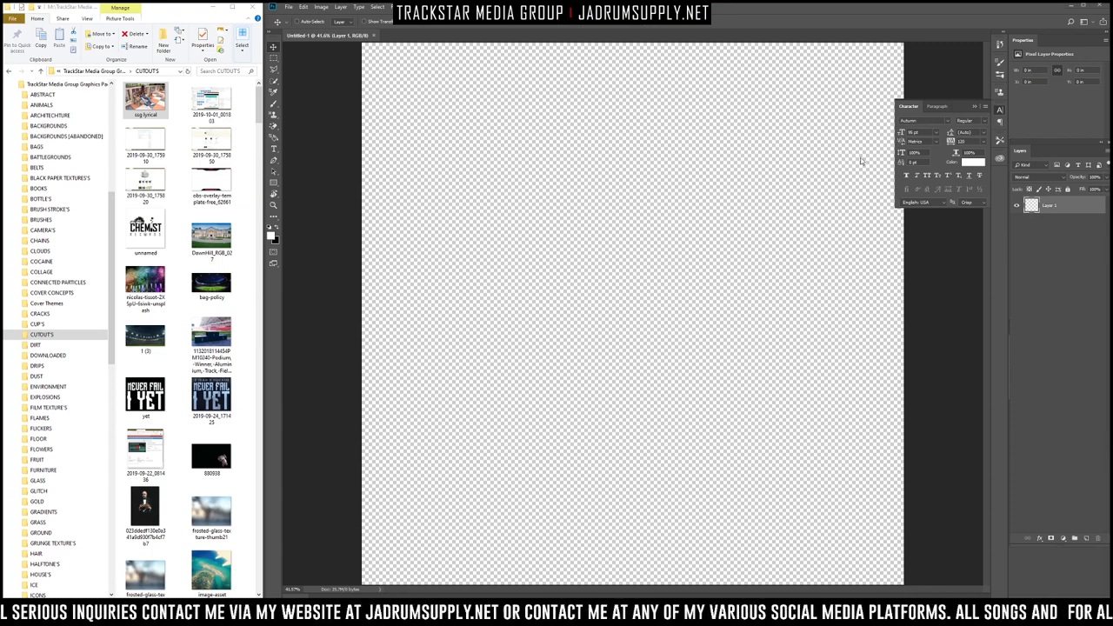
# Step: Go to the Photoshop Assets folder and view the Shokryme - Fully Dark cover image
pyautogui.click(109, 71)
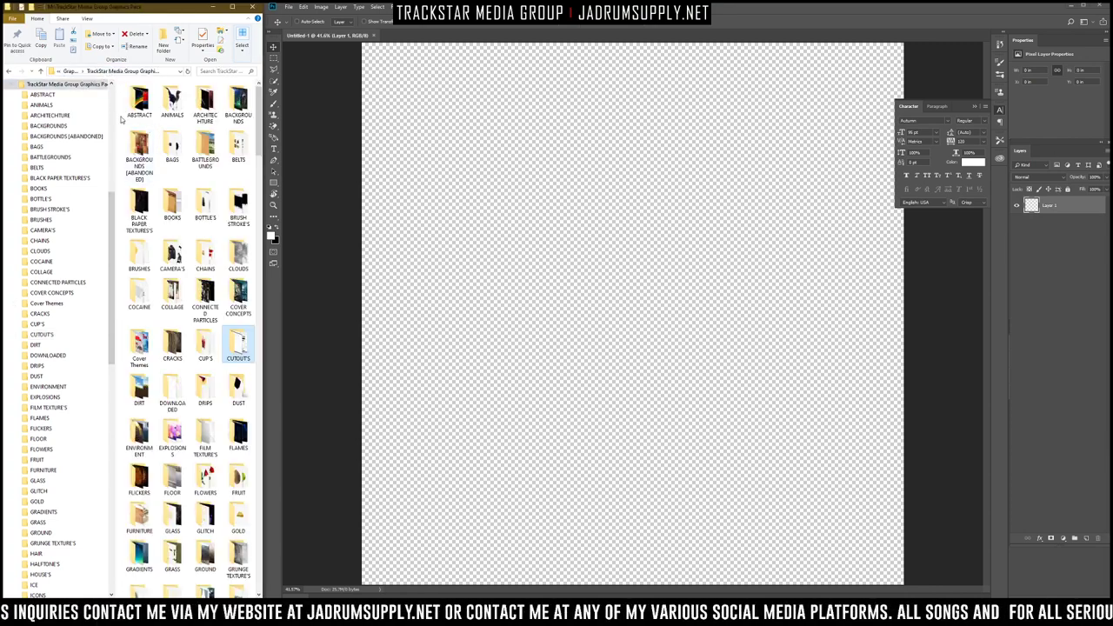
pyautogui.scroll(1, 49, 109)
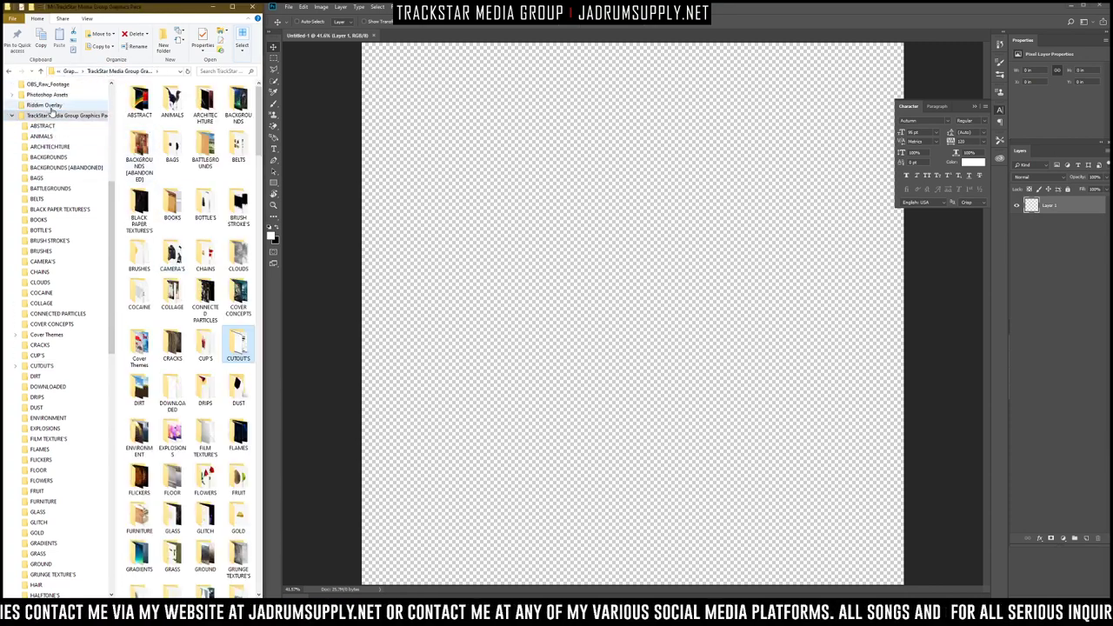
pyautogui.click(52, 95)
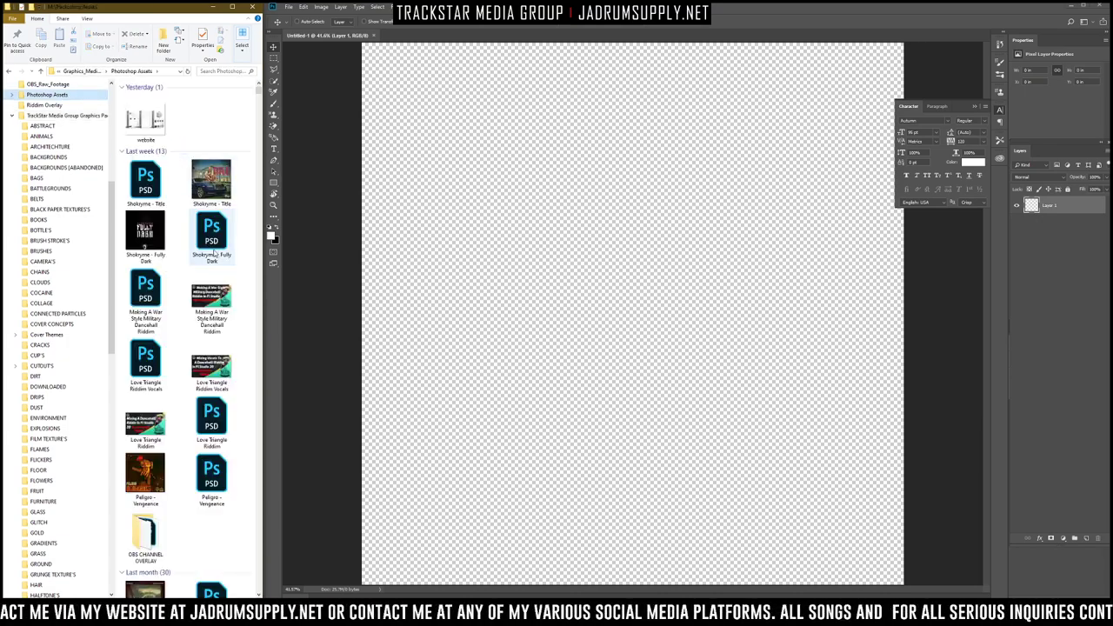
pyautogui.doubleClick(139, 235)
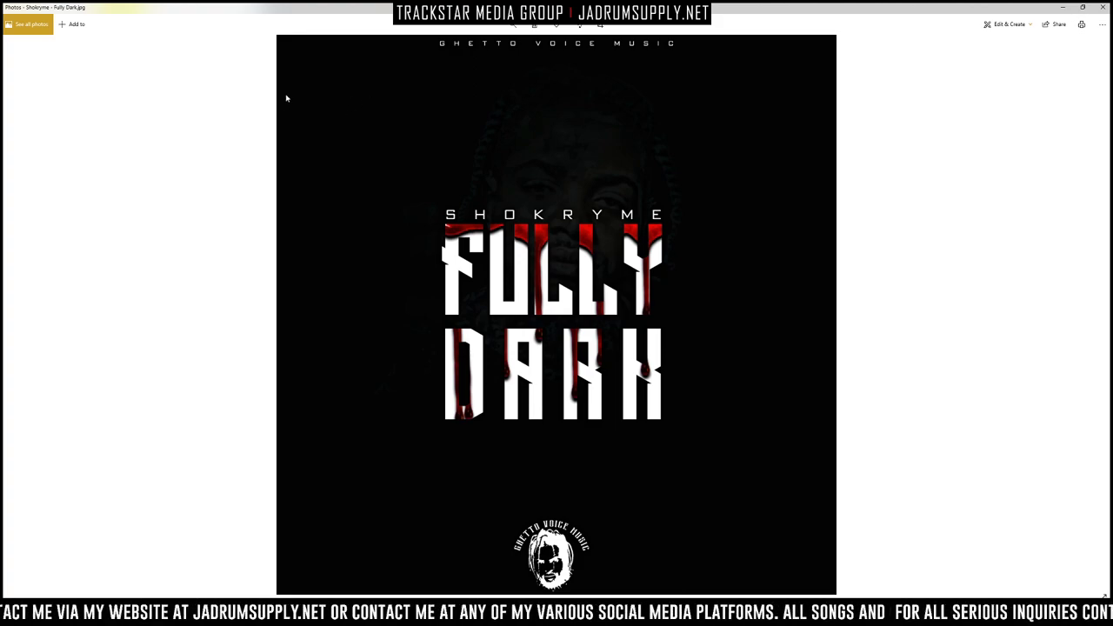
pyautogui.click(1103, 7)
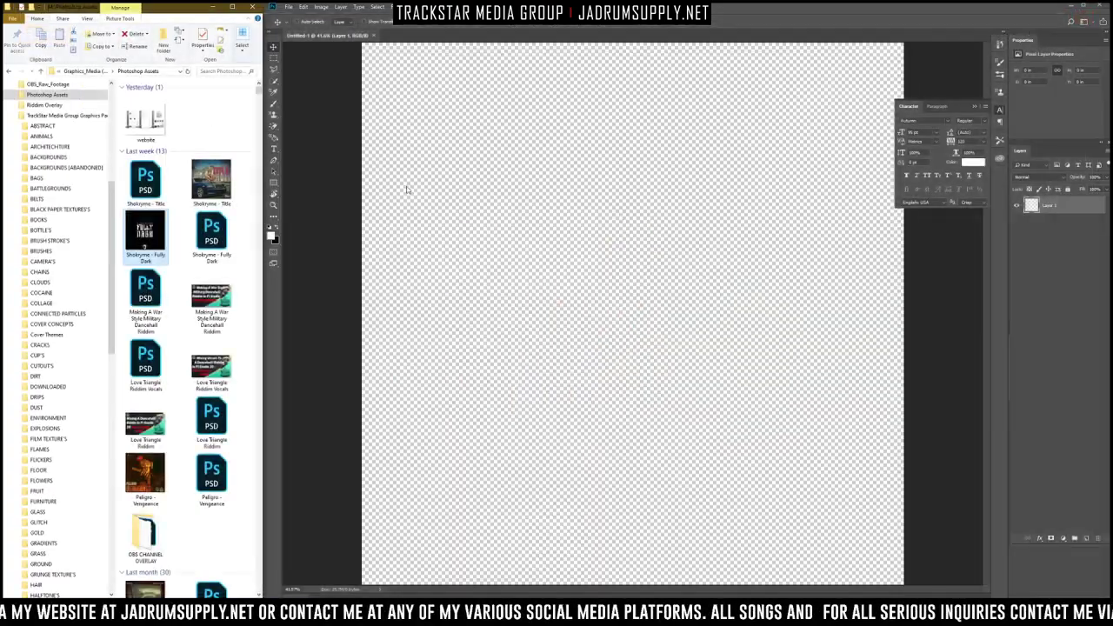
# Step: View the Shokryme - Title cover image and look through the other artwork in the folder
pyautogui.doubleClick(219, 183)
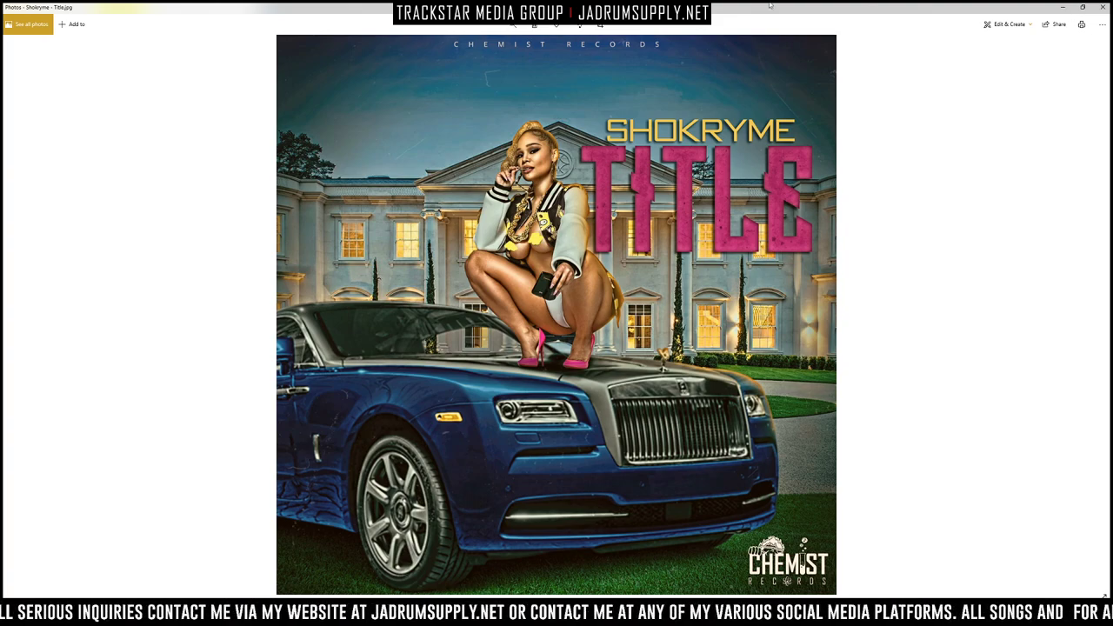
pyautogui.click(1102, 7)
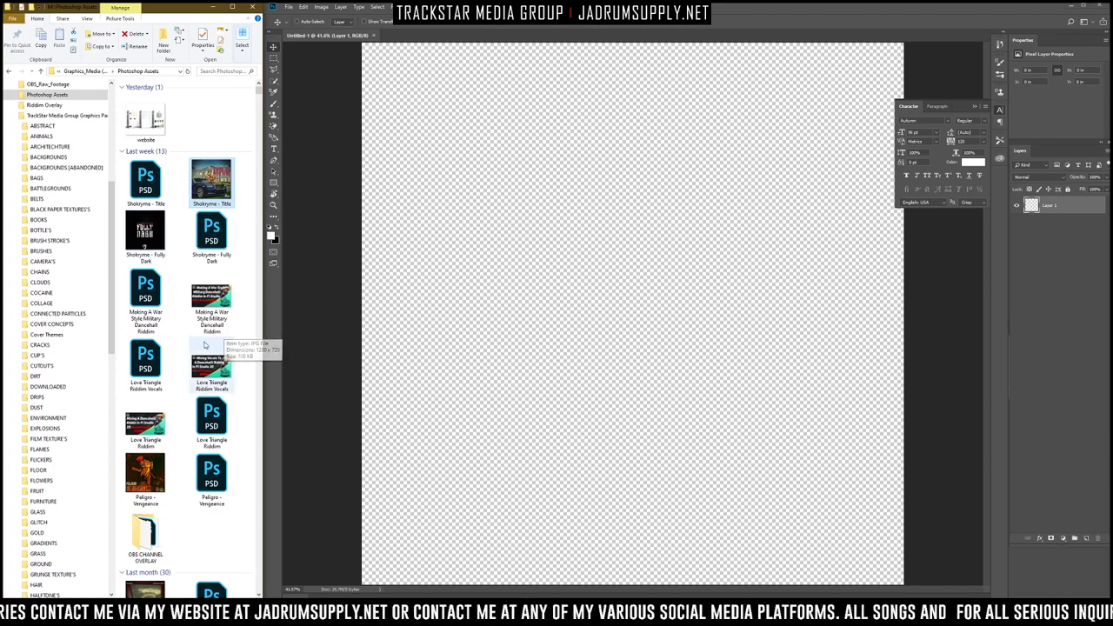
pyautogui.scroll(-10, 169, 329)
pyautogui.scroll(5, 174, 322)
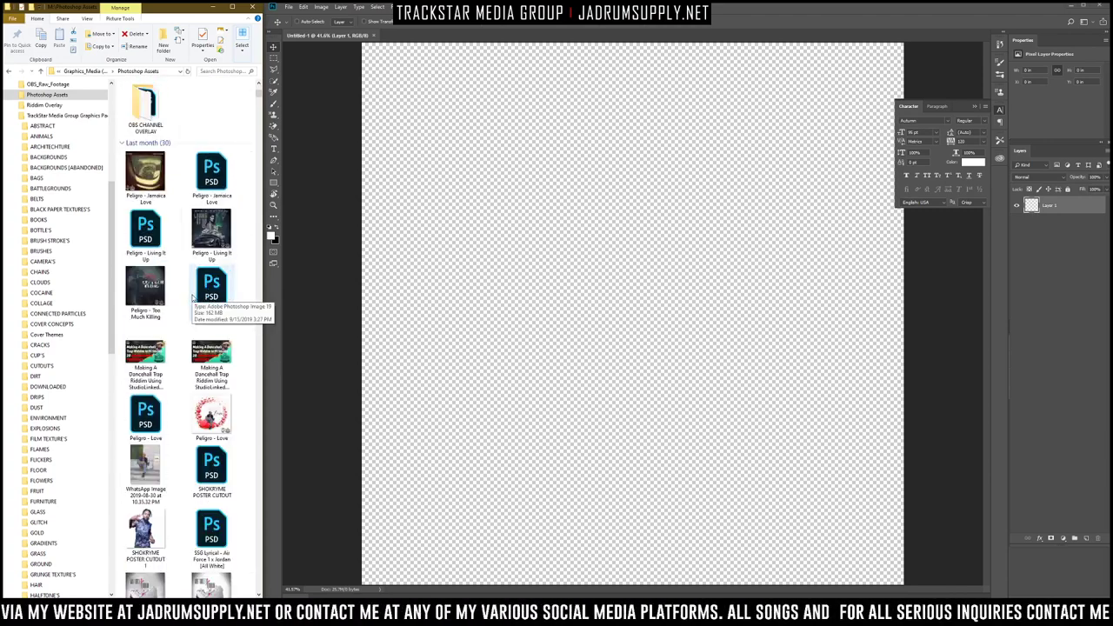
# Step: Find the ssg lyrical photo in the graphics pack's CUTOUT'S folder, preview it, and place it in the blank document
pyautogui.click(97, 73)
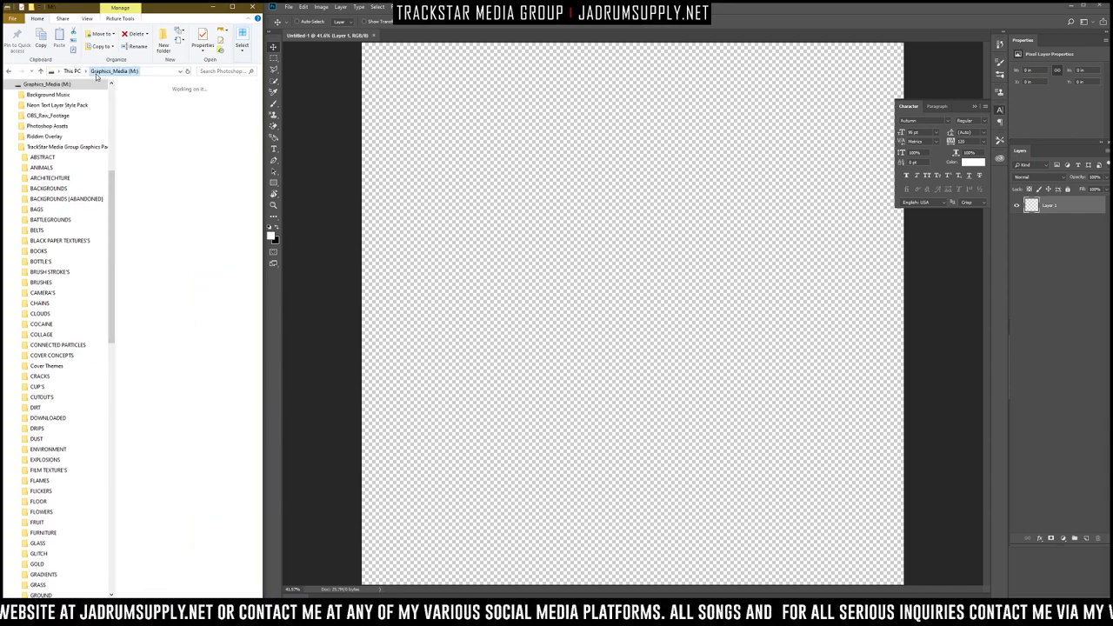
pyautogui.click(48, 147)
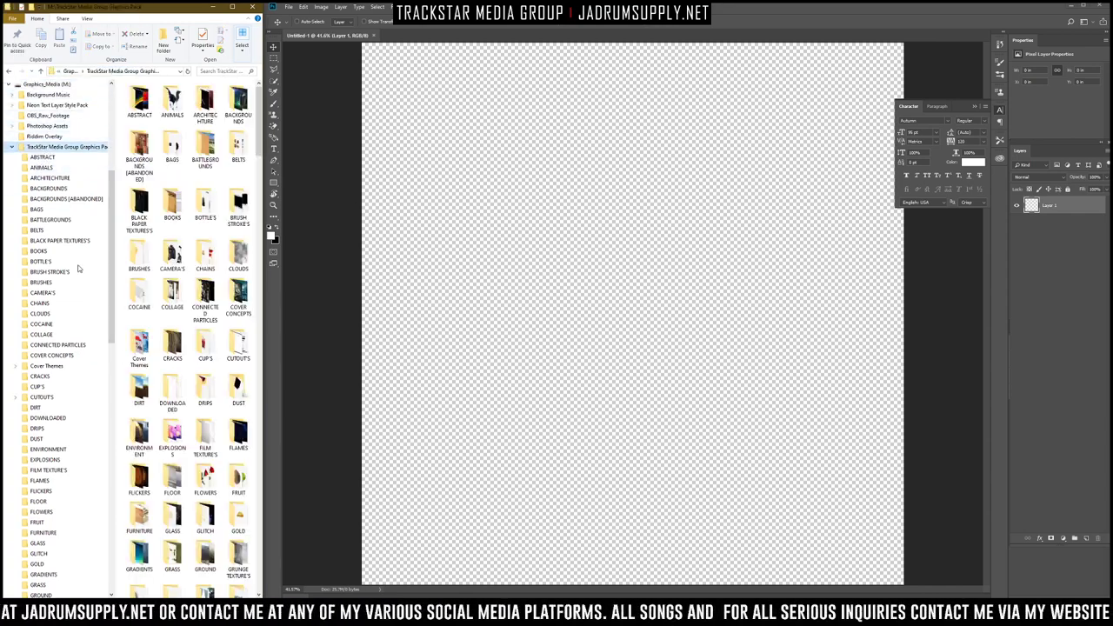
pyautogui.click(48, 397)
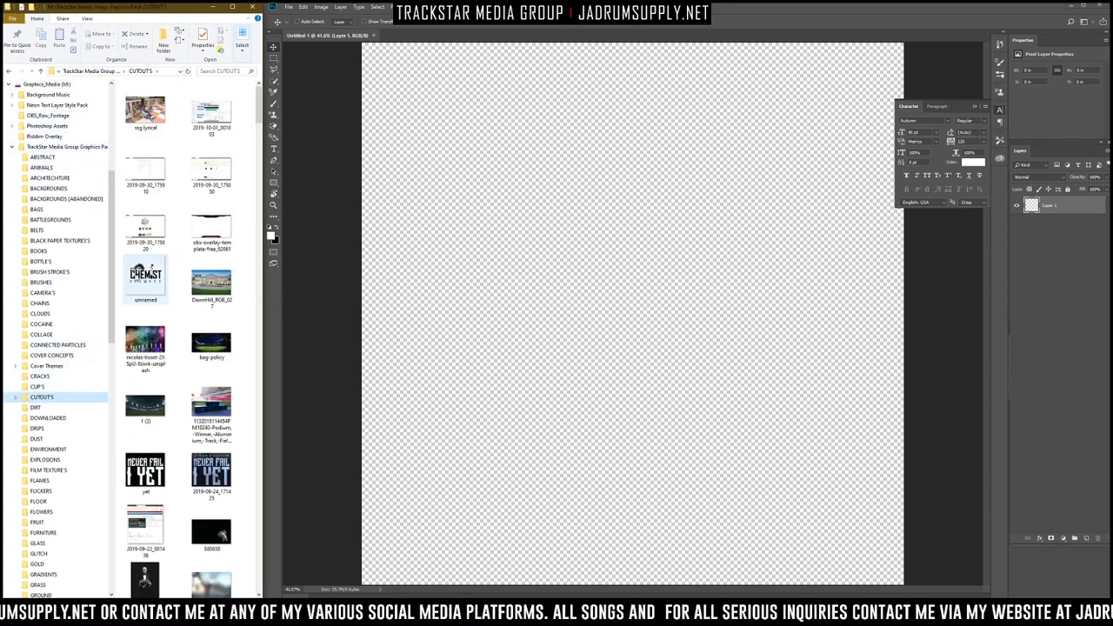
pyautogui.doubleClick(146, 120)
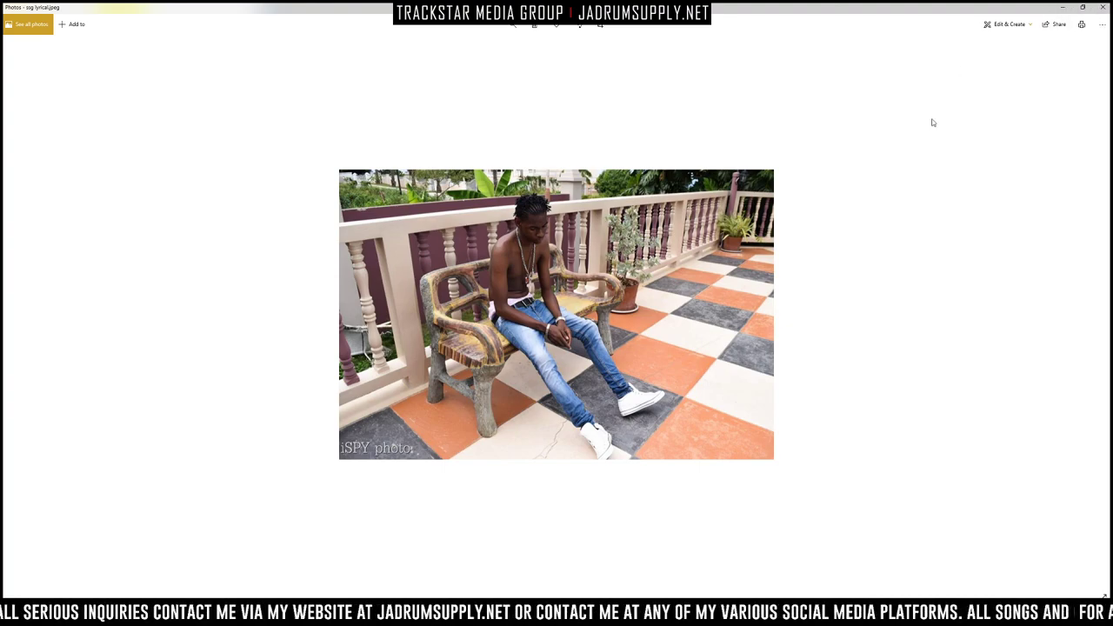
pyautogui.click(1102, 7)
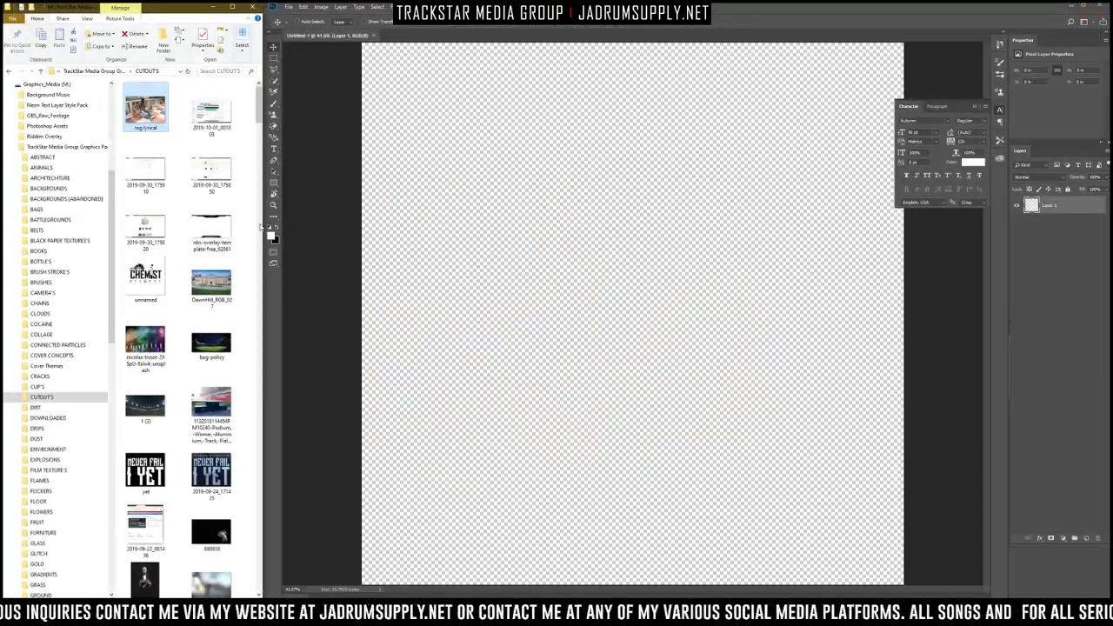
pyautogui.click(609, 284)
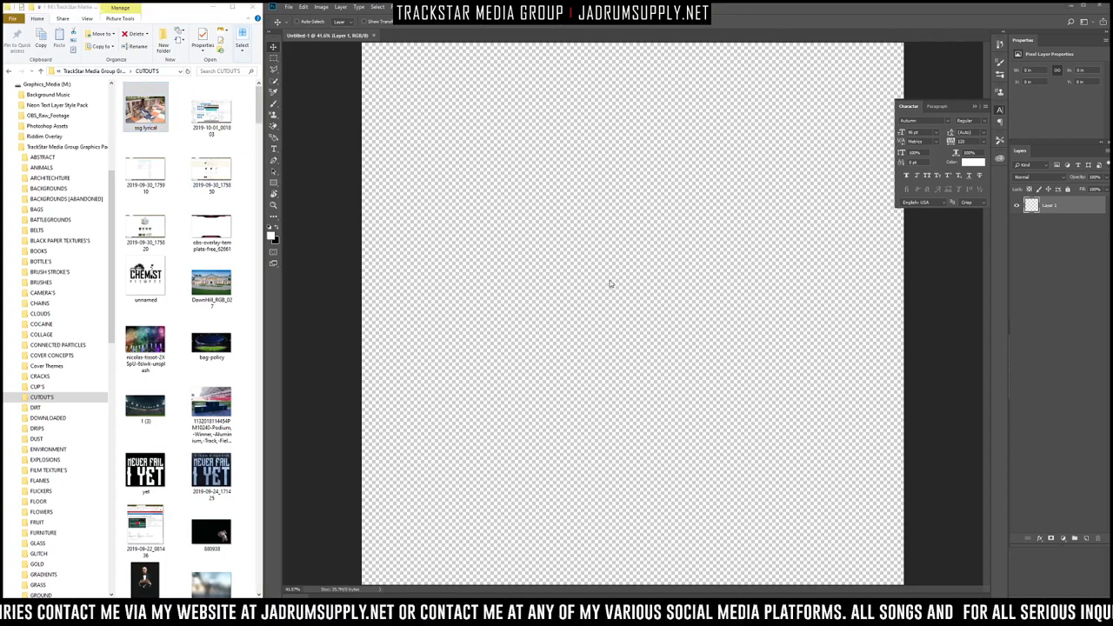
pyautogui.press('Return')
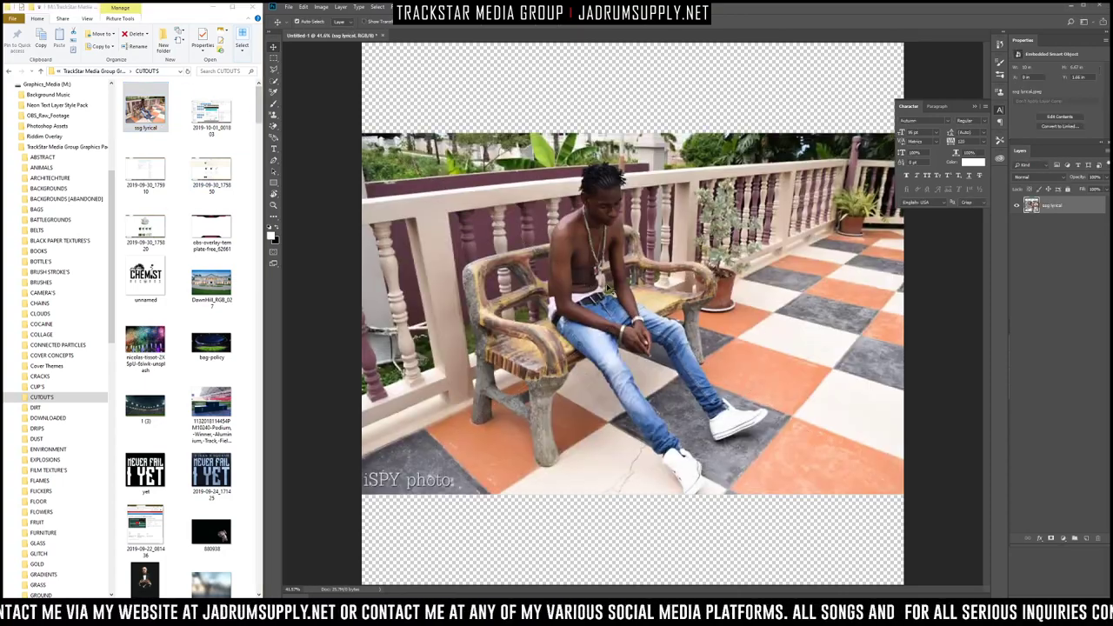
# Step: Add a new layer beneath the ssg lyrical photo and fill it with black
pyautogui.click(1086, 538)
pyautogui.moveTo(1059, 216)
pyautogui.mouseDown()
pyautogui.moveTo(1061, 261)
pyautogui.moveTo(1061, 233)
pyautogui.mouseUp()
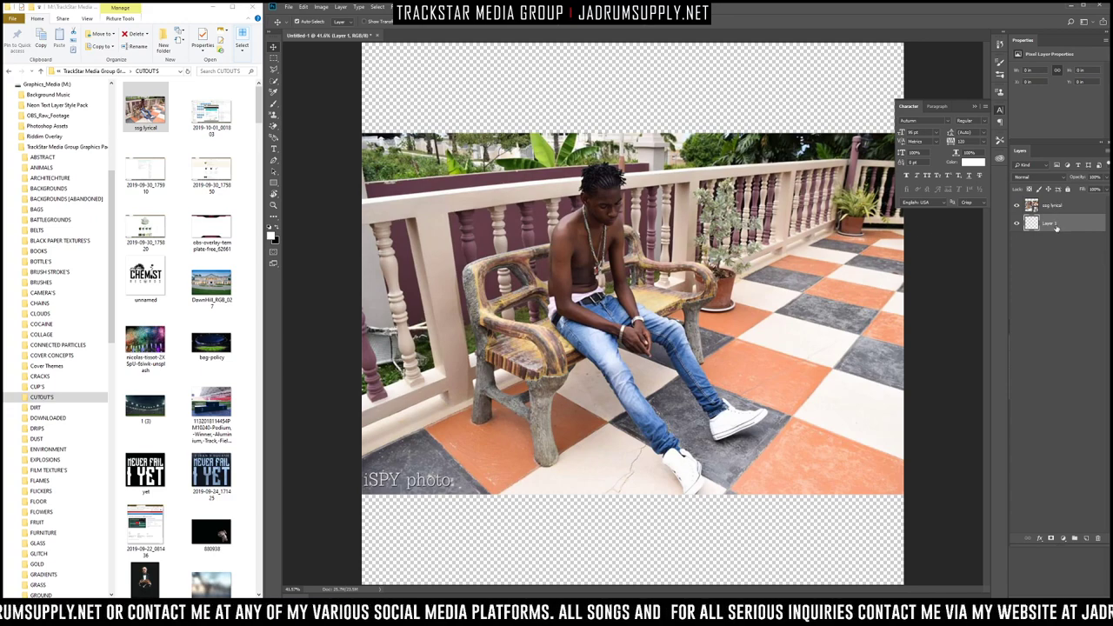
pyautogui.hotkey('ctrl', 'BackSpace')
pyautogui.press('x')
pyautogui.hotkey('alt', 'BackSpace')
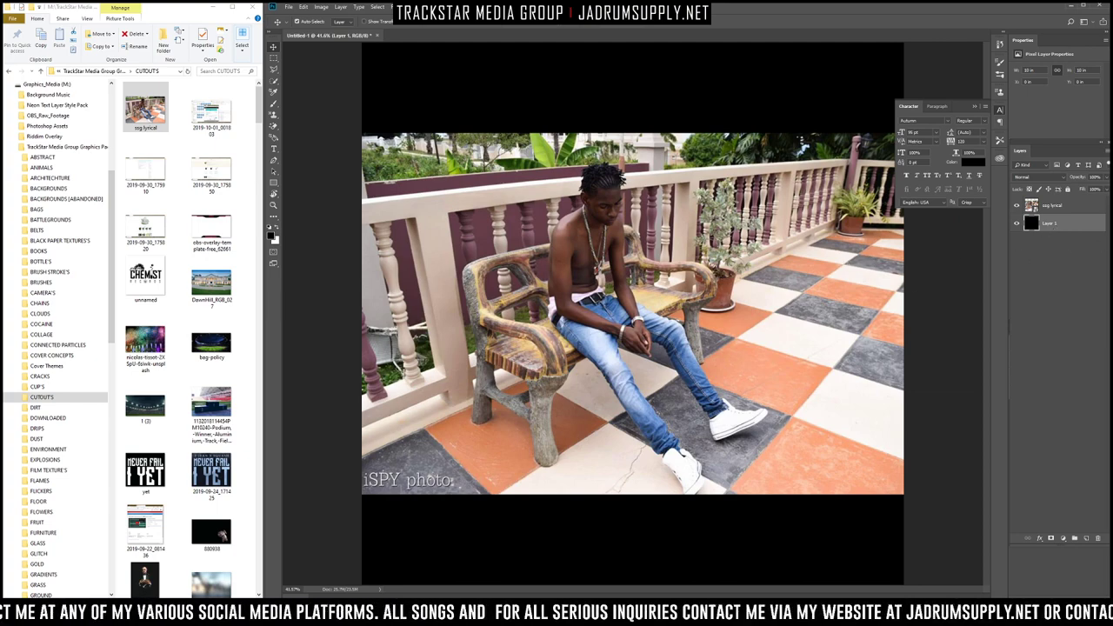
# Step: On the photo layer, start a Pen path along the outer edge and toe of the front white shoe
pyautogui.click(1060, 209)
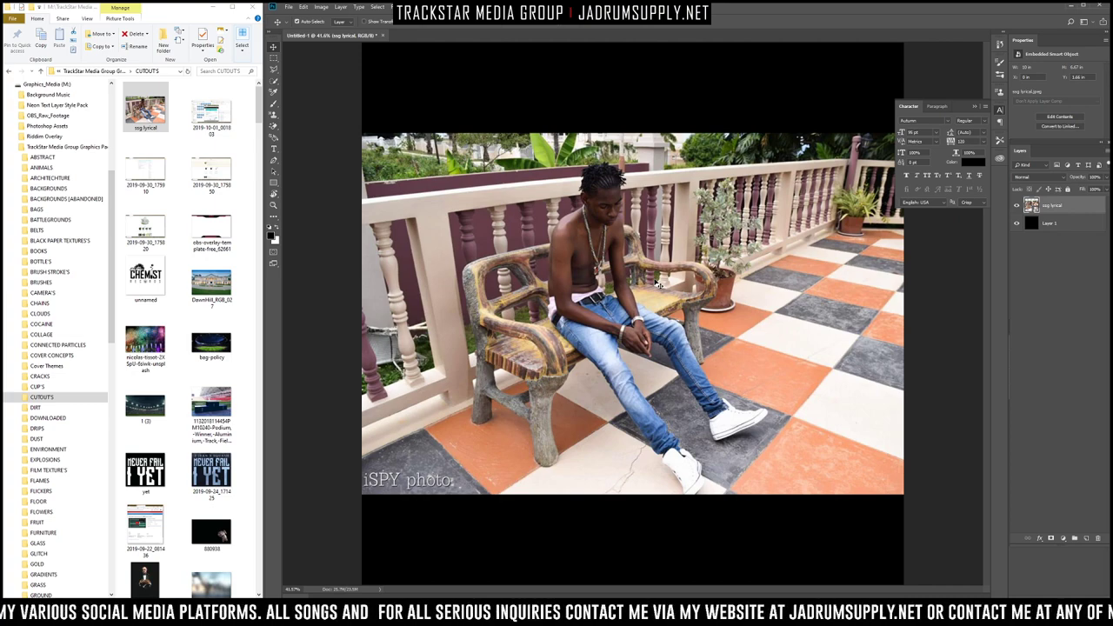
pyautogui.scroll(5, 647, 427)
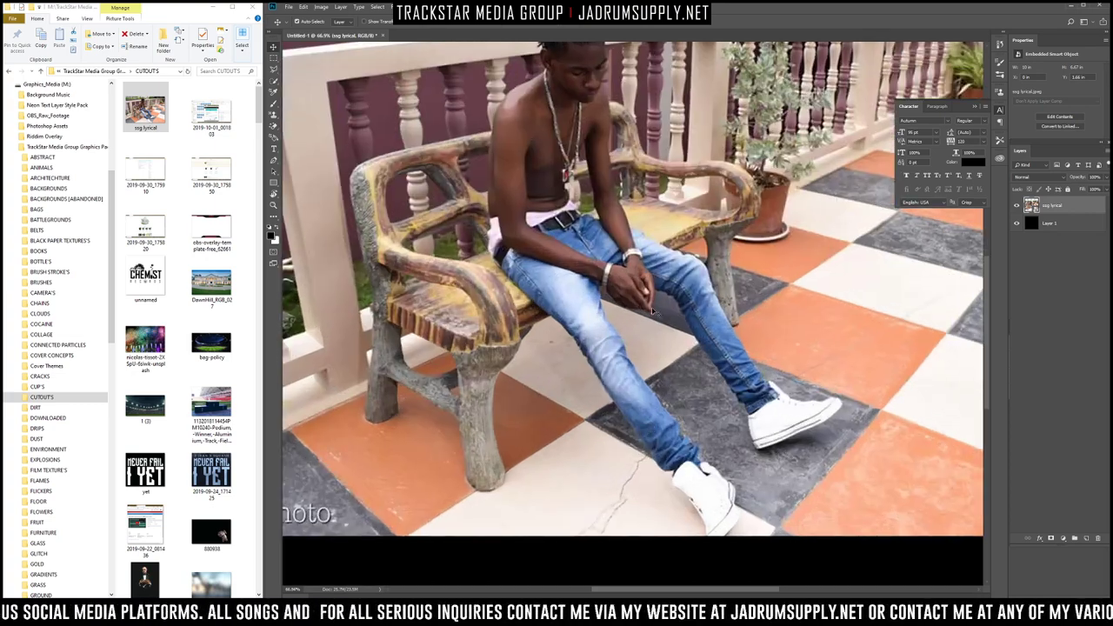
pyautogui.scroll(1, 539, 252)
pyautogui.press('p')
pyautogui.scroll(15, 713, 513)
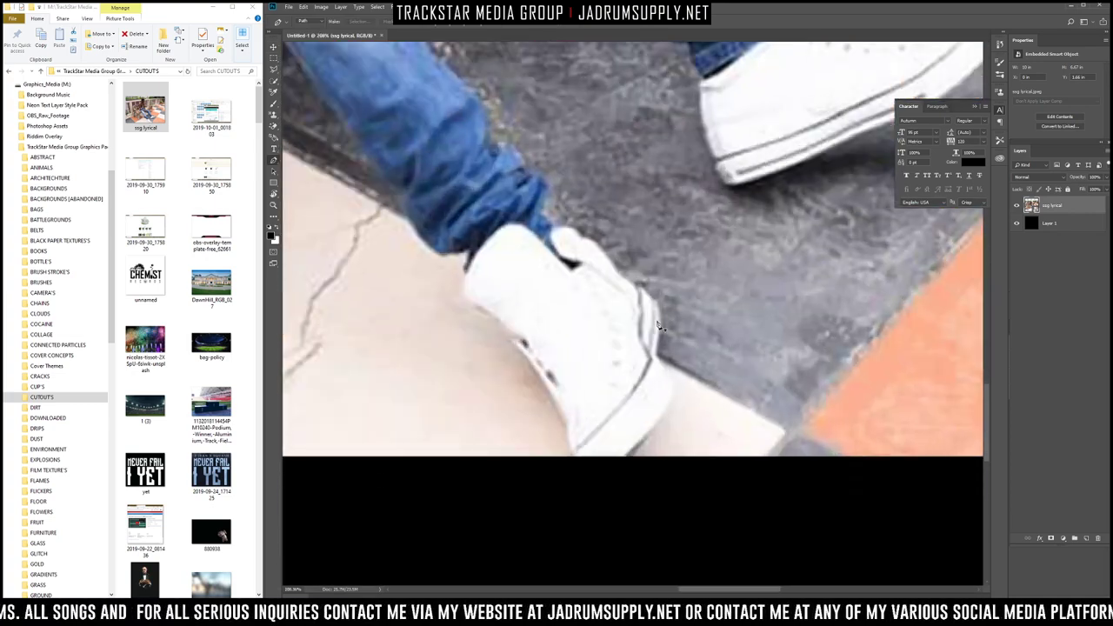
pyautogui.scroll(-1, 641, 273)
pyautogui.moveTo(641, 287); pyautogui.dragTo(663, 313)
pyautogui.scroll(-2, 645, 287)
pyautogui.click(625, 377)
pyautogui.scroll(-3, 662, 312)
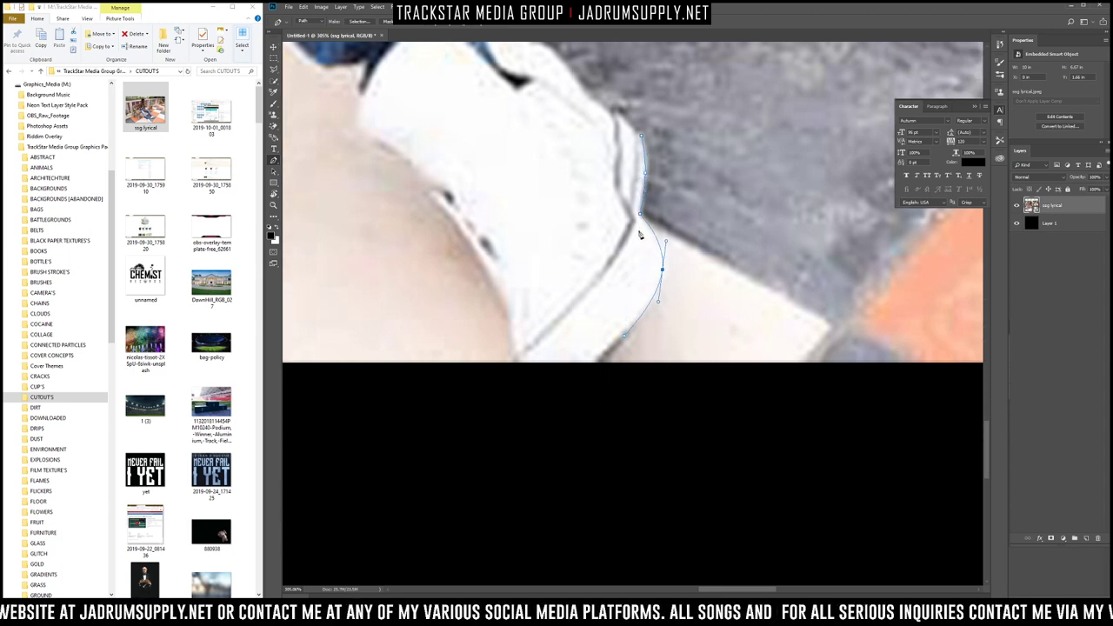
# Step: Continue the path across the front shoe's bottom and up its other side to the jeans cuff
pyautogui.click(596, 308)
pyautogui.click(520, 313)
pyautogui.moveTo(509, 268); pyautogui.dragTo(509, 279)
pyautogui.click(489, 217)
pyautogui.click(437, 144)
pyautogui.scroll(2, 437, 144)
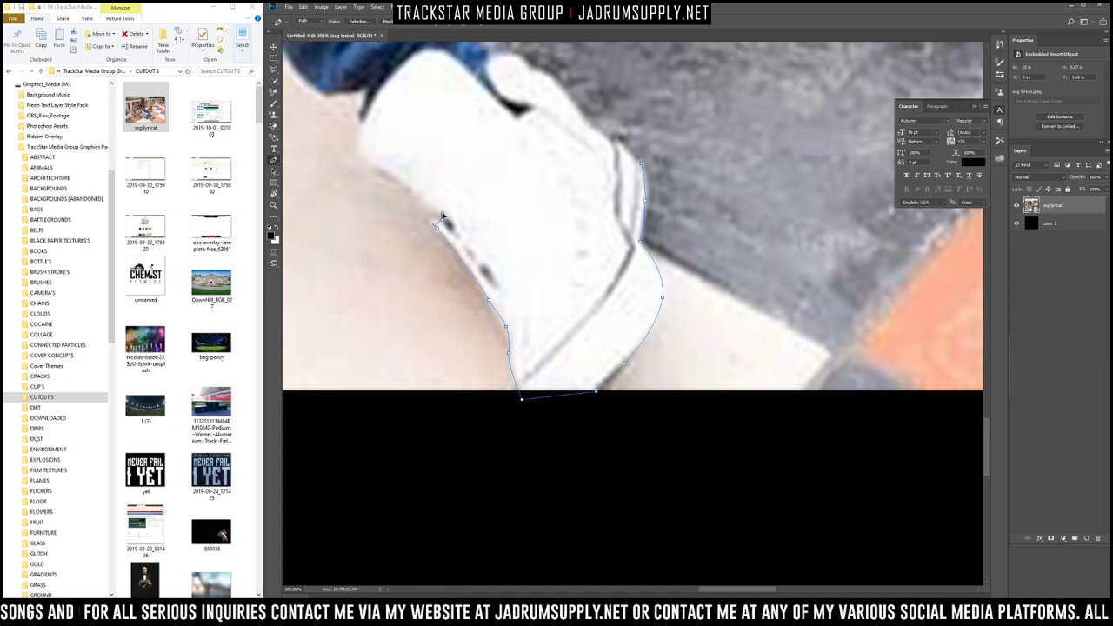
pyautogui.moveTo(367, 158); pyautogui.dragTo(355, 90)
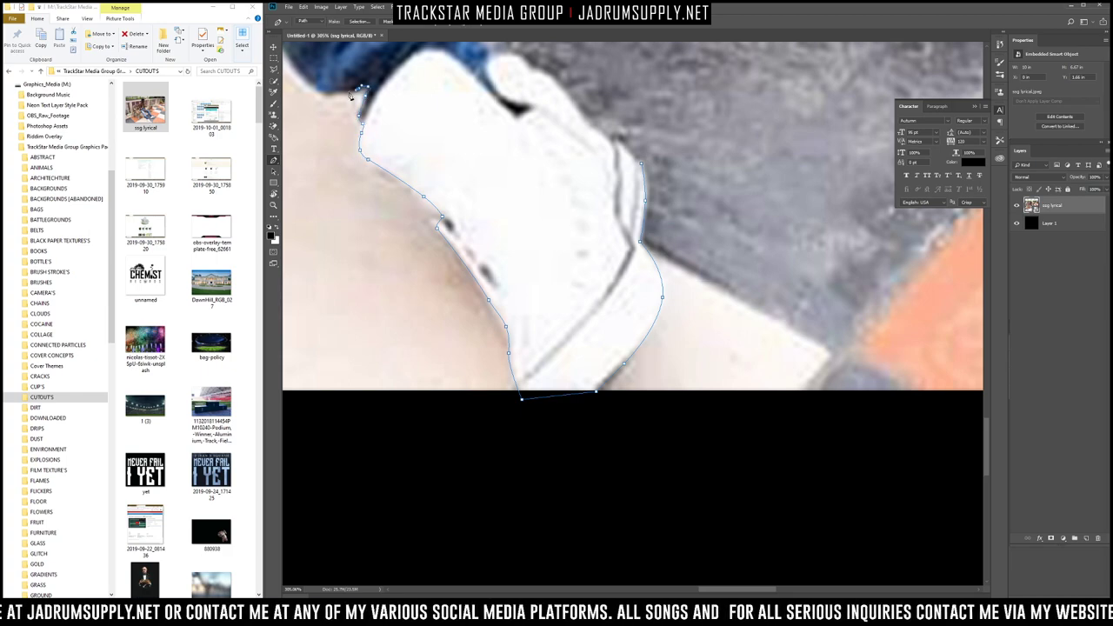
# Step: Trace the path from the jeans cuff up the outer edge of the front lower leg
pyautogui.scroll(-10, 312, 85)
pyautogui.scroll(10, 711, 534)
pyautogui.scroll(-5, 544, 219)
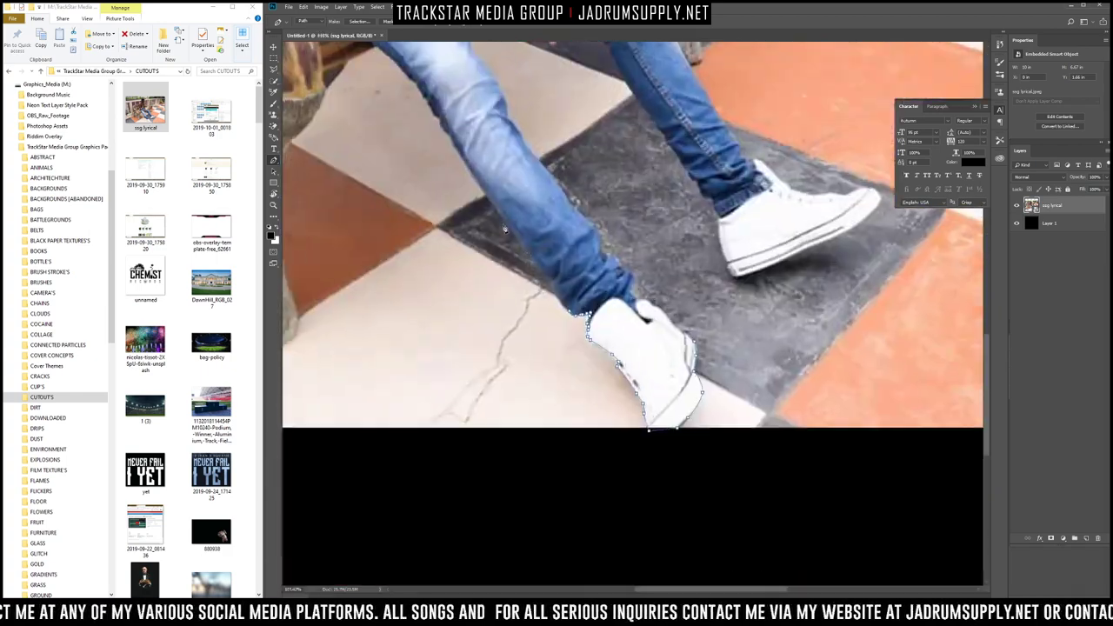
pyautogui.scroll(4, 535, 222)
pyautogui.click(601, 340)
pyautogui.moveTo(630, 364); pyautogui.dragTo(616, 339)
pyautogui.moveTo(565, 280); pyautogui.dragTo(477, 154)
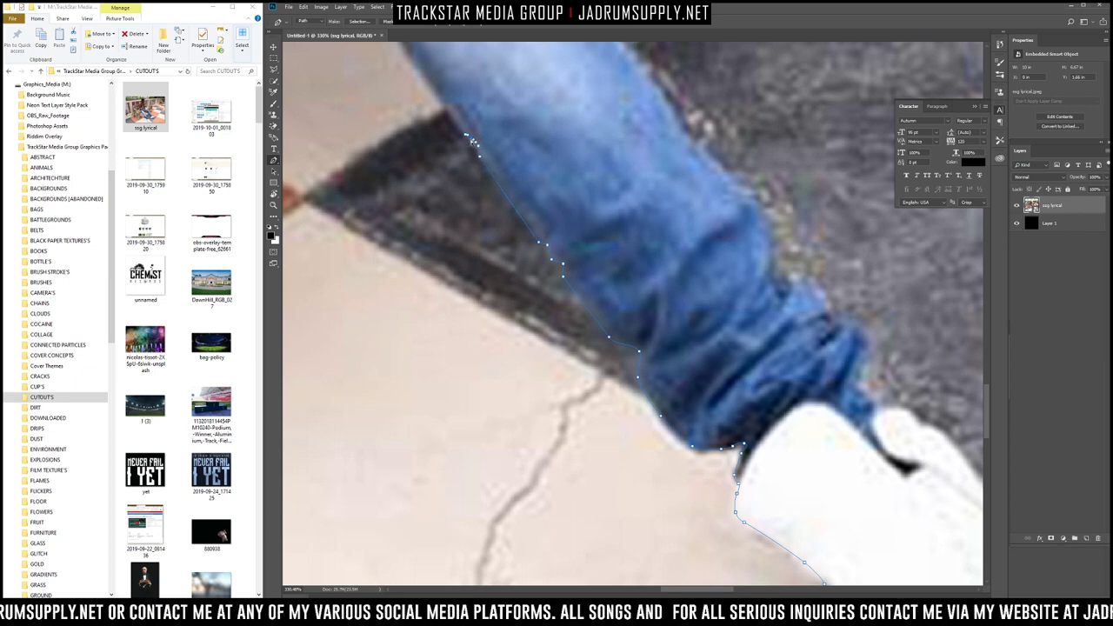
# Step: Extend the path along the dark folds of the front jeans leg towards the bench seat
pyautogui.scroll(-3, 453, 110)
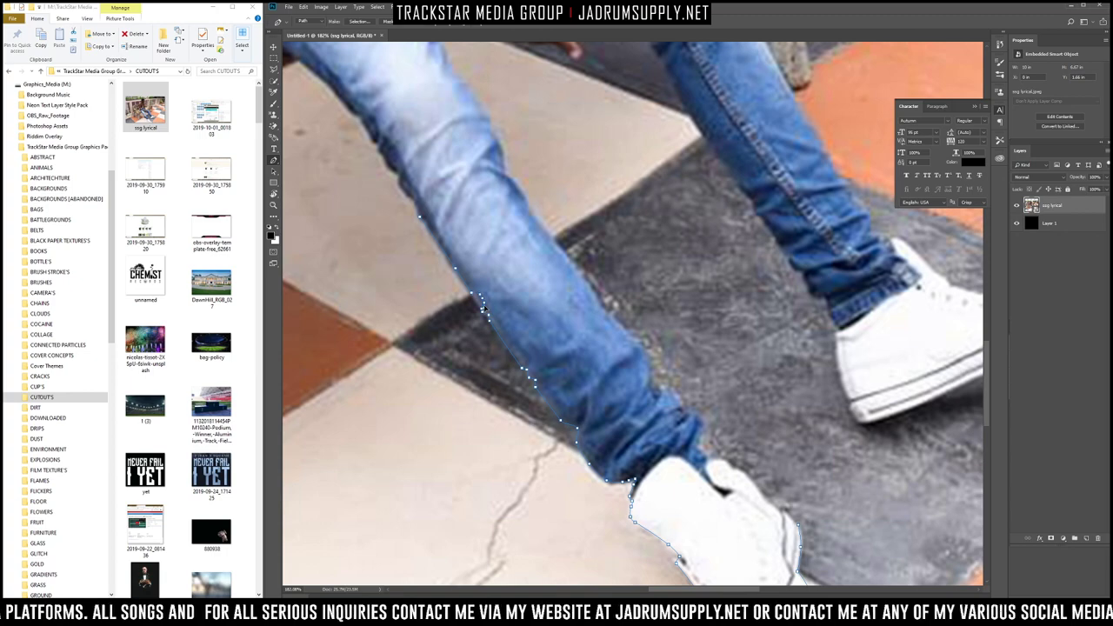
pyautogui.scroll(-2, 483, 308)
pyautogui.scroll(5, 487, 334)
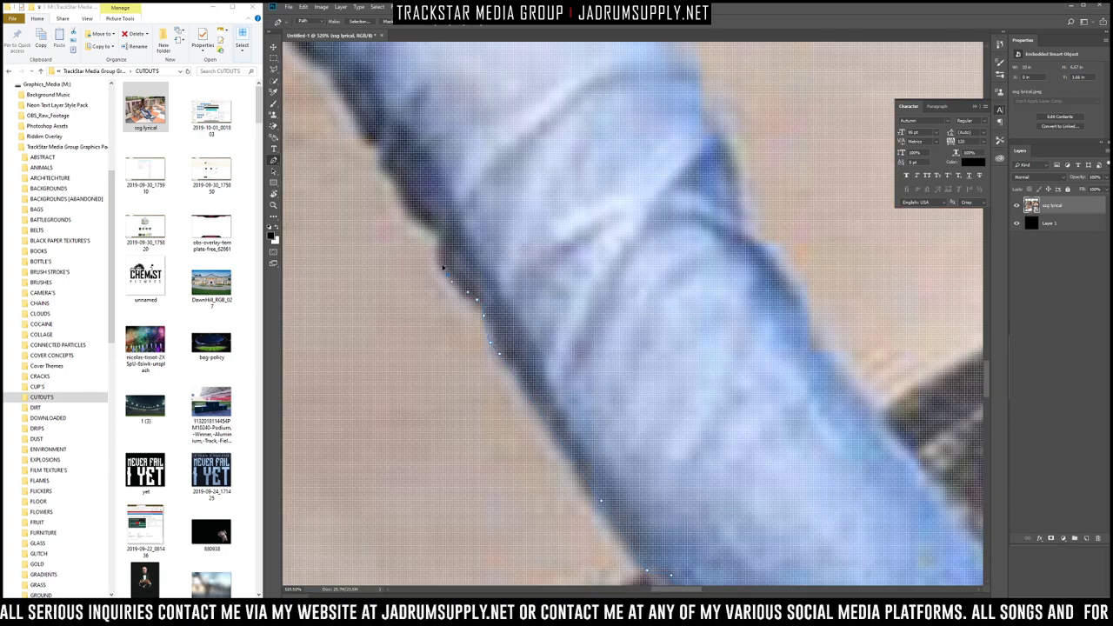
pyautogui.scroll(-5, 435, 261)
pyautogui.scroll(5, 480, 347)
pyautogui.scroll(5, 529, 447)
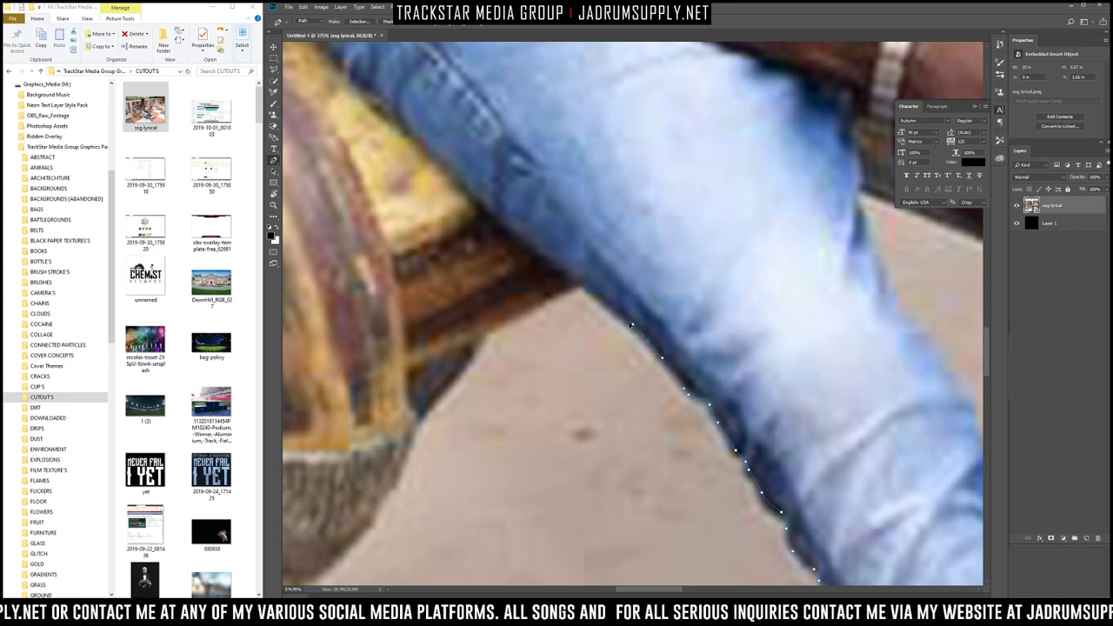
# Step: Trace the path along the underside of the thigh, past the bench seat, up to the hip
pyautogui.click(512, 228)
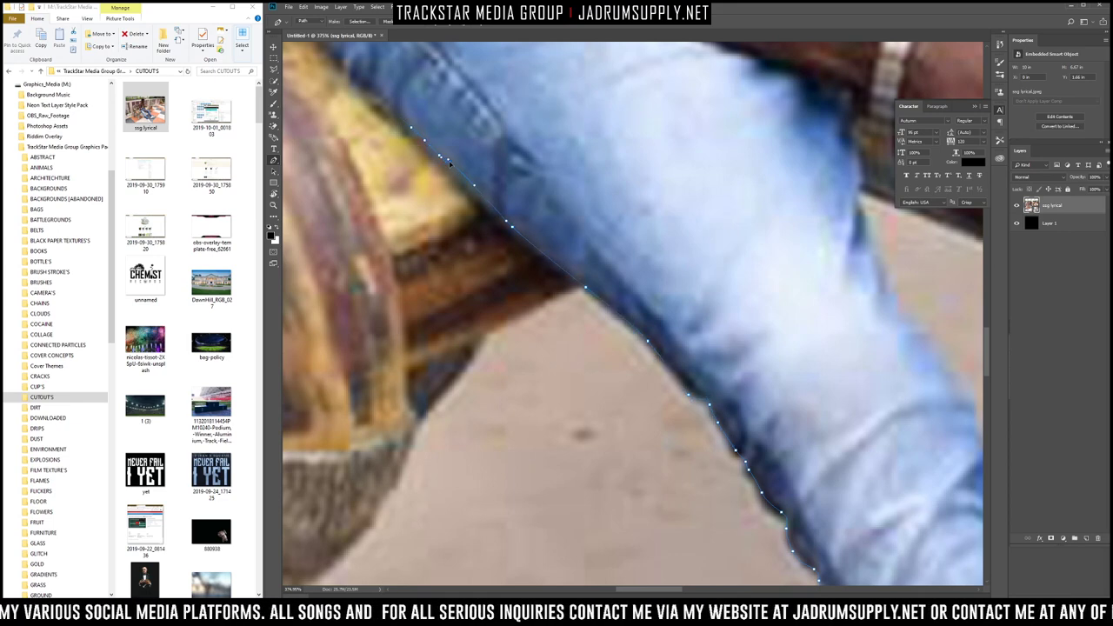
pyautogui.scroll(-2, 498, 220)
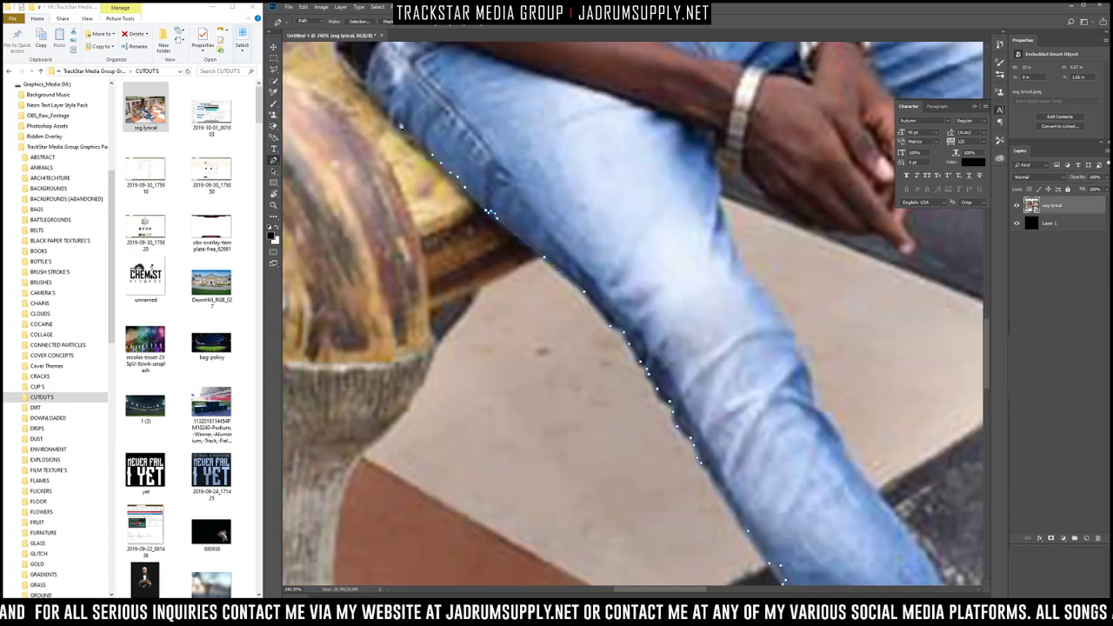
pyautogui.click(407, 135)
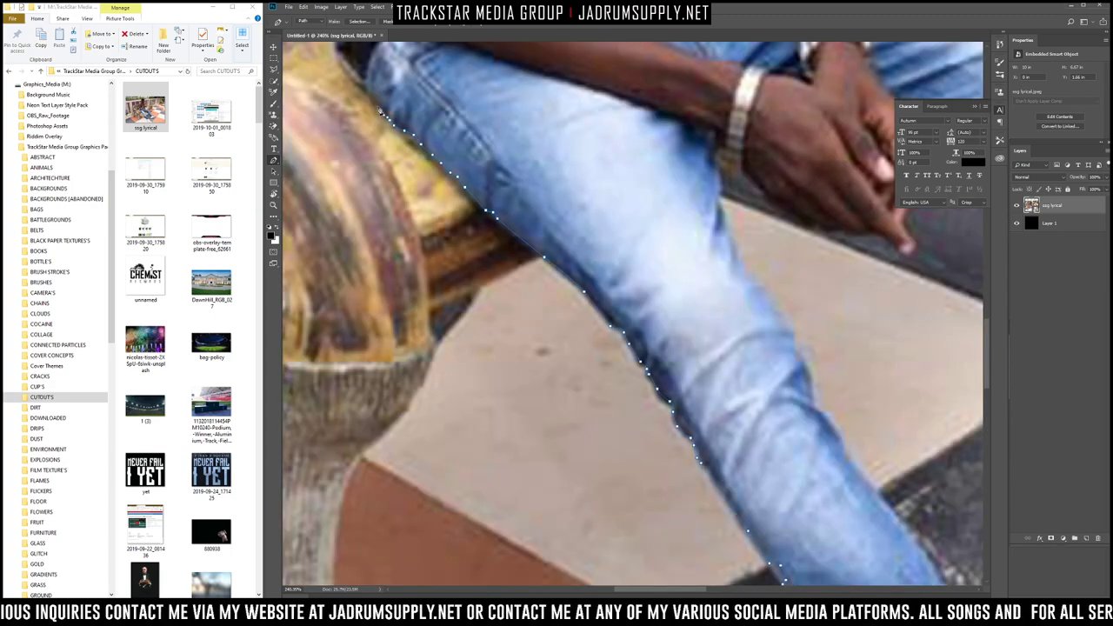
# Step: Close the path loosely around the background behind the man, convert it to a selection, and give the photo a layer mask
pyautogui.scroll(-10, 343, 73)
pyautogui.scroll(4, 492, 273)
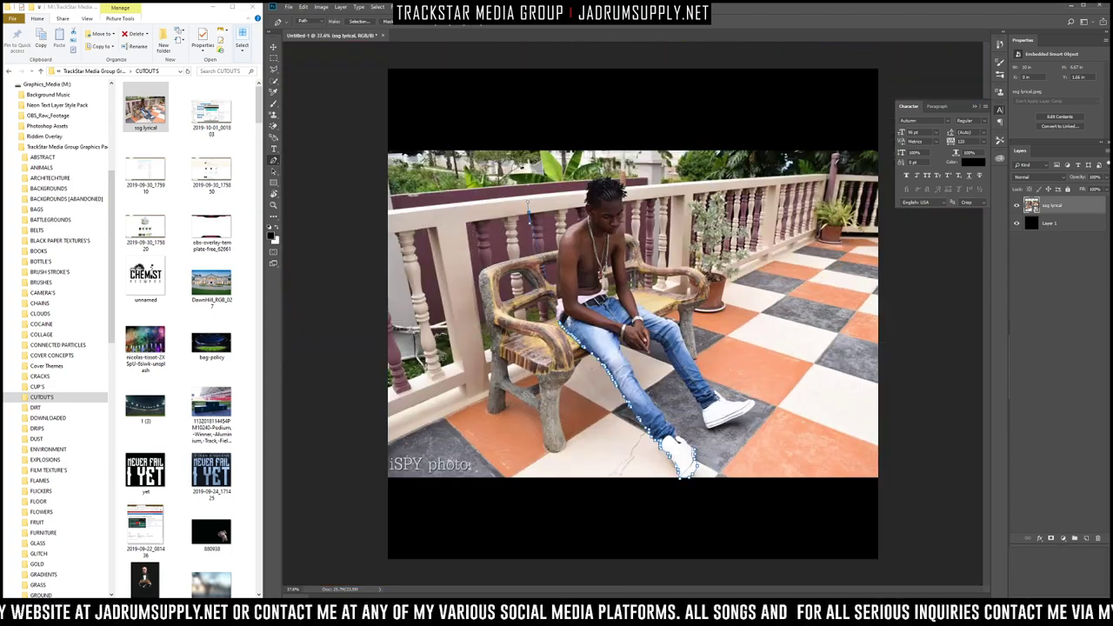
pyautogui.moveTo(516, 165)
pyautogui.mouseDown()
pyautogui.moveTo(500, 122)
pyautogui.moveTo(334, 497)
pyautogui.moveTo(735, 454)
pyautogui.moveTo(696, 454)
pyautogui.mouseUp()
pyautogui.hotkey('ctrl', 'shift', 'm')
pyautogui.rightClick(567, 384)
pyautogui.click(599, 421)
pyautogui.press('Return')
# Step: Brush black over the selected background on the photo's layer mask to hide it, and deselect
pyautogui.press('b')
pyautogui.moveTo(774, 466)
pyautogui.mouseDown()
pyautogui.moveTo(661, 483)
pyautogui.moveTo(418, 396)
pyautogui.moveTo(313, 255)
pyautogui.moveTo(474, 148)
pyautogui.moveTo(624, 545)
pyautogui.moveTo(380, 281)
pyautogui.mouseUp()
pyautogui.hotkey('ctrl', 'd')
# Step: Start a new Pen path at the man's hip and trace upward along the edge of the jeans
pyautogui.scroll(10, 552, 404)
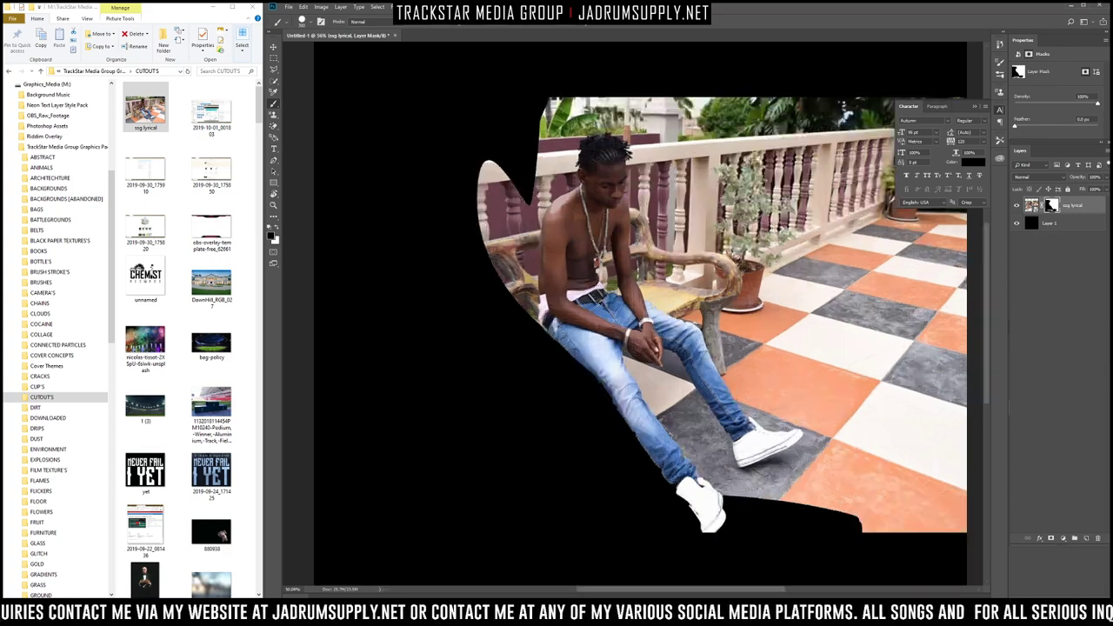
pyautogui.scroll(17, 546, 254)
pyautogui.press('p')
pyautogui.click(689, 314)
pyautogui.moveTo(682, 296); pyautogui.dragTo(675, 289)
pyautogui.scroll(-8, 561, 141)
pyautogui.moveTo(560, 149); pyautogui.dragTo(564, 117)
# Step: Continue the path along the outer edge of the white fabric at the waist up to the skin
pyautogui.scroll(10, 552, 130)
pyautogui.click(556, 213)
pyautogui.click(554, 185)
pyautogui.moveTo(556, 91); pyautogui.dragTo(554, 75)
pyautogui.scroll(2, 554, 75)
pyautogui.moveTo(561, 144); pyautogui.dragTo(585, 106)
pyautogui.scroll(2, 585, 108)
pyautogui.moveTo(571, 176); pyautogui.dragTo(570, 164)
pyautogui.scroll(-2, 603, 146)
pyautogui.scroll(2, 600, 148)
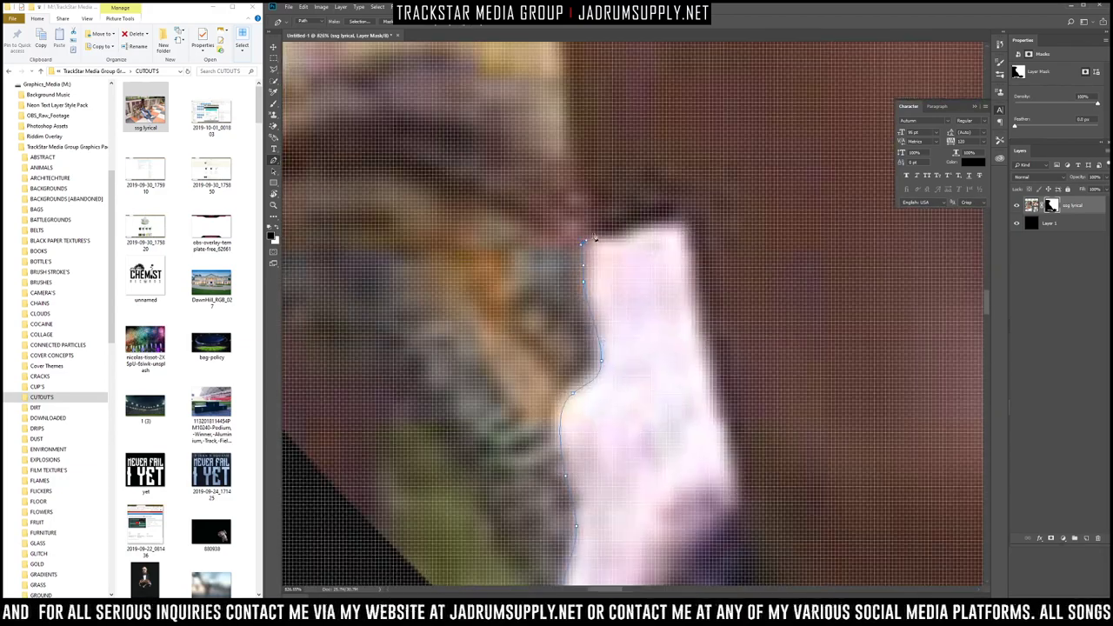
# Step: Continue the path from the waist up the outer edge of the man's near arm
pyautogui.scroll(-2, 591, 152)
pyautogui.moveTo(580, 265); pyautogui.dragTo(580, 258)
pyautogui.scroll(1, 581, 209)
pyautogui.click(581, 192)
pyautogui.scroll(2, 581, 187)
pyautogui.moveTo(579, 145); pyautogui.dragTo(579, 138)
pyautogui.scroll(2, 584, 148)
pyautogui.moveTo(587, 221); pyautogui.dragTo(583, 213)
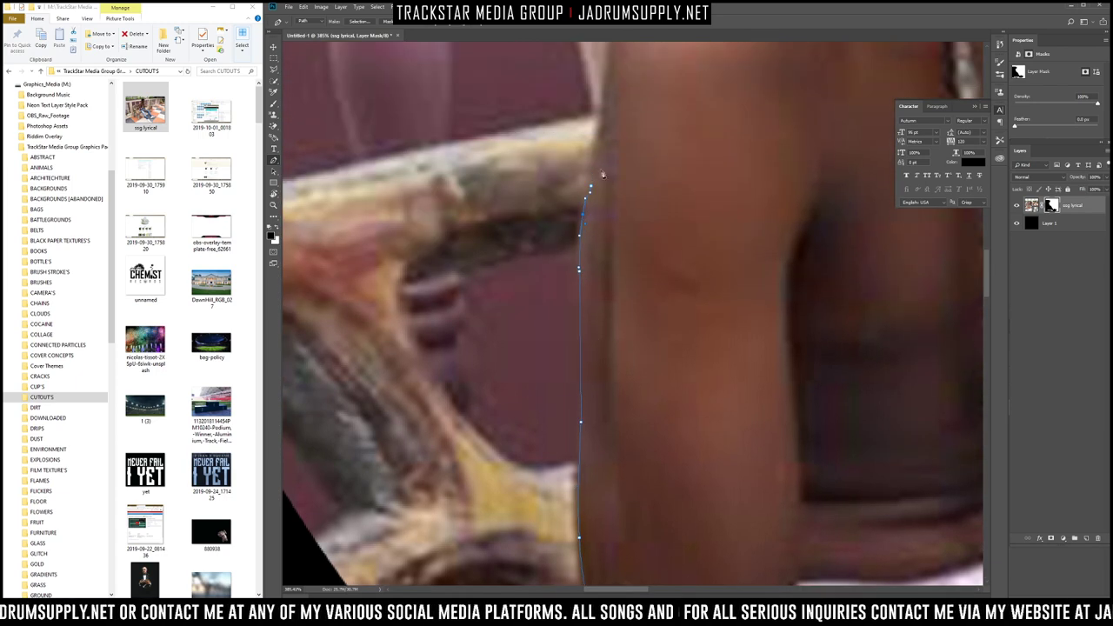
# Step: Continue the path over the near shoulder and up the neck to the earlobe
pyautogui.scroll(2, 626, 135)
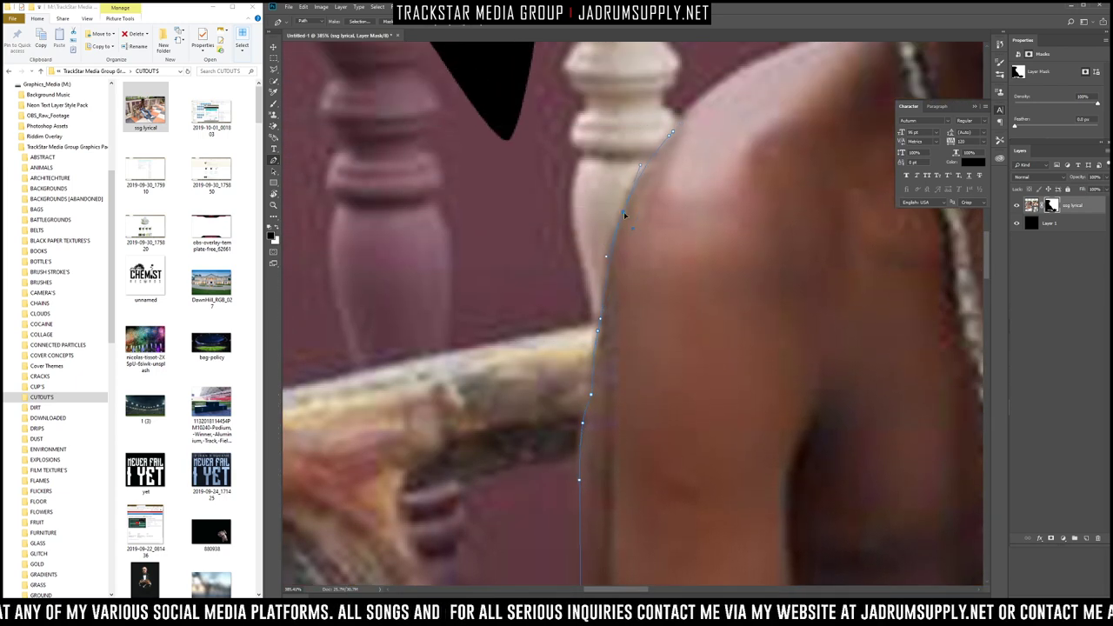
pyautogui.scroll(2, 623, 211)
pyautogui.scroll(-2, 775, 112)
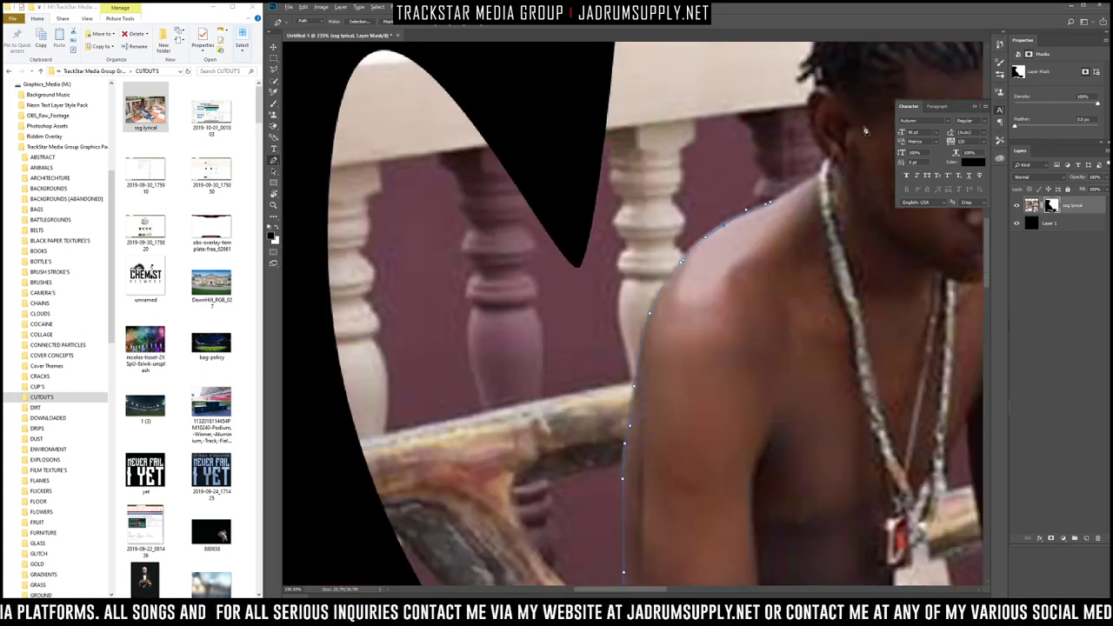
pyautogui.scroll(3, 848, 128)
pyautogui.scroll(-4, 736, 203)
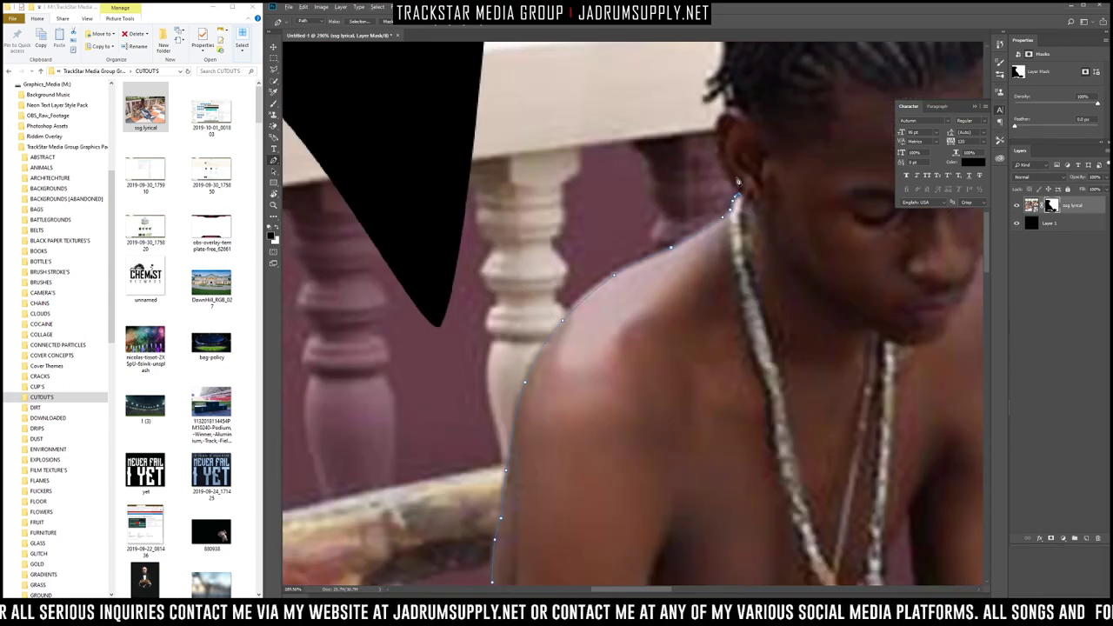
# Step: Trace the path around the back of the ear and the first hair tips above it
pyautogui.scroll(3, 737, 207)
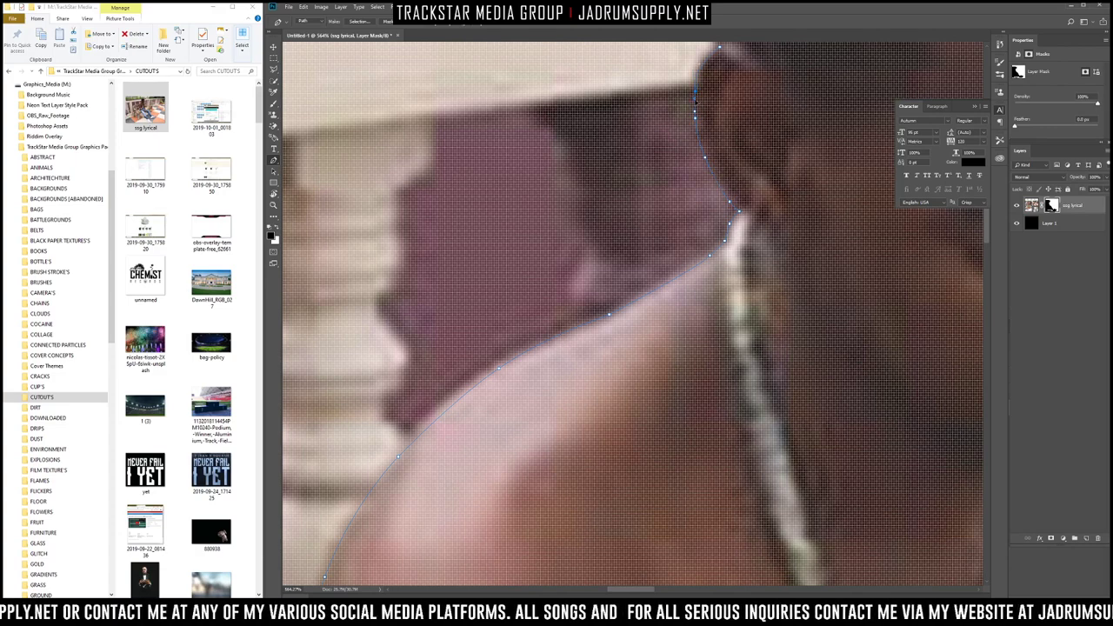
pyautogui.scroll(-4, 725, 95)
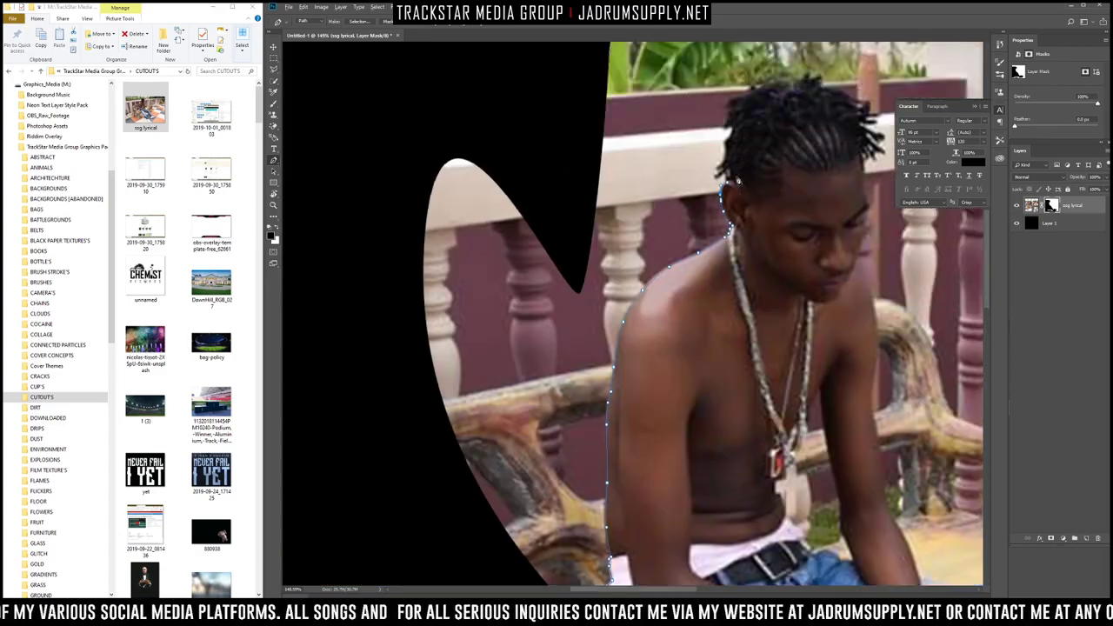
pyautogui.scroll(5, 694, 140)
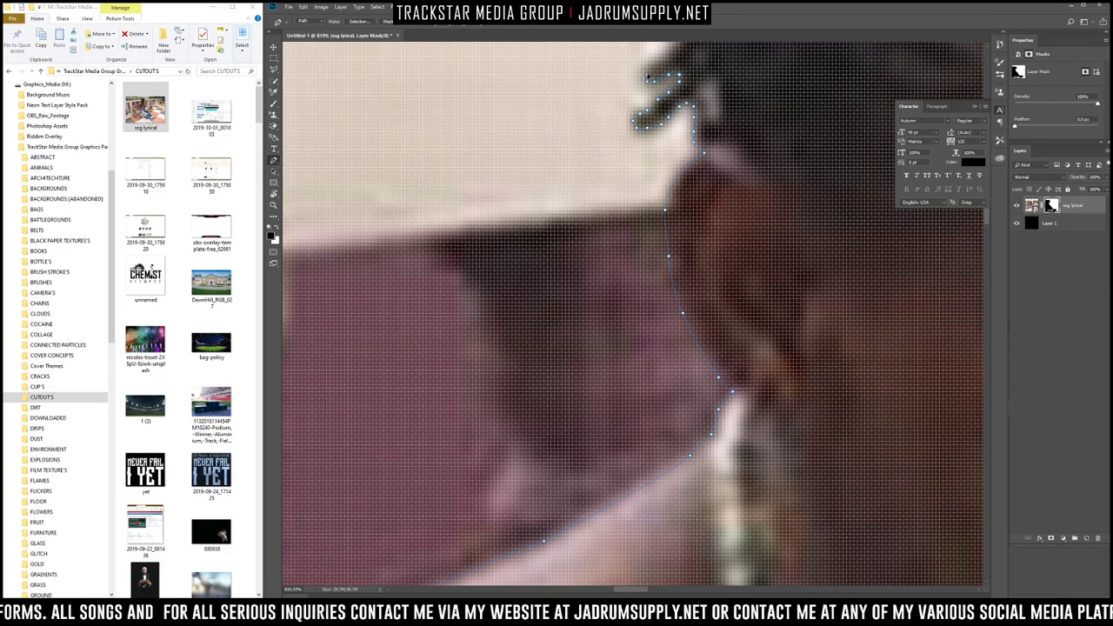
# Step: Continue the path up the back of the hair to the upper edge of the white railing
pyautogui.scroll(-3, 677, 61)
pyautogui.scroll(4, 676, 252)
pyautogui.click(675, 252)
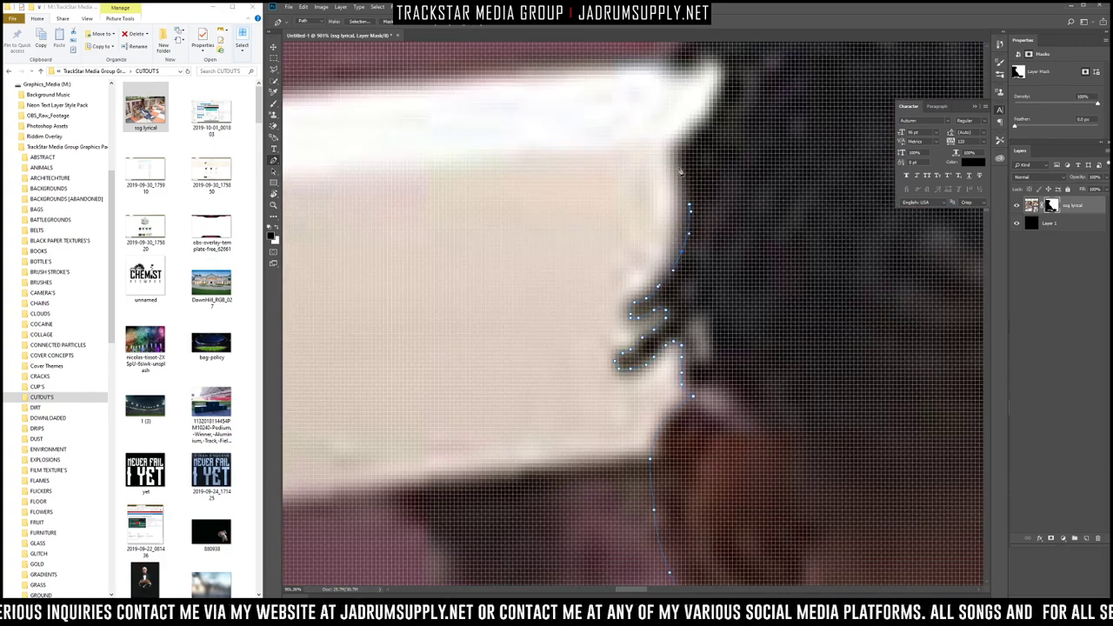
pyautogui.scroll(-3, 706, 58)
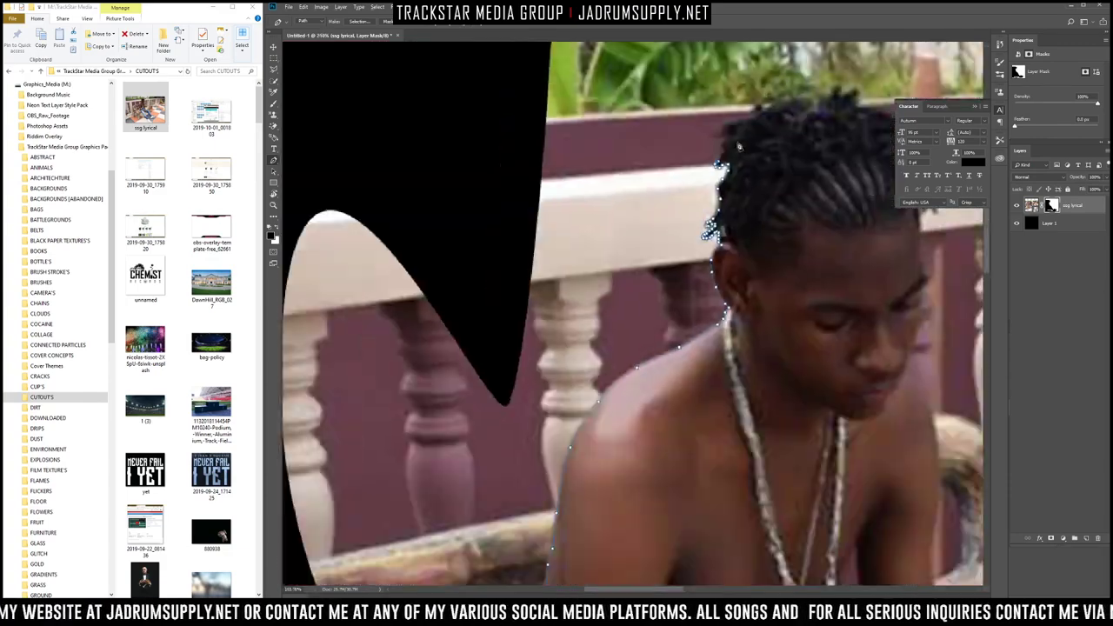
# Step: Trace the path closely around the hair tips at the upper back of the head
pyautogui.scroll(4, 686, 323)
pyautogui.click(715, 244)
pyautogui.click(699, 221)
pyautogui.click(685, 199)
pyautogui.click(701, 171)
pyautogui.click(725, 152)
pyautogui.click(758, 132)
pyautogui.click(833, 99)
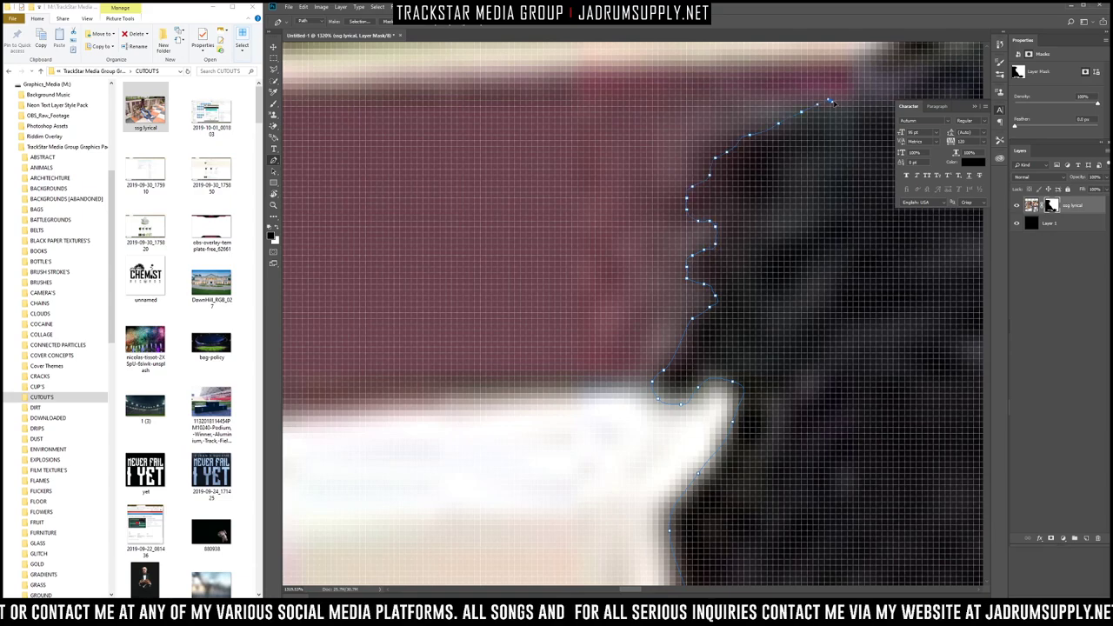
# Step: Continue the path along the individual hair tips across the crown of the head
pyautogui.scroll(-6, 833, 99)
pyautogui.scroll(6, 606, 210)
pyautogui.click(444, 99)
pyautogui.click(460, 107)
pyautogui.click(501, 100)
pyautogui.click(551, 88)
pyautogui.click(588, 105)
pyautogui.click(601, 124)
pyautogui.click(568, 117)
pyautogui.moveTo(563, 135)
pyautogui.mouseDown()
pyautogui.moveTo(605, 164)
pyautogui.moveTo(767, 149)
pyautogui.moveTo(752, 141)
pyautogui.moveTo(768, 115)
pyautogui.moveTo(741, 103)
pyautogui.moveTo(767, 85)
pyautogui.mouseUp()
# Step: Continue the path around the hair tips toward the front of the head
pyautogui.scroll(-2, 758, 150)
pyautogui.click(788, 63)
pyautogui.click(799, 82)
pyautogui.click(814, 79)
pyautogui.click(836, 72)
pyautogui.click(835, 95)
pyautogui.click(846, 118)
pyautogui.click(864, 116)
pyautogui.scroll(-3, 863, 119)
pyautogui.scroll(2, 870, 147)
# Step: Trace the path down the front hair tips toward the forehead
pyautogui.moveTo(669, 79)
pyautogui.mouseDown()
pyautogui.moveTo(739, 101)
pyautogui.moveTo(726, 113)
pyautogui.moveTo(754, 108)
pyautogui.moveTo(780, 143)
pyautogui.moveTo(757, 151)
pyautogui.moveTo(787, 163)
pyautogui.moveTo(753, 183)
pyautogui.moveTo(799, 202)
pyautogui.moveTo(804, 217)
pyautogui.moveTo(754, 211)
pyautogui.moveTo(809, 257)
pyautogui.moveTo(762, 259)
pyautogui.mouseUp()
pyautogui.click(764, 277)
pyautogui.click(746, 295)
pyautogui.click(746, 319)
pyautogui.scroll(-6, 745, 324)
pyautogui.scroll(5, 480, 342)
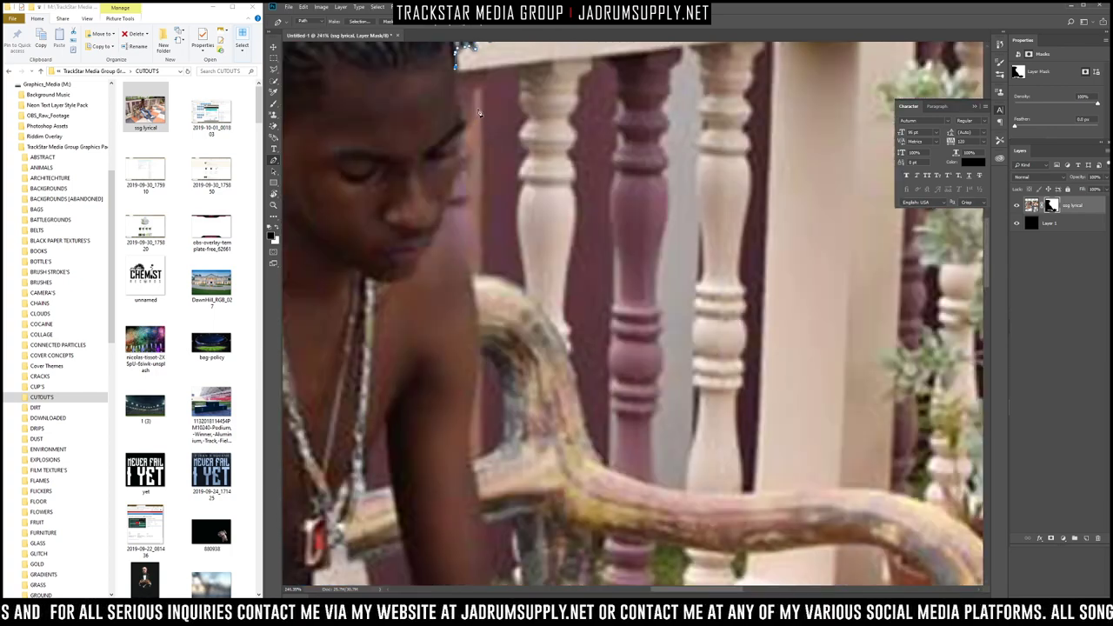
# Step: Continue the path down the side of the face and around the top of the far shoulder
pyautogui.click(445, 322)
pyautogui.moveTo(451, 230); pyautogui.dragTo(467, 228)
pyautogui.click(456, 248)
pyautogui.scroll(-3, 470, 244)
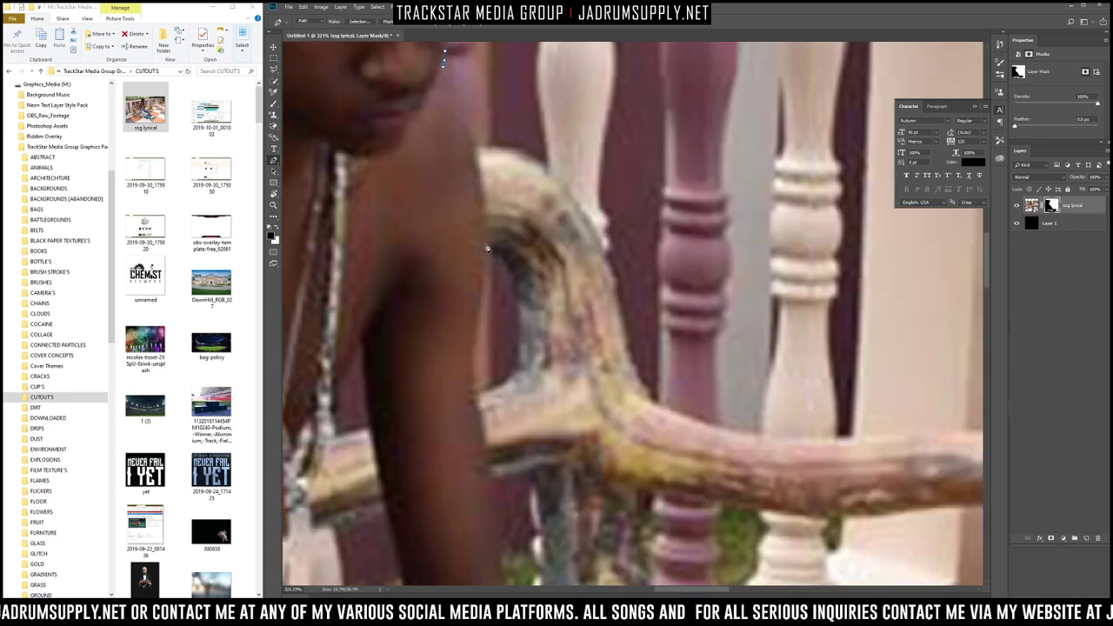
pyautogui.moveTo(467, 162); pyautogui.dragTo(474, 144)
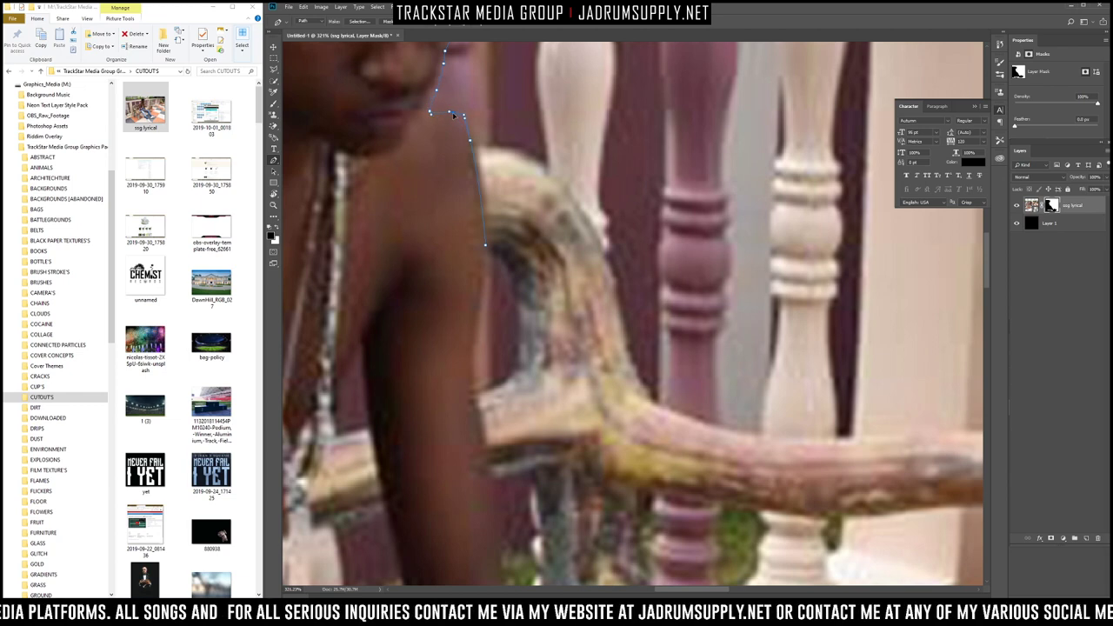
# Step: Continue the path down the outer edge of the far arm and forearm
pyautogui.scroll(-5, 466, 121)
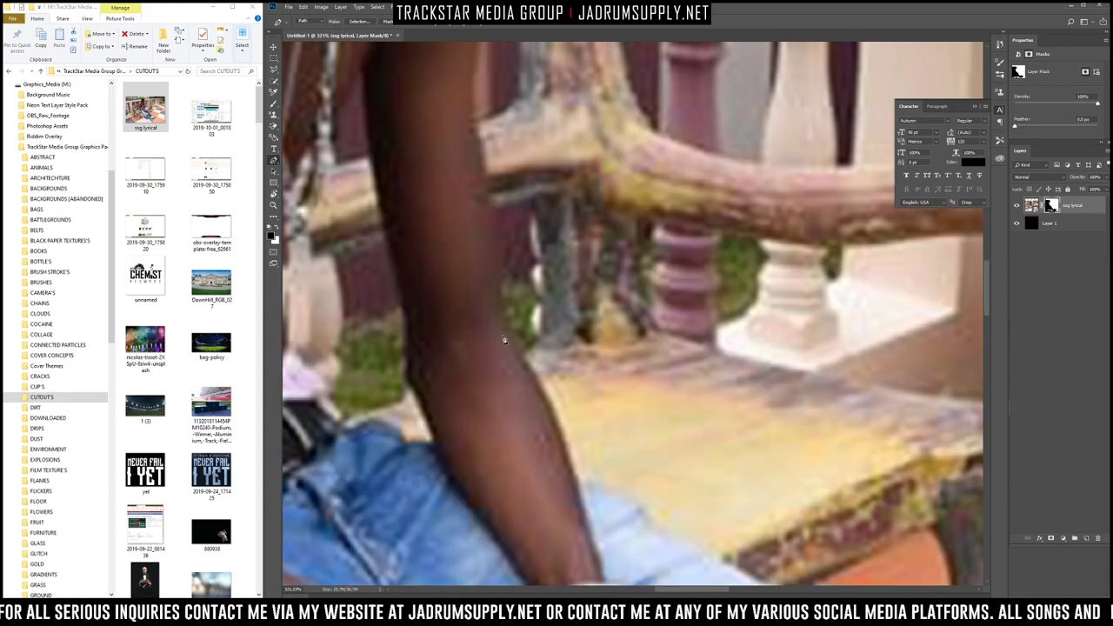
pyautogui.click(500, 336)
pyautogui.scroll(2, 496, 174)
pyautogui.moveTo(490, 150); pyautogui.dragTo(479, 103)
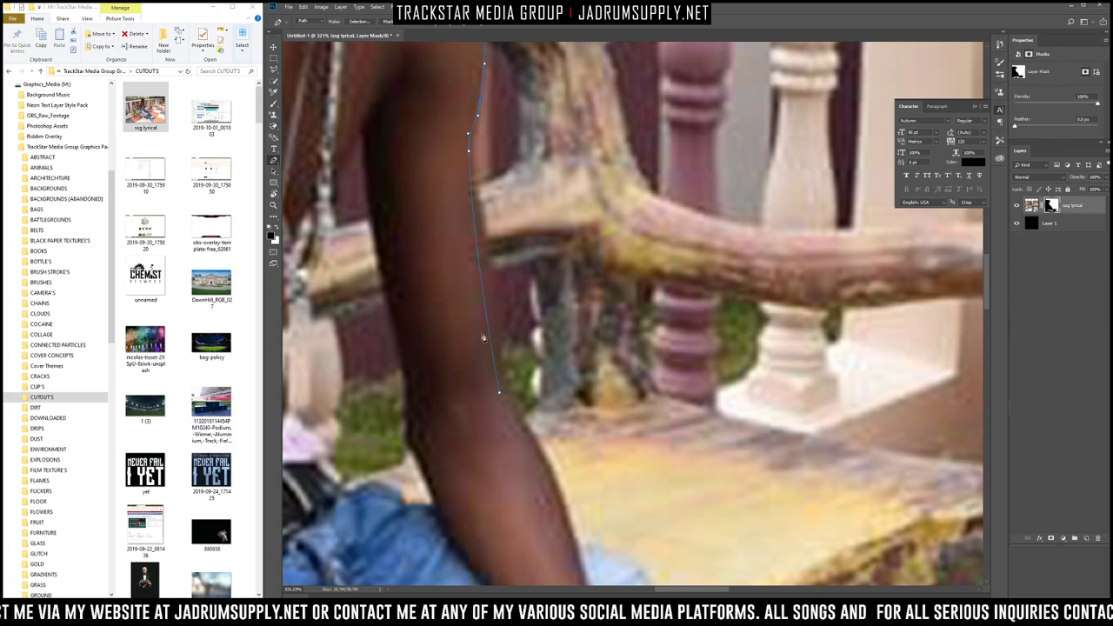
pyautogui.moveTo(484, 290); pyautogui.dragTo(488, 285)
pyautogui.scroll(-8, 487, 287)
pyautogui.scroll(10, 513, 409)
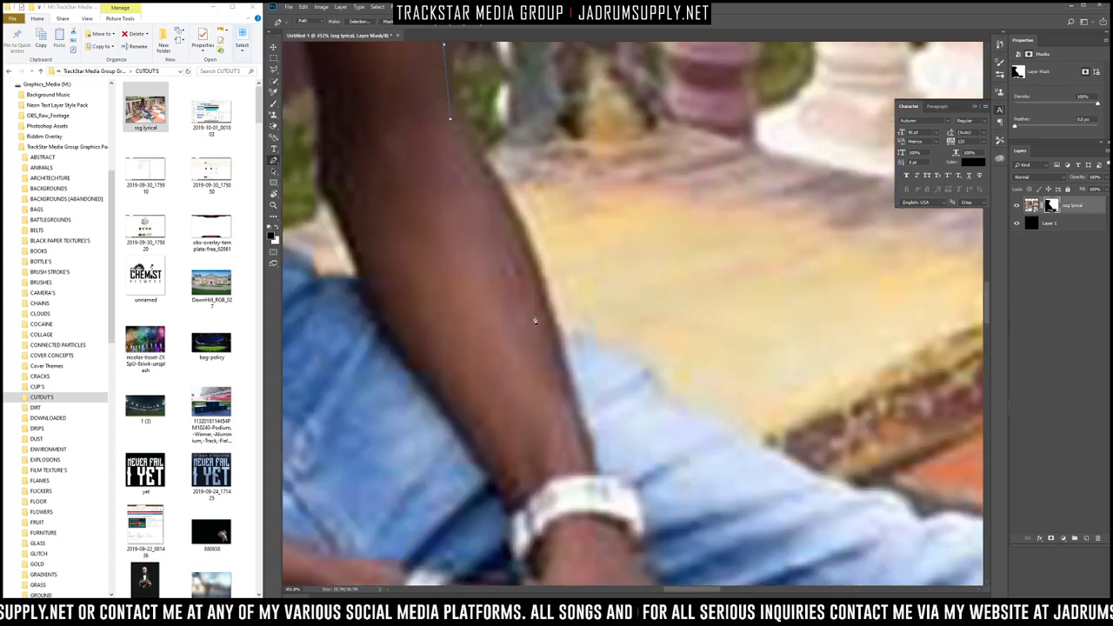
pyautogui.click(556, 280)
pyautogui.click(507, 159)
# Step: Trace the path from the forearm along the upper edge of the jeans on the far thigh
pyautogui.scroll(-4, 551, 166)
pyautogui.scroll(2, 514, 214)
pyautogui.click(518, 204)
pyautogui.click(526, 211)
pyautogui.click(531, 217)
pyautogui.click(538, 221)
pyautogui.click(559, 223)
pyautogui.moveTo(566, 230)
pyautogui.mouseDown()
pyautogui.moveTo(631, 284)
pyautogui.moveTo(792, 342)
pyautogui.moveTo(890, 393)
pyautogui.moveTo(736, 372)
pyautogui.moveTo(924, 377)
pyautogui.moveTo(835, 129)
pyautogui.moveTo(858, 453)
pyautogui.moveTo(759, 365)
pyautogui.moveTo(684, 350)
pyautogui.moveTo(706, 395)
pyautogui.mouseUp()
# Step: Run the path loosely past the far leg and around the surrounding background, and close it
pyautogui.scroll(-8, 822, 395)
pyautogui.click(676, 388)
pyautogui.click(642, 344)
pyautogui.click(691, 421)
pyautogui.click(653, 427)
pyautogui.click(587, 397)
pyautogui.click(595, 325)
# Step: Convert the path to a selection, brush black over it on the layer mask to hide the background, and deselect
pyautogui.rightClick(551, 325)
pyautogui.click(602, 351)
pyautogui.press('Return')
pyautogui.press('b')
pyautogui.moveTo(605, 305)
pyautogui.mouseDown()
pyautogui.moveTo(586, 250)
pyautogui.moveTo(542, 304)
pyautogui.moveTo(750, 415)
pyautogui.mouseUp()
pyautogui.moveTo(670, 362); pyautogui.dragTo(783, 363)
pyautogui.hotkey('ctrl', 'd')
pyautogui.moveTo(976, 346)
pyautogui.mouseDown()
pyautogui.moveTo(981, 360)
pyautogui.moveTo(813, 282)
pyautogui.moveTo(820, 422)
pyautogui.moveTo(840, 409)
pyautogui.moveTo(751, 255)
pyautogui.mouseUp()
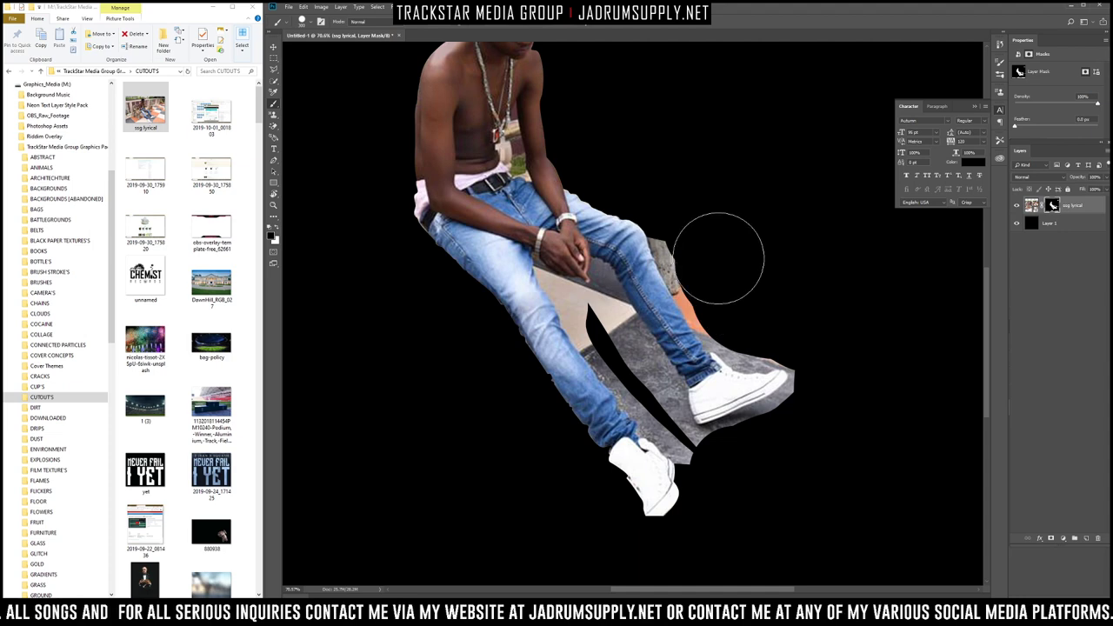
# Step: Trace a closed Pen path around the background gap between the torso, the jeans and the far arm
pyautogui.scroll(3, 508, 127)
pyautogui.scroll(2, 490, 122)
pyautogui.press('p')
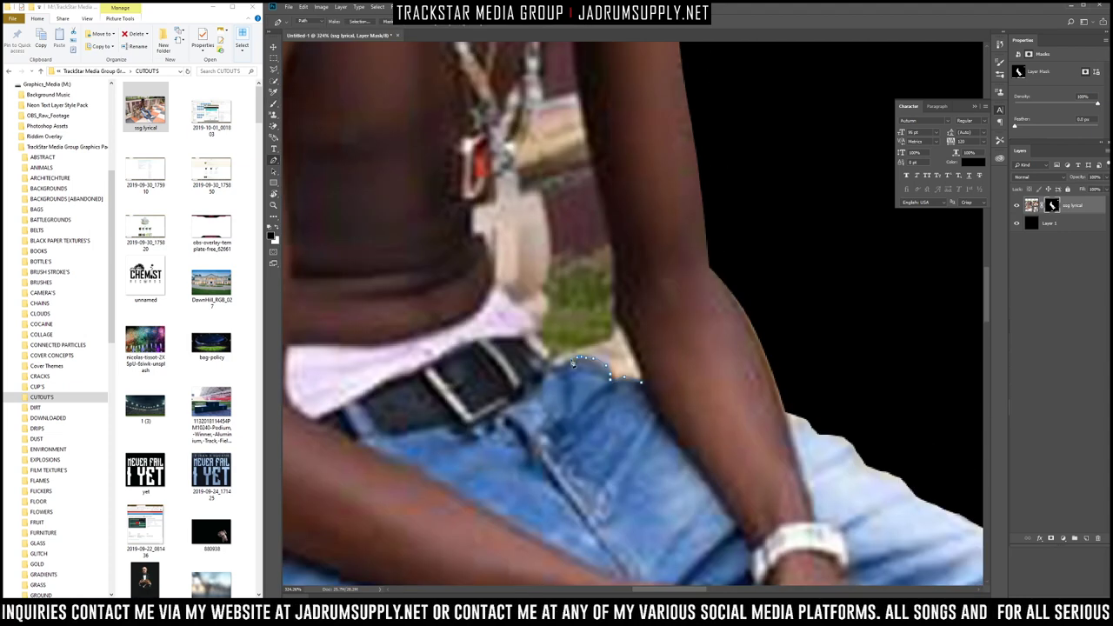
pyautogui.click(539, 290)
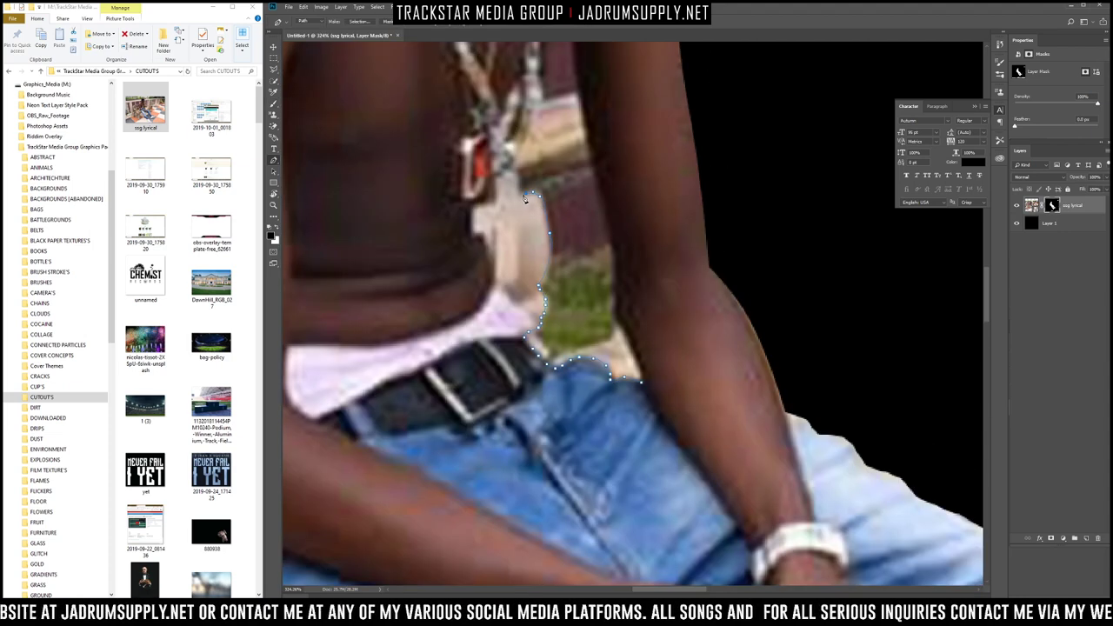
pyautogui.click(522, 110)
pyautogui.scroll(3, 525, 174)
pyautogui.click(565, 113)
pyautogui.click(614, 365)
pyautogui.scroll(-6, 617, 261)
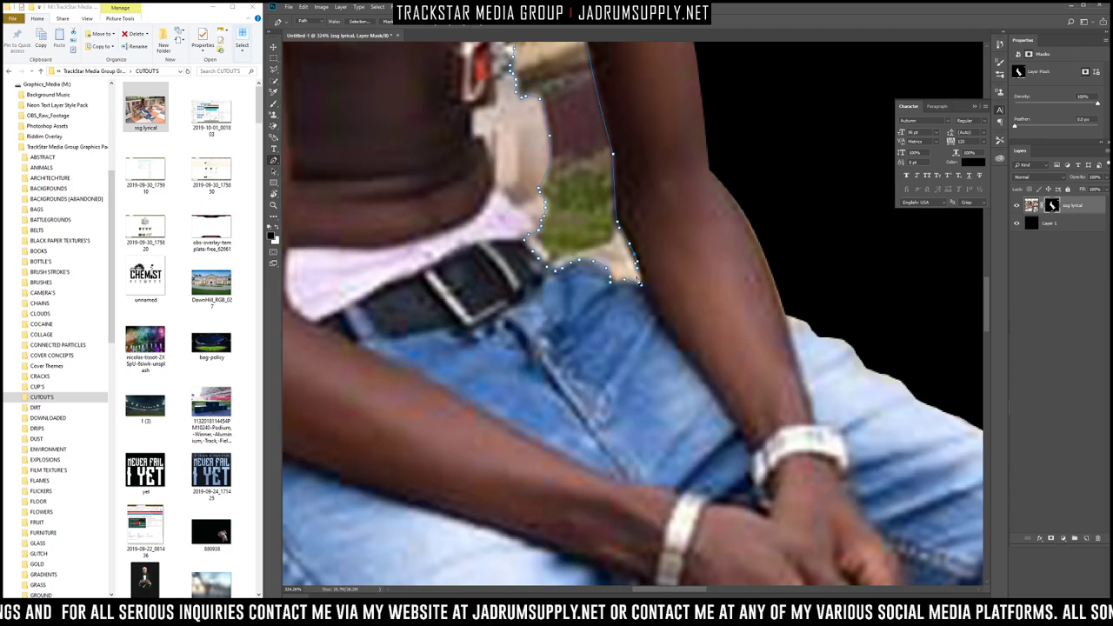
# Step: Convert the gap's path to a selection and brush black over it on the layer mask
pyautogui.scroll(5, 639, 261)
pyautogui.rightClick(650, 204)
pyautogui.click(683, 240)
pyautogui.press('Return')
pyautogui.press('b')
pyautogui.moveTo(619, 235); pyautogui.dragTo(605, 325)
pyautogui.scroll(-10, 623, 292)
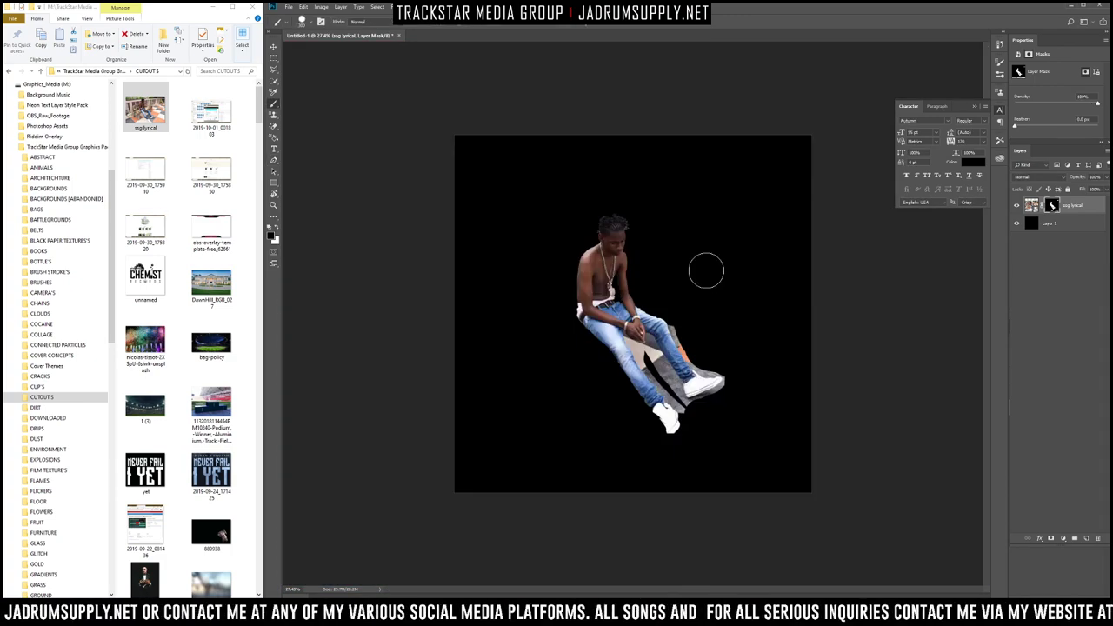
# Step: Draw a closed Pen path around the leftover beige baluster between the pendant and the white waistband
pyautogui.scroll(5, 705, 280)
pyautogui.scroll(10, 592, 273)
pyautogui.scroll(-10, 608, 270)
pyautogui.scroll(-1, 622, 254)
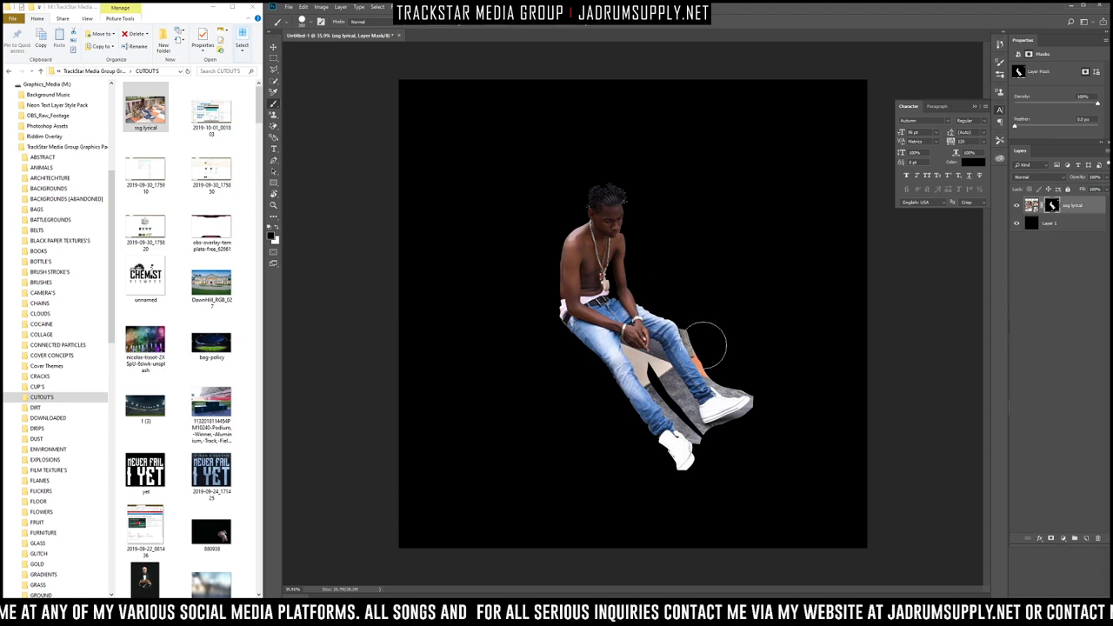
pyautogui.scroll(8, 560, 279)
pyautogui.press('p')
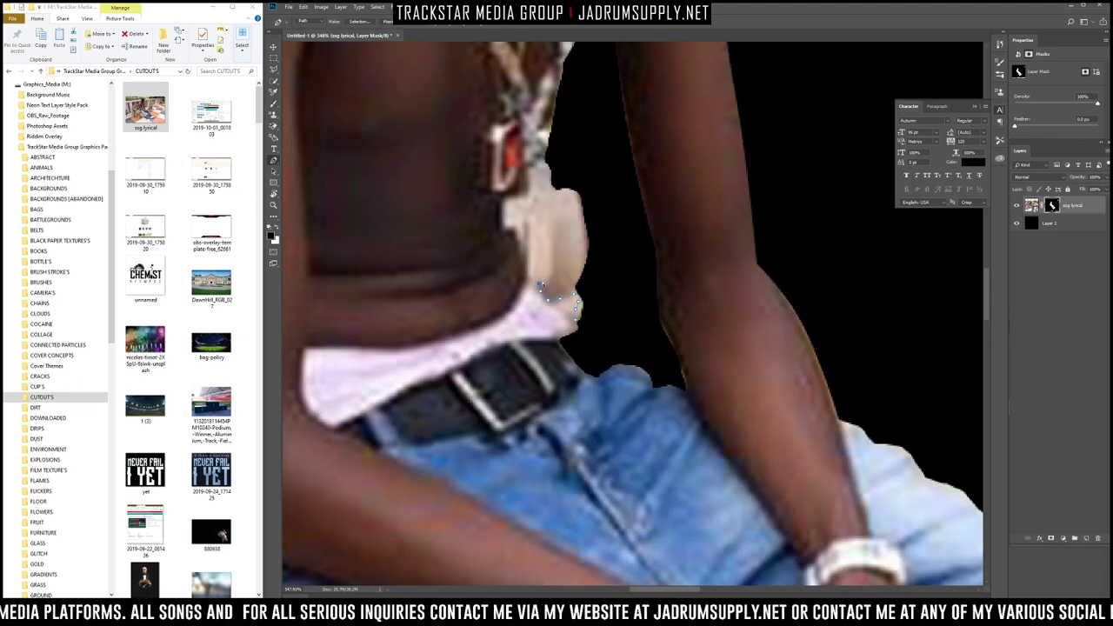
pyautogui.click(594, 177)
pyautogui.click(634, 287)
pyautogui.click(577, 321)
# Step: Convert the baluster path to a selection, brush black over it on the layer mask, and deselect
pyautogui.rightClick(602, 298)
pyautogui.click(633, 332)
pyautogui.press('Return')
pyautogui.press('b')
pyautogui.click(618, 302)
pyautogui.hotkey('ctrl', 'd')
# Step: Shrink the brush to a small size and paint away the leftover background beside the white waistband
pyautogui.press('[')
pyautogui.press('[')
pyautogui.press('[')
pyautogui.press('[')
pyautogui.press('[')
pyautogui.press('[')
pyautogui.press('[')
pyautogui.press('[')
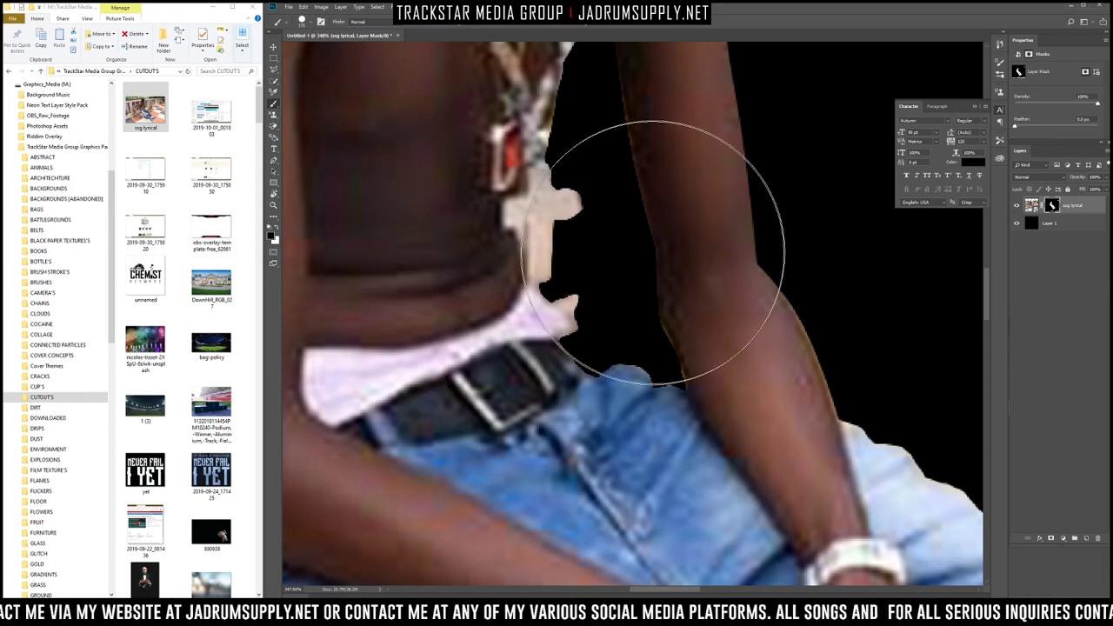
pyautogui.press('[')
pyautogui.press('[')
pyautogui.press('[')
pyautogui.press('[')
pyautogui.press('[')
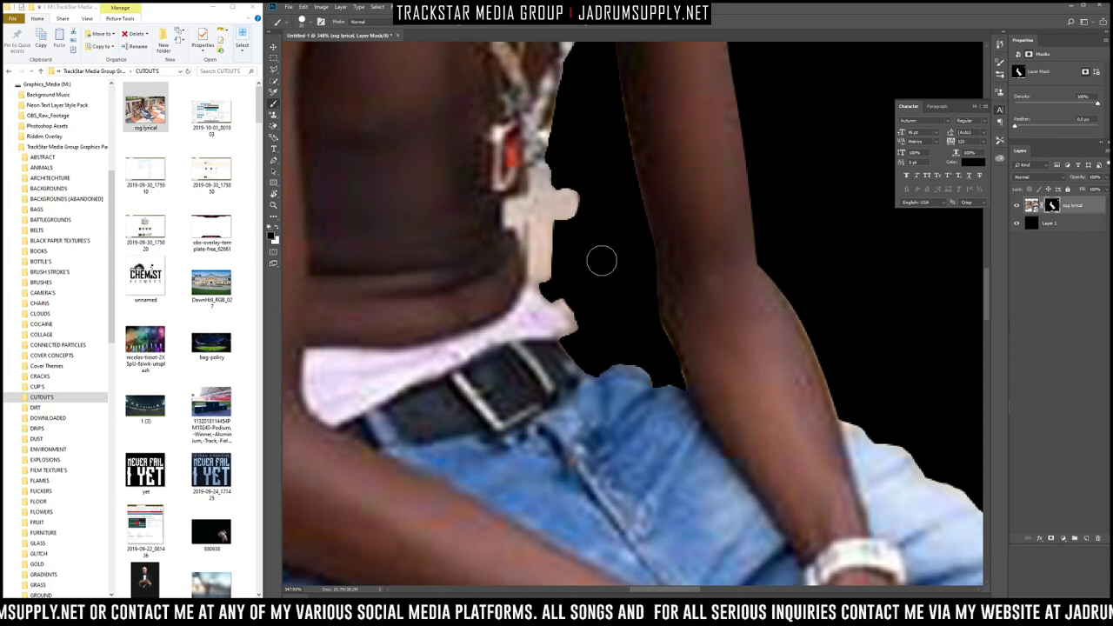
pyautogui.moveTo(586, 321); pyautogui.dragTo(562, 292)
# Step: Start a new Pen path below the hands and trace down the inner edge of the far jeans leg to the shoe
pyautogui.scroll(-10, 631, 325)
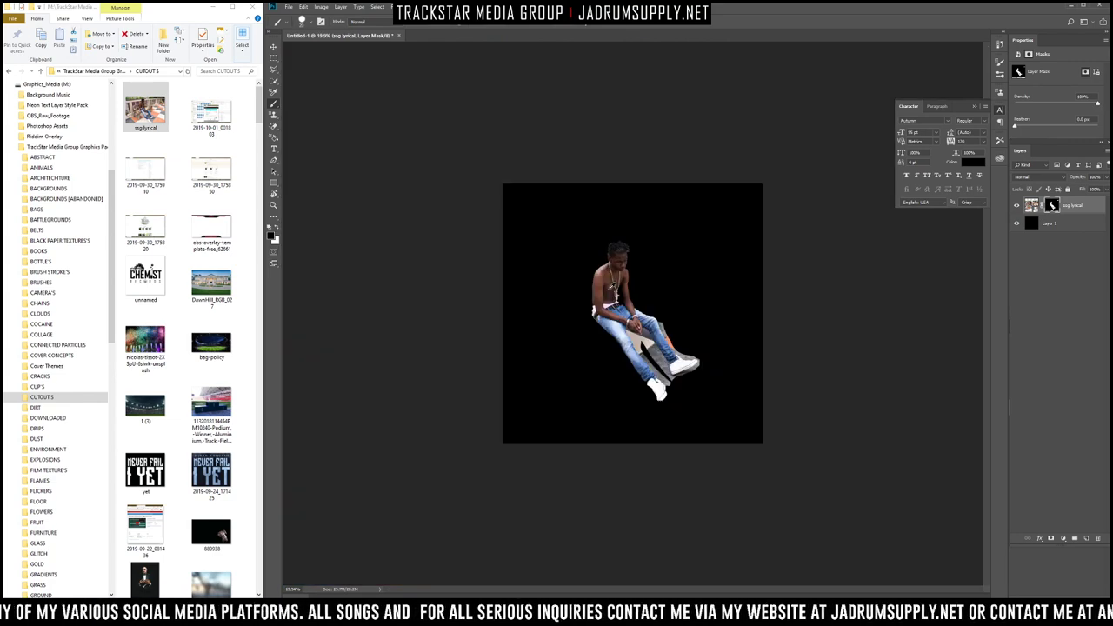
pyautogui.scroll(8, 666, 339)
pyautogui.moveTo(666, 340); pyautogui.dragTo(659, 190)
pyautogui.press('p')
pyautogui.scroll(3, 548, 104)
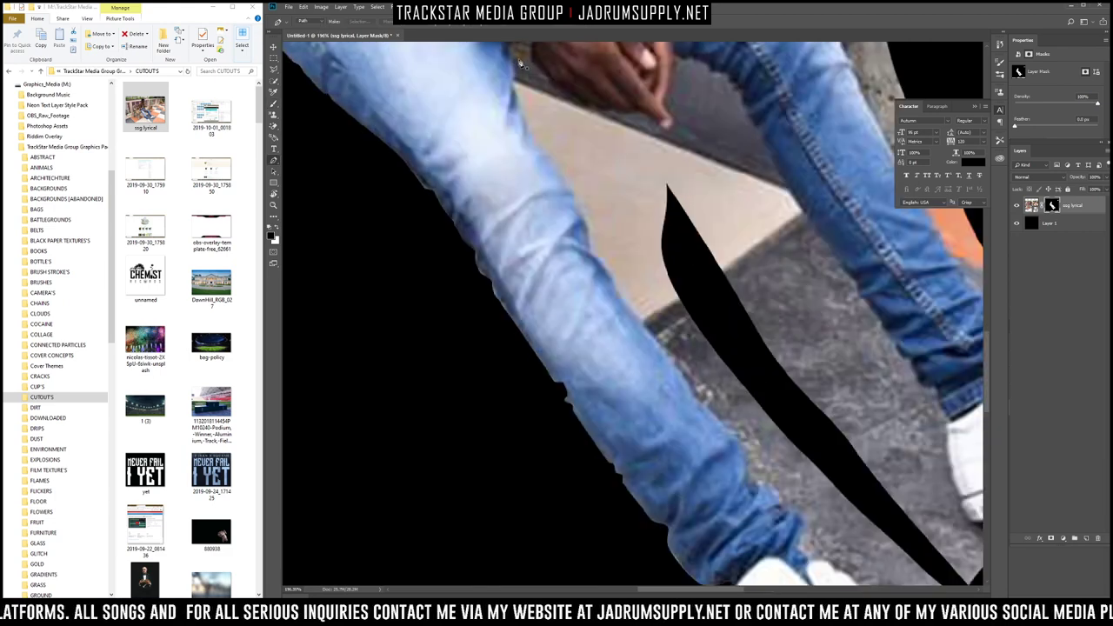
pyautogui.moveTo(515, 100)
pyautogui.mouseDown()
pyautogui.moveTo(604, 154)
pyautogui.moveTo(669, 151)
pyautogui.mouseUp()
pyautogui.moveTo(696, 102)
pyautogui.mouseDown()
pyautogui.moveTo(735, 124)
pyautogui.moveTo(819, 272)
pyautogui.moveTo(950, 468)
pyautogui.mouseUp()
pyautogui.hotkey('ctrl', '0')
pyautogui.scroll(7, 716, 434)
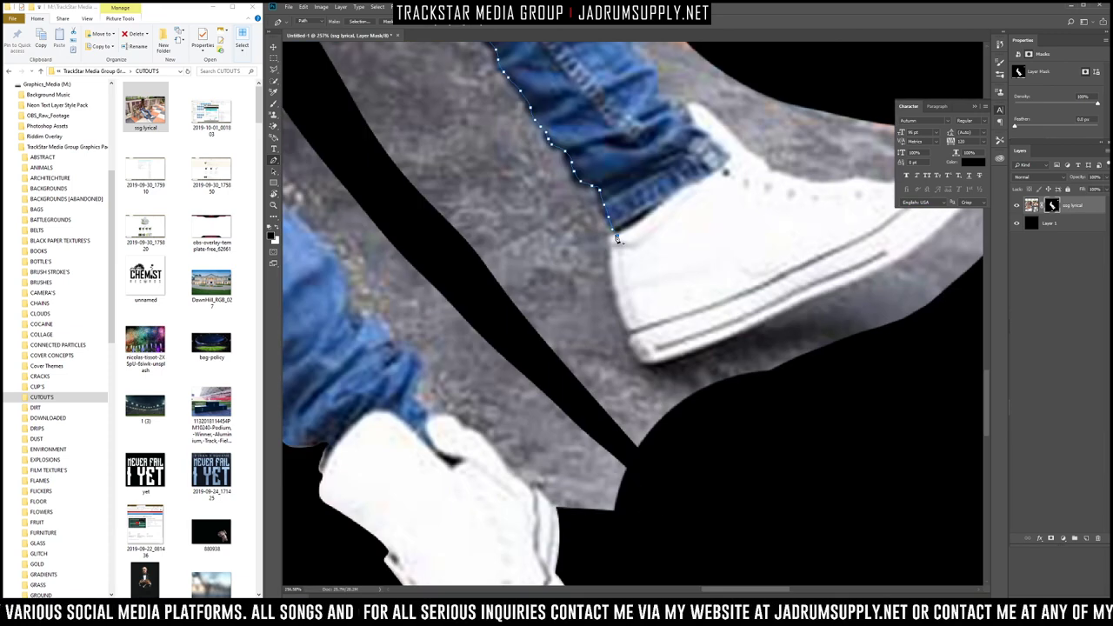
# Step: Continue the path down the heel and along the sole of the far shoe to its toe
pyautogui.click(629, 331)
pyautogui.moveTo(622, 288); pyautogui.dragTo(614, 294)
pyautogui.moveTo(755, 327); pyautogui.dragTo(839, 290)
pyautogui.scroll(-4, 909, 252)
pyautogui.moveTo(889, 265)
pyautogui.mouseDown()
pyautogui.moveTo(946, 238)
pyautogui.moveTo(916, 209)
pyautogui.mouseUp()
pyautogui.scroll(4, 921, 244)
# Step: Continue the path around the far shoe's toe, over its upper to the jeans cuff, and onto the outer edge of the lower leg
pyautogui.scroll(-4, 915, 211)
pyautogui.scroll(4, 773, 377)
pyautogui.scroll(-1, 415, 316)
pyautogui.click(449, 297)
pyautogui.moveTo(459, 309)
pyautogui.mouseDown()
pyautogui.moveTo(366, 310)
pyautogui.moveTo(320, 290)
pyautogui.mouseUp()
pyautogui.scroll(-4, 320, 290)
pyautogui.scroll(7, 502, 470)
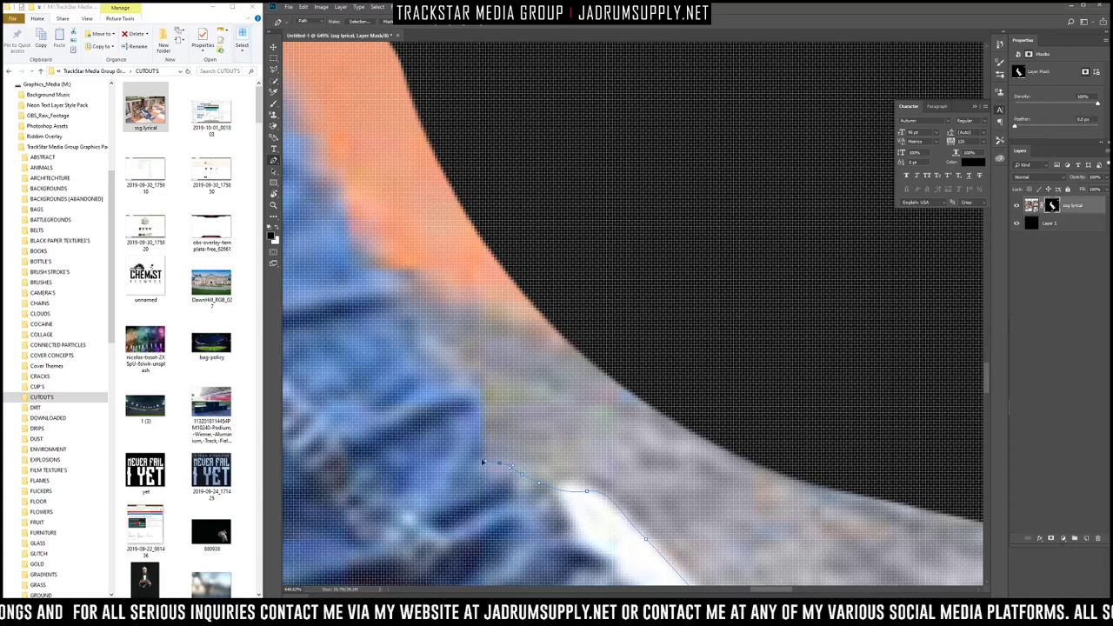
pyautogui.scroll(-4, 319, 186)
pyautogui.scroll(3, 462, 226)
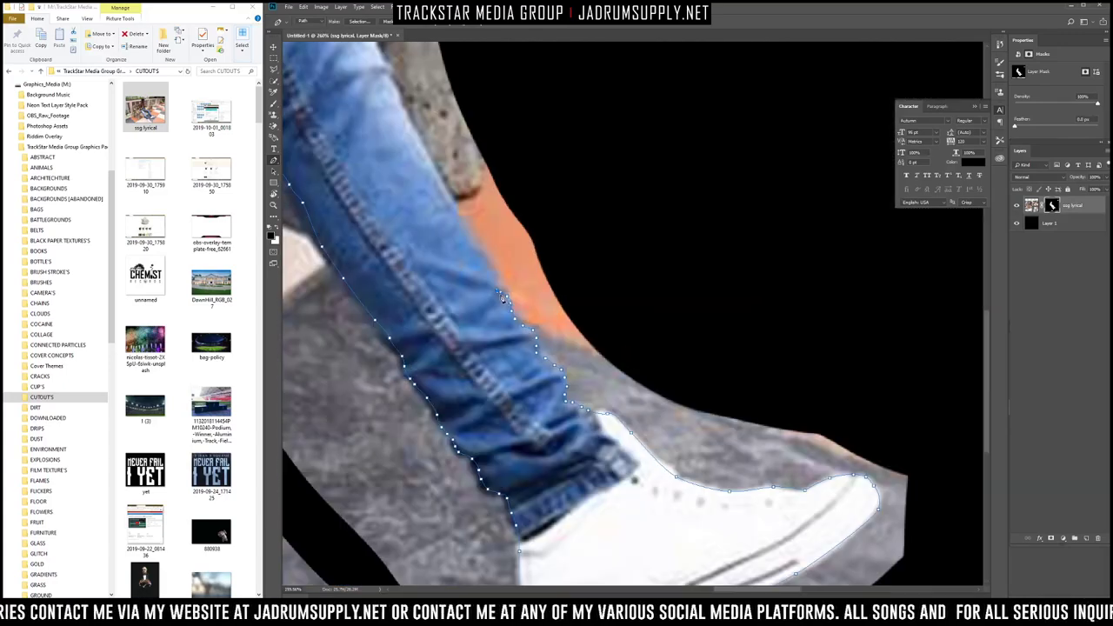
# Step: Trace the path up the outer edge of the far jeans leg to the knee
pyautogui.click(445, 192)
pyautogui.click(425, 154)
pyautogui.click(407, 120)
pyautogui.click(390, 76)
pyautogui.scroll(-3, 388, 86)
pyautogui.scroll(2, 388, 85)
pyautogui.click(378, 129)
pyautogui.click(366, 77)
# Step: Route the path in a wide loop through the black area around the far shoe and back to the near shoe
pyautogui.click(744, 179)
pyautogui.click(828, 303)
pyautogui.click(852, 371)
pyautogui.moveTo(850, 414); pyautogui.dragTo(845, 445)
pyautogui.scroll(-3, 814, 457)
pyautogui.click(648, 499)
pyautogui.click(563, 498)
pyautogui.click(434, 477)
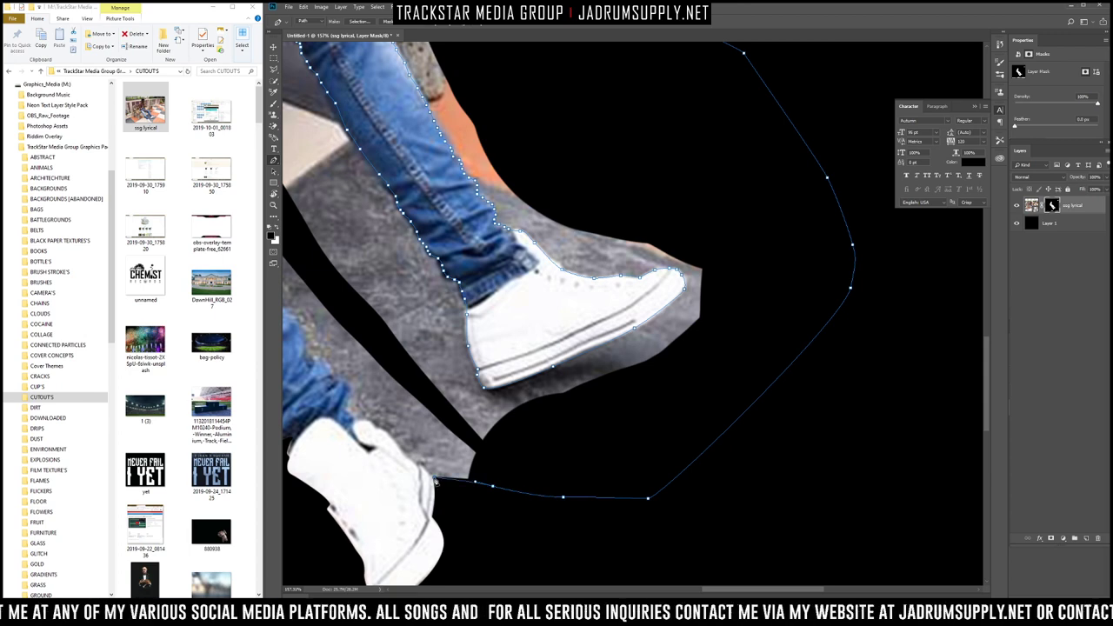
# Step: Trace over the top of the near shoe and up the inner edge of the near jeans leg, closing the path below the wrist
pyautogui.moveTo(390, 438); pyautogui.dragTo(349, 413)
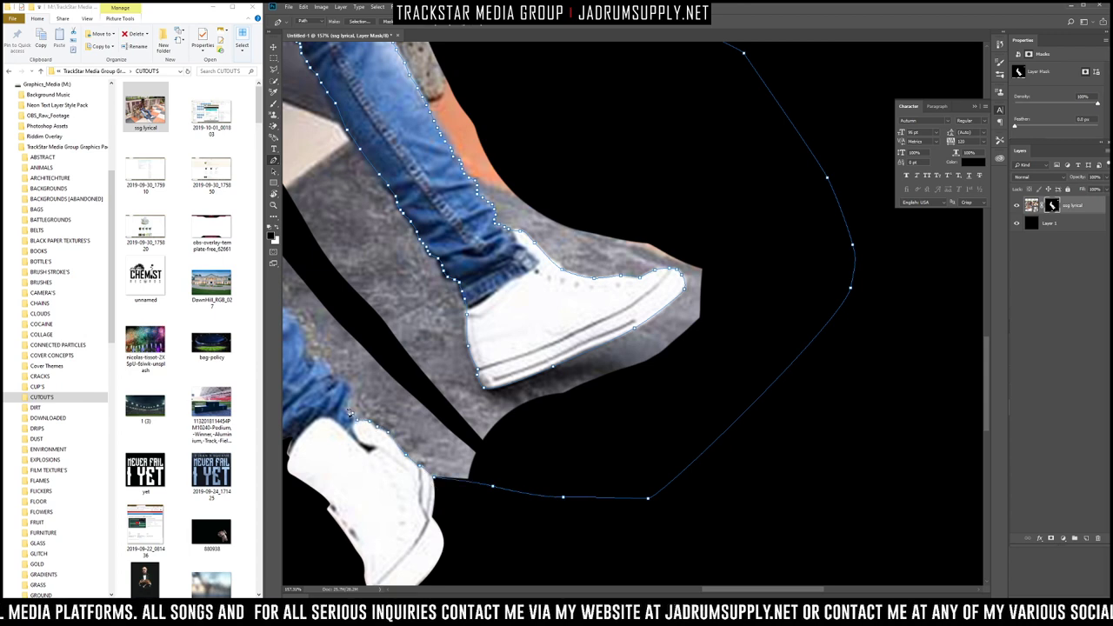
pyautogui.click(303, 336)
pyautogui.click(297, 323)
pyautogui.scroll(-8, 340, 345)
pyautogui.scroll(10, 663, 363)
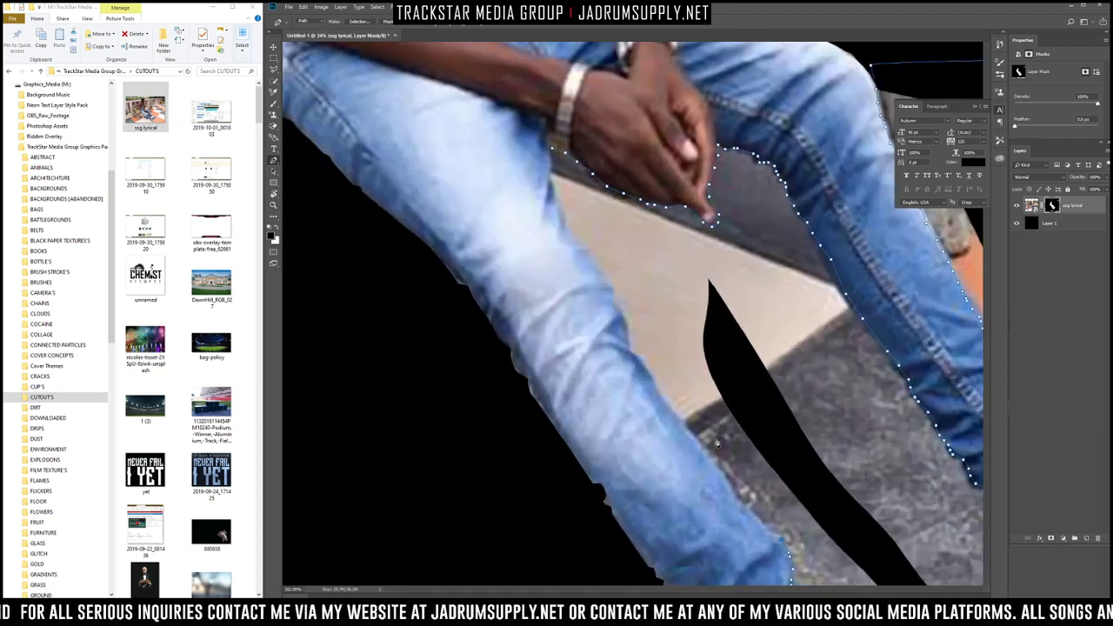
pyautogui.click(570, 230)
pyautogui.click(536, 175)
pyautogui.click(533, 136)
pyautogui.click(537, 120)
# Step: Convert the closed path to a selection, brush black over the background between the legs on the layer mask, and deselect
pyautogui.rightClick(613, 168)
pyautogui.click(641, 219)
pyautogui.press('Return')
pyautogui.scroll(-8, 759, 261)
pyautogui.press('b')
pyautogui.moveTo(748, 395); pyautogui.dragTo(662, 316)
pyautogui.hotkey('ctrl', 'd')
# Step: Rasterize the ssg lyrical layer while keeping its layer mask
pyautogui.scroll(-1, 645, 217)
pyautogui.scroll(4, 646, 218)
pyautogui.scroll(-2, 648, 218)
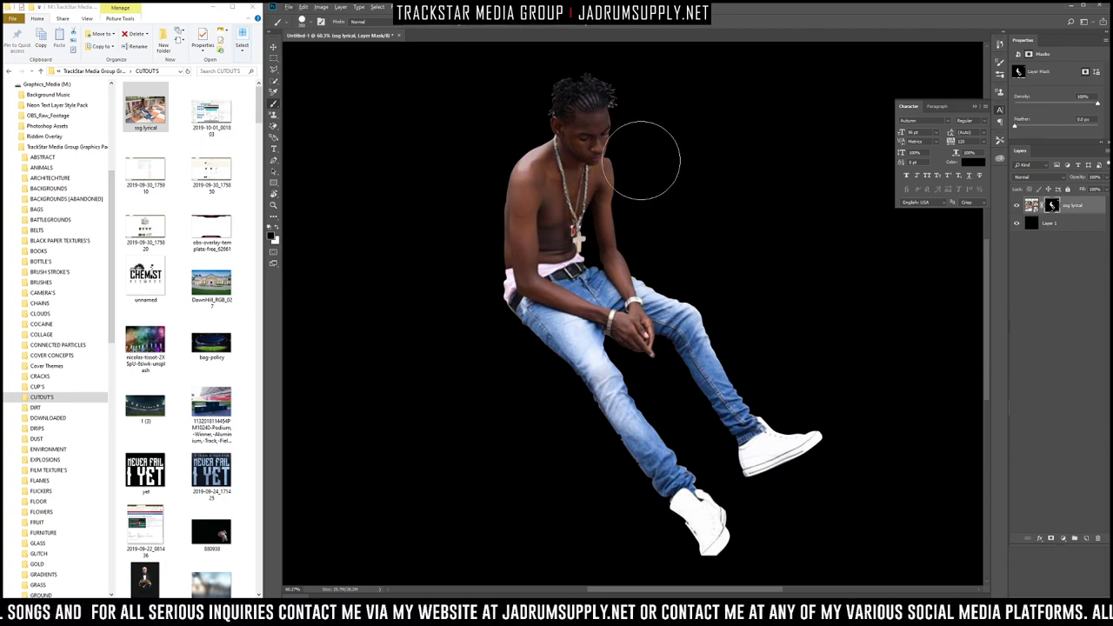
pyautogui.scroll(-2, 721, 236)
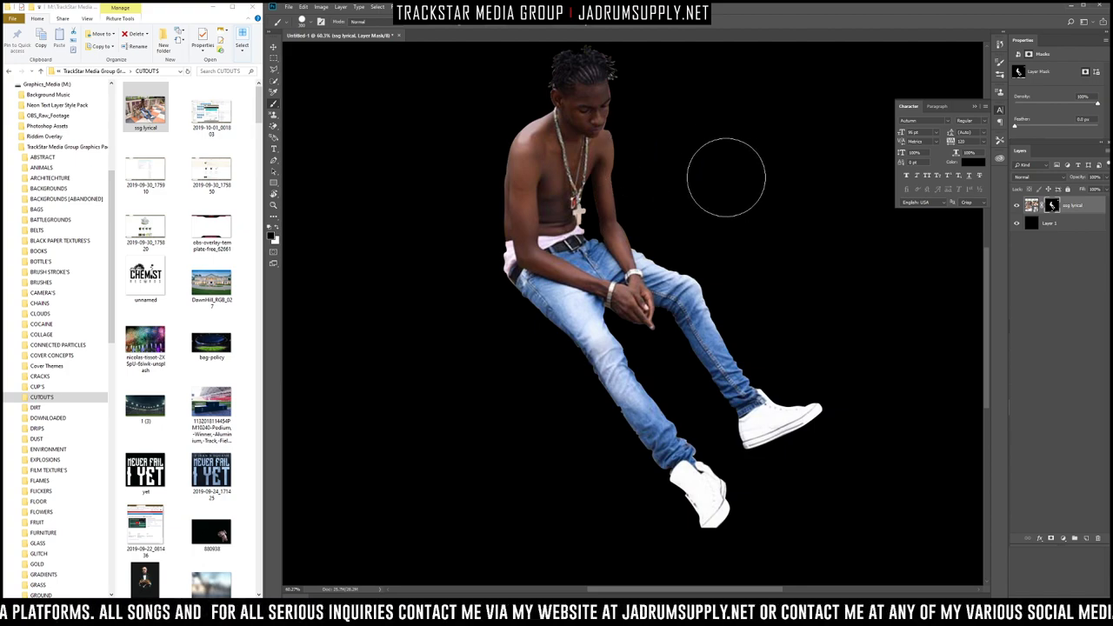
pyautogui.scroll(-4, 727, 178)
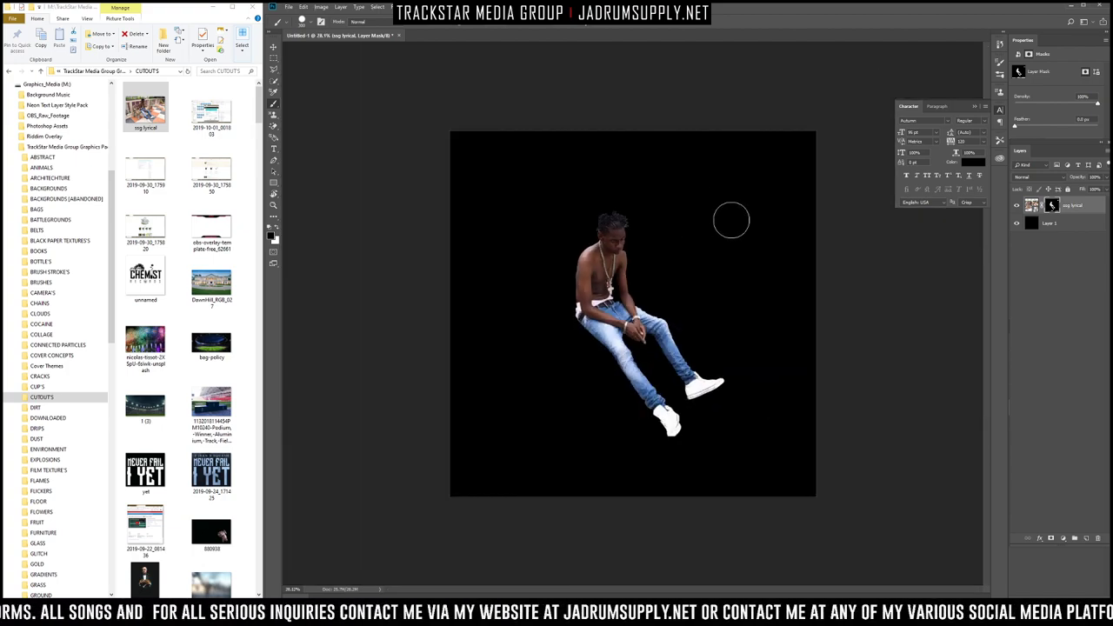
pyautogui.rightClick(1055, 206)
pyautogui.rightClick(1077, 203)
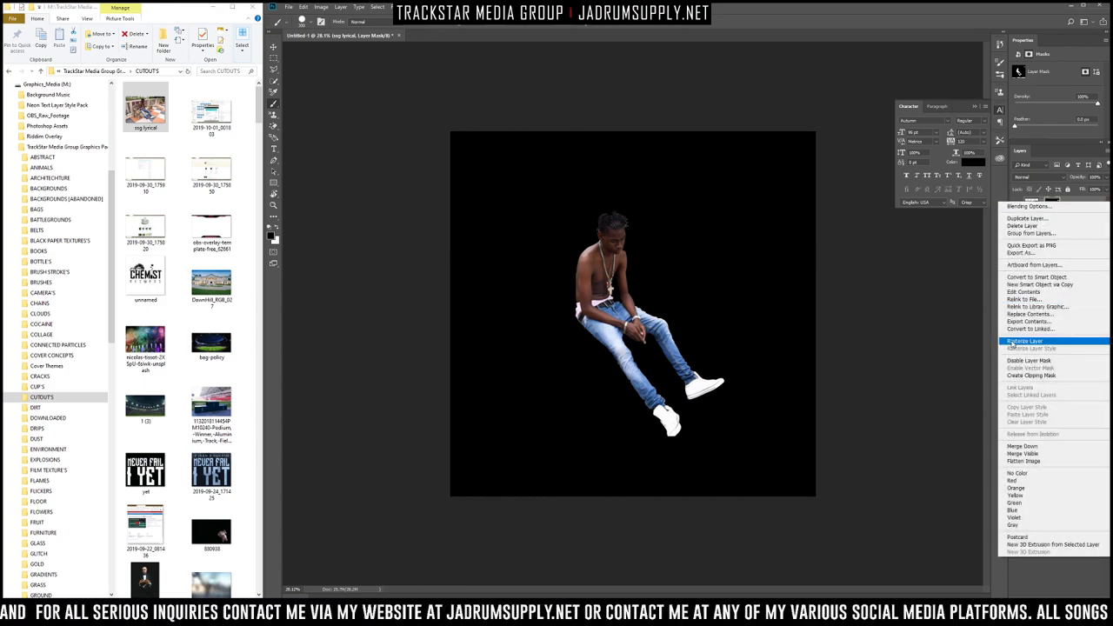
pyautogui.click(961, 305)
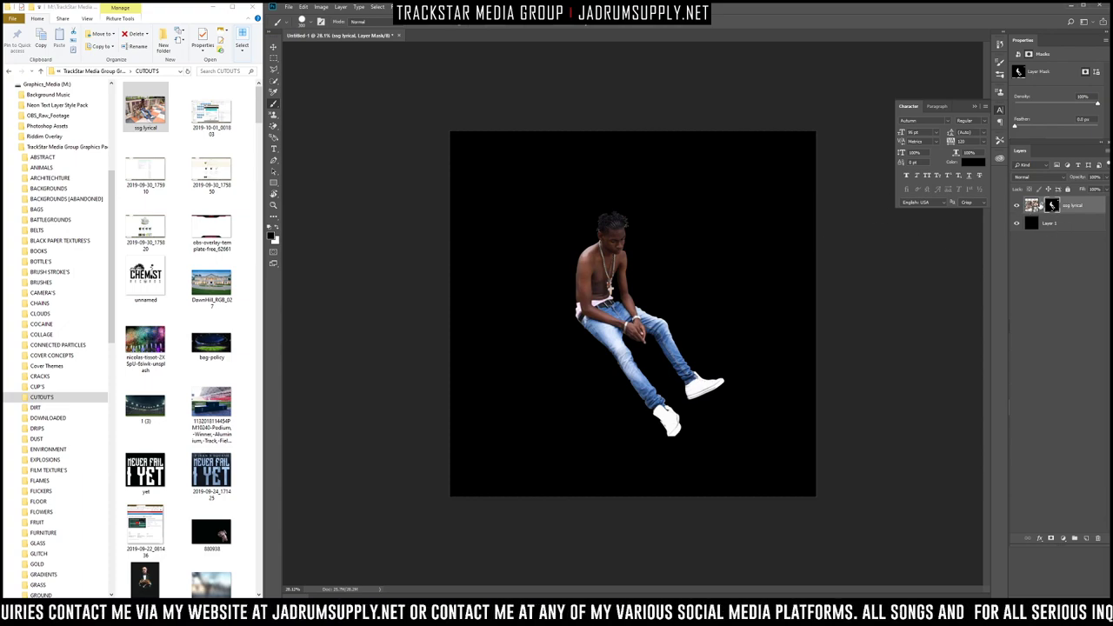
pyautogui.rightClick(1078, 202)
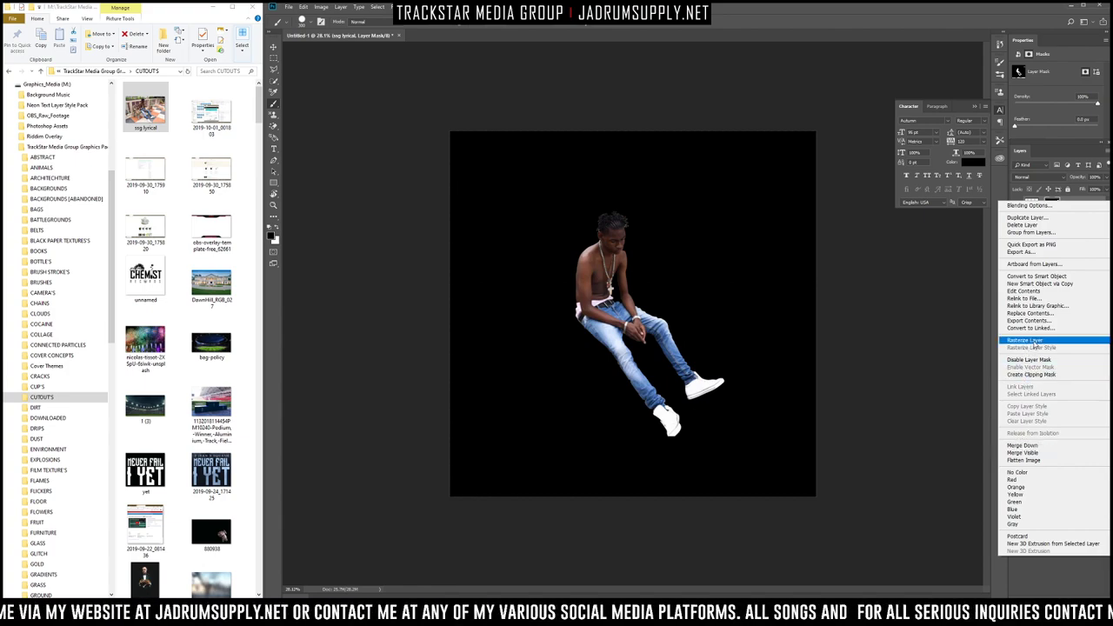
pyautogui.click(1034, 341)
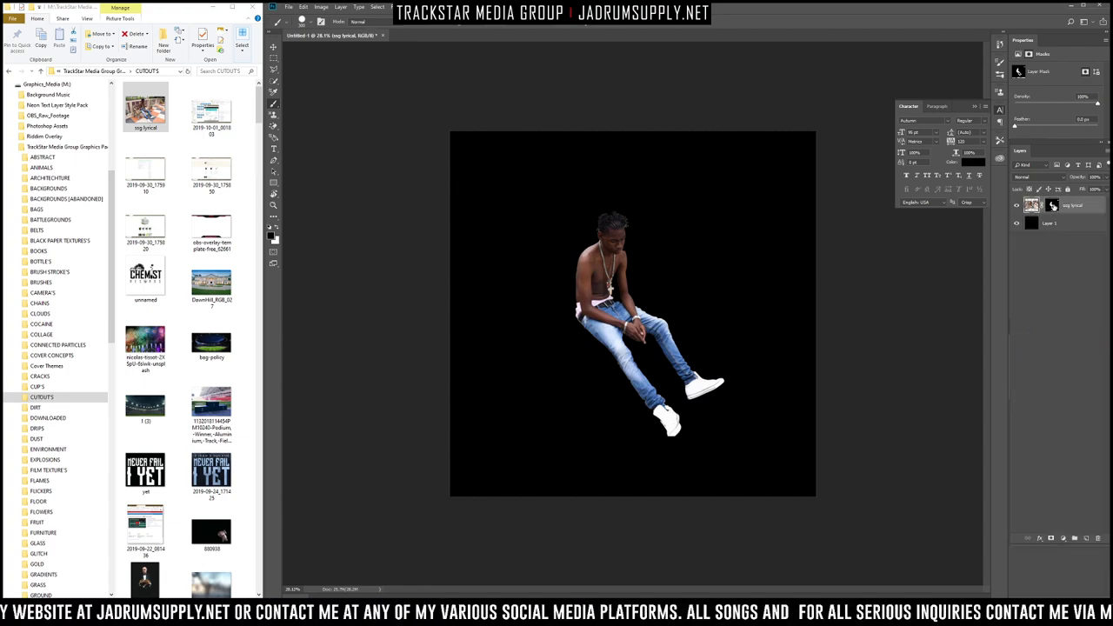
# Step: Try applying the layer mask to the ssg lyrical layer, undo it, and toggle the mask off and on
pyautogui.rightClick(1052, 206)
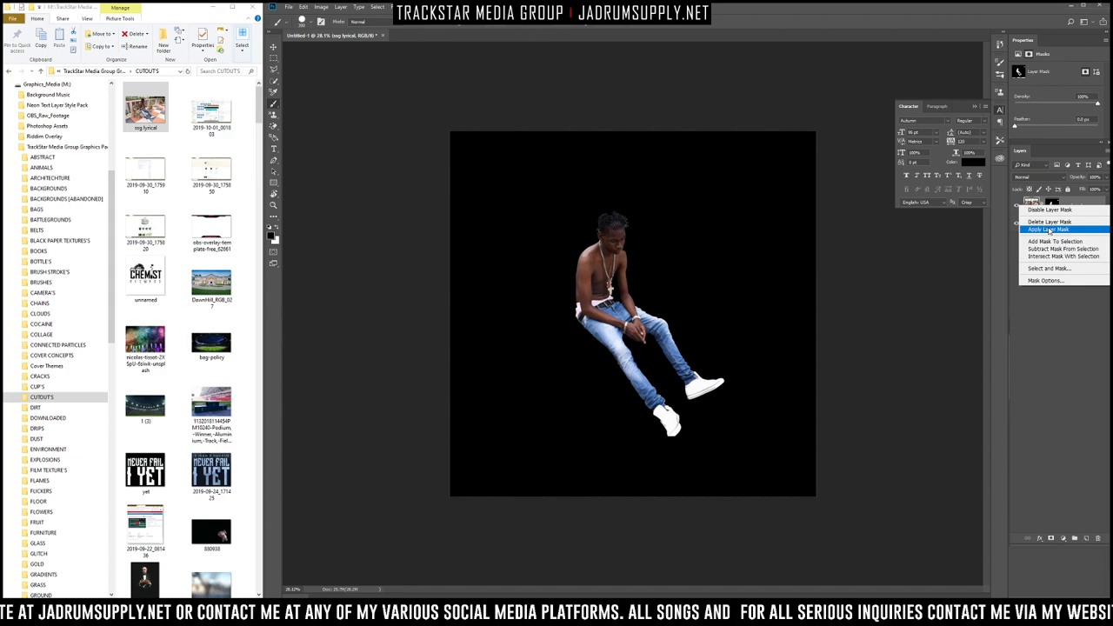
pyautogui.click(1050, 231)
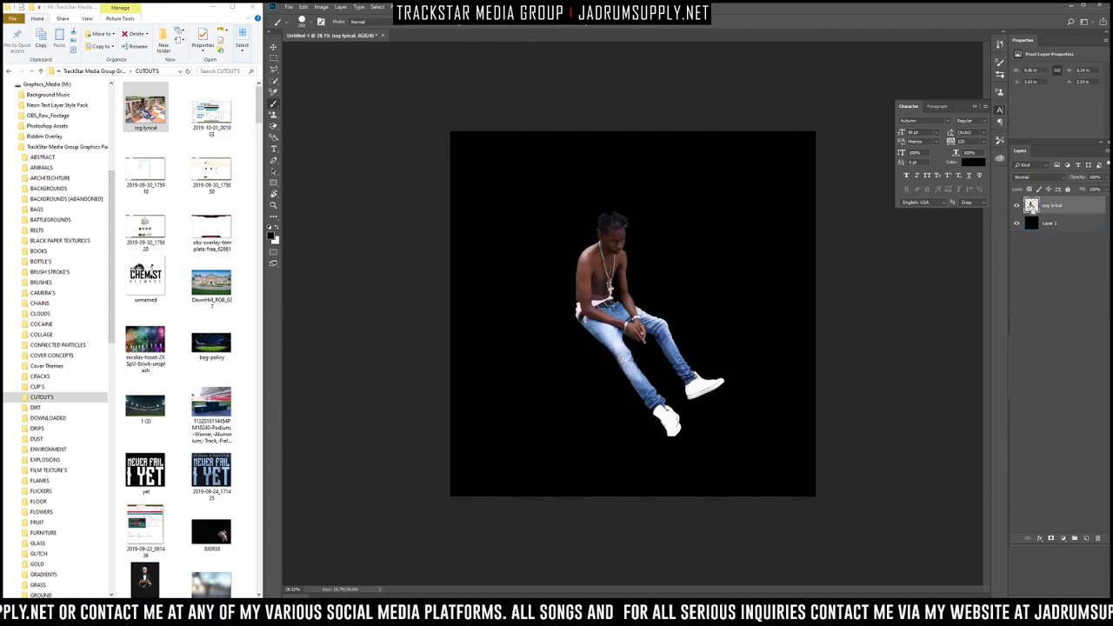
pyautogui.hotkey('ctrl', 'z')
pyautogui.keyDown('shift'); pyautogui.click(1052, 205); pyautogui.keyUp('shift')
pyautogui.keyDown('shift'); pyautogui.click(1052, 205); pyautogui.keyUp('shift')
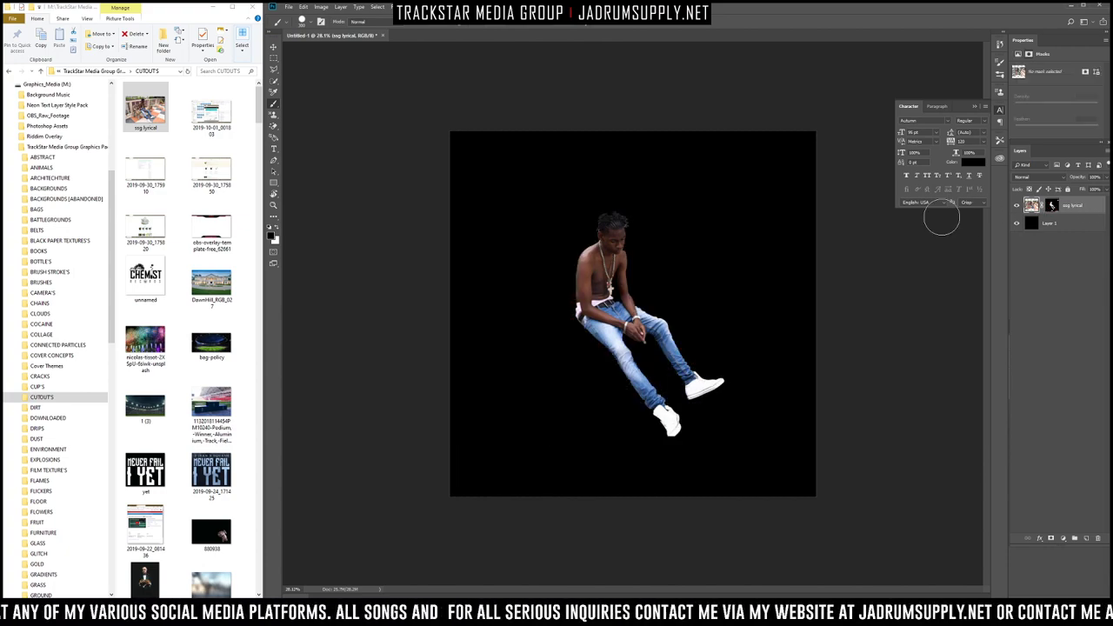
# Step: Swap the brush colours and test painting on the layer mask in the empty area beside the man's head
pyautogui.press('x')
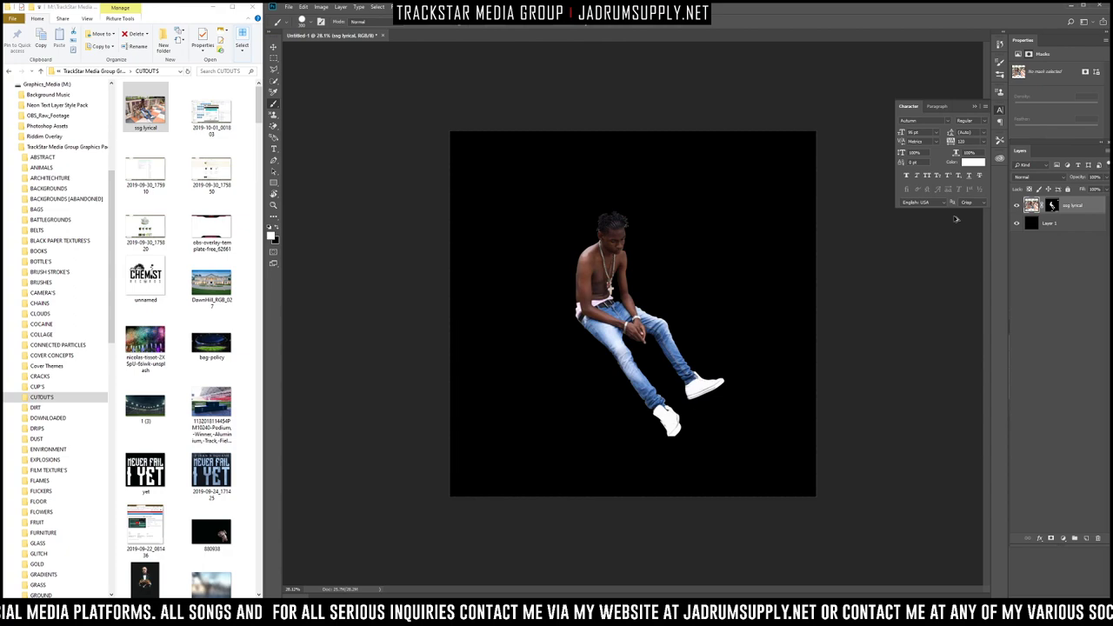
pyautogui.click(1052, 205)
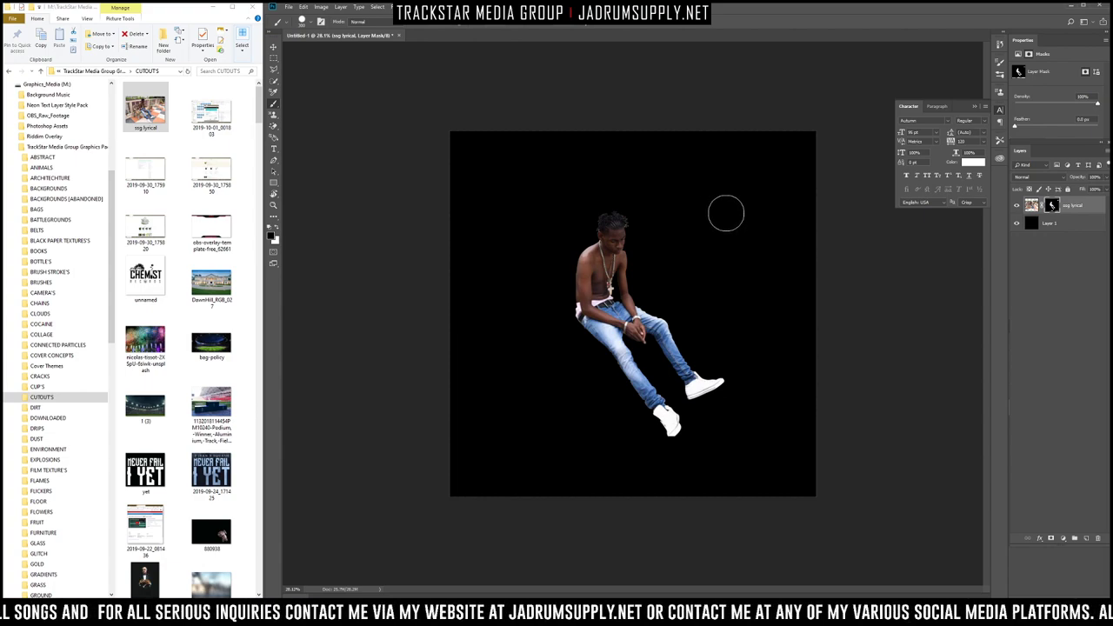
pyautogui.moveTo(726, 213)
pyautogui.mouseDown()
pyautogui.moveTo(750, 265)
pyautogui.moveTo(787, 217)
pyautogui.moveTo(722, 213)
pyautogui.moveTo(792, 278)
pyautogui.moveTo(777, 233)
pyautogui.moveTo(785, 204)
pyautogui.mouseUp()
pyautogui.press('x')
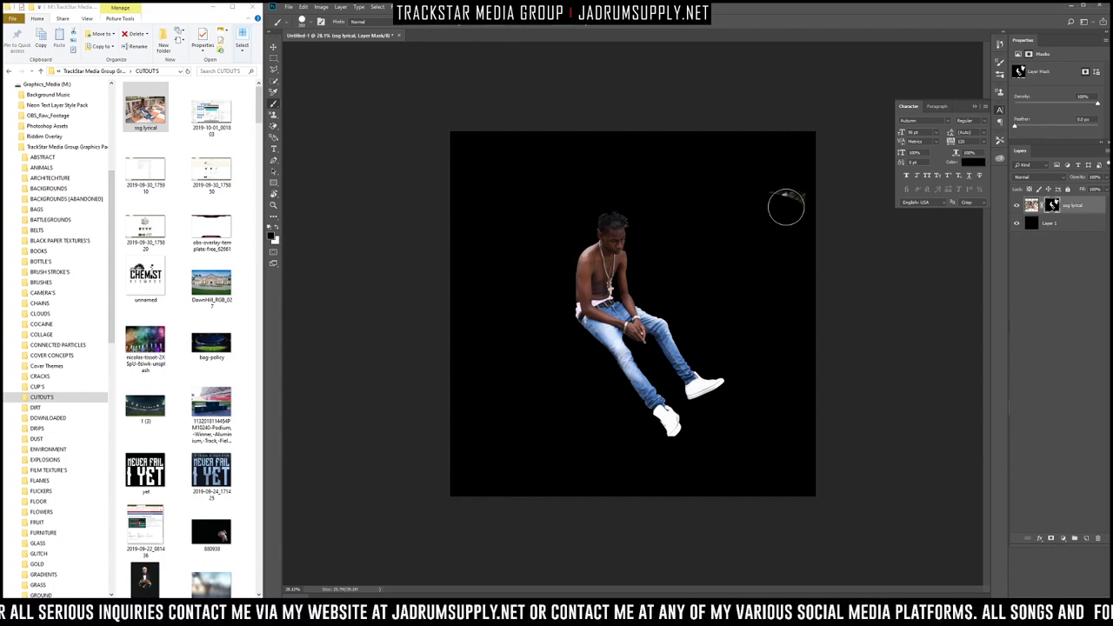
# Step: Apply the layer mask to the ssg lyrical layer, and undo a test white brush stroke across the black area
pyautogui.rightClick(1044, 207)
pyautogui.click(1061, 228)
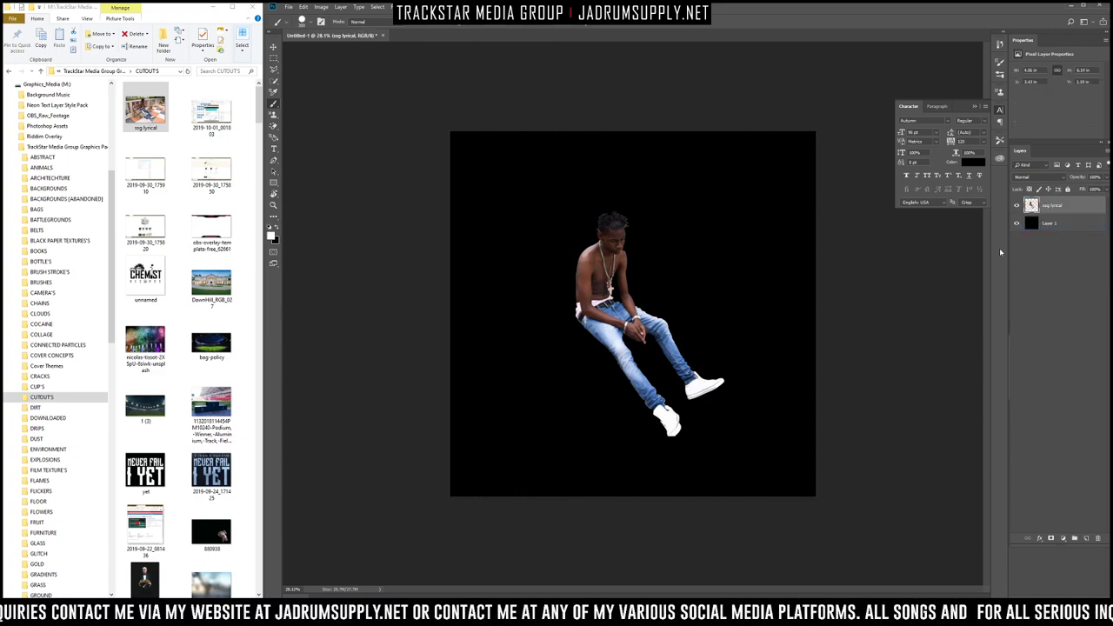
pyautogui.moveTo(835, 200); pyautogui.dragTo(715, 196)
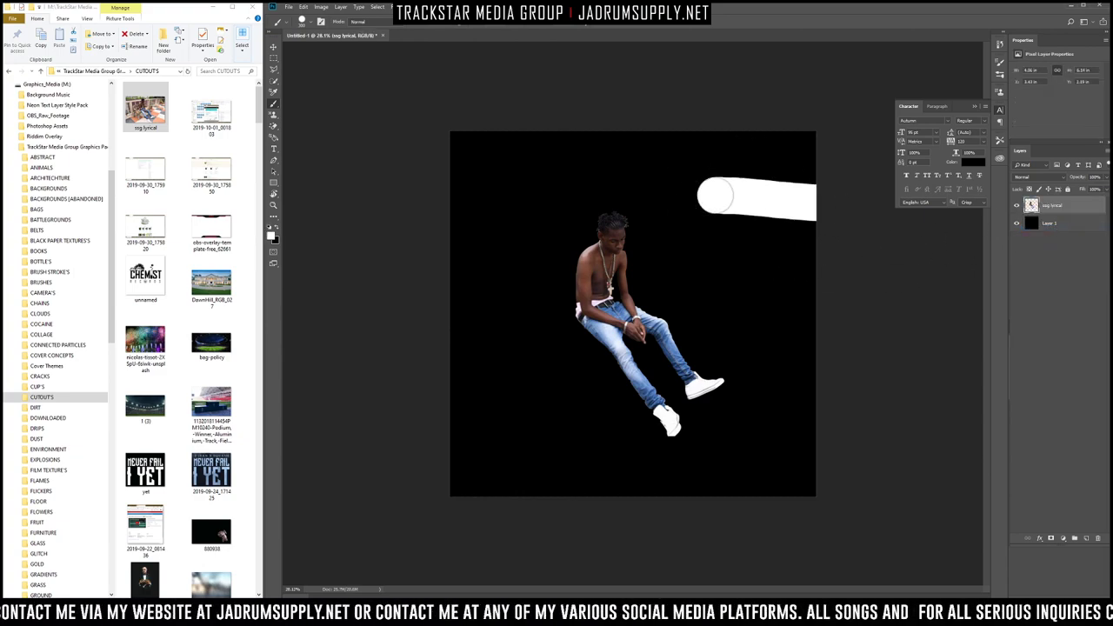
pyautogui.hotkey('ctrl', 'z')
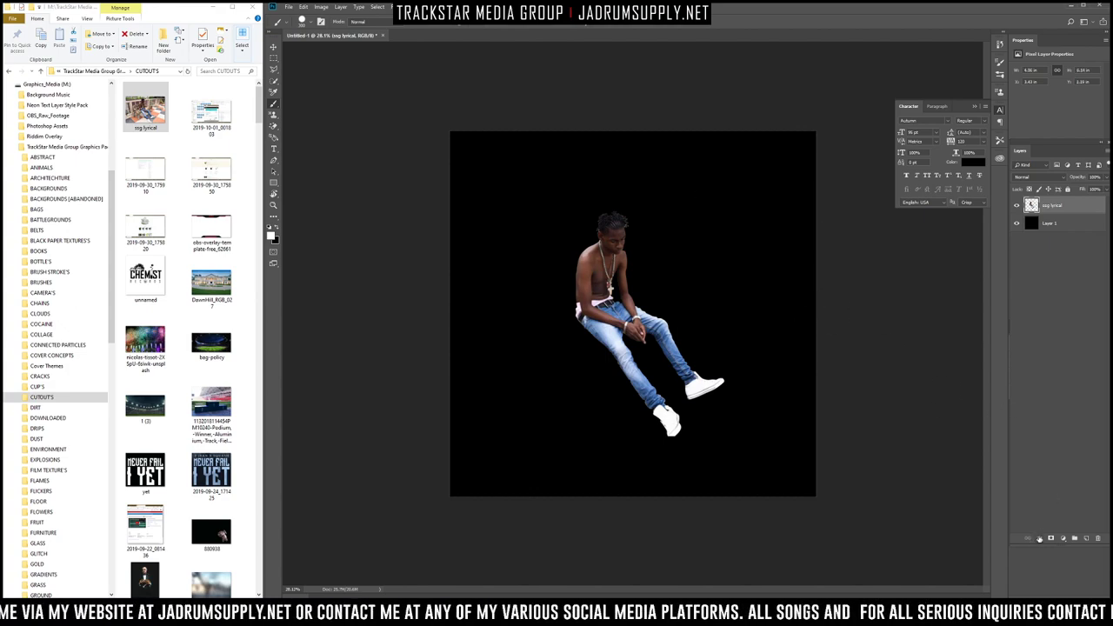
# Step: Duplicate the ssg lyrical layer and place the hidden copy beneath Layer 1 as a backup
pyautogui.hotkey('ctrl', 'j')
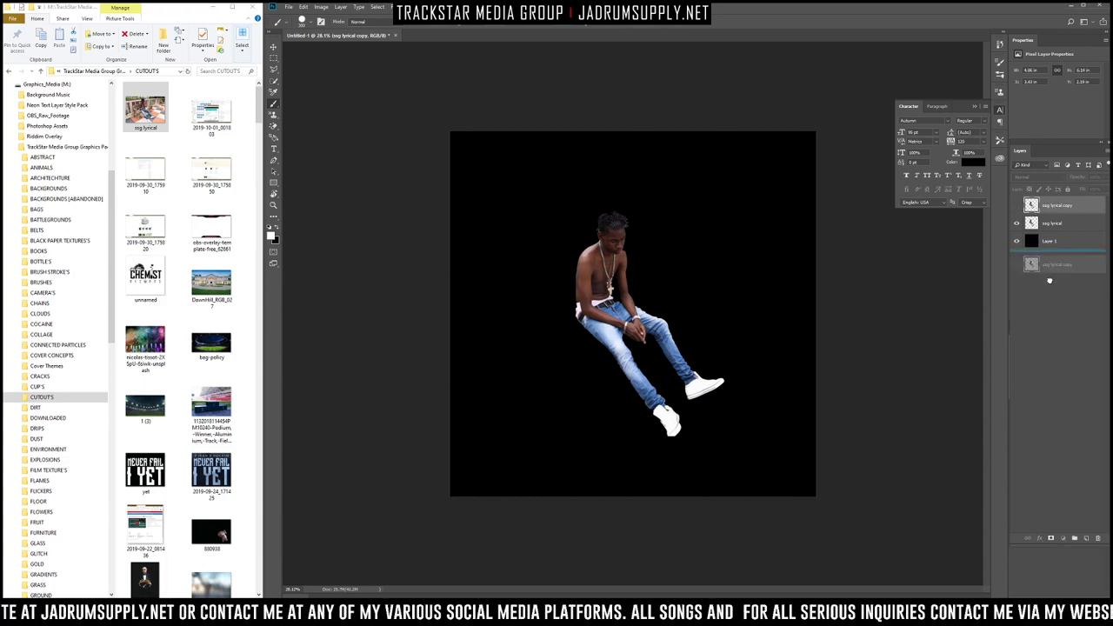
pyautogui.moveTo(1022, 208); pyautogui.dragTo(1054, 325)
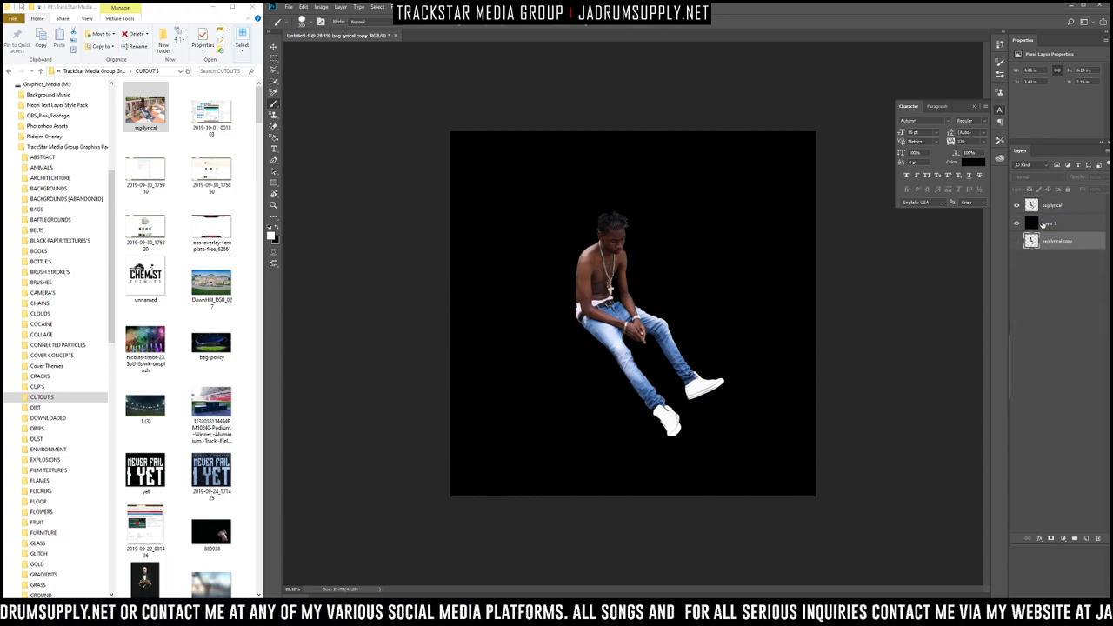
# Step: Move the ssg lyrical cutout to the lower right of the canvas and scale it down to about 3.4 by 5.1 in
pyautogui.keyDown('ctrl'); pyautogui.click(622, 275); pyautogui.keyUp('ctrl')
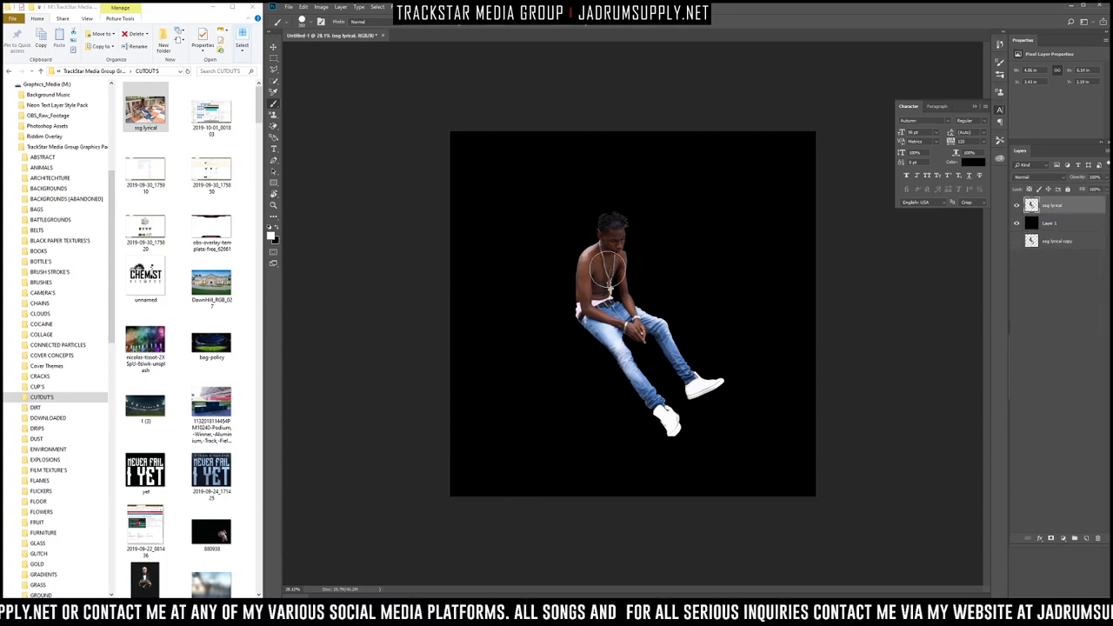
pyautogui.moveTo(609, 262); pyautogui.dragTo(630, 309)
pyautogui.hotkey('ctrl', 't')
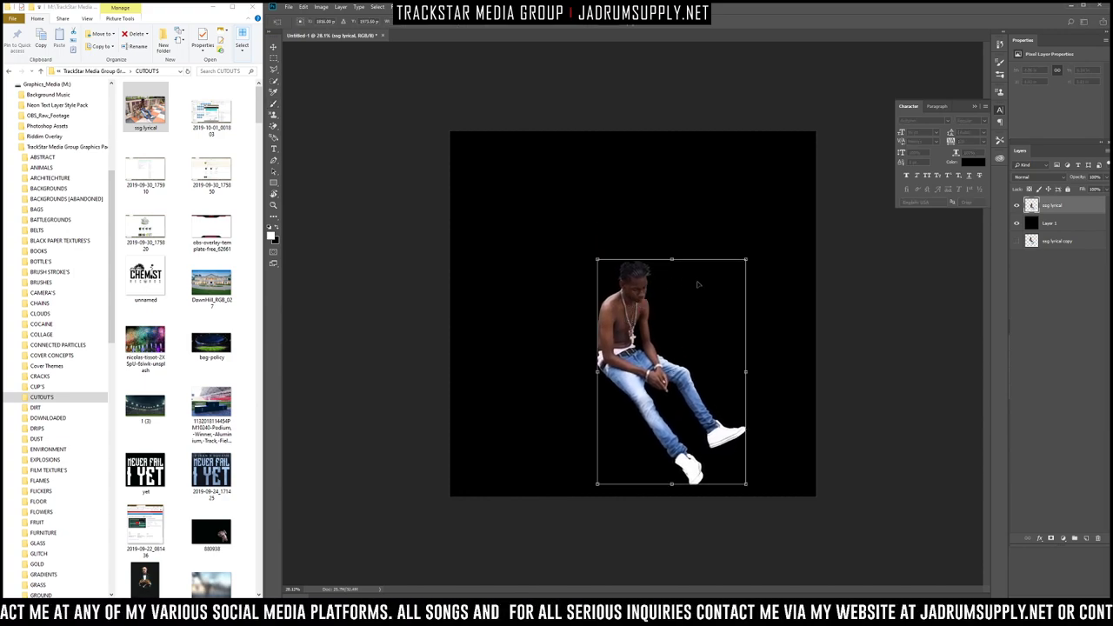
pyautogui.moveTo(747, 258); pyautogui.dragTo(720, 298)
pyautogui.moveTo(682, 334); pyautogui.dragTo(695, 330)
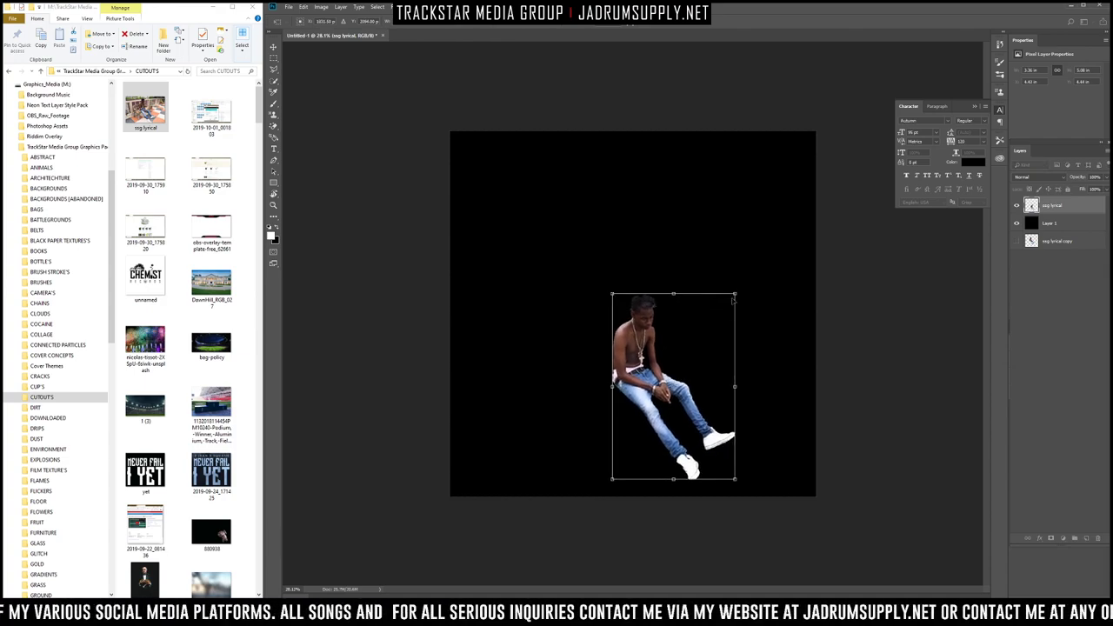
pyautogui.moveTo(736, 295); pyautogui.dragTo(737, 292)
pyautogui.press('Return')
pyautogui.press('b')
# Step: Switch to File Explorer, check the STONES folder of the graphics pack, and open the WALLS folder
pyautogui.scroll(4, 661, 319)
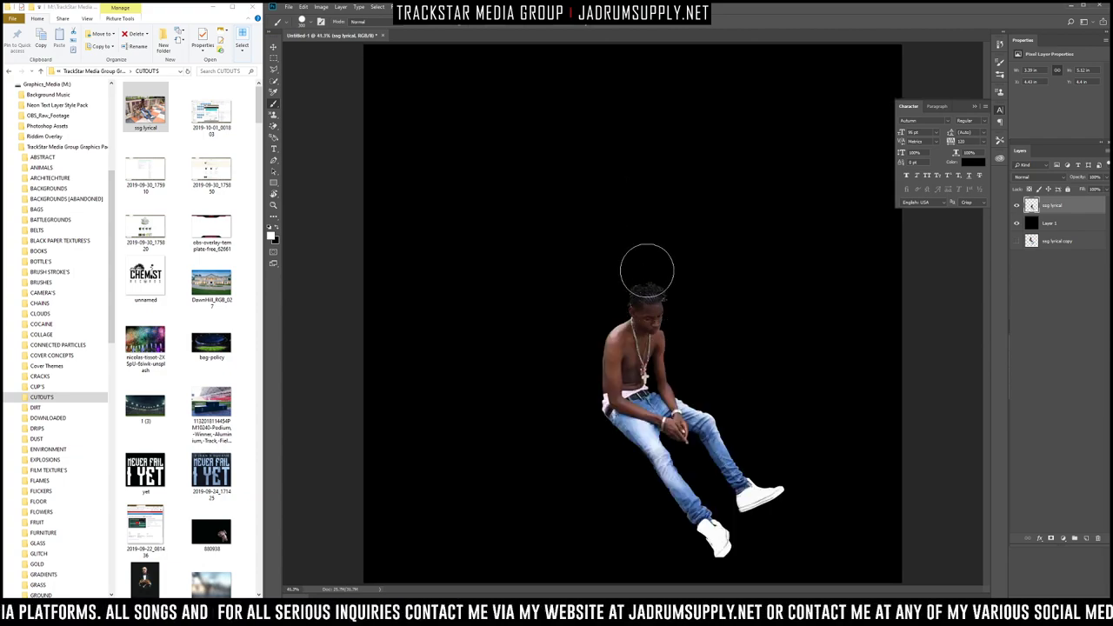
pyautogui.scroll(-10, 61, 444)
pyautogui.scroll(-7, 61, 445)
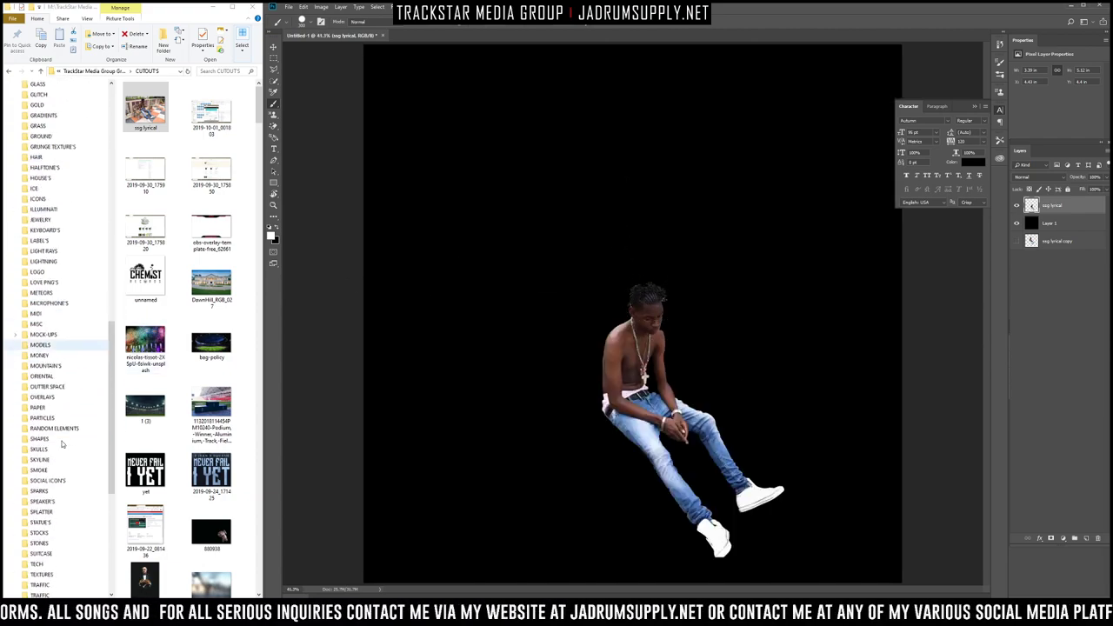
pyautogui.click(44, 469)
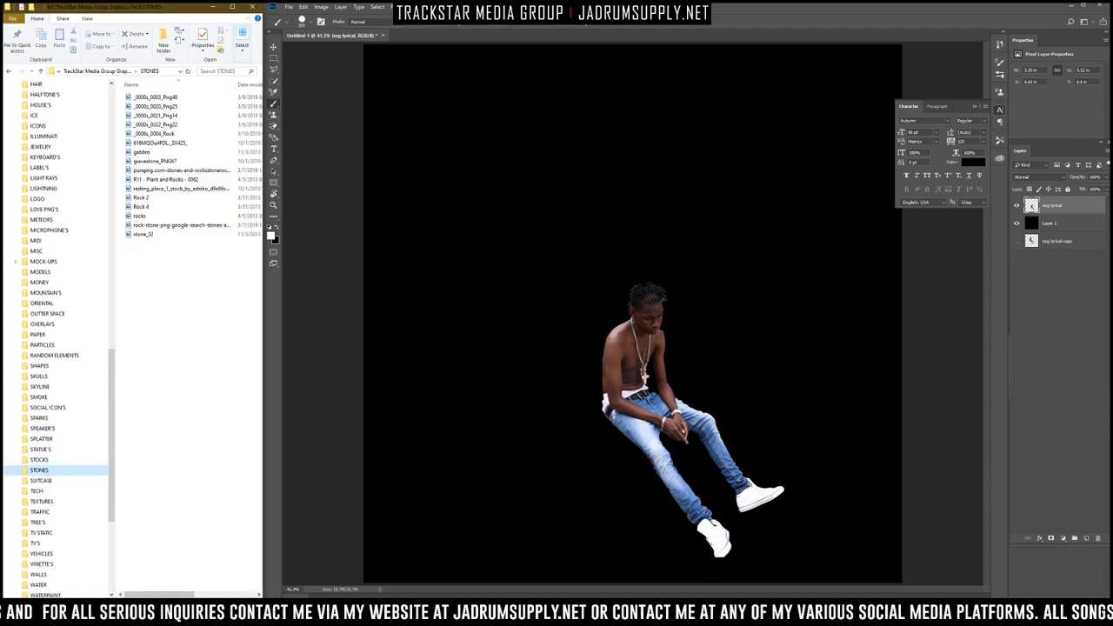
pyautogui.scroll(-3, 46, 491)
pyautogui.click(39, 481)
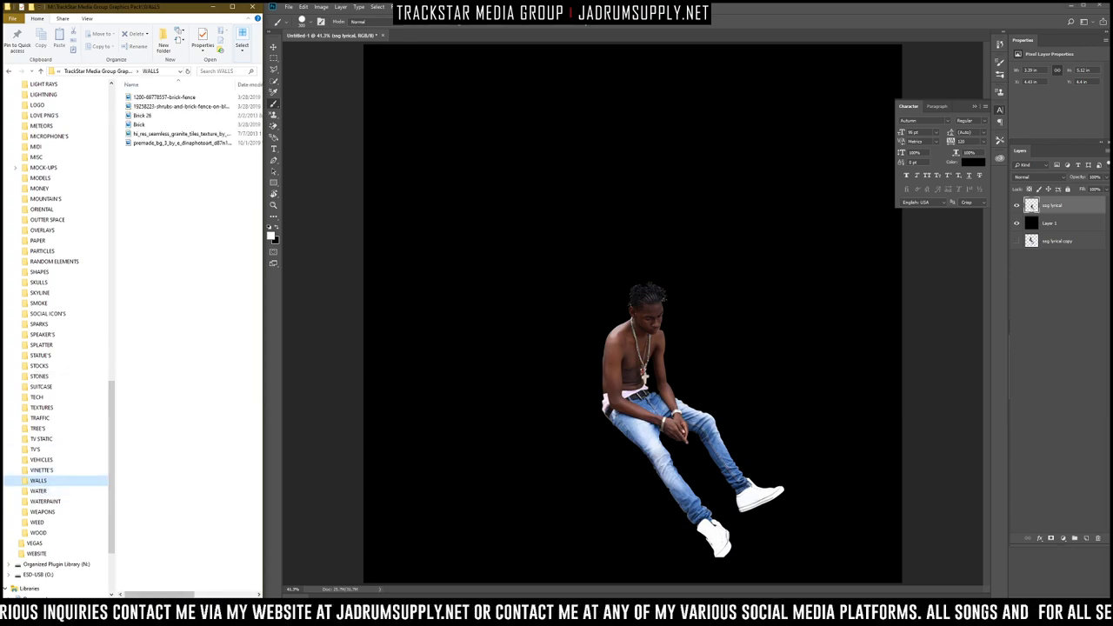
# Step: Place the premade_bg_3 graveyard wall image from the WALLS folder into the document and enlarge it over the canvas's lower left area
pyautogui.moveTo(238, 180); pyautogui.dragTo(654, 272)
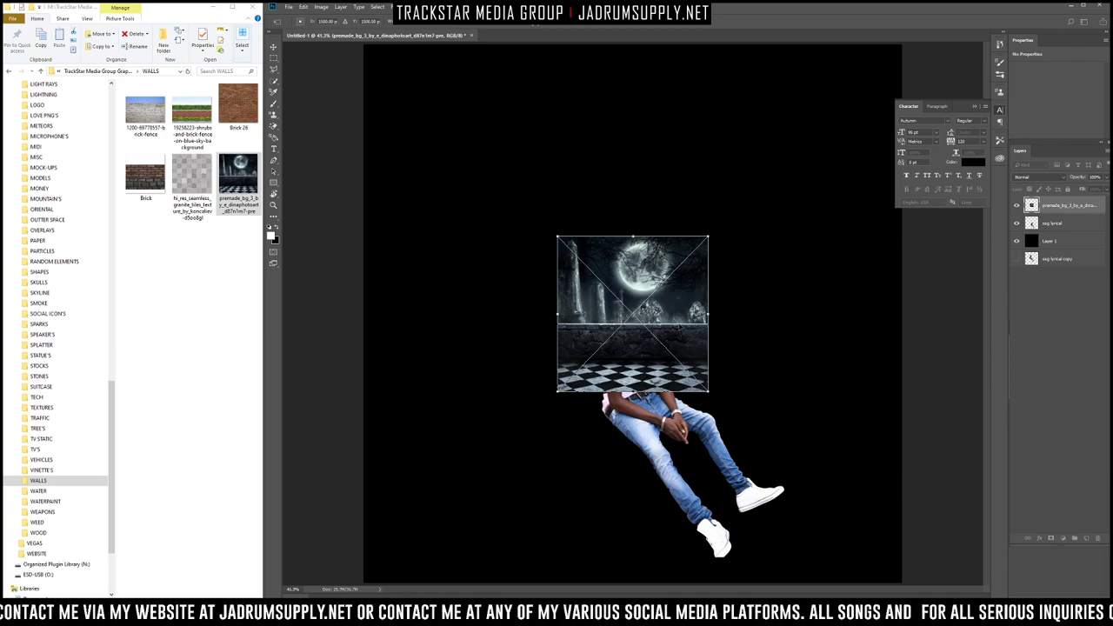
pyautogui.moveTo(709, 393); pyautogui.dragTo(788, 455)
pyautogui.moveTo(693, 352); pyautogui.dragTo(600, 471)
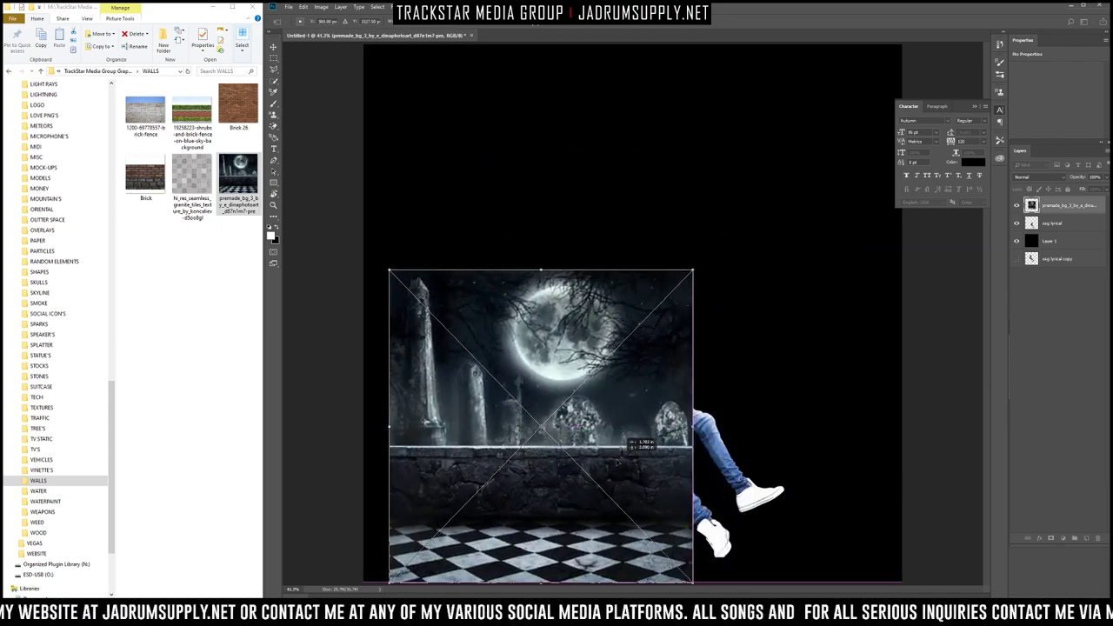
pyautogui.scroll(-8, 651, 321)
pyautogui.scroll(5, 640, 391)
pyautogui.scroll(2, 641, 393)
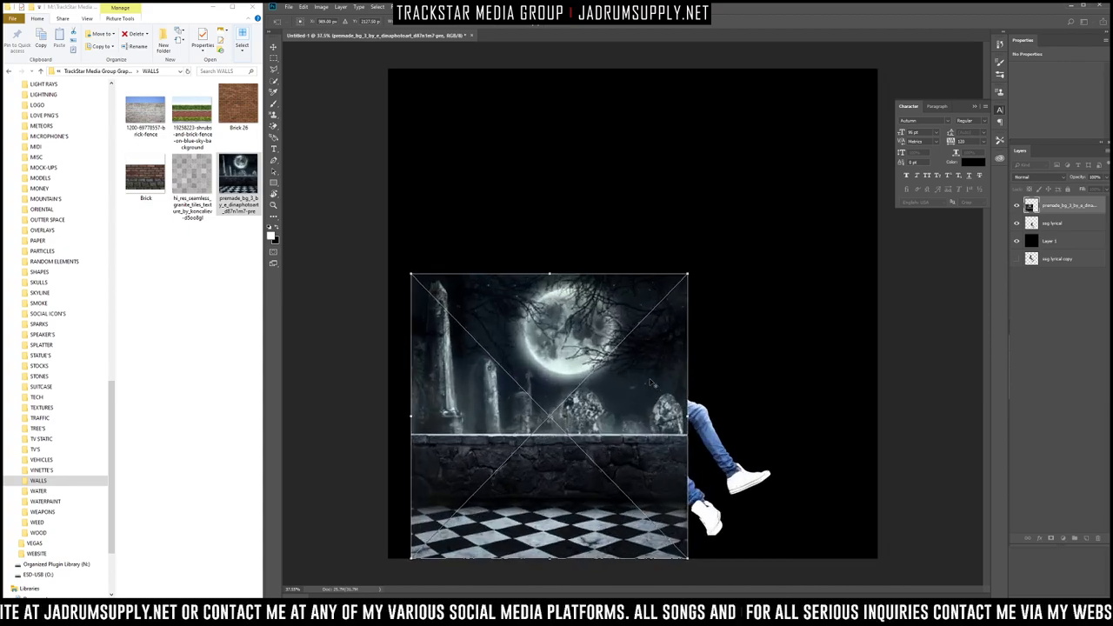
pyautogui.scroll(-2, 723, 441)
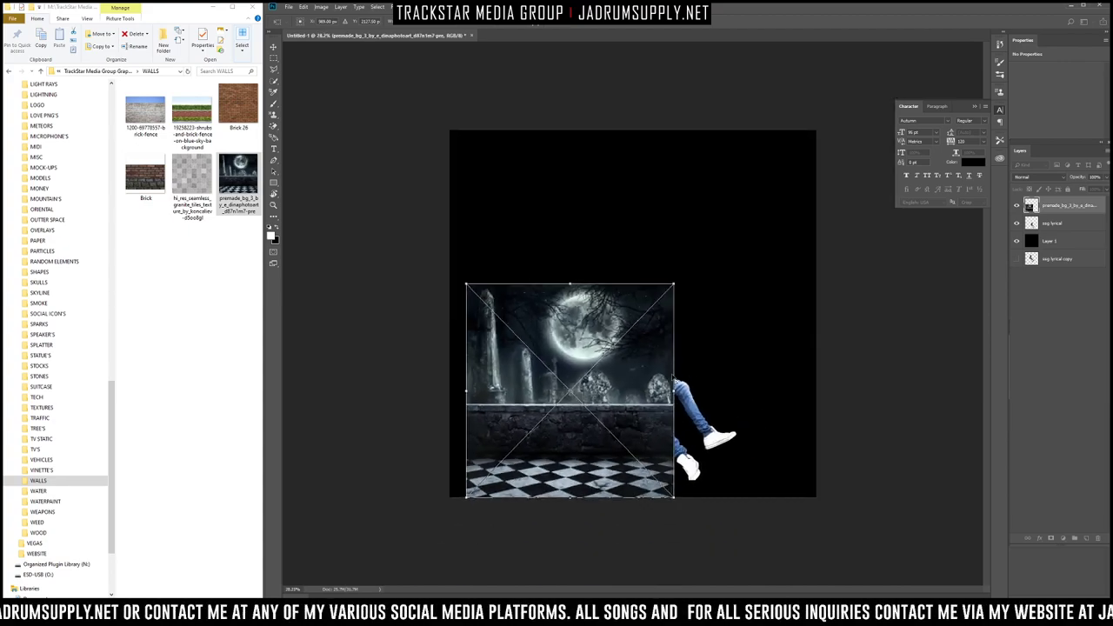
# Step: Align the placed graveyard image with the canvas's left edge and scale it to about 8.4 by 8.7 in
pyautogui.moveTo(644, 442); pyautogui.dragTo(627, 442)
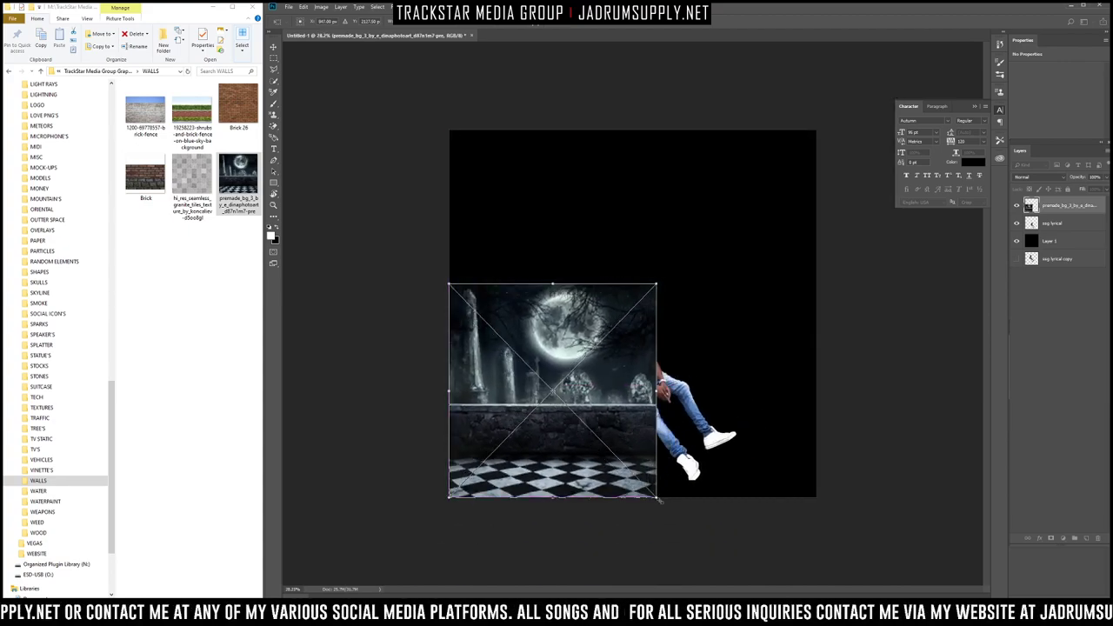
pyautogui.moveTo(658, 500); pyautogui.dragTo(718, 543)
pyautogui.moveTo(654, 403); pyautogui.dragTo(707, 407)
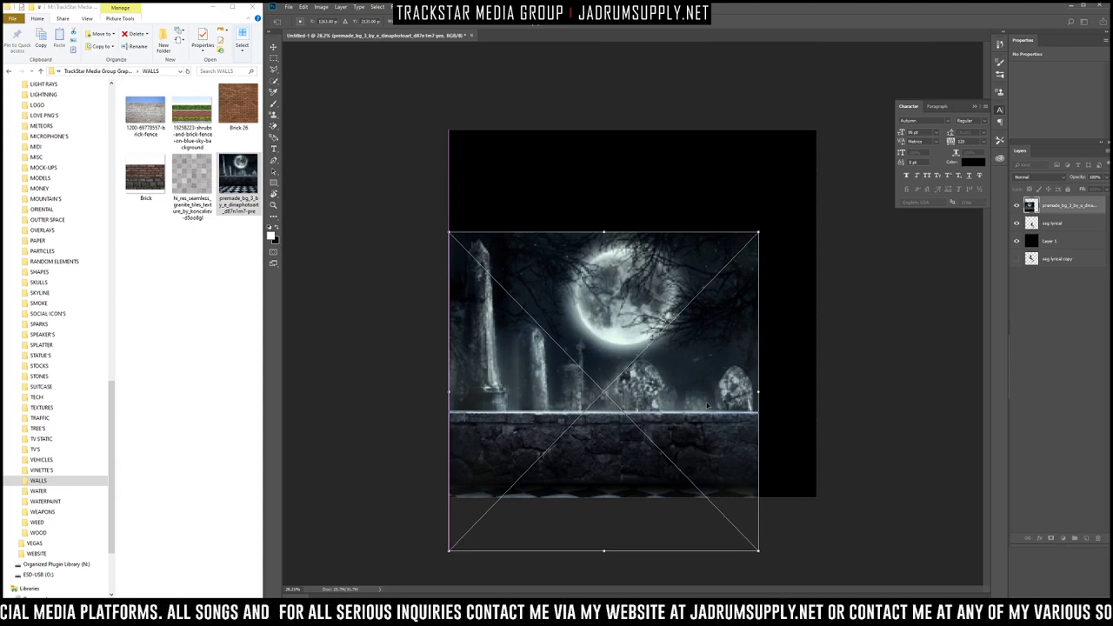
pyautogui.press('Return')
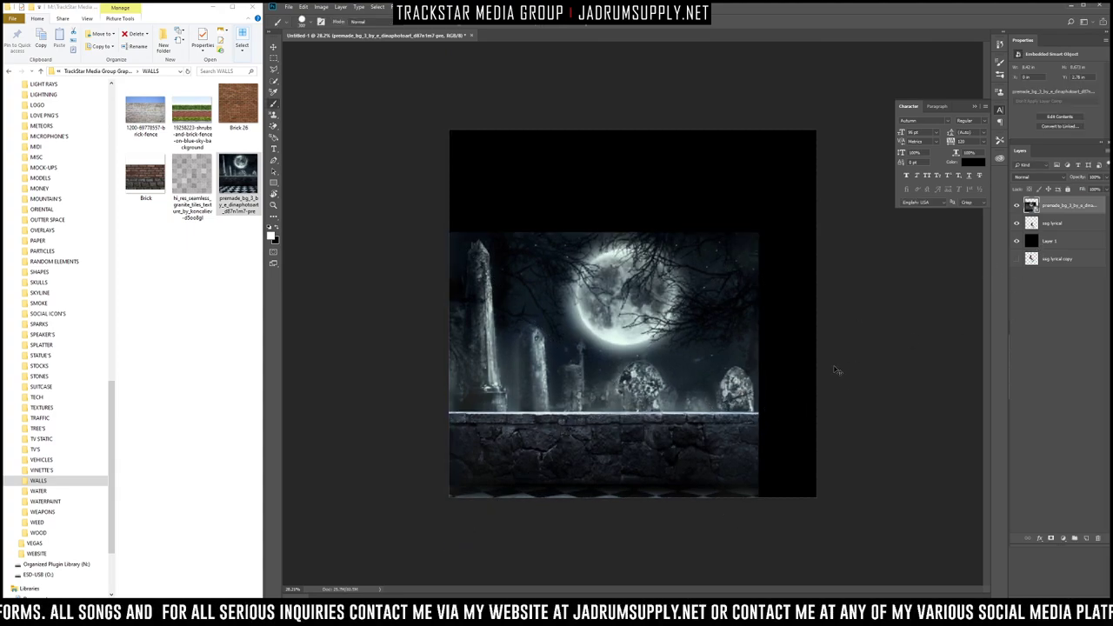
# Step: Add a layer mask to the premade_bg_3 layer
pyautogui.click(1051, 538)
pyautogui.scroll(-3, 583, 338)
pyautogui.scroll(10, 583, 338)
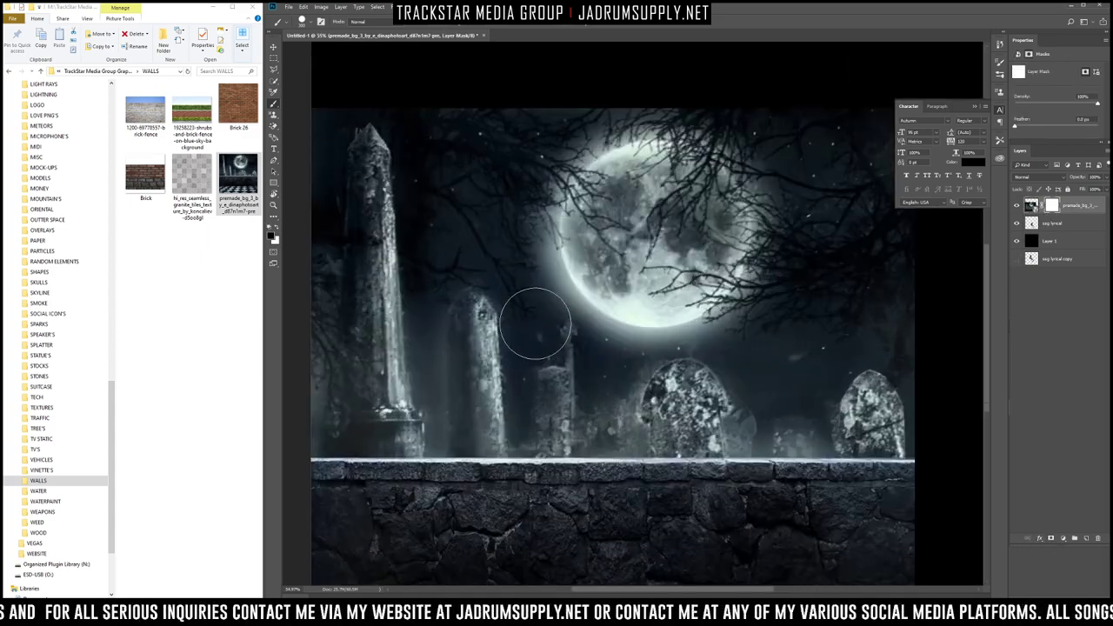
pyautogui.scroll(-2, 535, 323)
pyautogui.scroll(-5, 546, 328)
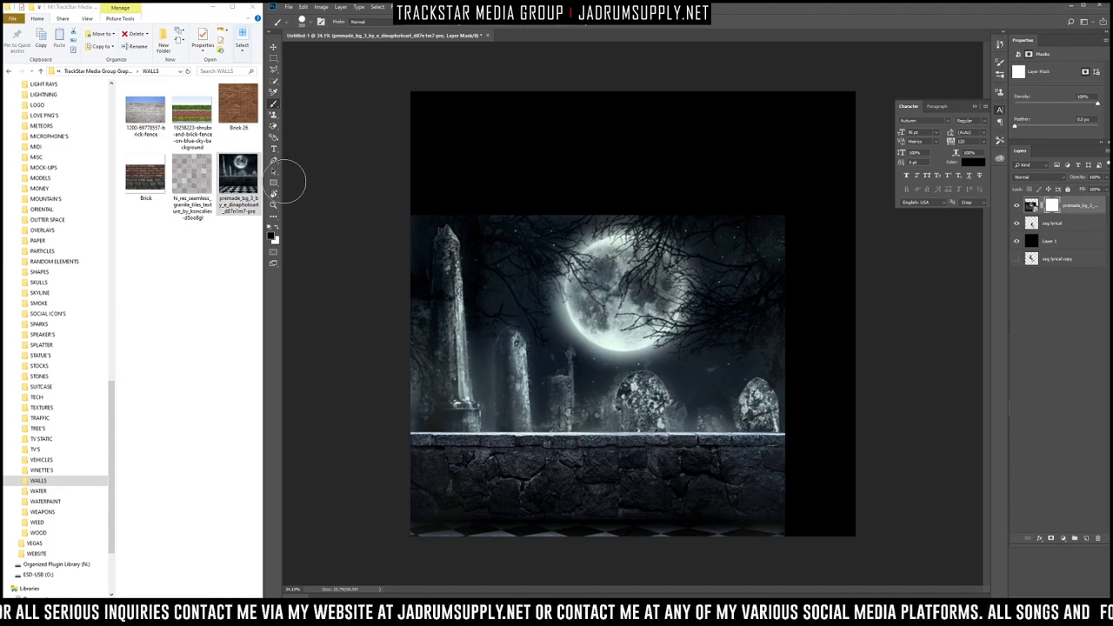
# Step: Start a Pen tool path at the left end of the stone wall's top edge
pyautogui.click(273, 161)
pyautogui.scroll(6, 449, 455)
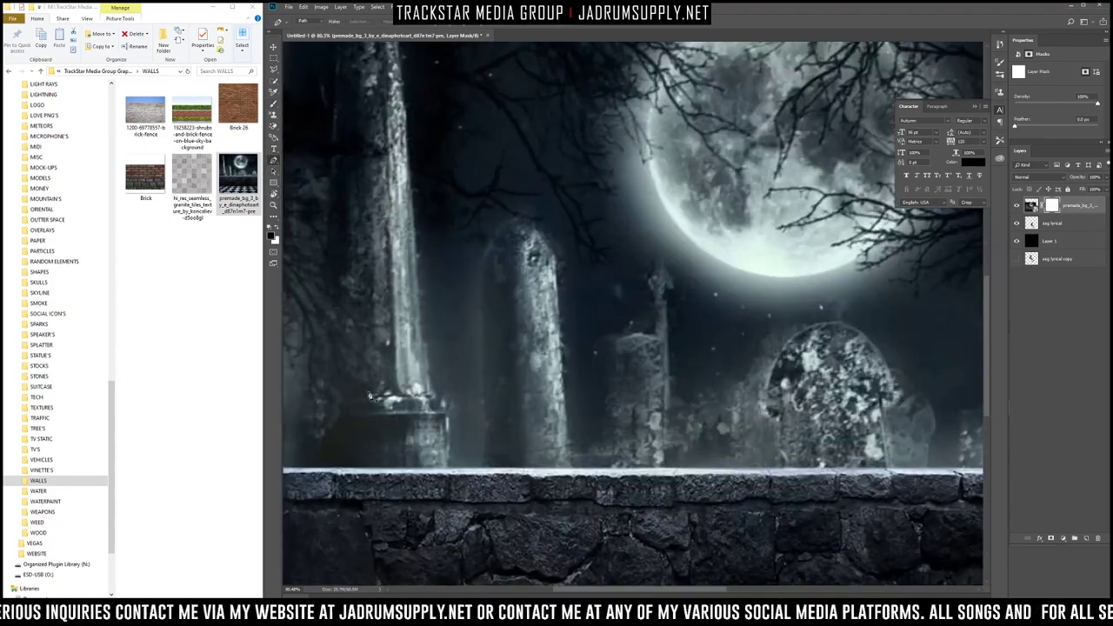
pyautogui.moveTo(337, 472); pyautogui.dragTo(330, 396)
pyautogui.scroll(-6, 328, 393)
pyautogui.scroll(1, 296, 397)
pyautogui.scroll(3, 291, 397)
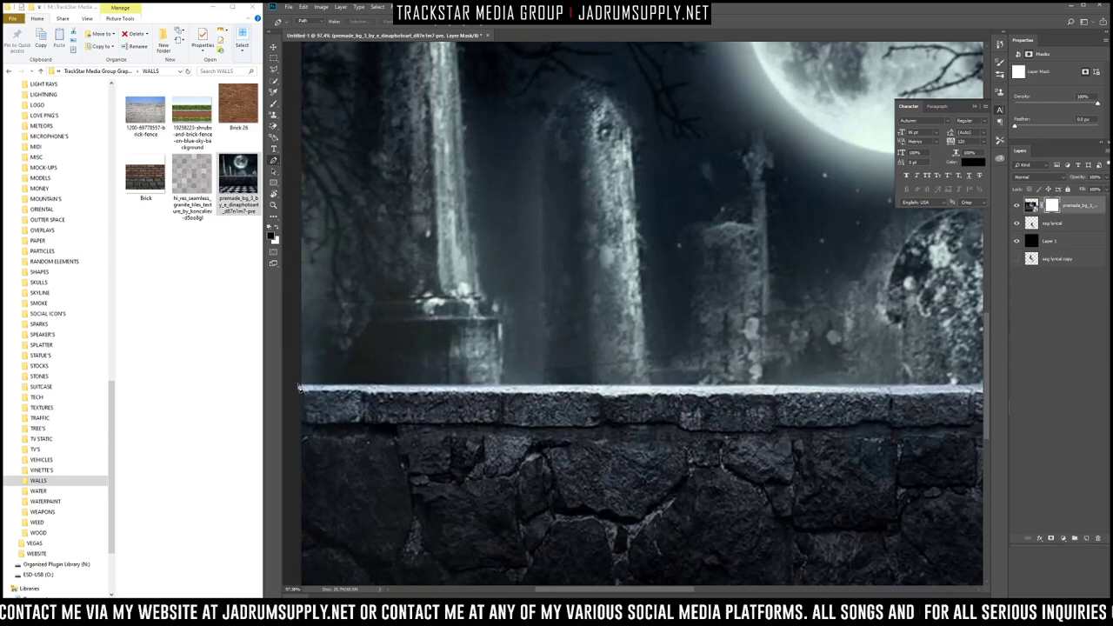
pyautogui.scroll(-4, 303, 391)
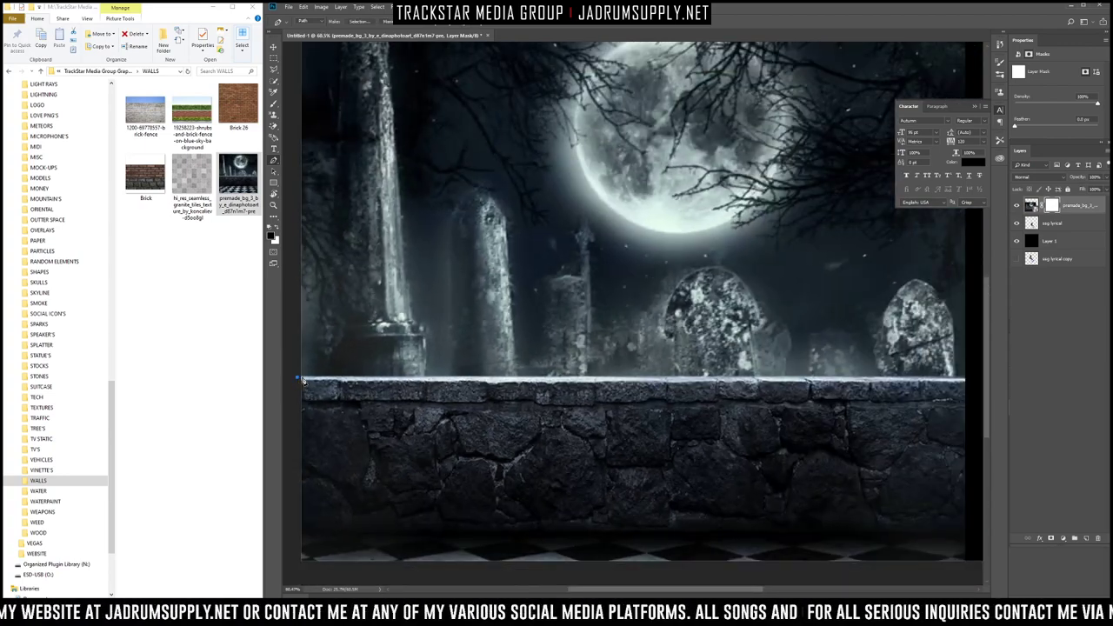
pyautogui.scroll(2, 335, 383)
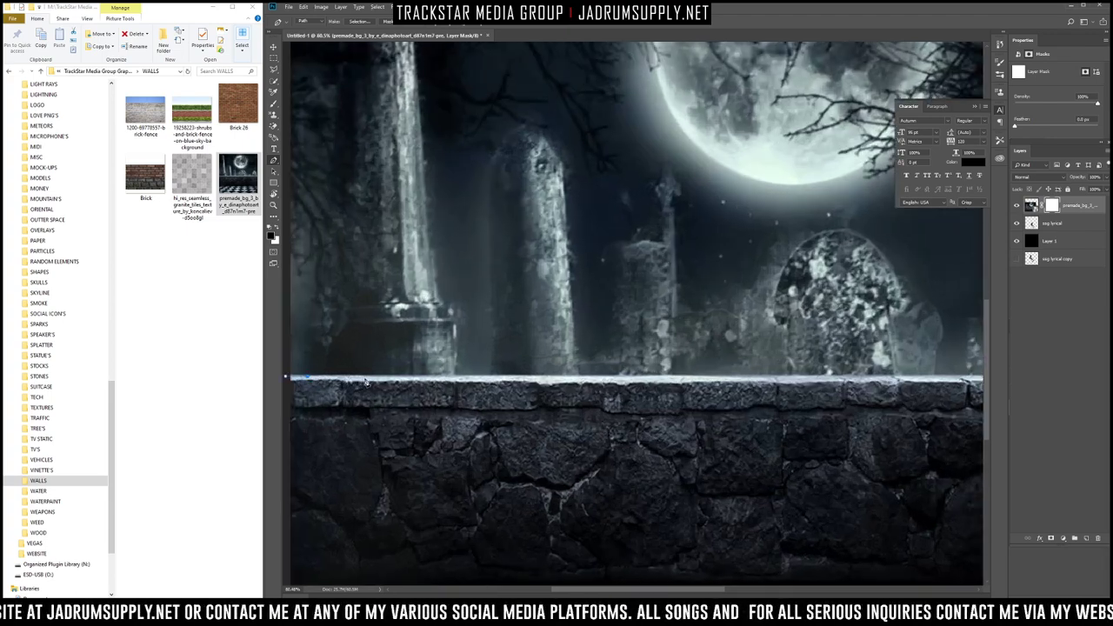
# Step: Trace the path along the stone wall's top edge to just past the image's right side
pyautogui.moveTo(452, 379); pyautogui.dragTo(503, 378)
pyautogui.moveTo(522, 378); pyautogui.dragTo(593, 378)
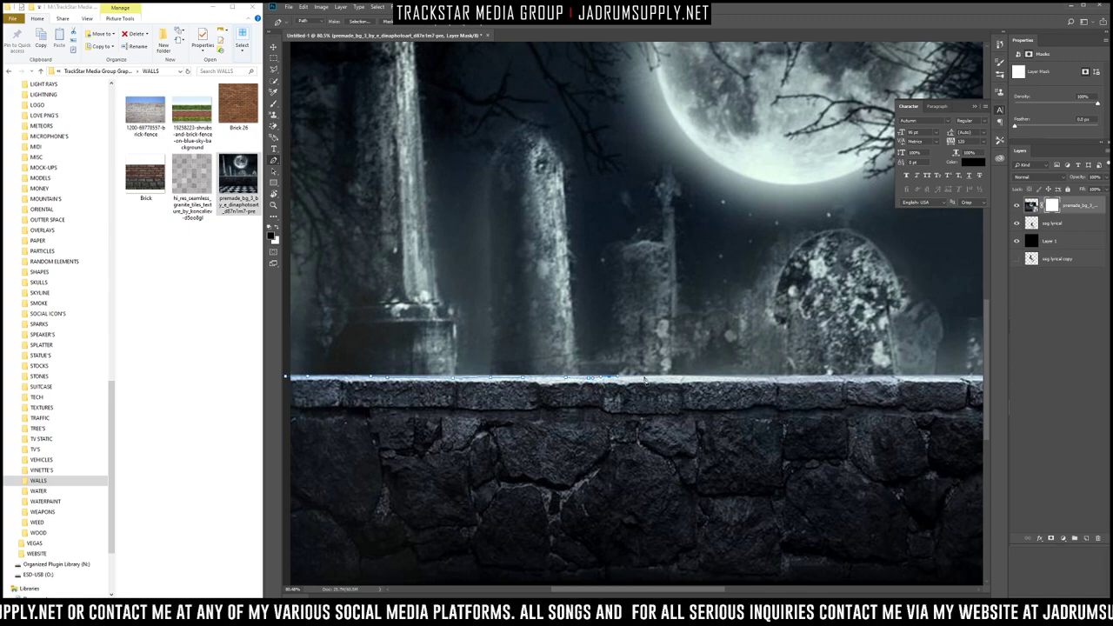
pyautogui.moveTo(679, 381); pyautogui.dragTo(736, 381)
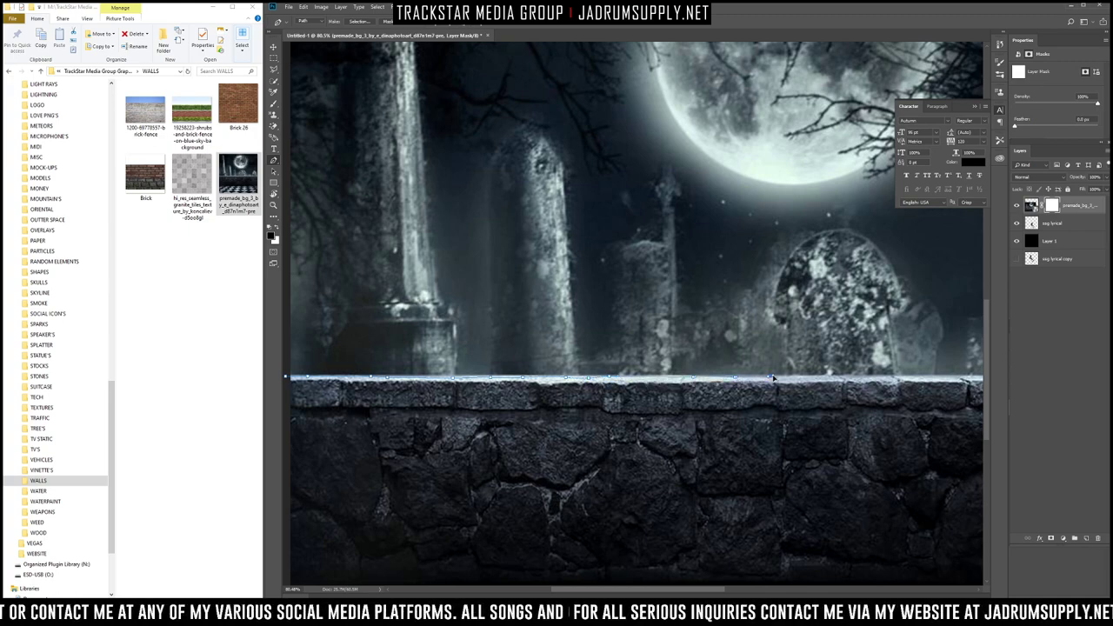
pyautogui.moveTo(804, 380); pyautogui.dragTo(887, 379)
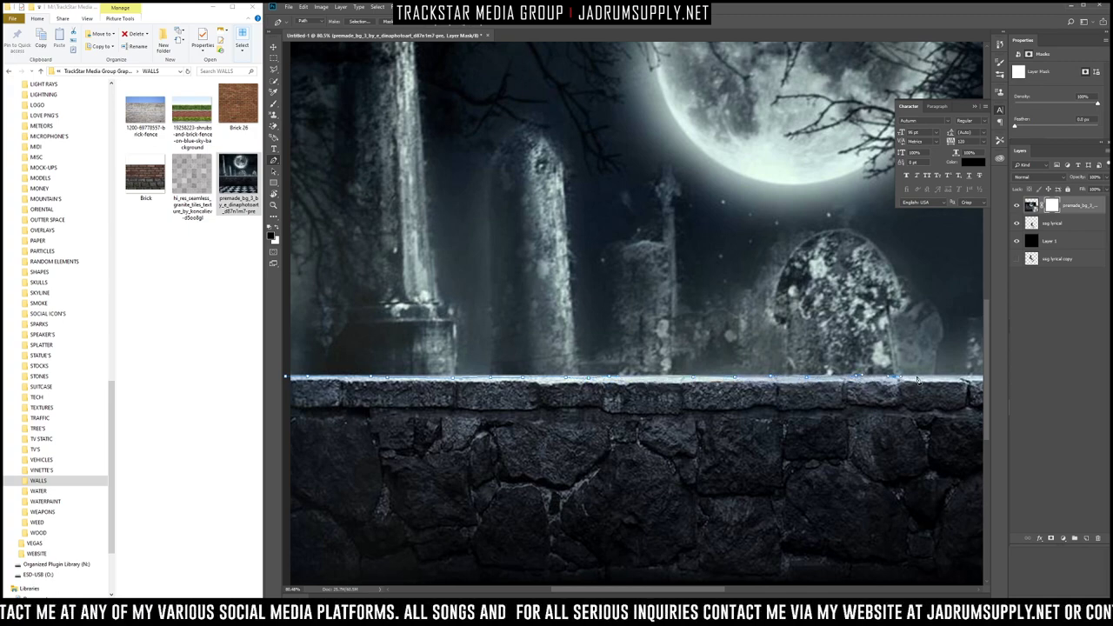
pyautogui.scroll(-3, 944, 383)
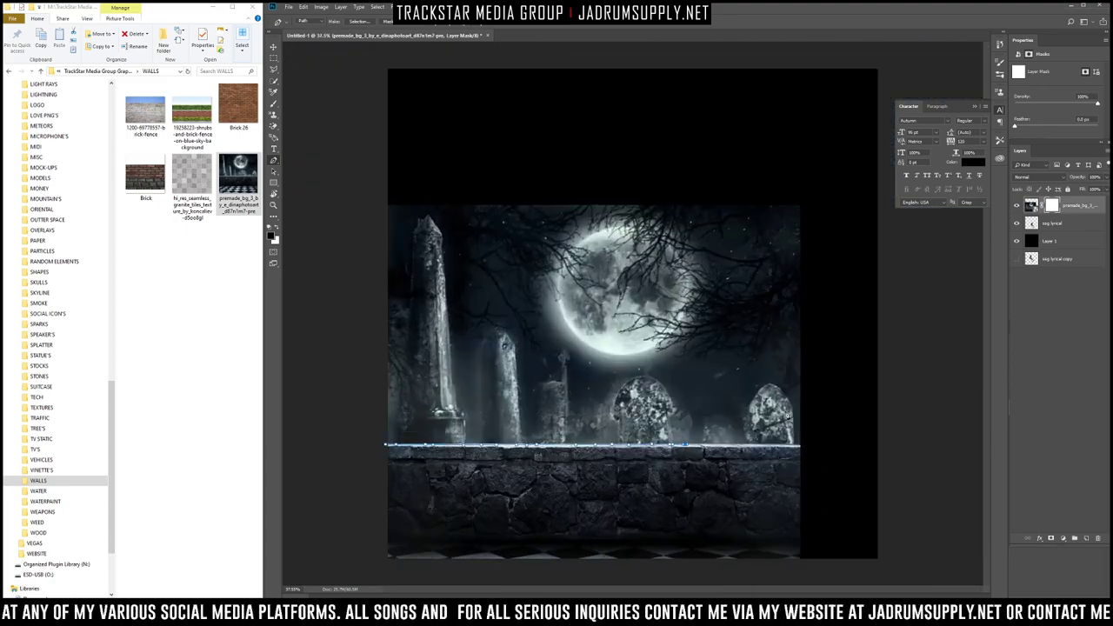
pyautogui.scroll(4, 788, 470)
pyautogui.moveTo(666, 509); pyautogui.dragTo(797, 505)
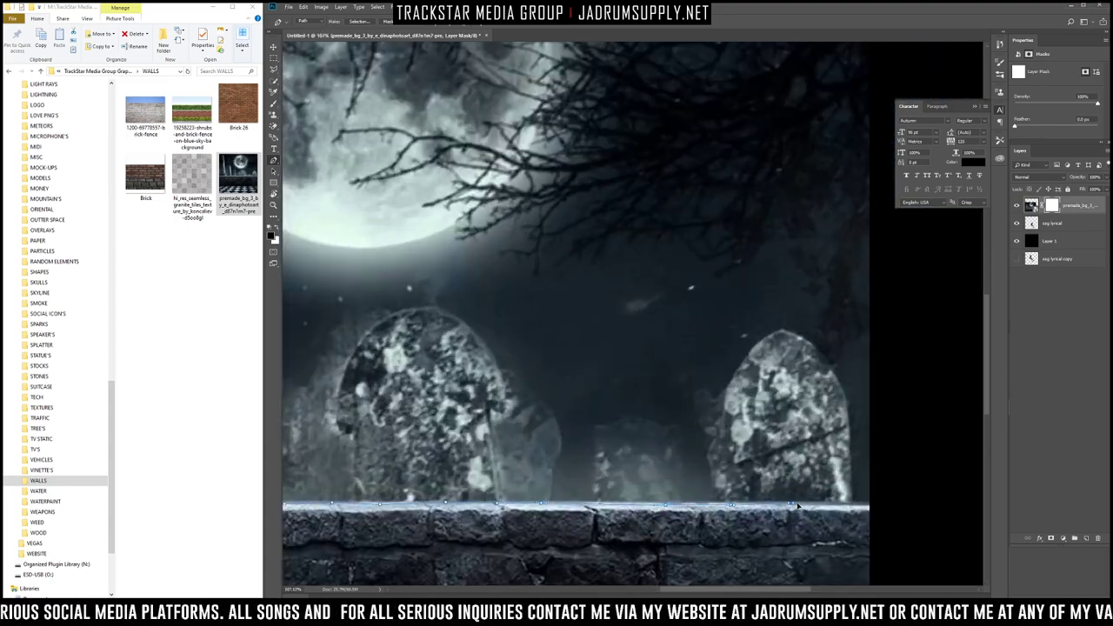
pyautogui.scroll(-5, 904, 509)
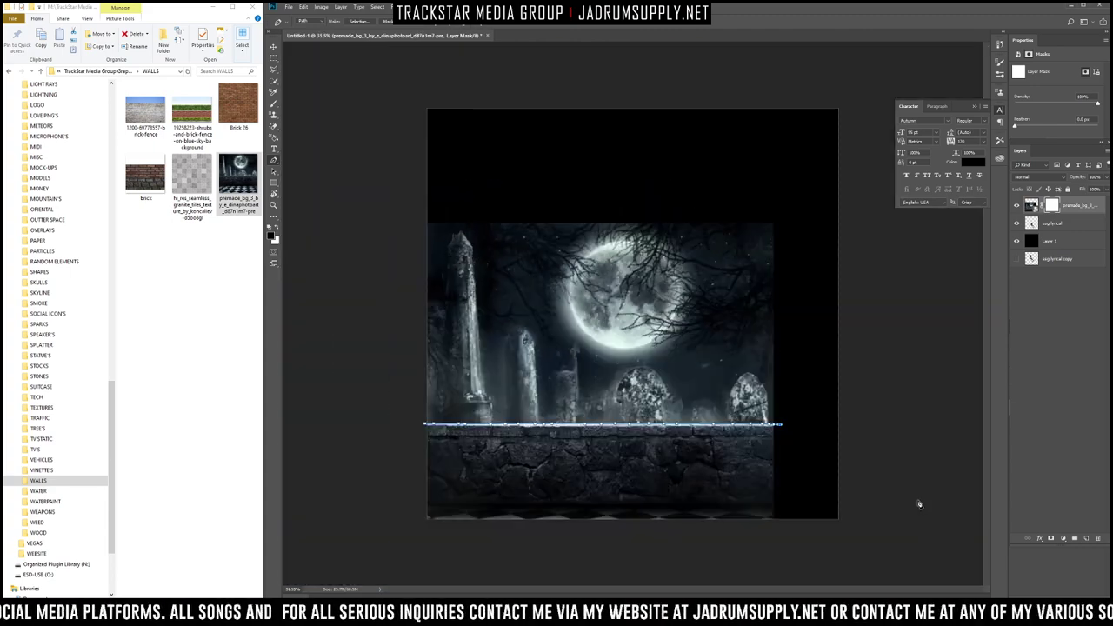
# Step: Loop the path around outside the canvas and close it so it encloses everything above the wall
pyautogui.click(822, 320)
pyautogui.click(822, 211)
pyautogui.click(761, 158)
pyautogui.click(634, 129)
pyautogui.click(392, 159)
pyautogui.click(340, 263)
pyautogui.click(349, 355)
pyautogui.moveTo(419, 401); pyautogui.dragTo(453, 398)
pyautogui.click(515, 380)
# Step: Convert the closed path into a new anti-aliased selection with a feather radius of 0 pixels
pyautogui.rightClick(545, 336)
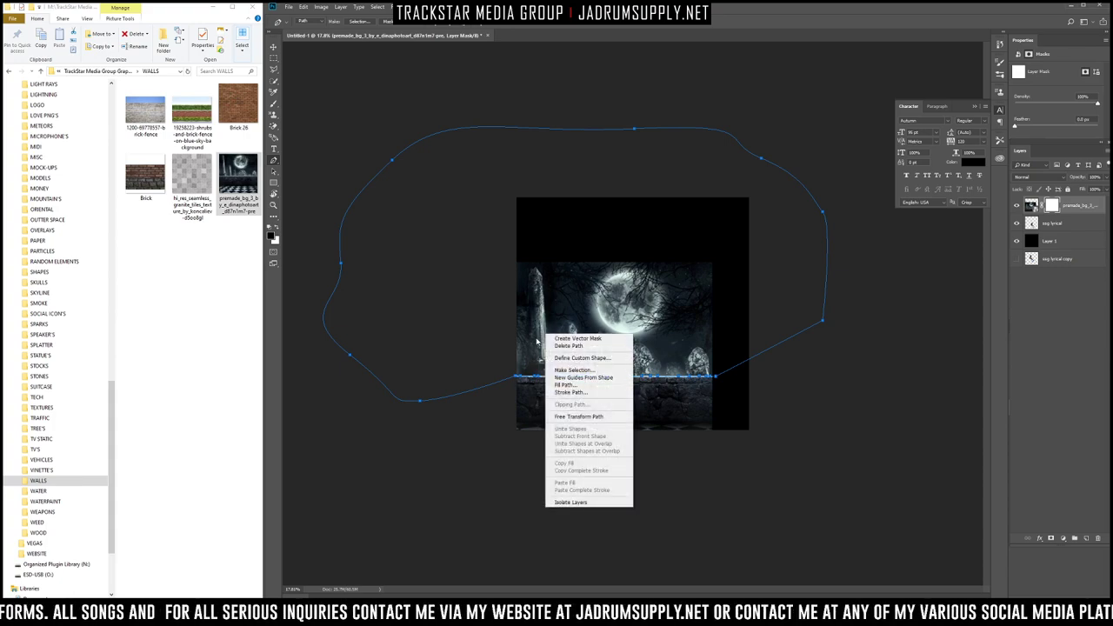
pyautogui.click(583, 370)
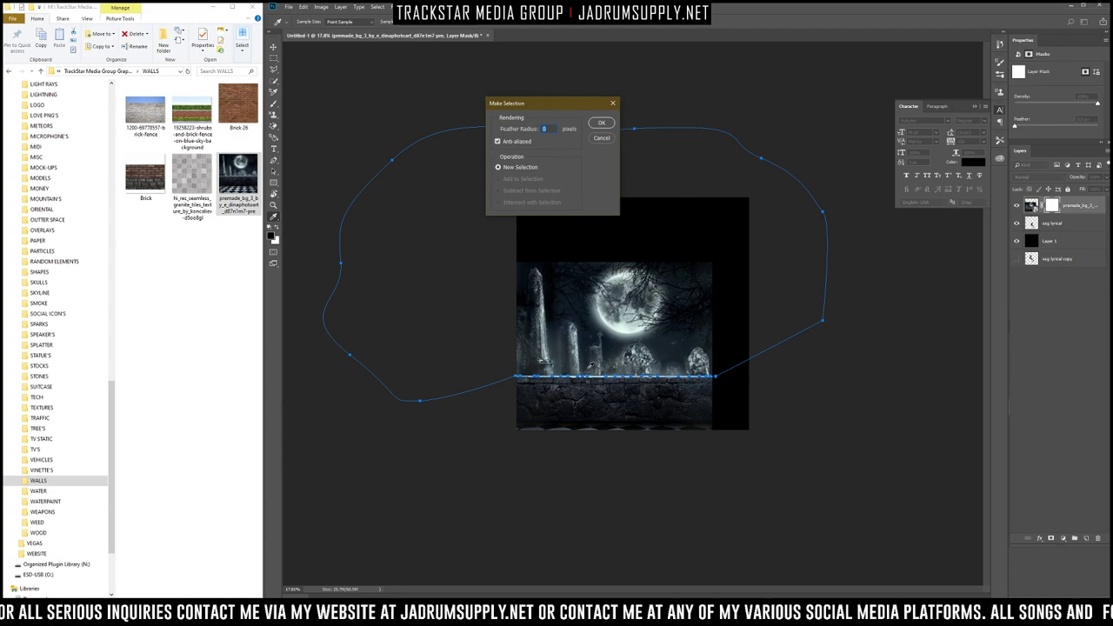
pyautogui.press('Return')
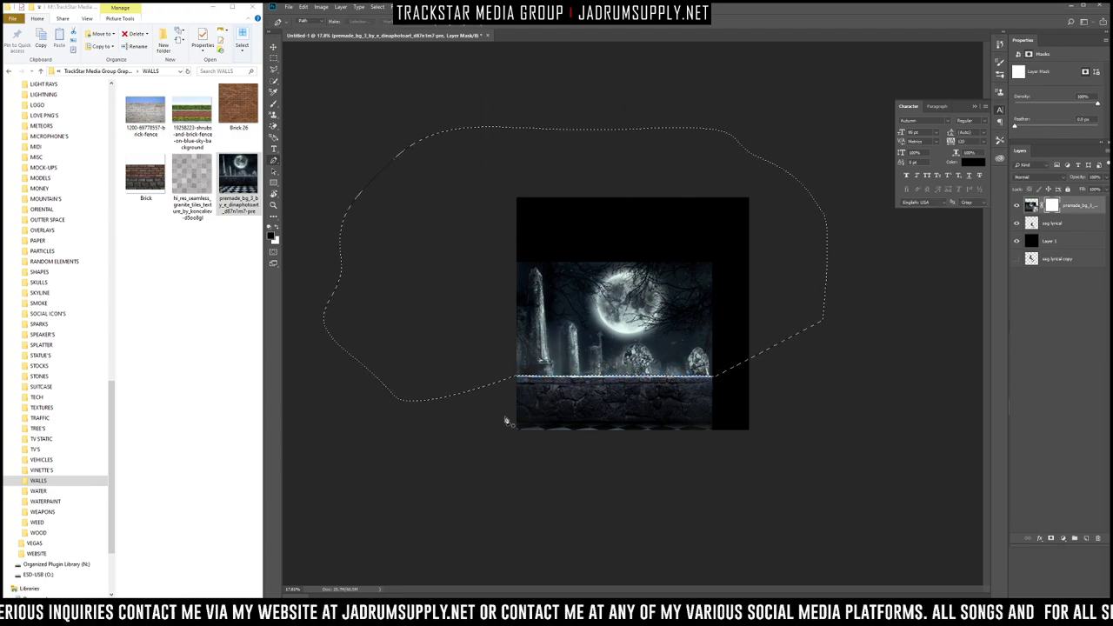
# Step: Enlarge the brush and paint black on the premade_bg_3 mask to hide the moon and upper sky inside the selection
pyautogui.press('b')
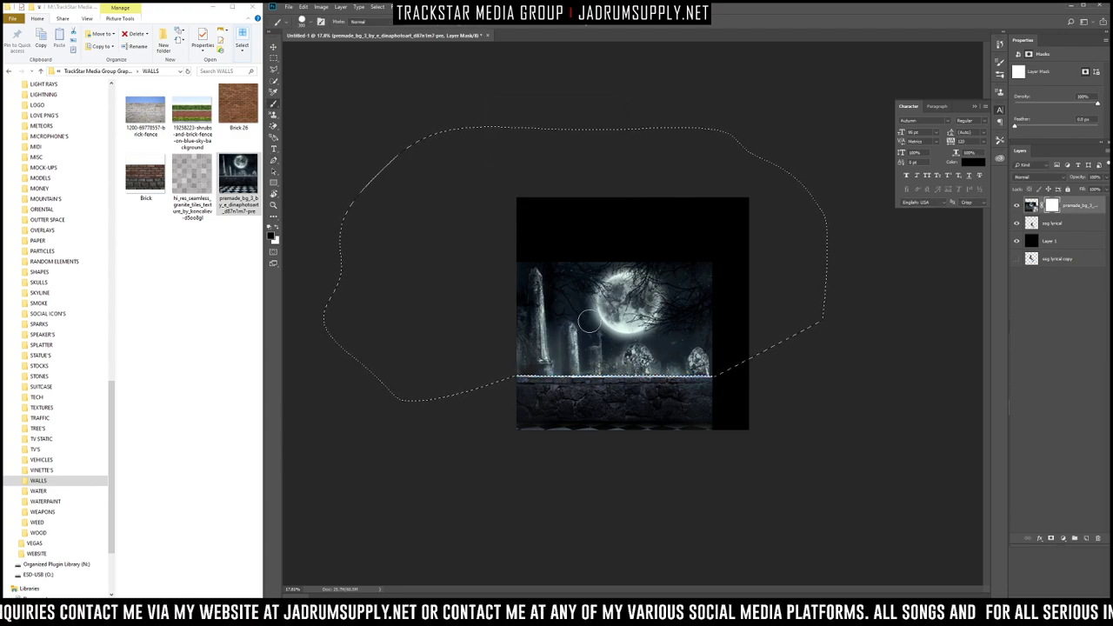
pyautogui.press(']')
pyautogui.press(']')
pyautogui.press(']')
pyautogui.press(']')
pyautogui.moveTo(733, 275)
pyautogui.mouseDown()
pyautogui.moveTo(501, 256)
pyautogui.moveTo(486, 223)
pyautogui.mouseUp()
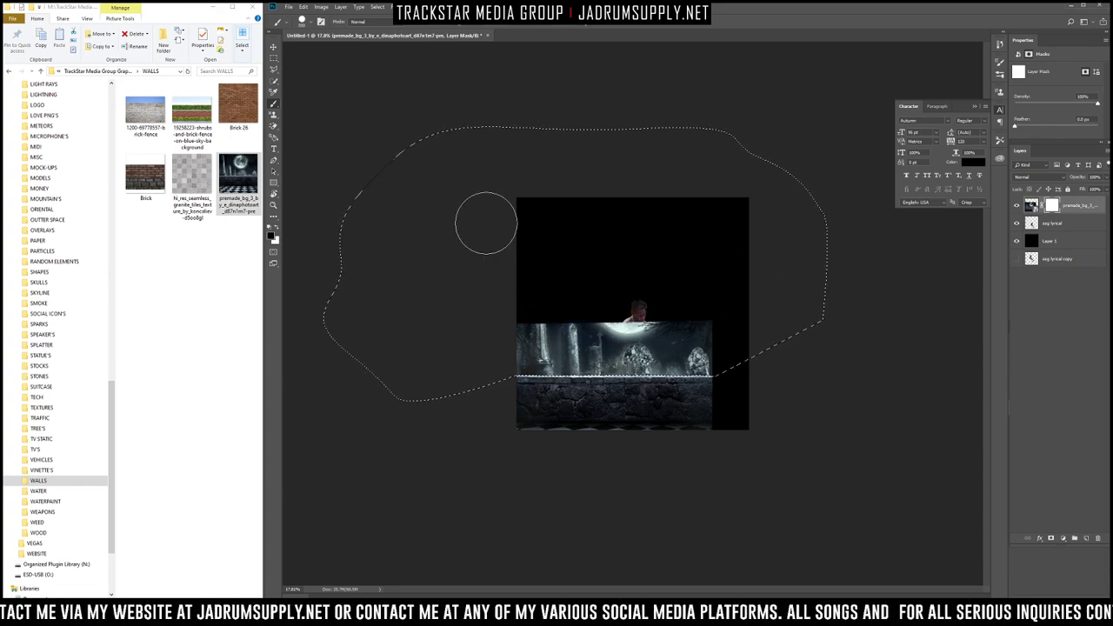
# Step: Try red and orange foreground colours while the premade_bg_3 layer mask is active
pyautogui.click(271, 236)
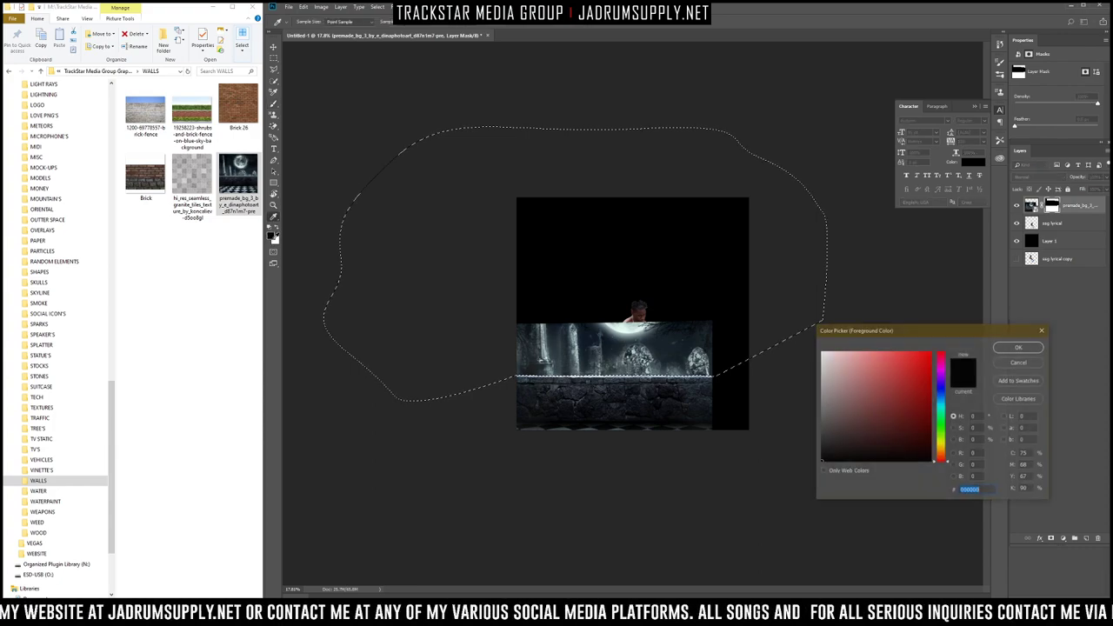
pyautogui.click(929, 353)
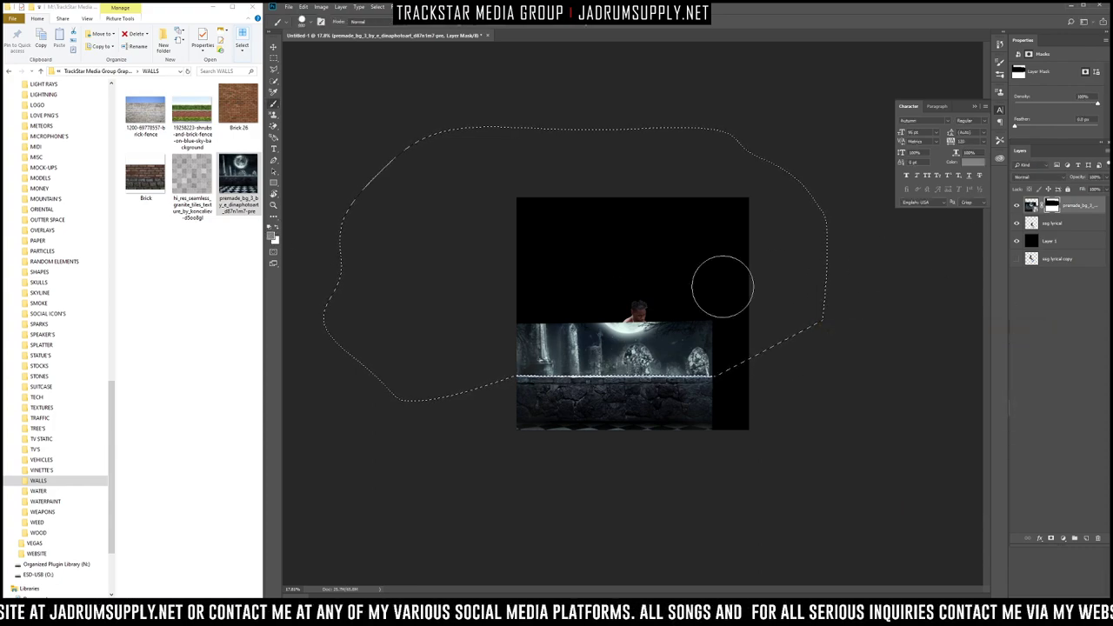
pyautogui.click(271, 236)
pyautogui.click(929, 367)
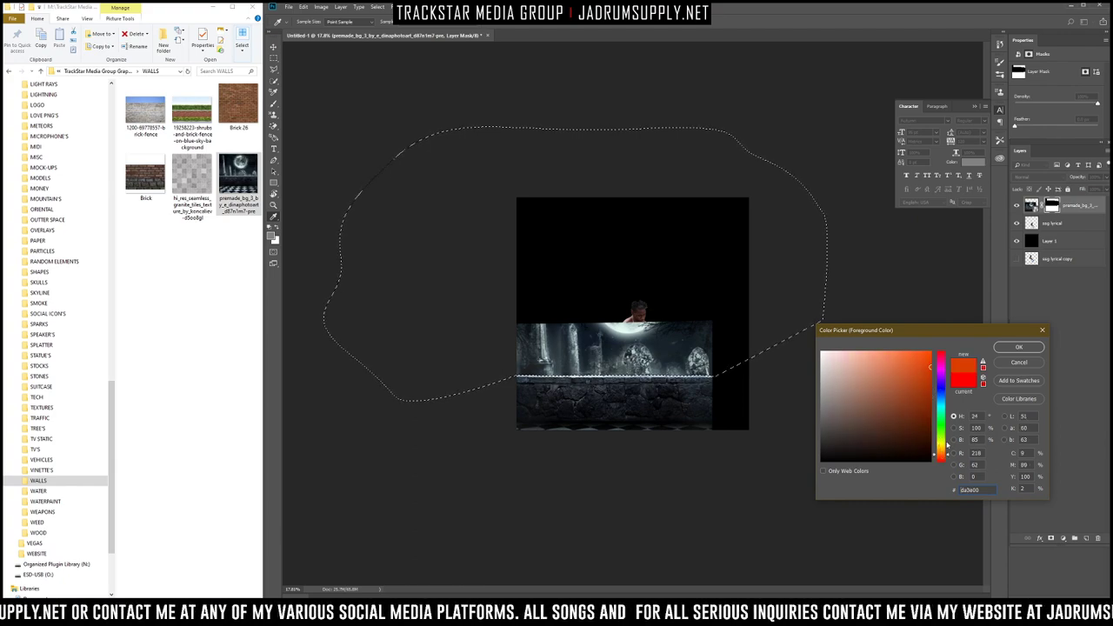
pyautogui.press('Return')
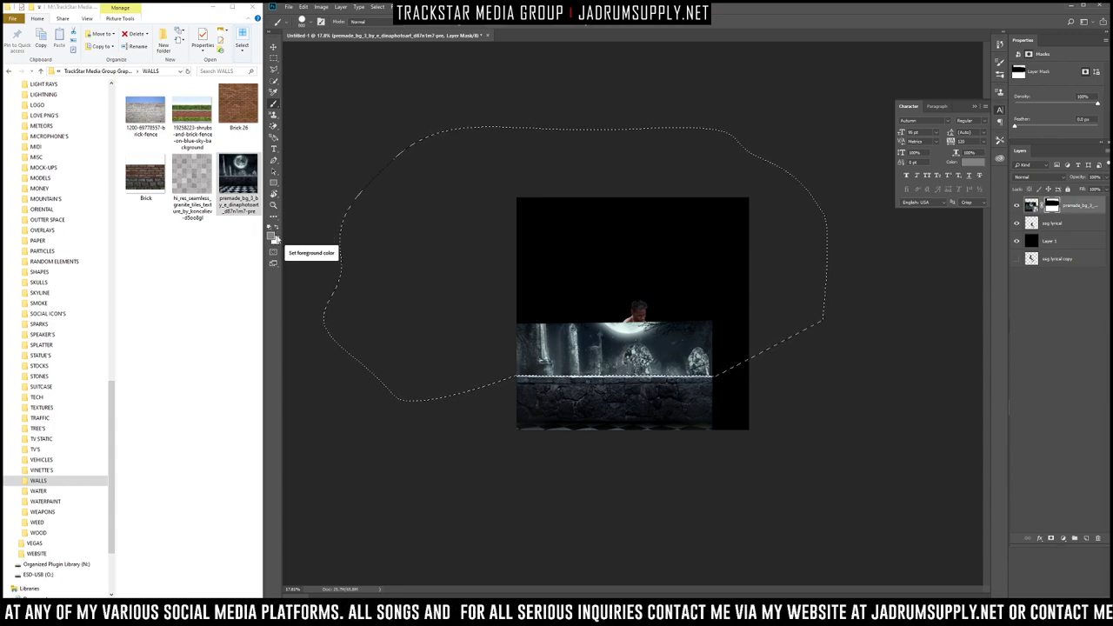
pyautogui.click(972, 163)
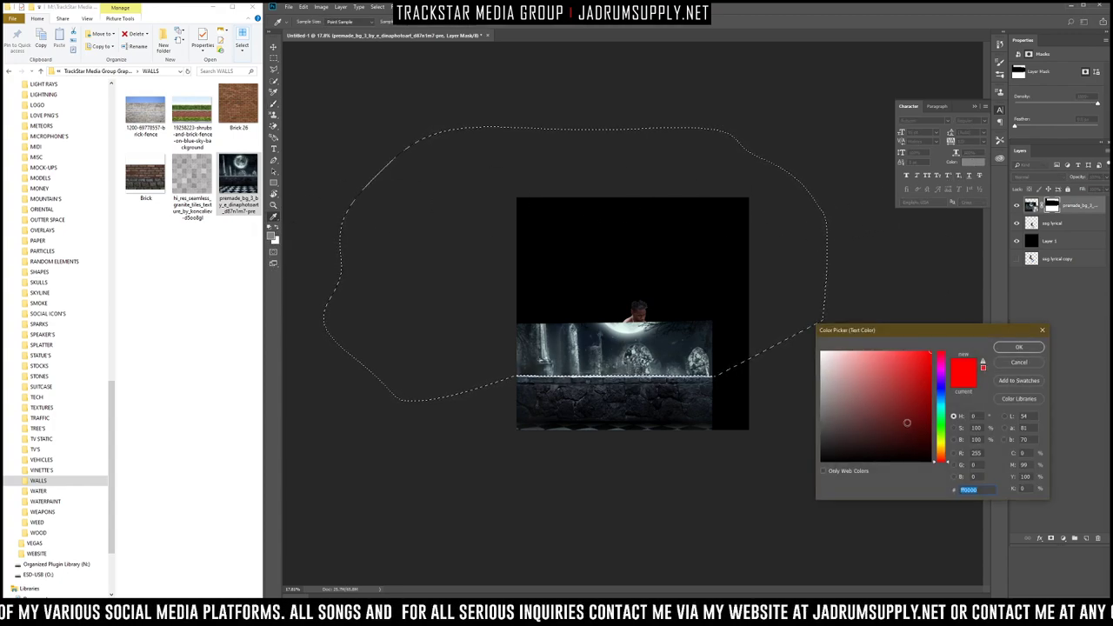
pyautogui.click(1004, 346)
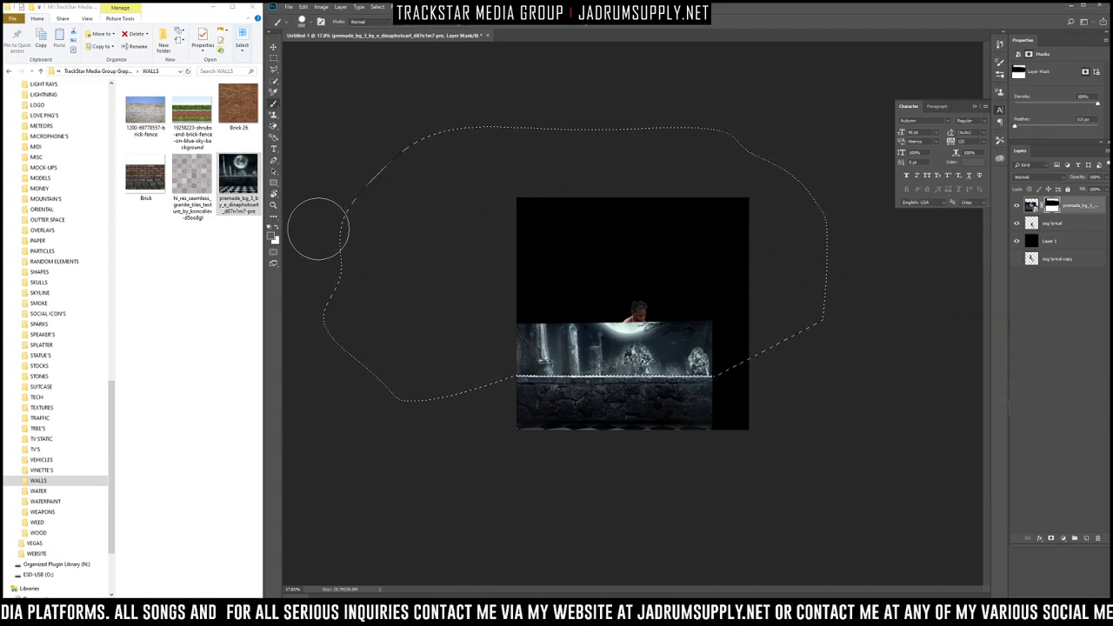
# Step: Swap the foreground and background colours back and forth between black and white for the layer mask
pyautogui.press('x')
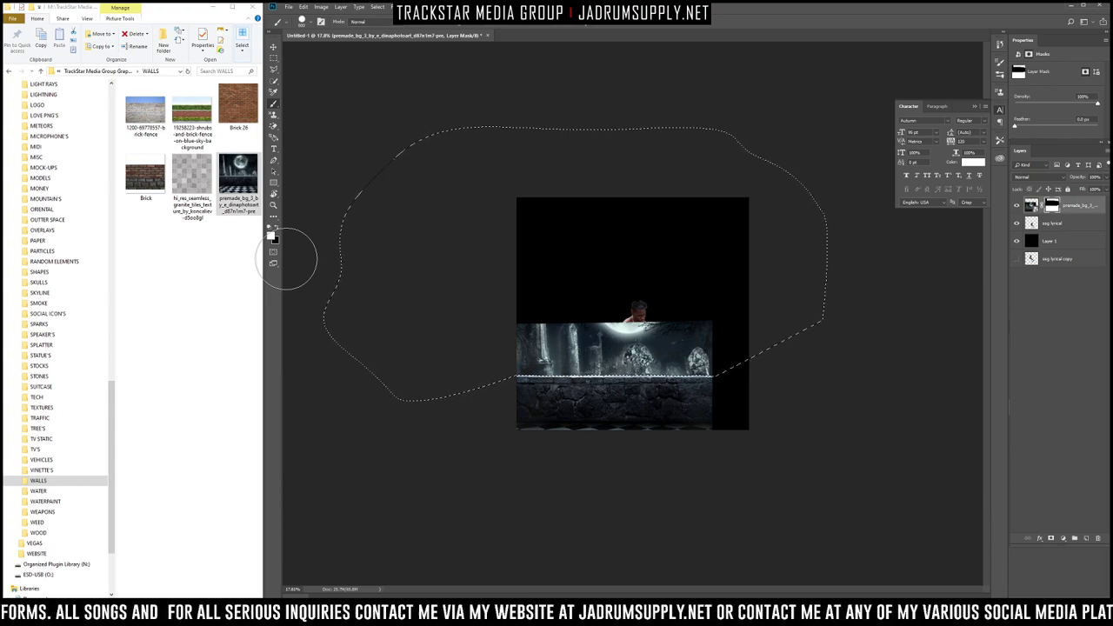
pyautogui.press('x')
pyautogui.press('x')
pyautogui.press('x')
pyautogui.press('x')
pyautogui.press('x')
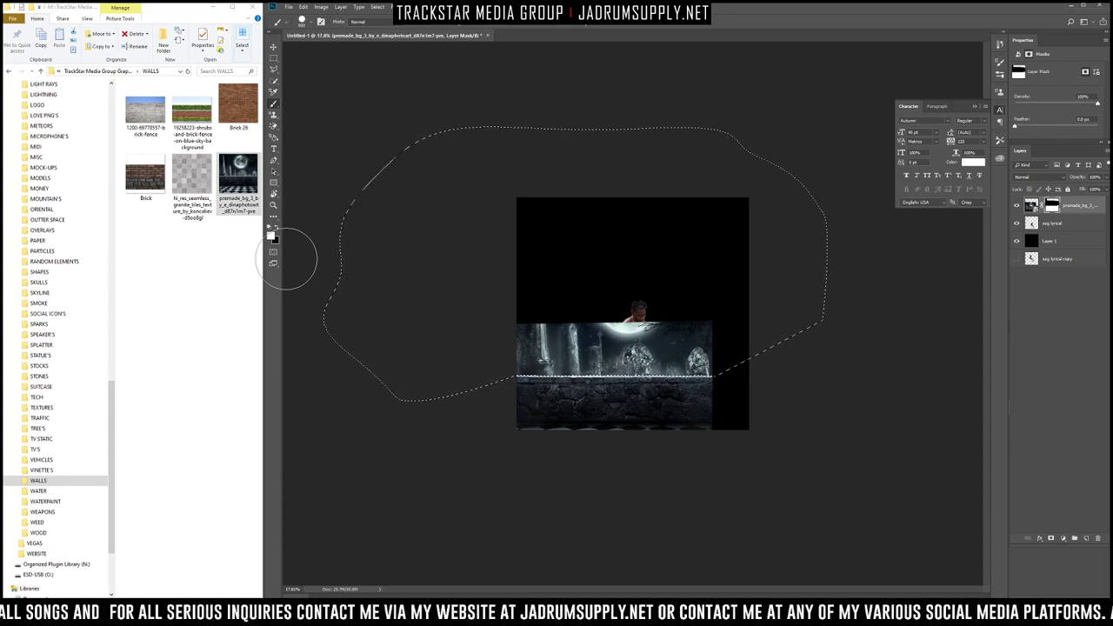
# Step: Paint black over the remaining tombstone area above the wall on the mask, and clear the selection
pyautogui.moveTo(602, 305)
pyautogui.mouseDown()
pyautogui.moveTo(703, 304)
pyautogui.moveTo(537, 316)
pyautogui.moveTo(713, 373)
pyautogui.mouseUp()
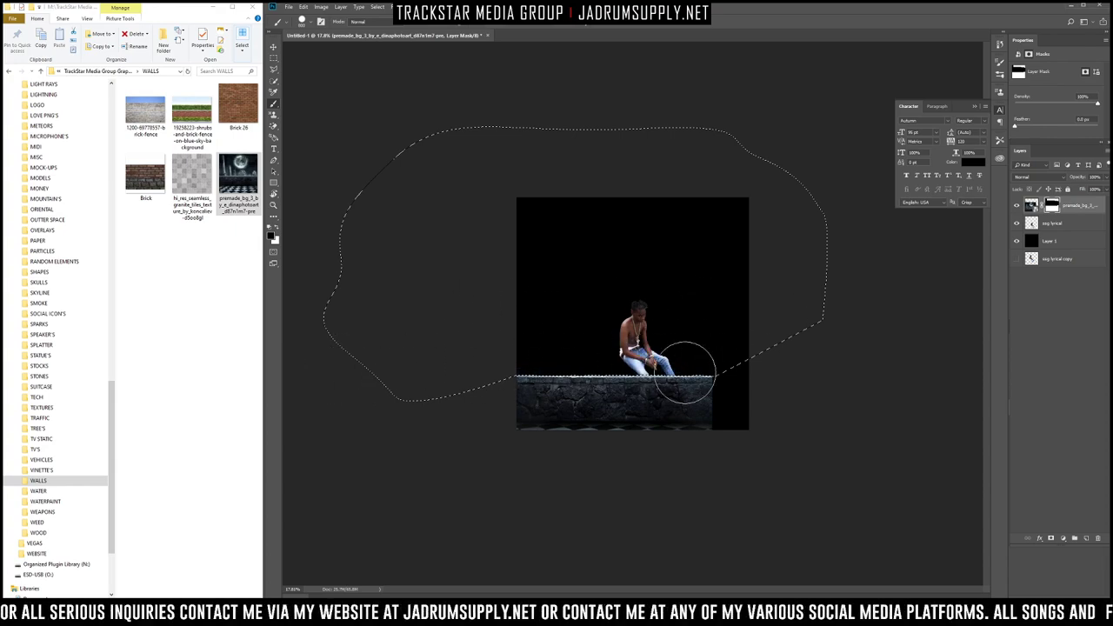
pyautogui.hotkey('ctrl', 'd')
pyautogui.press(']')
pyautogui.press(']')
pyautogui.press(']')
pyautogui.press(']')
pyautogui.press(']')
pyautogui.press(']')
pyautogui.press(']')
pyautogui.press(']')
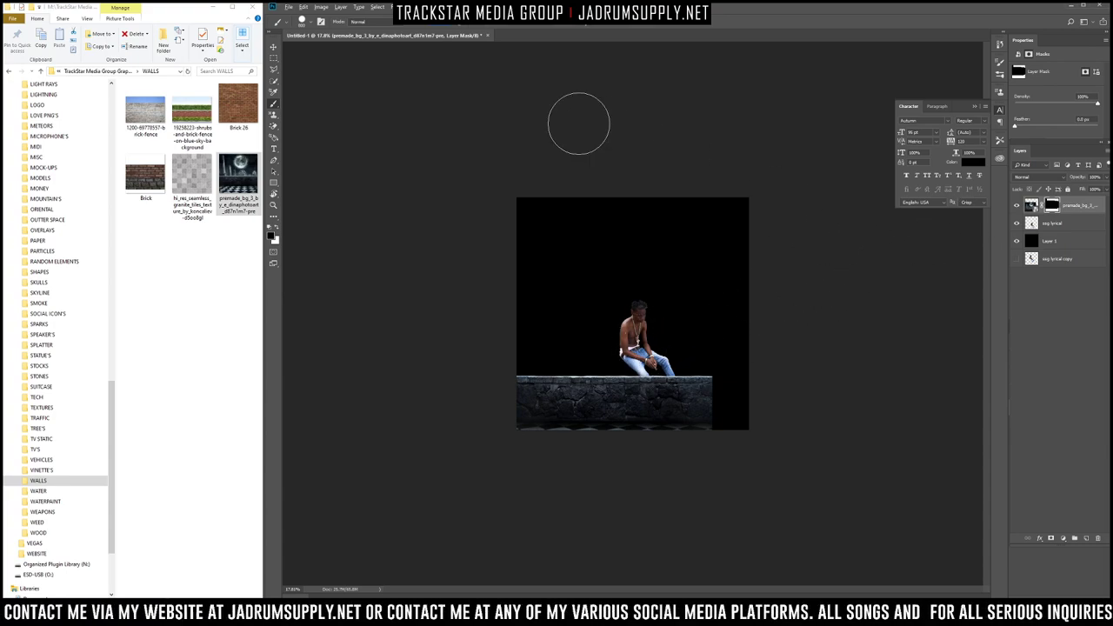
# Step: Move the ssg lyrical layer above the premade_bg_3 layer so the seated man is in front of the wall
pyautogui.click(1068, 257)
pyautogui.moveTo(1061, 224); pyautogui.dragTo(1068, 200)
# Step: Rasterize the premade_bg_3 layer and apply its layer mask permanently
pyautogui.rightClick(1054, 226)
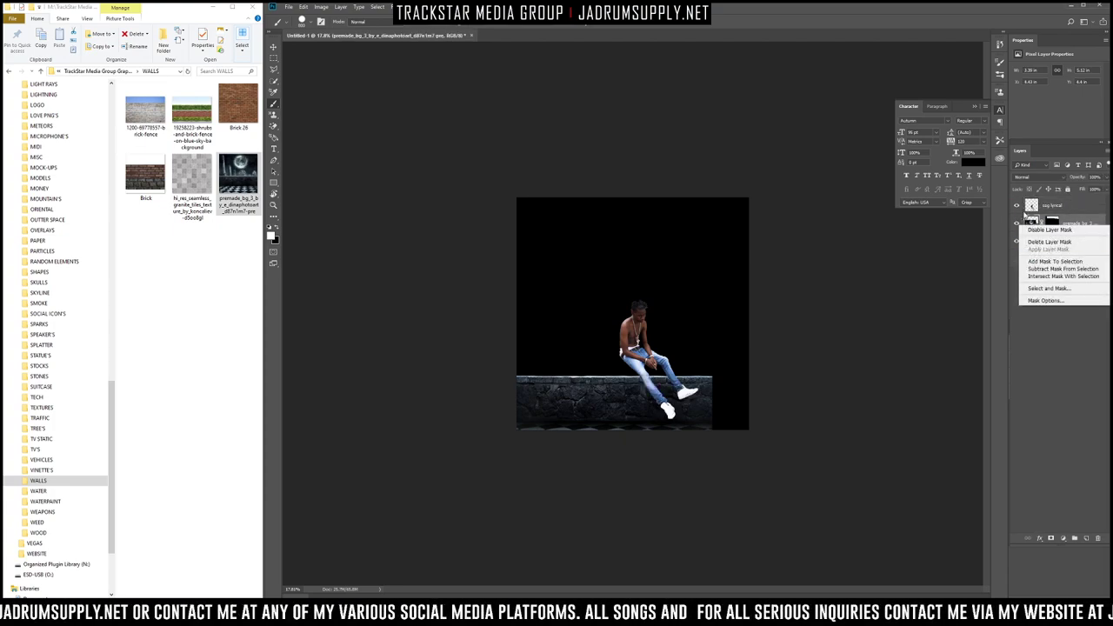
pyautogui.rightClick(1031, 221)
pyautogui.click(1078, 216)
pyautogui.rightClick(1077, 219)
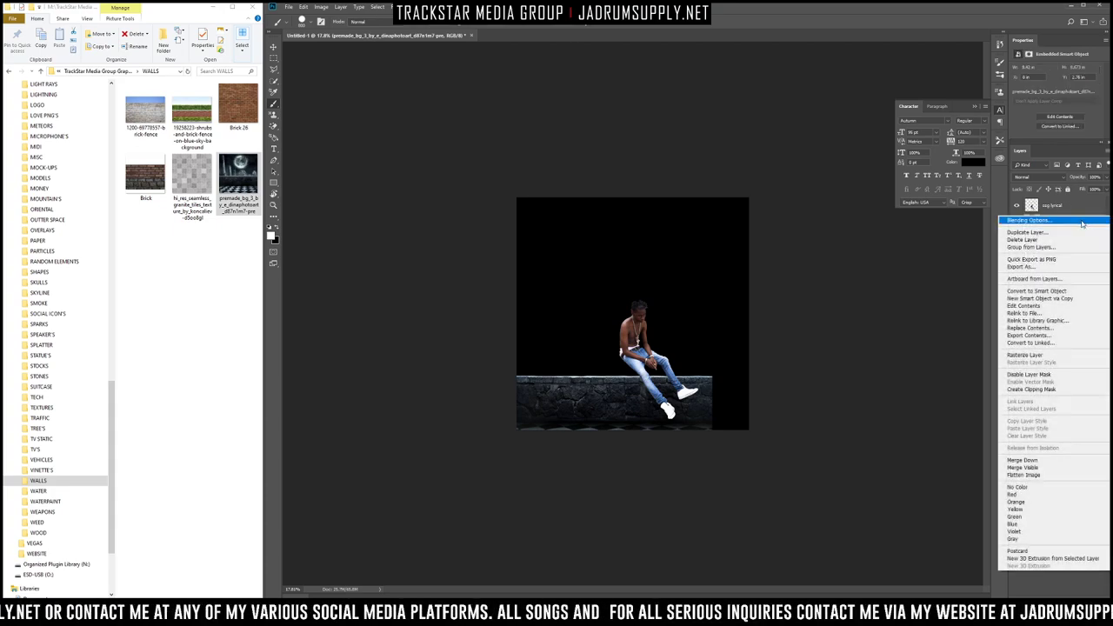
pyautogui.click(1029, 355)
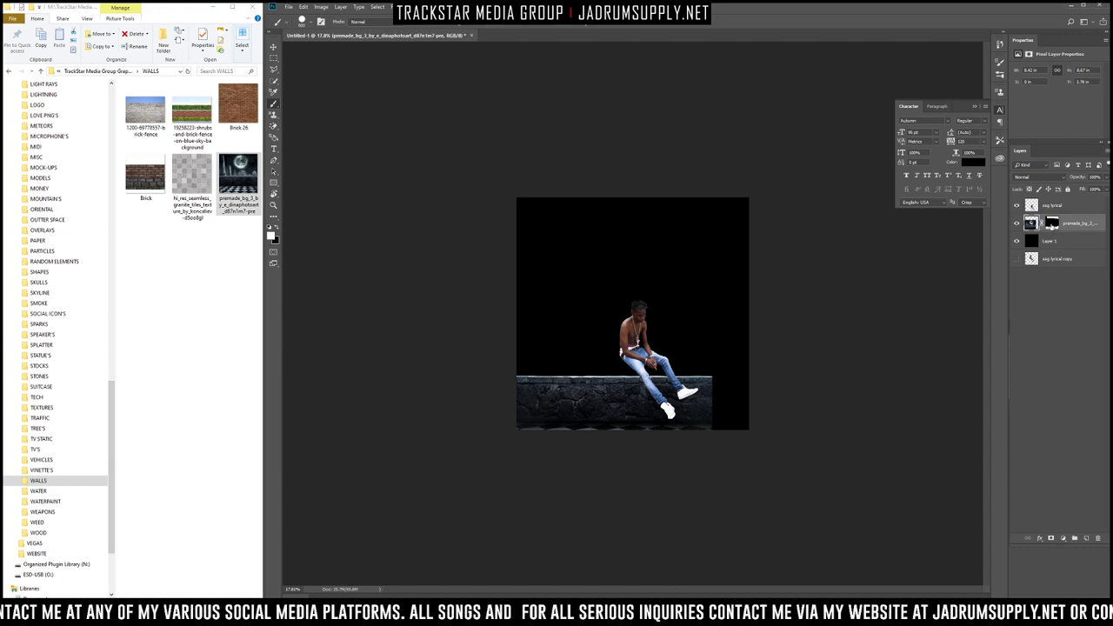
pyautogui.rightClick(1052, 223)
pyautogui.click(1048, 254)
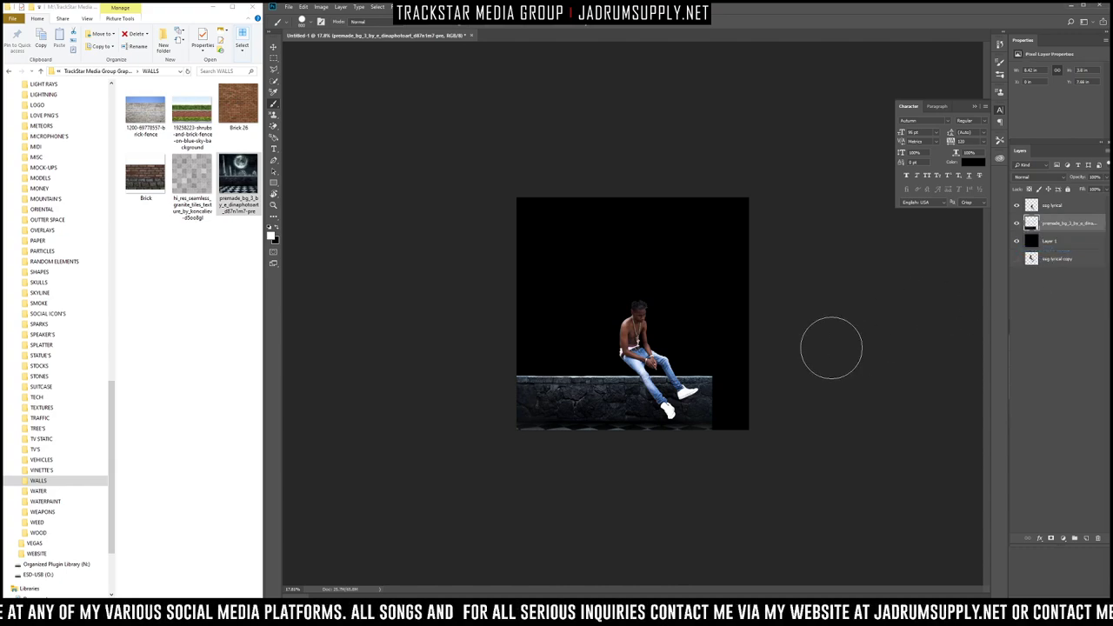
# Step: Duplicate the wall layer and move the copy beside the original to fill the gap up to the canvas's right edge
pyautogui.scroll(7, 721, 375)
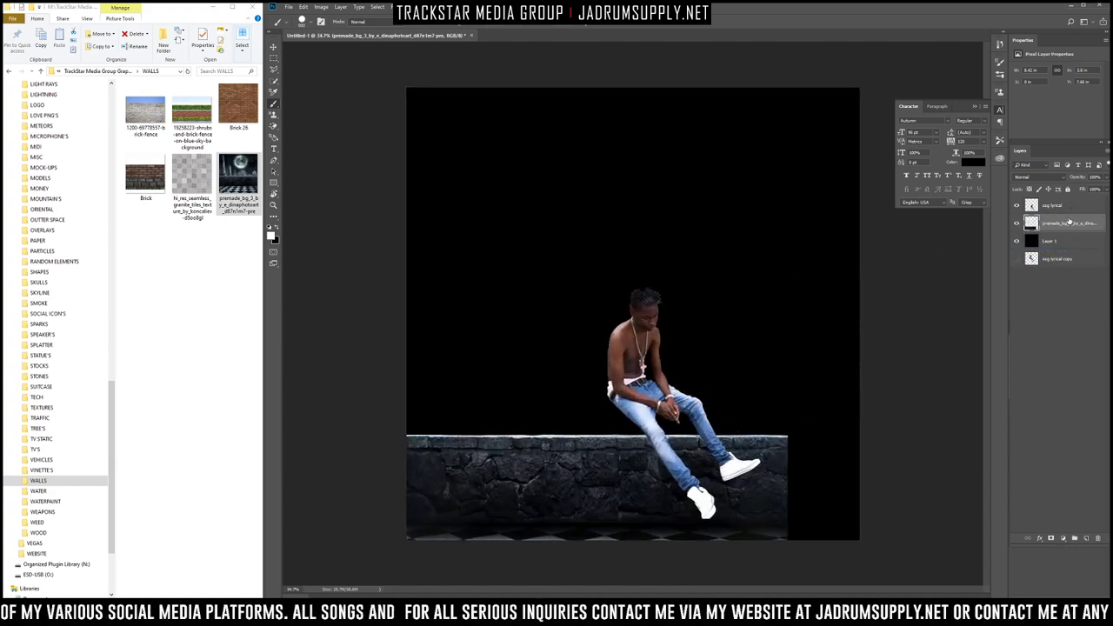
pyautogui.hotkey('ctrl', 'j')
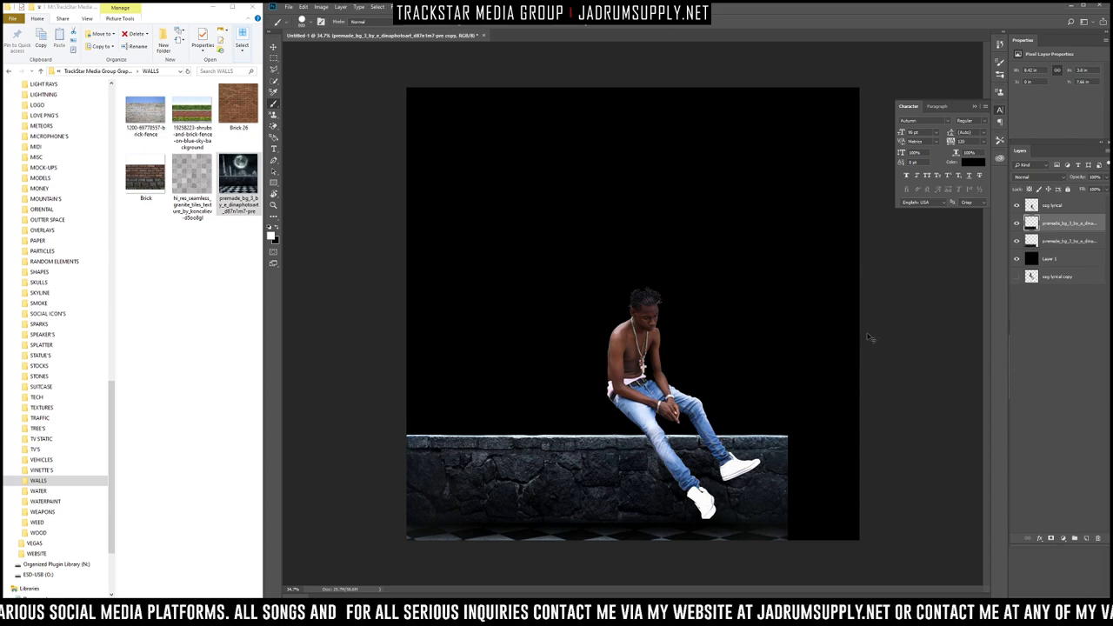
pyautogui.hotkey('ctrl', 't')
pyautogui.moveTo(604, 490); pyautogui.dragTo(980, 482)
pyautogui.scroll(-1, 844, 455)
pyautogui.scroll(2, 753, 445)
pyautogui.scroll(1, 864, 390)
pyautogui.scroll(-1, 919, 380)
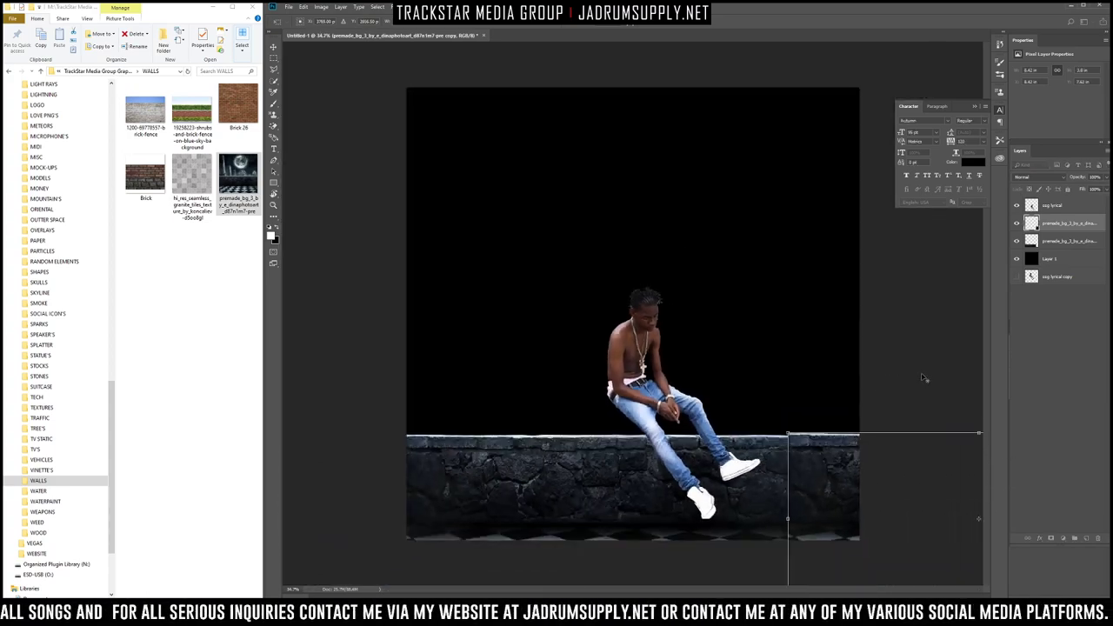
# Step: Align the wall copy's top edge with the original wall at the seam and finish the transform
pyautogui.scroll(3, 925, 380)
pyautogui.scroll(-6, 876, 352)
pyautogui.moveTo(723, 233)
pyautogui.mouseDown()
pyautogui.moveTo(737, 244)
pyautogui.moveTo(716, 246)
pyautogui.mouseUp()
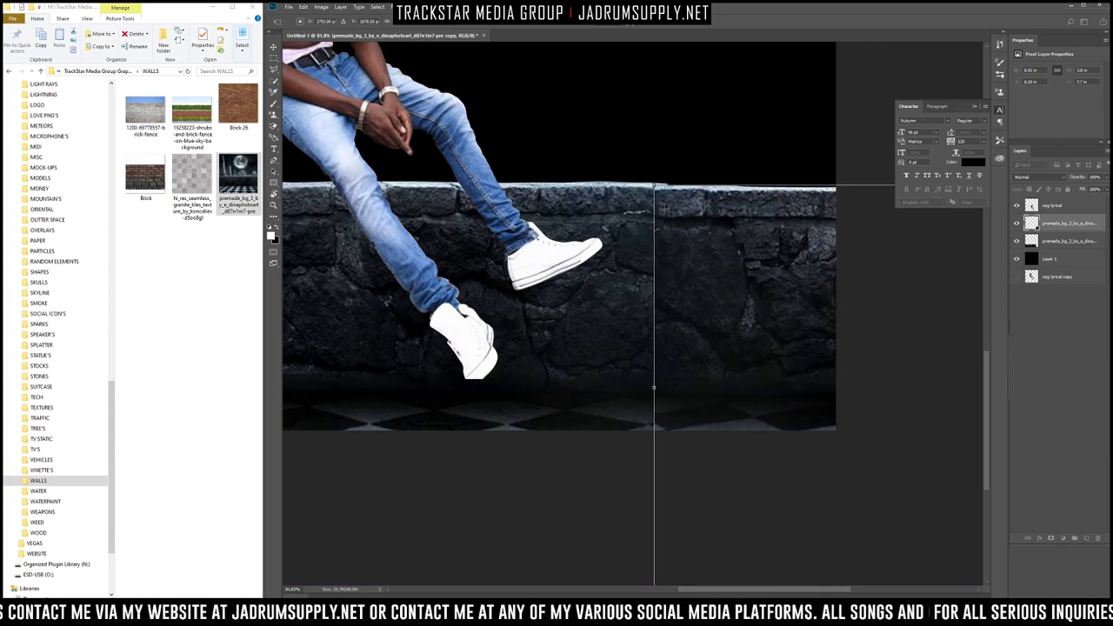
pyautogui.press('b')
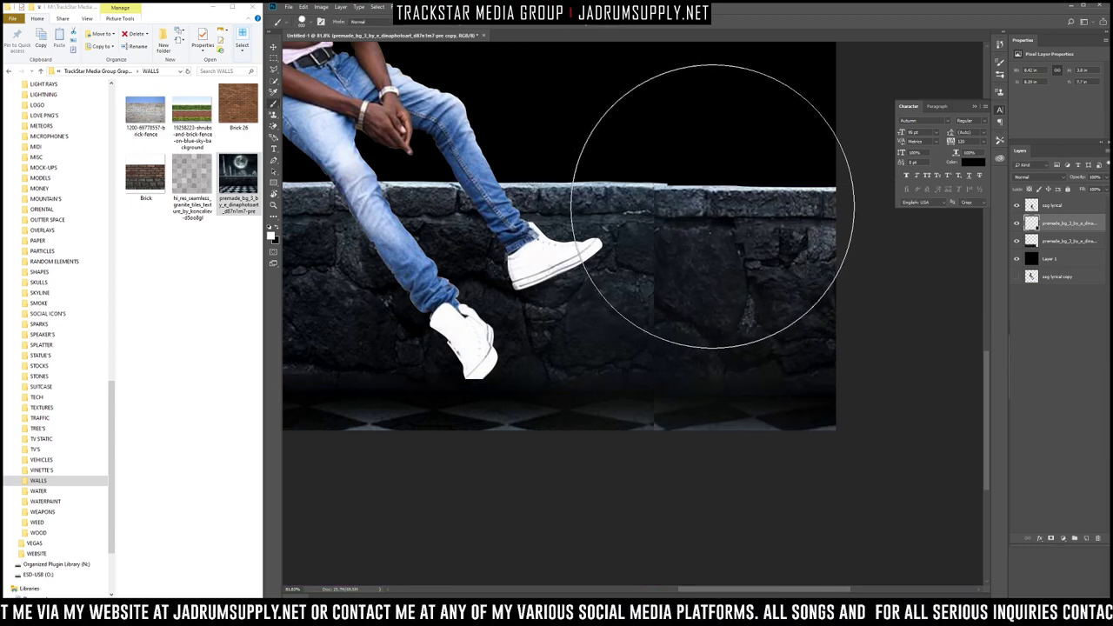
pyautogui.press('capslock')
pyautogui.press('capslock')
pyautogui.press('v')
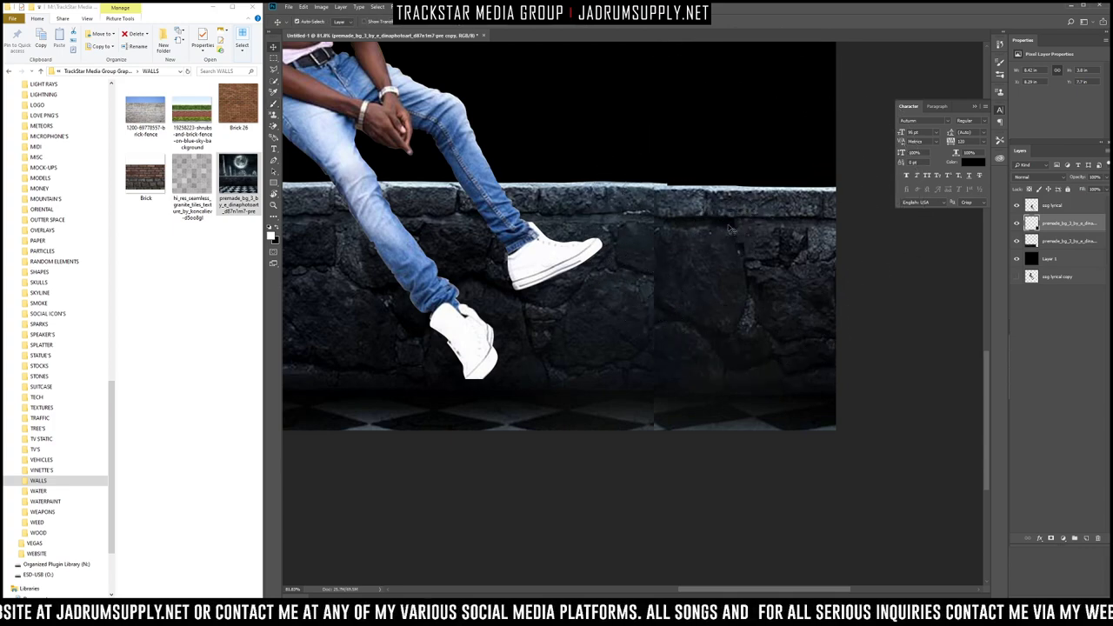
# Step: Reposition the wall copy so it overlaps the end of the original wall with their top edges level
pyautogui.moveTo(718, 205)
pyautogui.mouseDown()
pyautogui.moveTo(732, 218)
pyautogui.moveTo(731, 205)
pyautogui.mouseUp()
pyautogui.moveTo(616, 225); pyautogui.dragTo(608, 221)
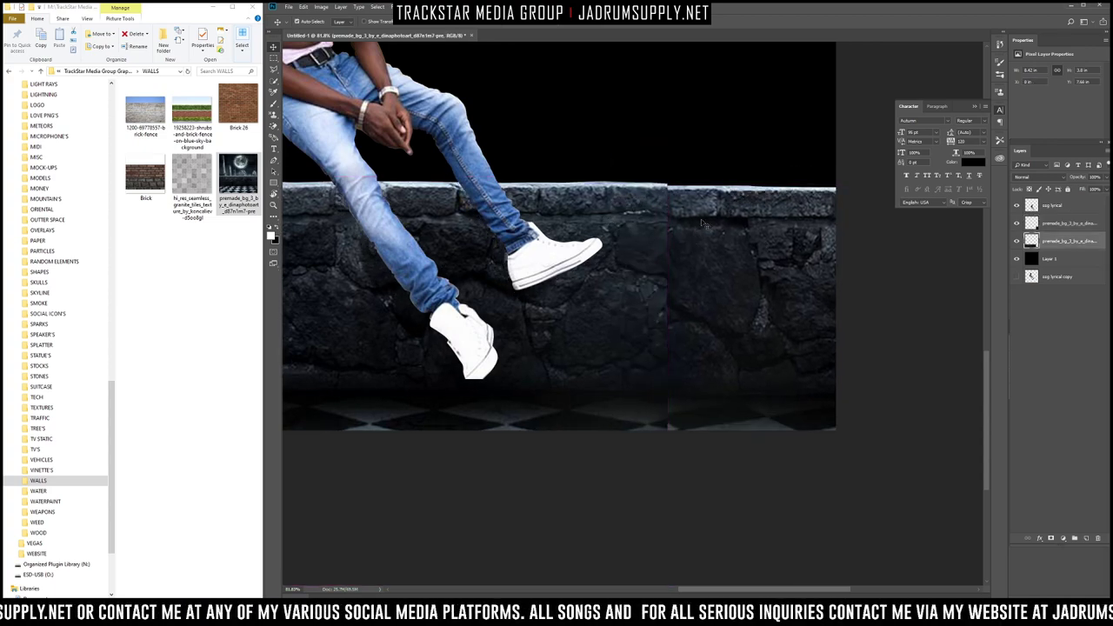
pyautogui.press('b')
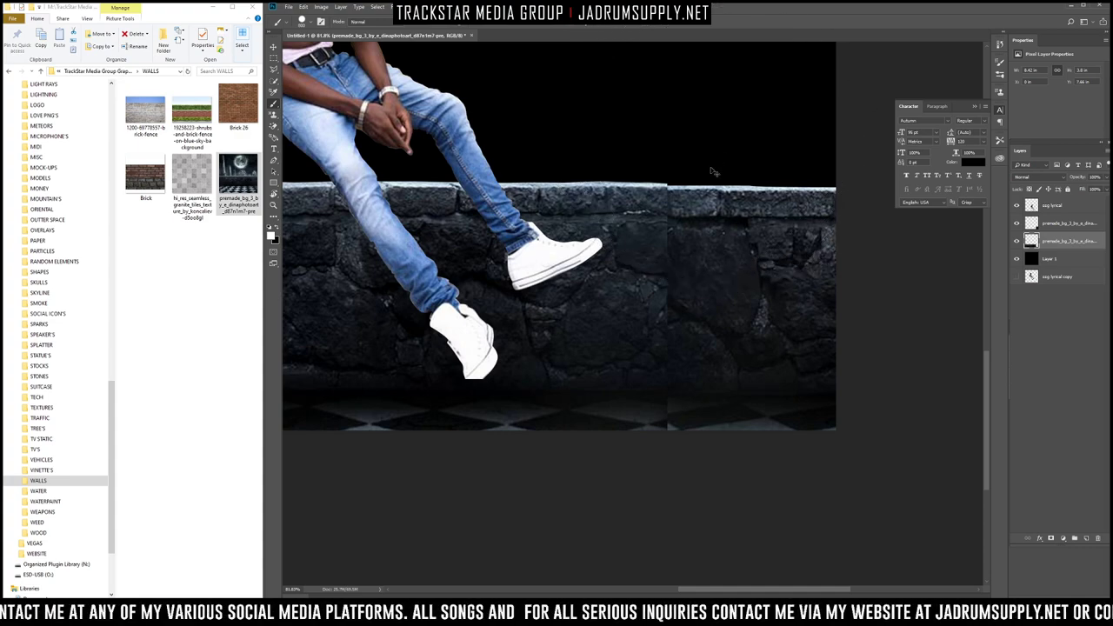
pyautogui.moveTo(719, 281)
pyautogui.mouseDown()
pyautogui.moveTo(689, 277)
pyautogui.moveTo(704, 274)
pyautogui.mouseUp()
pyautogui.moveTo(675, 215); pyautogui.dragTo(673, 200)
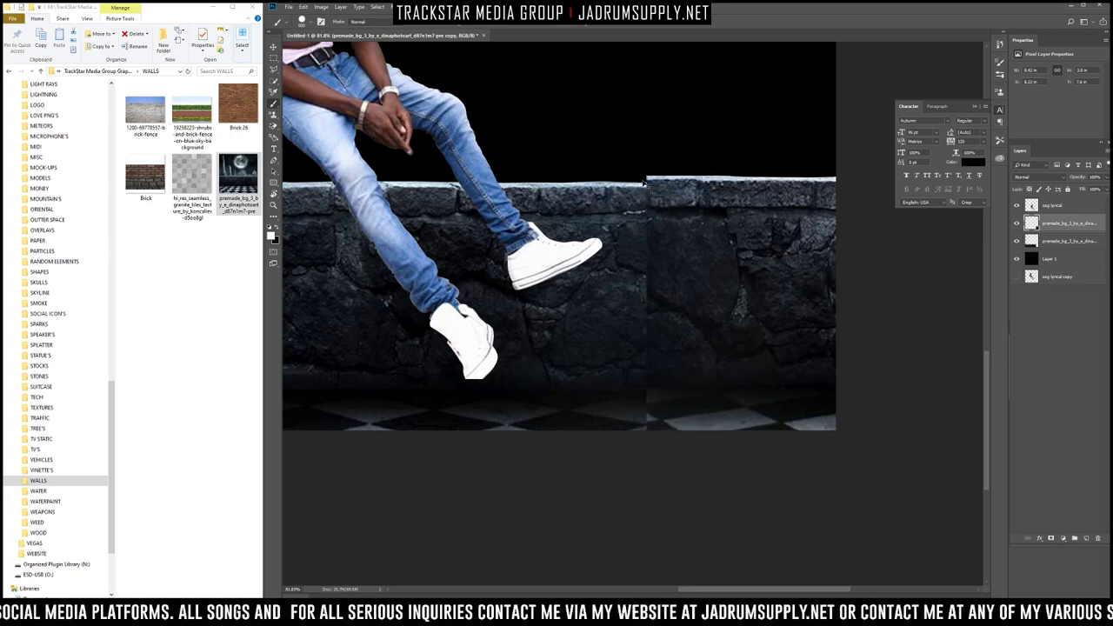
pyautogui.moveTo(668, 193); pyautogui.dragTo(636, 189)
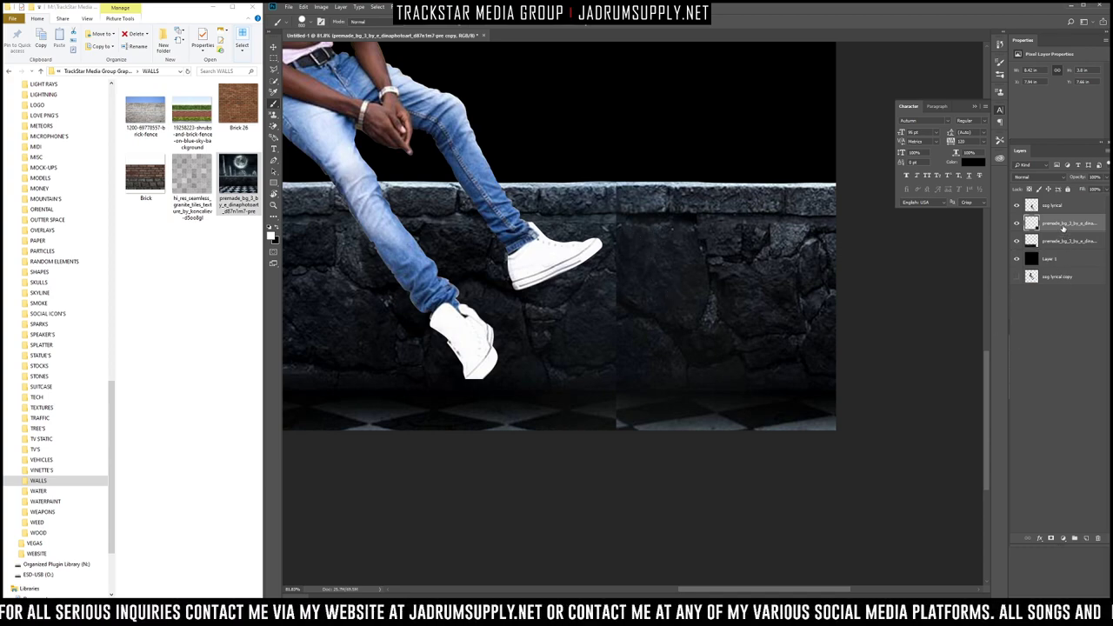
# Step: Add a layer mask to both the wall copy and the original wall layer
pyautogui.click(1051, 539)
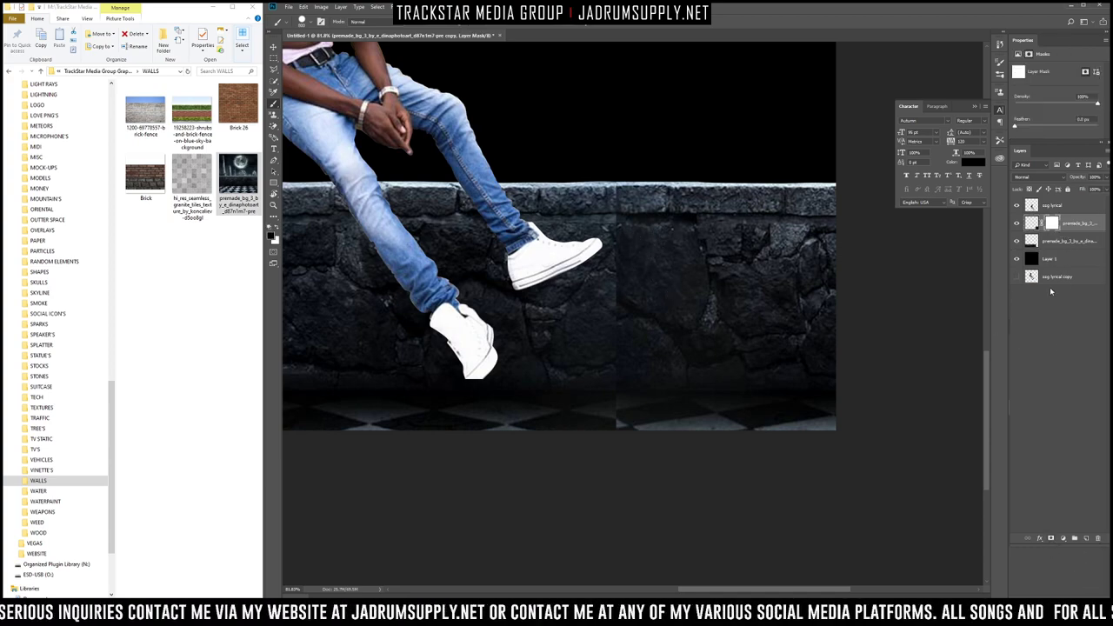
pyautogui.click(1060, 247)
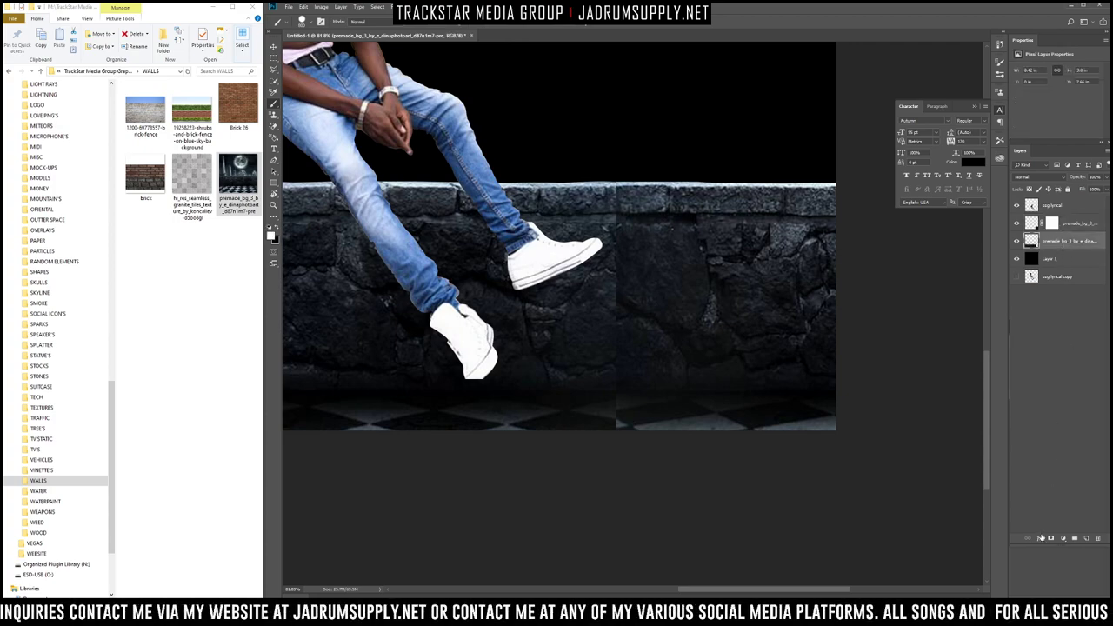
pyautogui.click(1051, 539)
pyautogui.press('x')
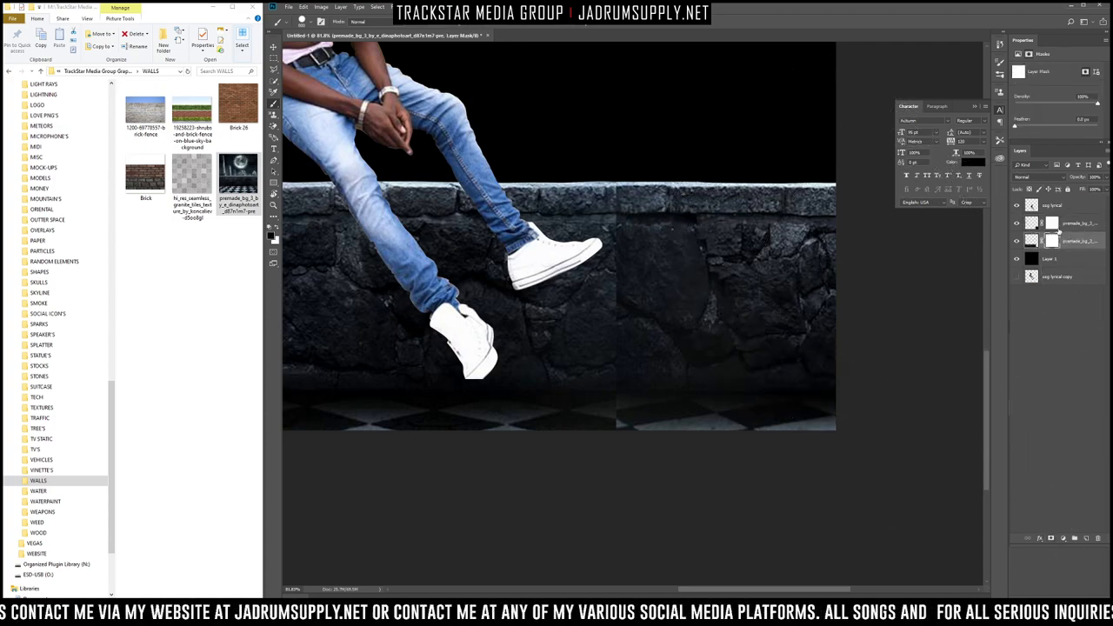
# Step: Choose a soft round brush with 0% hardness for the wall copy's mask
pyautogui.rightClick(652, 165)
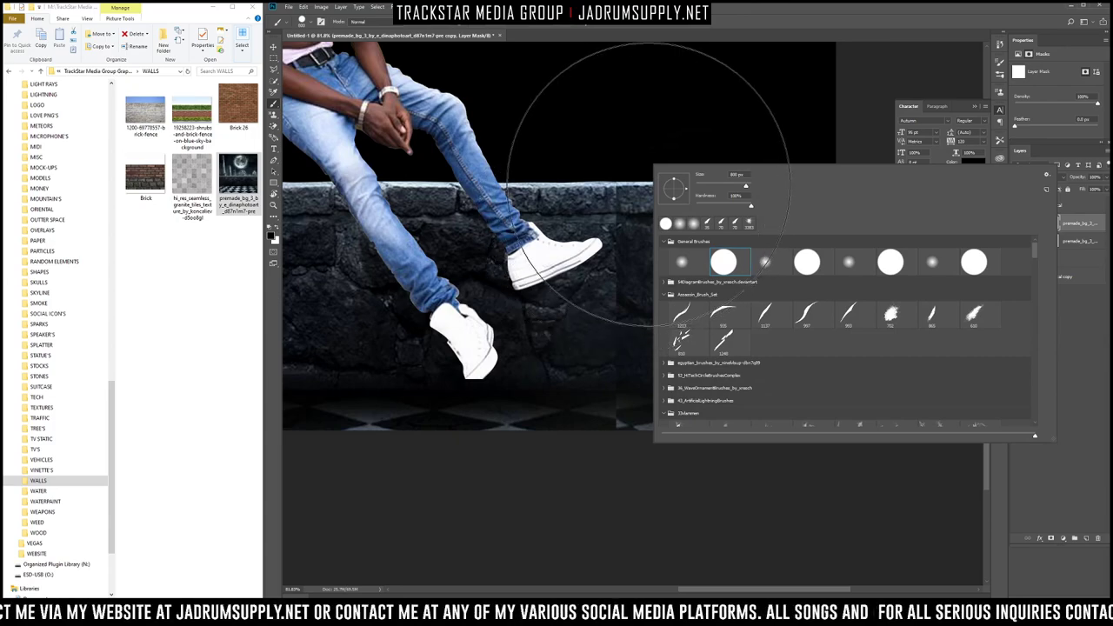
pyautogui.press('Escape')
pyautogui.rightClick(651, 257)
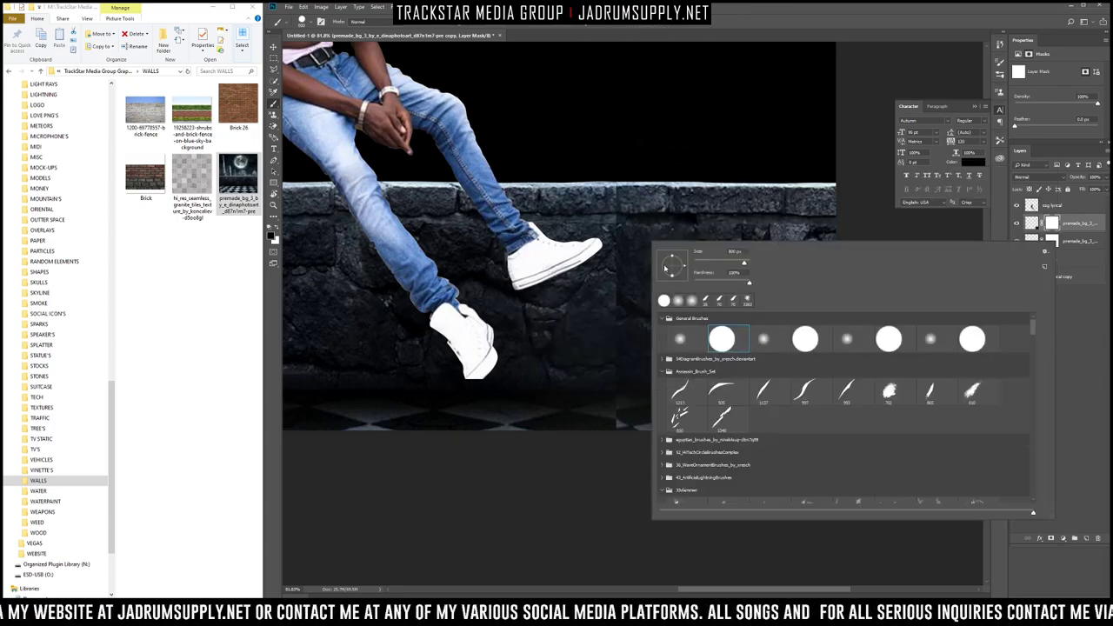
pyautogui.click(695, 341)
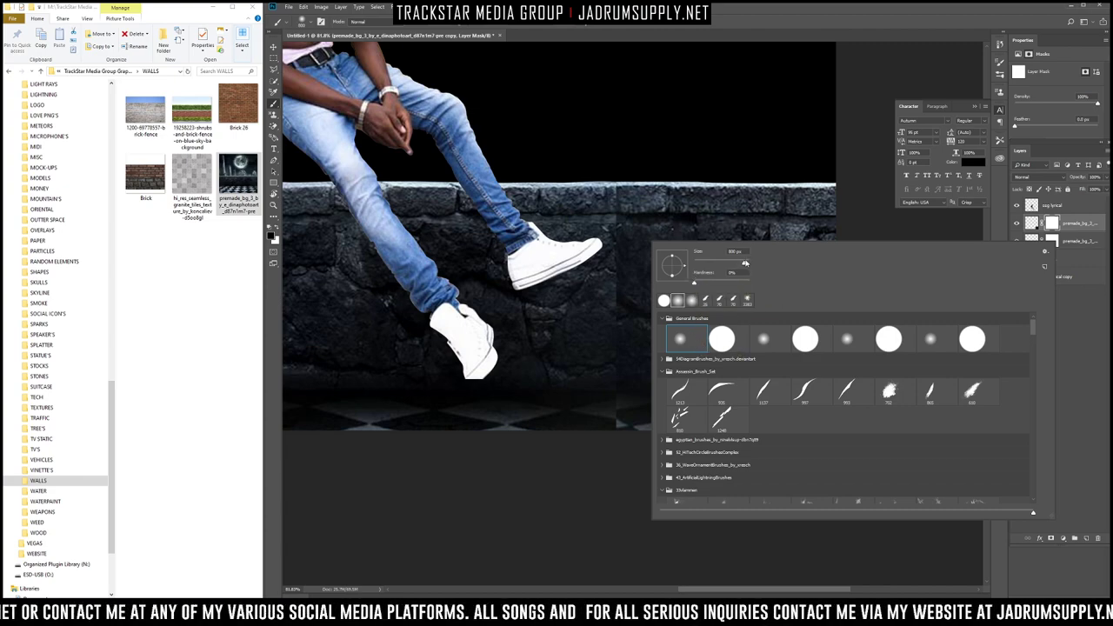
pyautogui.press('Return')
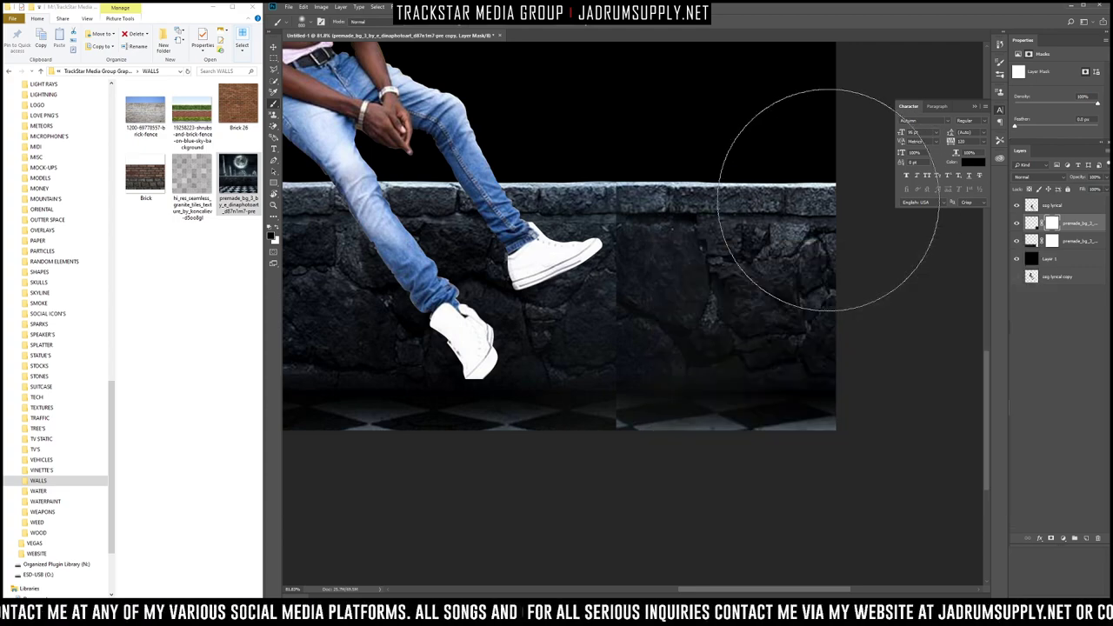
# Step: Reduce the brush size to a small tip for blending the seam between the two wall pieces
pyautogui.press('[')
pyautogui.press('[')
pyautogui.press('[')
pyautogui.press('[')
pyautogui.press('[')
pyautogui.press('[')
pyautogui.press('[')
pyautogui.press('[')
pyautogui.press('[')
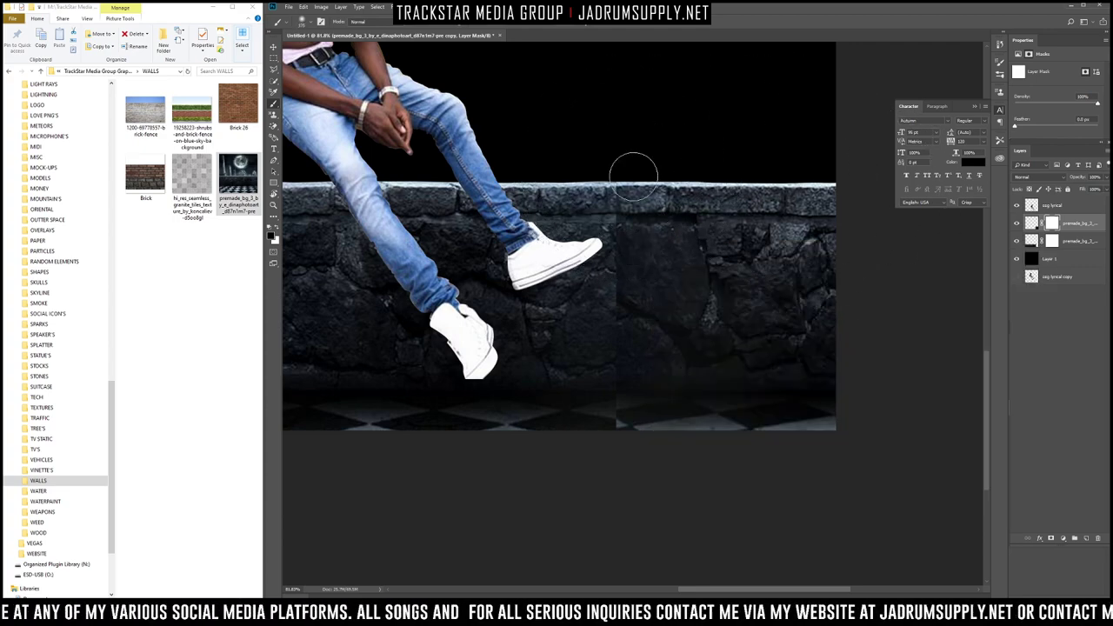
pyautogui.press('[')
pyautogui.press('[')
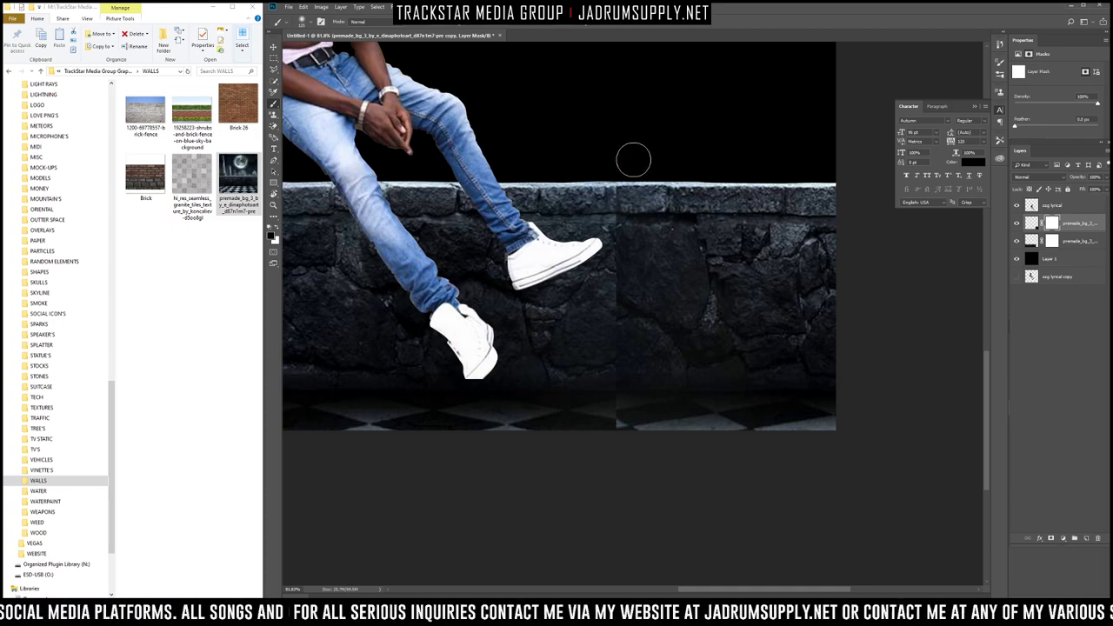
pyautogui.press('[')
pyautogui.press(']')
pyautogui.press(']')
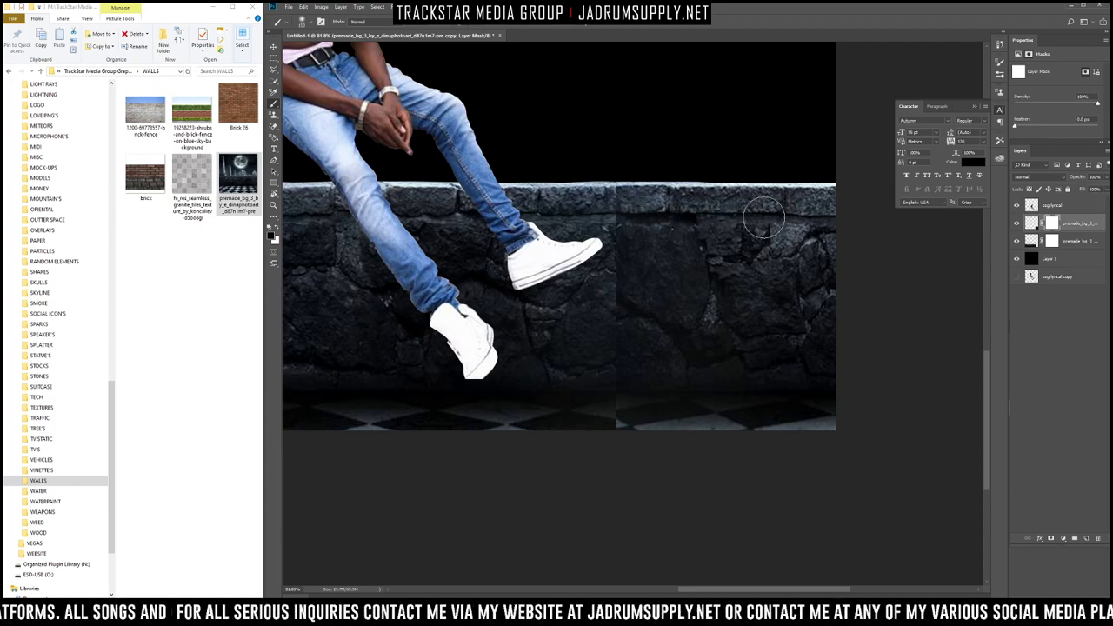
# Step: Hide the original wall layer and try black strokes on the wall copy's mask with soft and hard round brushes
pyautogui.click(1017, 241)
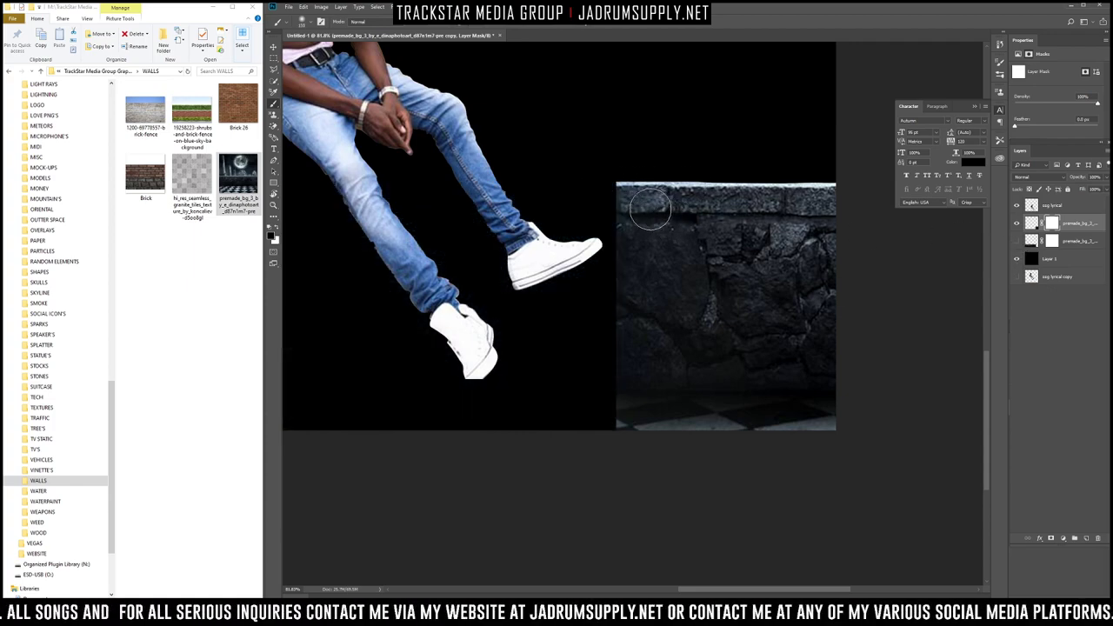
pyautogui.moveTo(592, 171)
pyautogui.mouseDown()
pyautogui.moveTo(612, 231)
pyautogui.moveTo(615, 176)
pyautogui.mouseUp()
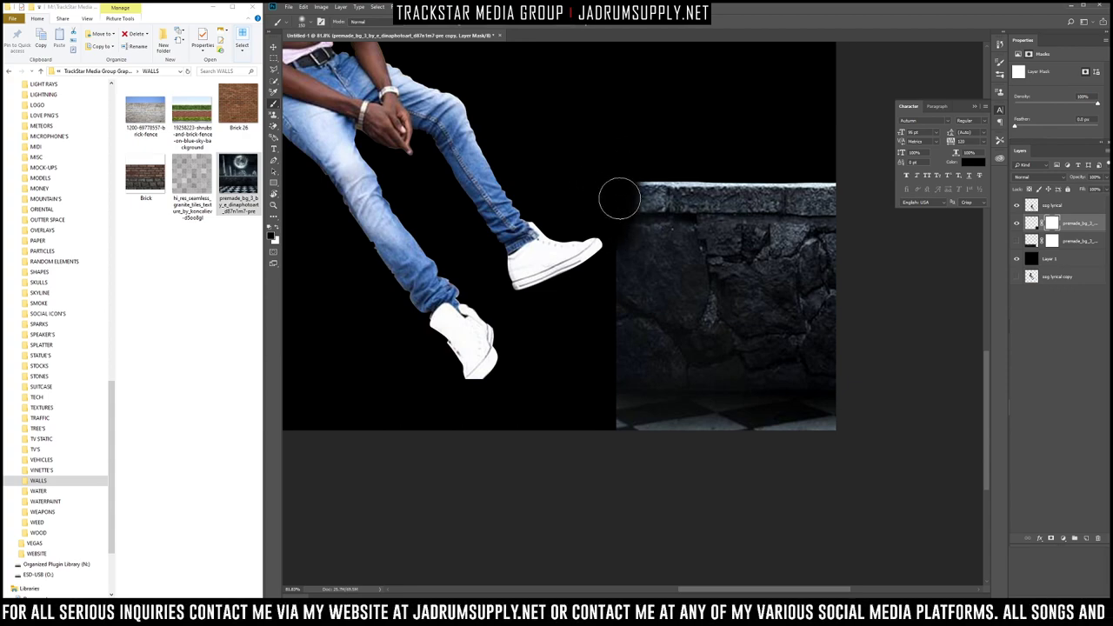
pyautogui.rightClick(615, 187)
pyautogui.click(677, 279)
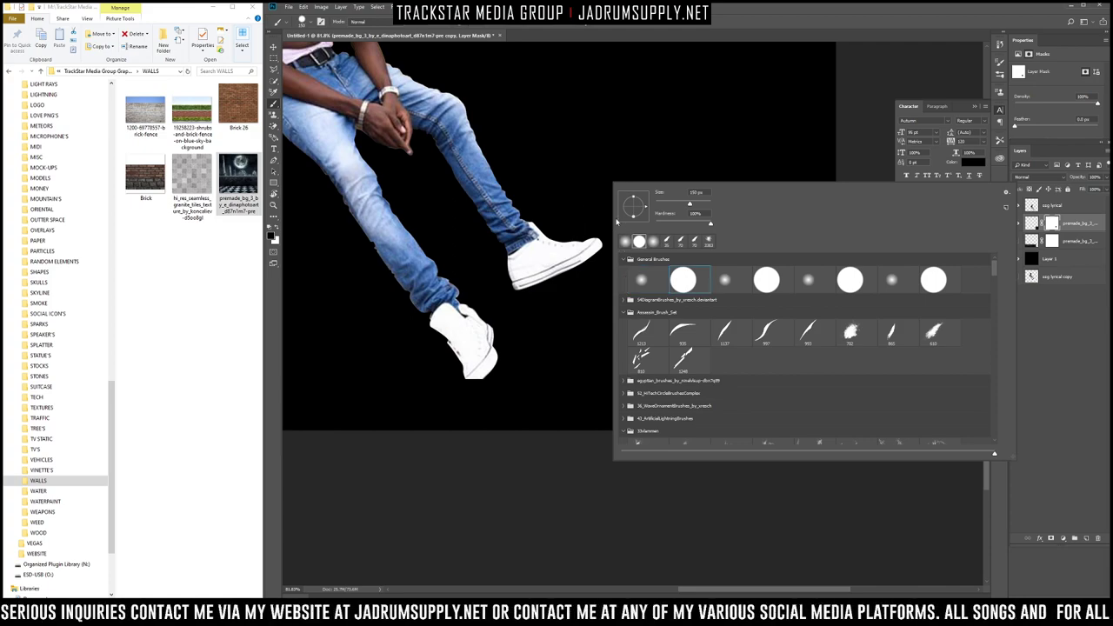
pyautogui.click(632, 112)
pyautogui.moveTo(699, 211); pyautogui.dragTo(699, 182)
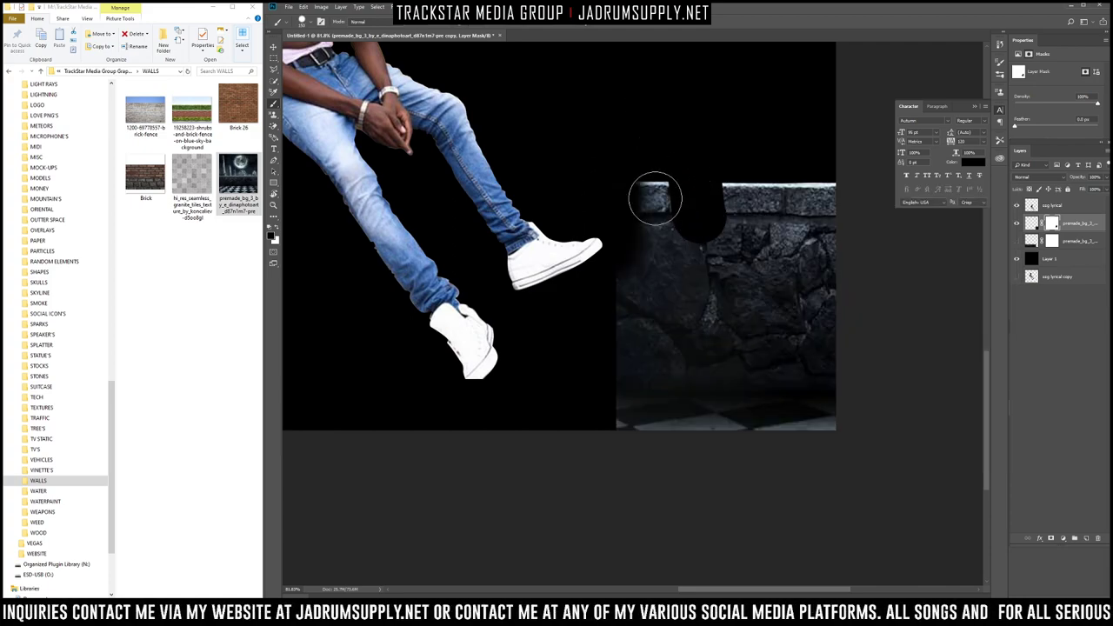
# Step: Undo the trial mask strokes, the hiding of the original wall layer and that layer's mask
pyautogui.hotkey('ctrl', 'z')
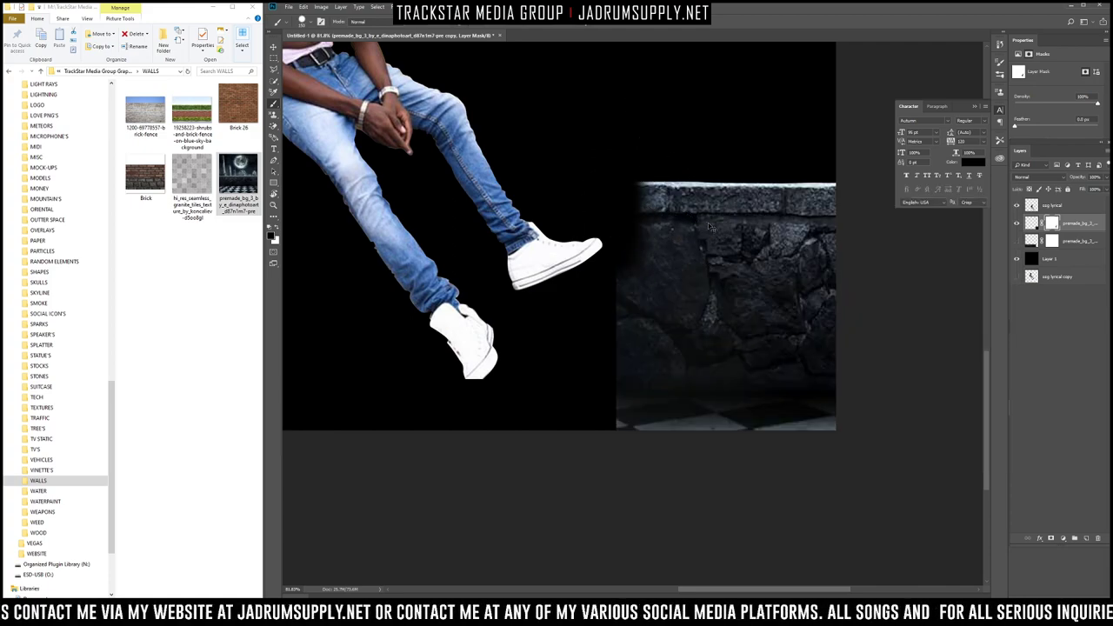
pyautogui.hotkey('ctrl', 'z')
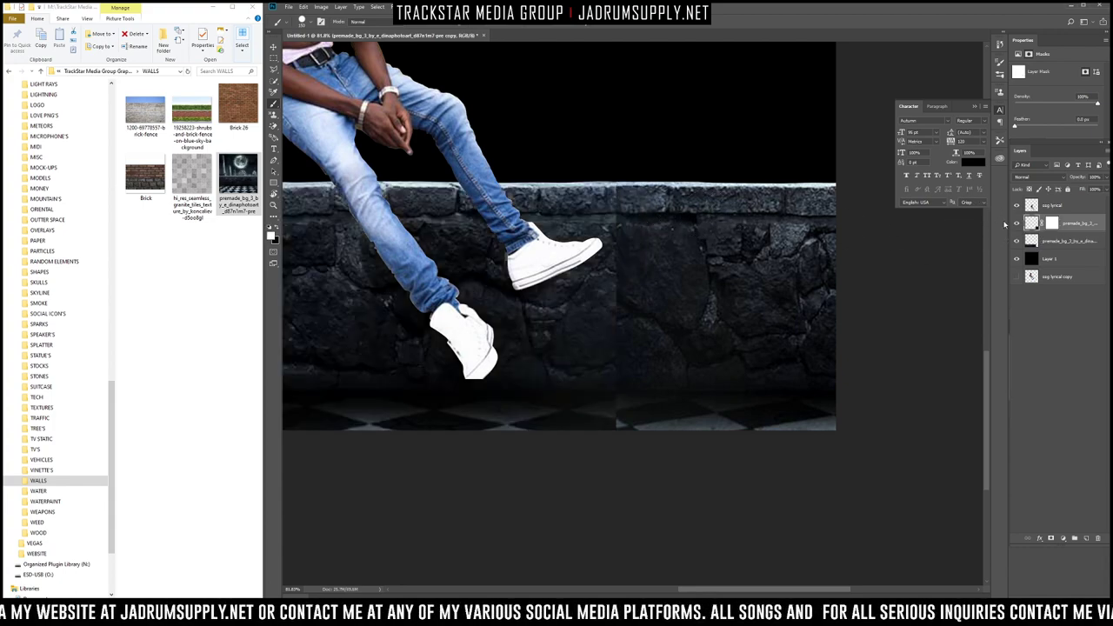
pyautogui.hotkey('ctrl', 'shift', 'z')
# Step: Paint black along the seam on the wall copy's mask with a soft round brush to blend the two wall pieces
pyautogui.rightClick(593, 196)
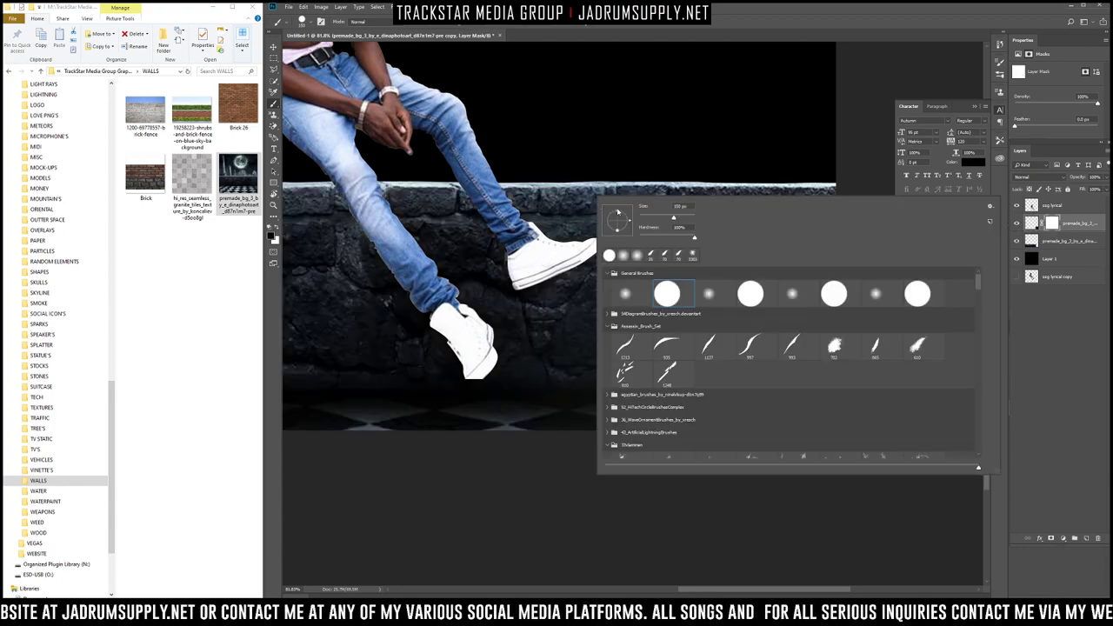
pyautogui.click(641, 293)
pyautogui.click(575, 123)
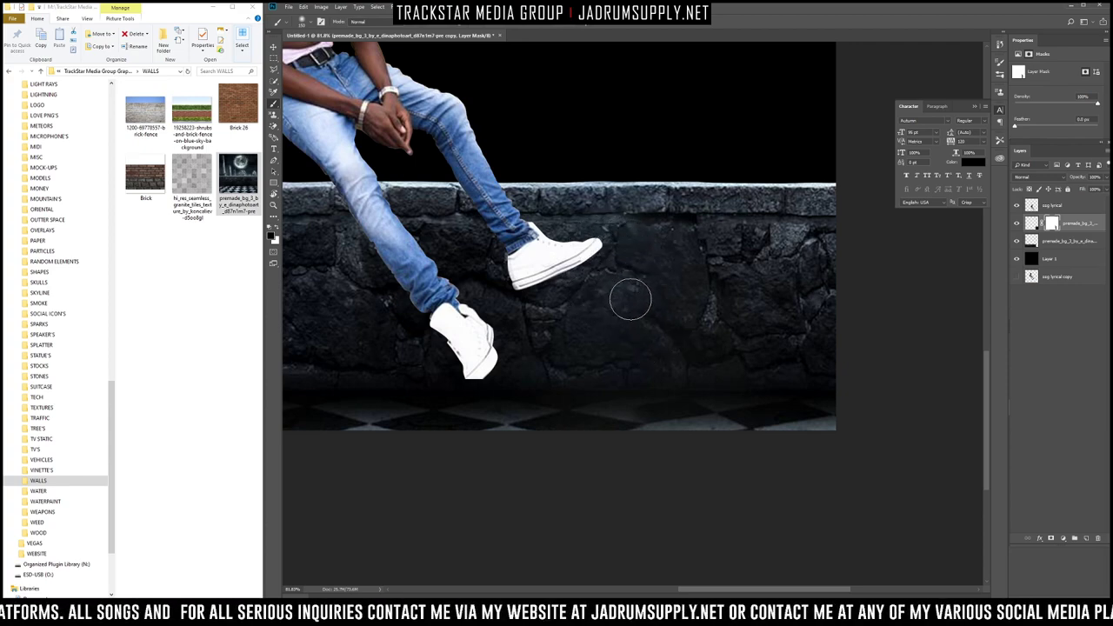
pyautogui.hotkey('ctrl', '0')
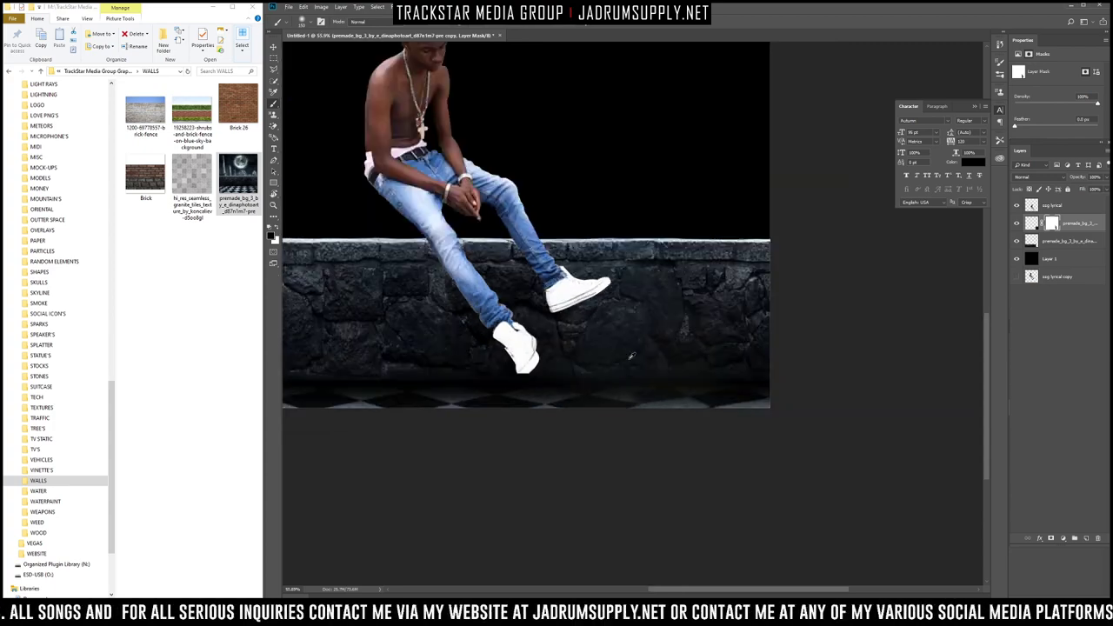
pyautogui.scroll(-3, 649, 294)
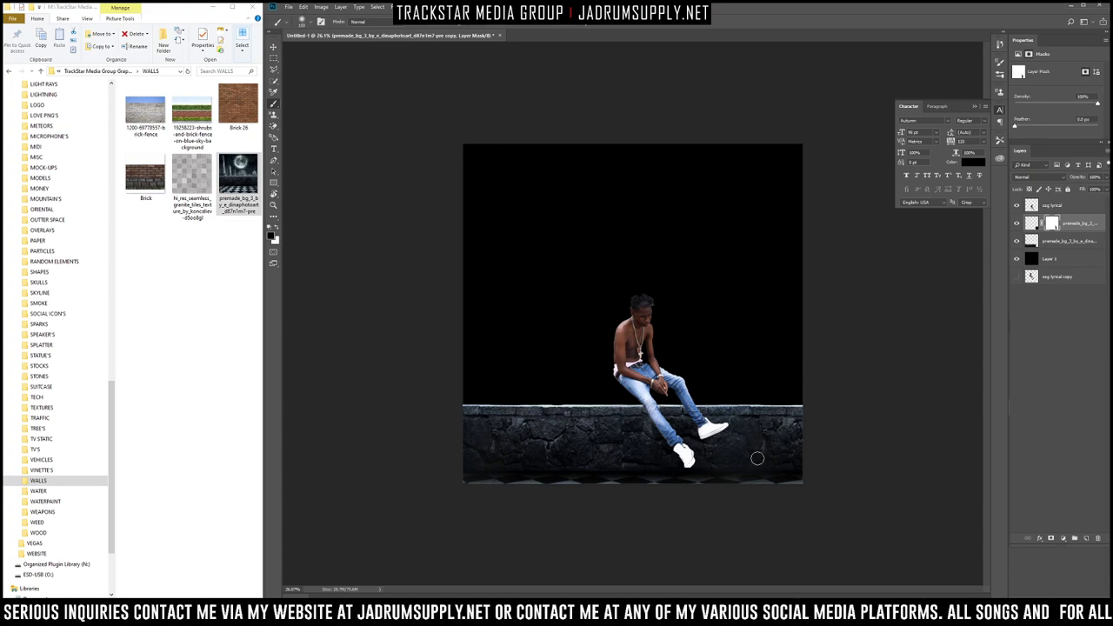
pyautogui.scroll(-3, 660, 321)
pyautogui.scroll(6, 652, 329)
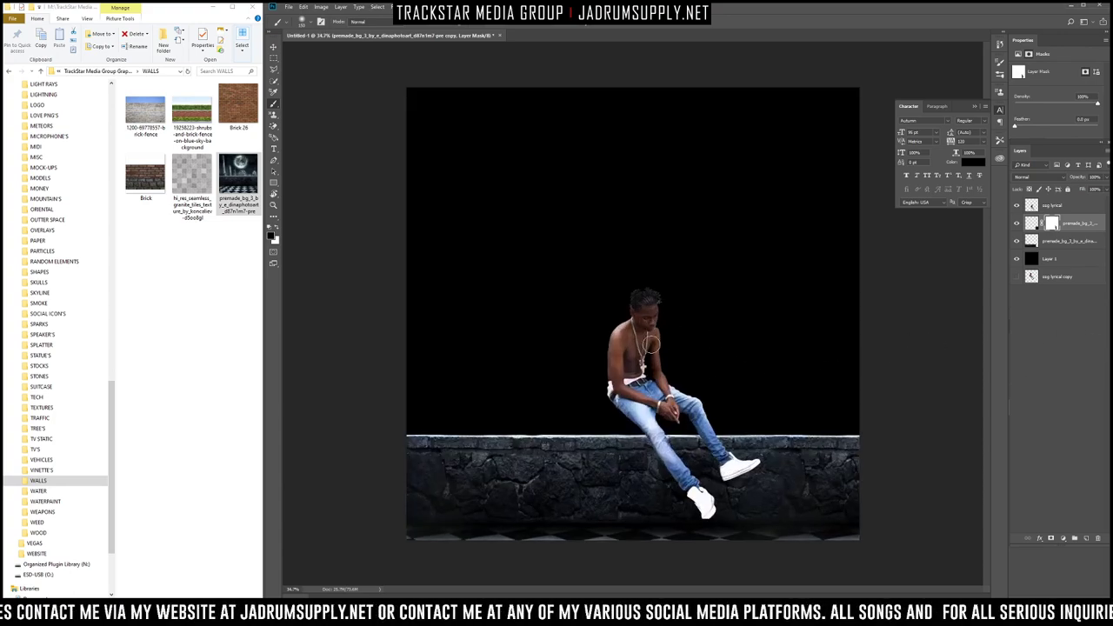
# Step: Scale up both wall layers together to about 17.9 in wide, keeping their lower-left corner in place
pyautogui.click(1082, 227)
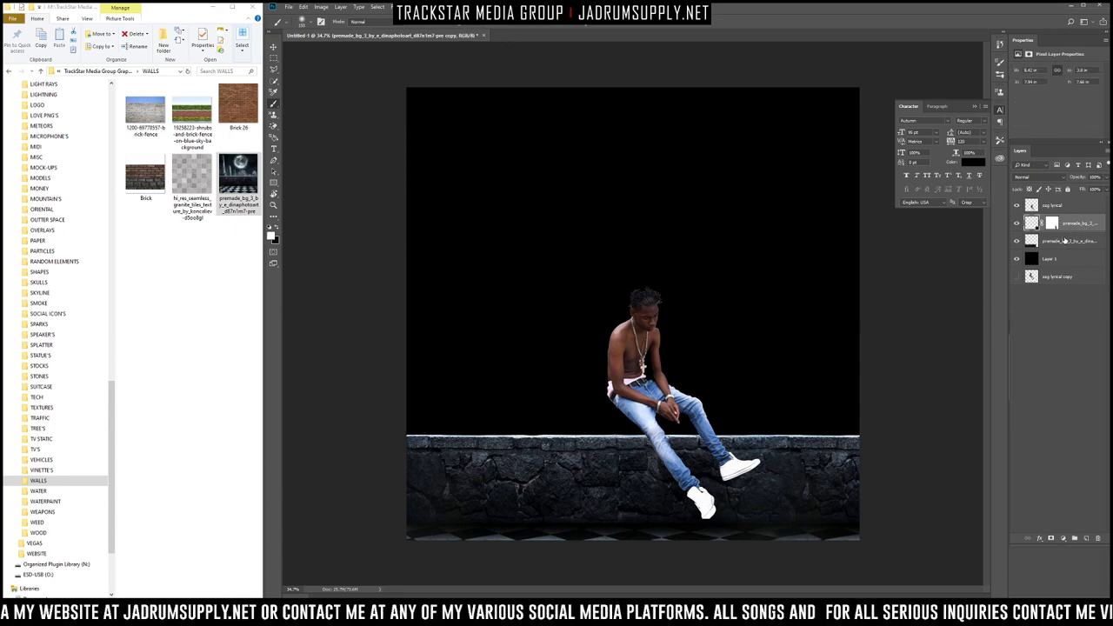
pyautogui.keyDown('ctrl'); pyautogui.click(1068, 241); pyautogui.keyUp('ctrl')
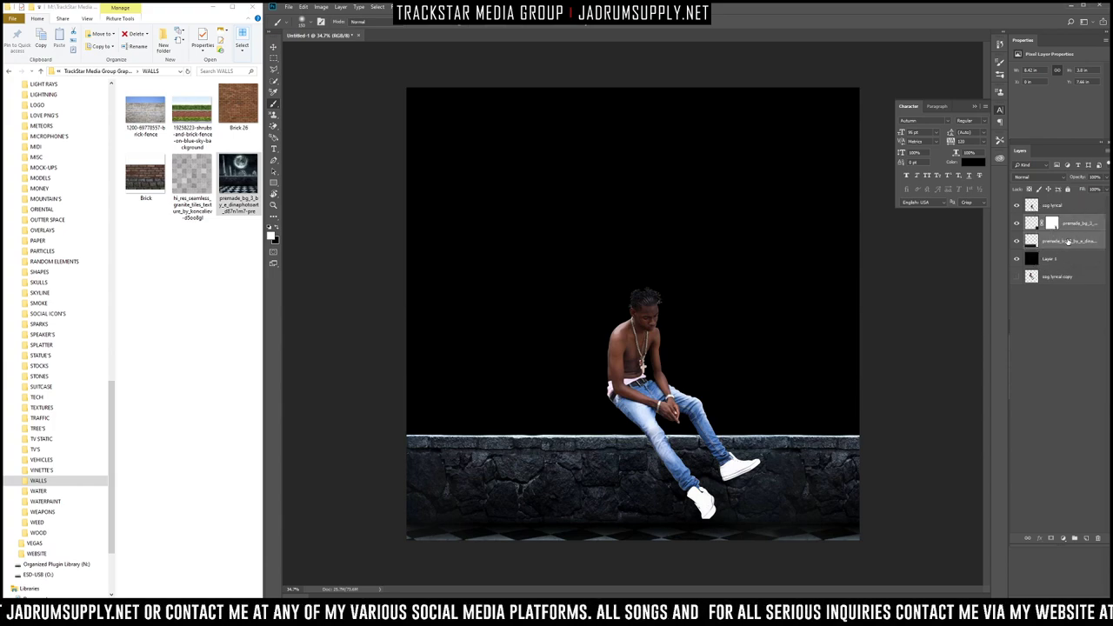
pyautogui.click(1069, 236)
pyautogui.keyDown('ctrl'); pyautogui.click(1070, 224); pyautogui.keyUp('ctrl')
pyautogui.hotkey('ctrl', 't')
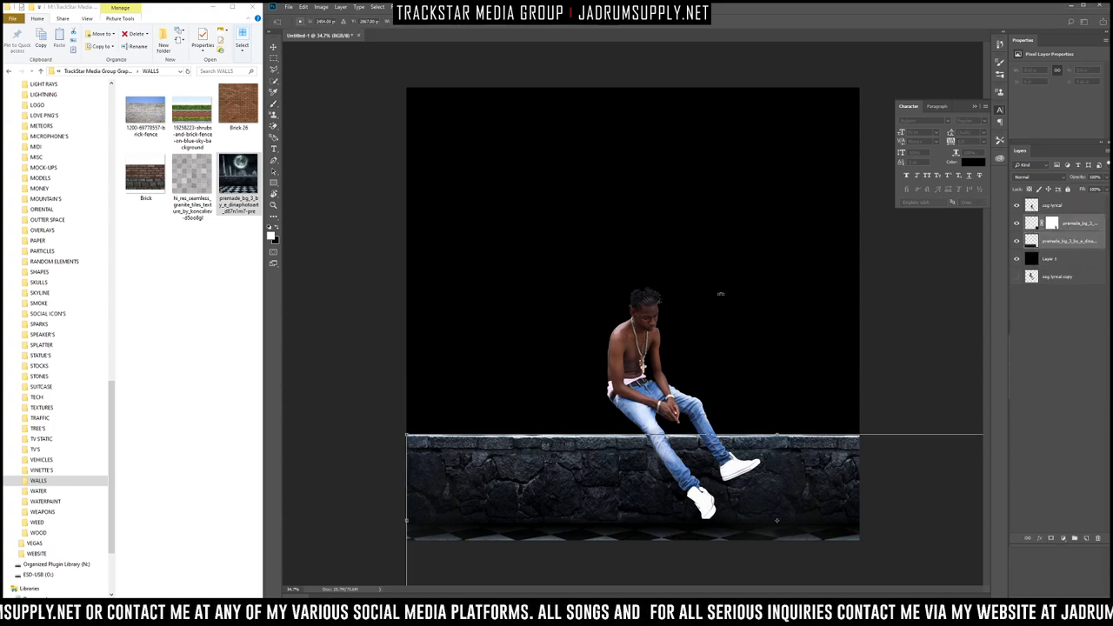
pyautogui.hotkey('ctrl', '-')
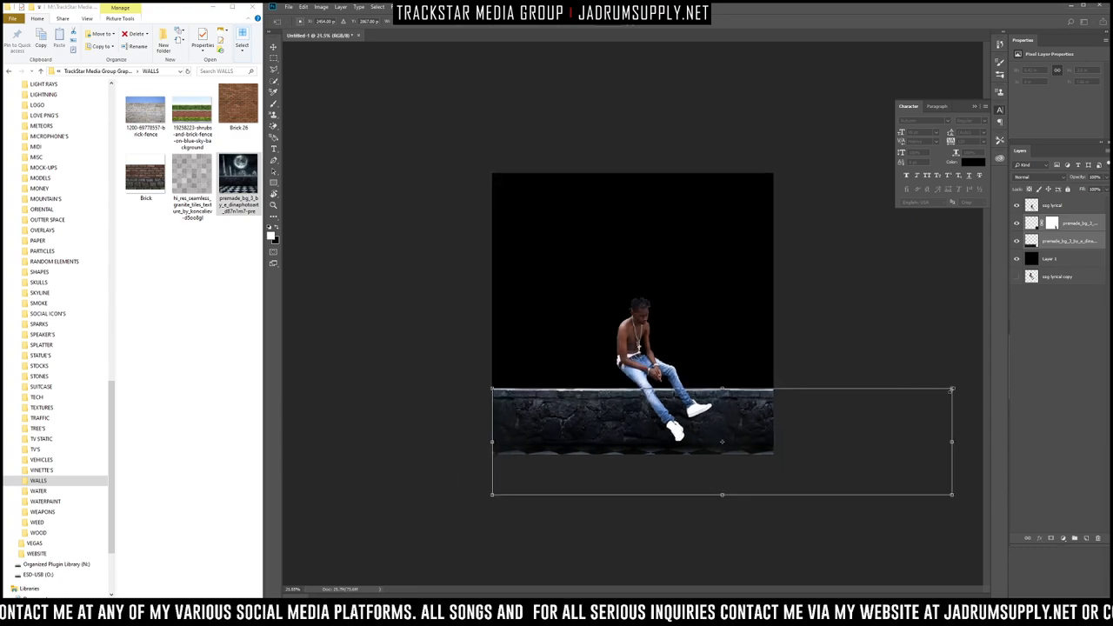
pyautogui.moveTo(952, 389); pyautogui.dragTo(984, 377)
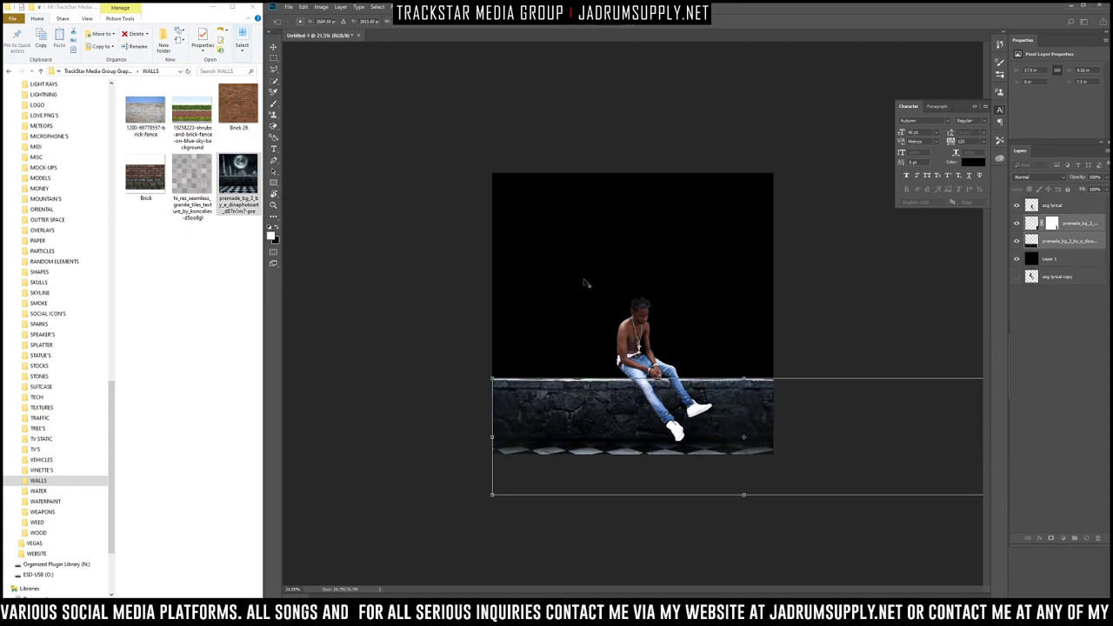
pyautogui.hotkey('alt', 'space')
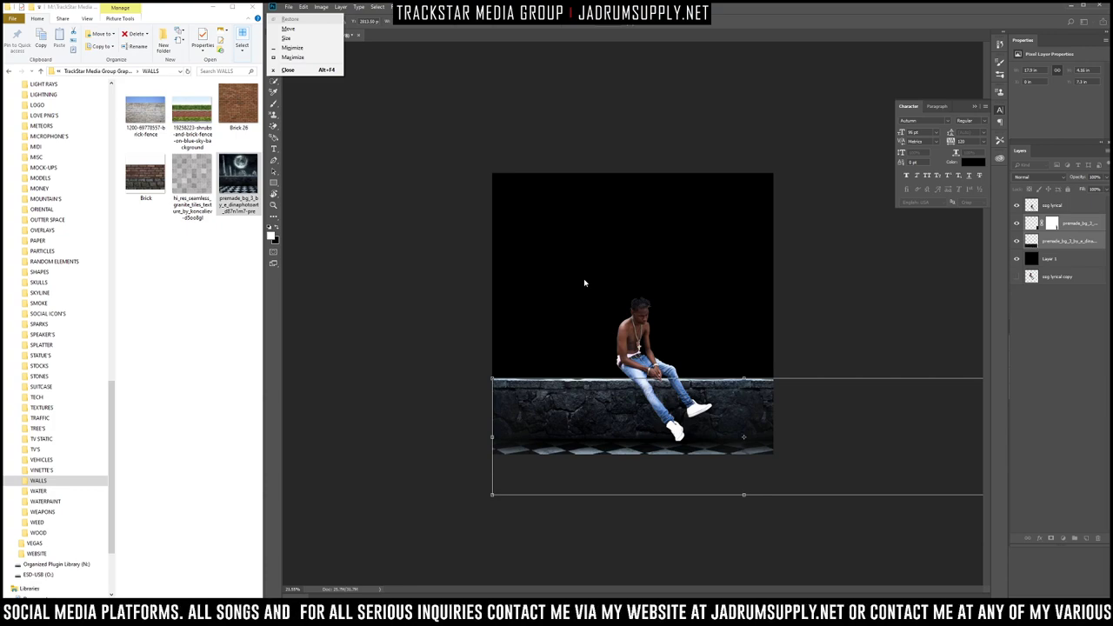
pyautogui.press('Escape')
pyautogui.press('Return')
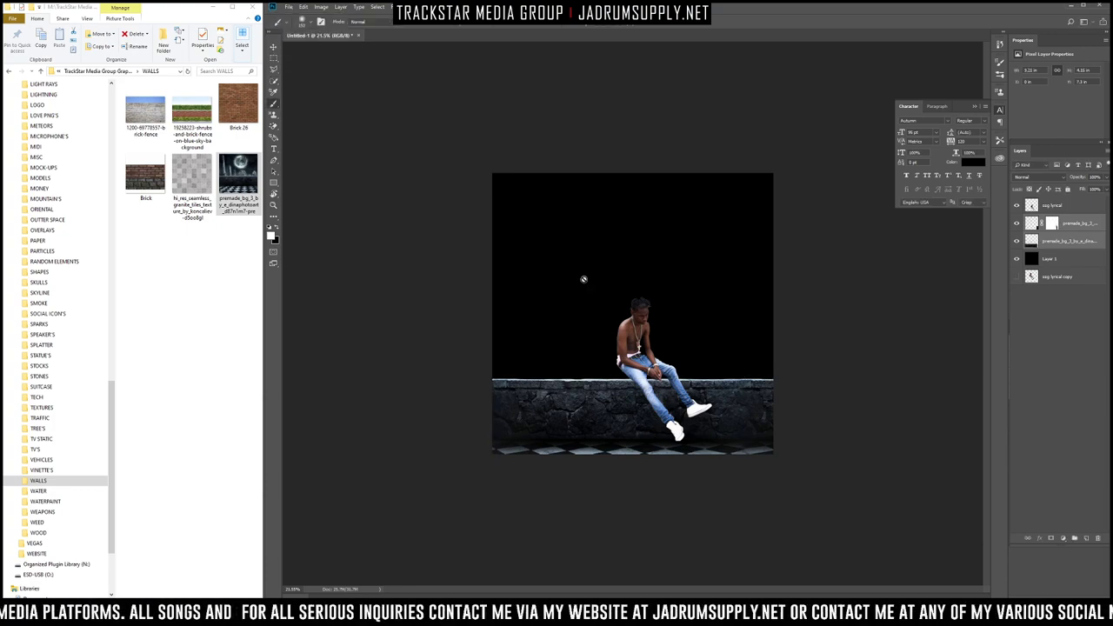
# Step: Enlarge the seated man on the ssg lyrical layer to about 3.72 in wide and lower him onto the wall
pyautogui.hotkey('ctrl', '0')
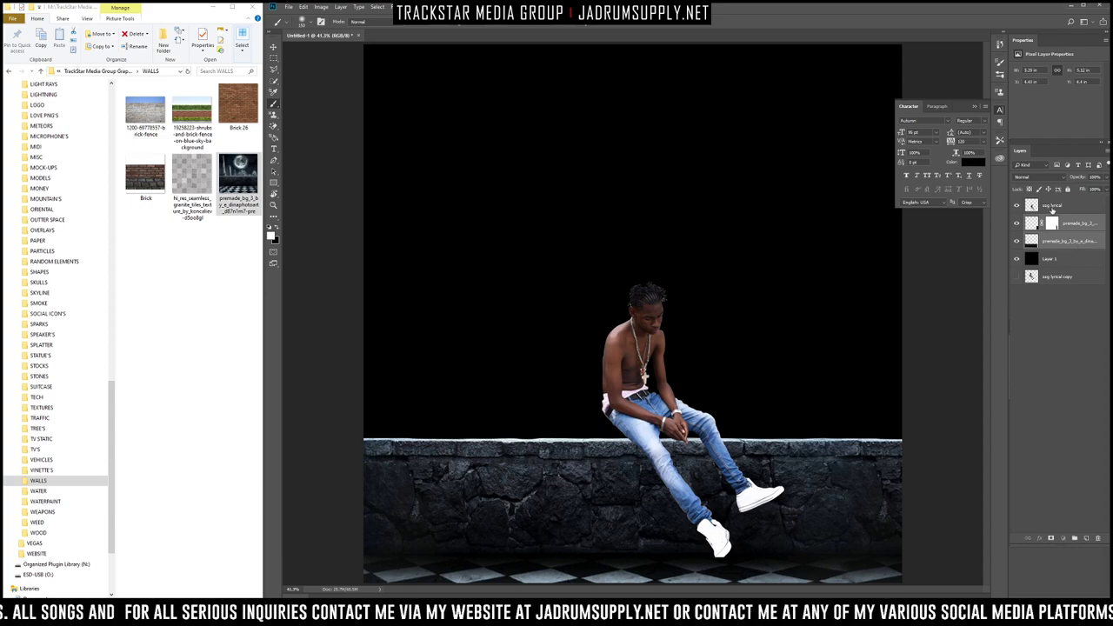
pyautogui.click(1053, 207)
pyautogui.hotkey('ctrl', 't')
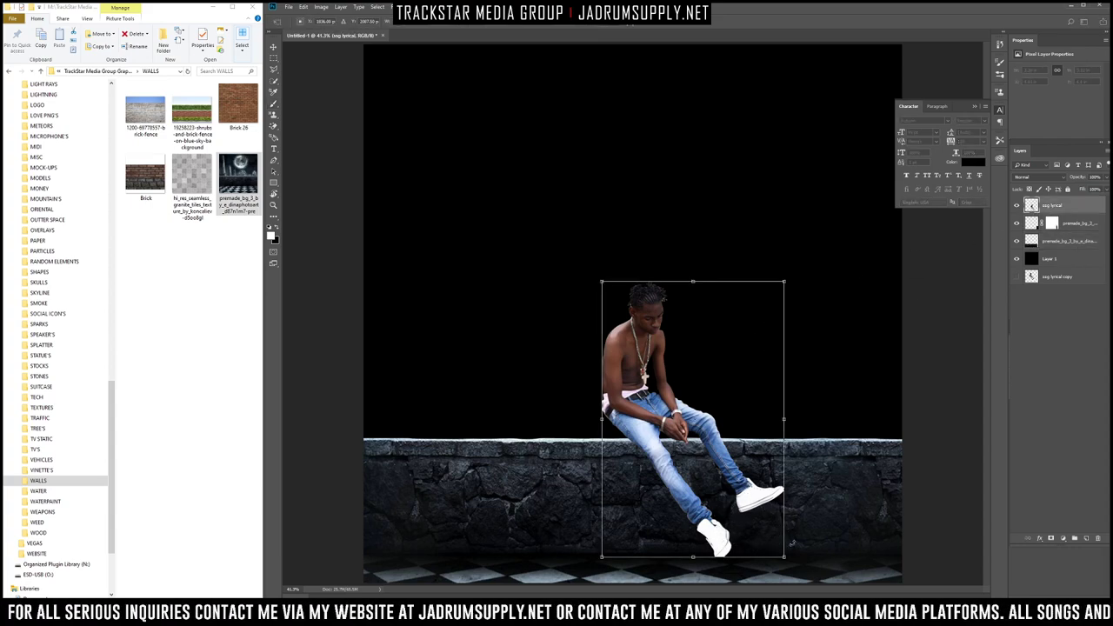
pyautogui.moveTo(786, 556); pyautogui.dragTo(805, 567)
pyautogui.moveTo(747, 530); pyautogui.dragTo(749, 550)
pyautogui.scroll(-3, 681, 444)
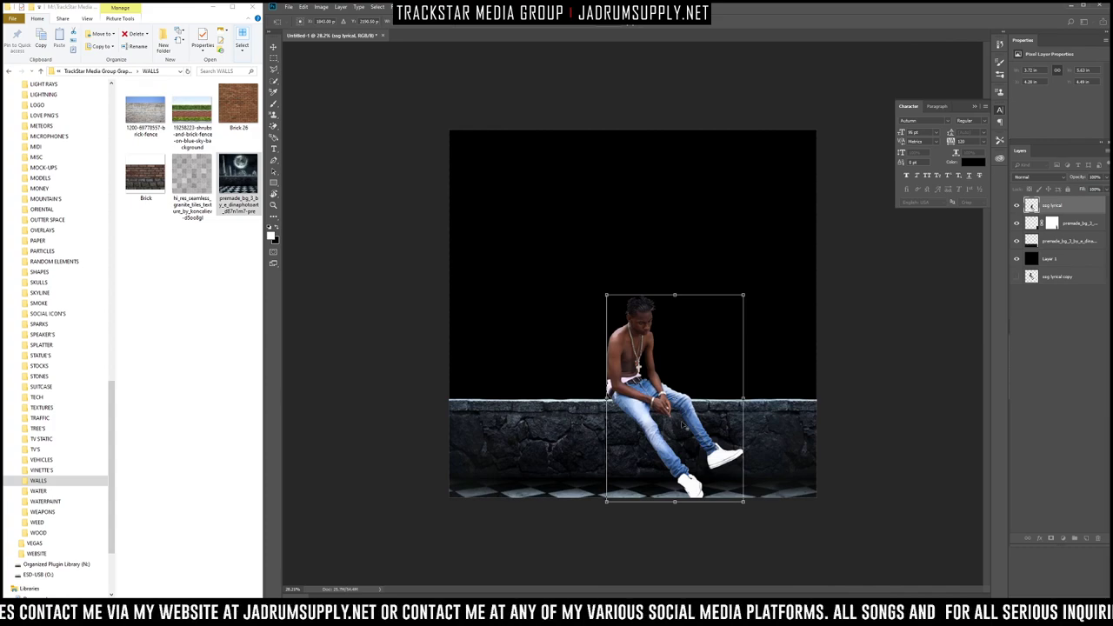
pyautogui.hotkey('alt', 'space')
pyautogui.press('Escape')
pyautogui.press('Return')
# Step: Shift the seated man right along the wall to about 5.3 in from the canvas's left edge
pyautogui.press('b')
pyautogui.moveTo(640, 367); pyautogui.dragTo(684, 372)
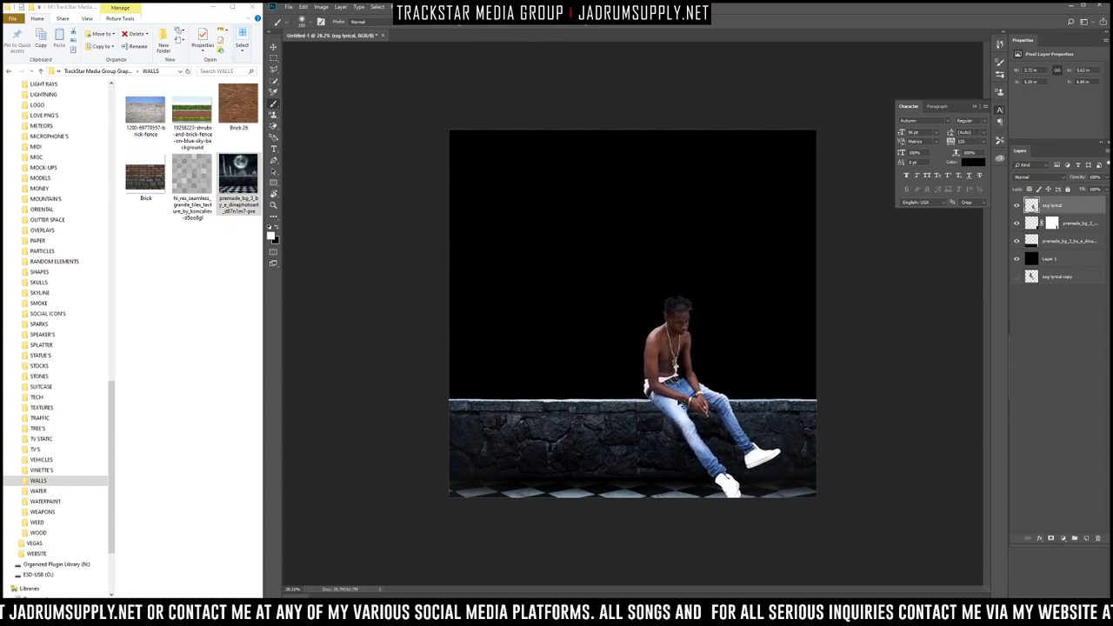
pyautogui.moveTo(675, 418); pyautogui.dragTo(676, 418)
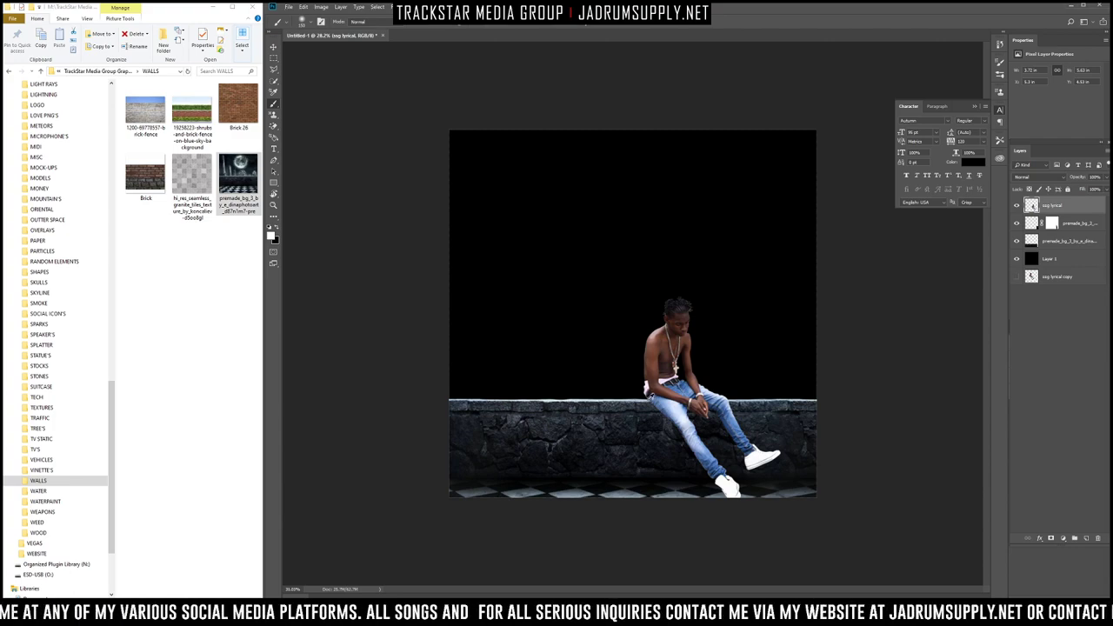
pyautogui.hotkey('ctrl', '+')
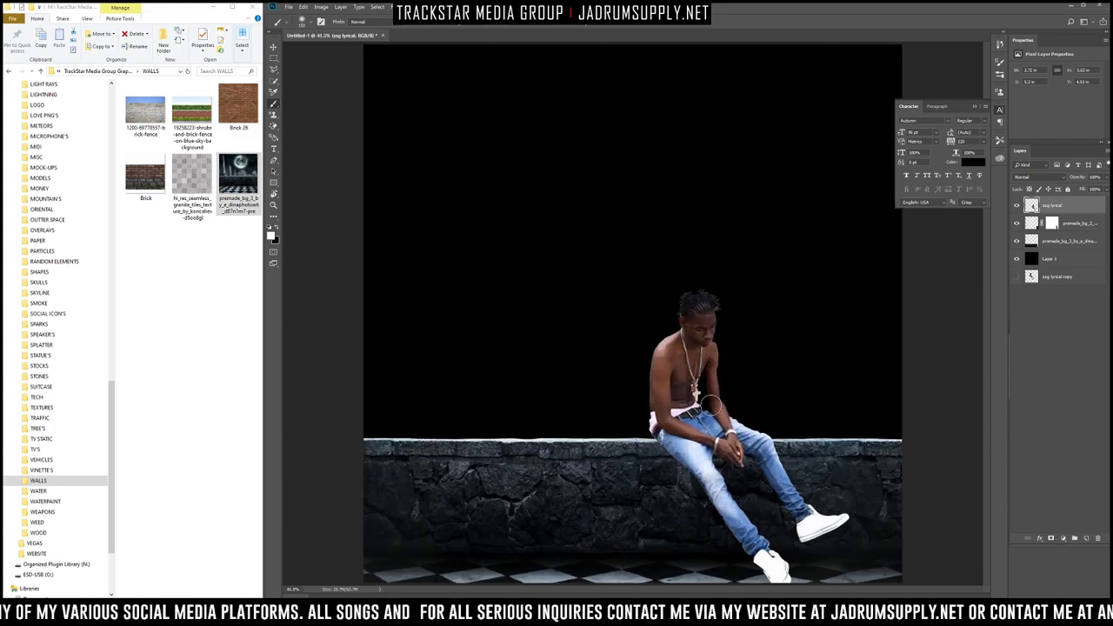
pyautogui.hotkey('ctrl', '-')
pyautogui.hotkey('ctrl', '-')
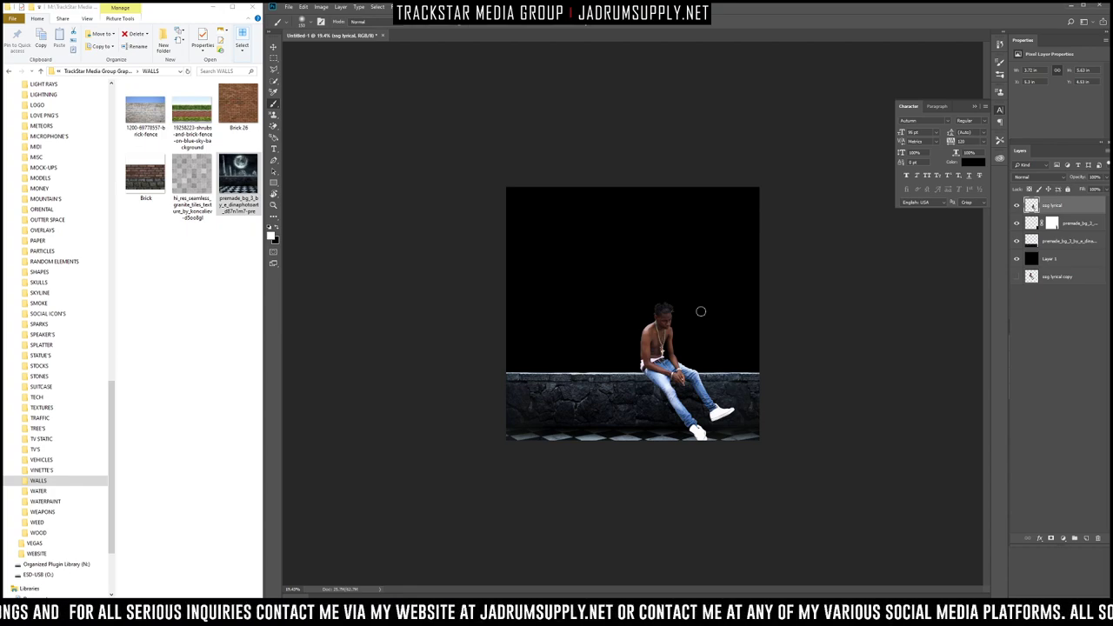
# Step: Place the starry night-sky image 62UO59Q0K1 from the BACKGROUNDS folder directly above the black Layer 1
pyautogui.scroll(15, 58, 216)
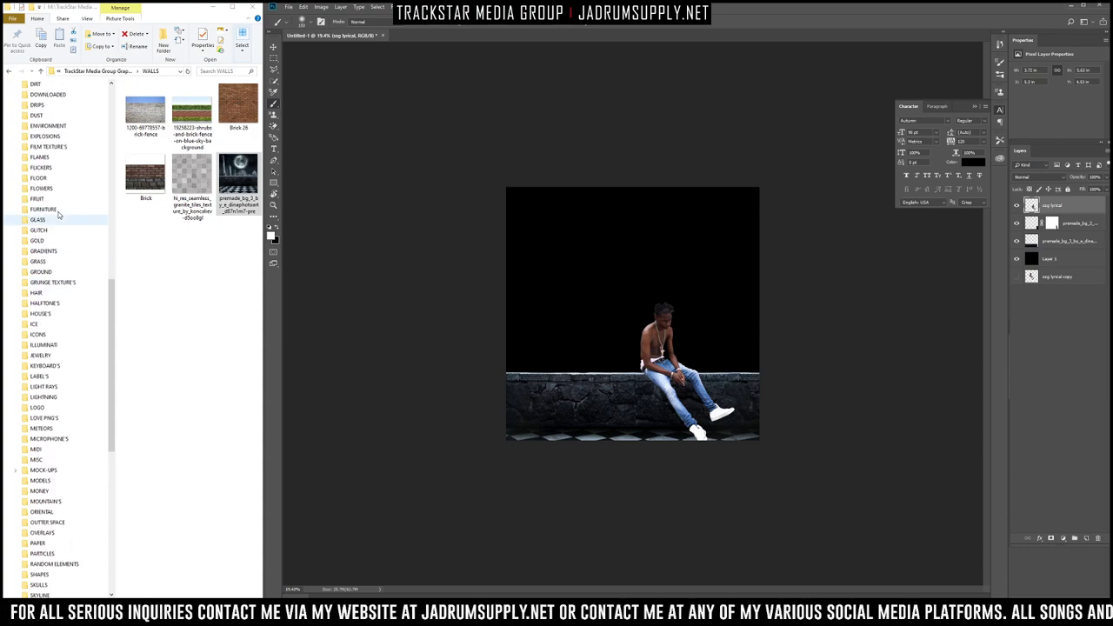
pyautogui.scroll(6, 59, 216)
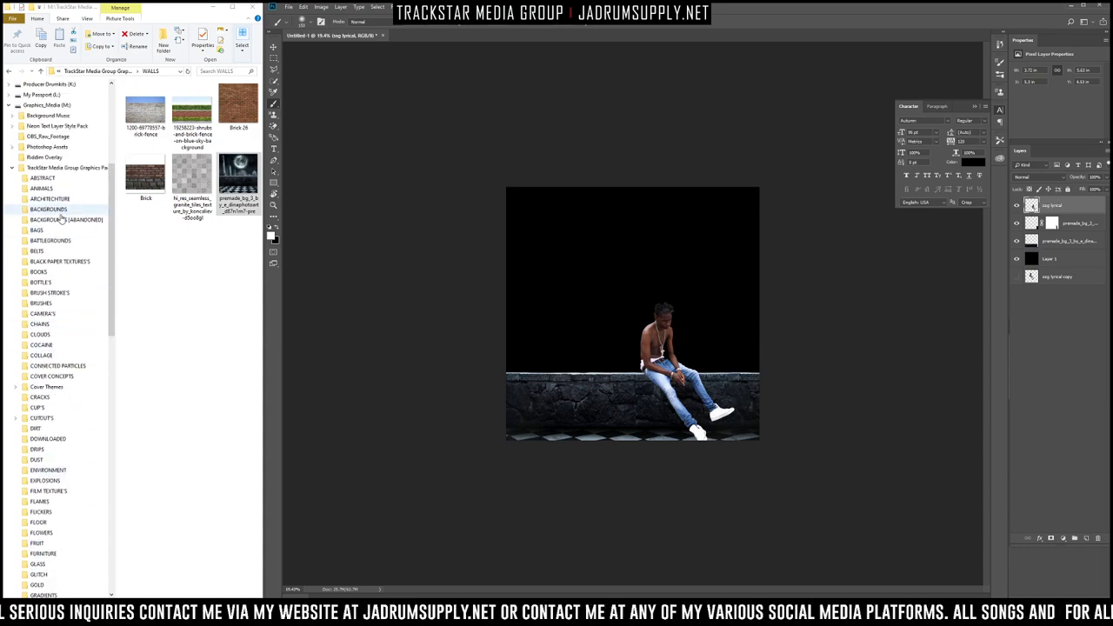
pyautogui.click(59, 212)
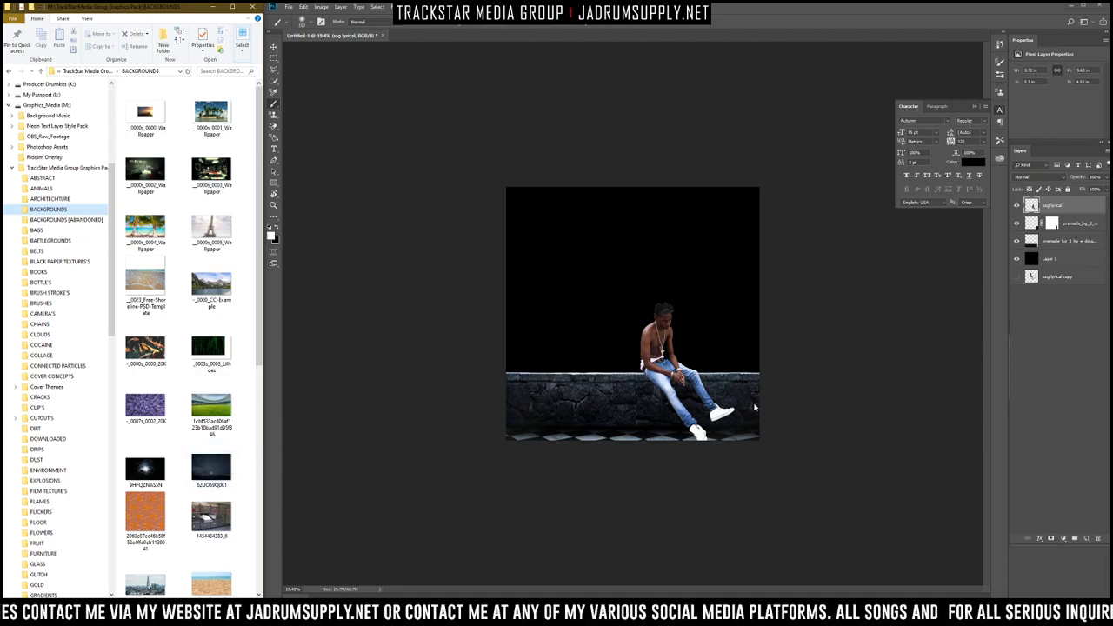
pyautogui.click(1051, 263)
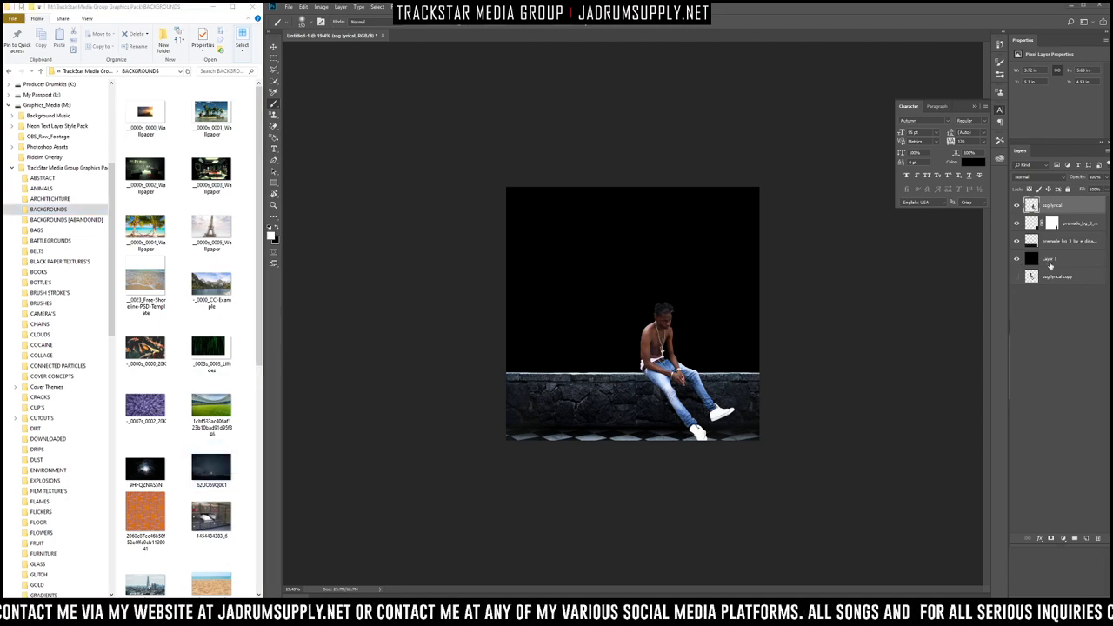
pyautogui.click(211, 468)
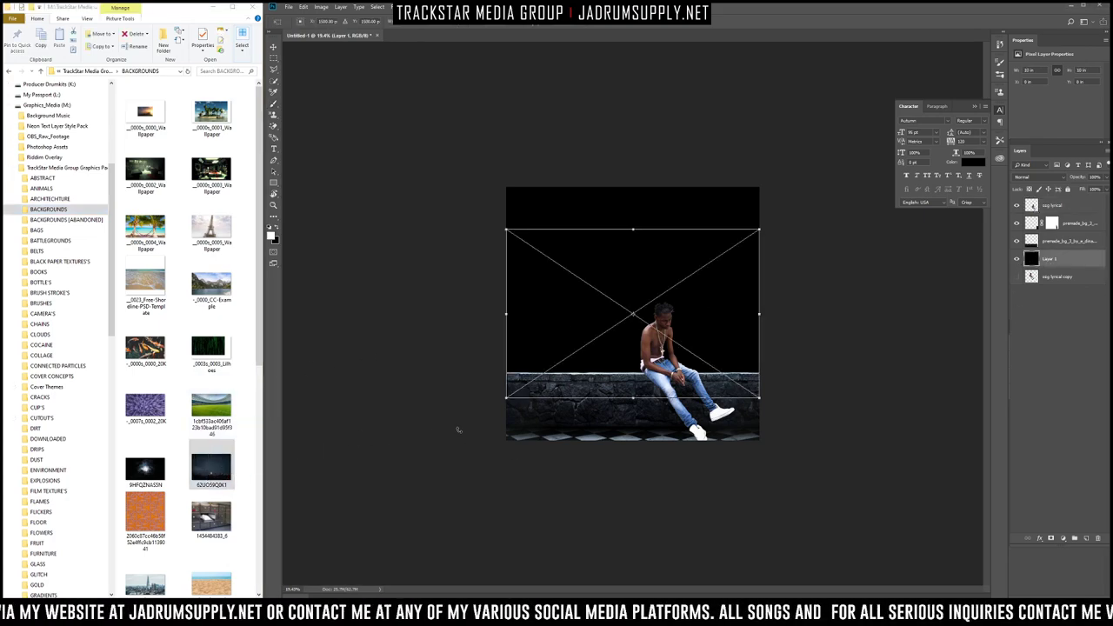
pyautogui.moveTo(460, 430); pyautogui.dragTo(514, 425)
# Step: Enlarge the night-sky image to about 11.4 in wide and position it to fill the area above the wall
pyautogui.moveTo(696, 304); pyautogui.dragTo(711, 276)
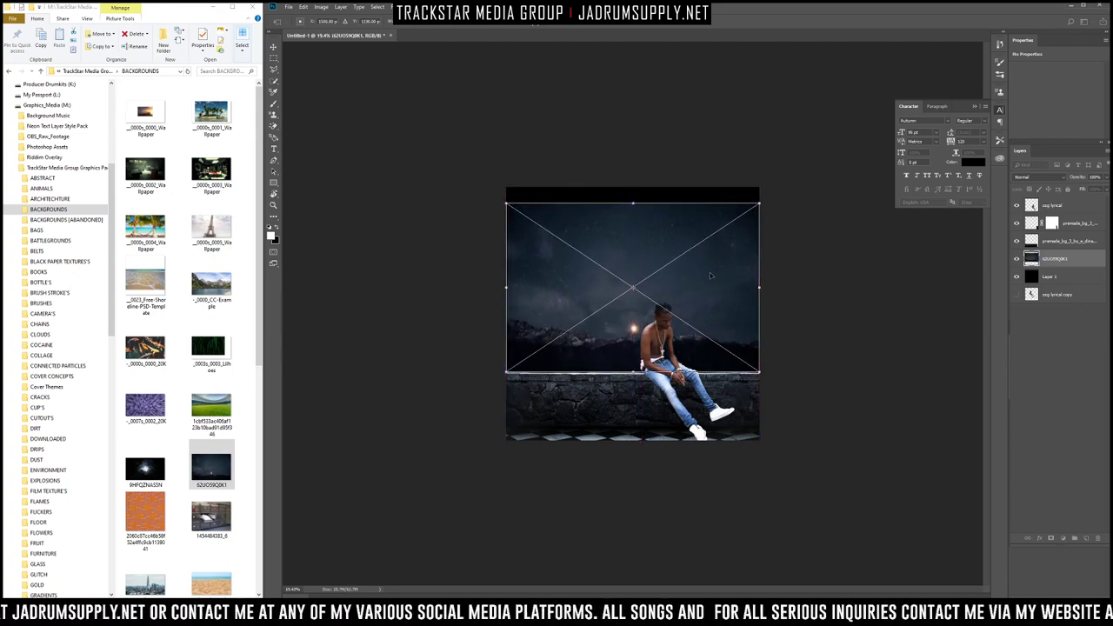
pyautogui.moveTo(759, 203); pyautogui.dragTo(791, 180)
pyautogui.moveTo(737, 248); pyautogui.dragTo(720, 241)
pyautogui.press('Return')
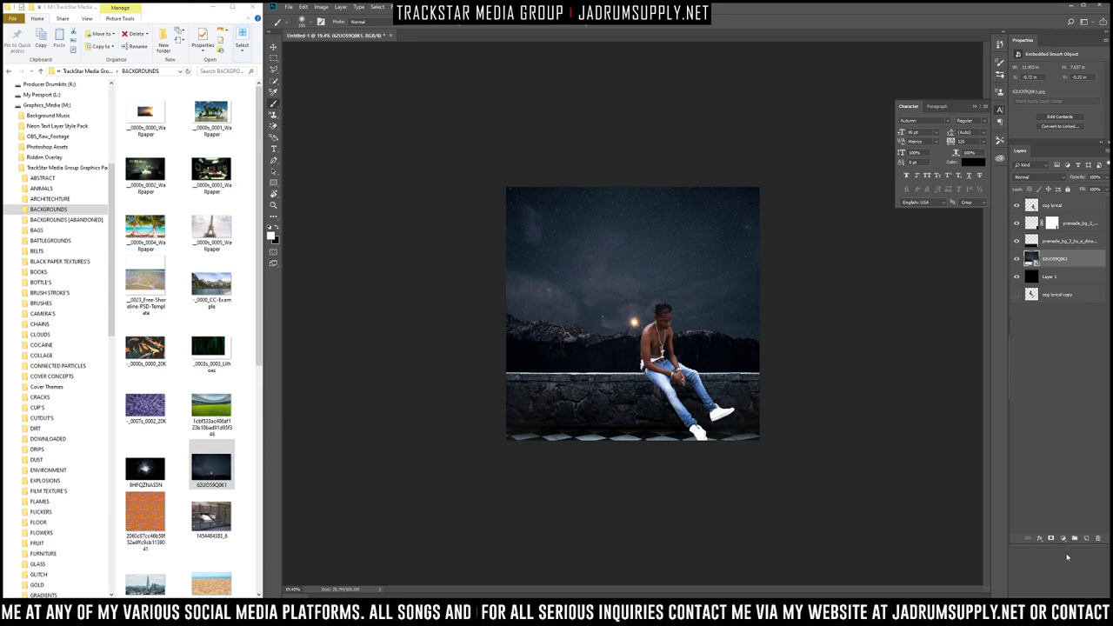
# Step: Add a layer mask to the night sky and paint its mountains and lower part black with a much larger soft brush
pyautogui.click(1052, 538)
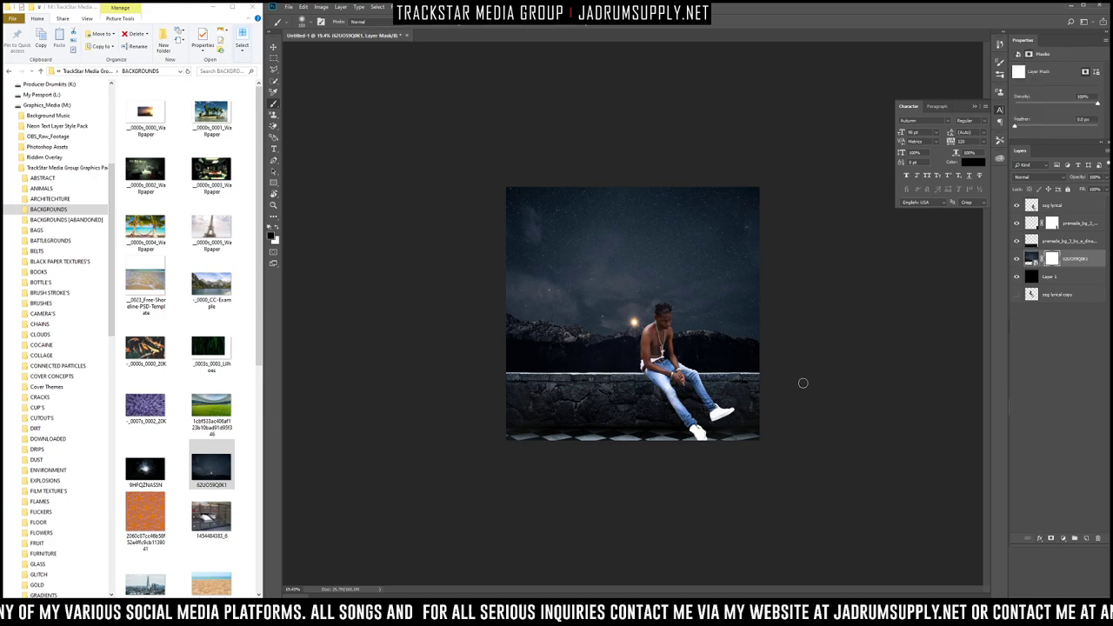
pyautogui.press(']')
pyautogui.press(']')
pyautogui.press(']')
pyautogui.press(']')
pyautogui.press(']')
pyautogui.press(']')
pyautogui.press(']')
pyautogui.press(']')
pyautogui.press(']')
pyautogui.press(']')
pyautogui.press(']')
pyautogui.moveTo(815, 398)
pyautogui.mouseDown()
pyautogui.moveTo(570, 414)
pyautogui.moveTo(718, 404)
pyautogui.moveTo(514, 388)
pyautogui.moveTo(771, 370)
pyautogui.moveTo(524, 362)
pyautogui.moveTo(780, 349)
pyautogui.moveTo(763, 338)
pyautogui.moveTo(514, 329)
pyautogui.moveTo(727, 330)
pyautogui.moveTo(700, 326)
pyautogui.moveTo(452, 318)
pyautogui.moveTo(926, 304)
pyautogui.moveTo(515, 325)
pyautogui.moveTo(524, 301)
pyautogui.moveTo(944, 289)
pyautogui.mouseUp()
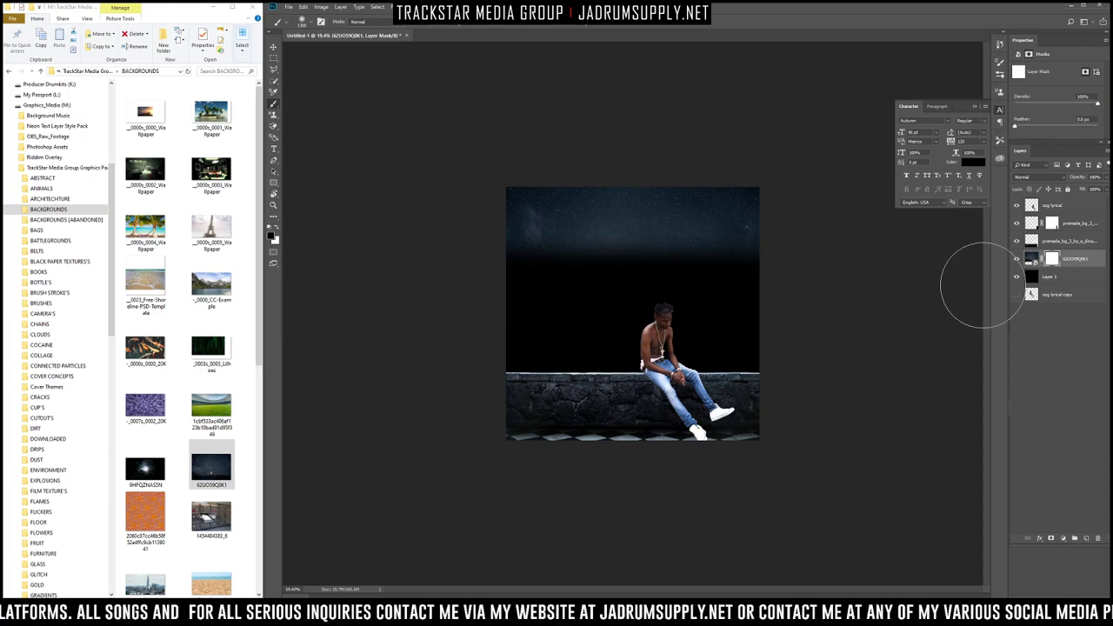
pyautogui.click(142, 475)
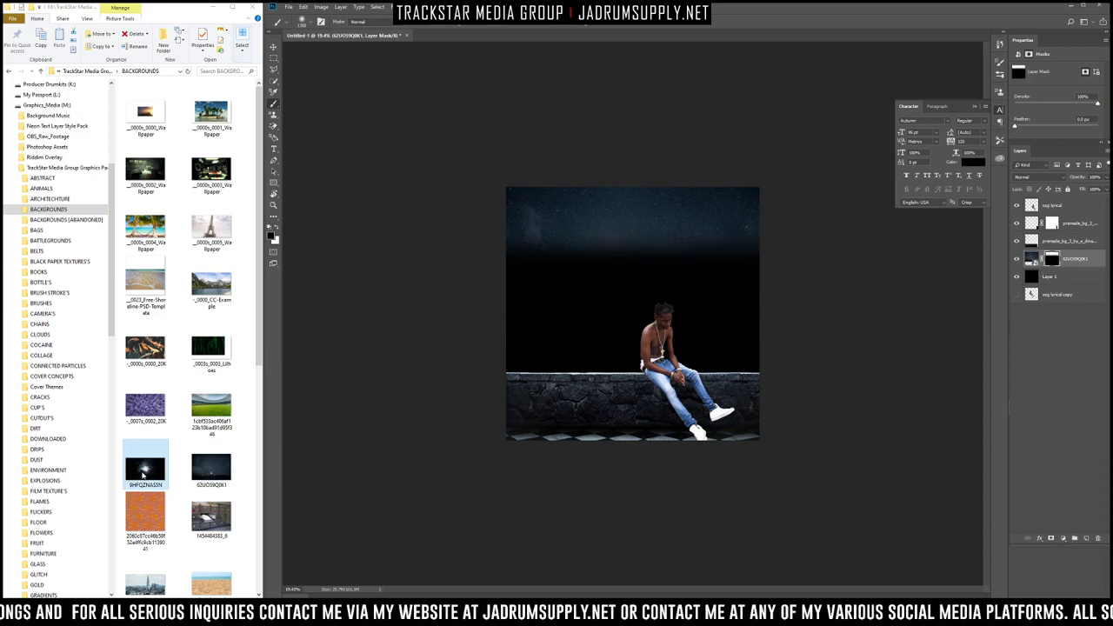
pyautogui.scroll(-5, 143, 475)
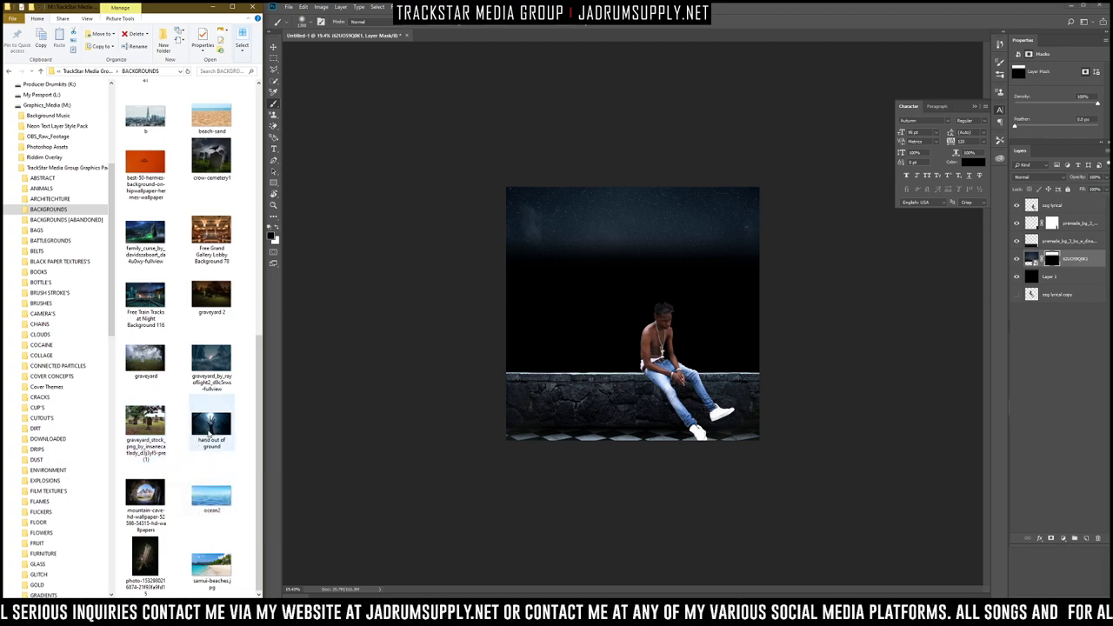
pyautogui.click(144, 366)
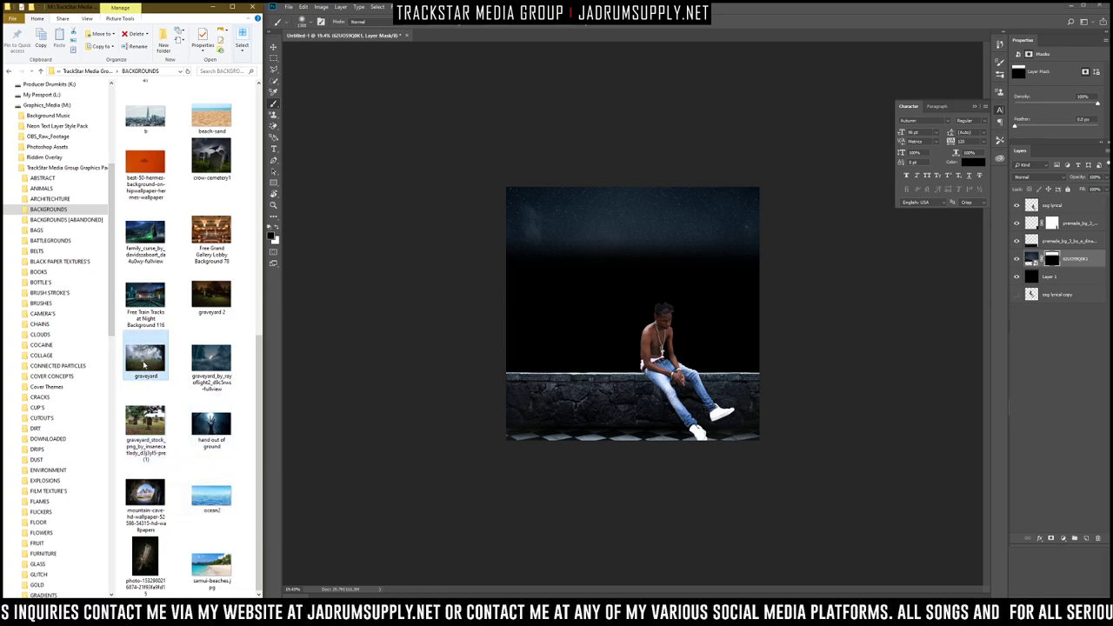
pyautogui.moveTo(144, 366); pyautogui.dragTo(644, 340)
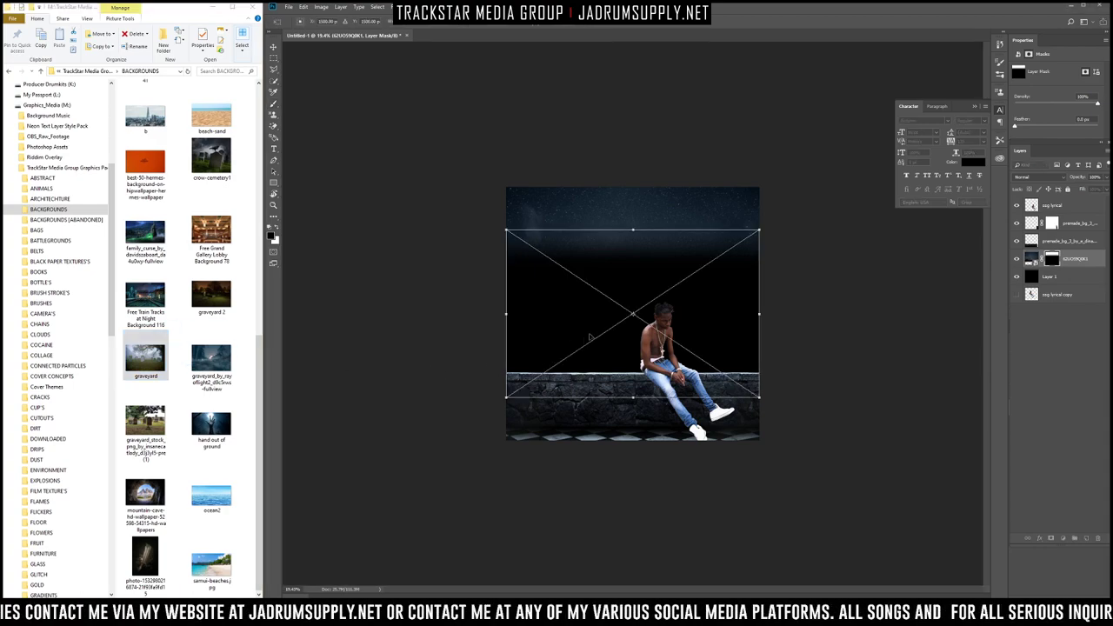
pyautogui.moveTo(736, 346); pyautogui.dragTo(720, 362)
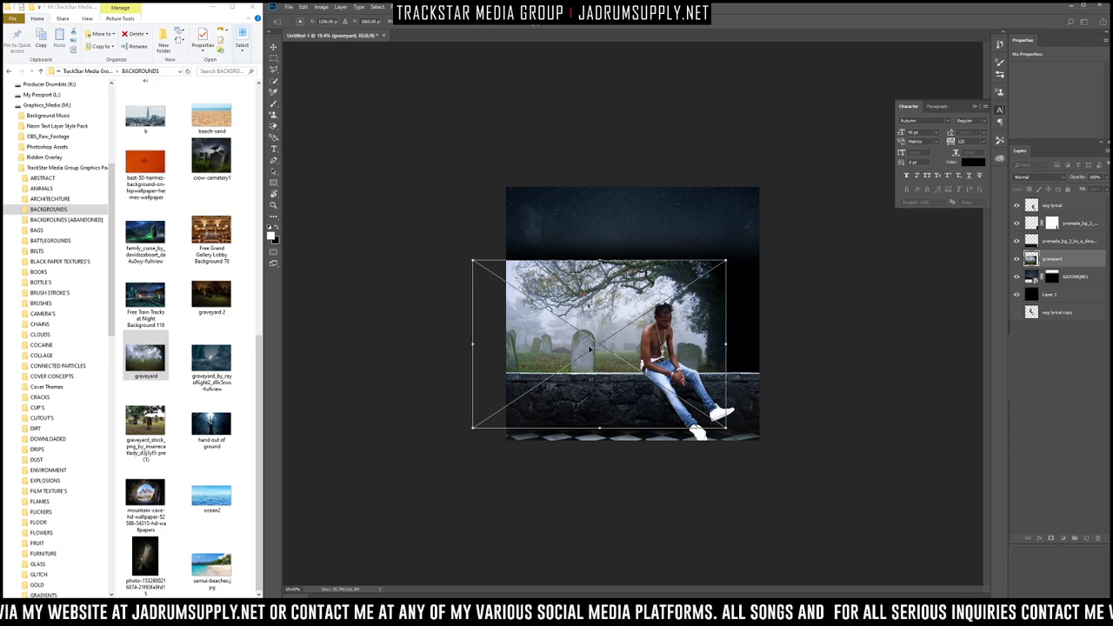
pyautogui.press('Escape')
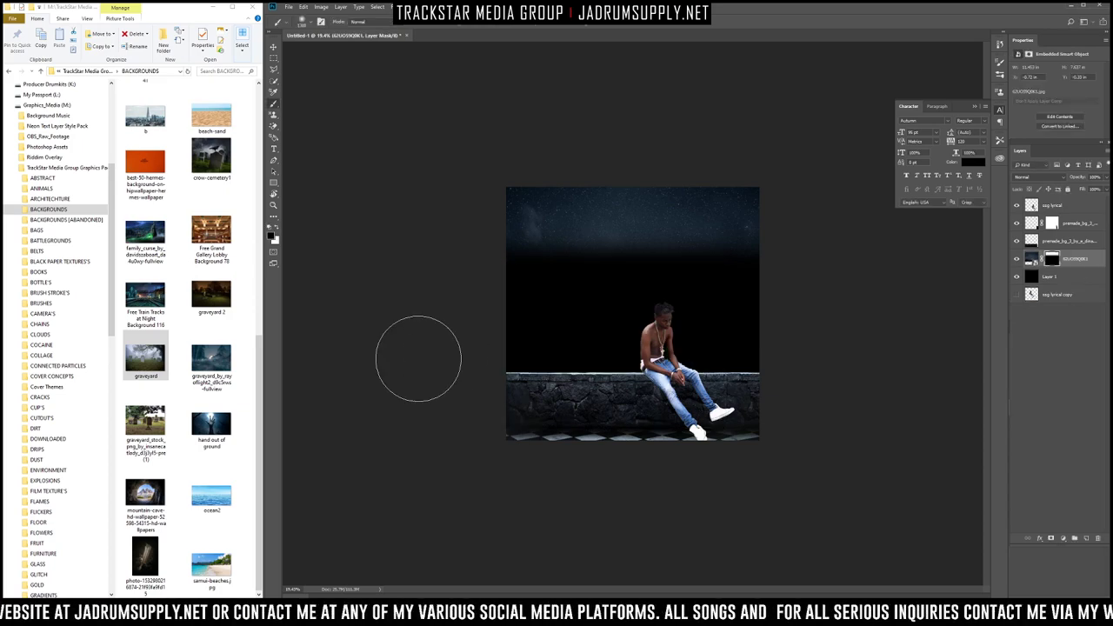
# Step: Place the crow-cemetery1 image from the BACKGROUNDS folder above the masked night-sky layer
pyautogui.scroll(4, 214, 372)
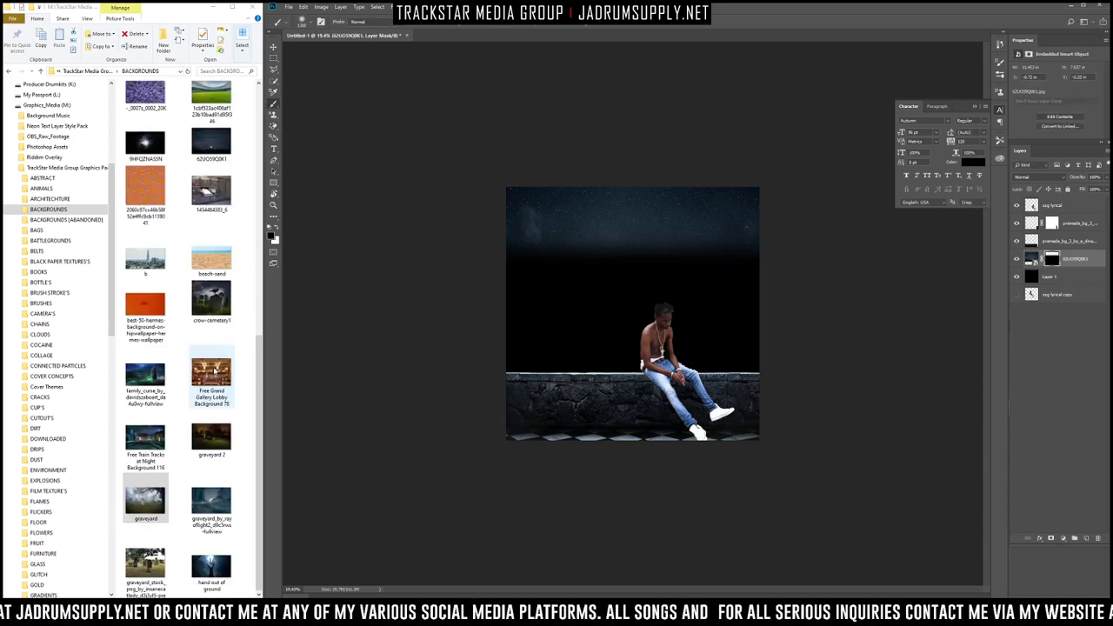
pyautogui.scroll(-3, 219, 349)
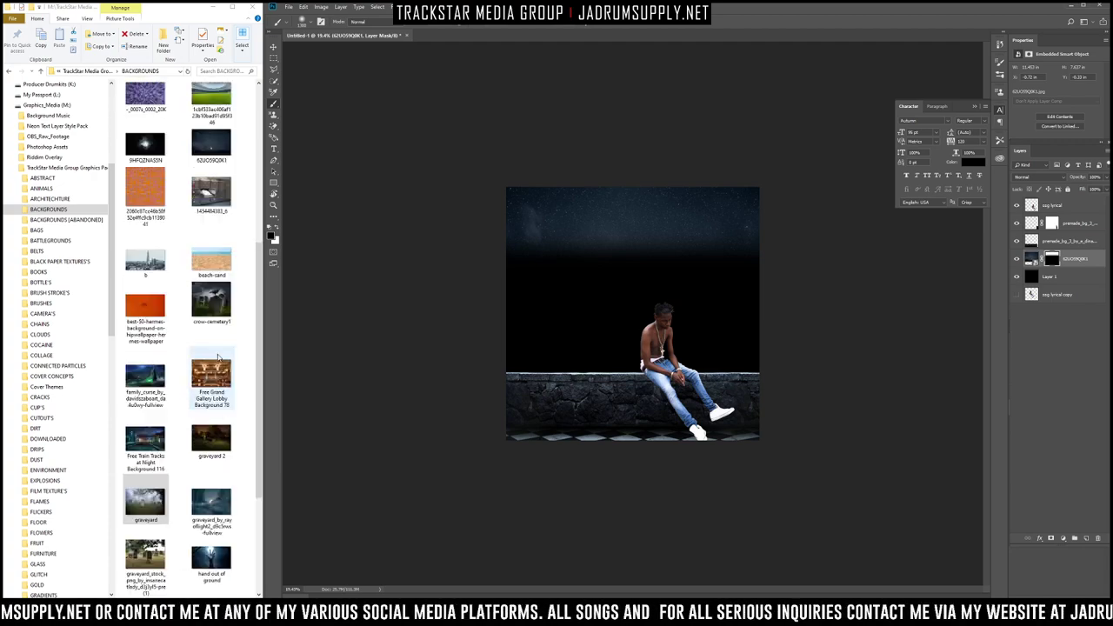
pyautogui.moveTo(212, 300); pyautogui.dragTo(396, 292)
pyautogui.moveTo(546, 284); pyautogui.dragTo(546, 283)
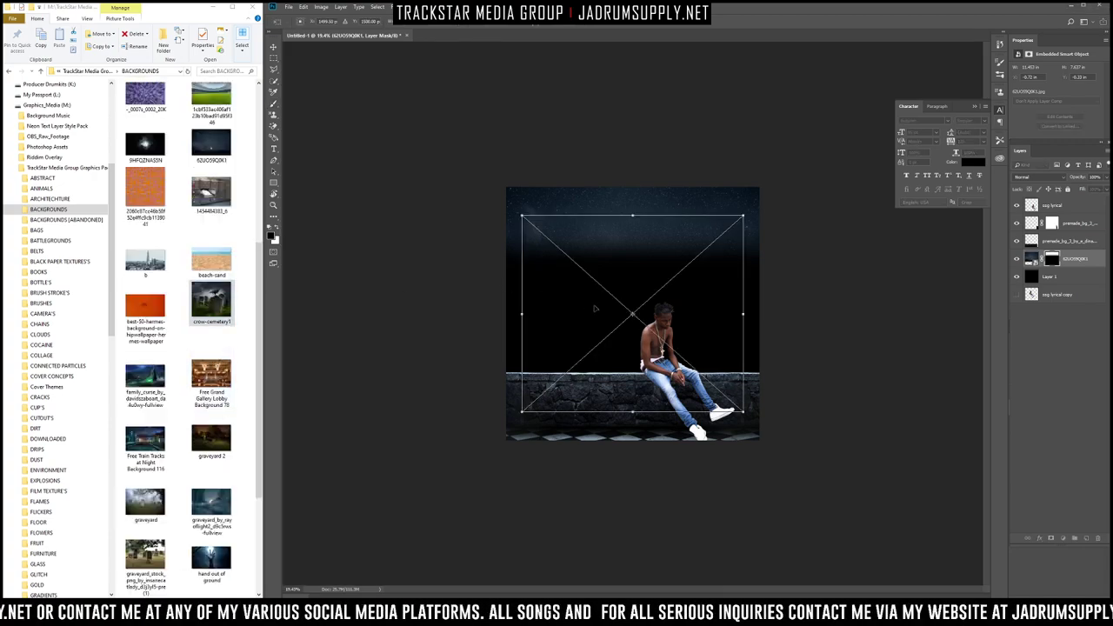
# Step: Tilt the crow-cemetery1 image slightly counterclockwise, shrink it to about 4.1 in wide and set it behind the wall at the canvas's left edge
pyautogui.moveTo(805, 344); pyautogui.dragTo(807, 328)
pyautogui.moveTo(695, 331)
pyautogui.mouseDown()
pyautogui.moveTo(625, 337)
pyautogui.moveTo(685, 317)
pyautogui.mouseUp()
pyautogui.moveTo(725, 193); pyautogui.dragTo(659, 258)
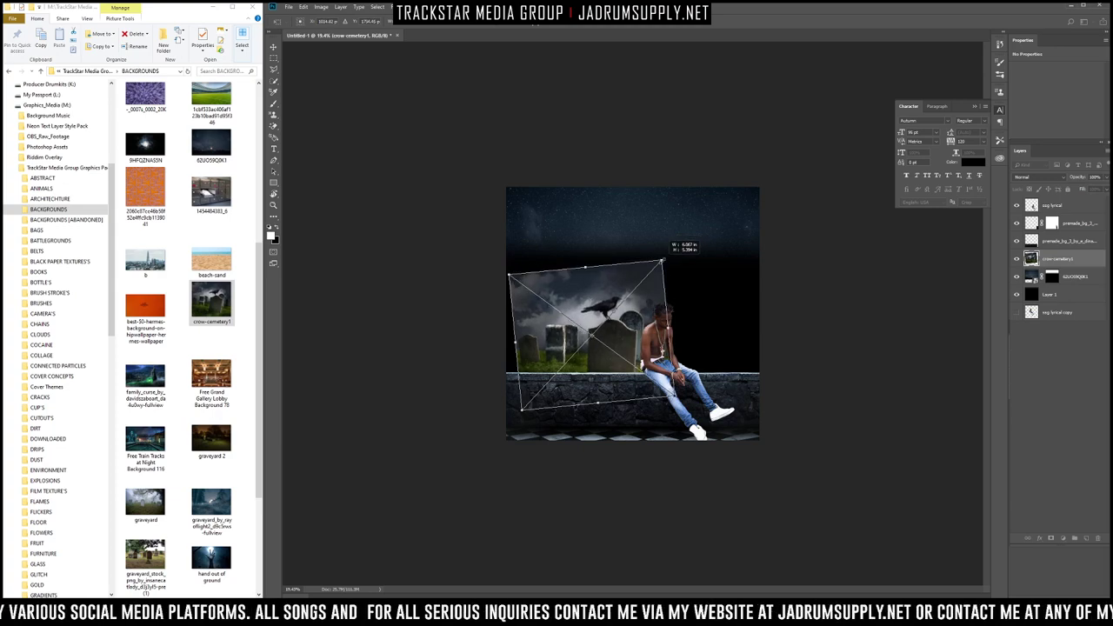
pyautogui.moveTo(629, 312)
pyautogui.mouseDown()
pyautogui.moveTo(614, 331)
pyautogui.moveTo(615, 303)
pyautogui.mouseUp()
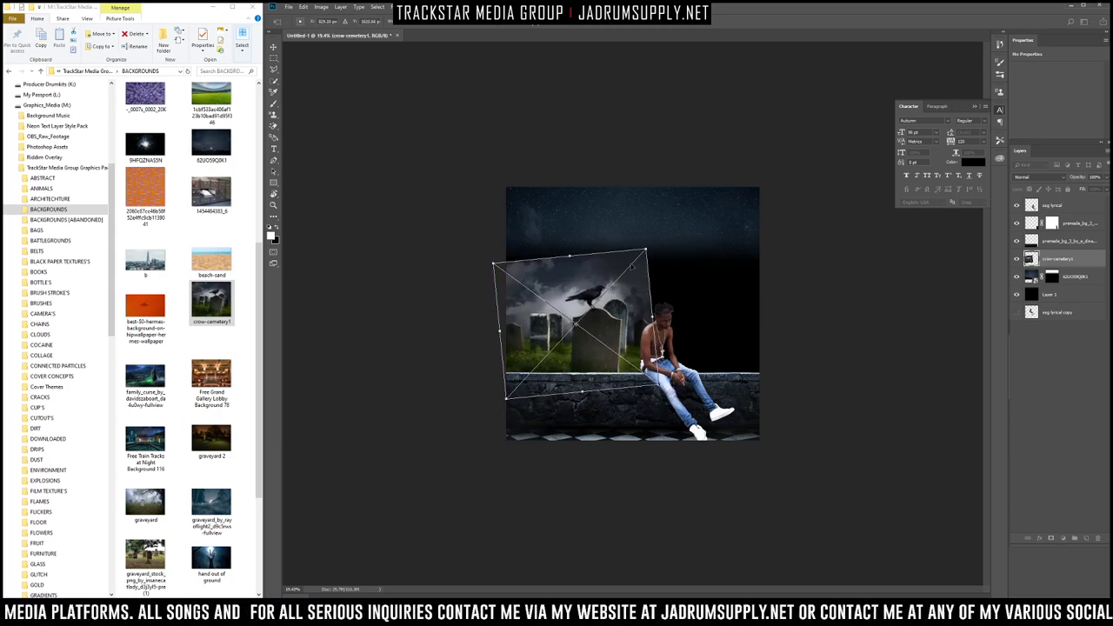
pyautogui.moveTo(645, 249); pyautogui.dragTo(588, 321)
pyautogui.press('Return')
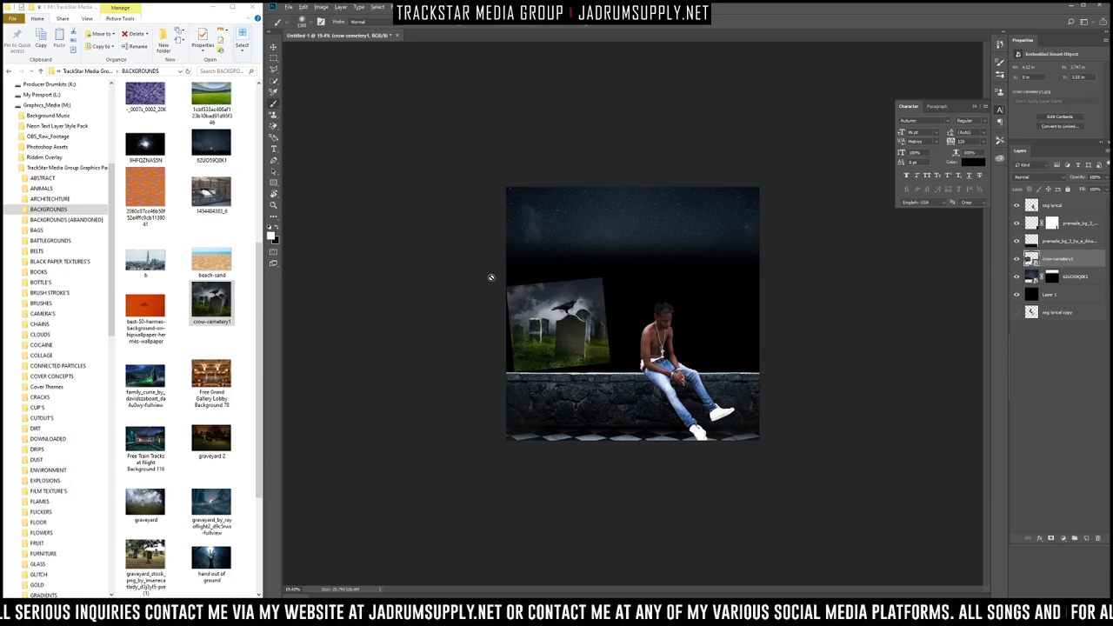
pyautogui.scroll(3, 607, 345)
pyautogui.scroll(-2, 366, 325)
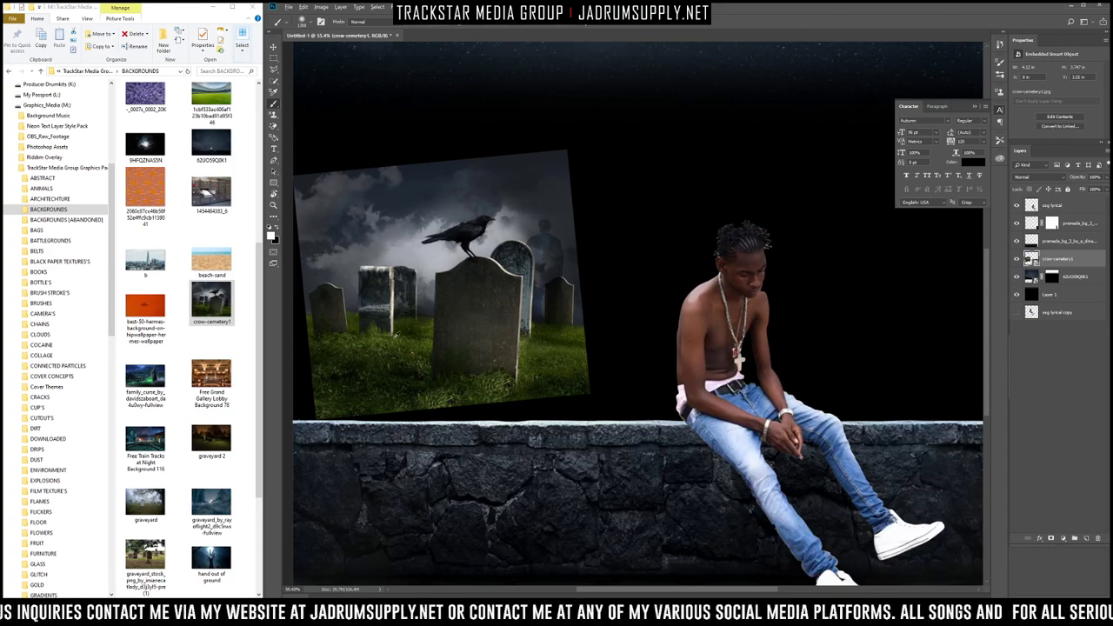
pyautogui.scroll(-1, 389, 335)
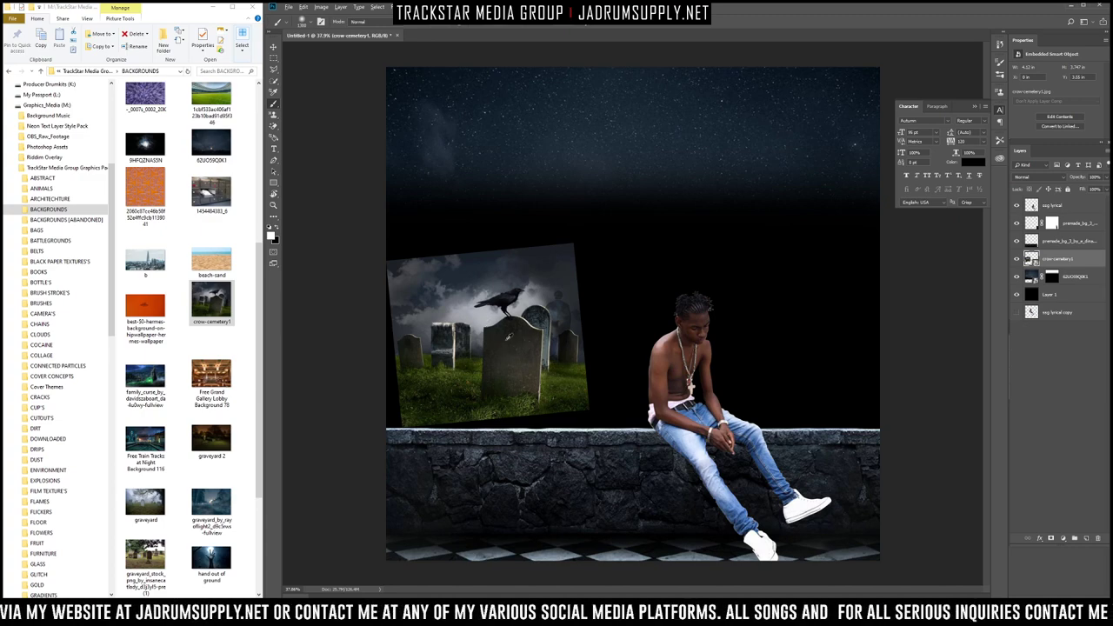
pyautogui.scroll(2, 435, 346)
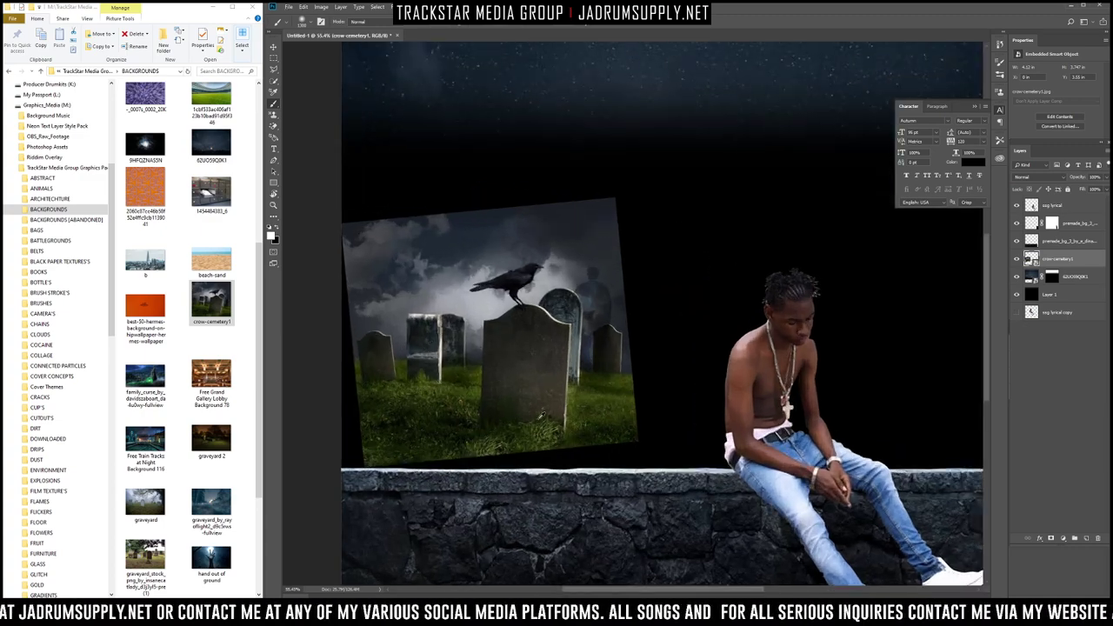
pyautogui.scroll(-4, 572, 374)
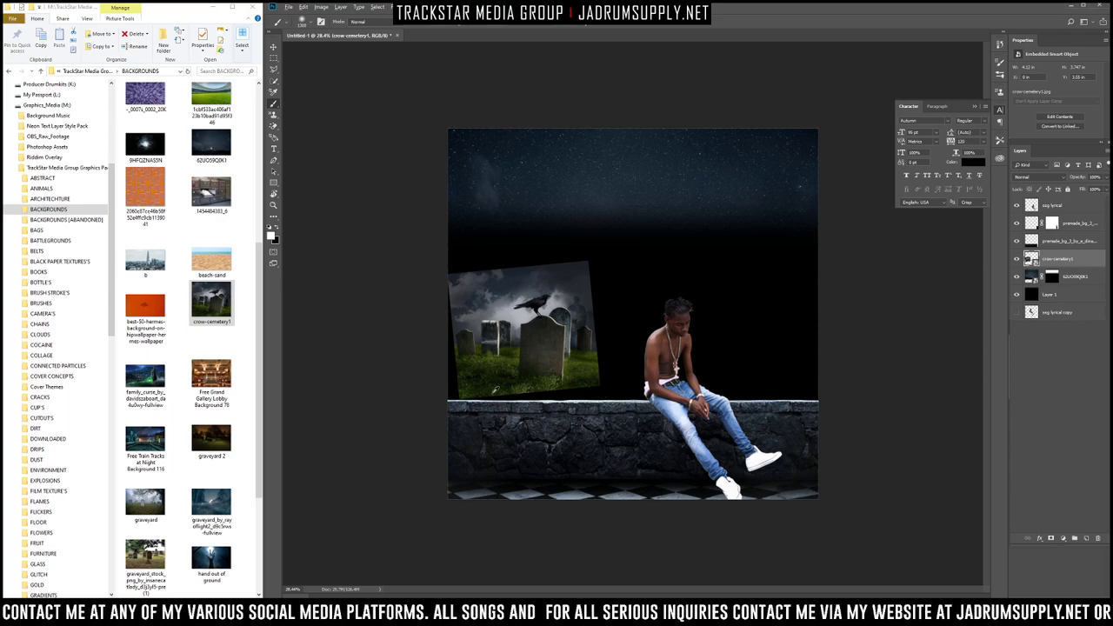
# Step: Start a Pen tool path at the graveyard image's left grass line and trace up the leftmost gravestone's left side to its shoulder
pyautogui.scroll(2, 493, 390)
pyautogui.scroll(4, 322, 356)
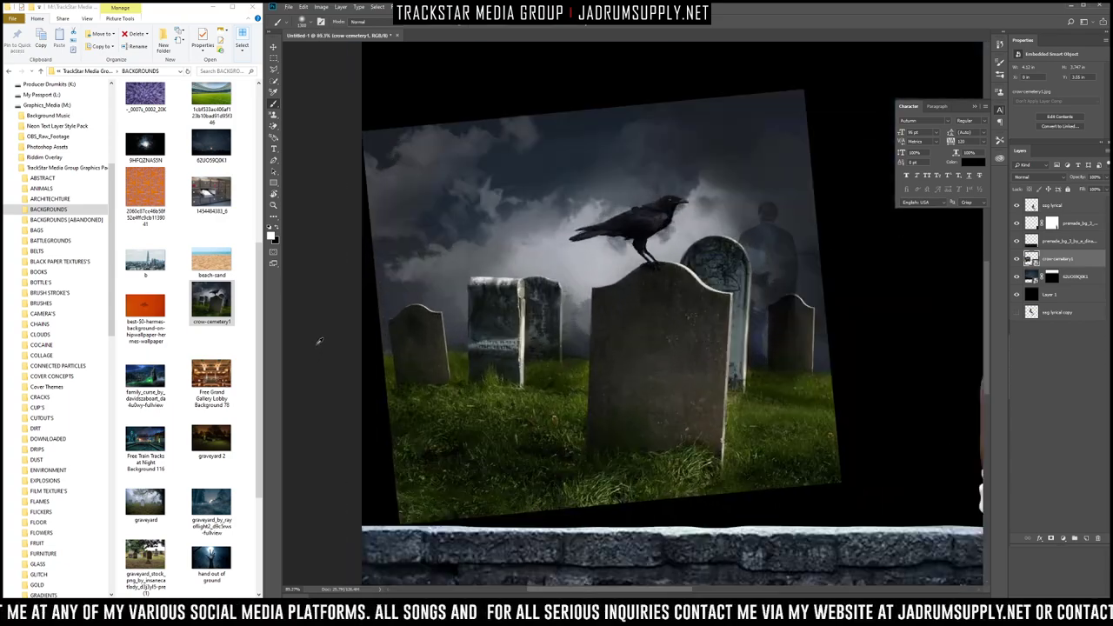
pyautogui.press('p')
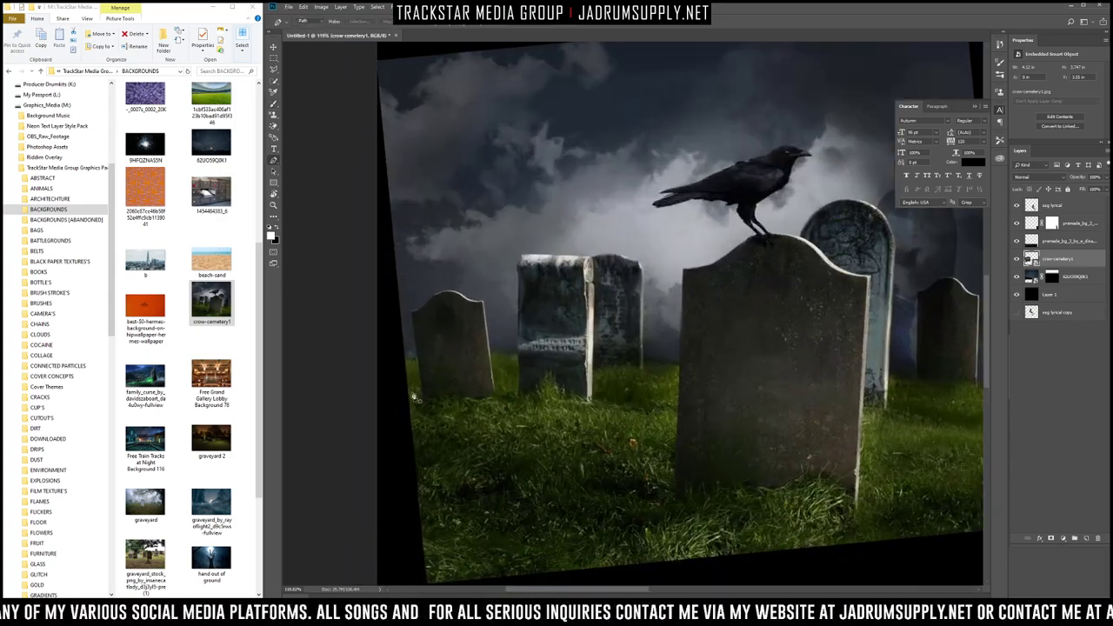
pyautogui.scroll(2, 417, 396)
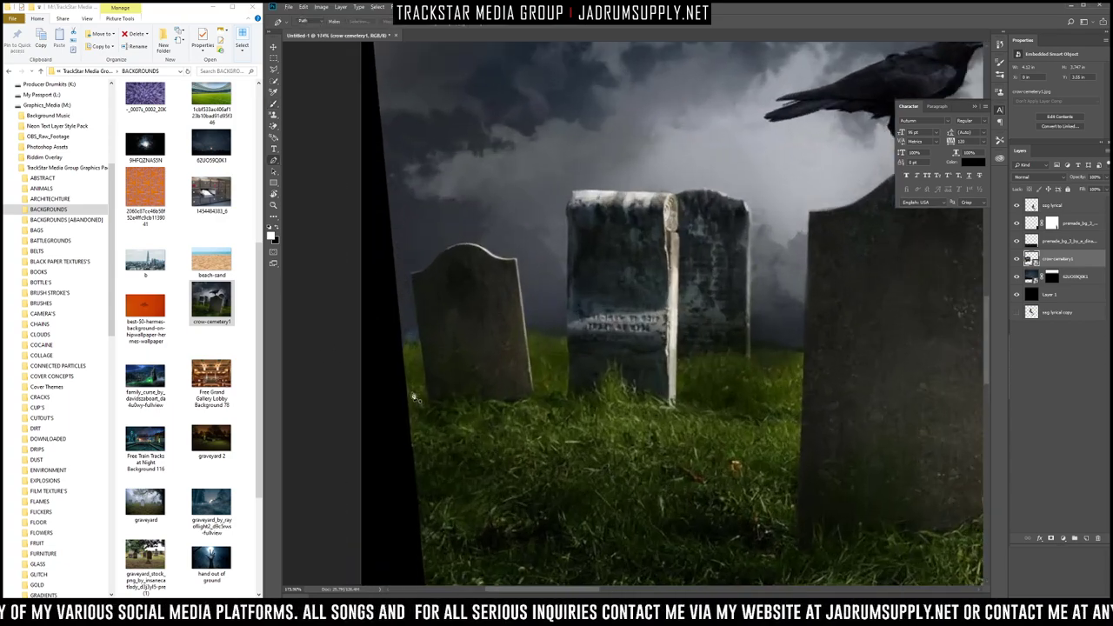
pyautogui.click(402, 339)
pyautogui.moveTo(411, 342); pyautogui.dragTo(418, 344)
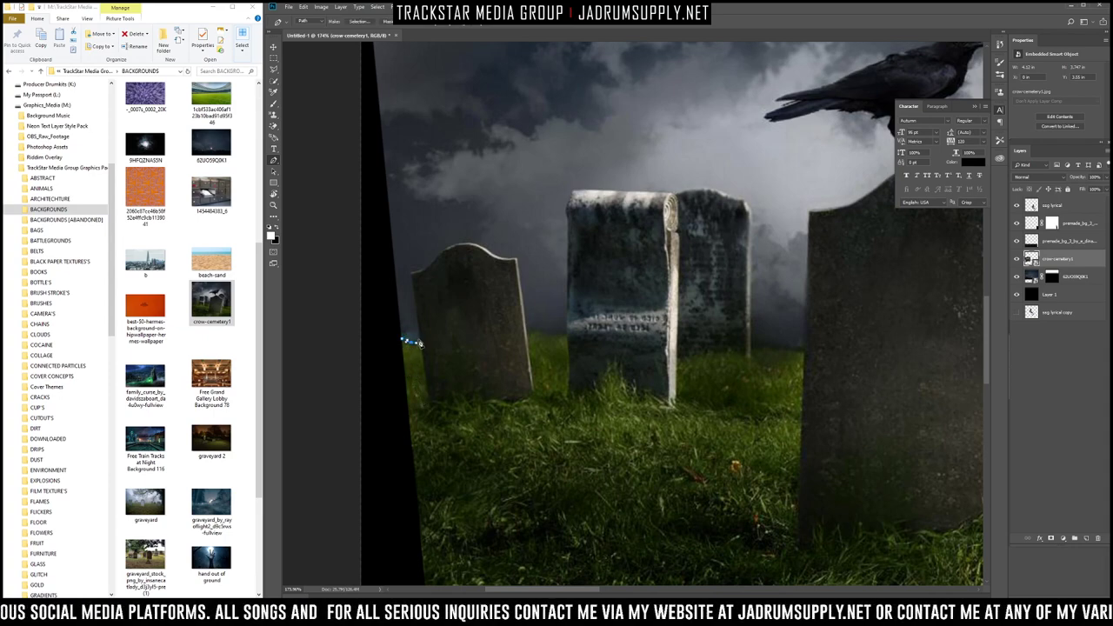
pyautogui.click(412, 276)
pyautogui.click(425, 266)
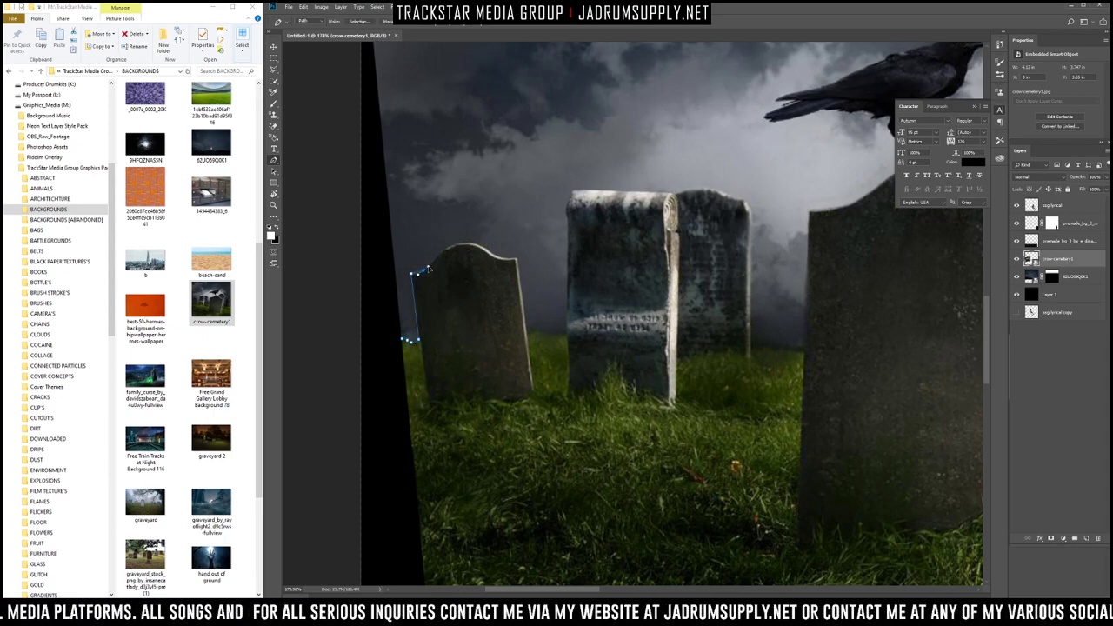
# Step: Continue the path with curved segments over the leftmost gravestone's arched top to its upper-right corner, fitting the curves to the stone's edge
pyautogui.click(446, 249)
pyautogui.hotkey('ctrl', 'z')
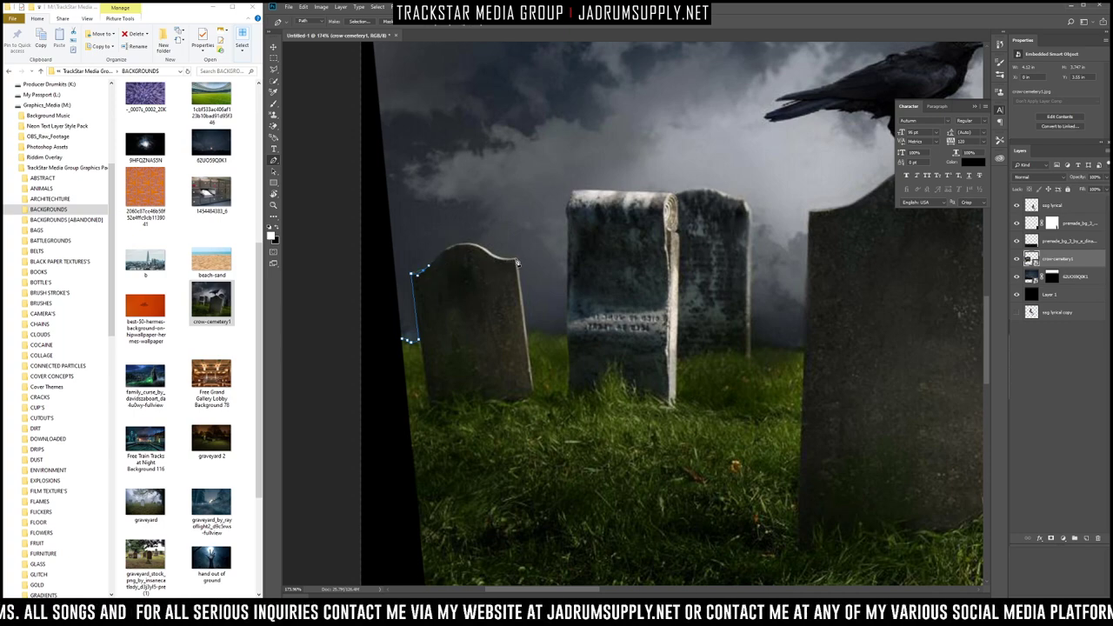
pyautogui.click(517, 261)
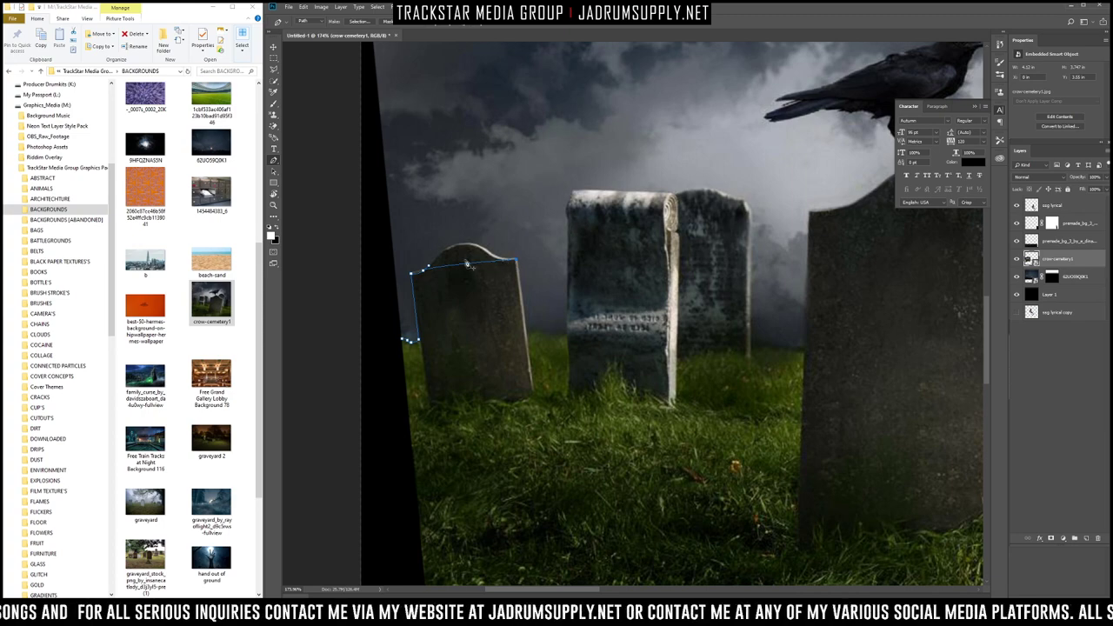
pyautogui.moveTo(461, 268); pyautogui.dragTo(461, 248)
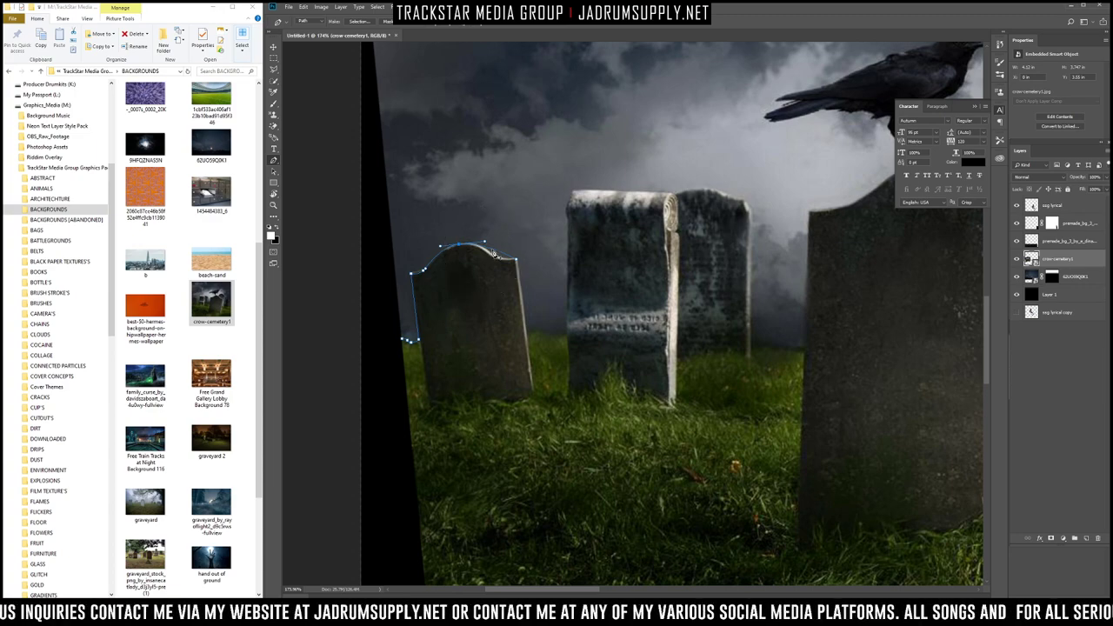
pyautogui.moveTo(491, 250); pyautogui.dragTo(494, 257)
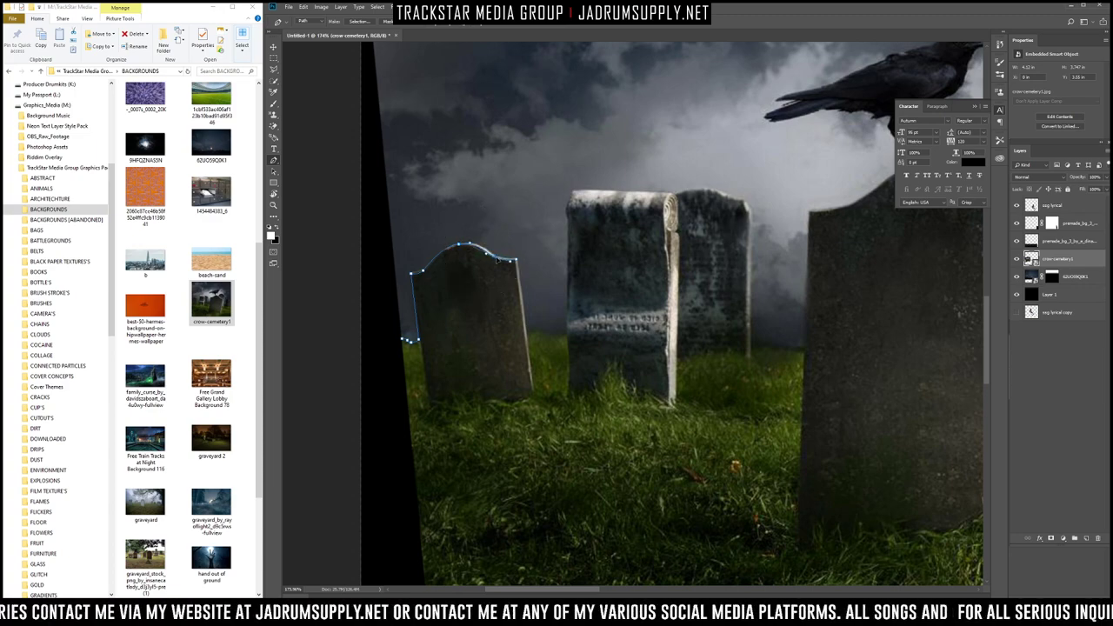
pyautogui.scroll(3, 478, 266)
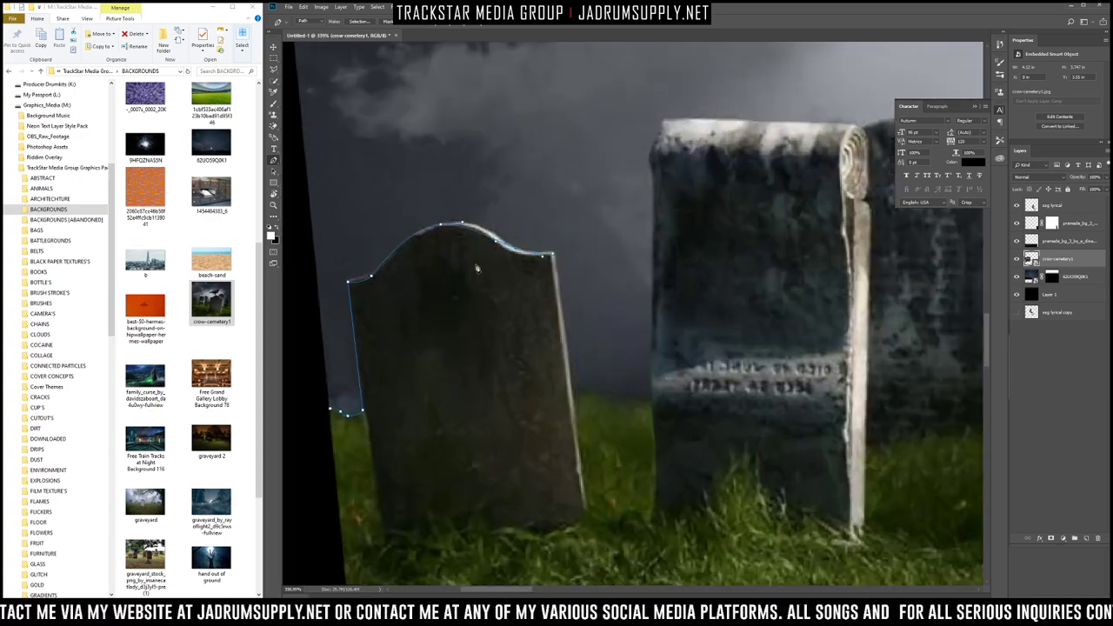
pyautogui.scroll(1, 508, 249)
pyautogui.moveTo(484, 214); pyautogui.dragTo(497, 210)
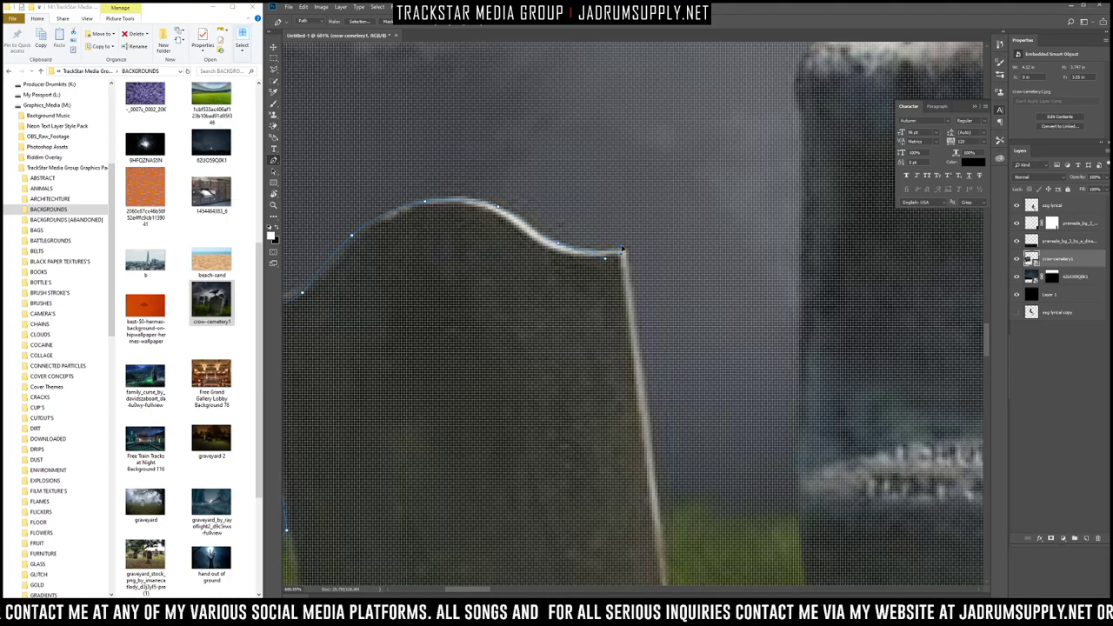
# Step: Extend the path down the leftmost gravestone's right side and along the grass line to the scroll-topped gravestone, correcting the first stone's upper-right corner
pyautogui.scroll(-5, 622, 250)
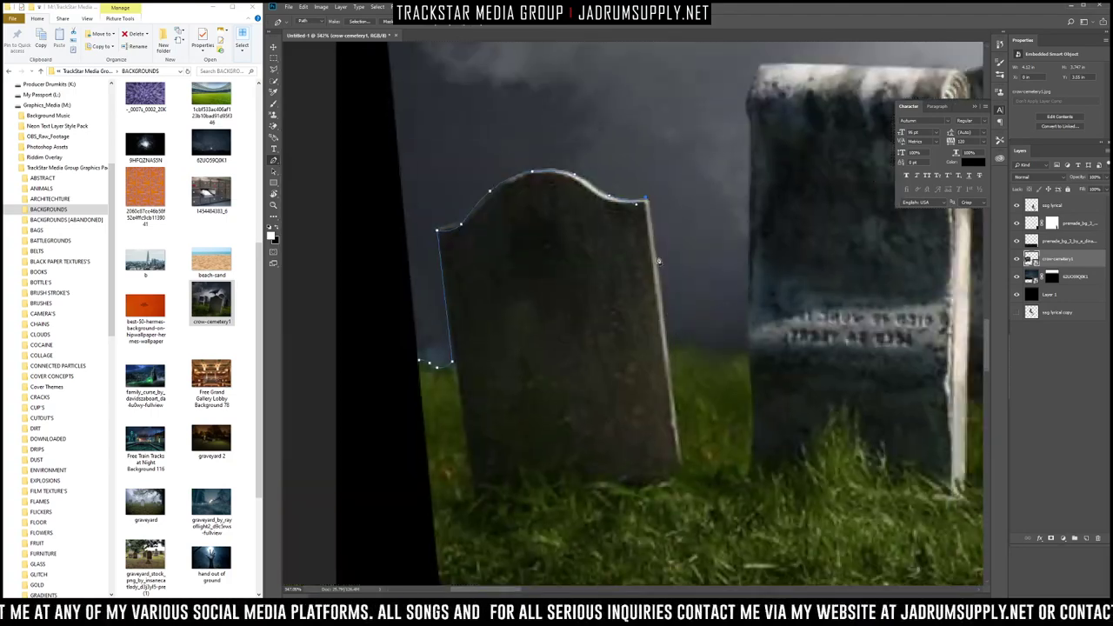
pyautogui.click(675, 348)
pyautogui.moveTo(704, 355); pyautogui.dragTo(747, 352)
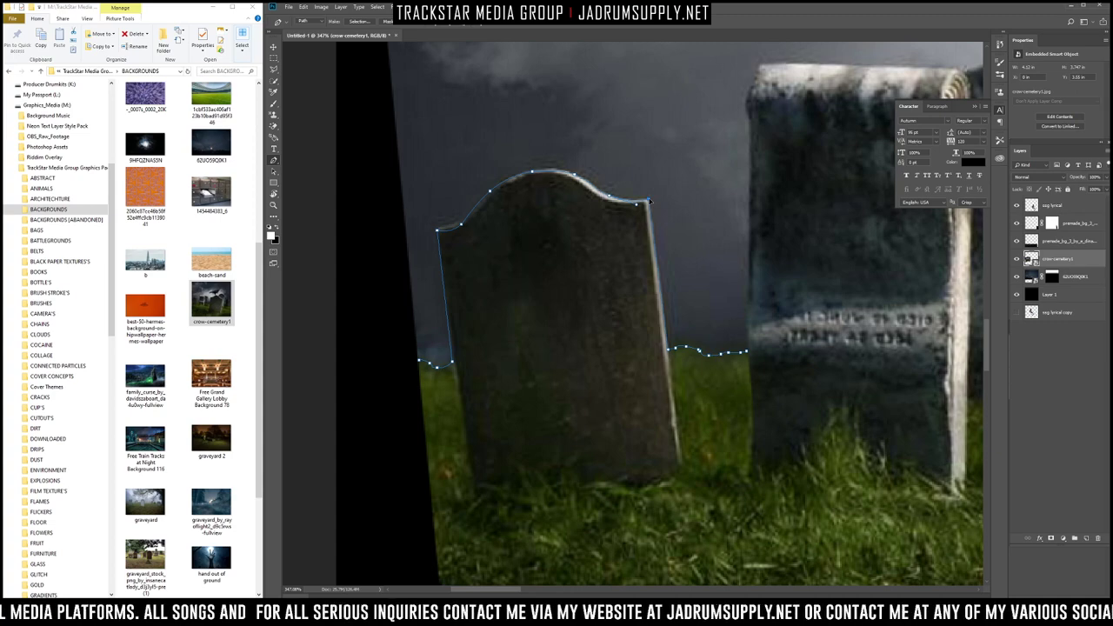
pyautogui.click(641, 205)
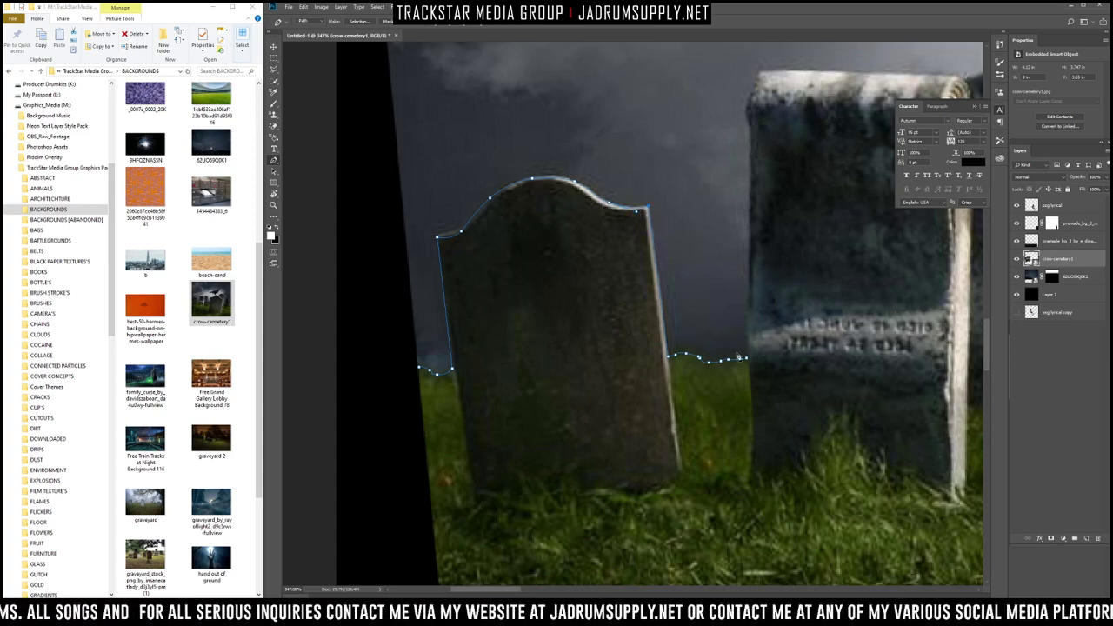
# Step: Trace the path up the scroll-topped gravestone's left side to its upper-left corner, bending the segments to follow the stone
pyautogui.scroll(3, 748, 345)
pyautogui.scroll(-2, 763, 338)
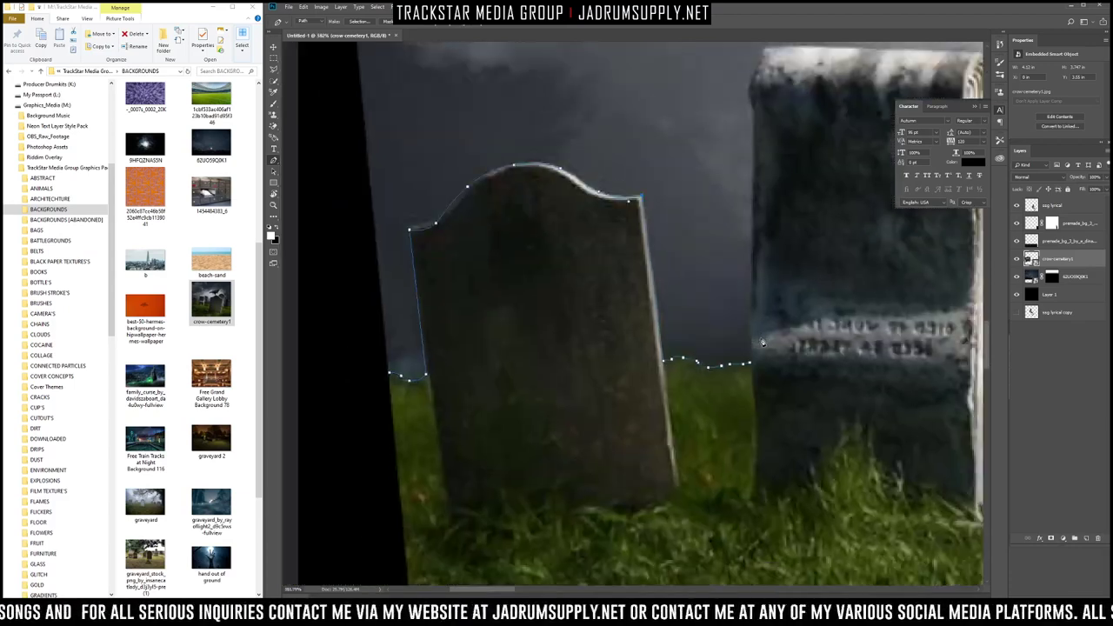
pyautogui.click(753, 236)
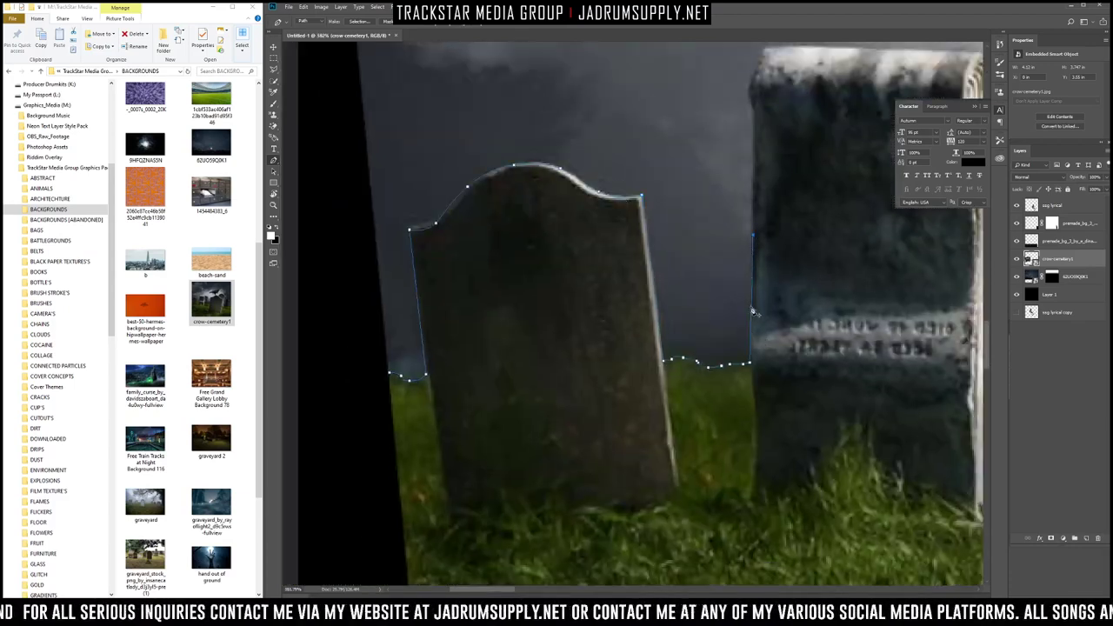
pyautogui.moveTo(752, 309); pyautogui.dragTo(749, 314)
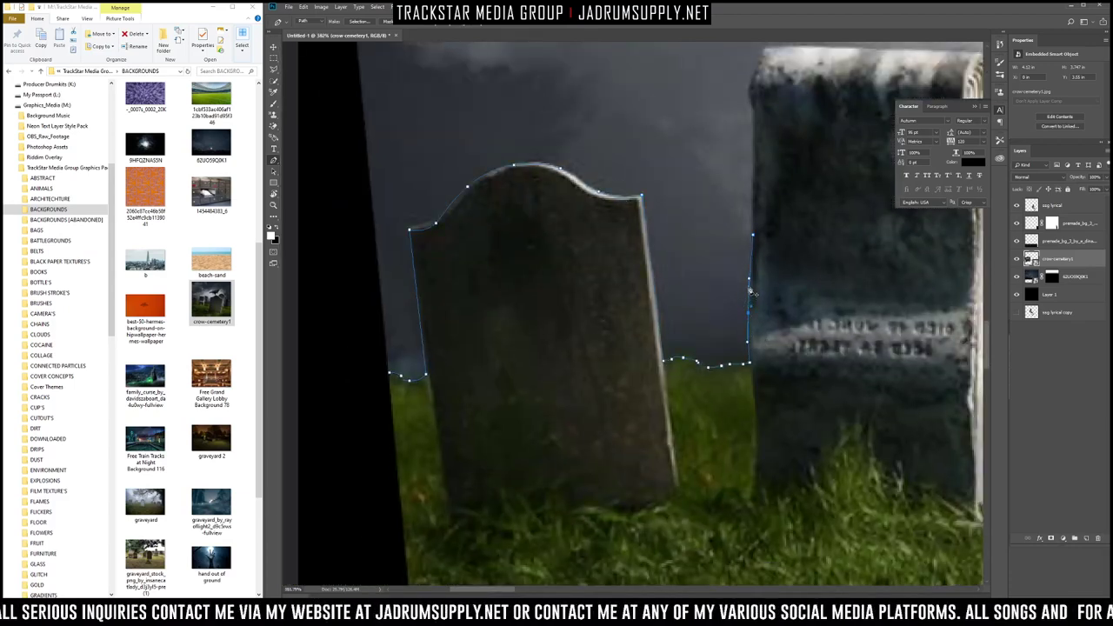
pyautogui.moveTo(750, 274); pyautogui.dragTo(753, 156)
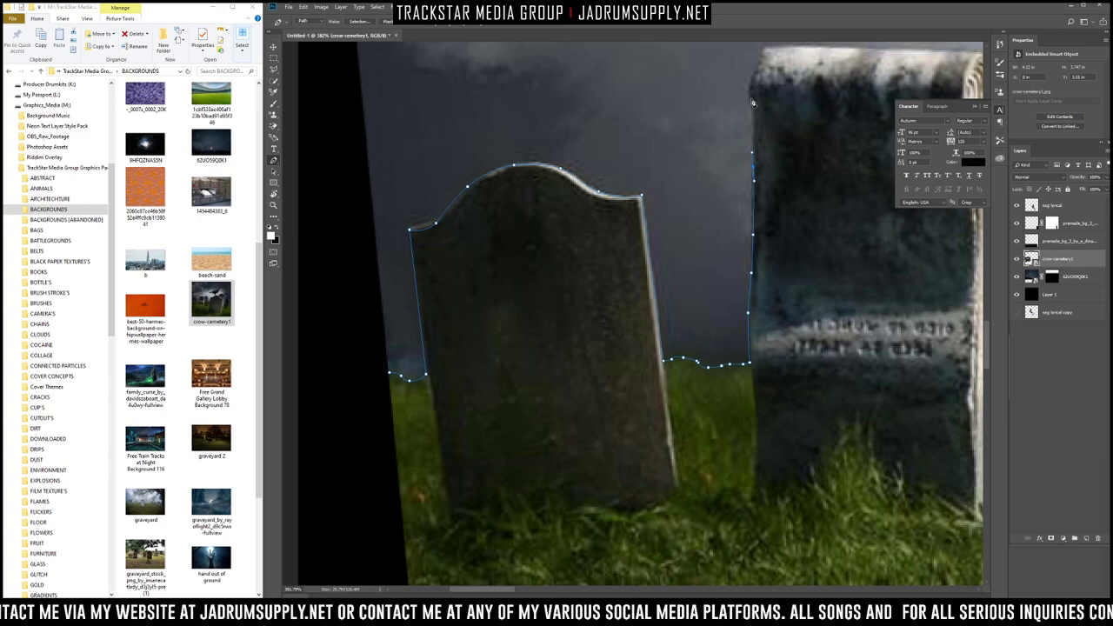
pyautogui.scroll(2, 753, 95)
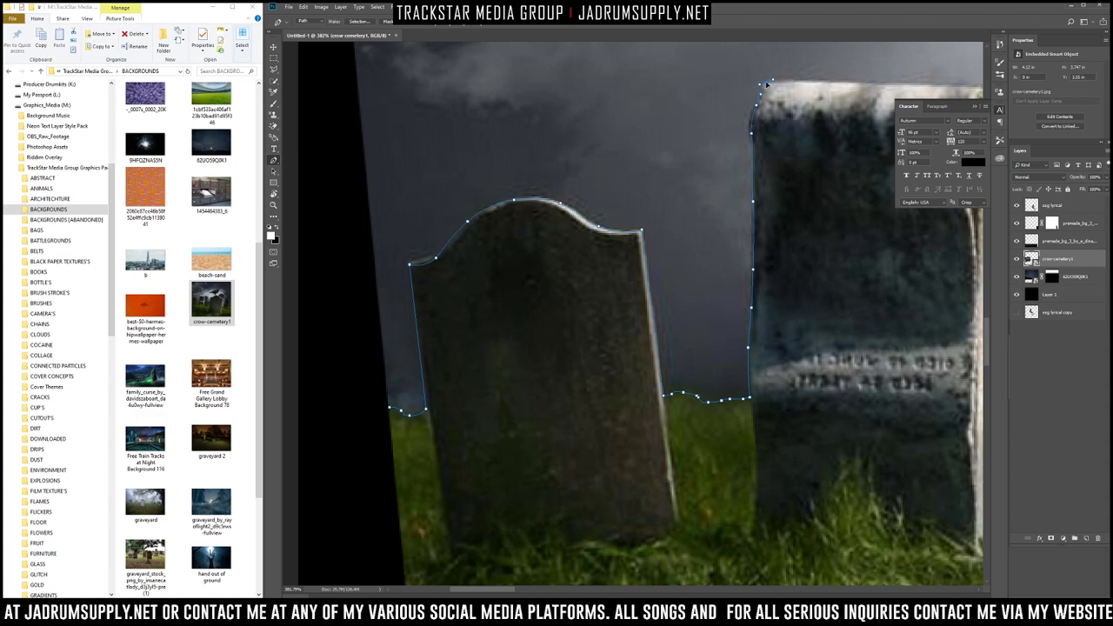
# Step: Trace the path along the top of the scroll-topped gravestone and over the rounded top of the stone directly behind it
pyautogui.scroll(-3, 769, 84)
pyautogui.scroll(-3, 845, 113)
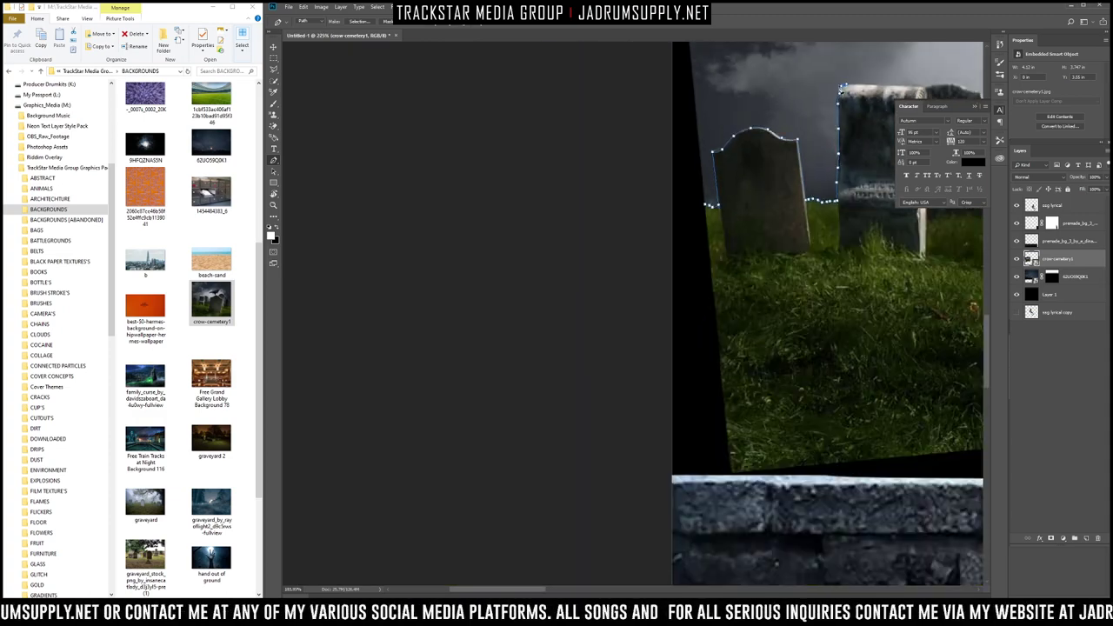
pyautogui.scroll(-2, 845, 116)
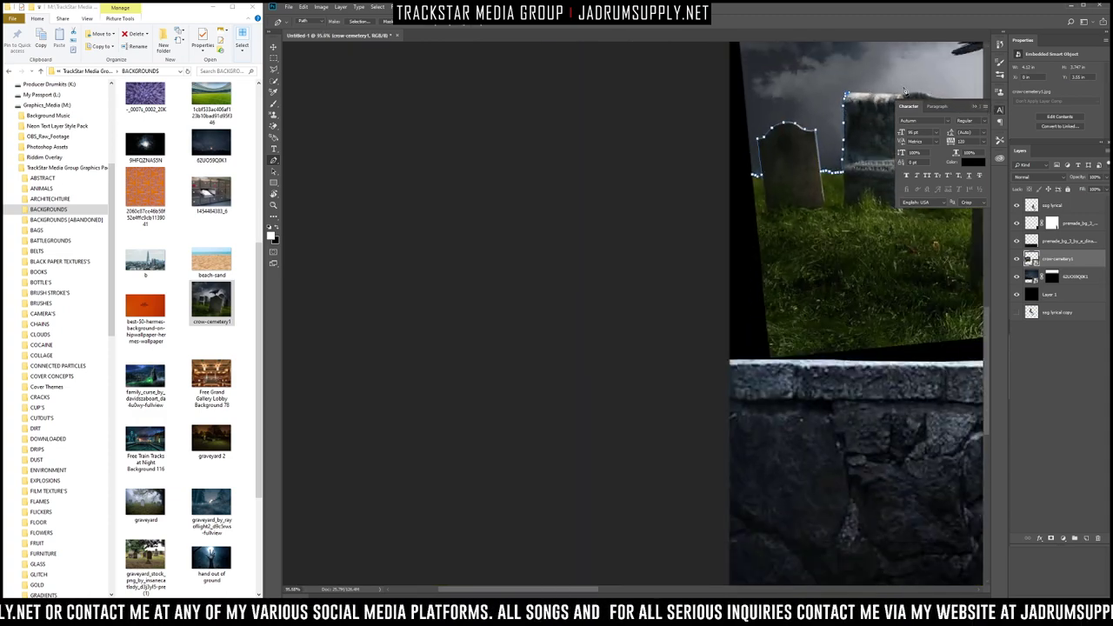
pyautogui.scroll(-5, 908, 87)
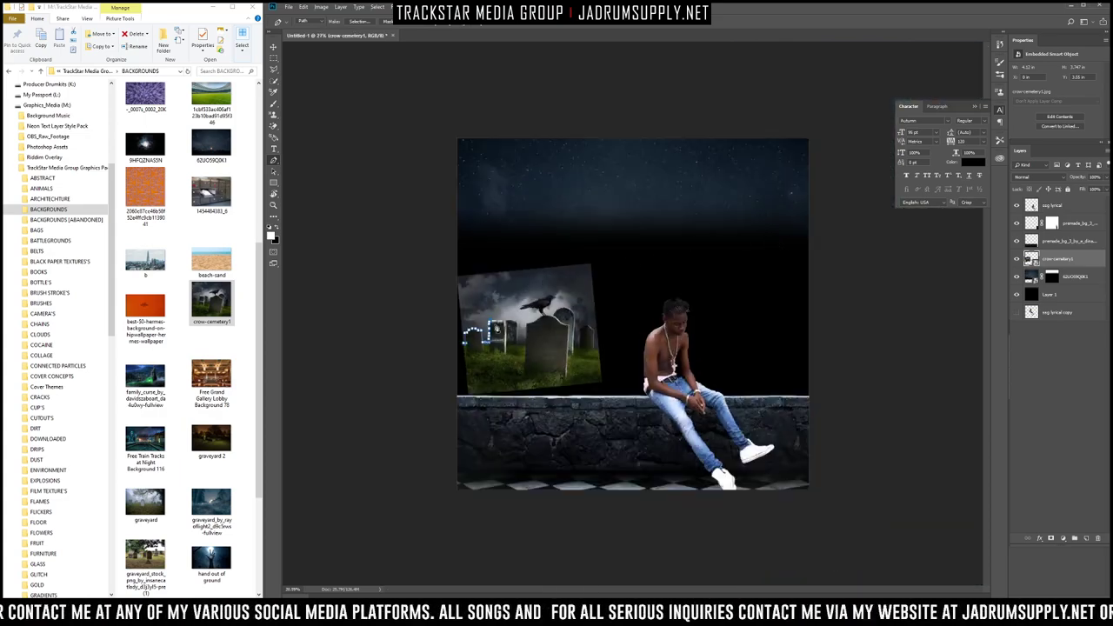
pyautogui.scroll(5, 496, 328)
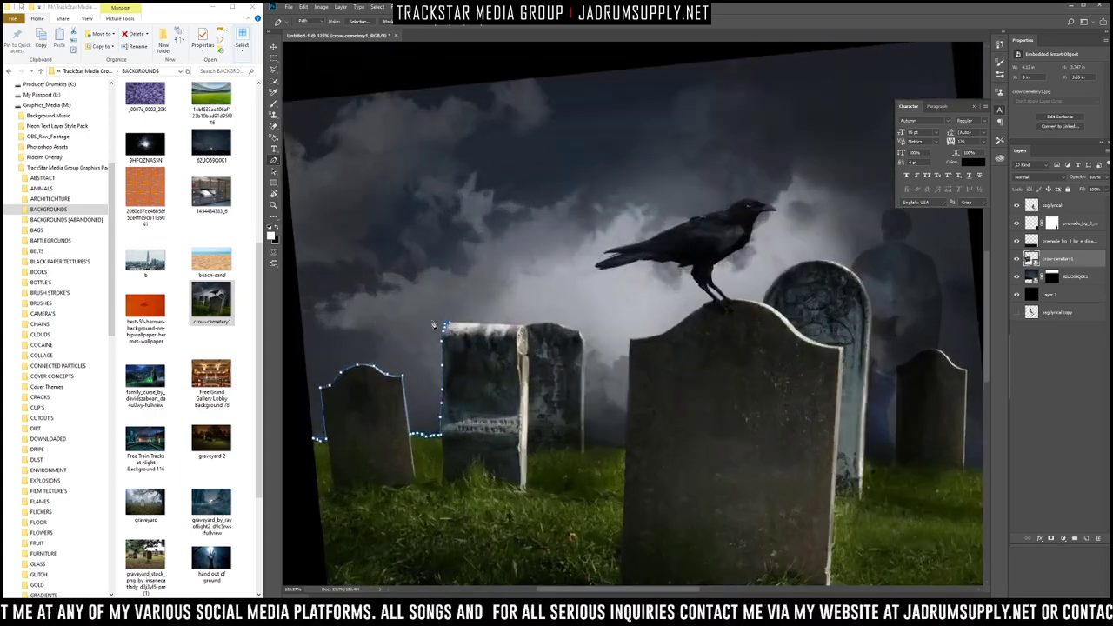
pyautogui.scroll(3, 433, 325)
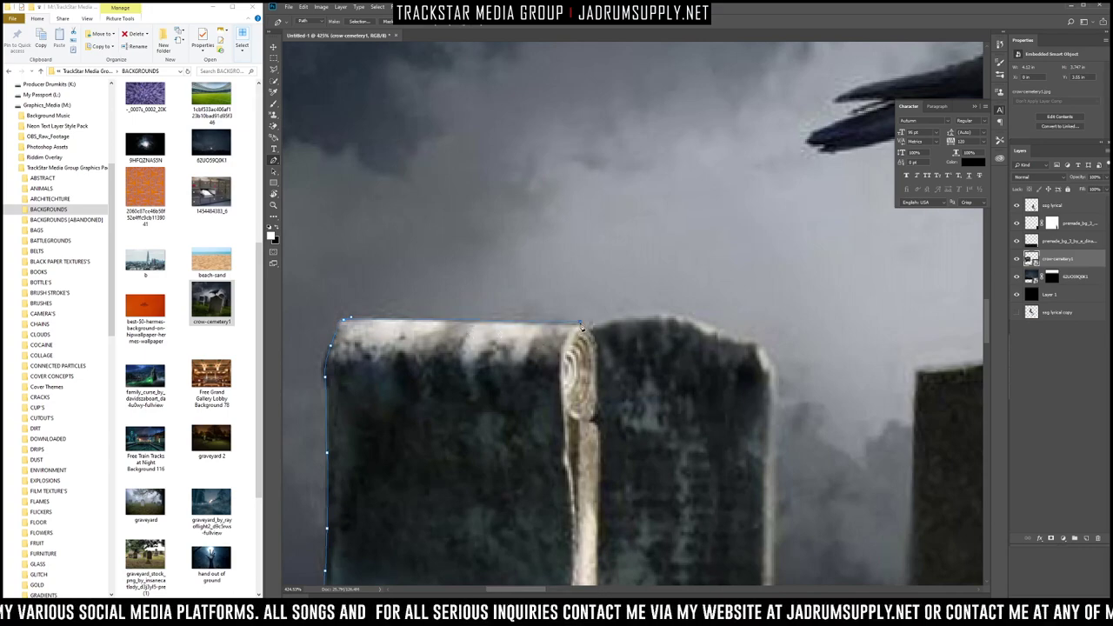
pyautogui.click(595, 325)
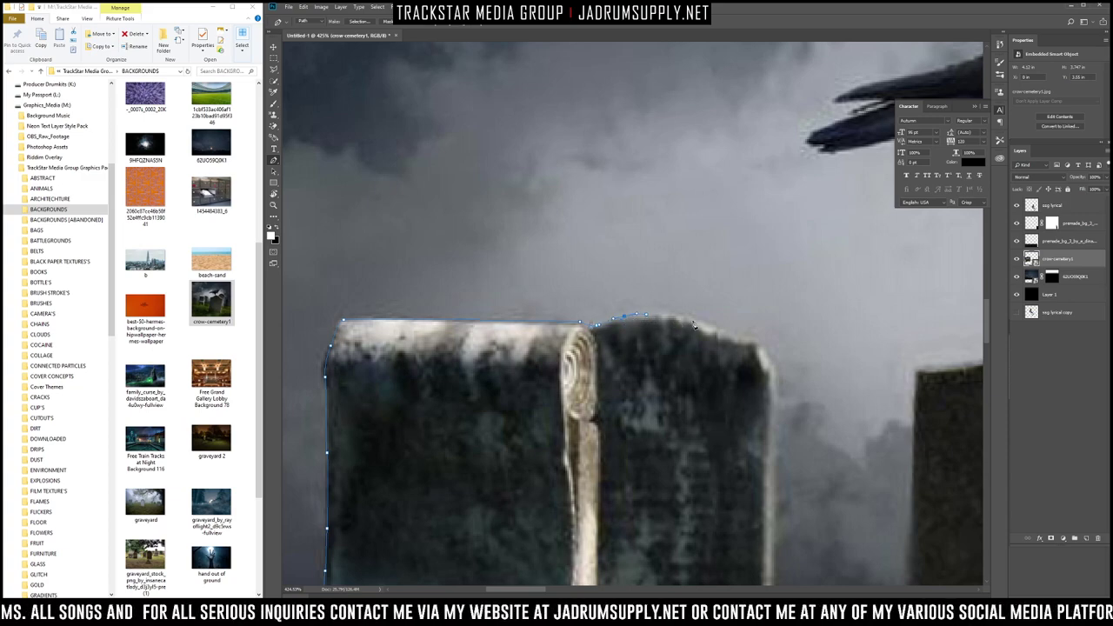
pyautogui.moveTo(700, 320); pyautogui.dragTo(750, 341)
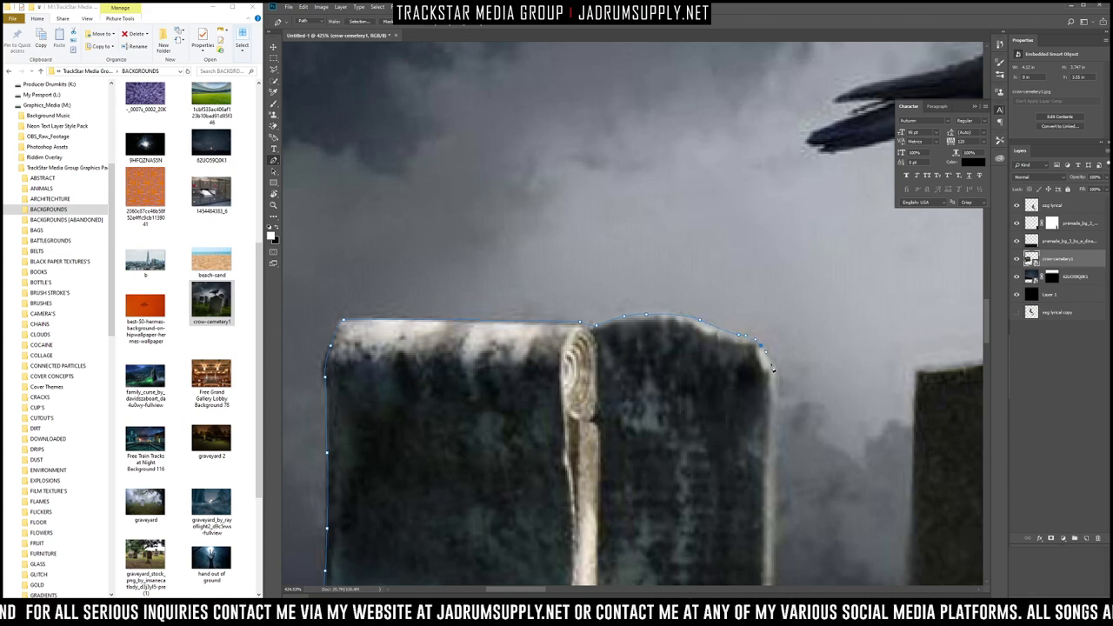
# Step: Bring the path down the rear gravestone's right side and along the grass line to the large gravestone with the crow
pyautogui.scroll(-5, 778, 380)
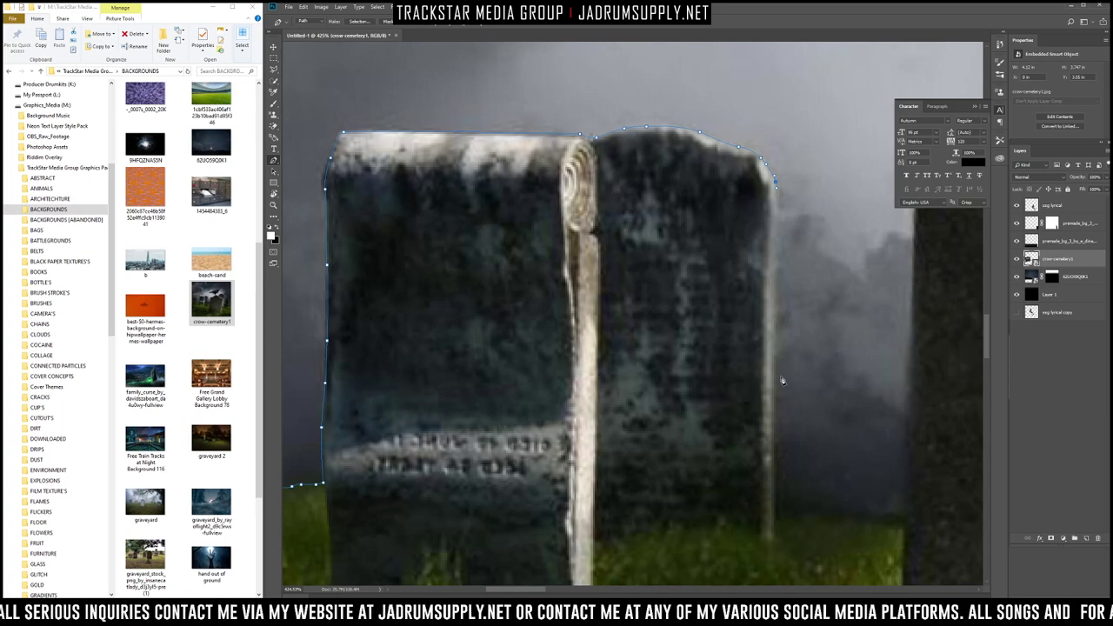
pyautogui.click(775, 521)
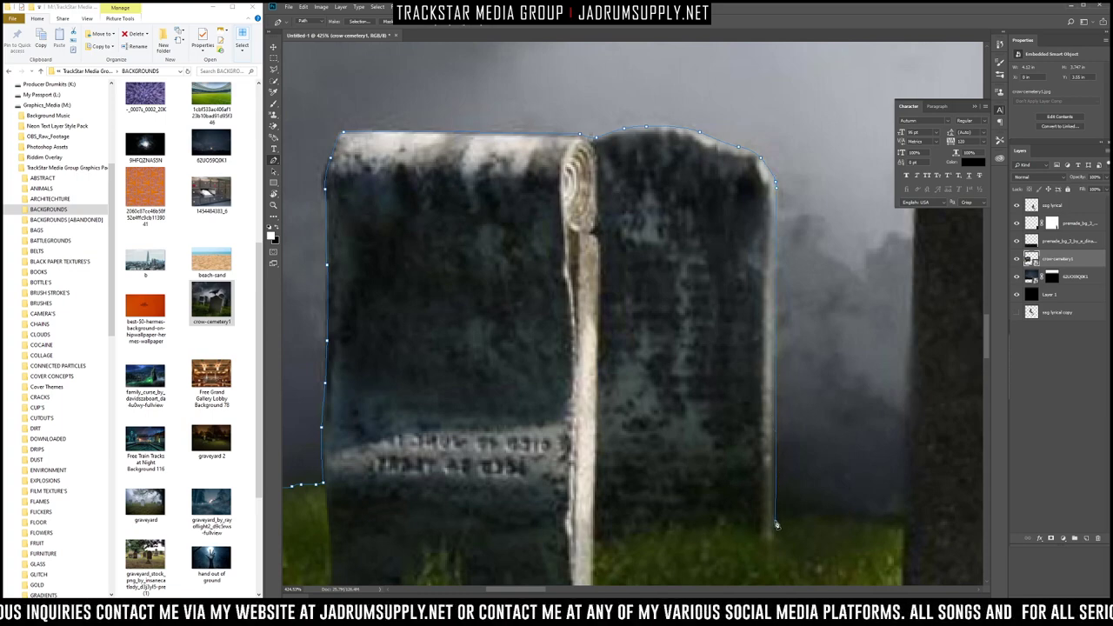
pyautogui.moveTo(778, 368); pyautogui.dragTo(774, 371)
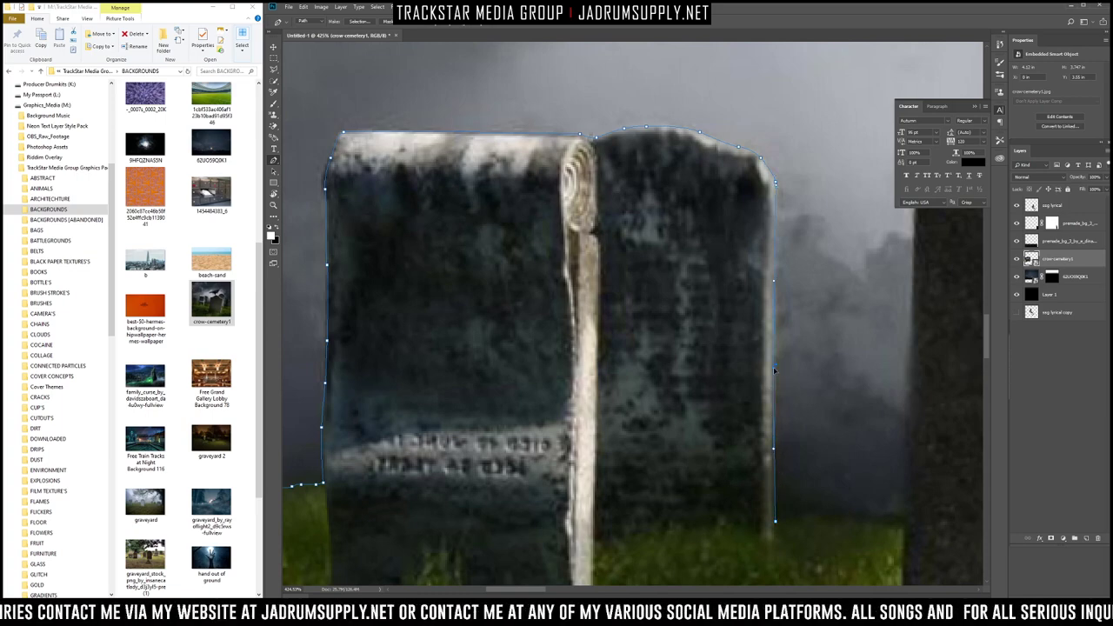
pyautogui.click(788, 519)
pyautogui.moveTo(800, 519); pyautogui.dragTo(905, 514)
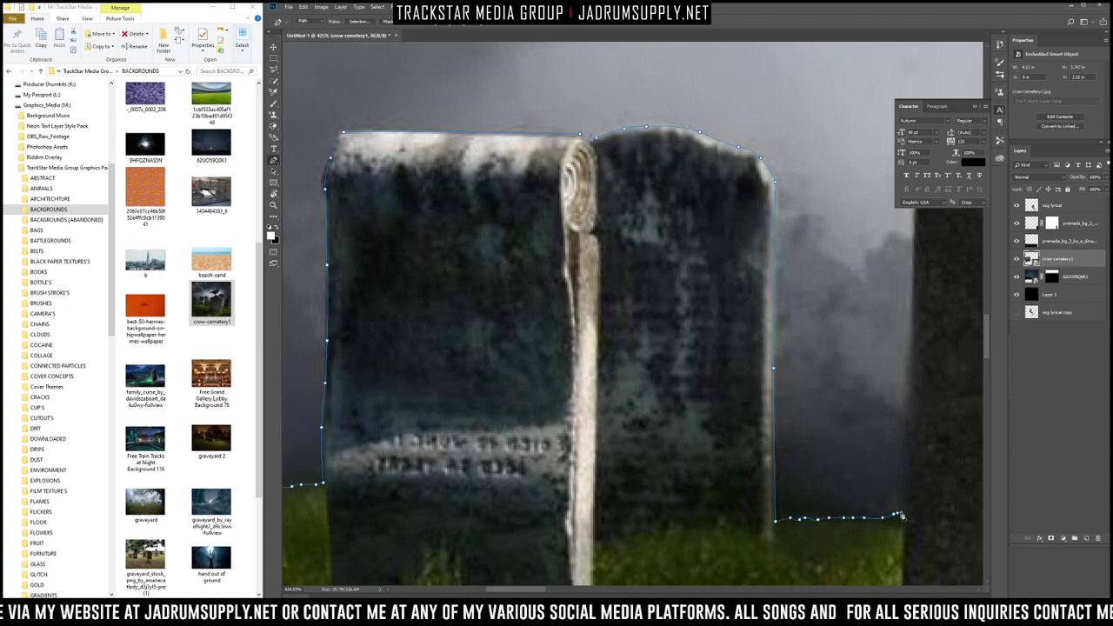
pyautogui.scroll(-5, 913, 426)
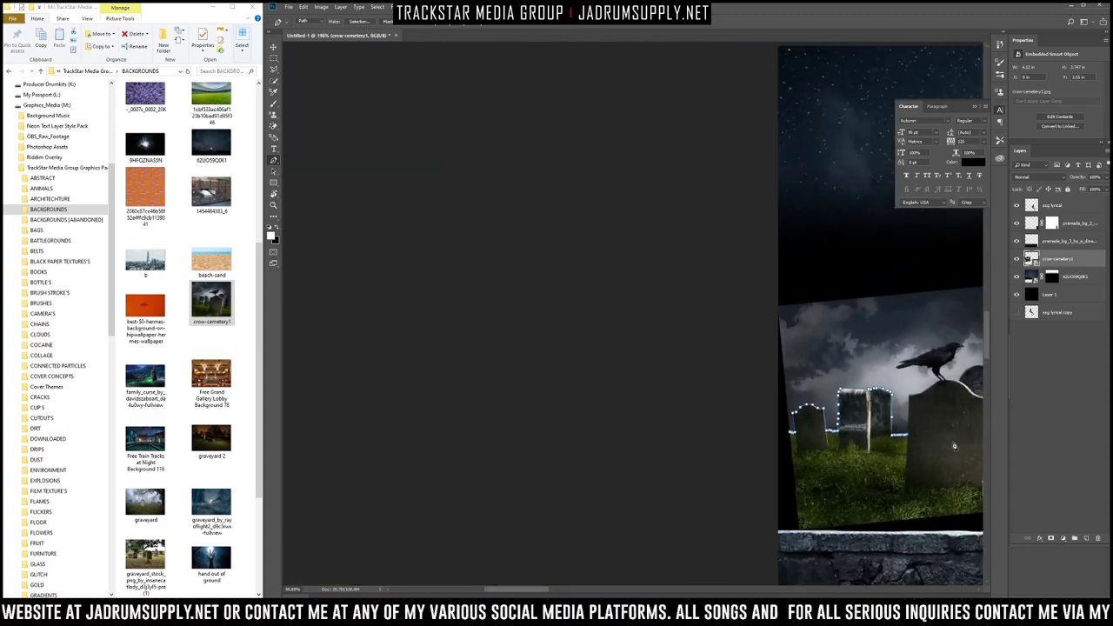
# Step: Extend the path up the left side of the crow's gravestone to its upper-left corner and start along the top edge
pyautogui.scroll(5, 465, 395)
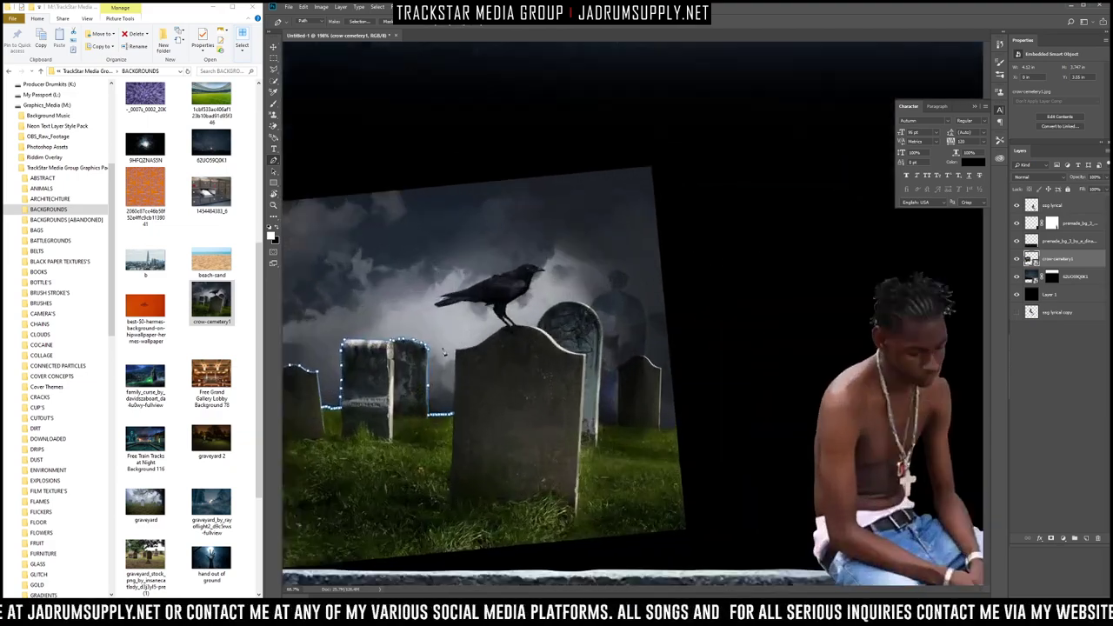
pyautogui.scroll(3, 465, 395)
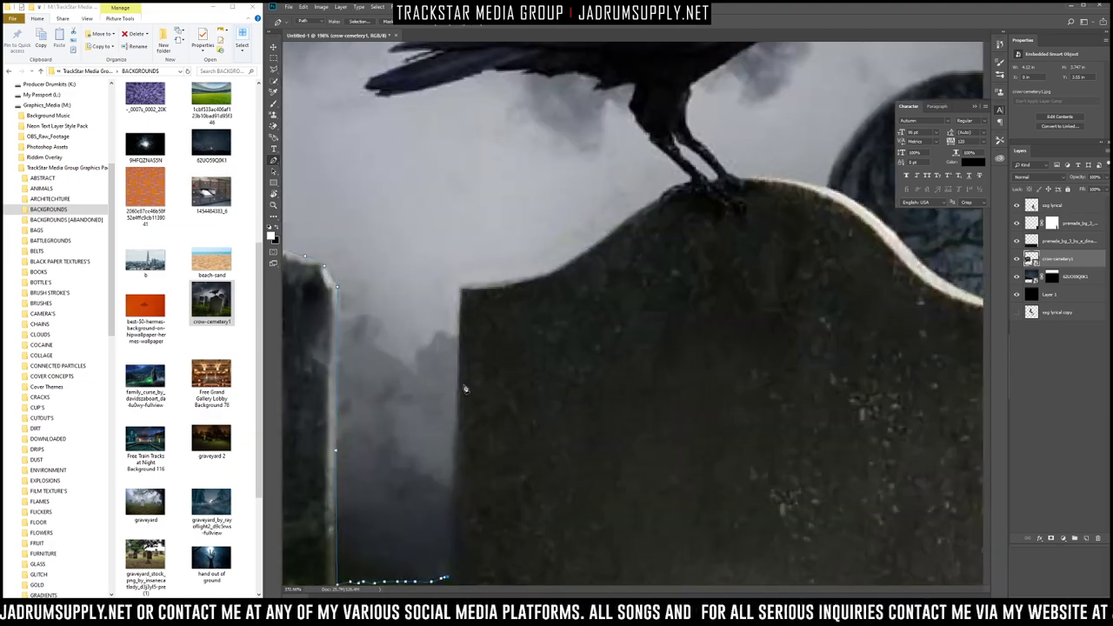
pyautogui.click(462, 291)
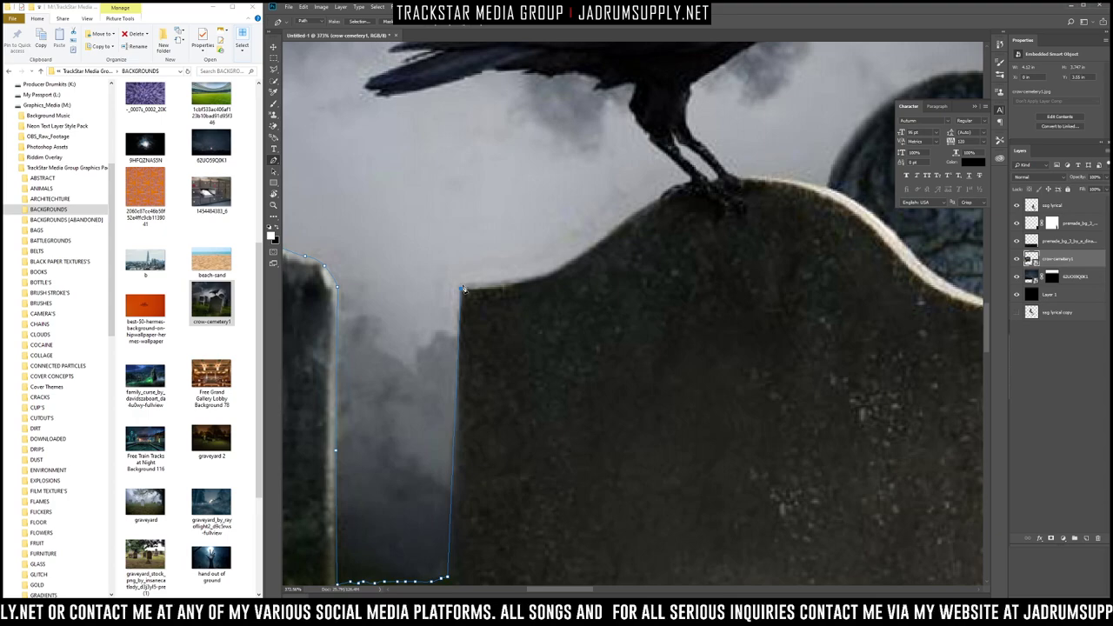
pyautogui.click(471, 285)
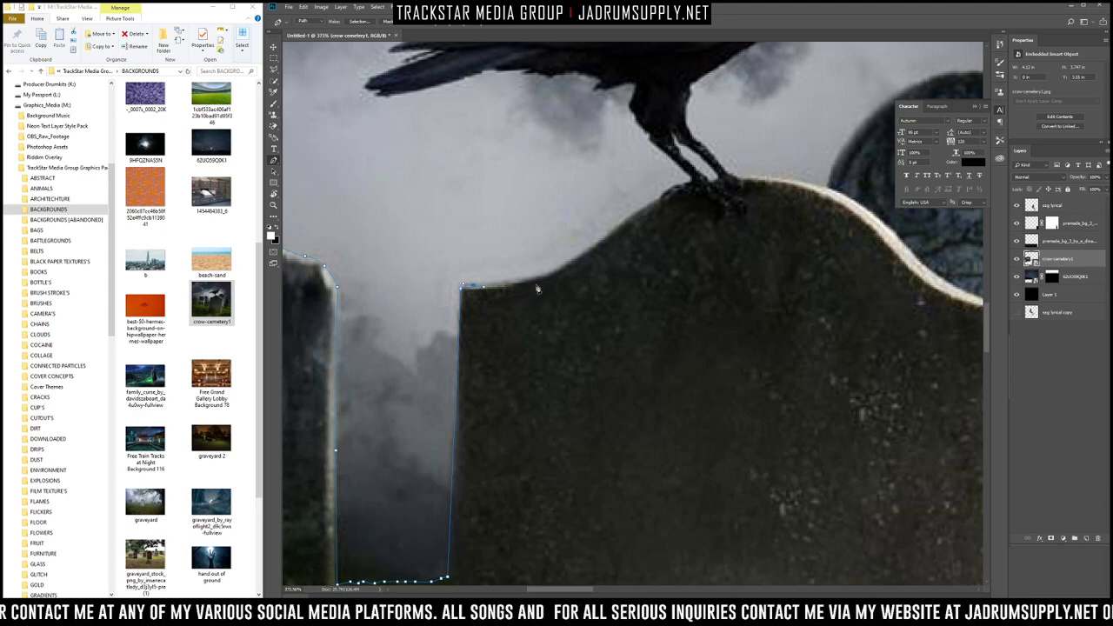
# Step: Extend the path to the crow gravestone's upper-right corner and bend it to follow the peak and left slope under the crow
pyautogui.scroll(-2, 747, 193)
pyautogui.scroll(-6, 816, 224)
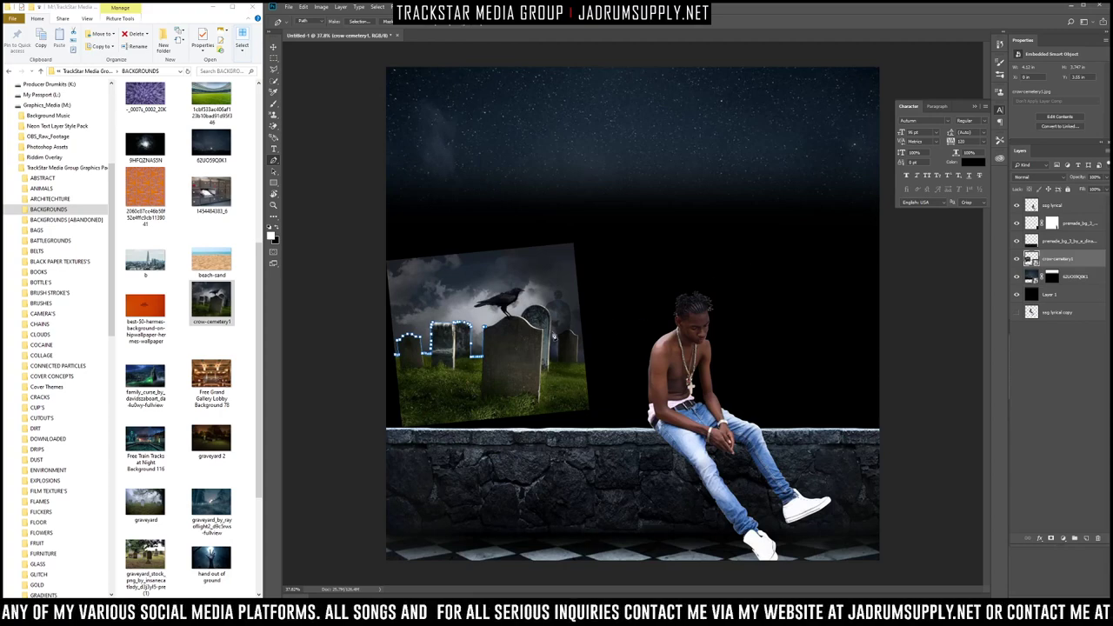
pyautogui.scroll(5, 521, 322)
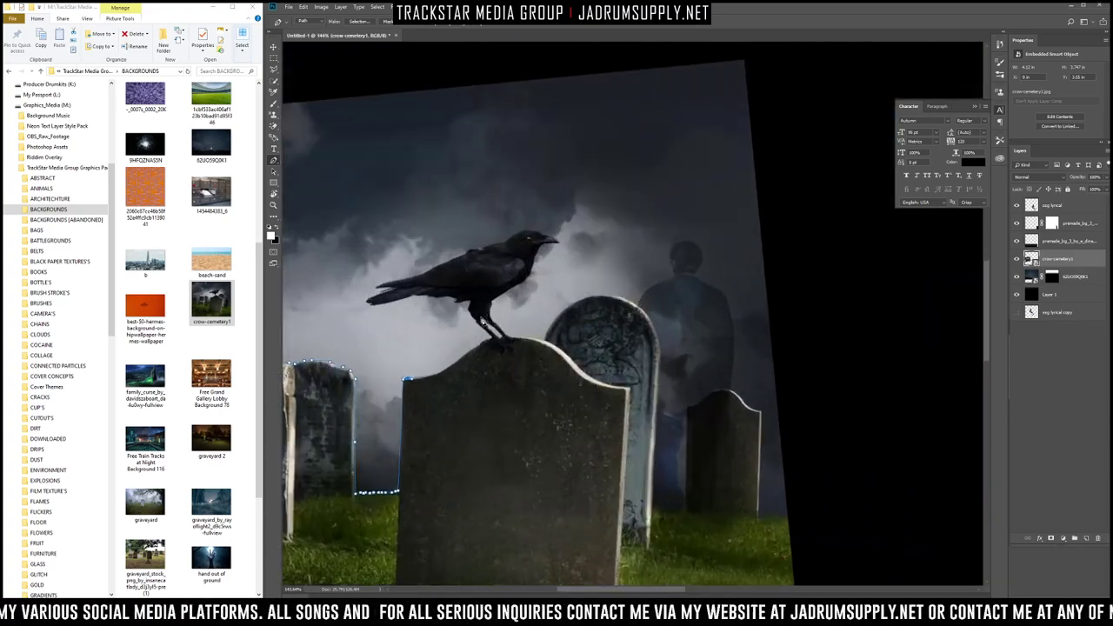
pyautogui.scroll(2, 483, 319)
pyautogui.scroll(1, 469, 353)
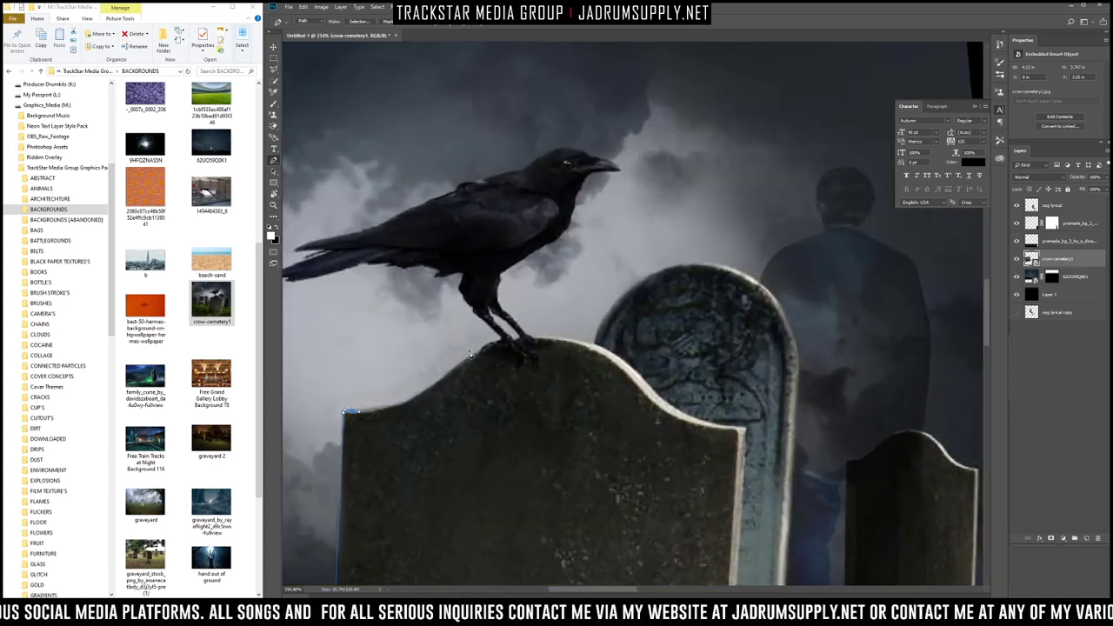
pyautogui.scroll(-1, 448, 380)
pyautogui.scroll(2, 461, 376)
pyautogui.scroll(2, 462, 375)
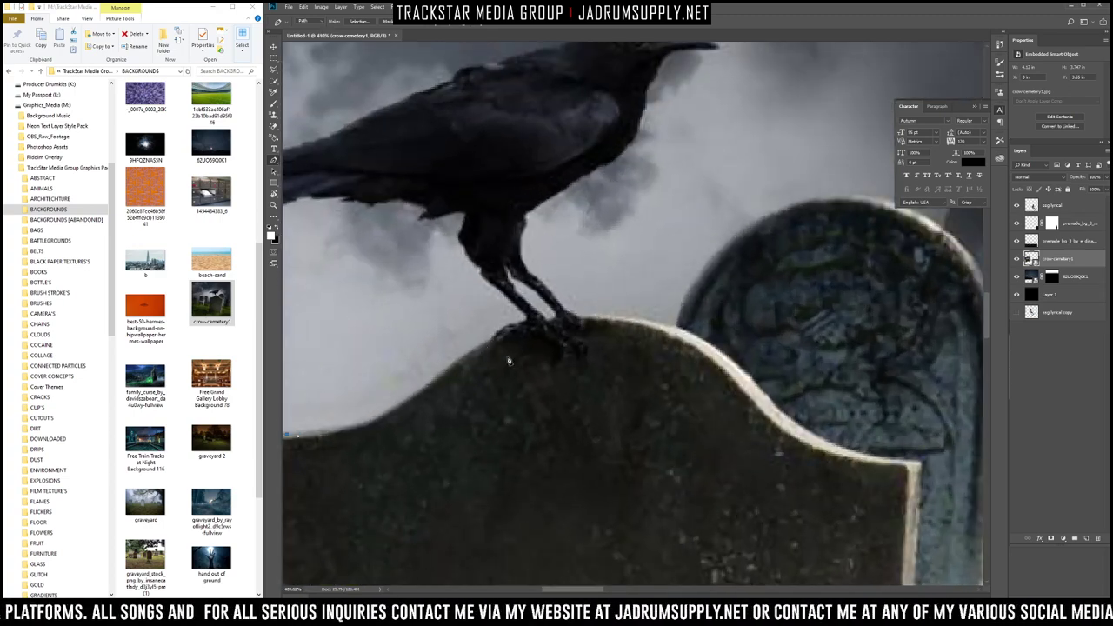
pyautogui.click(920, 462)
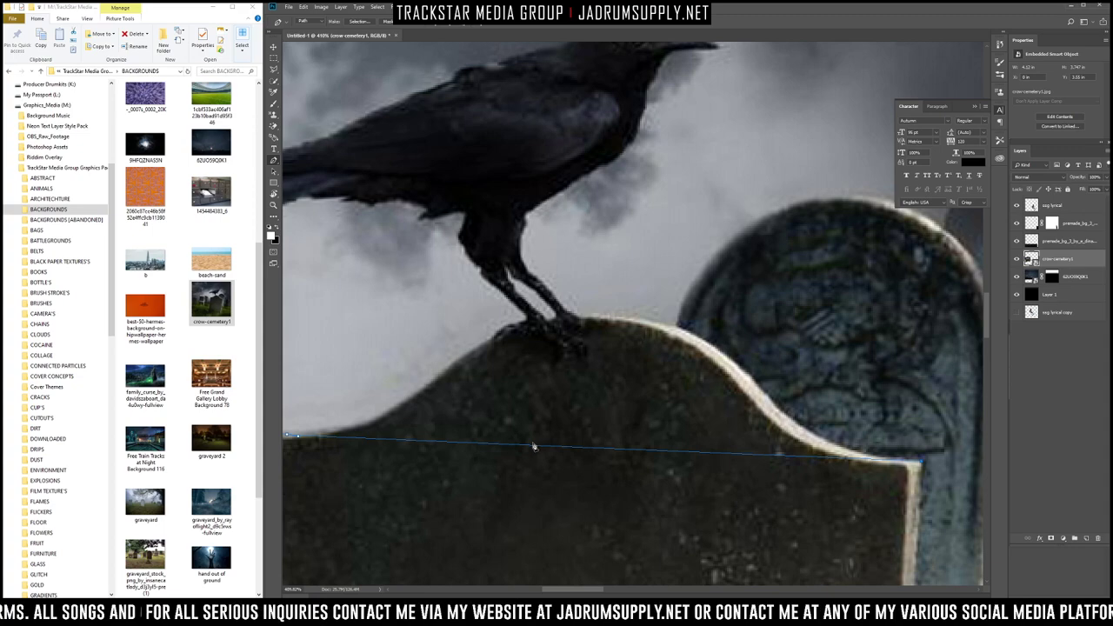
pyautogui.moveTo(545, 448); pyautogui.dragTo(590, 319)
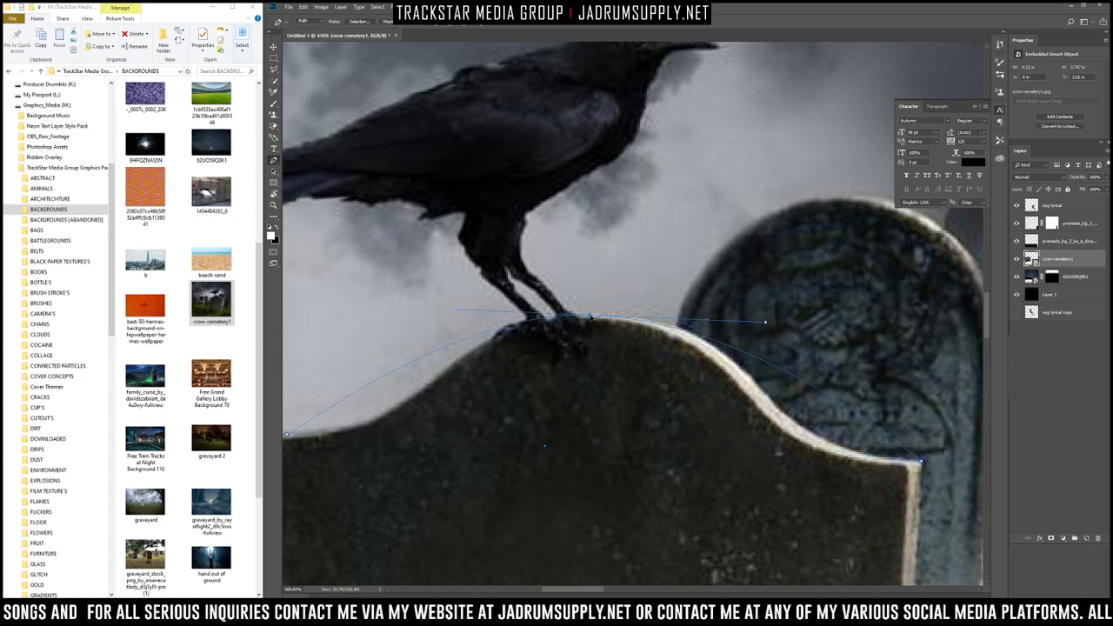
pyautogui.moveTo(394, 377); pyautogui.dragTo(399, 412)
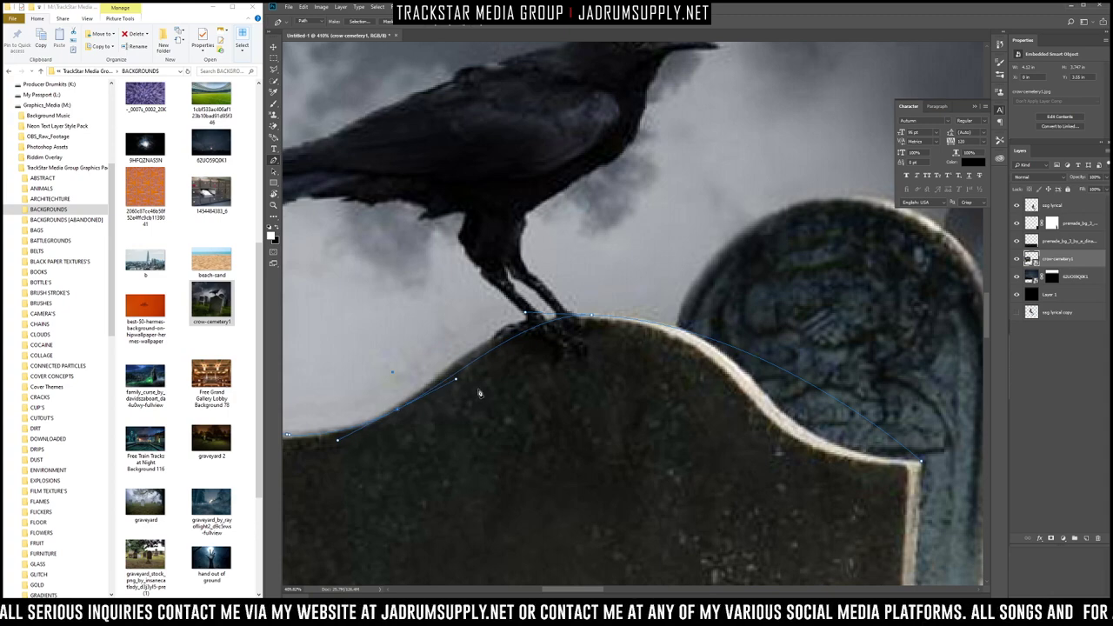
pyautogui.moveTo(486, 355); pyautogui.dragTo(485, 343)
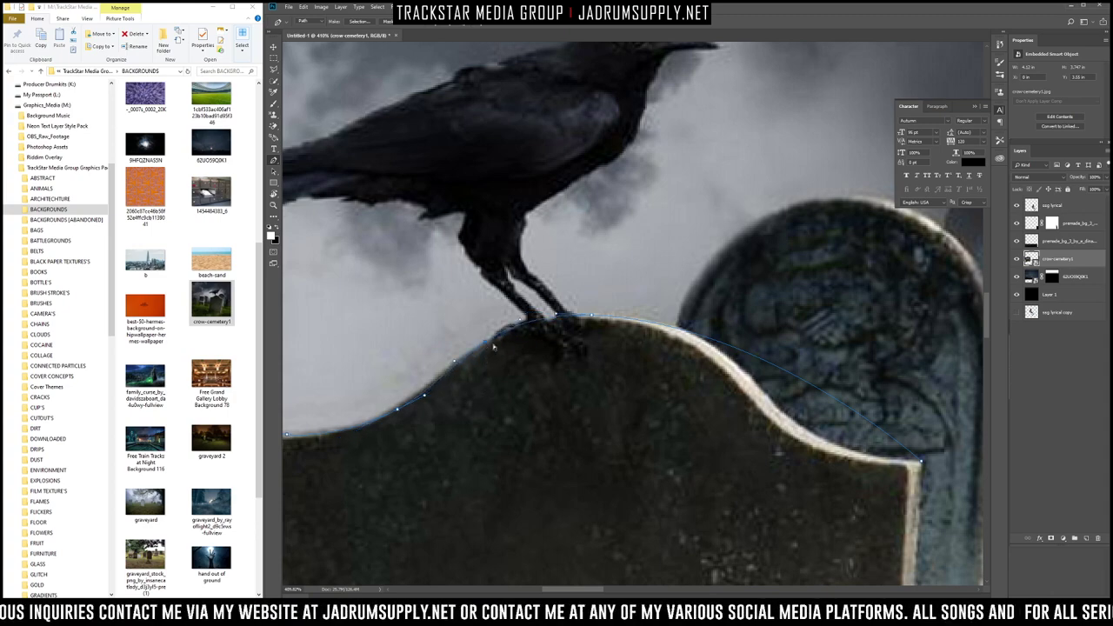
# Step: Bend the path along the crow gravestone's right slope down to its upper-right corner, adding anchor points to fit the curve
pyautogui.click(831, 399)
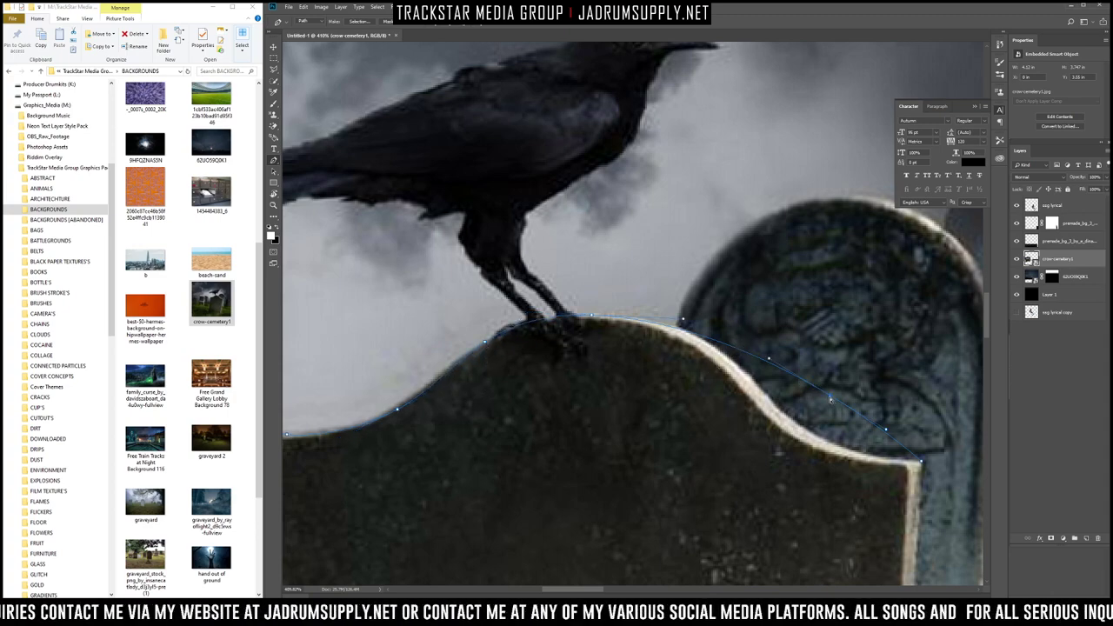
pyautogui.moveTo(833, 400); pyautogui.dragTo(814, 437)
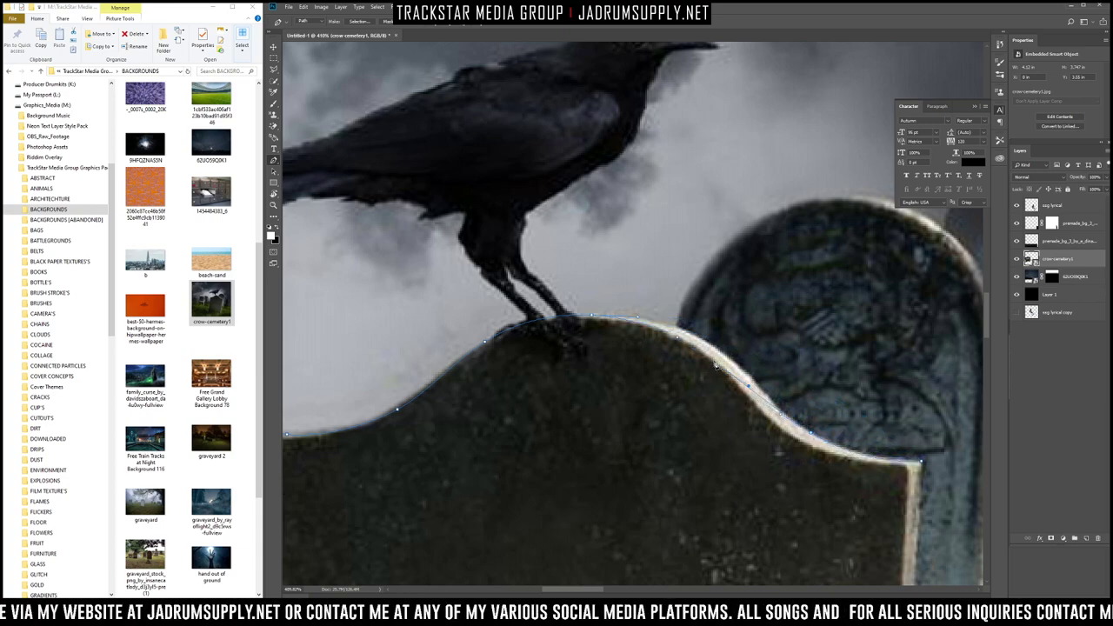
pyautogui.moveTo(714, 365)
pyautogui.mouseDown()
pyautogui.moveTo(718, 349)
pyautogui.moveTo(724, 356)
pyautogui.mouseUp()
pyautogui.click(669, 329)
pyautogui.moveTo(671, 329); pyautogui.dragTo(670, 326)
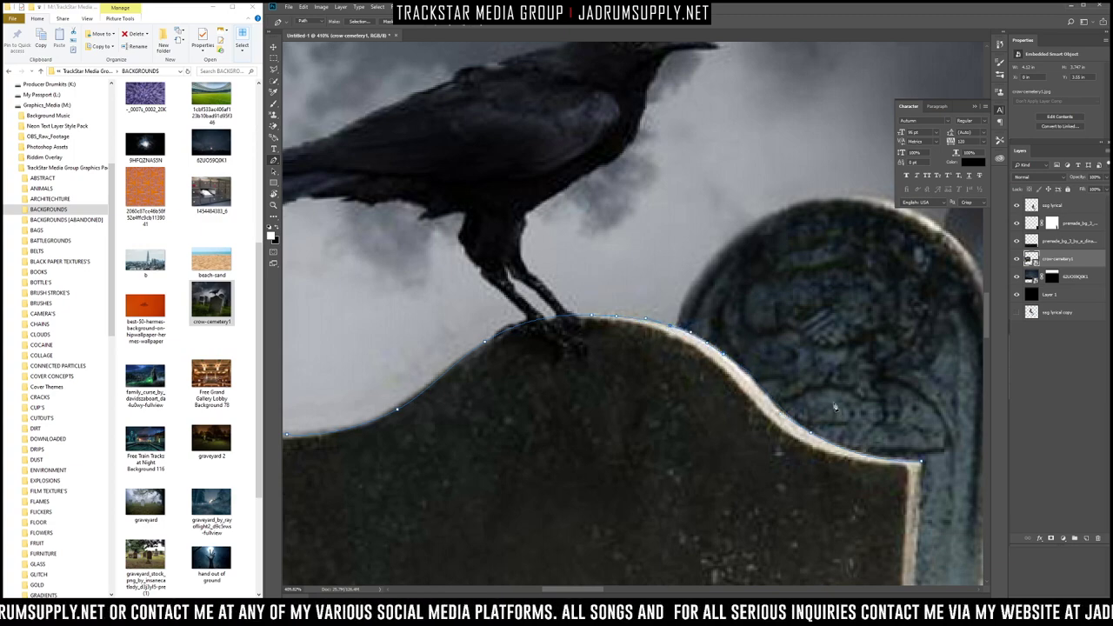
pyautogui.scroll(-5, 833, 409)
pyautogui.scroll(8, 879, 443)
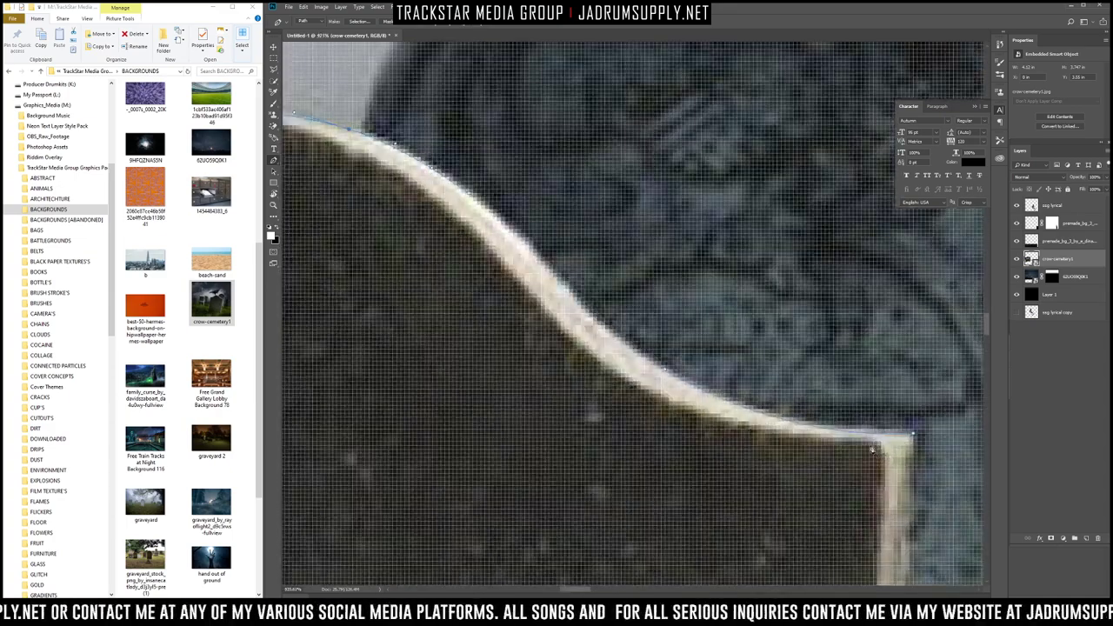
pyautogui.click(858, 434)
pyautogui.scroll(-3, 911, 436)
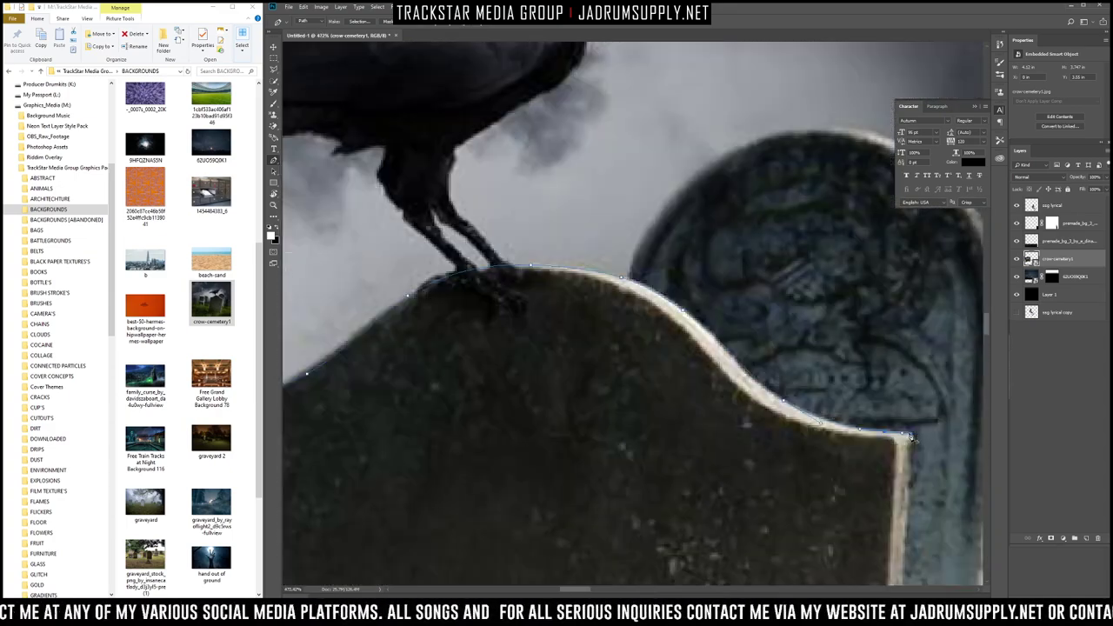
# Step: Delete the anchor points on the crow gravestone's right slope, back to where the rounded gravestone behind it begins
pyautogui.scroll(-3, 915, 444)
pyautogui.scroll(-2, 915, 450)
pyautogui.scroll(3, 922, 448)
pyautogui.scroll(-4, 935, 447)
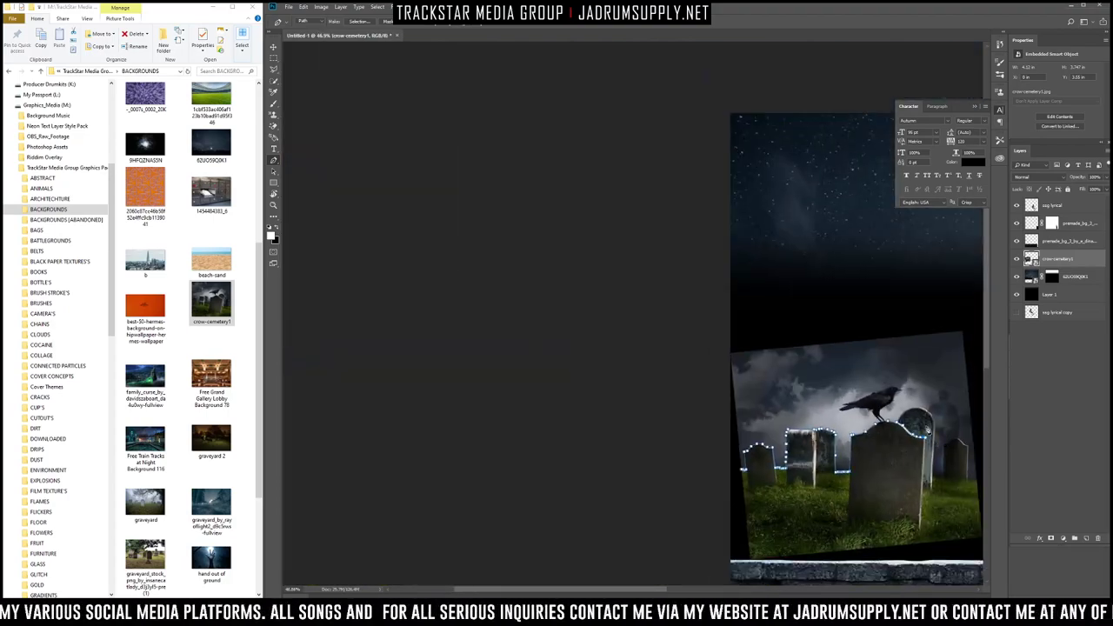
pyautogui.scroll(-2, 931, 431)
pyautogui.scroll(1, 586, 350)
pyautogui.scroll(2, 429, 278)
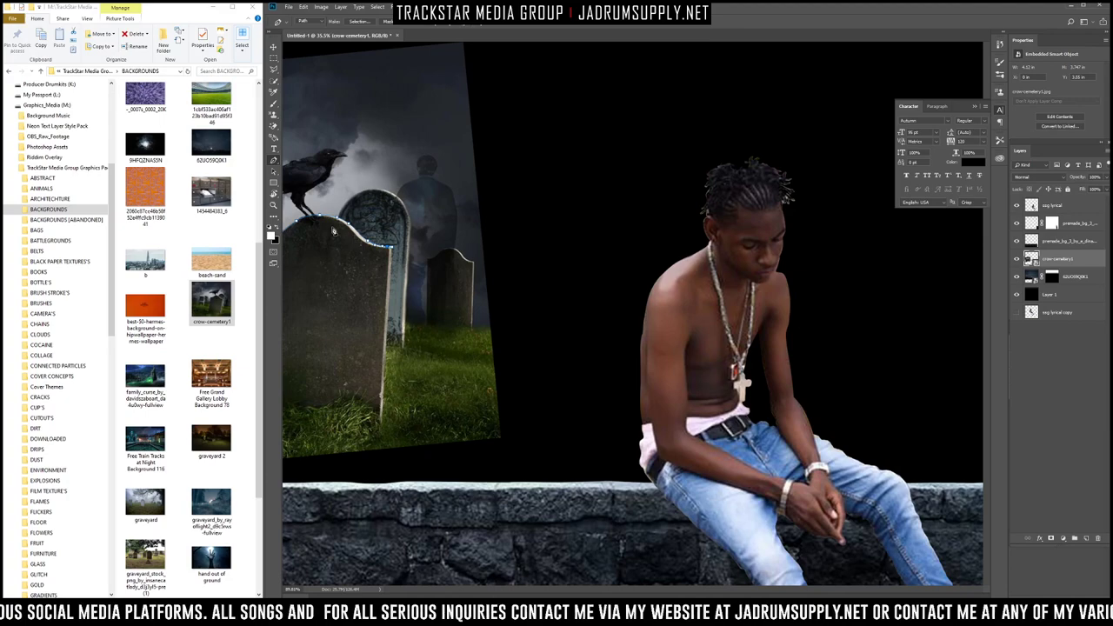
pyautogui.scroll(4, 430, 278)
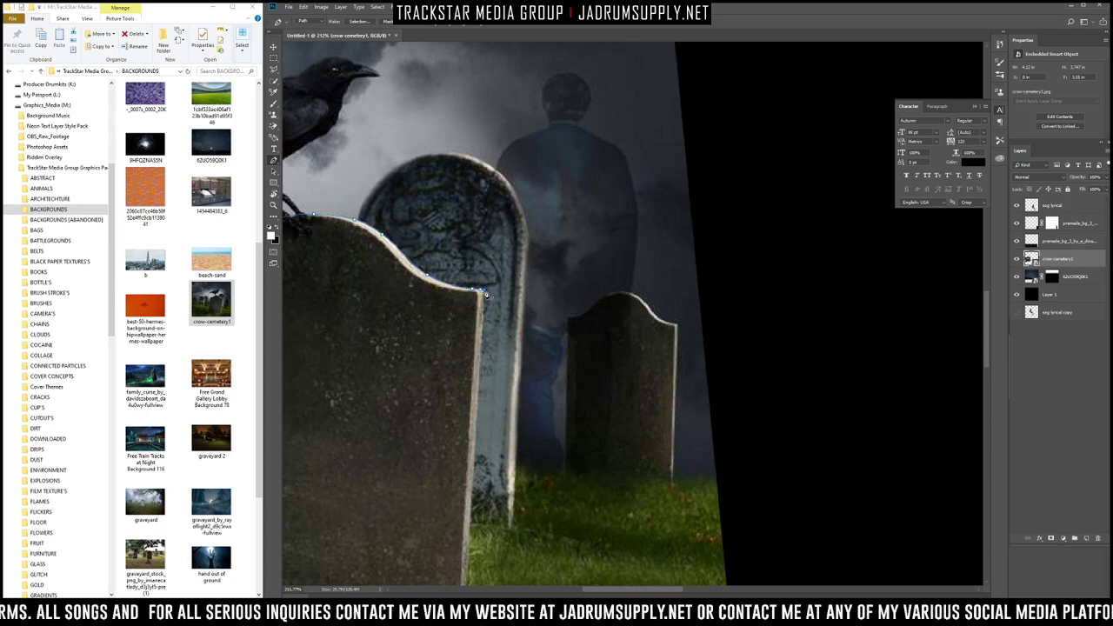
pyautogui.rightClick(485, 295)
pyautogui.press('Escape')
pyautogui.rightClick(474, 291)
pyautogui.press('Escape')
pyautogui.rightClick(427, 276)
pyautogui.press('Escape')
pyautogui.rightClick(384, 240)
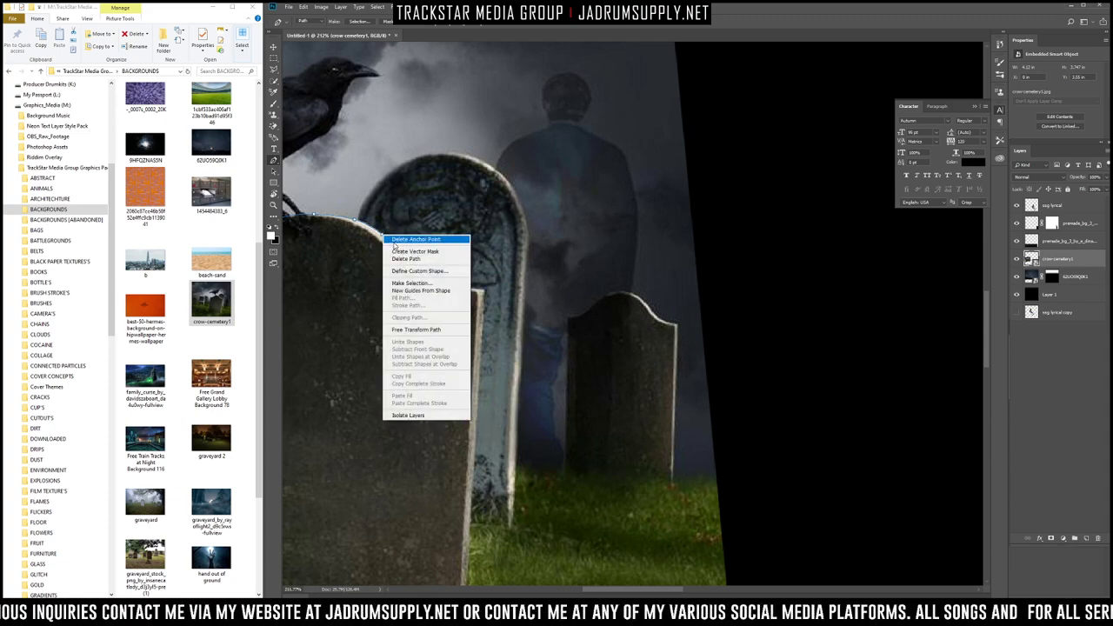
pyautogui.press('Escape')
# Step: Trace the path over the rounded gravestone behind the crow's stone to its right shoulder, bending segments to follow the arch
pyautogui.scroll(3, 356, 220)
pyautogui.scroll(2, 358, 224)
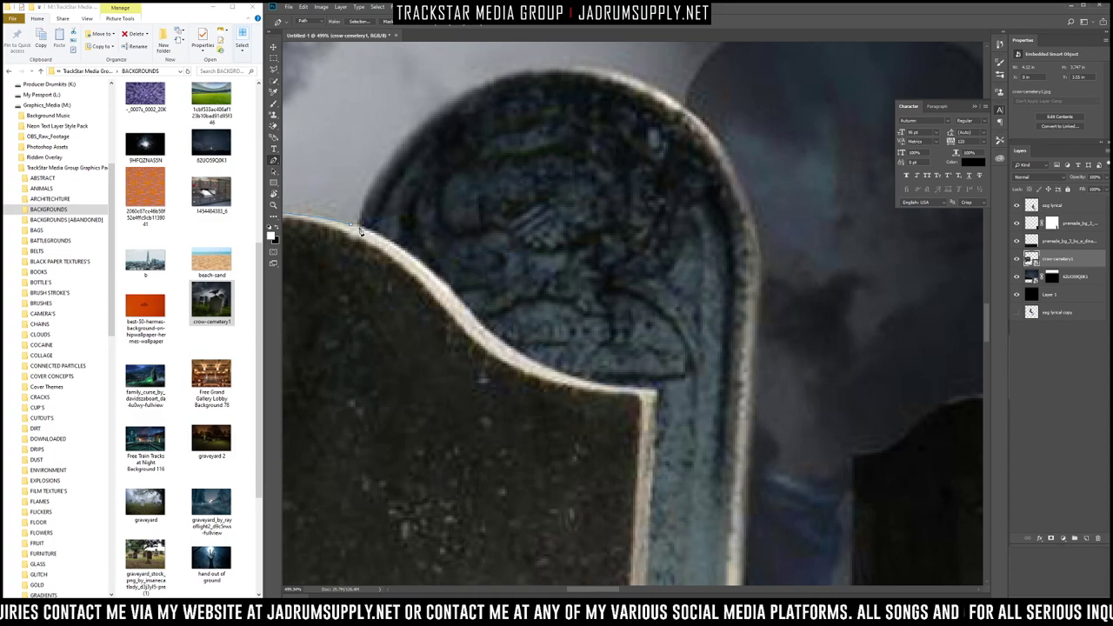
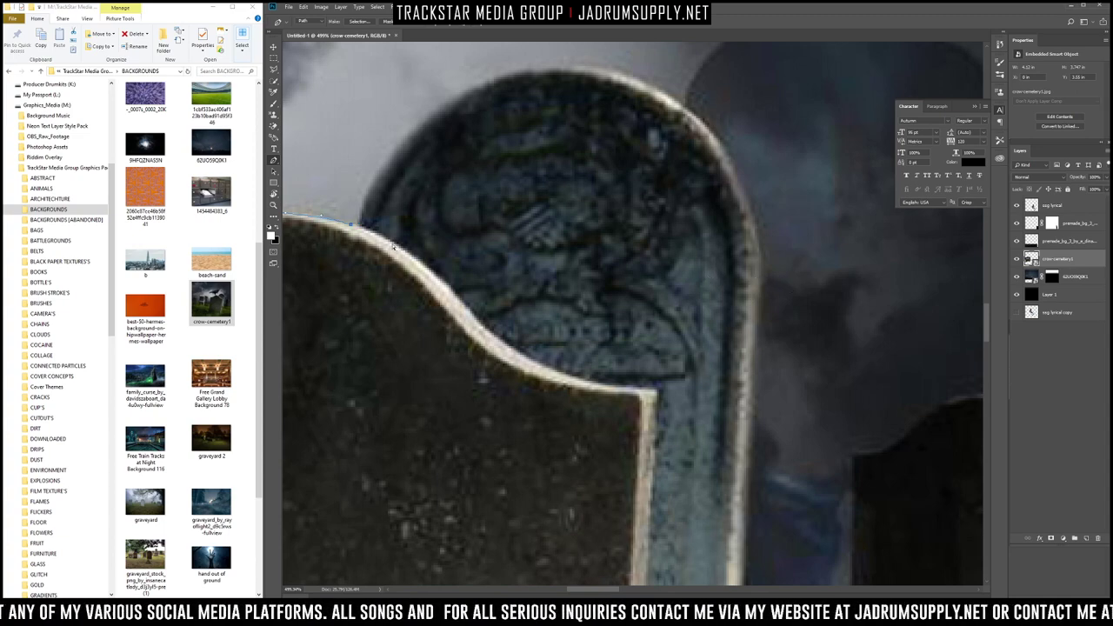
pyautogui.click(759, 262)
pyautogui.moveTo(545, 242); pyautogui.dragTo(564, 68)
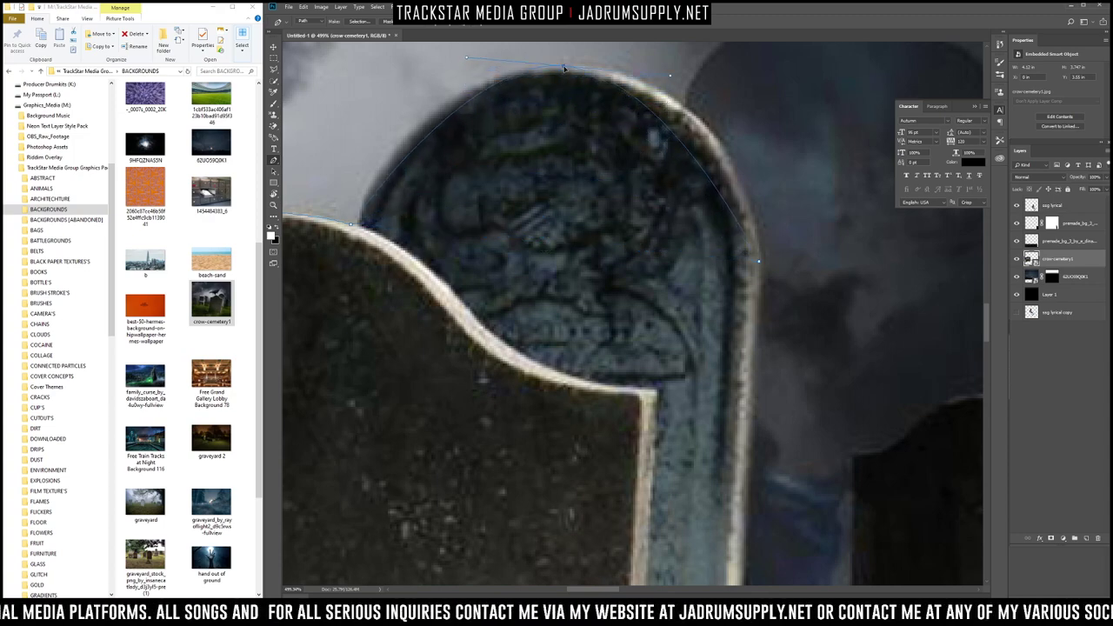
pyautogui.moveTo(440, 128); pyautogui.dragTo(433, 115)
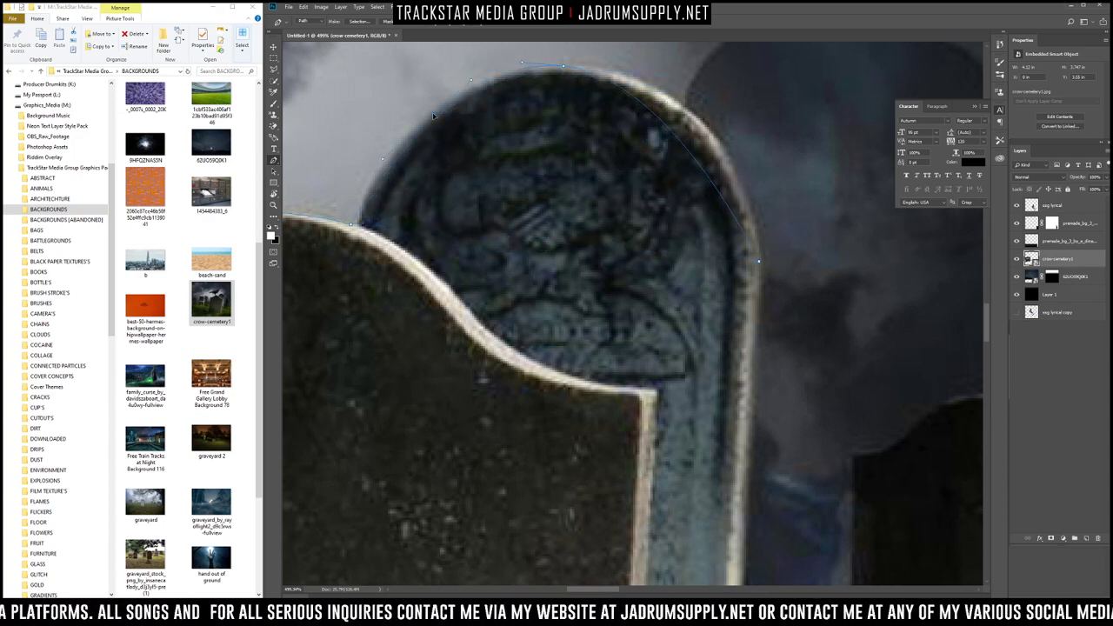
pyautogui.moveTo(701, 166); pyautogui.dragTo(709, 133)
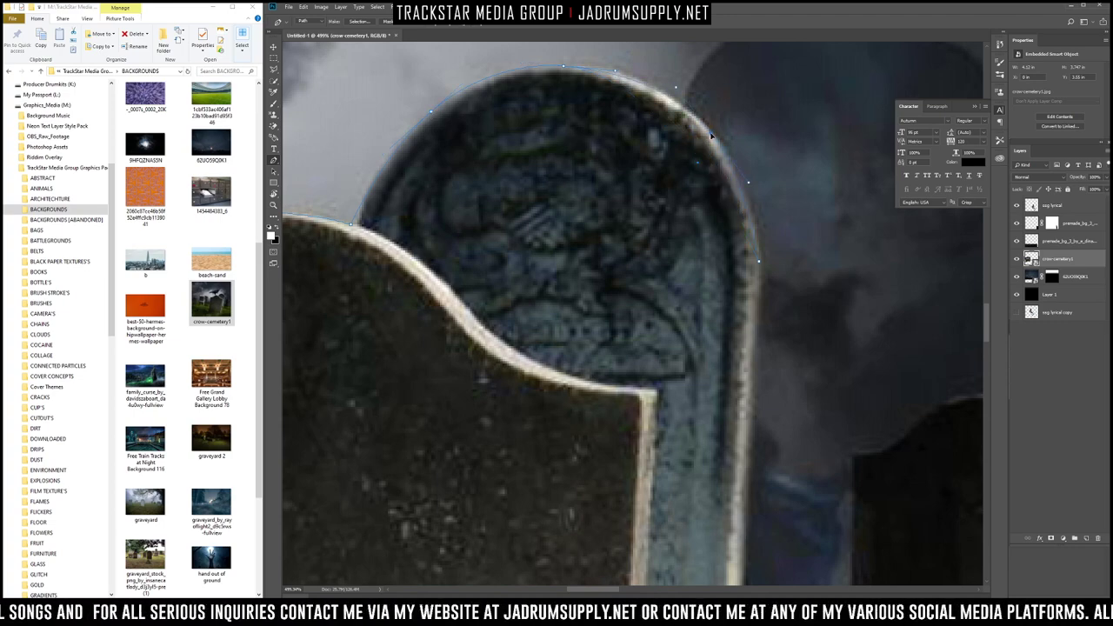
pyautogui.moveTo(742, 189); pyautogui.dragTo(743, 187)
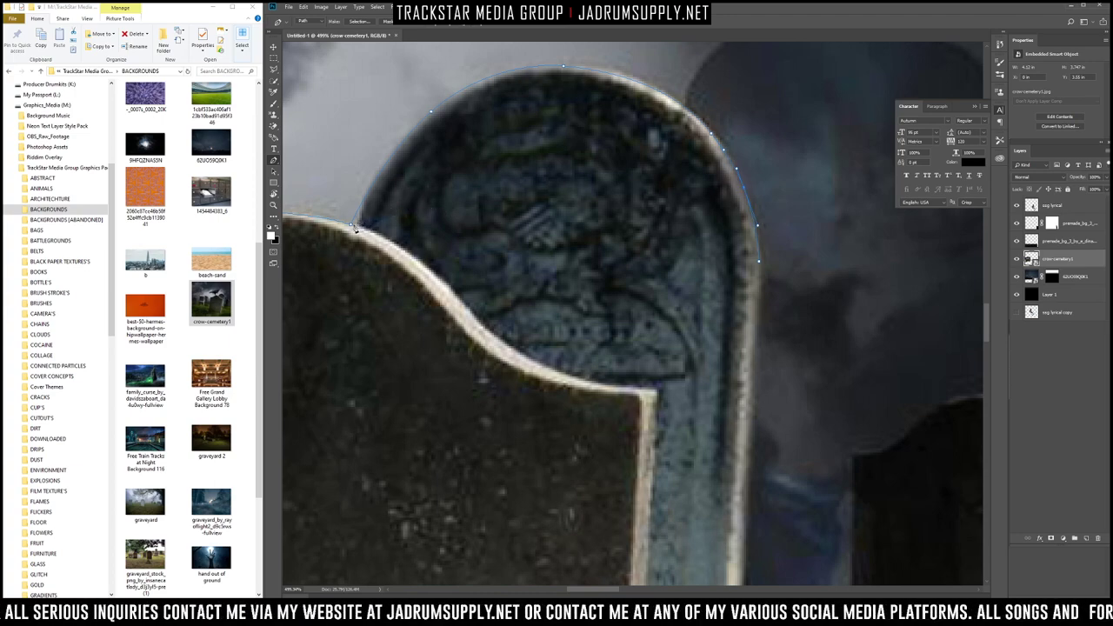
pyautogui.click(379, 181)
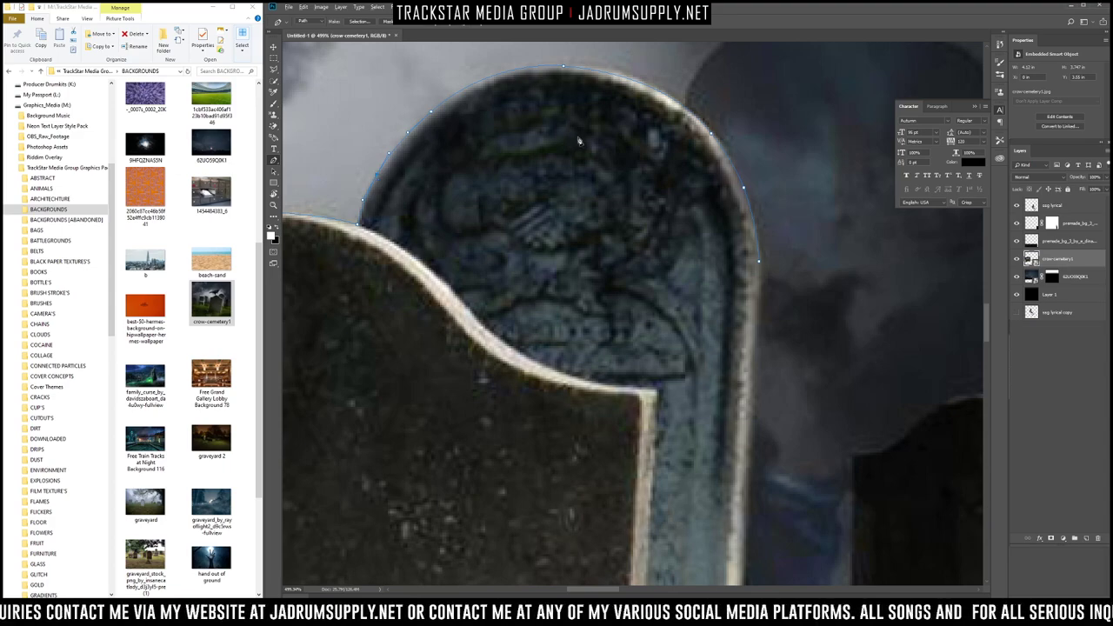
pyautogui.scroll(-2, 580, 144)
pyautogui.scroll(5, 581, 146)
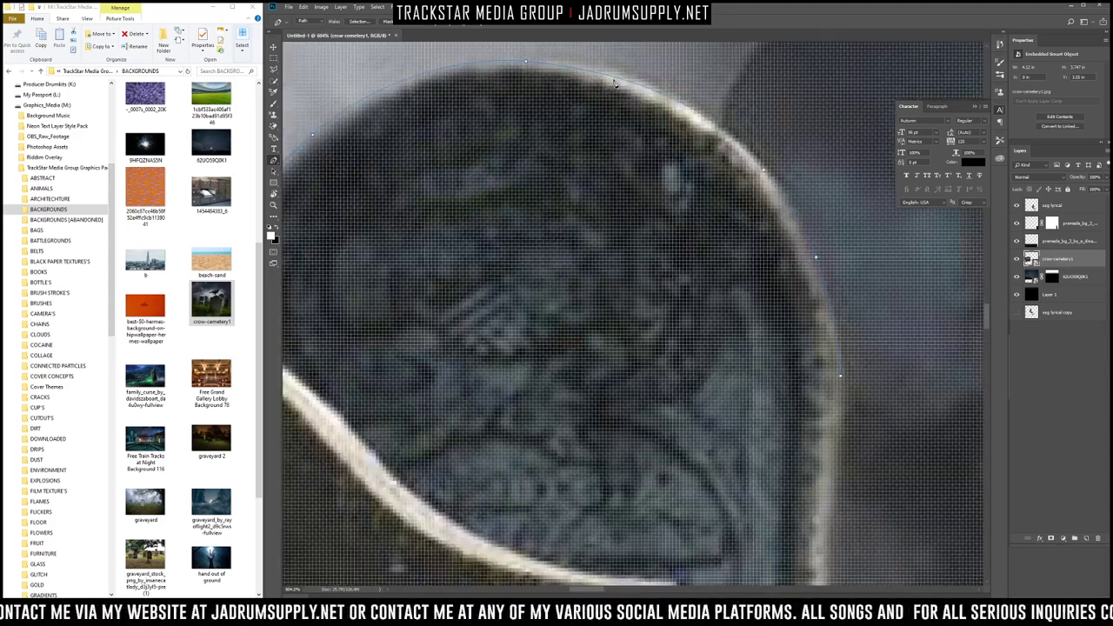
pyautogui.click(619, 79)
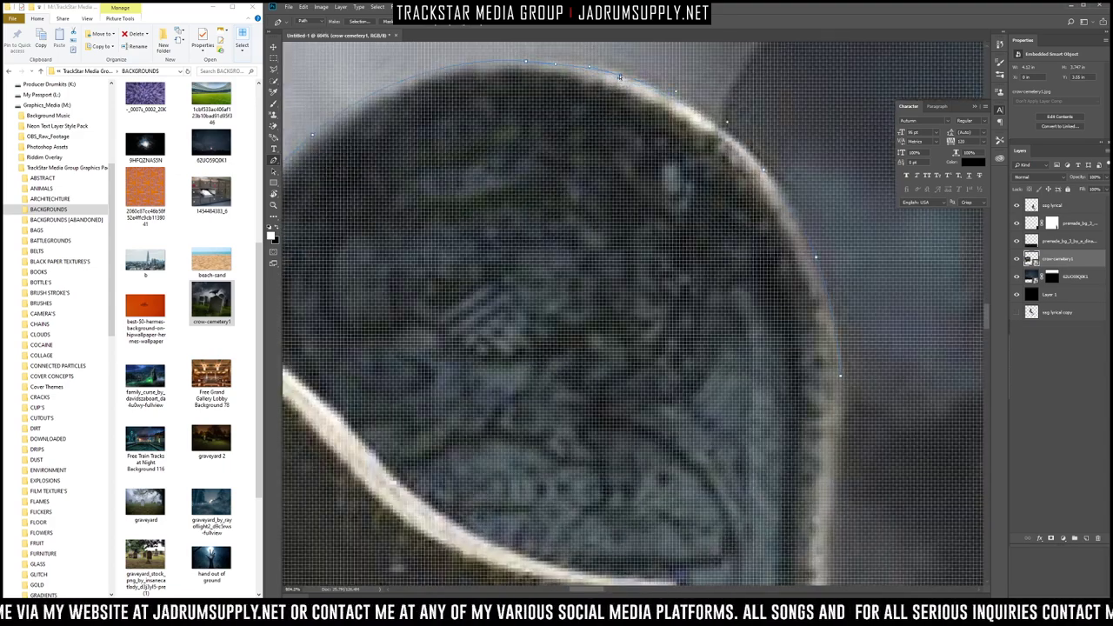
# Step: Bring the path down the rounded gravestone's right side, along the grass line and up the rightmost gravestone's left side to its corner
pyautogui.scroll(-5, 619, 78)
pyautogui.scroll(-2, 717, 218)
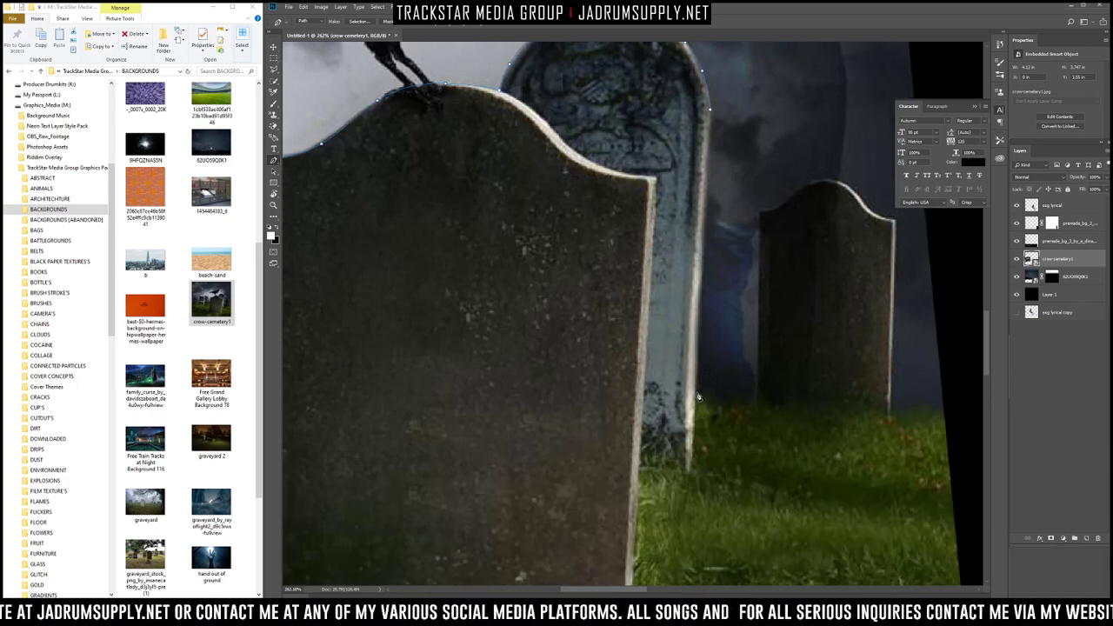
pyautogui.moveTo(698, 397)
pyautogui.mouseDown()
pyautogui.moveTo(737, 406)
pyautogui.moveTo(757, 376)
pyautogui.moveTo(760, 212)
pyautogui.mouseUp()
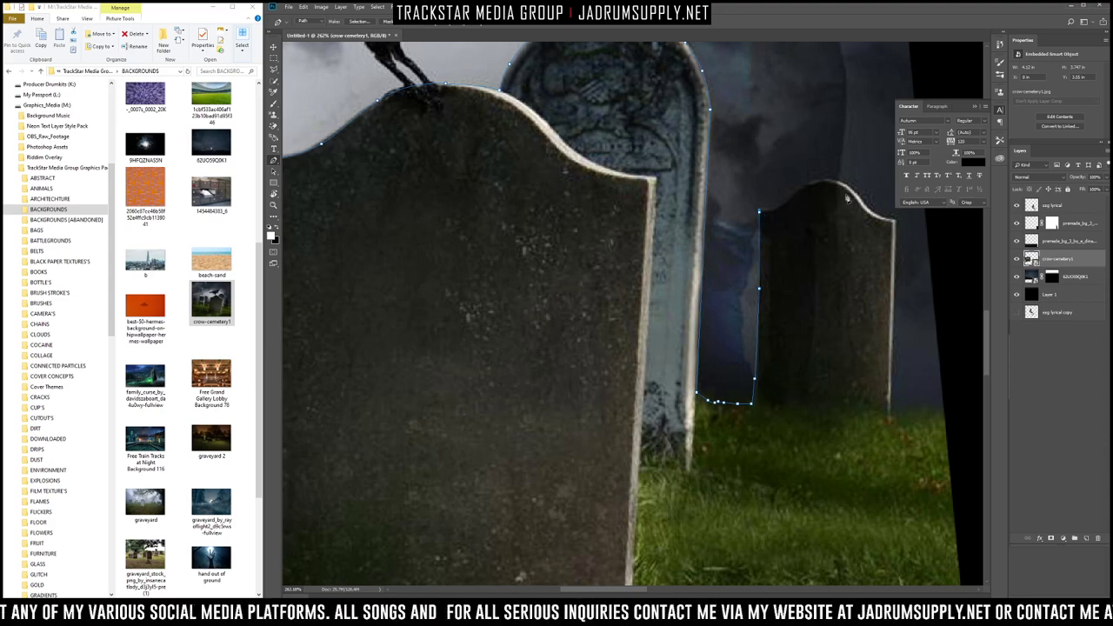
# Step: Extend the path over the rightmost gravestone's peak to its upper-right corner, bending it to follow the left slope
pyautogui.scroll(5, 824, 209)
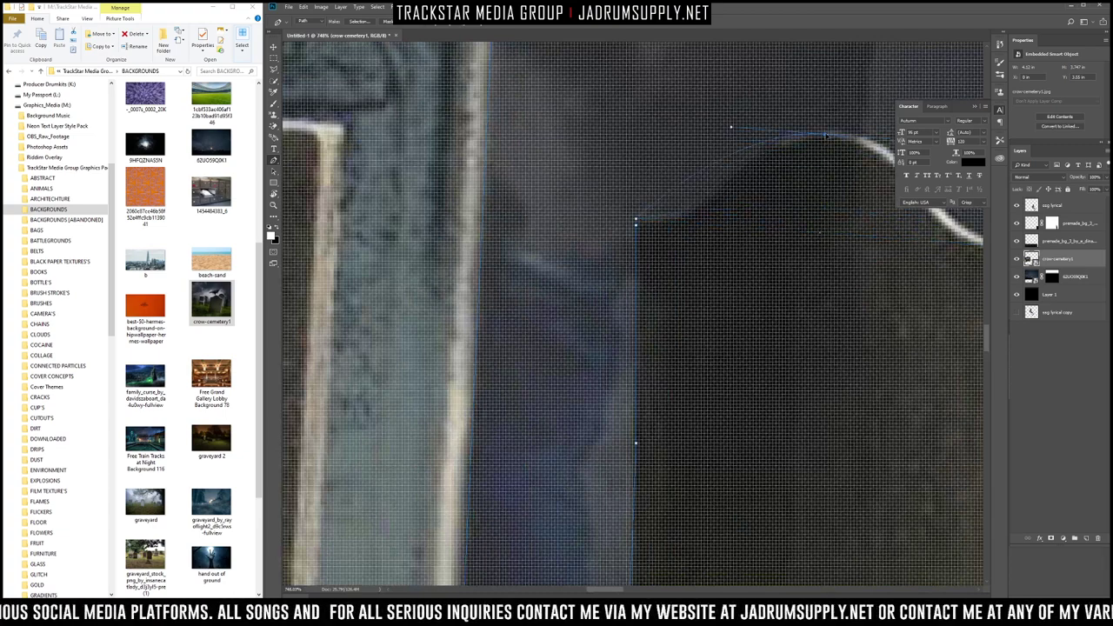
pyautogui.click(706, 172)
pyautogui.moveTo(706, 172); pyautogui.dragTo(712, 194)
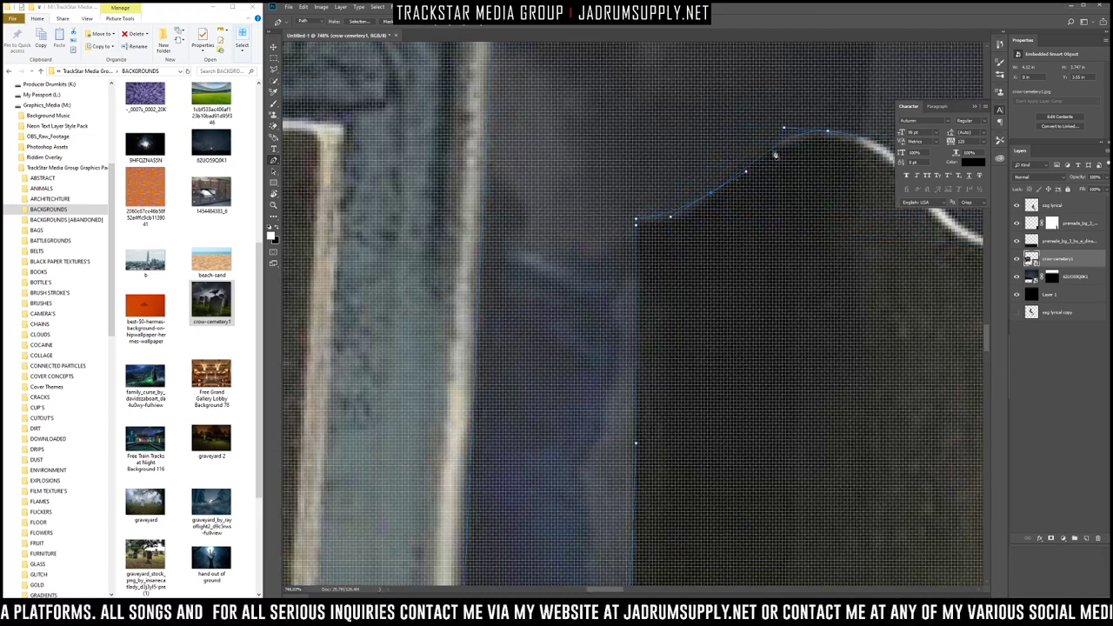
pyautogui.moveTo(771, 152); pyautogui.dragTo(764, 151)
pyautogui.scroll(-4, 764, 152)
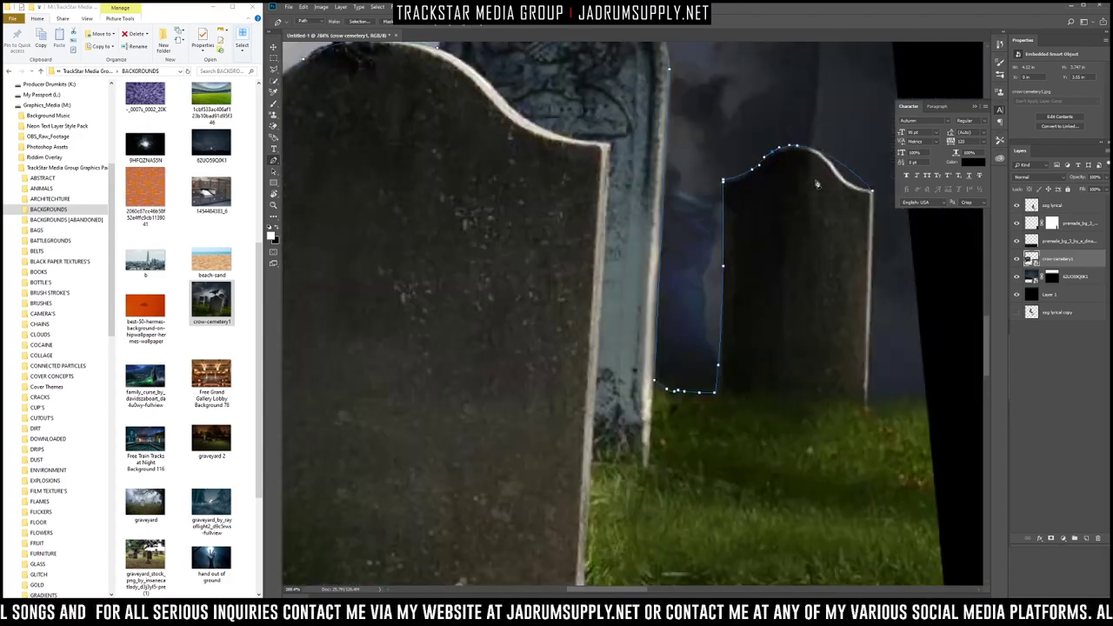
# Step: Fit the path closely to the curved right slope and upper-right corner of the rightmost gravestone
pyautogui.scroll(1, 708, 179)
pyautogui.scroll(-1, 709, 179)
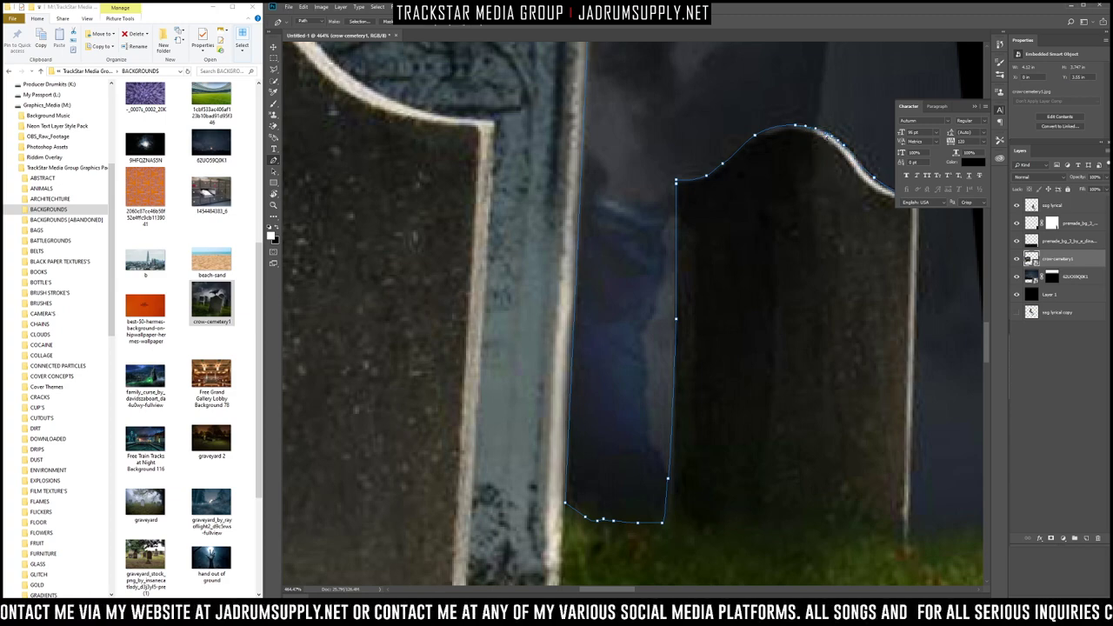
pyautogui.scroll(-5, 837, 152)
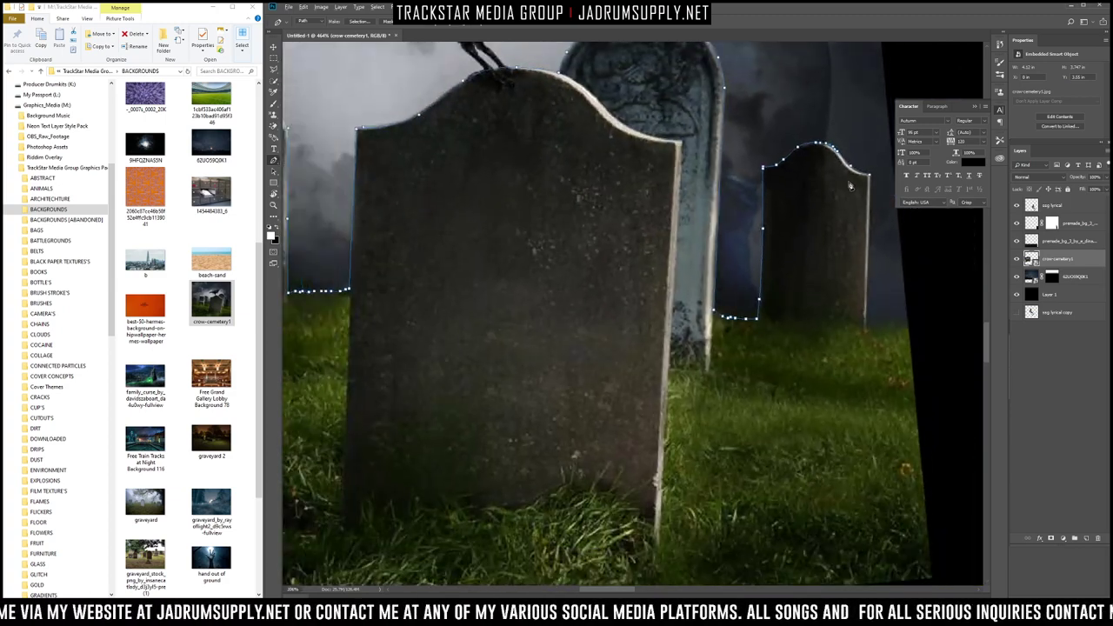
pyautogui.scroll(9, 861, 178)
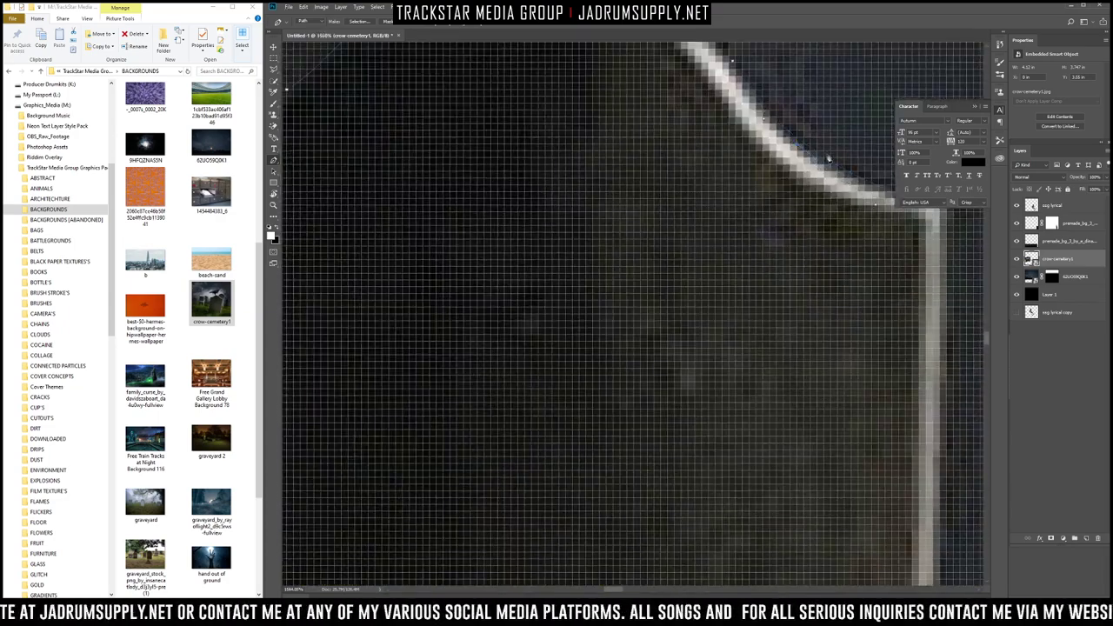
pyautogui.scroll(-6, 829, 159)
pyautogui.scroll(5, 887, 227)
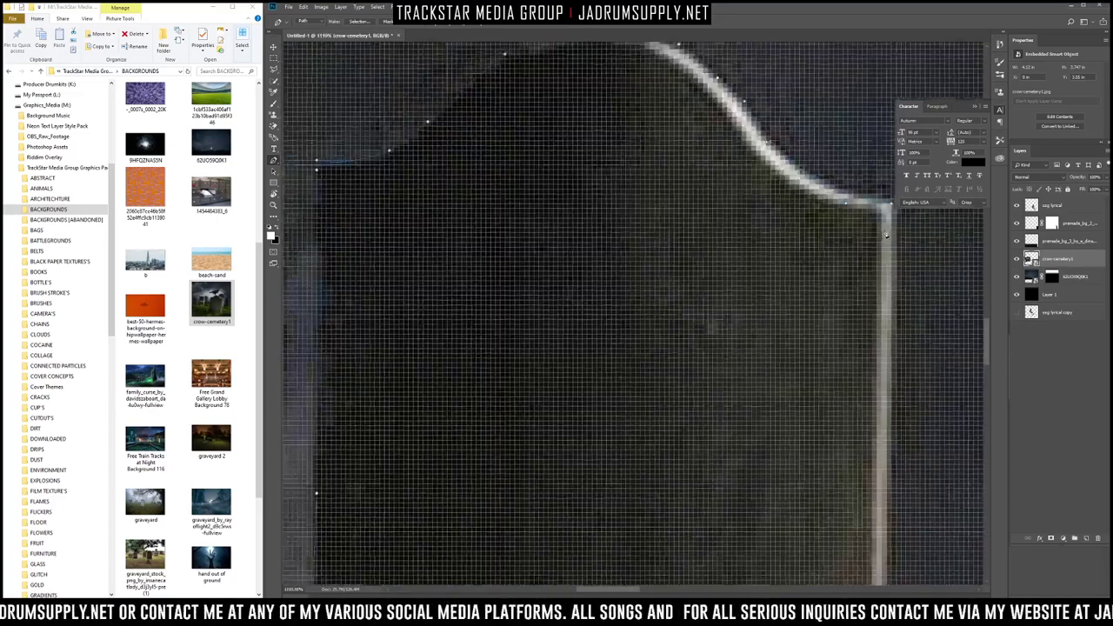
pyautogui.scroll(3, 887, 234)
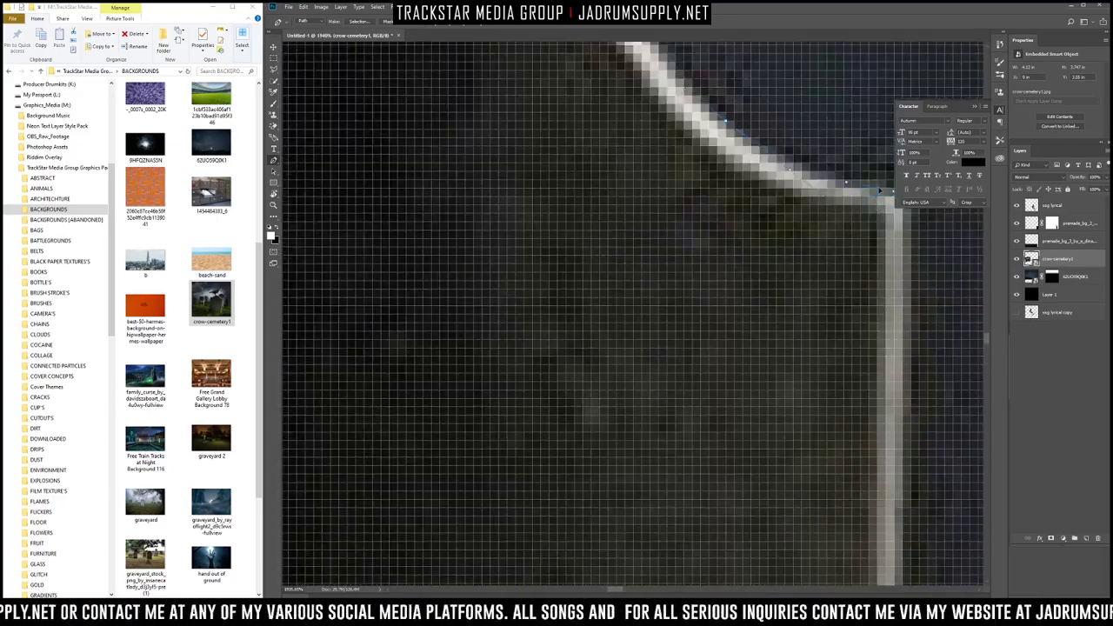
pyautogui.scroll(-8, 800, 174)
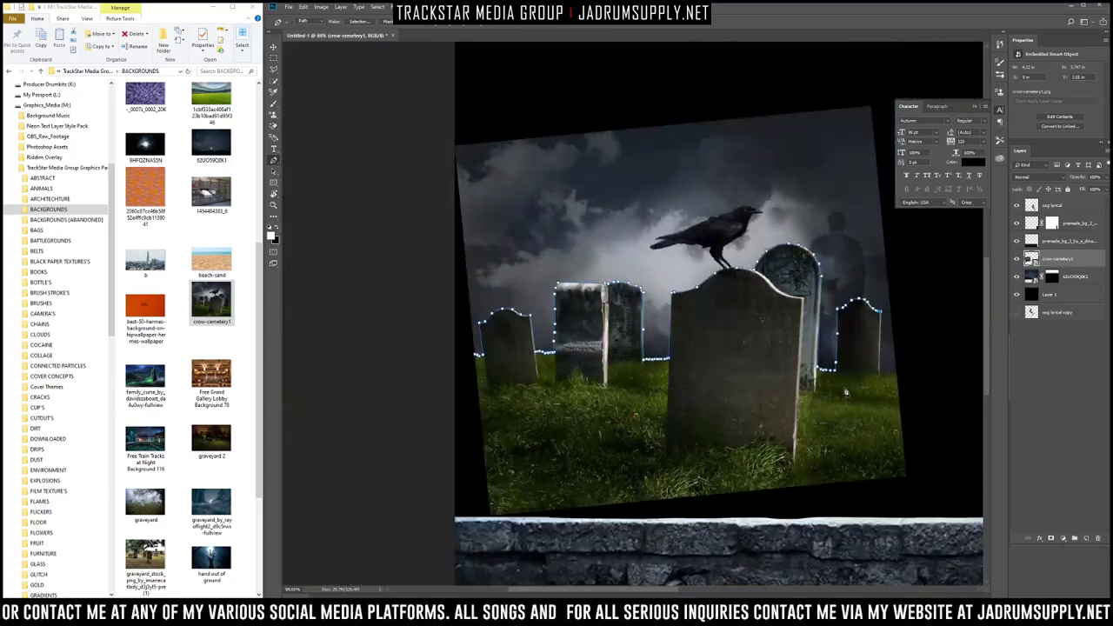
# Step: Extend the path down the rightmost gravestone and past the photo's edge, looping it around the sky and back to the graveyard's left side
pyautogui.scroll(4, 884, 373)
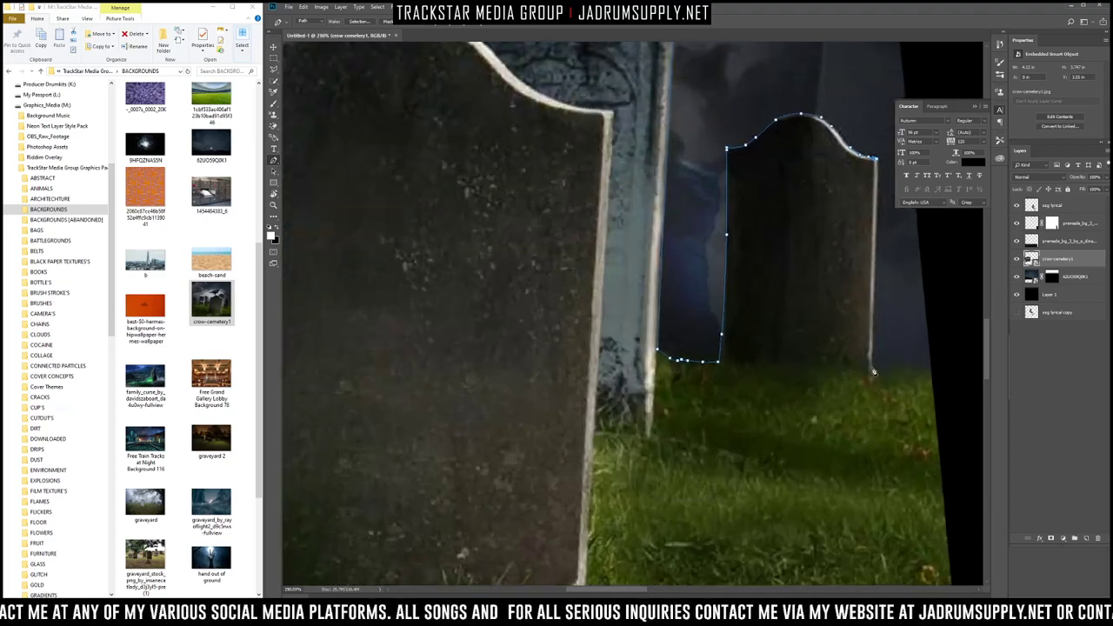
pyautogui.moveTo(874, 376); pyautogui.dragTo(948, 367)
pyautogui.scroll(-10, 948, 367)
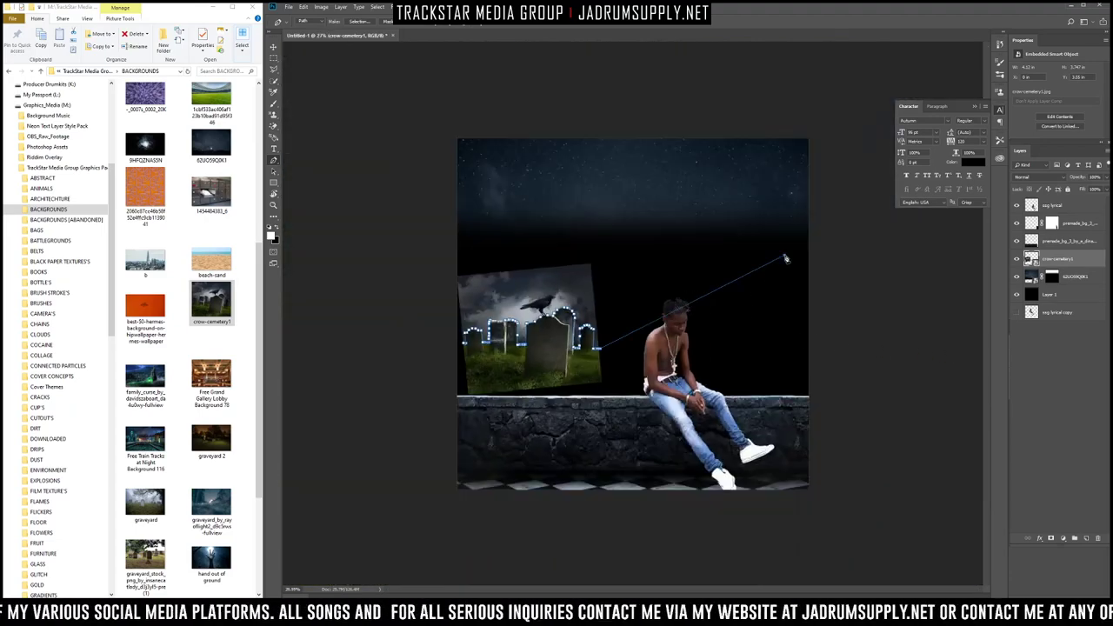
pyautogui.moveTo(467, 106)
pyautogui.mouseDown()
pyautogui.moveTo(416, 136)
pyautogui.moveTo(374, 246)
pyautogui.moveTo(396, 326)
pyautogui.moveTo(439, 353)
pyautogui.mouseUp()
pyautogui.rightClick(483, 262)
pyautogui.click(518, 299)
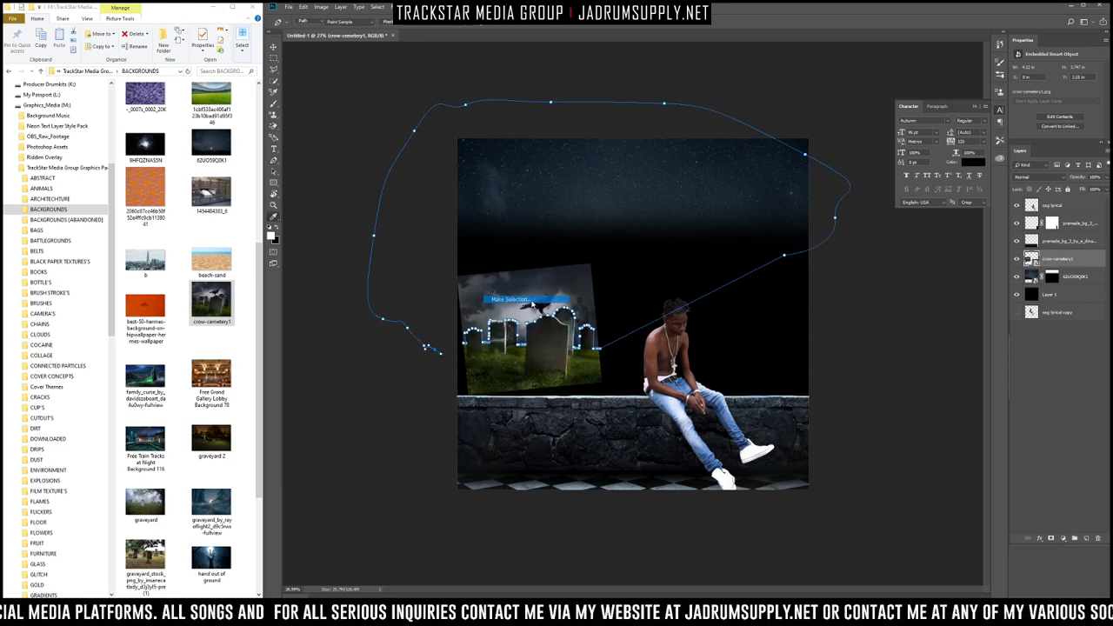
pyautogui.press('Return')
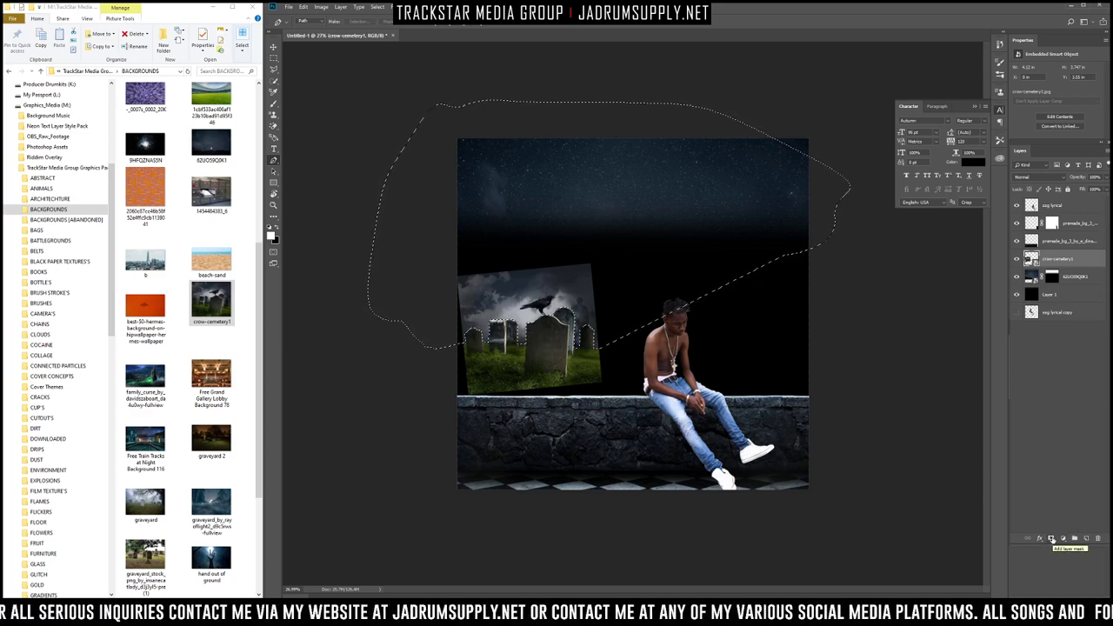
pyautogui.click(1052, 539)
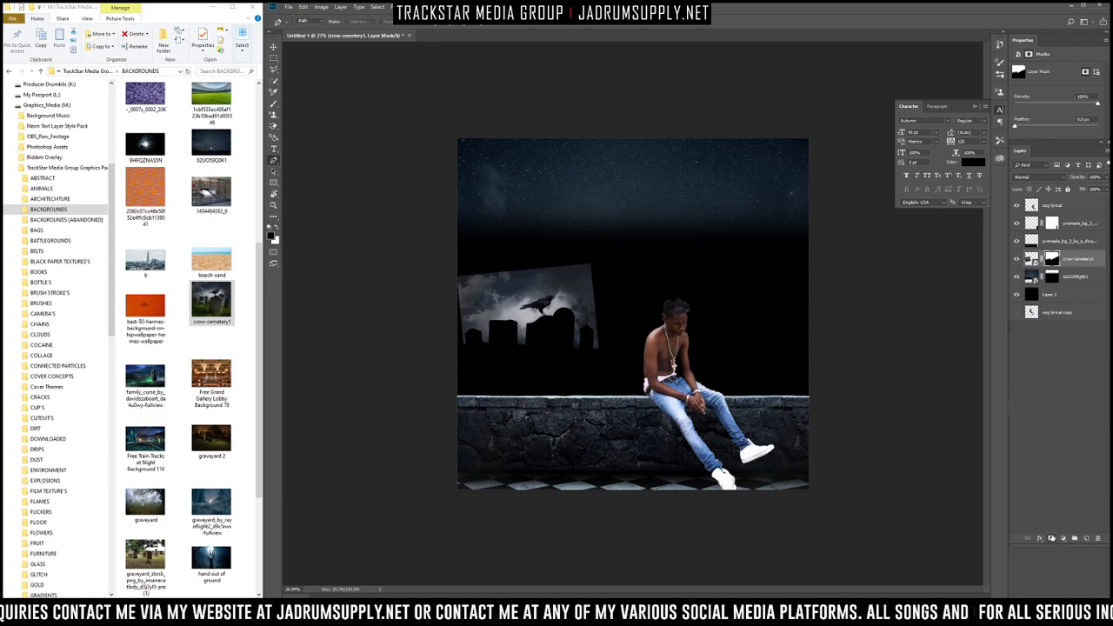
pyautogui.hotkey('ctrl', 'z')
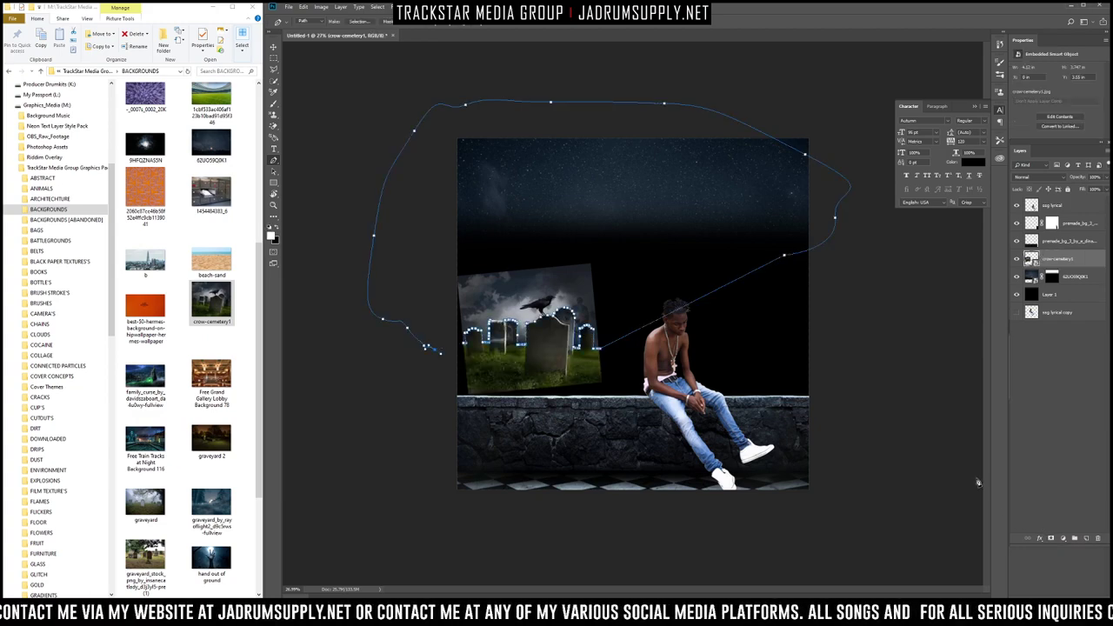
# Step: Add an empty layer mask to the crow-cemetery1 layer and make a selection from the path
pyautogui.click(1052, 539)
pyautogui.rightClick(643, 247)
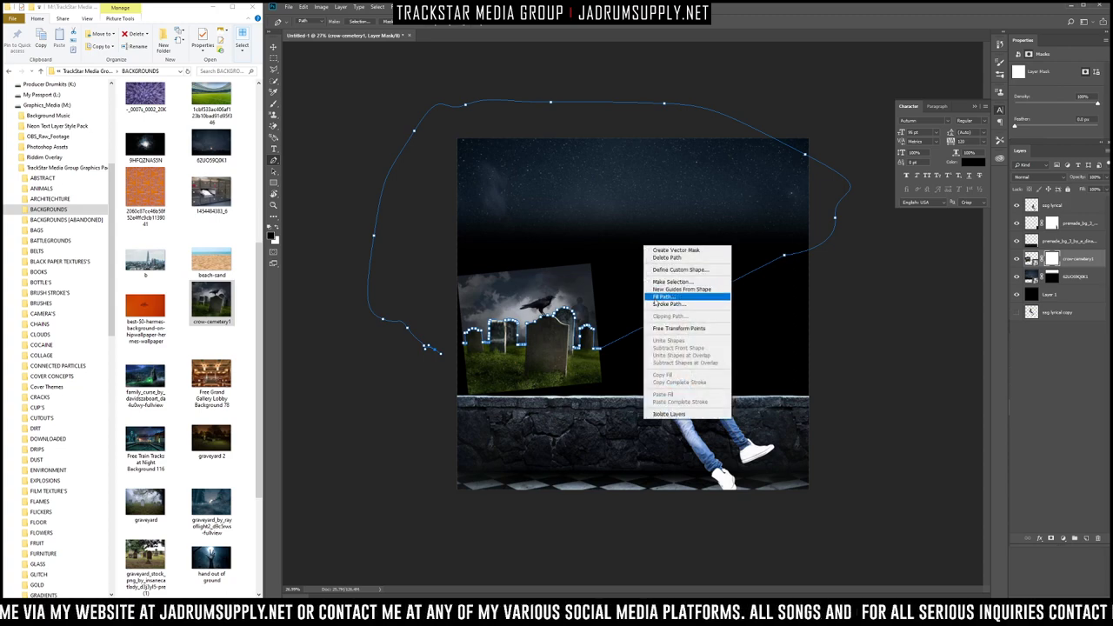
pyautogui.click(684, 282)
pyautogui.press('Return')
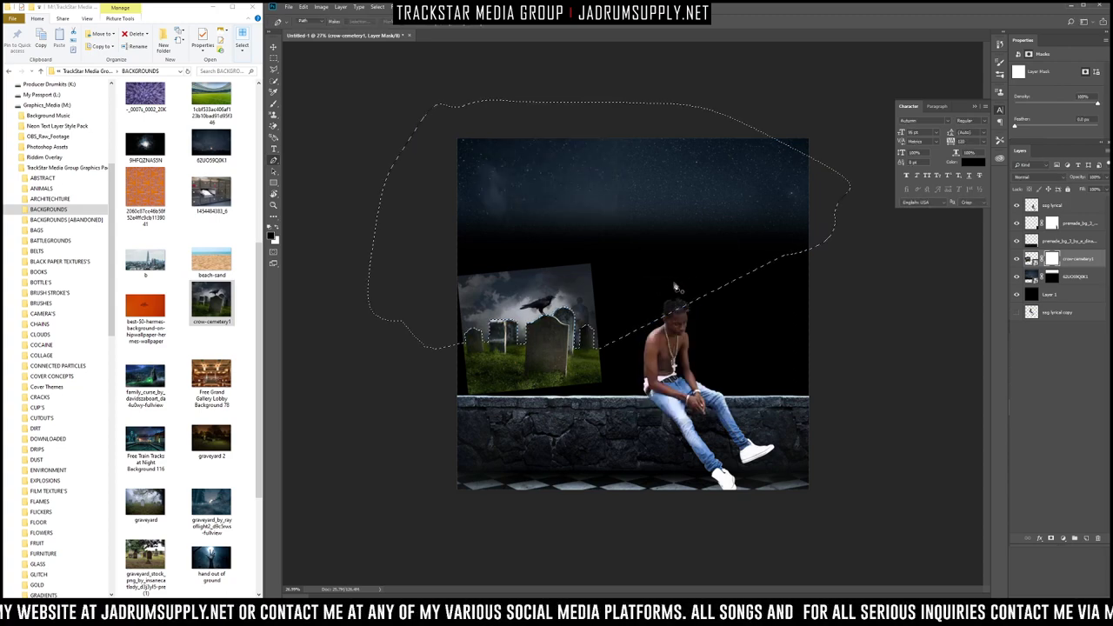
# Step: Hide the sky and crow by brushing black inside the selection on the mask, and duplicate the masked graveyard layer
pyautogui.press('b')
pyautogui.moveTo(743, 280)
pyautogui.mouseDown()
pyautogui.moveTo(4, 236)
pyautogui.moveTo(824, 319)
pyautogui.mouseUp()
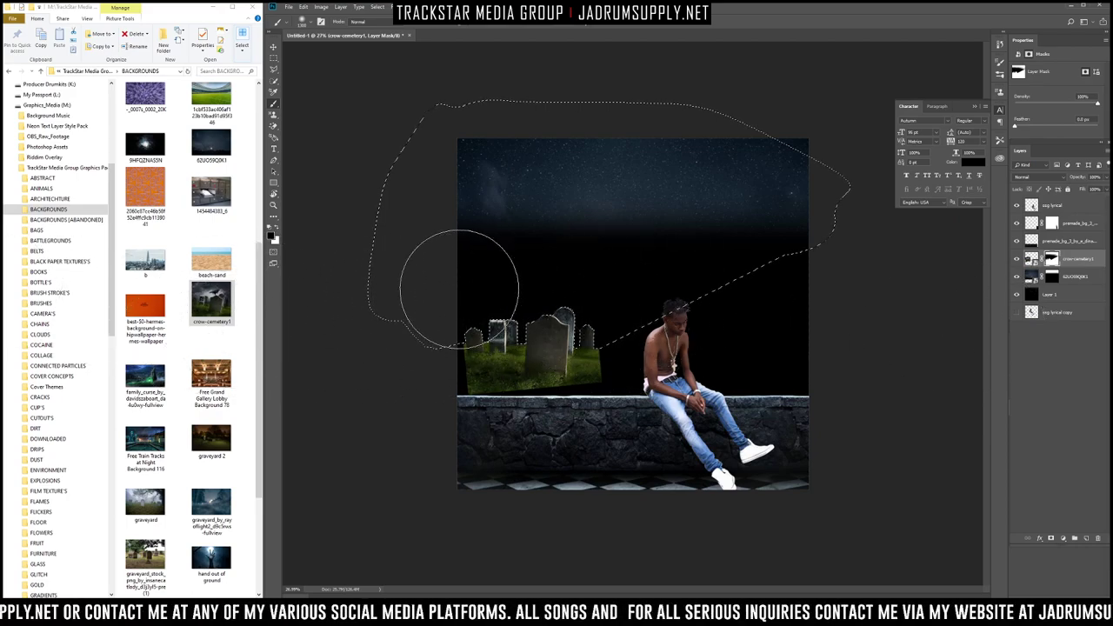
pyautogui.hotkey('ctrl', 'd')
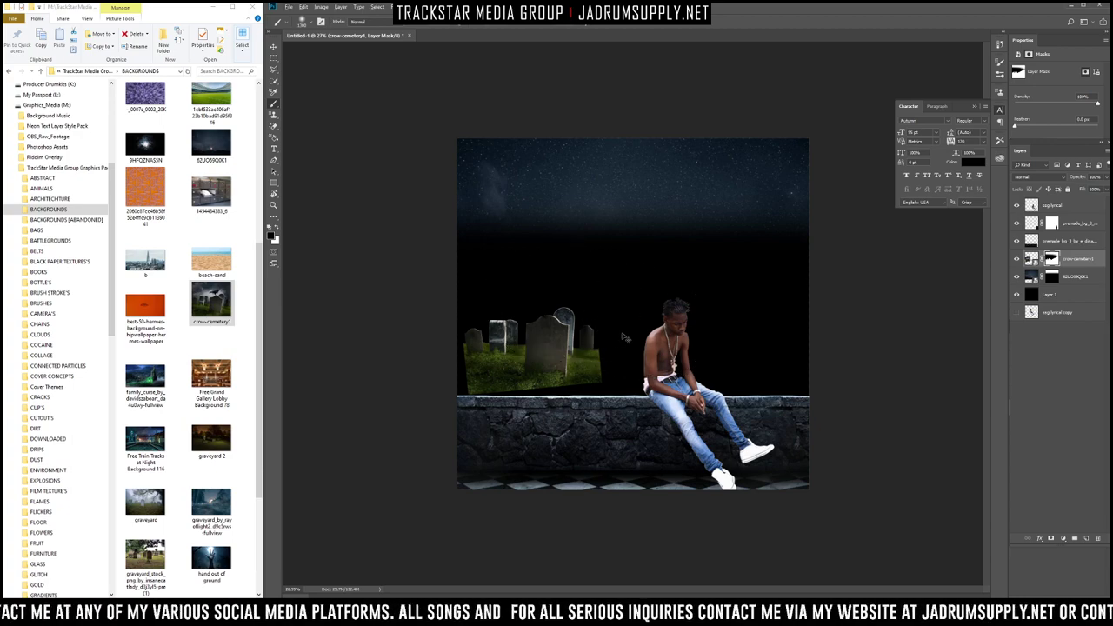
pyautogui.hotkey('ctrl', 'j')
pyautogui.press('x')
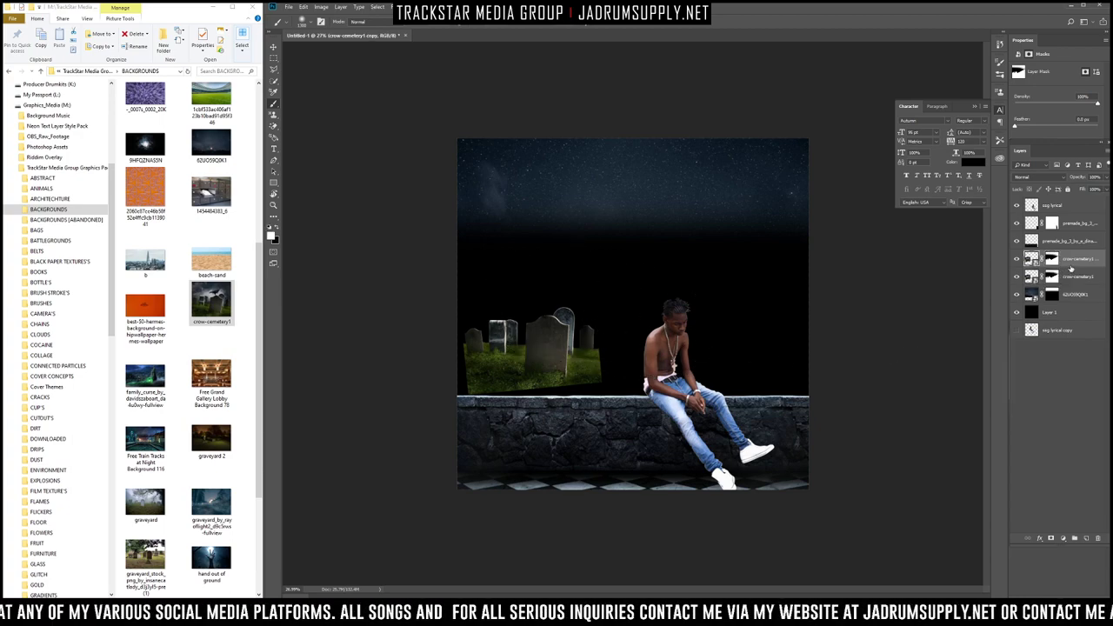
pyautogui.keyDown('shift'); pyautogui.click(1075, 276); pyautogui.keyUp('shift')
pyautogui.rightClick(1075, 258)
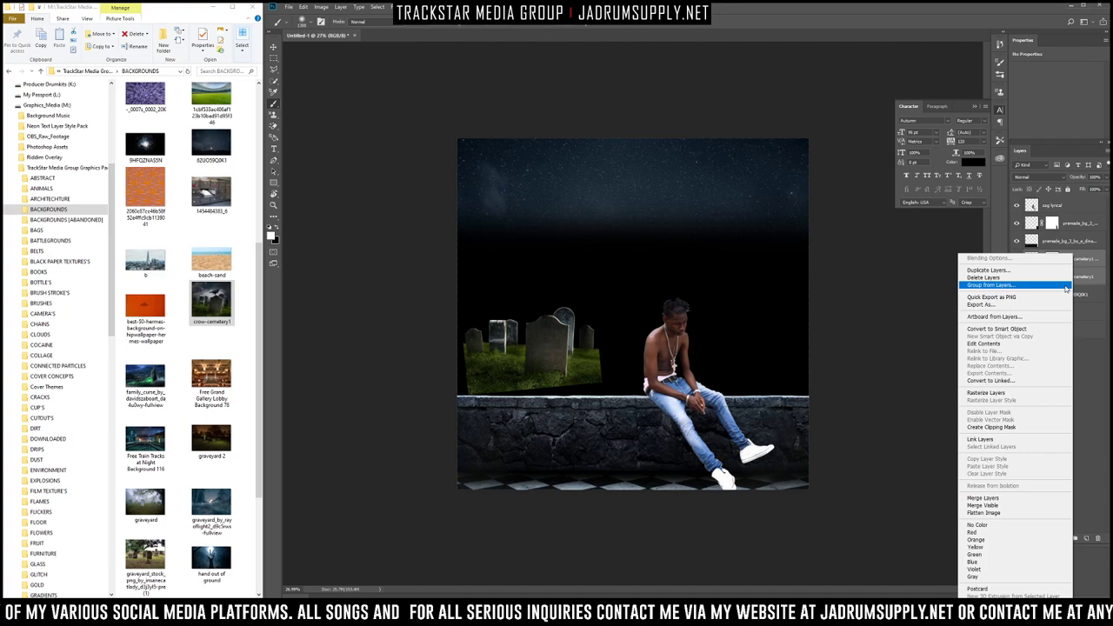
pyautogui.click(992, 394)
pyautogui.click(1053, 276)
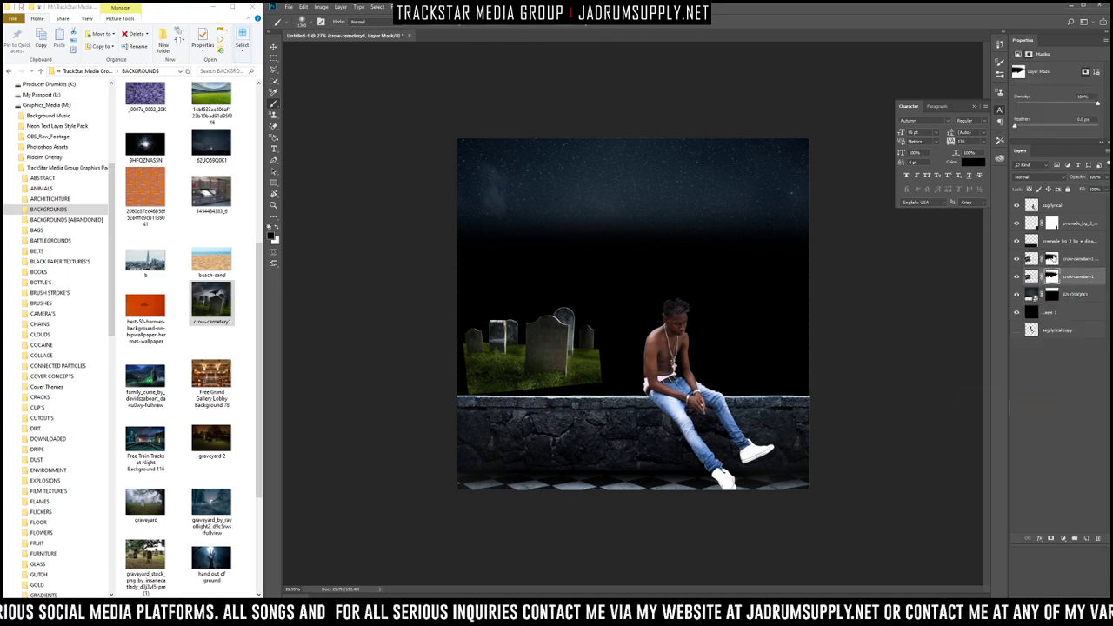
pyautogui.click(1051, 259)
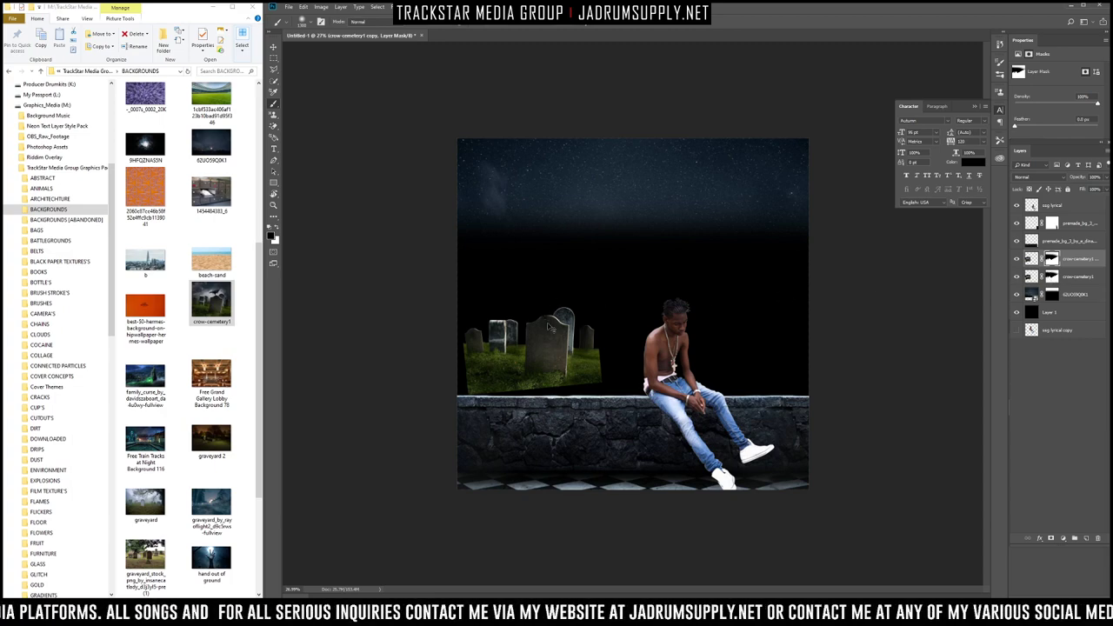
pyautogui.click(1053, 277)
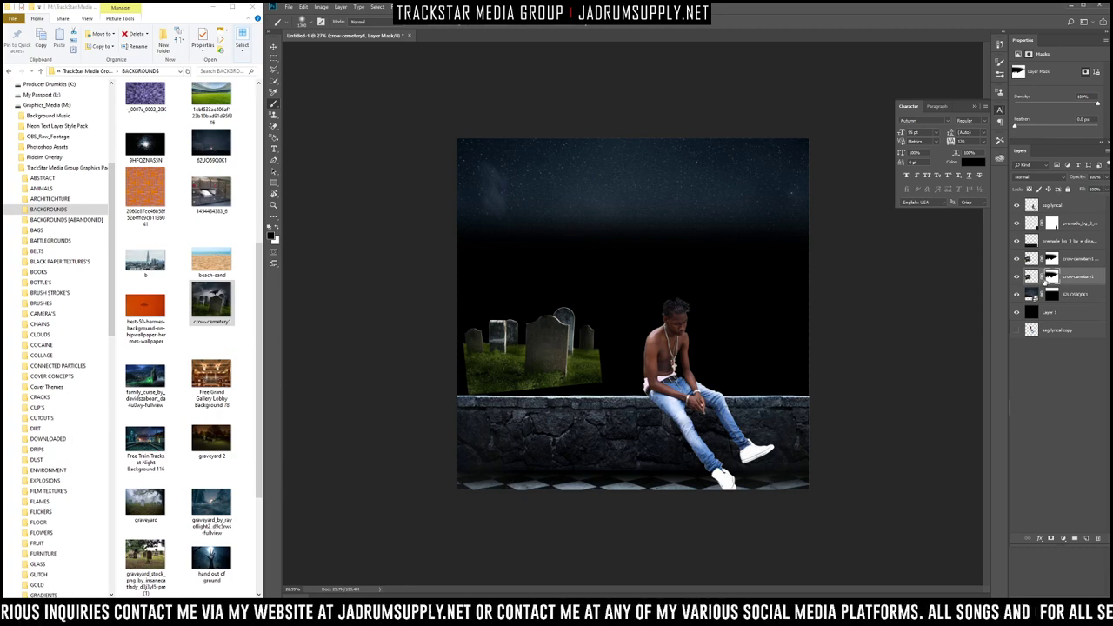
pyautogui.click(1030, 277)
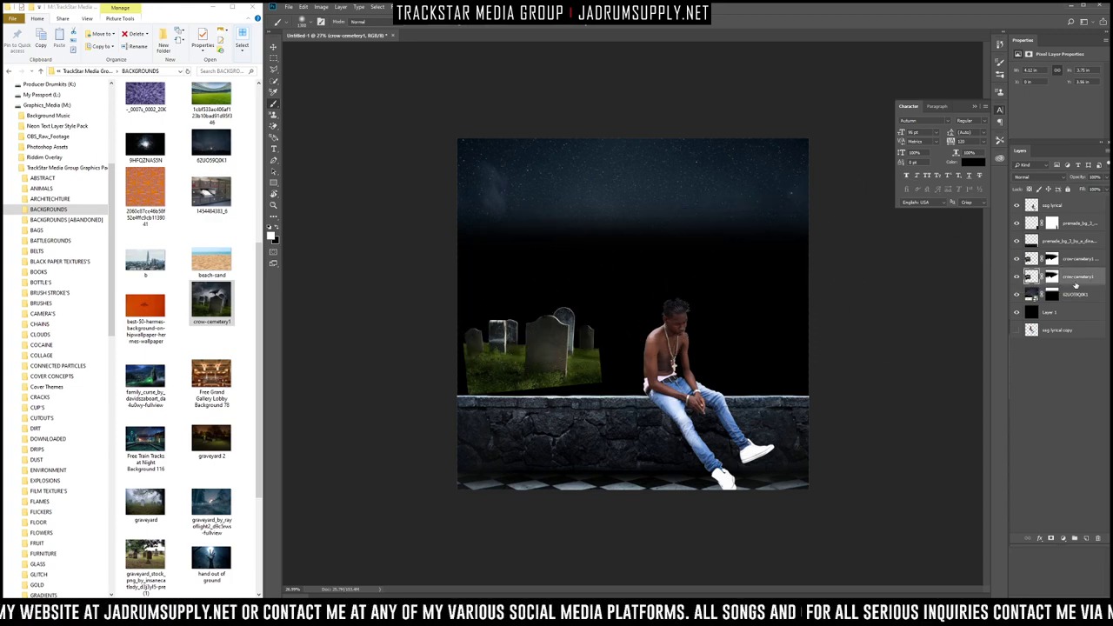
pyautogui.hotkey('ctrl', 'z')
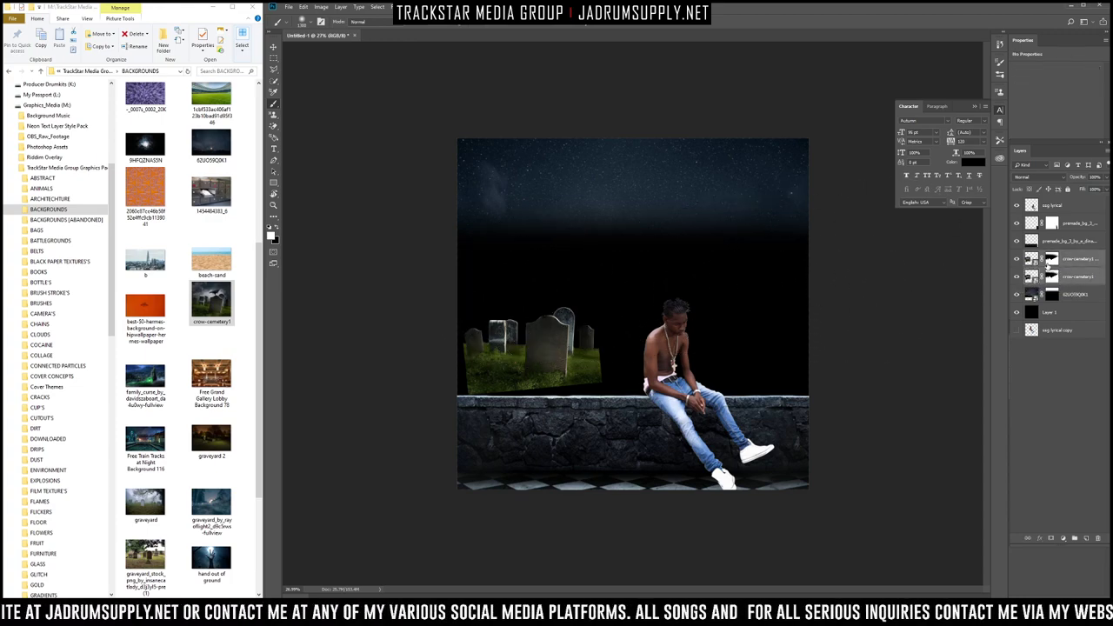
# Step: Rasterize both the crow-cemetery1 layer and its copy together
pyautogui.click(1062, 260)
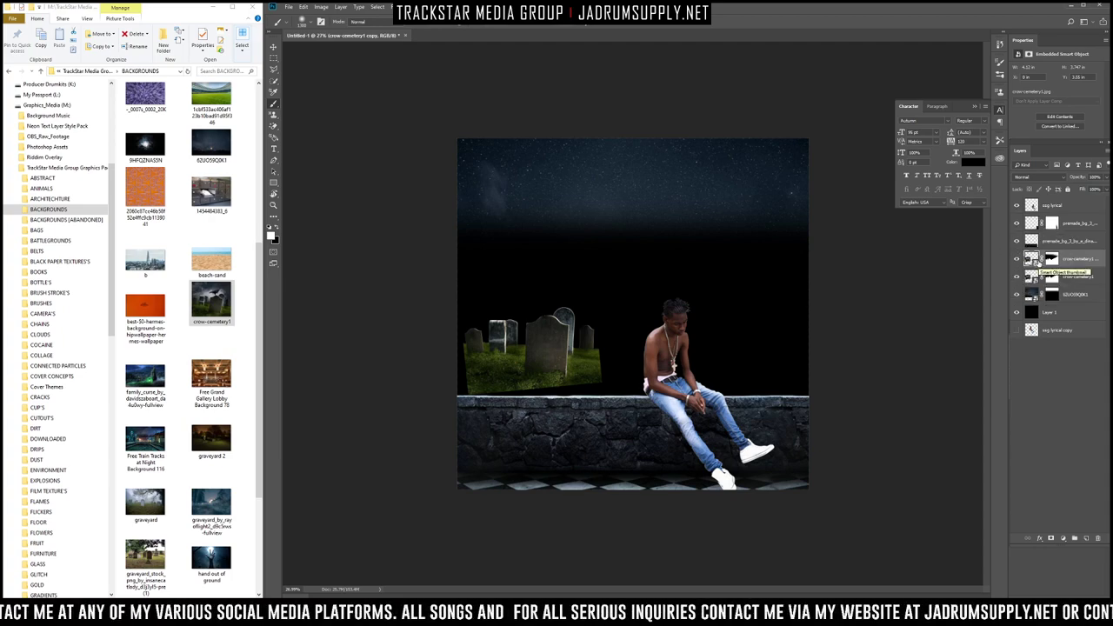
pyautogui.keyDown('ctrl'); pyautogui.click(1051, 259); pyautogui.keyUp('ctrl')
pyautogui.hotkey('ctrl', 'd')
pyautogui.keyDown('ctrl'); pyautogui.click(1091, 279); pyautogui.keyUp('ctrl')
pyautogui.rightClick(1082, 277)
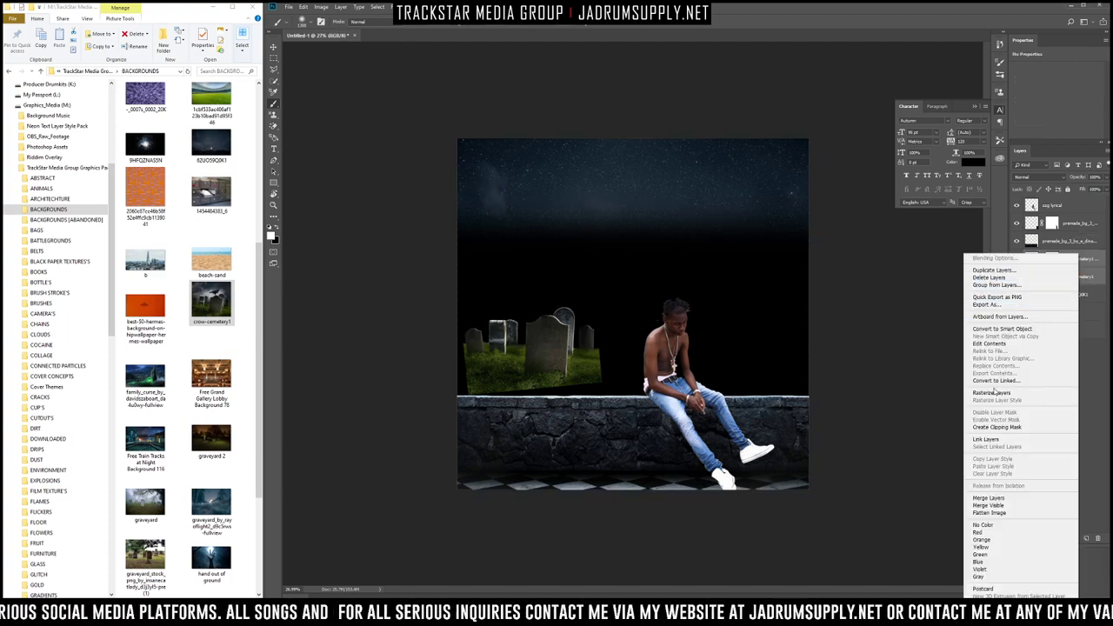
pyautogui.click(994, 393)
# Step: Apply the layer masks permanently on the crow-cemetery1 copy and on the original crow-cemetery1 layer
pyautogui.rightClick(1051, 259)
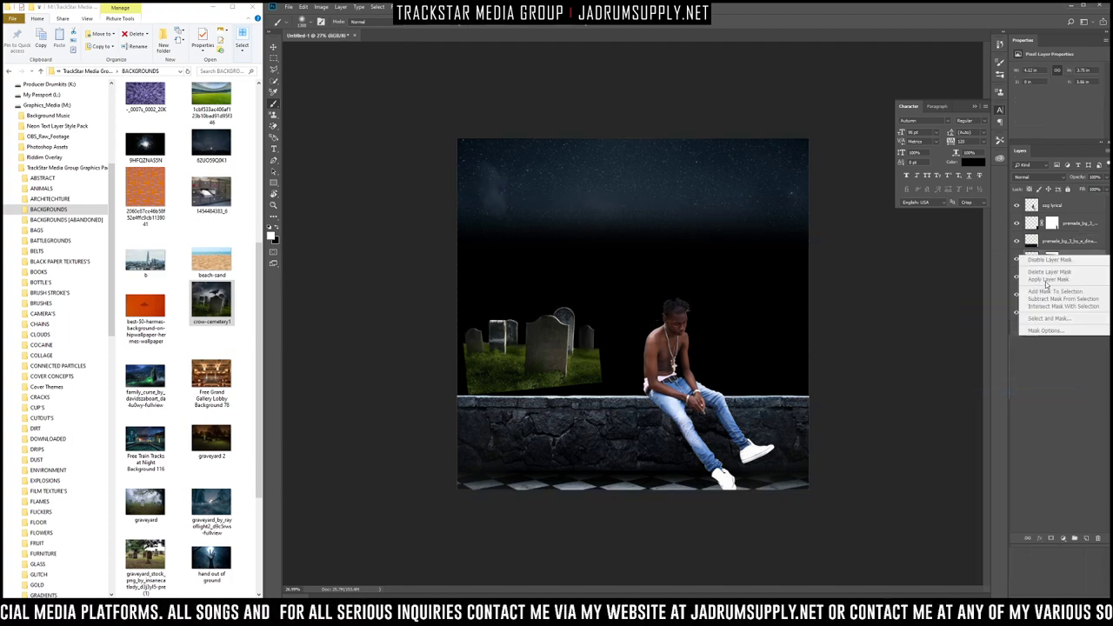
pyautogui.click(1084, 253)
pyautogui.click(1075, 258)
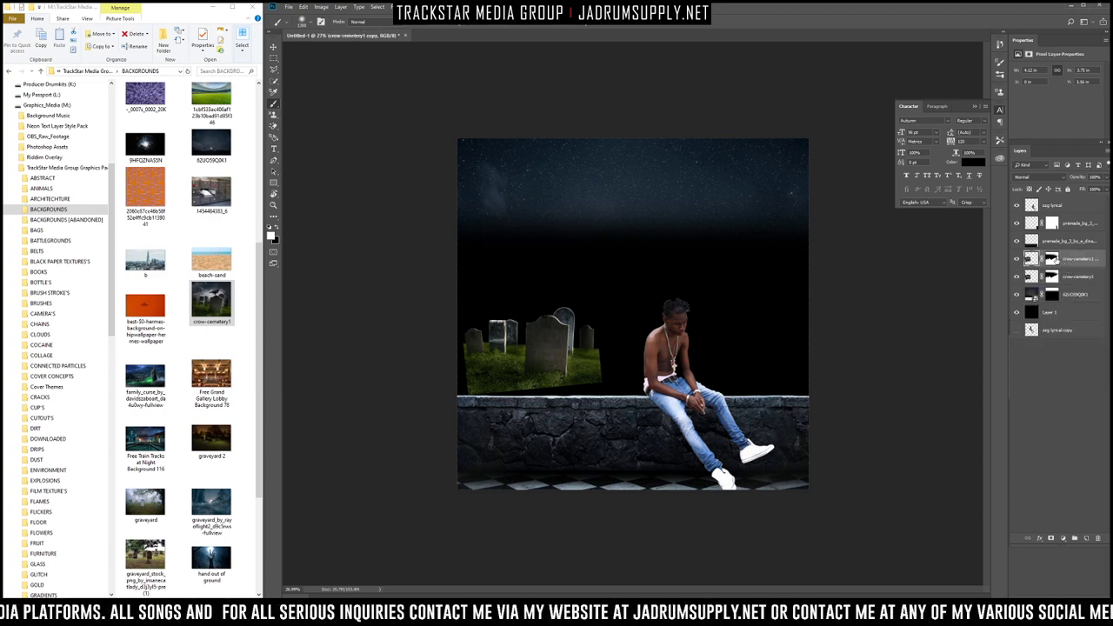
pyautogui.rightClick(1052, 258)
pyautogui.click(1050, 284)
pyautogui.rightClick(1052, 276)
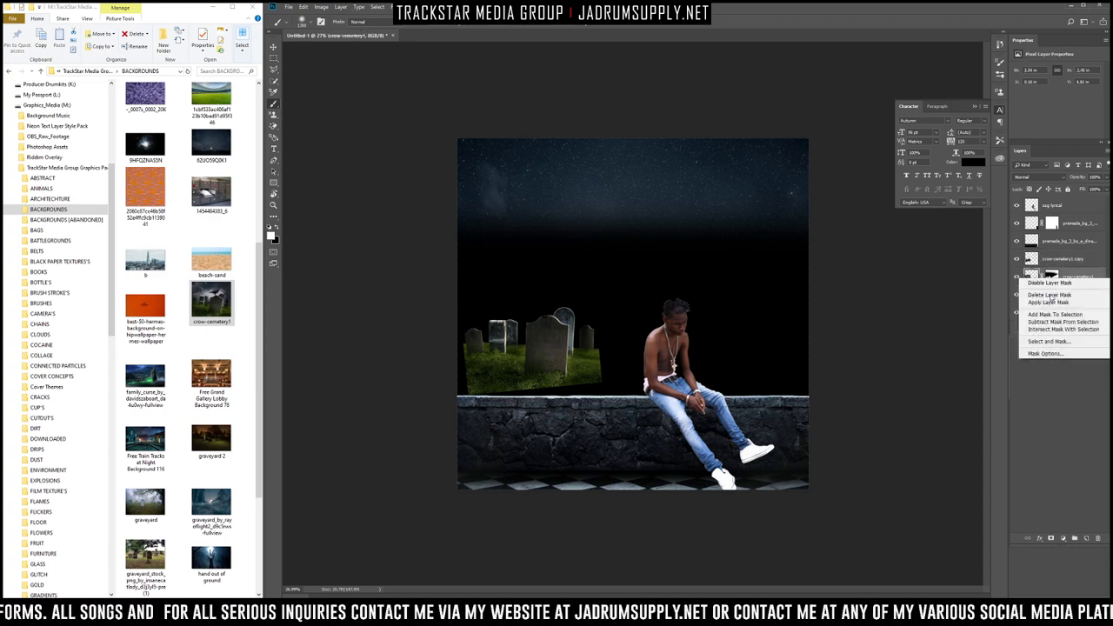
pyautogui.click(1050, 301)
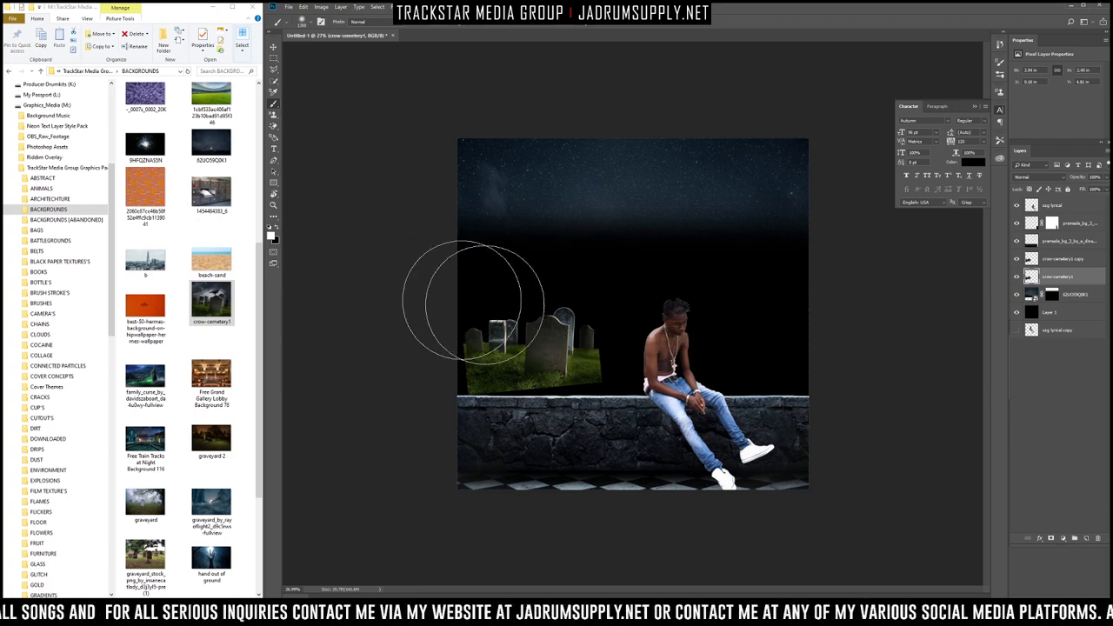
# Step: Flip the crow-cemetery1 copy horizontally and place it above the wall, running partly off the canvas's right edge
pyautogui.click(1054, 258)
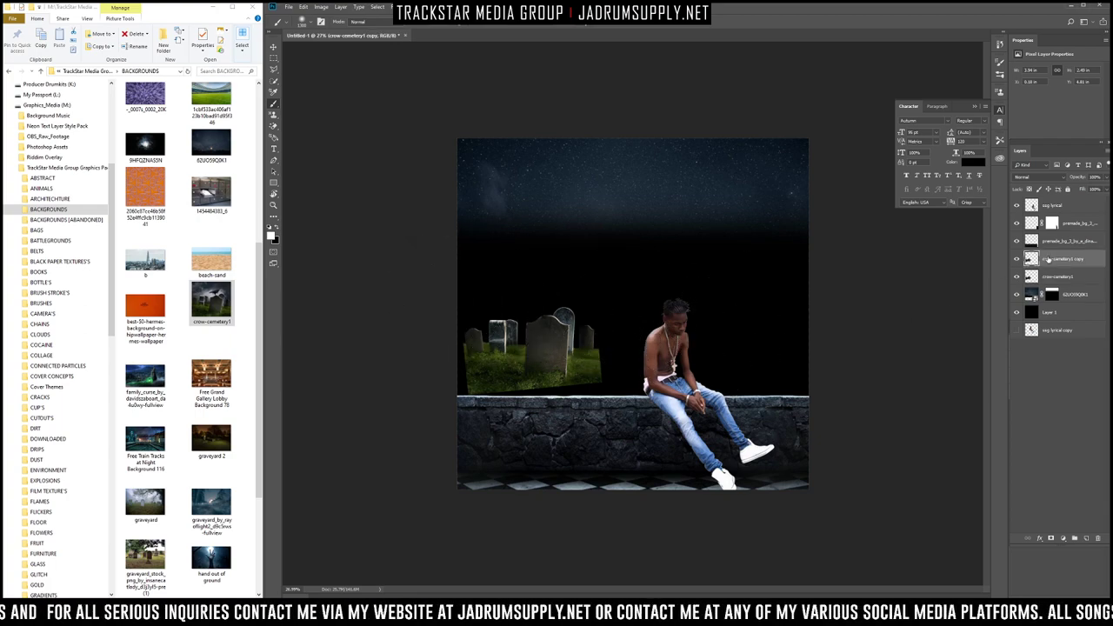
pyautogui.hotkey('ctrl', 't')
pyautogui.moveTo(521, 316); pyautogui.dragTo(693, 311)
pyautogui.moveTo(746, 344); pyautogui.dragTo(778, 371)
pyautogui.rightClick(785, 374)
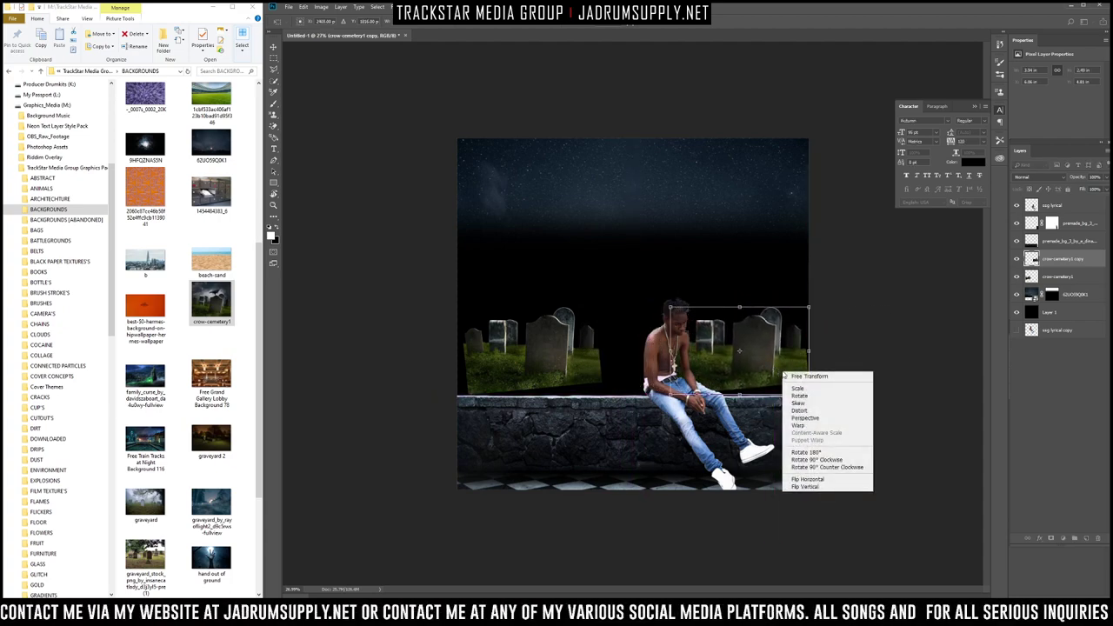
pyautogui.click(807, 479)
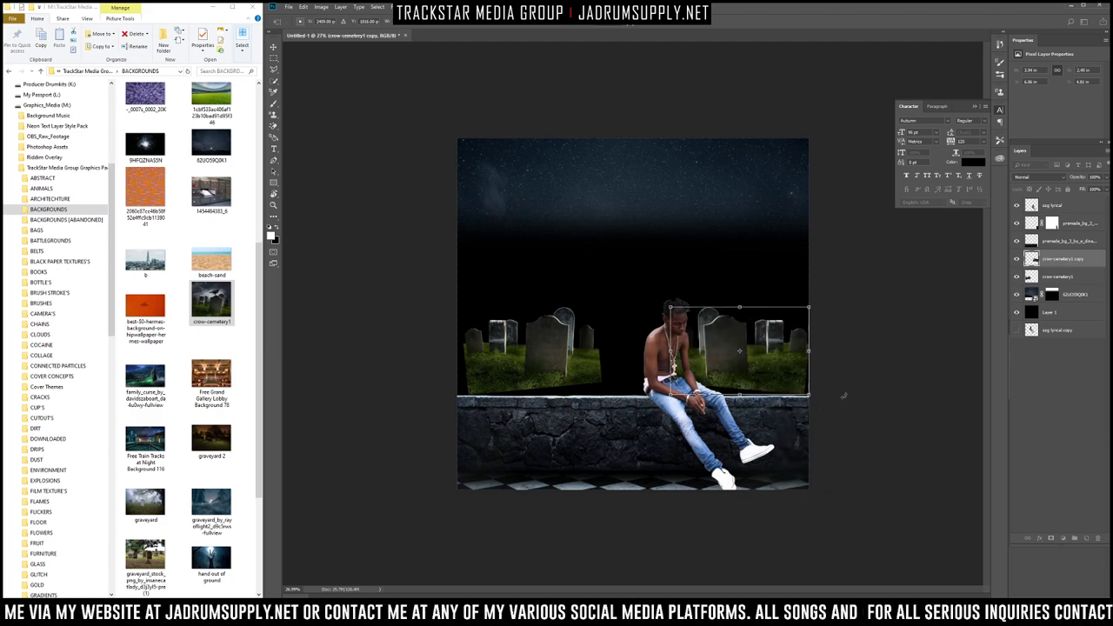
pyautogui.moveTo(796, 386); pyautogui.dragTo(894, 395)
pyautogui.press('Return')
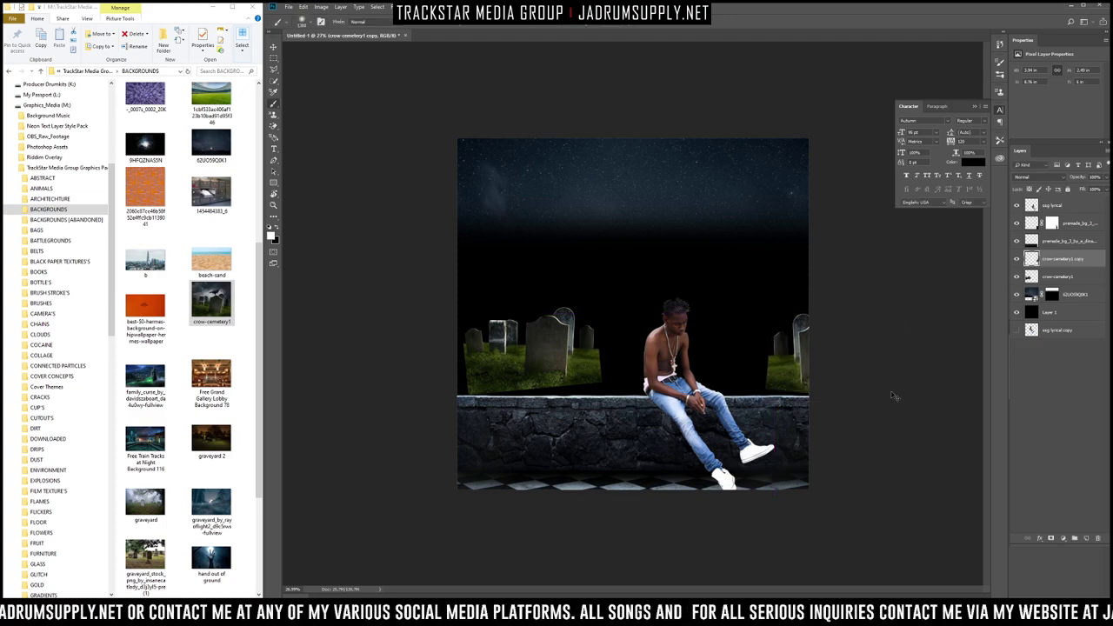
# Step: Duplicate the crow-cemetery1 copy layer, flip the duplicate horizontally and place it behind the seated man, overlapping the graveyard piece beside it
pyautogui.hotkey('ctrl', 'j')
pyautogui.hotkey('ctrl', 't')
pyautogui.moveTo(893, 397); pyautogui.dragTo(696, 365)
pyautogui.rightClick(706, 369)
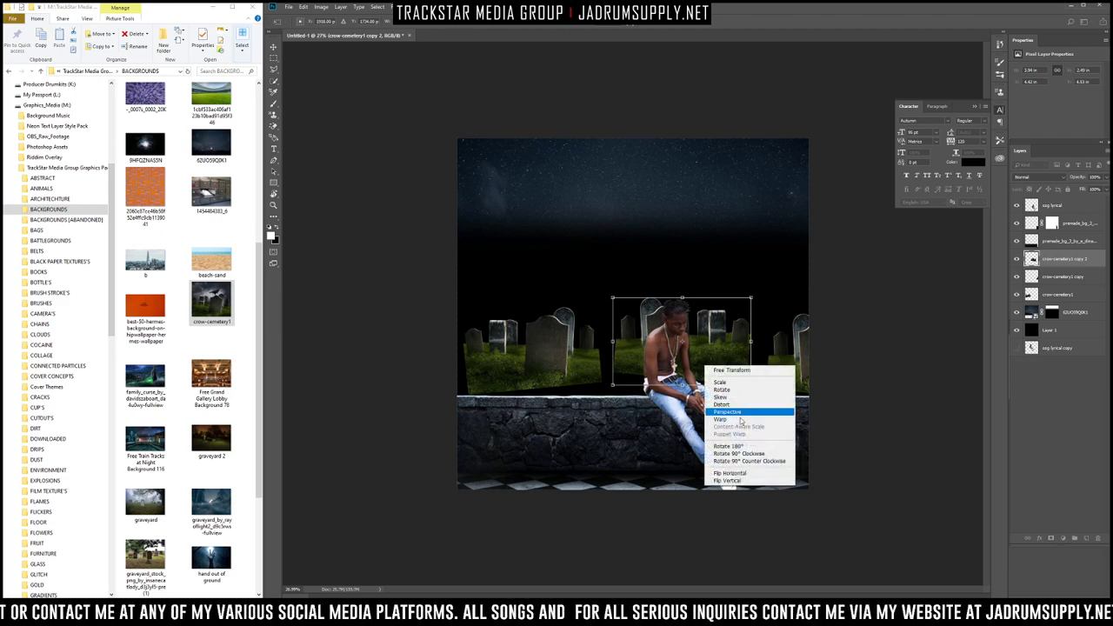
pyautogui.click(730, 472)
pyautogui.moveTo(728, 374); pyautogui.dragTo(721, 377)
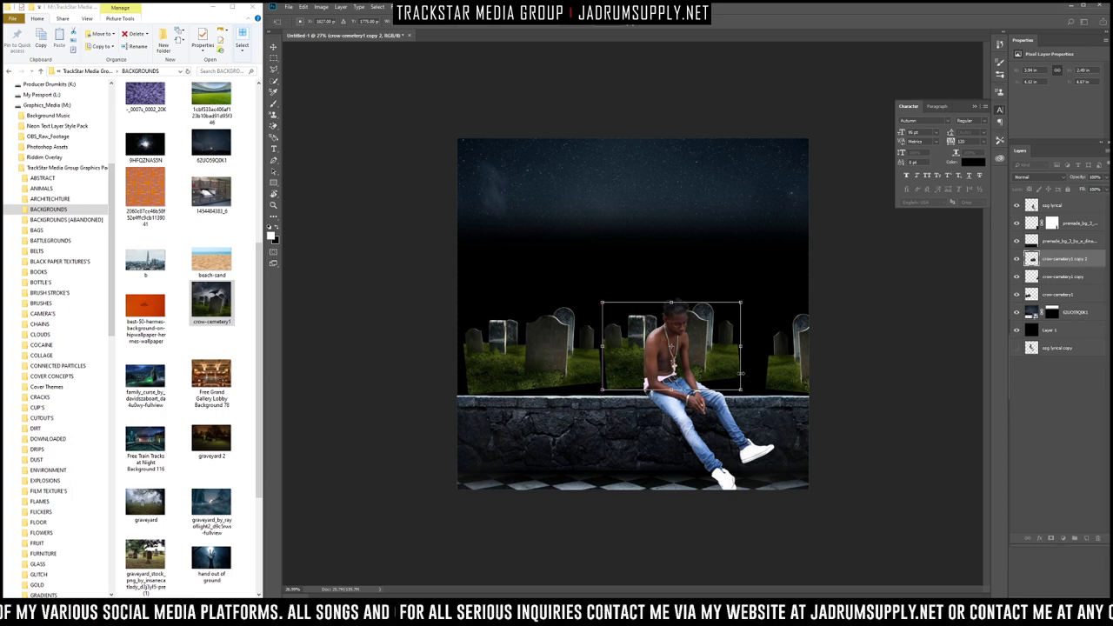
pyautogui.moveTo(736, 374); pyautogui.dragTo(719, 379)
pyautogui.press('Return')
pyautogui.press('b')
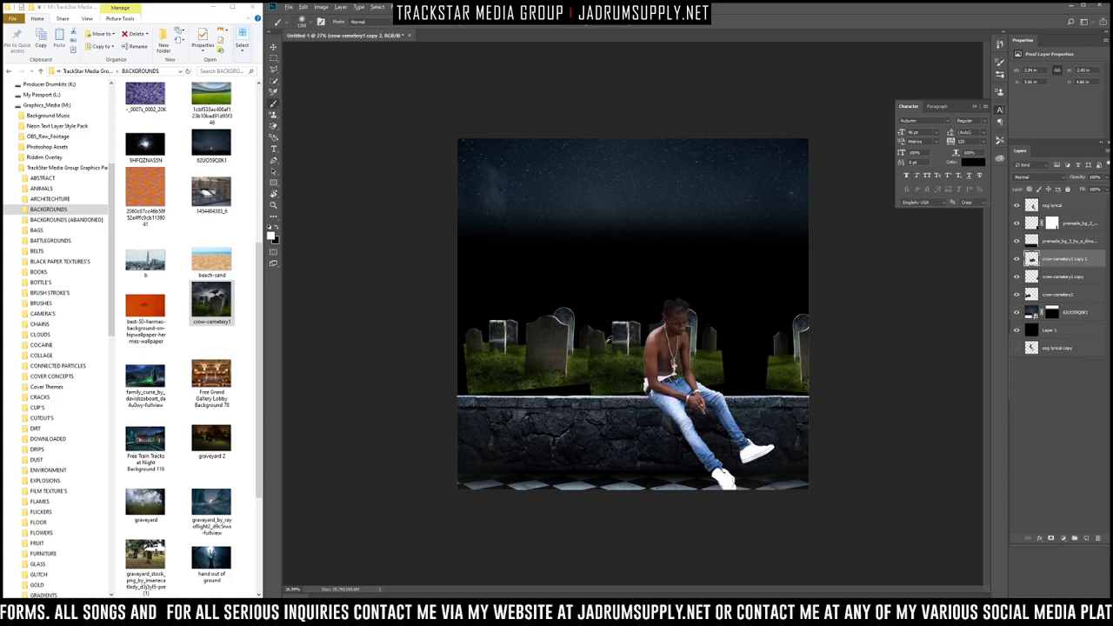
pyautogui.scroll(5, 632, 287)
pyautogui.scroll(-5, 633, 274)
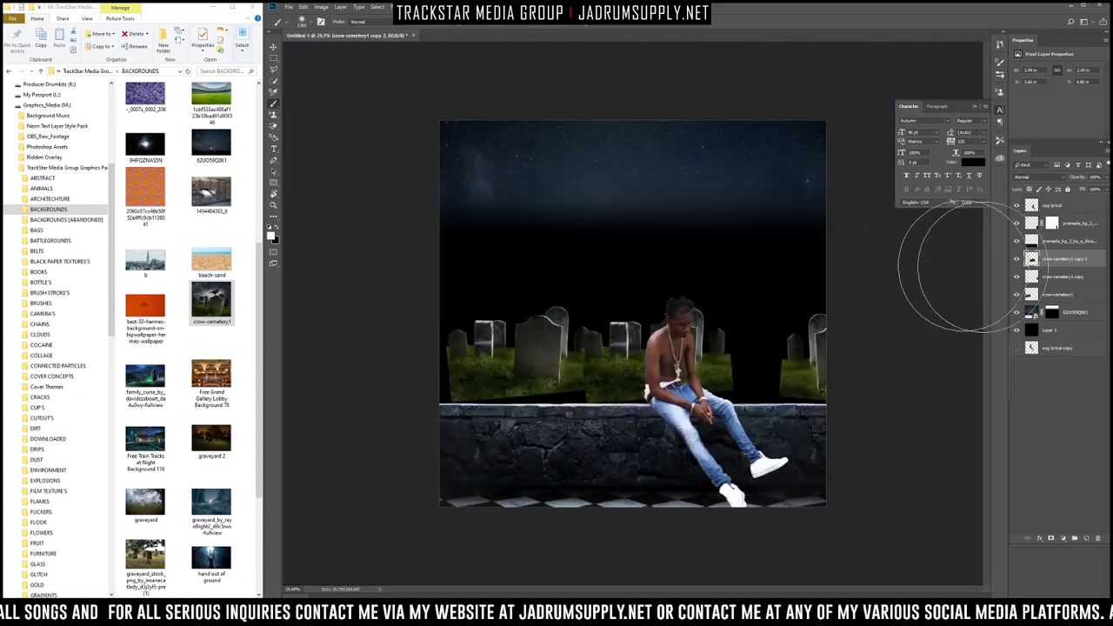
# Step: Group the three crow-cemetery1 layers and name the group CEMETARY
pyautogui.keyDown('shift'); pyautogui.click(1043, 294); pyautogui.keyUp('shift')
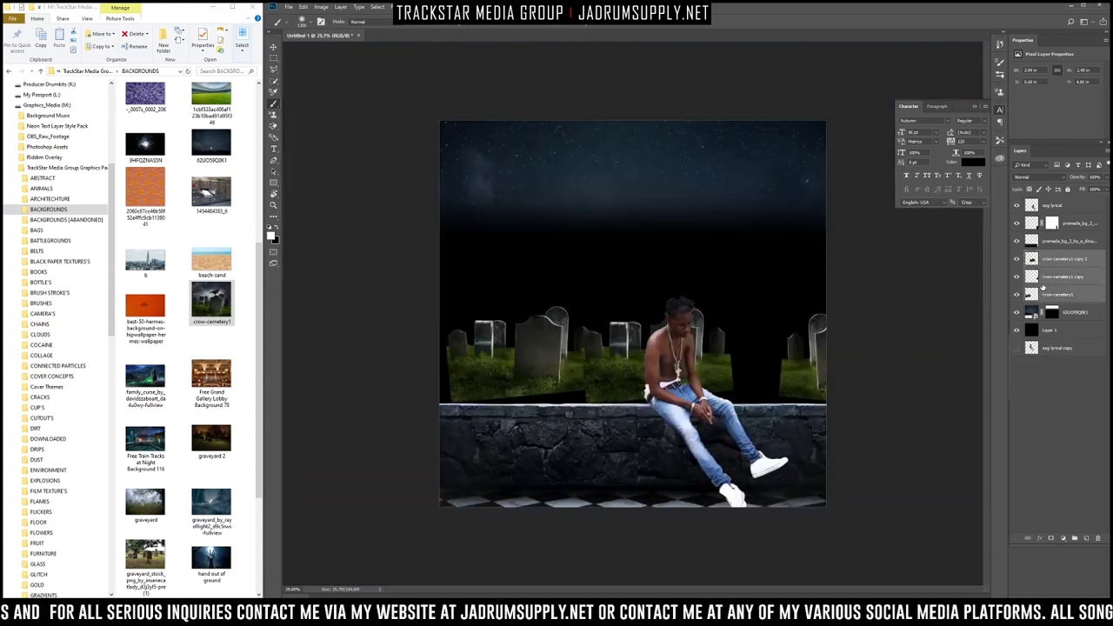
pyautogui.hotkey('ctrl', 'g')
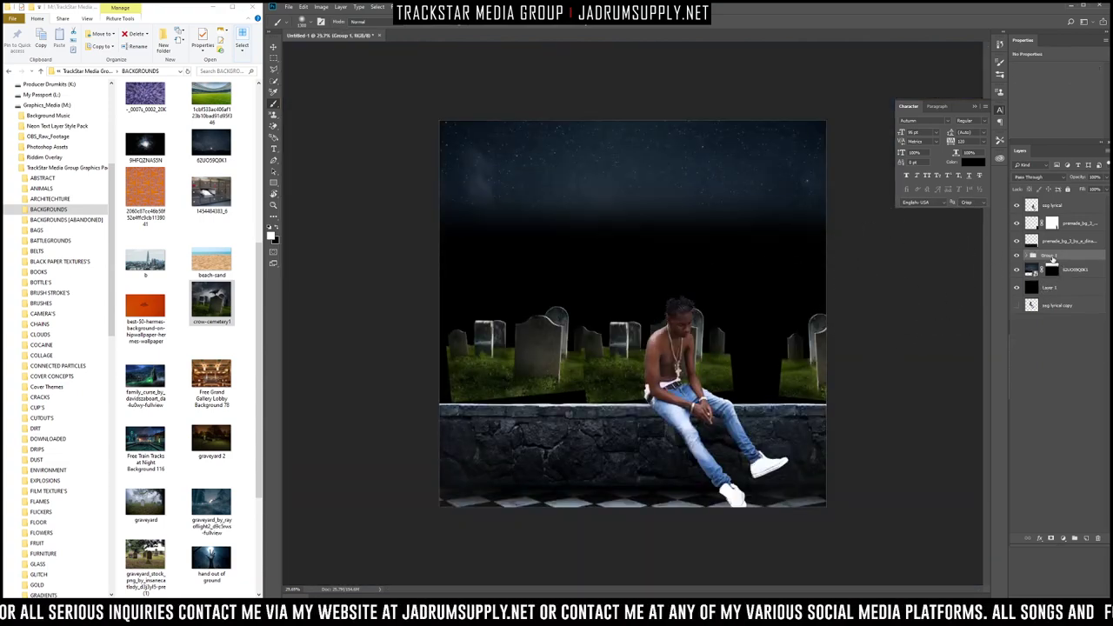
pyautogui.doubleClick(1050, 255)
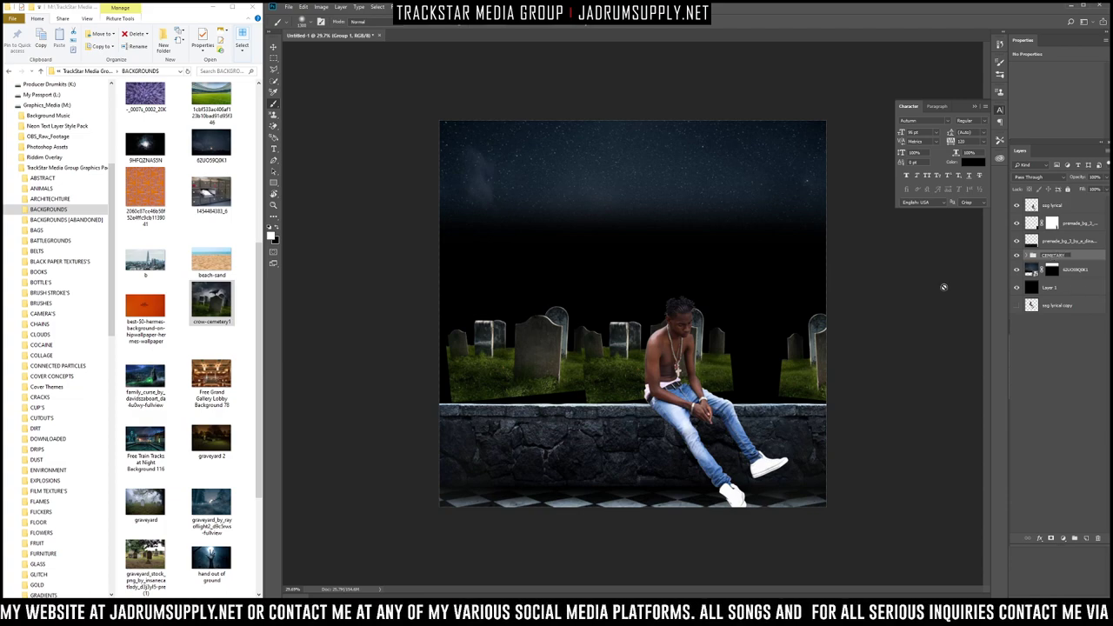
pyautogui.press('Return')
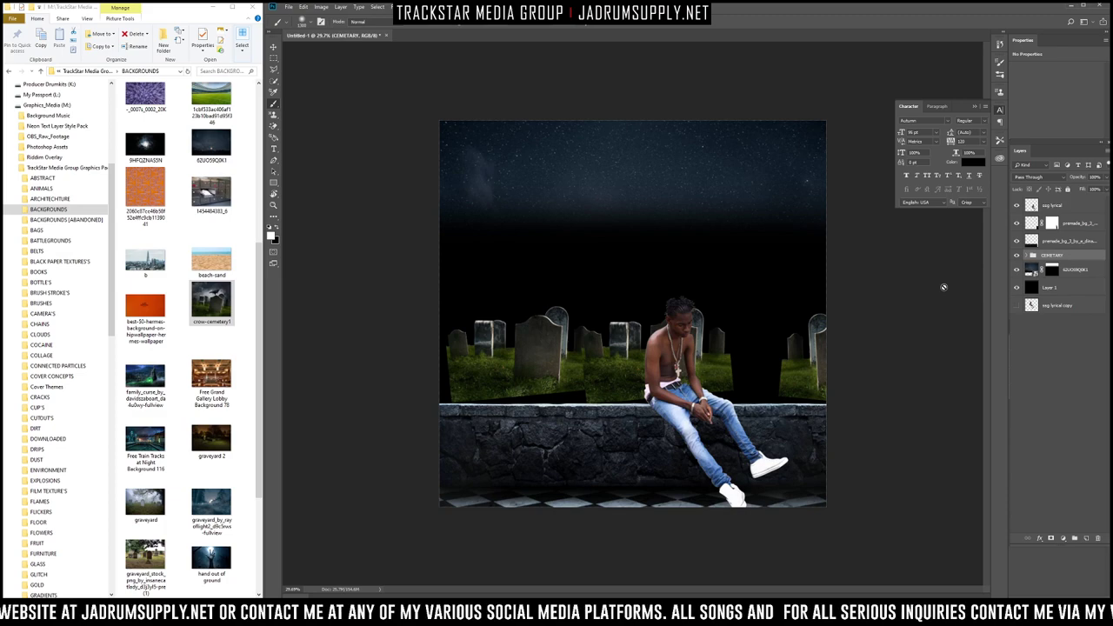
# Step: Add an empty layer mask to each of the three crow-cemetery1 layers inside the CEMETARY group
pyautogui.click(1032, 256)
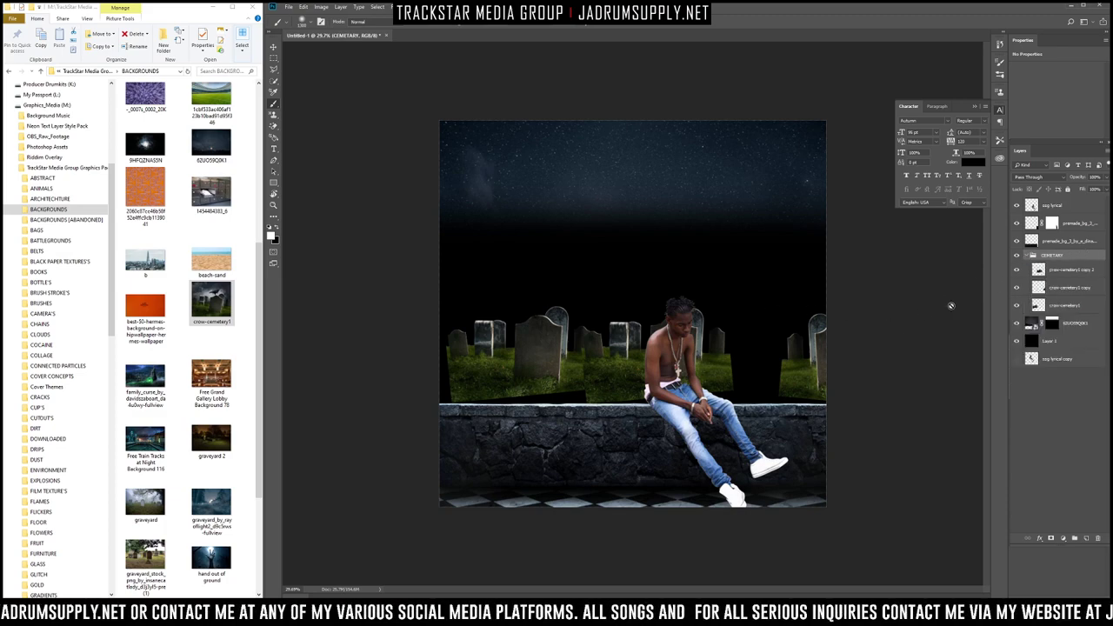
pyautogui.click(1054, 271)
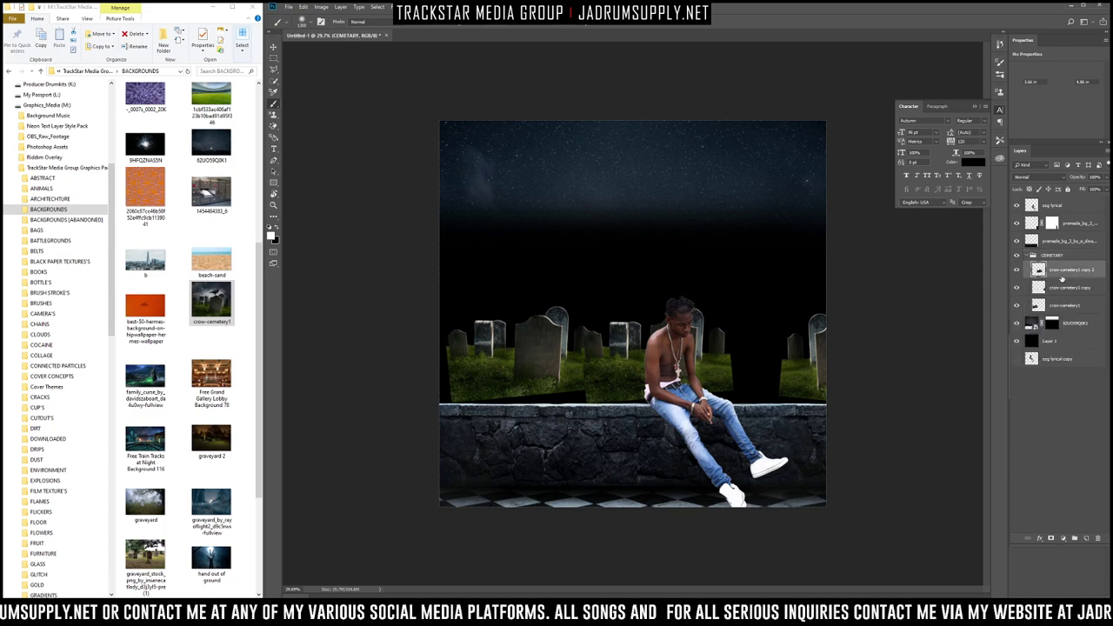
pyautogui.click(1050, 541)
pyautogui.click(1060, 290)
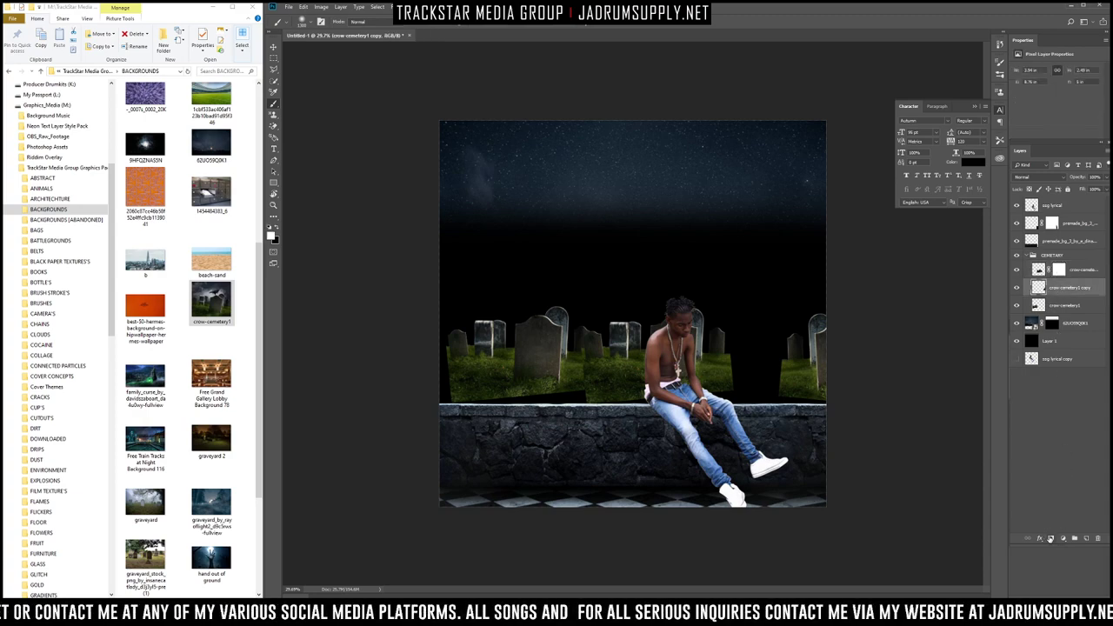
pyautogui.click(1050, 540)
pyautogui.click(1057, 305)
pyautogui.click(1049, 540)
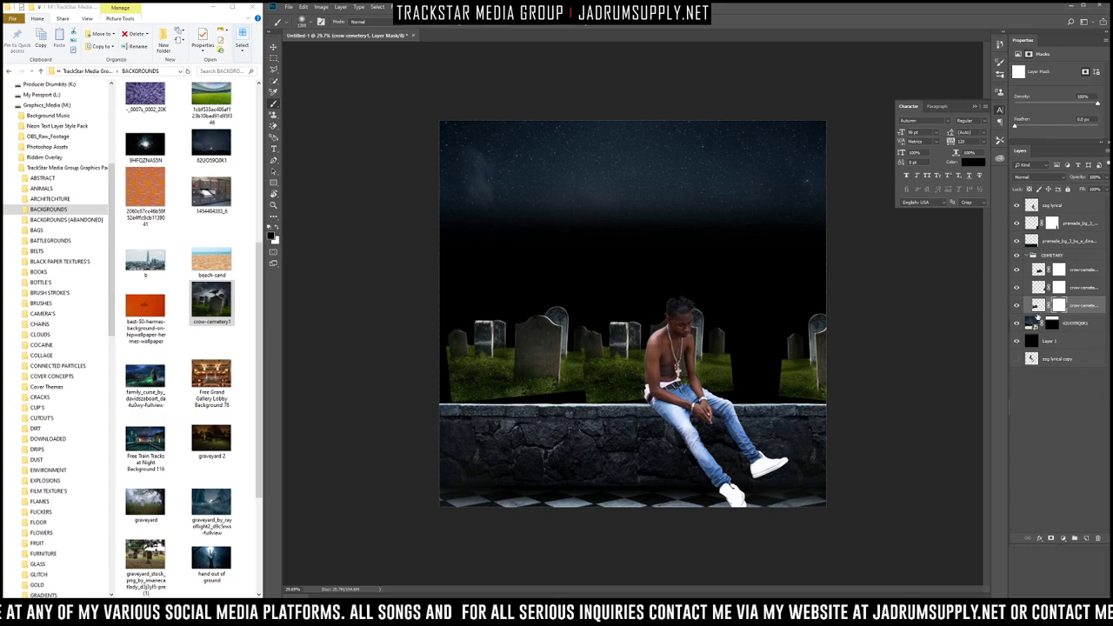
# Step: Hide and show the three masked graveyard layers one by one to check which piece each one holds
pyautogui.click(1072, 275)
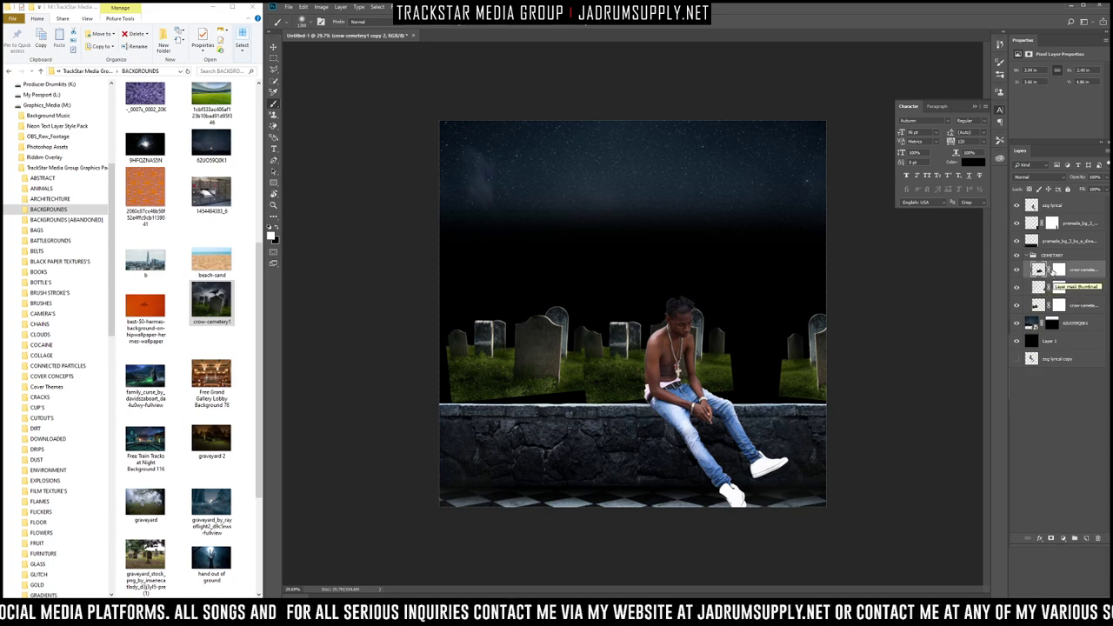
pyautogui.click(1017, 271)
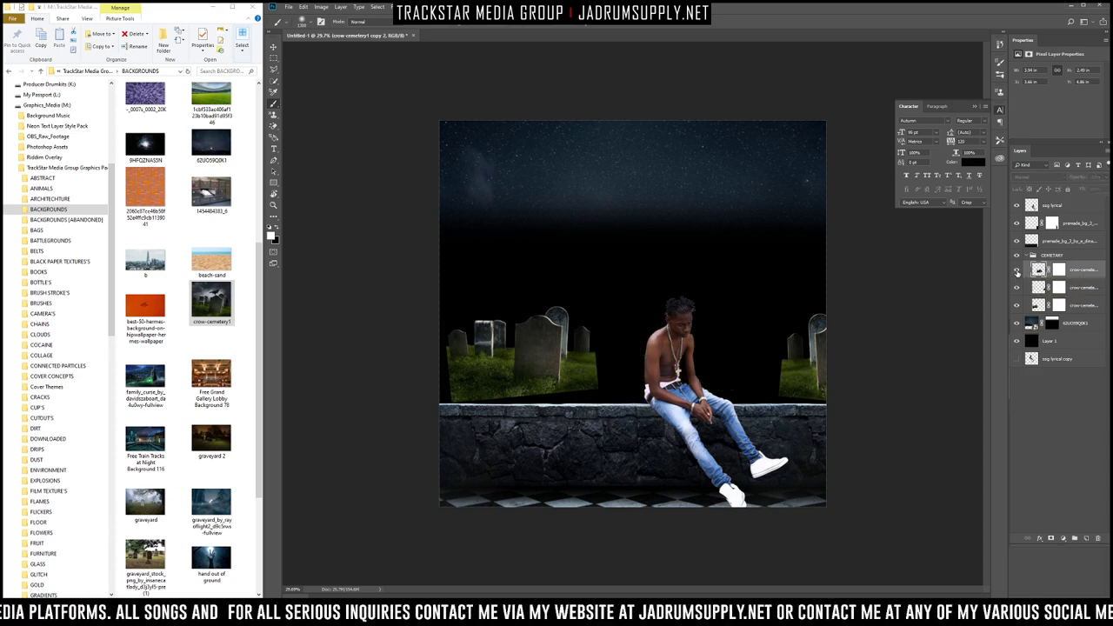
pyautogui.click(1017, 271)
pyautogui.click(1018, 288)
pyautogui.click(1018, 287)
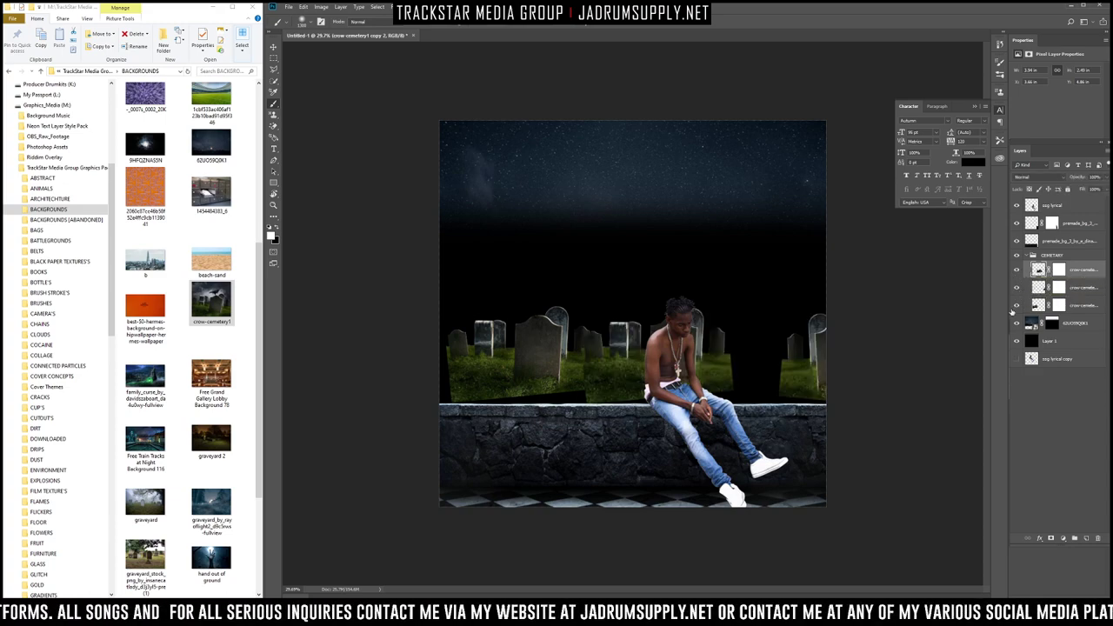
pyautogui.click(1017, 307)
pyautogui.click(1017, 306)
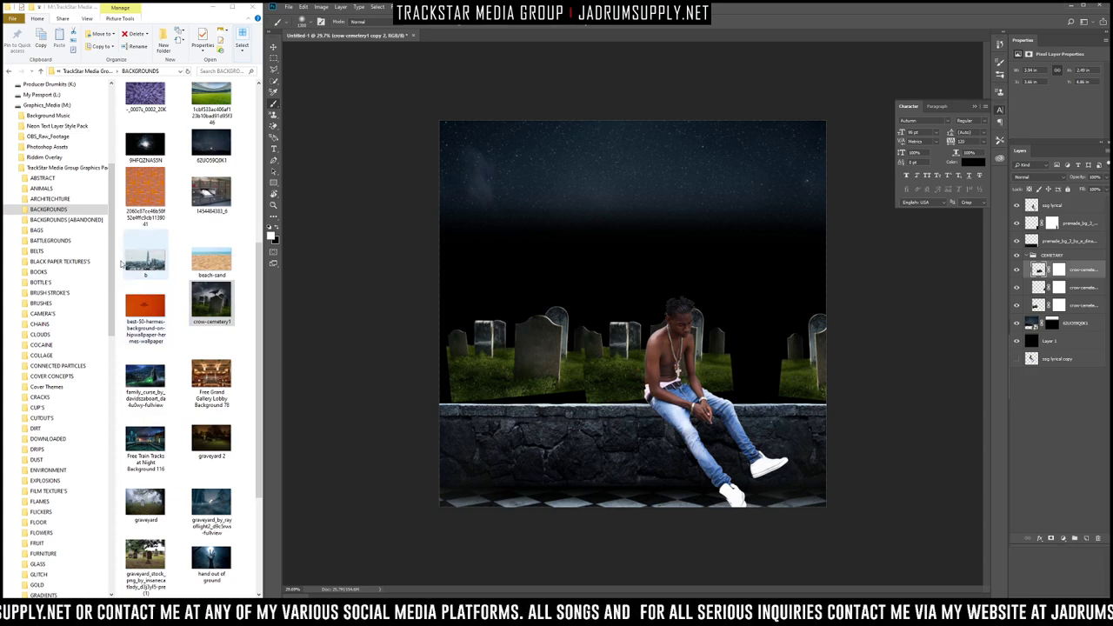
# Step: Preview the graveyard 2 image from the BACKGROUNDS folder at full size
pyautogui.scroll(-1, 98, 317)
pyautogui.scroll(-3, 100, 331)
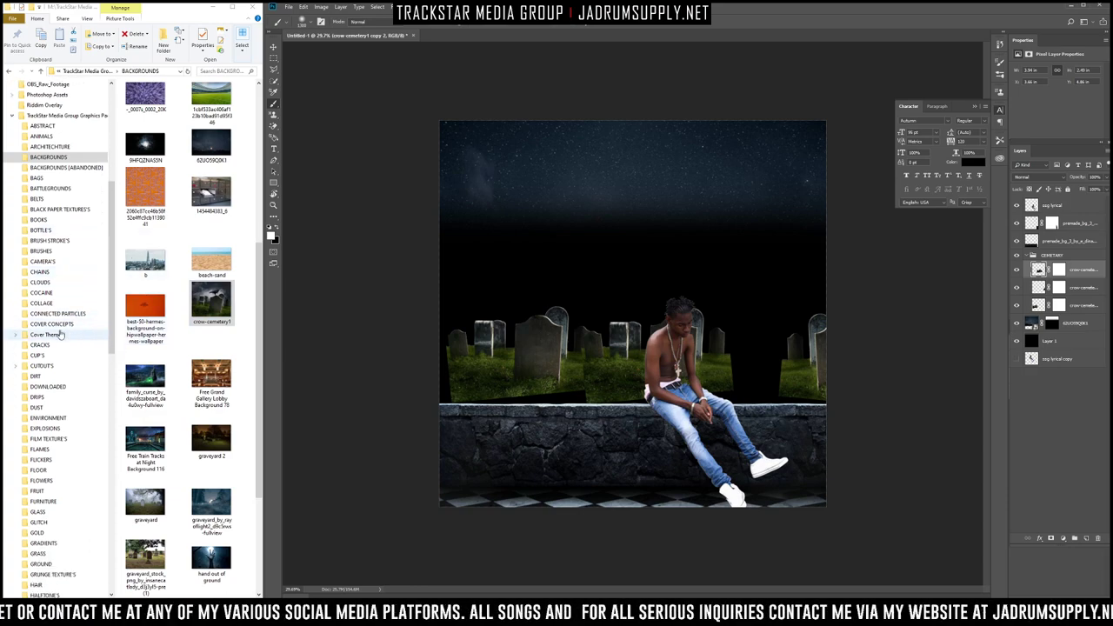
pyautogui.doubleClick(211, 439)
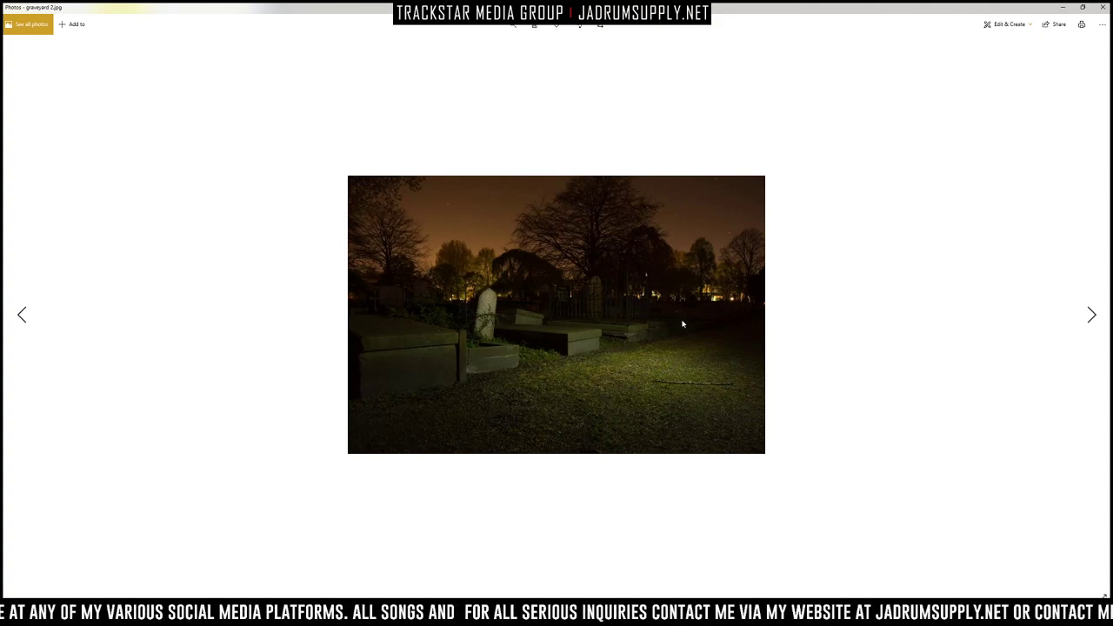
pyautogui.click(1103, 7)
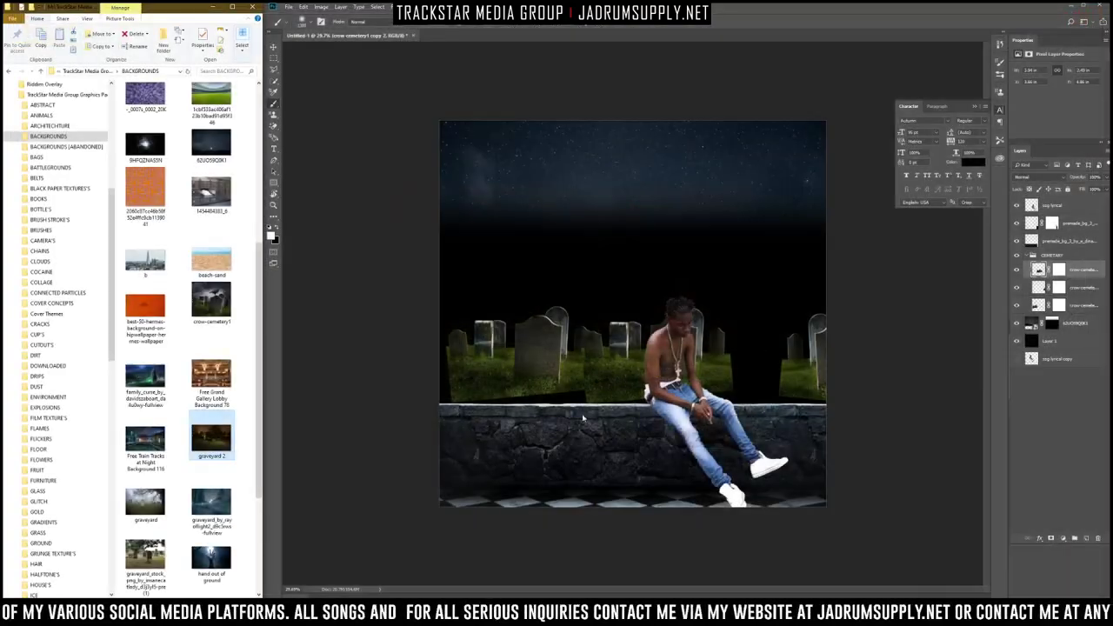
# Step: Place the graveyard 2 image beneath the crow-cemetery1 layers and mask out its brown sky and trees with a soft black brush
pyautogui.moveTo(211, 439); pyautogui.dragTo(643, 368)
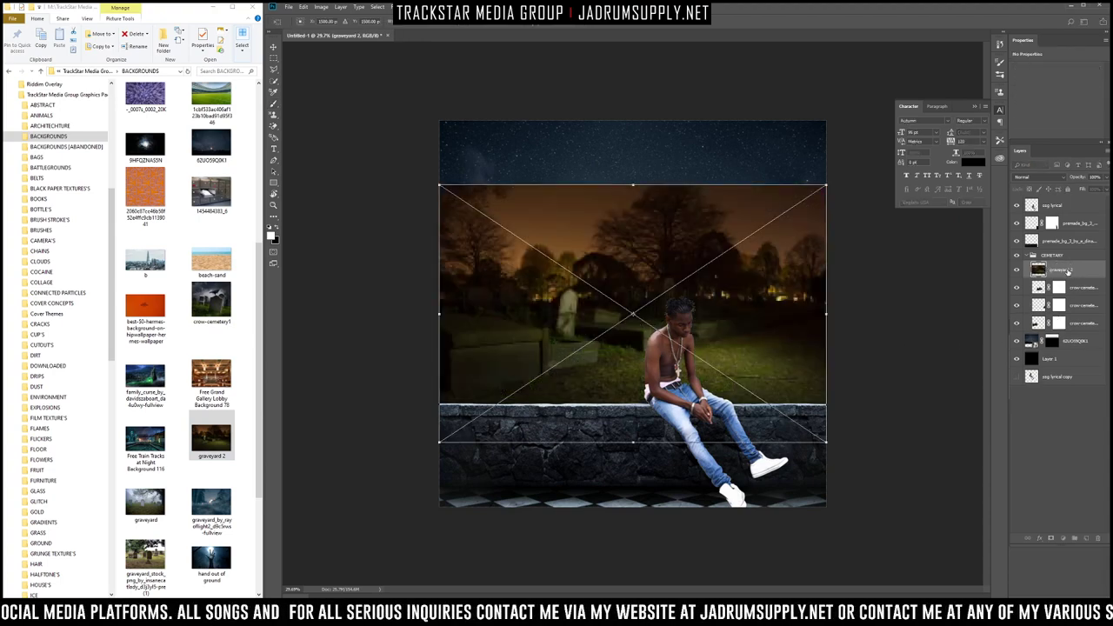
pyautogui.press('Return')
pyautogui.moveTo(1063, 277); pyautogui.dragTo(1064, 326)
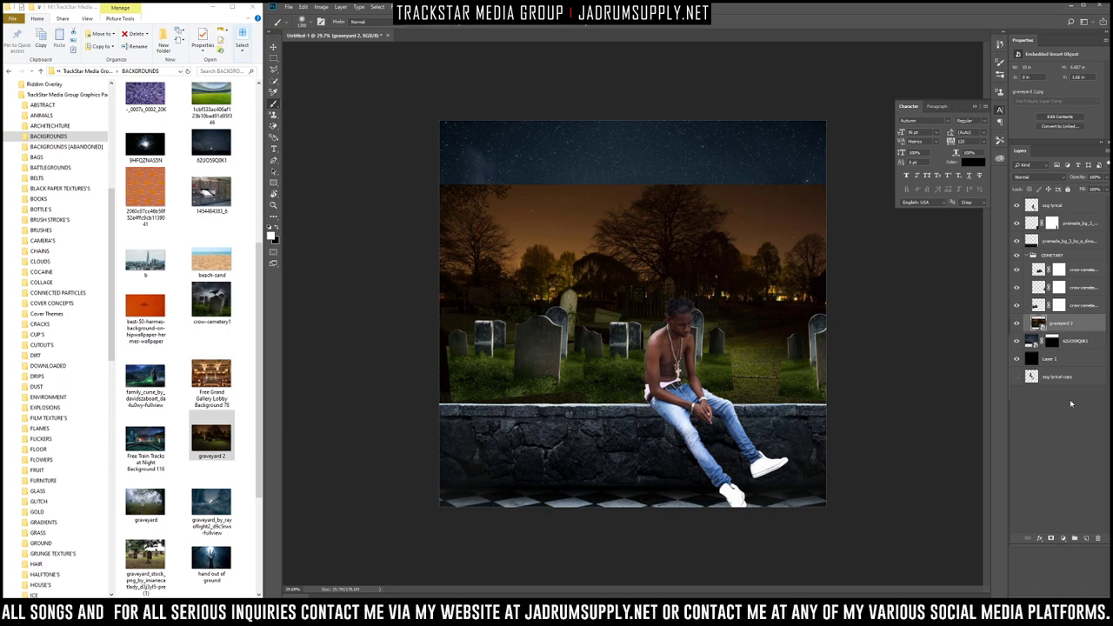
pyautogui.click(1052, 540)
pyautogui.moveTo(730, 165)
pyautogui.mouseDown()
pyautogui.moveTo(578, 174)
pyautogui.moveTo(427, 218)
pyautogui.moveTo(482, 239)
pyautogui.moveTo(433, 265)
pyautogui.moveTo(434, 276)
pyautogui.moveTo(627, 268)
pyautogui.moveTo(612, 272)
pyautogui.moveTo(865, 269)
pyautogui.mouseUp()
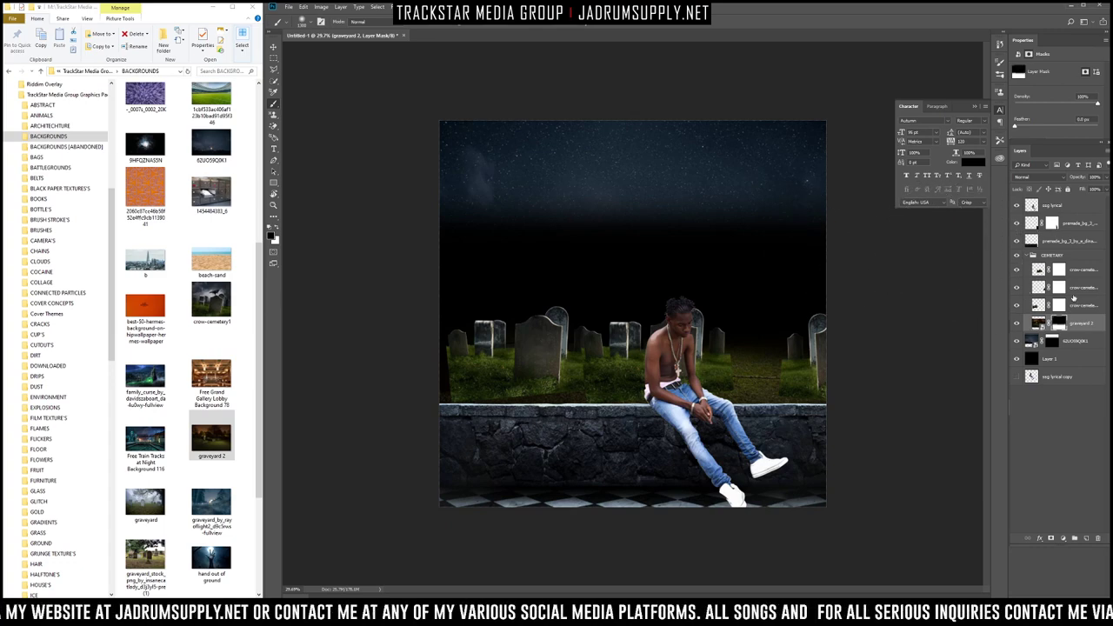
# Step: Create a new layer directly above graveyard 2 and clip it to that layer
pyautogui.click(1038, 324)
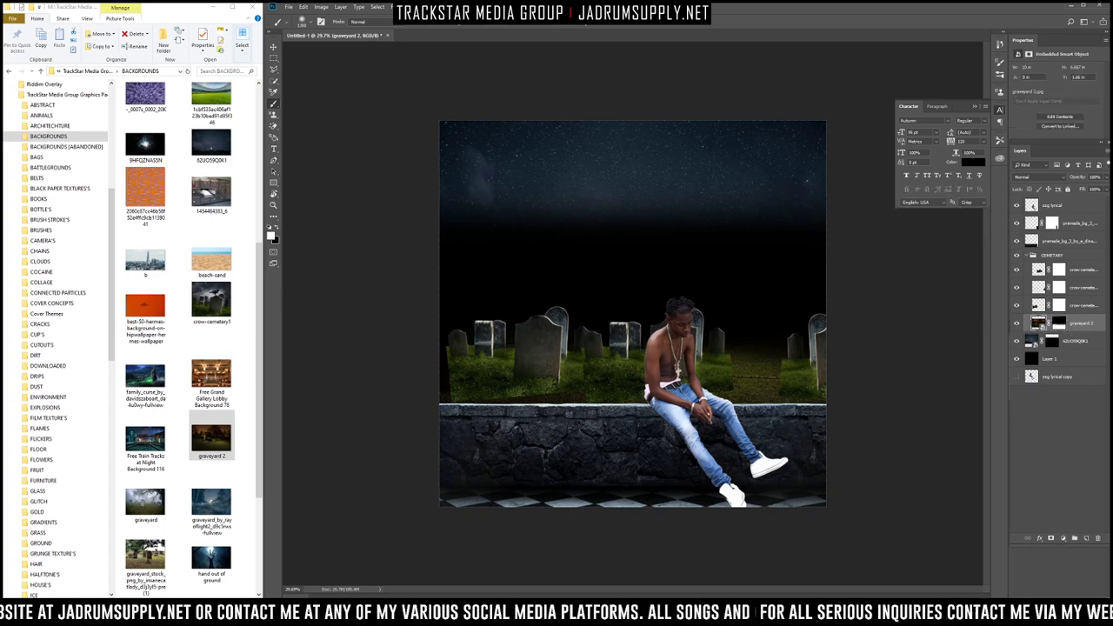
pyautogui.click(1088, 540)
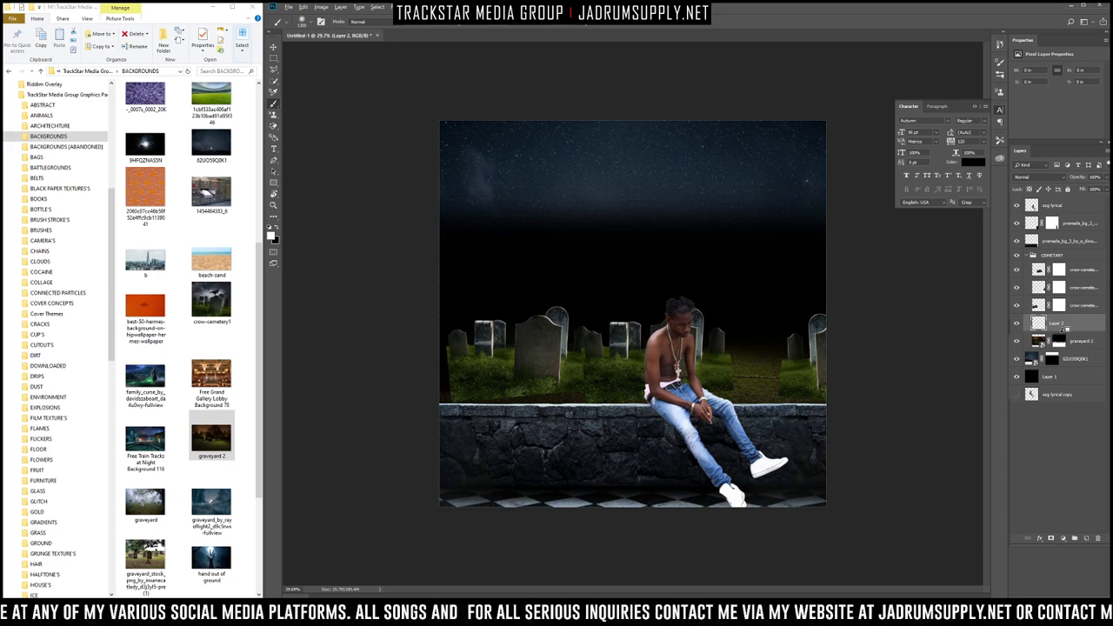
pyautogui.keyDown('alt'); pyautogui.click(1066, 331); pyautogui.keyUp('alt')
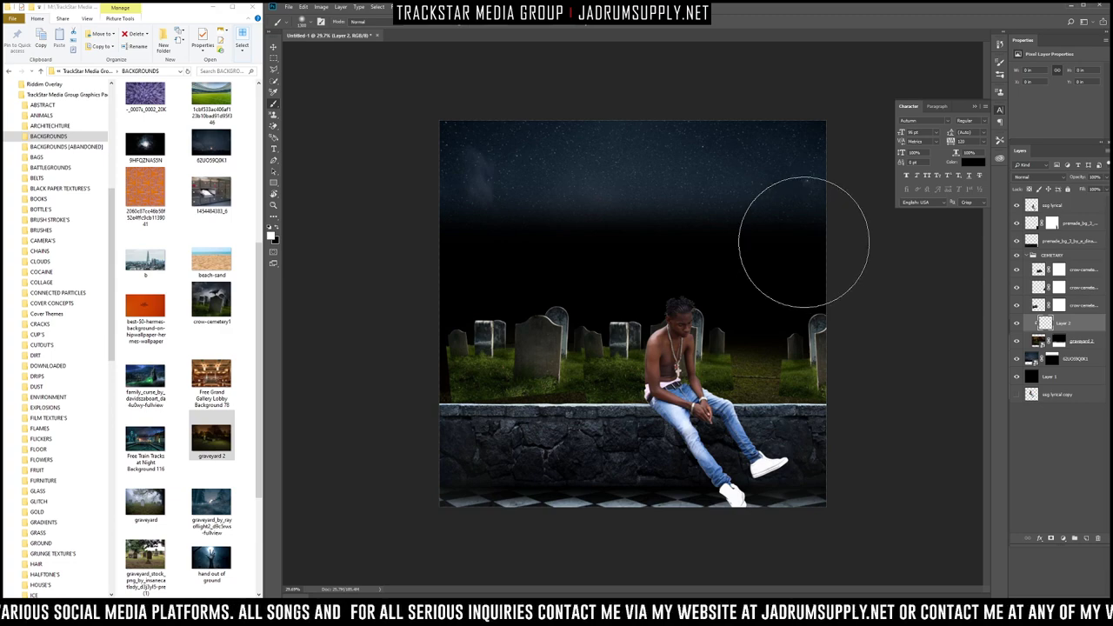
# Step: Try painting white across the graveyard on the clipped layer, comparing it clipped and unclipped, and undo the paint
pyautogui.moveTo(704, 249)
pyautogui.mouseDown()
pyautogui.moveTo(771, 348)
pyautogui.moveTo(347, 410)
pyautogui.moveTo(383, 339)
pyautogui.mouseUp()
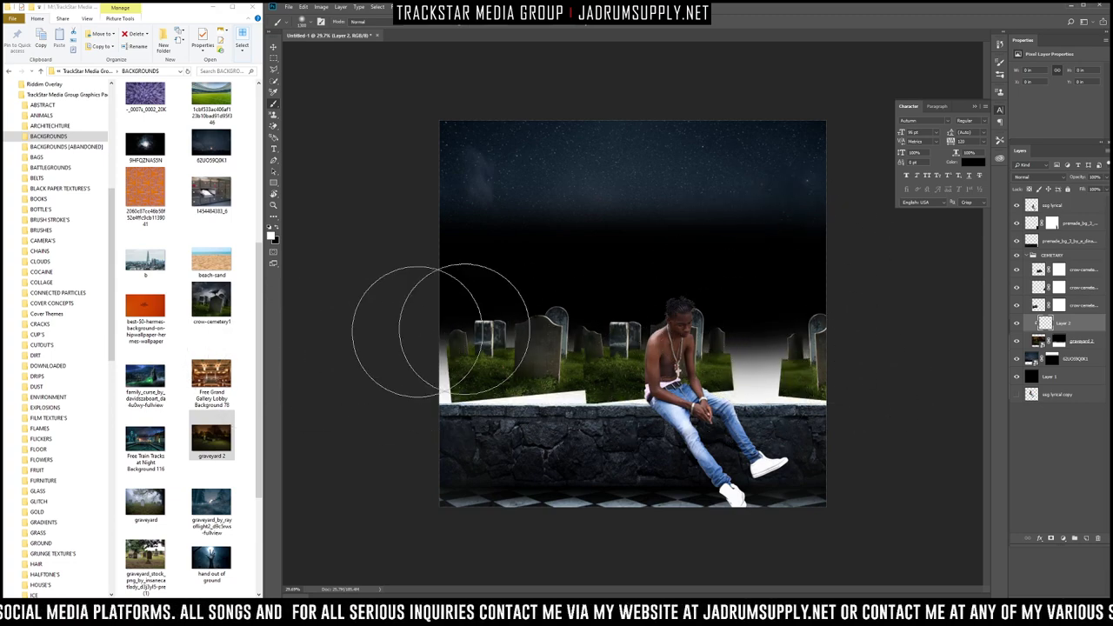
pyautogui.click(1018, 341)
pyautogui.click(1018, 341)
pyautogui.keyDown('alt'); pyautogui.click(1060, 330); pyautogui.keyUp('alt')
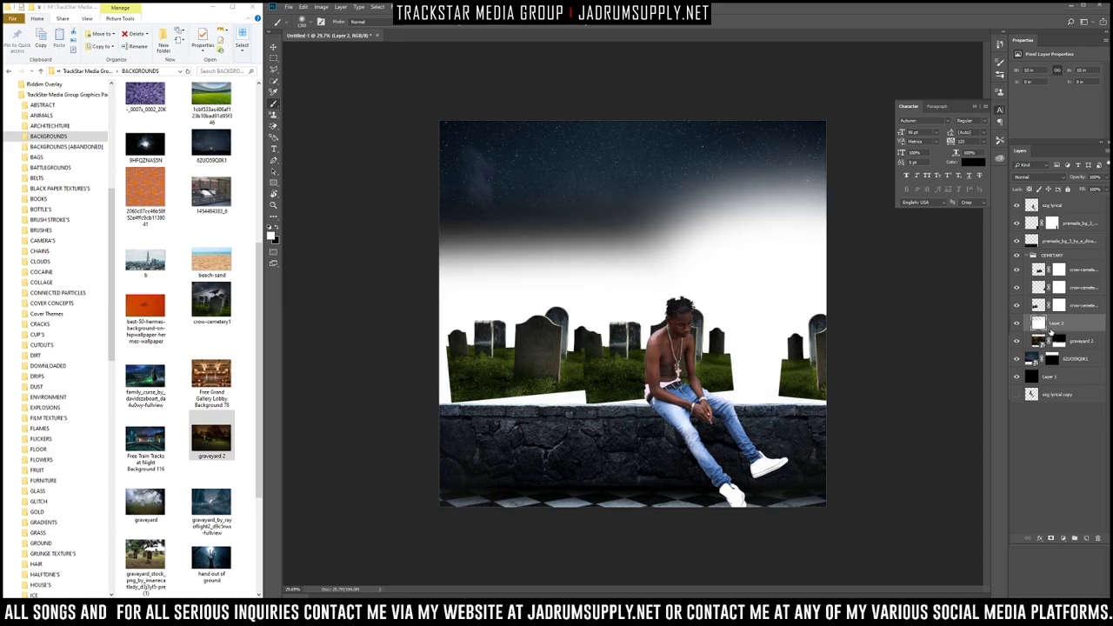
pyautogui.keyDown('shift'); pyautogui.click(1059, 325); pyautogui.keyUp('shift')
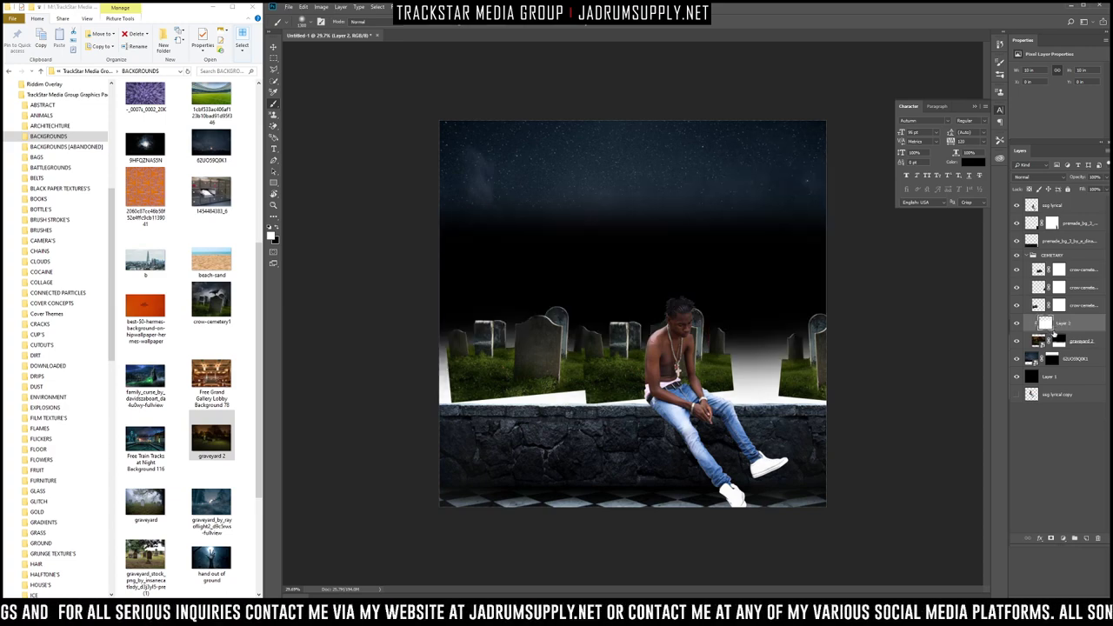
pyautogui.keyDown('alt'); pyautogui.click(1054, 333); pyautogui.keyUp('alt')
pyautogui.keyDown('alt'); pyautogui.click(1053, 329); pyautogui.keyUp('alt')
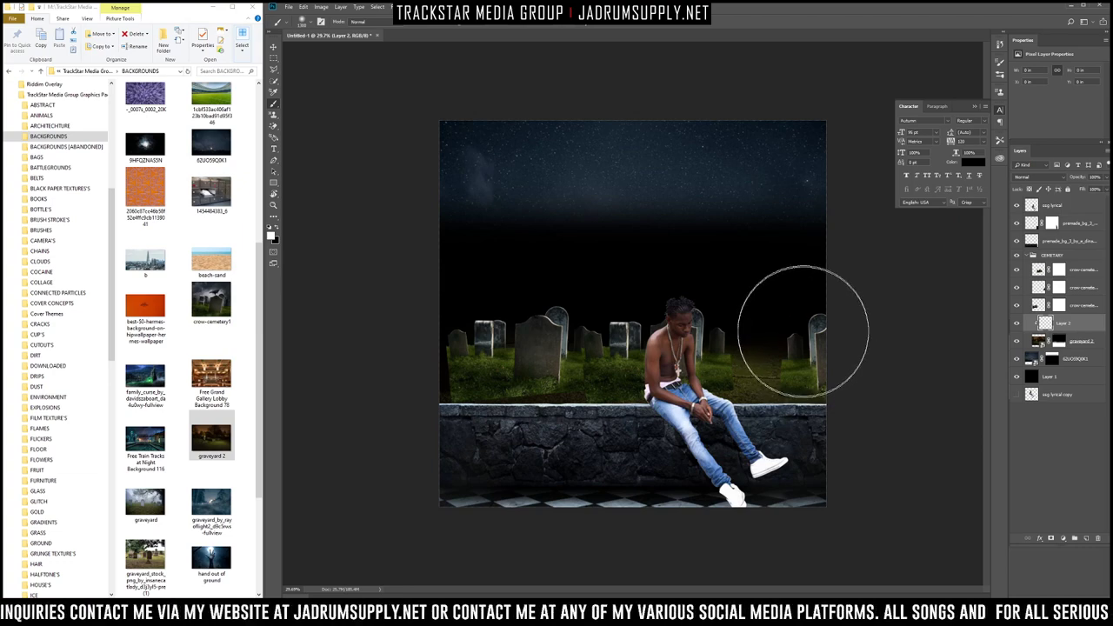
pyautogui.click(358, 21)
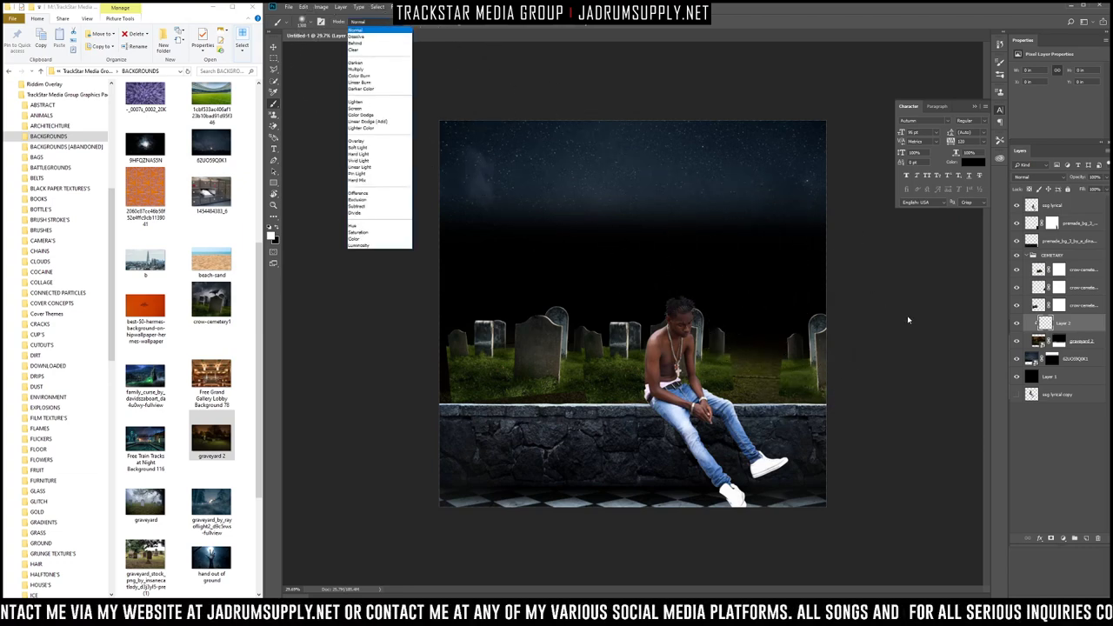
pyautogui.click(908, 320)
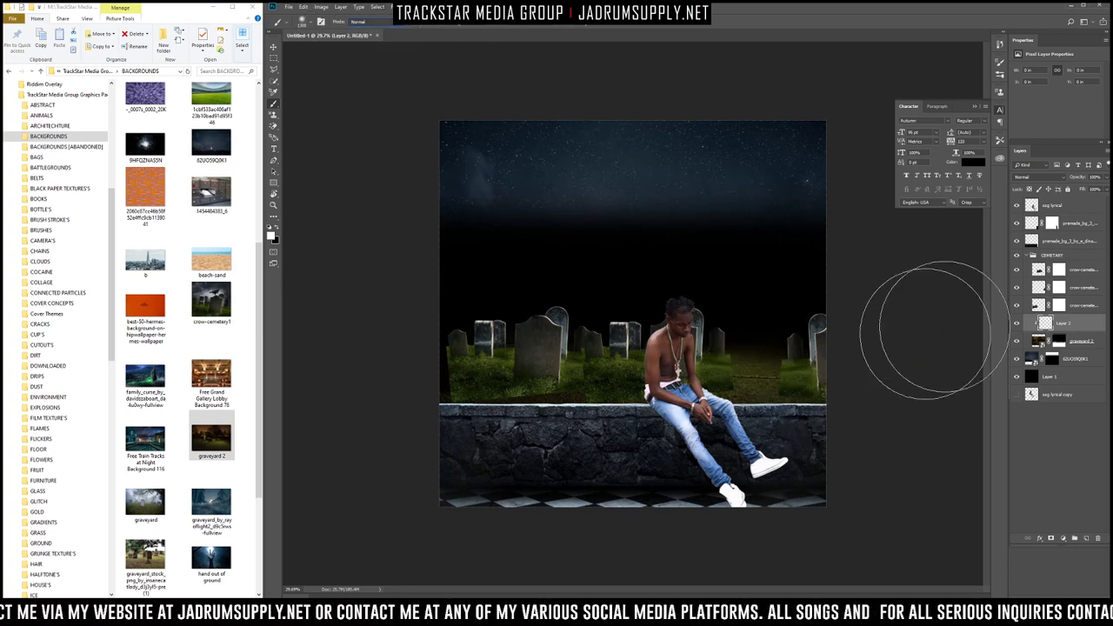
# Step: Select the crow-cemetery1 copy 2 layer in the CEMETARY group
pyautogui.click(1044, 270)
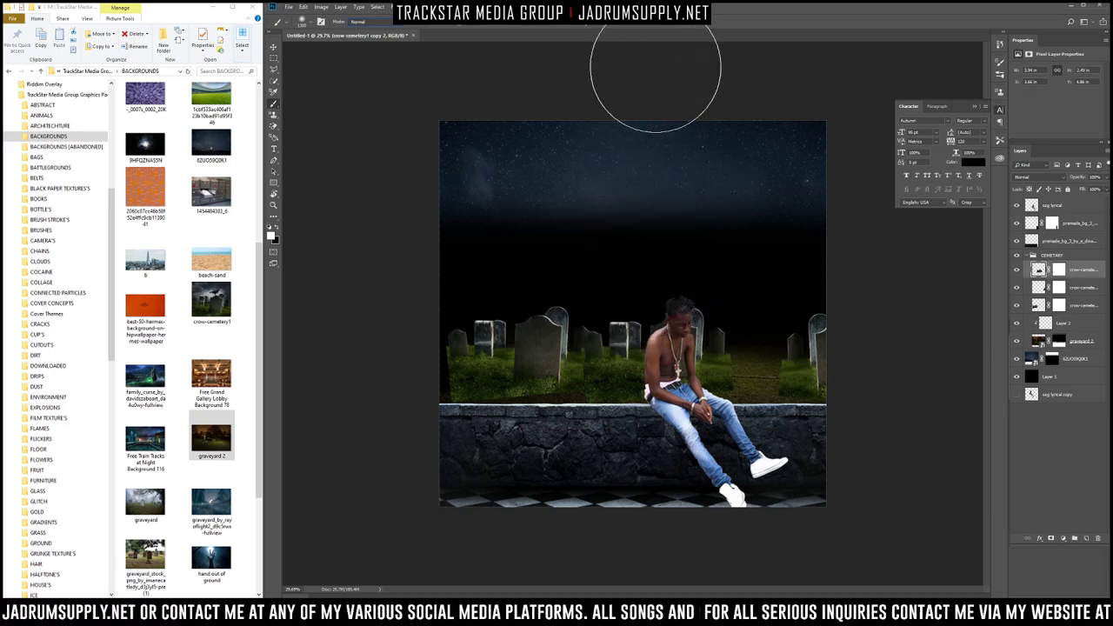
# Step: Mask out the small front tombstone and its surrounding grass on the crow-cemetery1 copy 2 layer with a smaller black brush
pyautogui.click(769, 106)
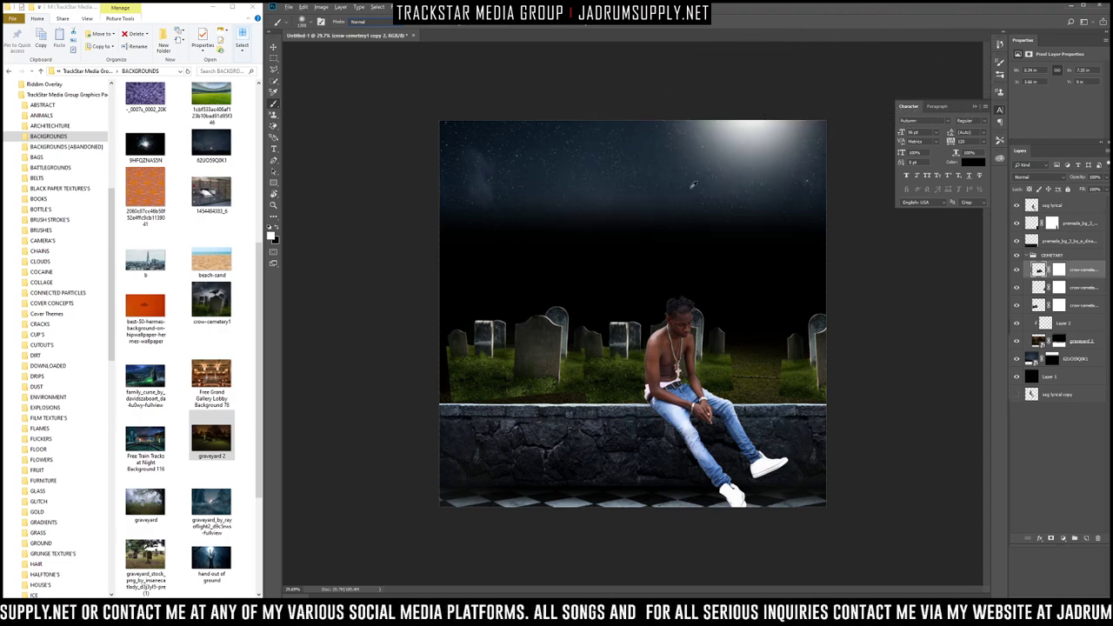
pyautogui.hotkey('ctrl', 'z')
pyautogui.click(1058, 270)
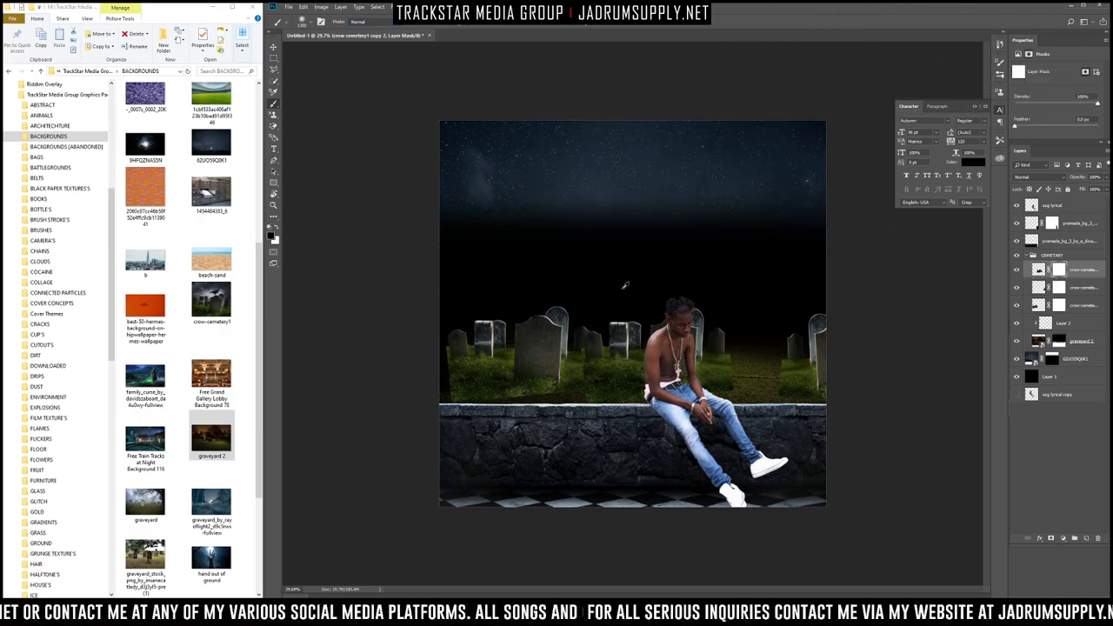
pyautogui.scroll(2, 626, 300)
pyautogui.scroll(3, 638, 302)
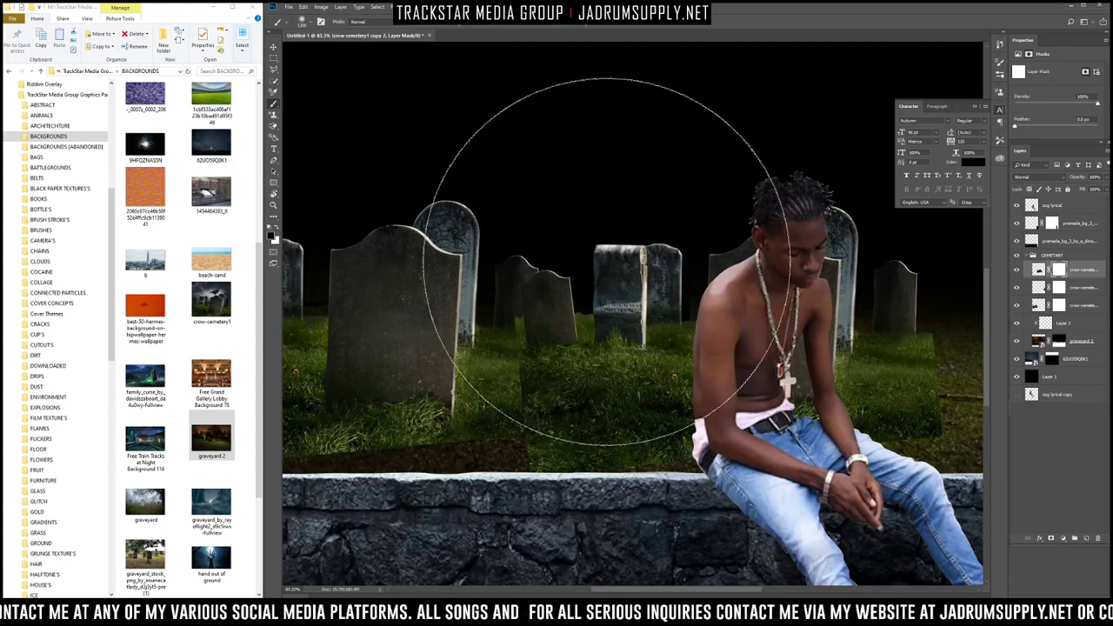
pyautogui.press('[')
pyautogui.press('[')
pyautogui.press('[')
pyautogui.press('[')
pyautogui.press('[')
pyautogui.press('[')
pyautogui.press('[')
pyautogui.press('[')
pyautogui.press('[')
pyautogui.press('[')
pyautogui.press('[')
pyautogui.press('[')
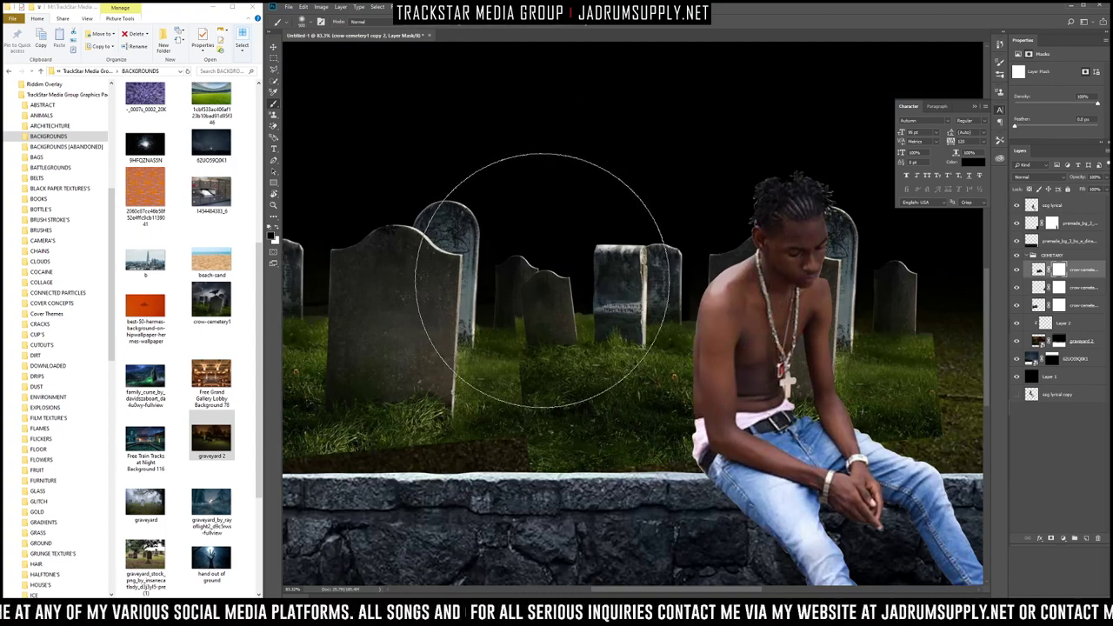
pyautogui.press('[')
pyautogui.press('[')
pyautogui.press('[')
pyautogui.press('[')
pyautogui.press('[')
pyautogui.moveTo(532, 293)
pyautogui.mouseDown()
pyautogui.moveTo(534, 275)
pyautogui.moveTo(523, 305)
pyautogui.moveTo(547, 282)
pyautogui.moveTo(557, 322)
pyautogui.mouseUp()
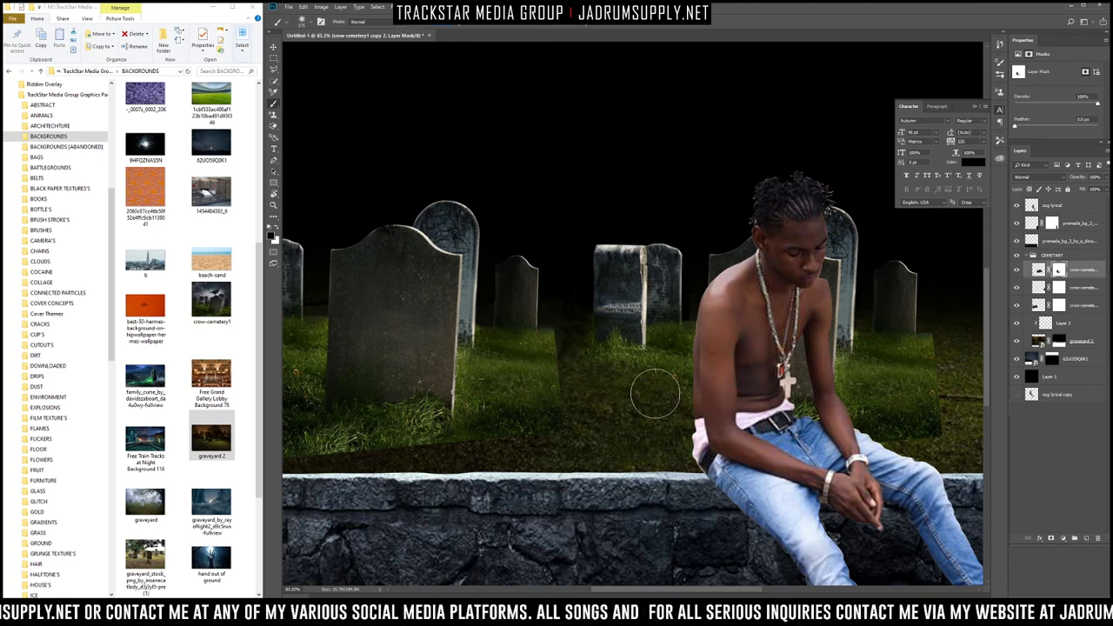
# Step: Blend the grass edges around the front tombstones by painting the masks of the crow-cemetery1 and crow-cemetery1 copy 2 layers
pyautogui.click(1060, 304)
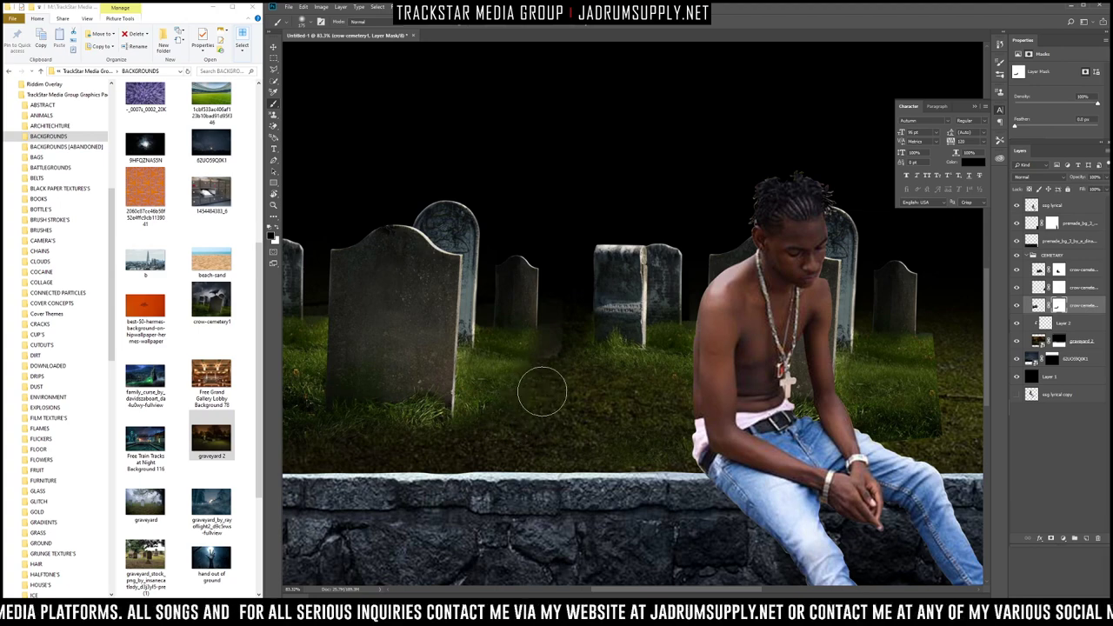
pyautogui.moveTo(509, 396)
pyautogui.mouseDown()
pyautogui.moveTo(568, 363)
pyautogui.moveTo(547, 356)
pyautogui.moveTo(509, 425)
pyautogui.mouseUp()
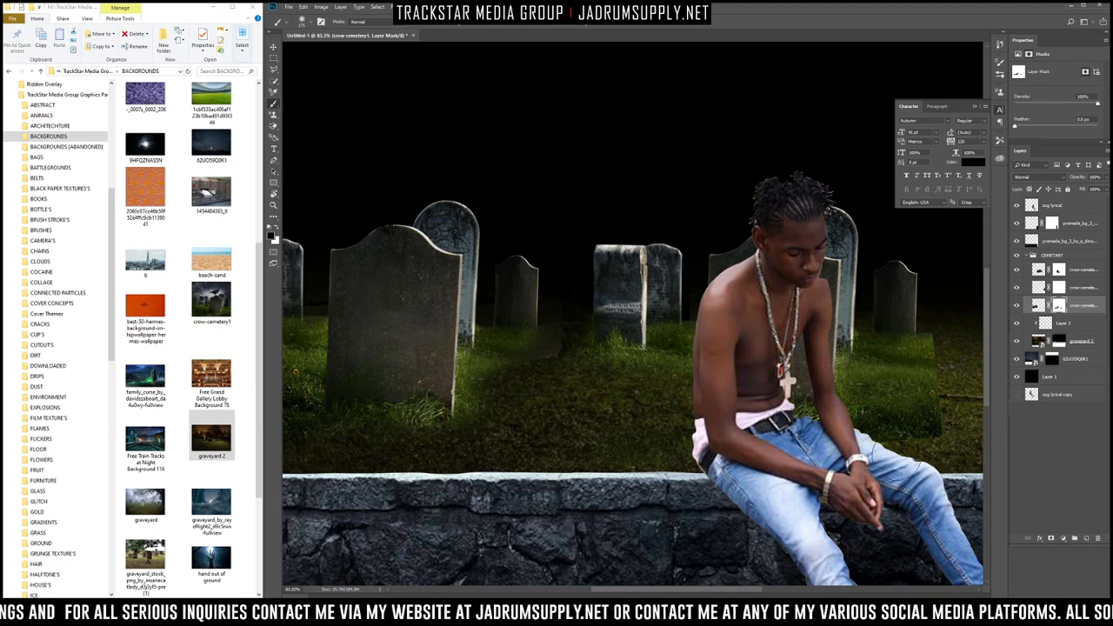
pyautogui.click(1060, 271)
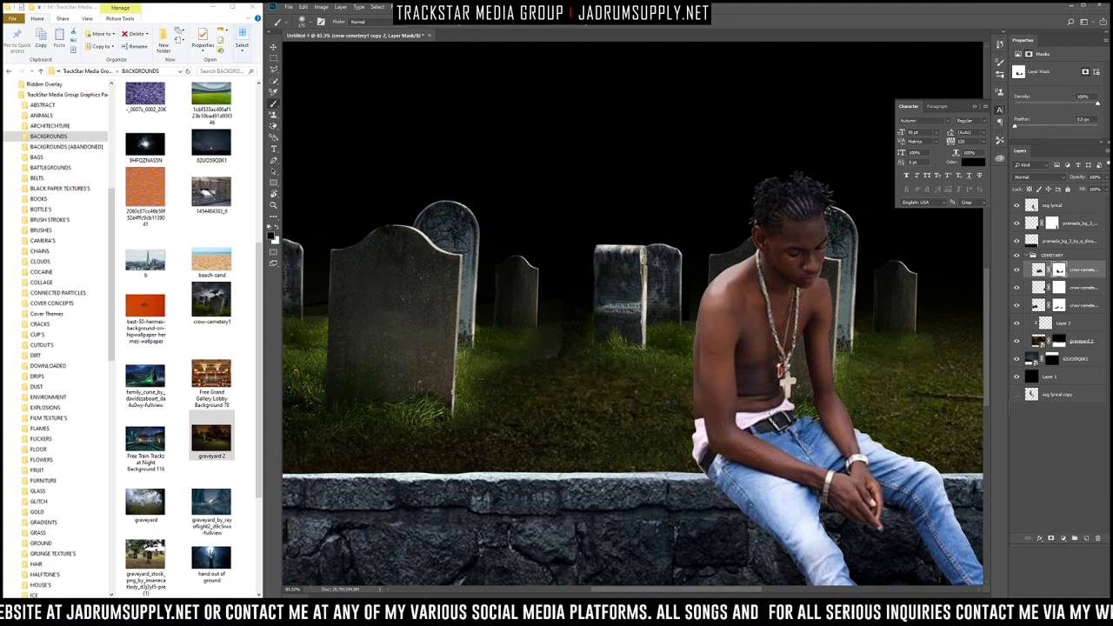
pyautogui.press('x')
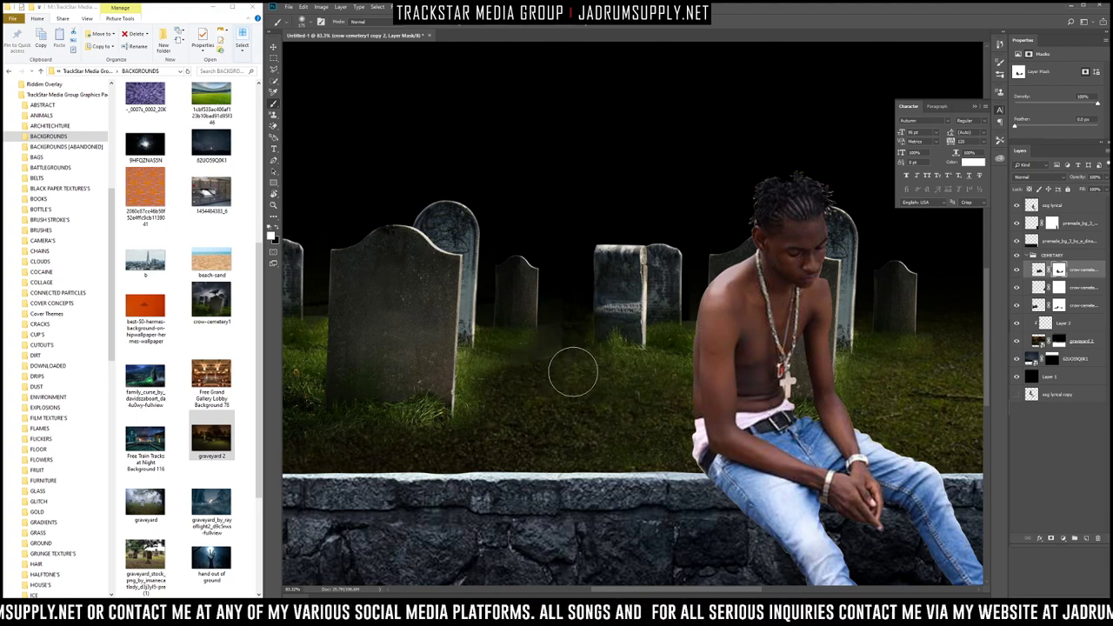
pyautogui.press('x')
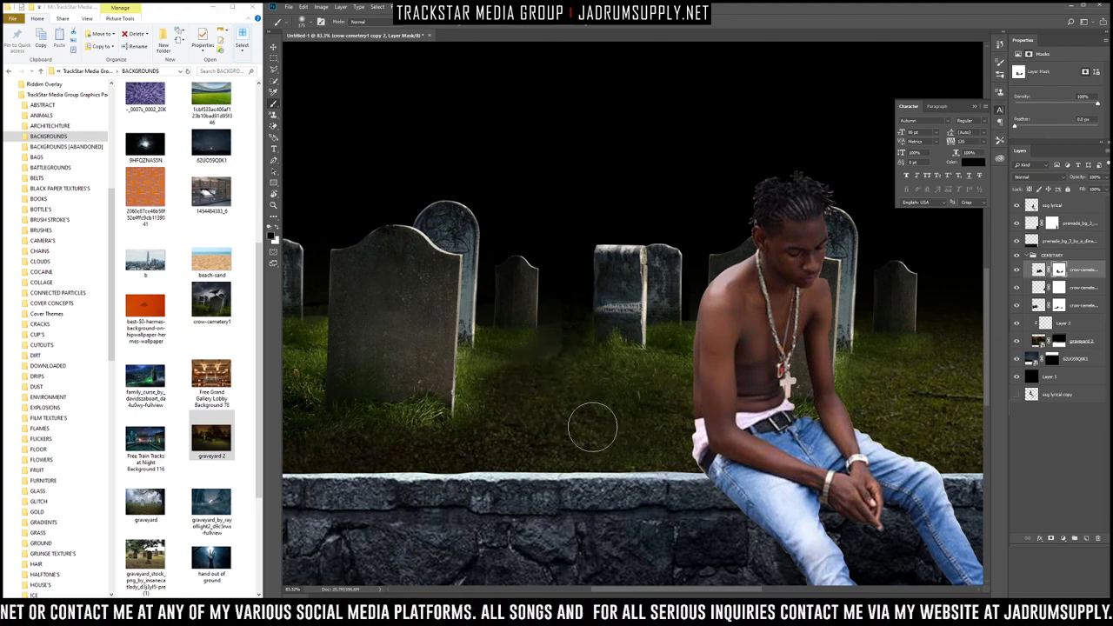
pyautogui.press('x')
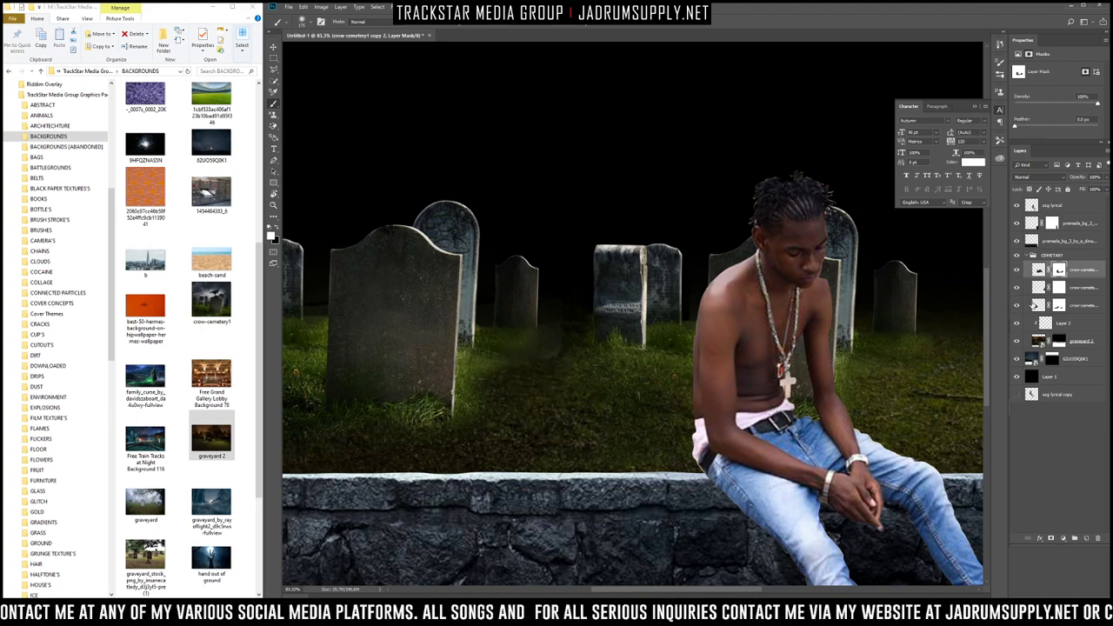
pyautogui.click(1058, 306)
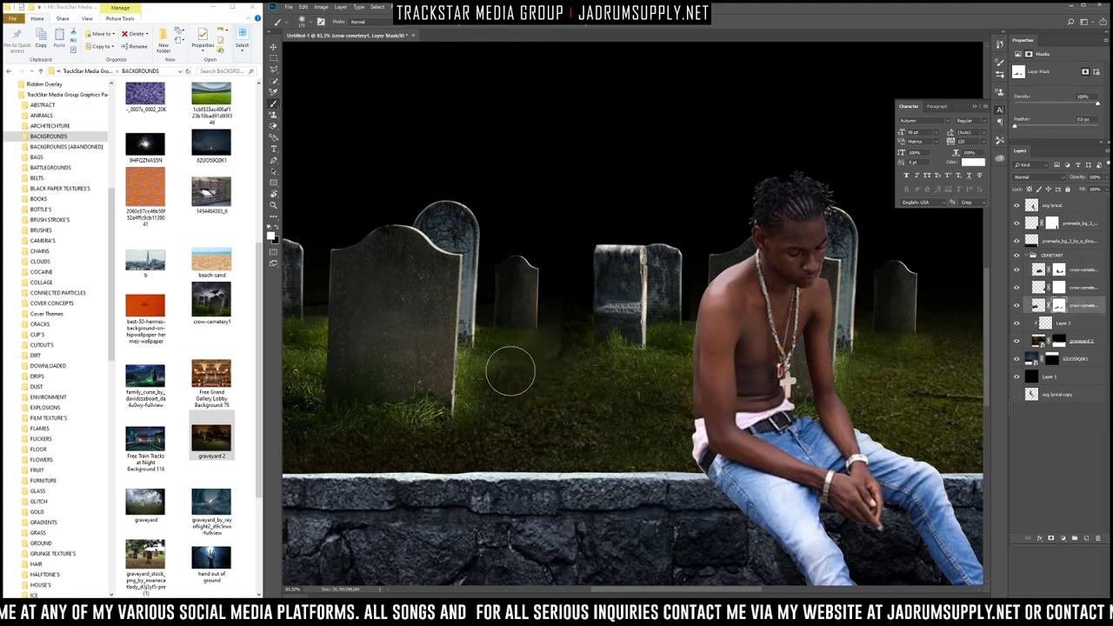
pyautogui.press('x')
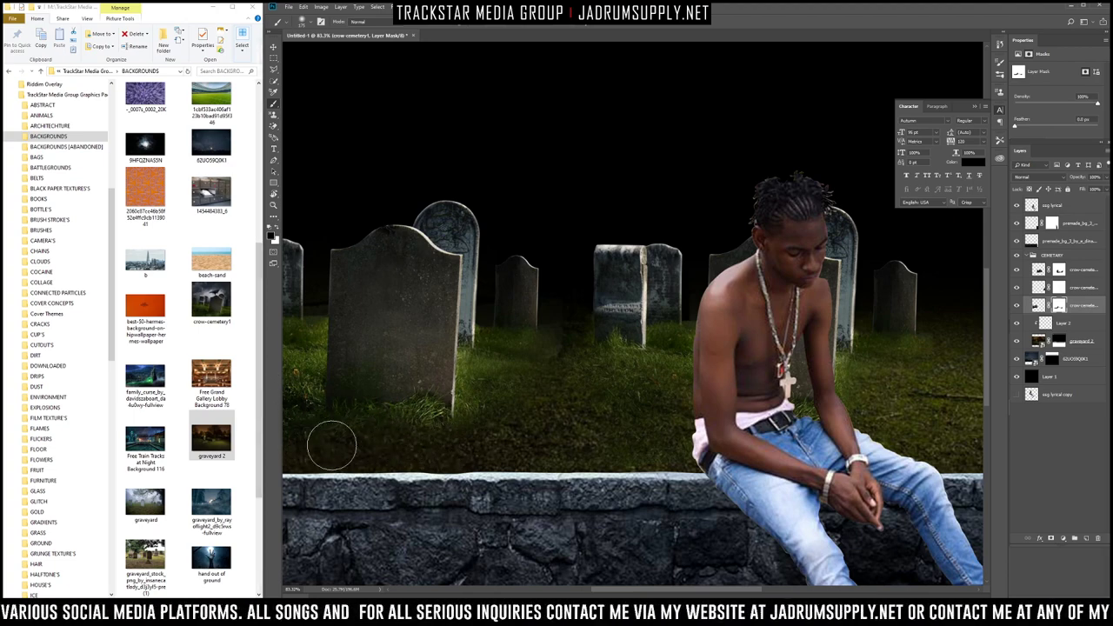
# Step: Compare the whole composition with the crow-cemetery layer masks temporarily disabled and re-enabled
pyautogui.scroll(-6, 874, 310)
pyautogui.scroll(2, 753, 334)
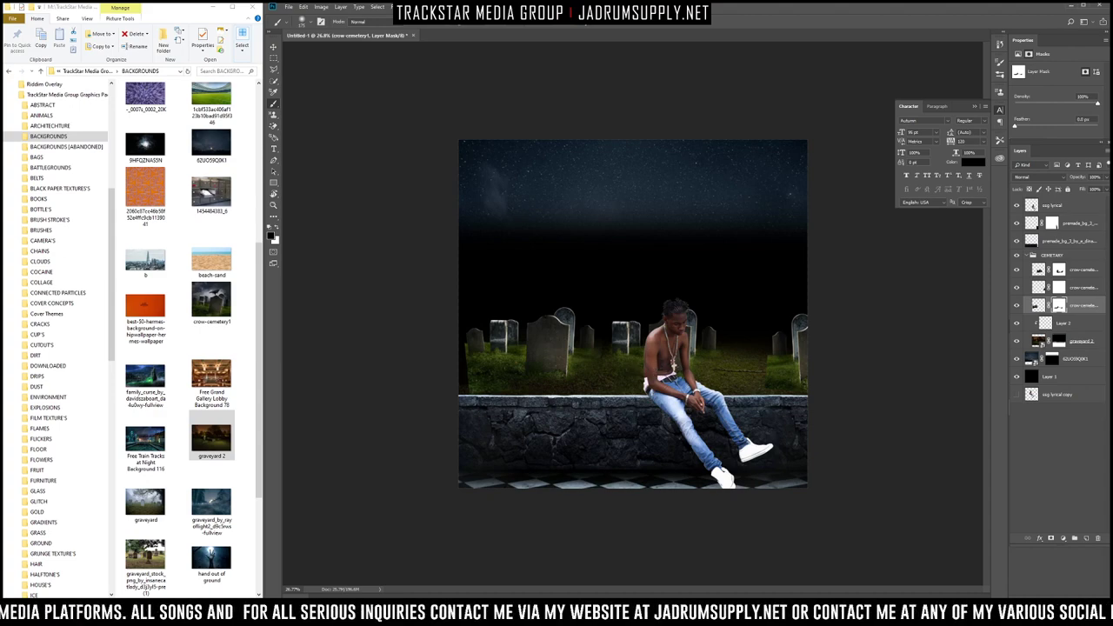
pyautogui.keyDown('shift'); pyautogui.click(1058, 306); pyautogui.keyUp('shift')
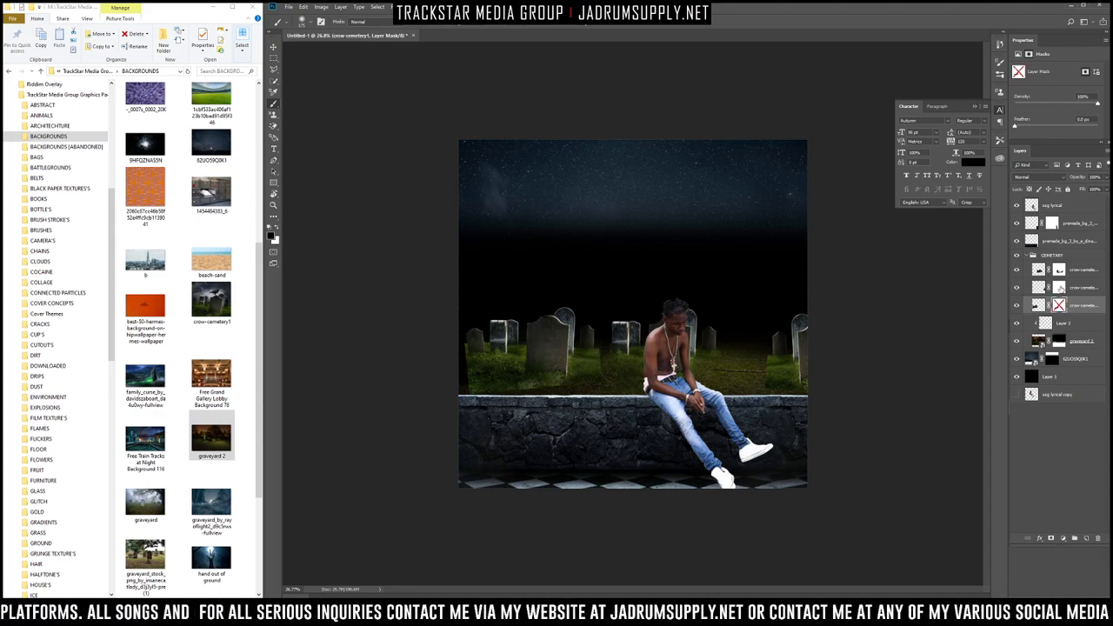
pyautogui.keyDown('shift'); pyautogui.click(1058, 271); pyautogui.keyUp('shift')
pyautogui.keyDown('shift'); pyautogui.click(1057, 272); pyautogui.keyUp('shift')
pyautogui.keyDown('shift'); pyautogui.click(1058, 288); pyautogui.keyUp('shift')
pyautogui.keyDown('shift'); pyautogui.click(1057, 307); pyautogui.keyUp('shift')
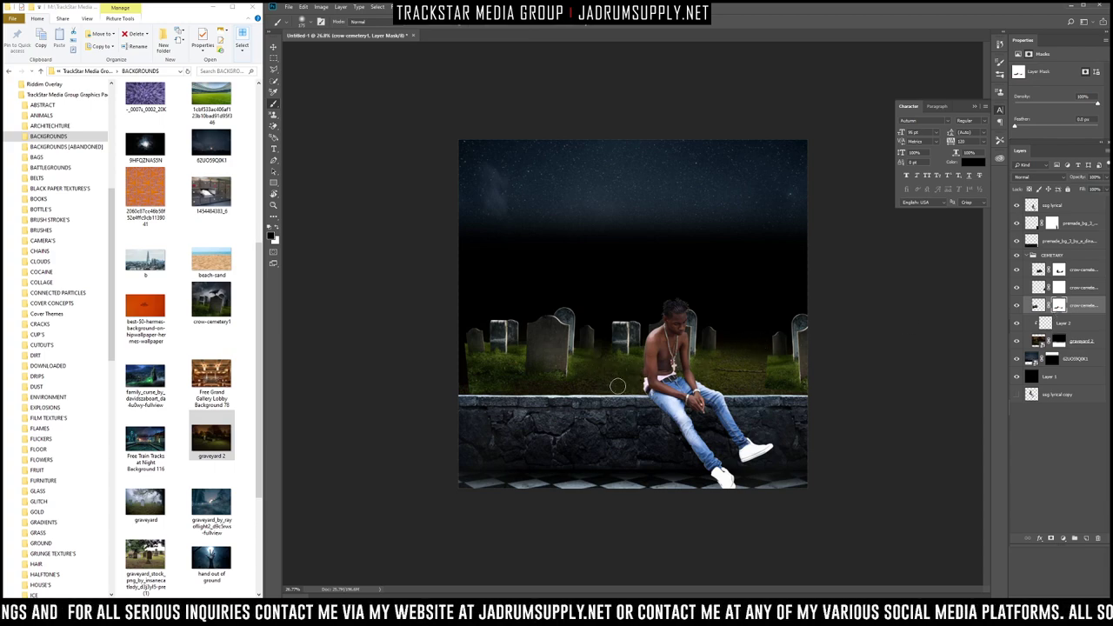
# Step: Fade the crow-cemetery1 grass along the canvas's left edge and above the wall by painting black on its mask
pyautogui.scroll(6, 467, 380)
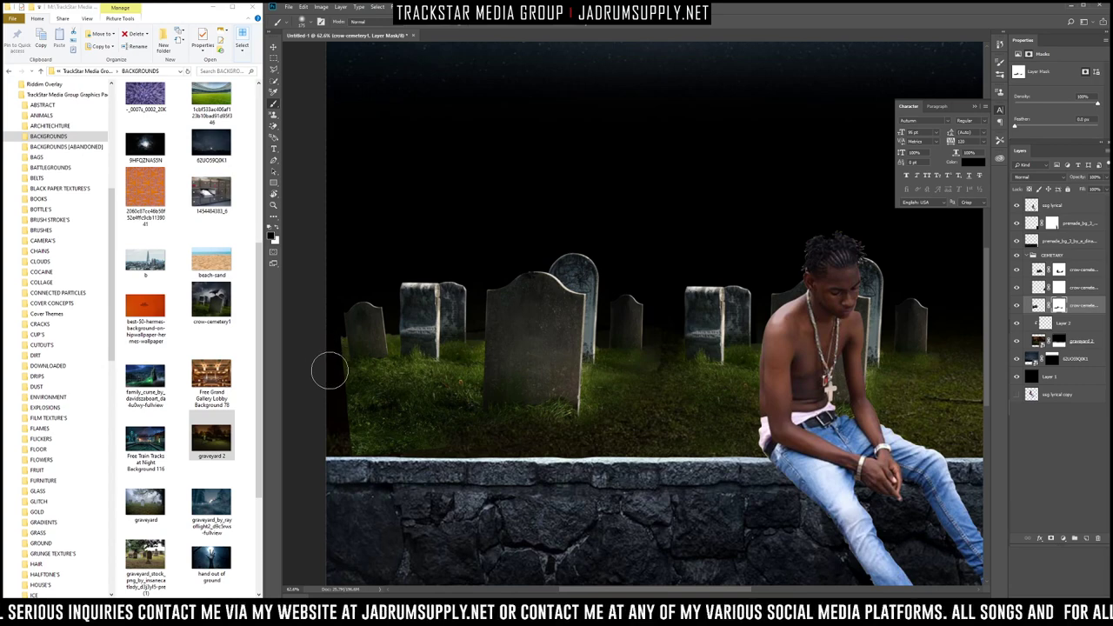
pyautogui.moveTo(339, 433)
pyautogui.mouseDown()
pyautogui.moveTo(379, 467)
pyautogui.moveTo(429, 470)
pyautogui.moveTo(390, 463)
pyautogui.moveTo(452, 457)
pyautogui.moveTo(397, 449)
pyautogui.moveTo(340, 399)
pyautogui.mouseUp()
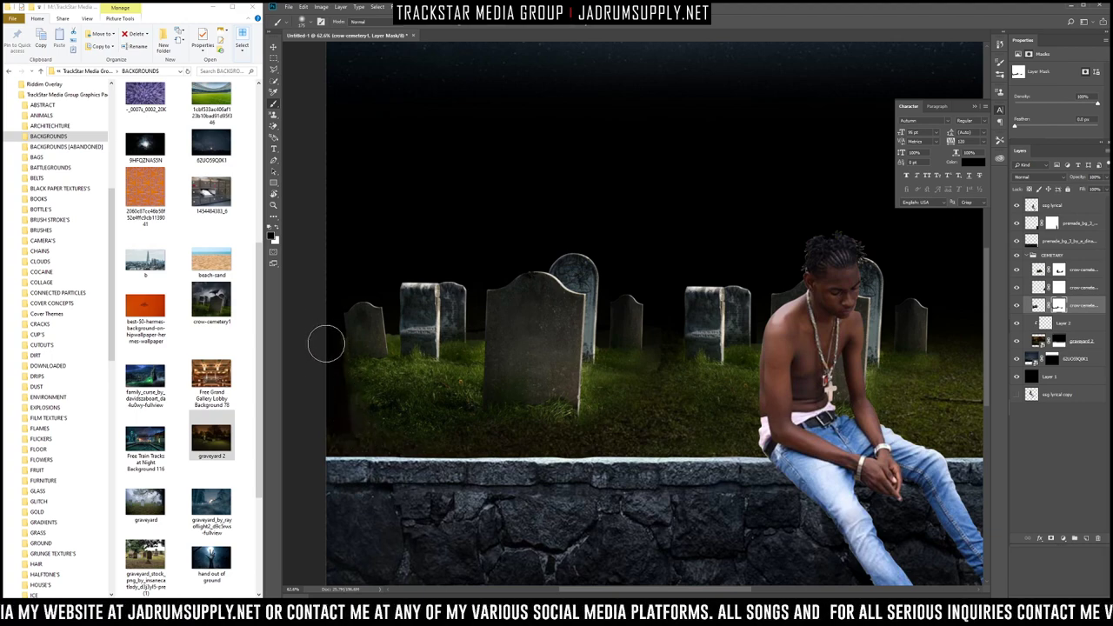
pyautogui.moveTo(321, 397)
pyautogui.mouseDown()
pyautogui.moveTo(355, 426)
pyautogui.moveTo(346, 390)
pyautogui.moveTo(412, 446)
pyautogui.moveTo(402, 441)
pyautogui.moveTo(432, 451)
pyautogui.moveTo(435, 442)
pyautogui.moveTo(381, 417)
pyautogui.moveTo(438, 412)
pyautogui.moveTo(396, 403)
pyautogui.moveTo(437, 385)
pyautogui.moveTo(349, 389)
pyautogui.moveTo(452, 399)
pyautogui.mouseUp()
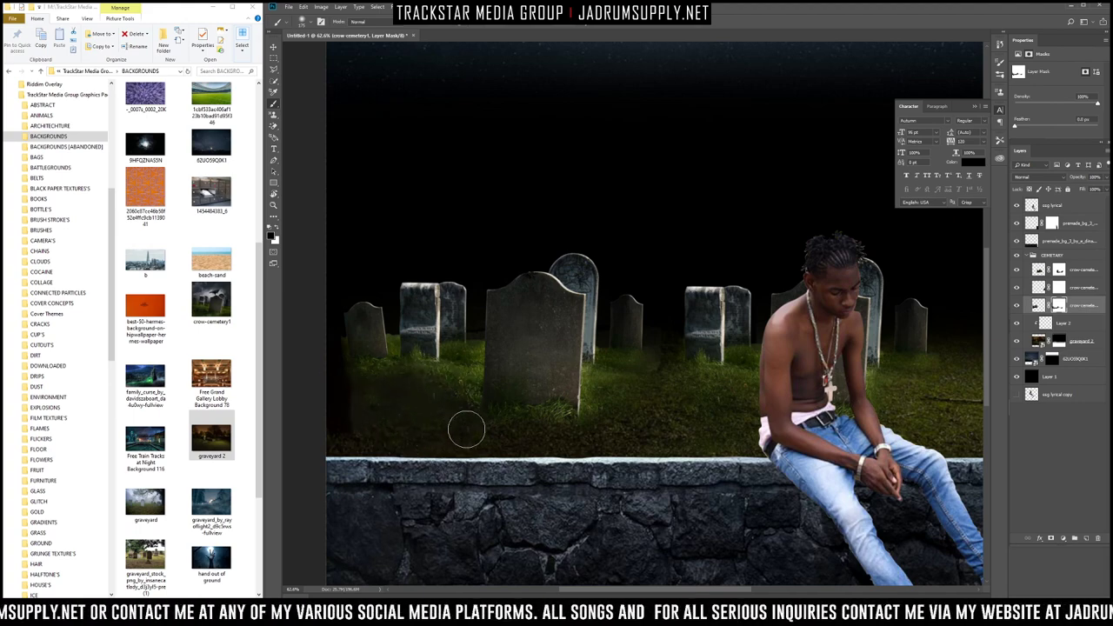
pyautogui.scroll(-5, 634, 446)
pyautogui.scroll(5, 788, 379)
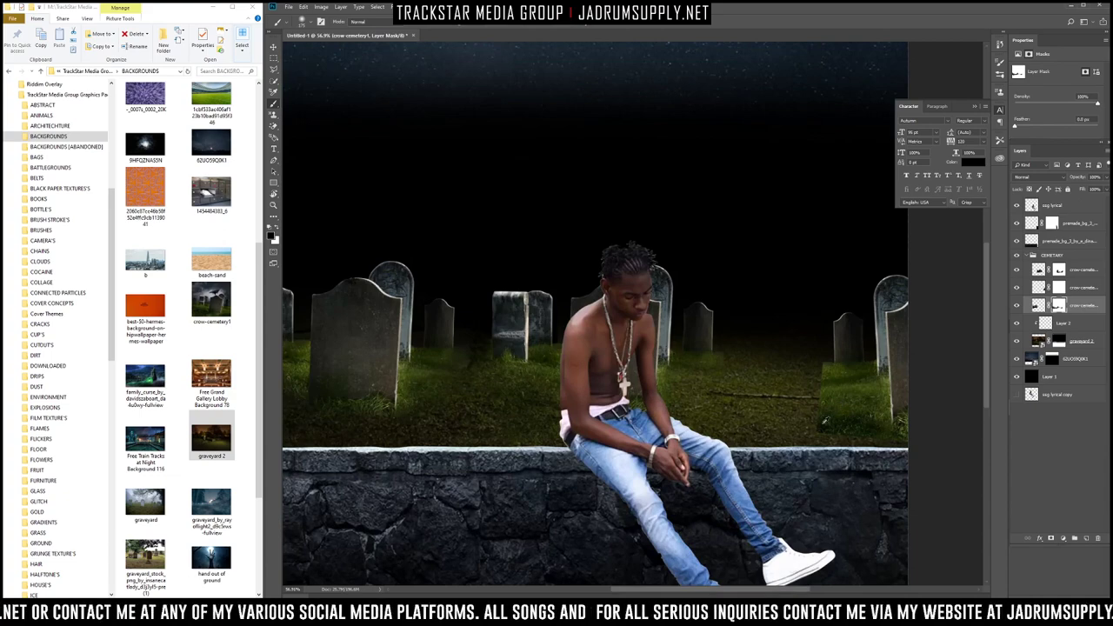
# Step: Soften the grass edge beside the far-right tombstones by painting black on the crow-cemetery1 copy layer's mask
pyautogui.click(1059, 287)
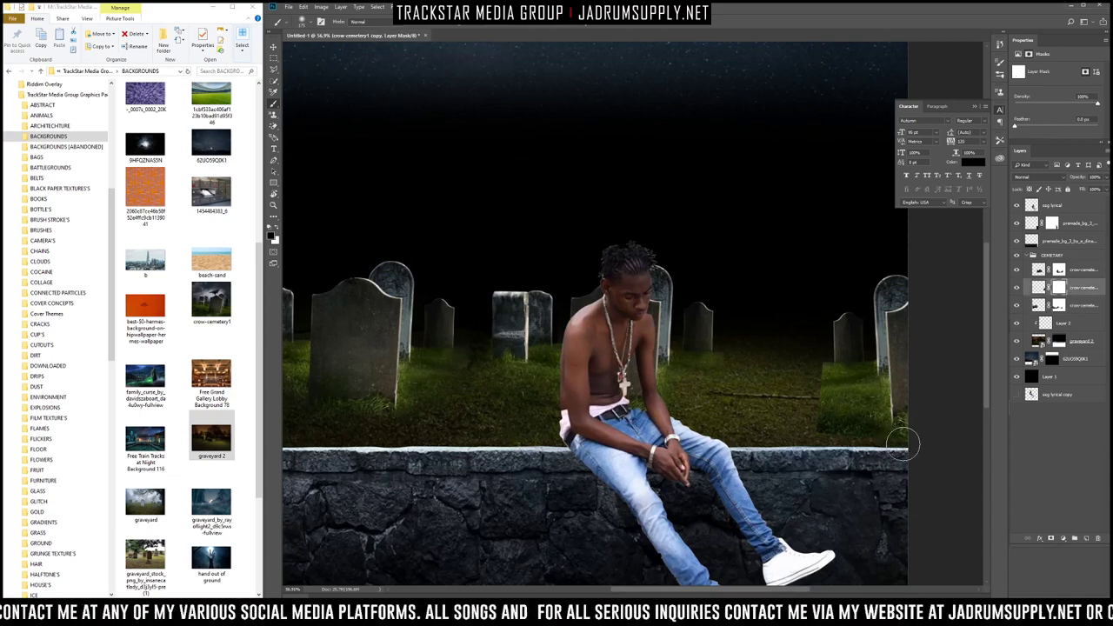
pyautogui.moveTo(853, 441)
pyautogui.mouseDown()
pyautogui.moveTo(809, 429)
pyautogui.moveTo(853, 429)
pyautogui.moveTo(807, 403)
pyautogui.moveTo(835, 389)
pyautogui.moveTo(804, 369)
pyautogui.moveTo(869, 402)
pyautogui.mouseUp()
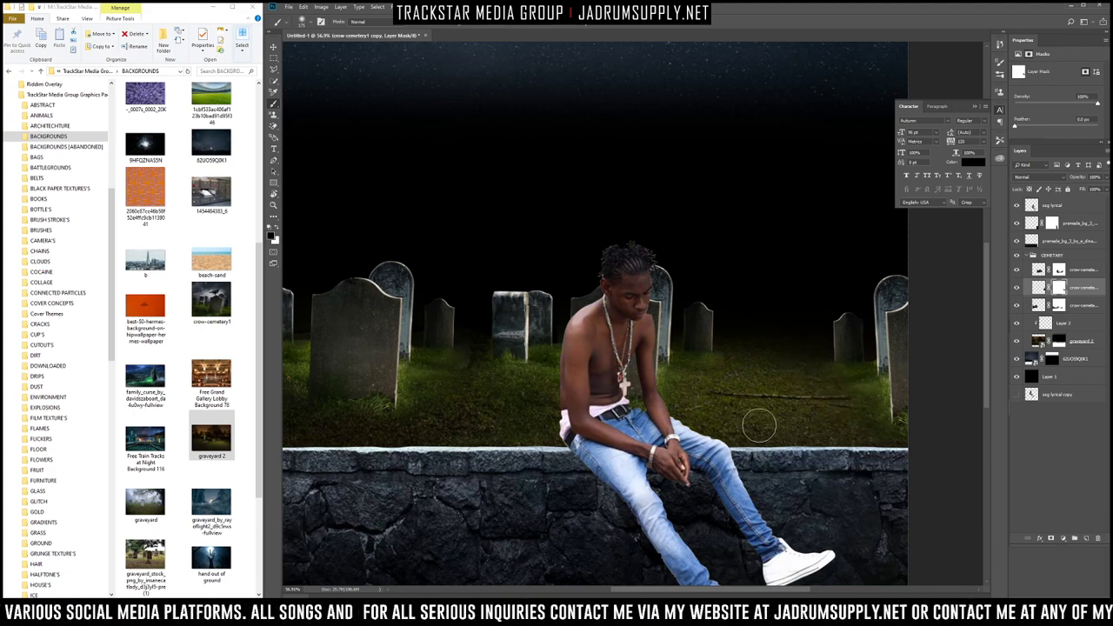
pyautogui.scroll(-4, 833, 441)
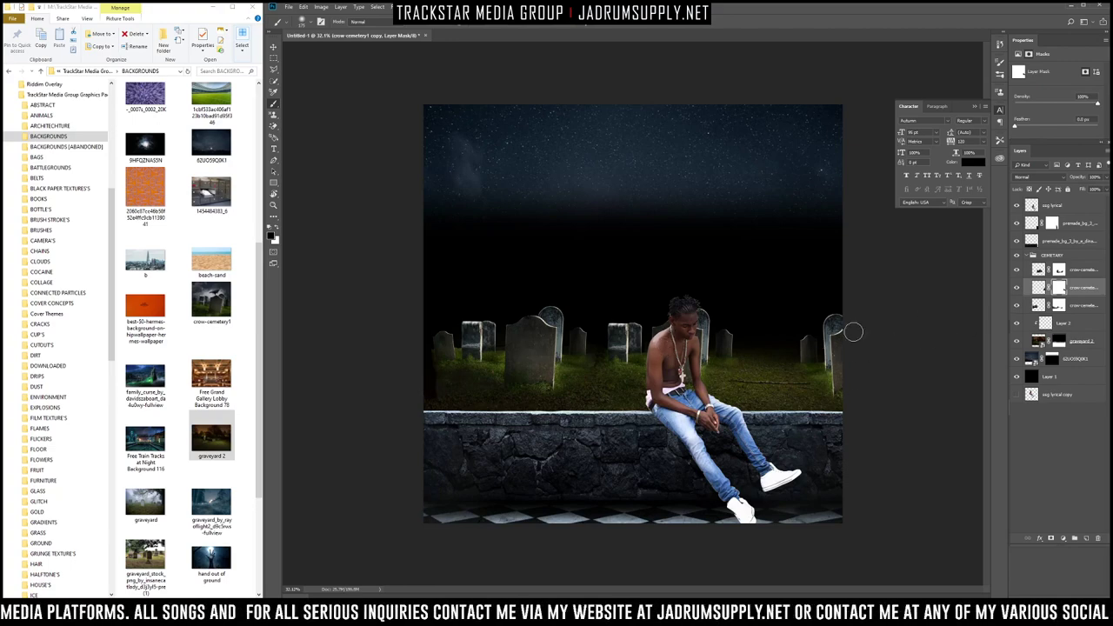
pyautogui.click(1054, 327)
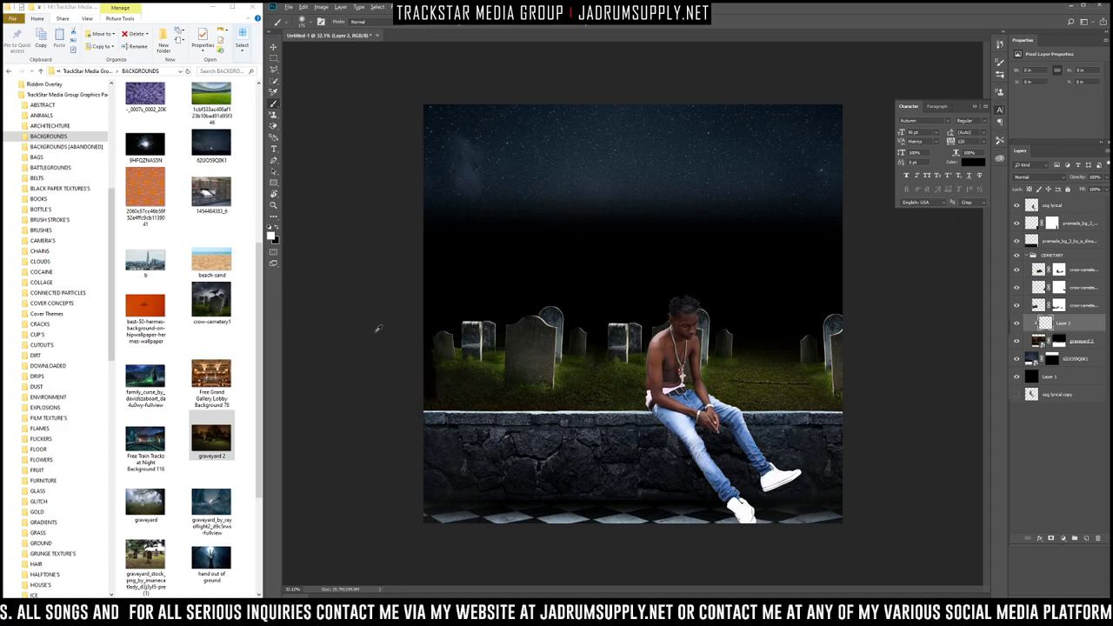
pyautogui.moveTo(145, 383); pyautogui.dragTo(513, 224)
pyautogui.moveTo(649, 234); pyautogui.dragTo(687, 106)
pyautogui.press('Return')
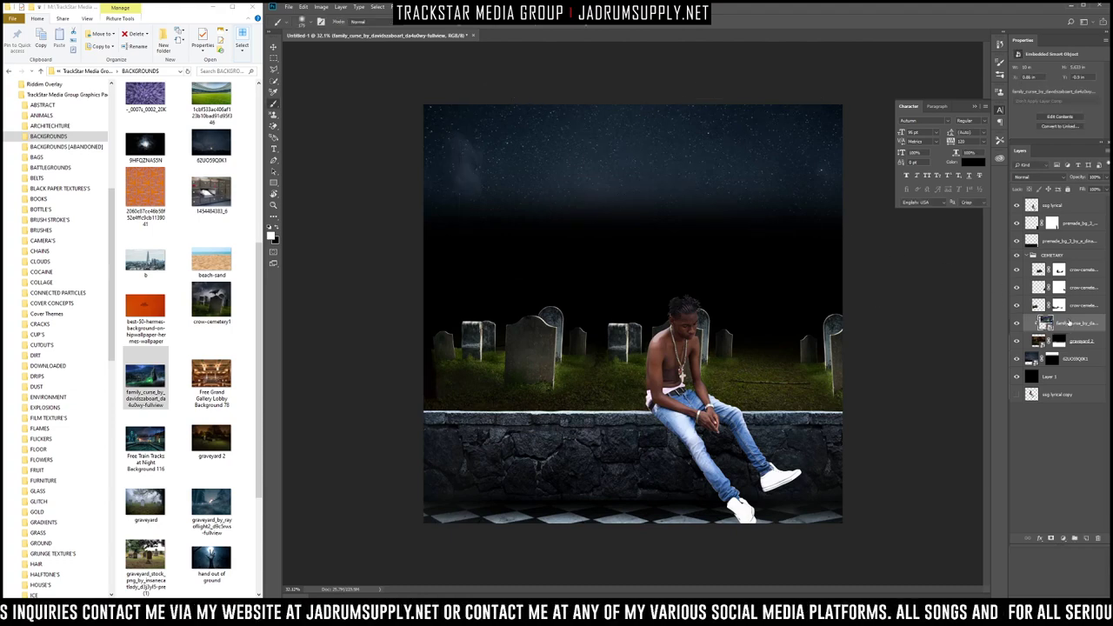
pyautogui.hotkey('ctrl', 'z')
# Step: Place the family_curse background image above the seated man's layer, positioned over the upper part of the canvas
pyautogui.click(1040, 209)
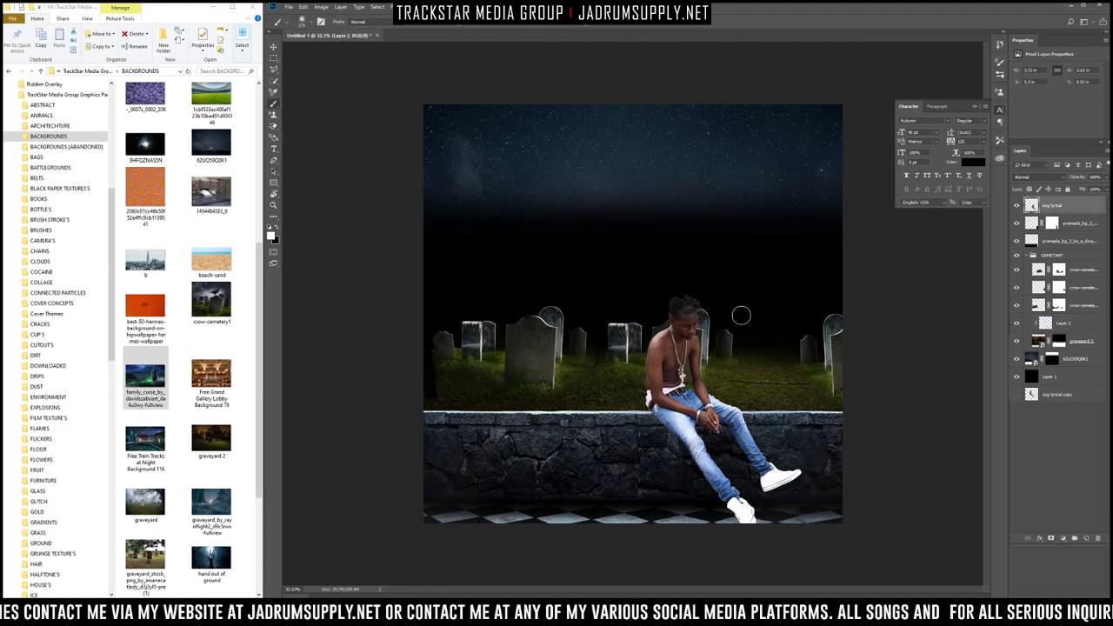
pyautogui.moveTo(418, 334); pyautogui.dragTo(629, 153)
pyautogui.moveTo(846, 313); pyautogui.dragTo(619, 172)
pyautogui.press('Return')
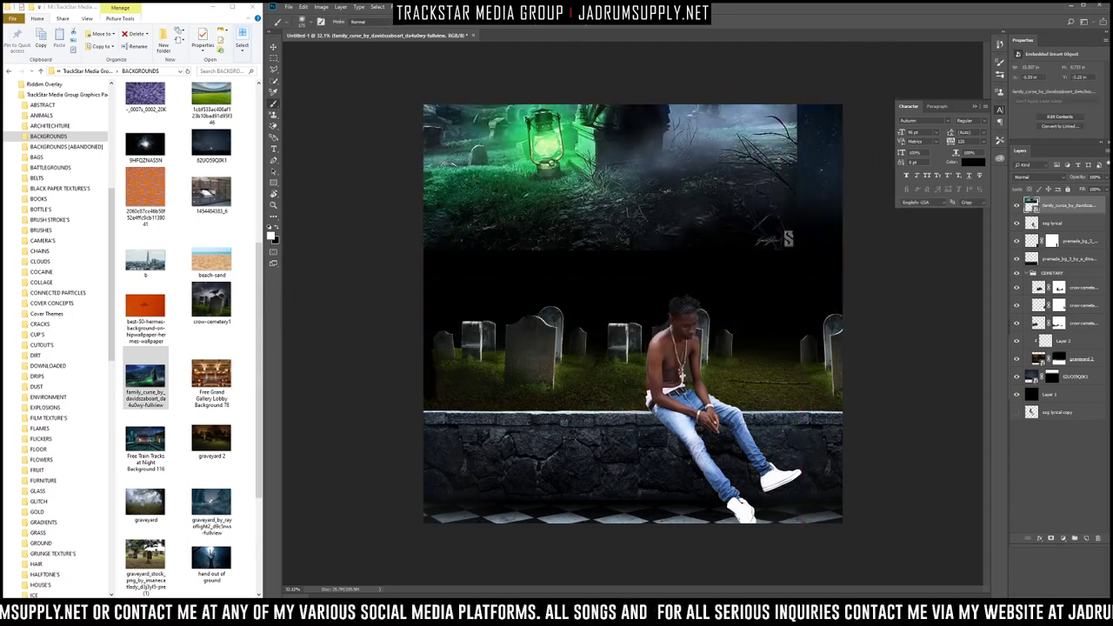
# Step: Select Layer 2, sample a dark green from the grass in the placed lantern image, and enlarge the brush
pyautogui.click(1061, 343)
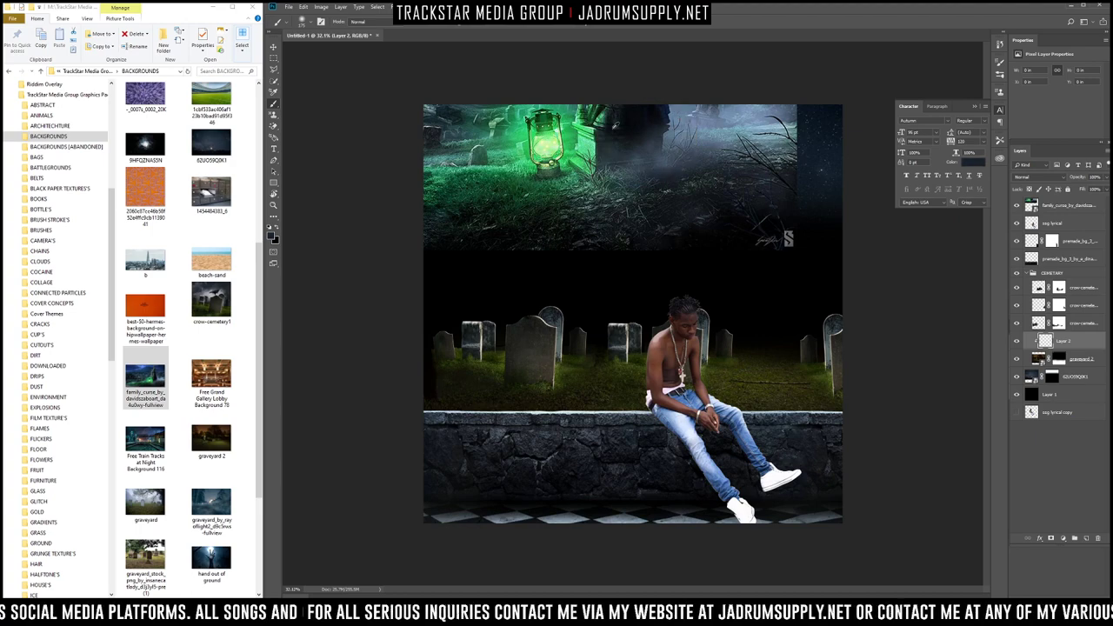
pyautogui.keyDown('alt'); pyautogui.click(492, 221); pyautogui.keyUp('alt')
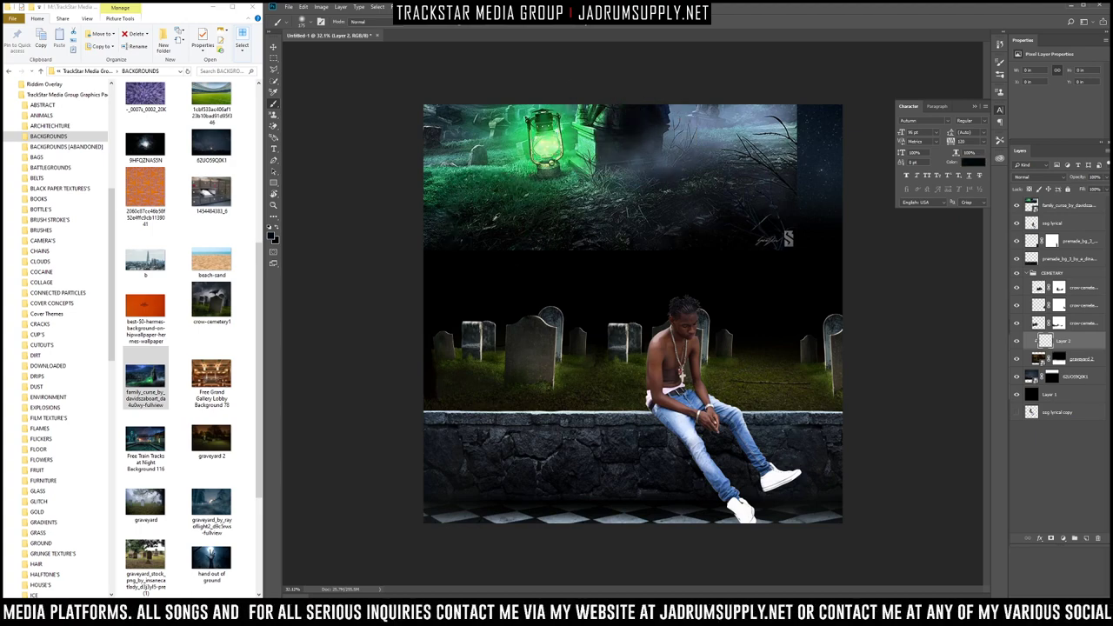
pyautogui.keyDown('alt'); pyautogui.click(541, 220); pyautogui.keyUp('alt')
pyautogui.keyDown('alt'); pyautogui.click(540, 225); pyautogui.keyUp('alt')
pyautogui.keyDown('alt'); pyautogui.click(539, 212); pyautogui.keyUp('alt')
pyautogui.keyDown('alt'); pyautogui.click(546, 205); pyautogui.keyUp('alt')
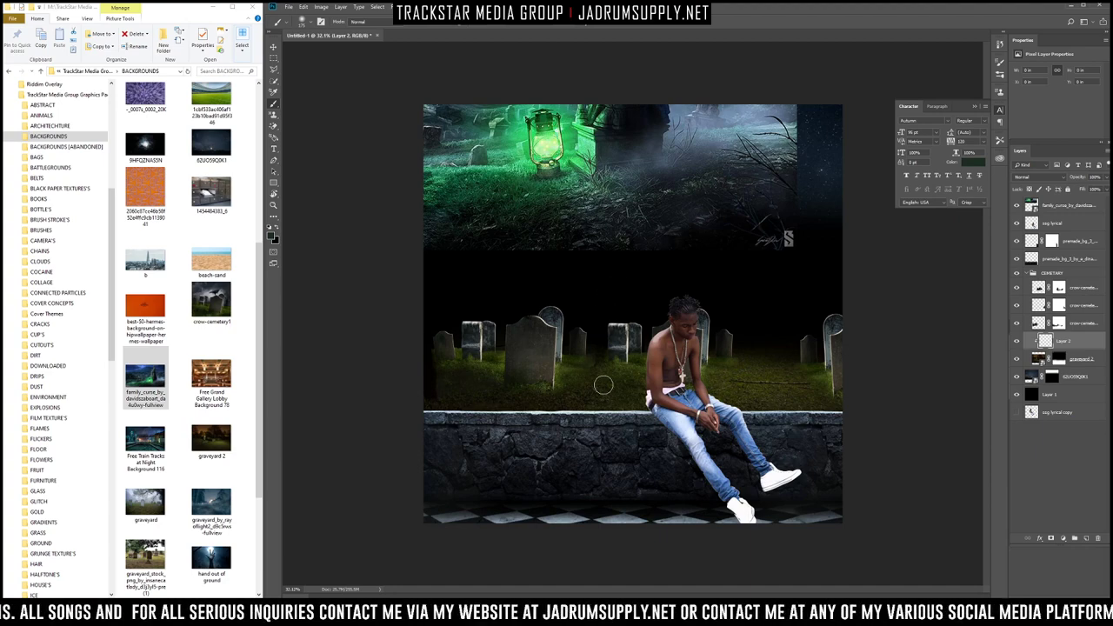
pyautogui.press(']')
pyautogui.press(']')
pyautogui.press(']')
pyautogui.press(']')
pyautogui.press(']')
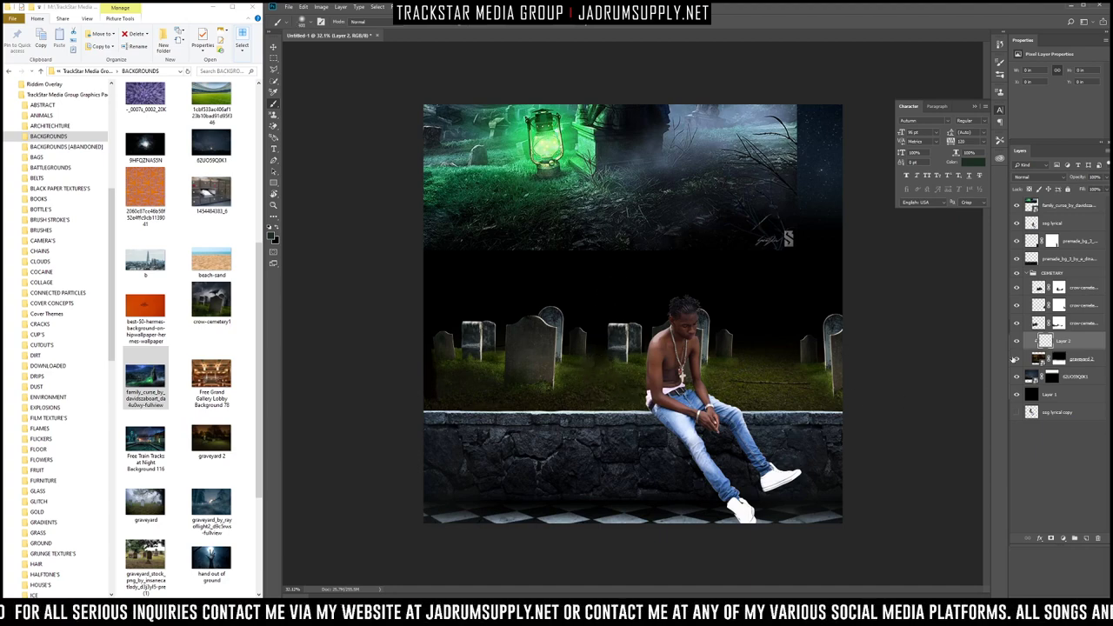
# Step: Darken the cemetery grass above the wall on Layer 2, using a darker tone sampled from the lantern image's lower grass
pyautogui.moveTo(822, 434)
pyautogui.mouseDown()
pyautogui.moveTo(731, 418)
pyautogui.moveTo(792, 413)
pyautogui.moveTo(804, 380)
pyautogui.moveTo(780, 365)
pyautogui.moveTo(757, 367)
pyautogui.moveTo(715, 421)
pyautogui.mouseUp()
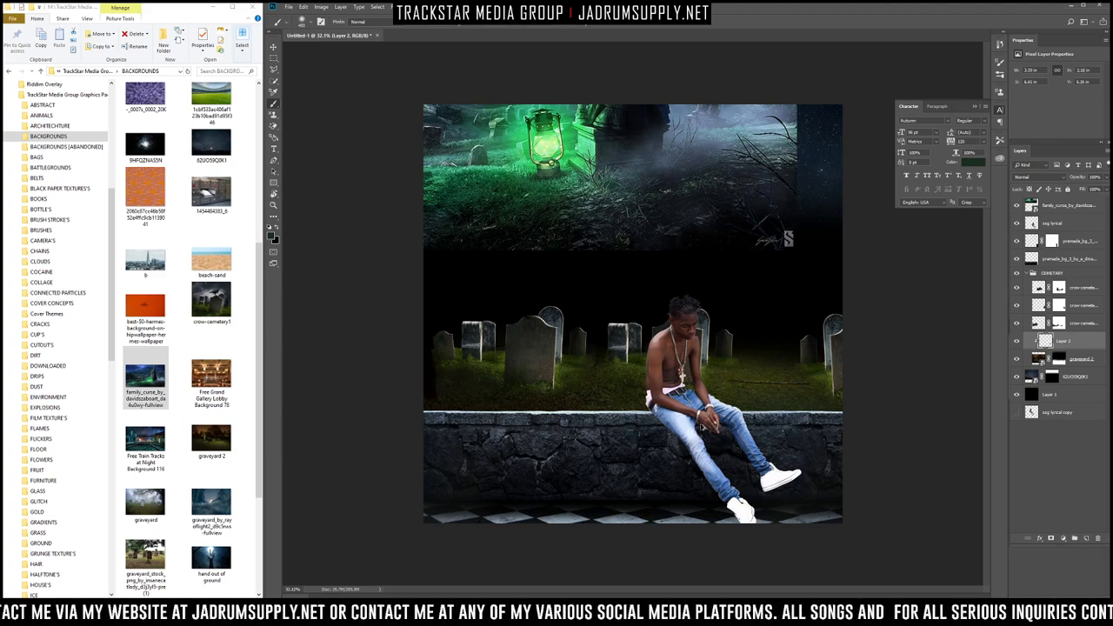
pyautogui.hotkey('ctrl', 'alt', 'z')
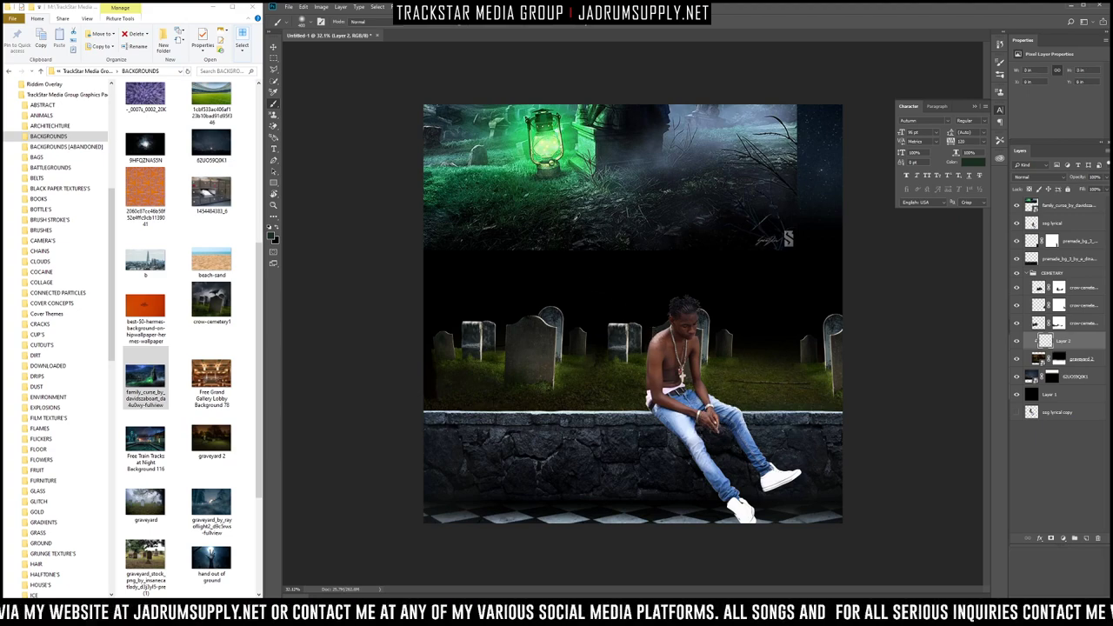
pyautogui.keyDown('alt'); pyautogui.click(541, 236); pyautogui.keyUp('alt')
pyautogui.moveTo(774, 398)
pyautogui.mouseDown()
pyautogui.moveTo(820, 411)
pyautogui.moveTo(796, 401)
pyautogui.moveTo(775, 378)
pyautogui.mouseUp()
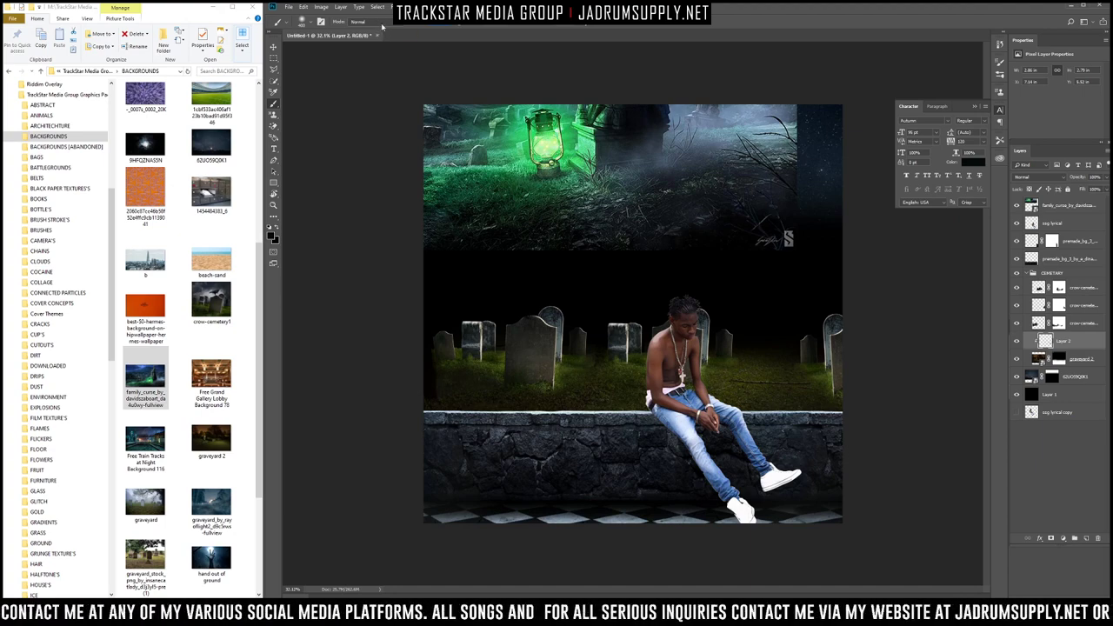
pyautogui.moveTo(579, 366)
pyautogui.mouseDown()
pyautogui.moveTo(651, 409)
pyautogui.moveTo(418, 402)
pyautogui.moveTo(514, 408)
pyautogui.mouseUp()
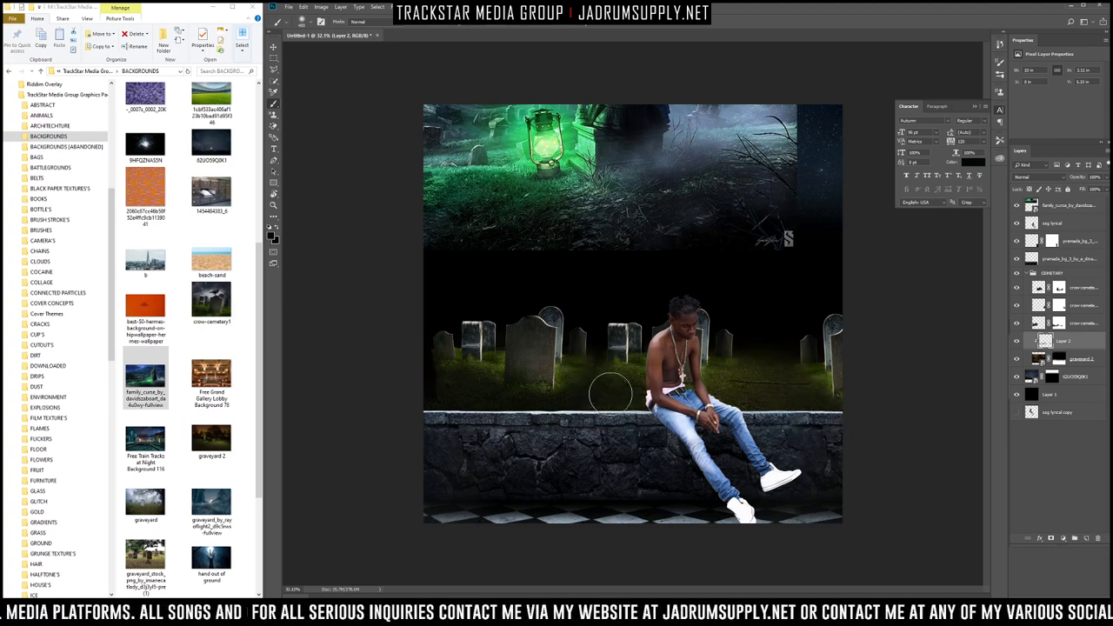
# Step: Darken the grass along the top of the wall around the seated man with brush strokes on Layer 2
pyautogui.moveTo(651, 405)
pyautogui.mouseDown()
pyautogui.moveTo(685, 391)
pyautogui.moveTo(757, 395)
pyautogui.moveTo(759, 383)
pyautogui.moveTo(744, 404)
pyautogui.moveTo(730, 390)
pyautogui.moveTo(746, 391)
pyautogui.moveTo(761, 371)
pyautogui.moveTo(802, 393)
pyautogui.mouseUp()
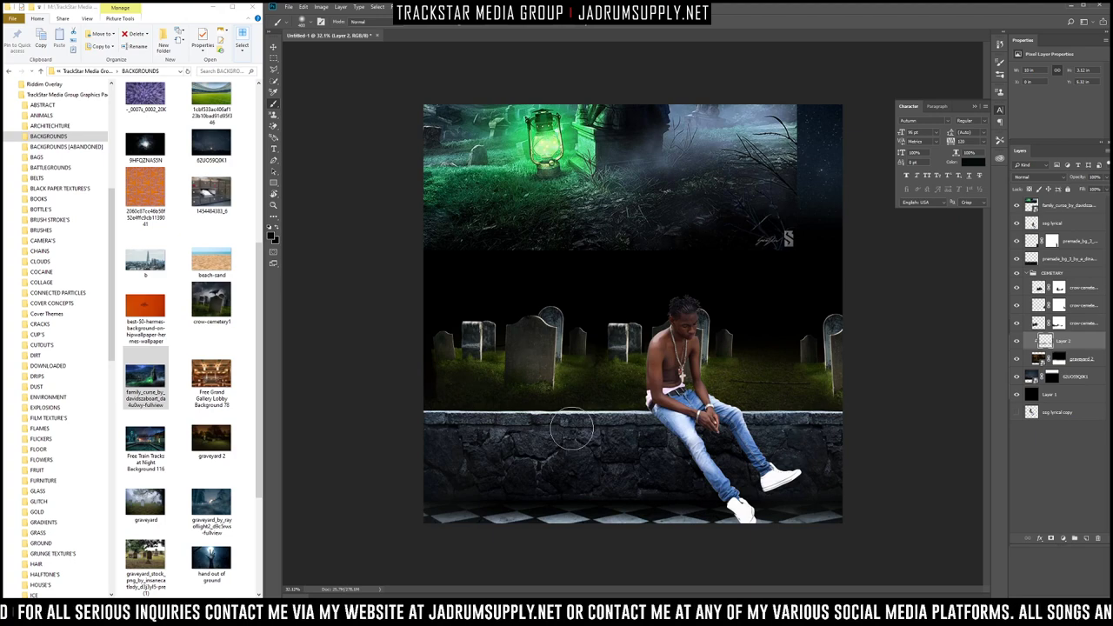
pyautogui.scroll(-5, 579, 404)
pyautogui.scroll(5, 607, 395)
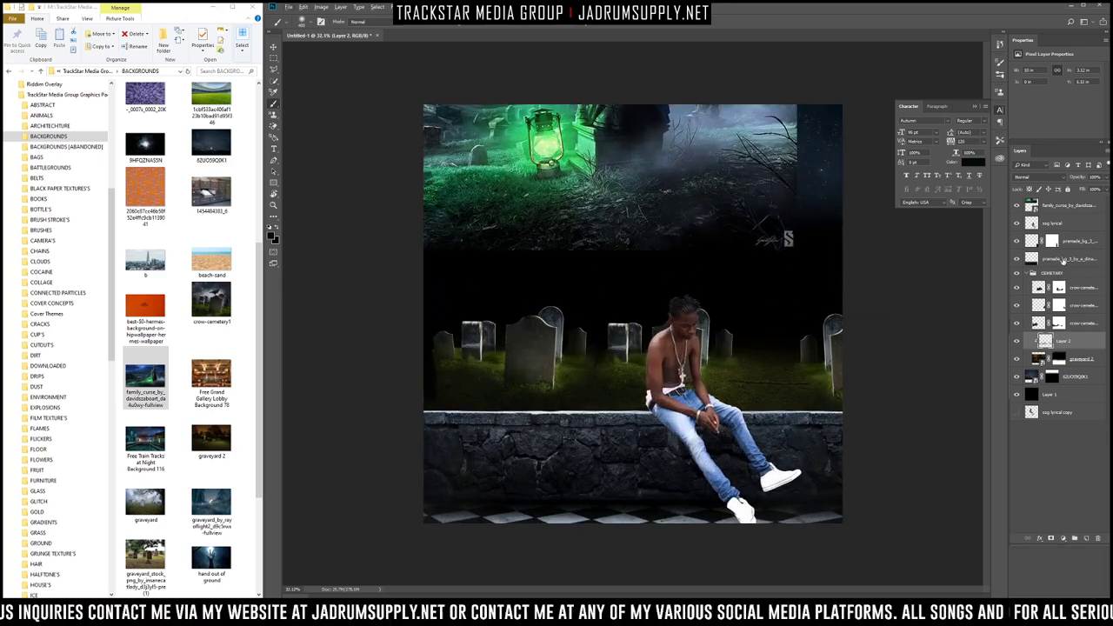
# Step: Hide the family_curse lantern image layer and rename it SAMPLE LAYER
pyautogui.click(1018, 206)
pyautogui.doubleClick(1068, 205)
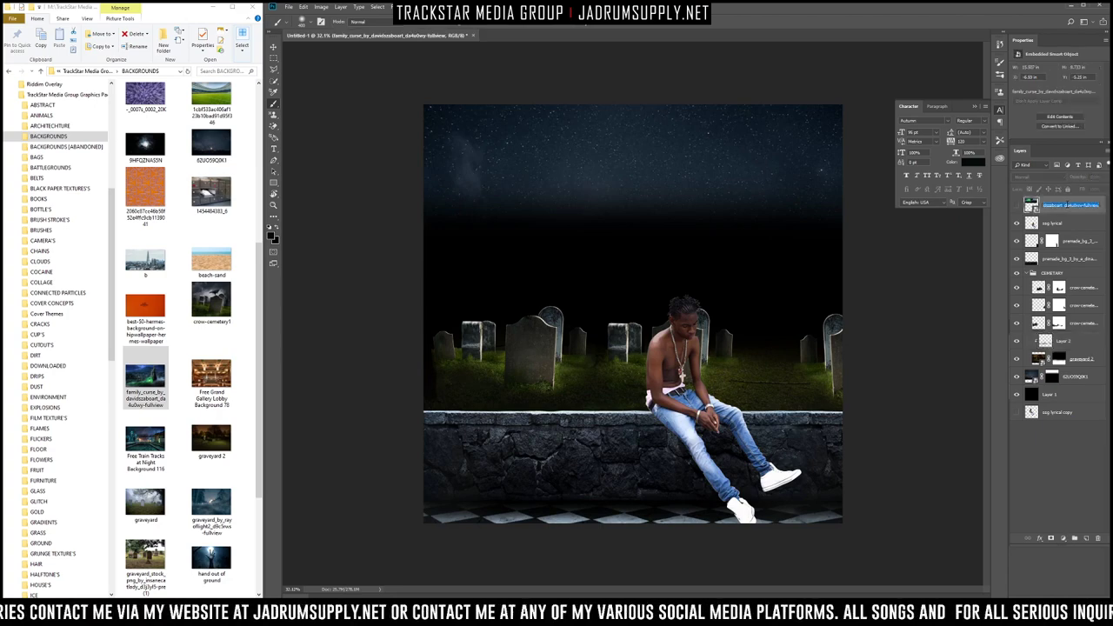
pyautogui.write('SAMPLE LAYER')
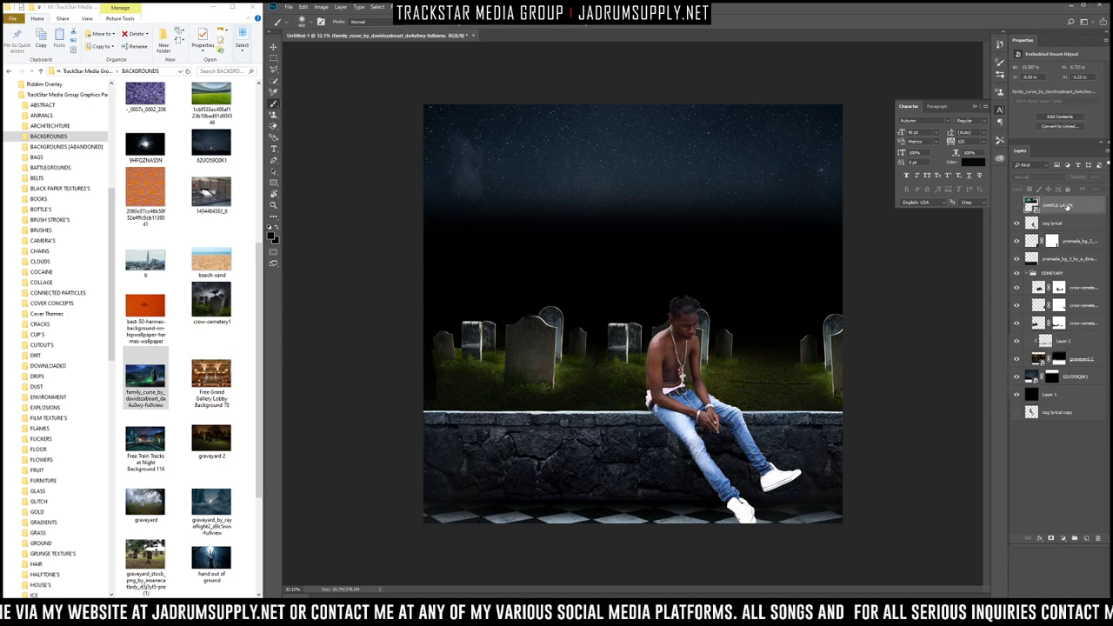
pyautogui.press('Return')
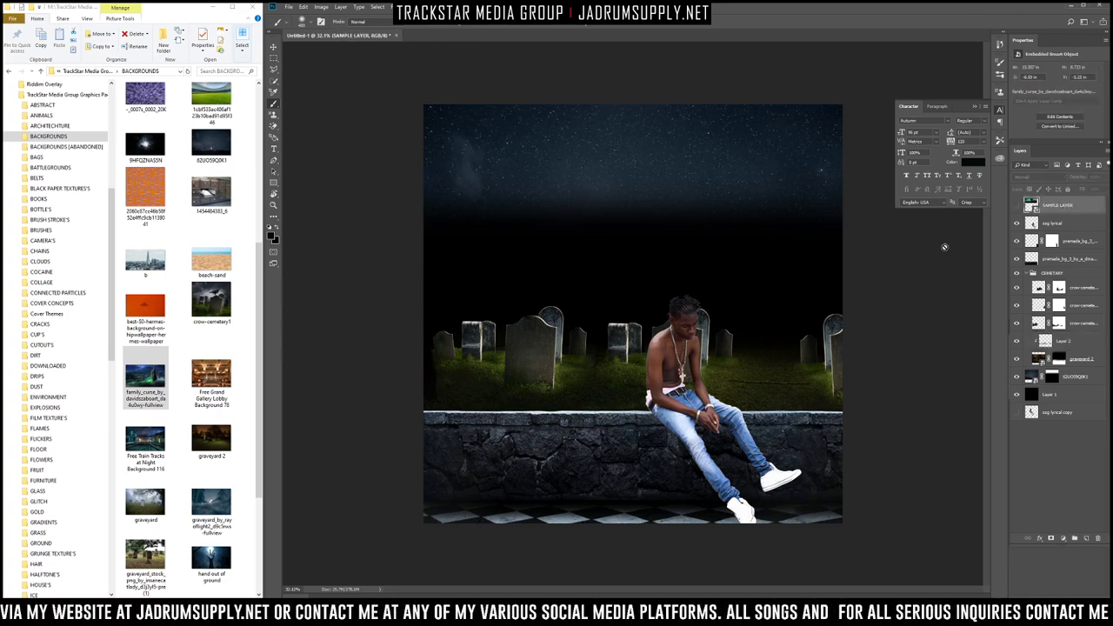
pyautogui.scroll(-2, 657, 279)
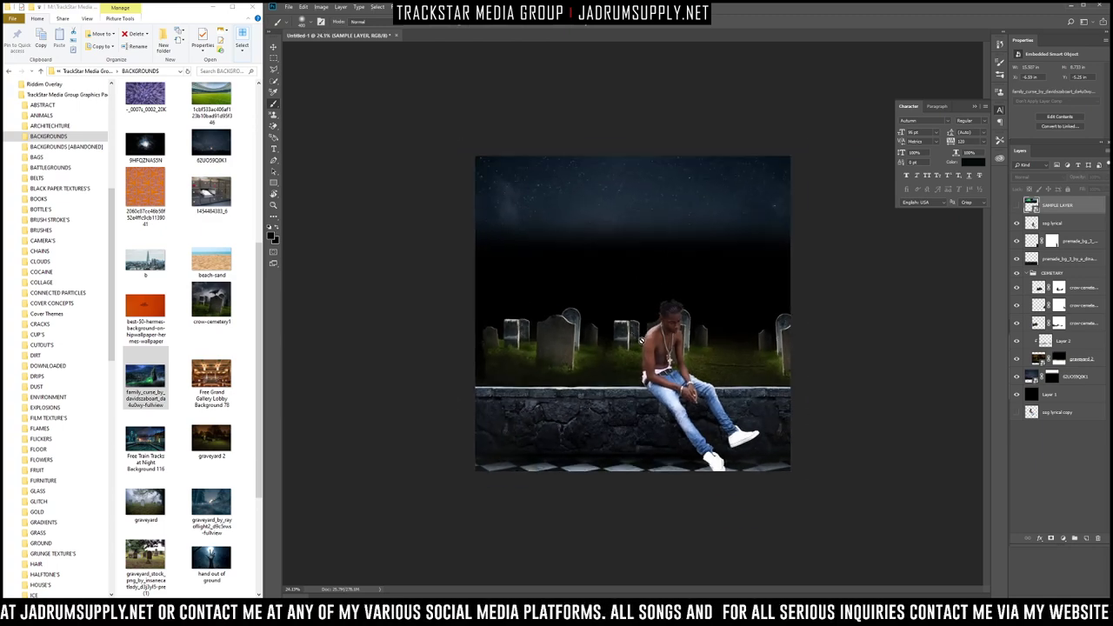
pyautogui.scroll(1, 648, 346)
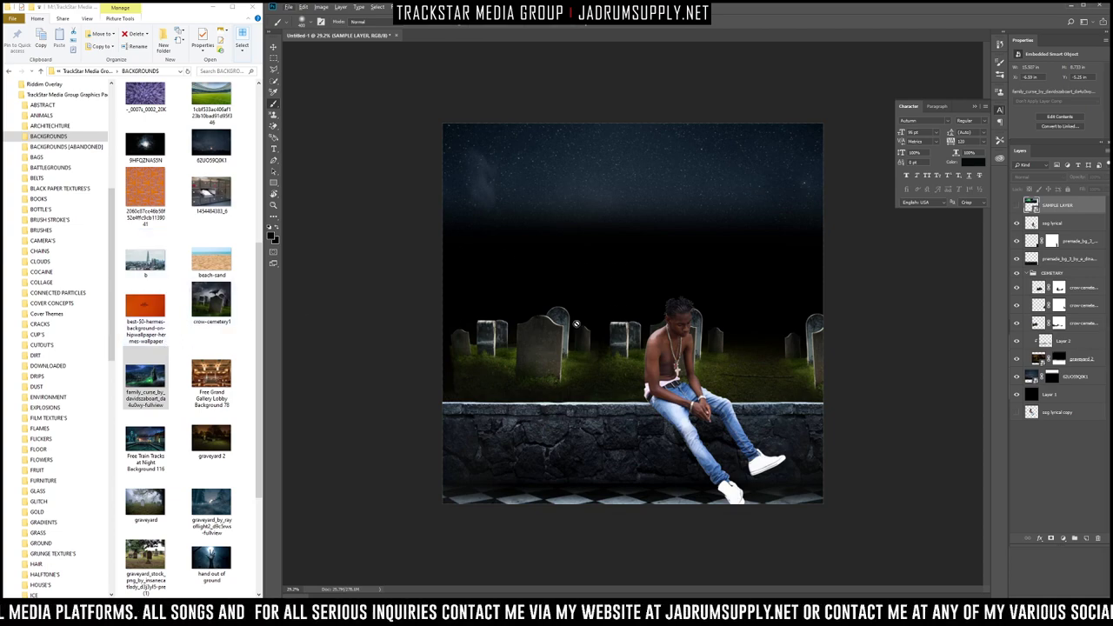
# Step: Group the two premade_bg wall layers and name the group WALL
pyautogui.click(1050, 224)
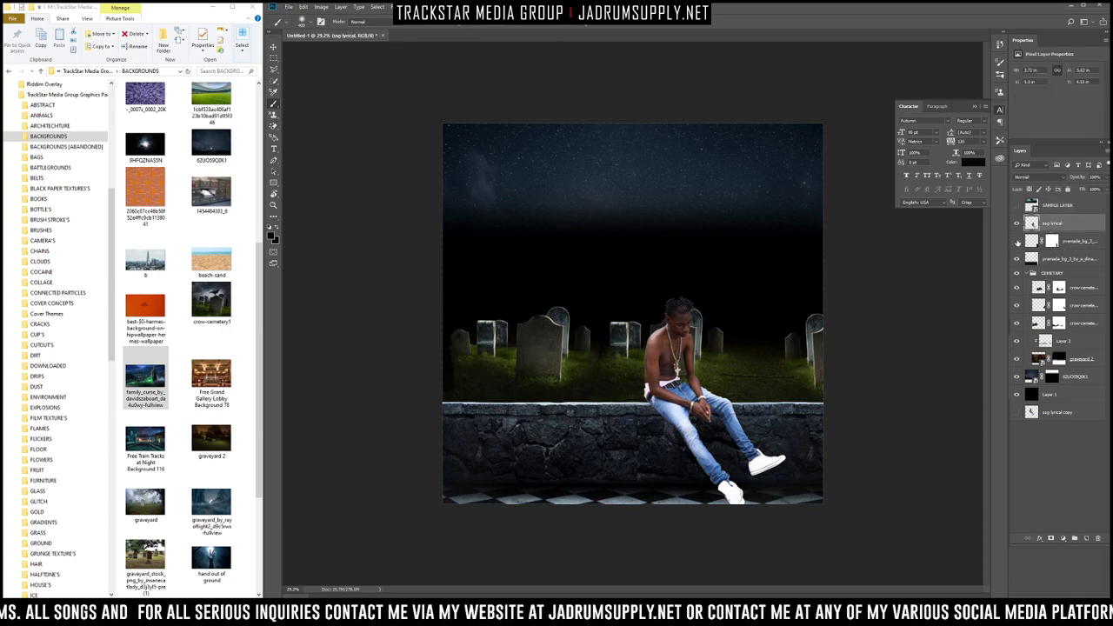
pyautogui.click(1066, 243)
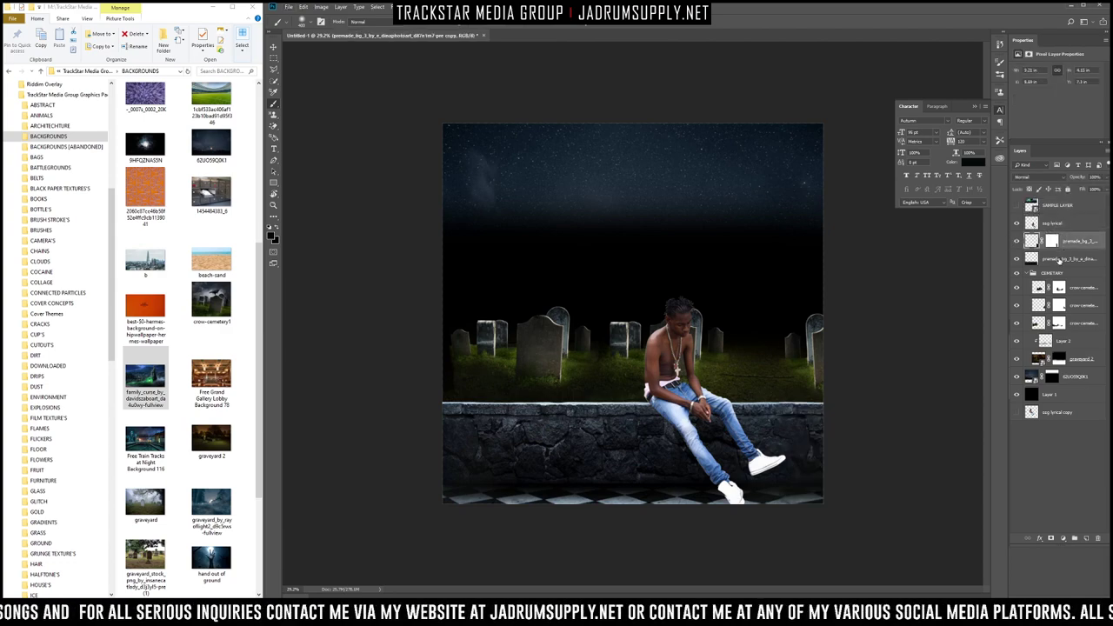
pyautogui.keyDown('shift'); pyautogui.click(1059, 261); pyautogui.keyUp('shift')
pyautogui.hotkey('ctrl', 'g')
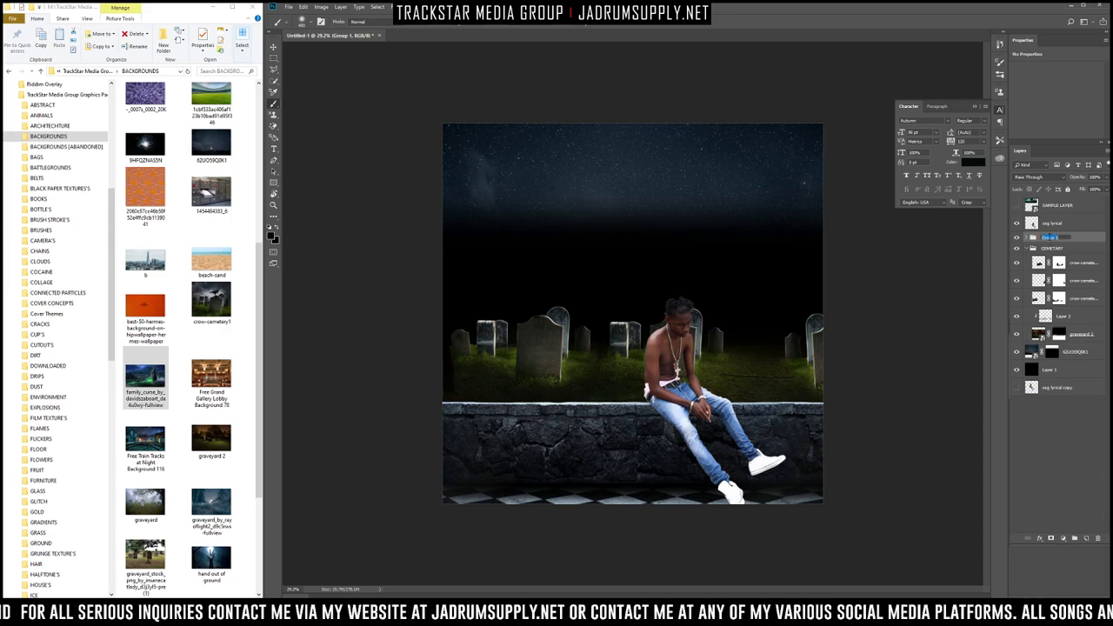
pyautogui.write('WALL')
pyautogui.press('Return')
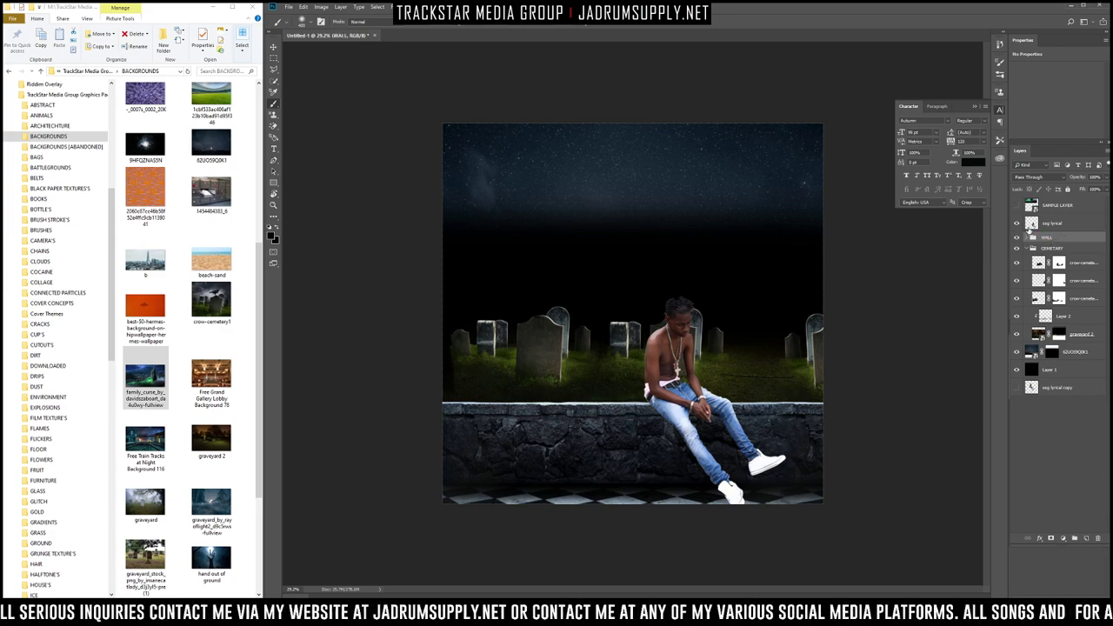
# Step: Put the seated man's layer in its own group, named after the artist, and collapse the group
pyautogui.click(1050, 222)
pyautogui.hotkey('ctrl', 'g')
pyautogui.doubleClick(1050, 220)
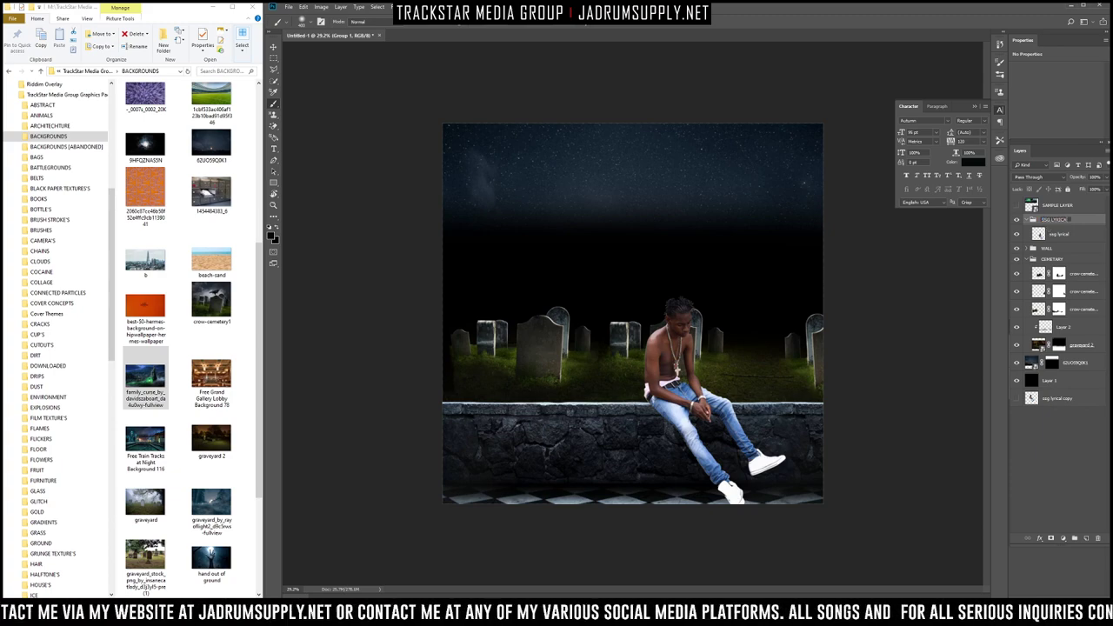
pyautogui.press('Return')
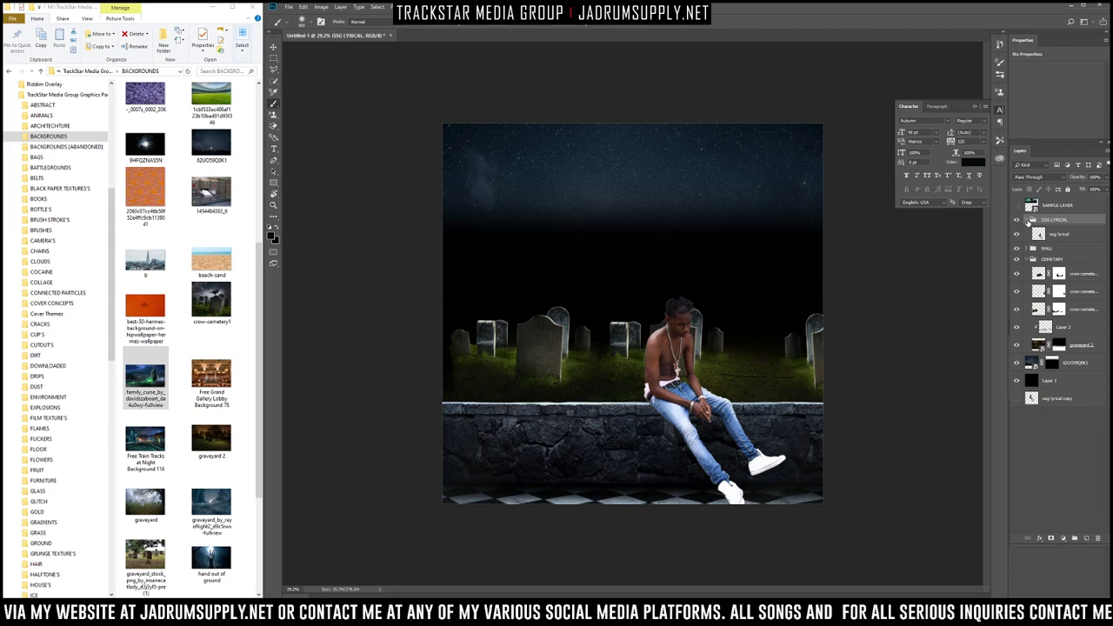
pyautogui.click(1027, 220)
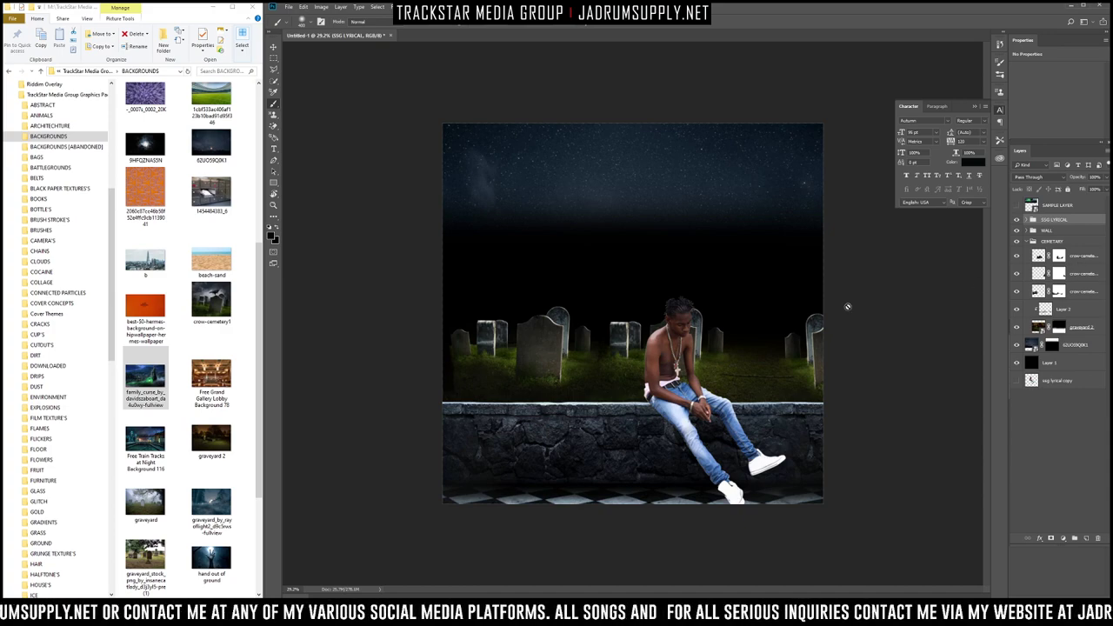
# Step: Place the _0000s_0006_Capa-139 image from the SMOKE folder on the canvas, tilted slightly clockwise
pyautogui.scroll(-7, 78, 400)
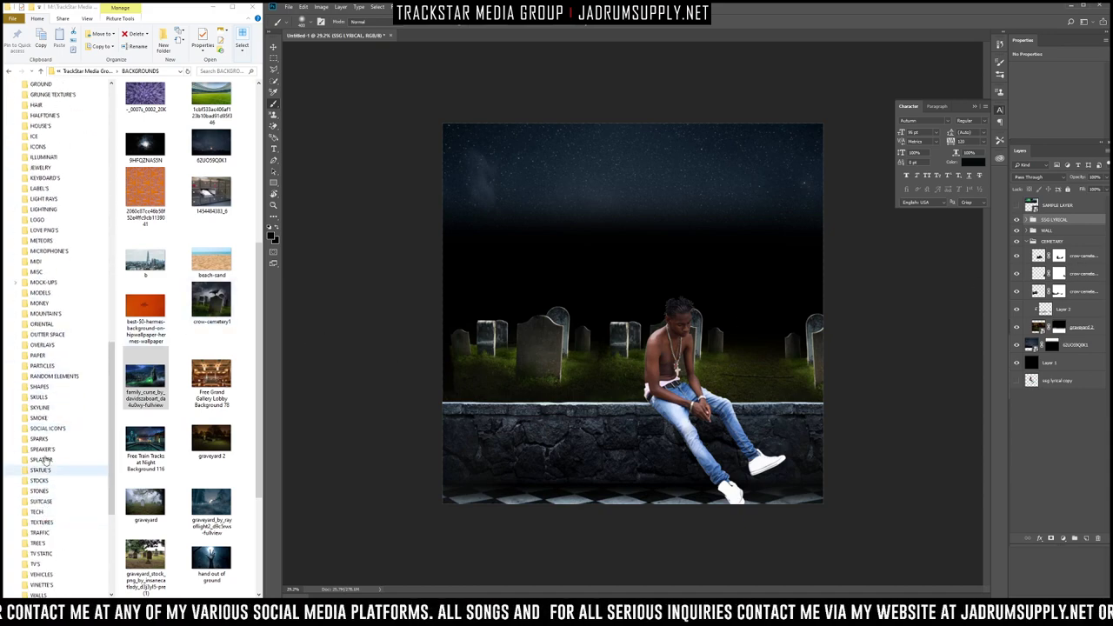
pyautogui.click(42, 419)
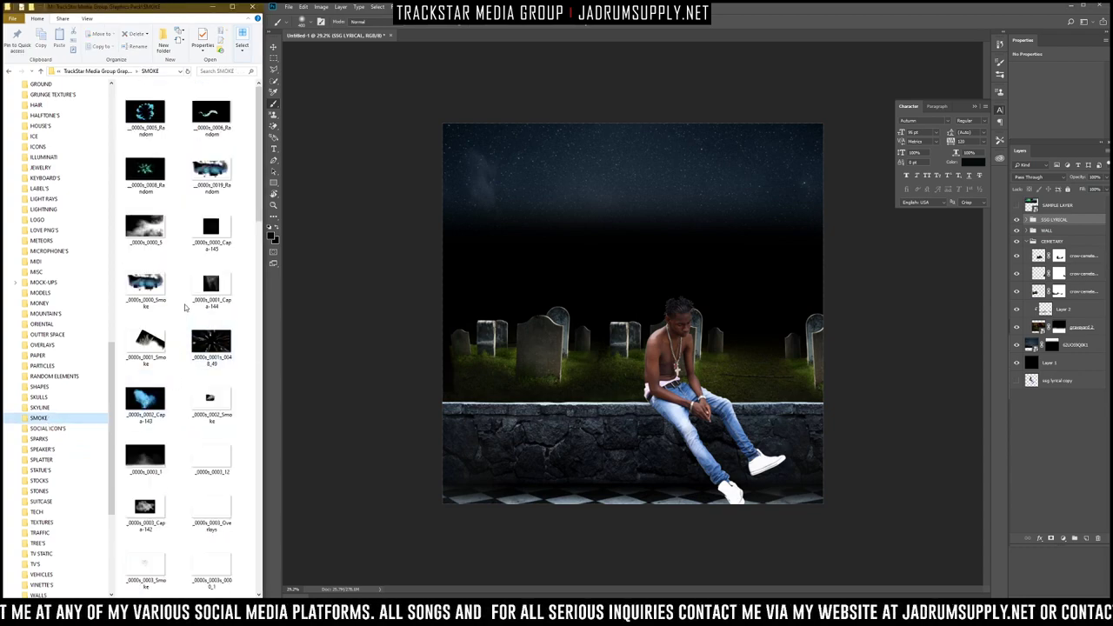
pyautogui.scroll(-4, 215, 261)
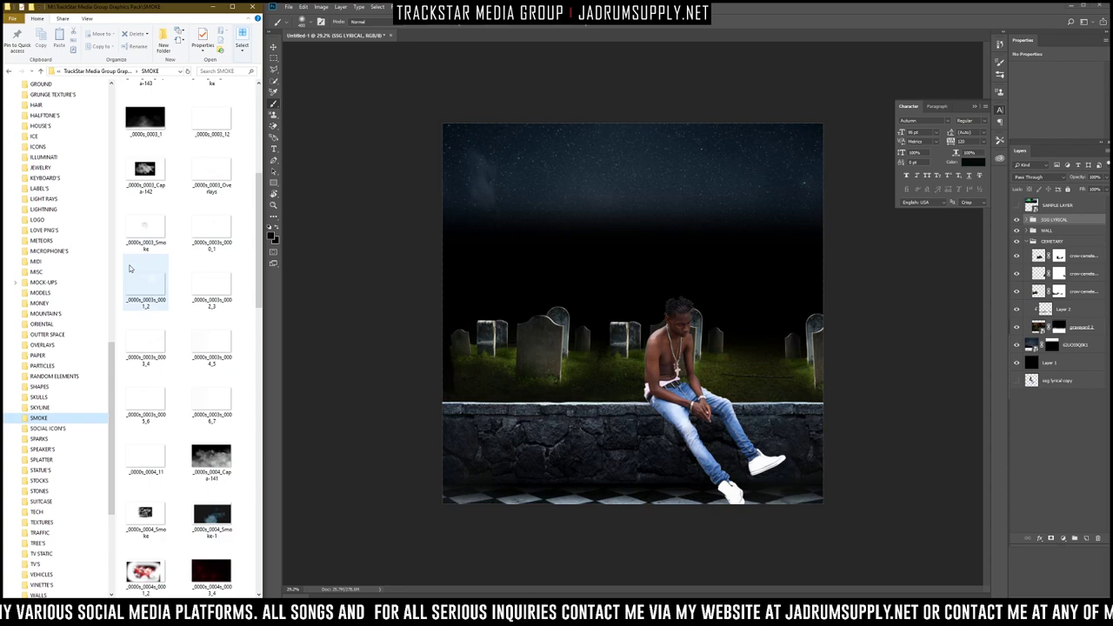
pyautogui.scroll(-6, 185, 240)
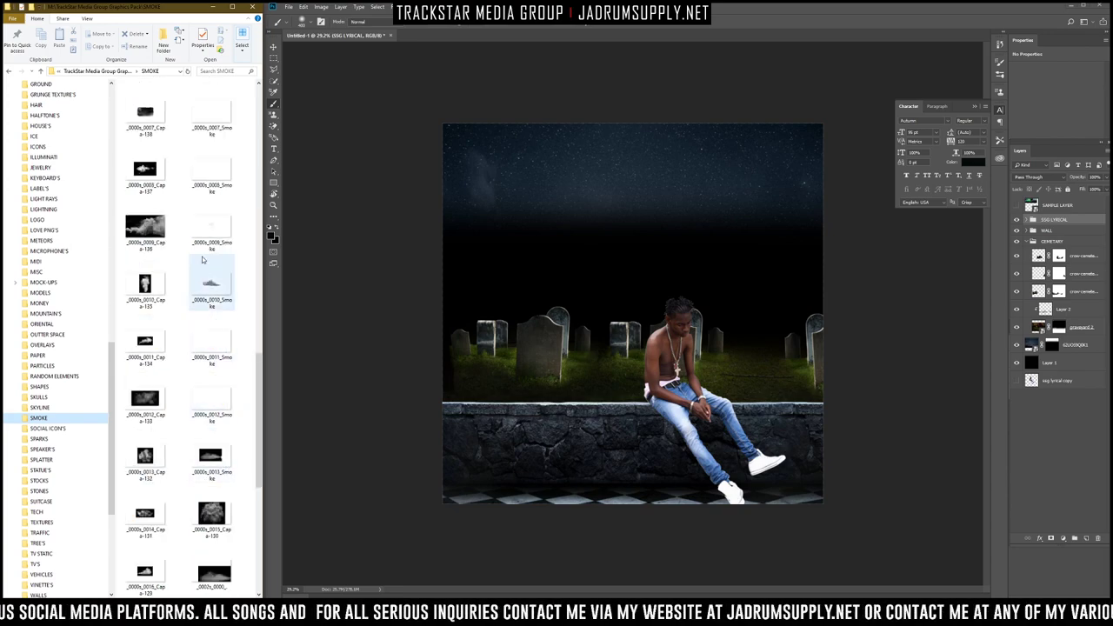
pyautogui.moveTo(144, 190); pyautogui.dragTo(565, 299)
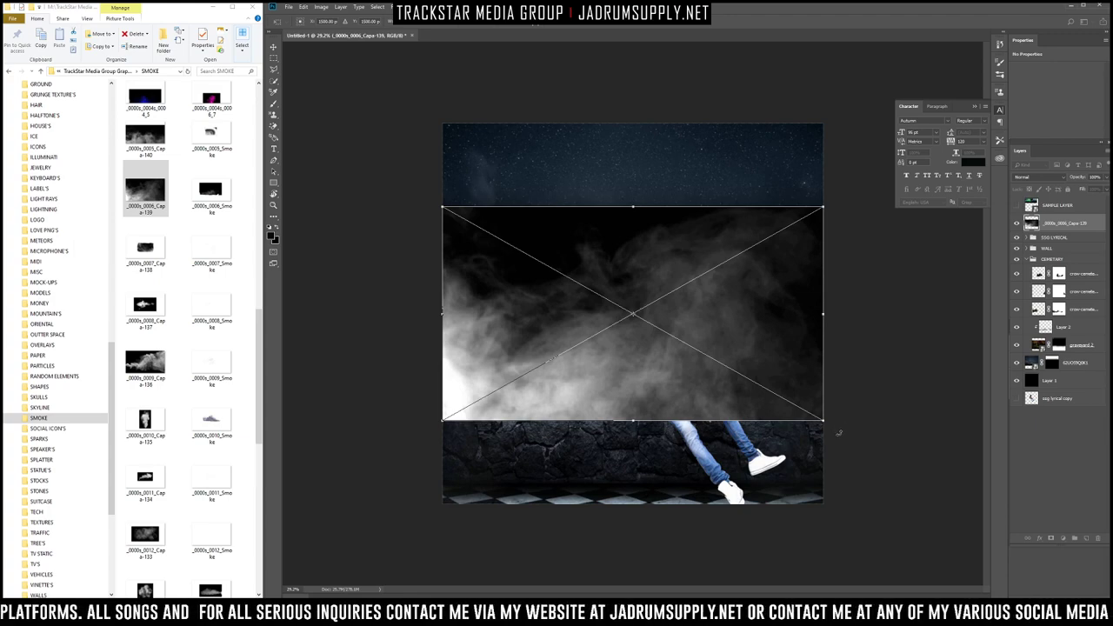
pyautogui.moveTo(839, 431); pyautogui.dragTo(824, 450)
pyautogui.press('Return')
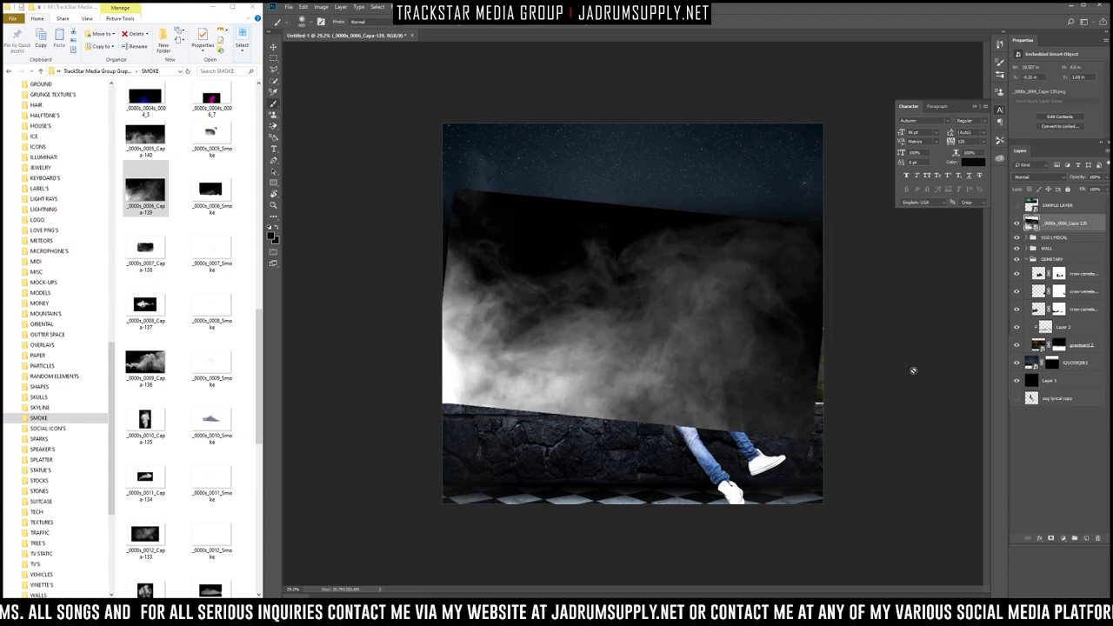
# Step: Move the placed smoke layer to the top of the CEMETARY group and set its blend mode to Screen
pyautogui.moveTo(1081, 228); pyautogui.dragTo(1071, 274)
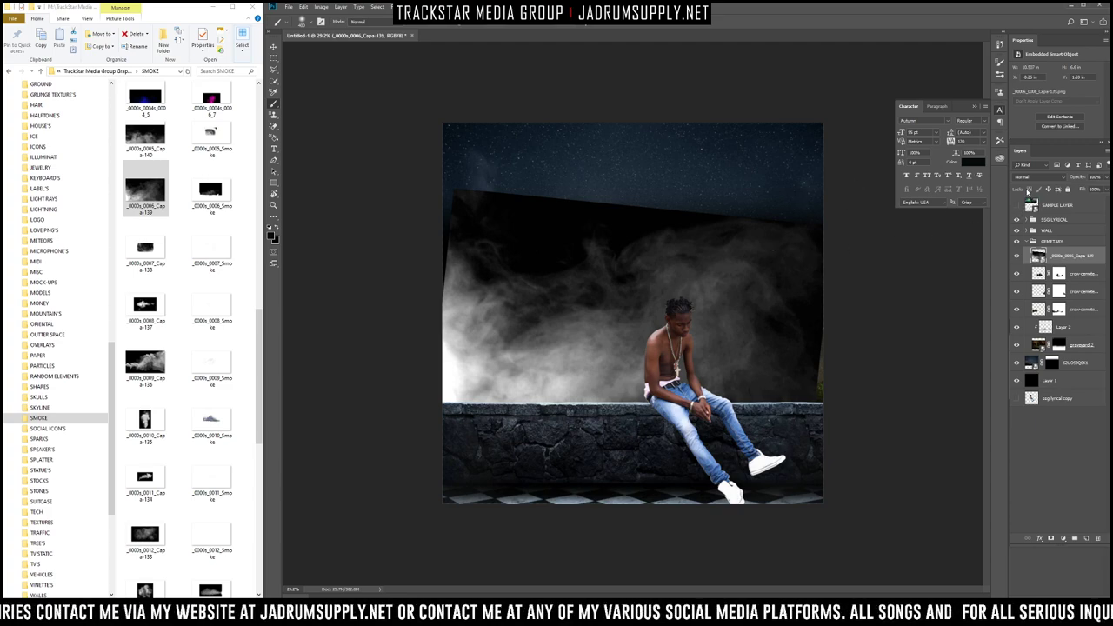
pyautogui.click(1032, 178)
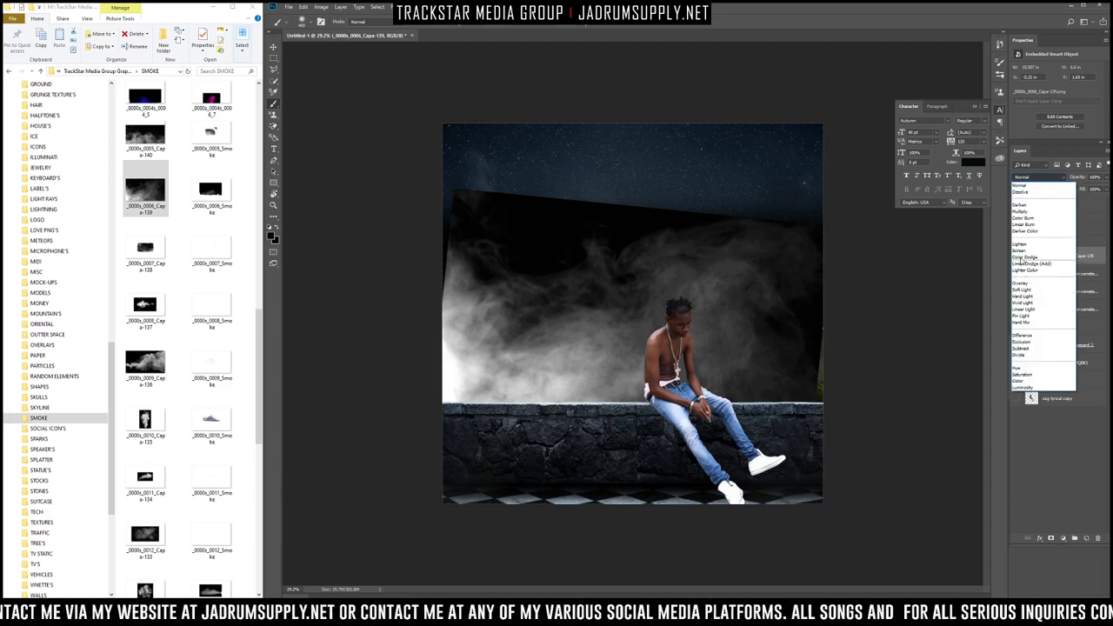
pyautogui.click(1020, 251)
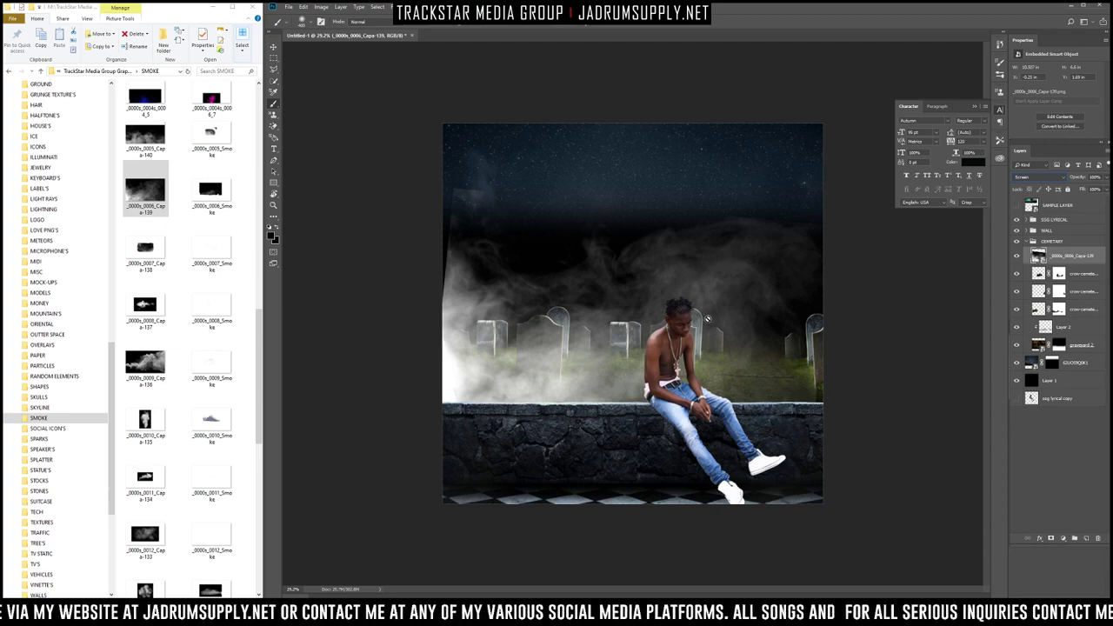
# Step: Transform the _0000s_0006_Capa-139 smoke layer, lowering it so the haze sits over the grass just above the wall
pyautogui.hotkey('ctrl', 't')
pyautogui.moveTo(742, 335); pyautogui.dragTo(707, 442)
pyautogui.press('Return')
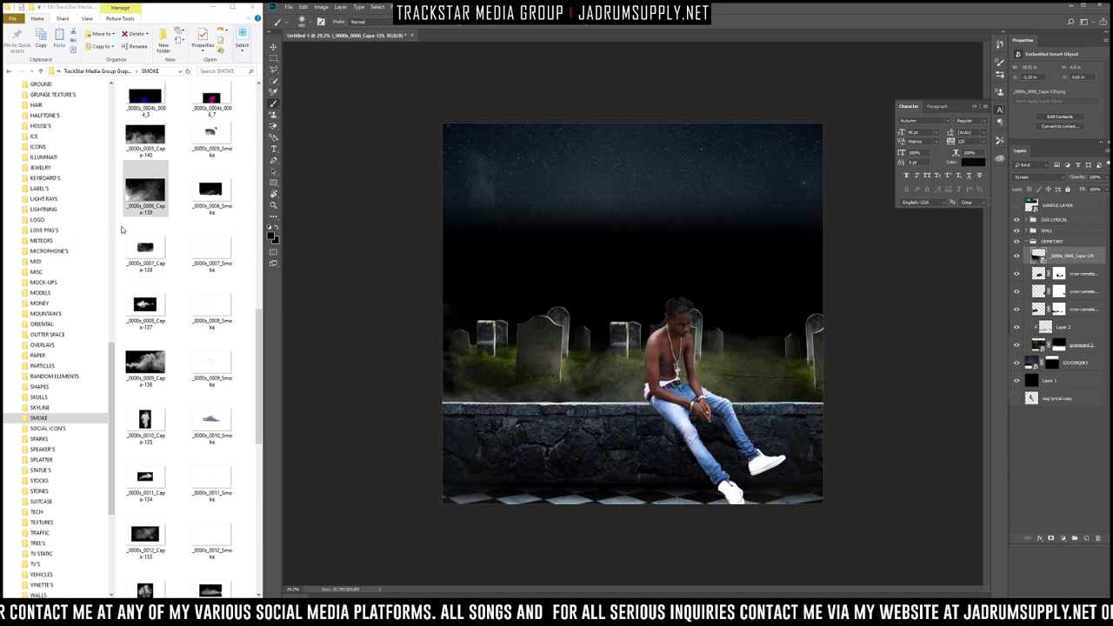
# Step: Place the -_0002s_0000_20K smoke image from the SMOKE folder at full canvas width, at the top of the CEMETARY group
pyautogui.moveTo(150, 200); pyautogui.dragTo(428, 222)
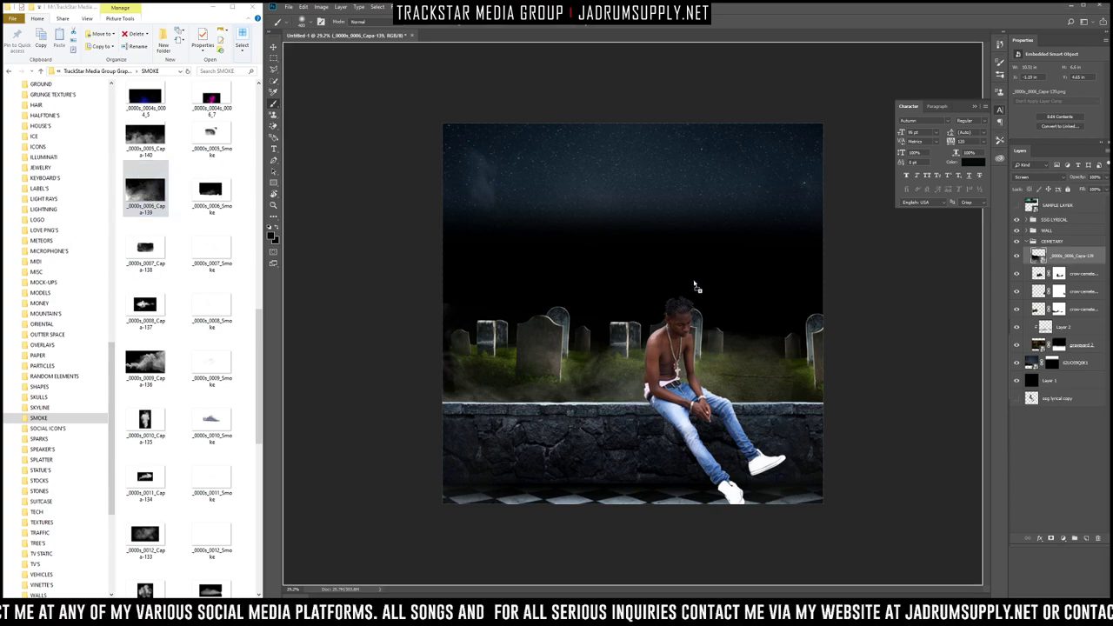
pyautogui.moveTo(311, 230); pyautogui.dragTo(179, 209)
pyautogui.scroll(-2, 200, 261)
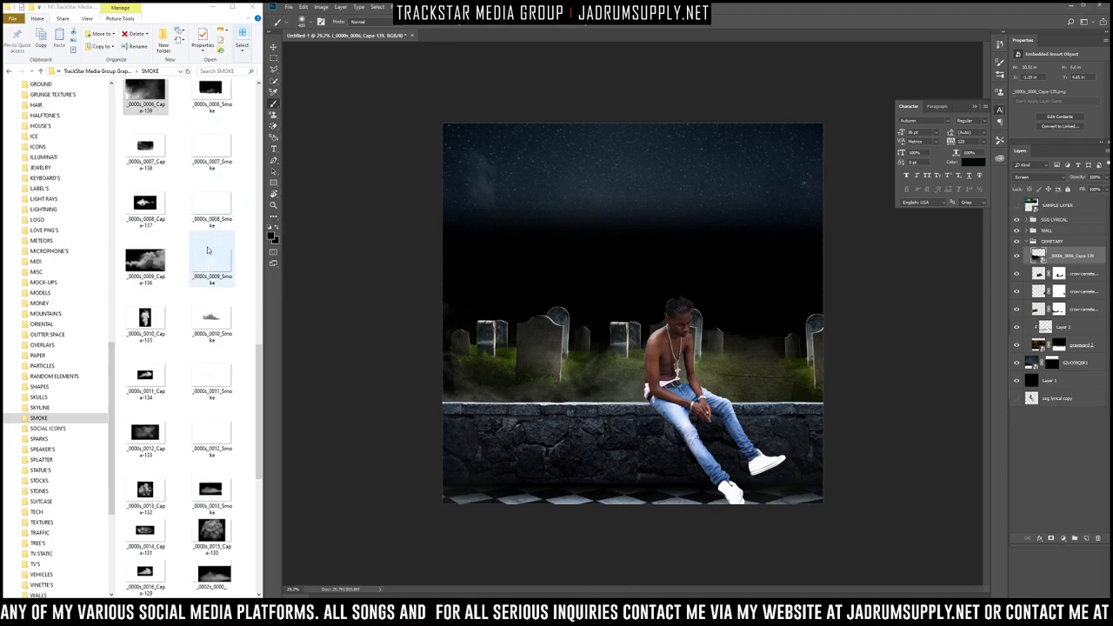
pyautogui.scroll(-5, 209, 277)
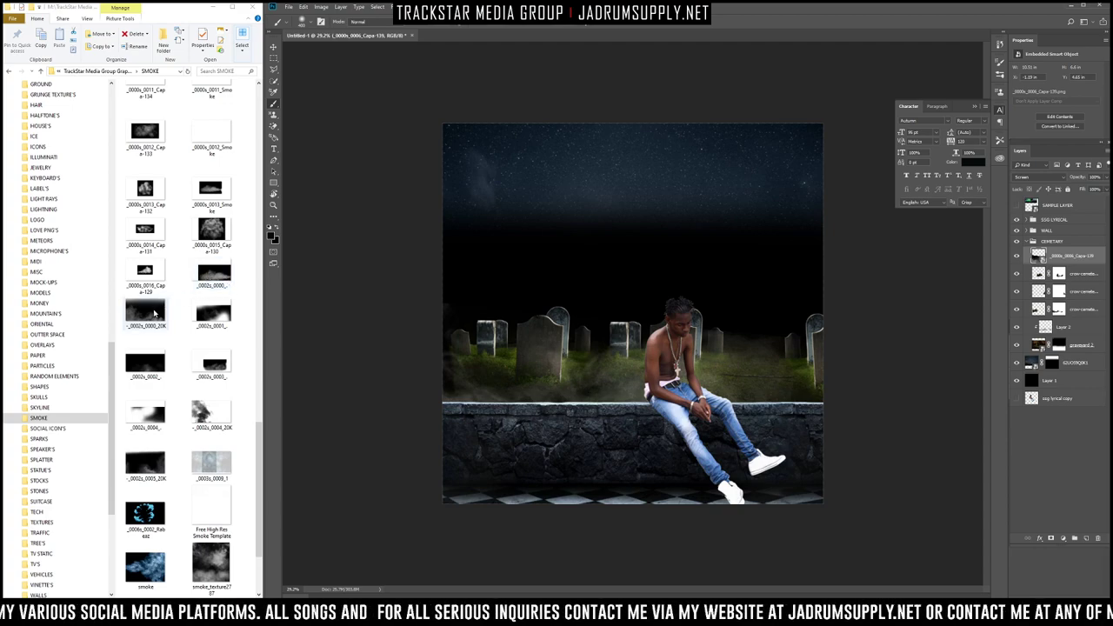
pyautogui.moveTo(147, 317); pyautogui.dragTo(722, 313)
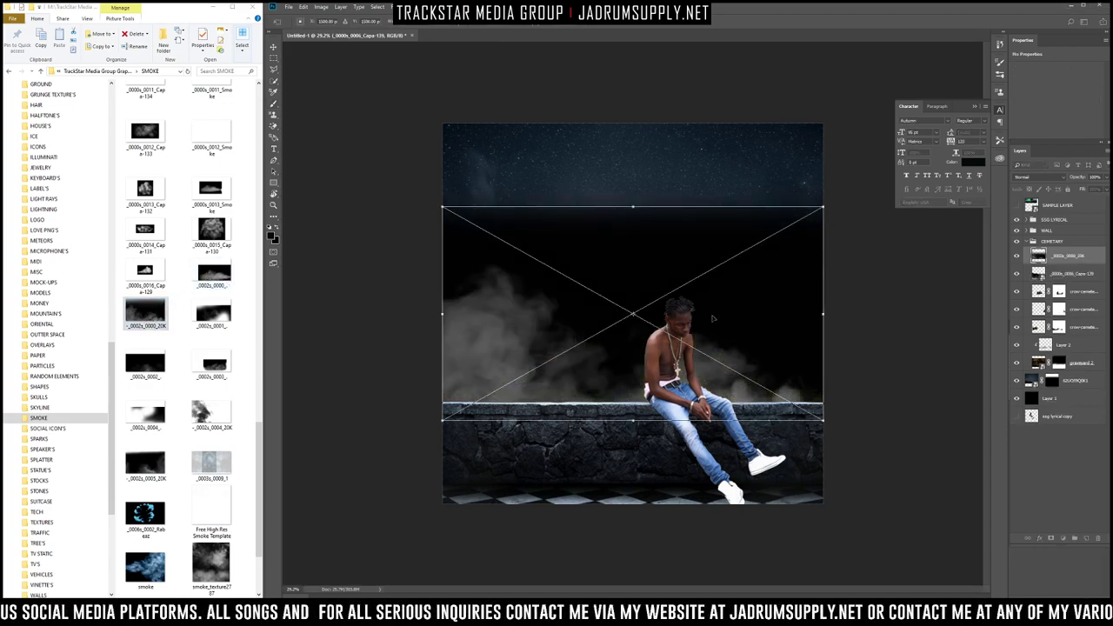
pyautogui.press('Return')
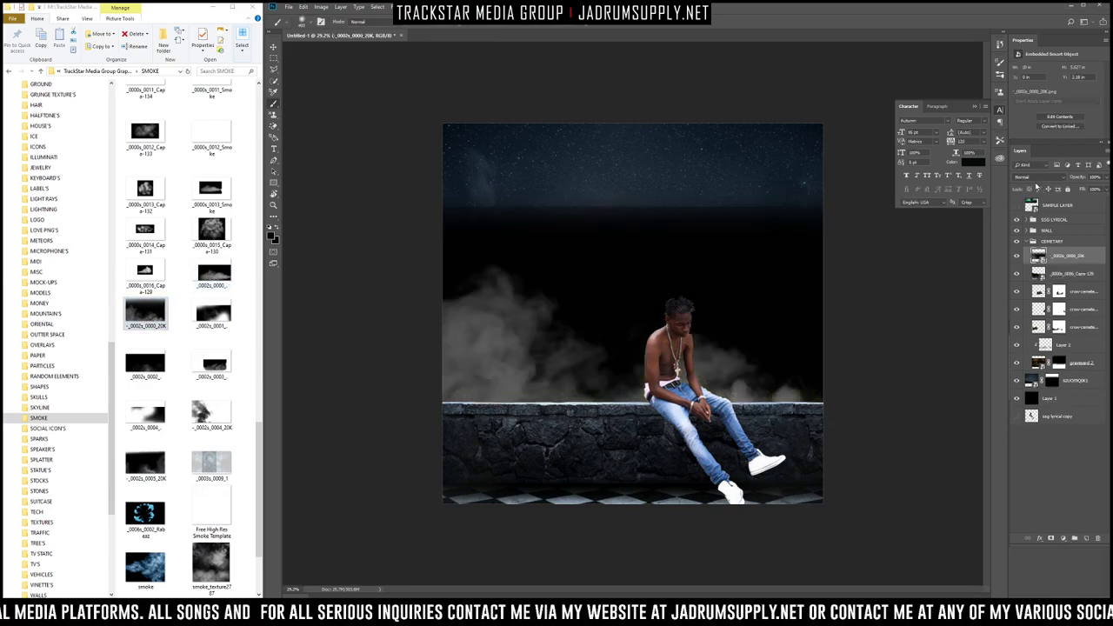
# Step: Set the -_0002s_0000_20K smoke layer to Screen and move it beneath the uppermost crow-cemetery layer
pyautogui.click(1035, 177)
pyautogui.click(1037, 255)
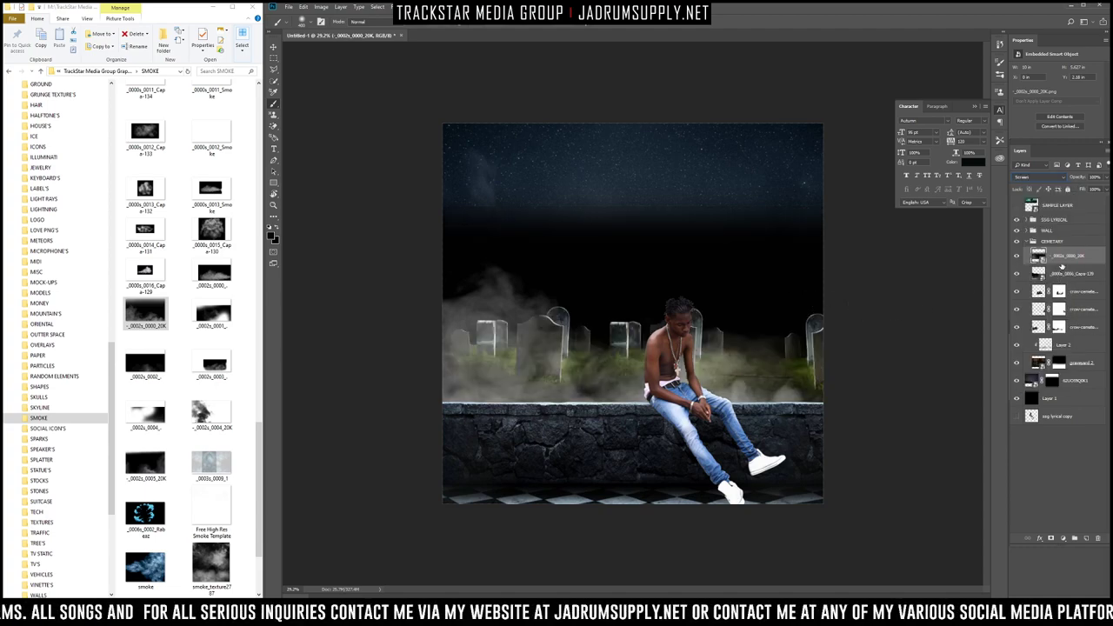
pyautogui.moveTo(1064, 260); pyautogui.dragTo(1062, 298)
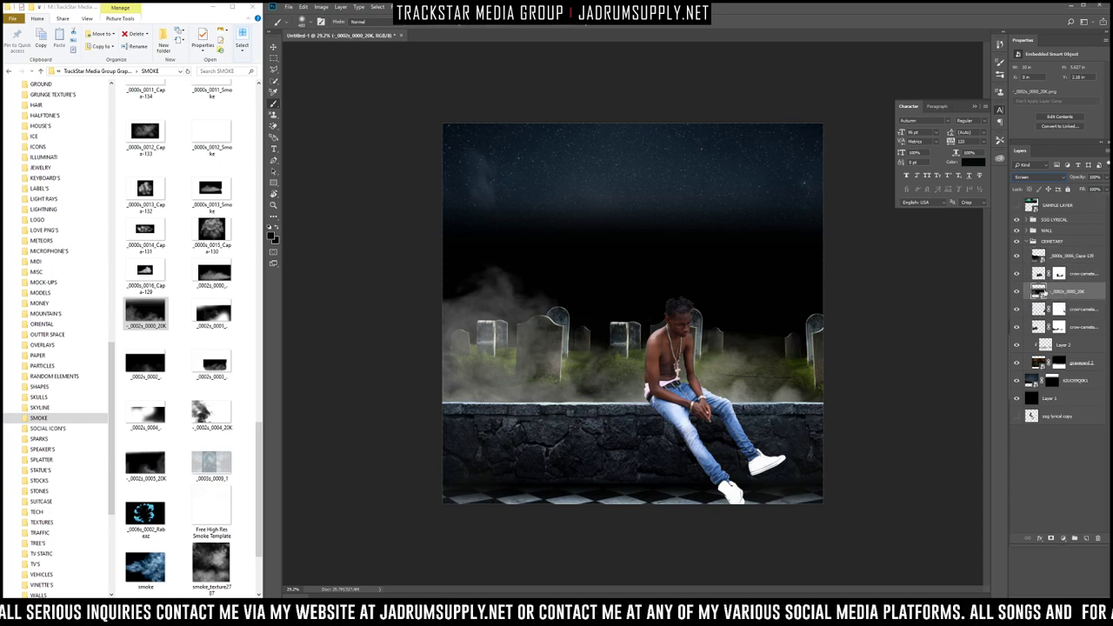
# Step: Transform the -_0002s_0000_20K smoke layer, shifting it right and down over the grass behind the seated man
pyautogui.hotkey('ctrl', 't')
pyautogui.moveTo(719, 322); pyautogui.dragTo(867, 375)
pyautogui.press('Return')
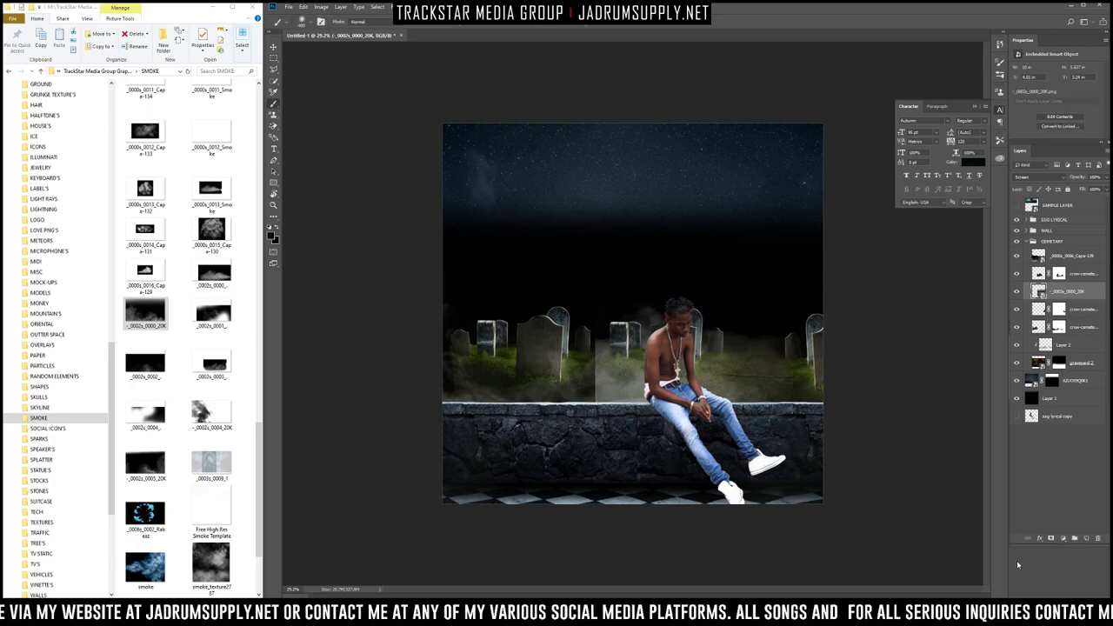
# Step: Add a layer mask to the -_0002s_0000_20K smoke and paint black over its hard vertical edge between the tombstones
pyautogui.click(1050, 539)
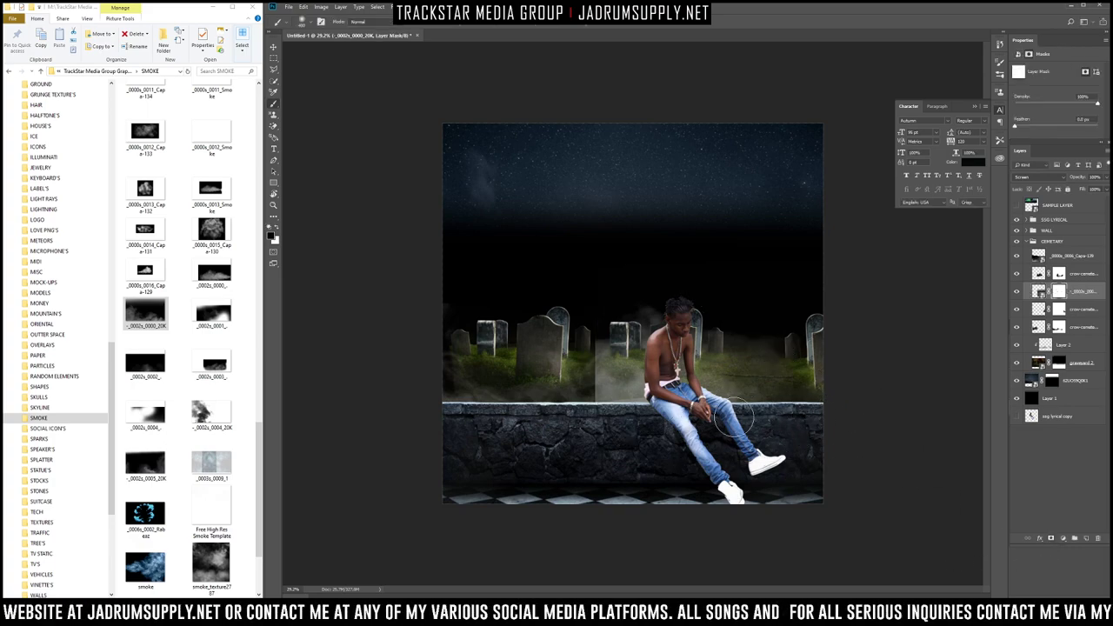
pyautogui.moveTo(620, 405)
pyautogui.mouseDown()
pyautogui.moveTo(584, 361)
pyautogui.moveTo(593, 396)
pyautogui.moveTo(586, 340)
pyautogui.moveTo(590, 372)
pyautogui.mouseUp()
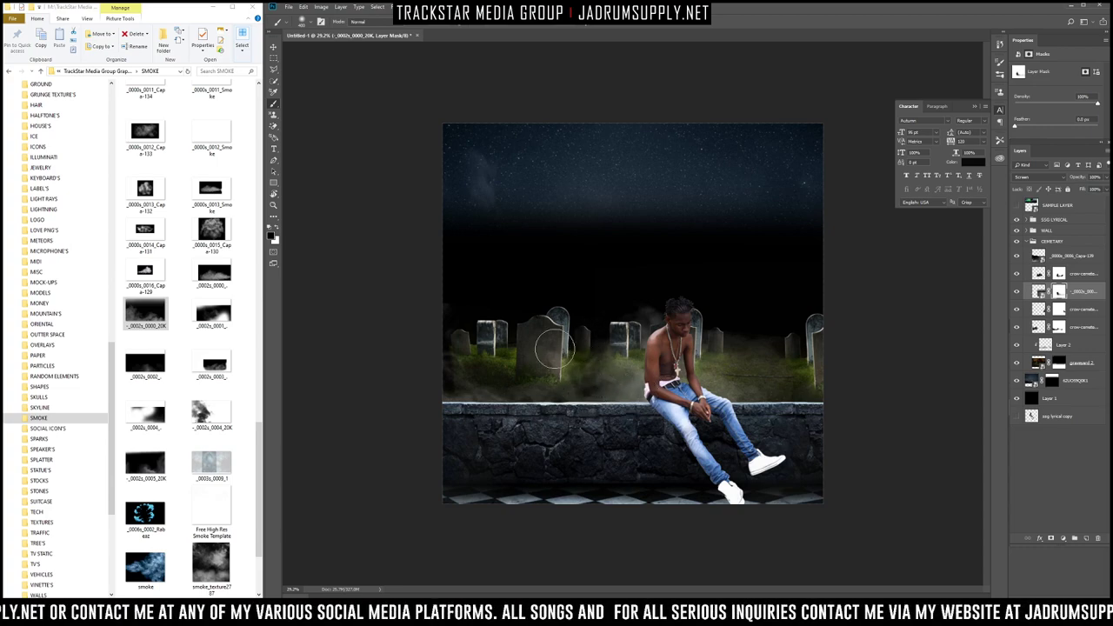
pyautogui.press('x')
pyautogui.press('x')
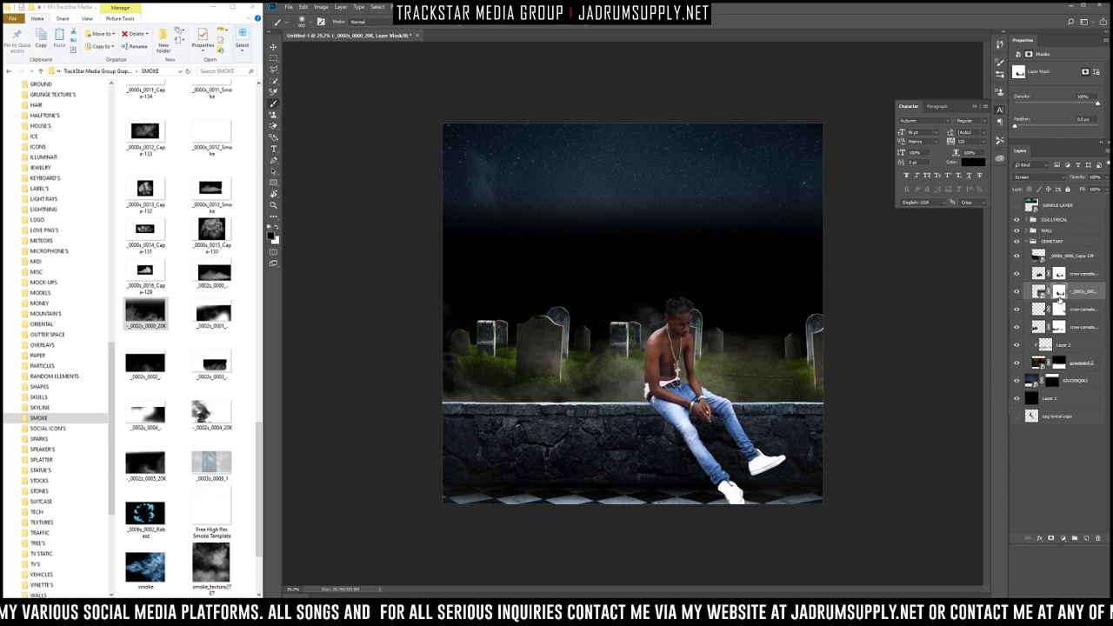
# Step: Add a layer mask to the _0000s_0006_Capa-139 smoke layer and paint black to thin the smoke over the grass around the seated man
pyautogui.click(1063, 258)
pyautogui.click(1052, 538)
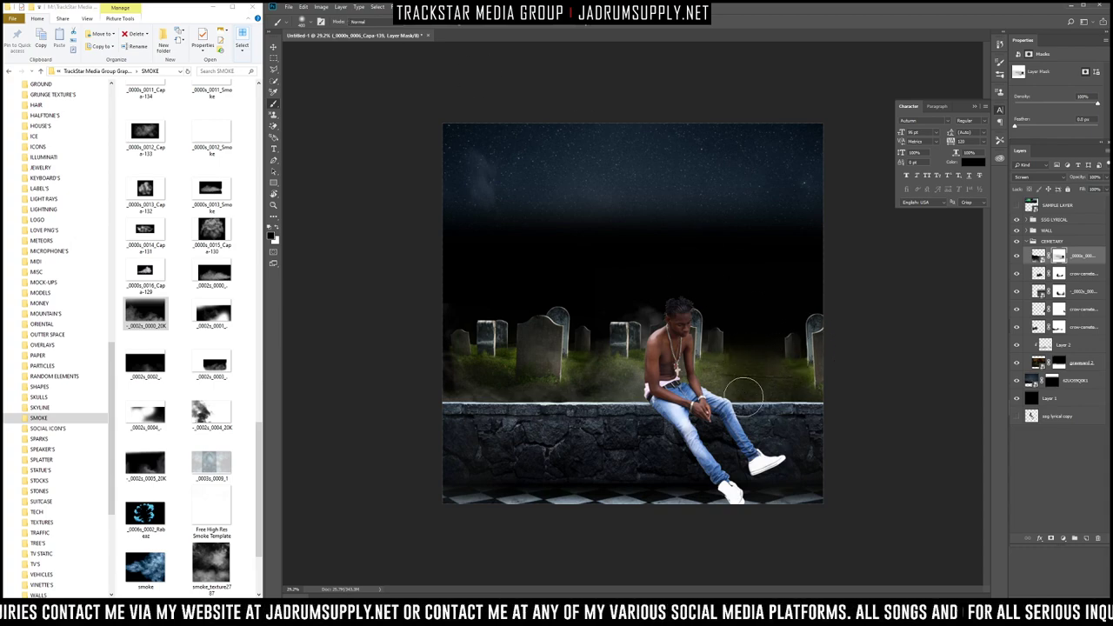
pyautogui.moveTo(598, 367); pyautogui.dragTo(564, 364)
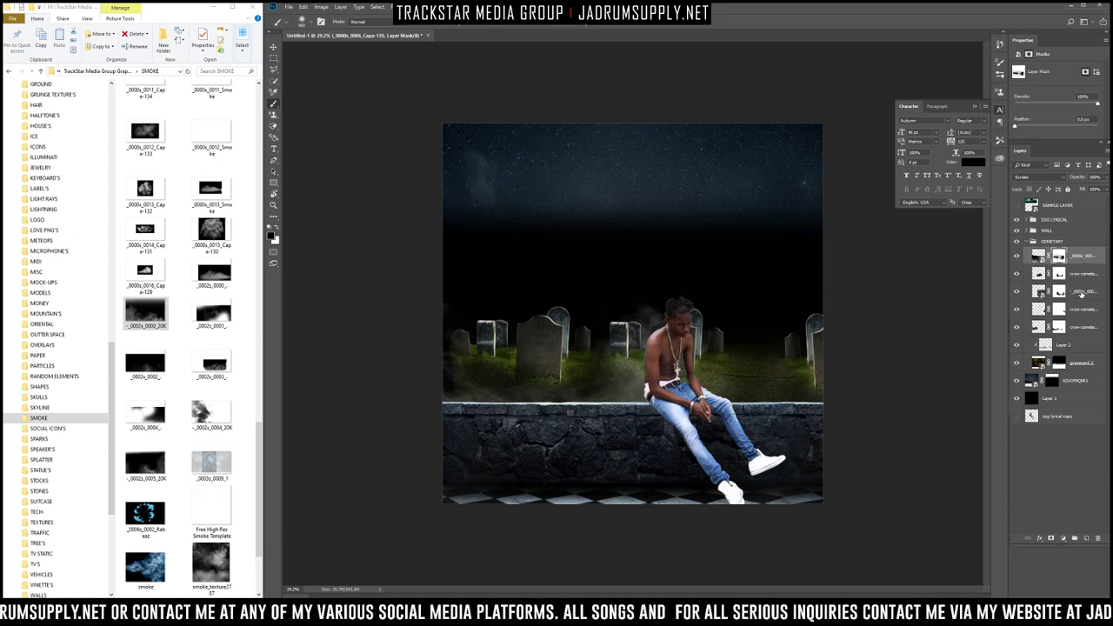
# Step: Preview the -_0002s_0005_20K smoke image, then place it at full canvas width, offset about 0.72 in from the canvas's left edge
pyautogui.scroll(-1, 174, 365)
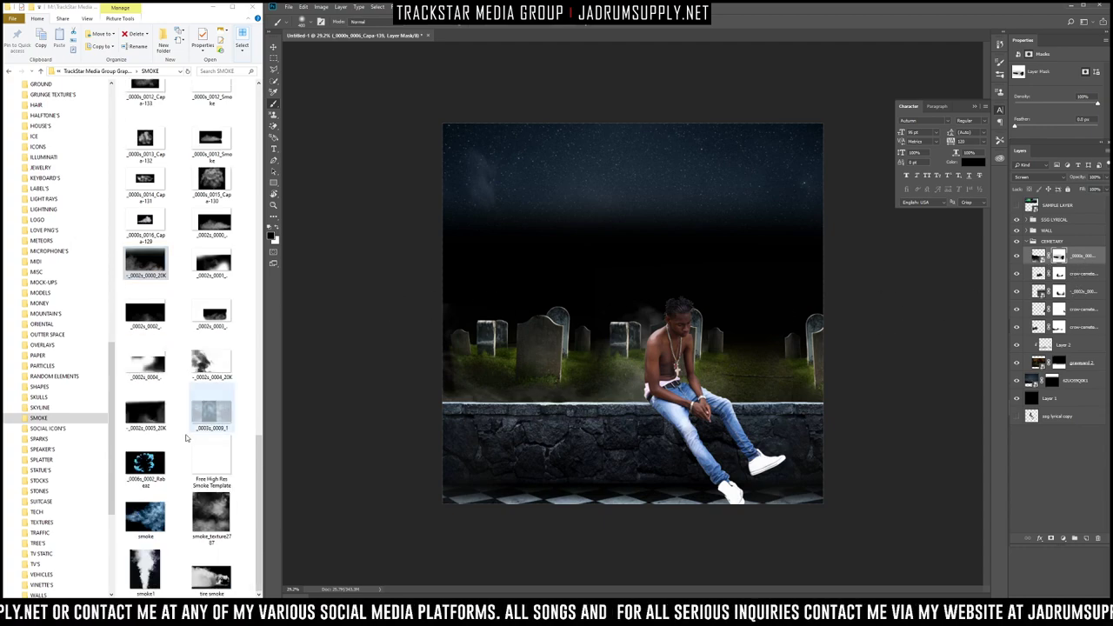
pyautogui.doubleClick(151, 418)
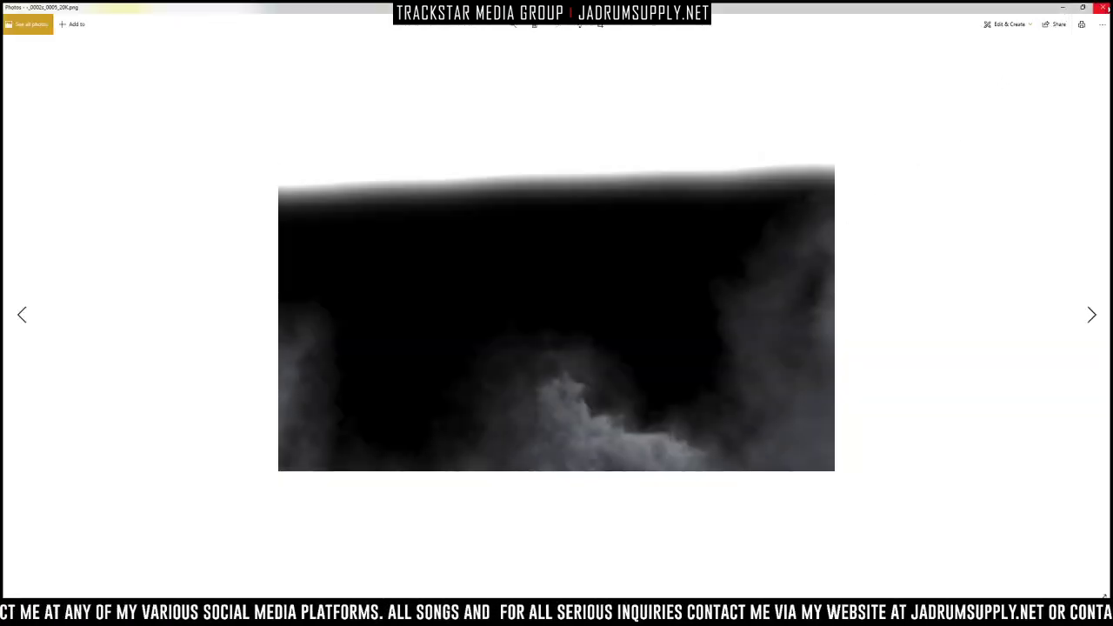
pyautogui.click(1102, 7)
pyautogui.moveTo(145, 414); pyautogui.dragTo(626, 348)
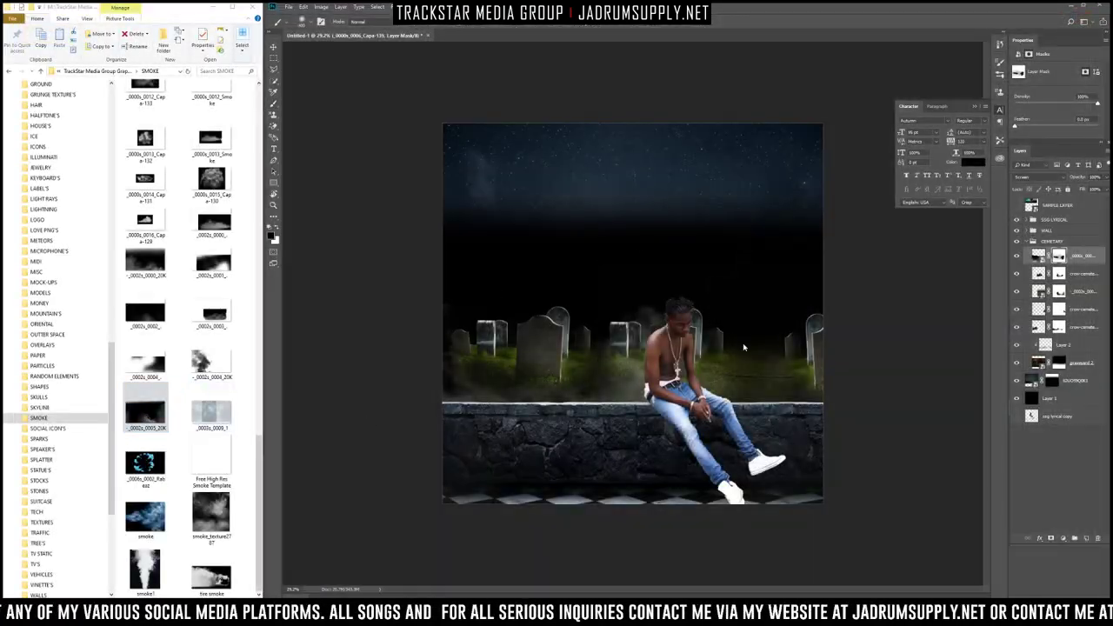
pyautogui.moveTo(801, 368); pyautogui.dragTo(826, 374)
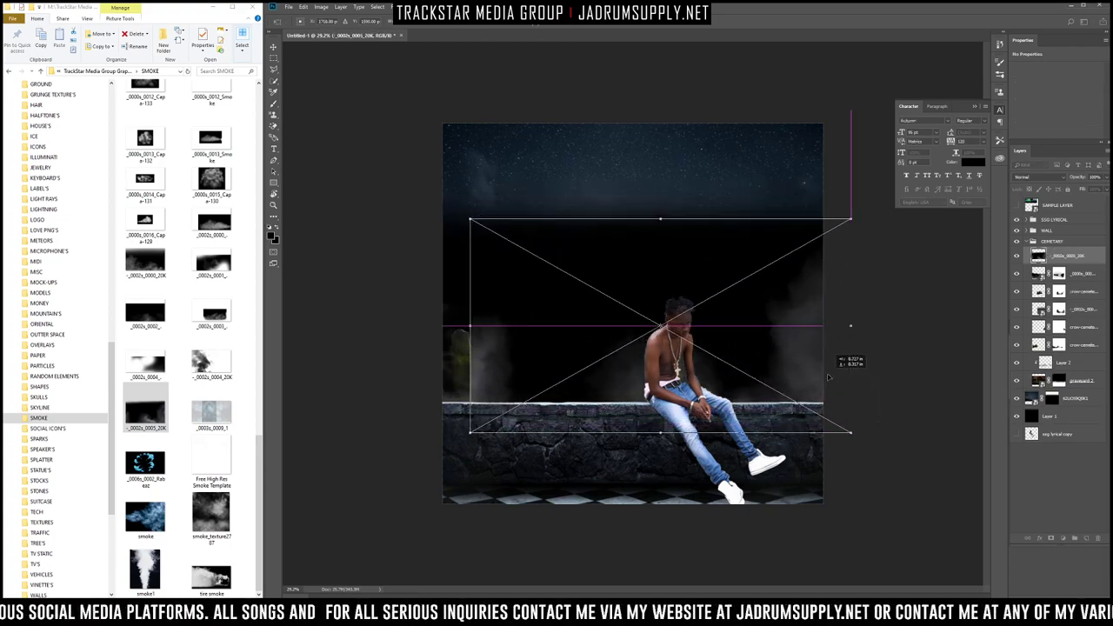
pyautogui.press('Return')
# Step: Move the -_0002s_0005_20K smoke layer beneath the uppermost crow-cemetery layer and set its blend mode to Screen
pyautogui.moveTo(1061, 259); pyautogui.dragTo(1061, 300)
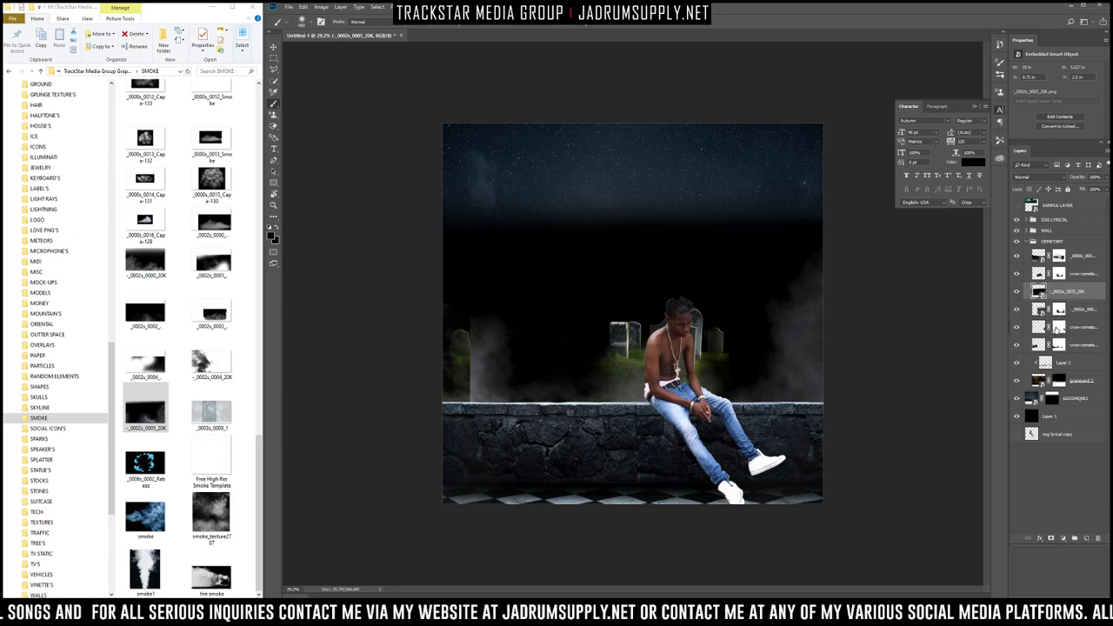
pyautogui.click(1030, 177)
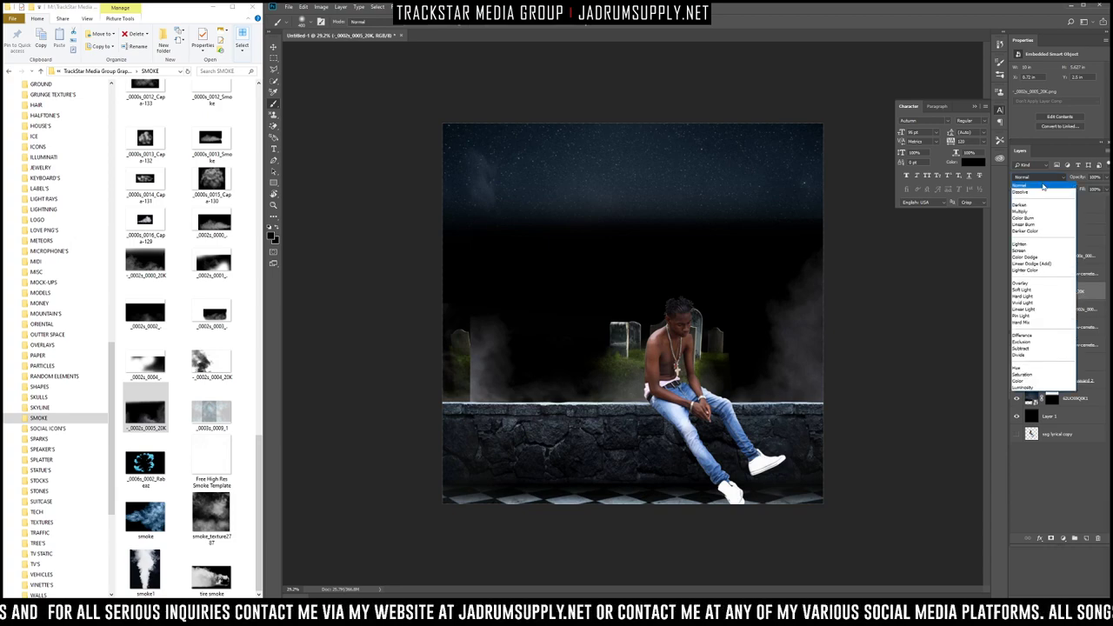
pyautogui.click(1035, 244)
# Step: Mask the -_0002s_0005_20K smoke with a large black brush, hiding its hard vertical edge and keeping the smoke near the canvas's right edge
pyautogui.click(1063, 538)
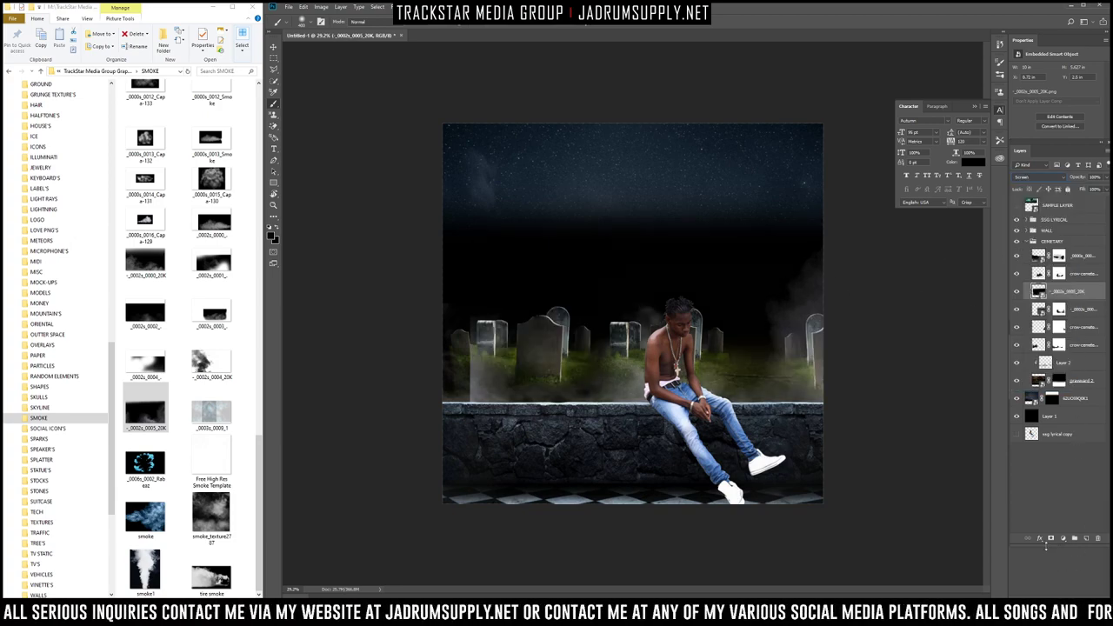
pyautogui.press(']')
pyautogui.press(']')
pyautogui.press(']')
pyautogui.press(']')
pyautogui.press(']')
pyautogui.press(']')
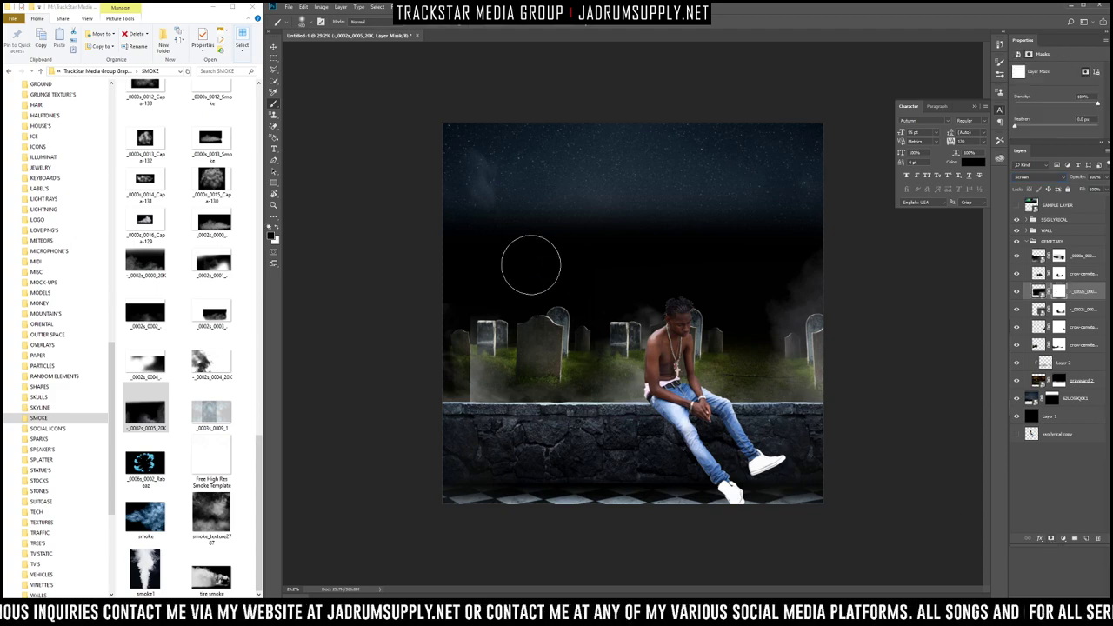
pyautogui.moveTo(534, 226)
pyautogui.mouseDown()
pyautogui.moveTo(473, 316)
pyautogui.moveTo(485, 328)
pyautogui.moveTo(460, 385)
pyautogui.moveTo(529, 369)
pyautogui.moveTo(542, 415)
pyautogui.moveTo(597, 411)
pyautogui.moveTo(634, 382)
pyautogui.moveTo(602, 363)
pyautogui.moveTo(731, 241)
pyautogui.moveTo(677, 323)
pyautogui.moveTo(711, 377)
pyautogui.mouseUp()
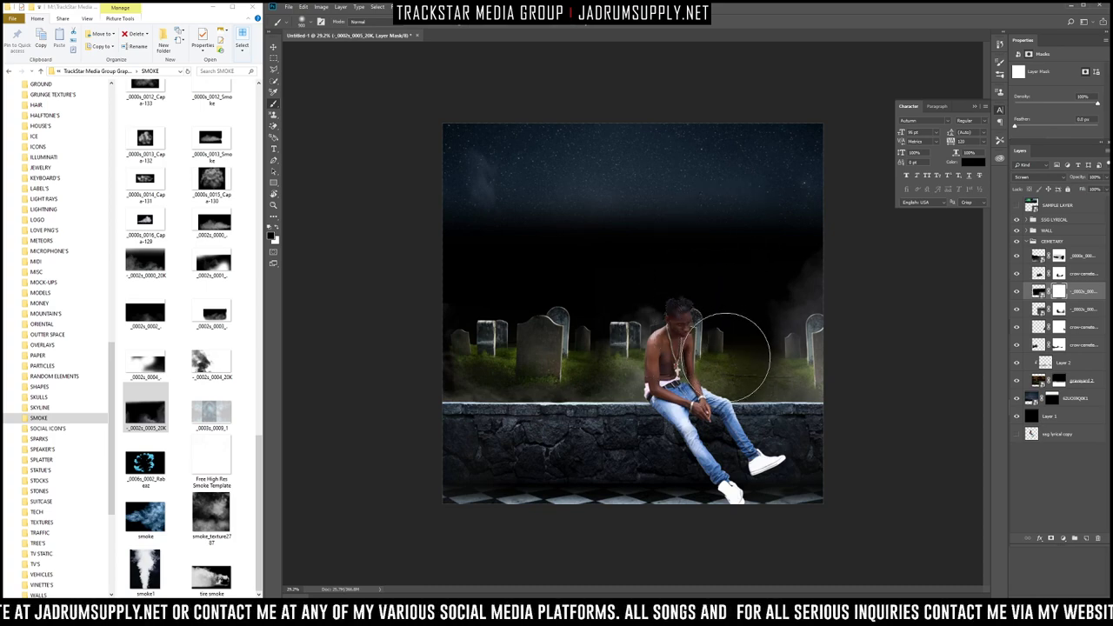
pyautogui.hotkey('ctrl', 'i')
pyautogui.scroll(-4, 644, 180)
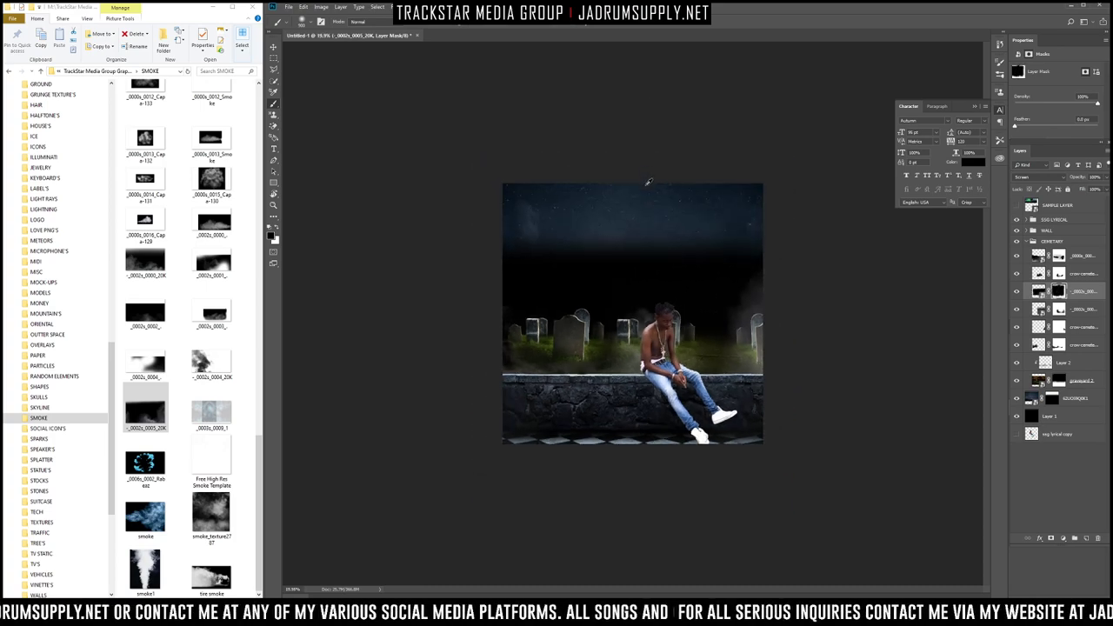
pyautogui.scroll(6, 617, 217)
pyautogui.scroll(-1, 620, 214)
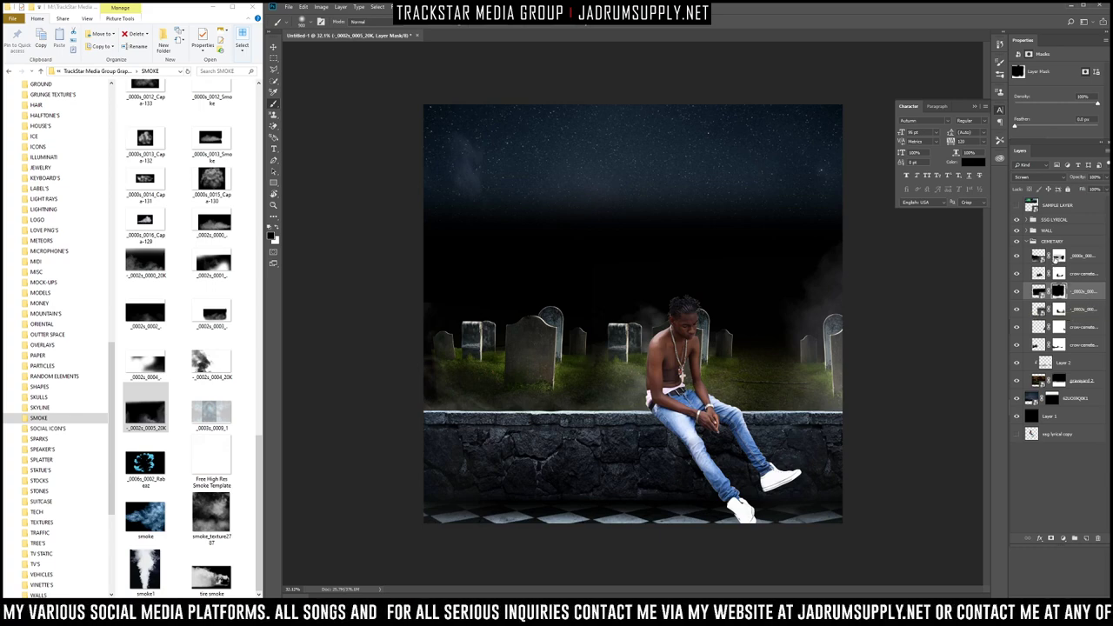
# Step: Select the three smoke layers in the CEMETARY group and give them a blue color label
pyautogui.keyDown('ctrl'); pyautogui.click(1075, 257); pyautogui.keyUp('ctrl')
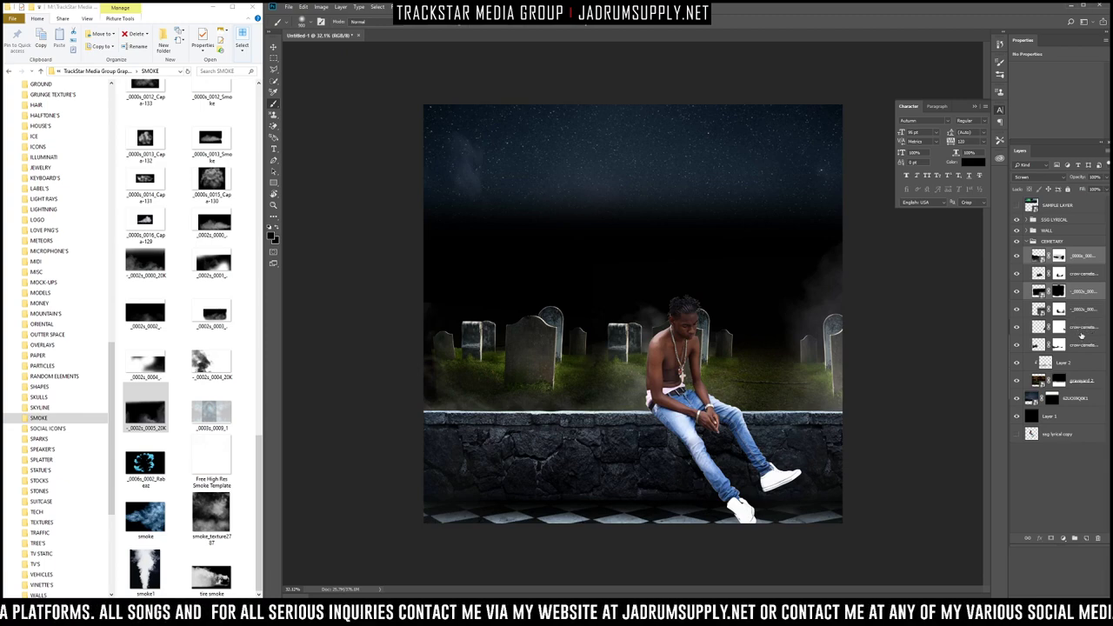
pyautogui.keyDown('ctrl'); pyautogui.click(1078, 309); pyautogui.keyUp('ctrl')
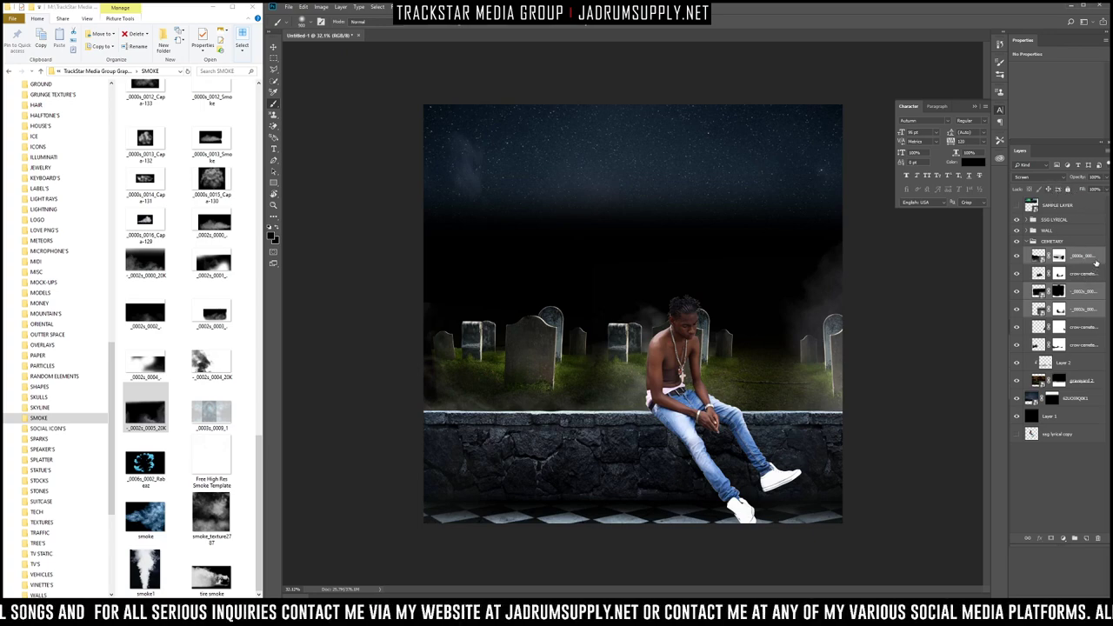
pyautogui.rightClick(1018, 254)
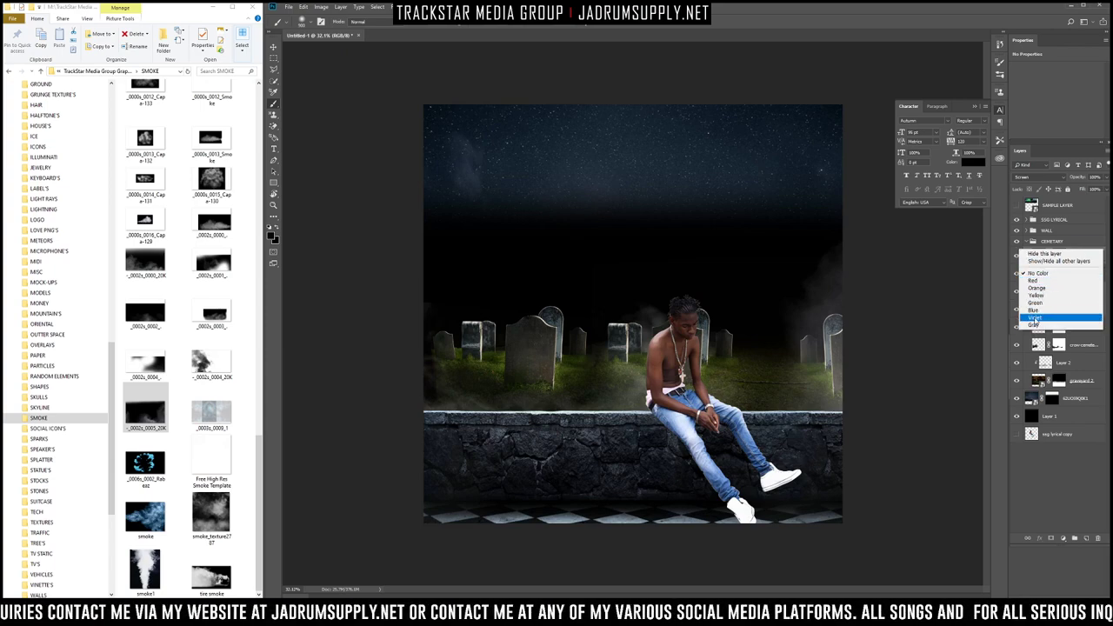
pyautogui.click(1035, 324)
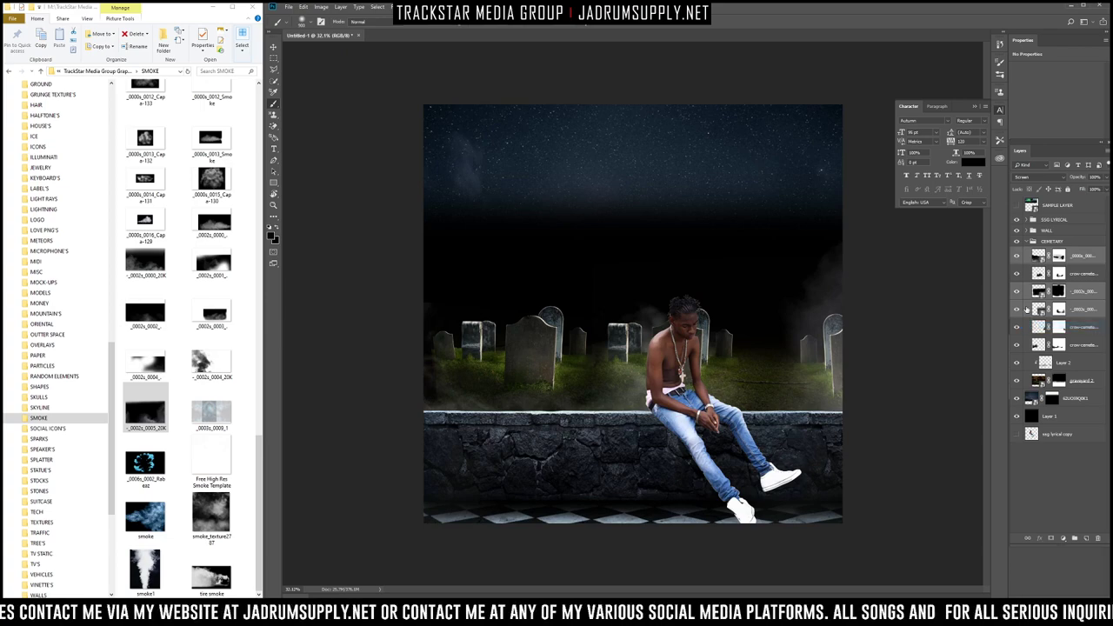
pyautogui.rightClick(1018, 253)
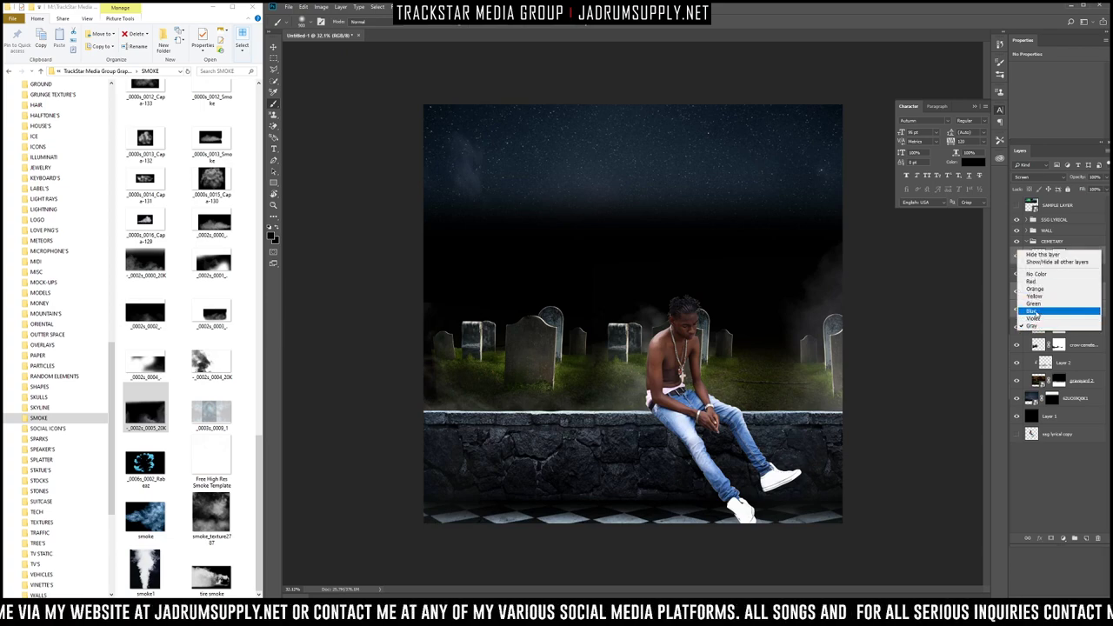
pyautogui.click(1036, 312)
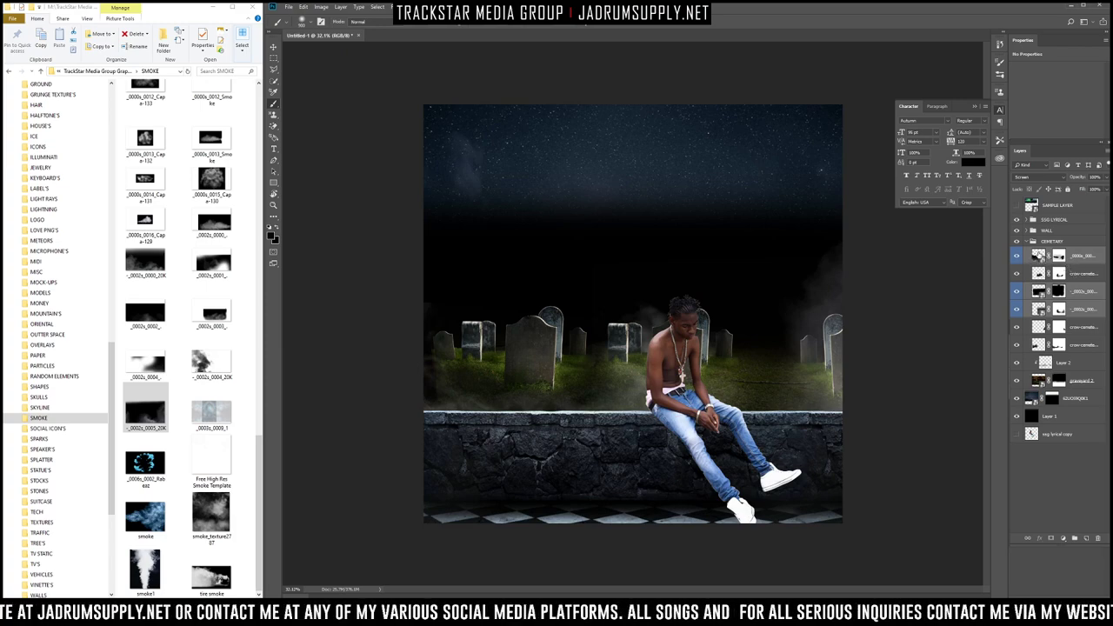
# Step: Collapse the CEMETARY group and group the starry sky layer, Layer 1 and ssg lyrical copy as BACKGROUND
pyautogui.click(1028, 241)
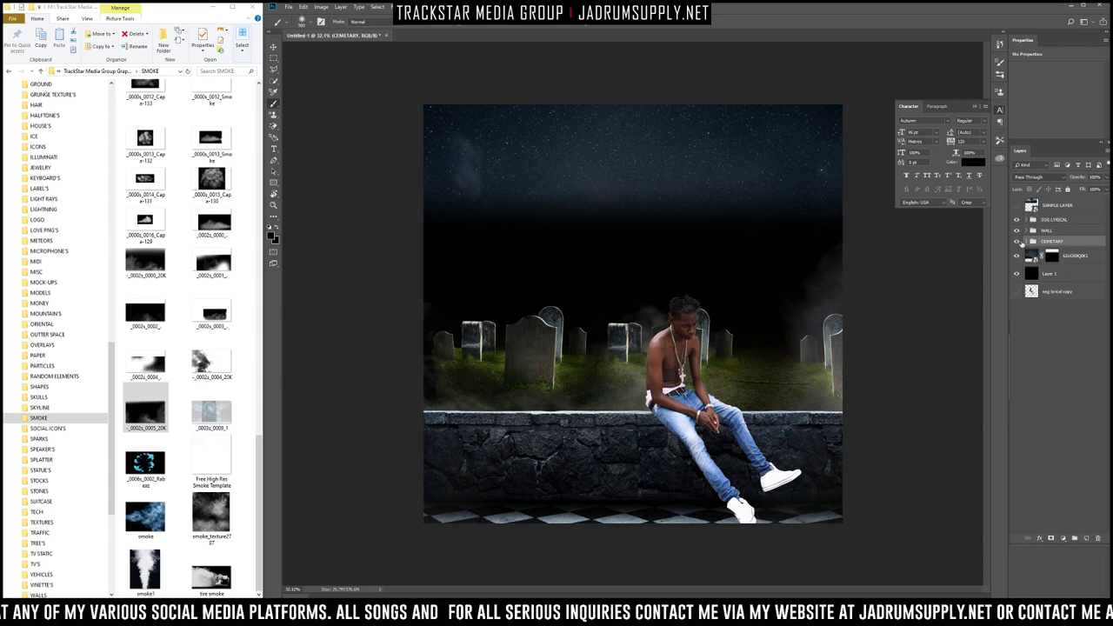
pyautogui.click(1078, 260)
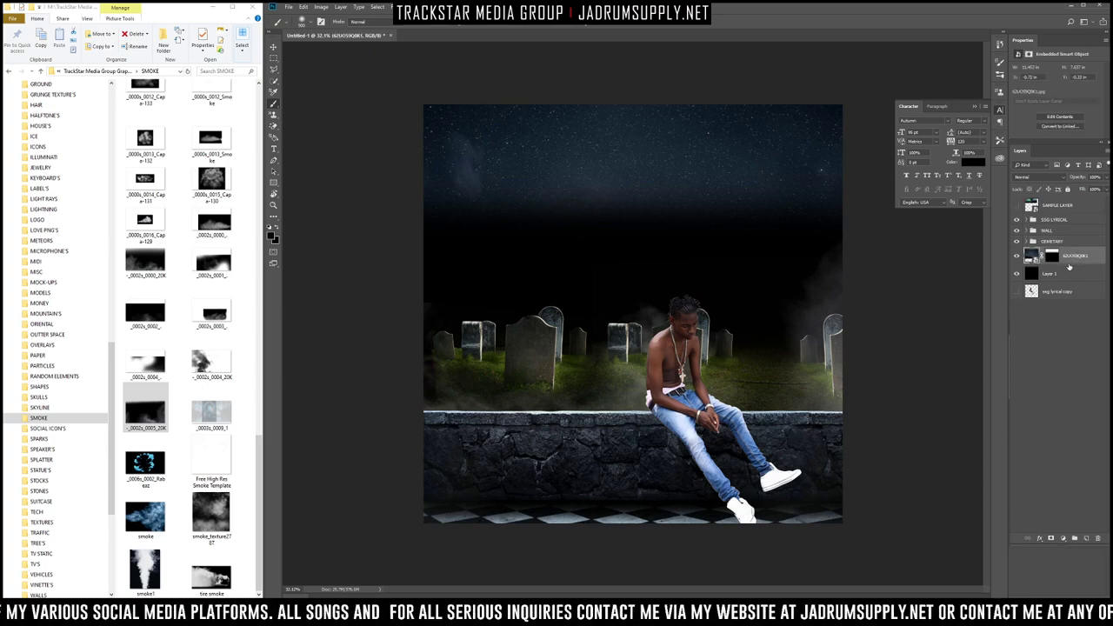
pyautogui.keyDown('shift'); pyautogui.click(1068, 293); pyautogui.keyUp('shift')
pyautogui.hotkey('ctrl', 'g')
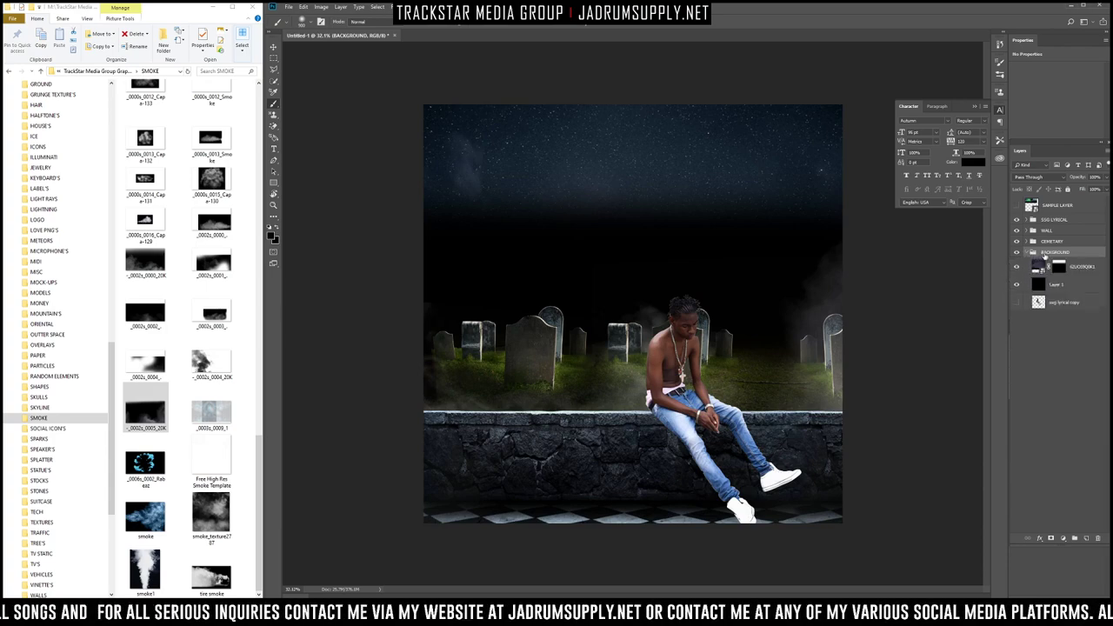
# Step: Save the document as a Photoshop file named SSG LYRICAL - ALL THIS PAIN
pyautogui.hotkey('ctrl', 's')
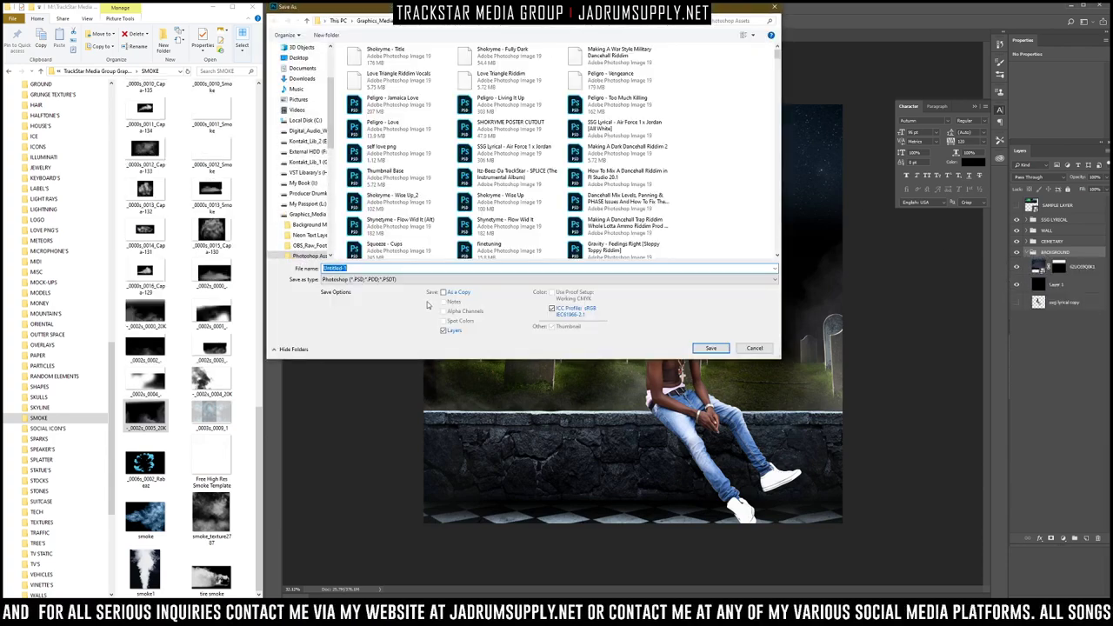
pyautogui.write('SSG')
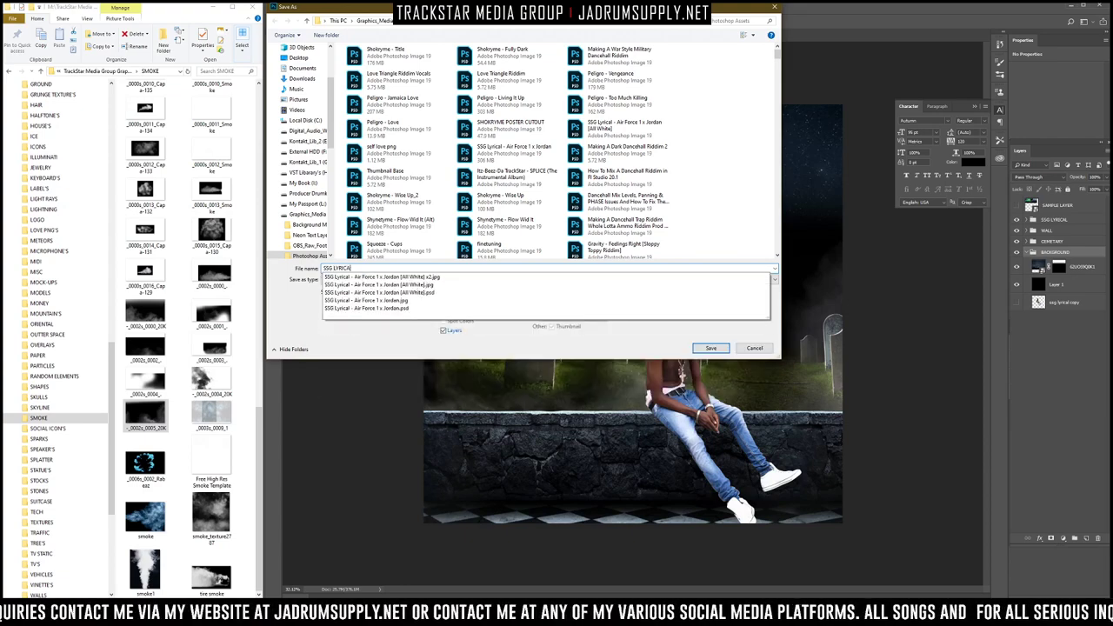
pyautogui.write('LYRICAL - ALL THIS PAIN')
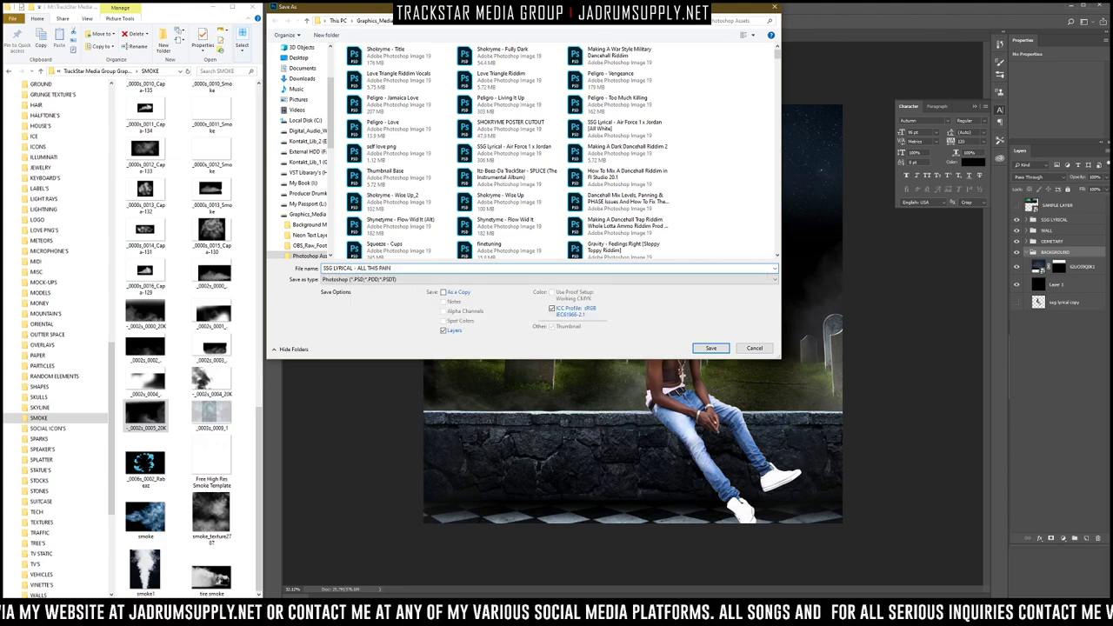
pyautogui.press('Return')
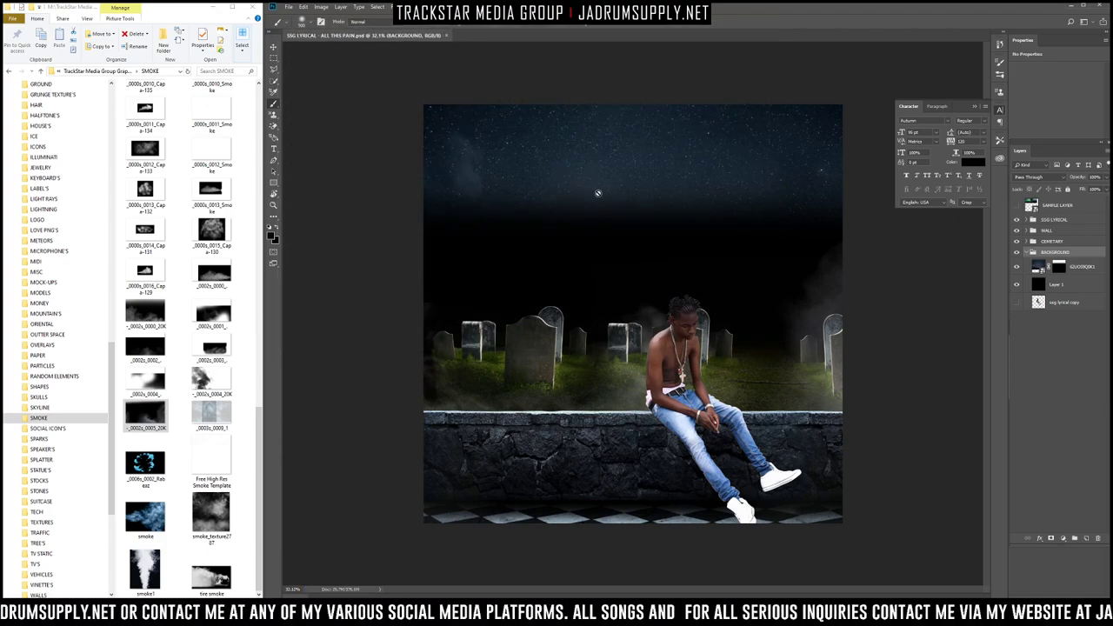
# Step: Browse the SKYLINE and BACKGROUNDS folders of the graphics pack for imagery suited to the empty night sky
pyautogui.scroll(3, 693, 253)
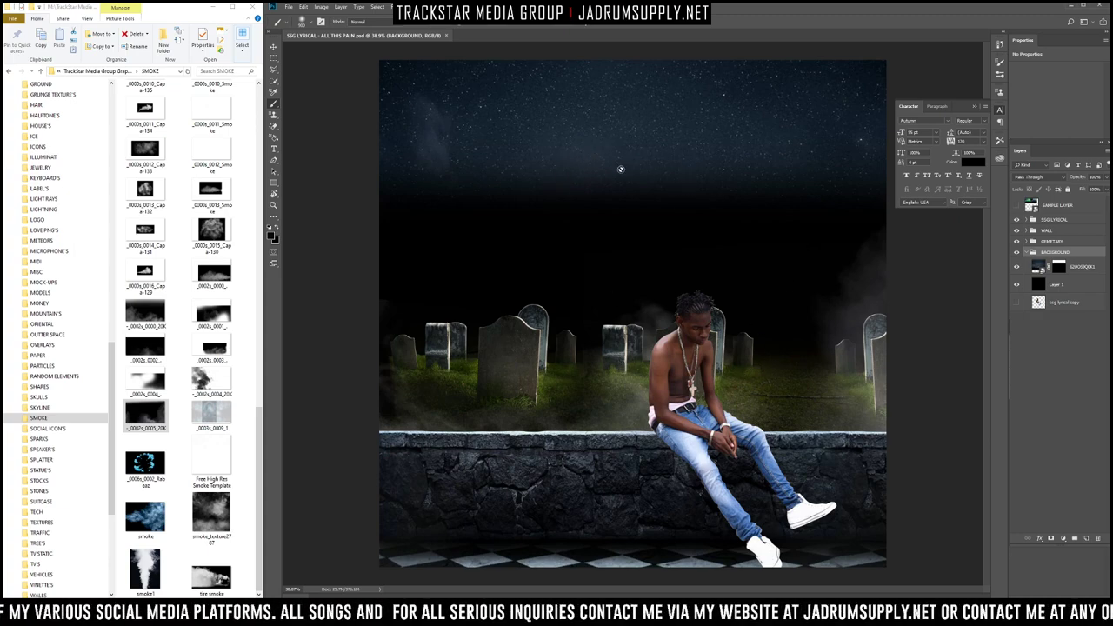
pyautogui.scroll(-3, 495, 258)
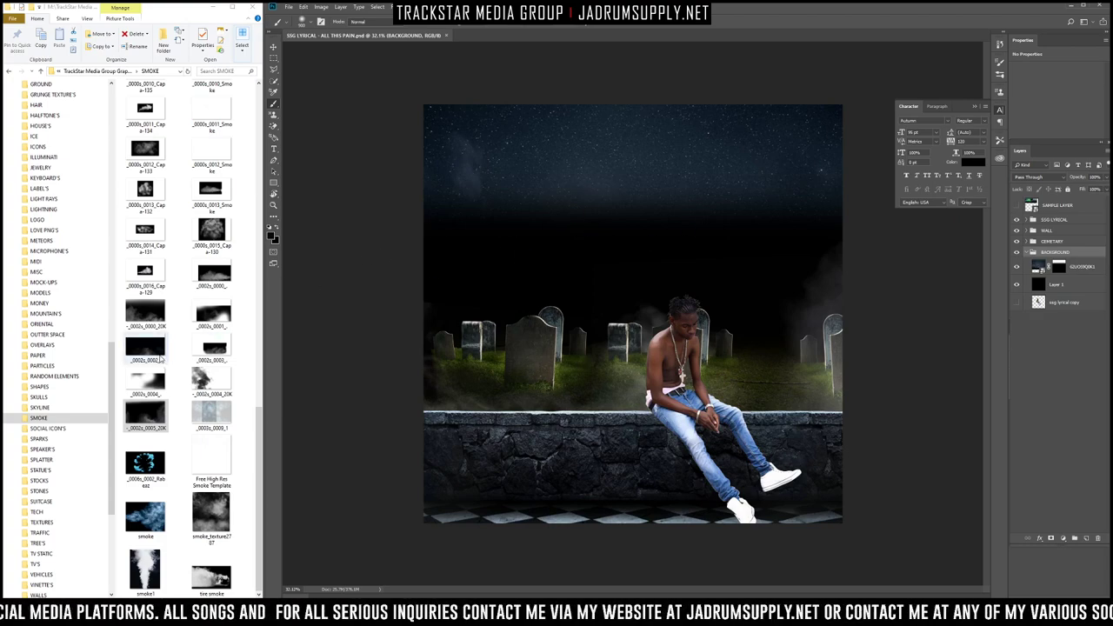
pyautogui.scroll(-1, 62, 396)
pyautogui.click(45, 397)
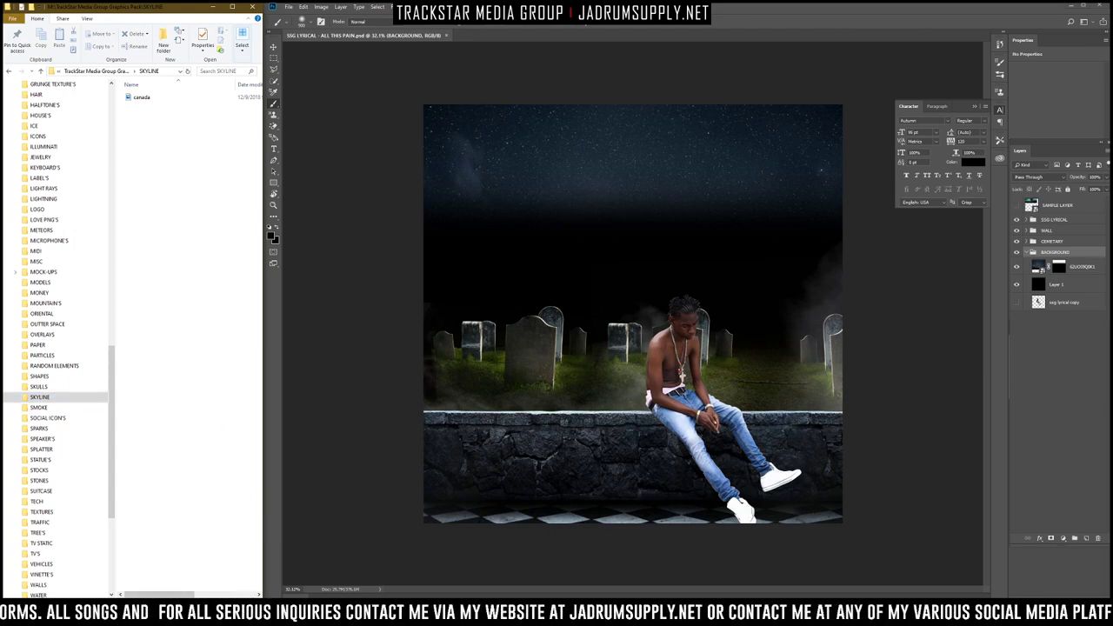
pyautogui.scroll(6, 67, 449)
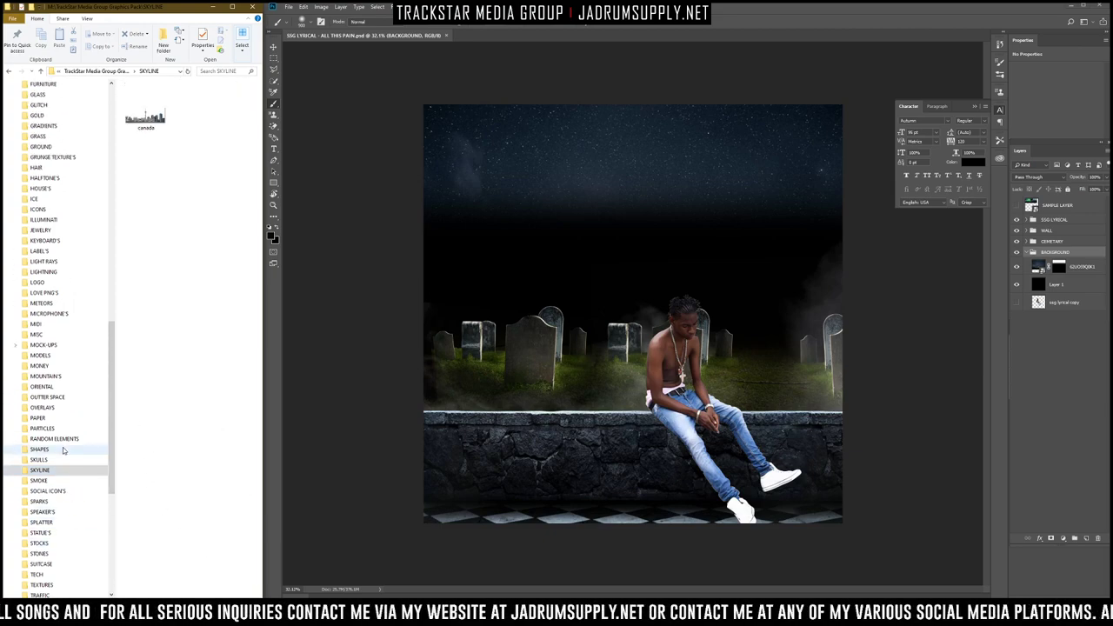
pyautogui.scroll(6, 64, 438)
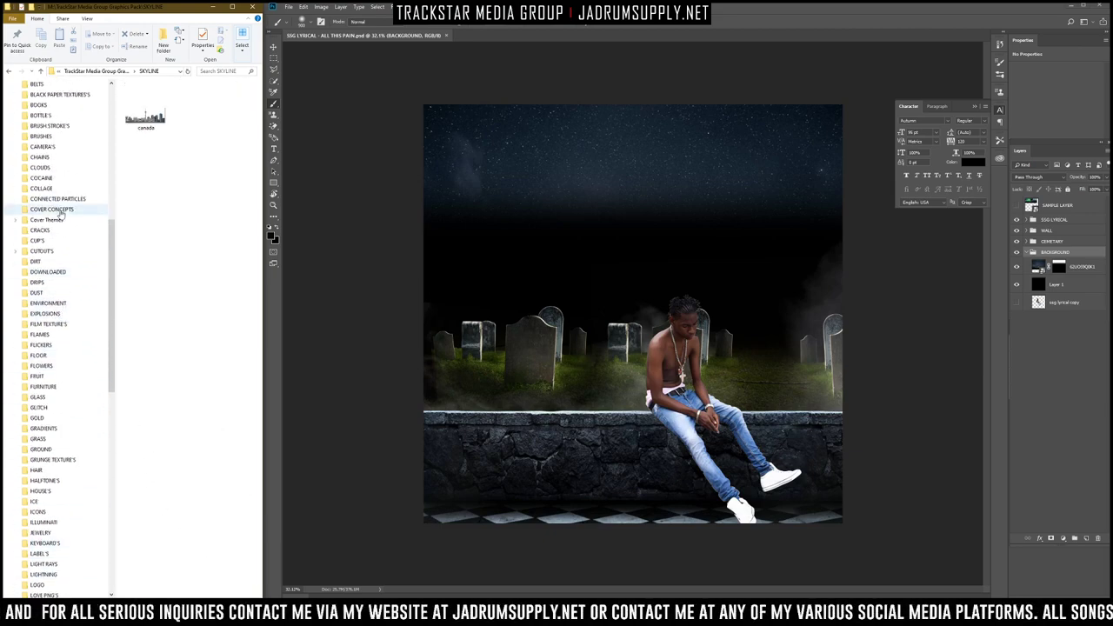
pyautogui.scroll(3, 61, 136)
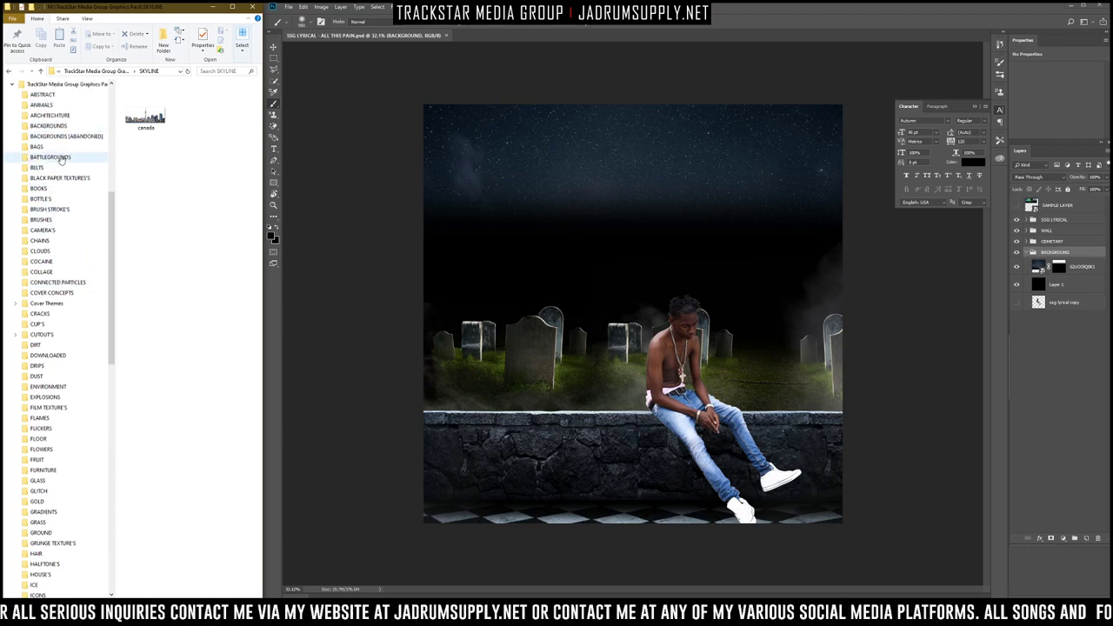
pyautogui.click(70, 158)
pyautogui.click(70, 127)
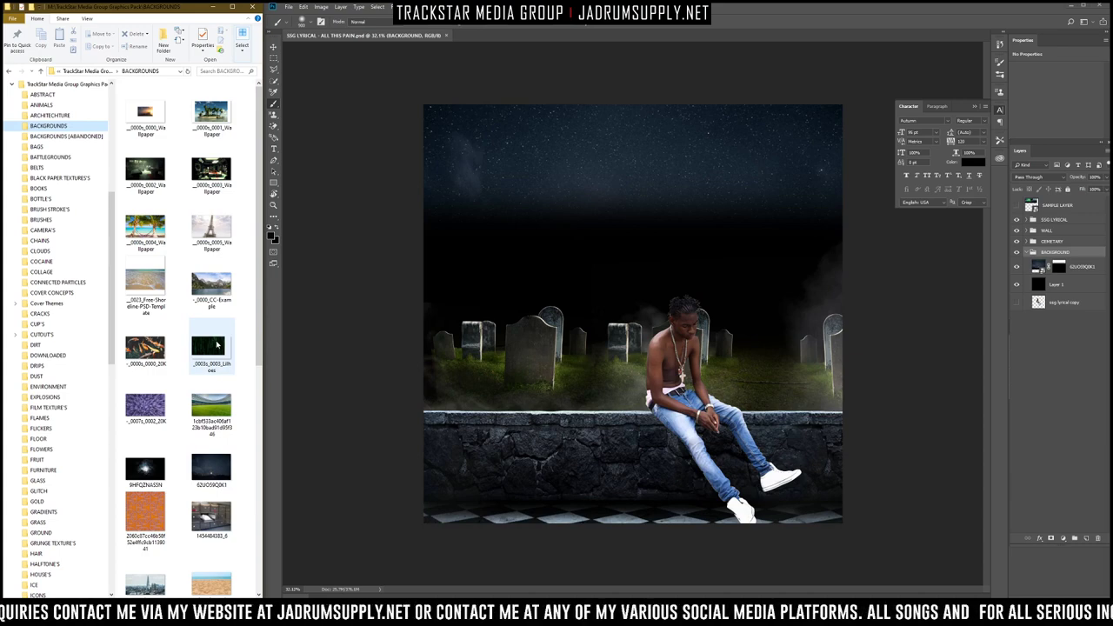
pyautogui.scroll(-5, 217, 345)
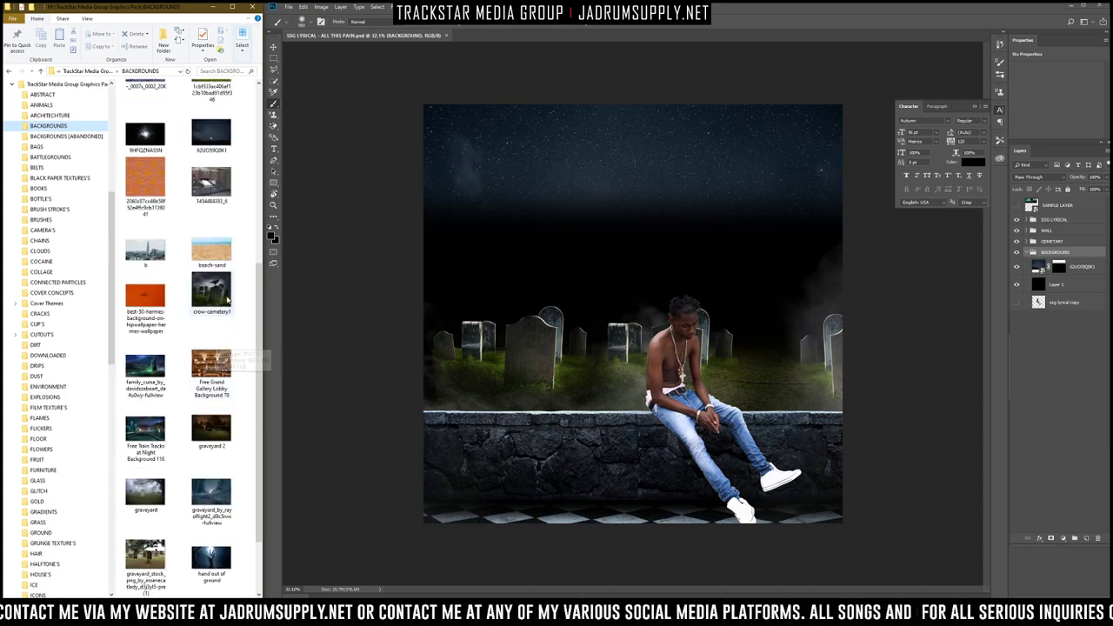
pyautogui.scroll(-2, 228, 299)
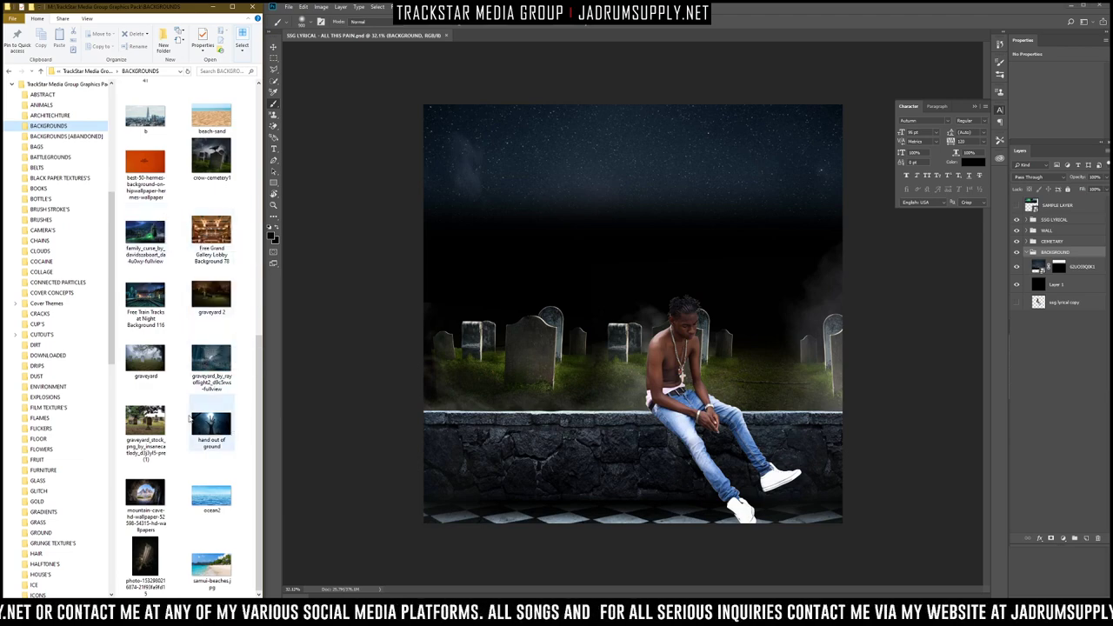
# Step: Search the entire TrackStar Media Group graphics pack for moon
pyautogui.click(61, 83)
pyautogui.click(232, 73)
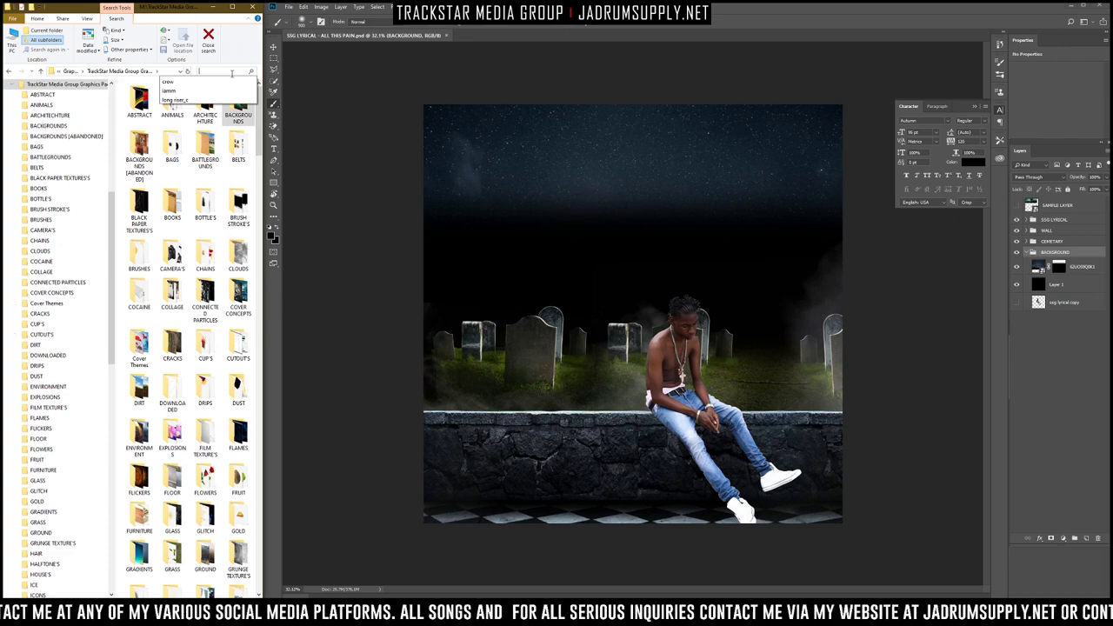
pyautogui.write('moon')
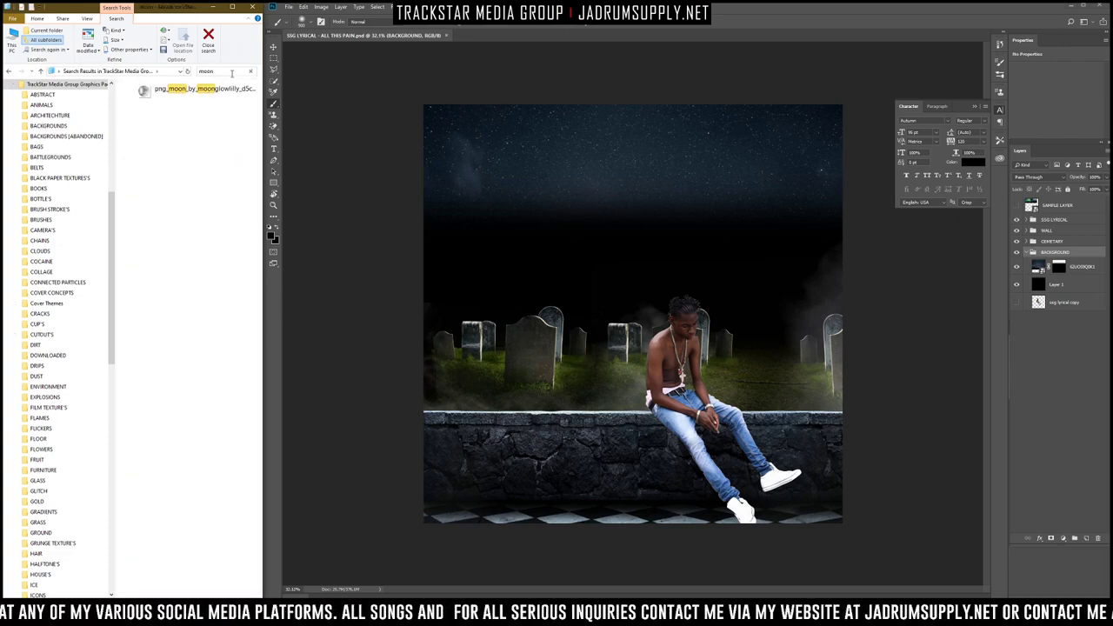
# Step: Place the moon PNG above the BACKGROUND group, scaled to about 3.9 in wide and cropped by the canvas's upper edge, and save the document
pyautogui.moveTo(200, 89); pyautogui.dragTo(591, 174)
pyautogui.moveTo(630, 261); pyautogui.dragTo(641, 99)
pyautogui.moveTo(699, 184)
pyautogui.mouseDown()
pyautogui.moveTo(728, 182)
pyautogui.moveTo(716, 199)
pyautogui.moveTo(689, 172)
pyautogui.moveTo(691, 156)
pyautogui.moveTo(624, 144)
pyautogui.mouseUp()
pyautogui.press('Return')
pyautogui.press('b')
pyautogui.click(682, 202)
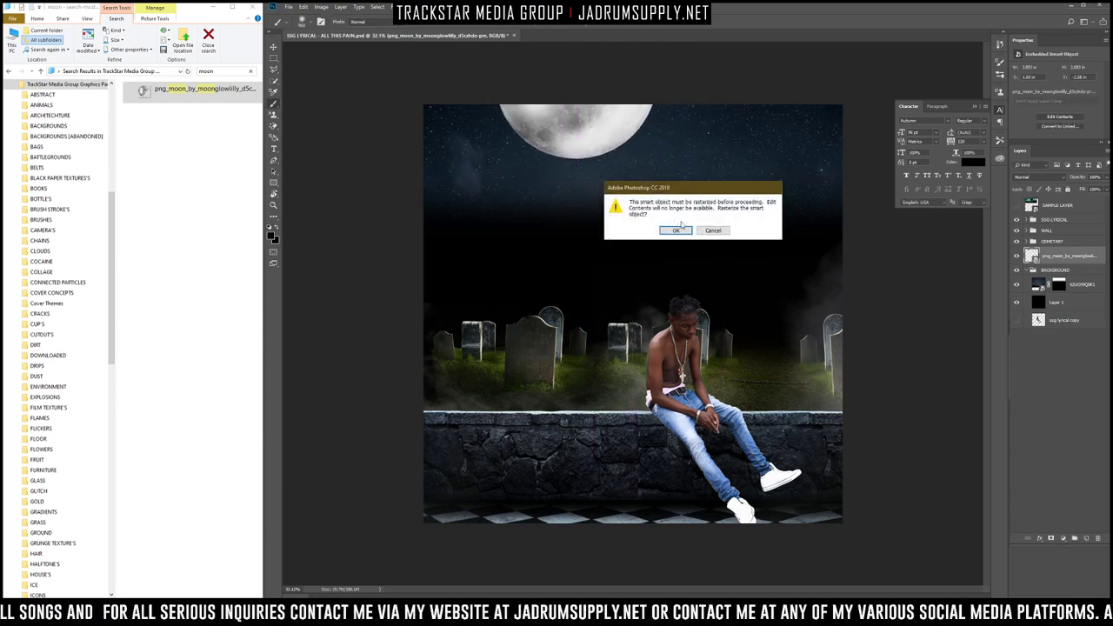
pyautogui.click(706, 230)
pyautogui.hotkey('ctrl', 's')
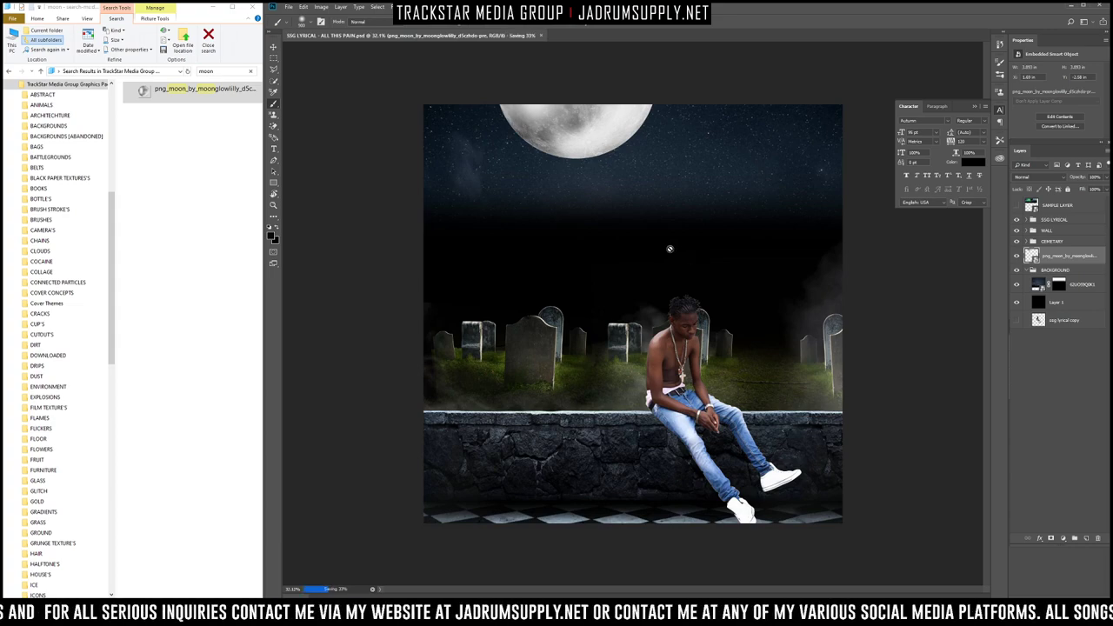
pyautogui.rightClick(1044, 256)
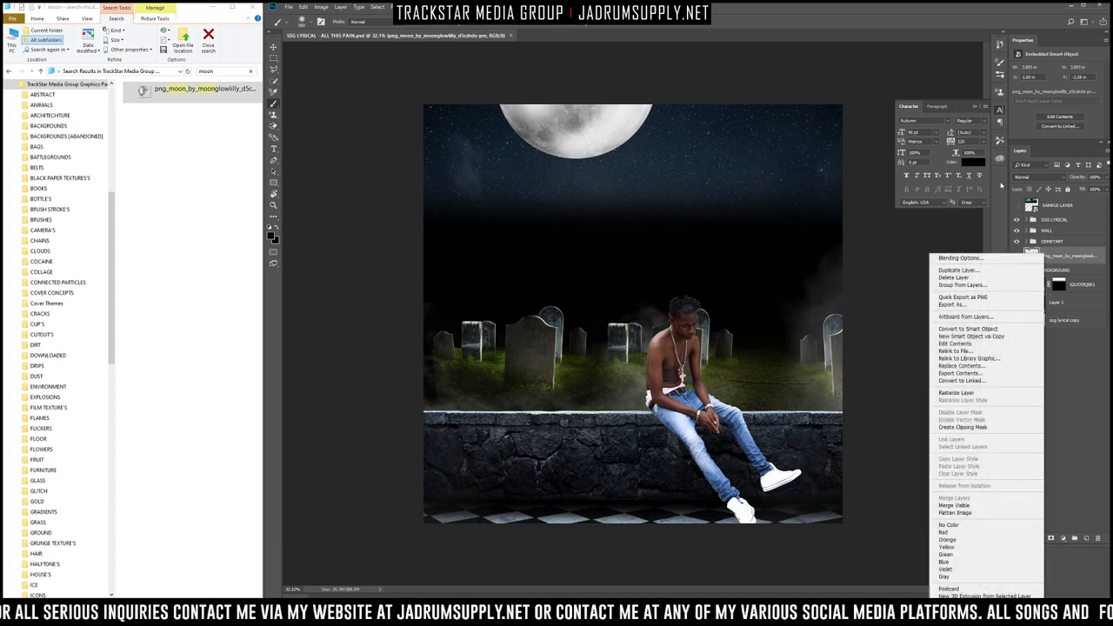
pyautogui.click(959, 258)
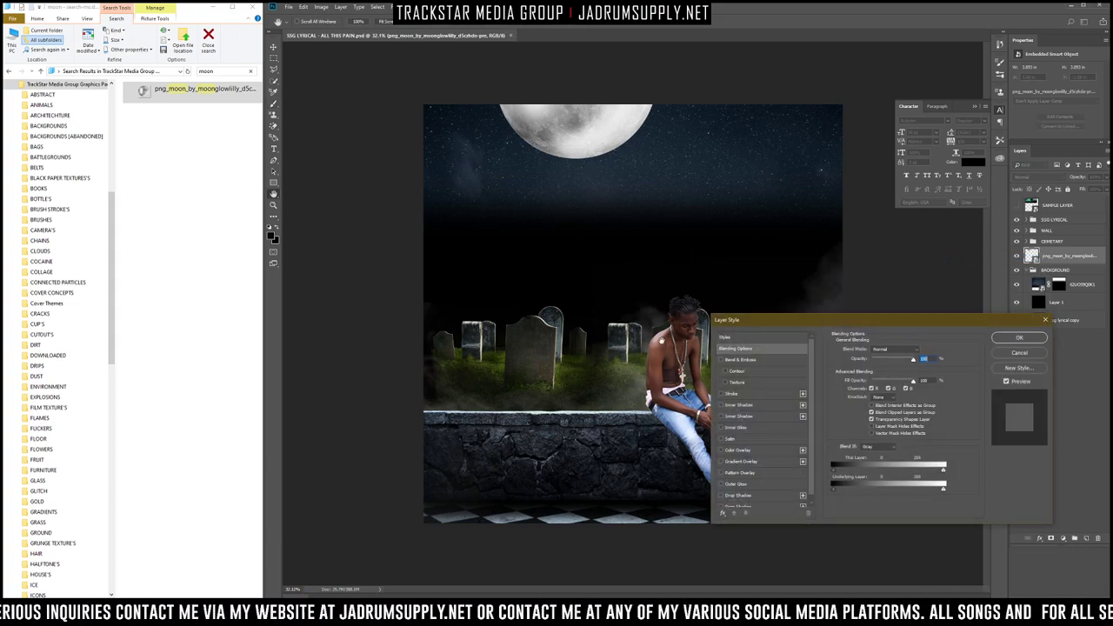
pyautogui.click(720, 449)
pyautogui.click(739, 450)
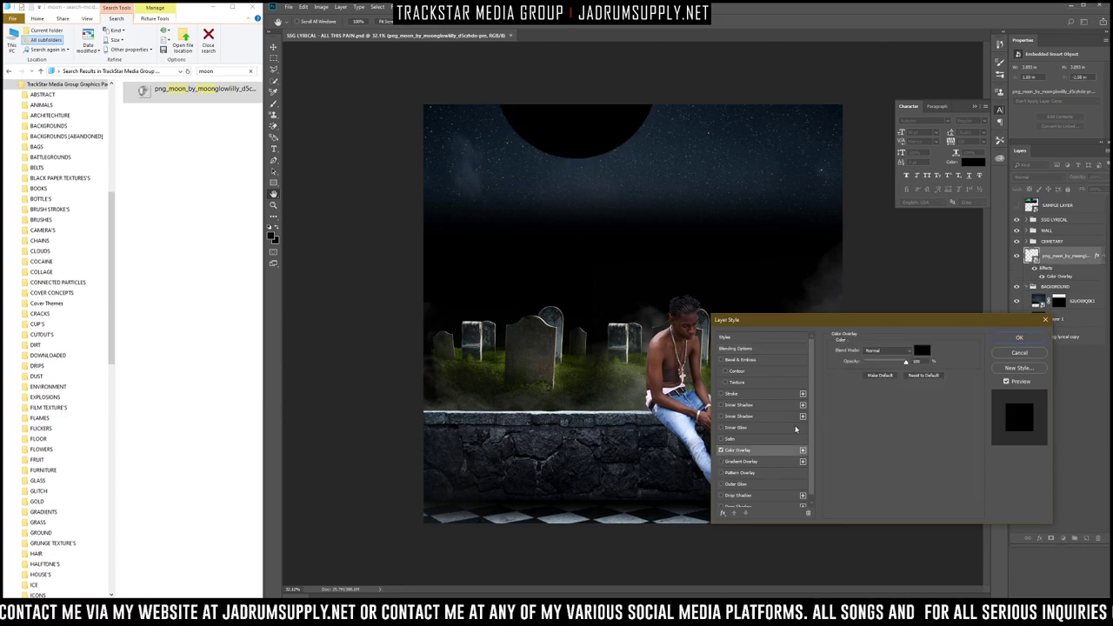
pyautogui.press('Escape')
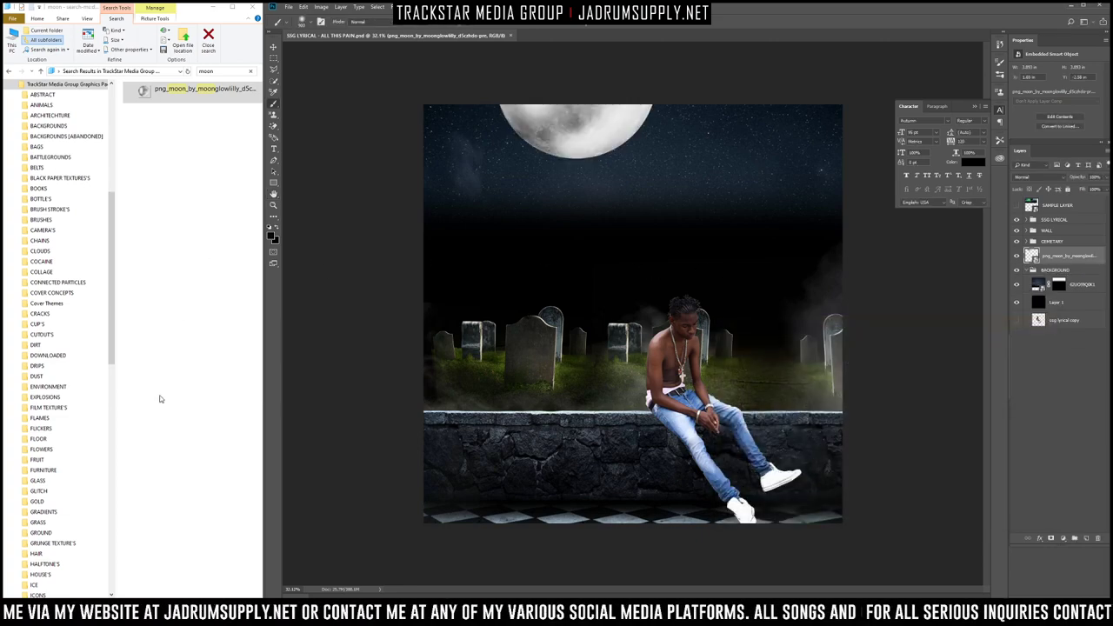
# Step: Switch to the browser and examine the crow on gravestone image results, previewing the Pixers poster and the crow sitting on a gravestone photo
pyautogui.moveTo(279, 617)
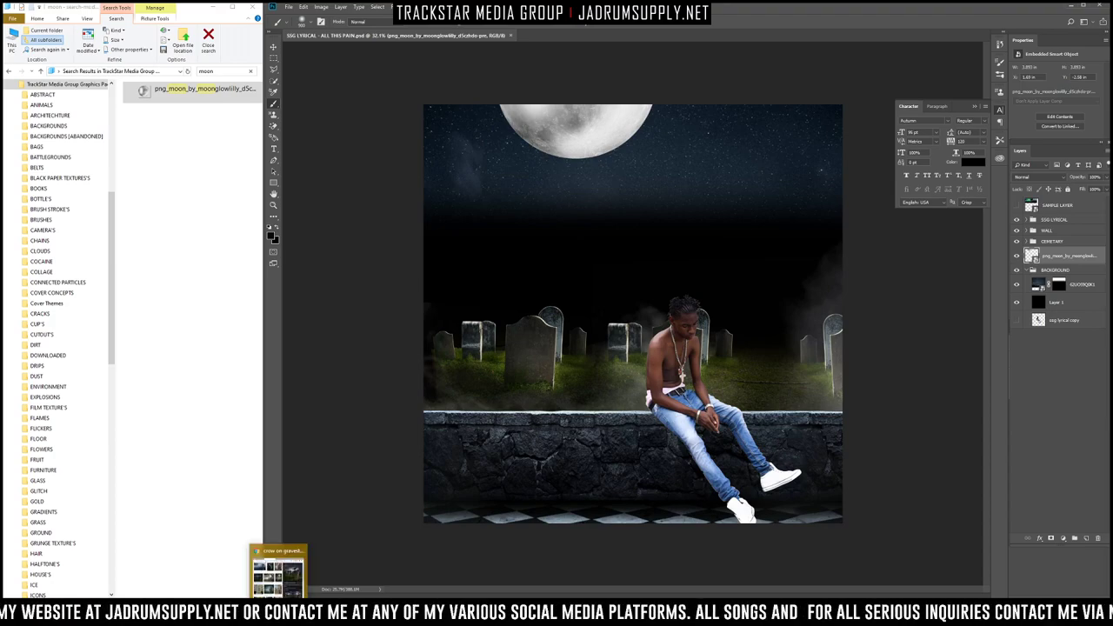
pyautogui.click(278, 570)
pyautogui.scroll(-5, 558, 253)
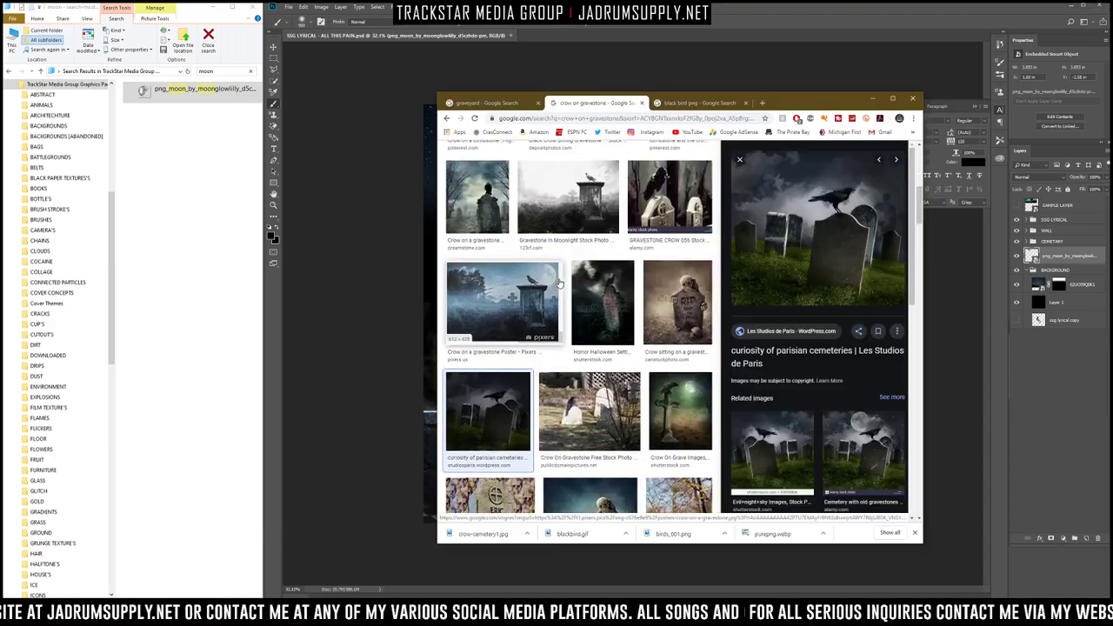
pyautogui.scroll(-3, 559, 253)
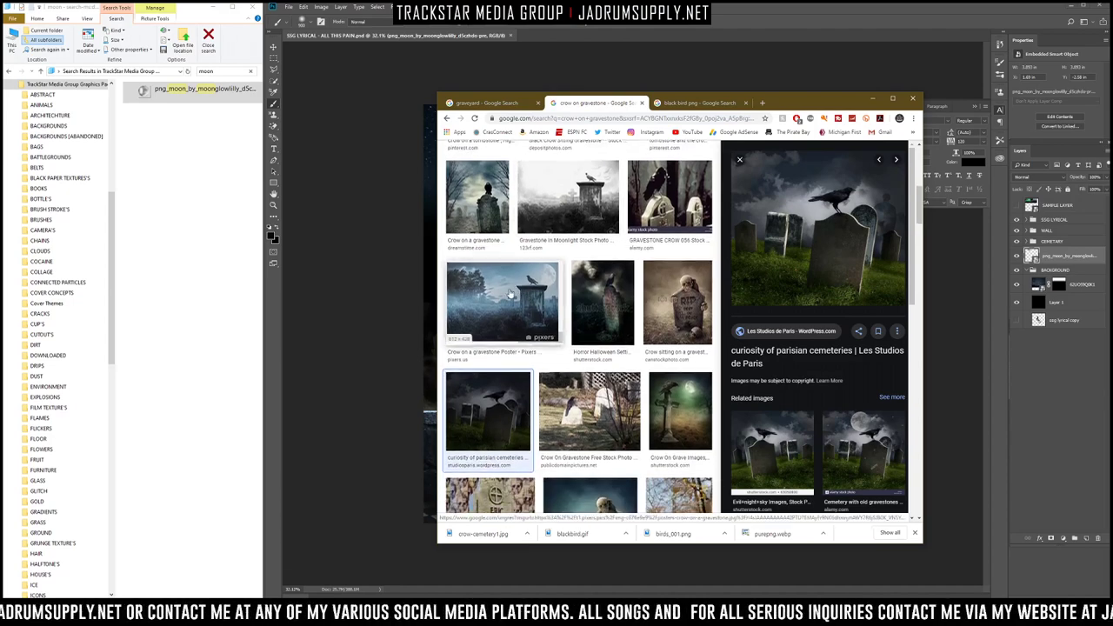
pyautogui.click(500, 290)
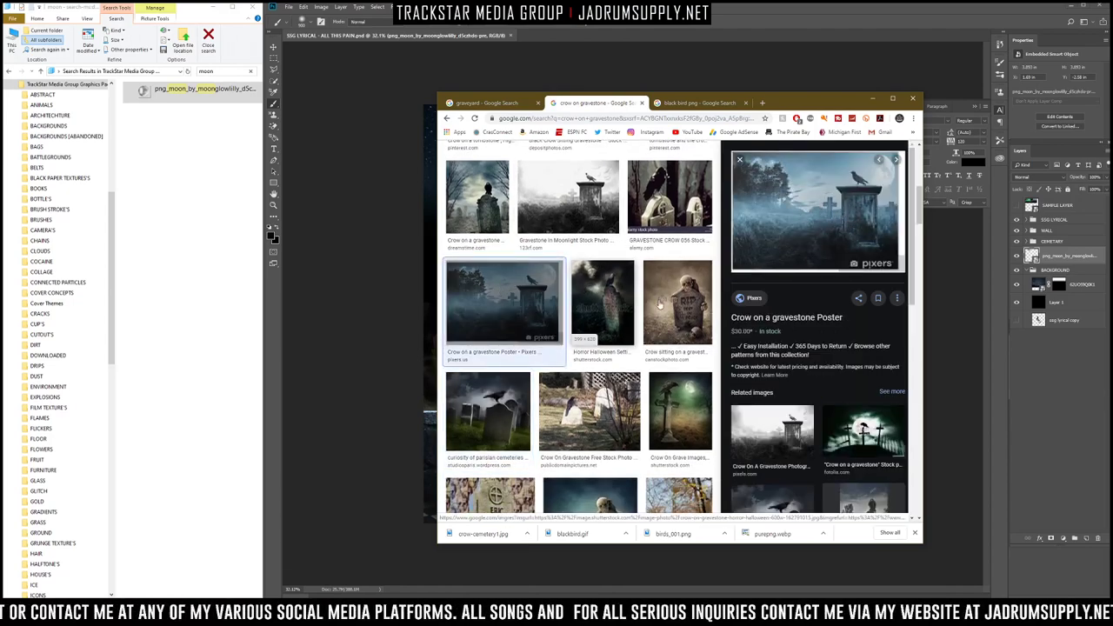
pyautogui.scroll(-1, 672, 310)
pyautogui.scroll(-3, 672, 310)
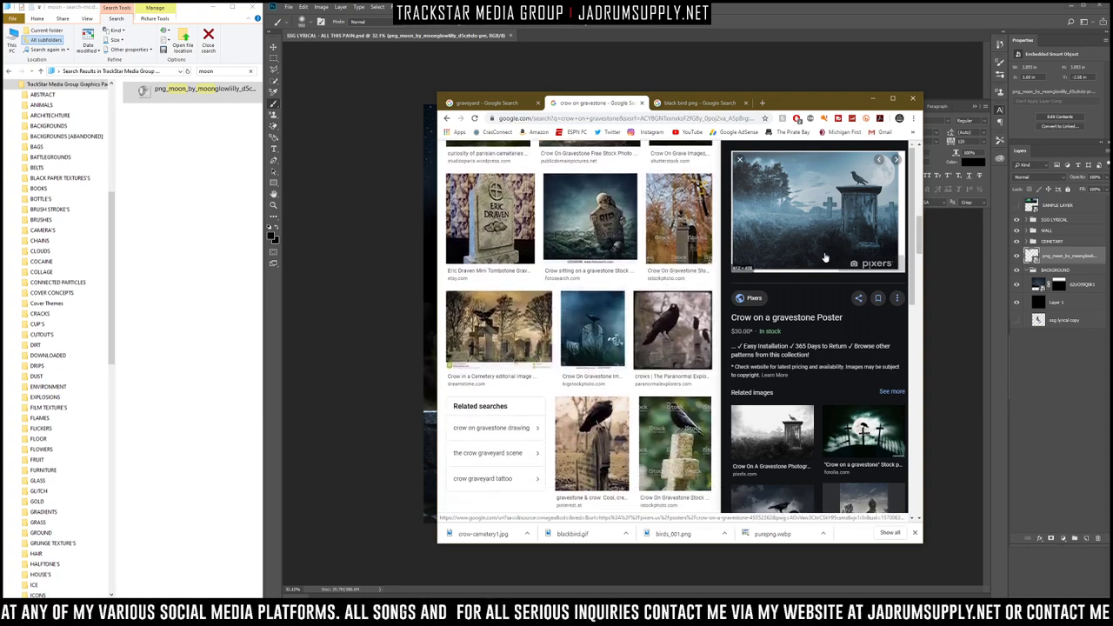
pyautogui.click(578, 249)
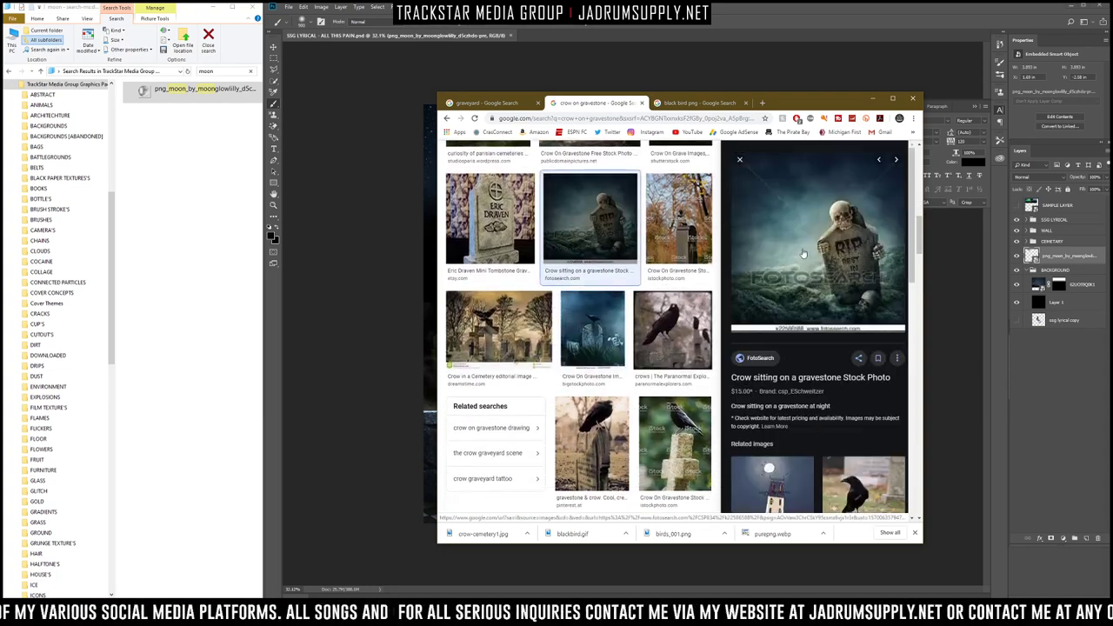
pyautogui.scroll(-1, 826, 236)
pyautogui.scroll(-5, 824, 235)
pyautogui.scroll(-10, 647, 292)
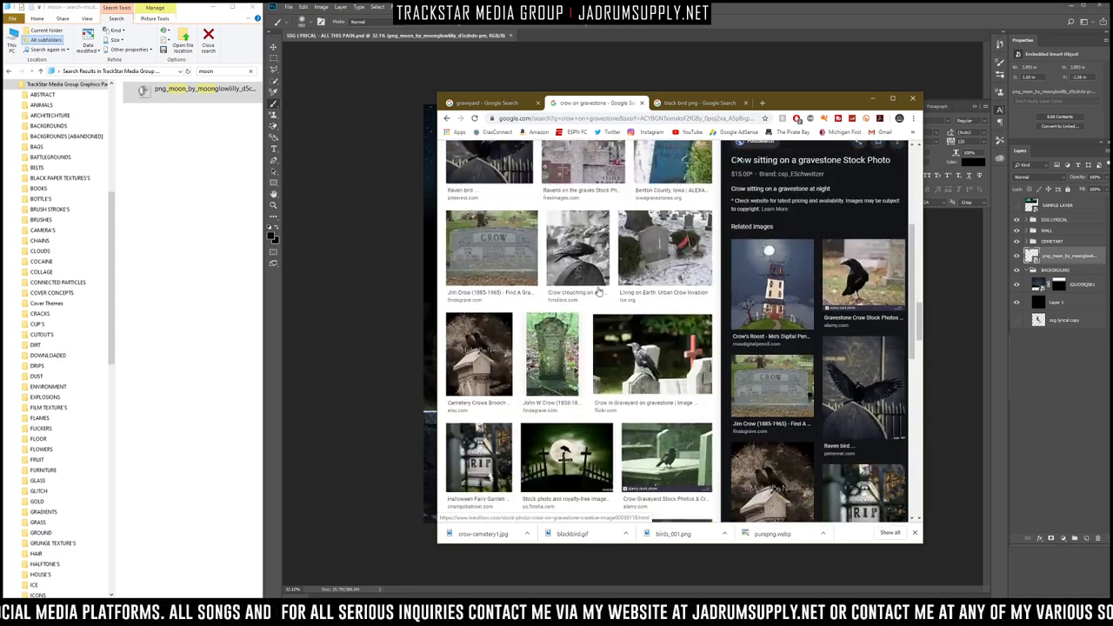
pyautogui.scroll(10, 598, 293)
pyautogui.scroll(10, 620, 280)
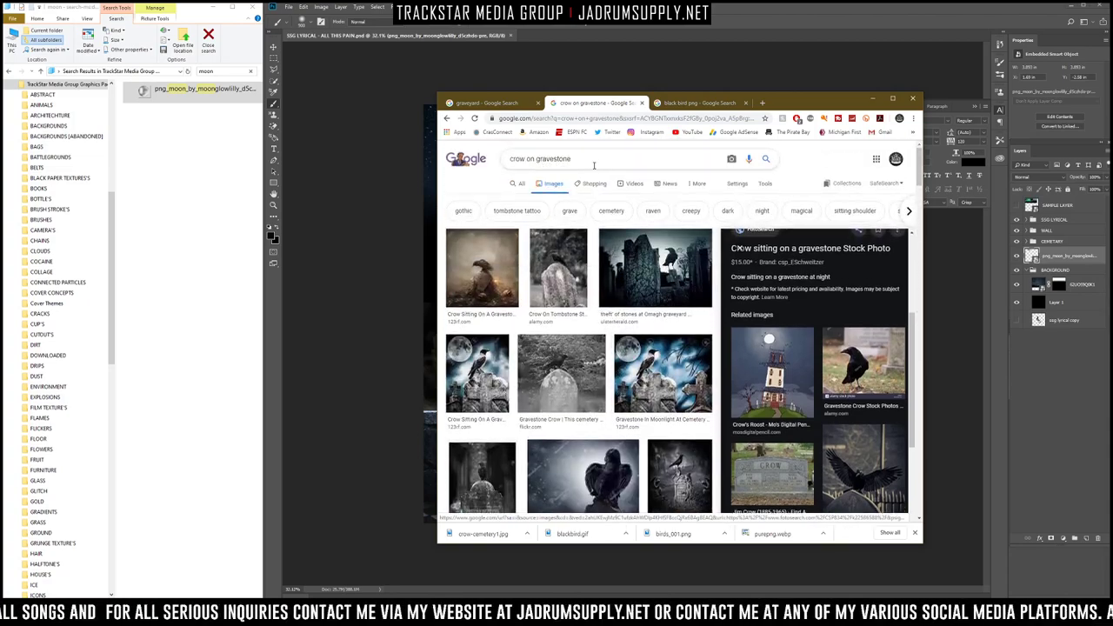
# Step: Search Google Images for graveyard hd and look through the results for a suitable background
pyautogui.click(561, 159)
pyautogui.write('gr')
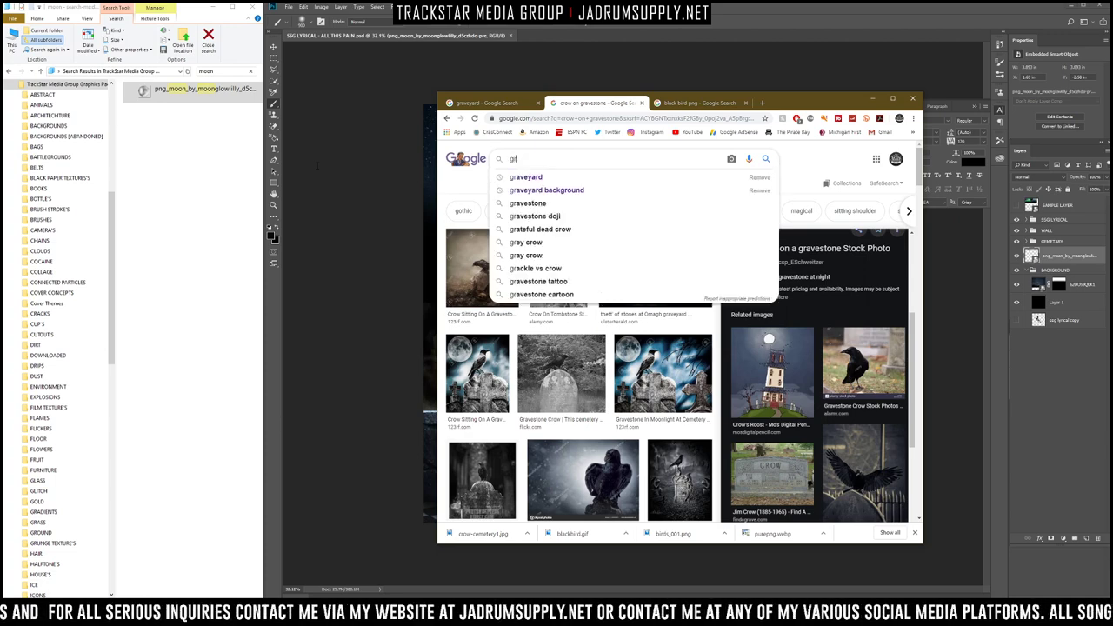
pyautogui.write('aveyard hd')
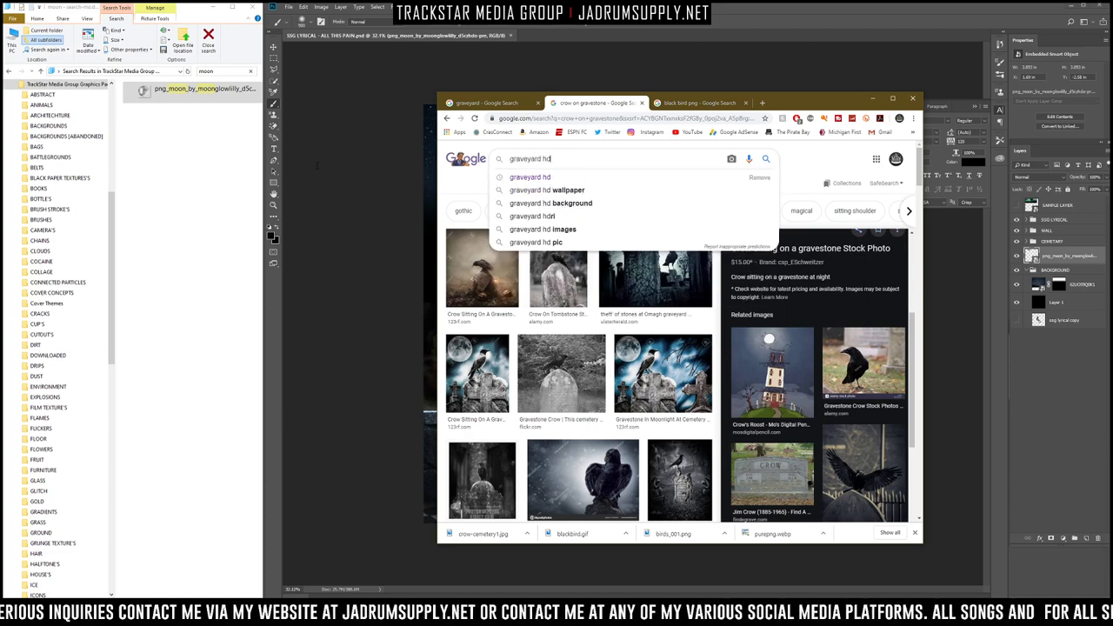
pyautogui.press('Return')
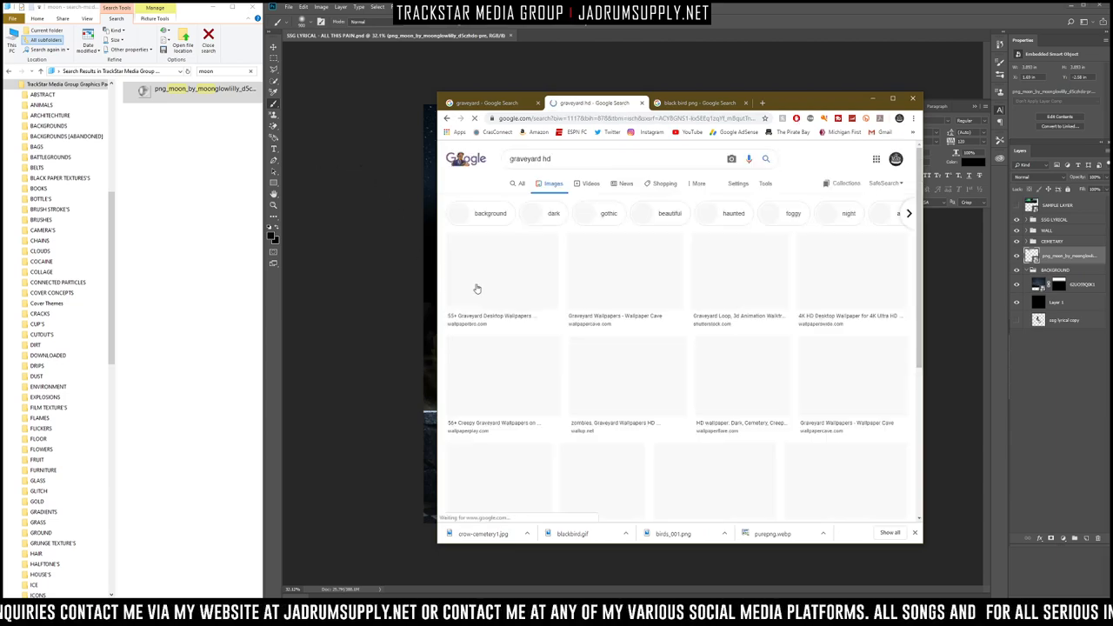
pyautogui.scroll(-1, 663, 278)
pyautogui.scroll(-4, 662, 279)
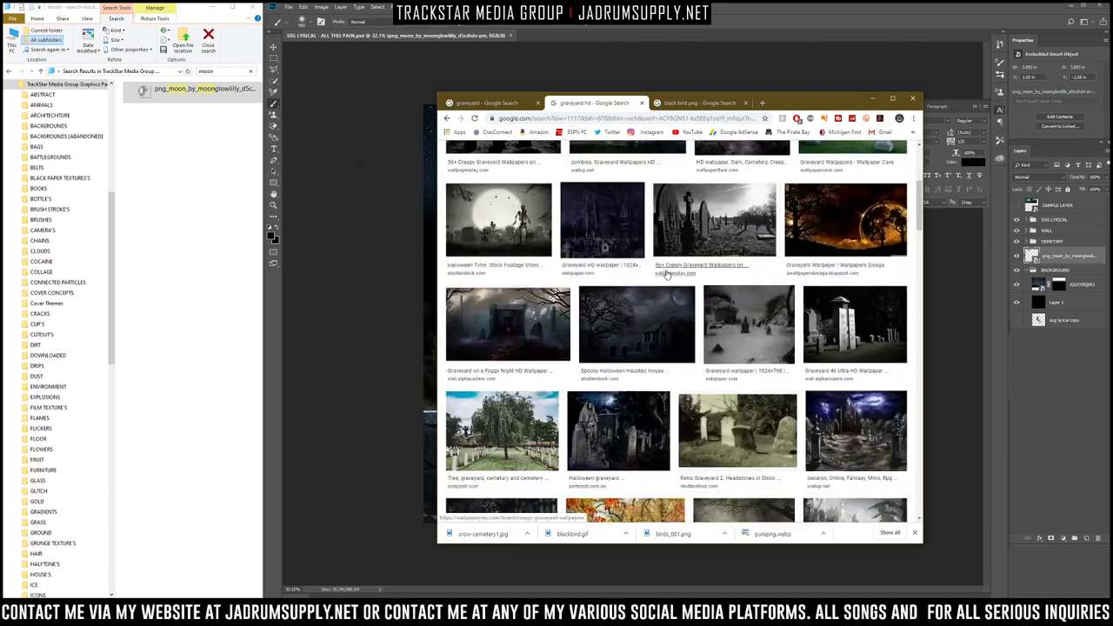
pyautogui.scroll(-4, 775, 259)
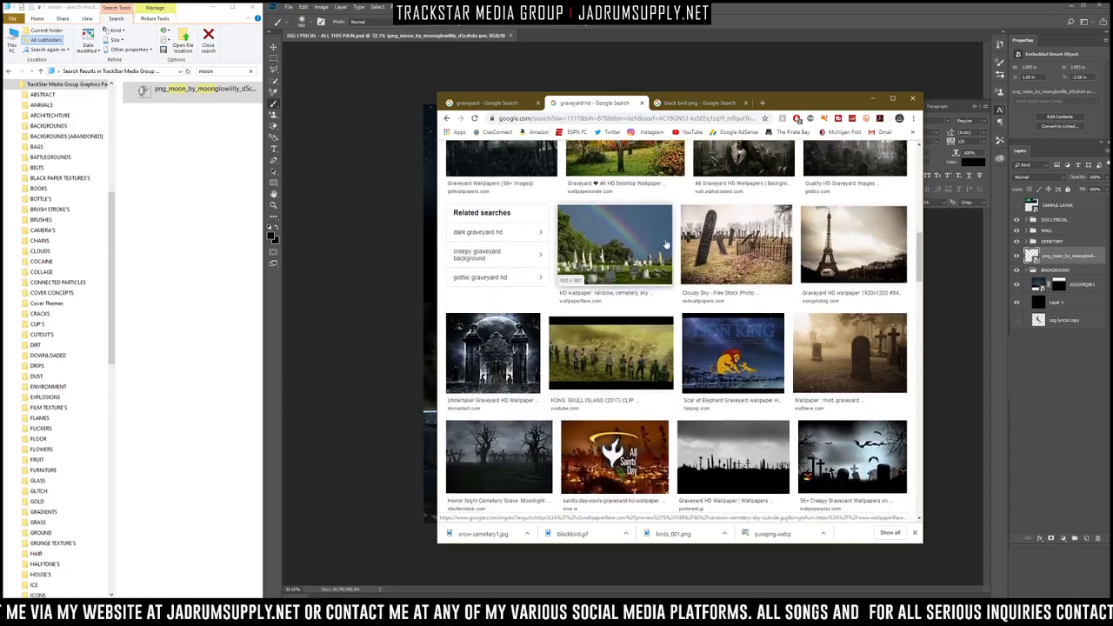
pyautogui.scroll(-10, 609, 250)
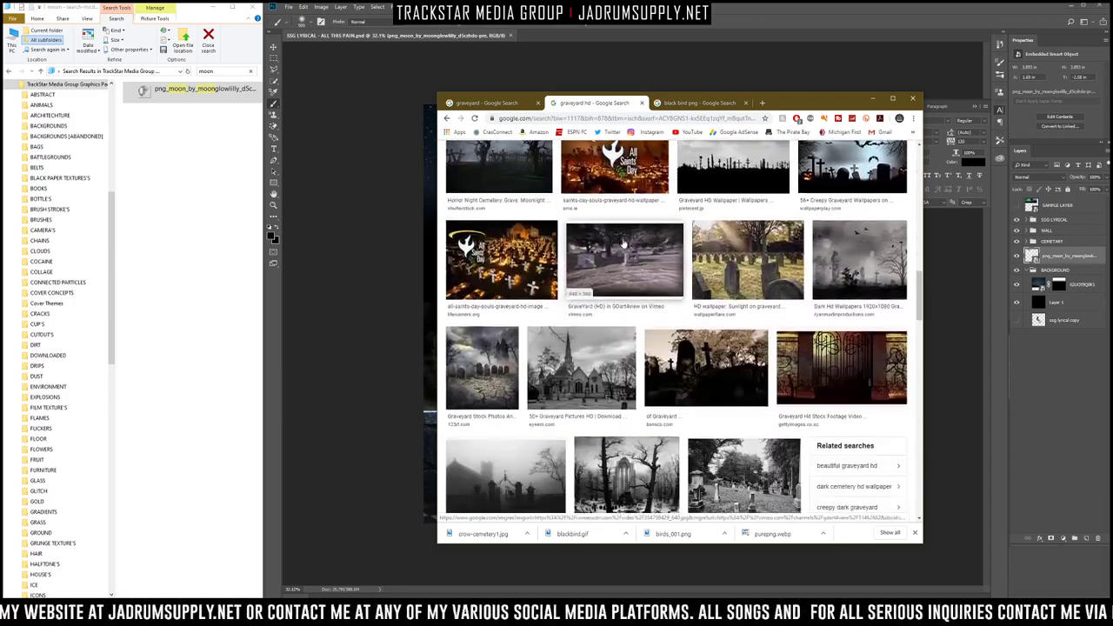
pyautogui.scroll(15, 646, 239)
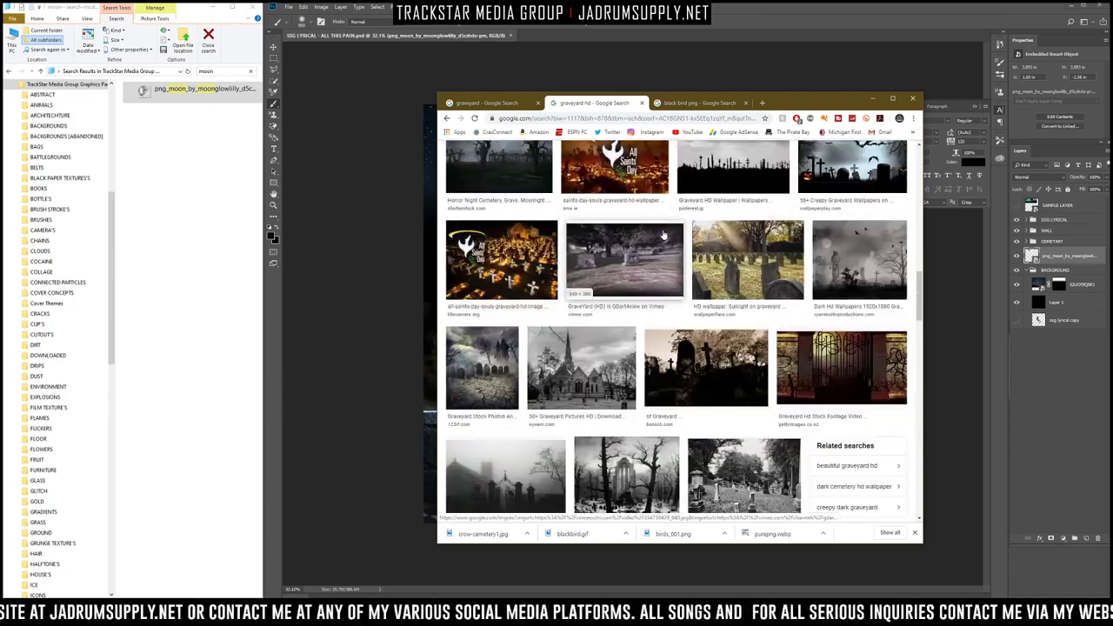
# Step: Search Google Images for glowing moon png
pyautogui.moveTo(569, 158); pyautogui.dragTo(333, 161)
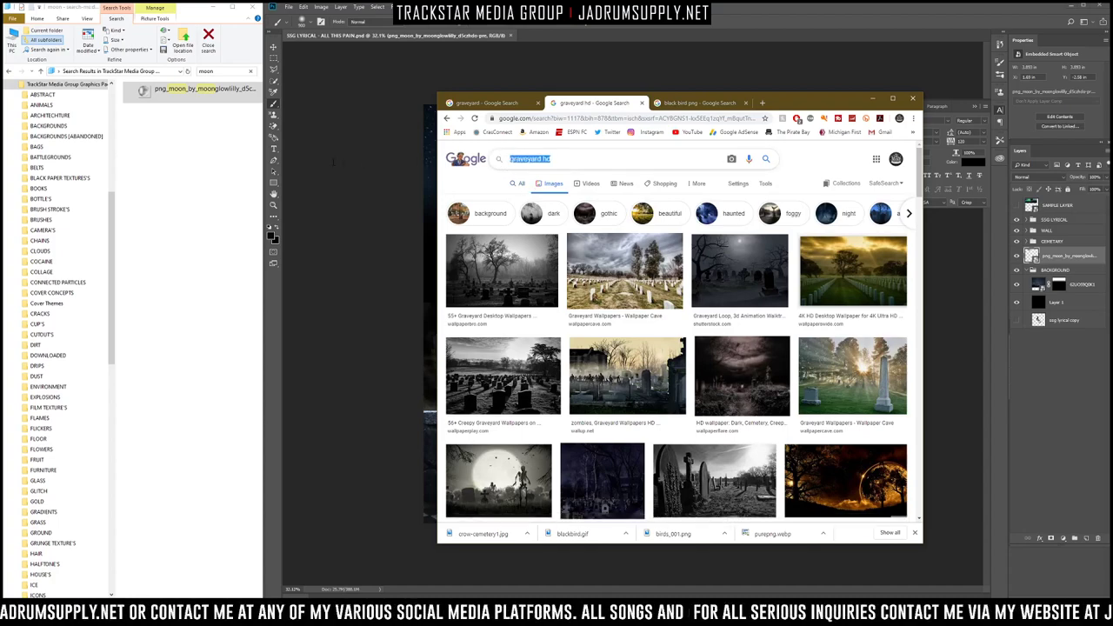
pyautogui.write('glowing moon ')
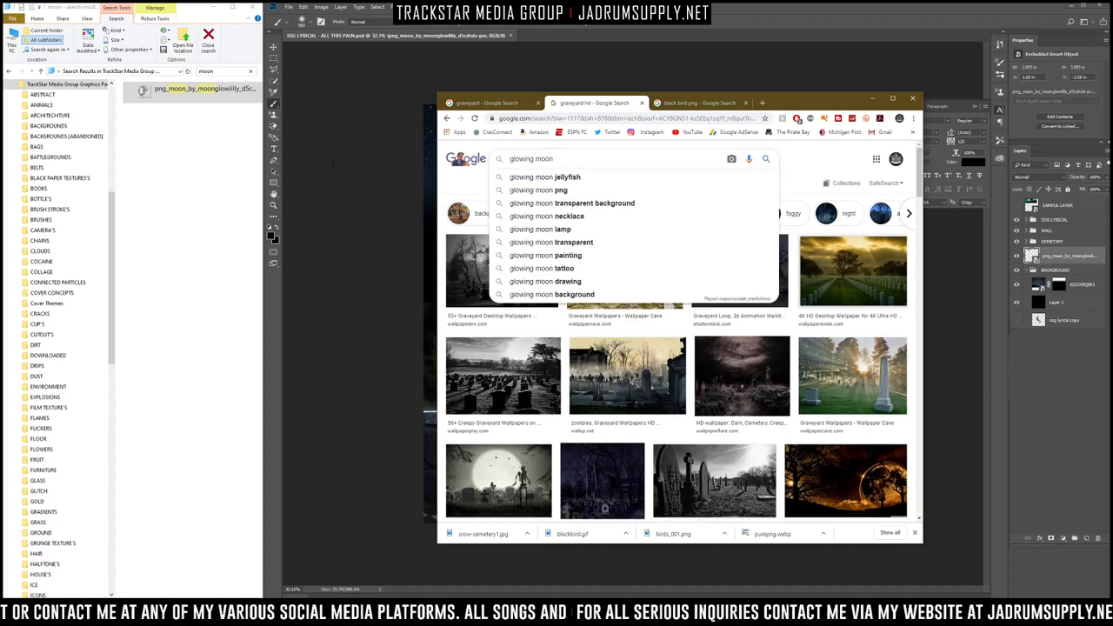
pyautogui.write('png')
pyautogui.press('Return')
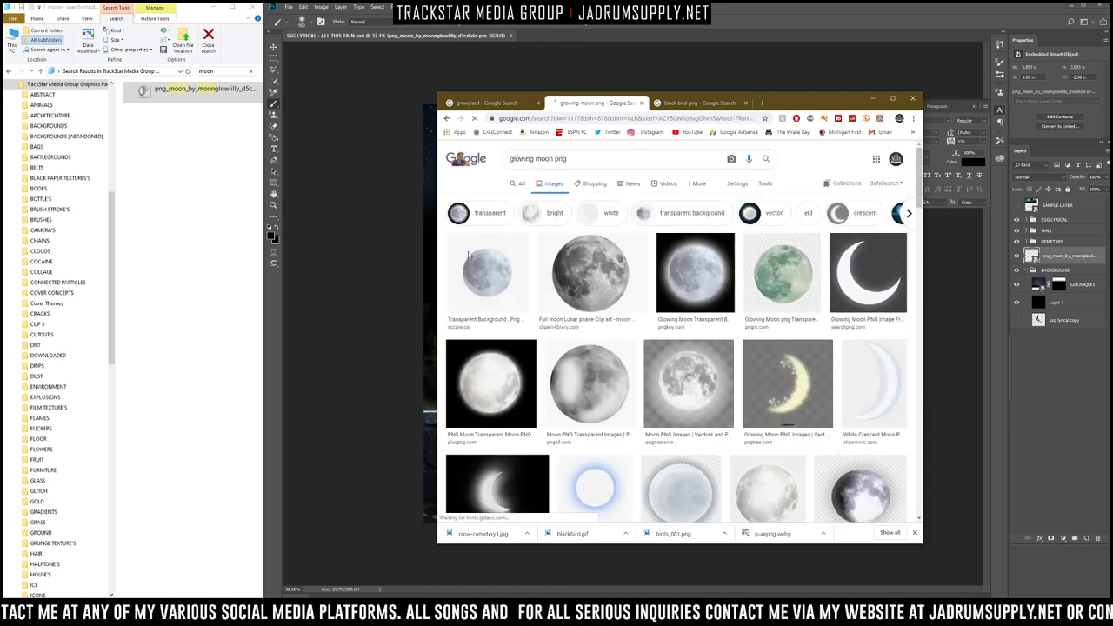
# Step: Look through the glowing moon png image results and preview the blue glowing moon from Shutterstock
pyautogui.scroll(-1, 731, 274)
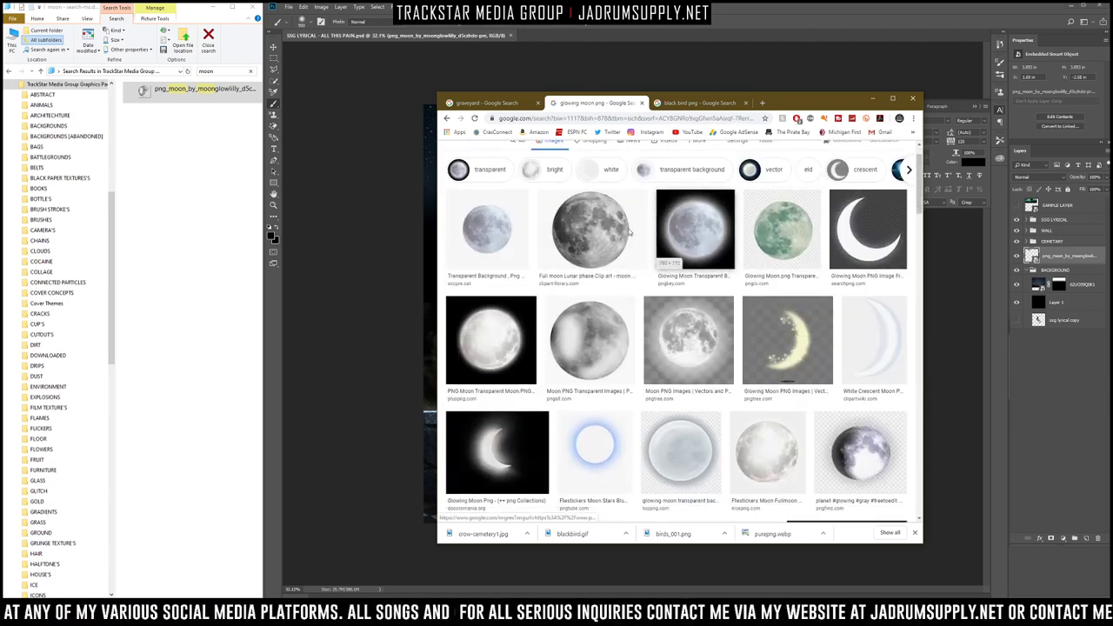
pyautogui.scroll(-2, 608, 261)
pyautogui.scroll(-3, 677, 270)
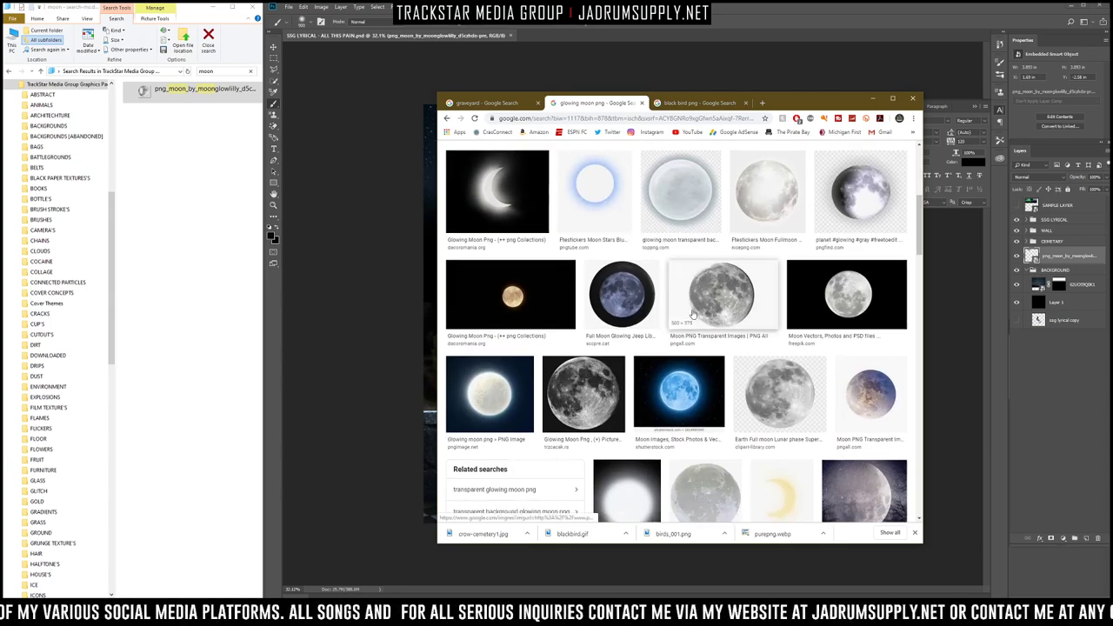
pyautogui.click(677, 306)
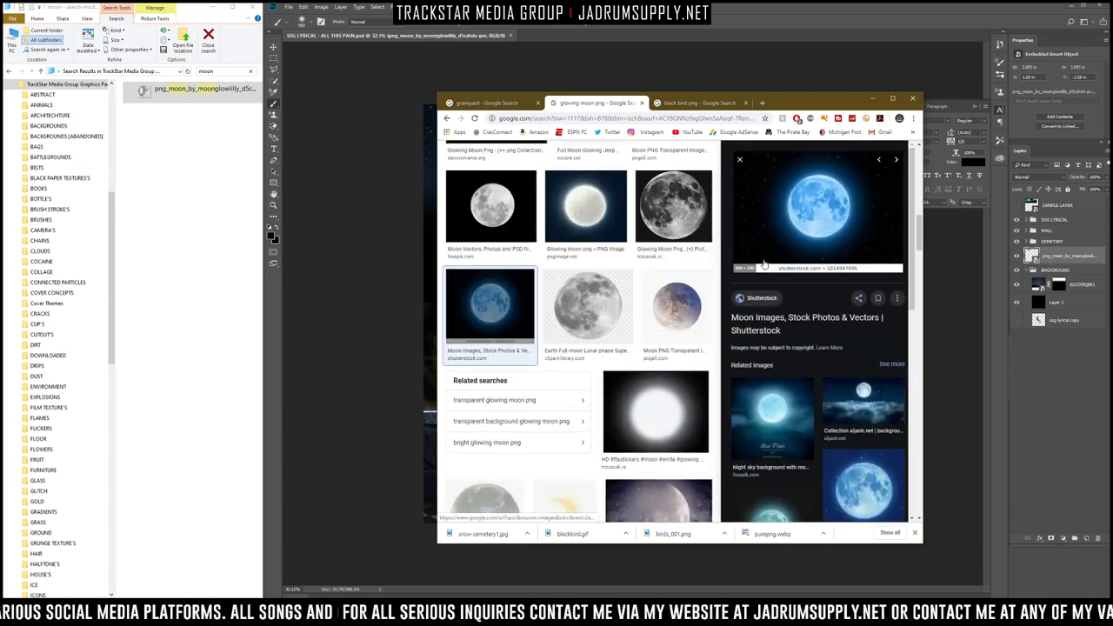
pyautogui.click(500, 295)
pyautogui.scroll(-1, 778, 242)
pyautogui.scroll(-2, 779, 241)
pyautogui.scroll(4, 783, 287)
pyautogui.scroll(-2, 721, 309)
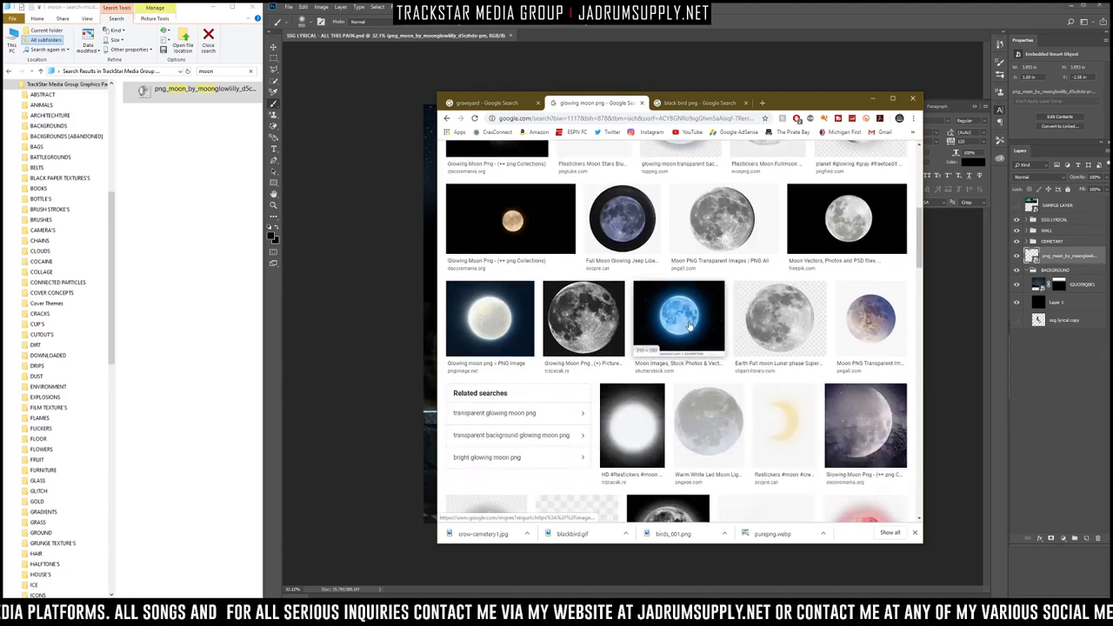
pyautogui.scroll(3, 647, 318)
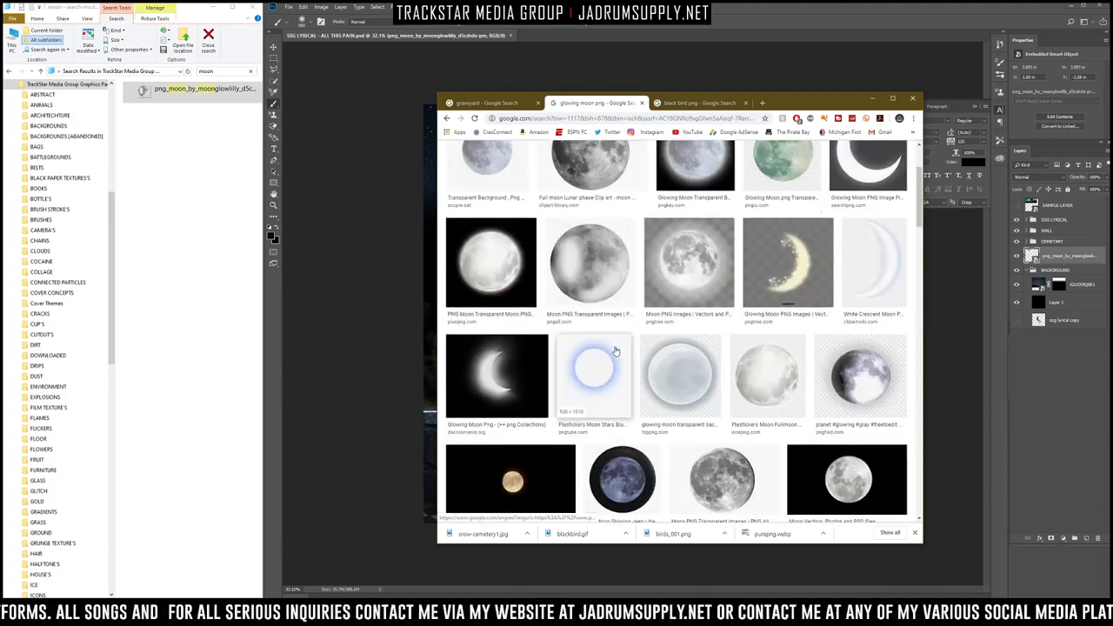
pyautogui.scroll(2, 695, 348)
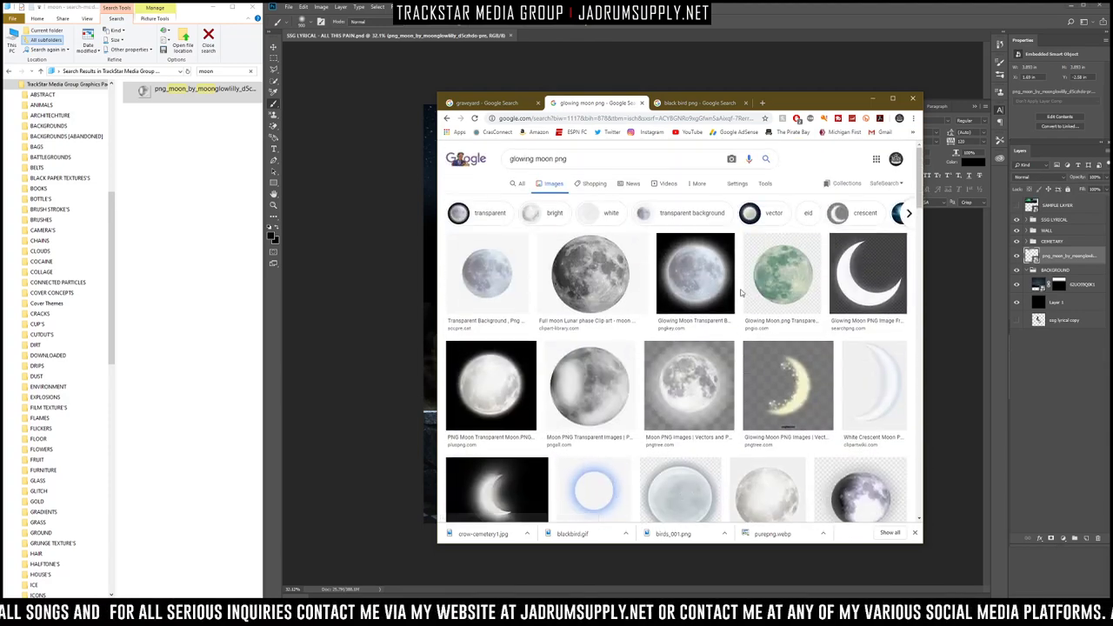
# Step: Preview the PNGkey moon, the PNG Image glowing moon and the SeekPNG blue glowing moon, checking the related images for a suitable one
pyautogui.click(689, 283)
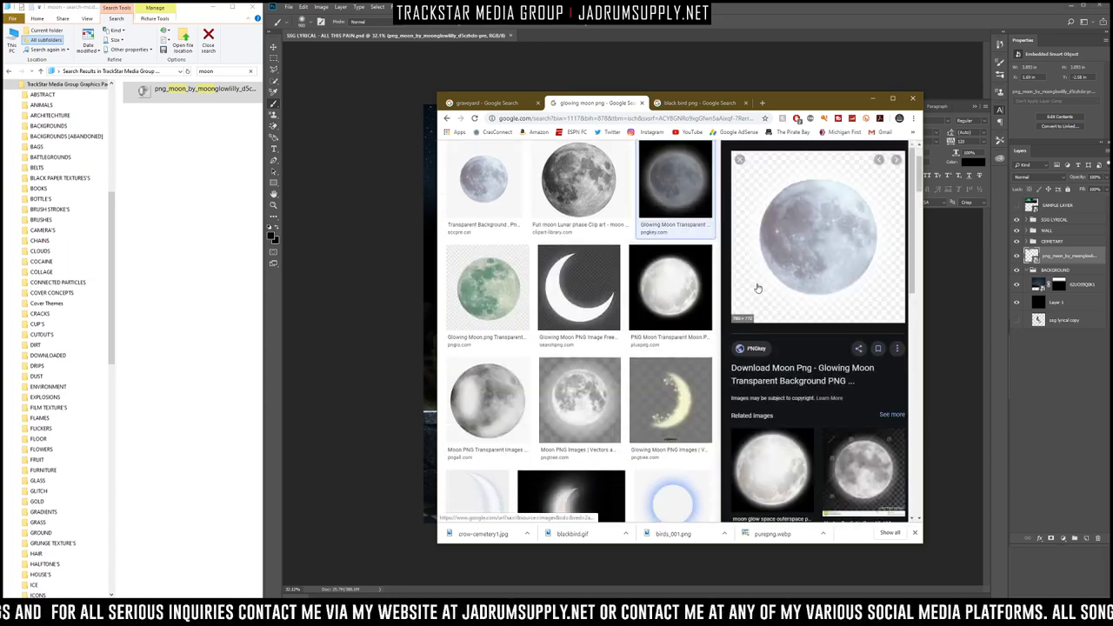
pyautogui.scroll(-5, 757, 288)
pyautogui.scroll(-2, 639, 275)
pyautogui.scroll(-5, 640, 275)
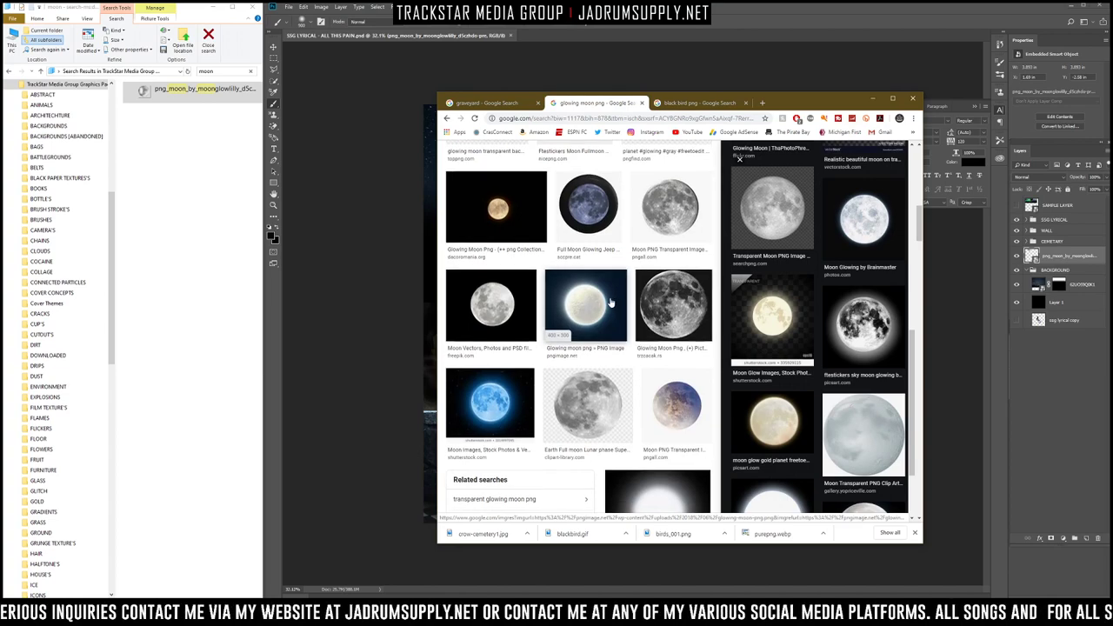
pyautogui.scroll(-1, 502, 330)
pyautogui.click(558, 272)
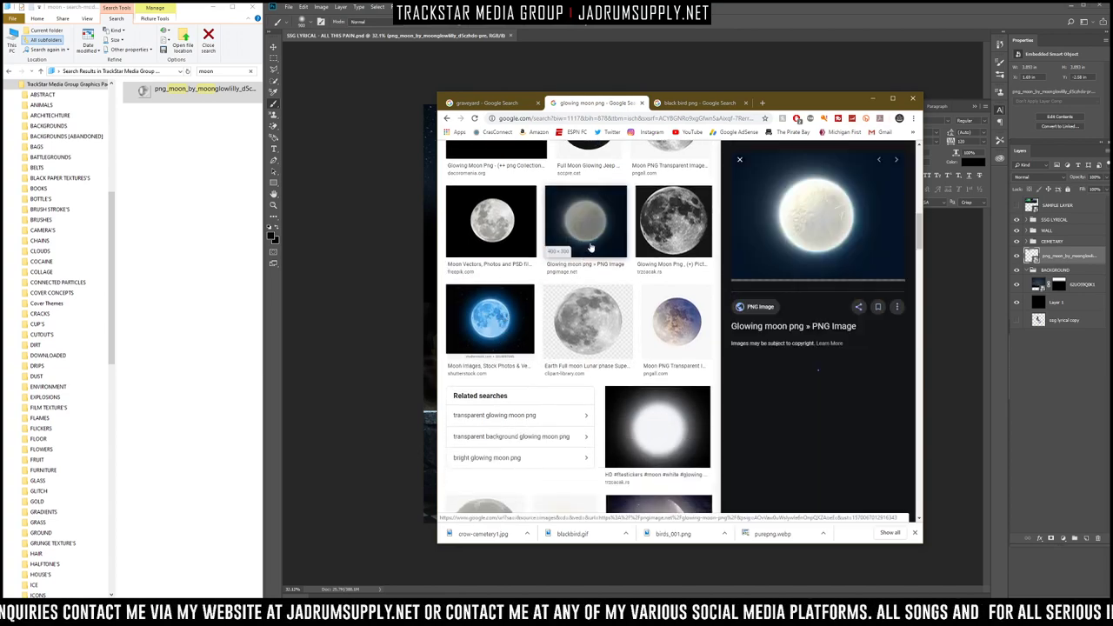
pyautogui.scroll(-2, 617, 259)
pyautogui.scroll(-5, 618, 259)
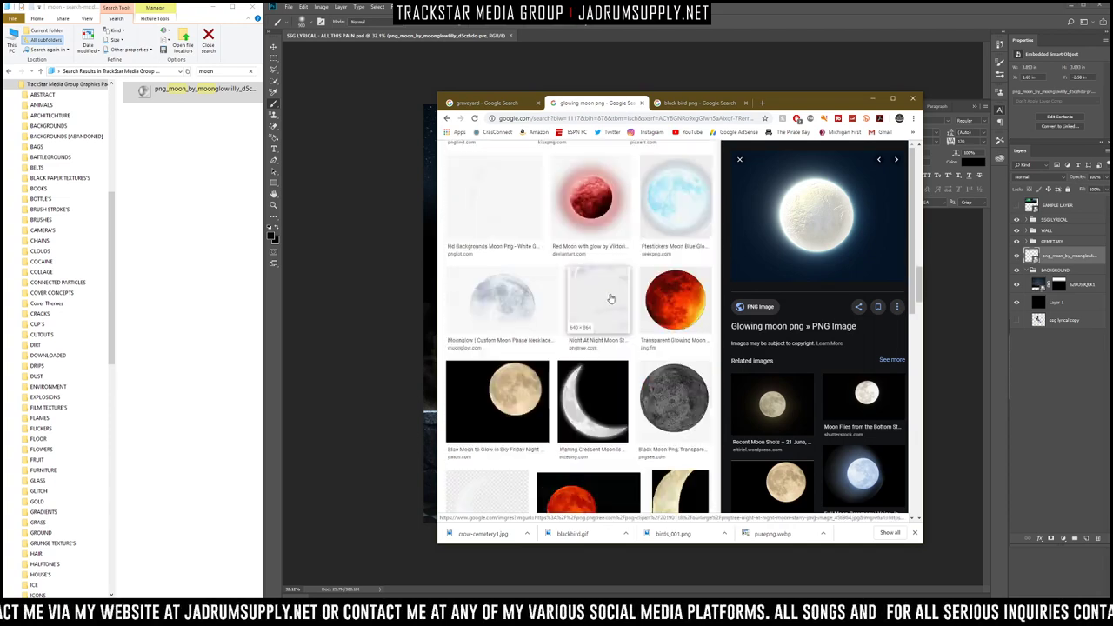
pyautogui.click(671, 207)
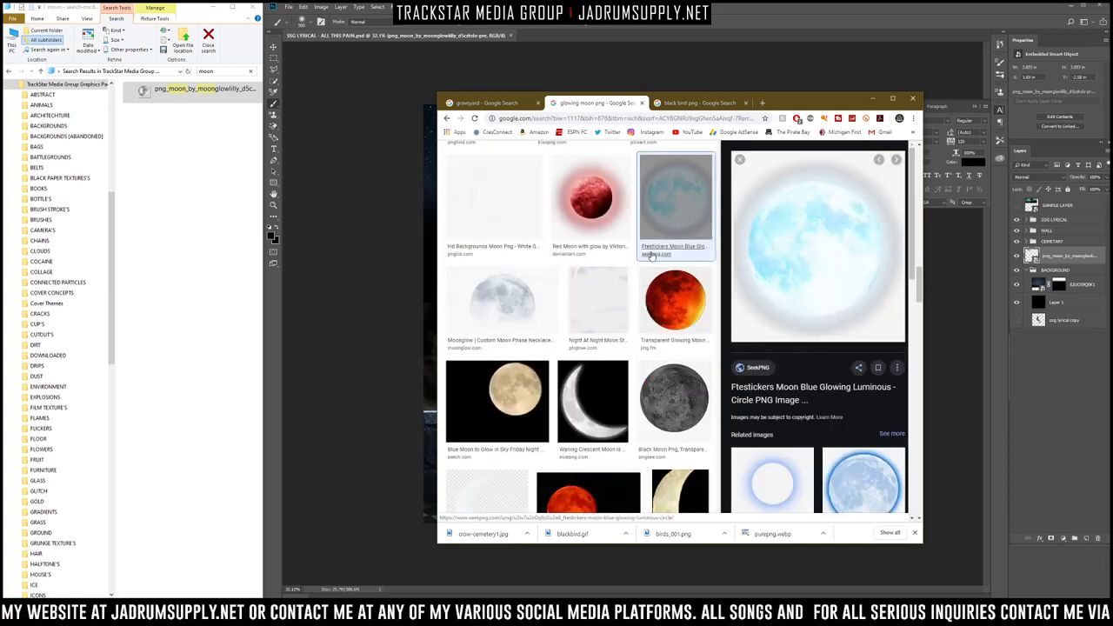
pyautogui.scroll(-2, 708, 212)
pyautogui.scroll(-2, 862, 333)
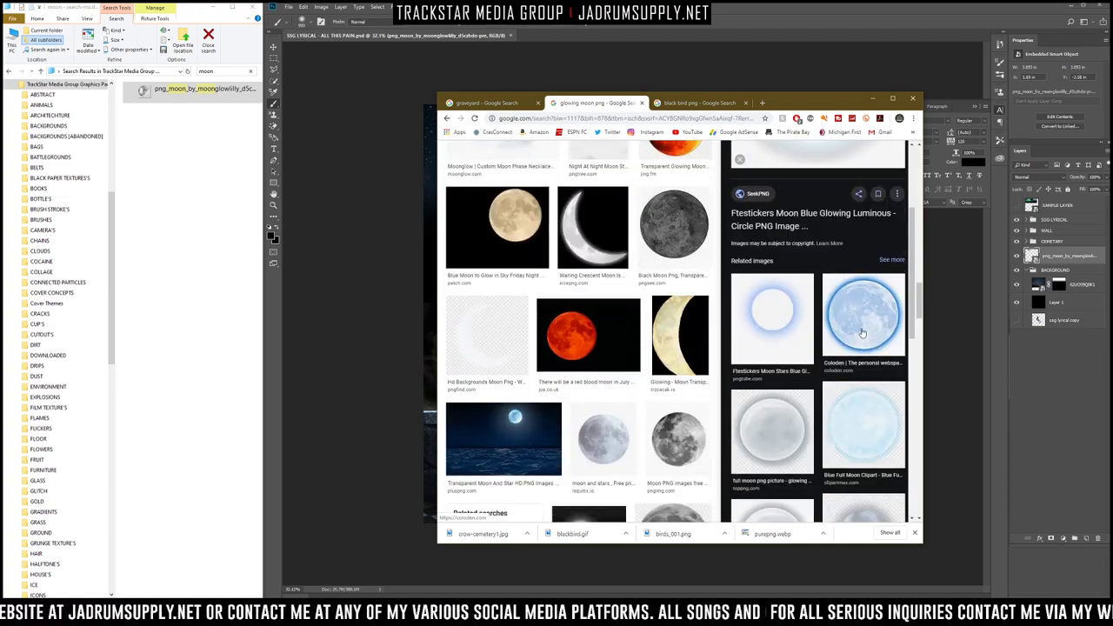
# Step: Save the clipartmax Blue Full Moon Clipart image from the related images as a PNG in the CUTOUT'S folder
pyautogui.click(861, 419)
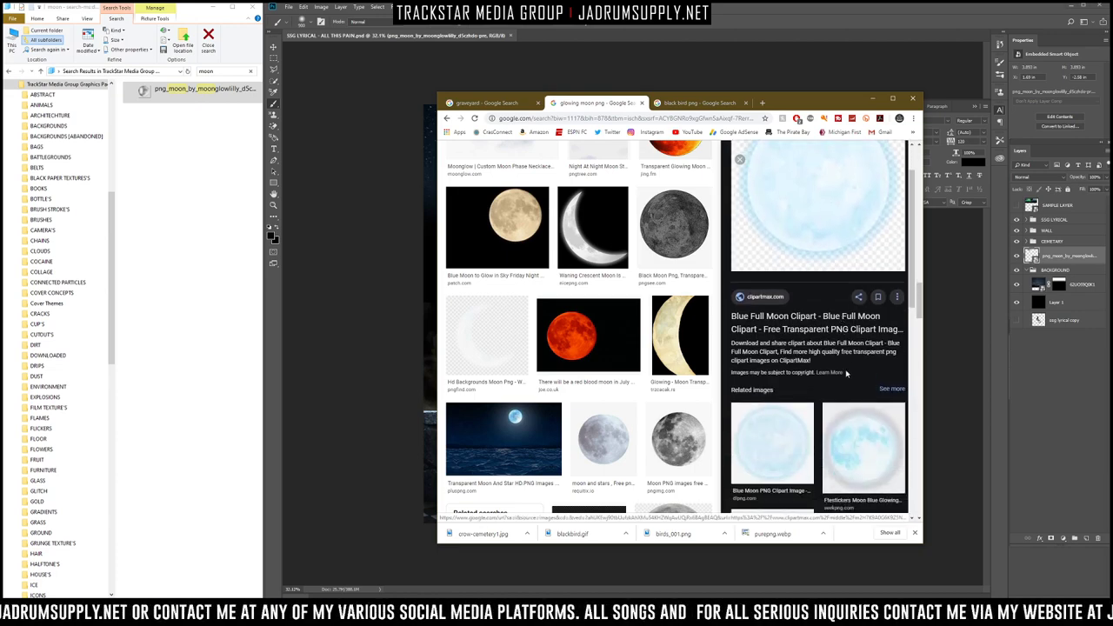
pyautogui.rightClick(820, 280)
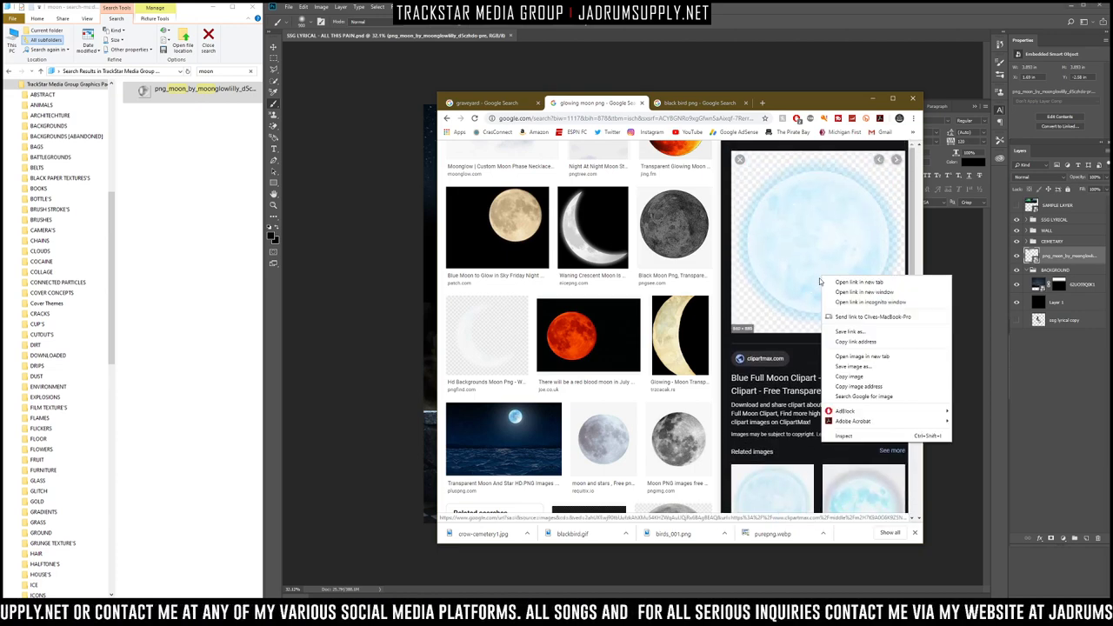
pyautogui.click(852, 366)
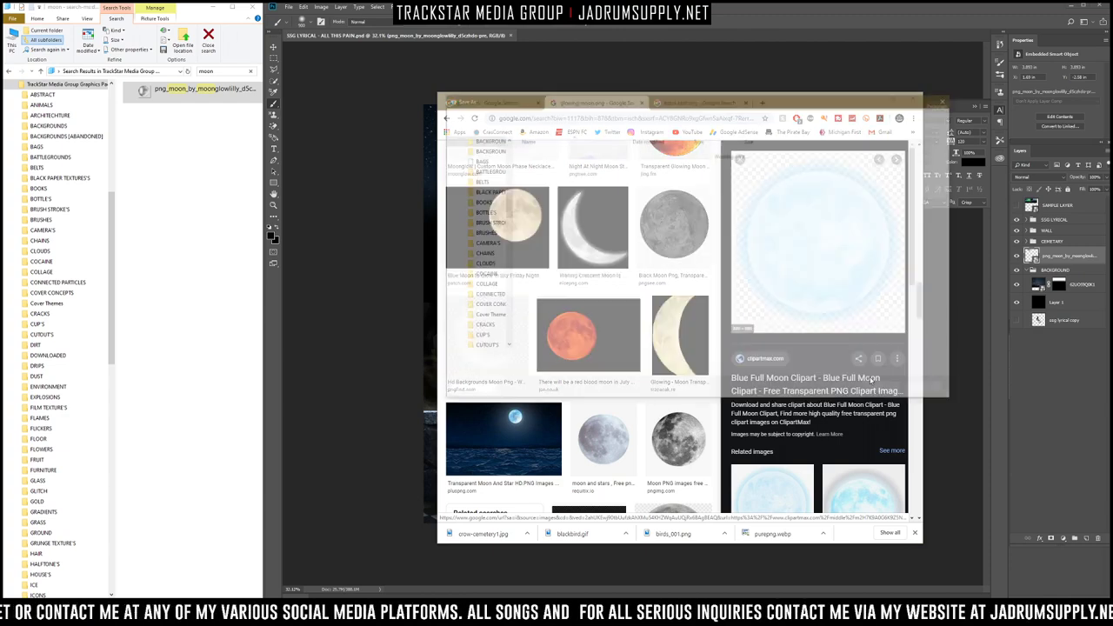
pyautogui.click(654, 114)
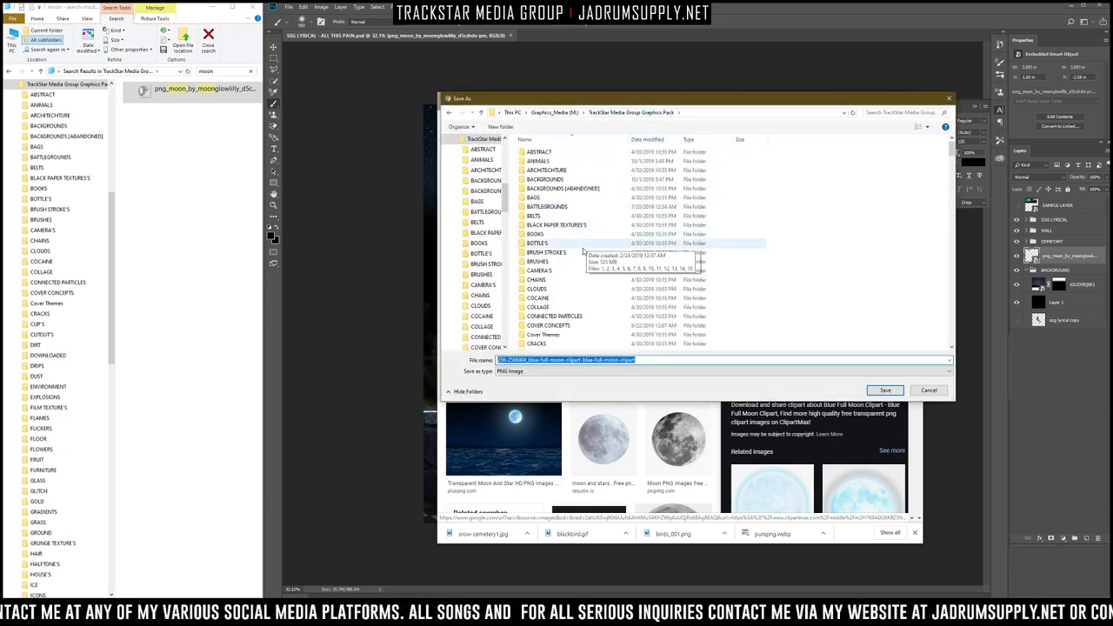
pyautogui.doubleClick(537, 281)
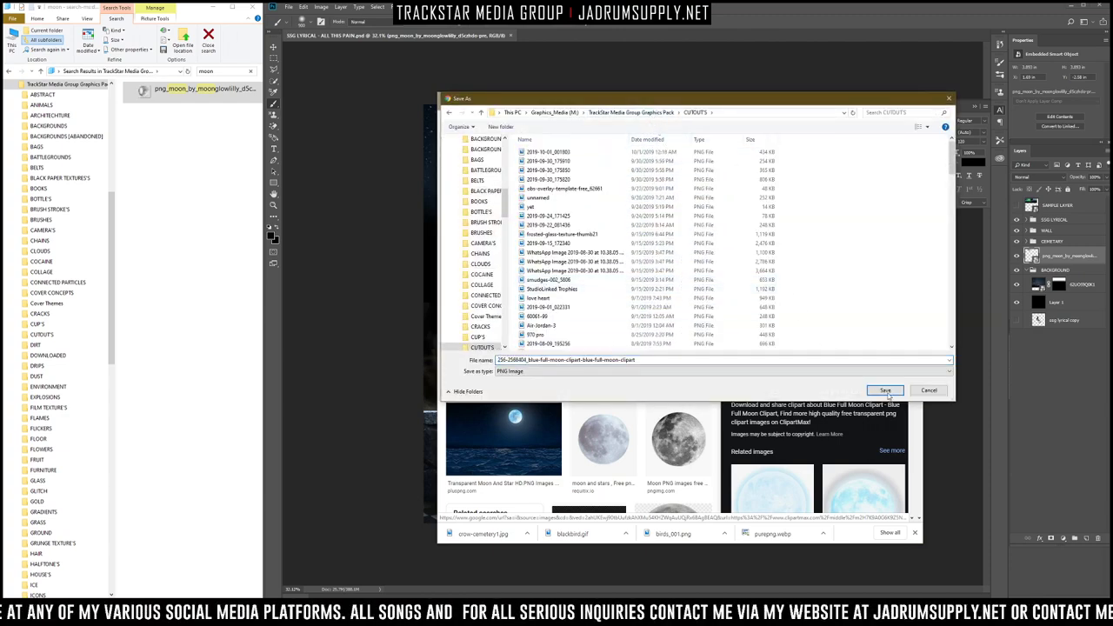
pyautogui.click(884, 390)
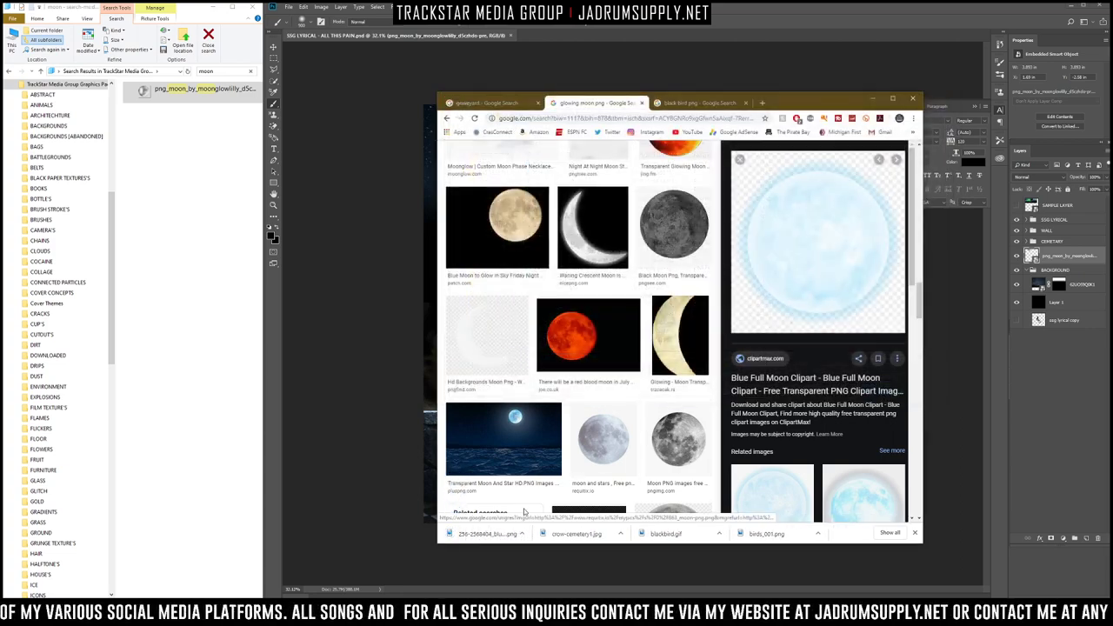
# Step: Try to place the freshly downloaded blue moon PNG straight into the Photoshop cover document
pyautogui.moveTo(483, 533); pyautogui.dragTo(387, 357)
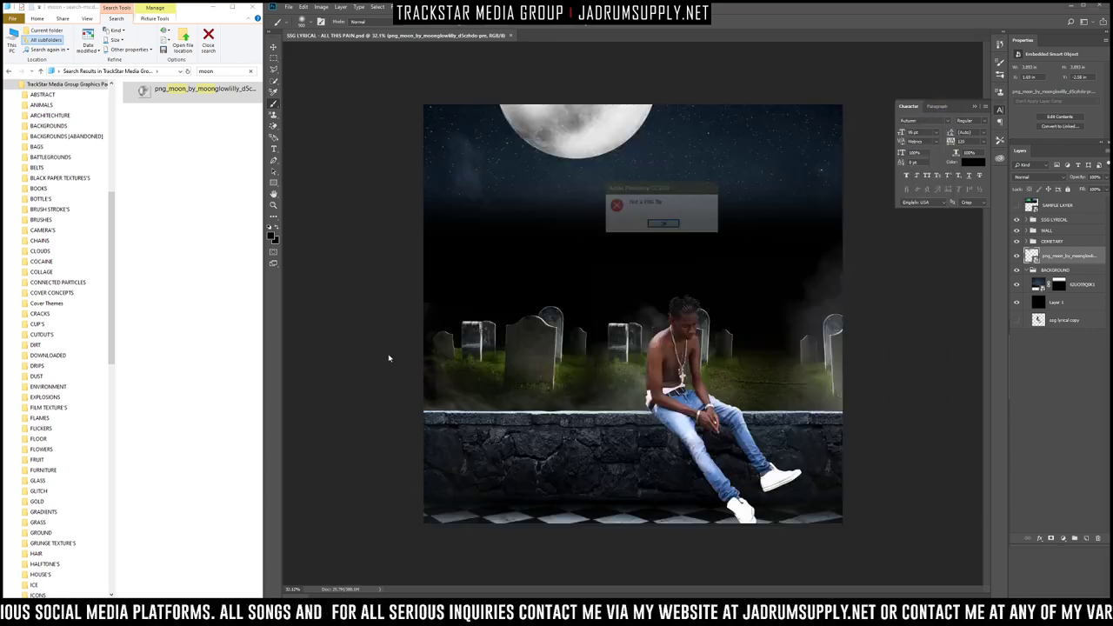
pyautogui.click(664, 225)
pyautogui.click(222, 73)
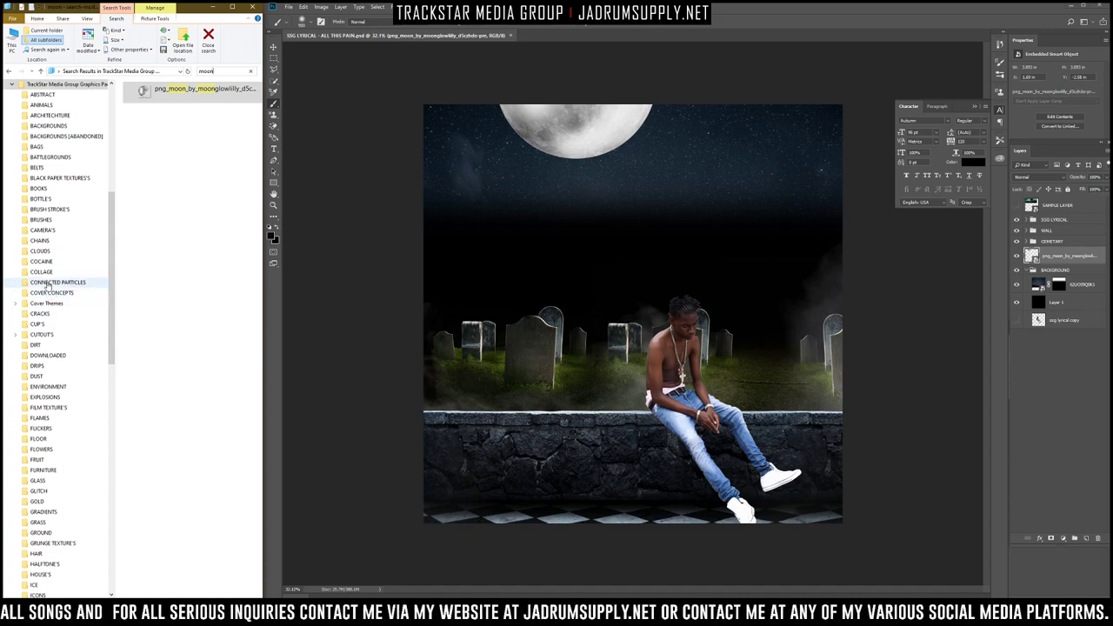
# Step: Open the CUTOUT'S folder in File Explorer, convert the blue full moon file to PNG in Pixillion, and refresh the folder
pyautogui.click(41, 334)
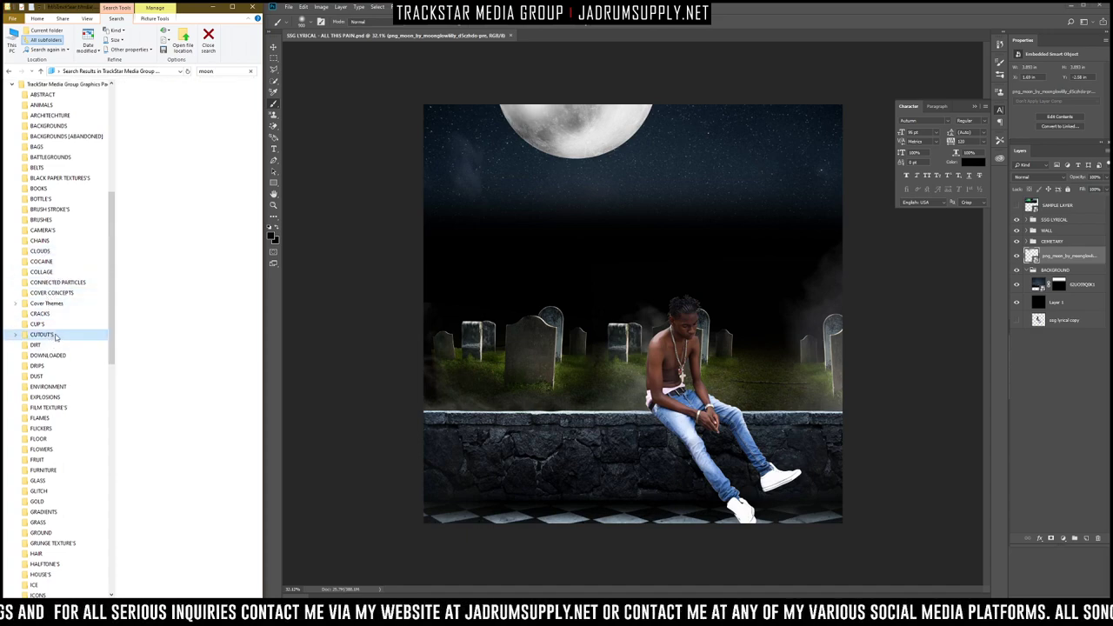
pyautogui.click(147, 114)
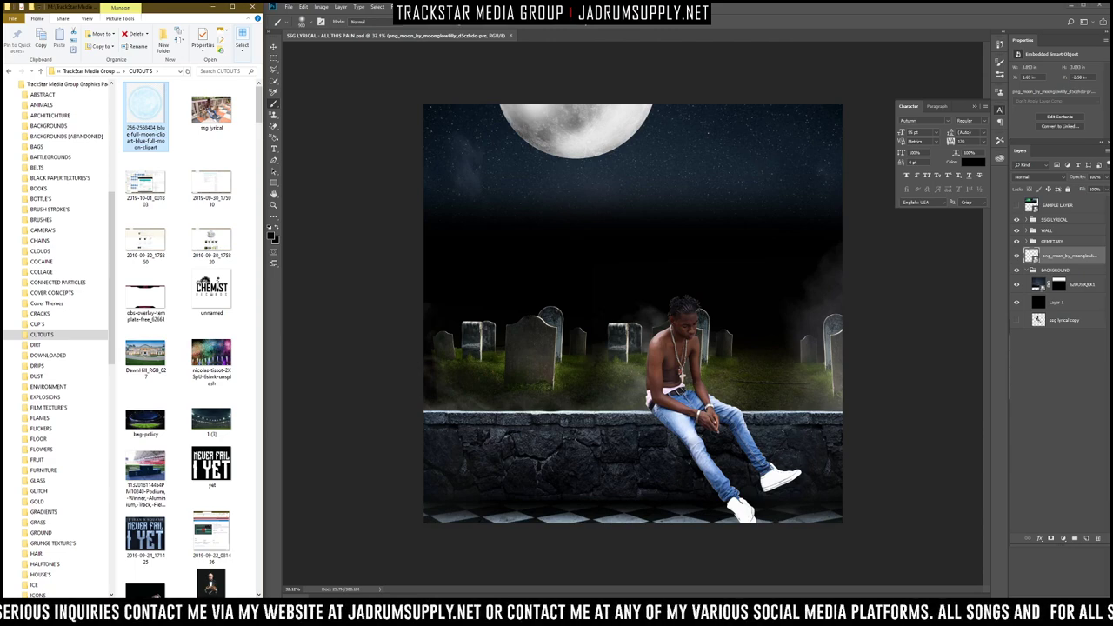
pyautogui.moveTo(146, 116); pyautogui.dragTo(565, 392)
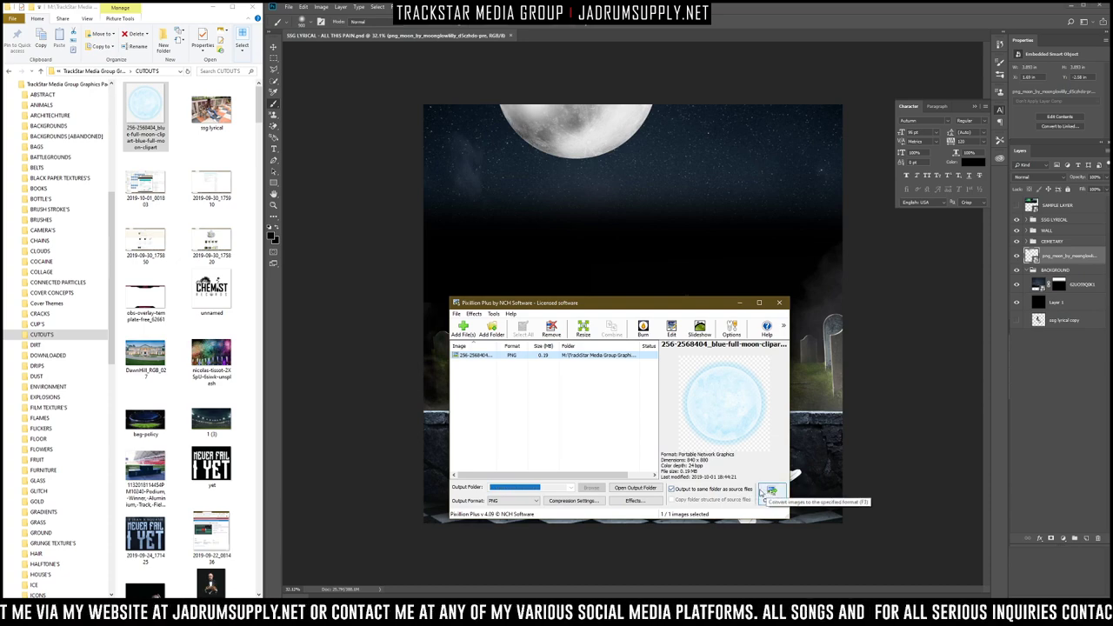
pyautogui.click(763, 493)
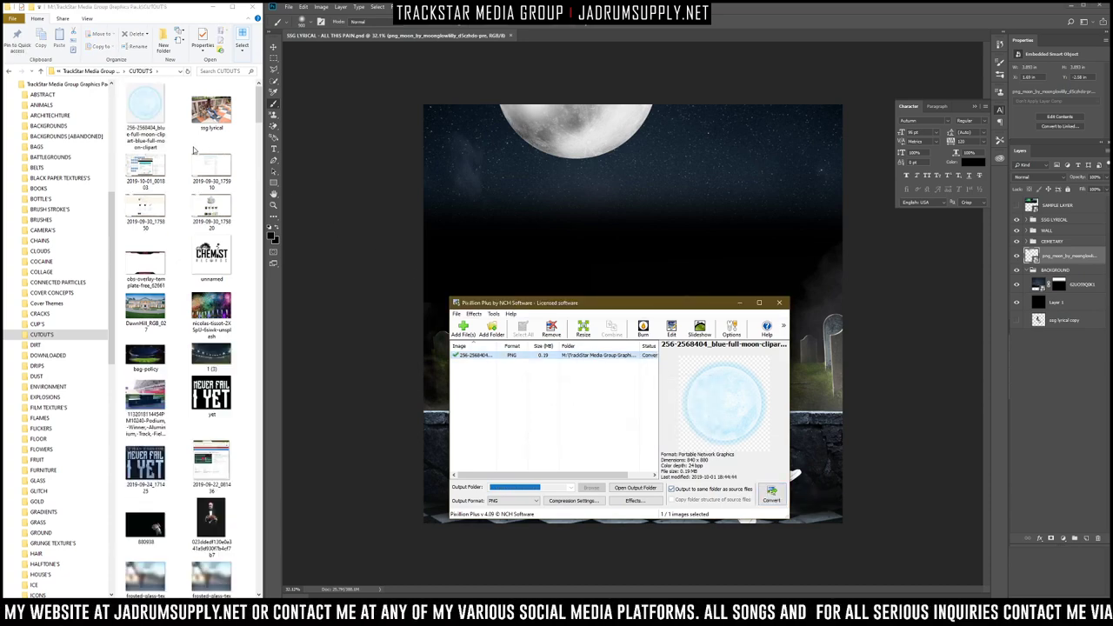
pyautogui.click(188, 72)
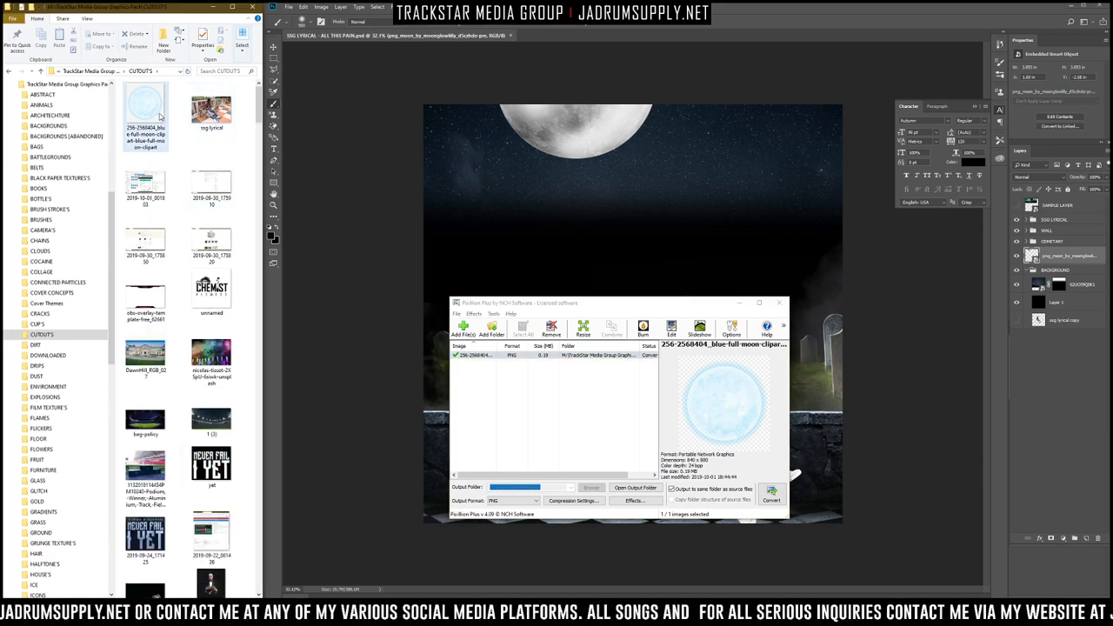
# Step: Place the converted blue moon PNG in the Photoshop document above the existing moon layer, positioned behind the gravestones
pyautogui.moveTo(154, 111); pyautogui.dragTo(569, 164)
pyautogui.moveTo(668, 186); pyautogui.dragTo(669, 236)
pyautogui.press('Return')
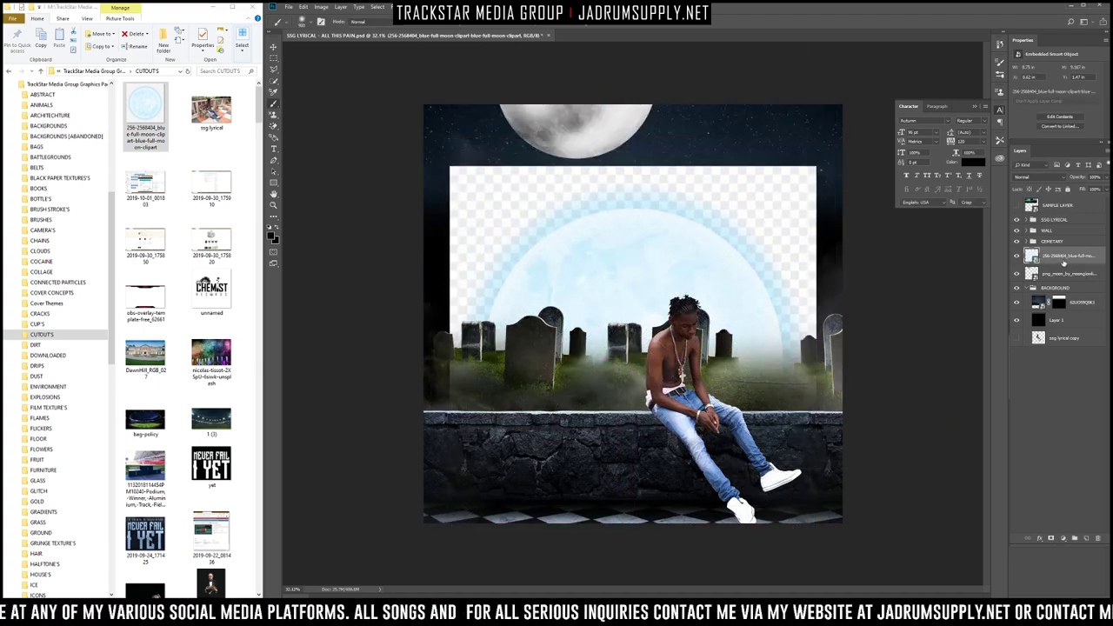
# Step: Add a Gradient Overlay with the Multiply blend mode to the original grey moon layer, leaving Color Overlay off
pyautogui.rightClick(1048, 272)
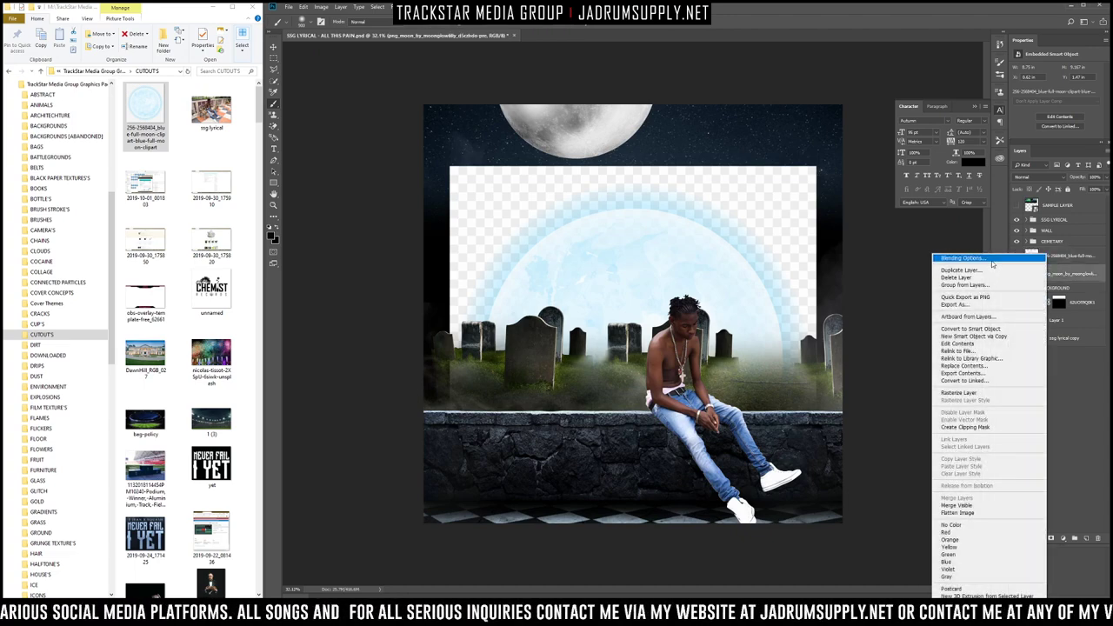
pyautogui.click(991, 260)
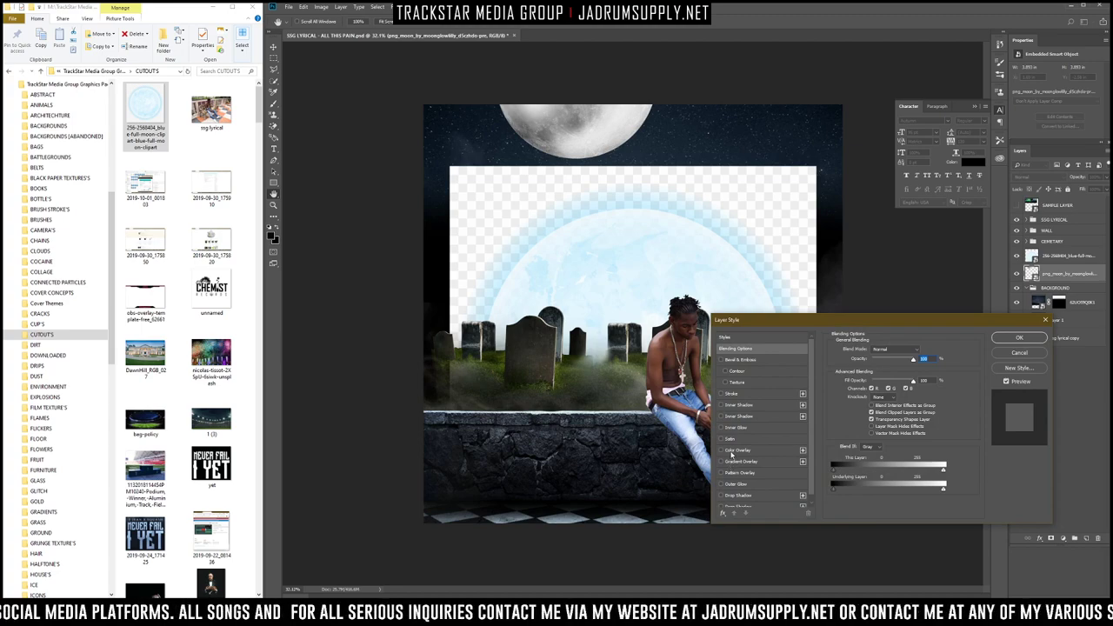
pyautogui.click(735, 449)
pyautogui.click(720, 450)
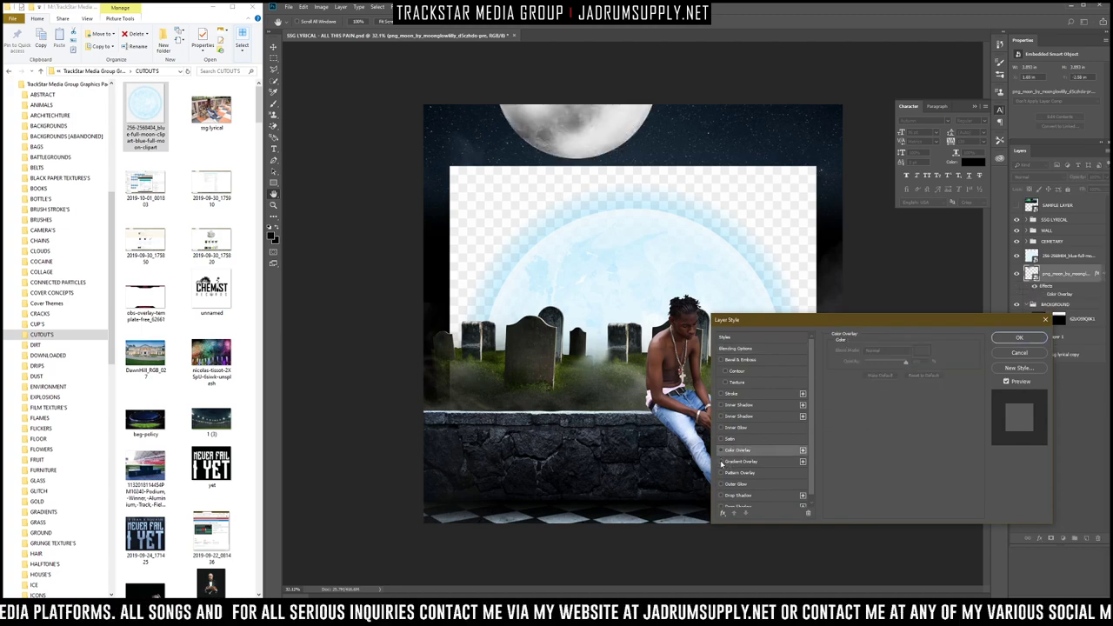
pyautogui.click(721, 462)
pyautogui.click(742, 462)
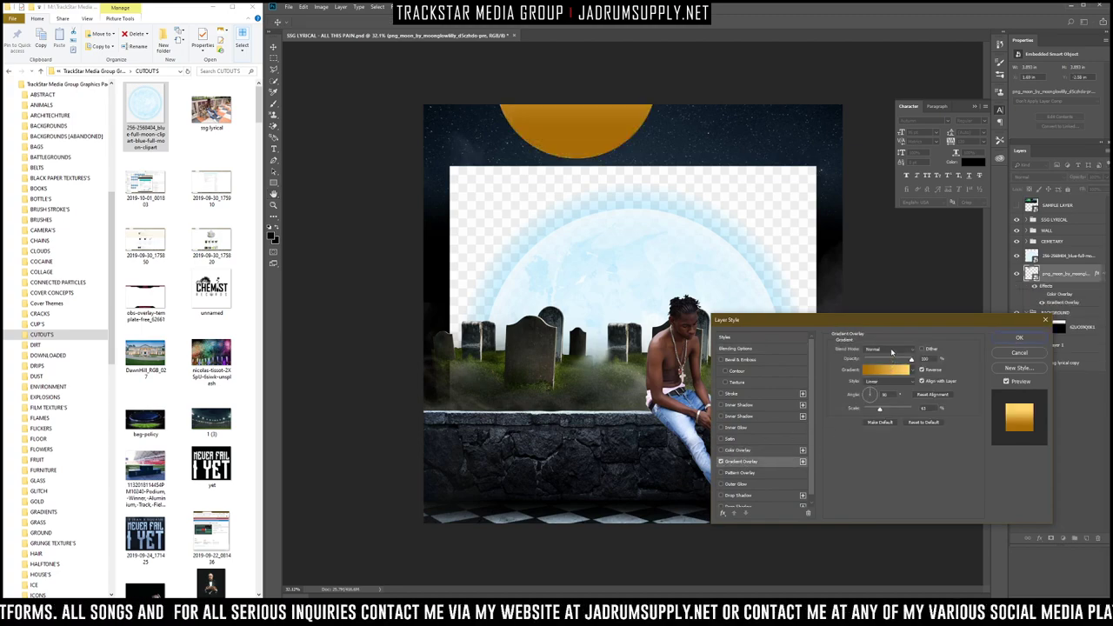
pyautogui.click(891, 352)
pyautogui.click(889, 375)
# Step: Recolour both stops of the moon's overlay gradient by sampling pale blues from the placed blue moon
pyautogui.click(888, 372)
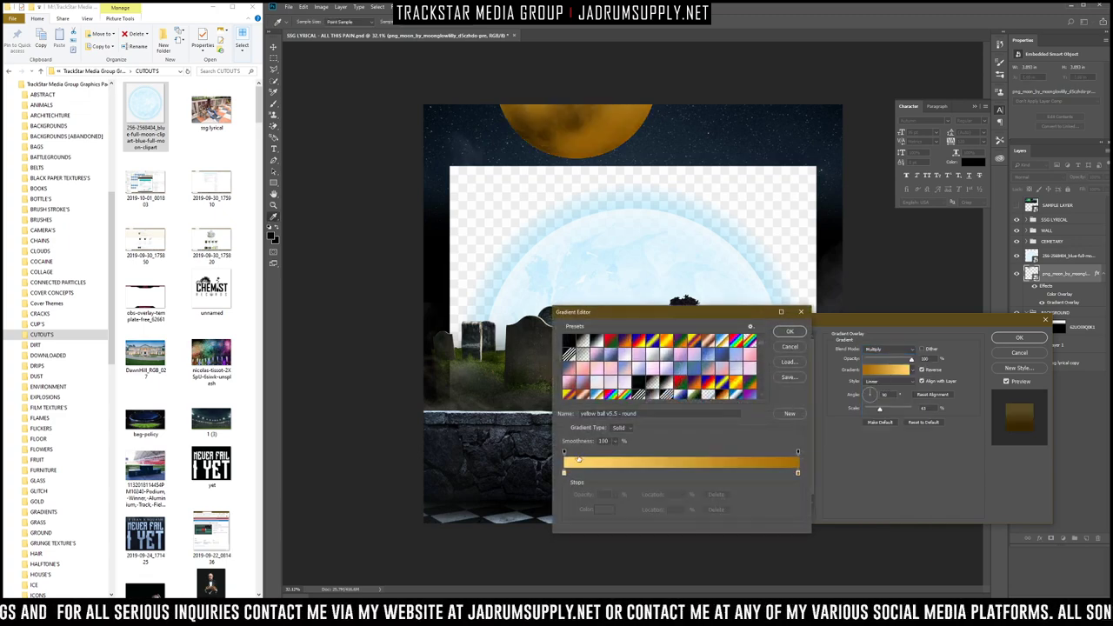
pyautogui.click(565, 474)
pyautogui.click(605, 281)
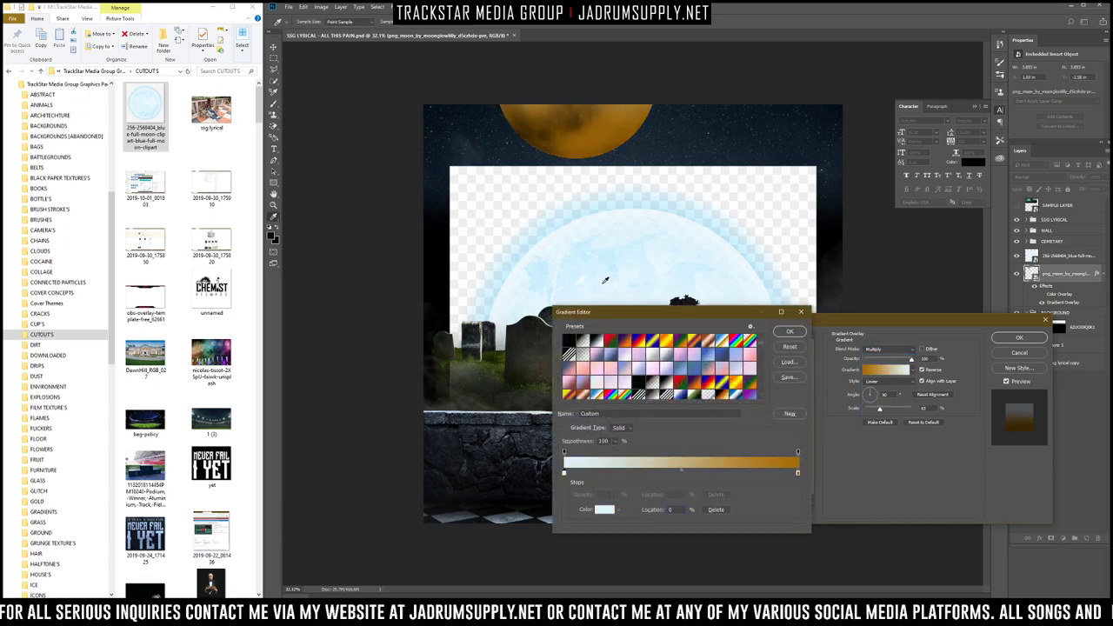
pyautogui.click(799, 473)
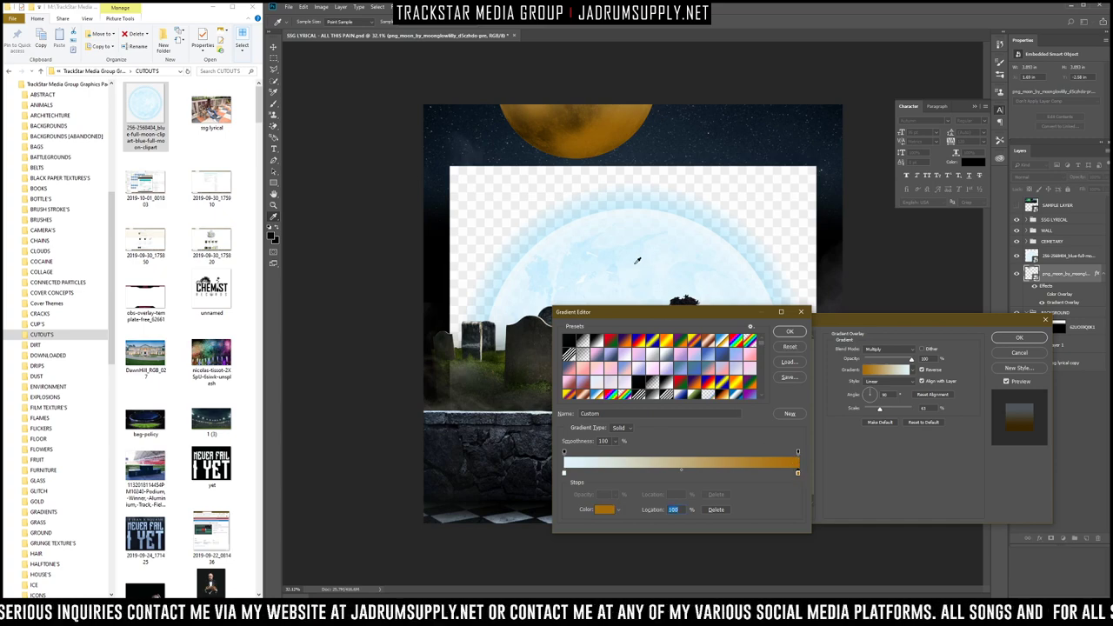
pyautogui.click(624, 231)
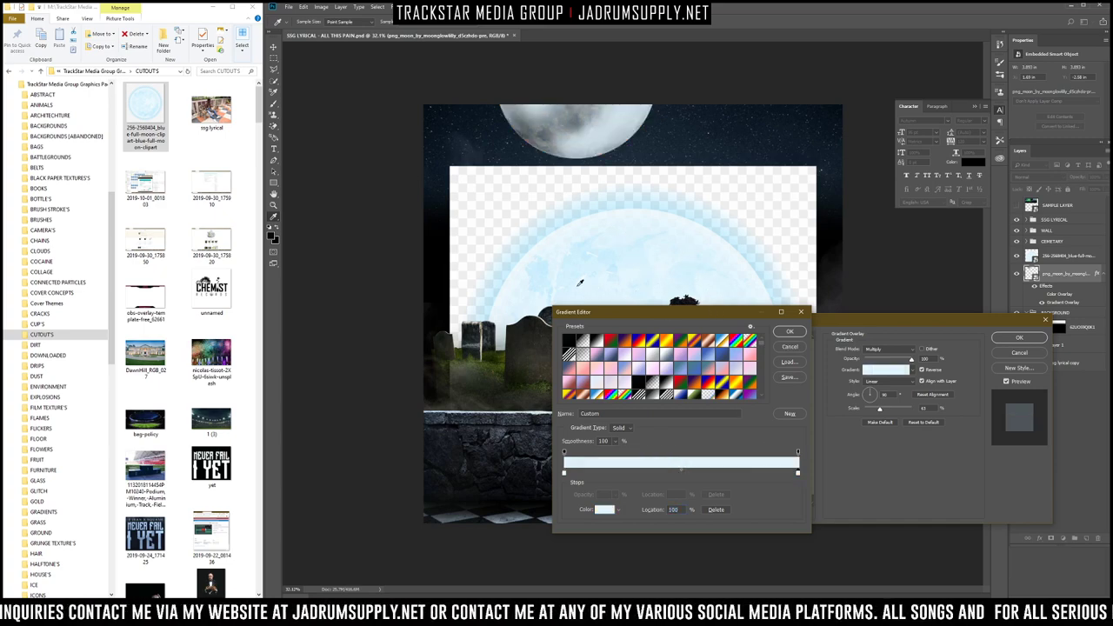
# Step: Resample the gradient's starting stop from the blue moon and deepen it to a more saturated sky blue
pyautogui.click(565, 473)
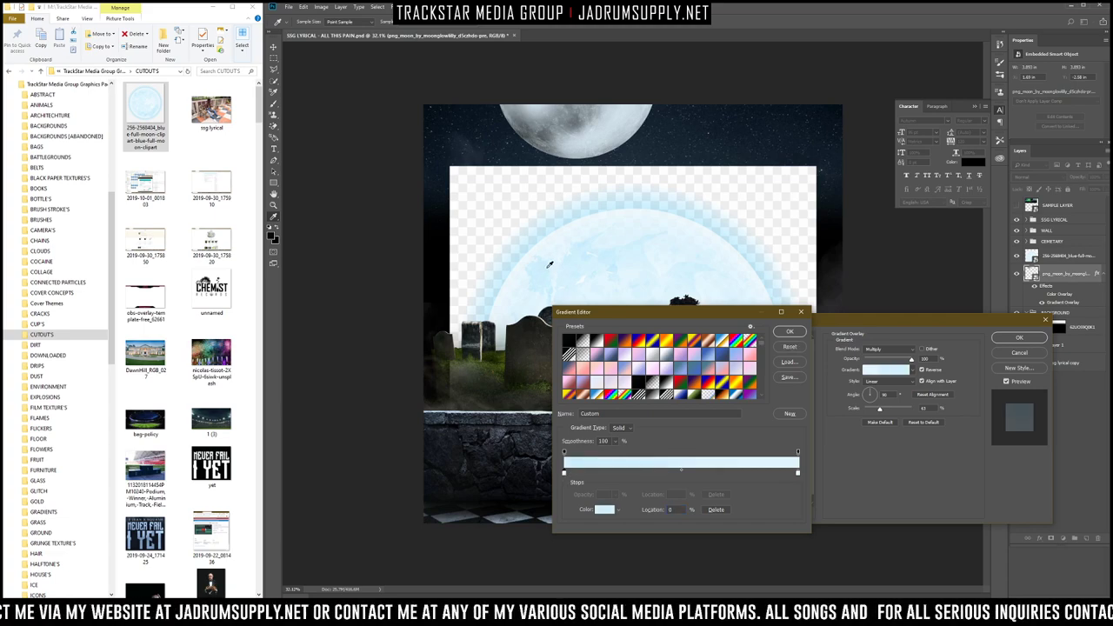
pyautogui.click(606, 509)
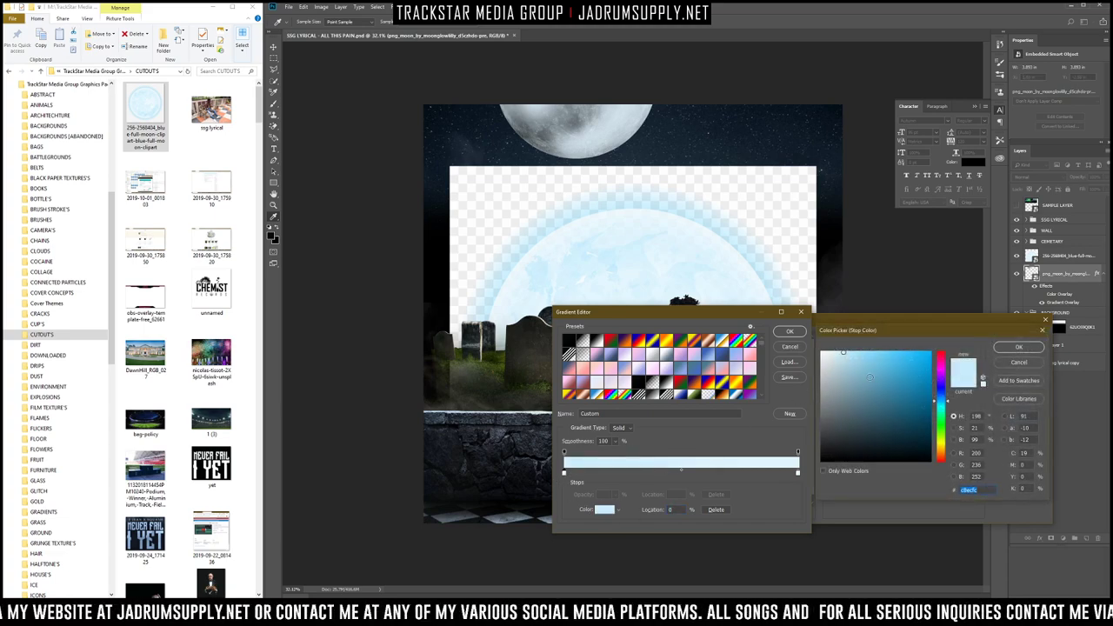
pyautogui.click(858, 358)
pyautogui.moveTo(868, 357); pyautogui.dragTo(889, 362)
pyautogui.click(1019, 347)
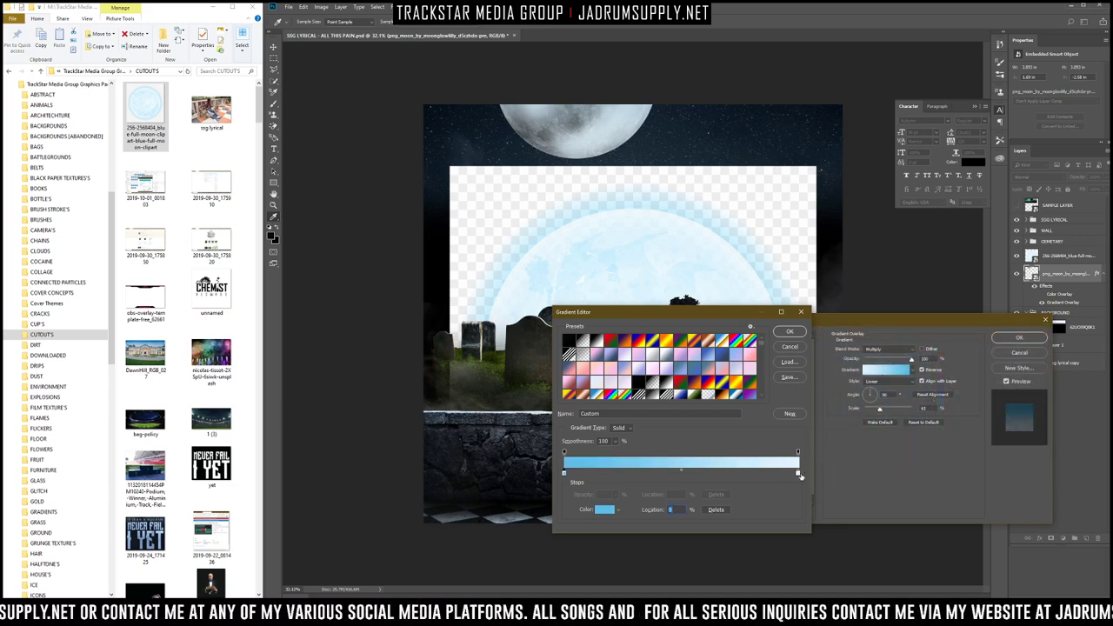
# Step: Set the gradient's end stop to light blue abdefa and accept the edited gradient
pyautogui.click(798, 474)
pyautogui.press('Delete')
pyautogui.click(798, 473)
pyautogui.click(605, 509)
pyautogui.click(857, 353)
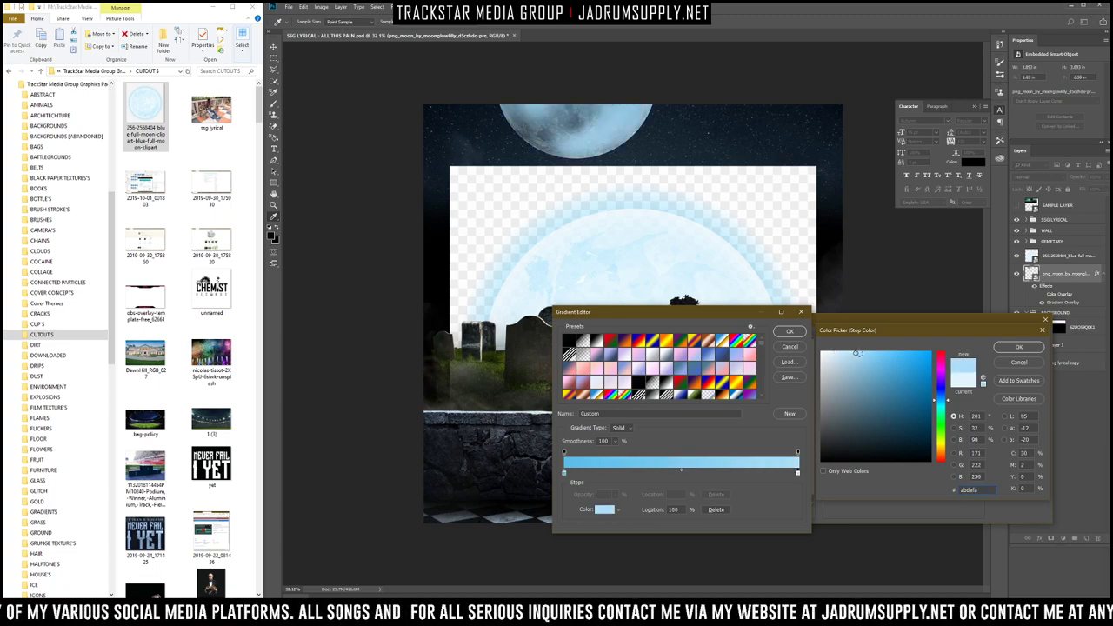
pyautogui.press('Return')
pyautogui.click(800, 333)
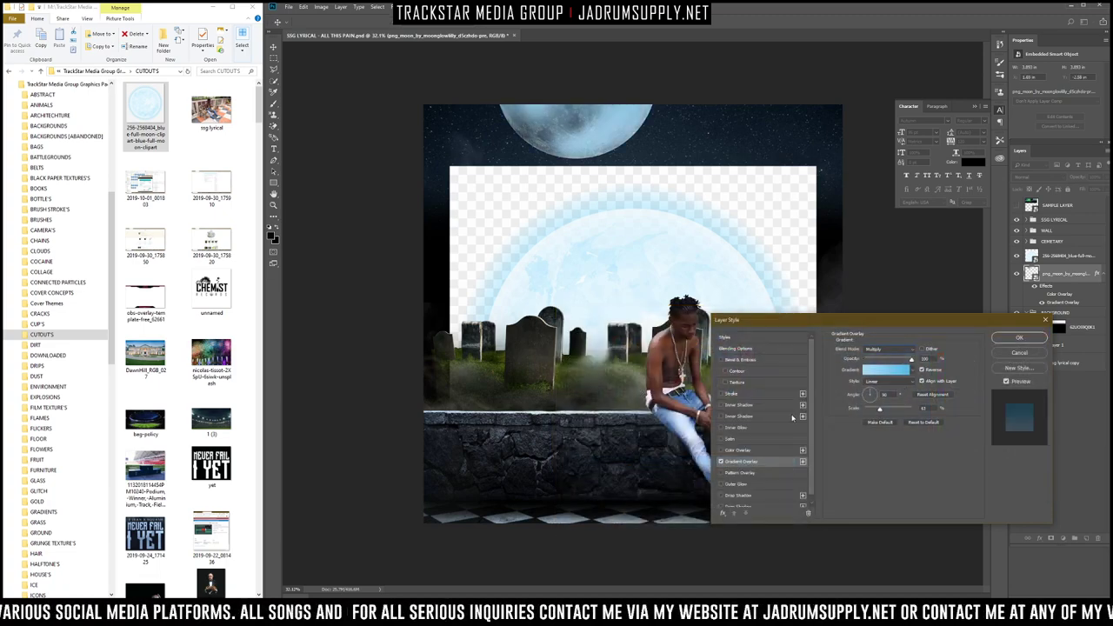
# Step: Enable Outer Glow on the original moon layer with 100% opacity and the Multiply blend mode
pyautogui.scroll(-1, 743, 481)
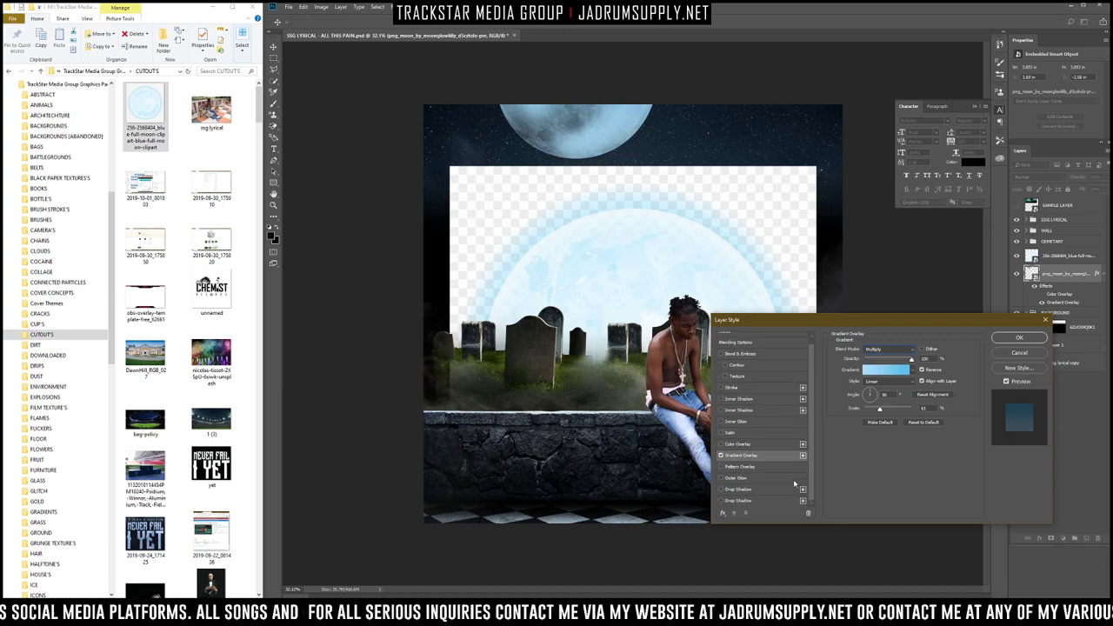
pyautogui.click(721, 477)
pyautogui.click(745, 480)
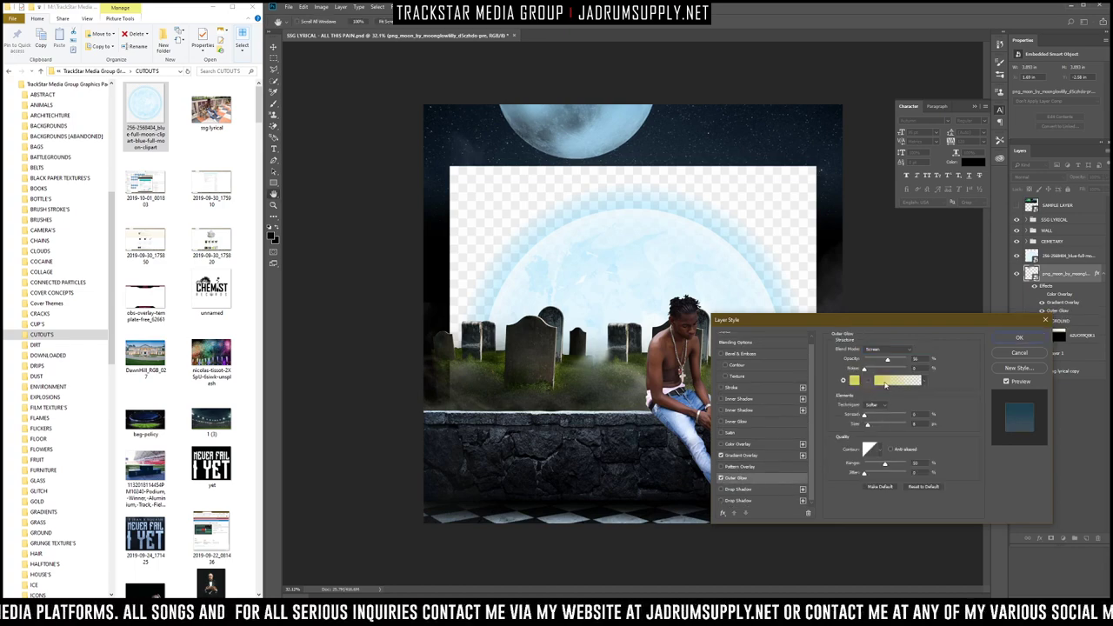
pyautogui.moveTo(887, 360); pyautogui.dragTo(906, 359)
pyautogui.click(887, 349)
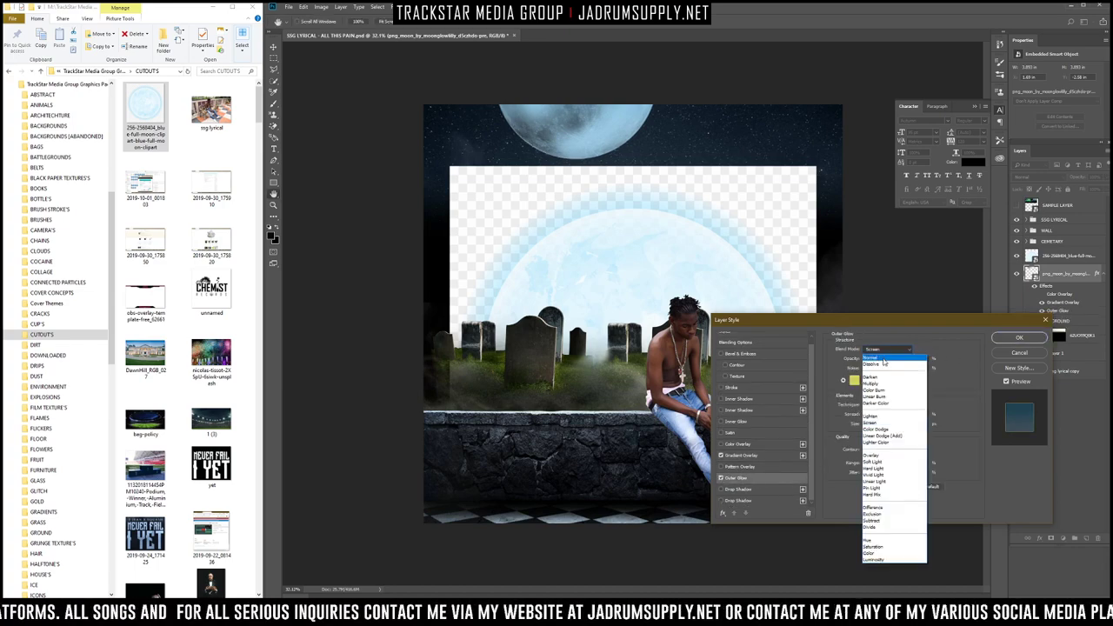
pyautogui.click(874, 372)
# Step: Set the outer glow colour to light blue a5d8f0, starting from a tone sampled on the blue moon
pyautogui.click(856, 383)
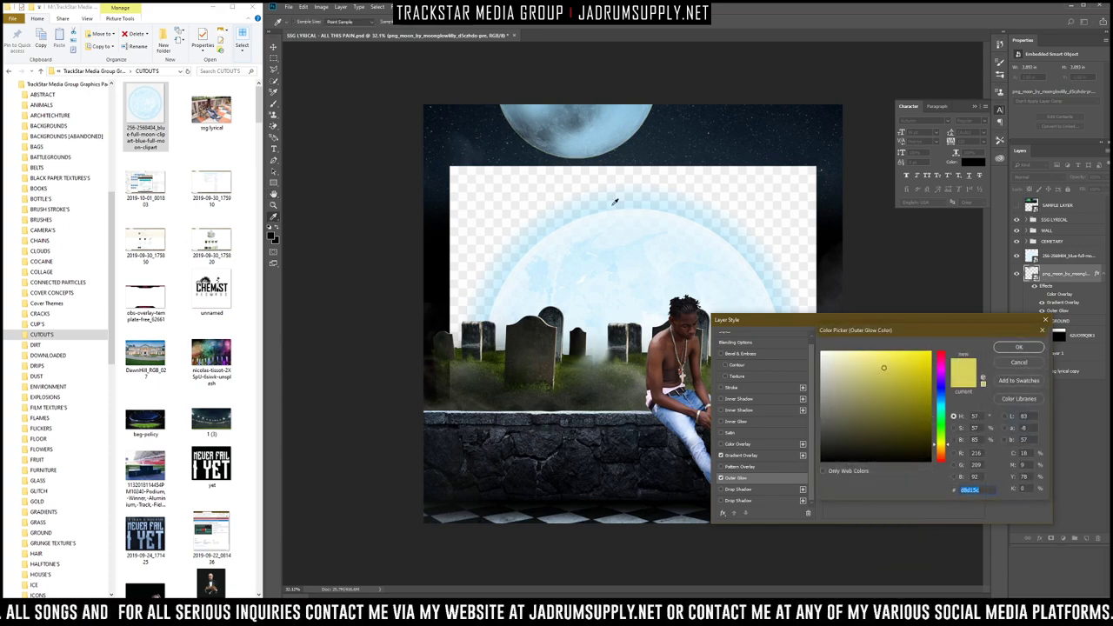
pyautogui.click(665, 225)
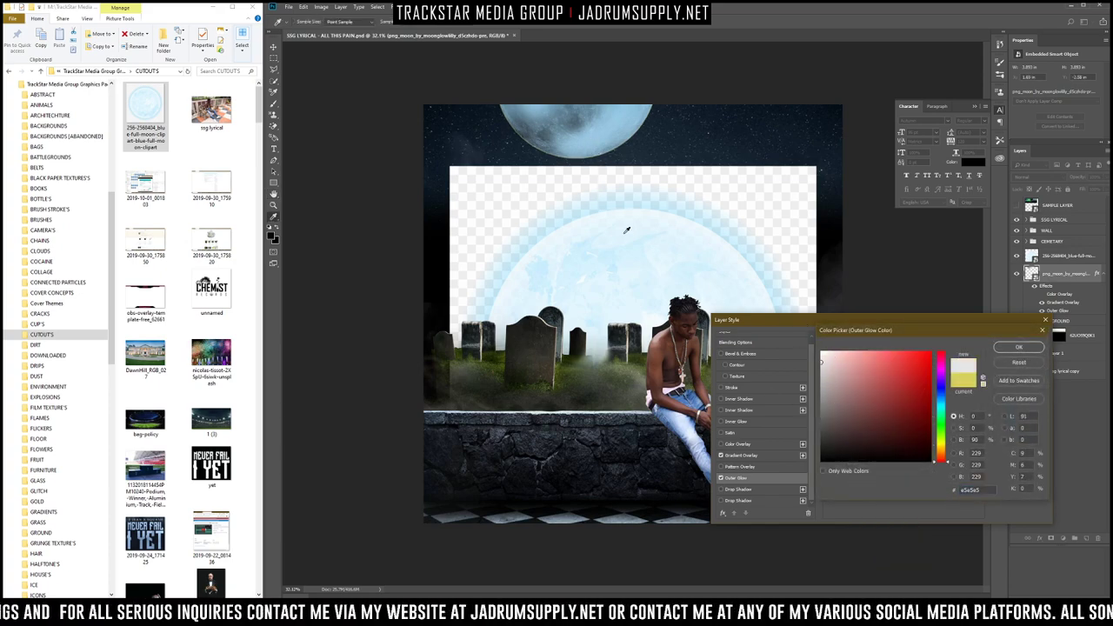
pyautogui.click(627, 231)
pyautogui.click(605, 254)
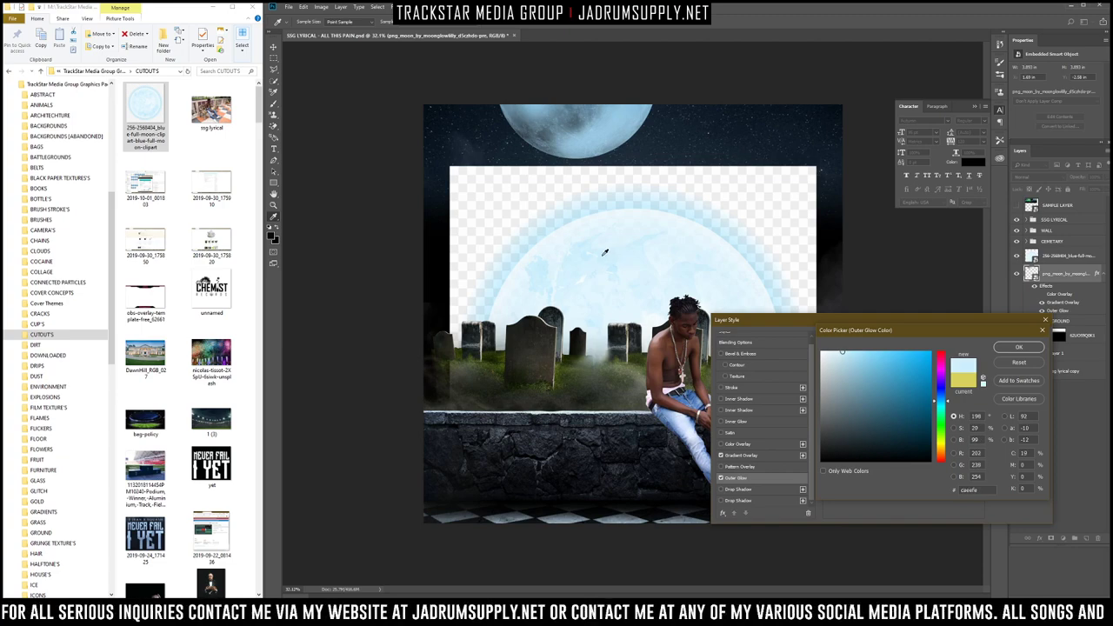
pyautogui.click(579, 136)
pyautogui.click(615, 267)
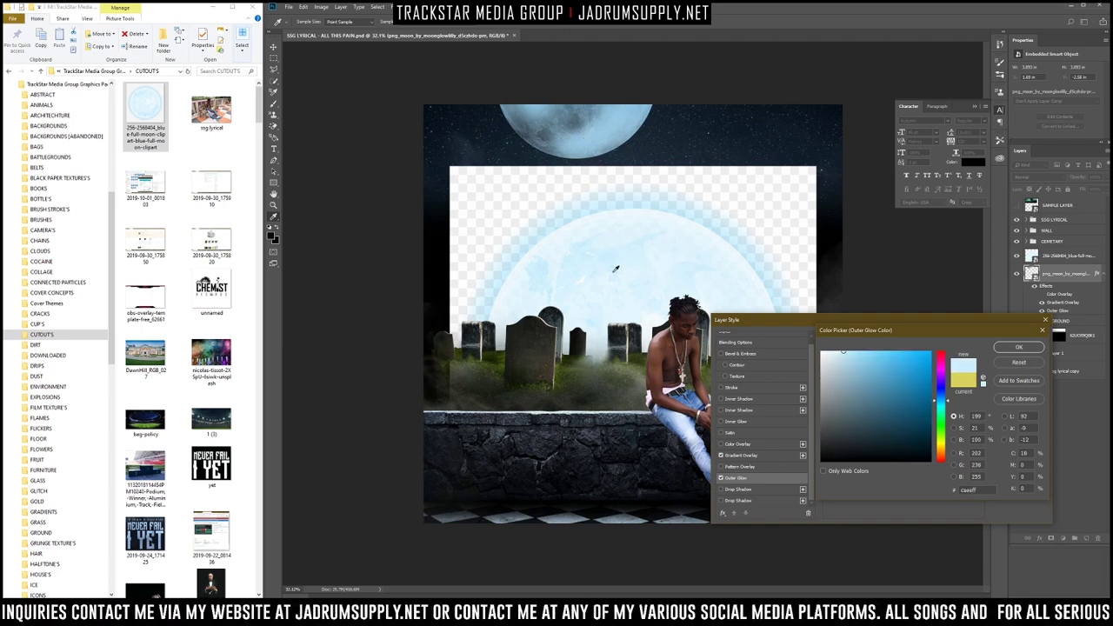
pyautogui.moveTo(849, 351); pyautogui.dragTo(855, 357)
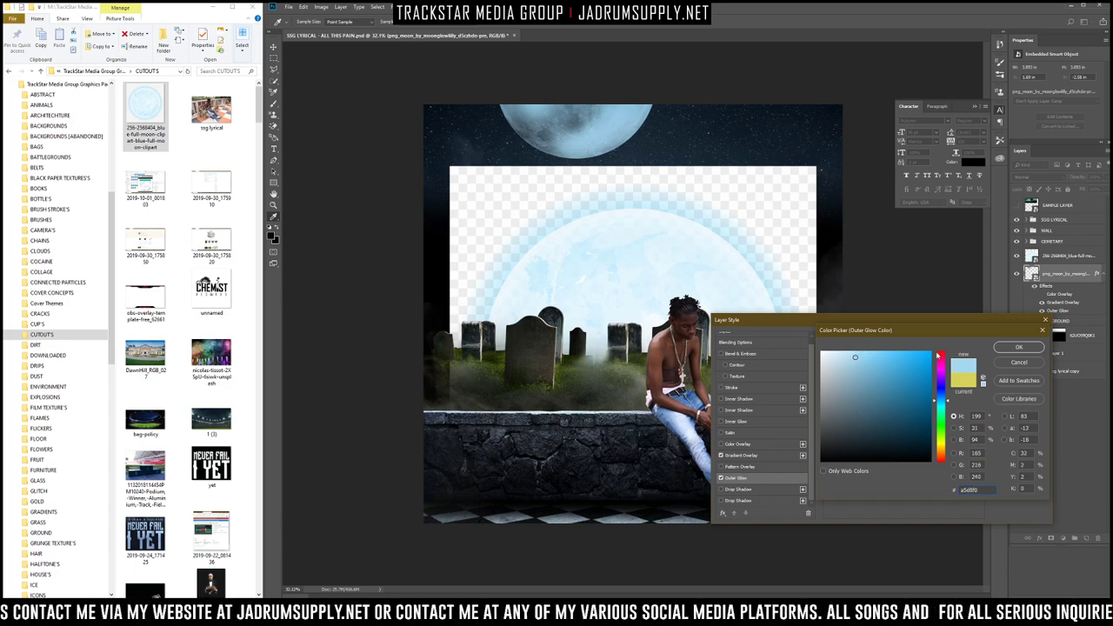
pyautogui.click(1017, 347)
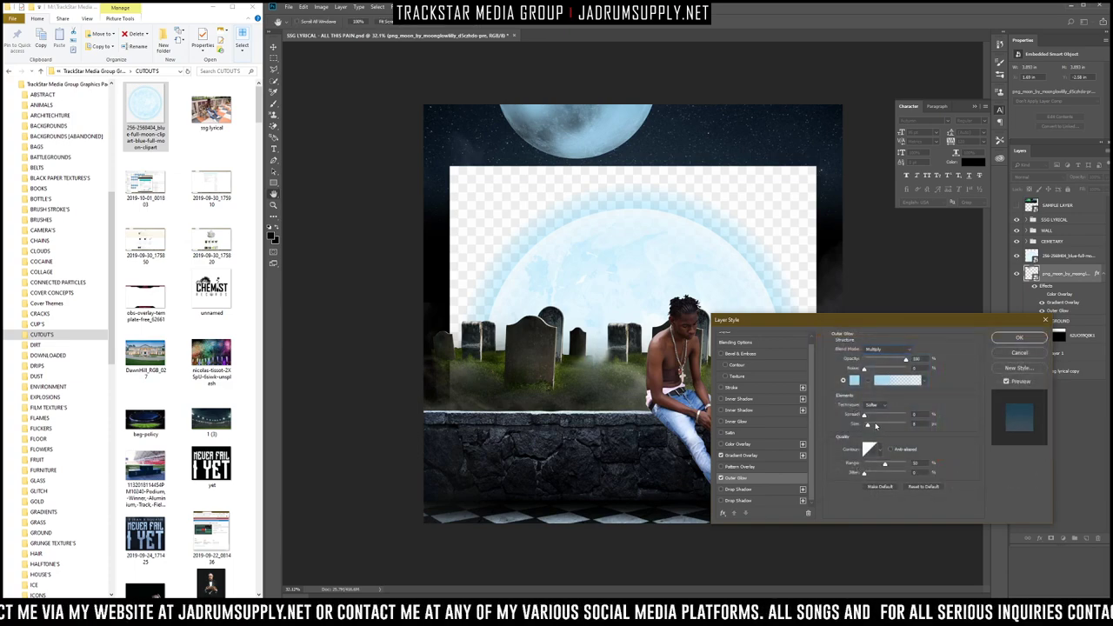
# Step: Set the outer glow to Normal blending, about 54% opacity and about 200 px size, and apply the layer style
pyautogui.moveTo(868, 426)
pyautogui.mouseDown()
pyautogui.moveTo(891, 427)
pyautogui.moveTo(877, 425)
pyautogui.mouseUp()
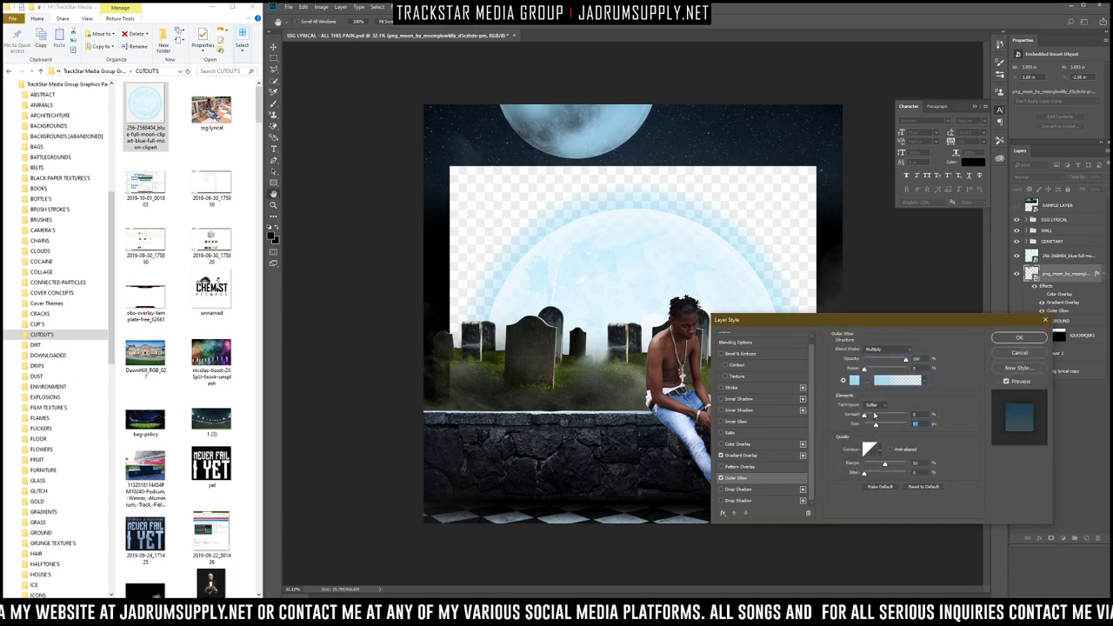
pyautogui.click(892, 352)
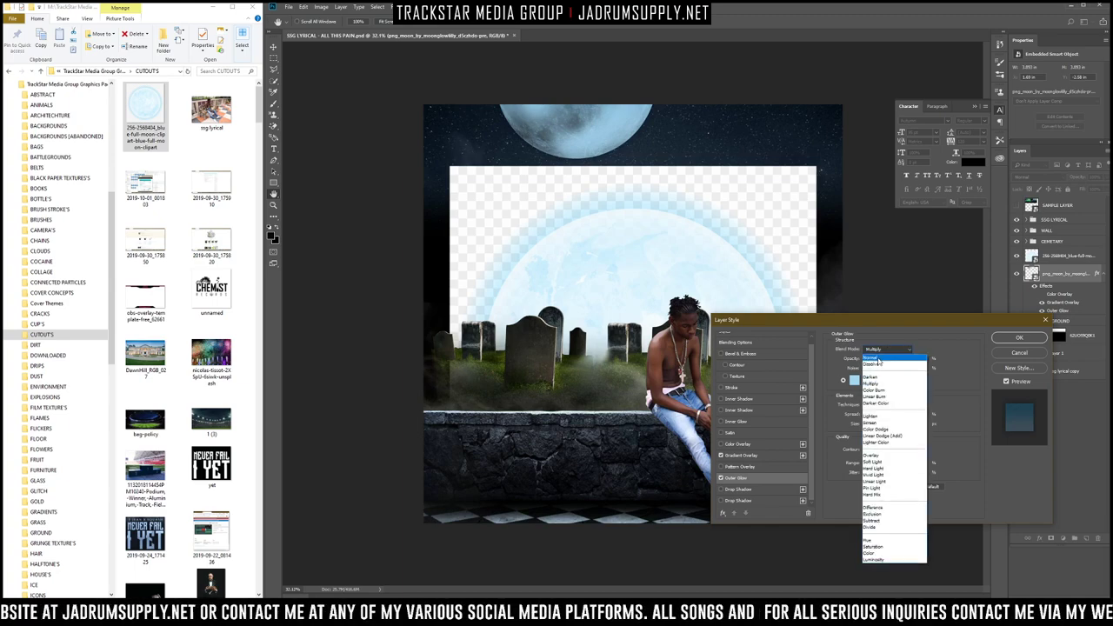
pyautogui.click(881, 358)
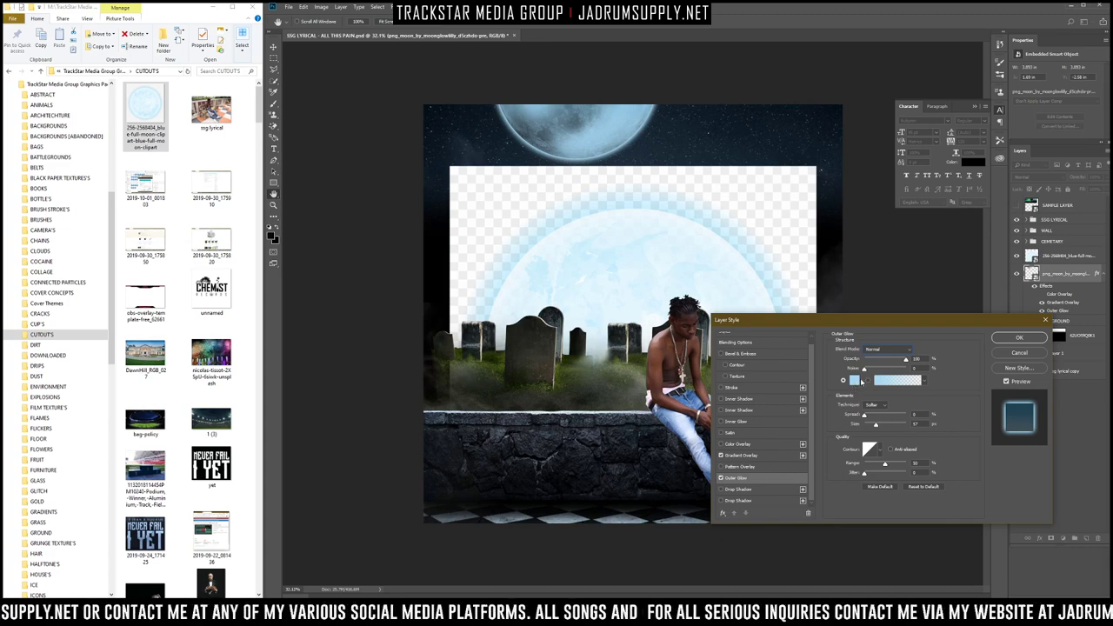
pyautogui.moveTo(906, 360); pyautogui.dragTo(884, 368)
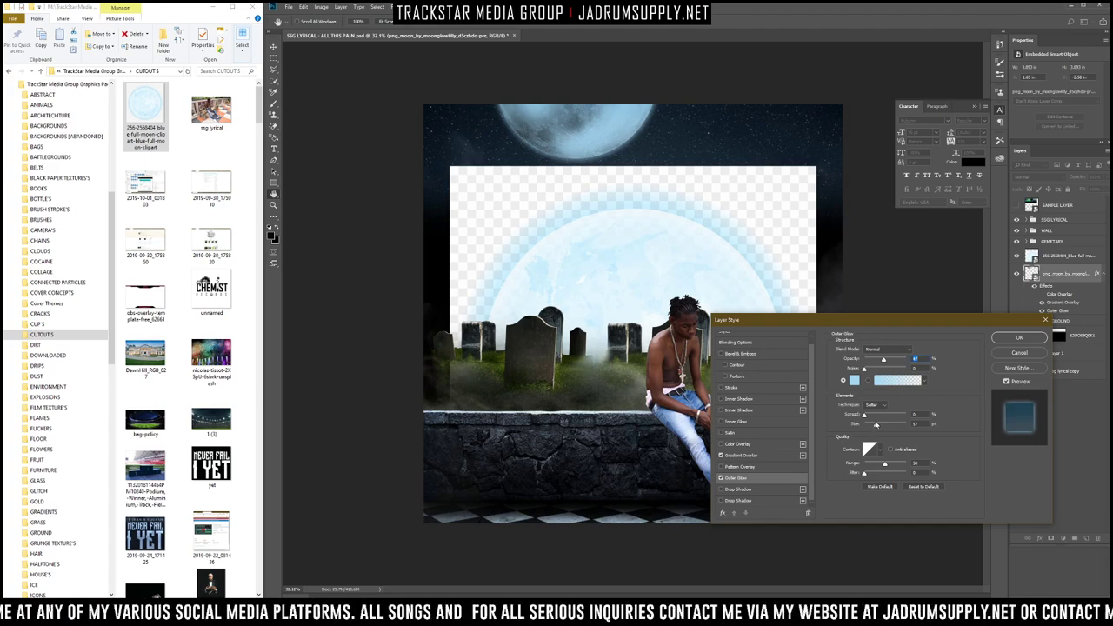
pyautogui.moveTo(877, 425); pyautogui.dragTo(899, 425)
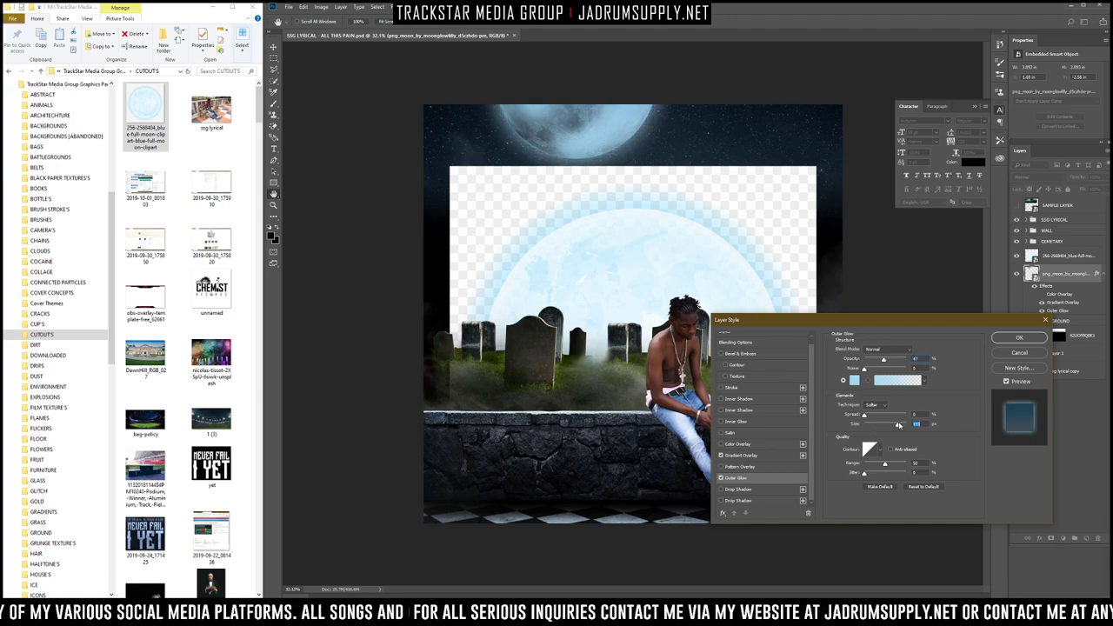
pyautogui.moveTo(885, 365)
pyautogui.mouseDown()
pyautogui.moveTo(901, 365)
pyautogui.moveTo(888, 367)
pyautogui.mouseUp()
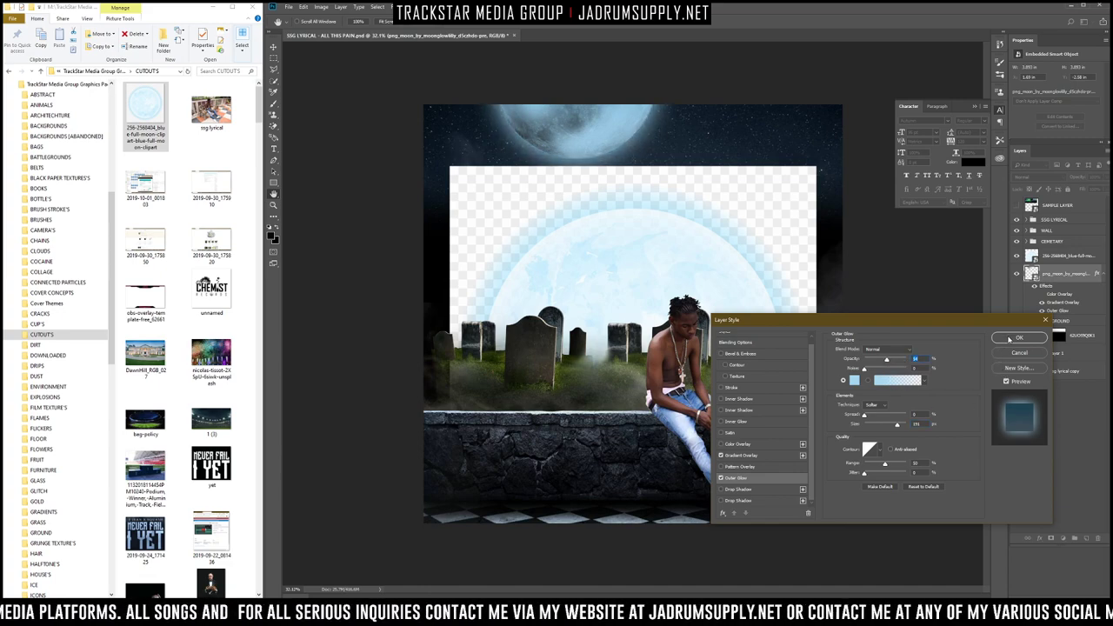
pyautogui.click(1011, 339)
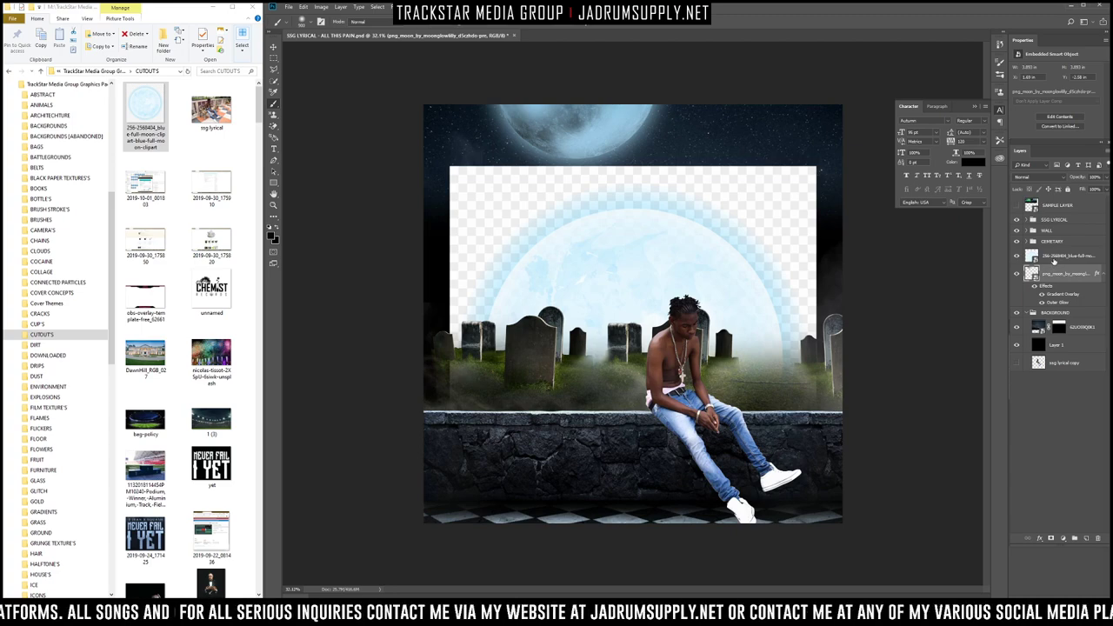
# Step: Delete the blue moon reference layer and check the cover with the tinted moon
pyautogui.click(1054, 260)
pyautogui.press('Delete')
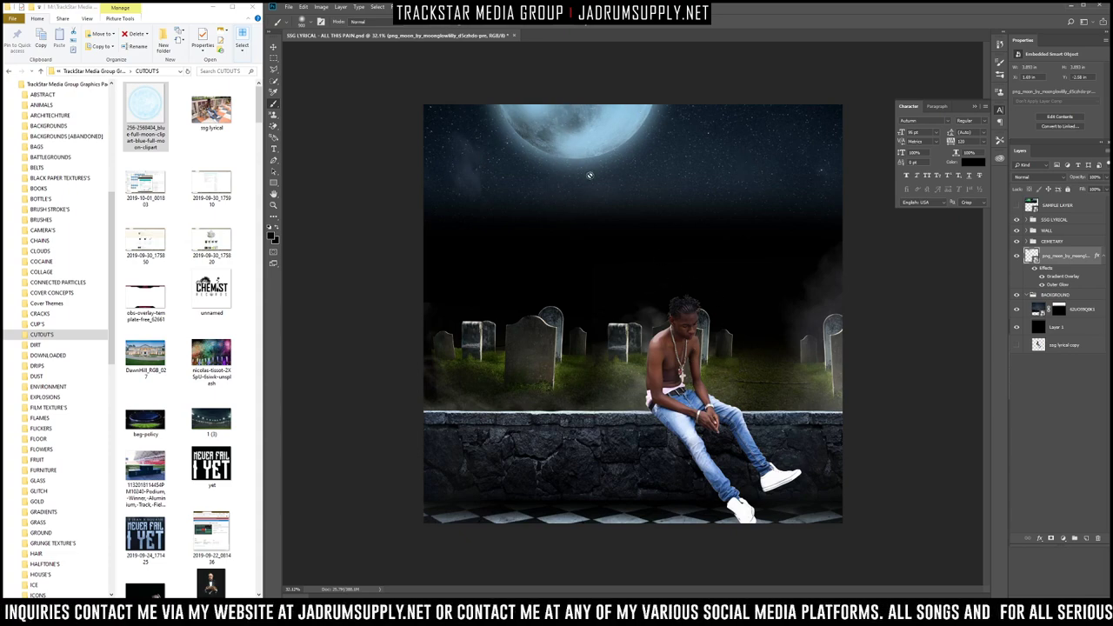
pyautogui.scroll(4, 558, 196)
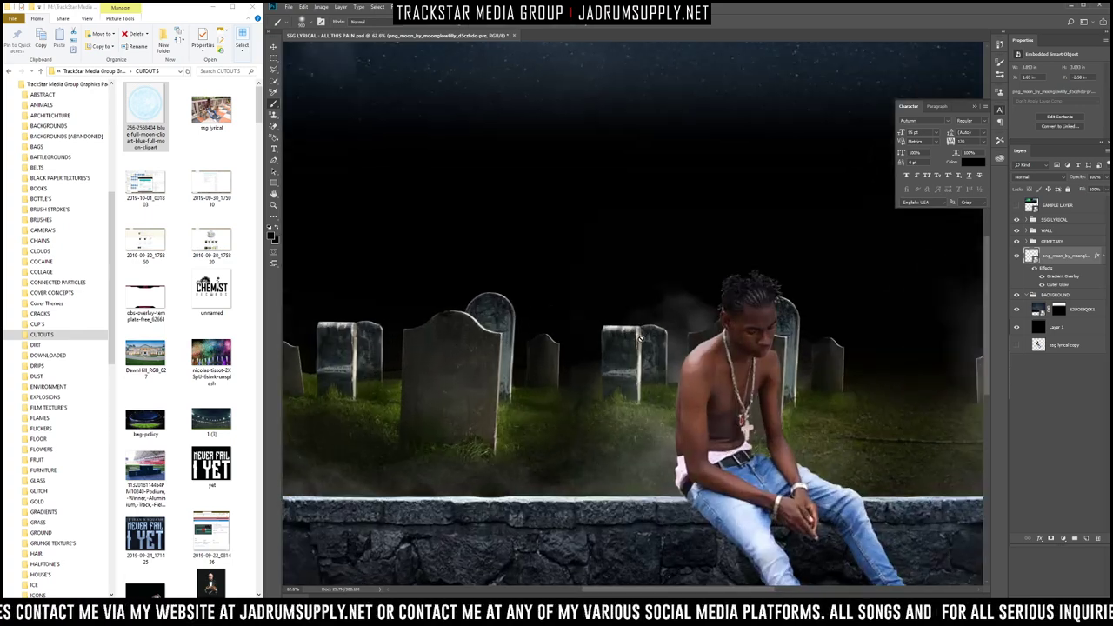
pyautogui.scroll(-1, 688, 349)
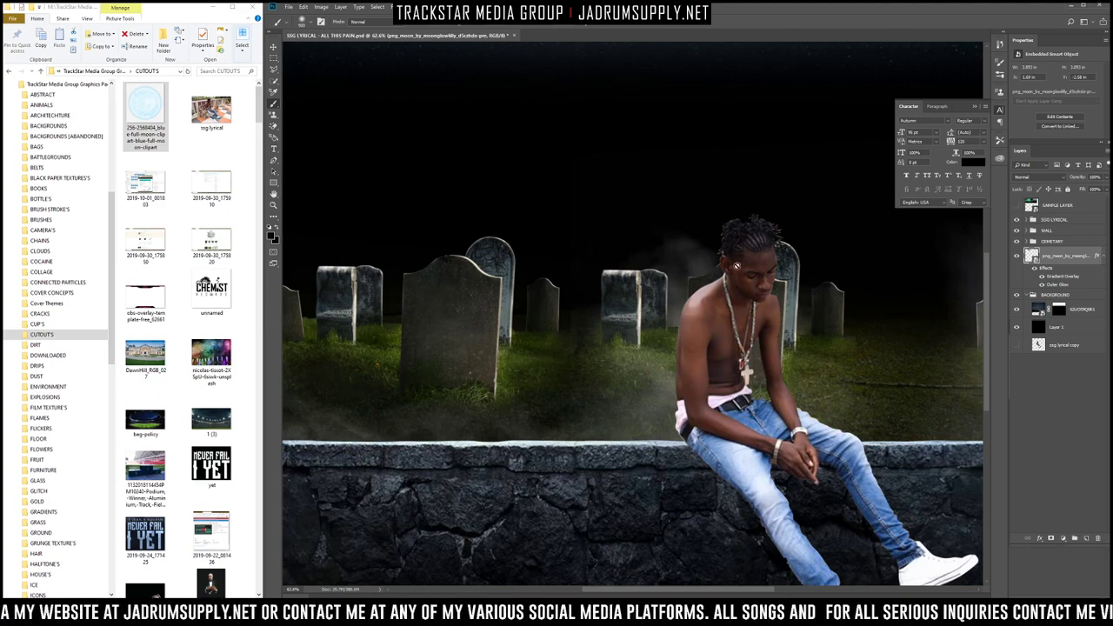
pyautogui.scroll(-4, 572, 254)
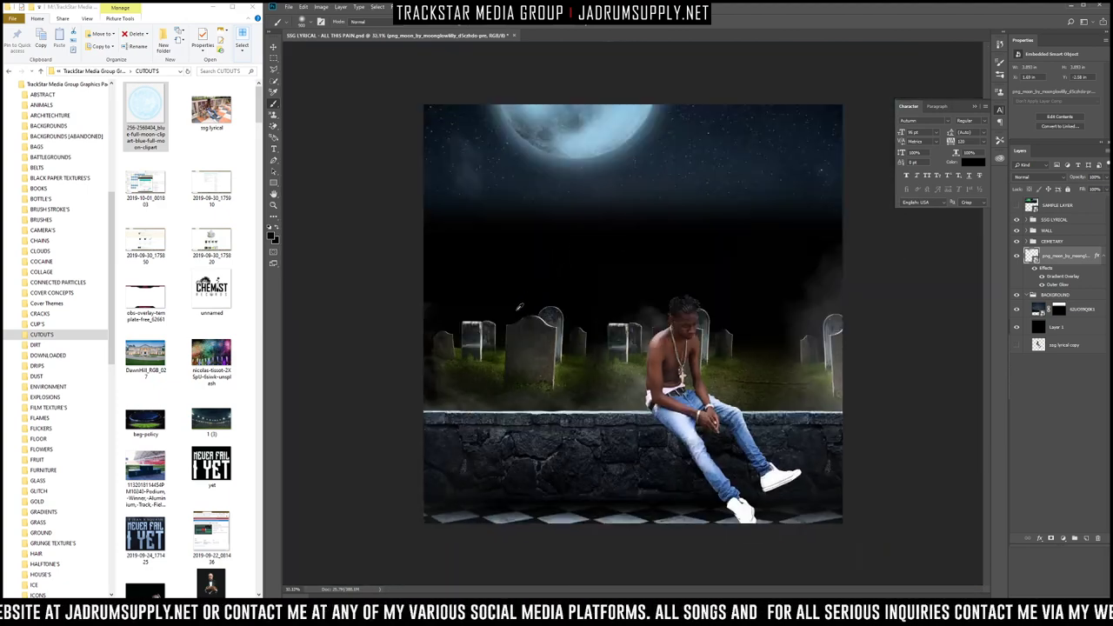
pyautogui.scroll(1, 519, 306)
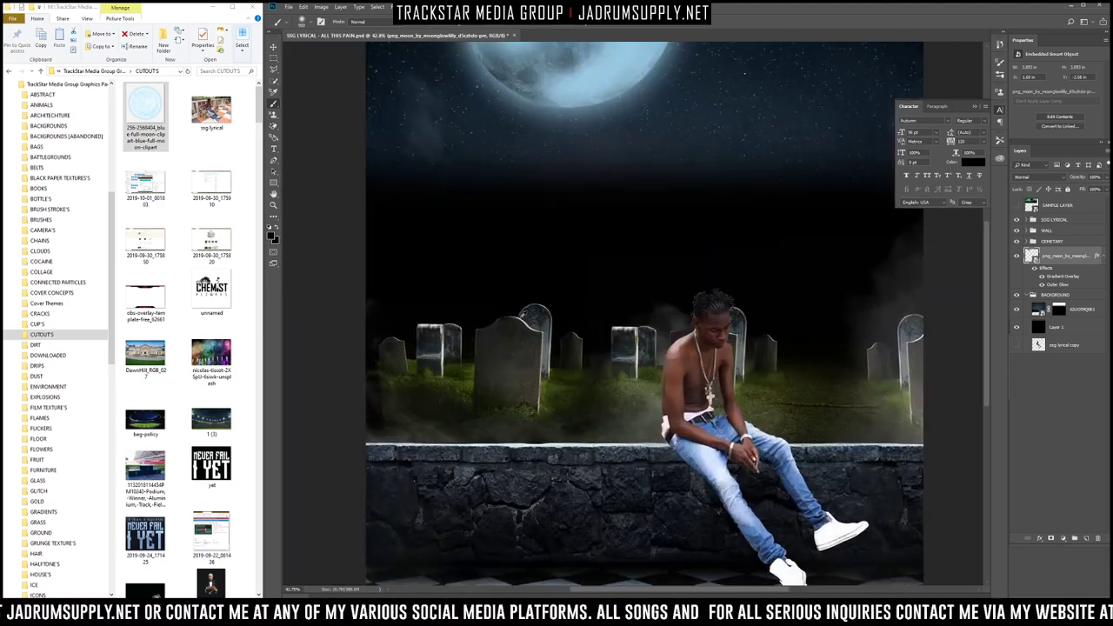
pyautogui.scroll(-1, 523, 314)
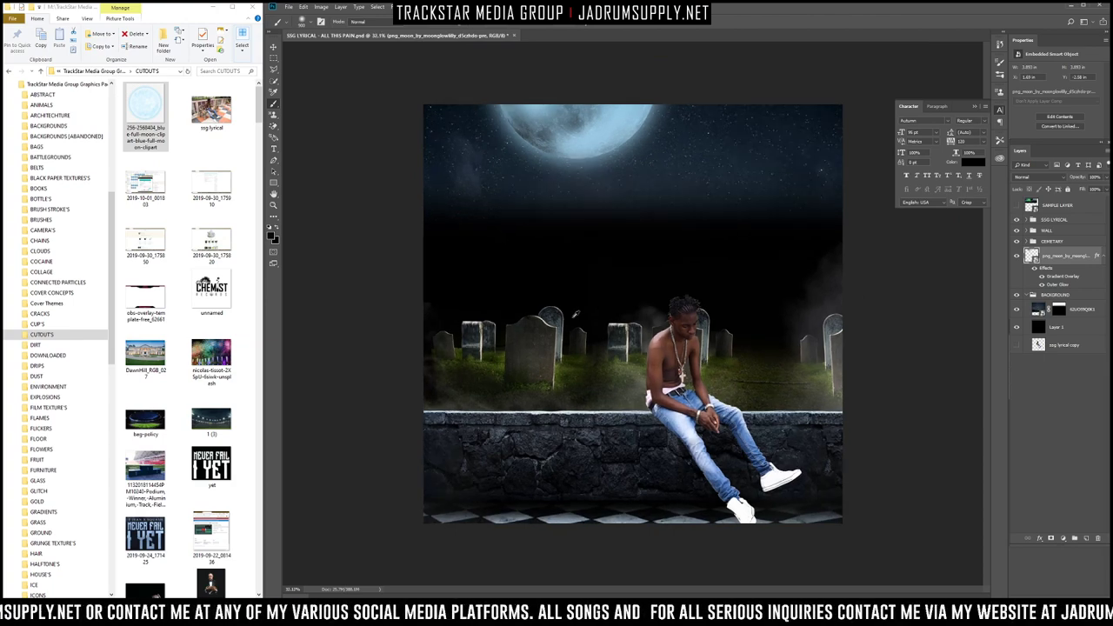
pyautogui.scroll(-2, 679, 295)
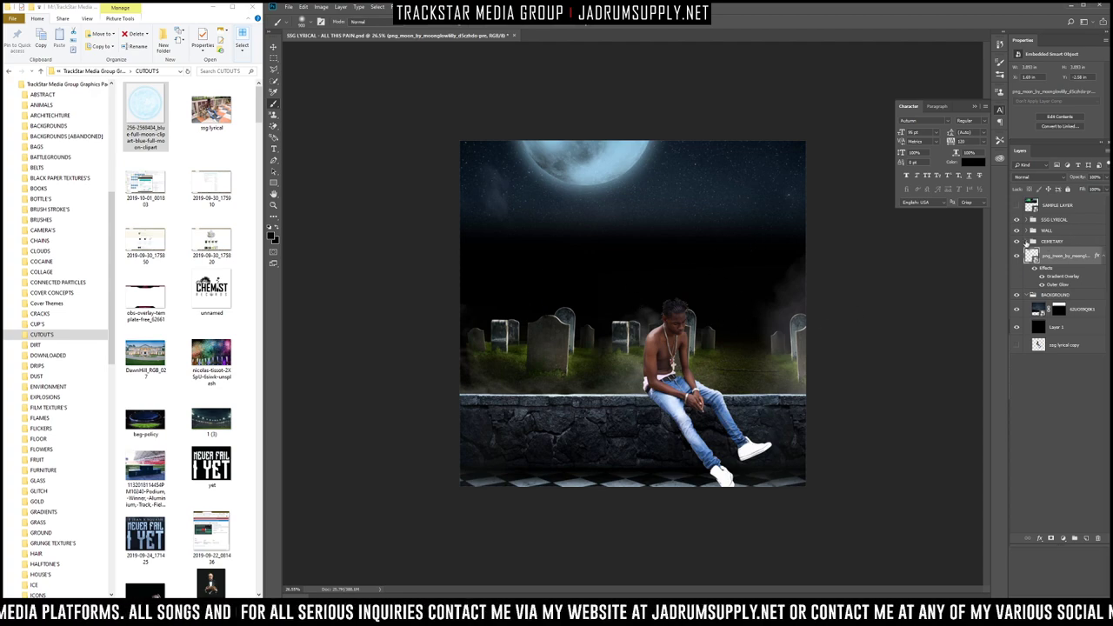
# Step: Expand the CEMETARY layer group, open the GROUND graphics folder and show its images as thumbnails
pyautogui.click(1027, 243)
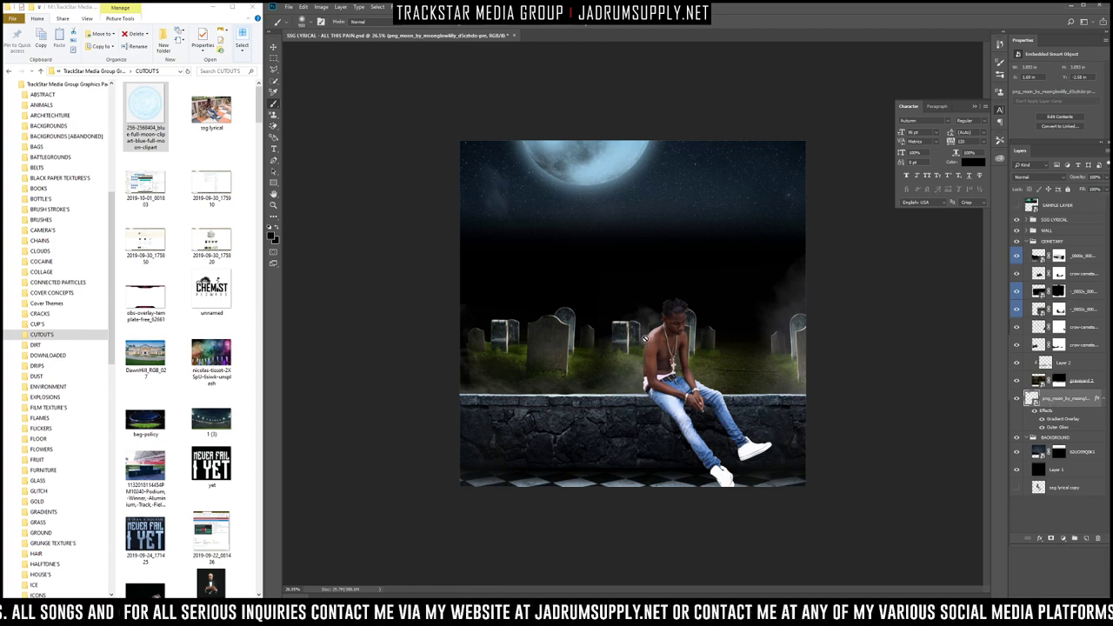
pyautogui.scroll(-10, 222, 437)
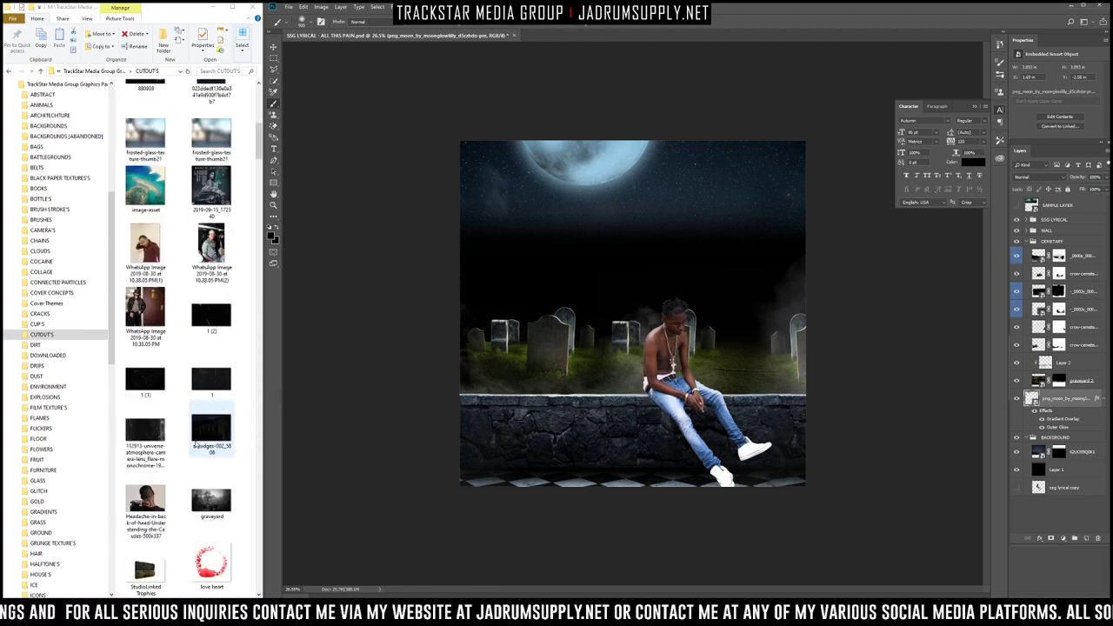
pyautogui.scroll(-2, 52, 378)
pyautogui.scroll(-1, 52, 378)
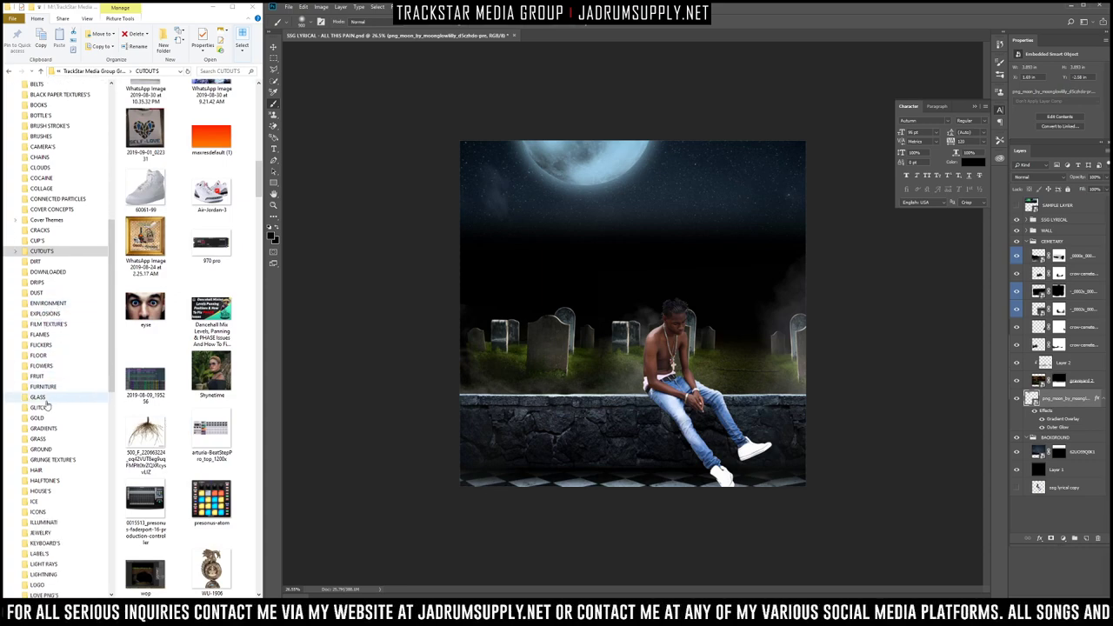
pyautogui.click(42, 449)
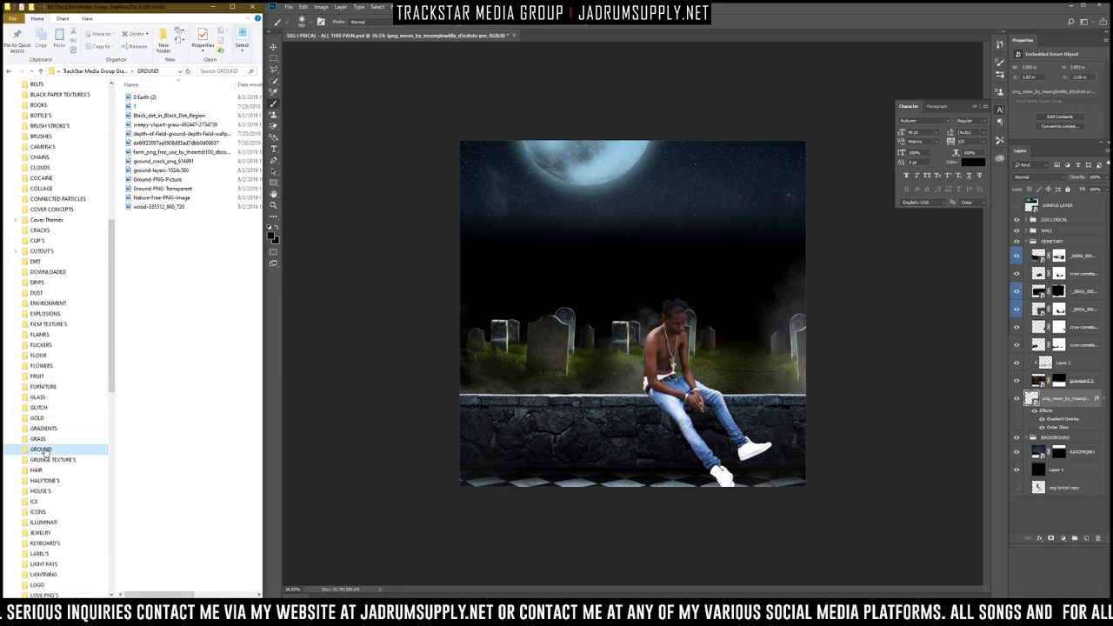
pyautogui.click(183, 287)
pyautogui.scroll(3, 183, 287)
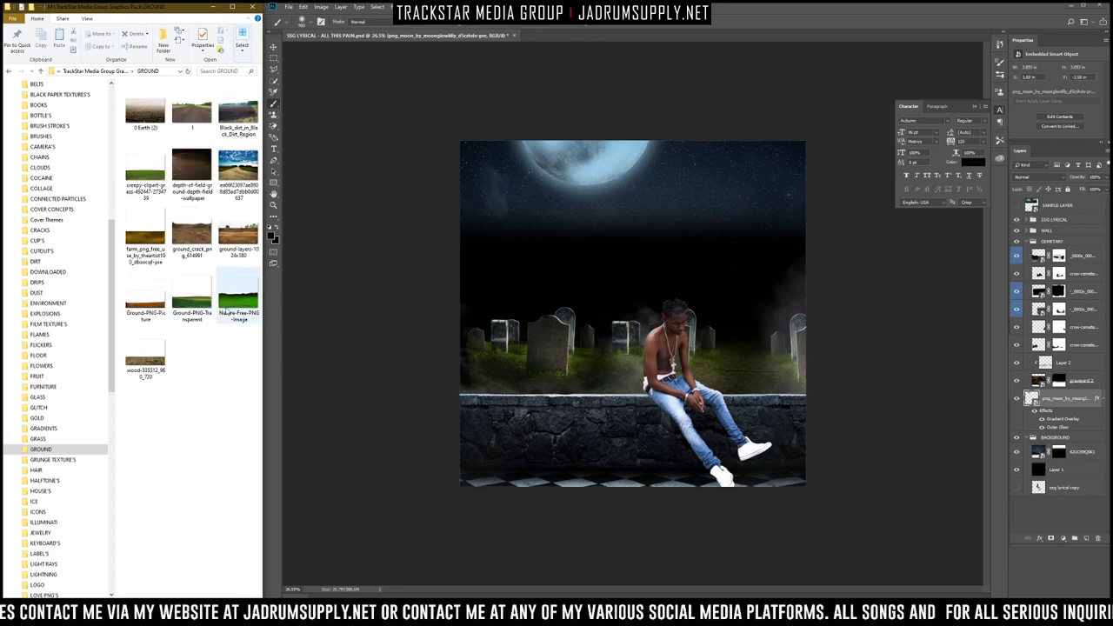
# Step: Place Nature-Free-PNG-Image behind the tombstones, lower it to the horizon and put its layer below the graveyard layer in the CEMETARY group
pyautogui.moveTo(233, 306); pyautogui.dragTo(609, 296)
pyautogui.moveTo(780, 181); pyautogui.dragTo(757, 275)
pyautogui.press('Return')
pyautogui.moveTo(1046, 403); pyautogui.dragTo(1056, 388)
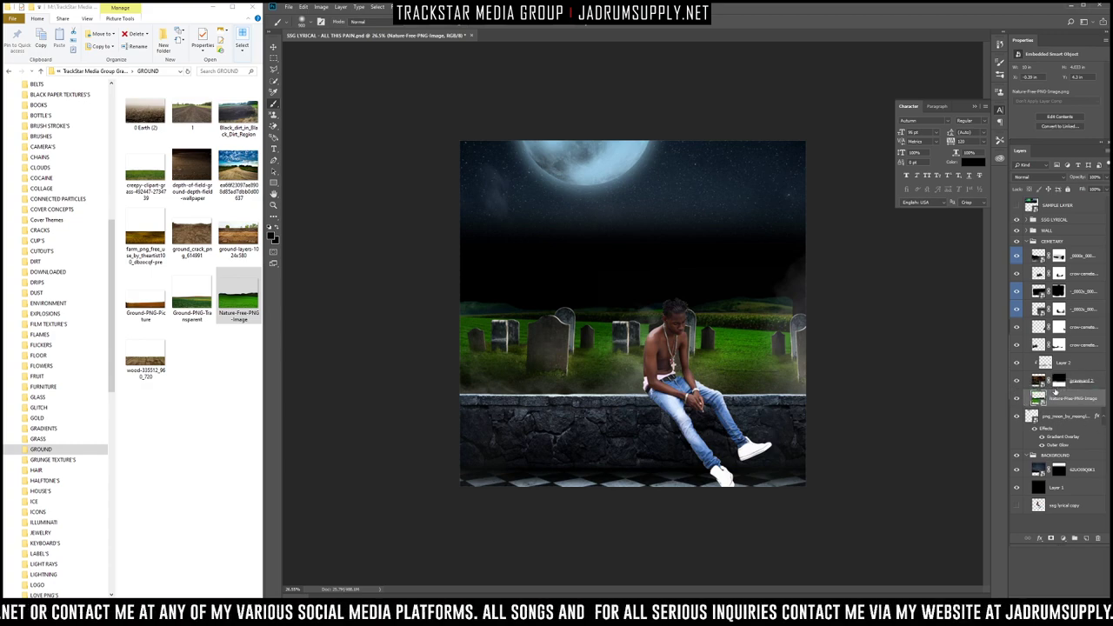
# Step: Flip the grass image horizontally, centre it across the canvas and enlarge it slightly to cover the full width
pyautogui.hotkey('ctrl', 't')
pyautogui.rightClick(753, 319)
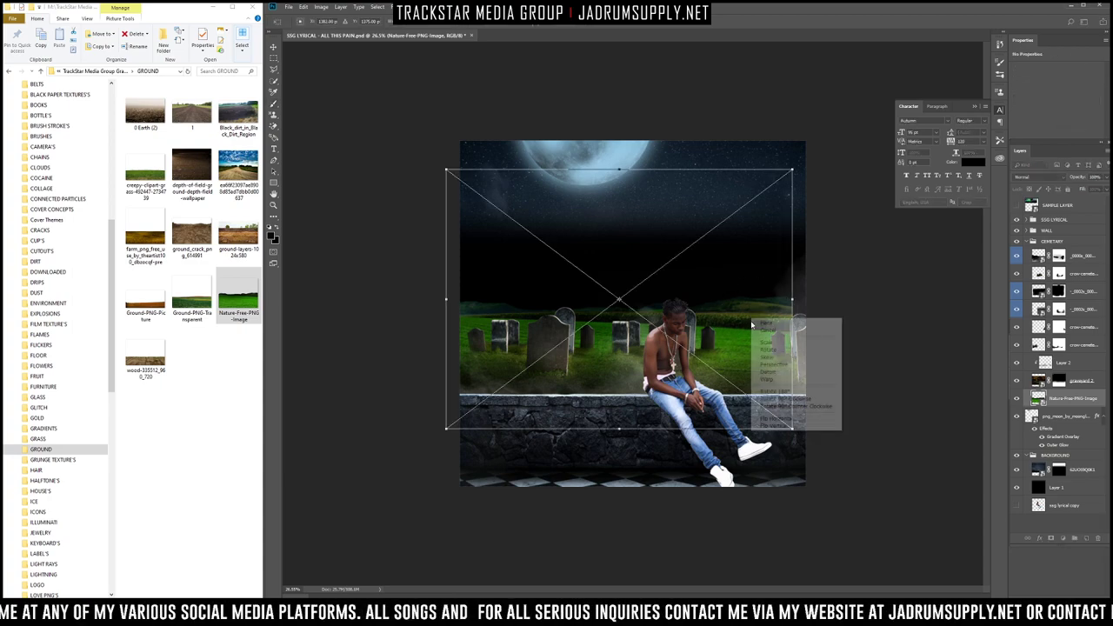
pyautogui.click(767, 419)
pyautogui.press('Return')
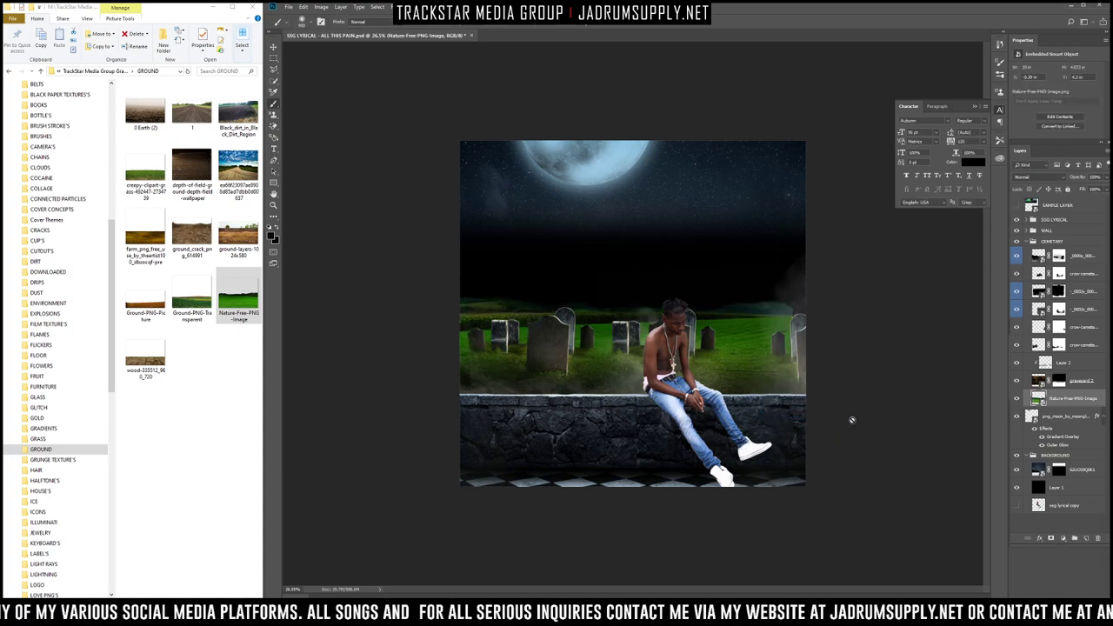
pyautogui.hotkey('ctrl', 't')
pyautogui.moveTo(677, 344); pyautogui.dragTo(732, 355)
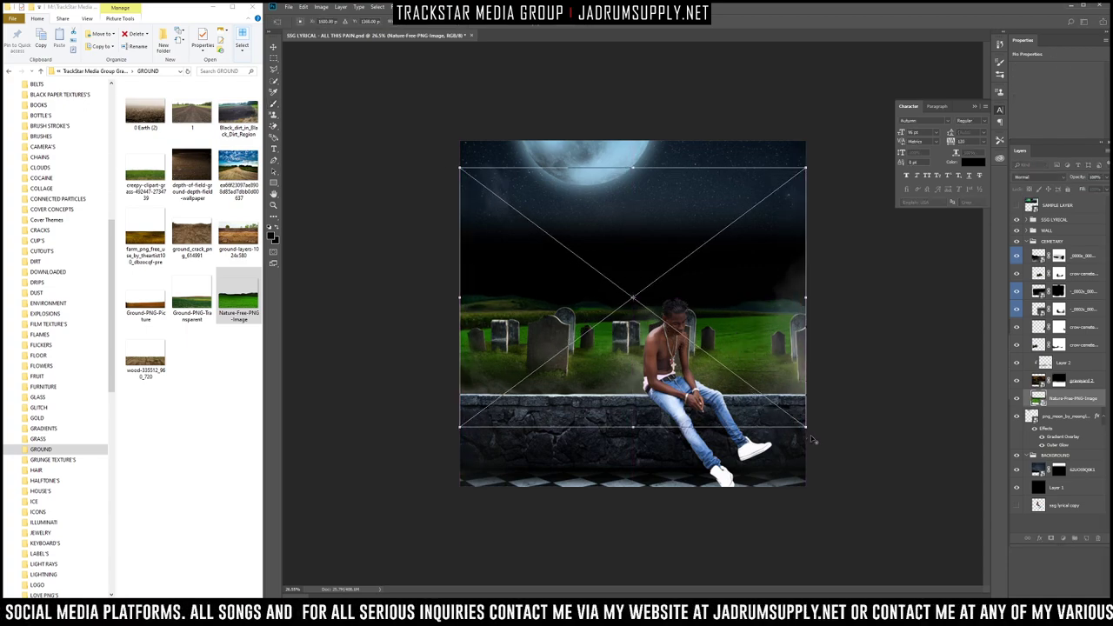
pyautogui.moveTo(807, 427); pyautogui.dragTo(814, 432)
pyautogui.press('Return')
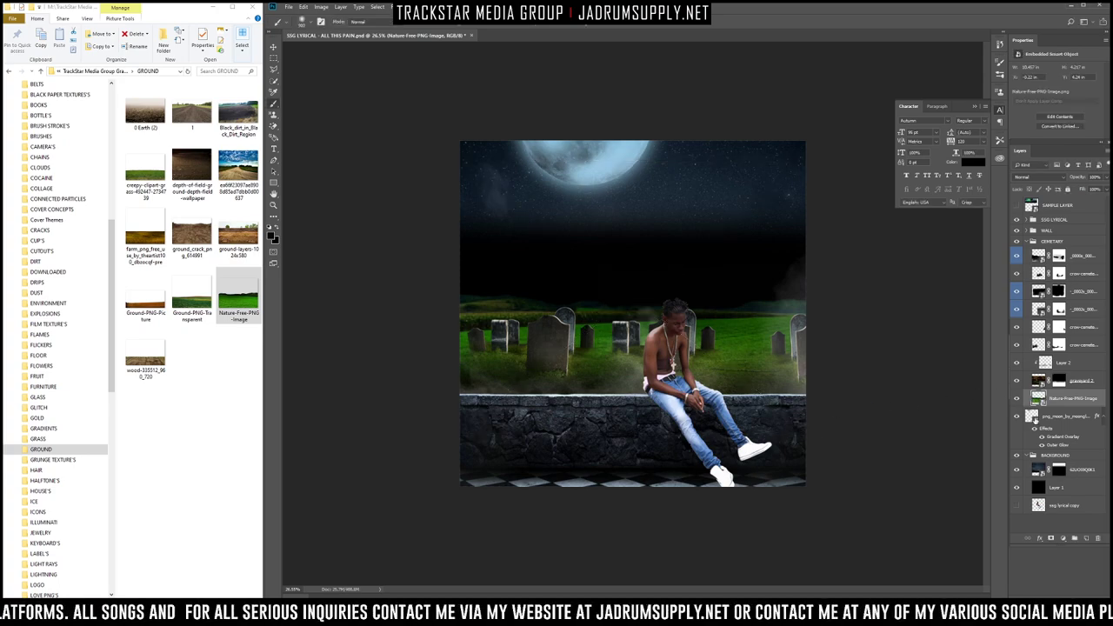
# Step: Add a layer mask to the grass image and paint out its lower grass and distant hills with a smaller soft brush
pyautogui.click(1052, 539)
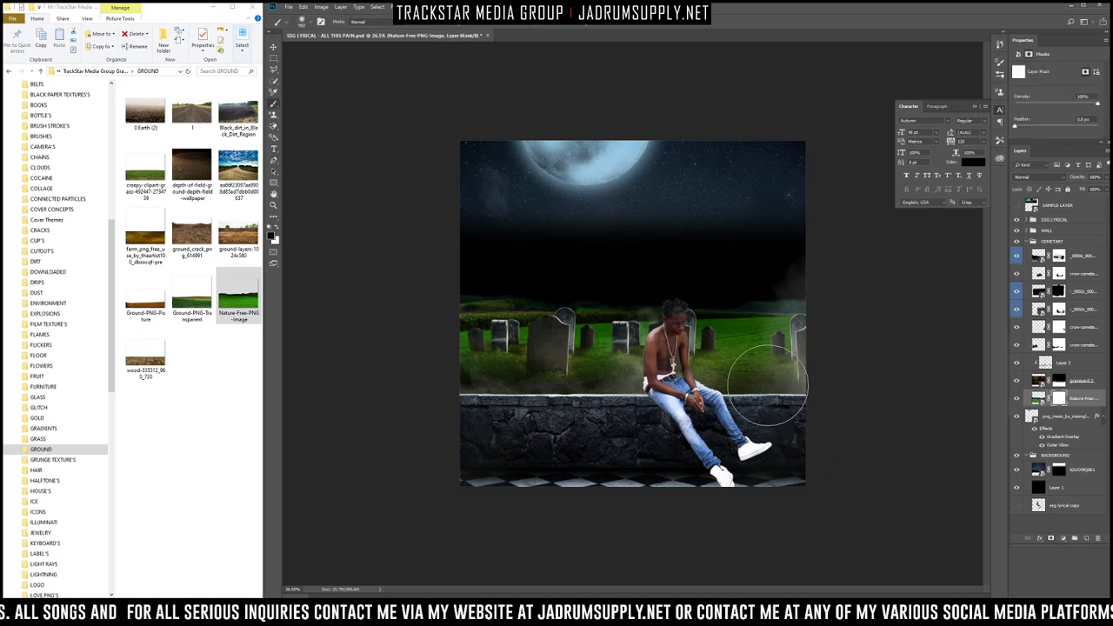
pyautogui.press('[')
pyautogui.press('[')
pyautogui.press('[')
pyautogui.moveTo(801, 372)
pyautogui.mouseDown()
pyautogui.moveTo(637, 383)
pyautogui.moveTo(727, 386)
pyautogui.moveTo(467, 386)
pyautogui.moveTo(843, 377)
pyautogui.moveTo(412, 376)
pyautogui.moveTo(836, 368)
pyautogui.moveTo(423, 360)
pyautogui.moveTo(879, 359)
pyautogui.moveTo(396, 363)
pyautogui.moveTo(761, 387)
pyautogui.mouseUp()
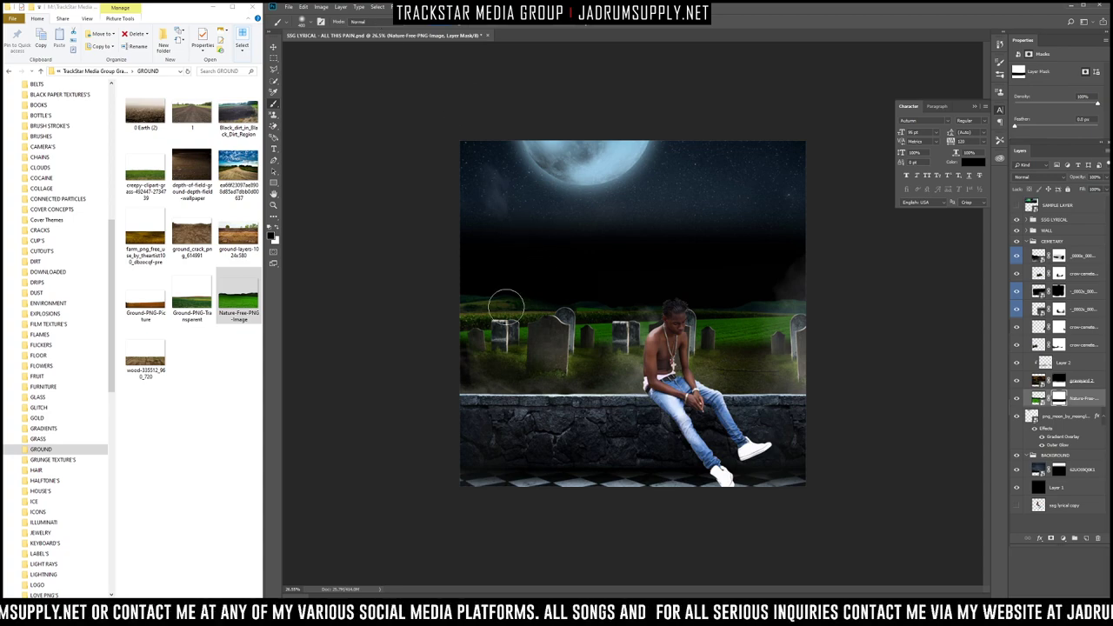
pyautogui.press('x')
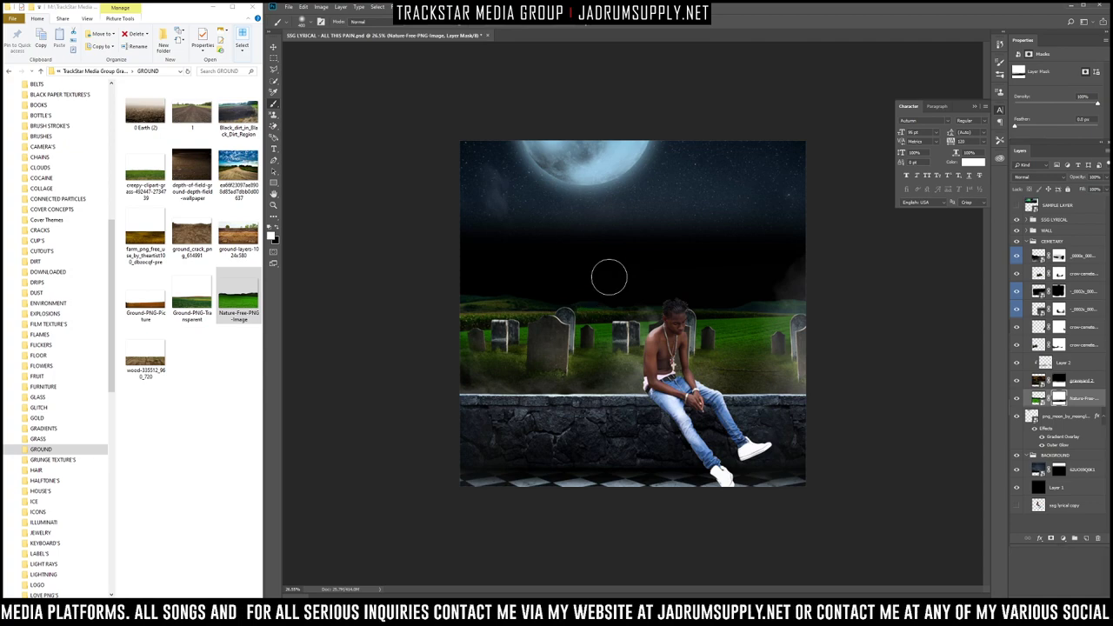
pyautogui.press('x')
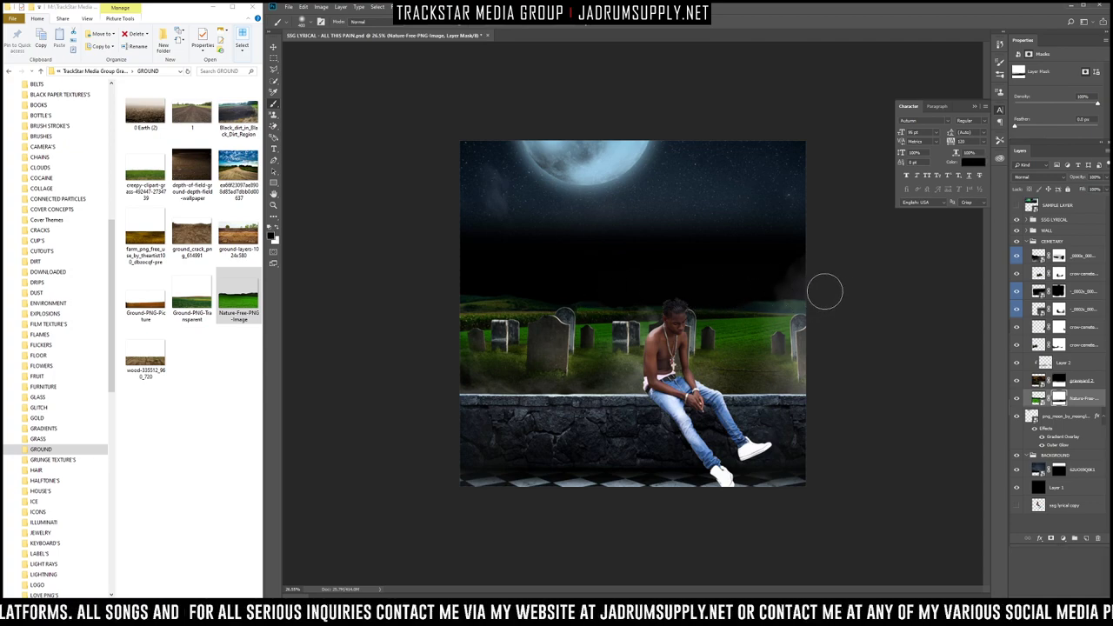
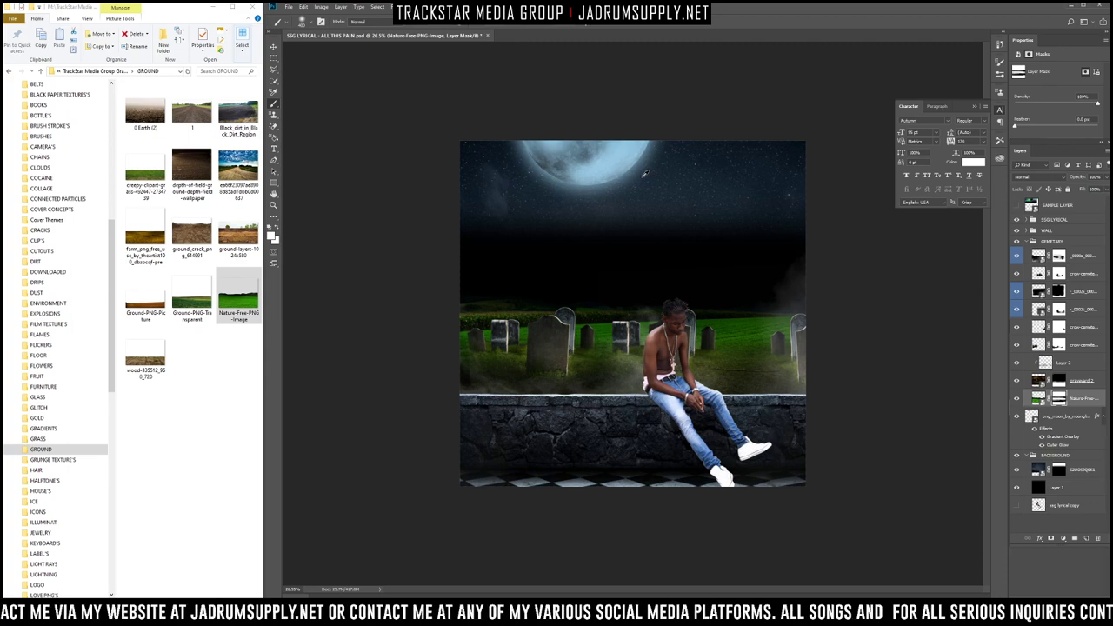
# Step: Add a blank layer clipped to the grass image and another blank layer directly beneath the grass
pyautogui.click(1078, 407)
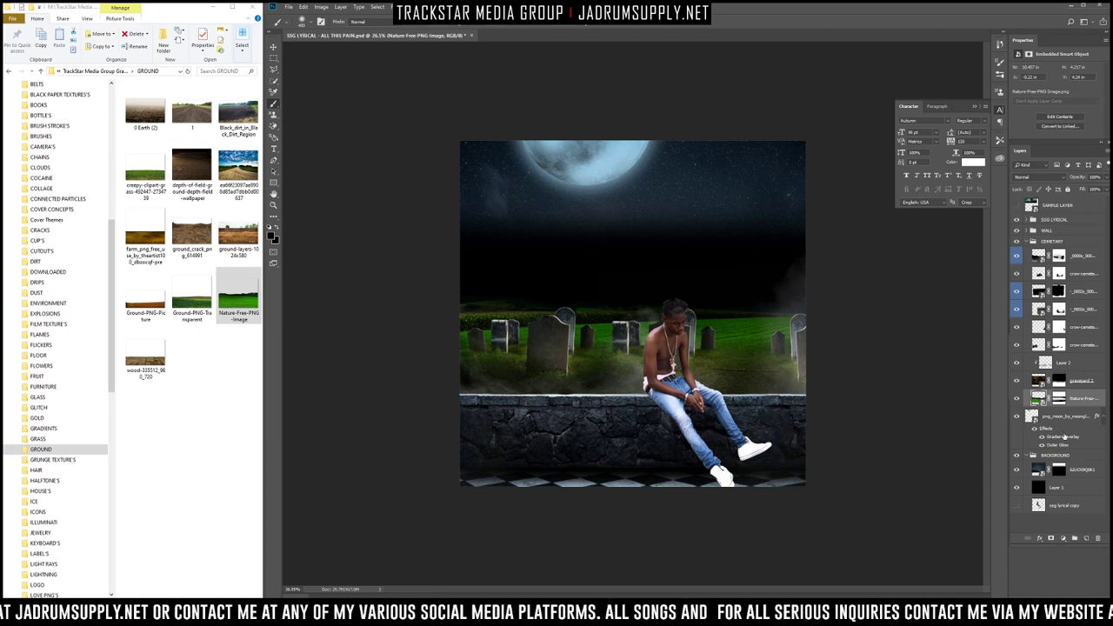
pyautogui.click(1087, 539)
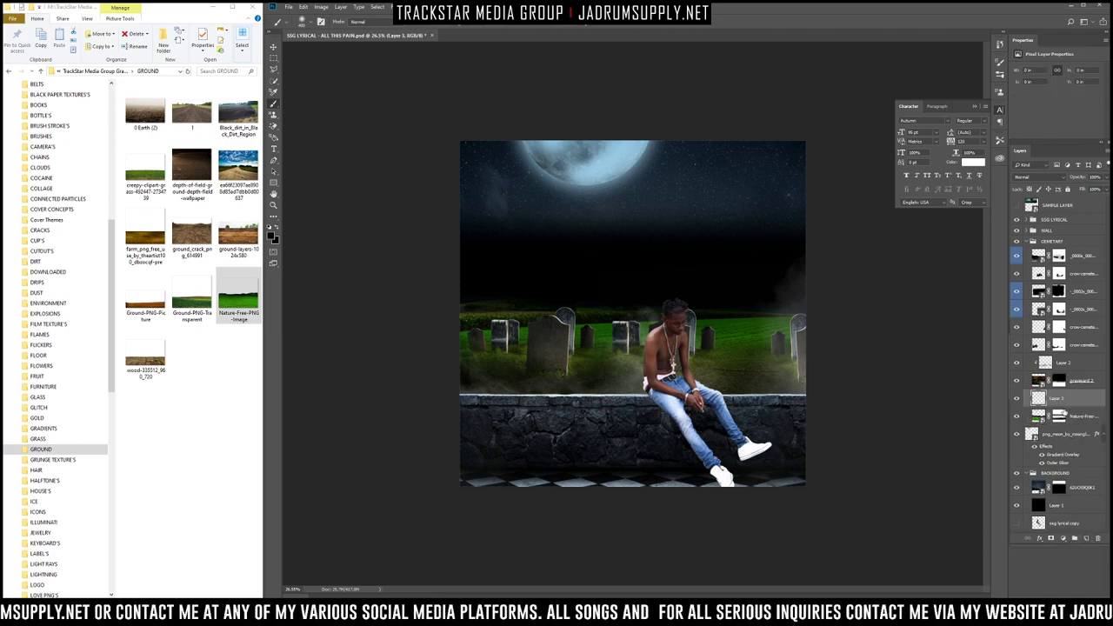
pyautogui.keyDown('alt'); pyautogui.click(1067, 406); pyautogui.keyUp('alt')
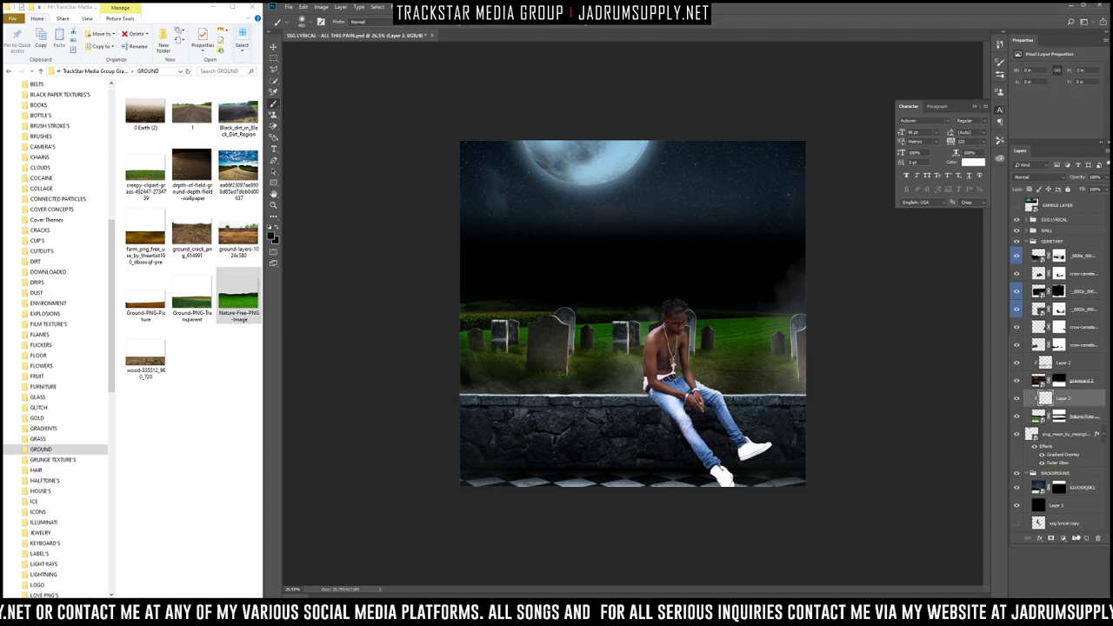
pyautogui.click(1085, 539)
pyautogui.moveTo(1056, 400); pyautogui.dragTo(1058, 433)
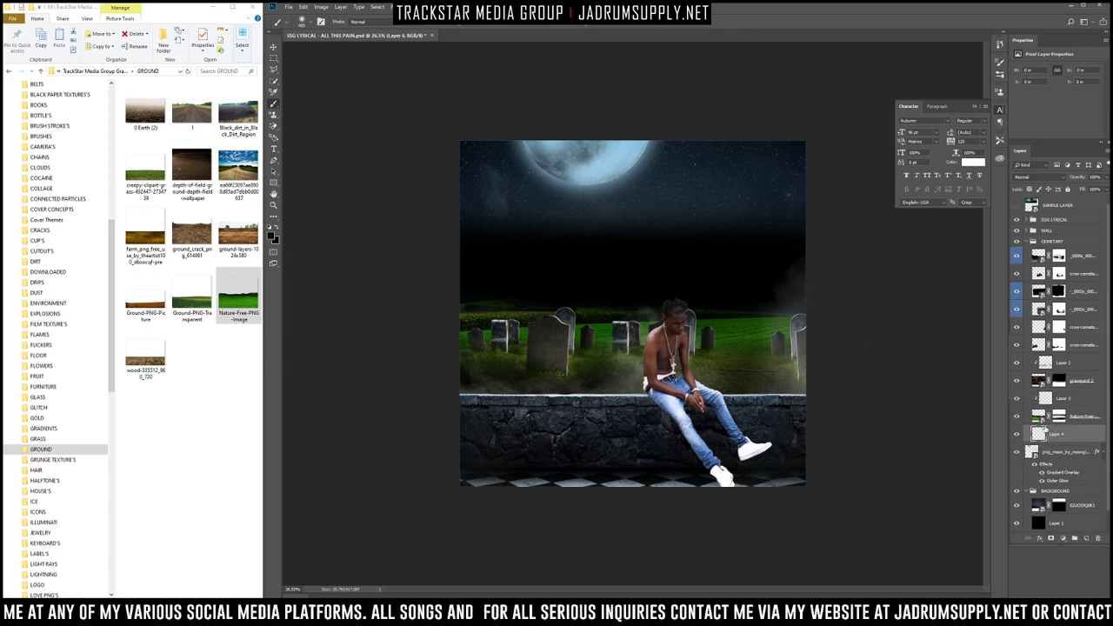
# Step: Apply a Gradient Overlay with the Normal blend mode to the blank layer beneath the grass image
pyautogui.rightClick(1051, 435)
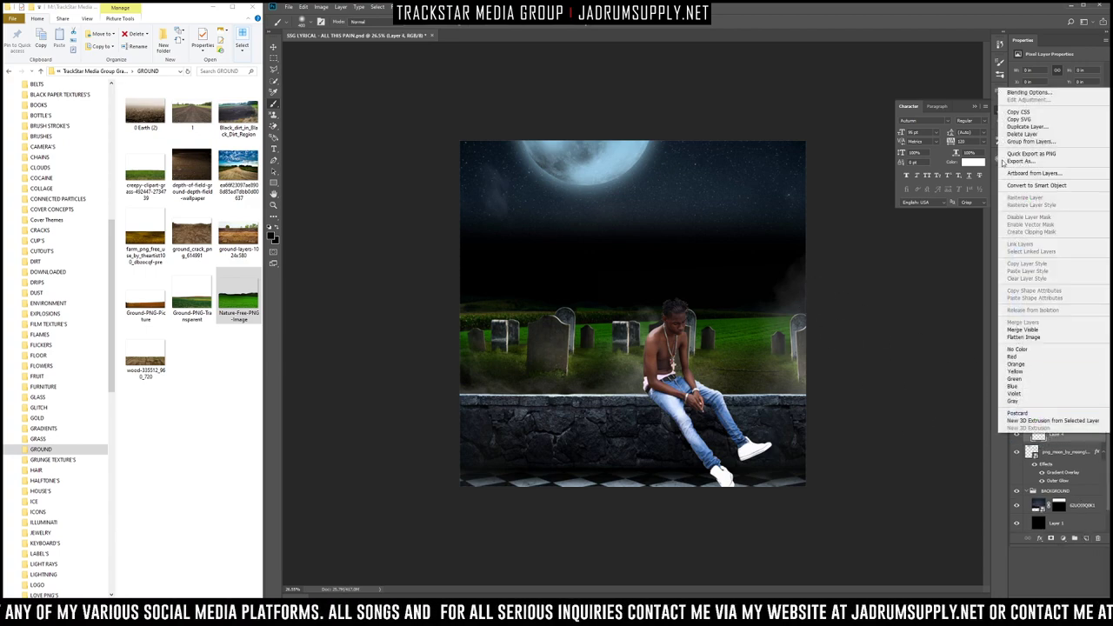
pyautogui.click(1015, 93)
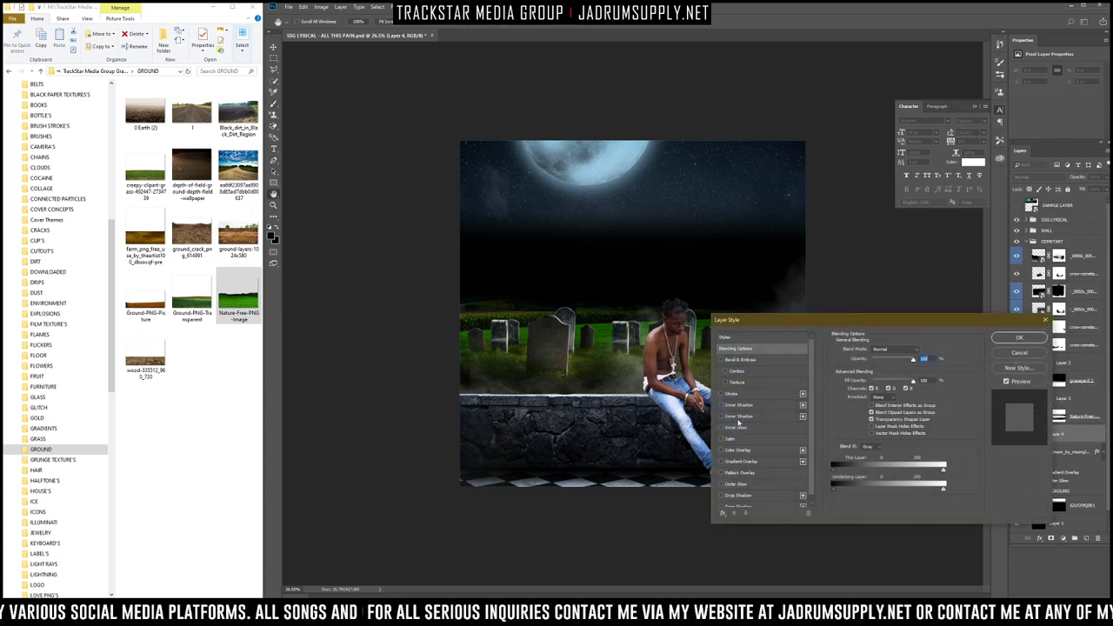
pyautogui.click(721, 461)
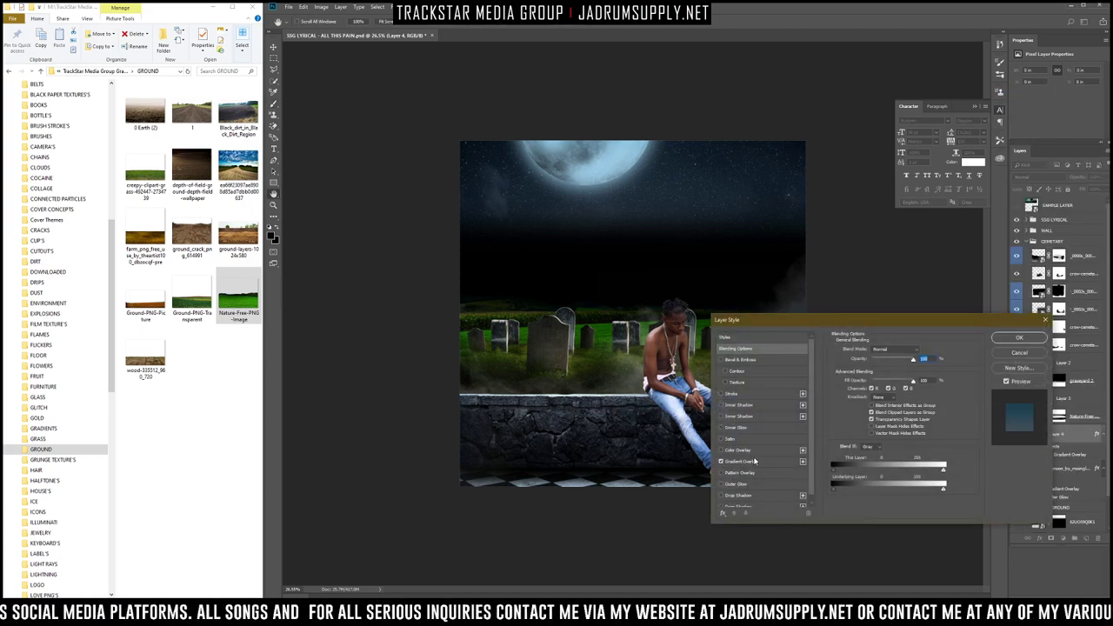
pyautogui.click(741, 461)
pyautogui.click(896, 349)
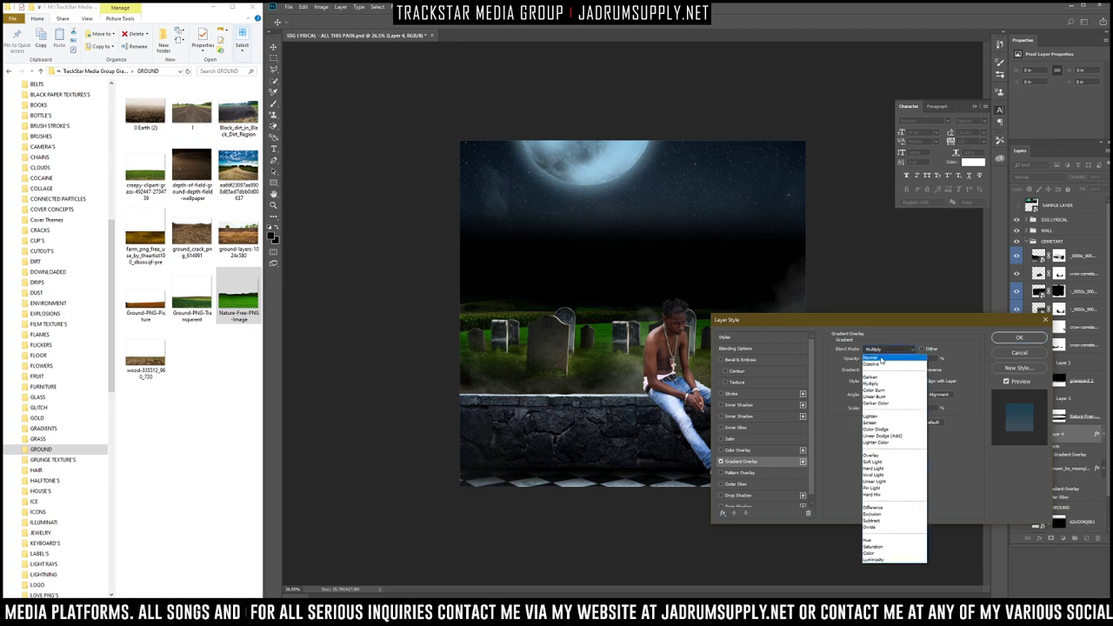
pyautogui.click(880, 359)
pyautogui.click(1024, 339)
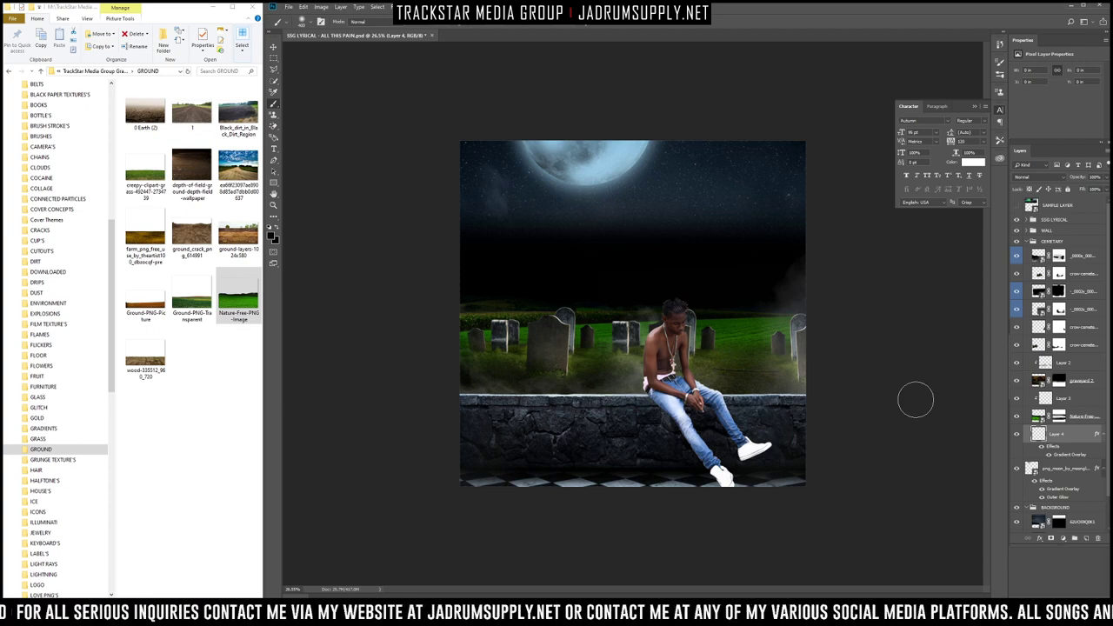
# Step: Fill the gradient overlay layer with black, then add a layer mask and invert it to hide the layer
pyautogui.hotkey('ctrl', 'alt', 'z')
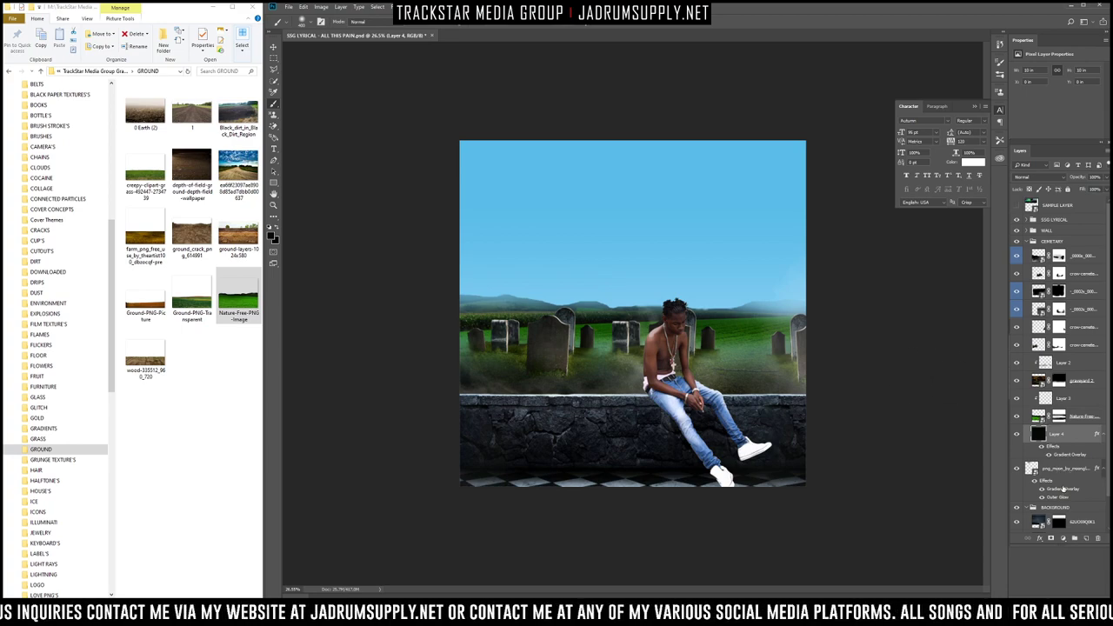
pyautogui.click(1051, 539)
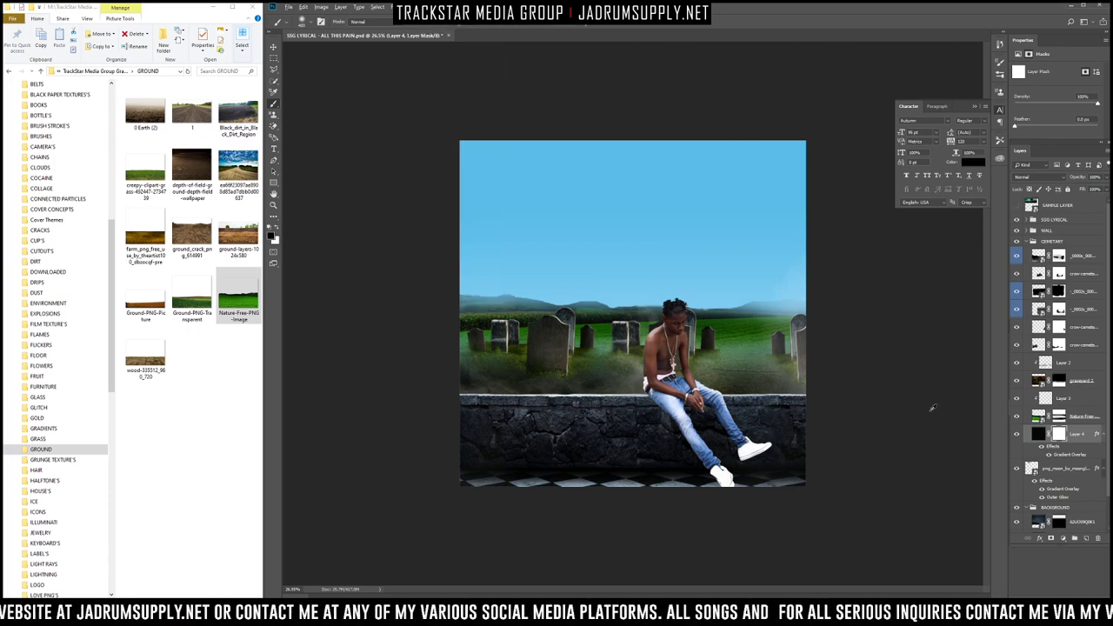
pyautogui.hotkey('ctrl', 'i')
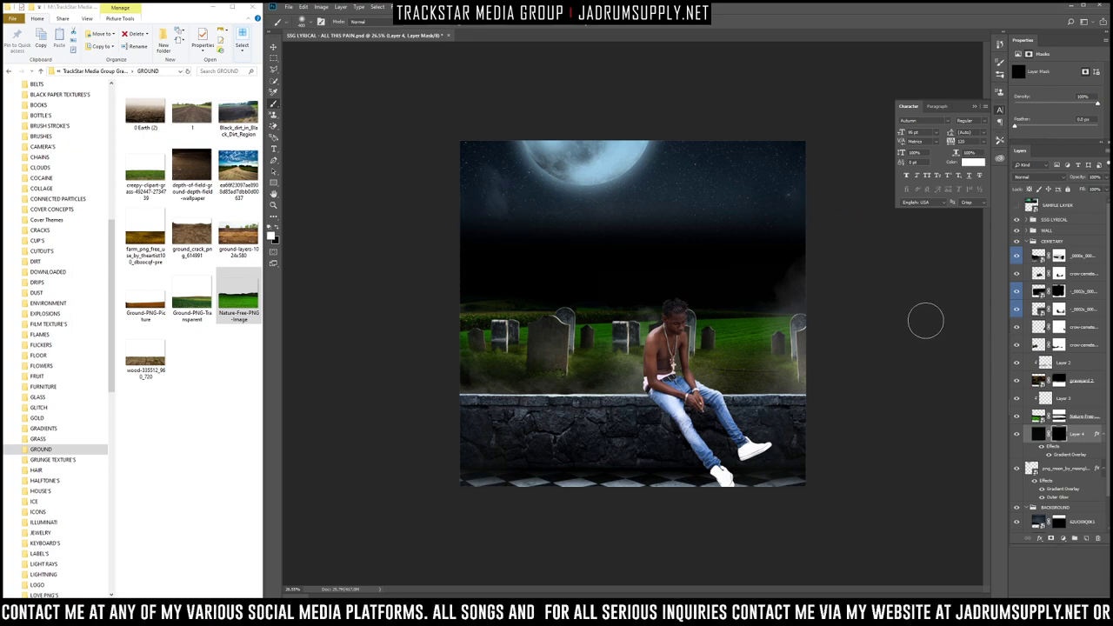
# Step: Paint white on the gradient layer's mask to bring a soft blue haze across the night sky, undoing the stroke over the moon
pyautogui.moveTo(822, 221); pyautogui.dragTo(388, 194)
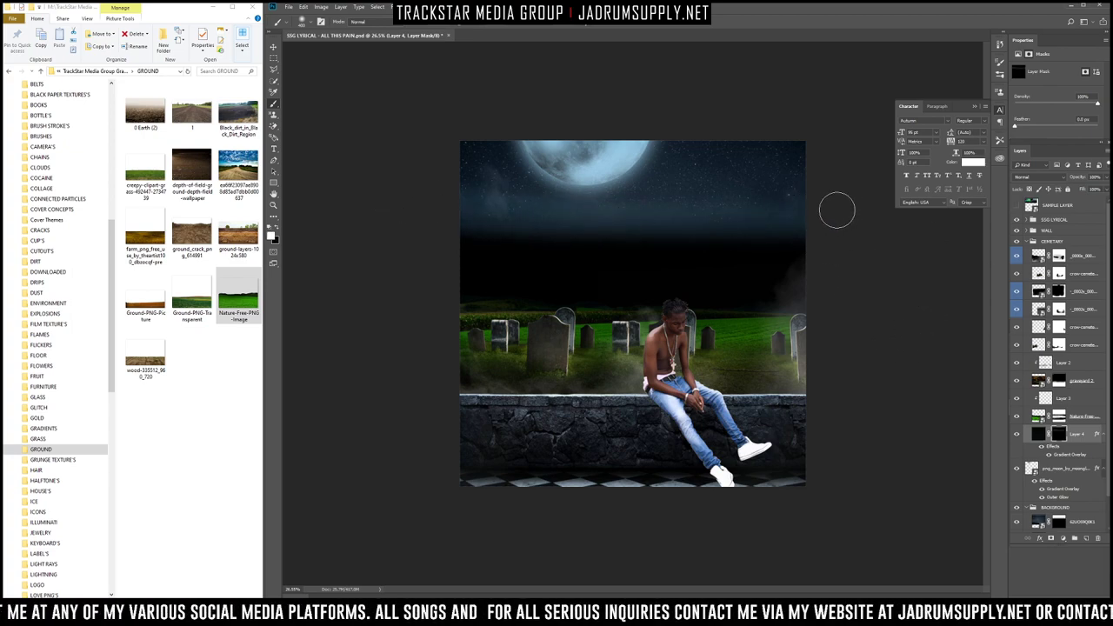
pyautogui.moveTo(838, 209); pyautogui.dragTo(341, 188)
pyautogui.moveTo(809, 165)
pyautogui.mouseDown()
pyautogui.moveTo(340, 159)
pyautogui.moveTo(837, 162)
pyautogui.moveTo(267, 137)
pyautogui.mouseUp()
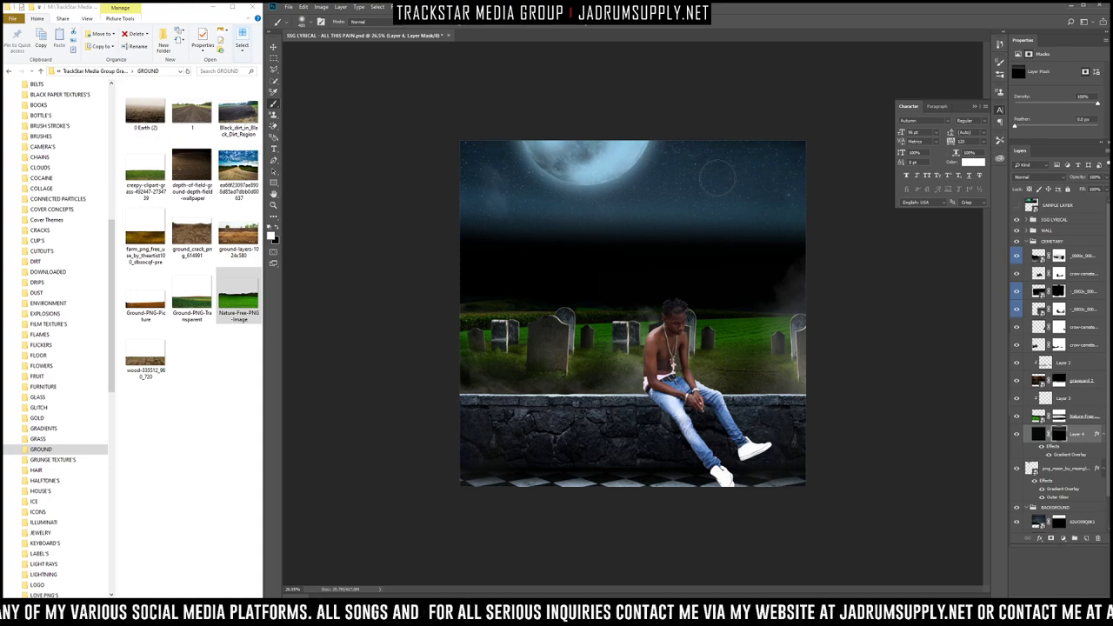
pyautogui.hotkey('ctrl', 'z')
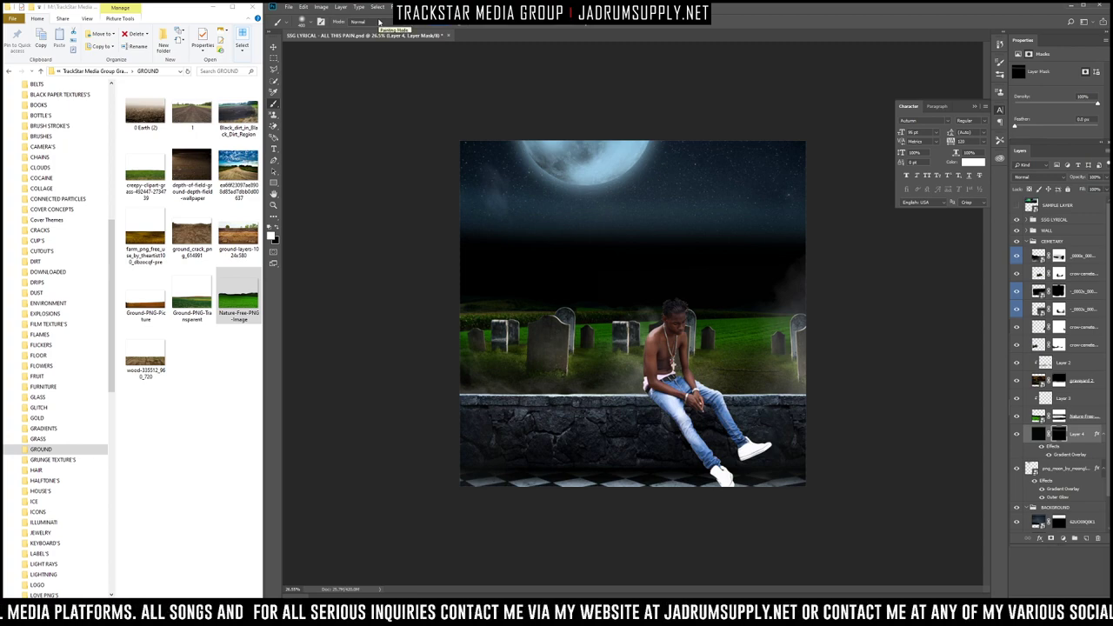
pyautogui.rightClick(503, 193)
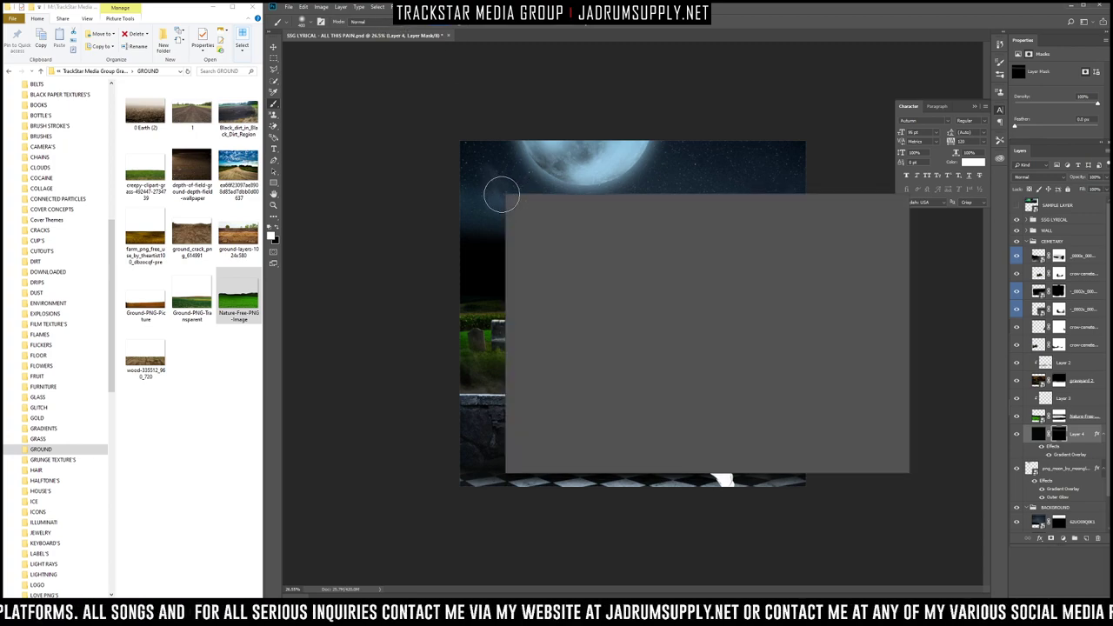
pyautogui.click(388, 225)
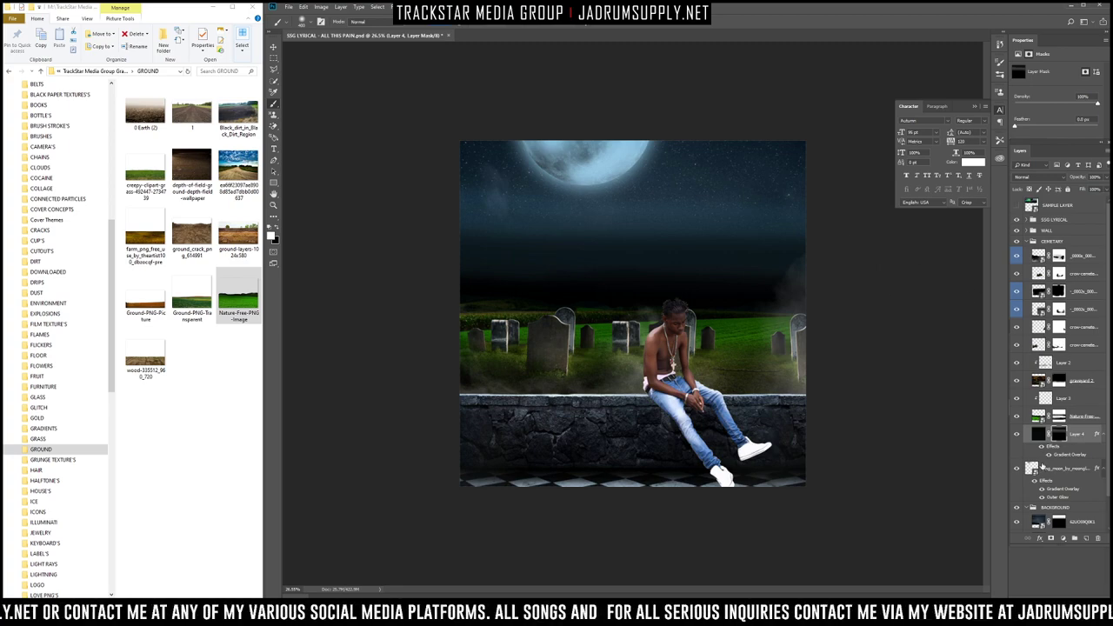
# Step: Paint black on the grass image's layer mask to hide the raised grass edge along the left part of the horizon
pyautogui.click(1058, 522)
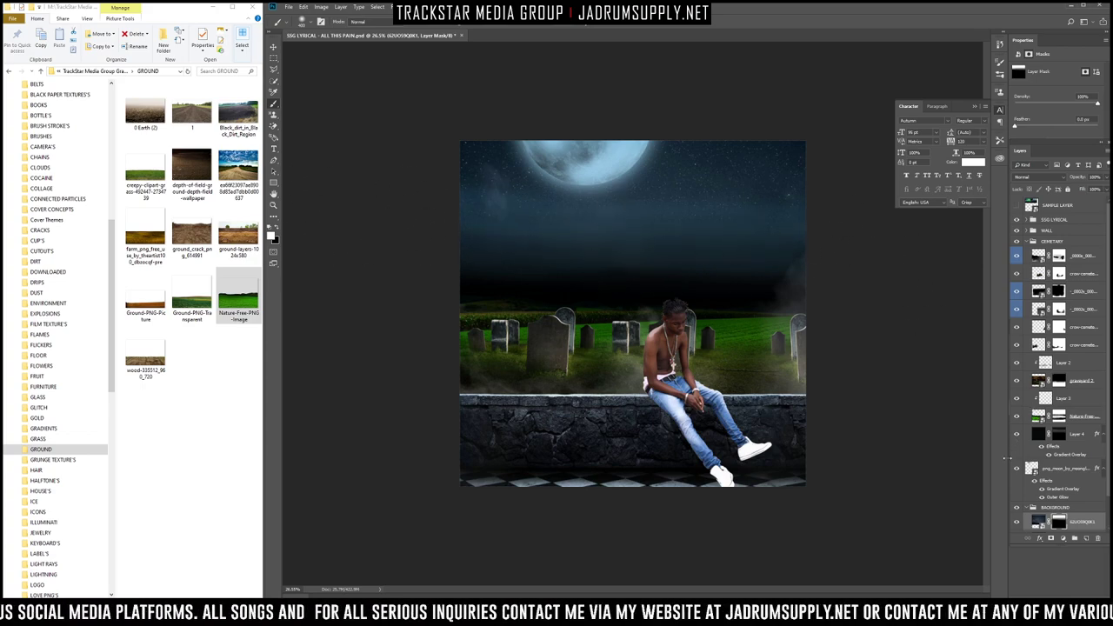
pyautogui.click(1057, 434)
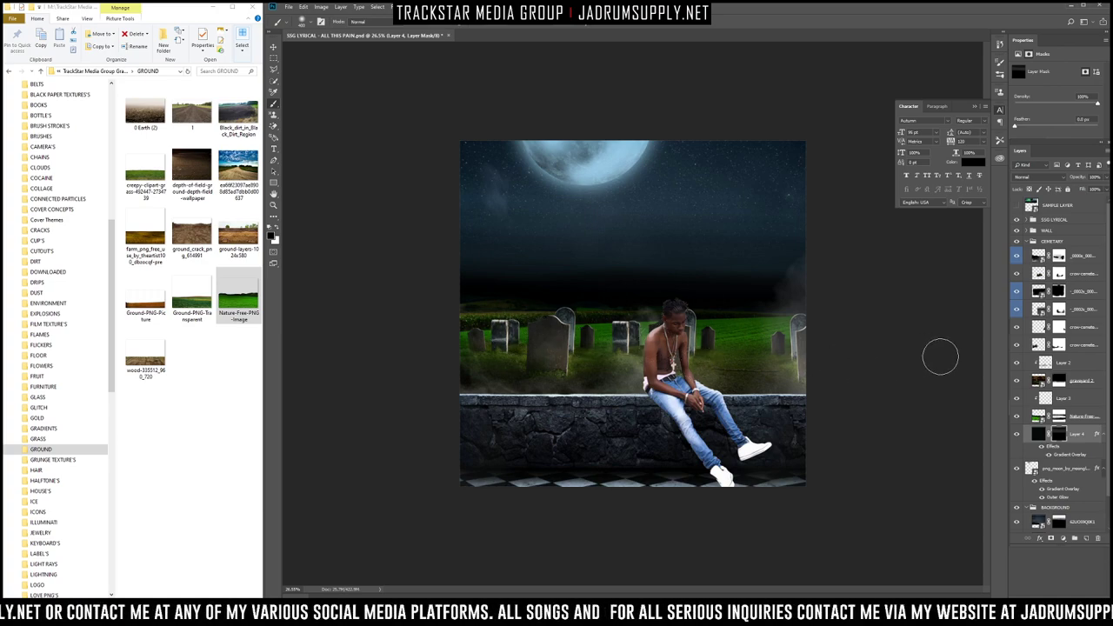
pyautogui.click(1058, 417)
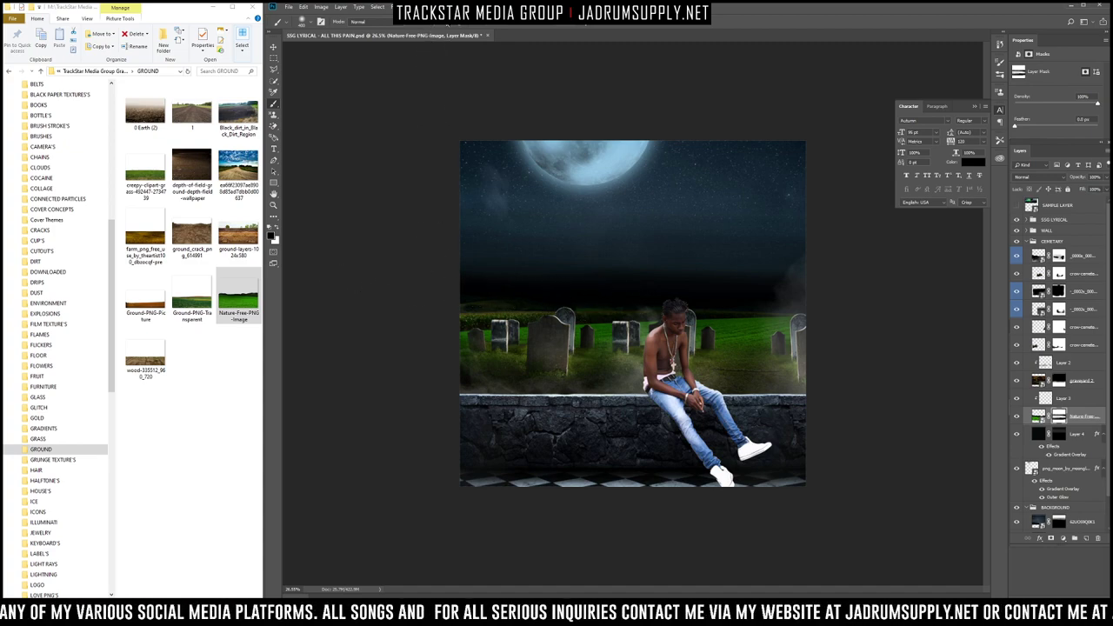
pyautogui.moveTo(449, 274)
pyautogui.mouseDown()
pyautogui.moveTo(487, 280)
pyautogui.moveTo(437, 298)
pyautogui.moveTo(564, 300)
pyautogui.mouseUp()
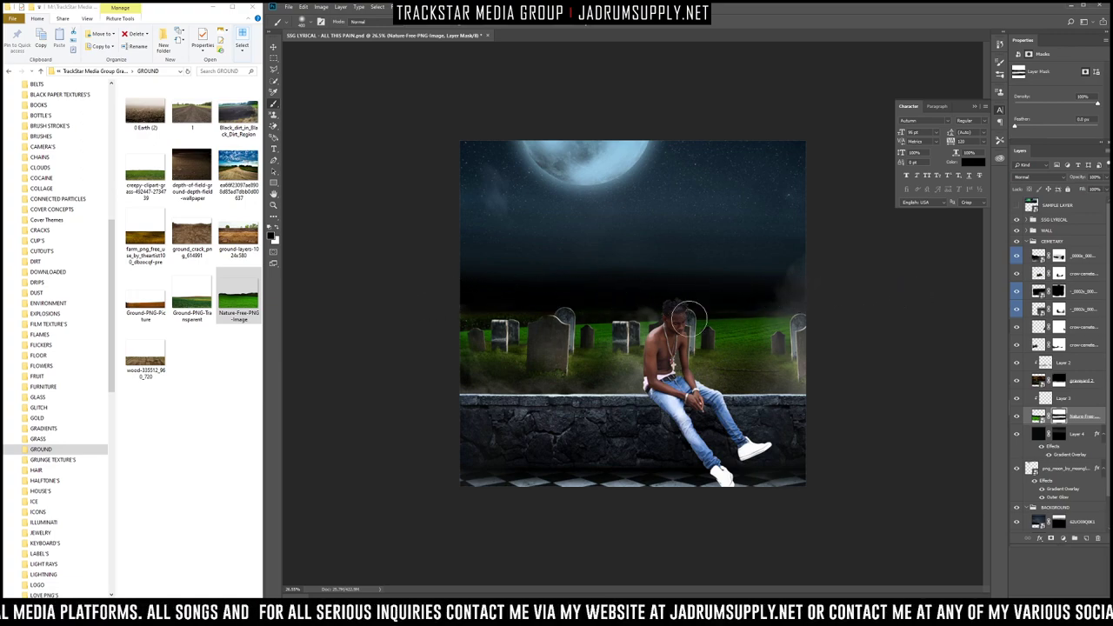
# Step: Sample light blue from the haze layer with its mask temporarily disabled, then paint it along the horizon on the layer clipped to the grass
pyautogui.click(1047, 400)
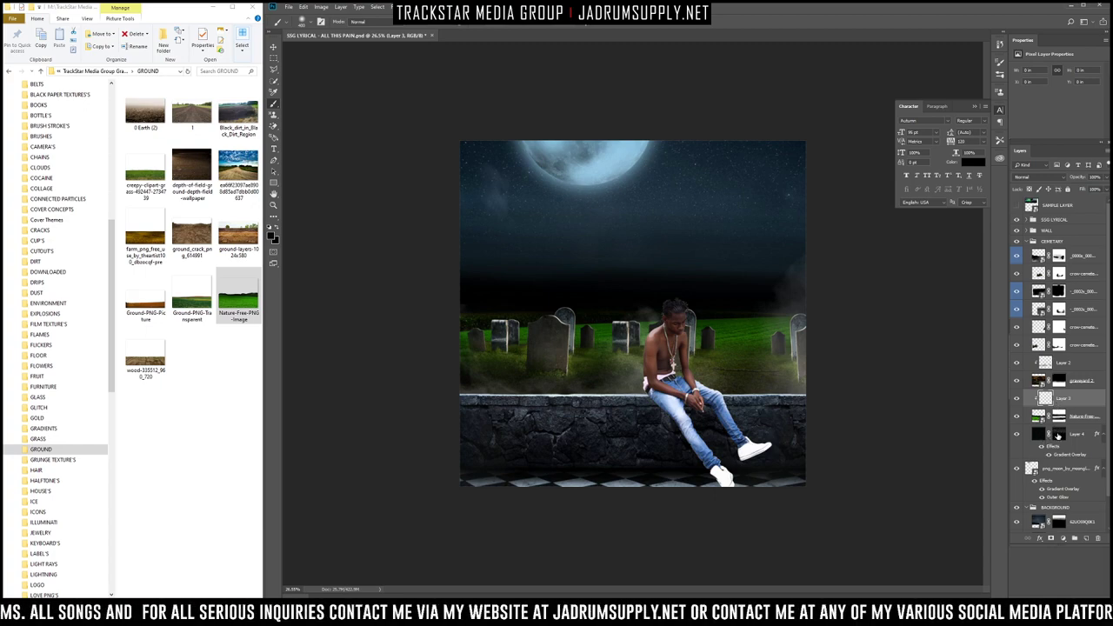
pyautogui.keyDown('shift'); pyautogui.click(1058, 435); pyautogui.keyUp('shift')
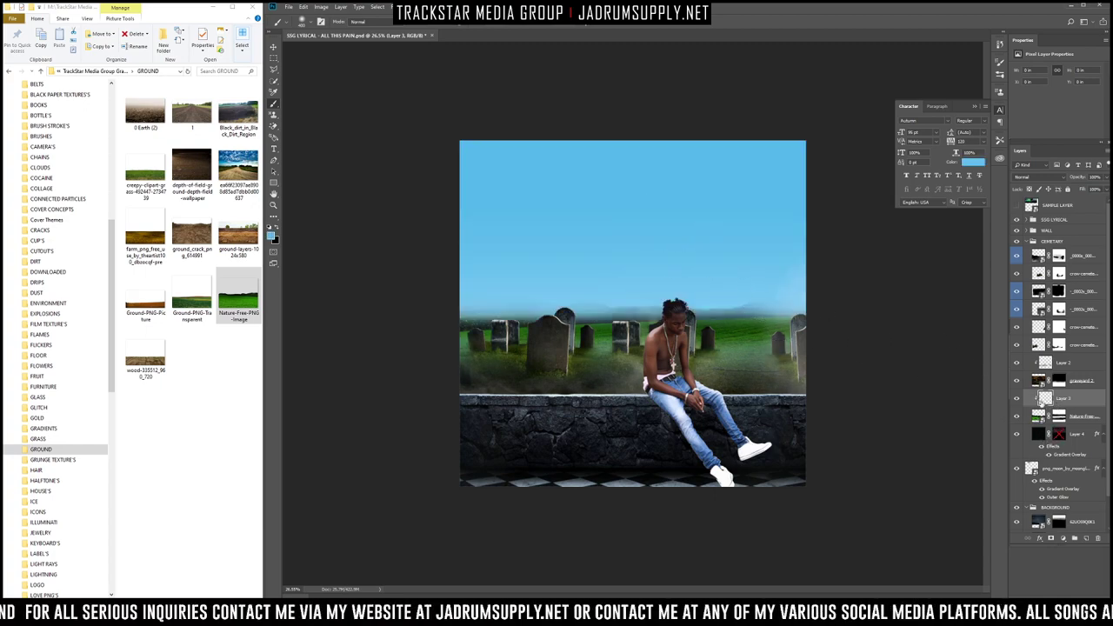
pyautogui.keyDown('shift'); pyautogui.click(1058, 433); pyautogui.keyUp('shift')
pyautogui.click(1058, 417)
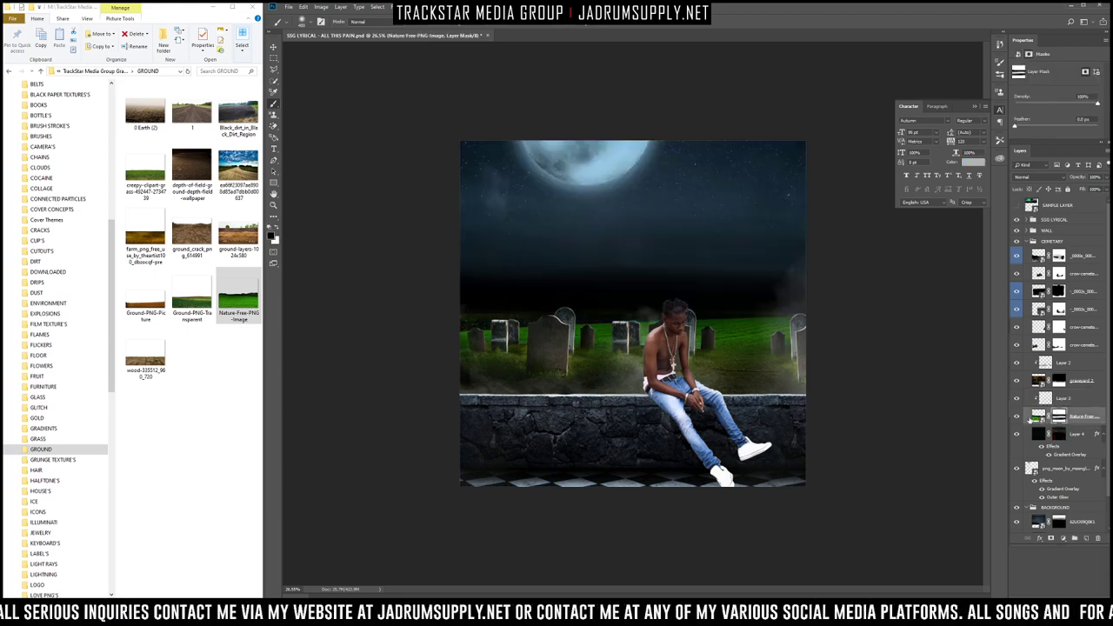
pyautogui.click(1046, 398)
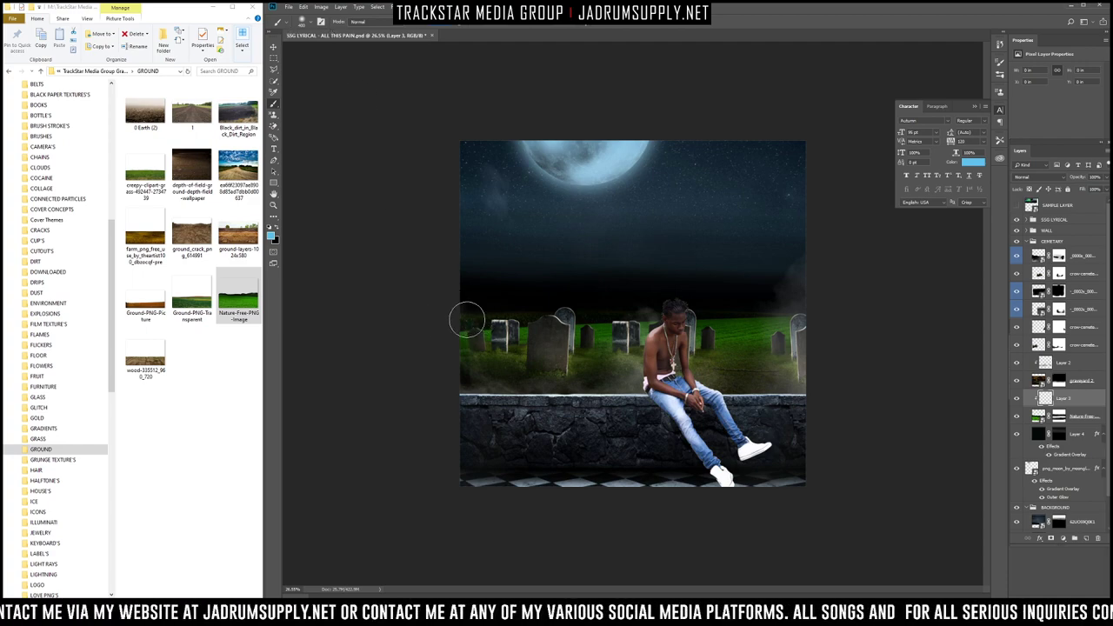
pyautogui.moveTo(552, 315)
pyautogui.mouseDown()
pyautogui.moveTo(831, 306)
pyautogui.moveTo(437, 309)
pyautogui.moveTo(859, 320)
pyautogui.mouseUp()
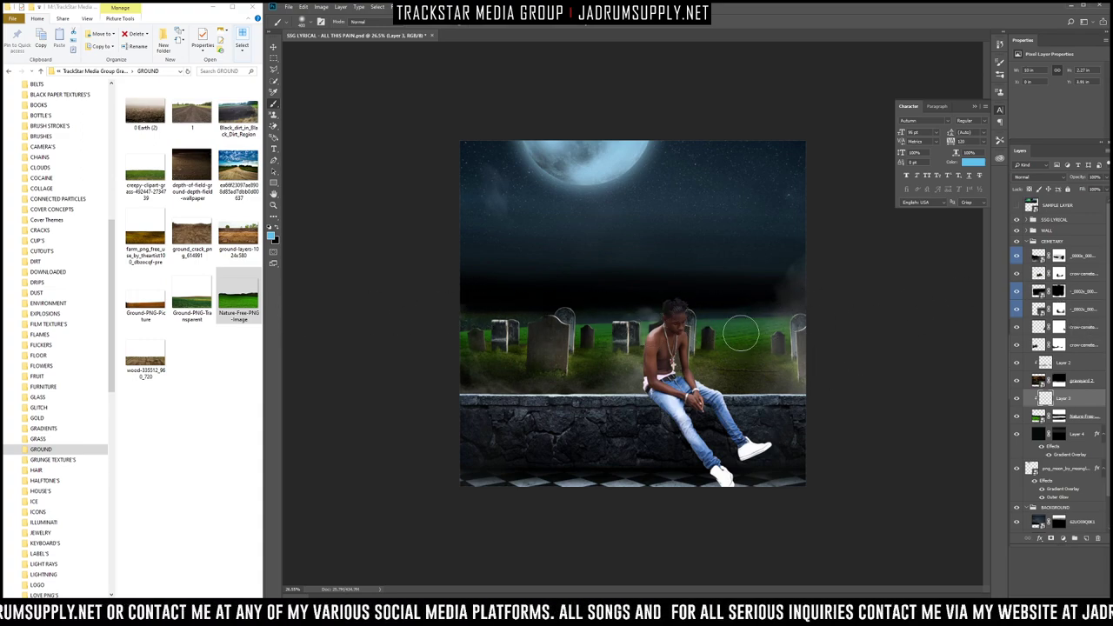
# Step: Examine the tinted grass horizon behind the tombstones up close and in the full composition
pyautogui.scroll(5, 679, 303)
pyautogui.scroll(-3, 573, 300)
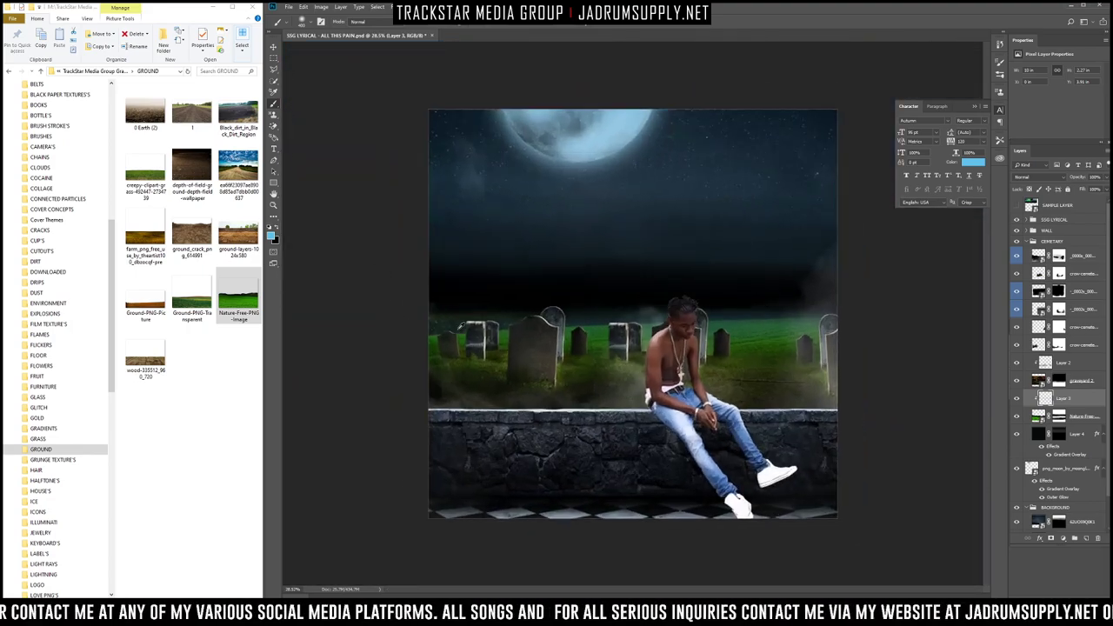
pyautogui.scroll(4, 509, 327)
pyautogui.scroll(-2, 795, 301)
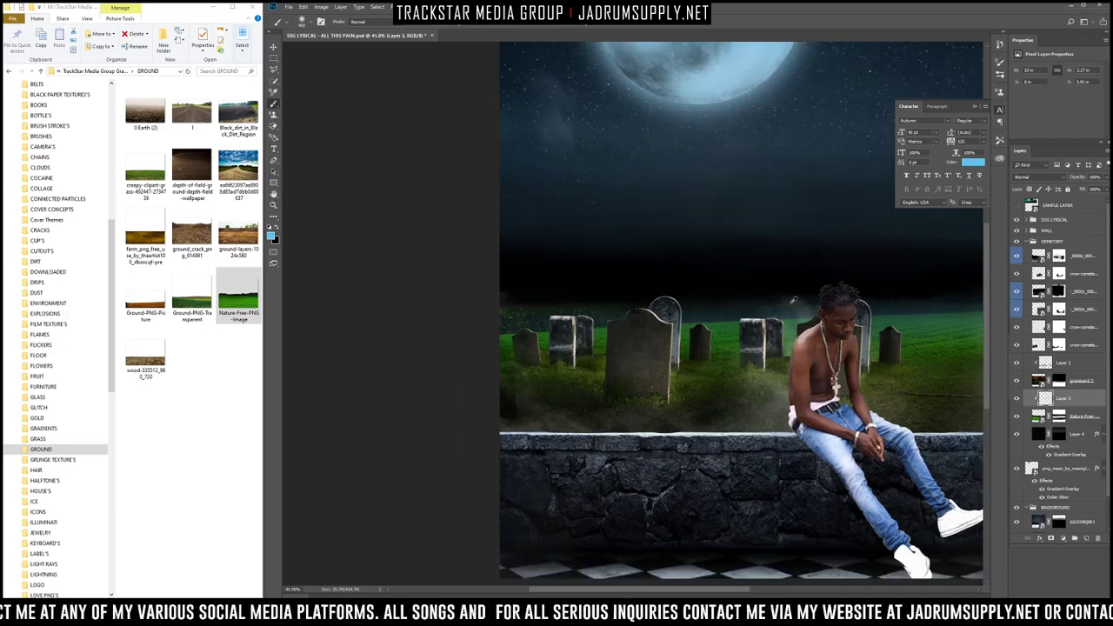
pyautogui.scroll(8, 726, 302)
pyautogui.scroll(-5, 848, 318)
pyautogui.scroll(-3, 908, 320)
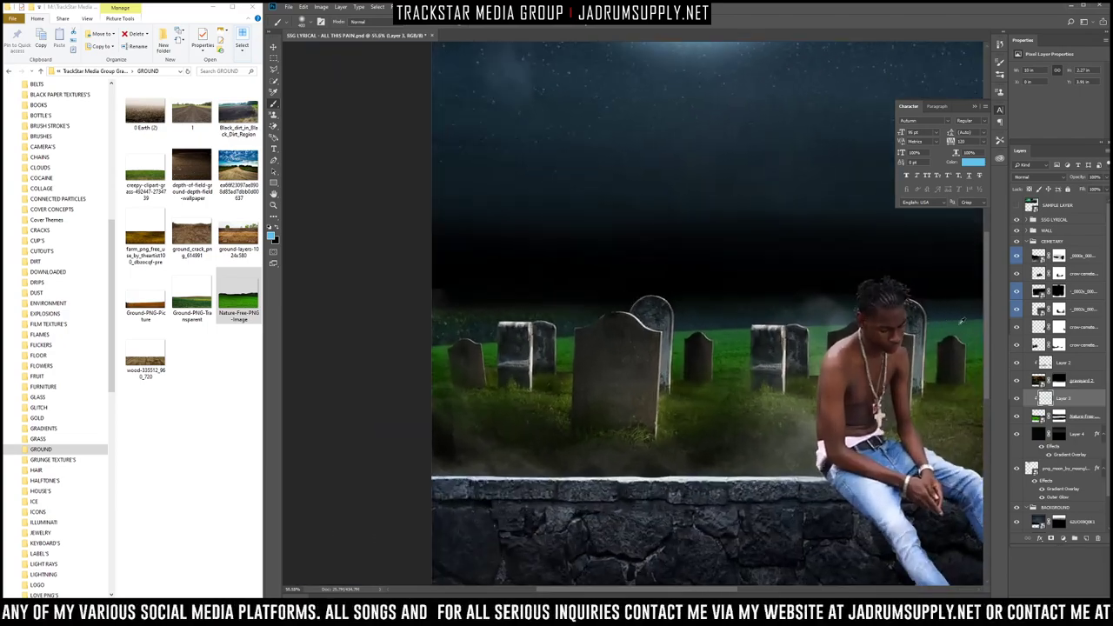
pyautogui.scroll(2, 487, 315)
pyautogui.scroll(2, 487, 315)
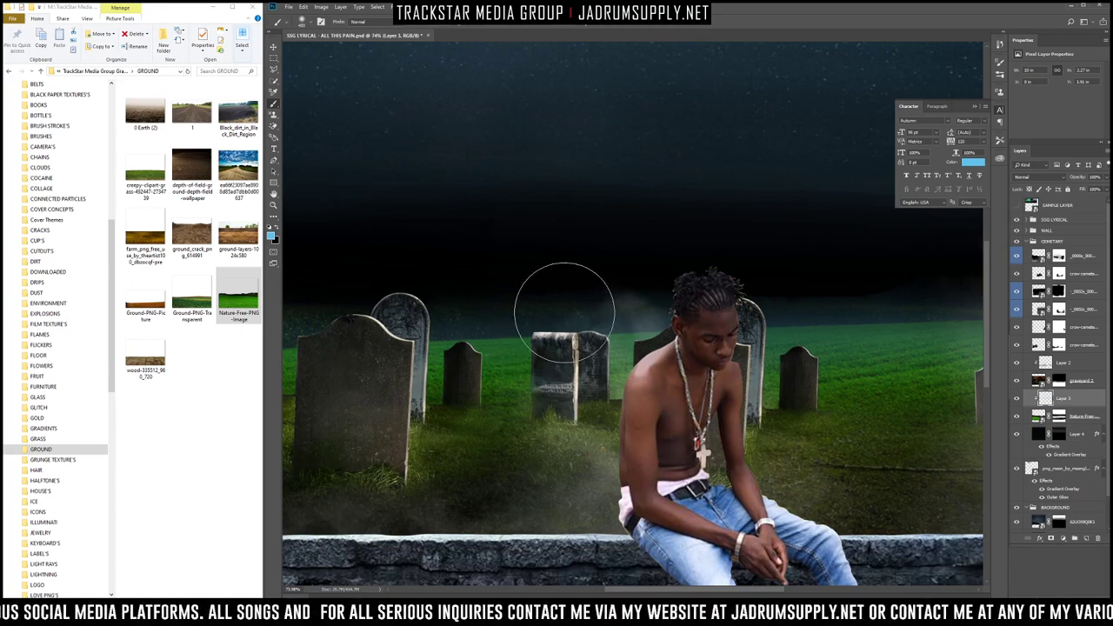
pyautogui.scroll(-4, 574, 289)
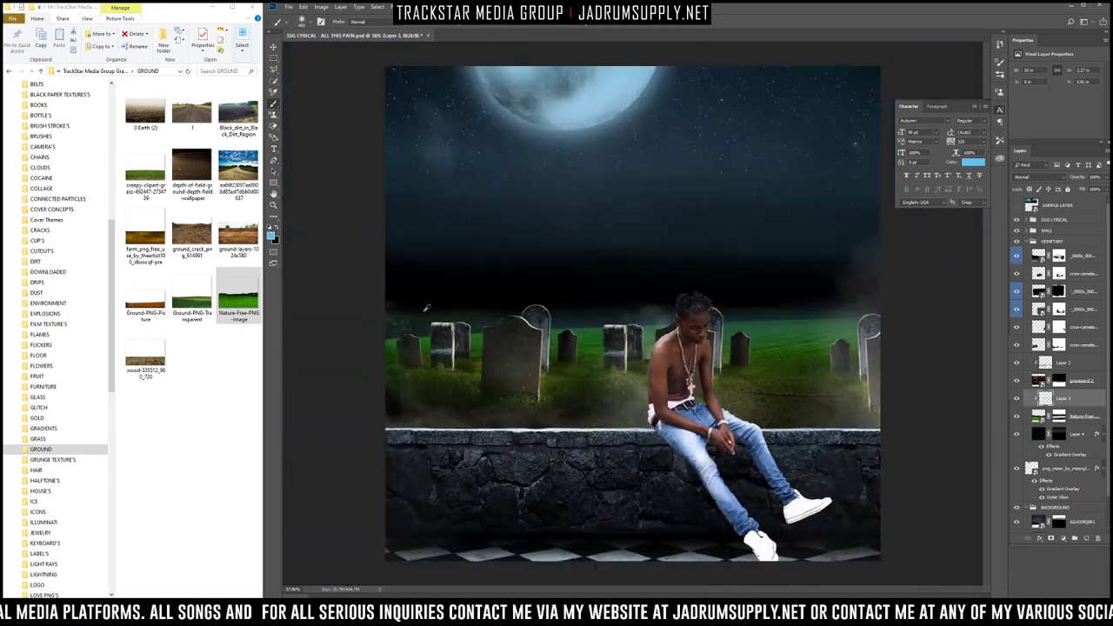
# Step: Set the brush mode to Multiply and add another blank layer clipped to the grass image
pyautogui.click(1060, 419)
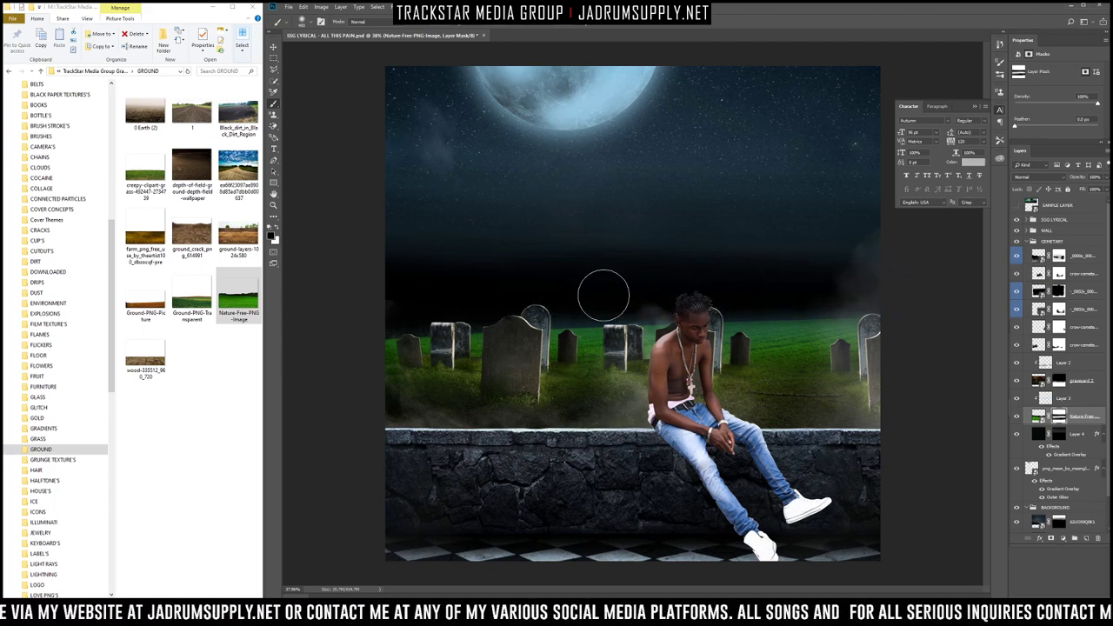
pyautogui.click(1043, 399)
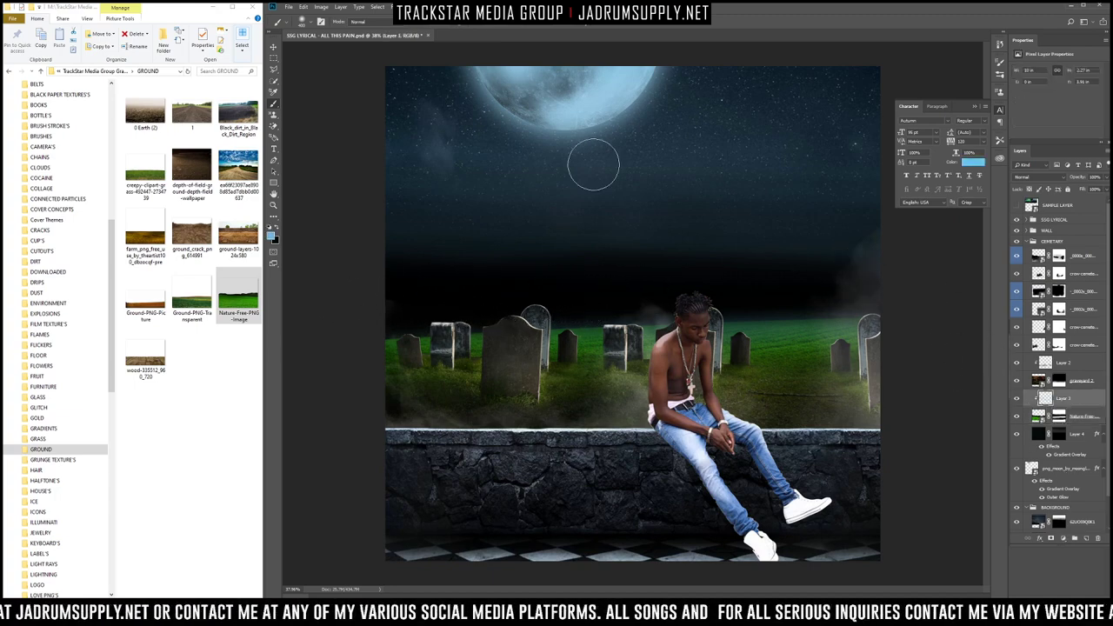
pyautogui.click(380, 22)
pyautogui.click(361, 71)
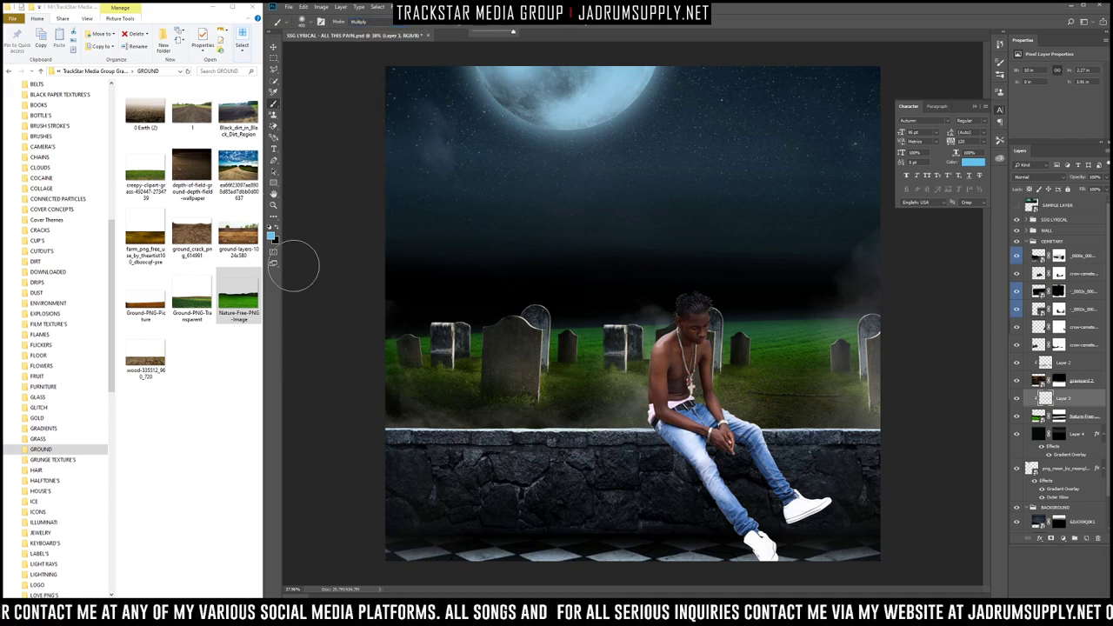
pyautogui.rightClick(696, 234)
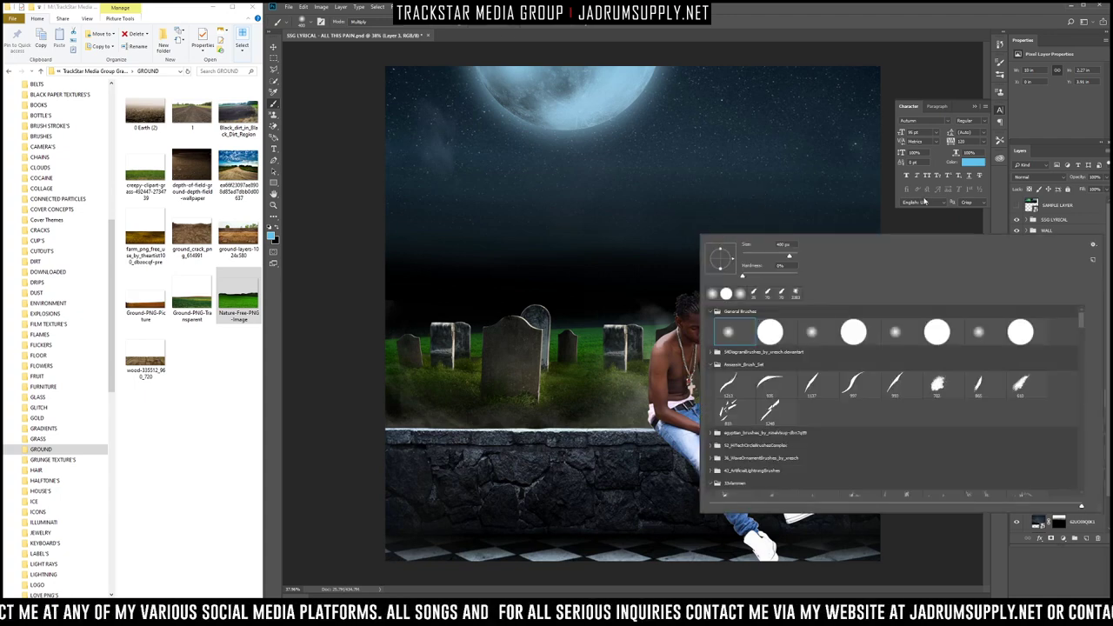
pyautogui.press('Return')
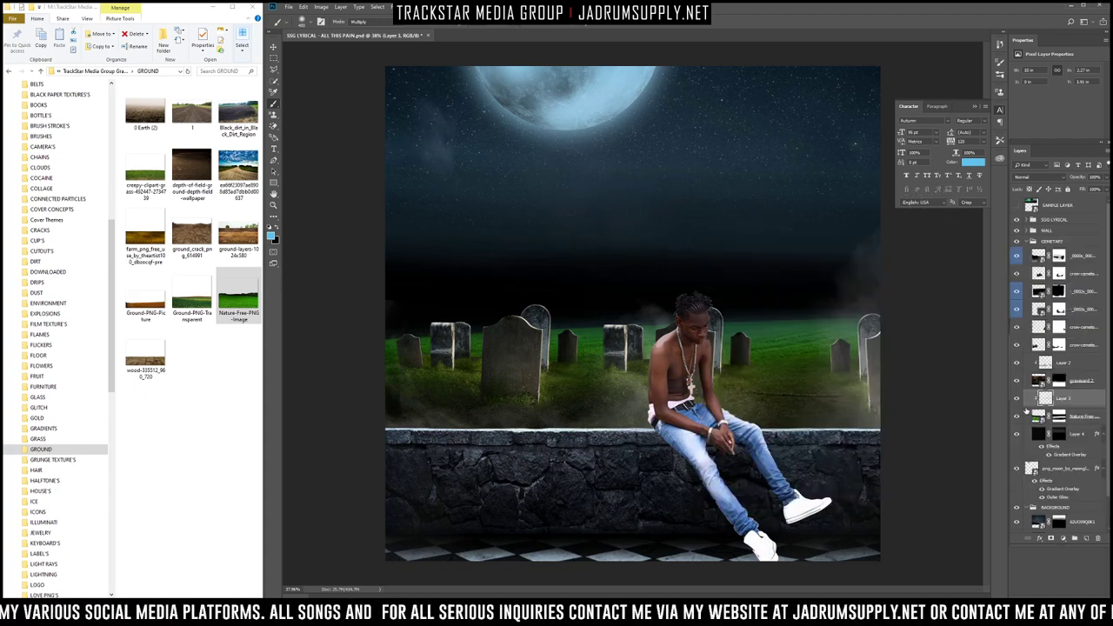
pyautogui.click(1085, 539)
pyautogui.keyDown('alt'); pyautogui.click(1058, 403); pyautogui.keyUp('alt')
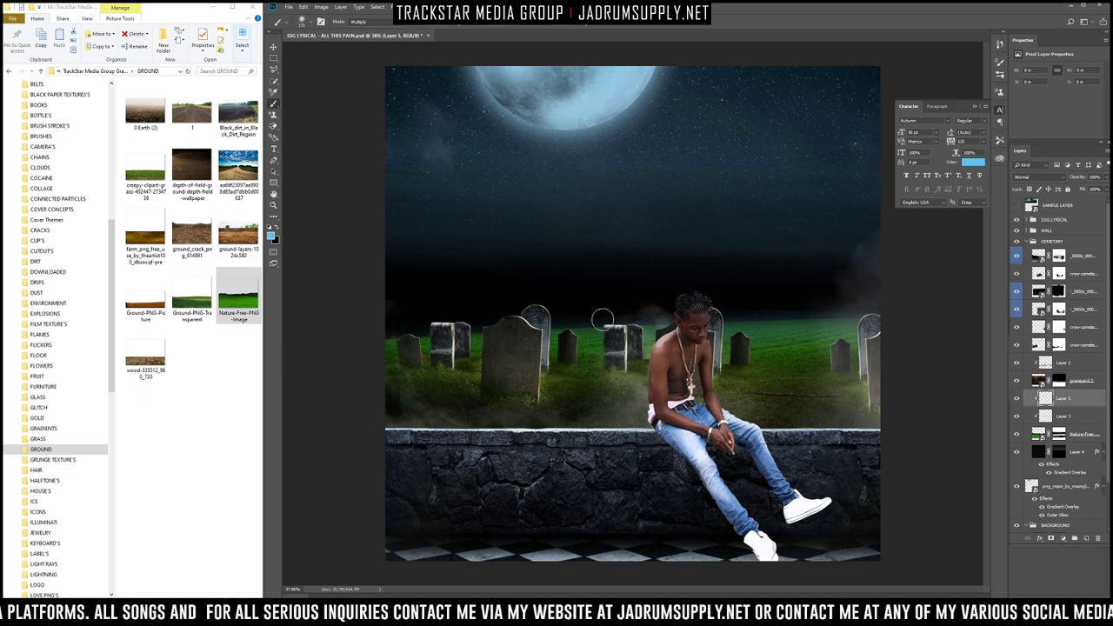
# Step: Try to paint a thin light-blue band along the horizon between the tombstones on the new clipped layer
pyautogui.scroll(4, 603, 320)
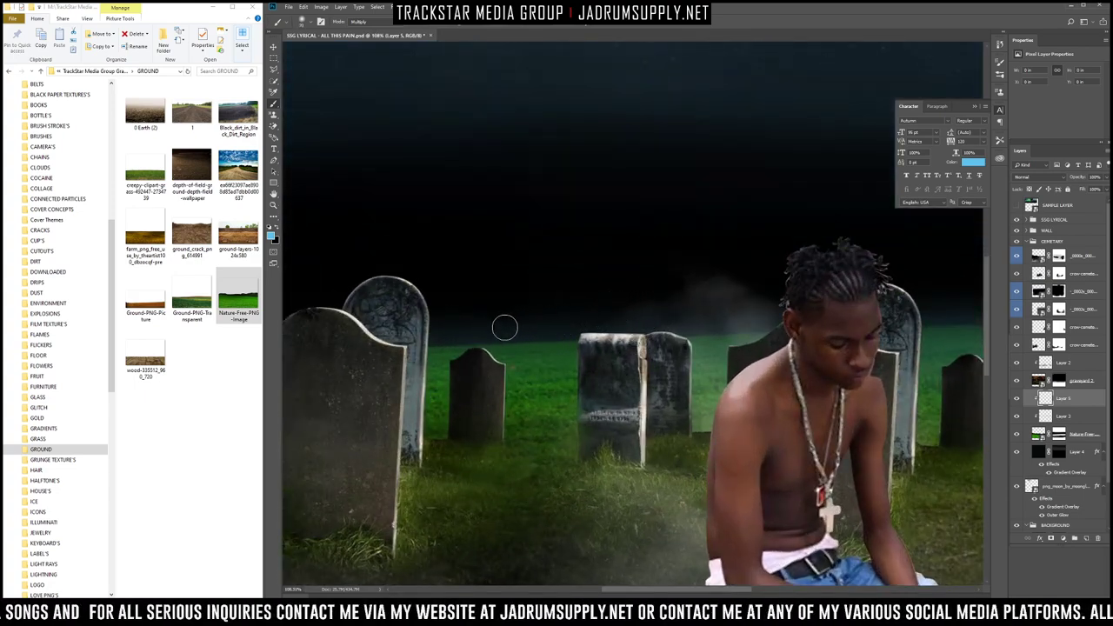
pyautogui.moveTo(444, 334); pyautogui.dragTo(864, 312)
pyautogui.scroll(-5, 631, 258)
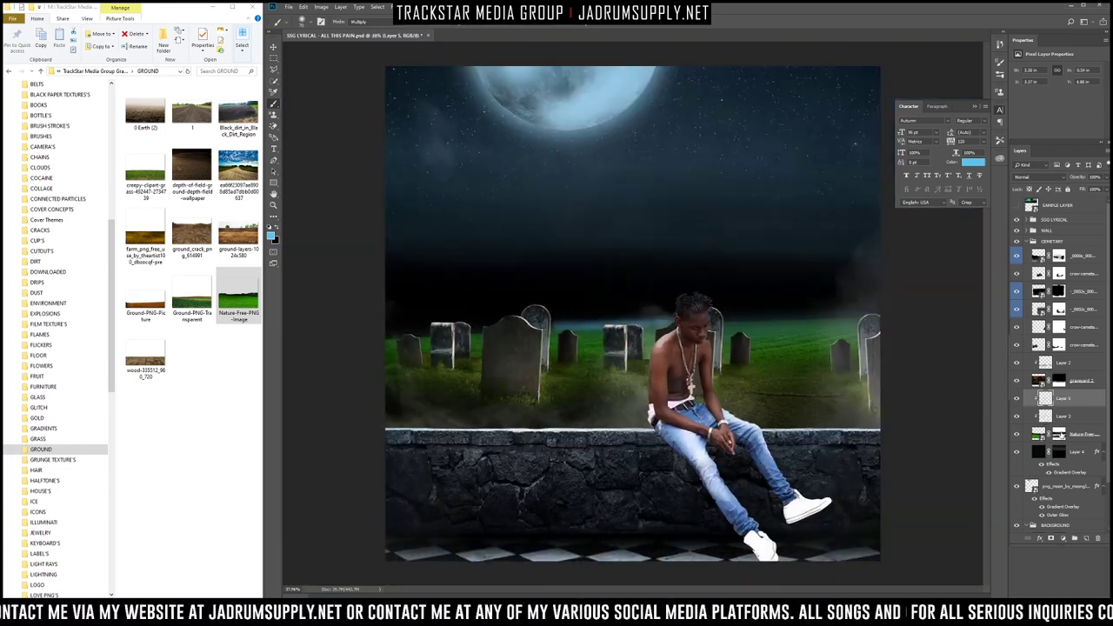
pyautogui.keyDown('shift'); pyautogui.click(1059, 434); pyautogui.keyUp('shift')
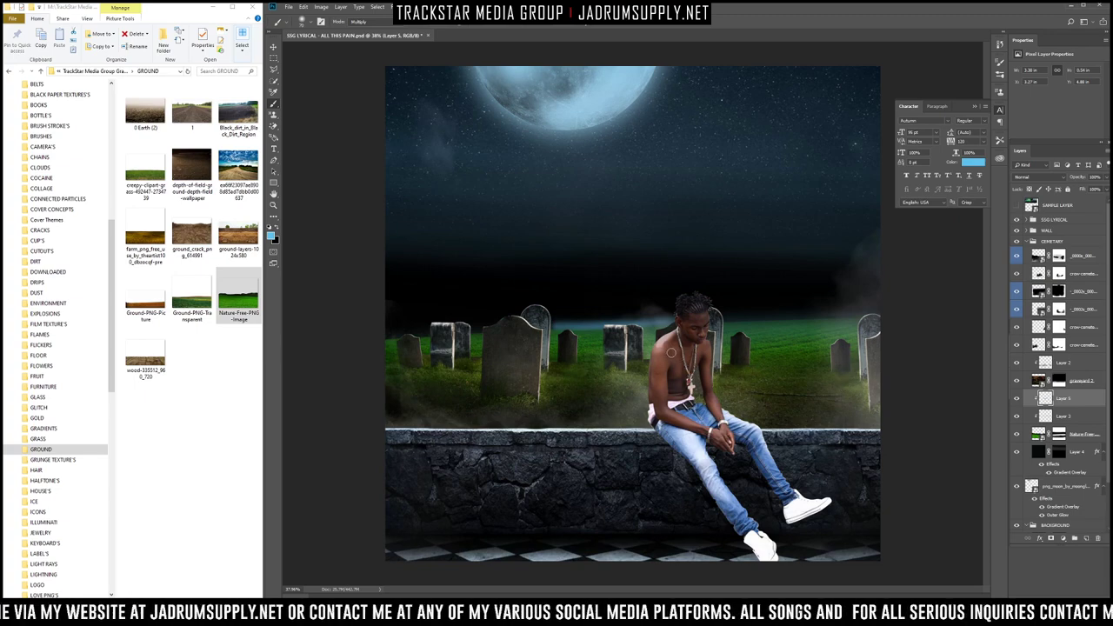
pyautogui.hotkey('ctrl', 'z')
pyautogui.hotkey('ctrl', 'z')
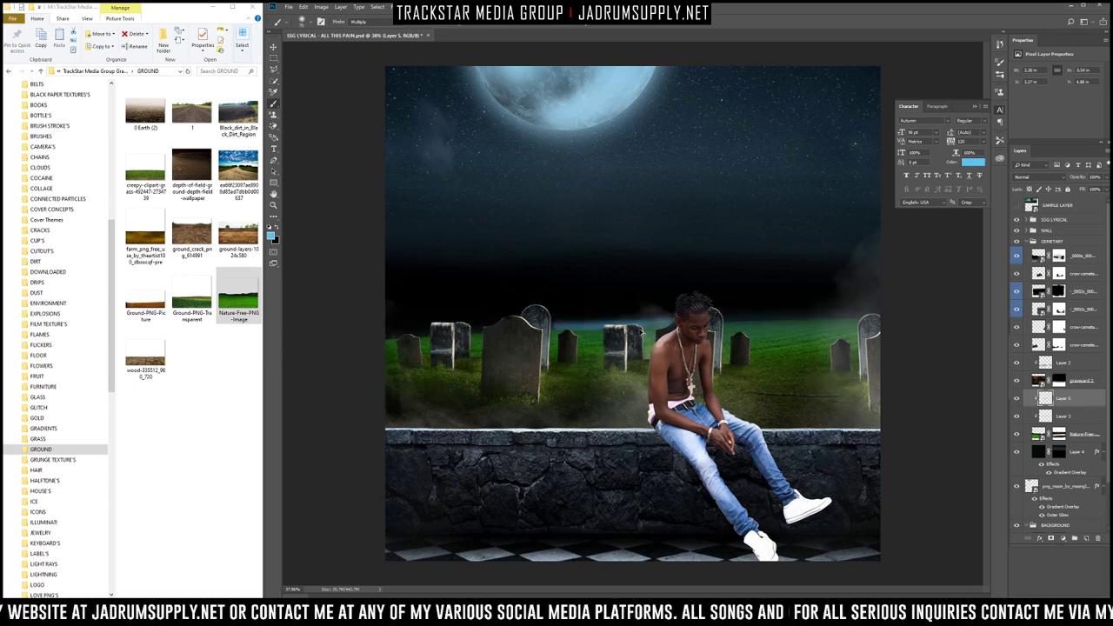
pyautogui.hotkey('ctrl', 'alt', 'z')
pyautogui.hotkey('ctrl', 'alt', 'z')
pyautogui.hotkey('ctrl', 'alt', 'z')
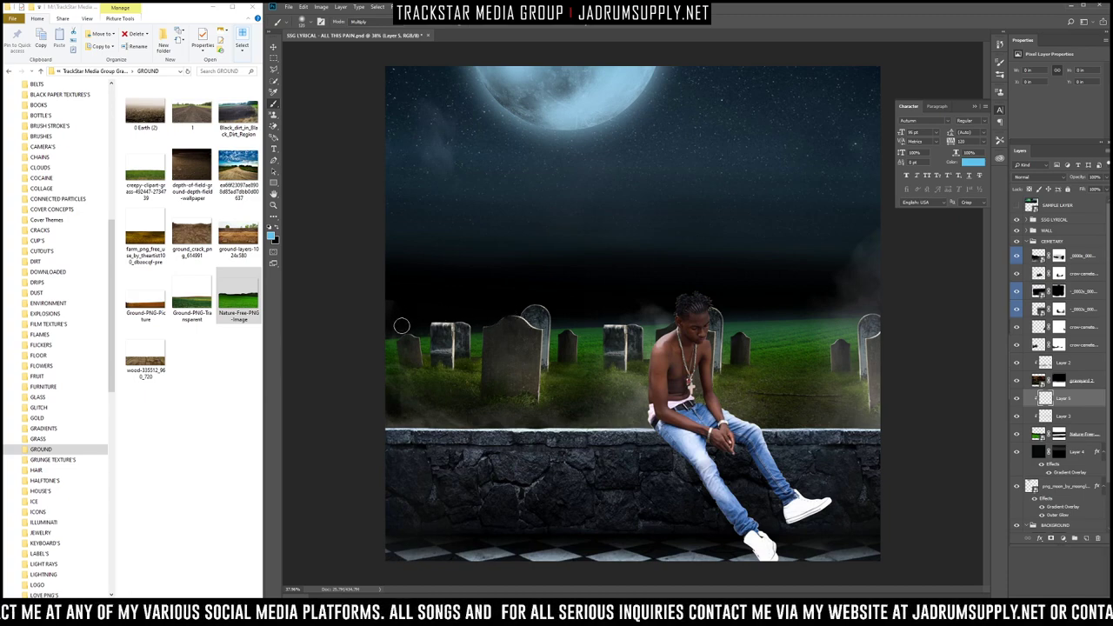
# Step: Paint soft light blue across the grass horizon with a larger brush on the new clipped layer, comparing the image with and without it
pyautogui.moveTo(387, 333)
pyautogui.mouseDown()
pyautogui.moveTo(772, 316)
pyautogui.moveTo(916, 328)
pyautogui.moveTo(472, 318)
pyautogui.moveTo(891, 330)
pyautogui.moveTo(782, 331)
pyautogui.moveTo(789, 345)
pyautogui.moveTo(816, 311)
pyautogui.moveTo(608, 311)
pyautogui.moveTo(629, 302)
pyautogui.moveTo(322, 315)
pyautogui.moveTo(538, 324)
pyautogui.moveTo(264, 316)
pyautogui.moveTo(616, 315)
pyautogui.moveTo(425, 315)
pyautogui.moveTo(414, 298)
pyautogui.moveTo(490, 326)
pyautogui.moveTo(325, 329)
pyautogui.moveTo(404, 326)
pyautogui.moveTo(330, 370)
pyautogui.moveTo(338, 386)
pyautogui.moveTo(407, 325)
pyautogui.mouseUp()
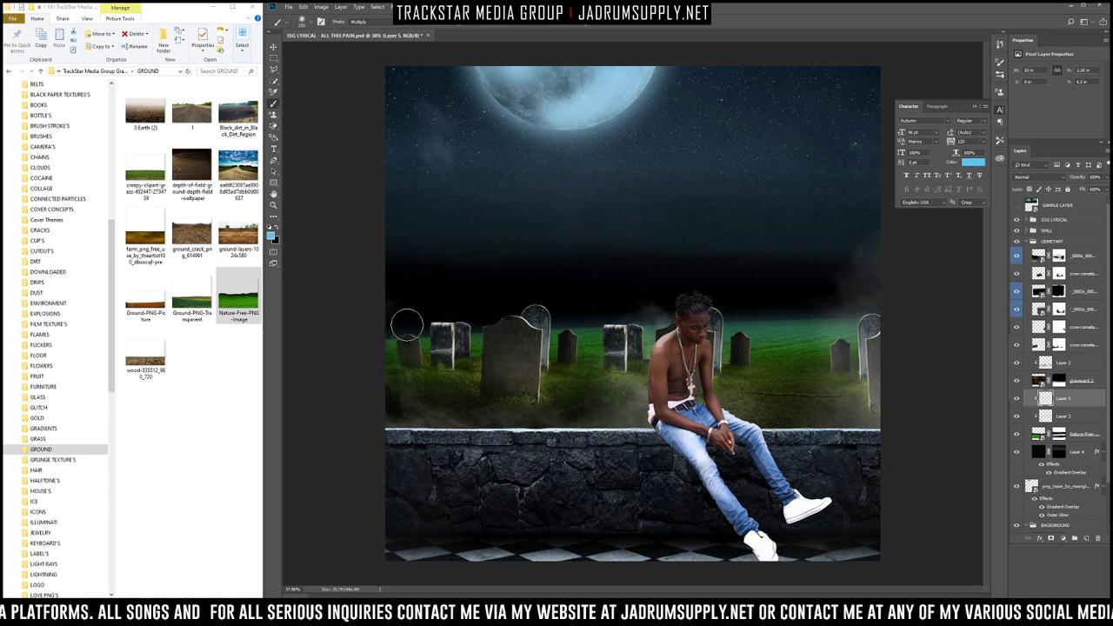
pyautogui.scroll(-5, 723, 276)
pyautogui.scroll(-1, 723, 275)
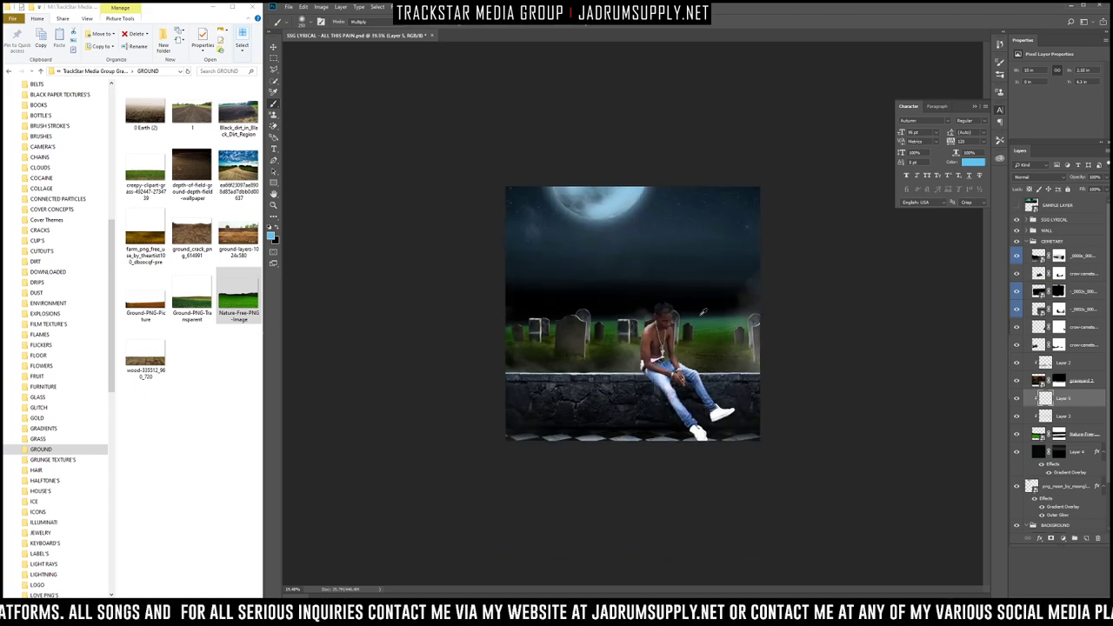
pyautogui.click(1017, 399)
pyautogui.click(1017, 400)
pyautogui.click(1017, 399)
pyautogui.click(1018, 399)
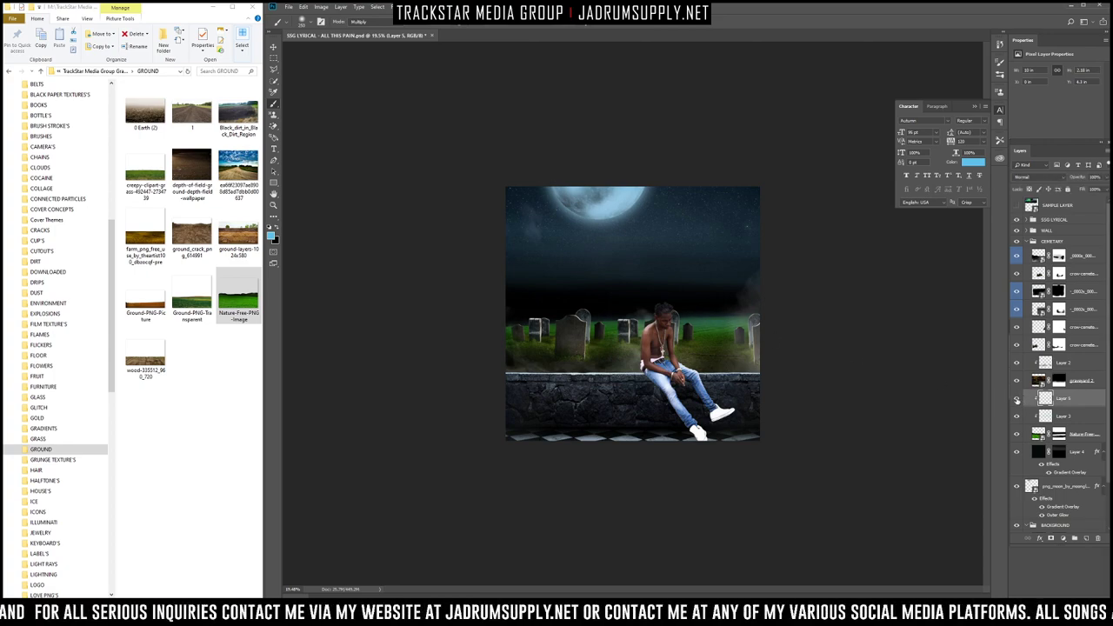
pyautogui.scroll(3, 556, 290)
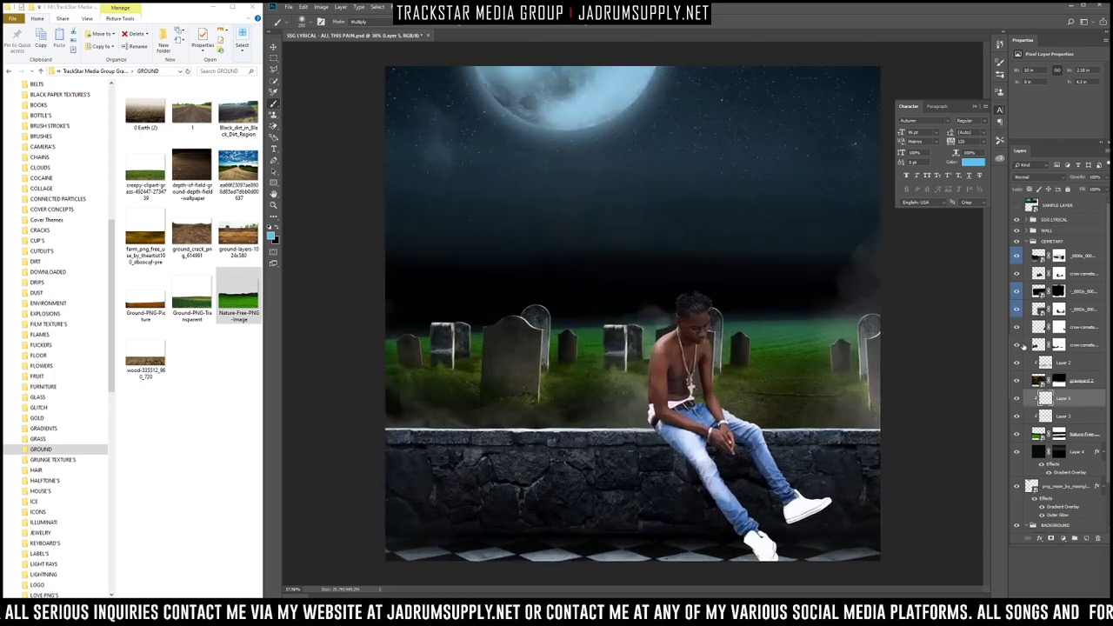
# Step: Compare the composition with and without the haze layer beneath the grass, leaving that layer's mask selected
pyautogui.click(1059, 434)
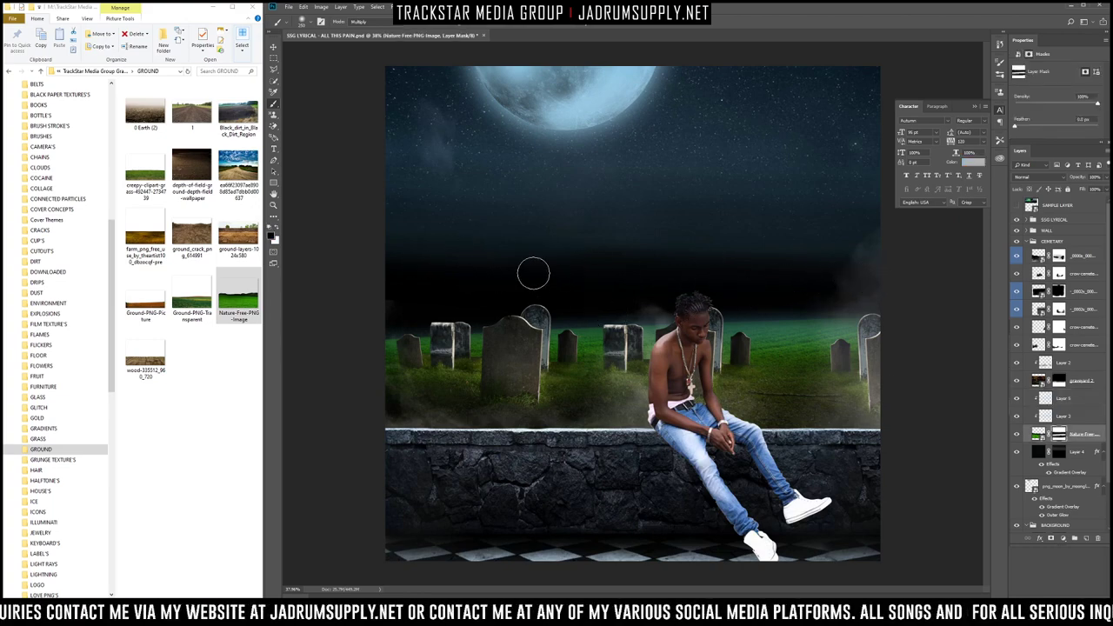
pyautogui.scroll(-5, 644, 243)
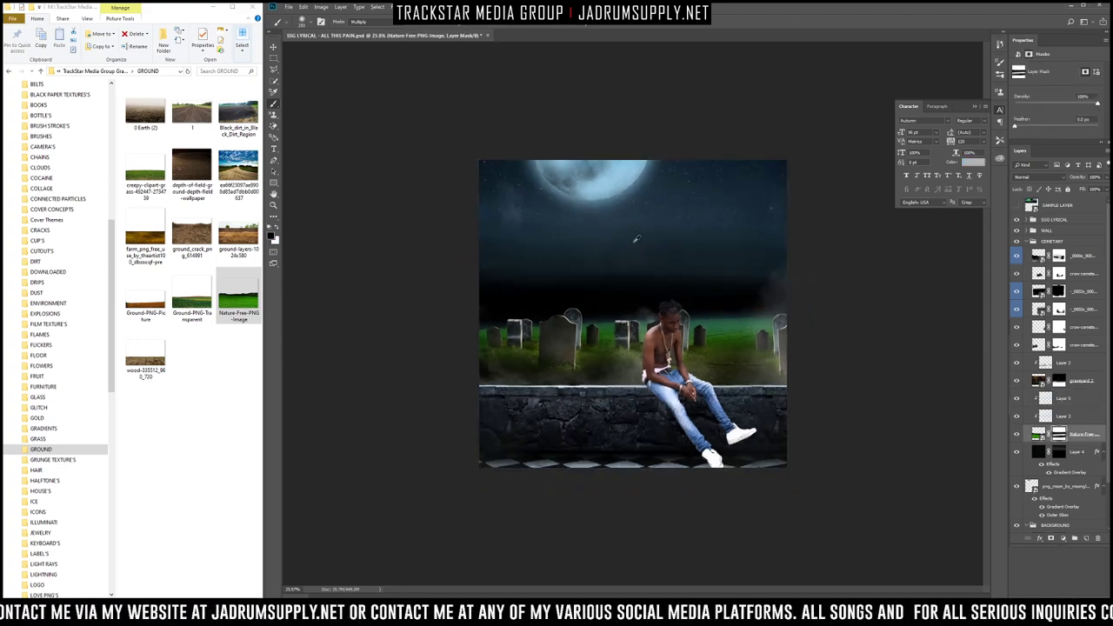
pyautogui.scroll(4, 688, 256)
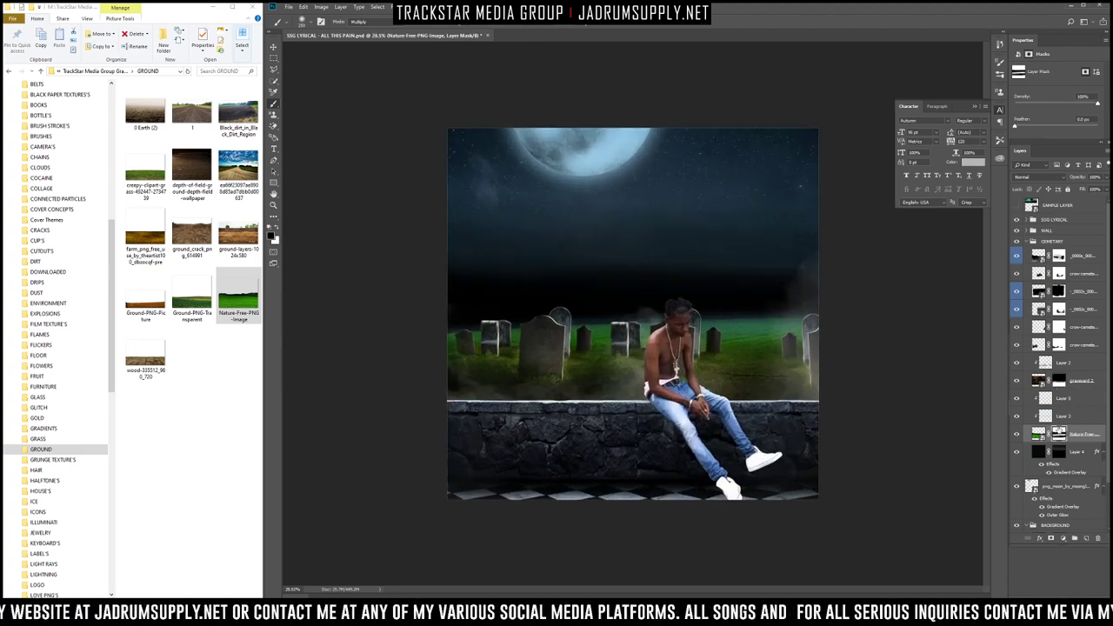
pyautogui.click(1059, 453)
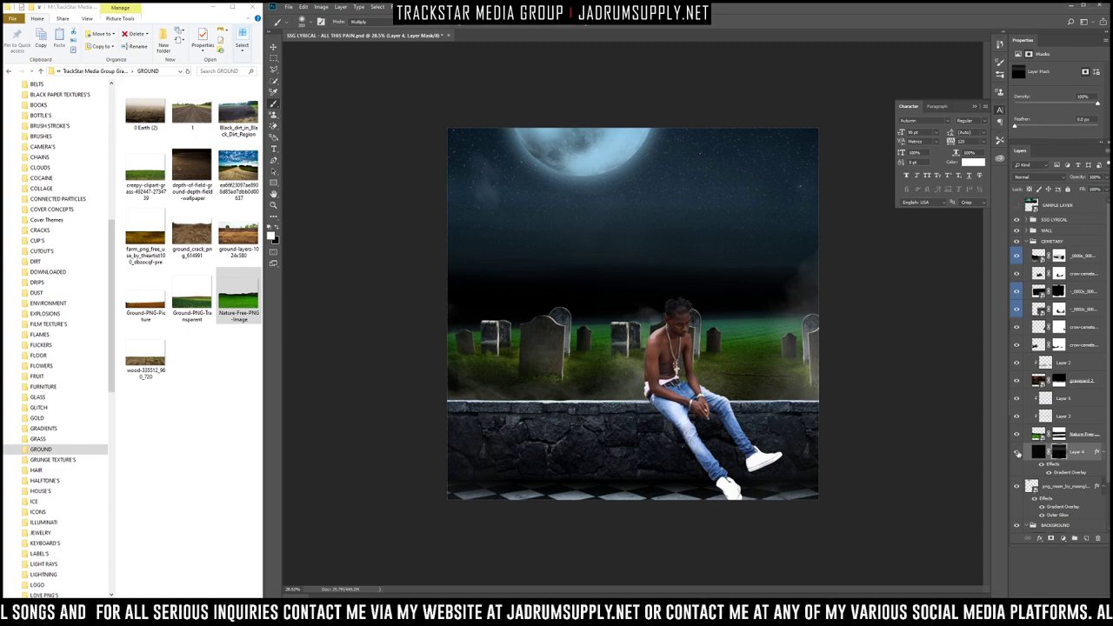
pyautogui.click(1017, 453)
pyautogui.click(1018, 453)
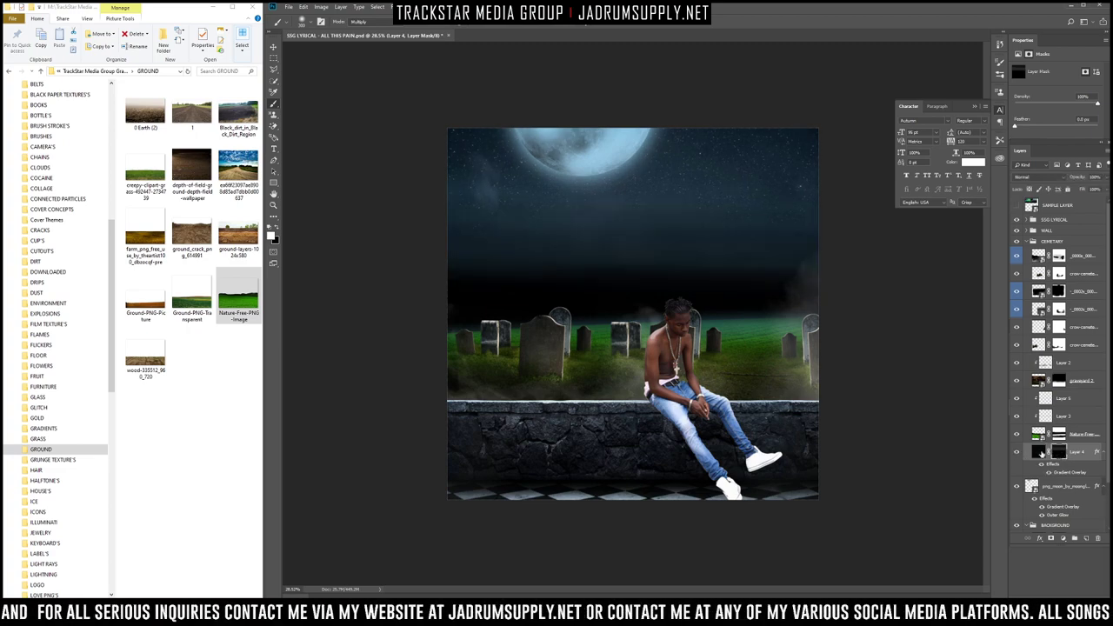
pyautogui.click(1040, 452)
pyautogui.click(1058, 452)
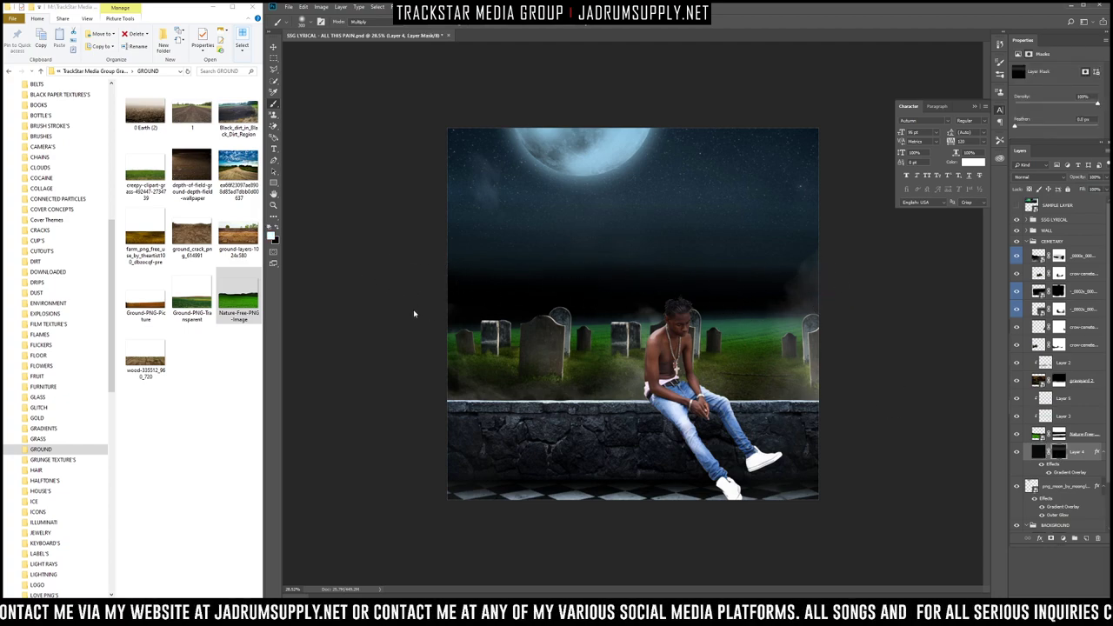
# Step: Set the brush mode to Normal with white as the painting colour for the haze layer's mask
pyautogui.press('x')
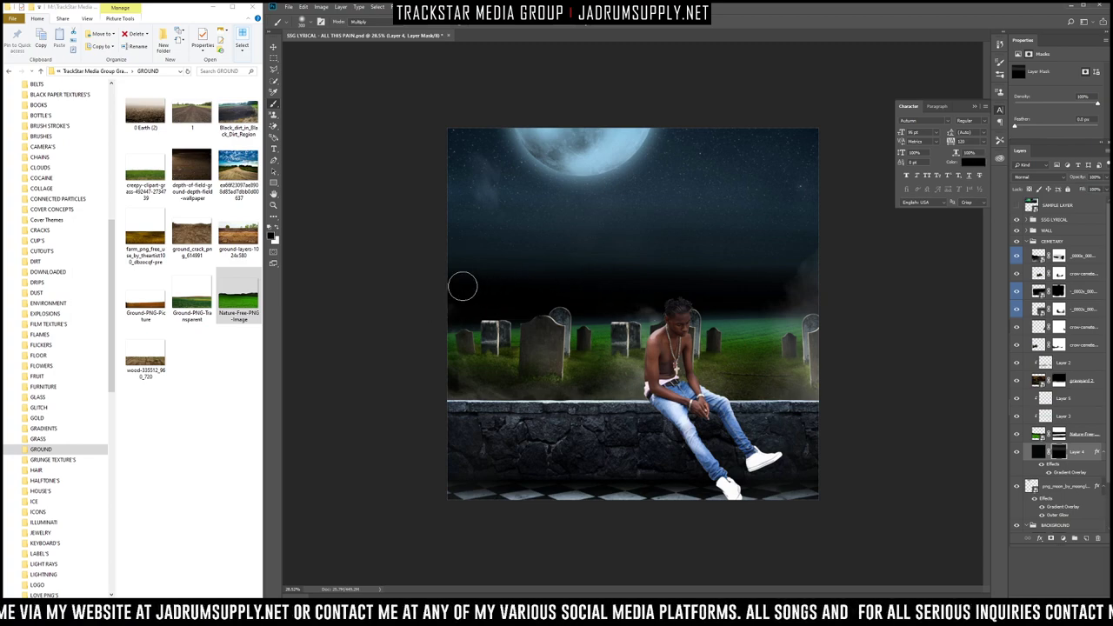
pyautogui.press('x')
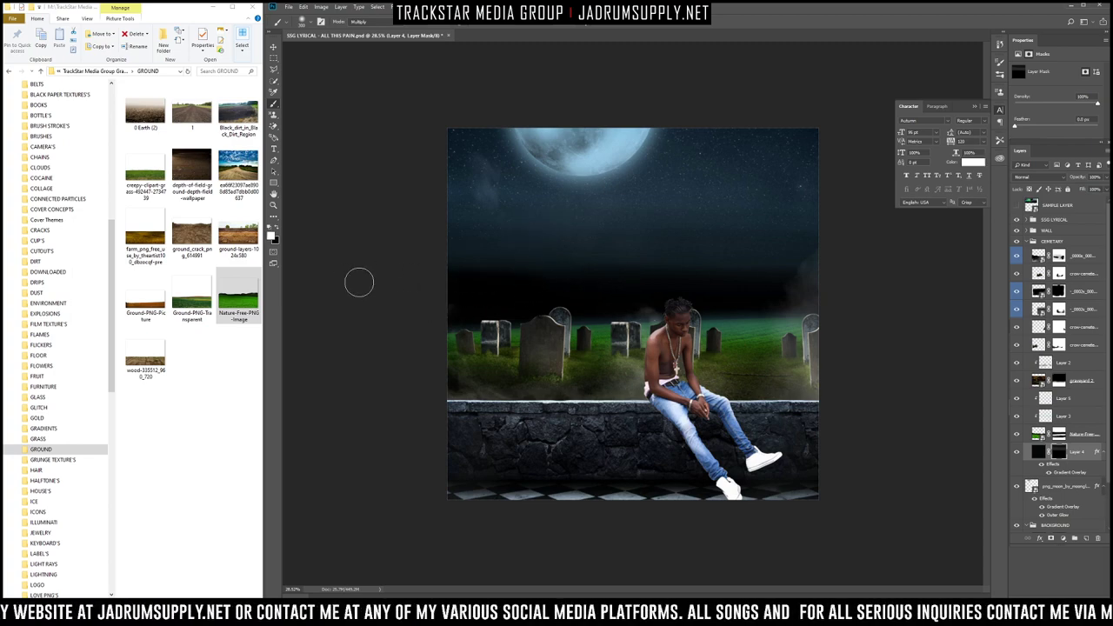
pyautogui.click(381, 22)
pyautogui.click(377, 31)
pyautogui.click(805, 268)
pyautogui.hotkey('ctrl', 'z')
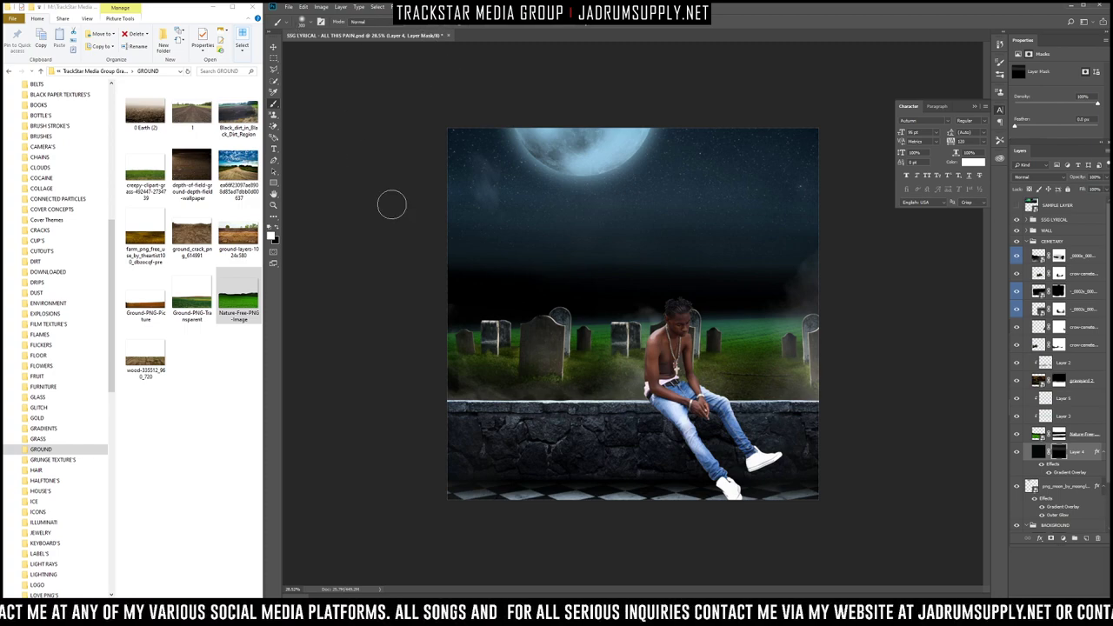
# Step: Paint white on the haze layer's mask with an enlarged 600 px brush to reveal haze across the dark band above the horizon
pyautogui.press('\\')
pyautogui.press('\\')
pyautogui.press(']')
pyautogui.press(']')
pyautogui.press(']')
pyautogui.press(']')
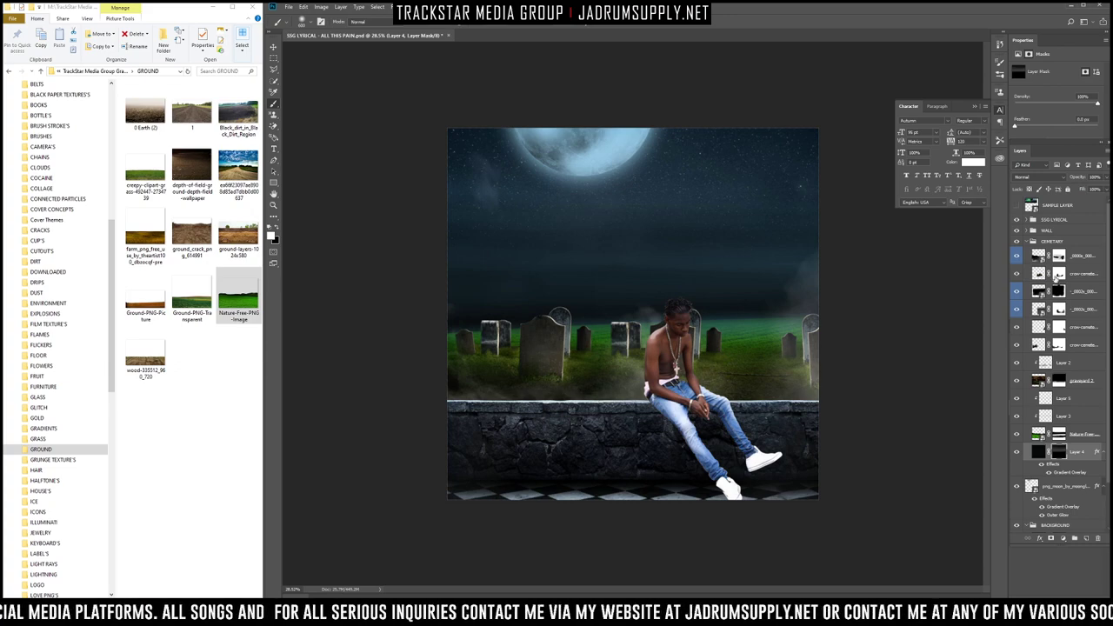
pyautogui.hotkey('ctrl', '-')
pyautogui.hotkey('ctrl', '+')
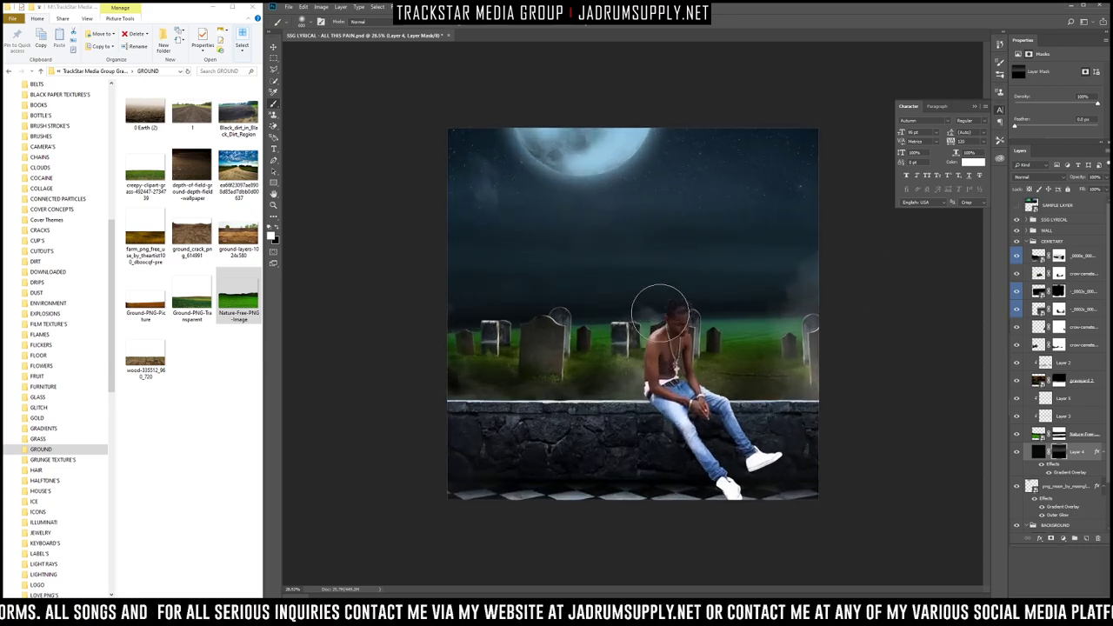
# Step: Examine the cemetery group by toggling the crow-cemetery1 copy layer and viewing the top fog layer's mask on its own
pyautogui.hotkey('ctrl', '+')
pyautogui.hotkey('ctrl', '+')
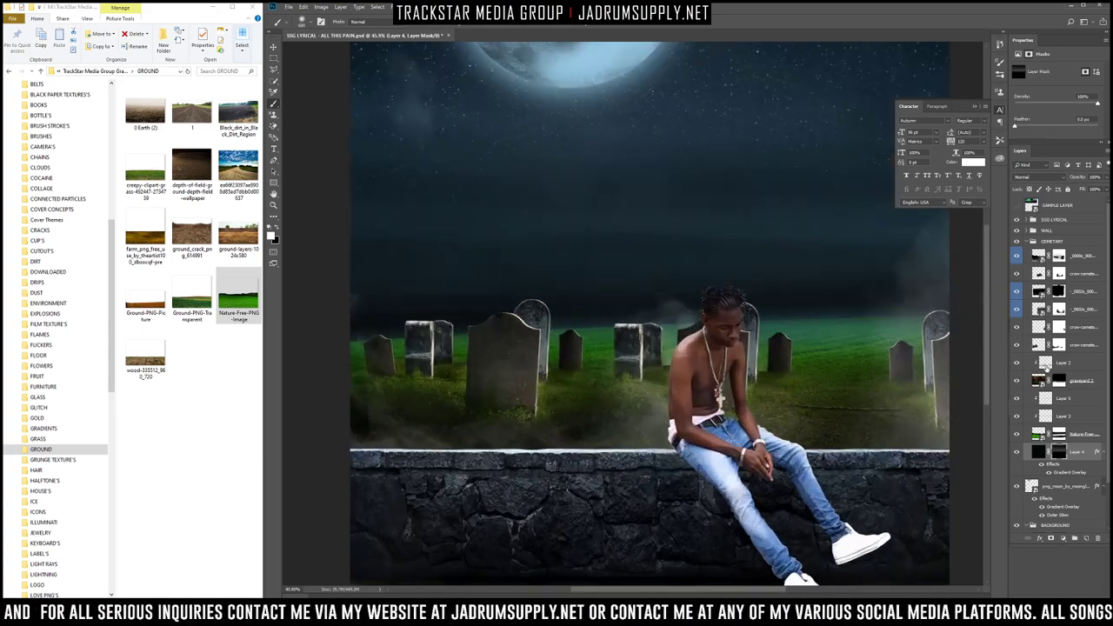
pyautogui.click(1083, 327)
pyautogui.click(1017, 329)
pyautogui.click(1018, 328)
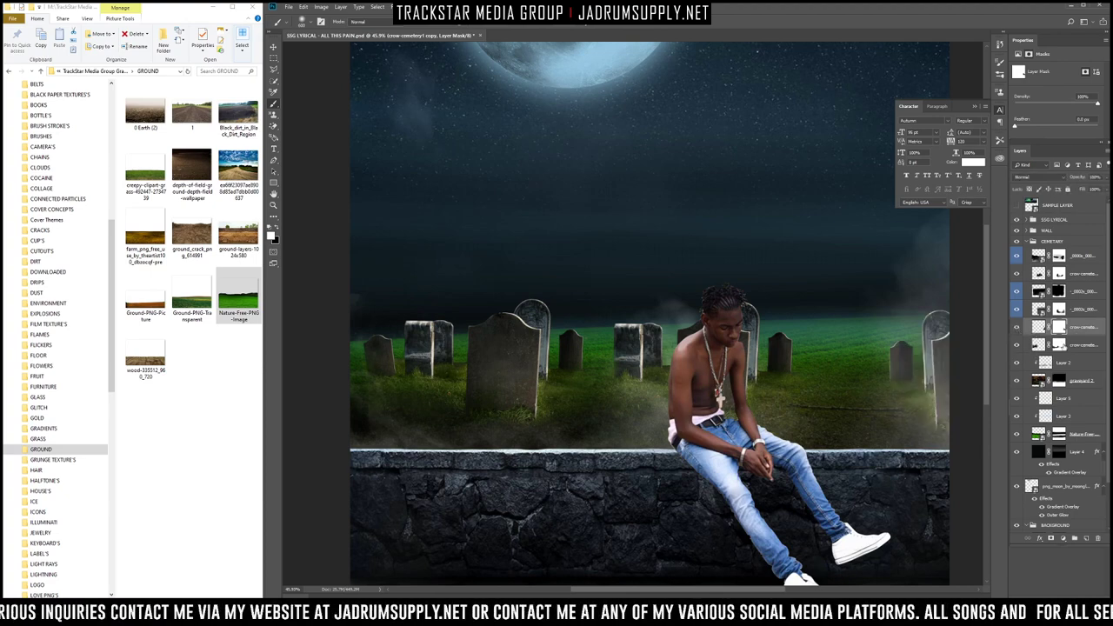
pyautogui.click(1039, 257)
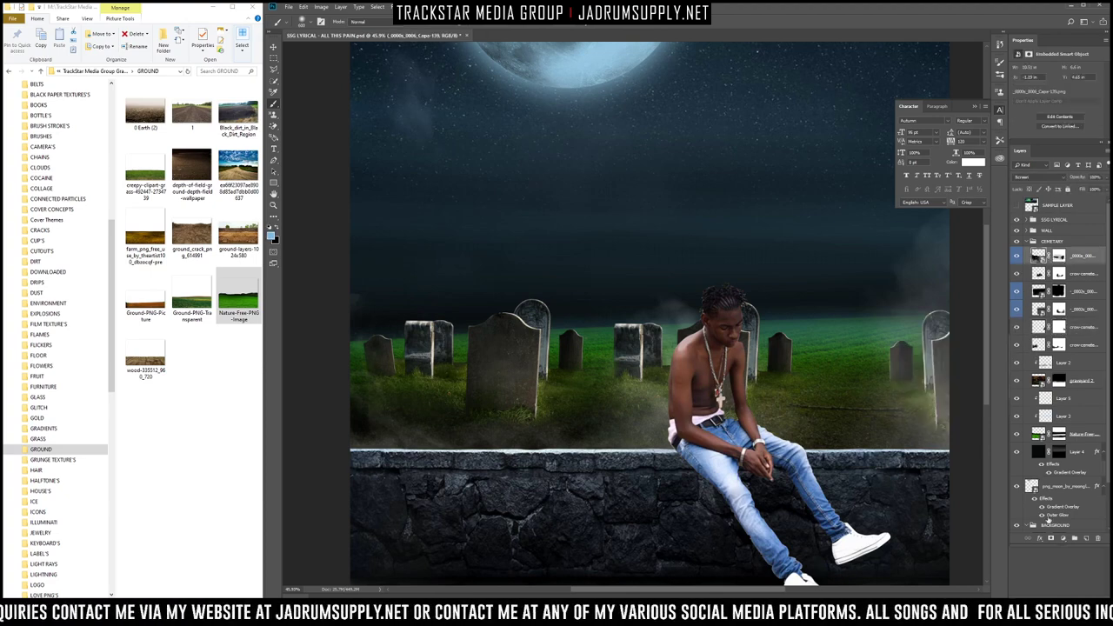
pyautogui.keyDown('alt'); pyautogui.click(1060, 257); pyautogui.keyUp('alt')
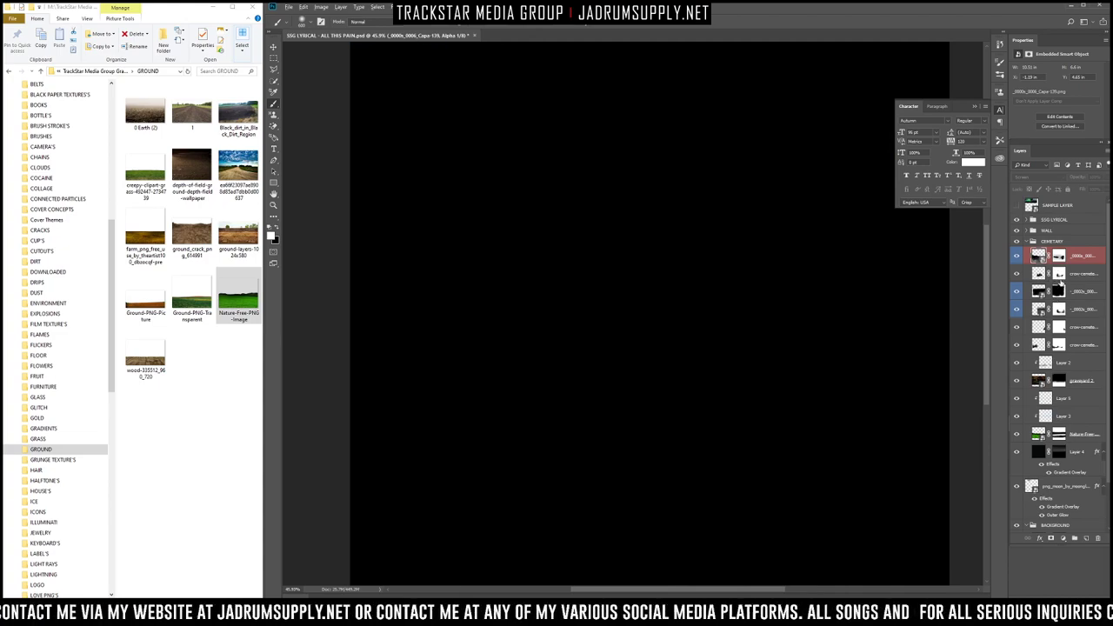
pyautogui.hotkey('ctrl', '2')
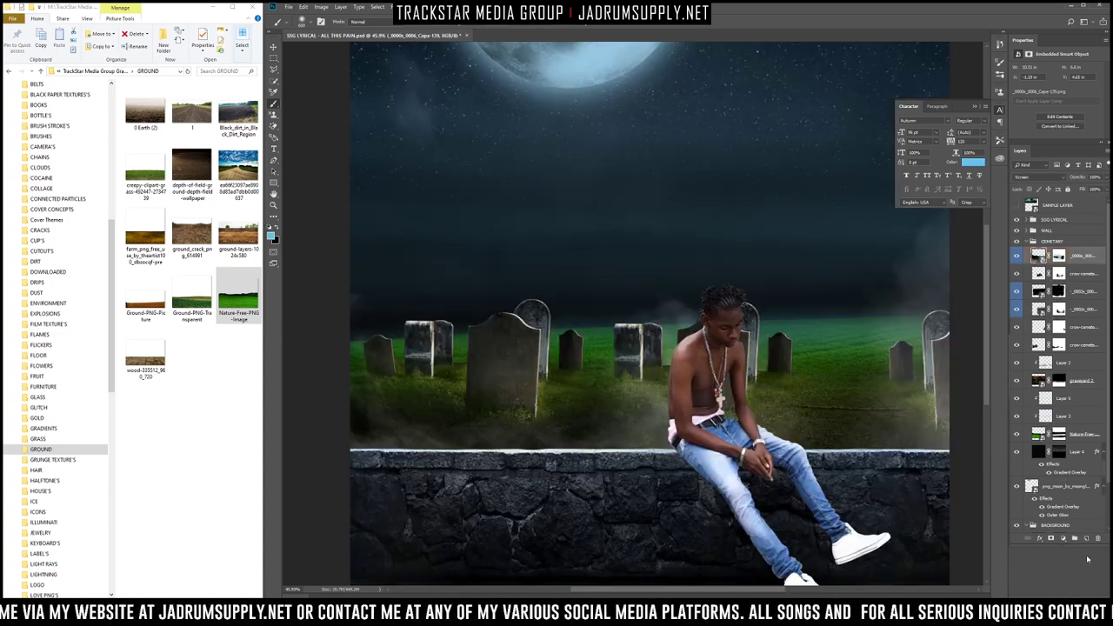
# Step: Add a blank layer clipped to the top fog layer and tint the fog above the wall with soft light blue
pyautogui.click(1088, 539)
pyautogui.keyDown('alt'); pyautogui.click(1068, 264); pyautogui.keyUp('alt')
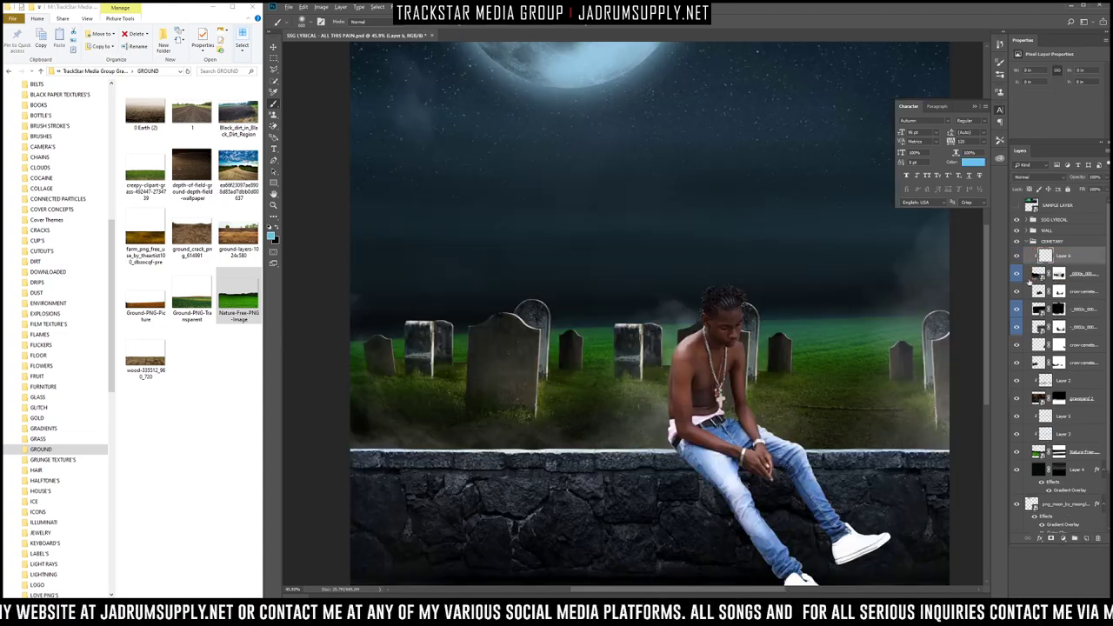
pyautogui.click(1016, 274)
pyautogui.click(1016, 274)
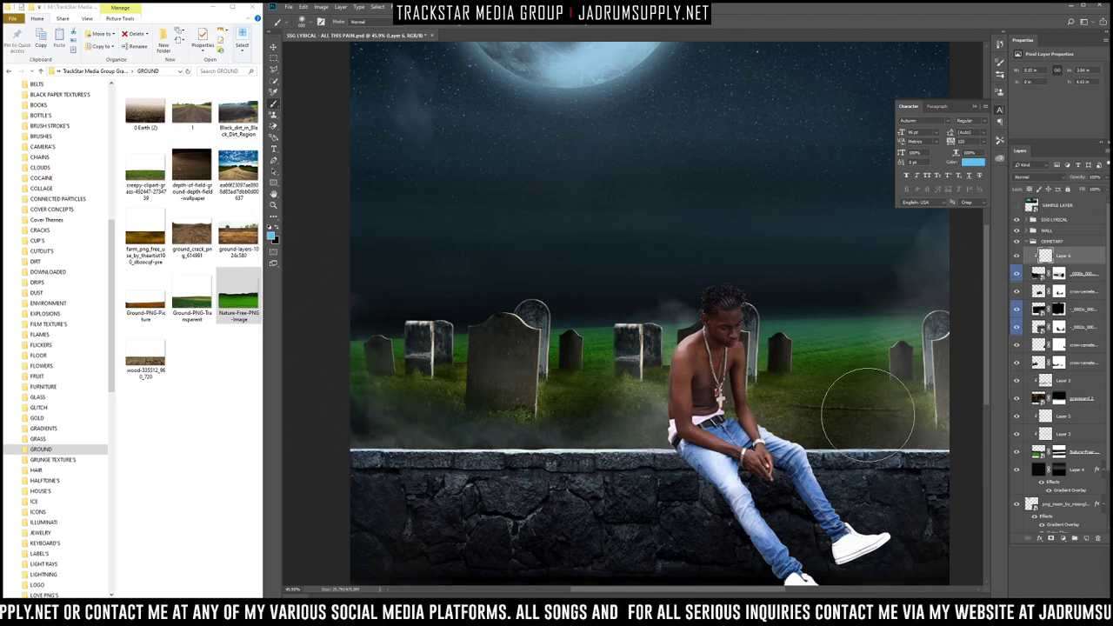
pyautogui.scroll(-3, 800, 414)
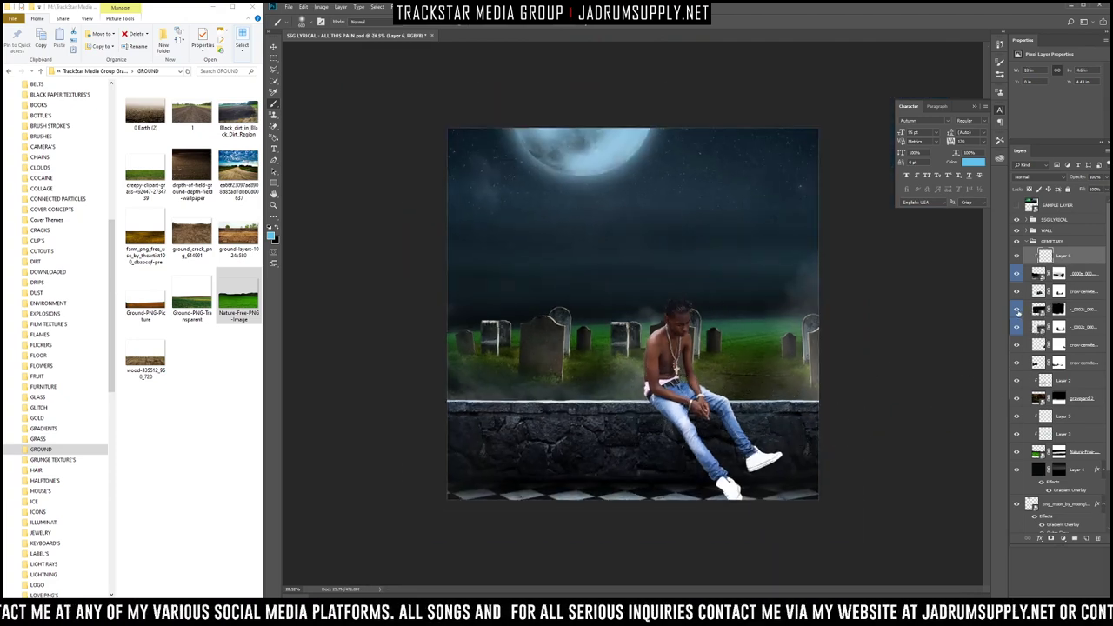
pyautogui.scroll(-1, 557, 247)
pyautogui.scroll(3, 517, 272)
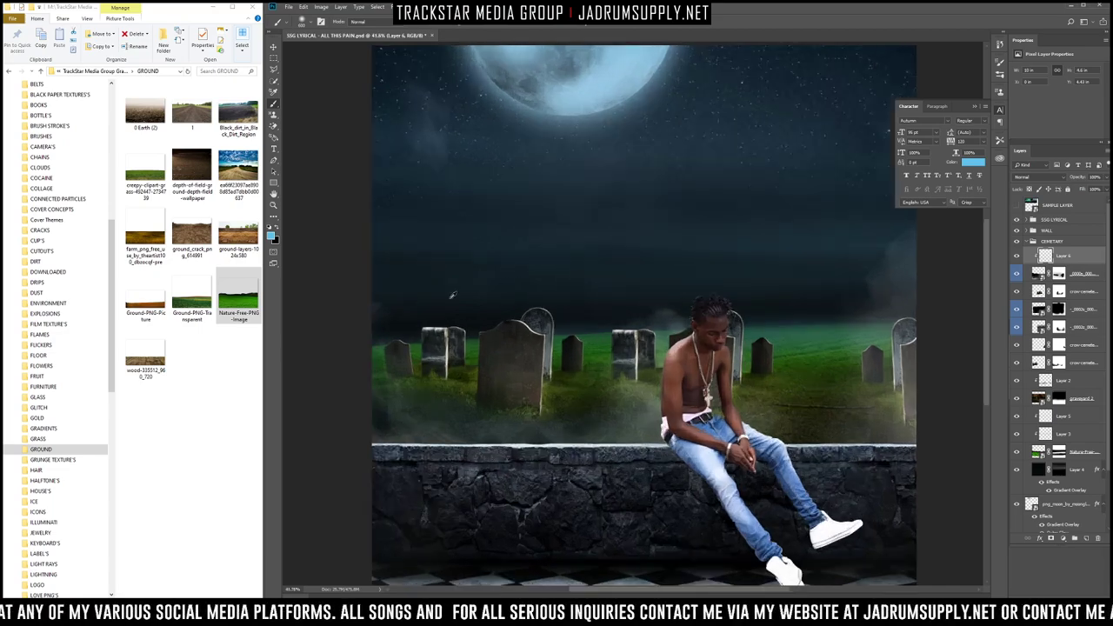
pyautogui.scroll(3, 451, 296)
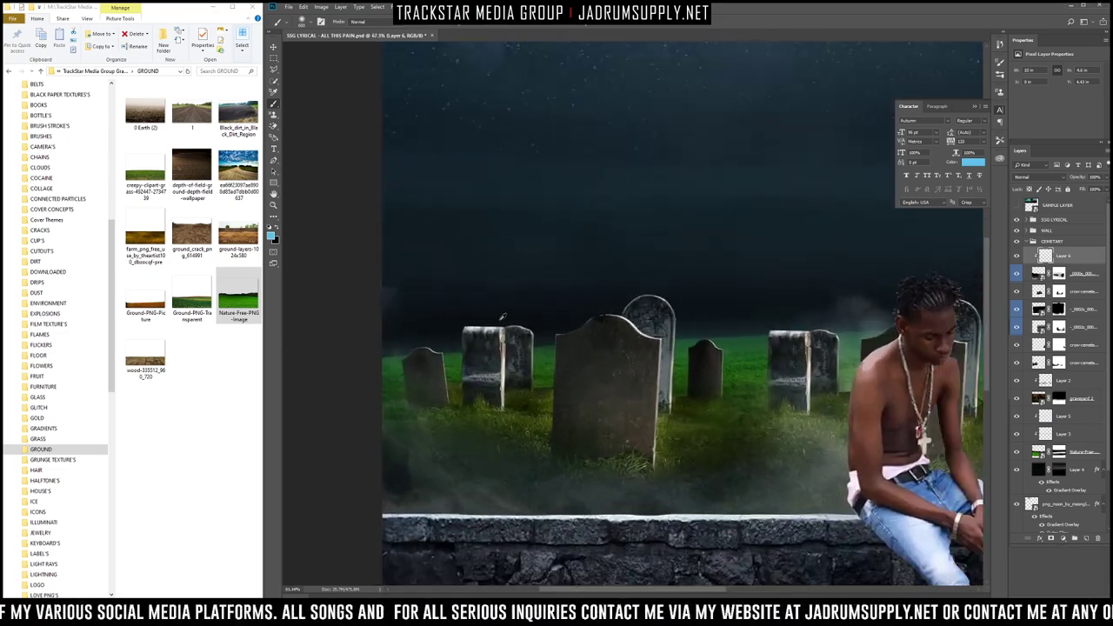
pyautogui.scroll(-3, 502, 317)
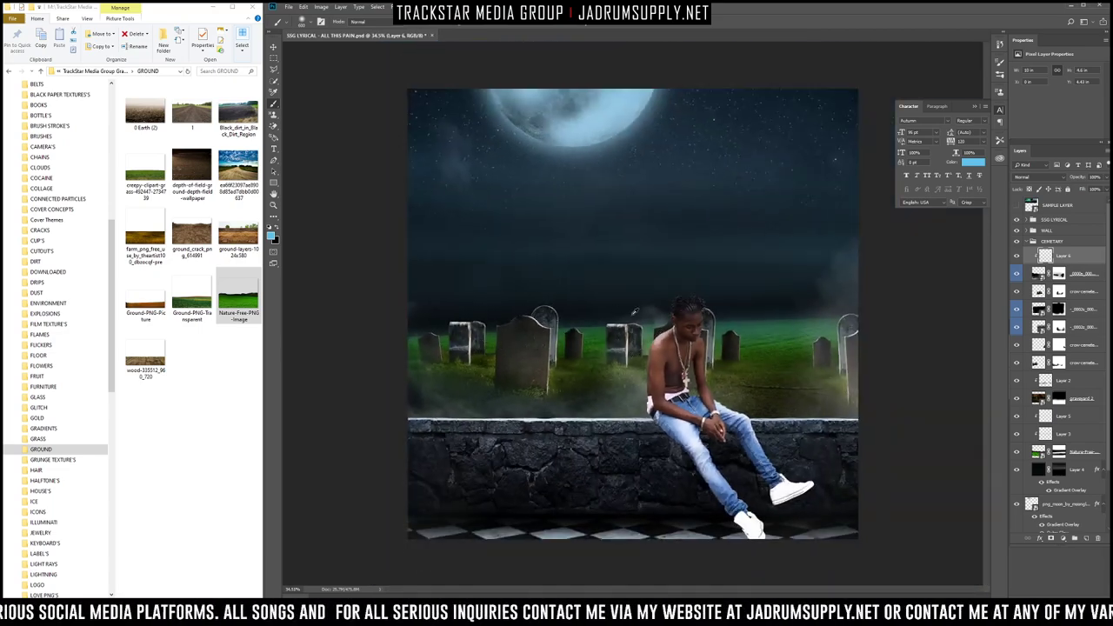
pyautogui.scroll(6, 452, 346)
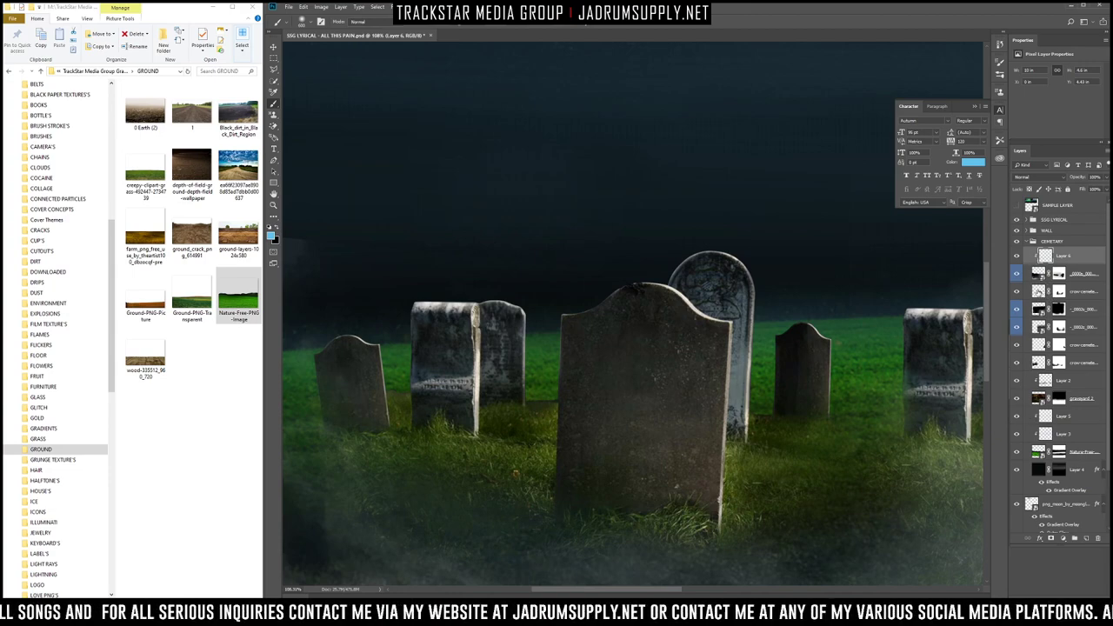
# Step: Check what the crow-cemetery1 copy 2 tombstone layer contains and add two blank layers clipped to it
pyautogui.click(1021, 292)
pyautogui.click(1019, 293)
pyautogui.click(1018, 294)
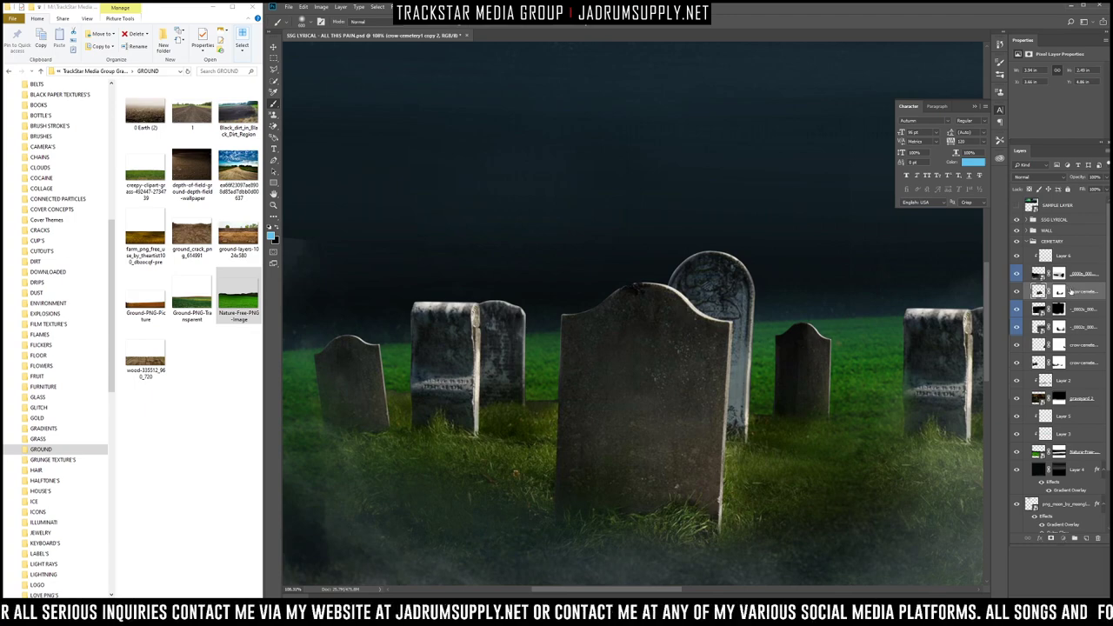
pyautogui.click(1087, 539)
pyautogui.click(1087, 539)
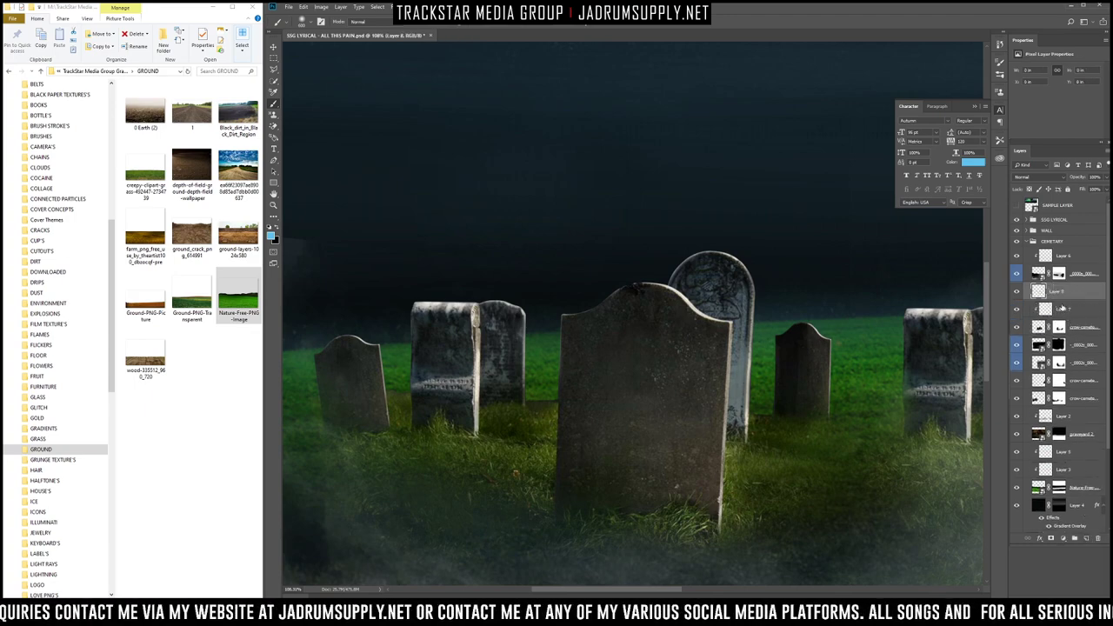
pyautogui.hotkey('ctrl', '0')
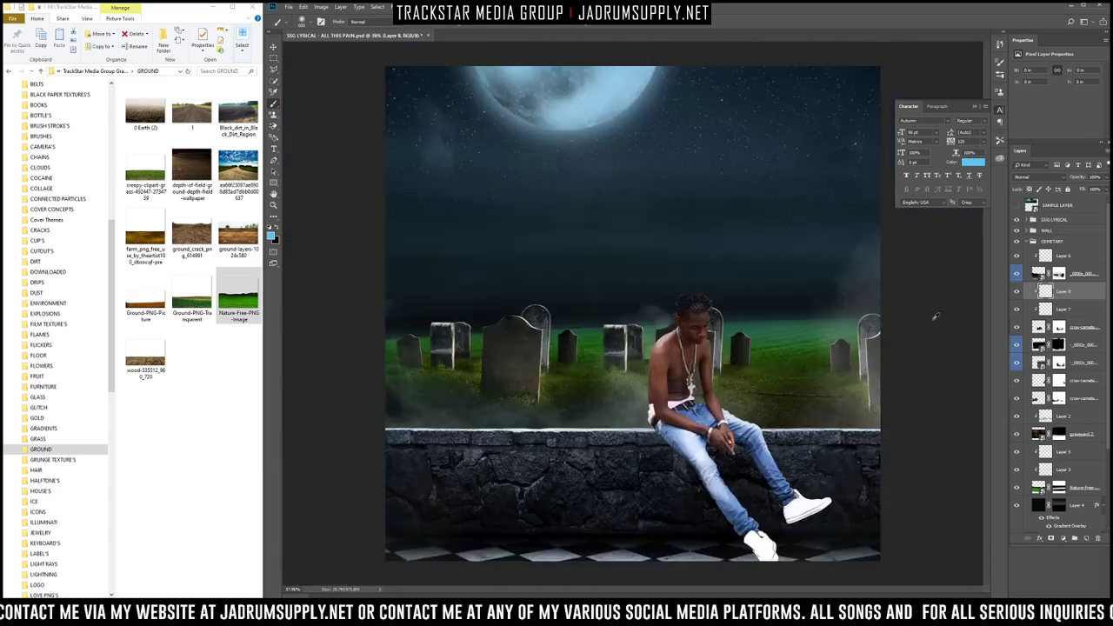
pyautogui.scroll(6, 683, 331)
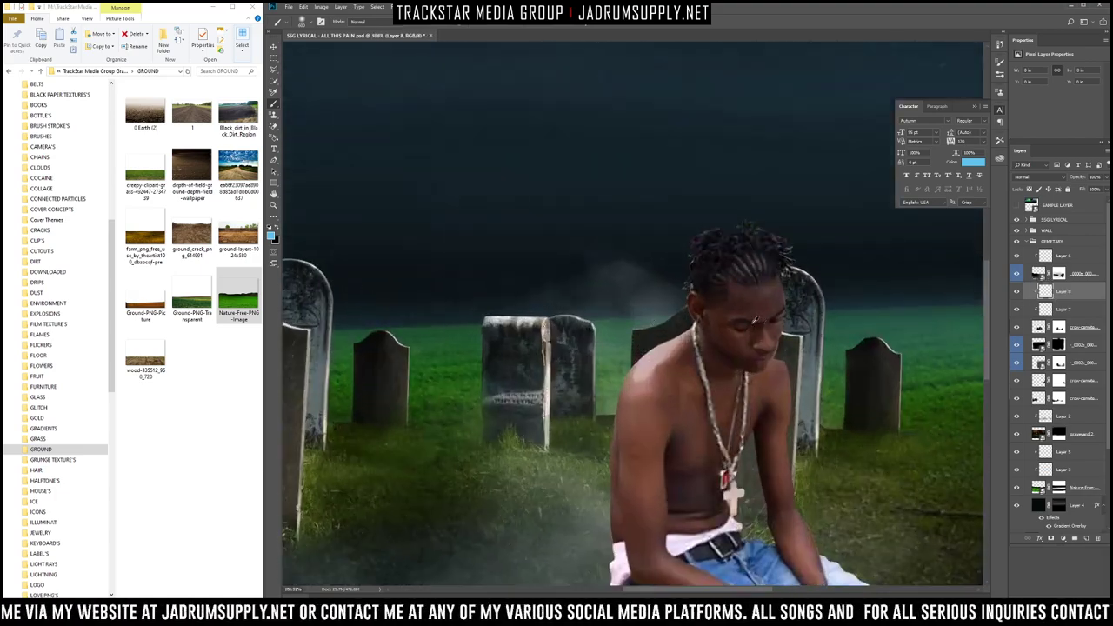
pyautogui.scroll(1, 709, 317)
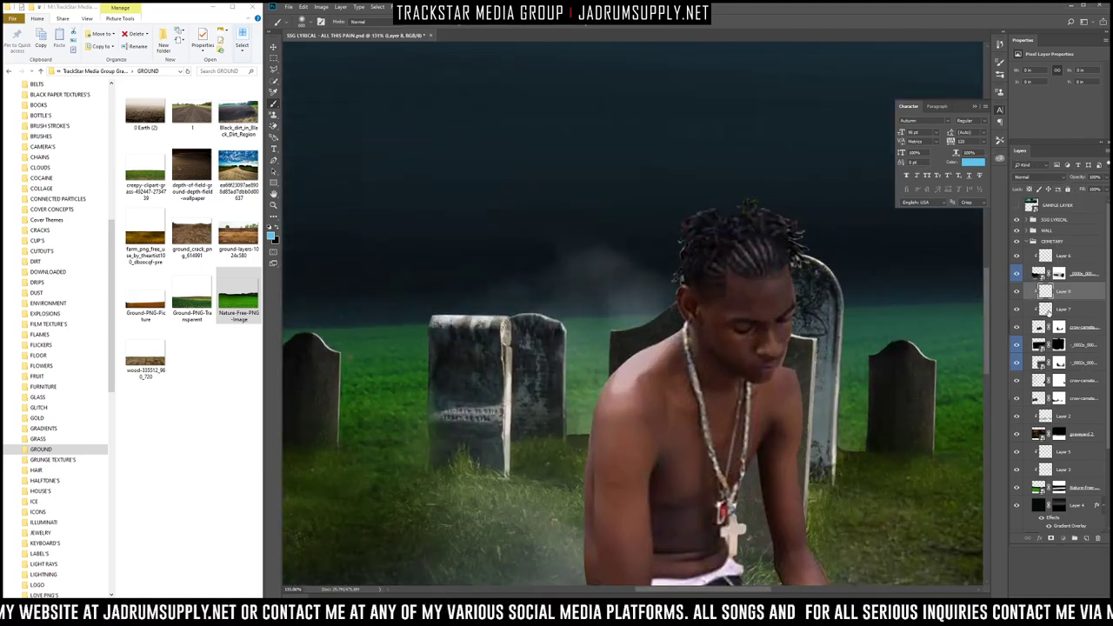
# Step: Choose the 2339 px light-beam brush for the lower clipped tombstone layer and try a light-blue stroke across the tombstones
pyautogui.click(1063, 309)
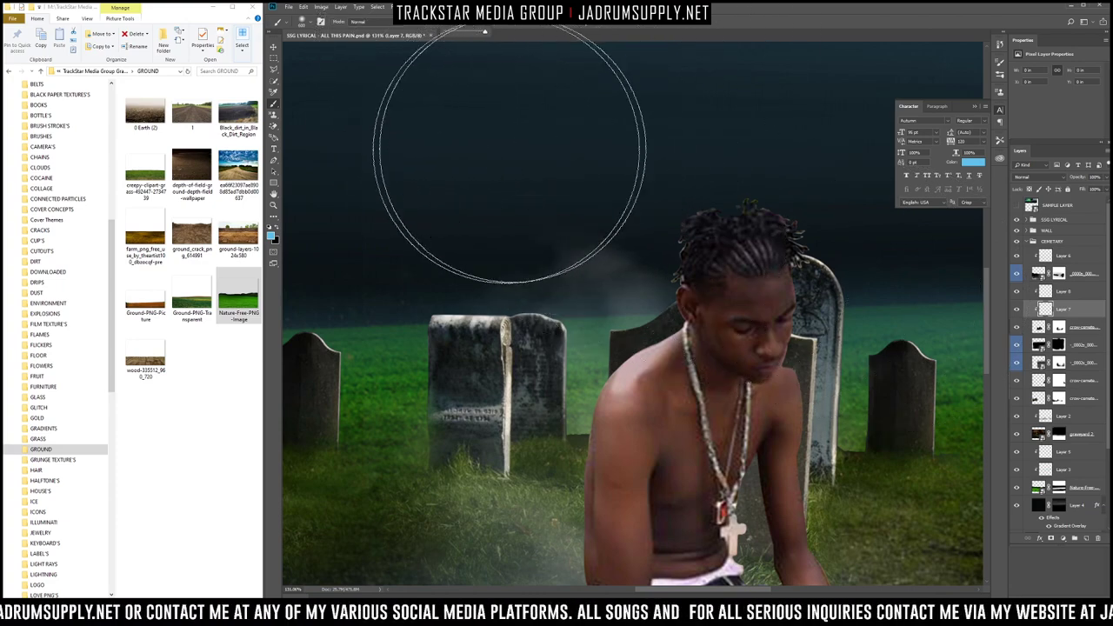
pyautogui.rightClick(518, 158)
pyautogui.moveTo(891, 243)
pyautogui.mouseDown()
pyautogui.moveTo(898, 346)
pyautogui.moveTo(862, 342)
pyautogui.mouseUp()
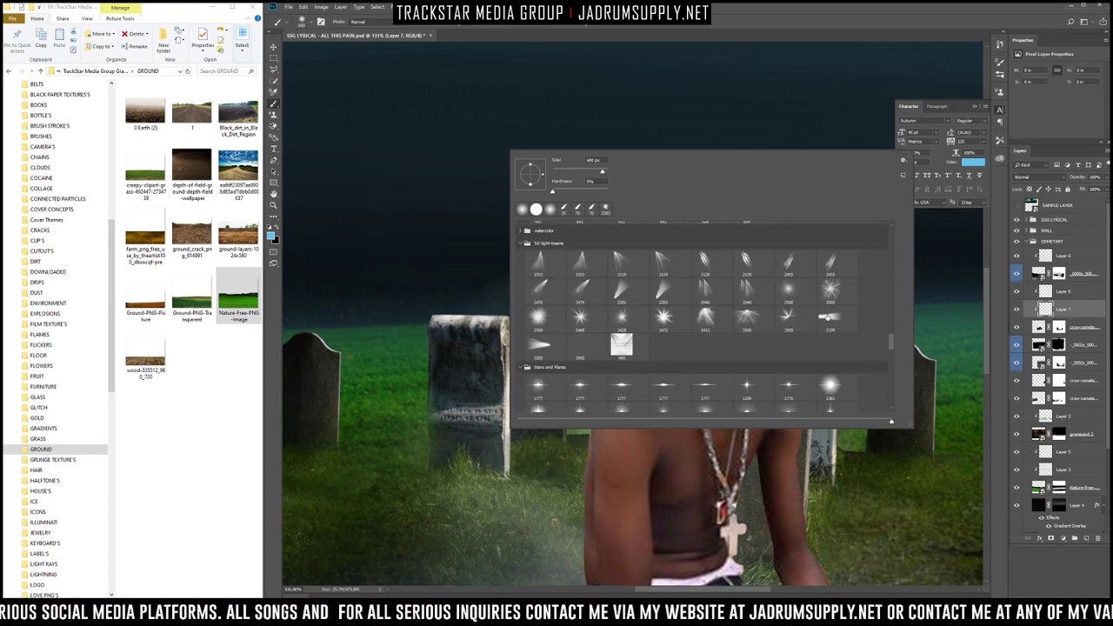
pyautogui.doubleClick(705, 293)
pyautogui.scroll(-8, 504, 239)
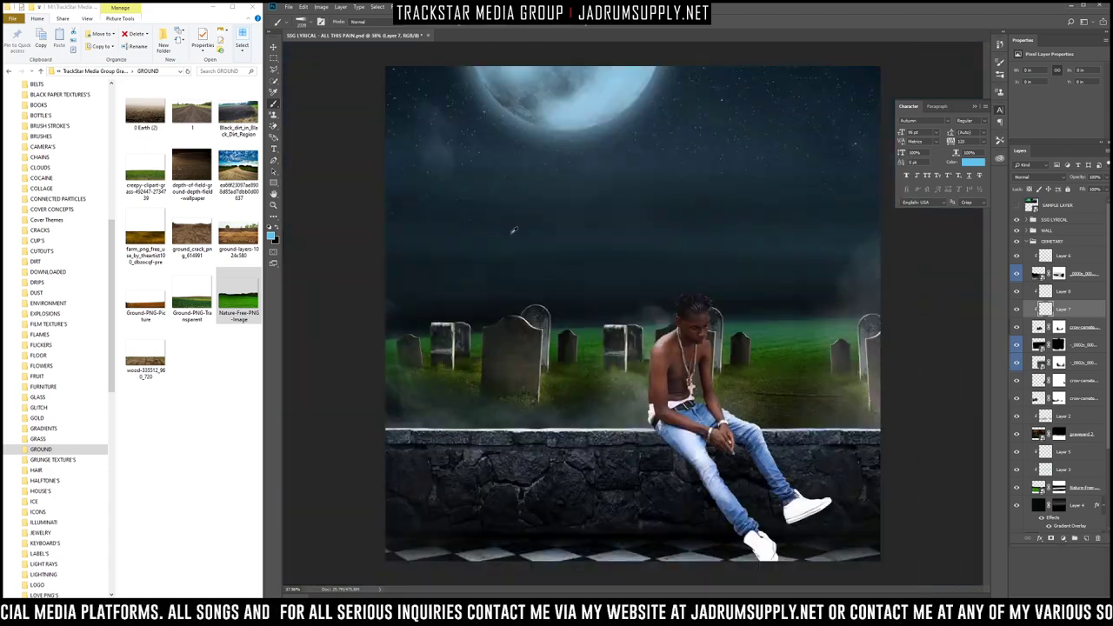
pyautogui.moveTo(605, 286); pyautogui.dragTo(666, 347)
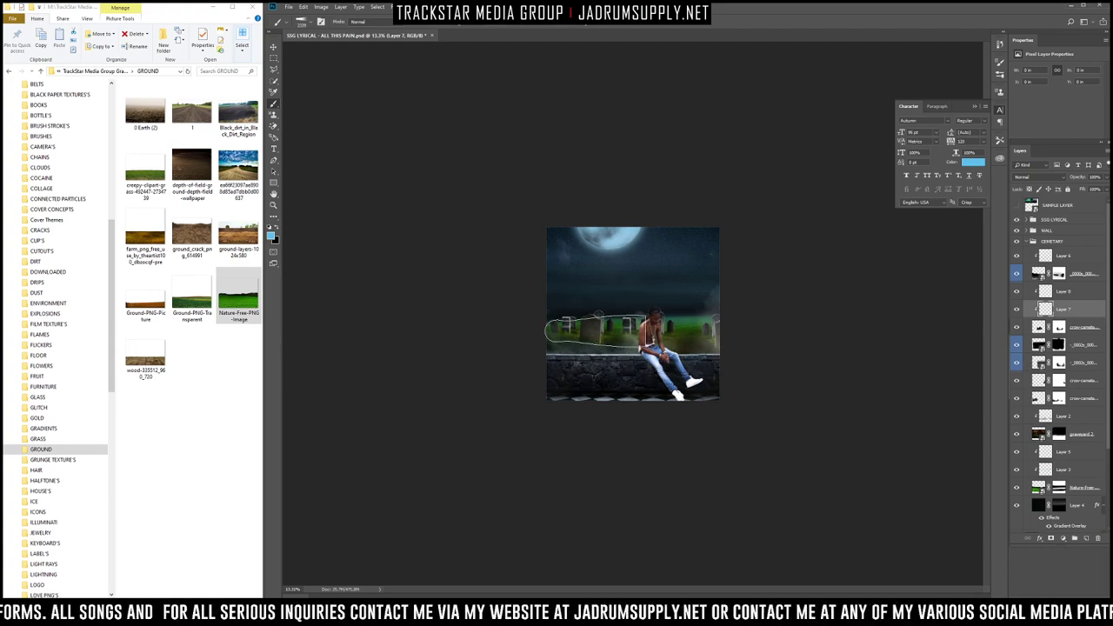
pyautogui.scroll(4, 592, 333)
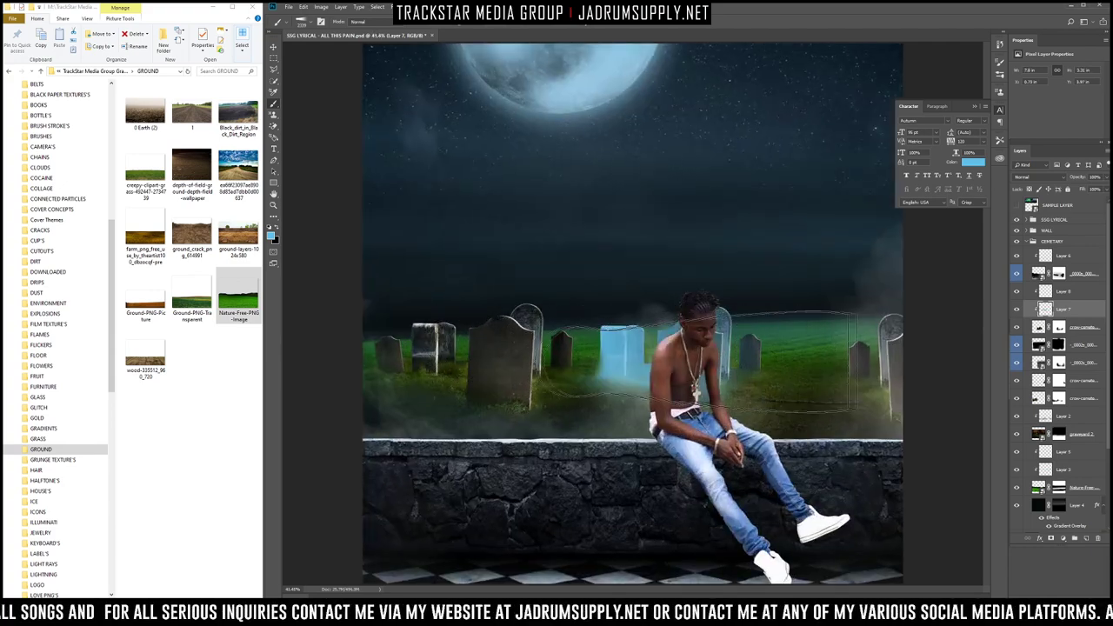
# Step: Rotate the light-beam brush tip to slant down from the moon and paint light-blue beams on the clipped tombstone layer
pyautogui.rightClick(609, 252)
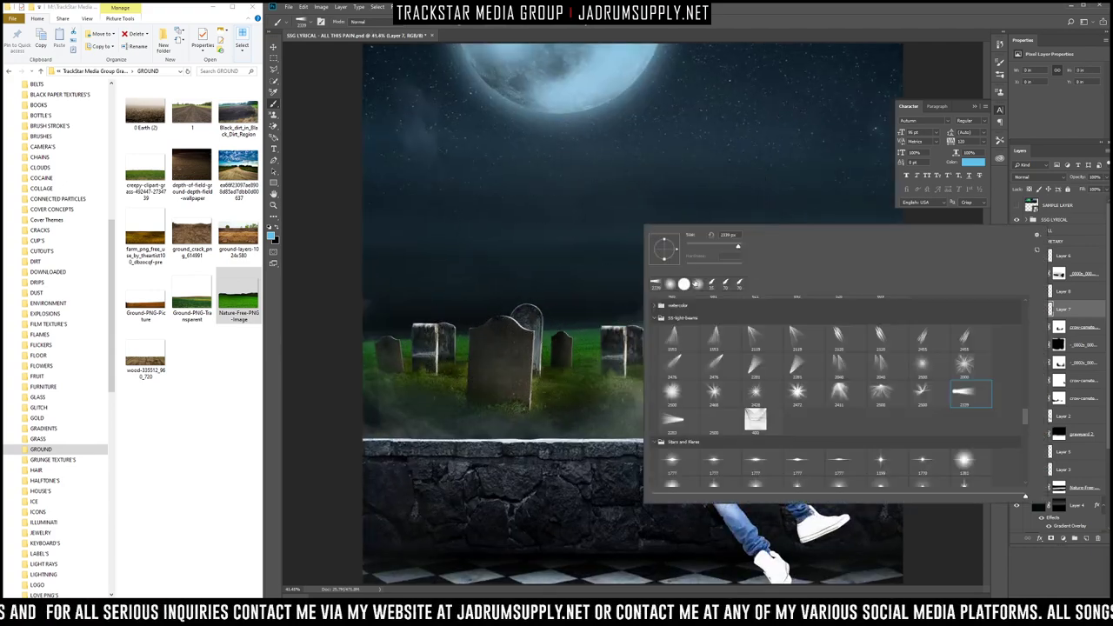
pyautogui.click(670, 261)
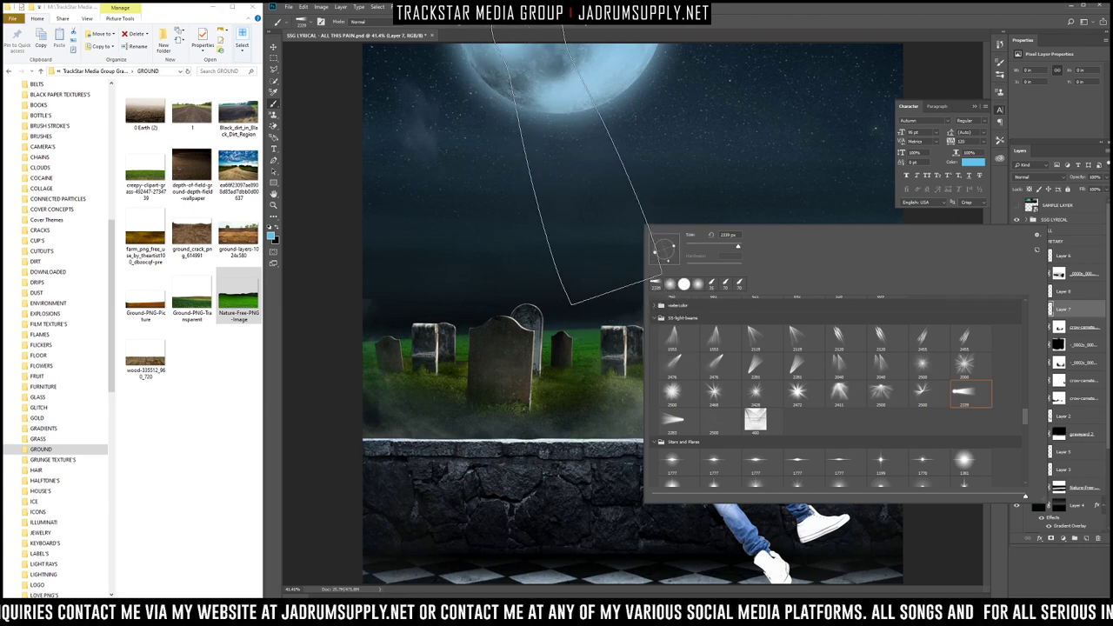
pyautogui.click(604, 172)
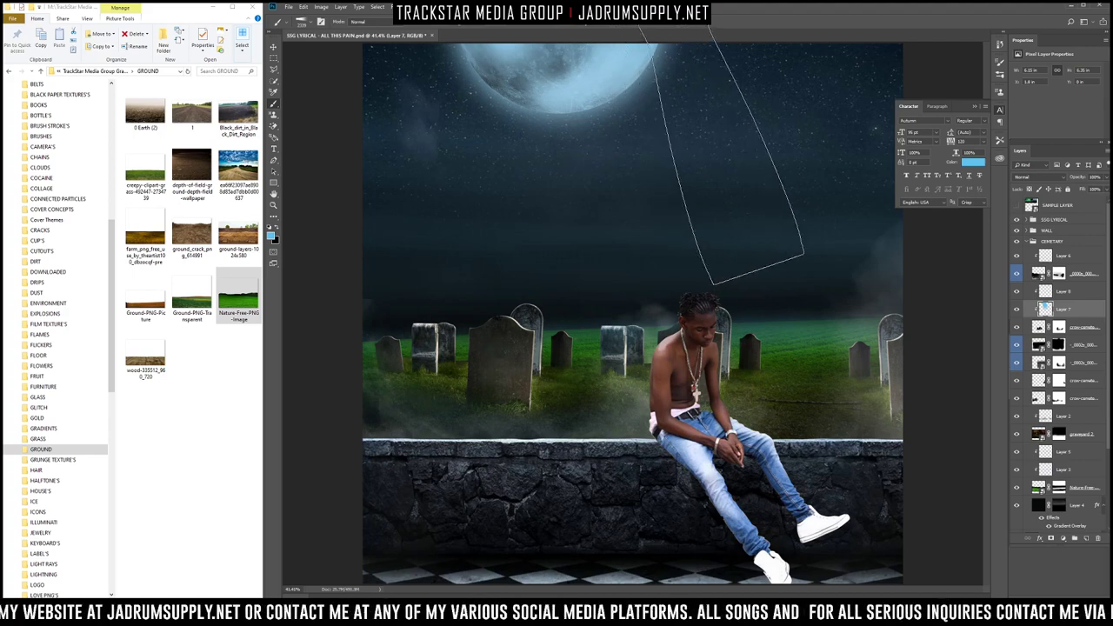
pyautogui.scroll(-3, 634, 153)
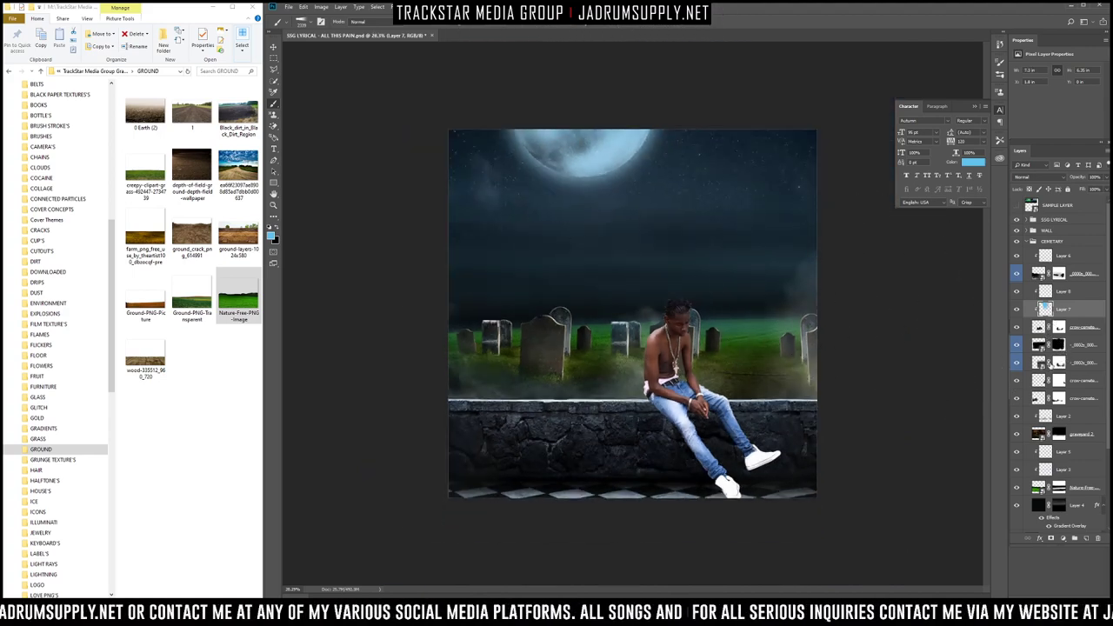
# Step: Identify the crow-cemetery1 tombstone layer by toggling visibility, add two blank layers clipped to it, and select the lower one
pyautogui.click(1017, 362)
pyautogui.click(1018, 363)
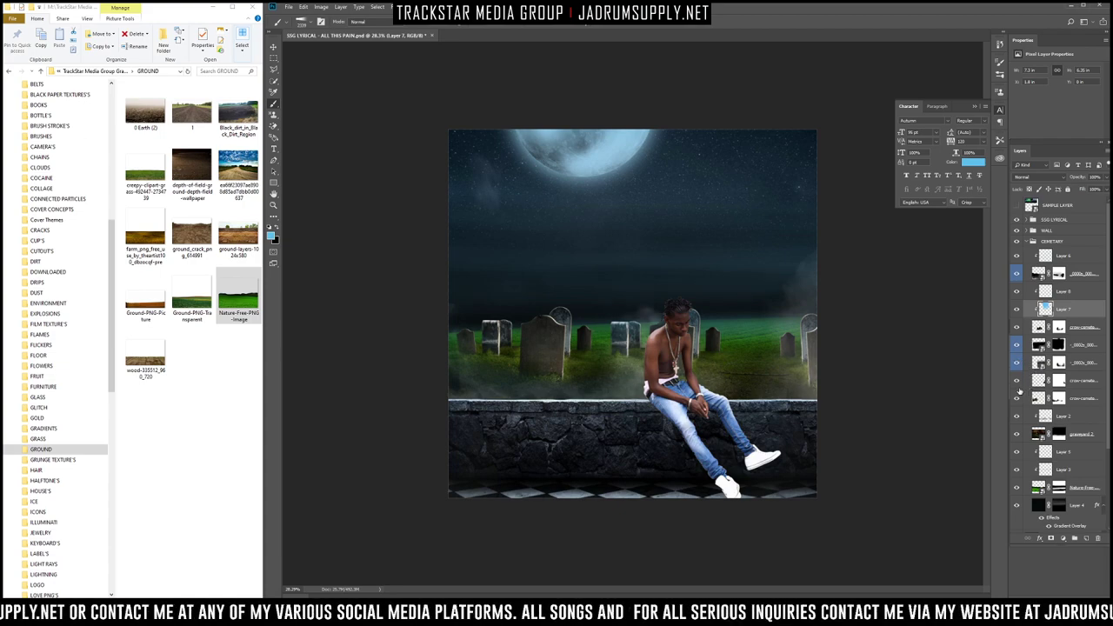
pyautogui.click(1018, 383)
pyautogui.click(1017, 382)
pyautogui.click(1017, 398)
pyautogui.click(1017, 398)
pyautogui.click(1081, 405)
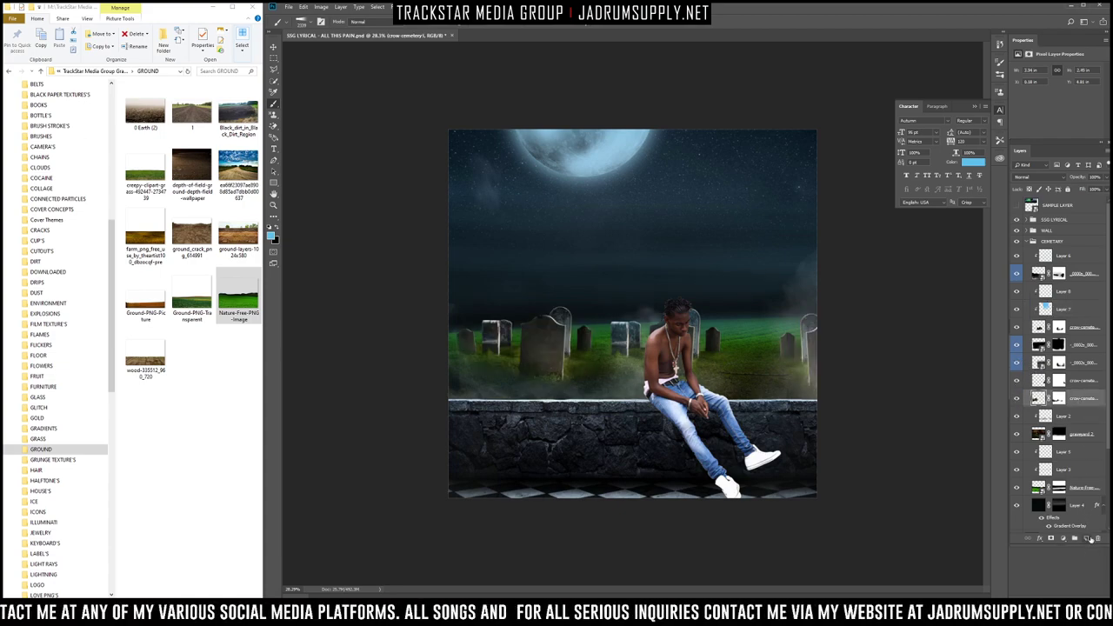
pyautogui.click(1087, 538)
pyautogui.click(1087, 539)
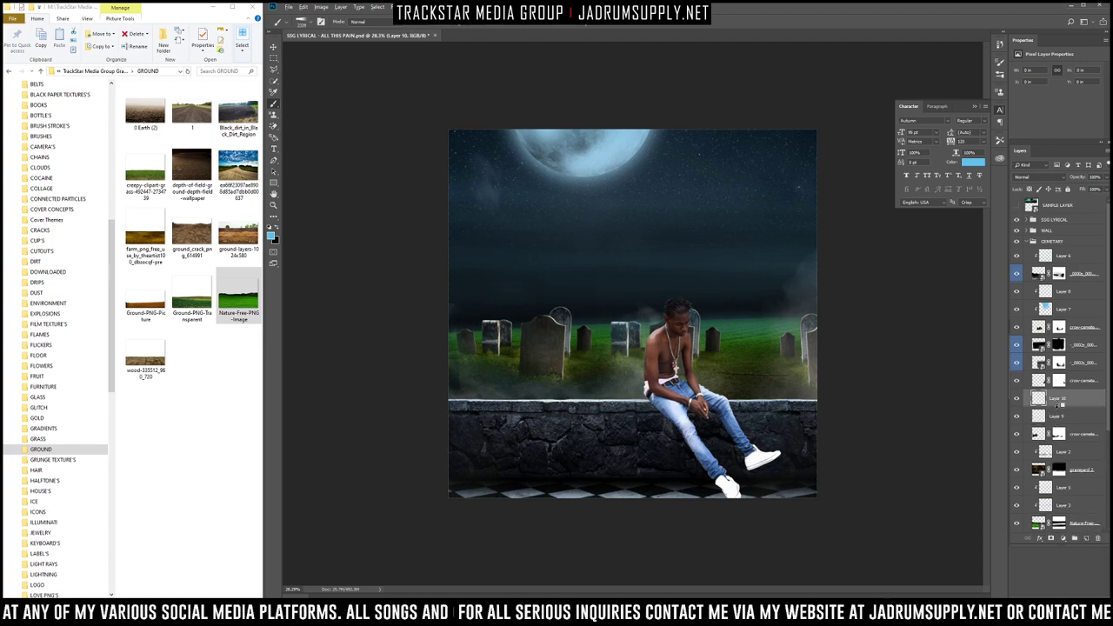
pyautogui.click(1056, 421)
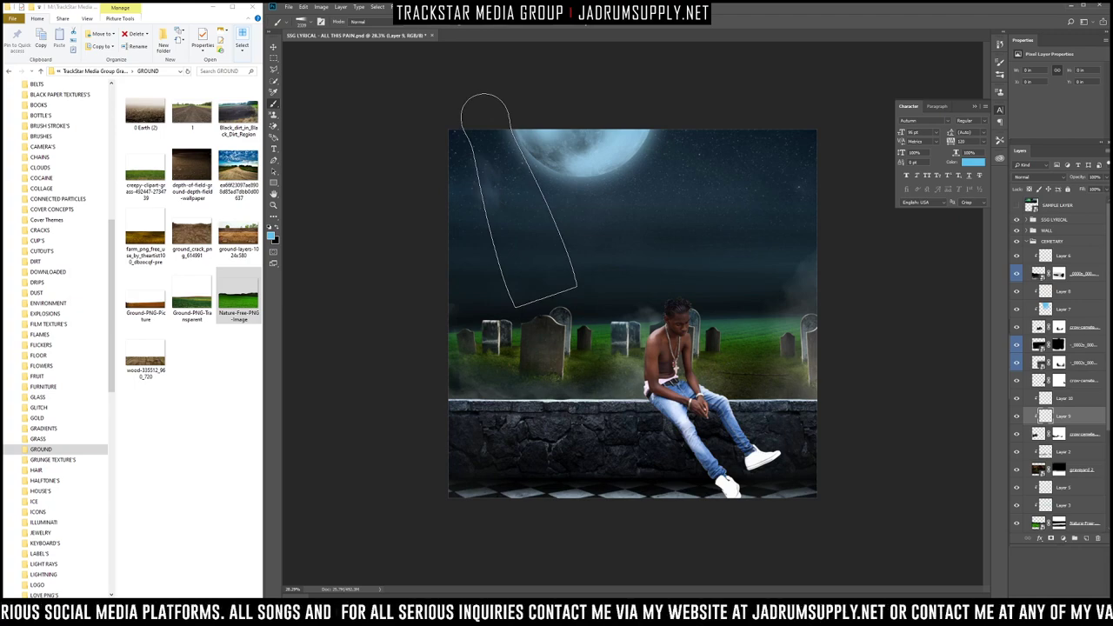
# Step: Paint slanted light-blue beams across the sky and tombstones on the lower layer clipped to crow-cemetery1
pyautogui.click(536, 188)
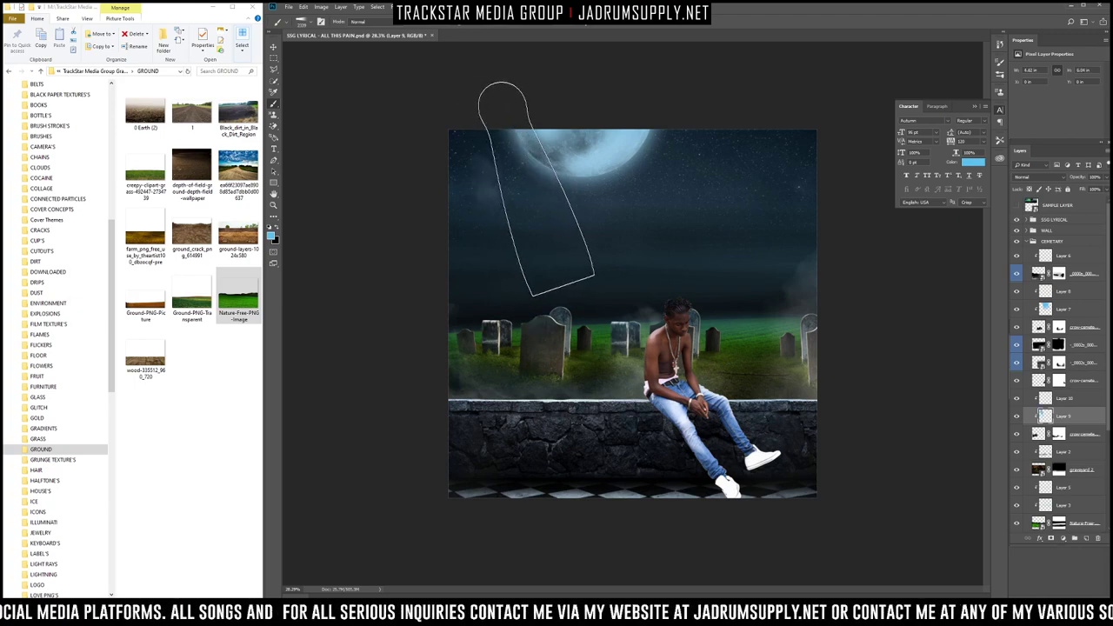
pyautogui.click(495, 193)
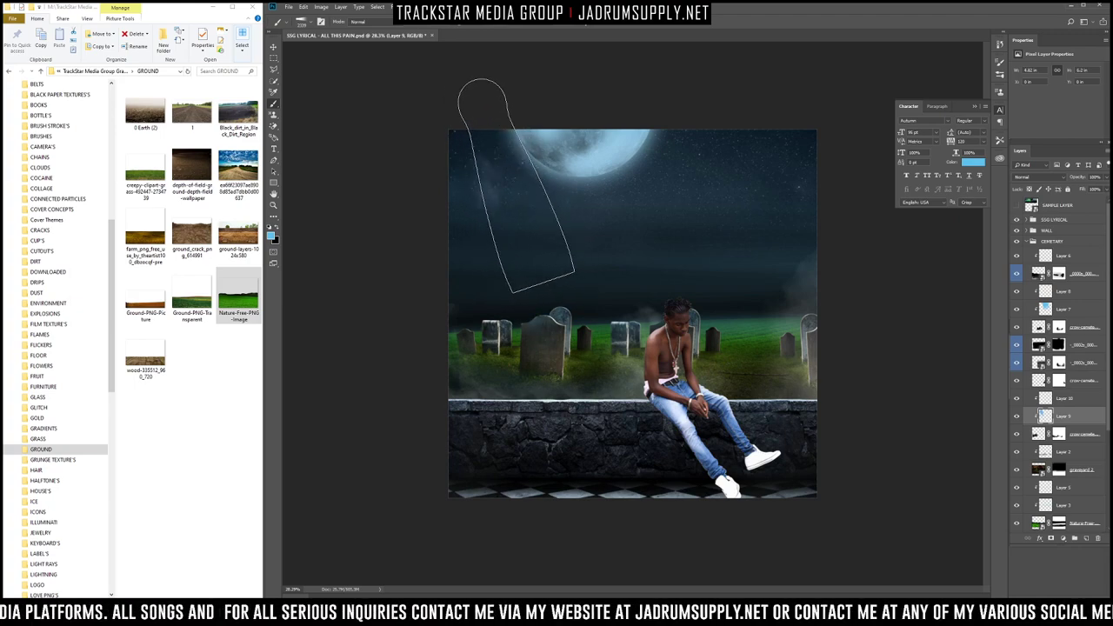
pyautogui.click(575, 189)
pyautogui.click(611, 197)
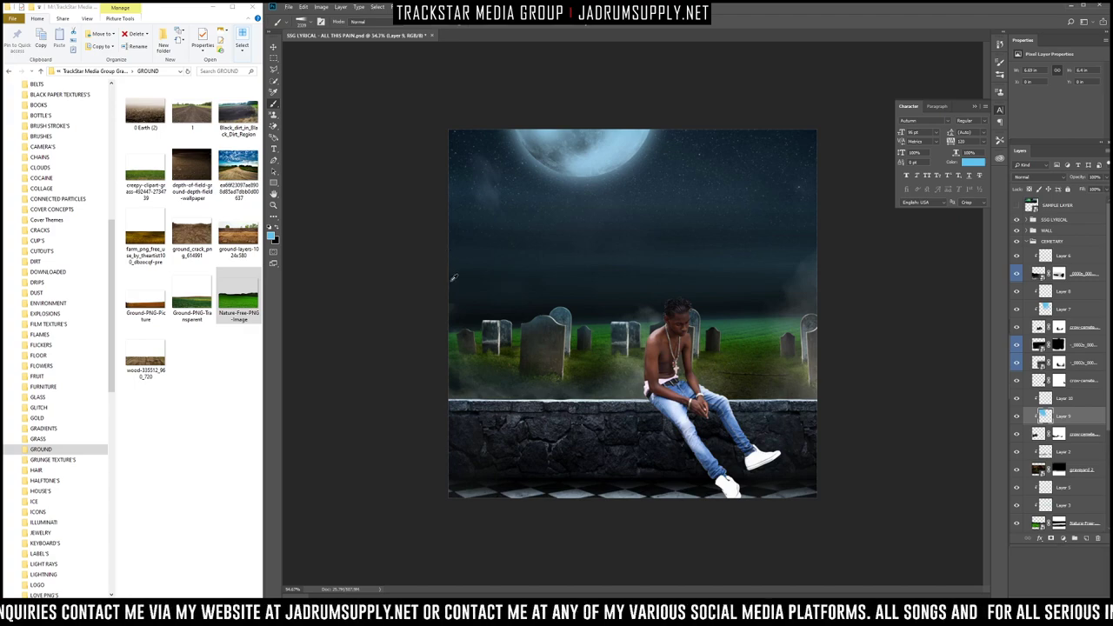
pyautogui.scroll(5, 454, 278)
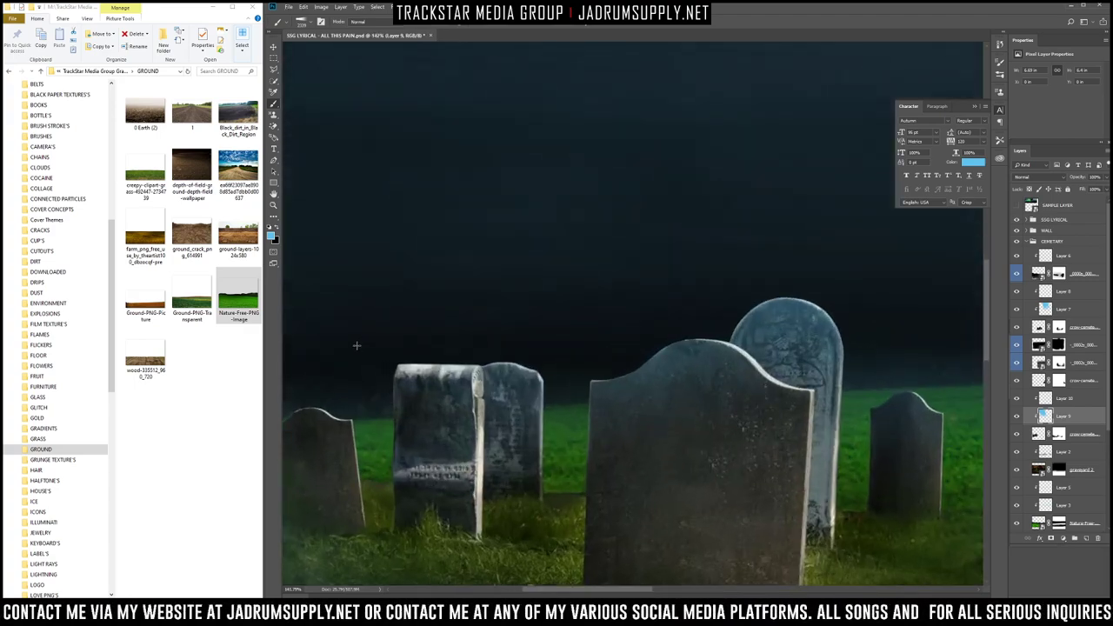
# Step: Shrink the light-beam brush to roughly the size of a tombstone and inspect the stones up close
pyautogui.press('[')
pyautogui.press('[')
pyautogui.press('[')
pyautogui.press('[')
pyautogui.press('[')
pyautogui.press('[')
pyautogui.press('[')
pyautogui.press('[')
pyautogui.press('[')
pyautogui.press('[')
pyautogui.press('[')
pyautogui.press('[')
pyautogui.press('[')
pyautogui.press('[')
pyautogui.press('[')
pyautogui.press('[')
pyautogui.press('[')
pyautogui.press('[')
pyautogui.press('[')
pyautogui.press('[')
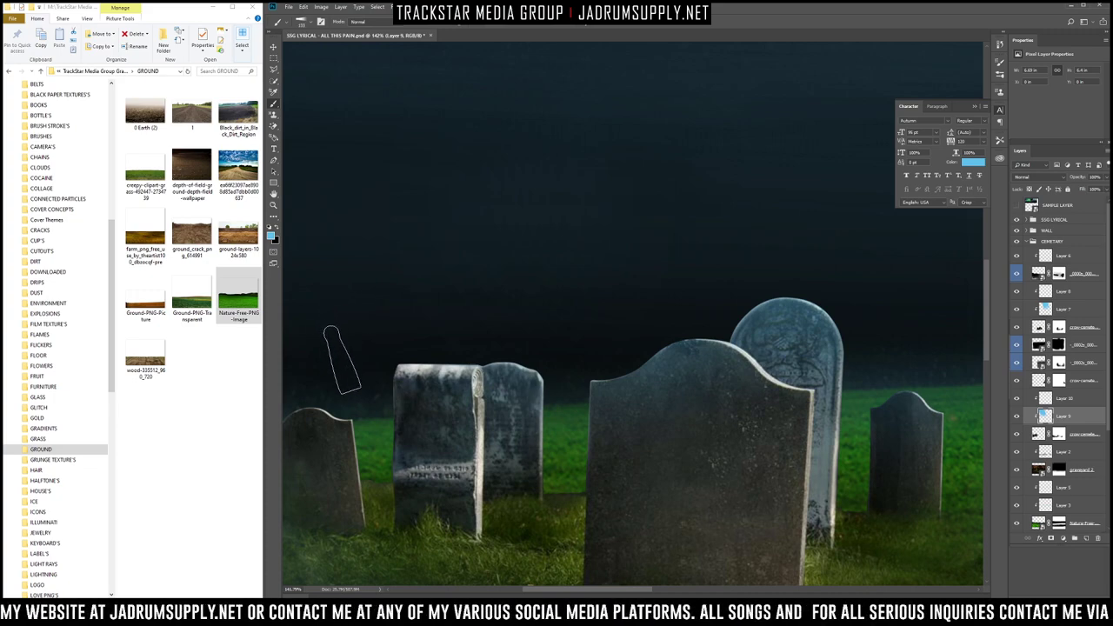
pyautogui.press(']')
pyautogui.press(']')
pyautogui.press(']')
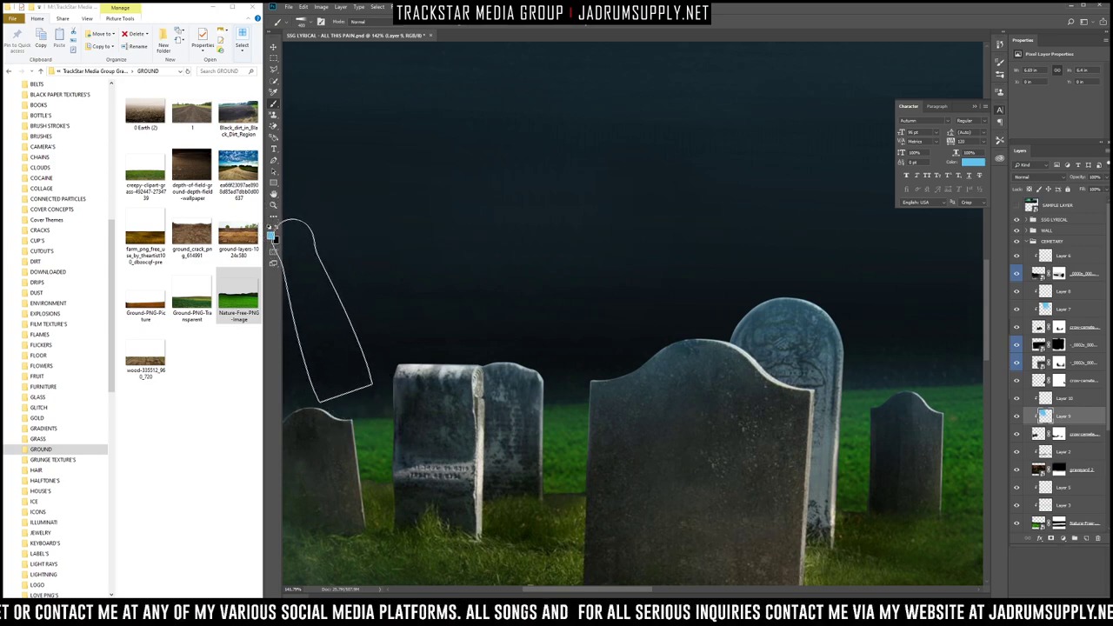
pyautogui.scroll(-5, 367, 273)
pyautogui.scroll(5, 368, 296)
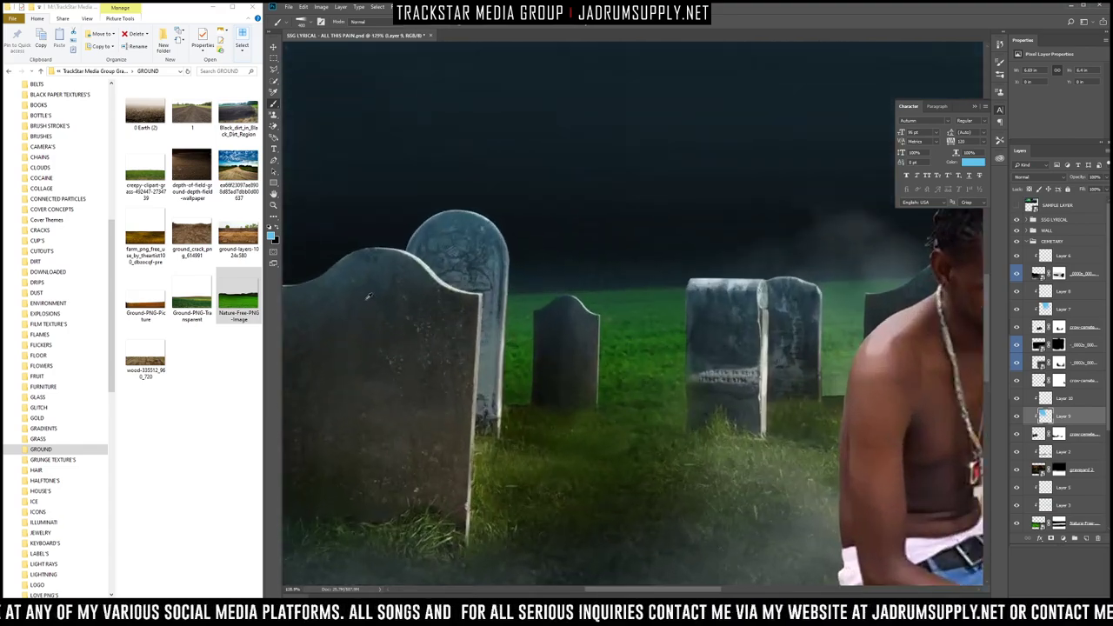
pyautogui.scroll(5, 369, 296)
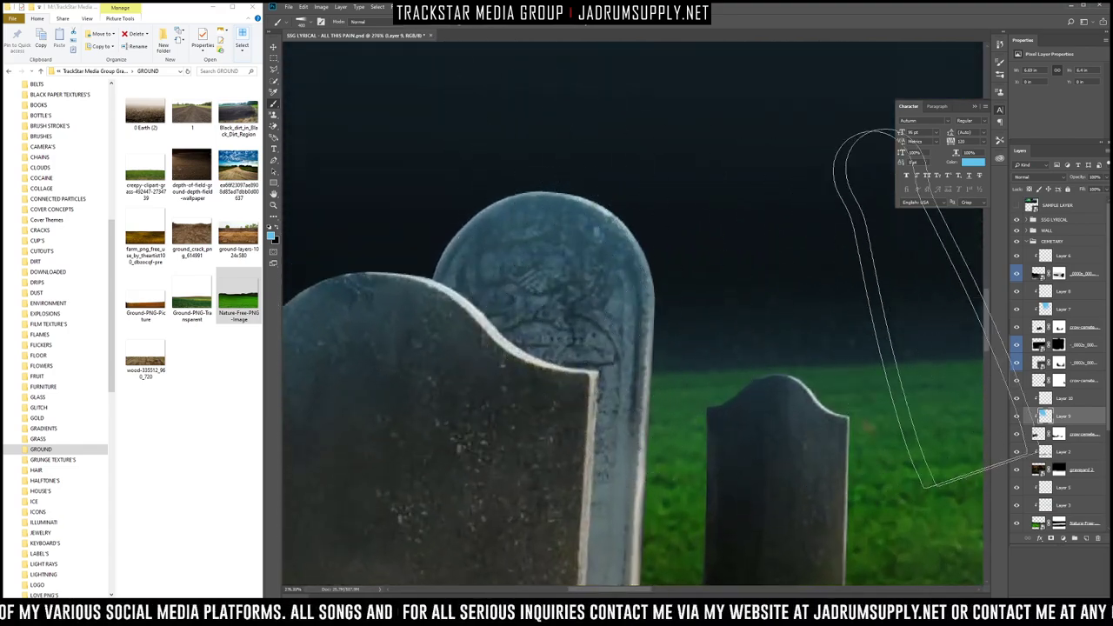
# Step: Rename the two layers clipped to crow-cemetery1, the upper one HIGHLIGHT and the lower one LOWLIGHT
pyautogui.click(1066, 399)
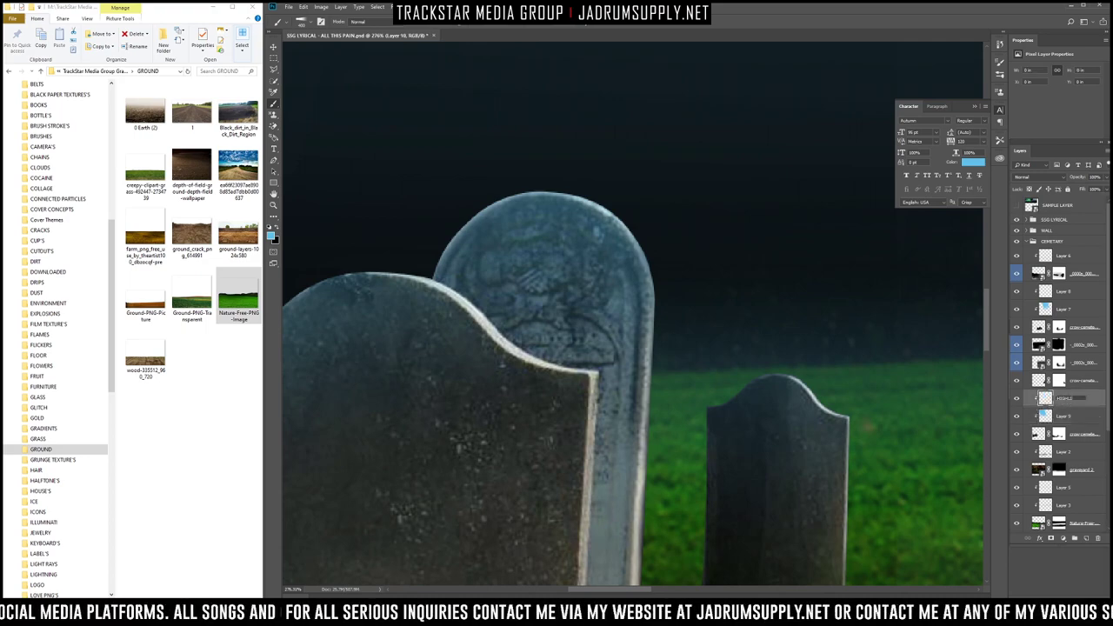
pyautogui.rightClick(1067, 405)
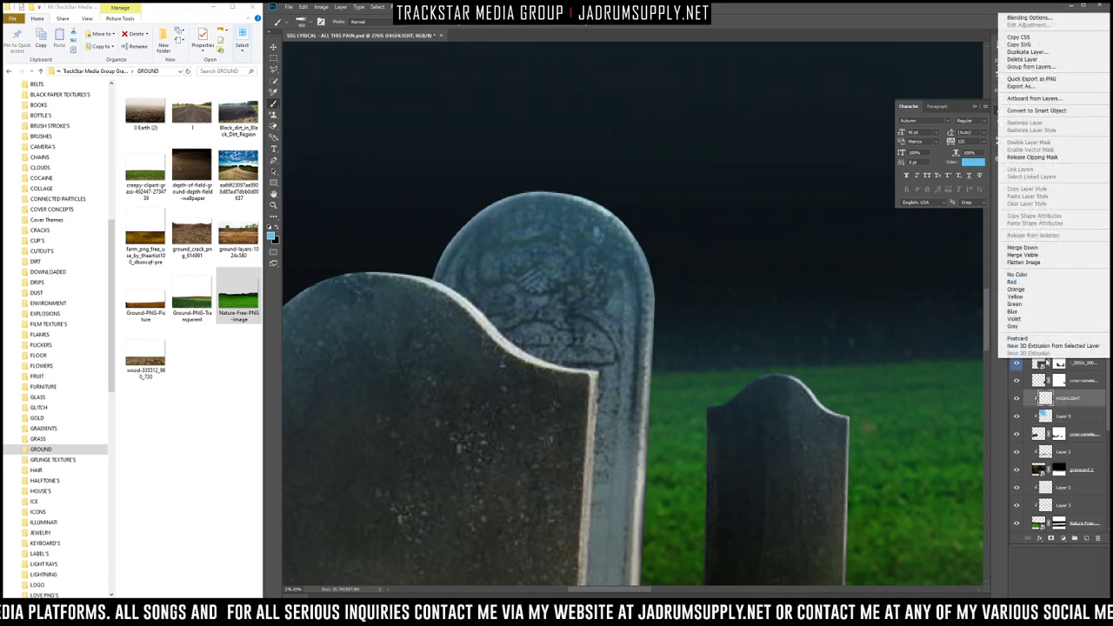
pyautogui.click(1062, 418)
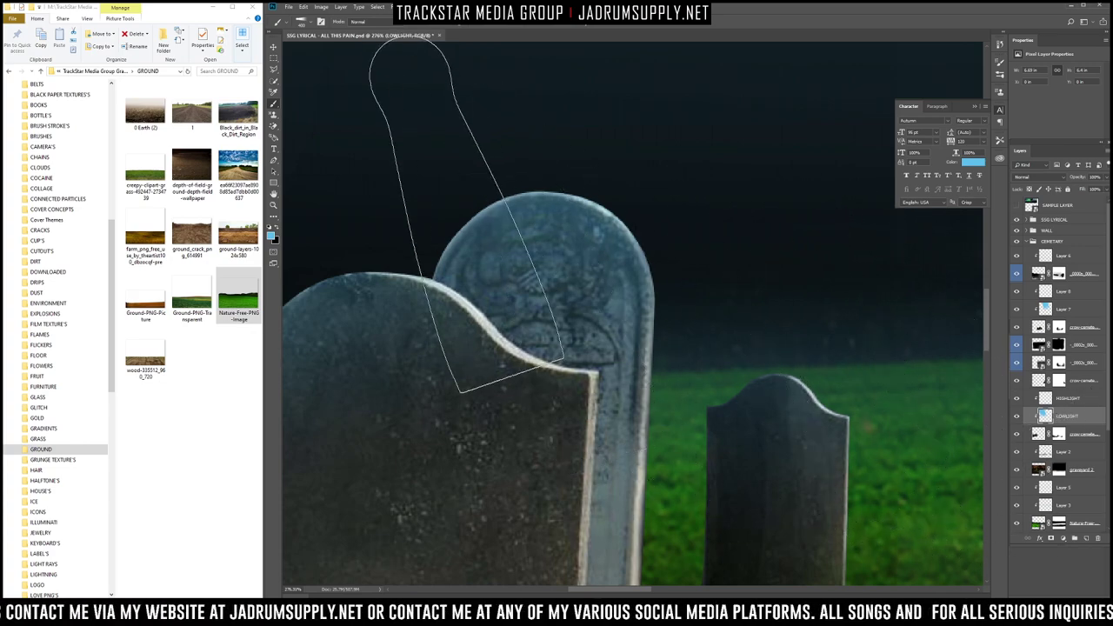
# Step: Switch to the soft round brush and set its painting mode to Multiply
pyautogui.scroll(-2, 435, 226)
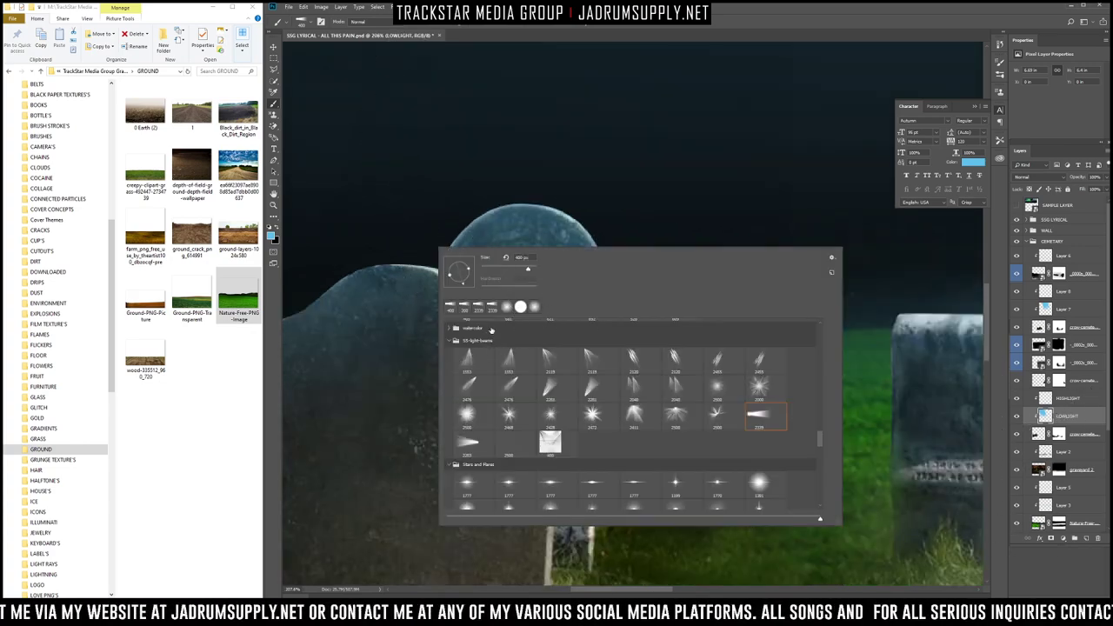
pyautogui.scroll(1, 495, 324)
pyautogui.click(506, 307)
pyautogui.click(485, 231)
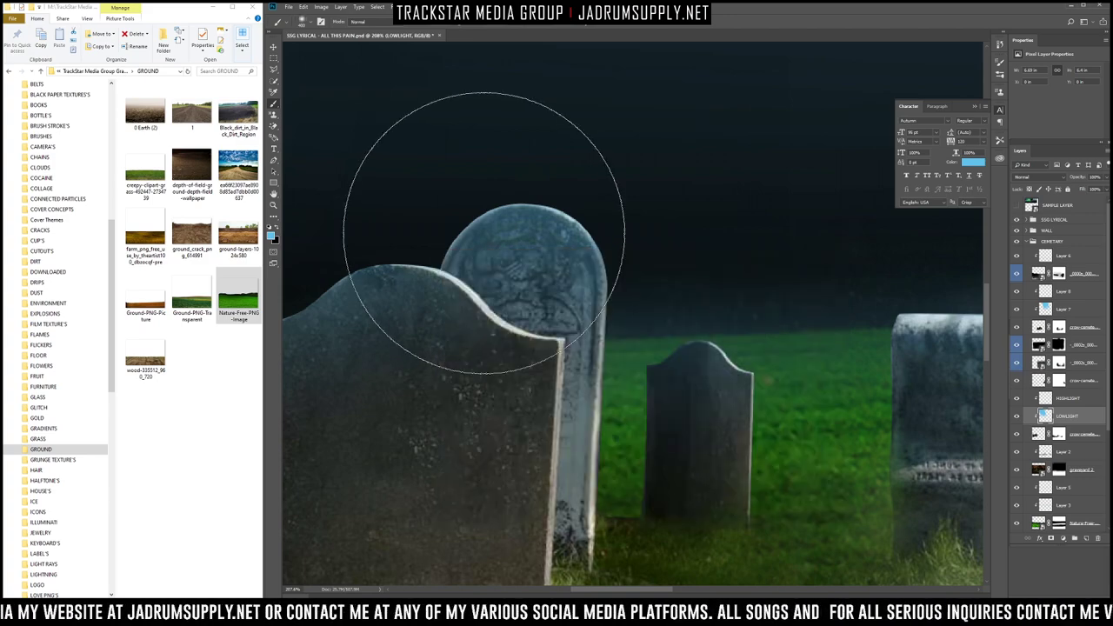
pyautogui.click(374, 23)
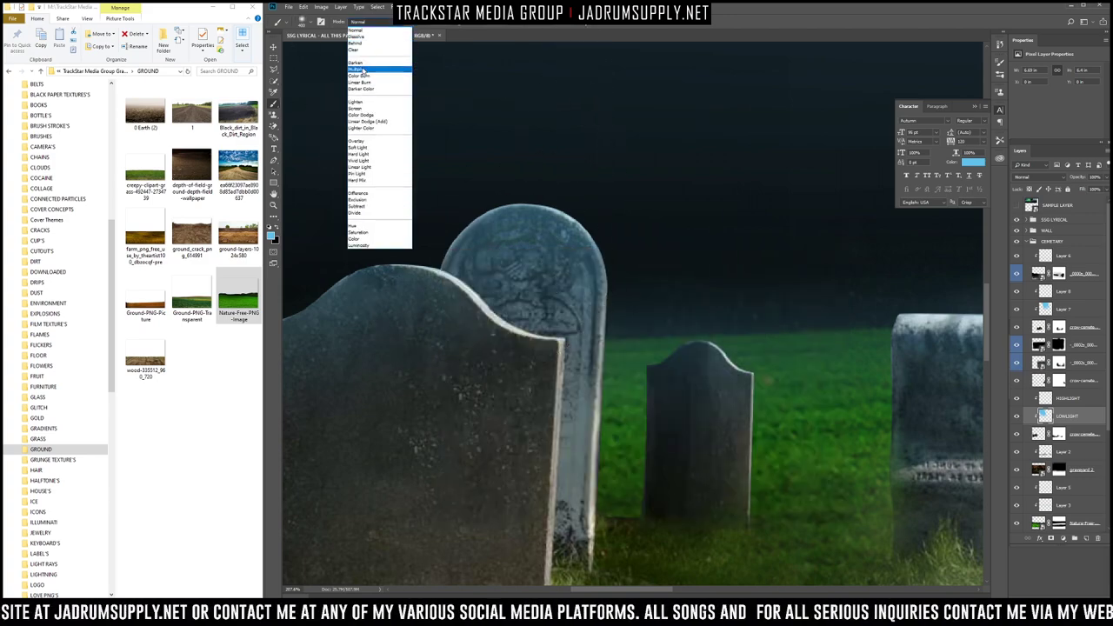
pyautogui.click(360, 70)
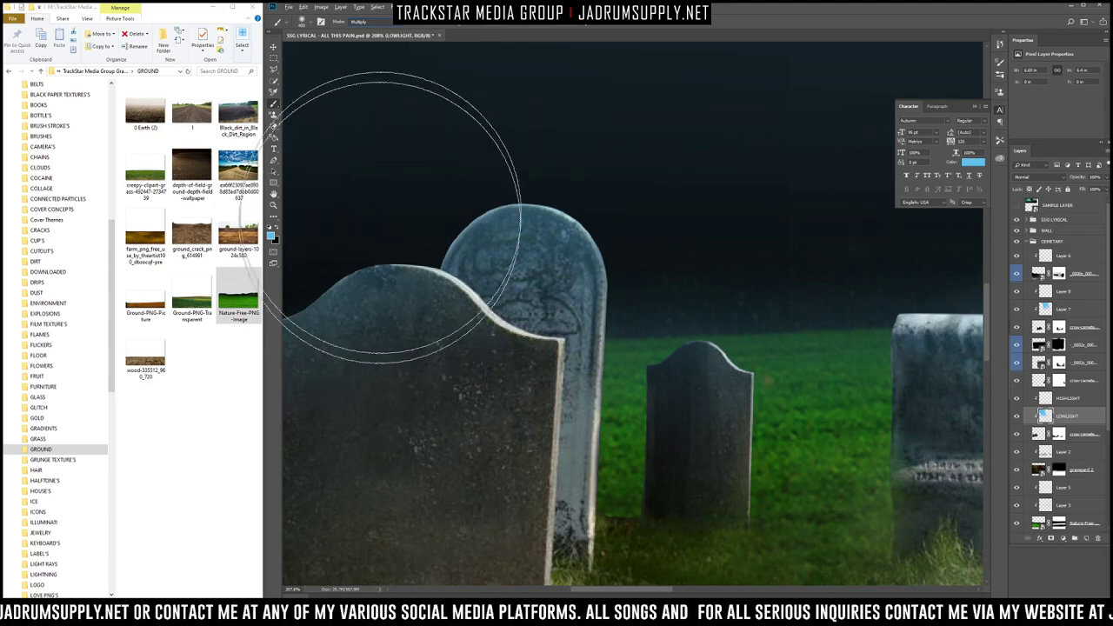
# Step: Reduce the soft brush to a small tip and paint light blue along the rear rounded tombstone's top edge on the LOWLIGHT layer
pyautogui.scroll(-3, 694, 169)
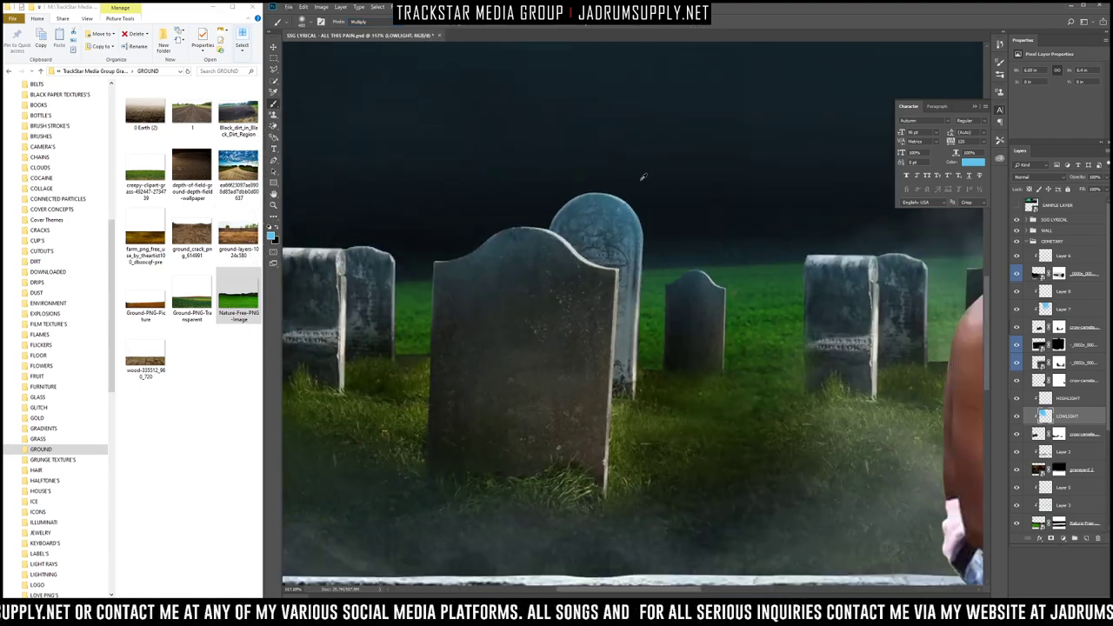
pyautogui.scroll(5, 456, 187)
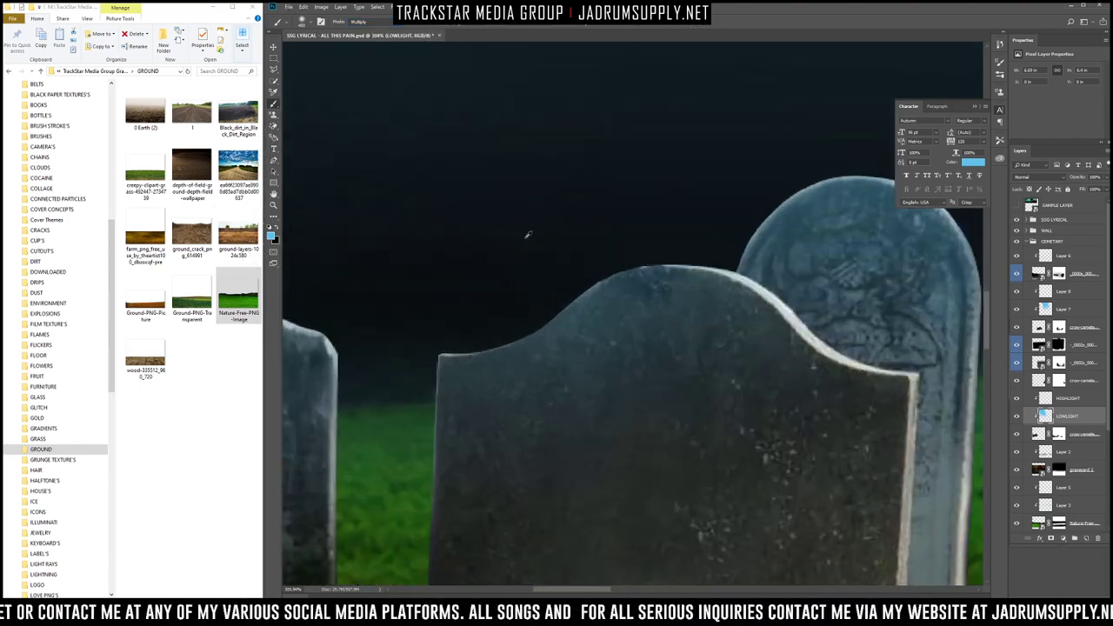
pyautogui.press('[')
pyautogui.press('[')
pyautogui.press('[')
pyautogui.press('[')
pyautogui.press('[')
pyautogui.press('[')
pyautogui.press('[')
pyautogui.press('[')
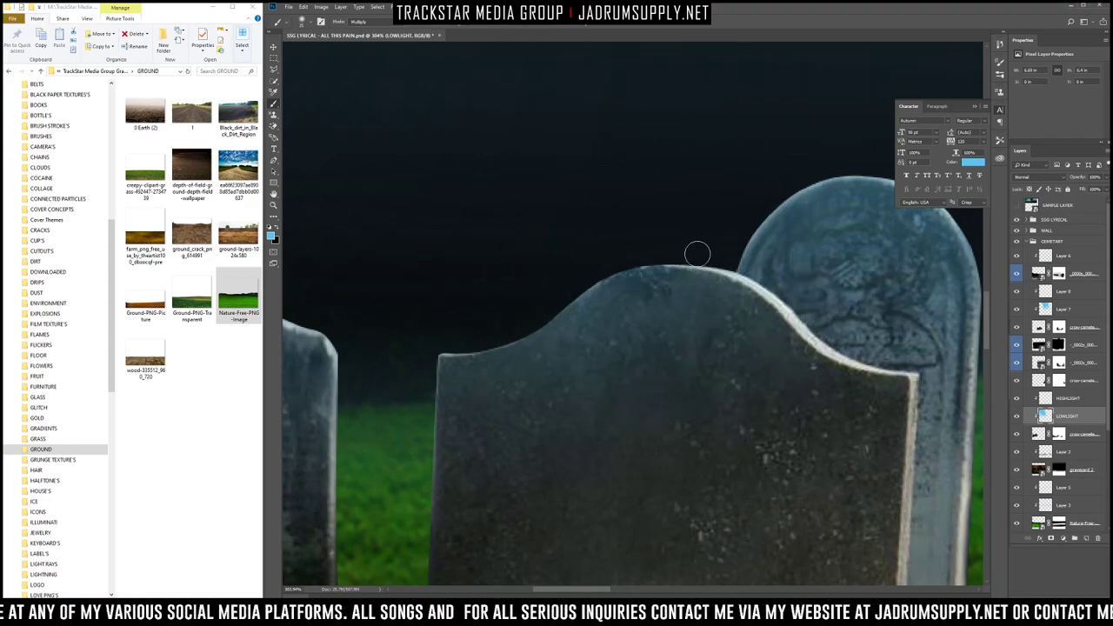
pyautogui.scroll(-5, 703, 256)
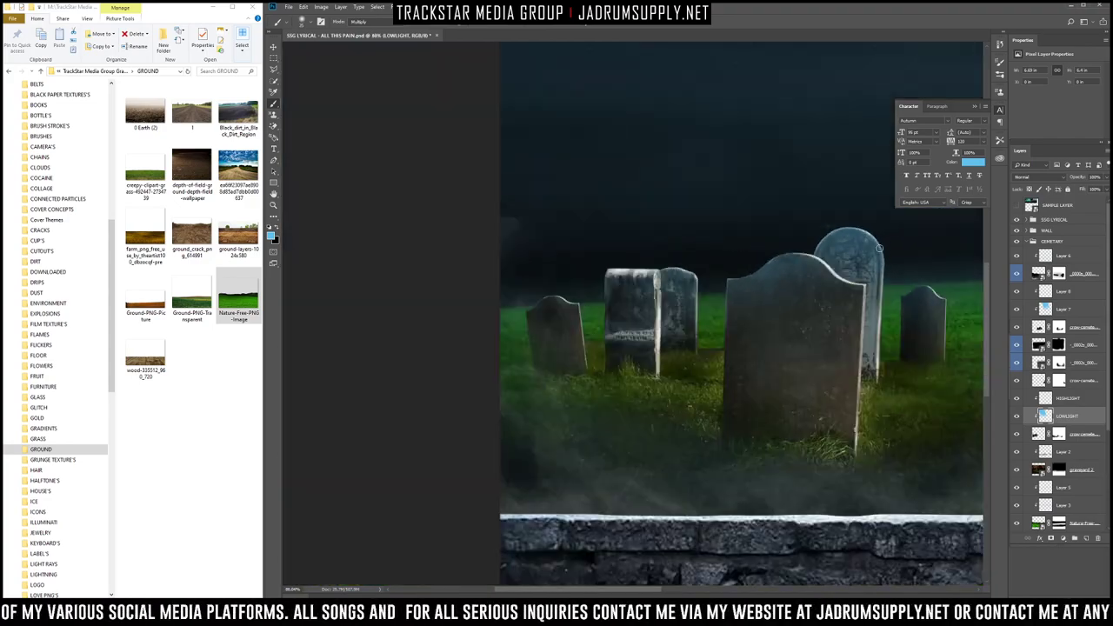
pyautogui.scroll(6, 883, 246)
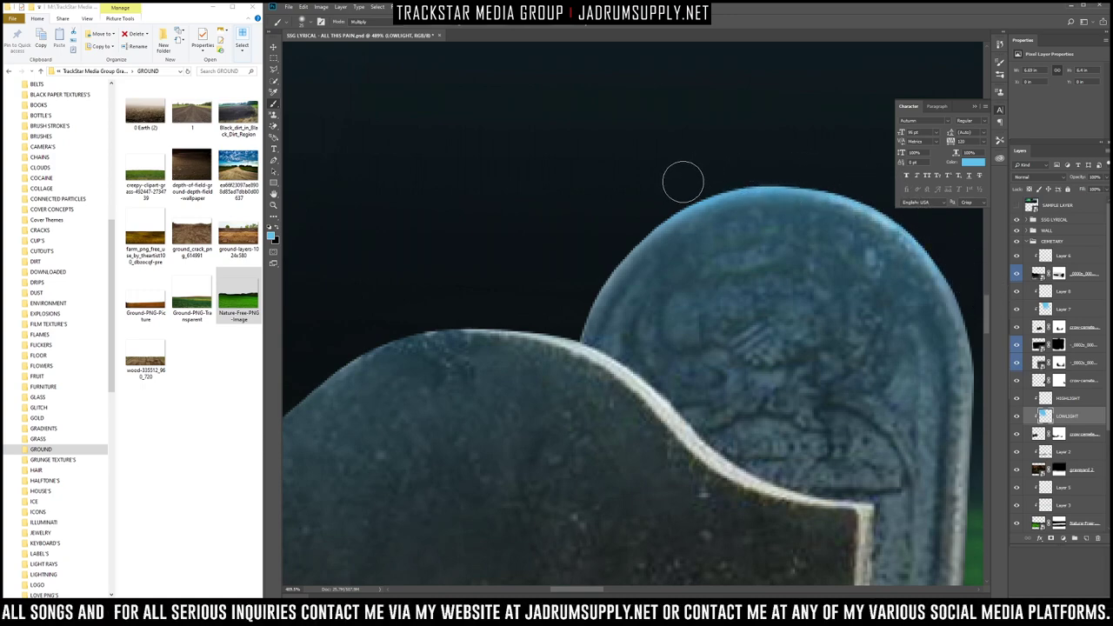
# Step: Try a light-blue stroke along the front tombstone's curved top edge on the LOWLIGHT layer and undo it
pyautogui.scroll(-5, 584, 204)
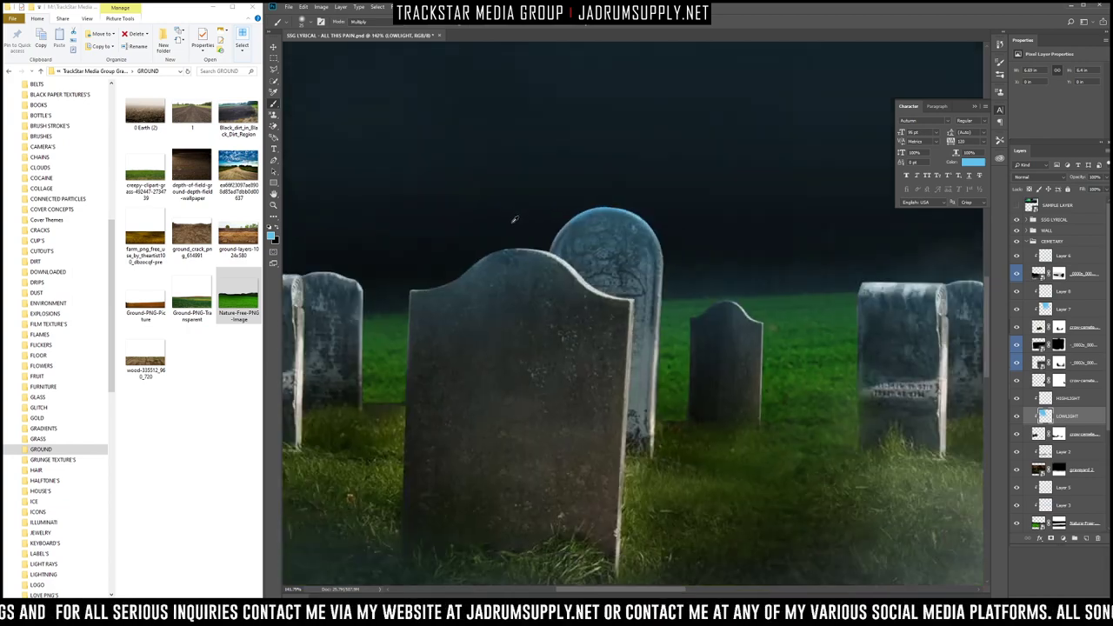
pyautogui.scroll(3, 514, 219)
pyautogui.scroll(2, 470, 279)
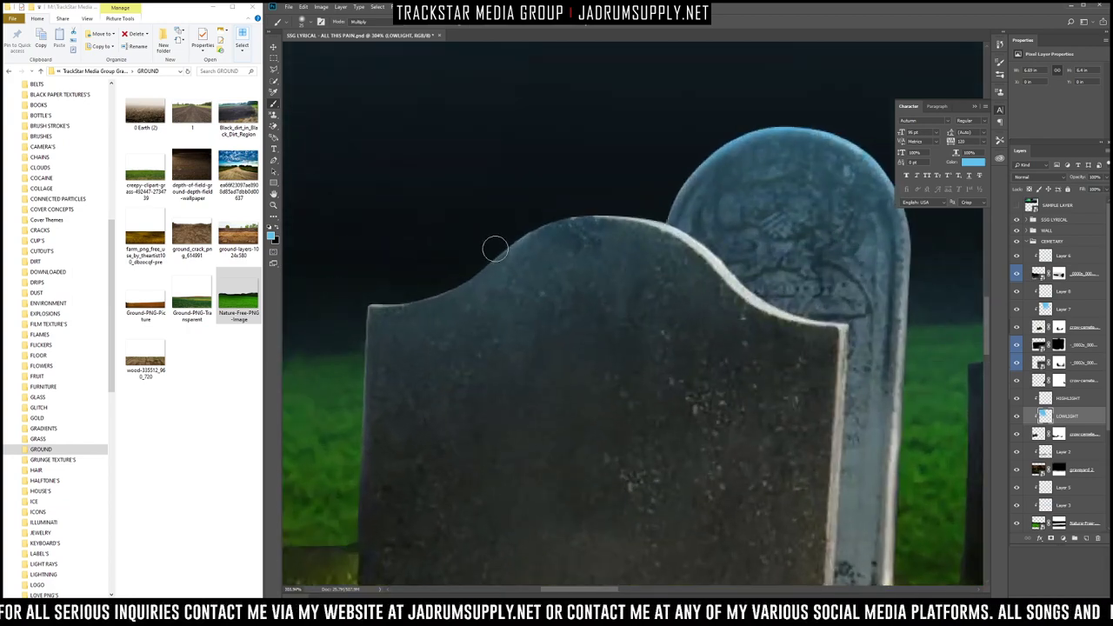
pyautogui.moveTo(529, 224)
pyautogui.mouseDown()
pyautogui.moveTo(655, 214)
pyautogui.moveTo(729, 252)
pyautogui.mouseUp()
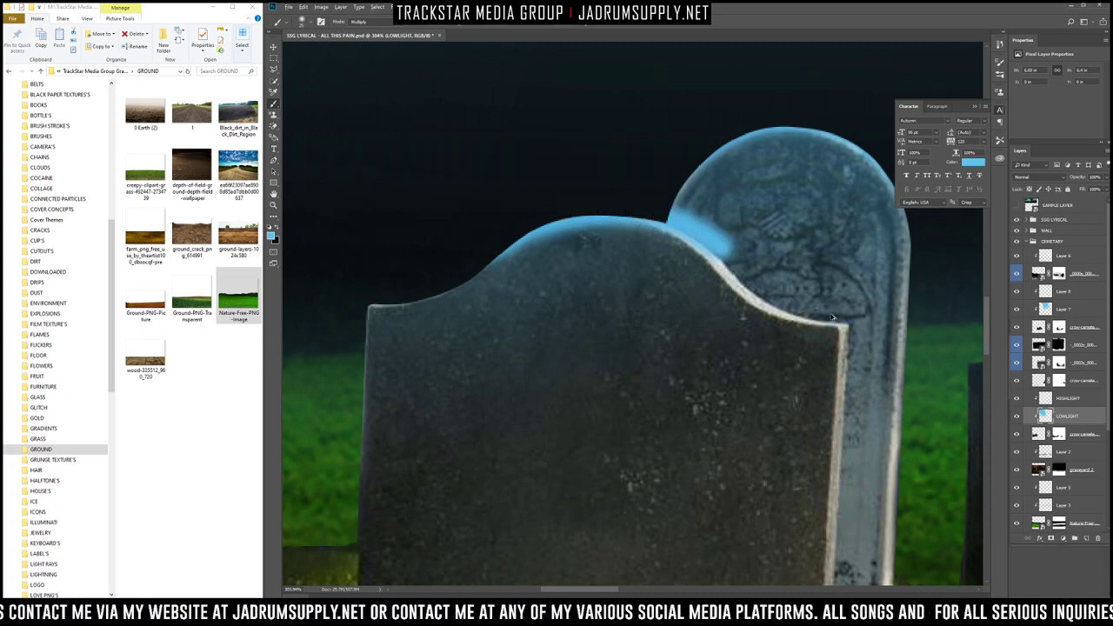
pyautogui.hotkey('ctrl', 'z')
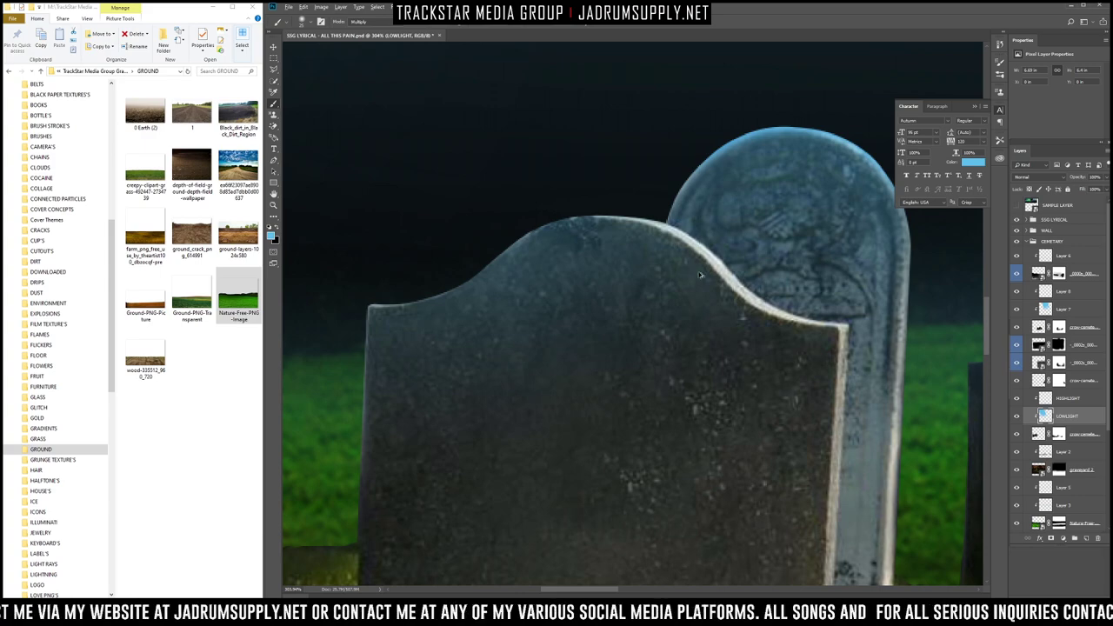
# Step: Duplicate the crow-cemetery1 tombstone layer and select the layer mask of the duplicate
pyautogui.click(1037, 435)
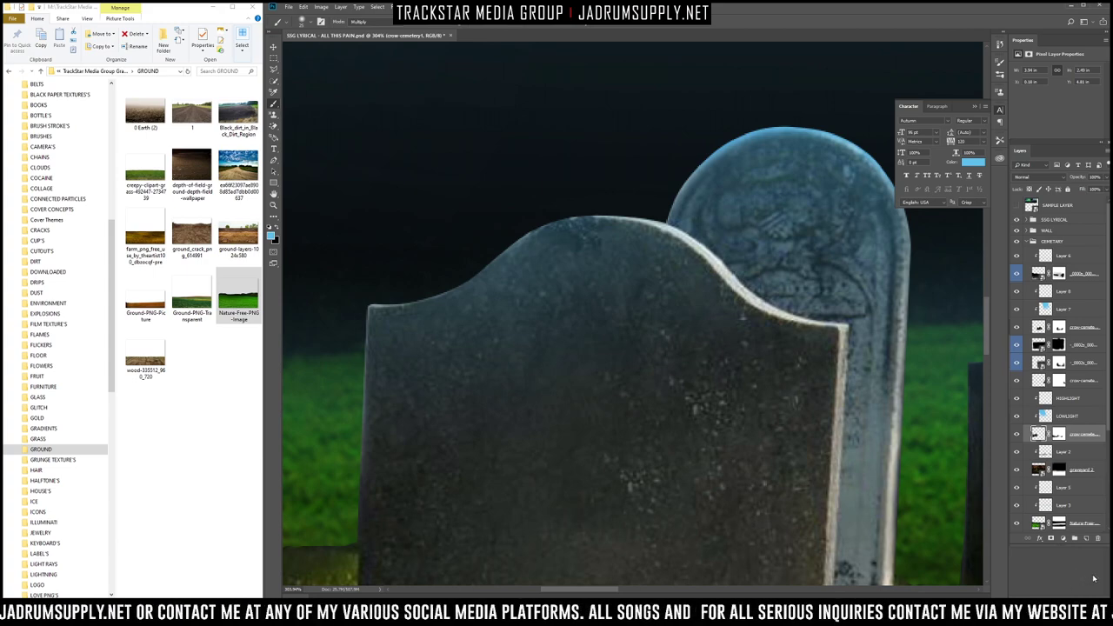
pyautogui.hotkey('ctrl', 'j')
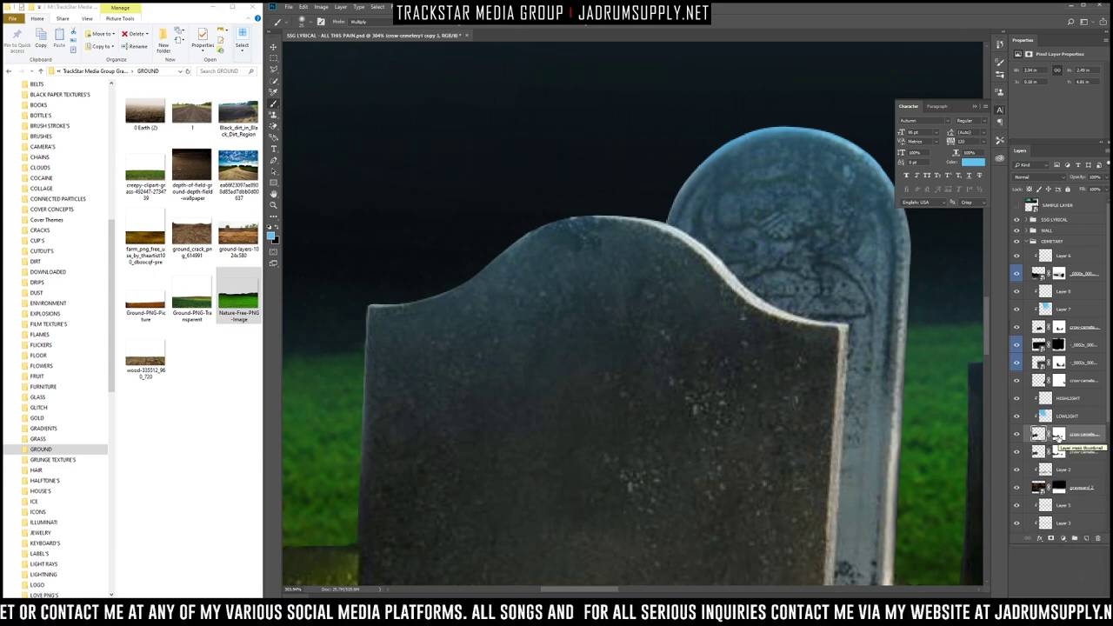
pyautogui.click(1058, 435)
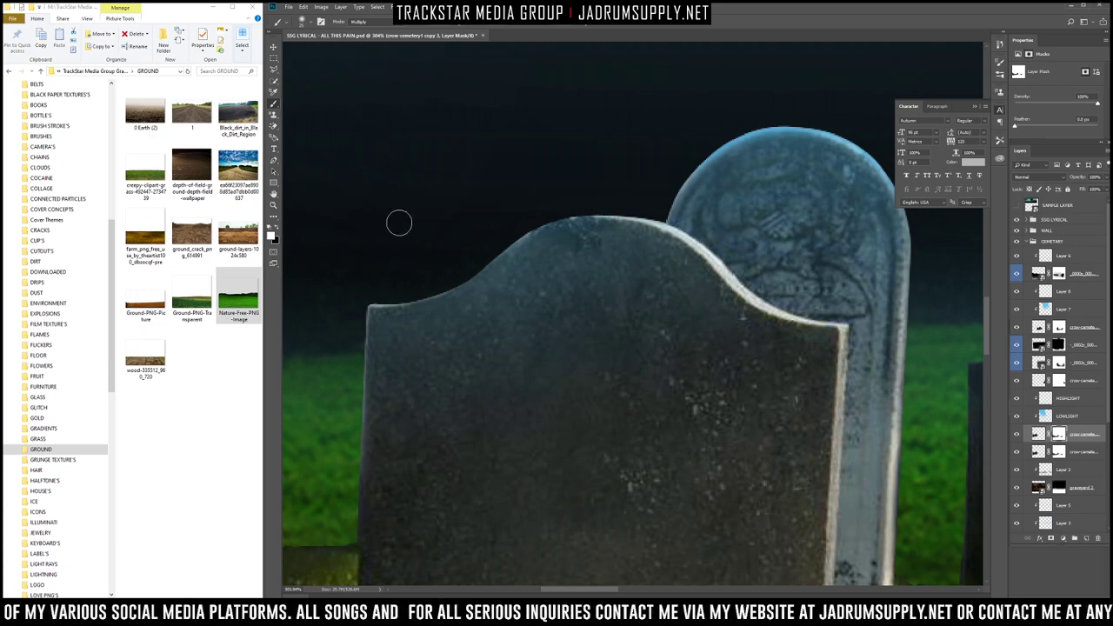
# Step: Trace a Pen tool path along the front tombstone's sloping right shoulder and down its right side
pyautogui.press('p')
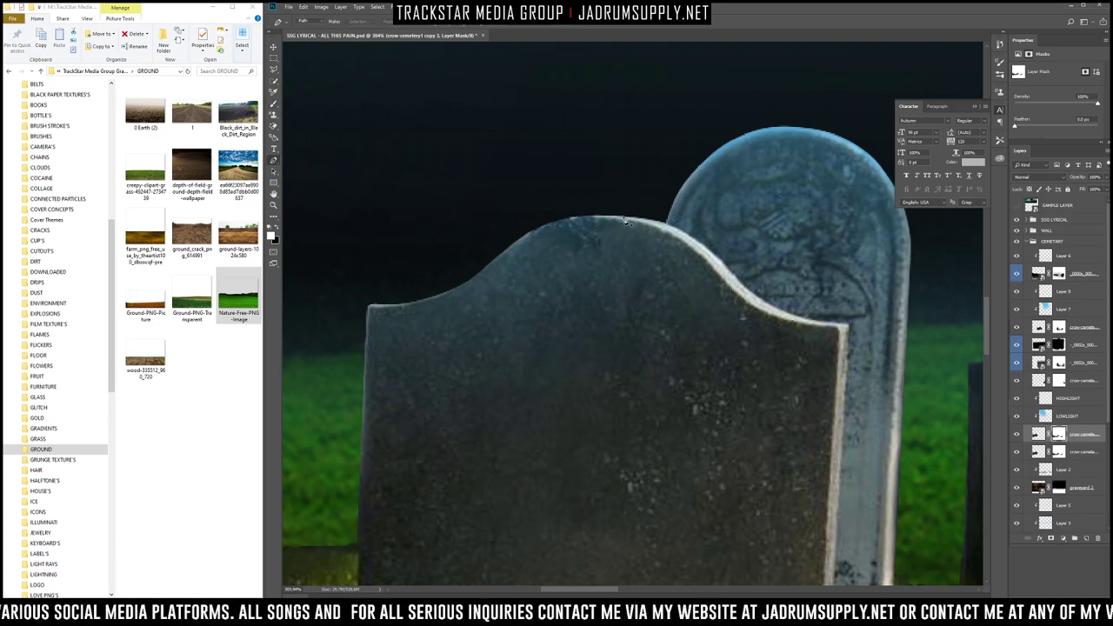
pyautogui.click(647, 221)
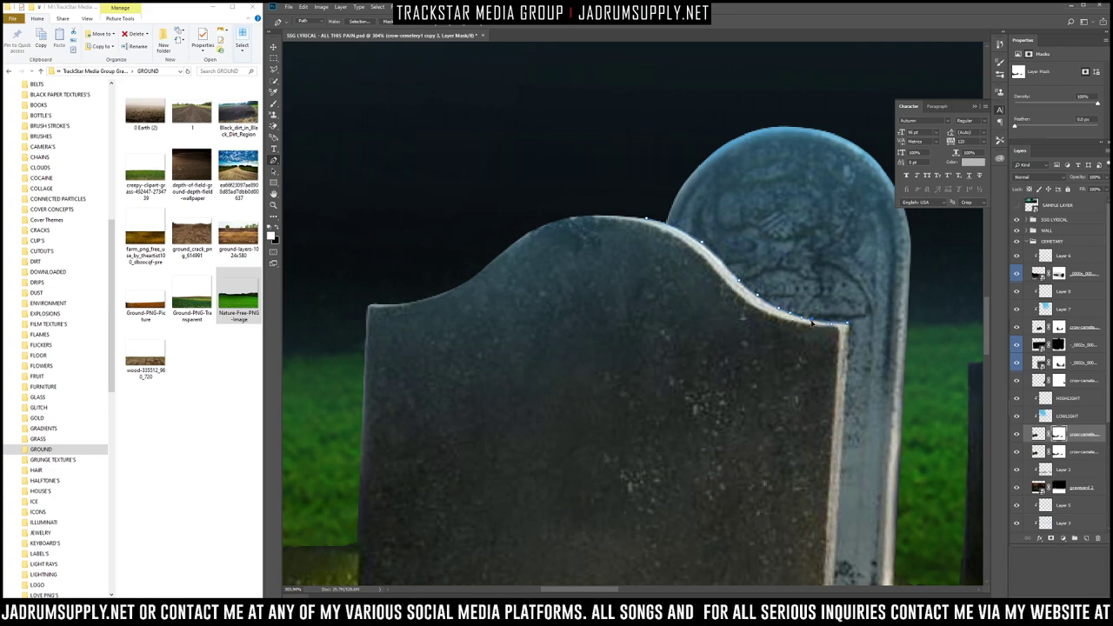
pyautogui.click(845, 419)
pyautogui.scroll(-3, 845, 421)
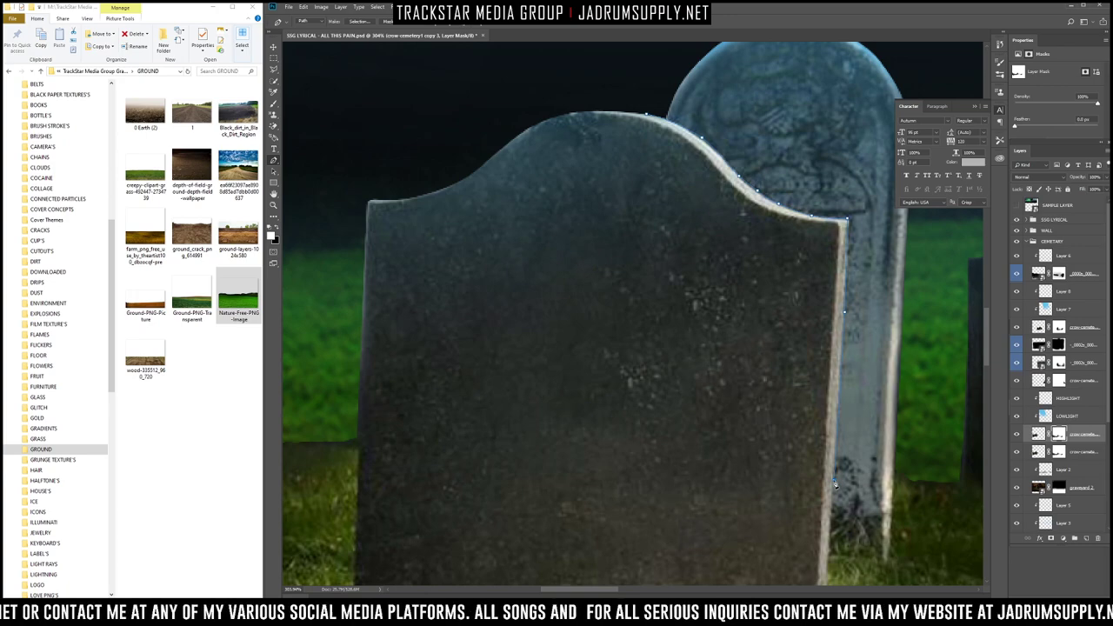
pyautogui.click(843, 312)
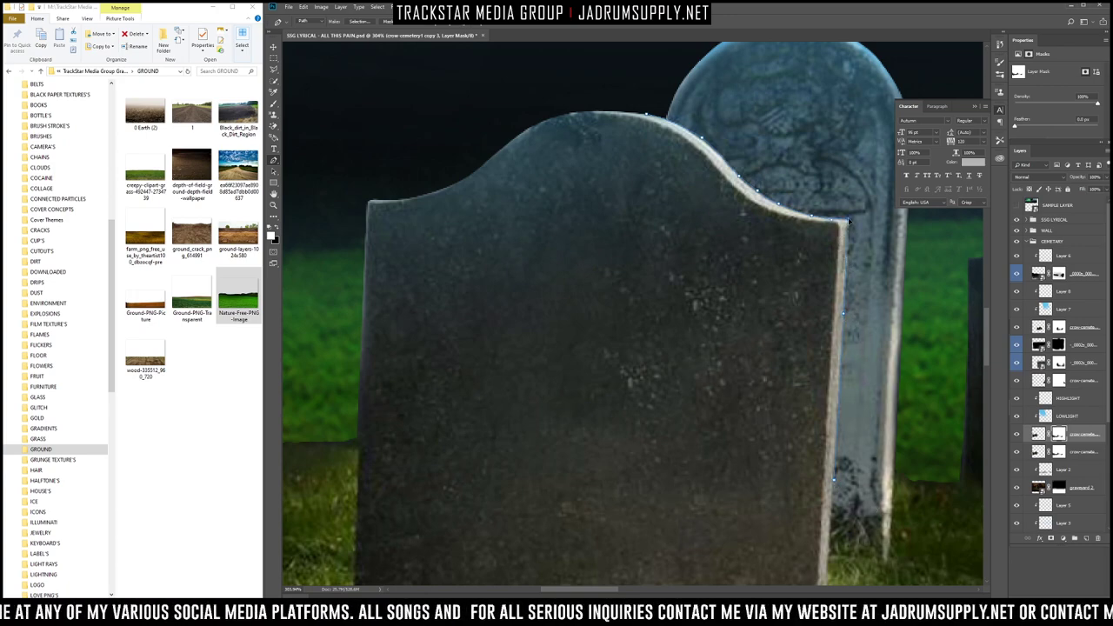
# Step: Continue the path loosely around the rear rounded tombstone and convert it to a selection
pyautogui.click(917, 519)
pyautogui.moveTo(978, 387); pyautogui.dragTo(978, 357)
pyautogui.scroll(2, 949, 231)
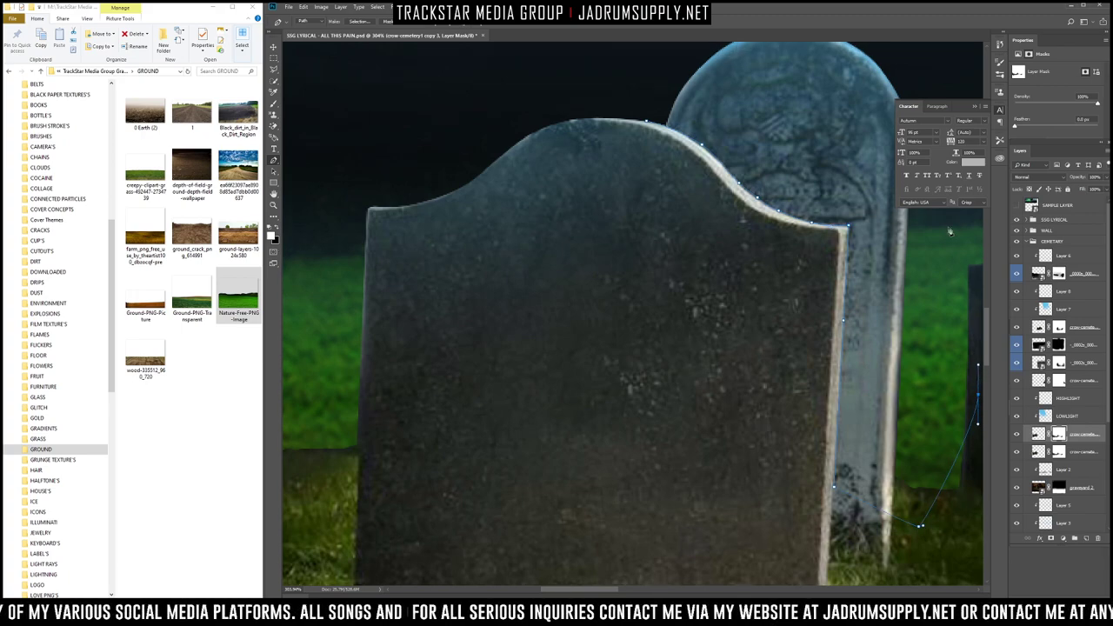
pyautogui.click(936, 58)
pyautogui.click(839, 52)
pyautogui.click(671, 51)
pyautogui.moveTo(546, 85)
pyautogui.mouseDown()
pyautogui.moveTo(547, 104)
pyautogui.moveTo(574, 127)
pyautogui.mouseUp()
pyautogui.rightClick(649, 188)
pyautogui.click(687, 233)
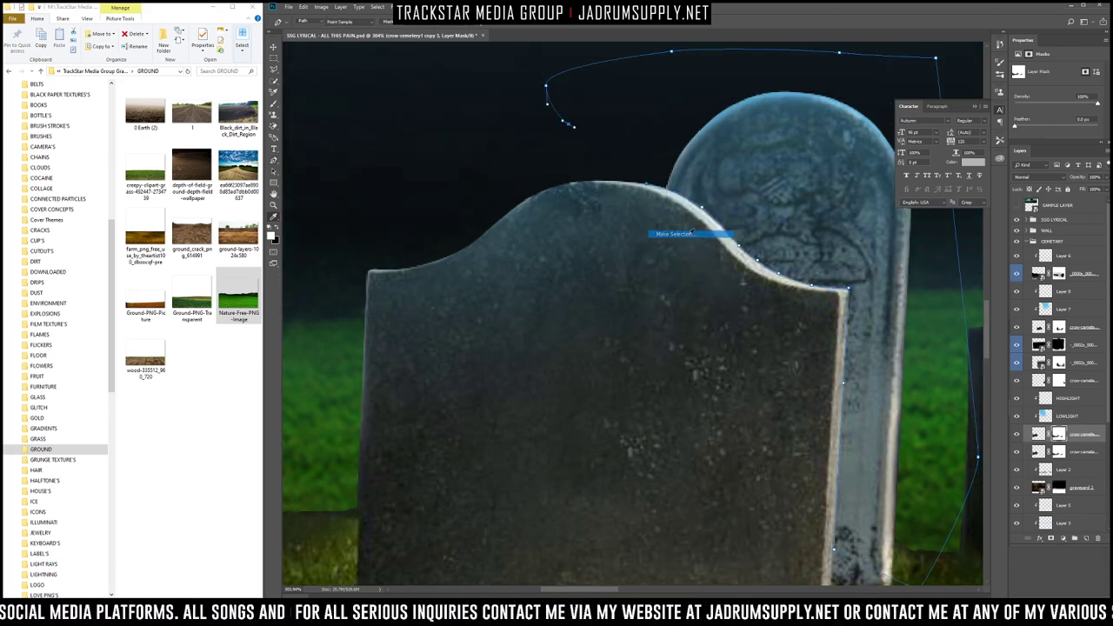
pyautogui.press('Return')
# Step: Paint black inside the selection on the duplicate's mask to hide the rear rounded tombstone from that layer
pyautogui.press('b')
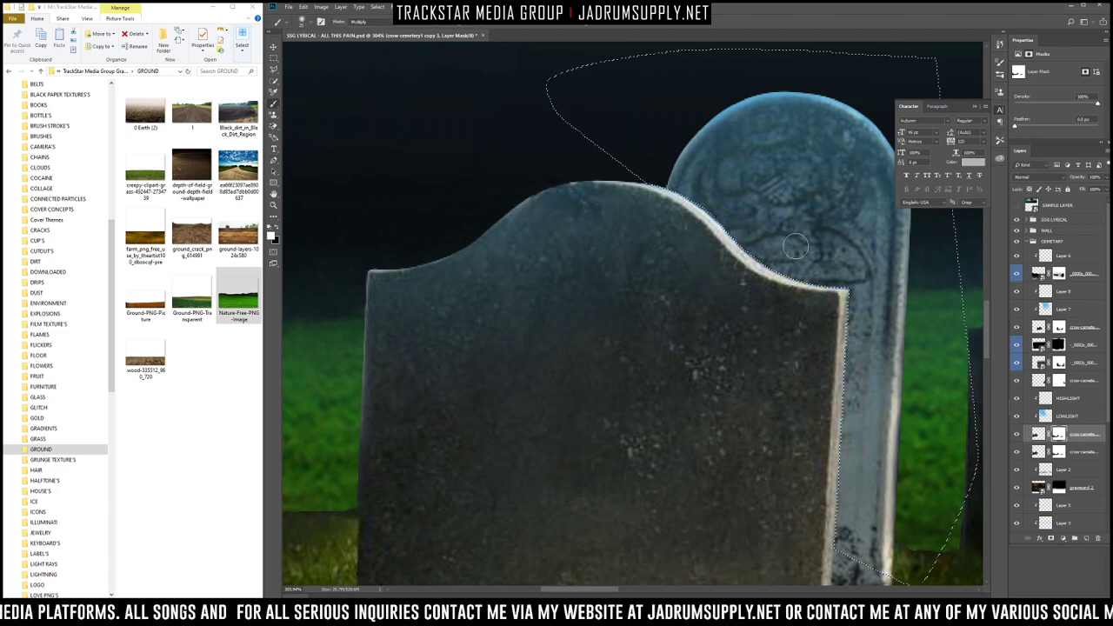
pyautogui.press('x')
pyautogui.moveTo(848, 339)
pyautogui.mouseDown()
pyautogui.moveTo(872, 264)
pyautogui.moveTo(766, 247)
pyautogui.moveTo(782, 209)
pyautogui.moveTo(748, 165)
pyautogui.moveTo(856, 135)
pyautogui.moveTo(750, 165)
pyautogui.moveTo(783, 172)
pyautogui.moveTo(881, 106)
pyautogui.mouseUp()
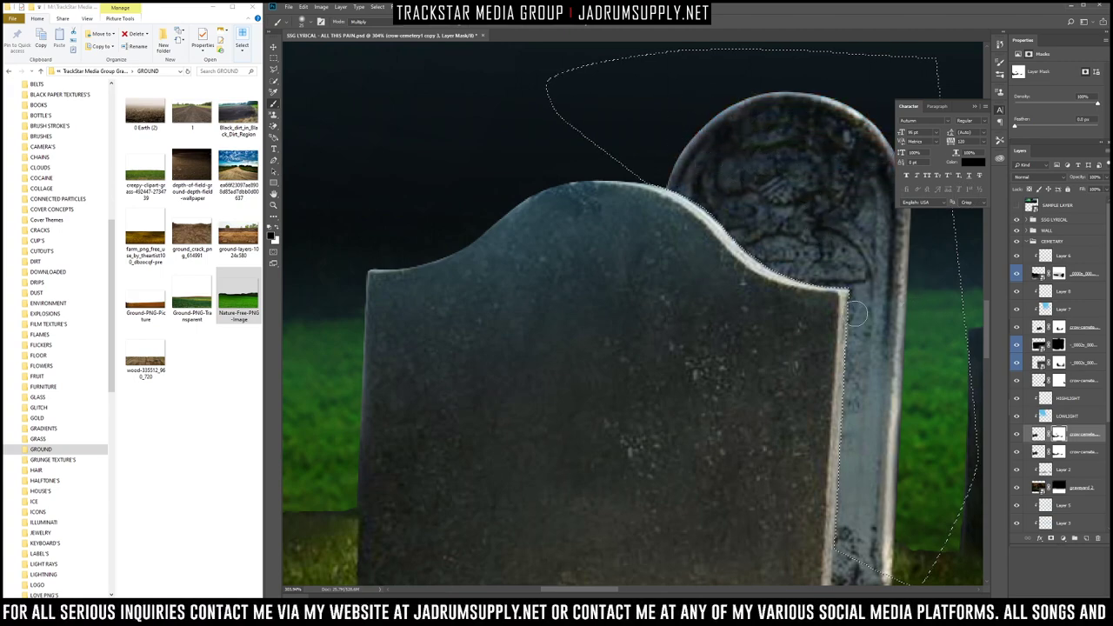
pyautogui.scroll(-2, 887, 304)
pyautogui.scroll(-1, 918, 337)
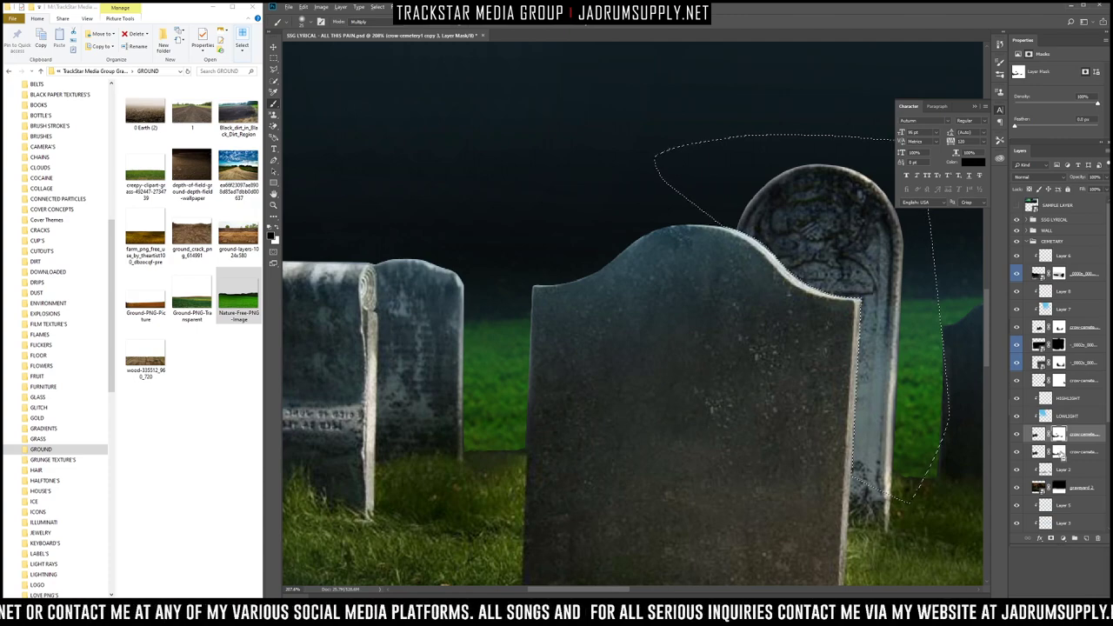
# Step: Try clipping the LOWLIGHT layer directly beneath the crow-cemetery1 copy 3 layer, and move it back above that layer
pyautogui.keyDown('shift'); pyautogui.click(1057, 437); pyautogui.keyUp('shift')
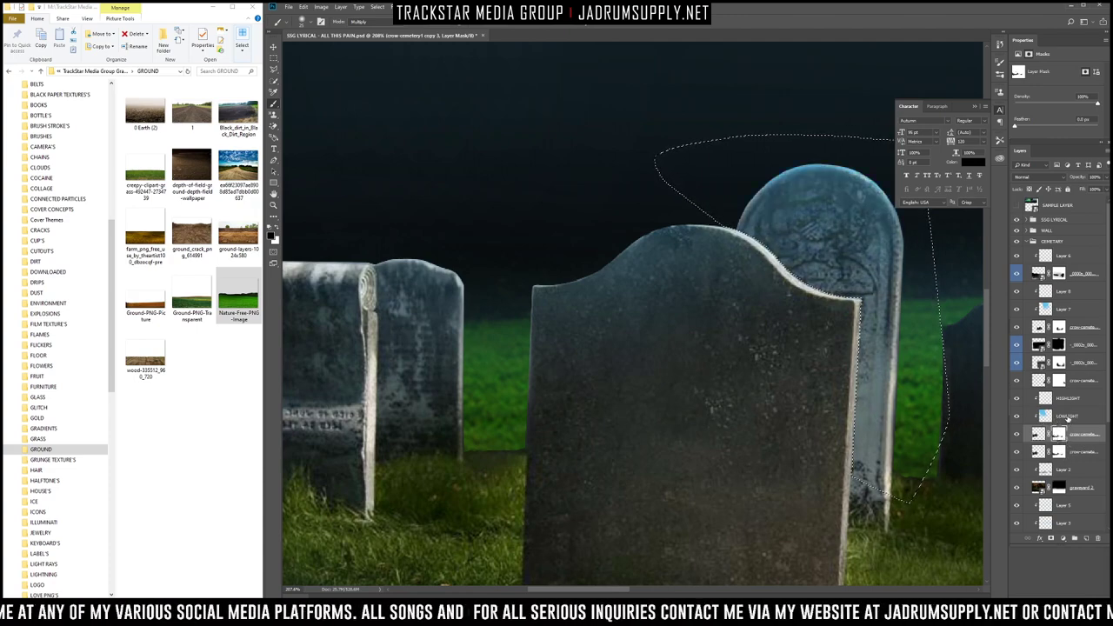
pyautogui.moveTo(1067, 418); pyautogui.dragTo(1061, 437)
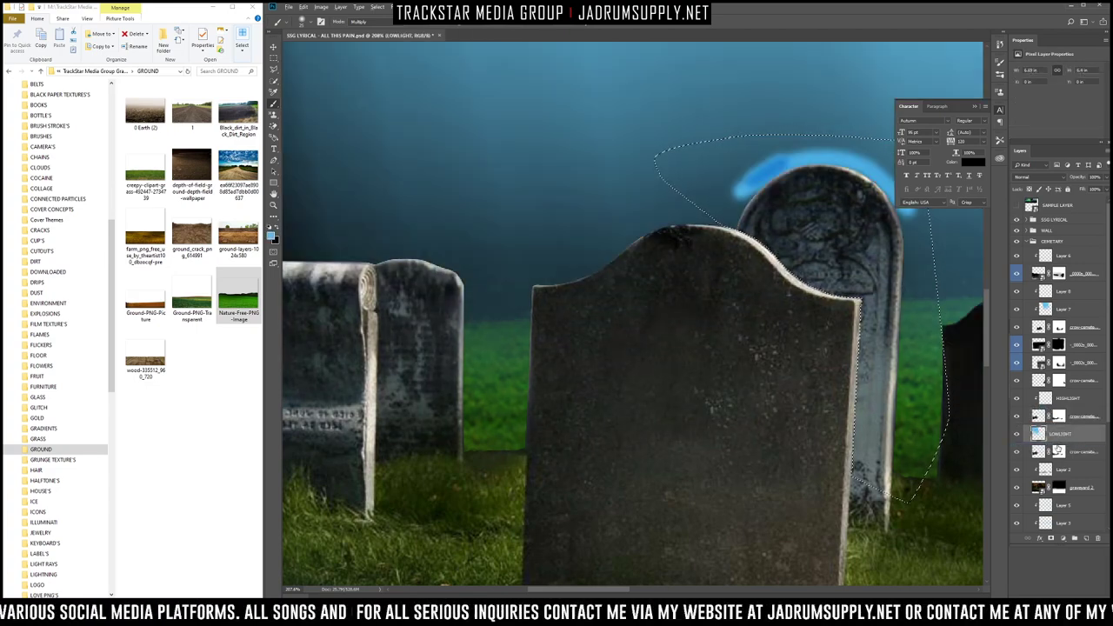
pyautogui.keyDown('alt'); pyautogui.click(1061, 442); pyautogui.keyUp('alt')
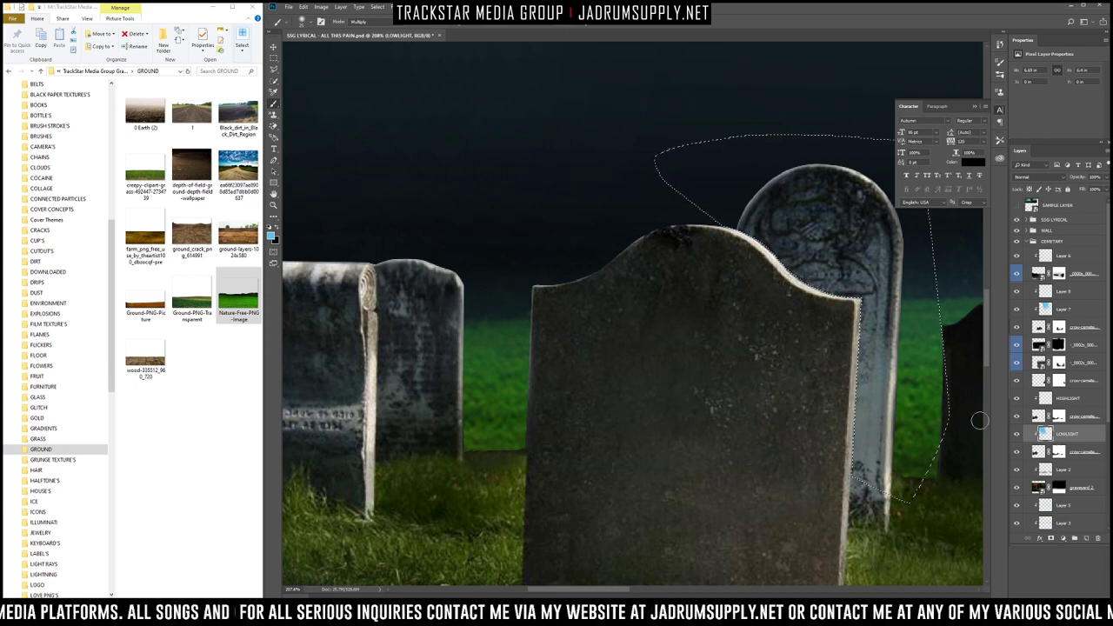
pyautogui.moveTo(1068, 438)
pyautogui.mouseDown()
pyautogui.moveTo(1063, 414)
pyautogui.moveTo(1056, 421)
pyautogui.mouseUp()
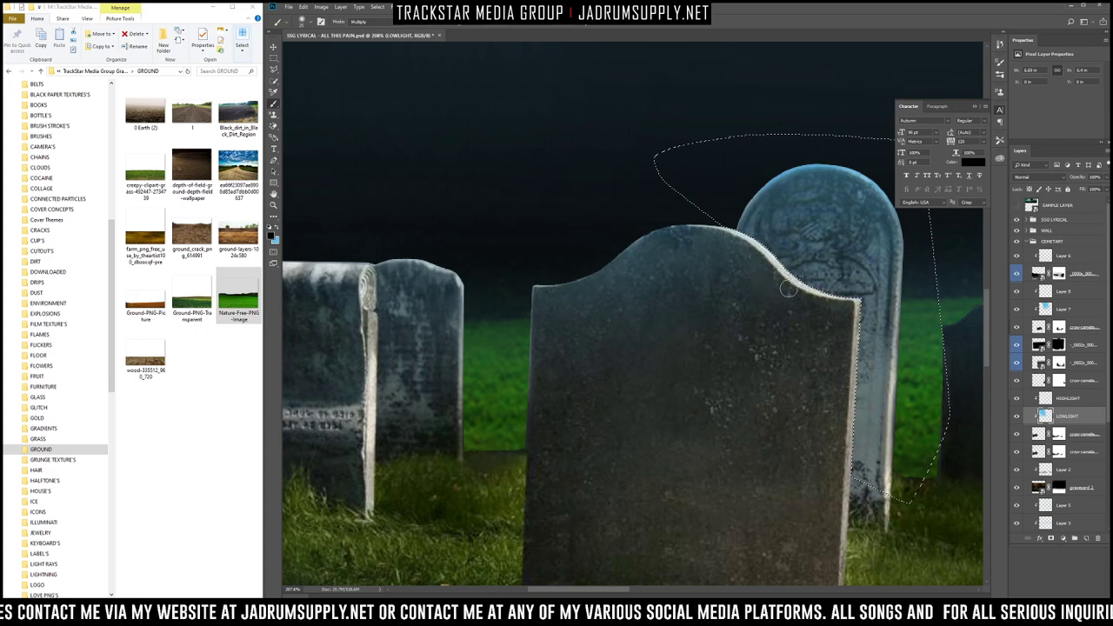
# Step: Try masking the top of the large front gravestone on the crow-cemetery1 copy 3 layer mask, and undo the stroke
pyautogui.click(1058, 434)
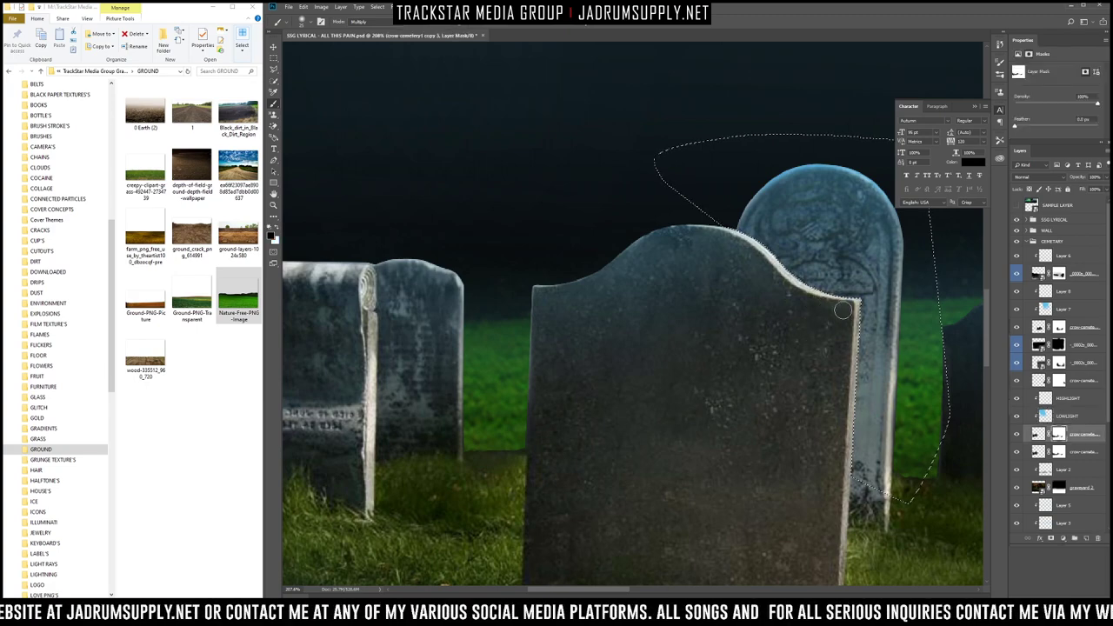
pyautogui.moveTo(664, 232)
pyautogui.mouseDown()
pyautogui.moveTo(751, 274)
pyautogui.moveTo(710, 298)
pyautogui.mouseUp()
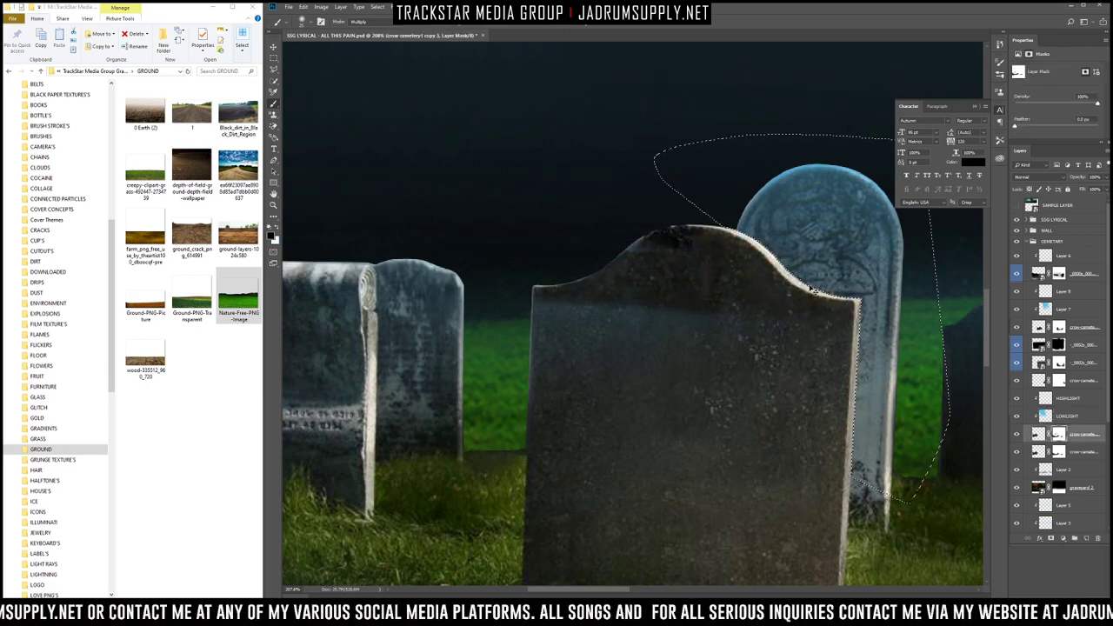
pyautogui.hotkey('ctrl', 'alt', 'z')
pyautogui.hotkey('ctrl', 'alt', 'z')
pyautogui.hotkey('ctrl', 'alt', 'z')
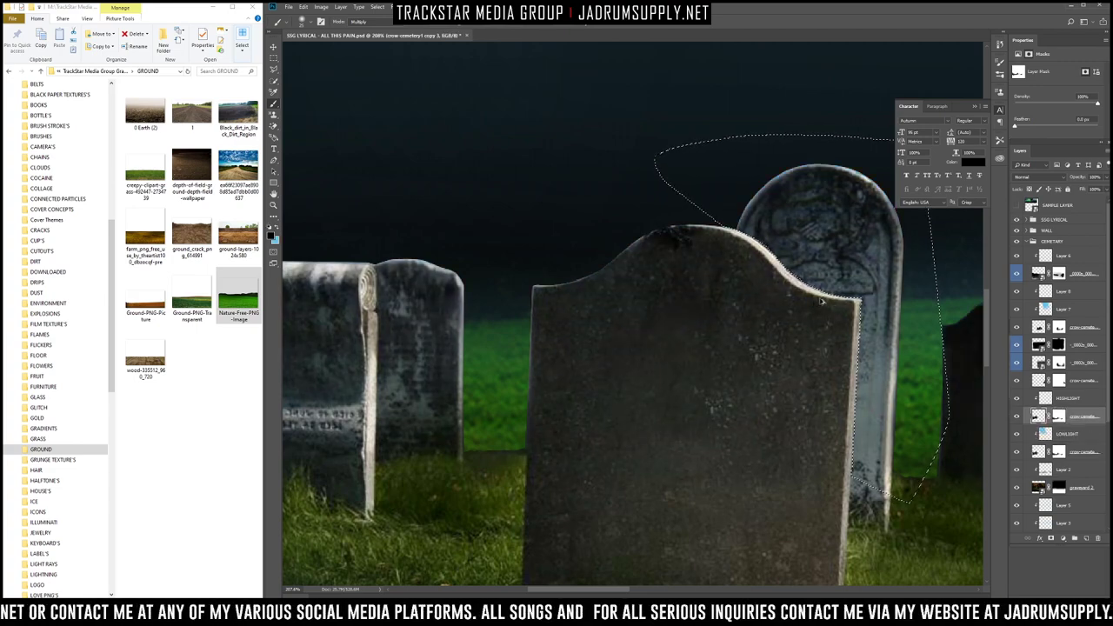
pyautogui.hotkey('ctrl', 'shift', 'z')
pyautogui.hotkey('ctrl', 'shift', 'z')
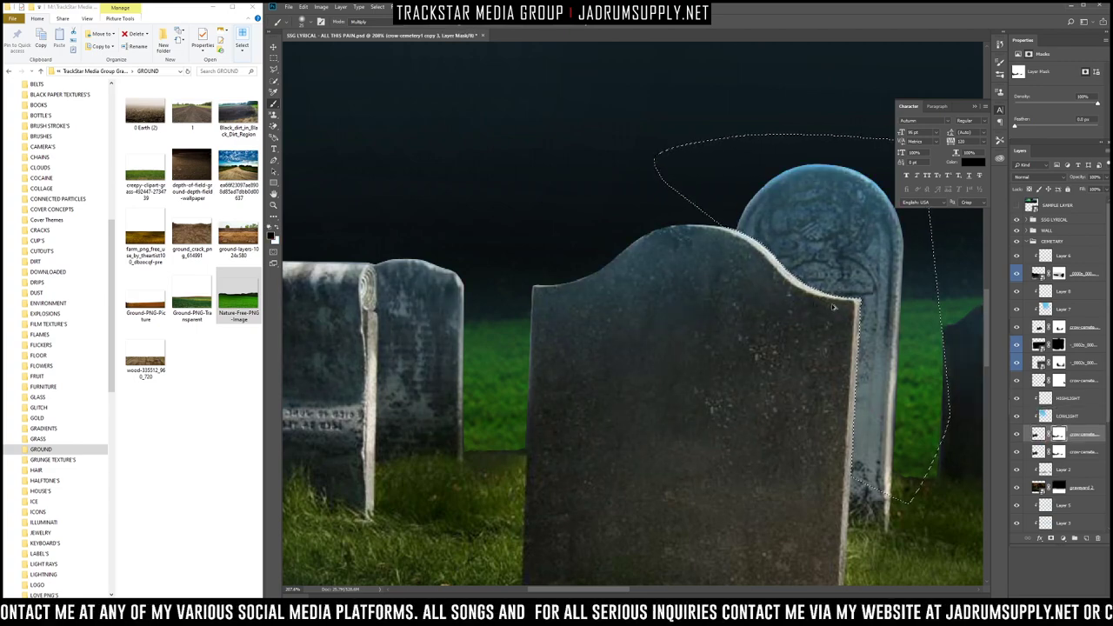
# Step: Deselect the area around the rear gravestone and examine the edges and blue tint of both large gravestones
pyautogui.hotkey('ctrl', 'd')
pyautogui.scroll(-3, 806, 296)
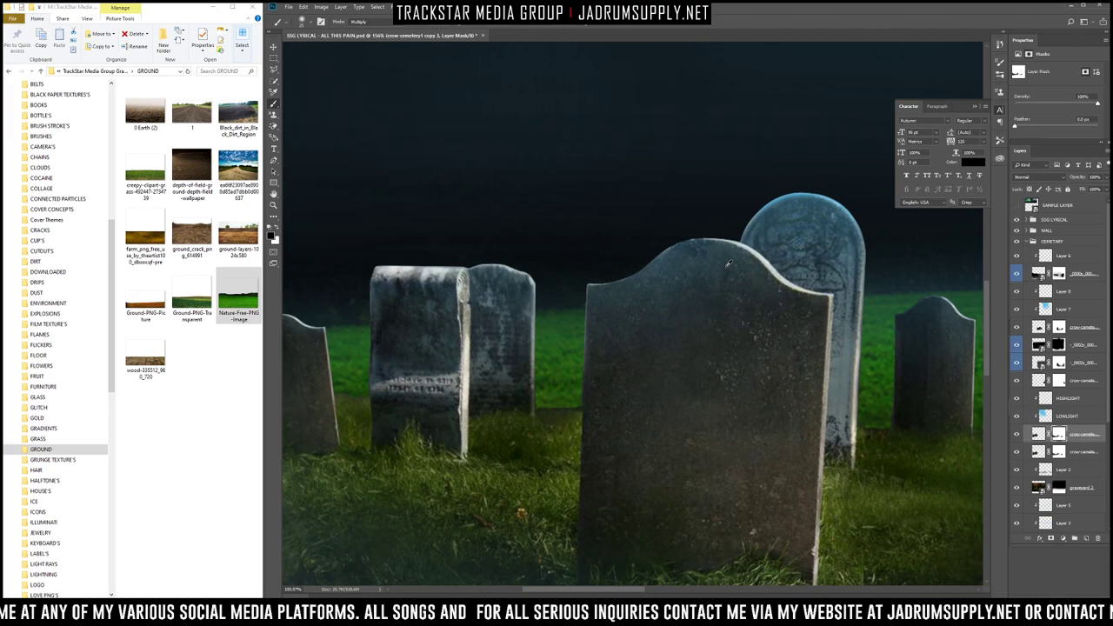
pyautogui.scroll(8, 696, 241)
pyautogui.scroll(1, 696, 236)
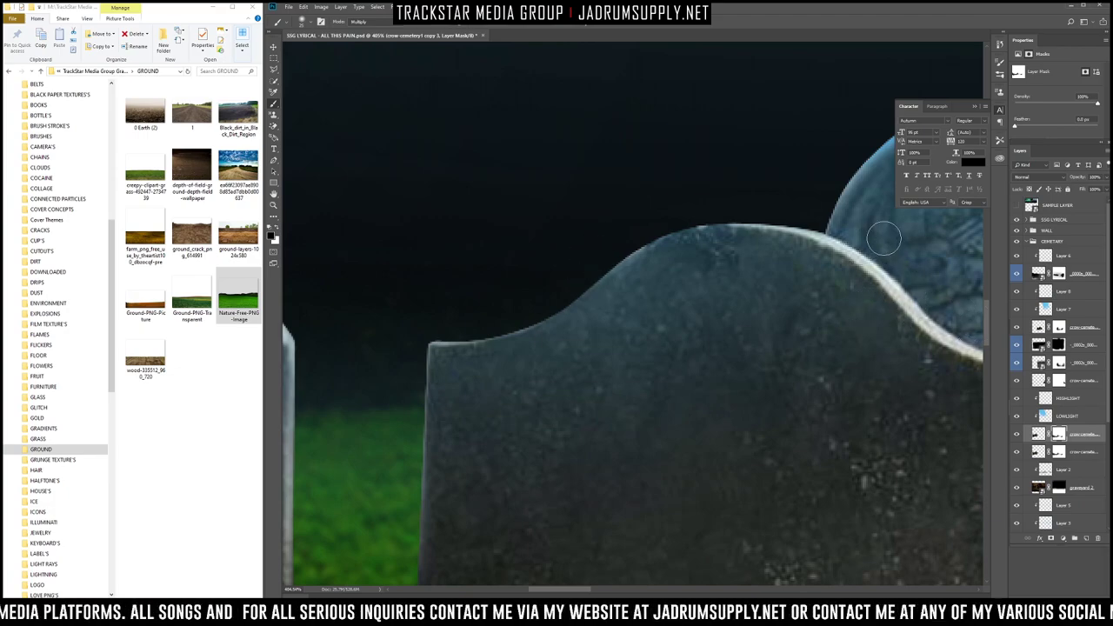
pyautogui.scroll(-6, 901, 246)
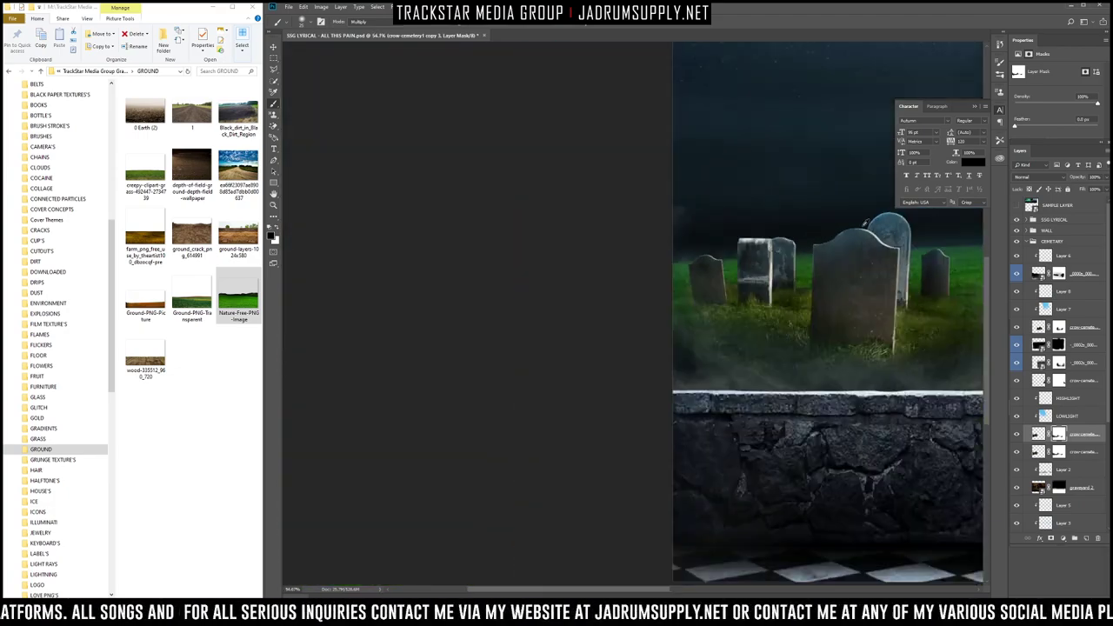
pyautogui.scroll(6, 868, 235)
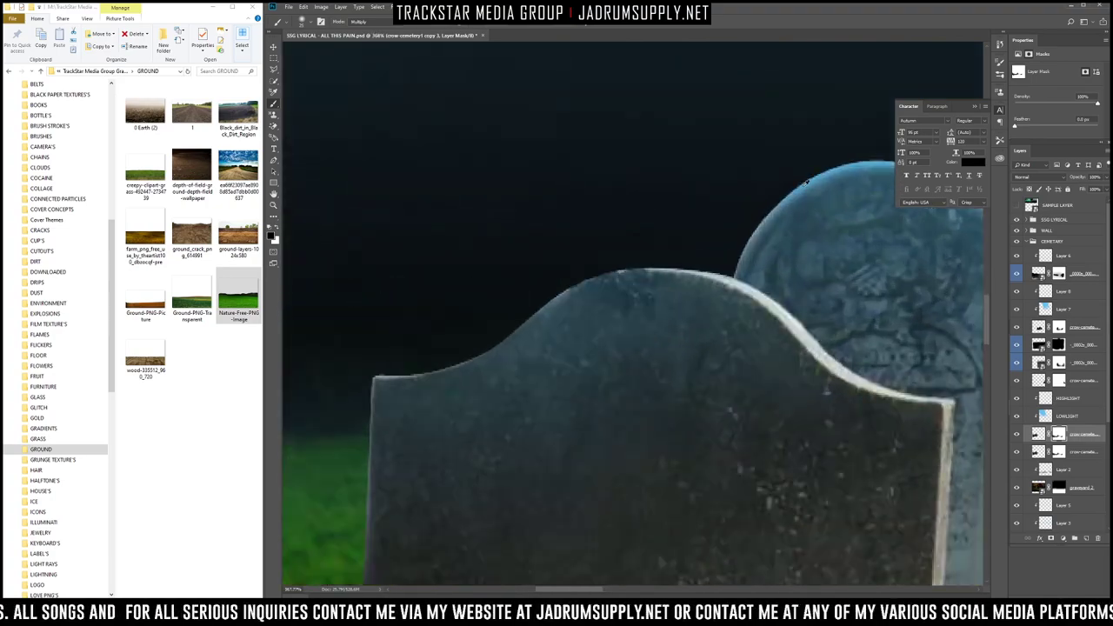
pyautogui.scroll(-7, 748, 231)
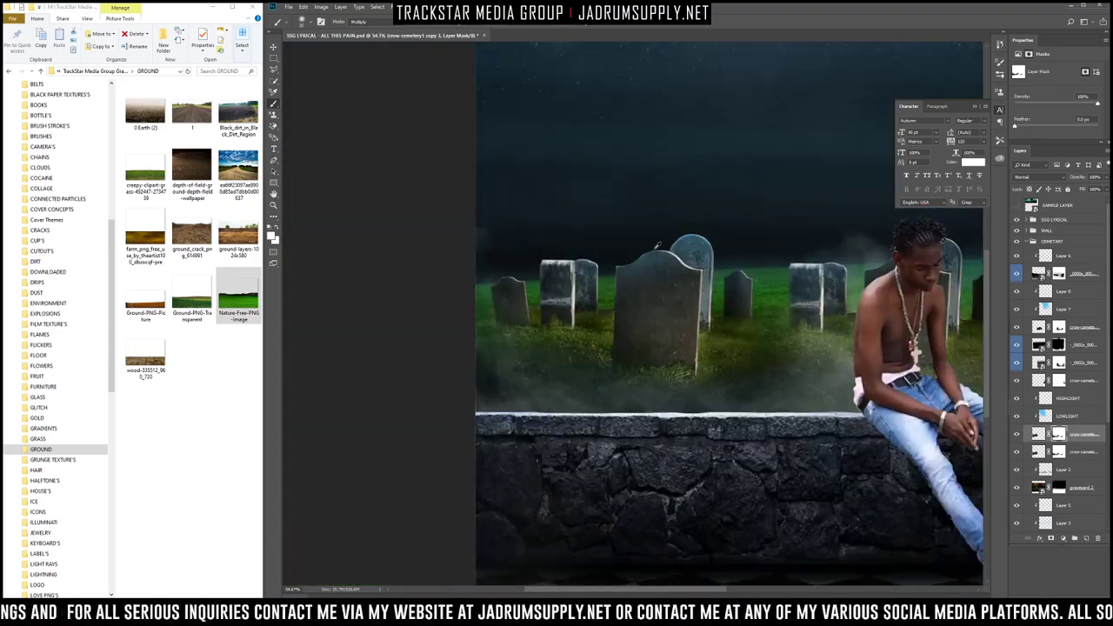
pyautogui.scroll(6, 655, 250)
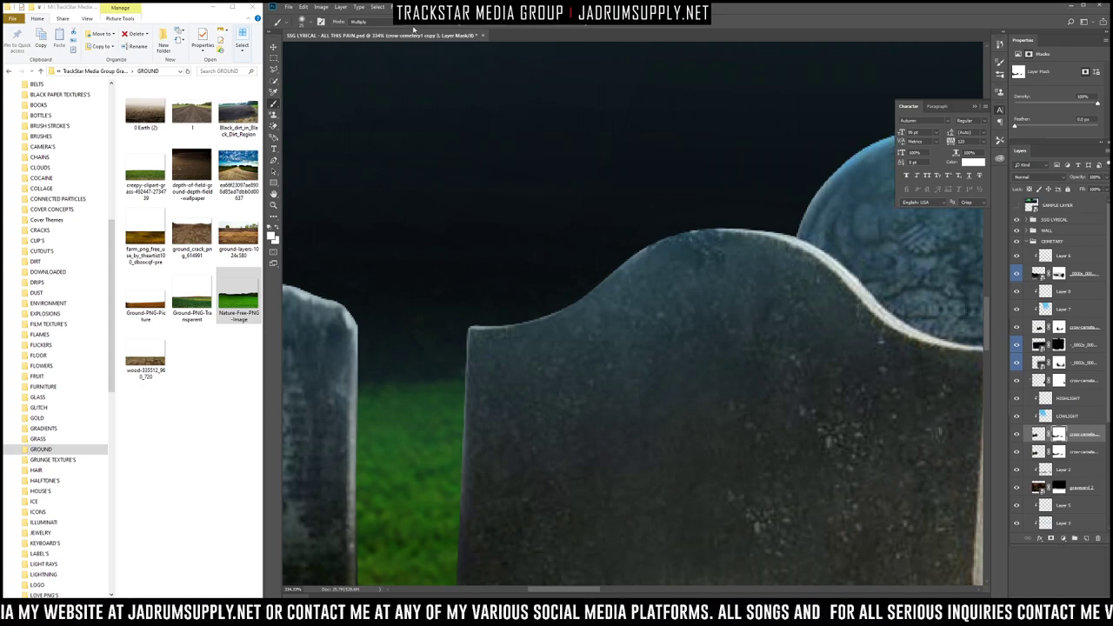
# Step: Try the brush in Normal mode and return it to Multiply
pyautogui.click(363, 20)
pyautogui.click(387, 31)
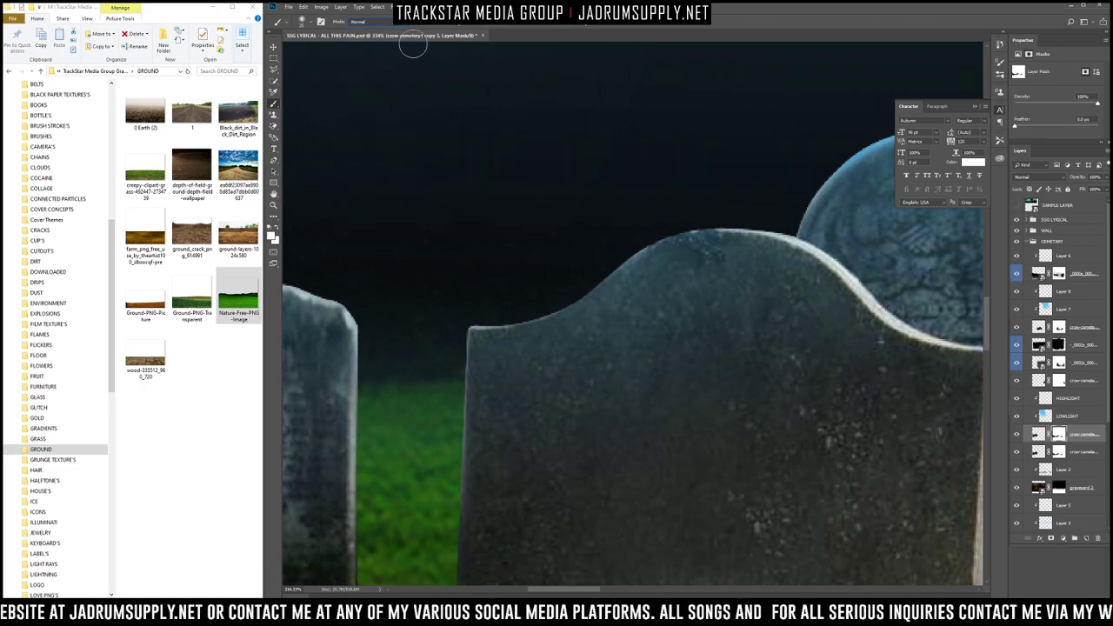
pyautogui.click(361, 21)
pyautogui.click(377, 70)
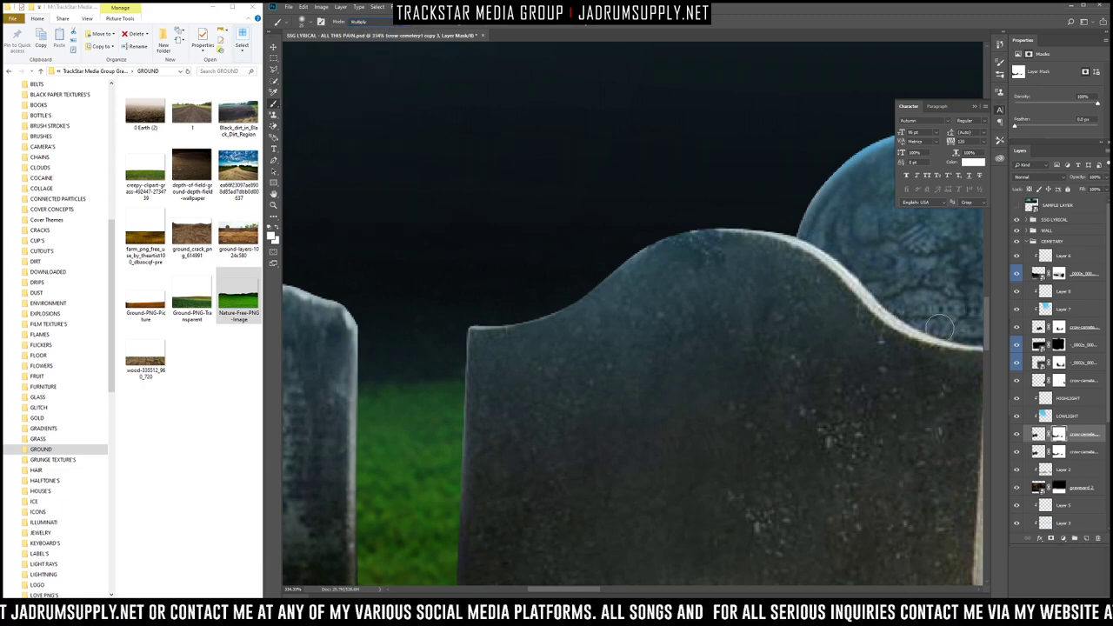
# Step: Make the HIGHLIGHT layer active and compare the gravestones with it hidden and shown
pyautogui.scroll(-4, 1068, 406)
pyautogui.click(1039, 363)
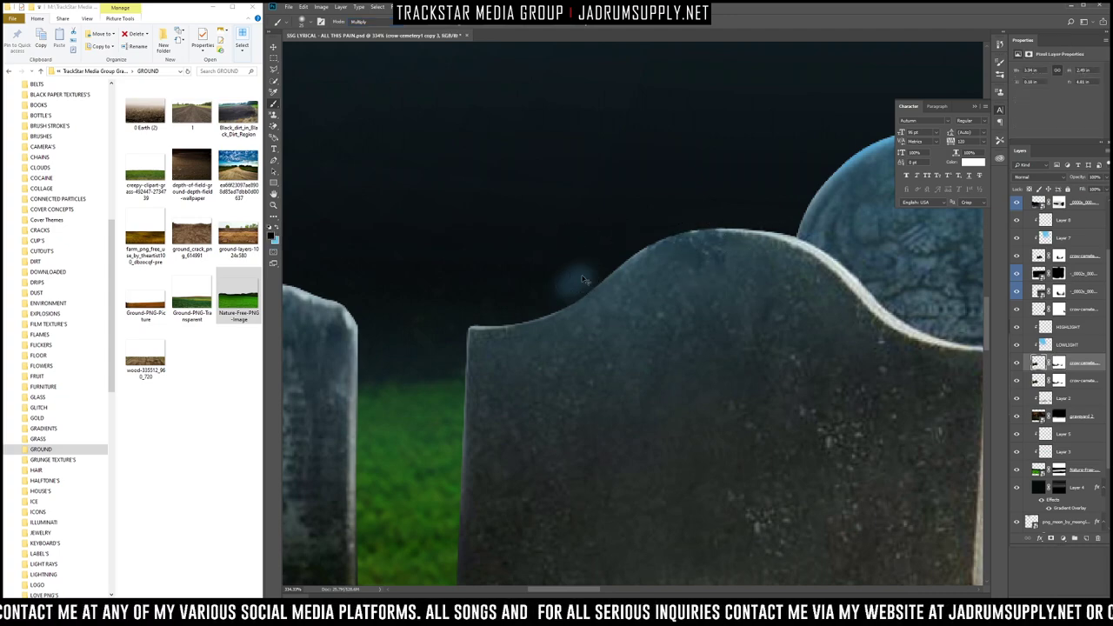
pyautogui.click(1044, 328)
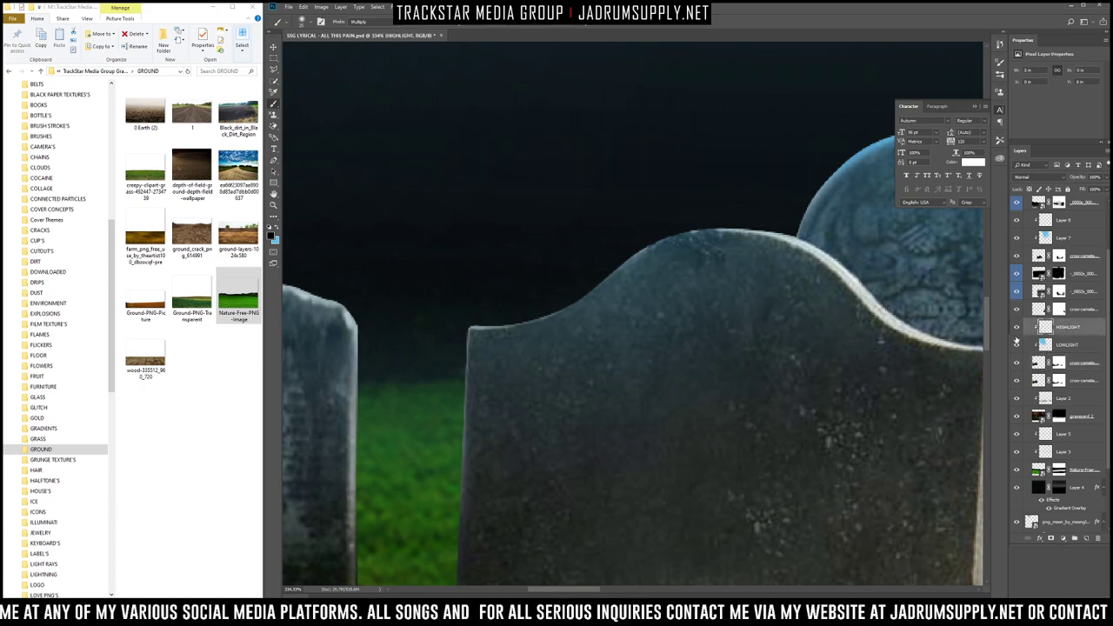
pyautogui.click(1016, 328)
pyautogui.click(1016, 328)
pyautogui.click(1016, 328)
pyautogui.click(1016, 327)
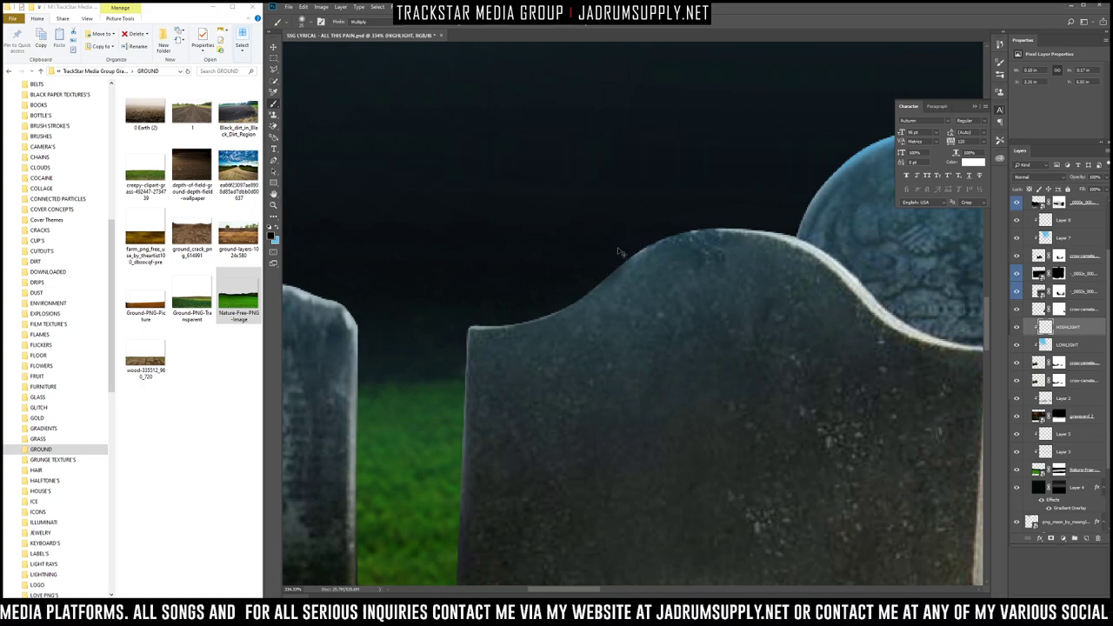
# Step: Paint a light blue rim along the tops of the large front gravestone and the small gravestone beside it on the HIGHLIGHT layer
pyautogui.press('x')
pyautogui.moveTo(609, 258)
pyautogui.mouseDown()
pyautogui.moveTo(695, 224)
pyautogui.moveTo(785, 223)
pyautogui.mouseUp()
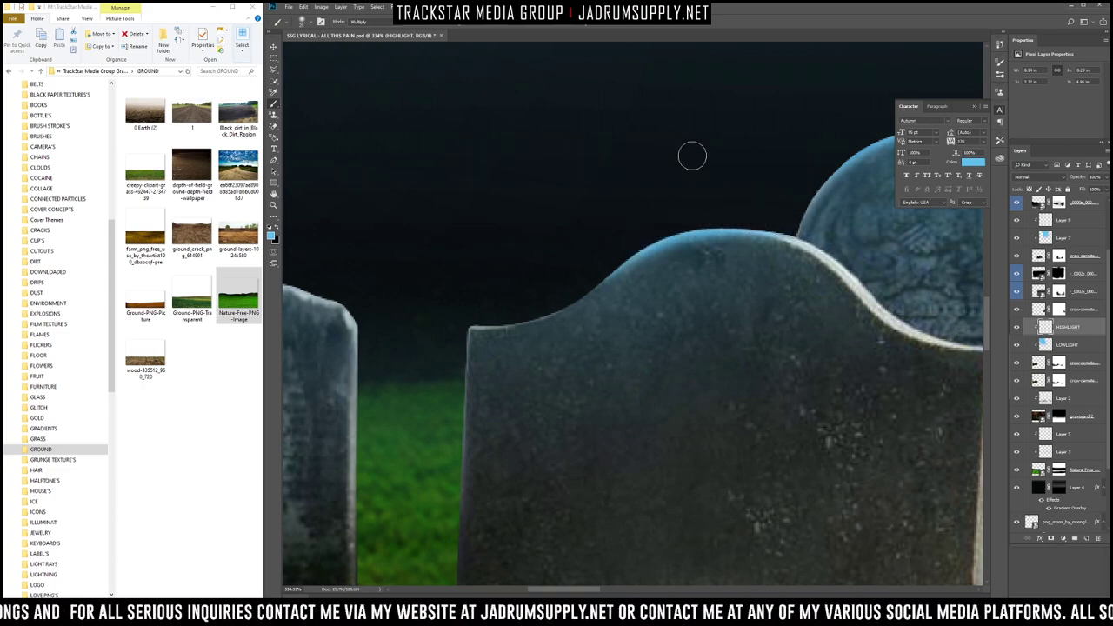
pyautogui.scroll(-6, 705, 171)
pyautogui.scroll(5, 766, 199)
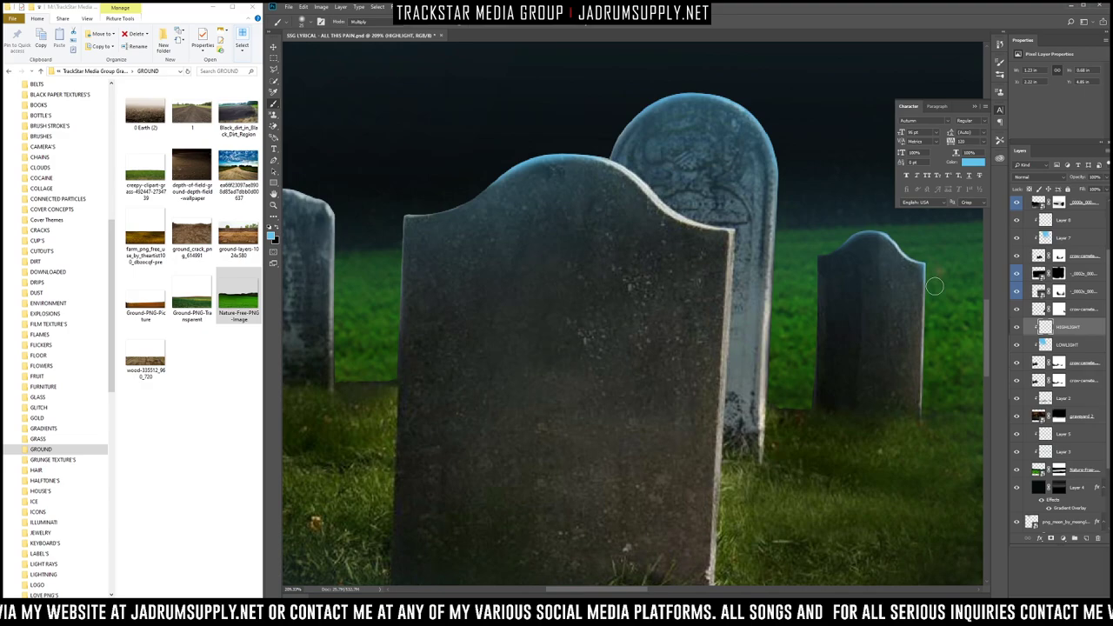
# Step: Compare the whole cemetery scene with the HIGHLIGHT layer hidden and shown to judge the blue rim light
pyautogui.scroll(-3, 933, 248)
pyautogui.scroll(-3, 933, 248)
pyautogui.scroll(4, 550, 321)
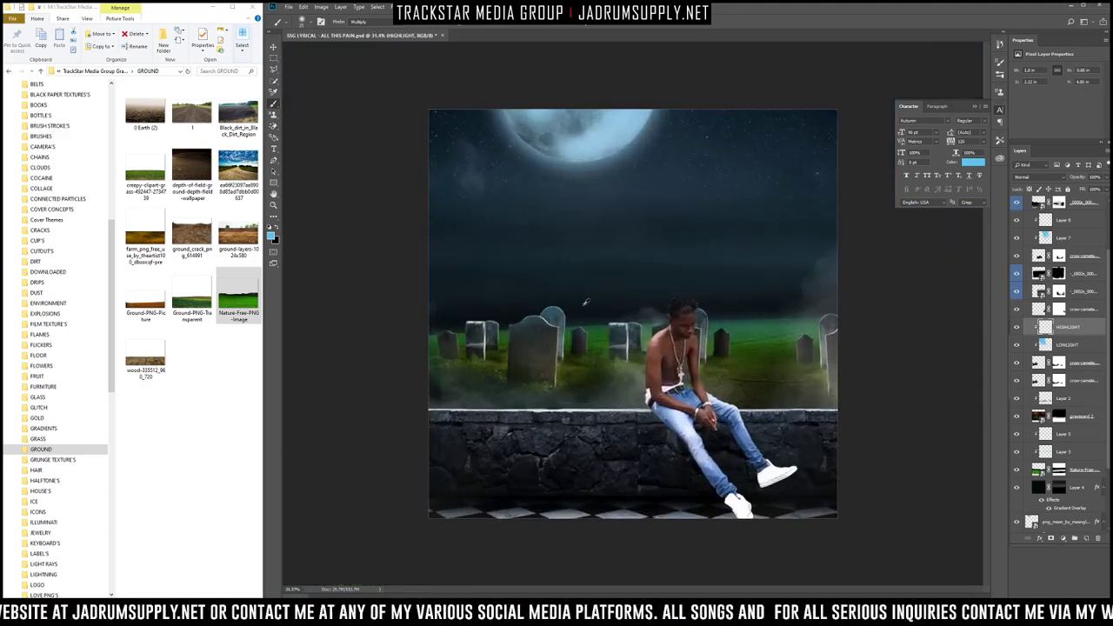
pyautogui.scroll(4, 550, 322)
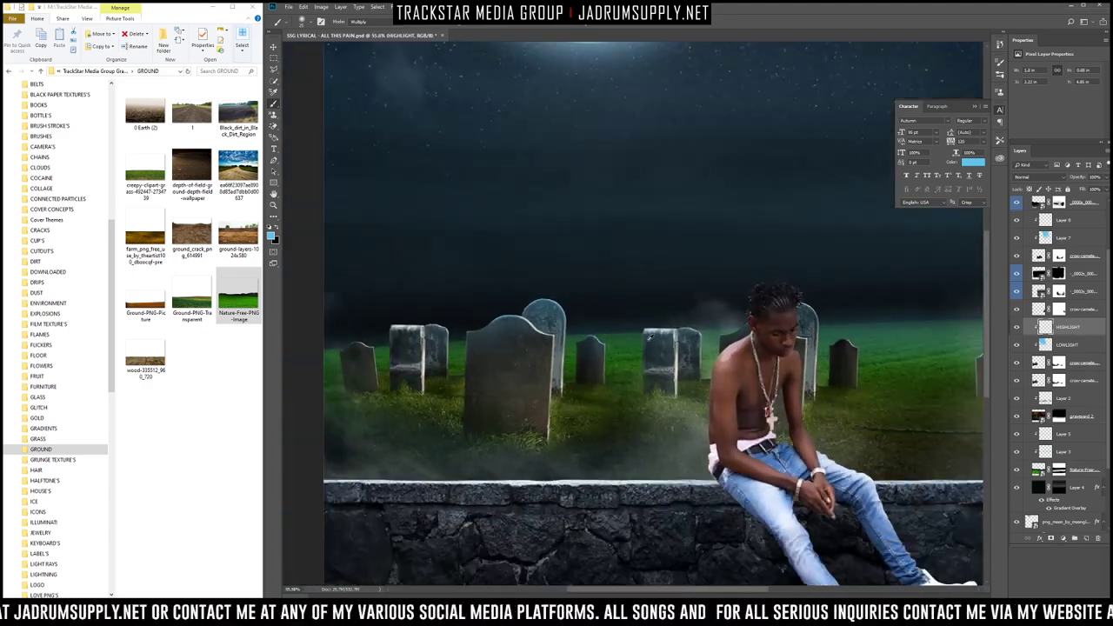
pyautogui.scroll(-4, 648, 333)
pyautogui.scroll(1, 609, 341)
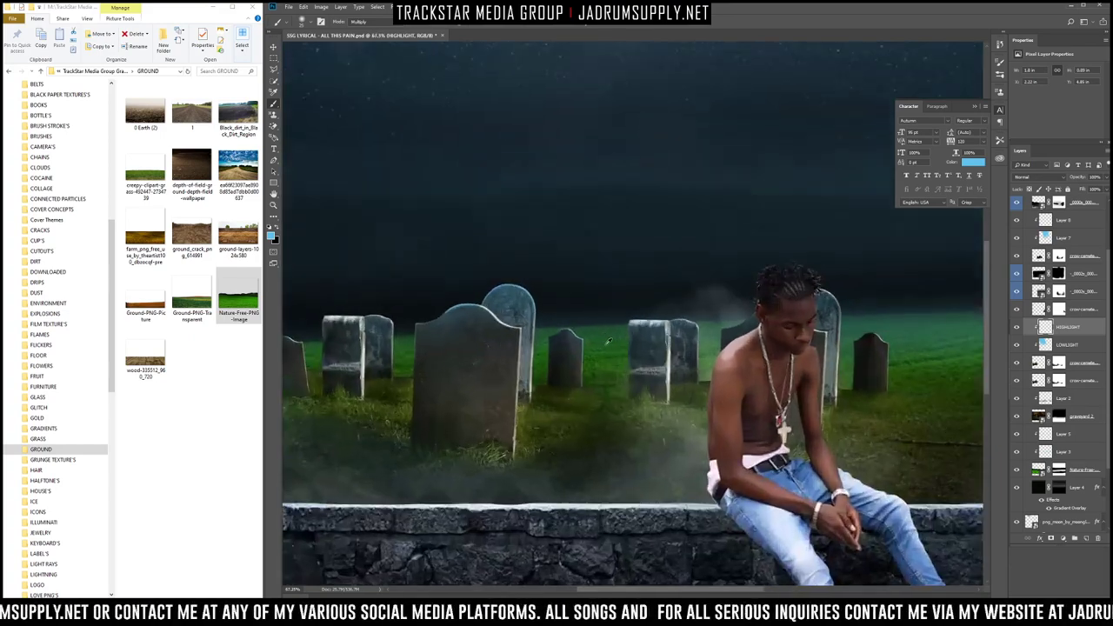
pyautogui.click(1017, 329)
pyautogui.click(1017, 330)
pyautogui.click(1017, 329)
pyautogui.click(1017, 329)
pyautogui.click(1017, 329)
pyautogui.click(1016, 330)
pyautogui.click(1016, 328)
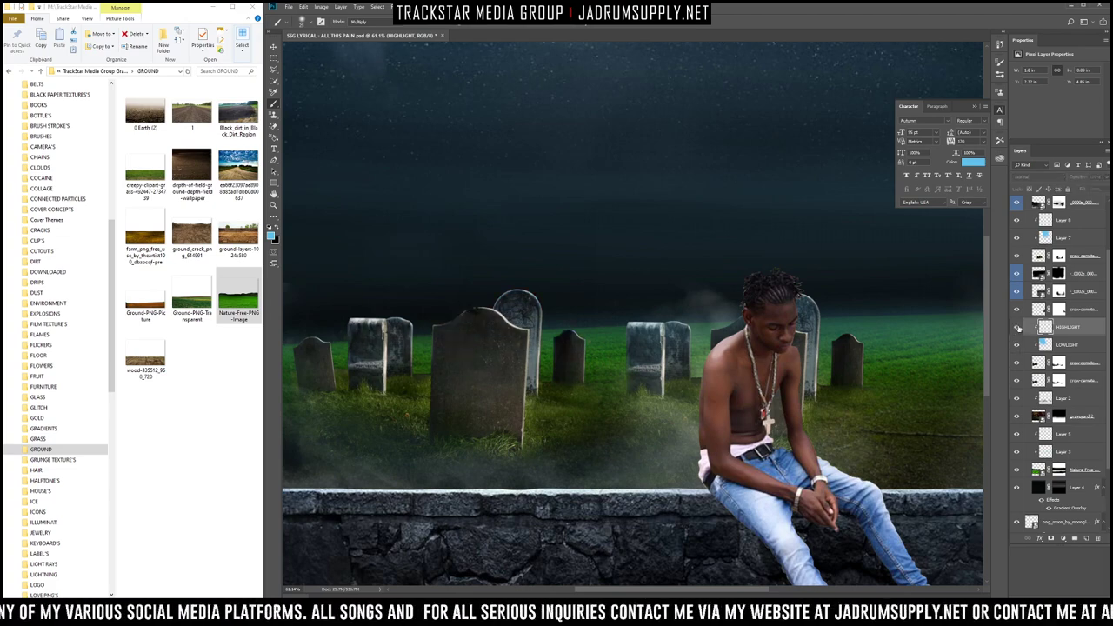
pyautogui.click(1016, 328)
# Step: Paint light blue rim light along the tops of the paired gravestones left of the large front gravestone on the HIGHLIGHT layer
pyautogui.scroll(3, 644, 322)
pyautogui.scroll(-7, 401, 305)
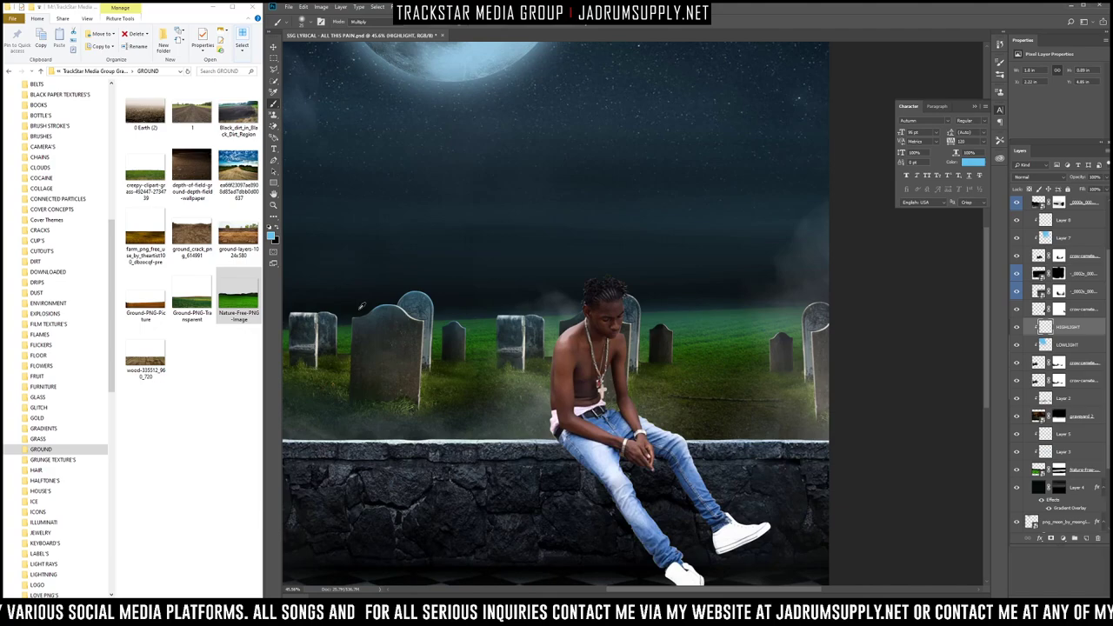
pyautogui.scroll(3, 474, 342)
pyautogui.scroll(6, 461, 331)
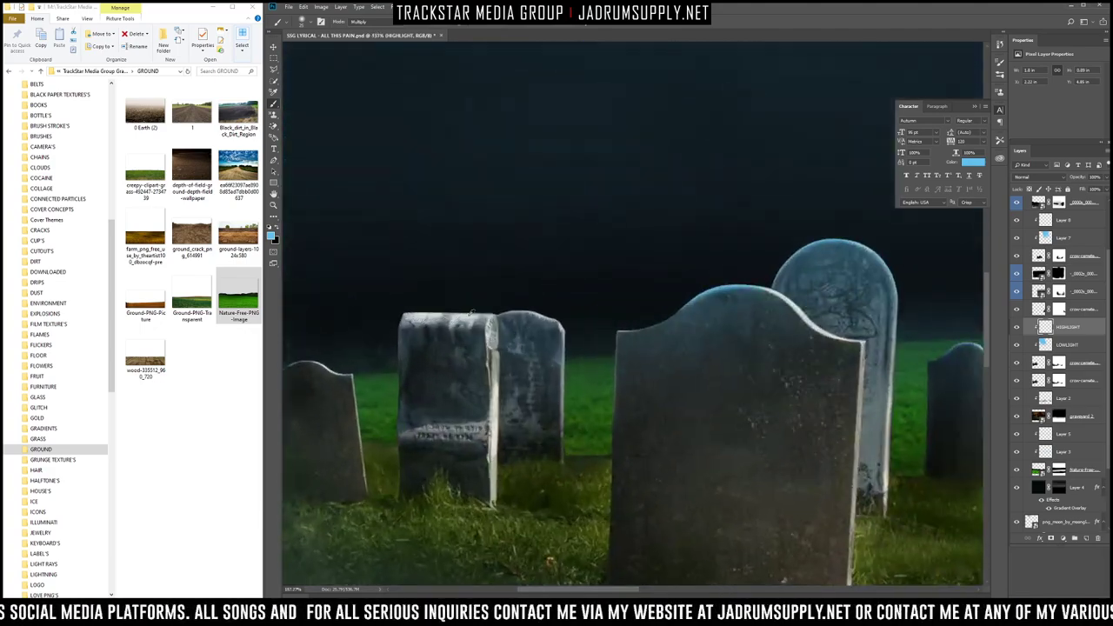
pyautogui.moveTo(516, 299)
pyautogui.mouseDown()
pyautogui.moveTo(574, 288)
pyautogui.moveTo(650, 309)
pyautogui.moveTo(679, 343)
pyautogui.moveTo(694, 416)
pyautogui.mouseUp()
pyautogui.scroll(-6, 751, 318)
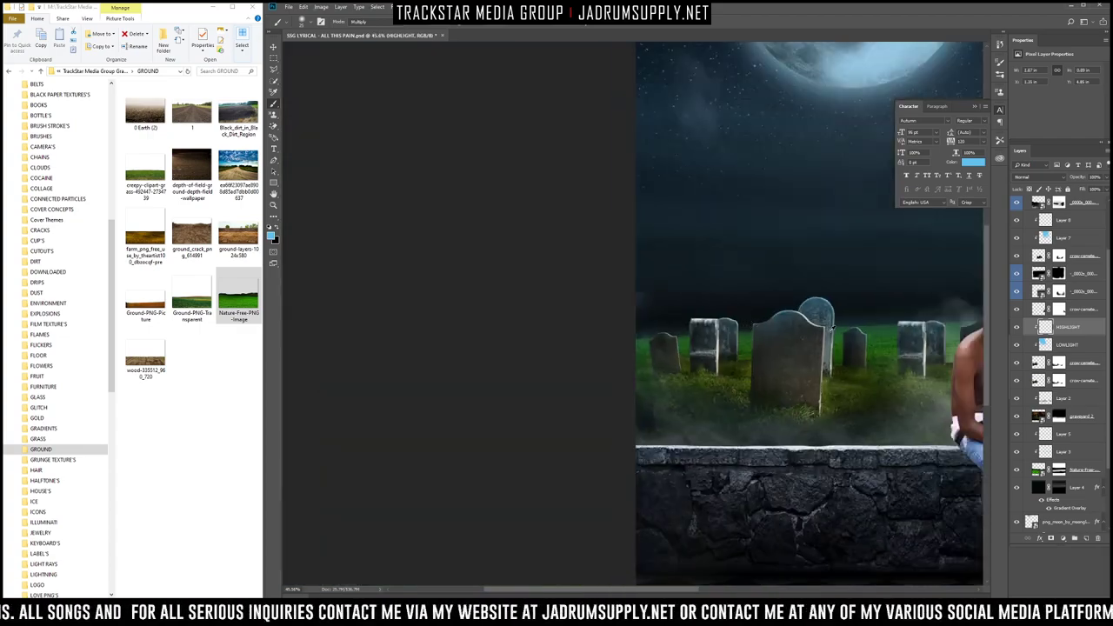
pyautogui.scroll(7, 832, 328)
pyautogui.moveTo(631, 272); pyautogui.dragTo(775, 261)
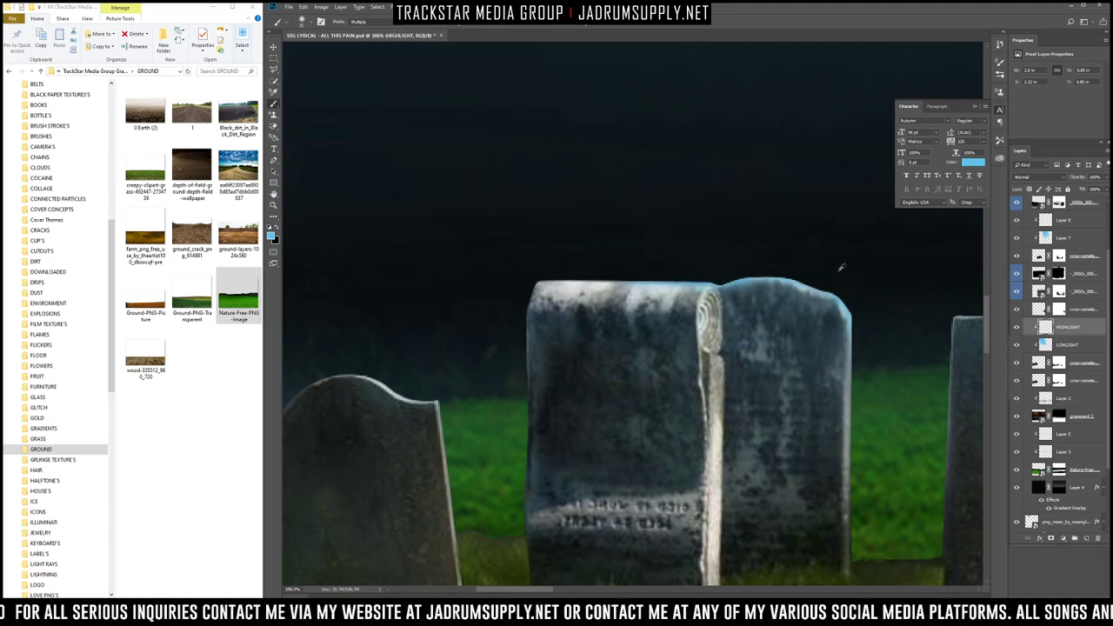
# Step: On Layer 8, paint light blue rim light along the top and outer edges of the paired gravestones behind the seated man
pyautogui.scroll(-6, 841, 268)
pyautogui.scroll(4, 626, 333)
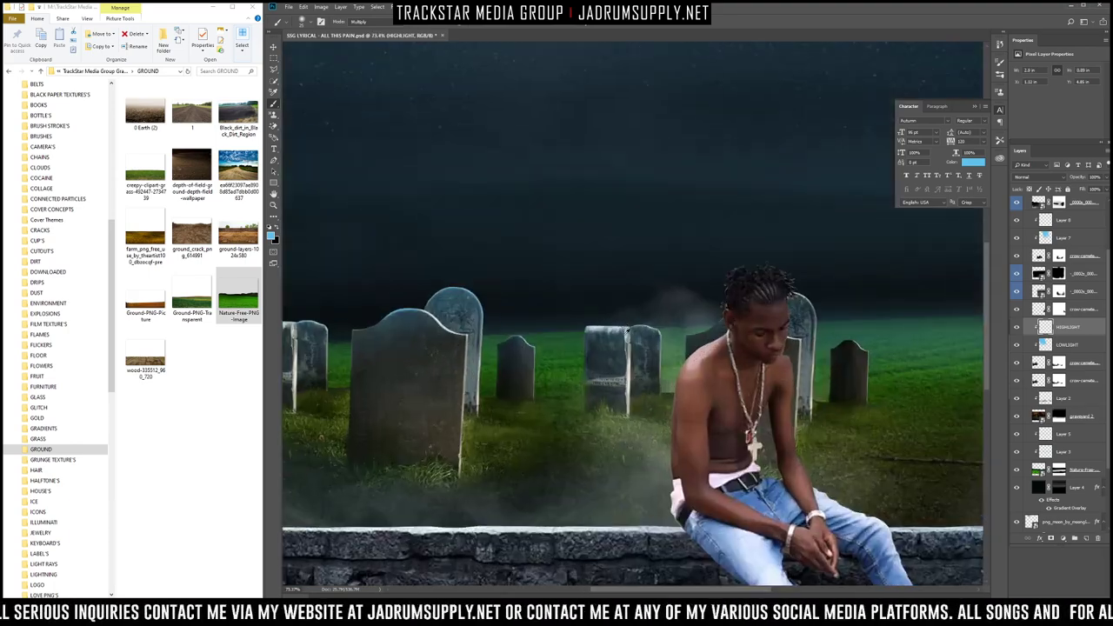
pyautogui.scroll(2, 626, 333)
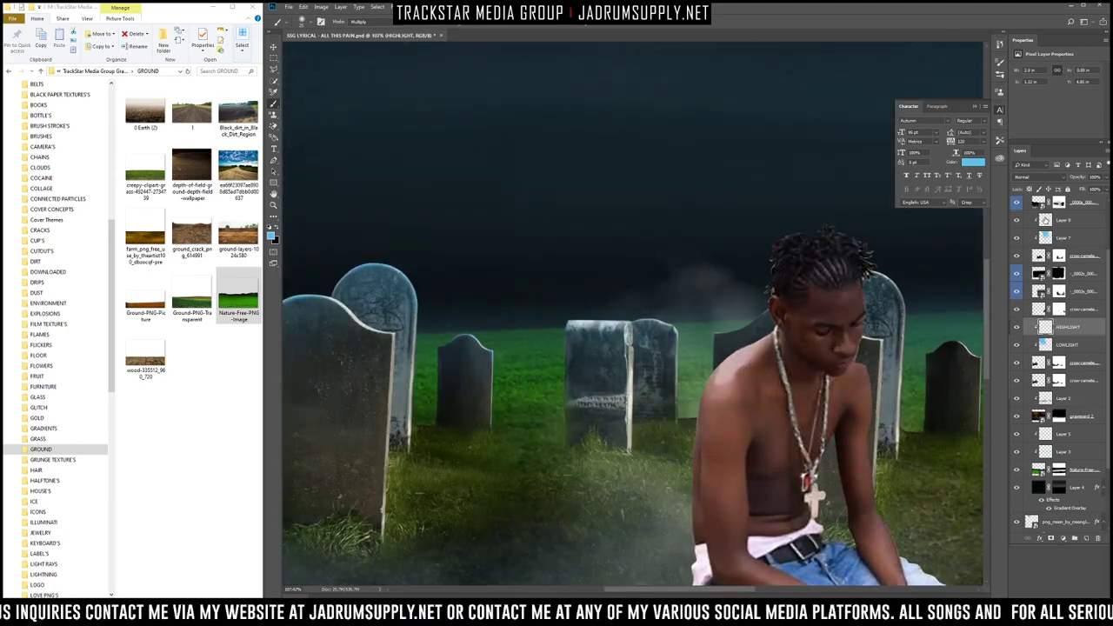
pyautogui.click(1045, 221)
pyautogui.scroll(7, 570, 313)
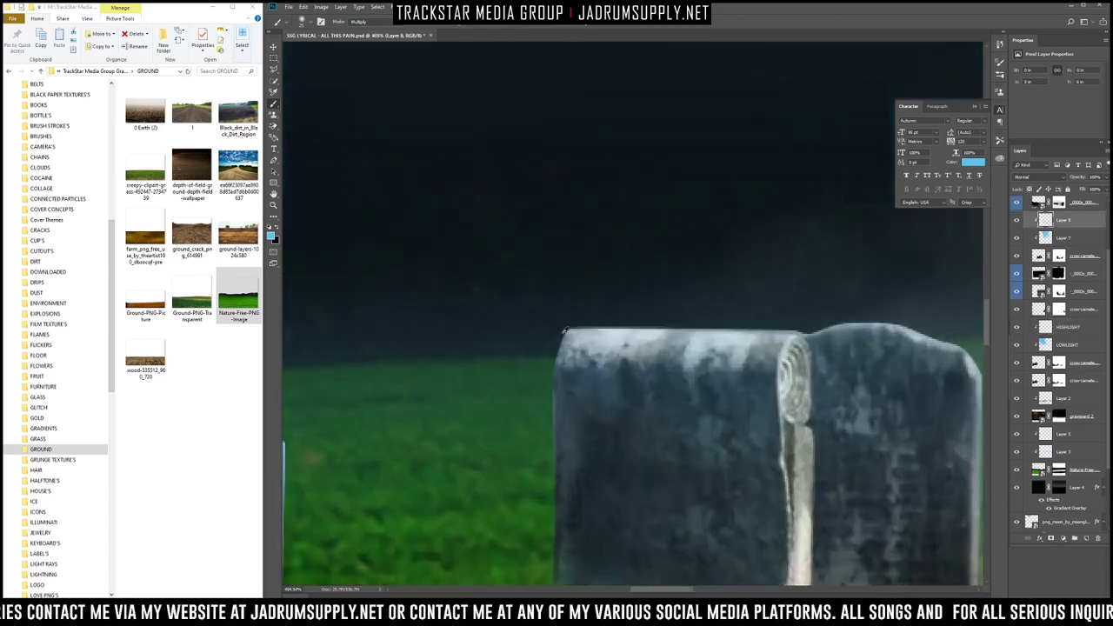
pyautogui.moveTo(546, 356)
pyautogui.mouseDown()
pyautogui.moveTo(551, 325)
pyautogui.moveTo(582, 310)
pyautogui.moveTo(870, 309)
pyautogui.mouseUp()
pyautogui.moveTo(911, 315)
pyautogui.mouseDown()
pyautogui.moveTo(966, 340)
pyautogui.moveTo(996, 381)
pyautogui.moveTo(1000, 585)
pyautogui.mouseUp()
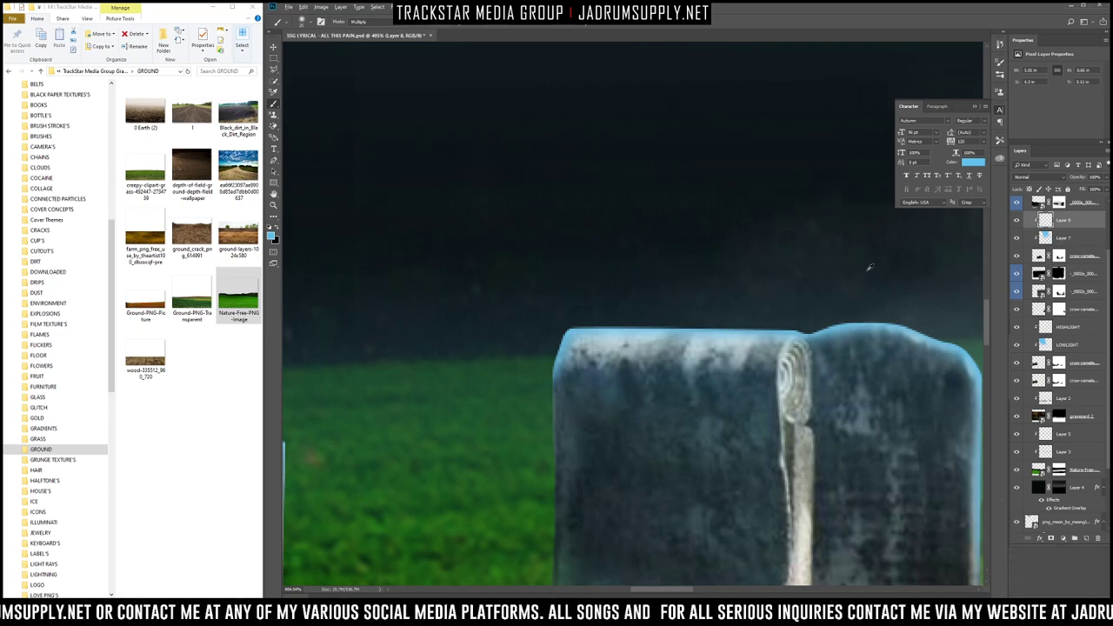
pyautogui.hotkey('ctrl', '0')
pyautogui.scroll(6, 718, 339)
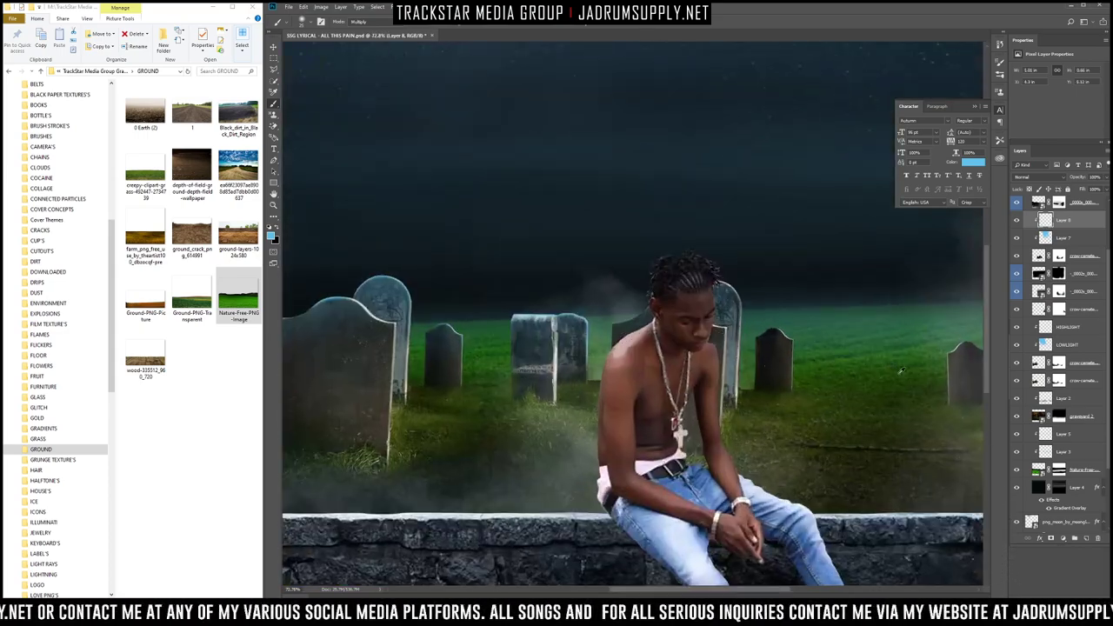
pyautogui.scroll(2, 1062, 280)
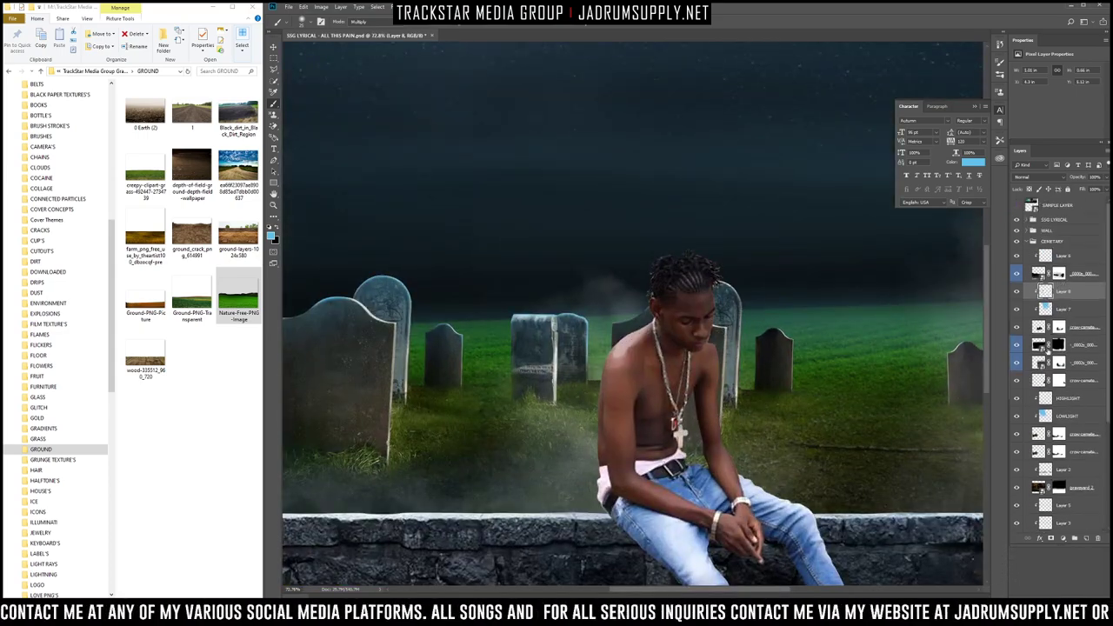
# Step: Toggle the cemetery gravestone layers and their light layers off and on to identify which layer holds the unlit gravestones
pyautogui.scroll(-2, 1052, 391)
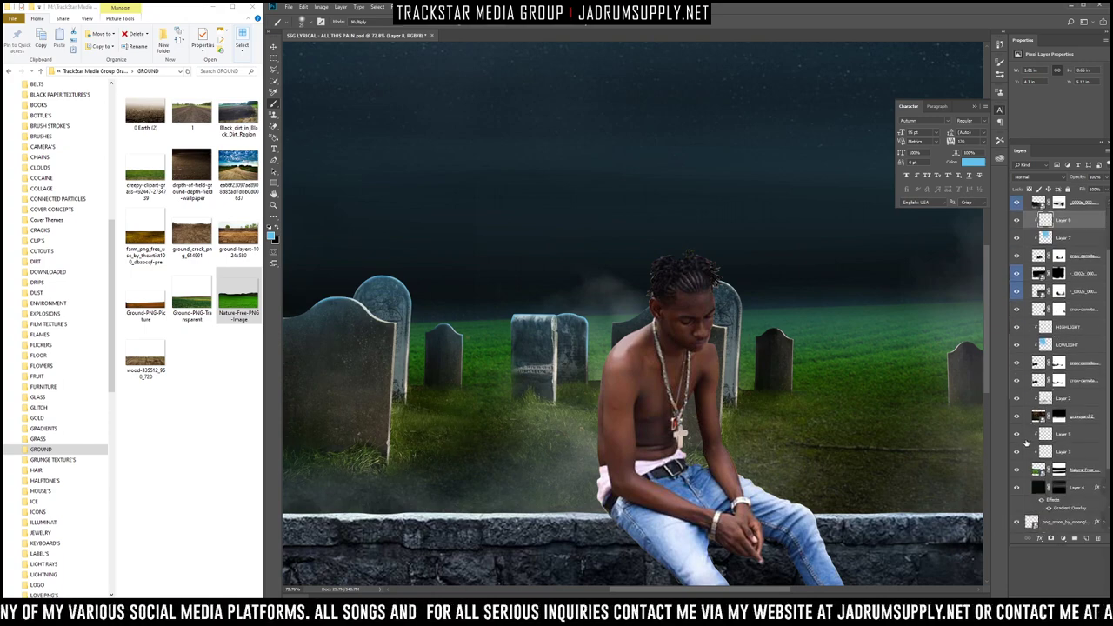
pyautogui.scroll(2, 1035, 435)
pyautogui.click(1017, 294)
pyautogui.click(1016, 293)
pyautogui.click(1017, 331)
pyautogui.click(1016, 331)
pyautogui.hotkey('ctrl', '-')
pyautogui.scroll(-1, 1016, 313)
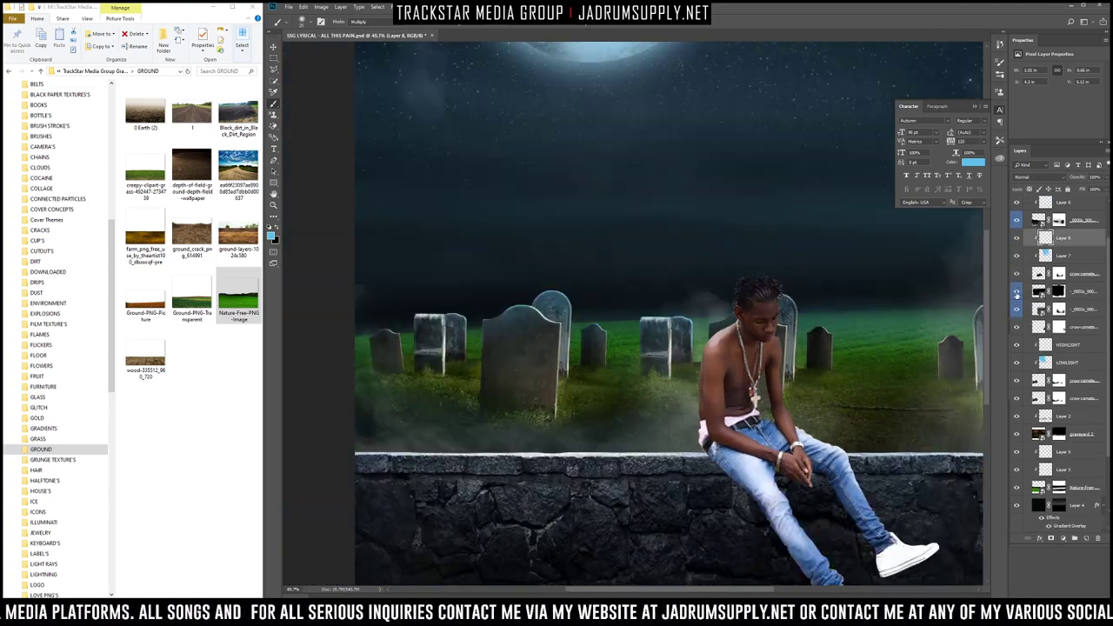
pyautogui.click(1017, 296)
pyautogui.click(1017, 296)
pyautogui.hotkey('ctrl', '-')
pyautogui.hotkey('ctrl', '-')
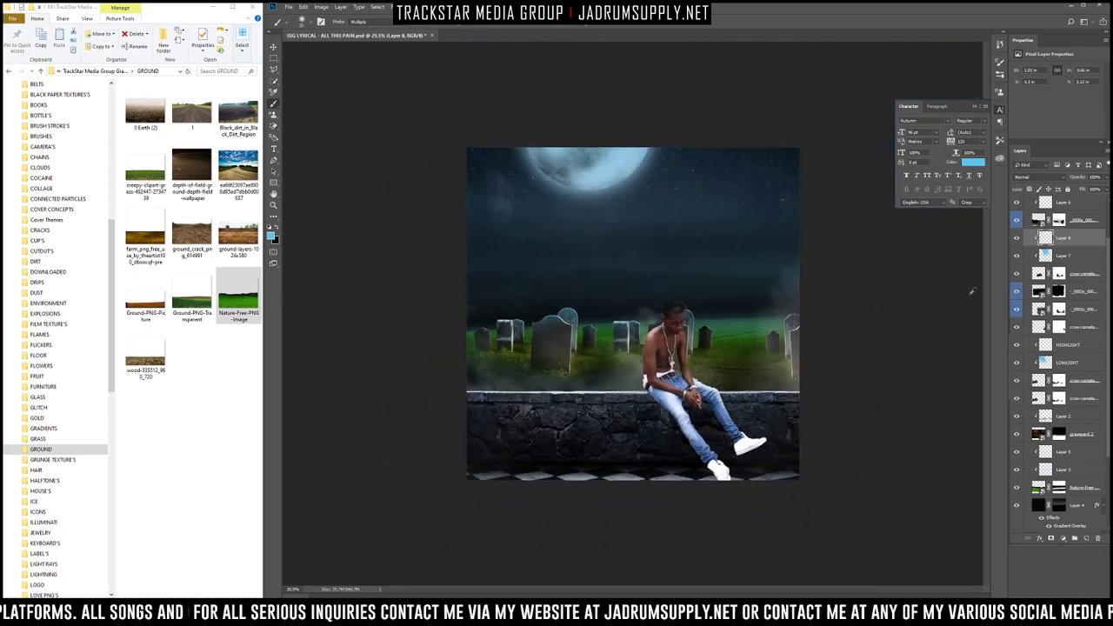
pyautogui.click(1018, 275)
pyautogui.click(1019, 275)
pyautogui.scroll(1, 1019, 261)
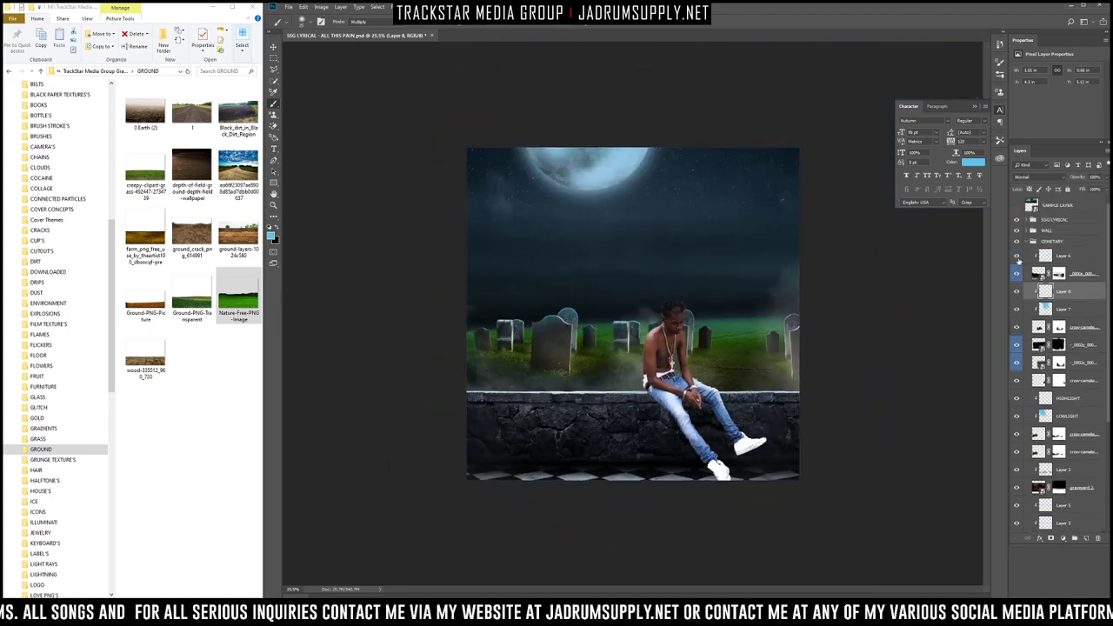
pyautogui.scroll(-3, 1058, 389)
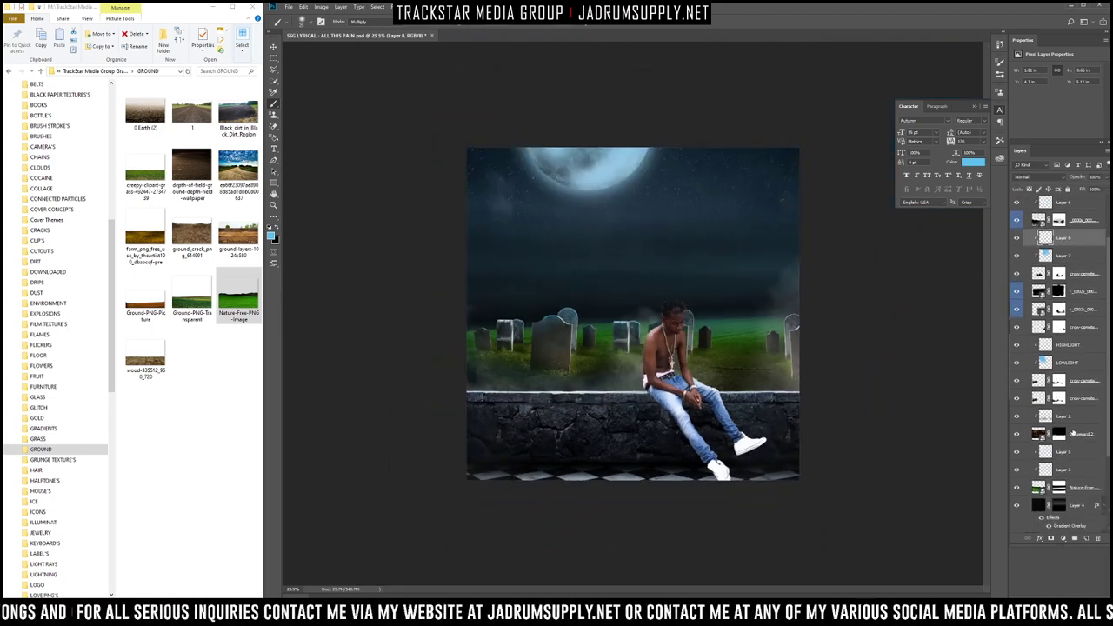
pyautogui.click(1016, 327)
pyautogui.click(1016, 327)
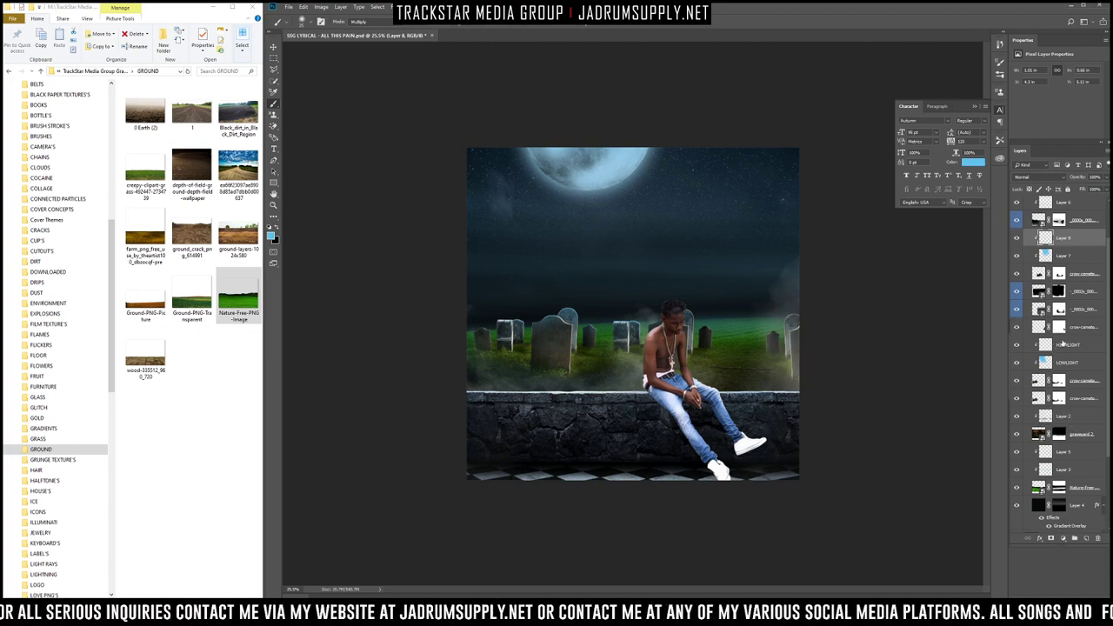
# Step: Create two new layers and clip them to the gravestone layer directly above the existing HIGHLIGHT layer
pyautogui.click(1088, 538)
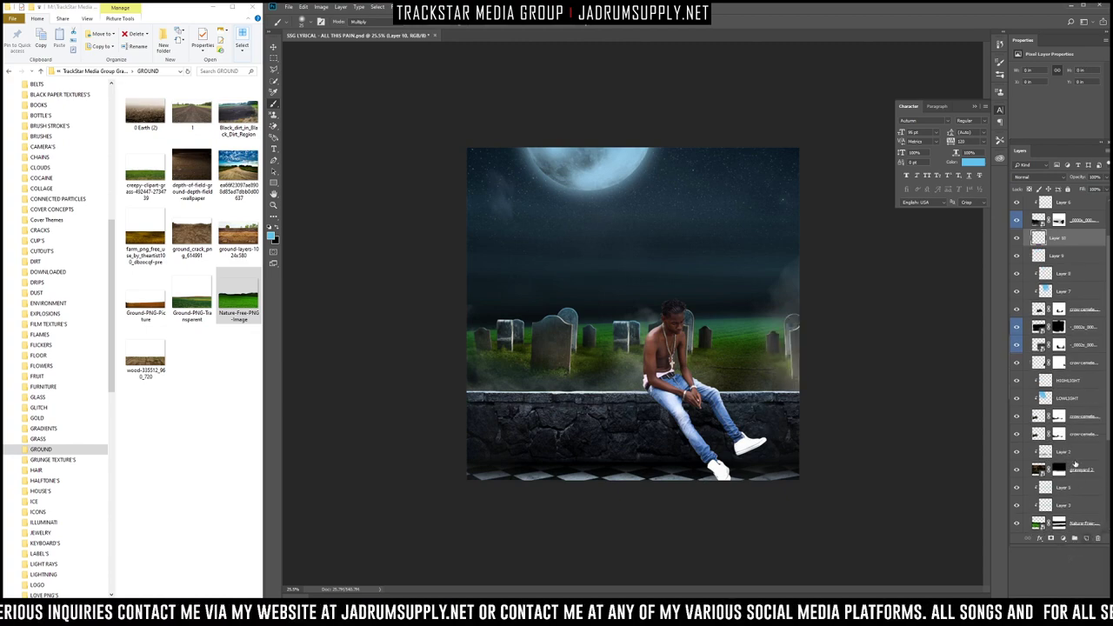
pyautogui.keyDown('shift'); pyautogui.click(1055, 258); pyautogui.keyUp('shift')
pyautogui.moveTo(1055, 258); pyautogui.dragTo(1075, 358)
pyautogui.keyDown('alt'); pyautogui.click(1065, 352); pyautogui.keyUp('alt')
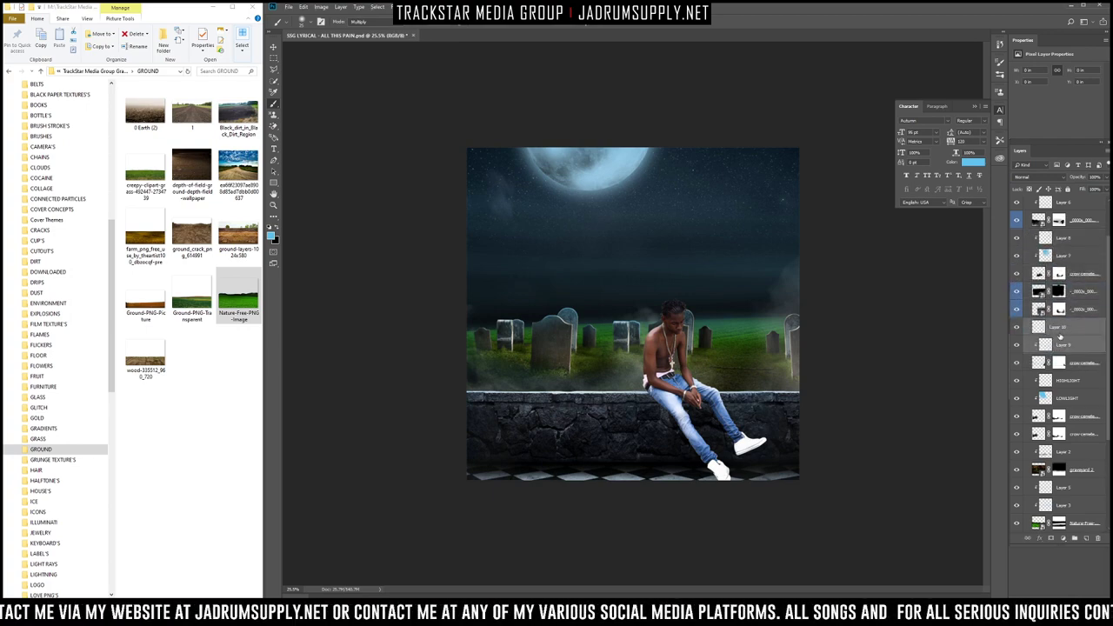
# Step: Rename the upper new clipped layer HIGHLIGHT and the lower one LOWLIGHT
pyautogui.doubleClick(1066, 327)
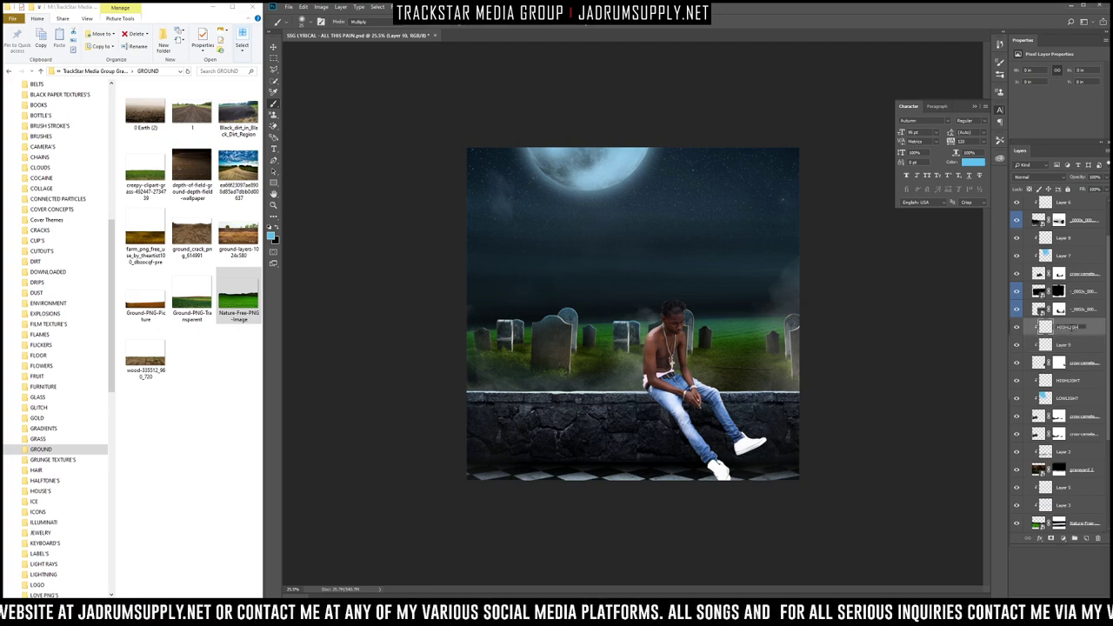
pyautogui.press('Return')
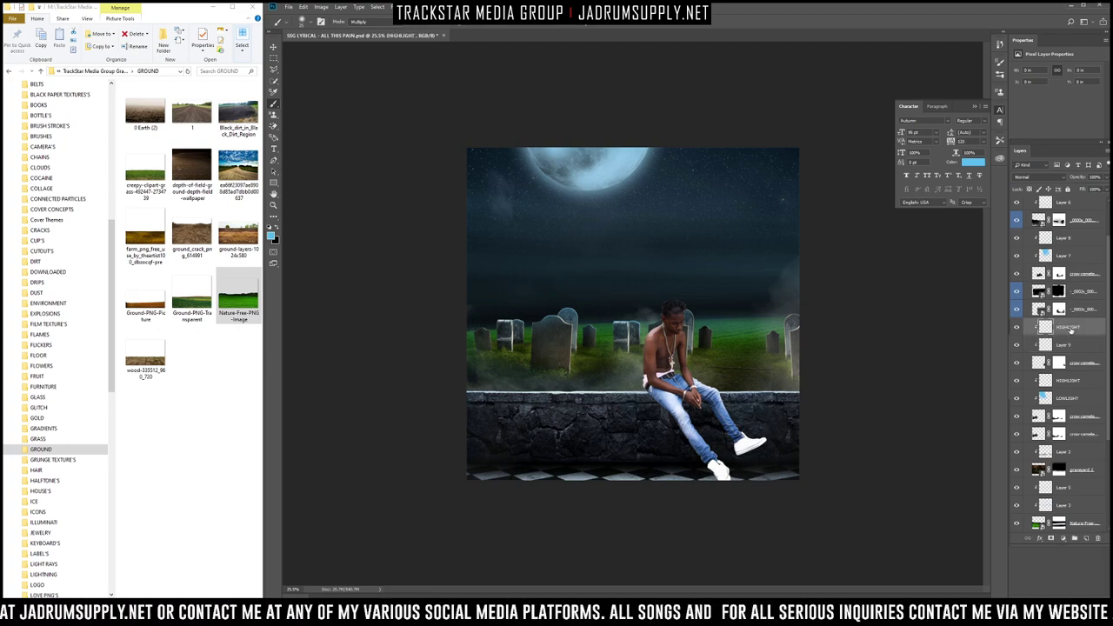
pyautogui.doubleClick(1063, 346)
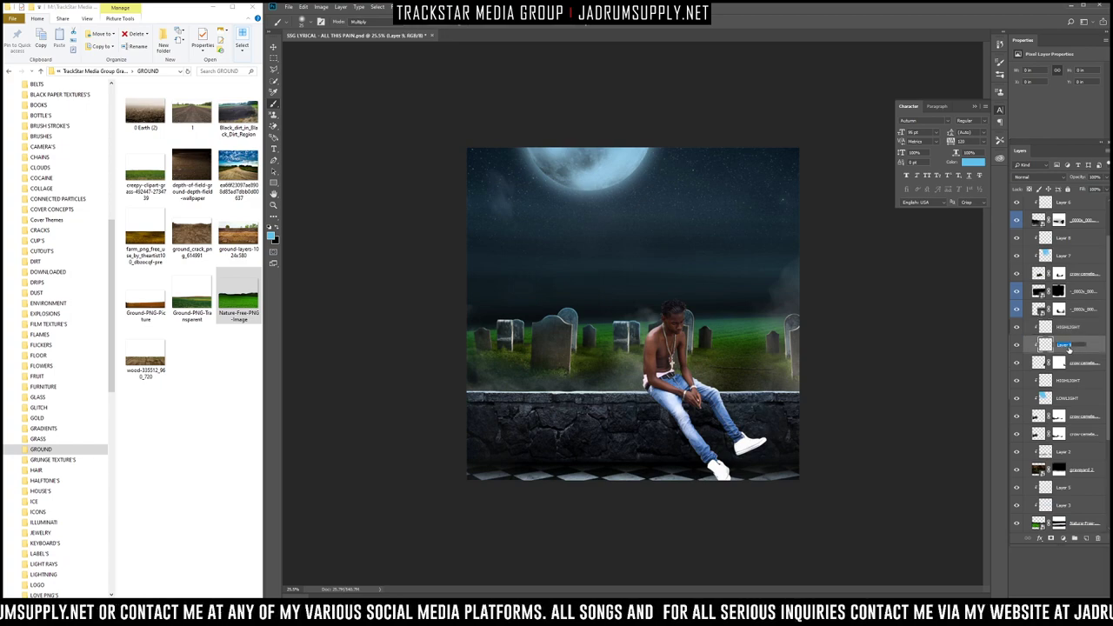
pyautogui.press('Return')
# Step: On the new LOWLIGHT layer, paint a broad soft blue glow over the gravestones at the artwork's right edge with a greatly enlarged brush
pyautogui.scroll(1, 792, 339)
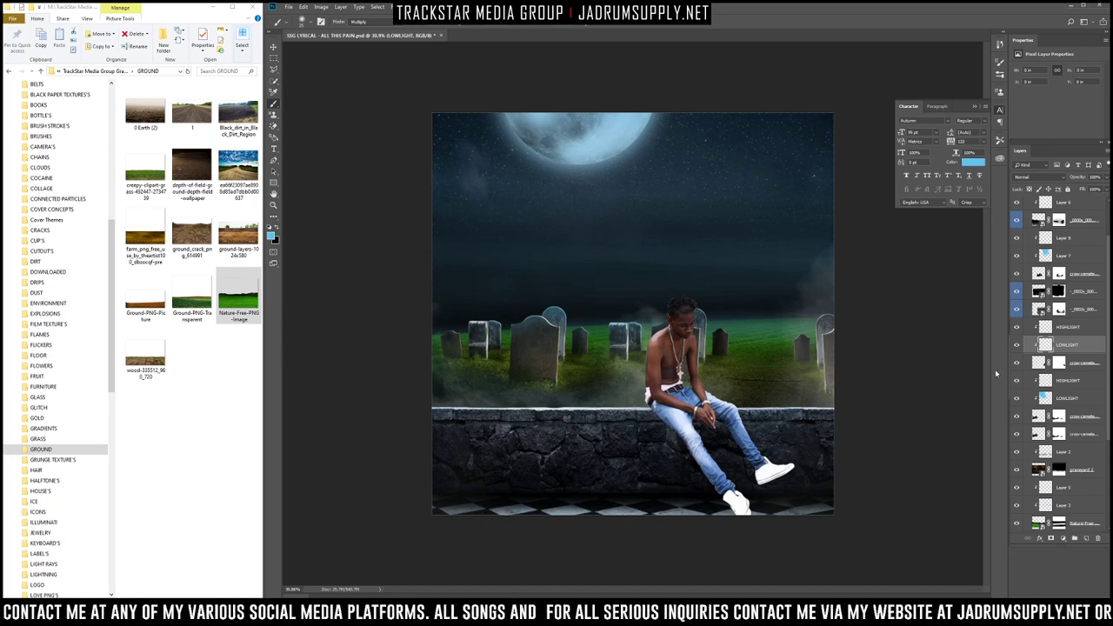
pyautogui.scroll(4, 833, 348)
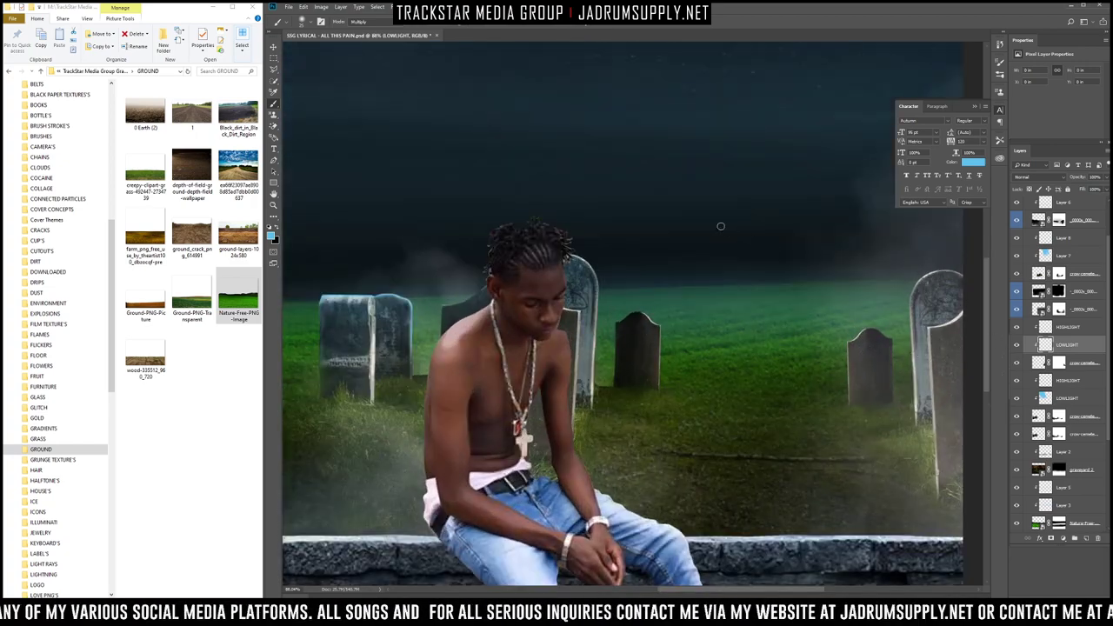
pyautogui.rightClick(715, 224)
pyautogui.click(746, 287)
pyautogui.press('Return')
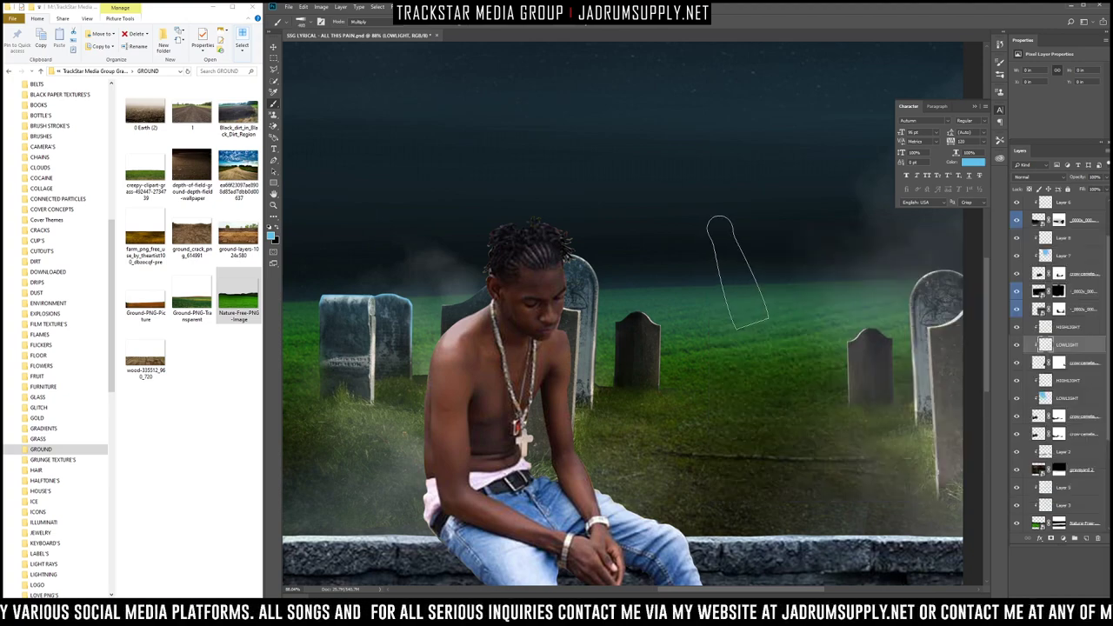
pyautogui.press(']')
pyautogui.press(']')
pyautogui.press(']')
pyautogui.press(']')
pyautogui.press(']')
pyautogui.press(']')
pyautogui.press(']')
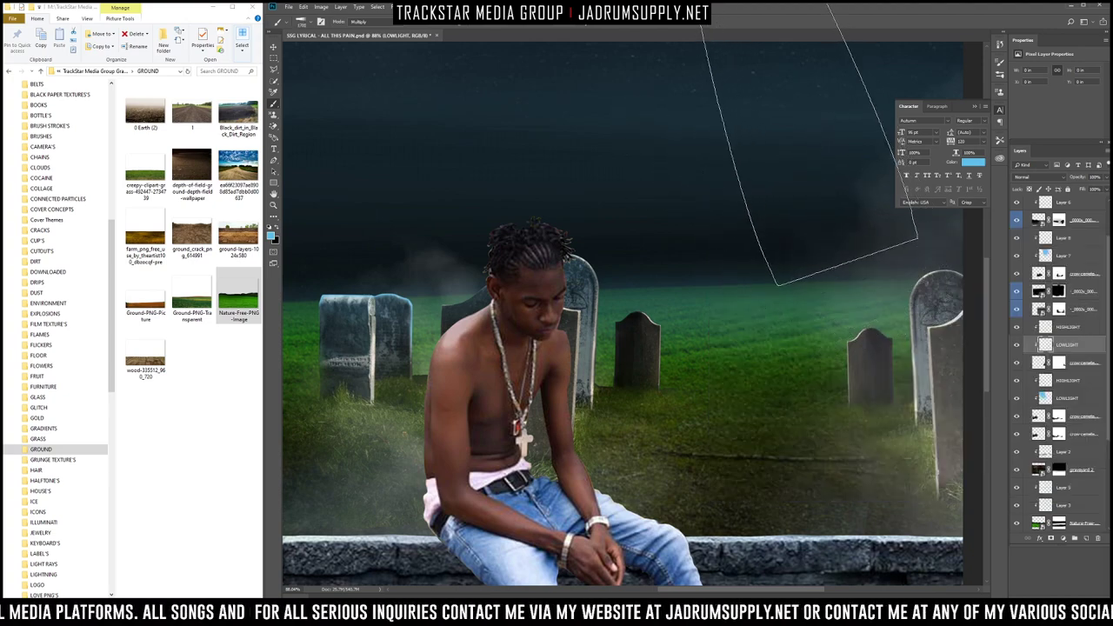
pyautogui.click(788, 68)
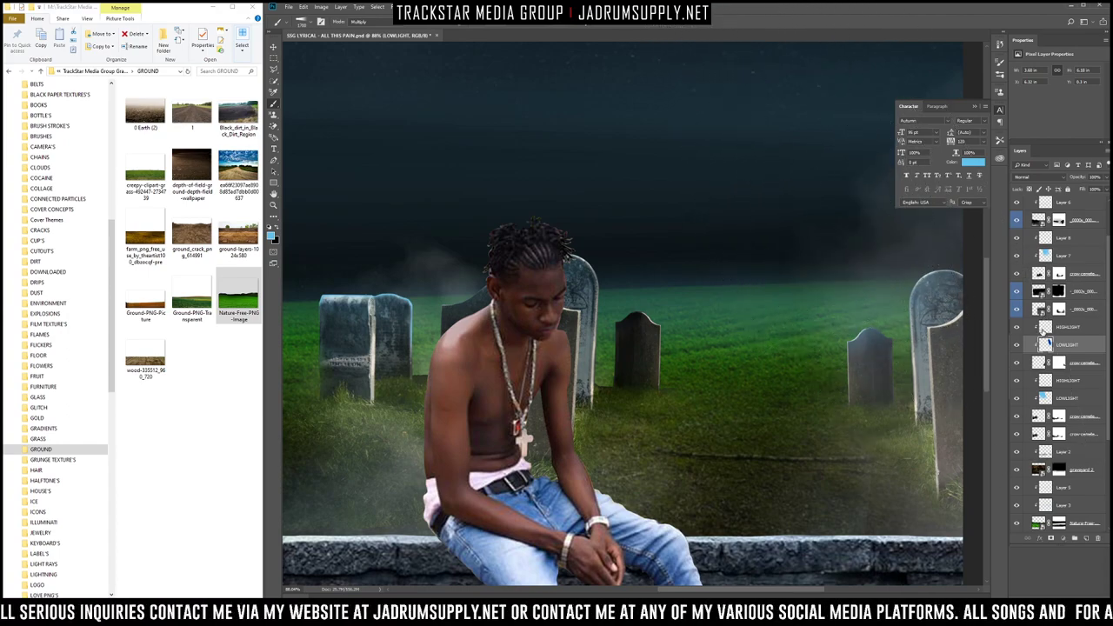
# Step: On the new HIGHLIGHT layer, paint a thin light blue rim along the curved top of the round gravestone at the artwork's right edge with a small brush
pyautogui.click(1065, 327)
pyautogui.rightClick(856, 308)
pyautogui.click(743, 361)
pyautogui.press('Return')
pyautogui.press('[')
pyautogui.press('[')
pyautogui.press('[')
pyautogui.press('[')
pyautogui.press('[')
pyautogui.press('[')
pyautogui.press('[')
pyautogui.press('[')
pyautogui.press('[')
pyautogui.press('[')
pyautogui.press('[')
pyautogui.press('[')
pyautogui.press('[')
pyautogui.press('[')
pyautogui.press('[')
pyautogui.press('[')
pyautogui.press('[')
pyautogui.press('[')
pyautogui.press('[')
pyautogui.press('[')
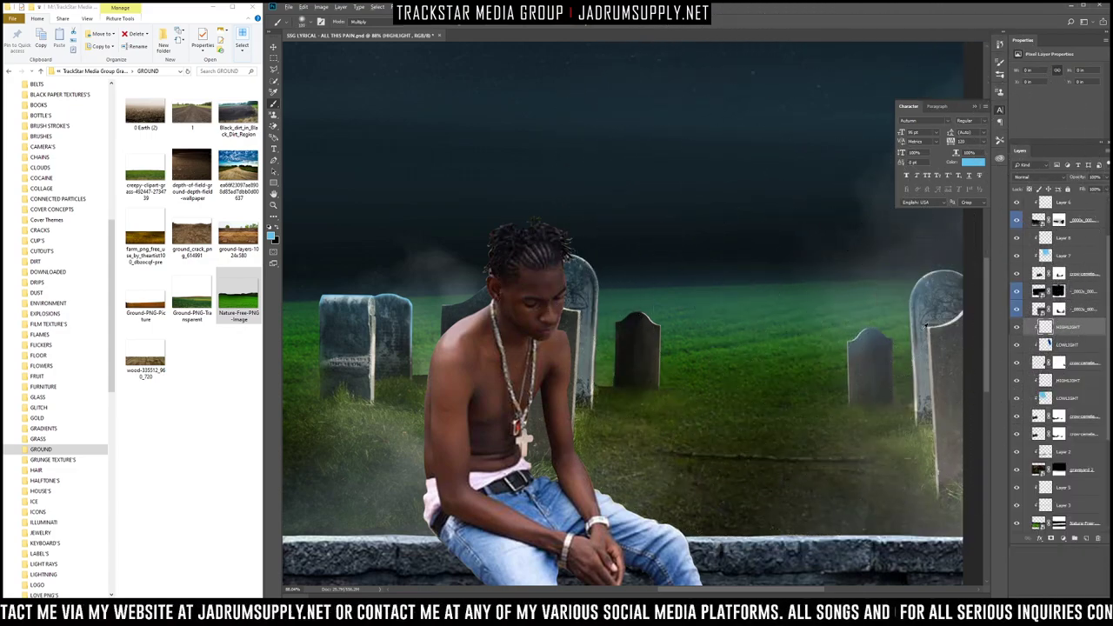
pyautogui.scroll(10, 924, 329)
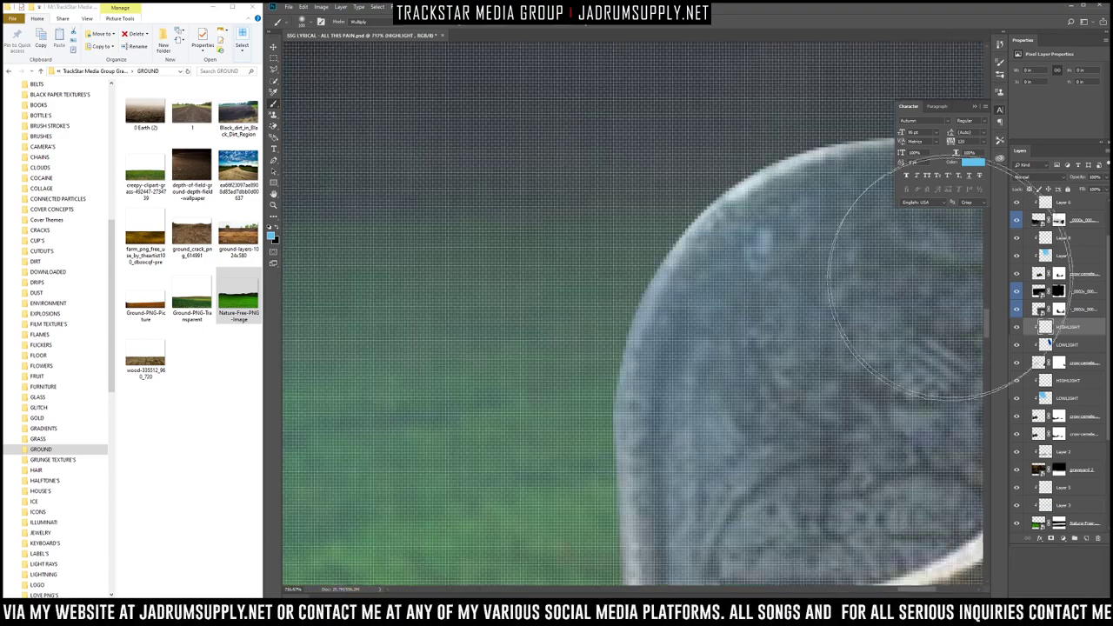
pyautogui.scroll(-3, 956, 272)
pyautogui.press('[')
pyautogui.press('[')
pyautogui.press('[')
pyautogui.press('[')
pyautogui.press('[')
pyautogui.press('[')
pyautogui.press('[')
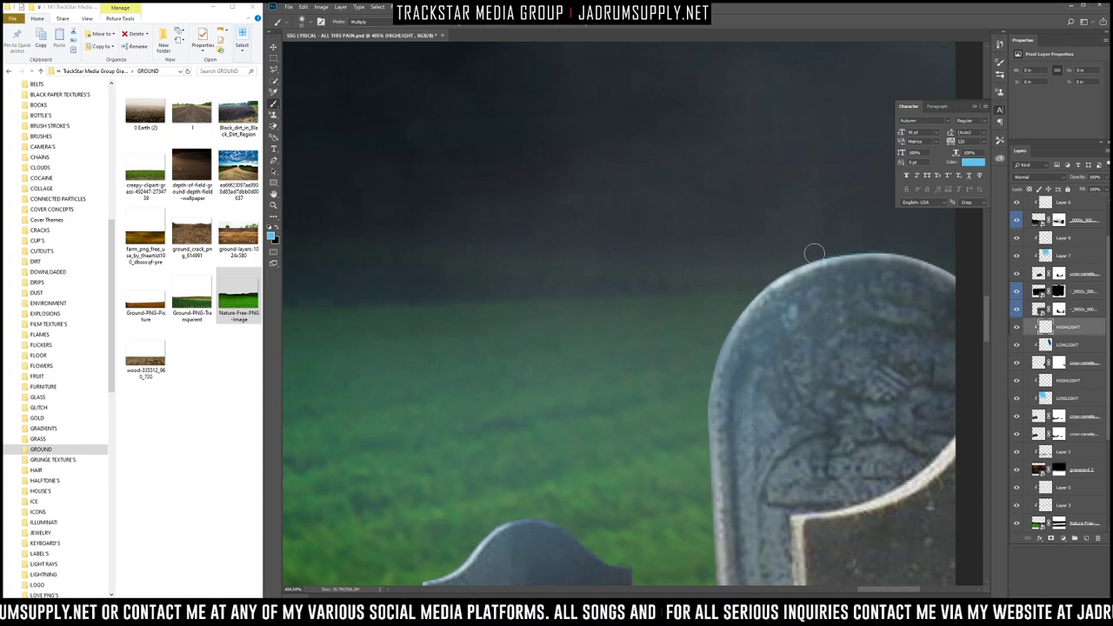
pyautogui.moveTo(734, 311); pyautogui.dragTo(697, 421)
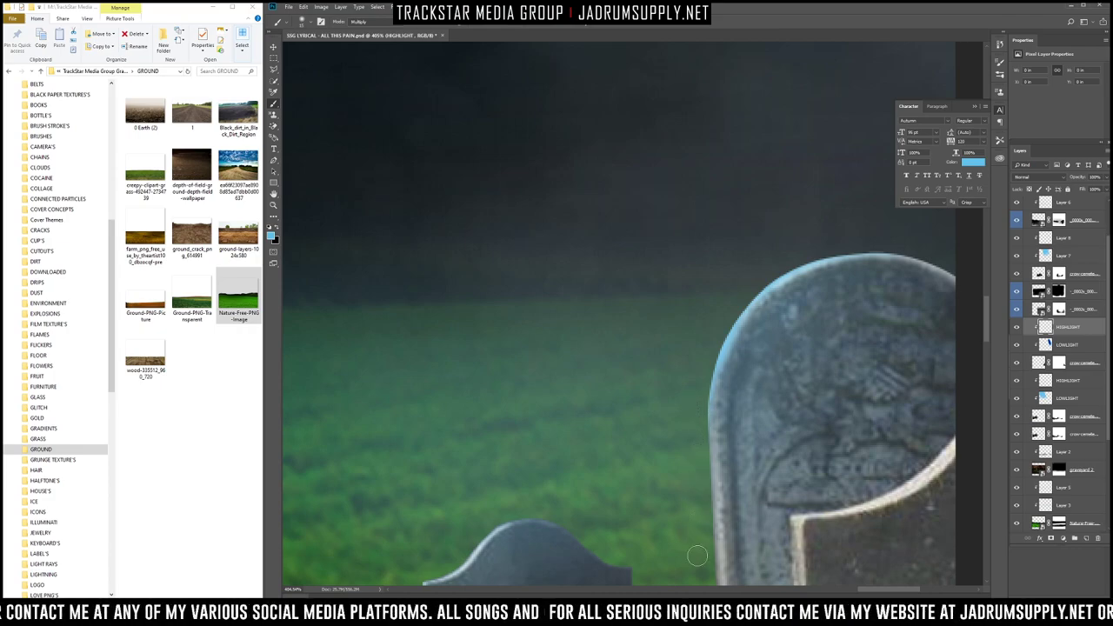
# Step: Paint light blue rim light along the curved top and left edge of the small gravestone beside the round one on the HIGHLIGHT layer
pyautogui.scroll(-5, 656, 384)
pyautogui.scroll(5, 609, 365)
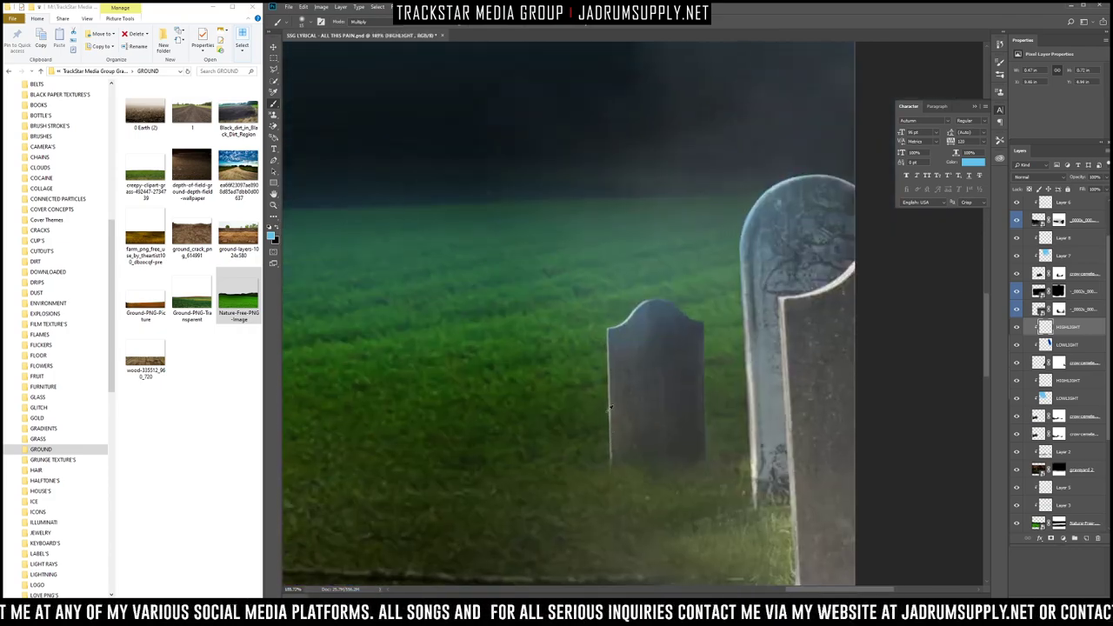
pyautogui.scroll(2, 603, 350)
pyautogui.scroll(-5, 592, 139)
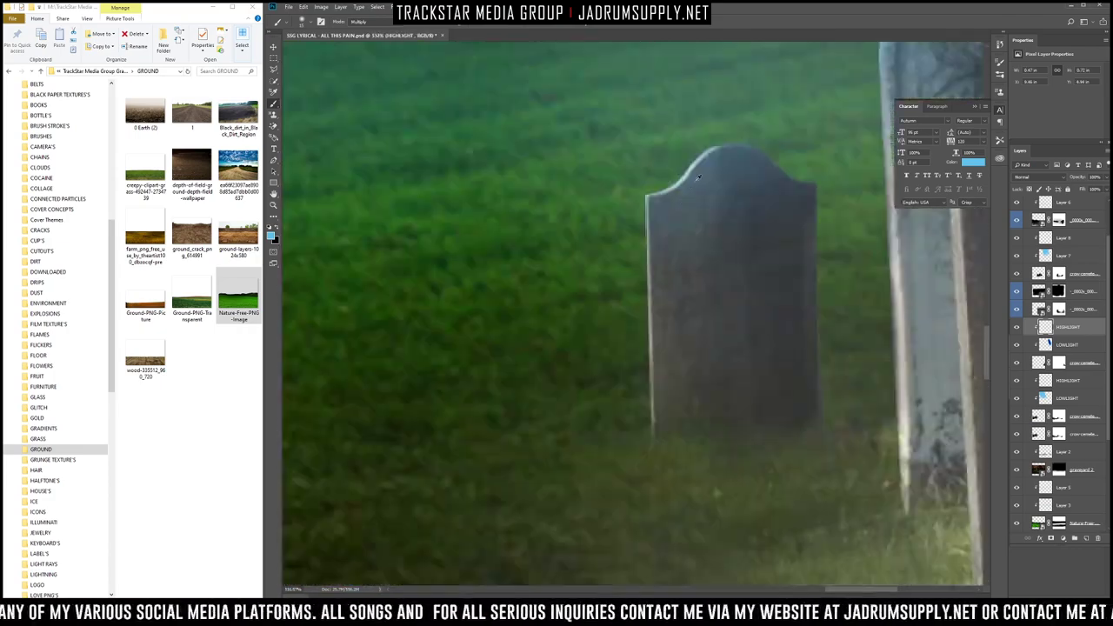
pyautogui.scroll(5, 693, 156)
pyautogui.scroll(1, 693, 157)
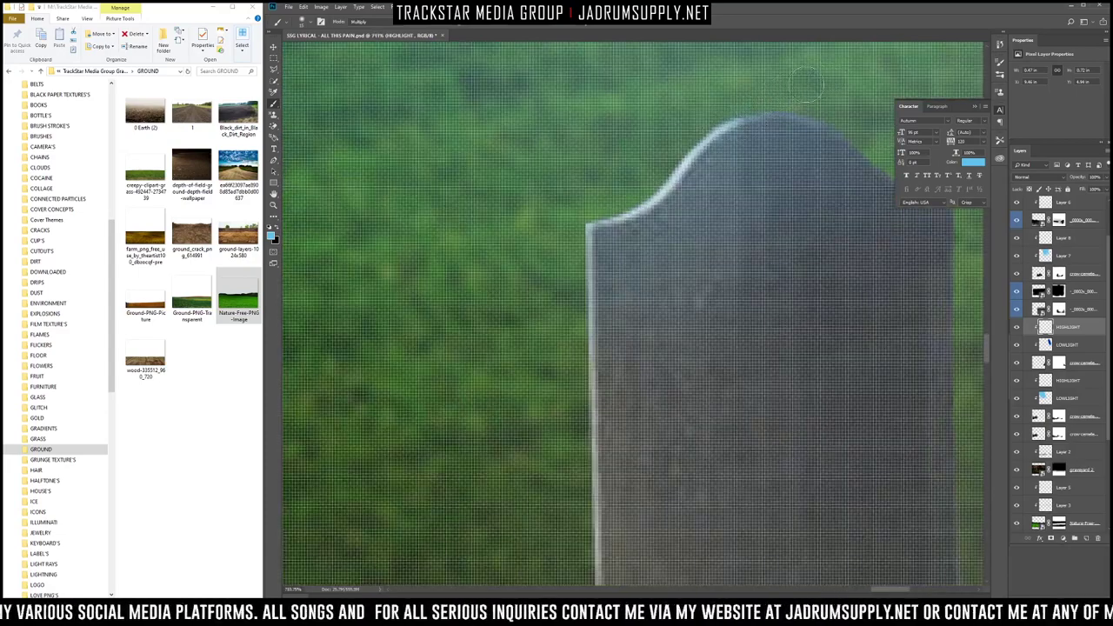
pyautogui.moveTo(757, 93)
pyautogui.mouseDown()
pyautogui.moveTo(659, 176)
pyautogui.moveTo(581, 211)
pyautogui.moveTo(574, 416)
pyautogui.mouseUp()
pyautogui.hotkey('ctrl', '0')
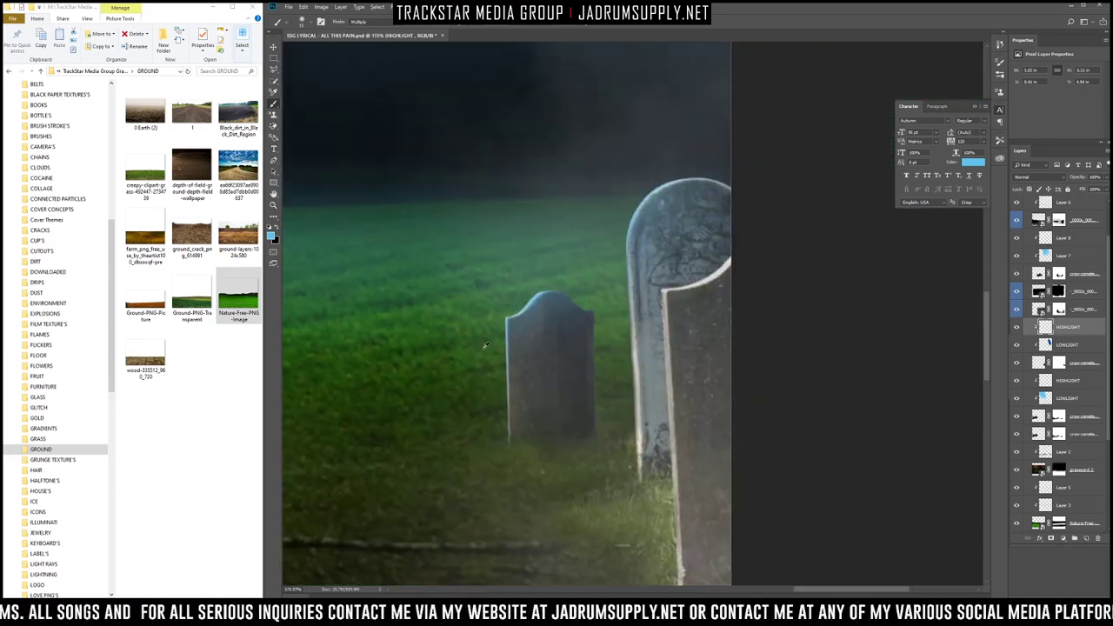
pyautogui.scroll(-7, 495, 325)
pyautogui.scroll(4, 511, 324)
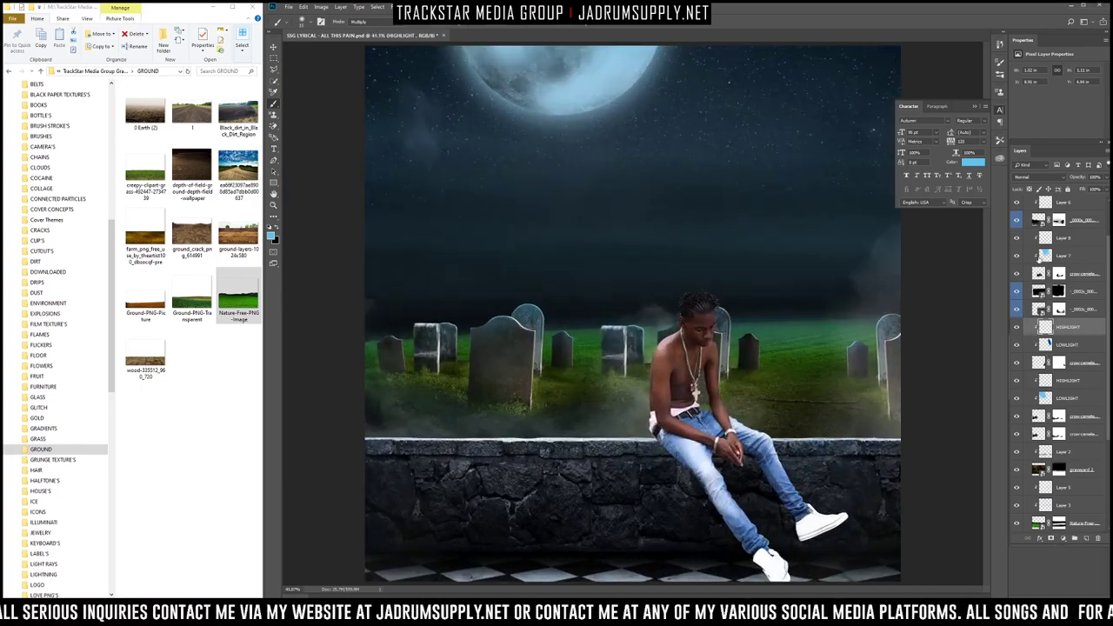
pyautogui.scroll(2, 1057, 279)
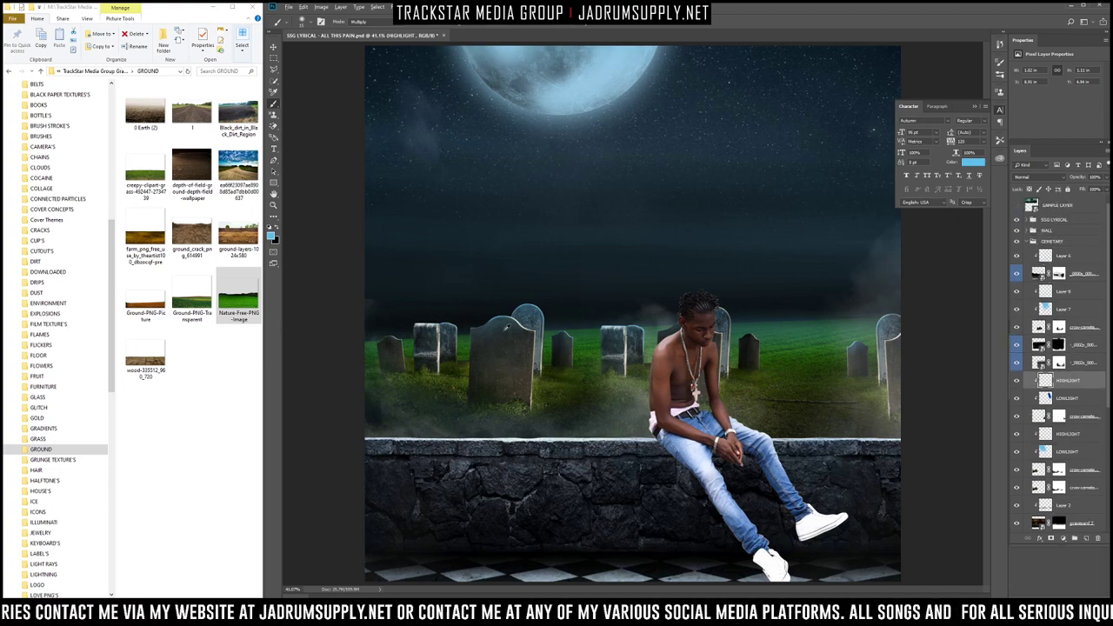
# Step: Find the blackbird image in the ANIMALS folder of File Explorer and place it into the Photoshop cover art
pyautogui.scroll(4, 79, 174)
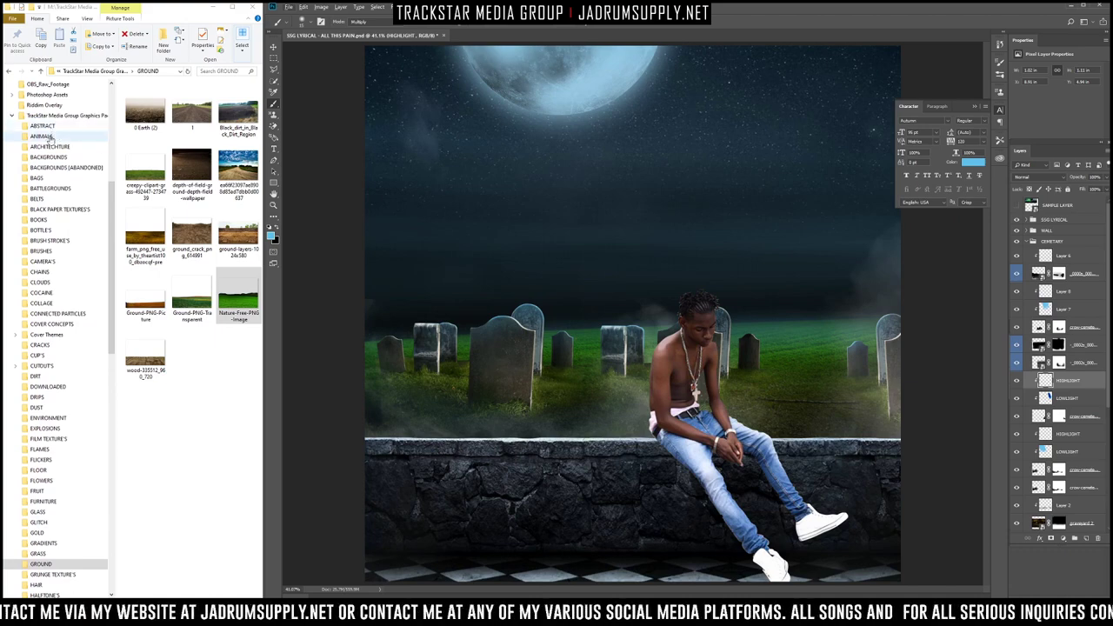
pyautogui.click(43, 136)
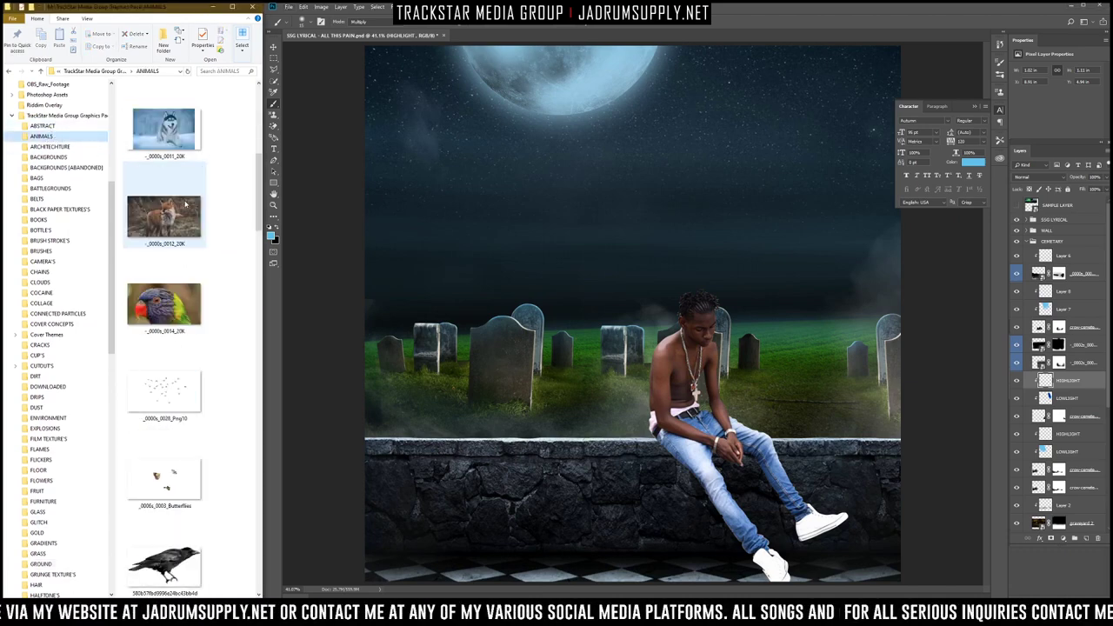
pyautogui.scroll(-12, 186, 204)
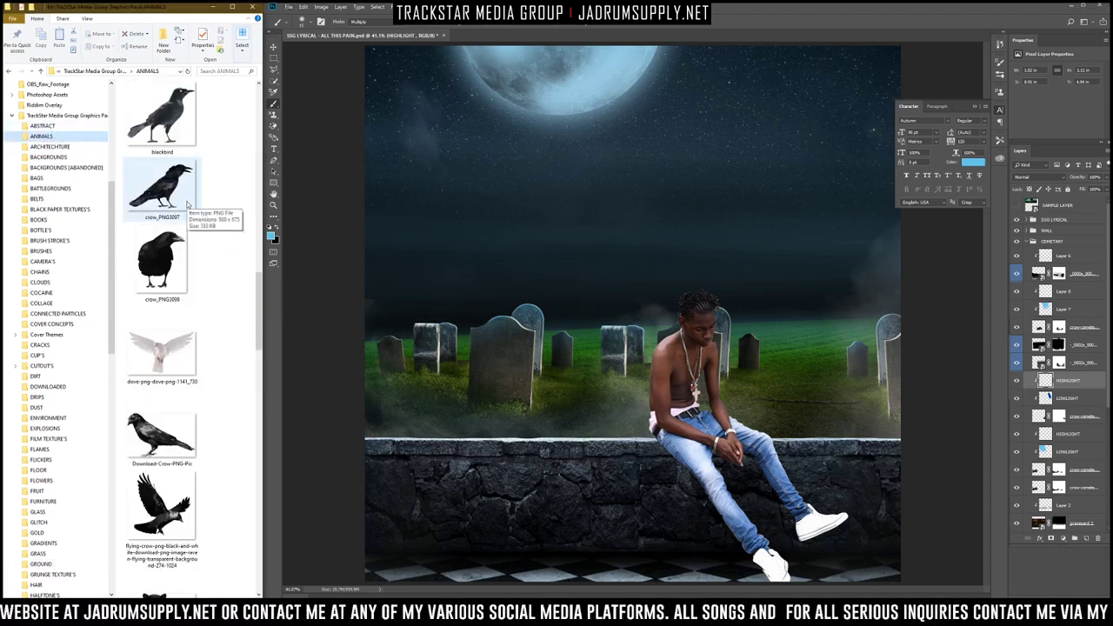
pyautogui.scroll(6, 187, 205)
pyautogui.scroll(-5, 194, 228)
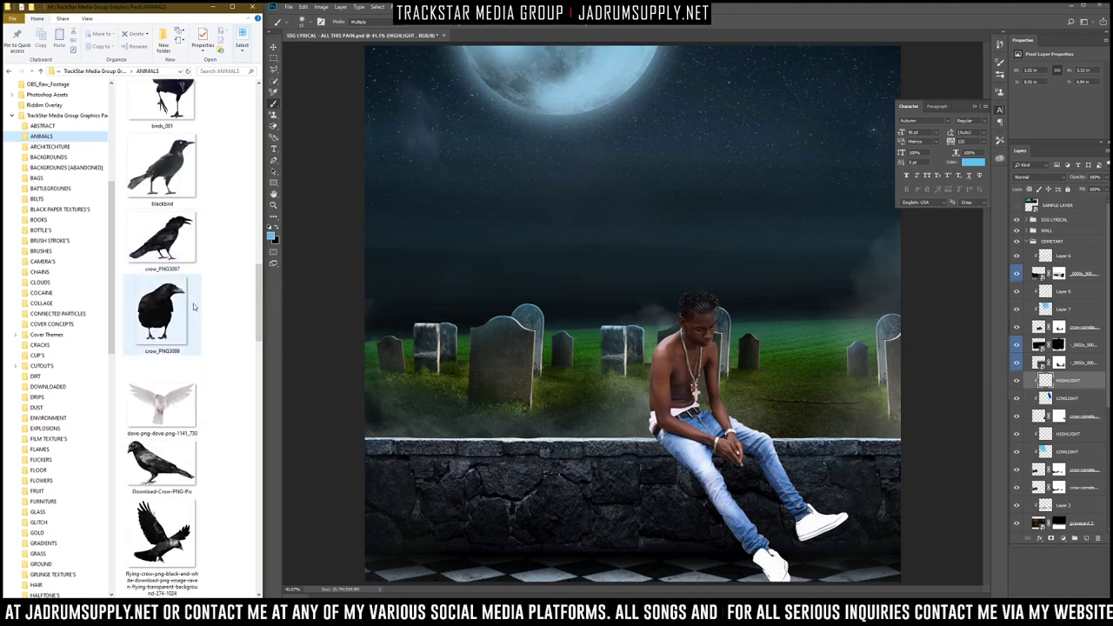
pyautogui.click(182, 158)
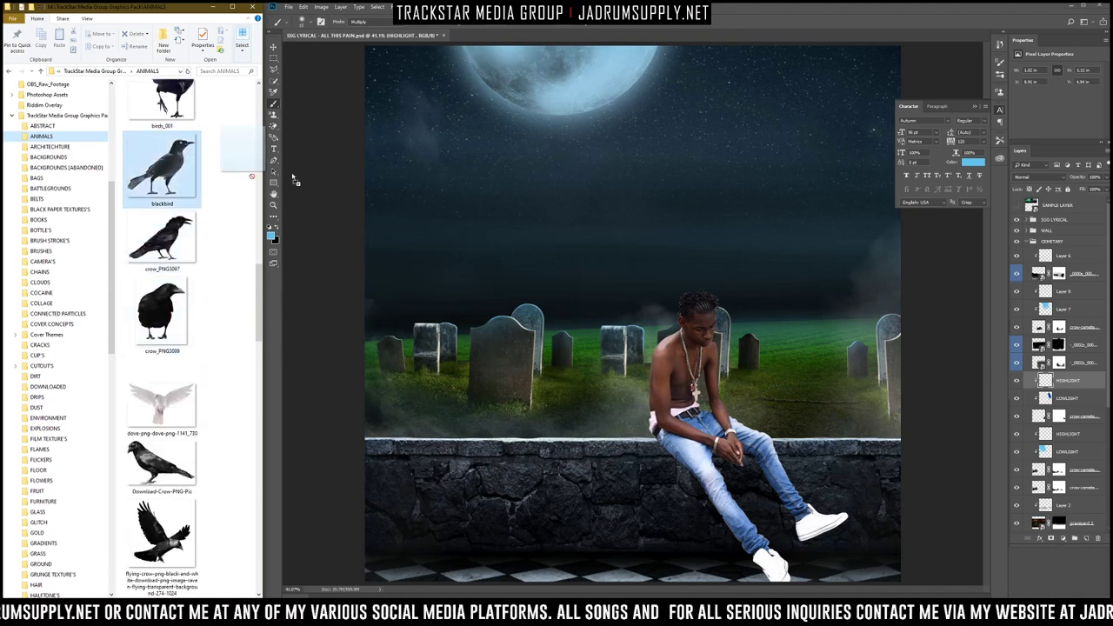
pyautogui.moveTo(162, 170); pyautogui.dragTo(606, 245)
pyautogui.moveTo(537, 279); pyautogui.dragTo(538, 270)
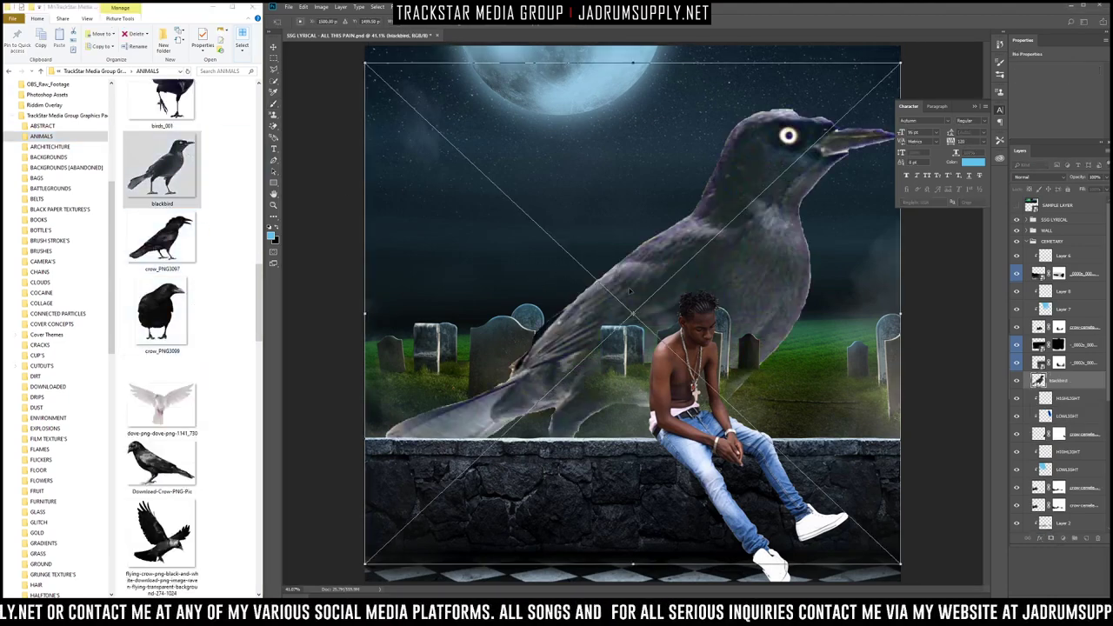
pyautogui.scroll(-2, 731, 265)
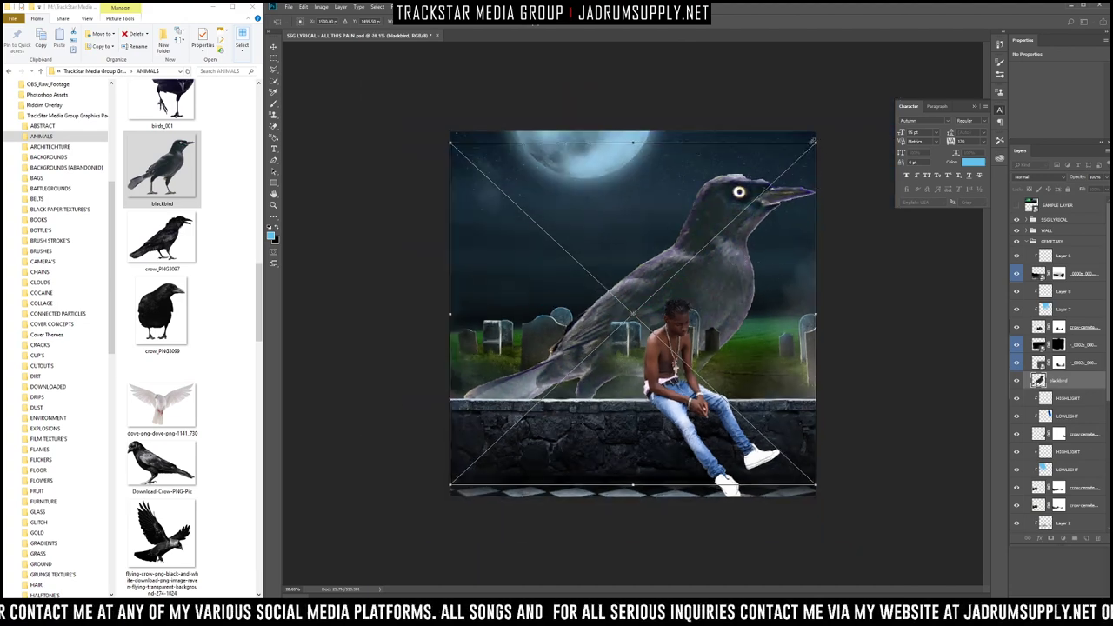
pyautogui.moveTo(815, 142); pyautogui.dragTo(613, 246)
pyautogui.moveTo(636, 313); pyautogui.dragTo(555, 288)
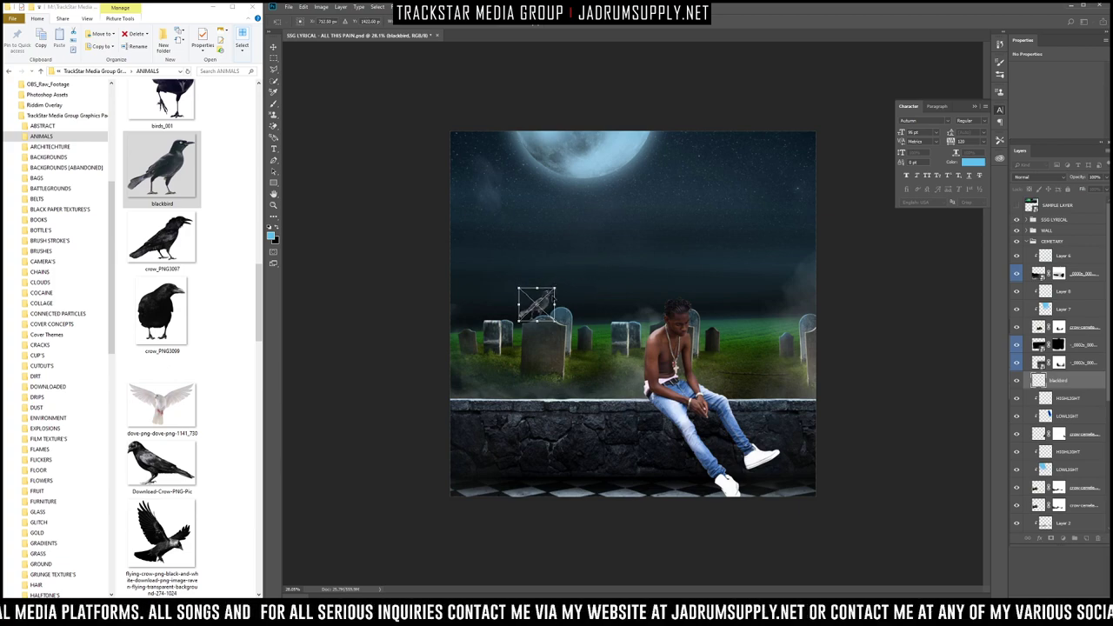
pyautogui.scroll(-3, 235, 294)
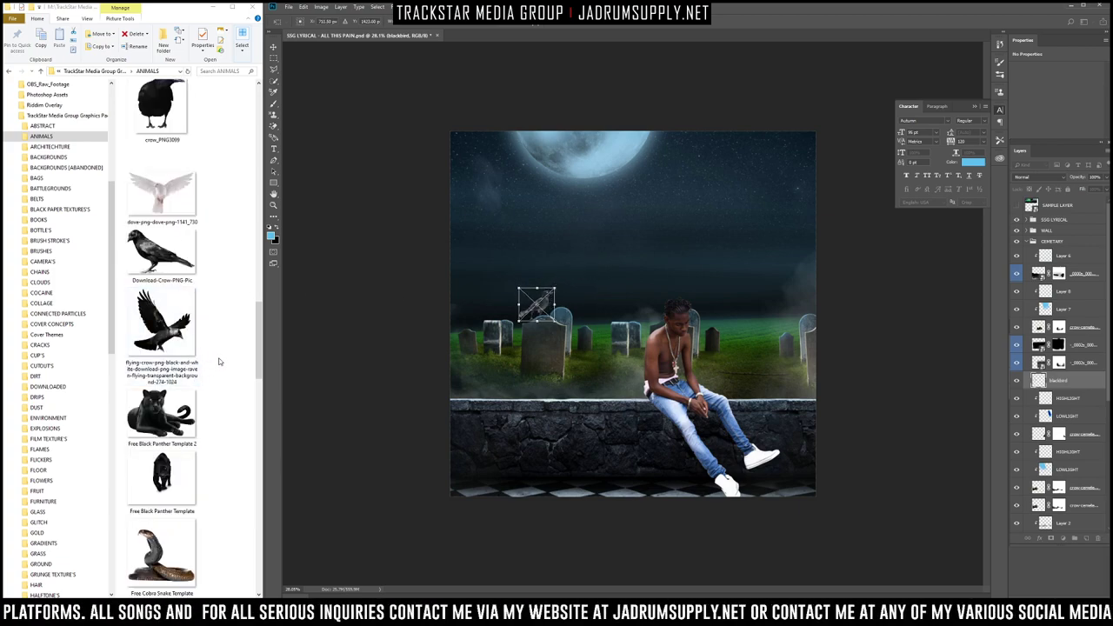
pyautogui.press('Escape')
# Step: Place the Download-Crow-PNG-Pic image into the cover art and shrink it down above the large front gravestone
pyautogui.moveTo(162, 256); pyautogui.dragTo(633, 313)
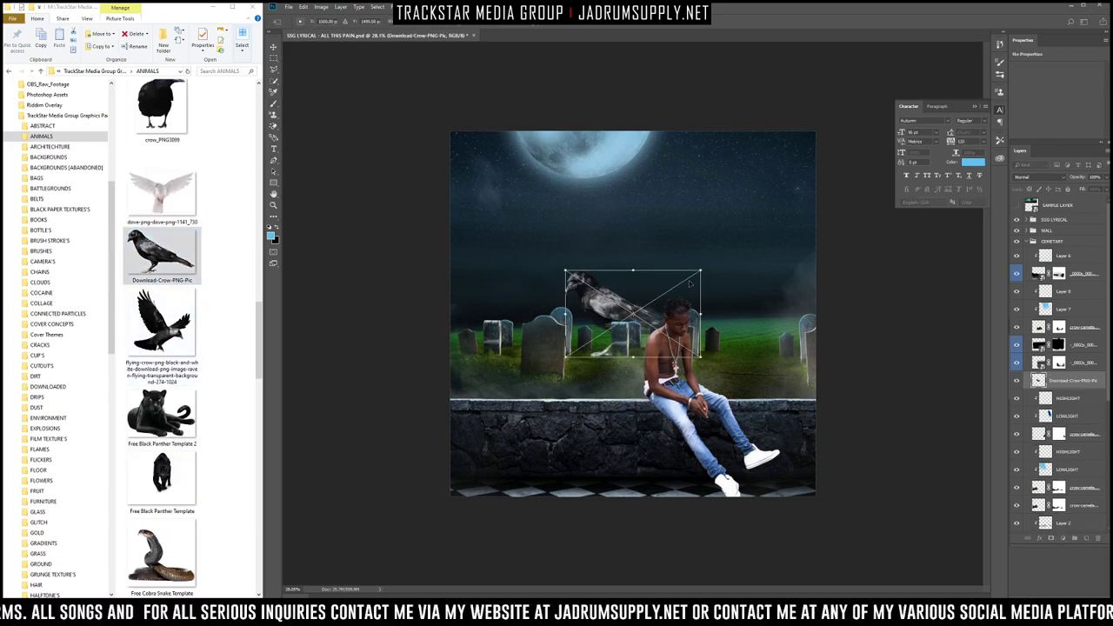
pyautogui.moveTo(701, 272); pyautogui.dragTo(559, 305)
pyautogui.scroll(10, 426, 325)
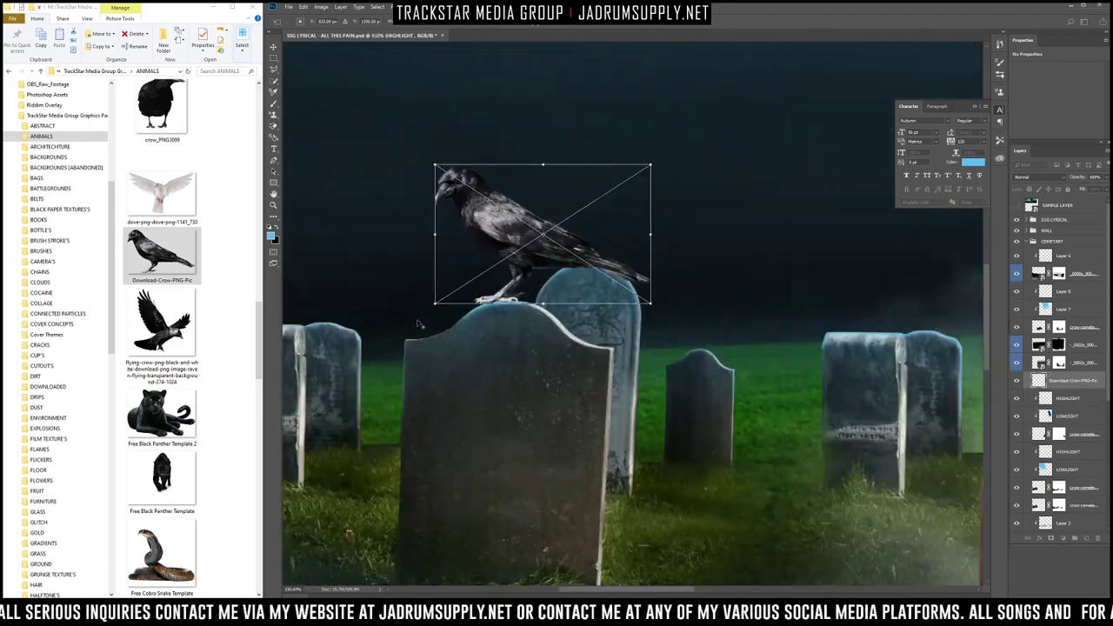
# Step: Fine-tune the crow's size and position so its feet rest on the large gravestone's curved top, and commit the placement
pyautogui.scroll(4, 418, 326)
pyautogui.moveTo(651, 261); pyautogui.dragTo(684, 266)
pyautogui.moveTo(798, 310); pyautogui.dragTo(811, 352)
pyautogui.moveTo(779, 242); pyautogui.dragTo(787, 249)
pyautogui.moveTo(862, 331); pyautogui.dragTo(845, 352)
pyautogui.moveTo(799, 277); pyautogui.dragTo(811, 285)
pyautogui.press('Return')
# Step: Move the crow layer out of the CEMETARY group to just above it, and put it in a new group named CROWS
pyautogui.scroll(-6, 670, 315)
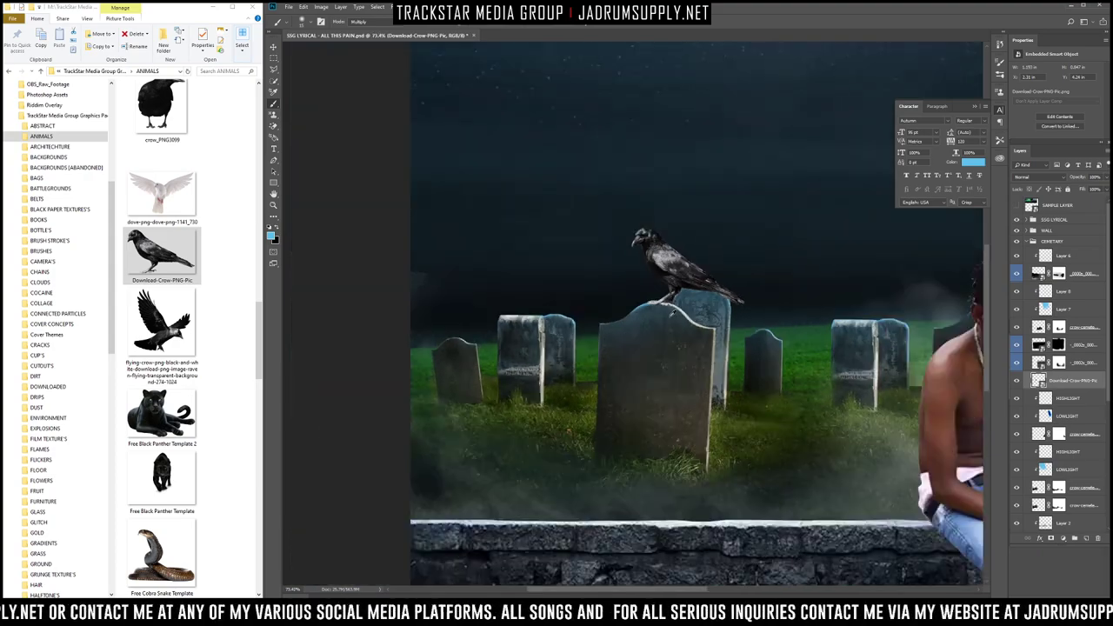
pyautogui.scroll(-2, 671, 315)
pyautogui.scroll(5, 605, 318)
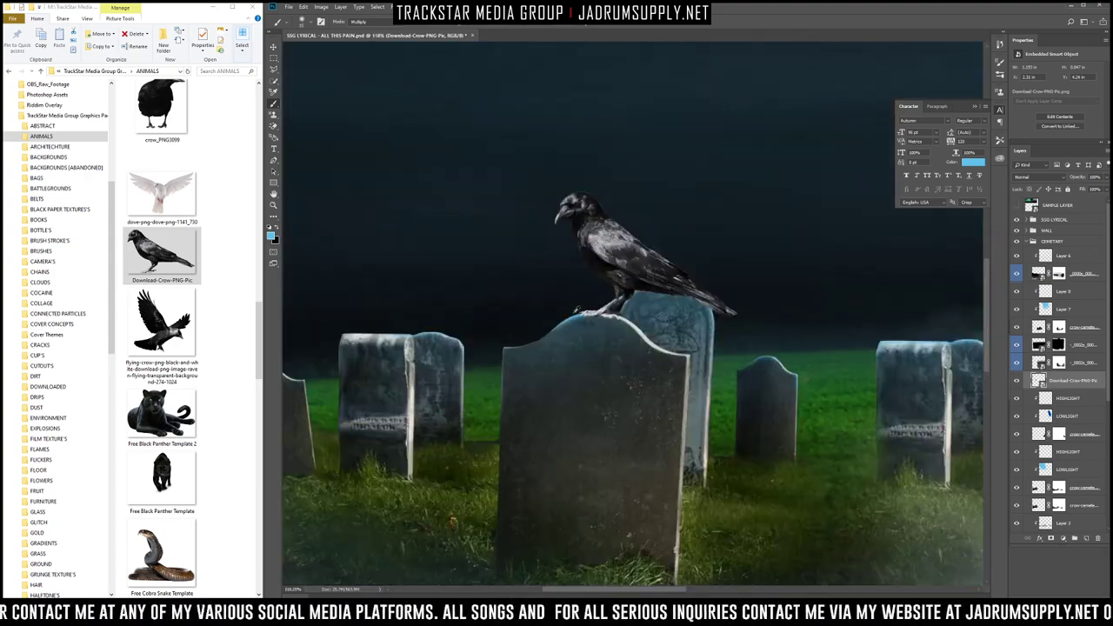
pyautogui.scroll(3, 614, 306)
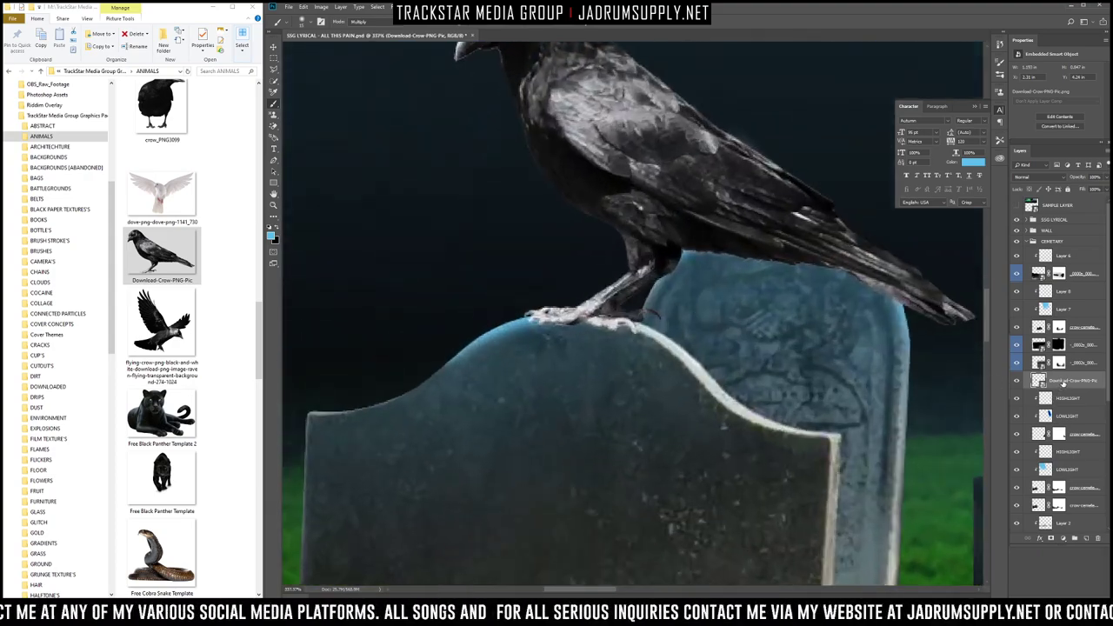
pyautogui.moveTo(1063, 382); pyautogui.dragTo(1072, 236)
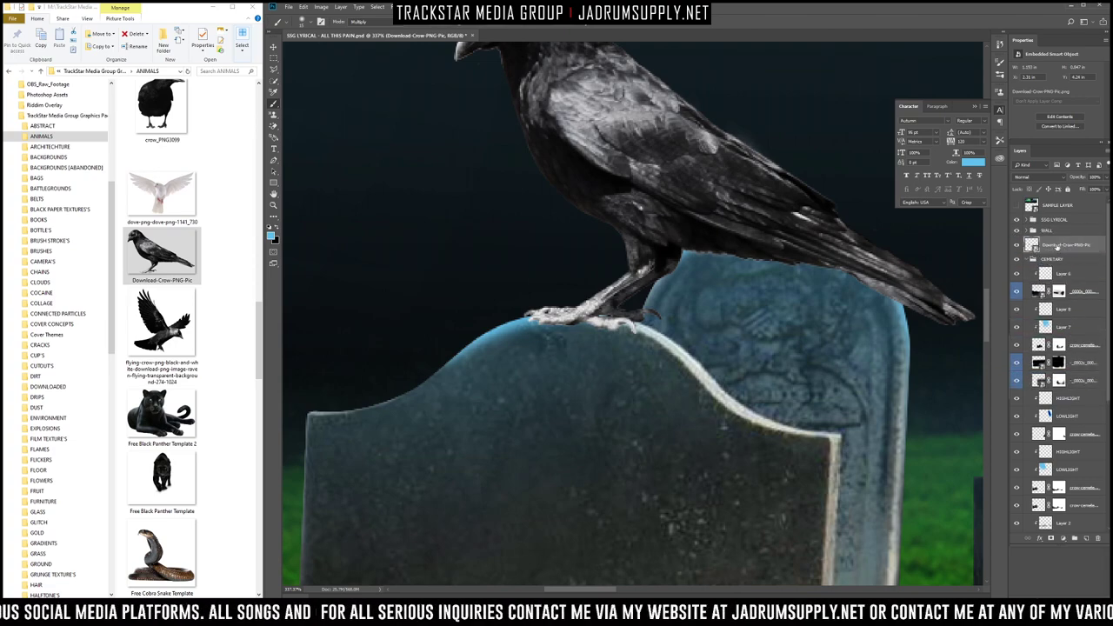
pyautogui.hotkey('ctrl', 'g')
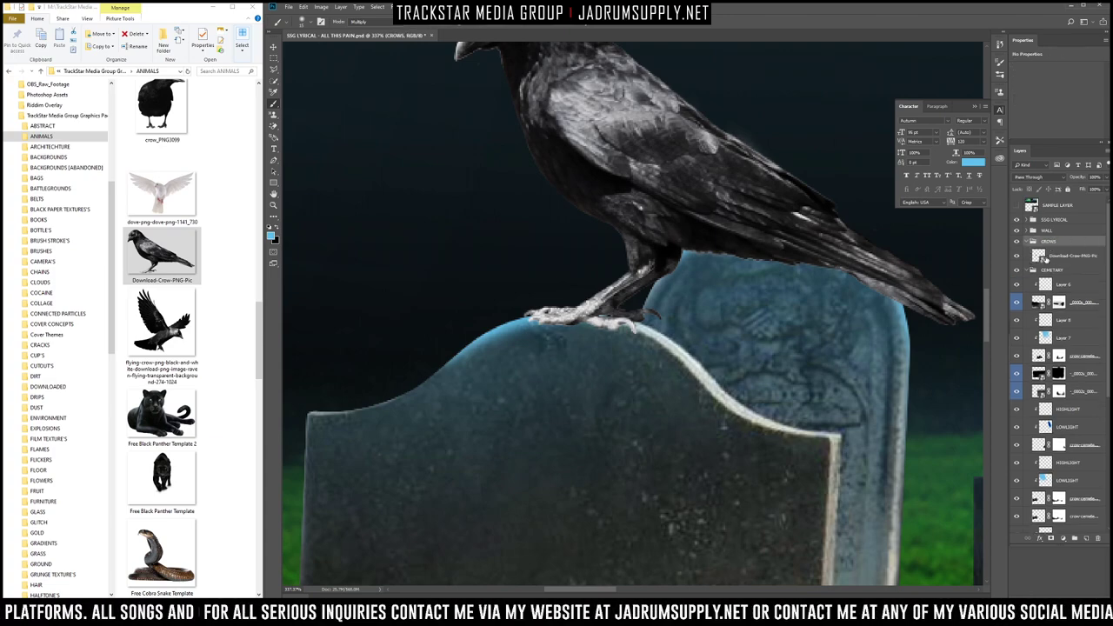
# Step: Add a new empty layer in the CROWS group and place it directly beneath the crow layer
pyautogui.click(1059, 256)
pyautogui.keyDown('alt'); pyautogui.click(1087, 540); pyautogui.keyUp('alt')
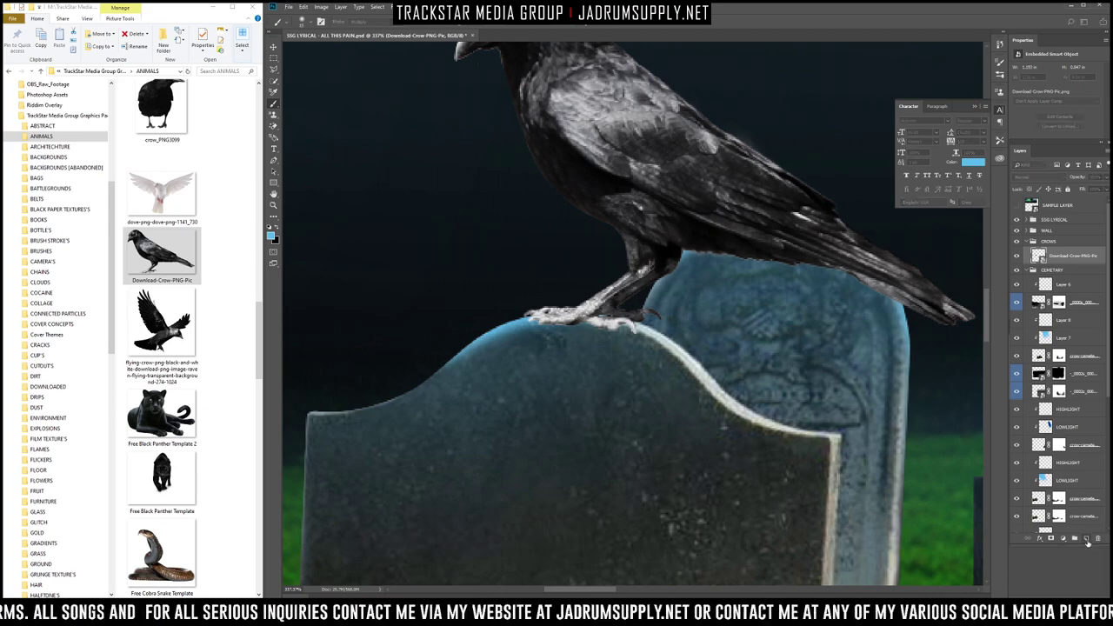
pyautogui.press('Return')
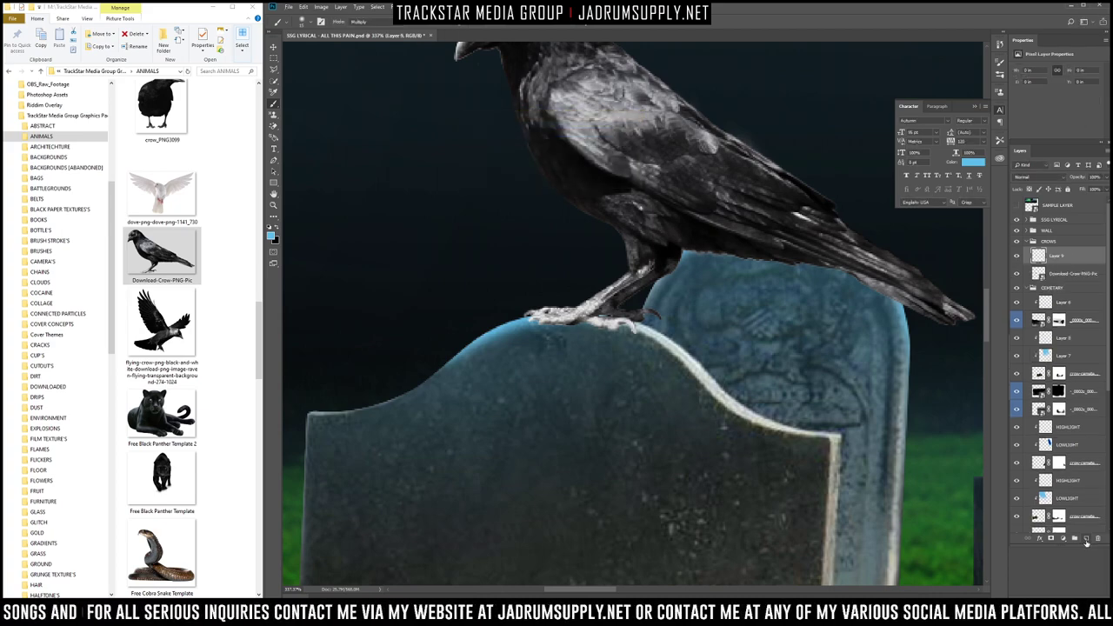
pyautogui.moveTo(1054, 255); pyautogui.dragTo(1051, 287)
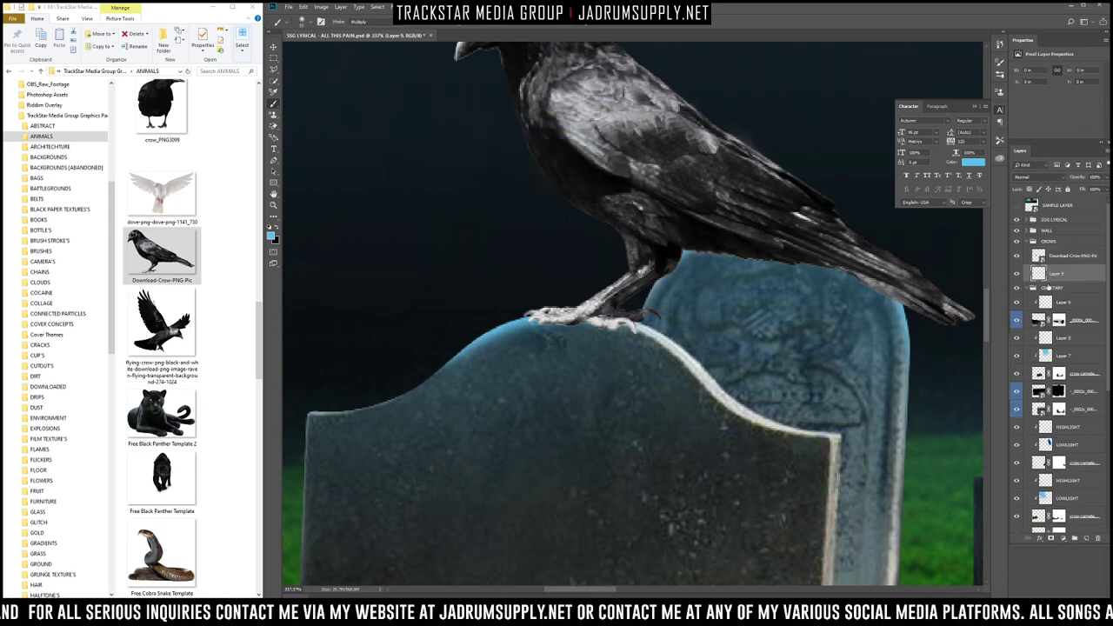
# Step: Duplicate the empty layer above the crow, clip it to the crow, and darken the feet and lower leg with soft black strokes
pyautogui.scroll(2, 691, 298)
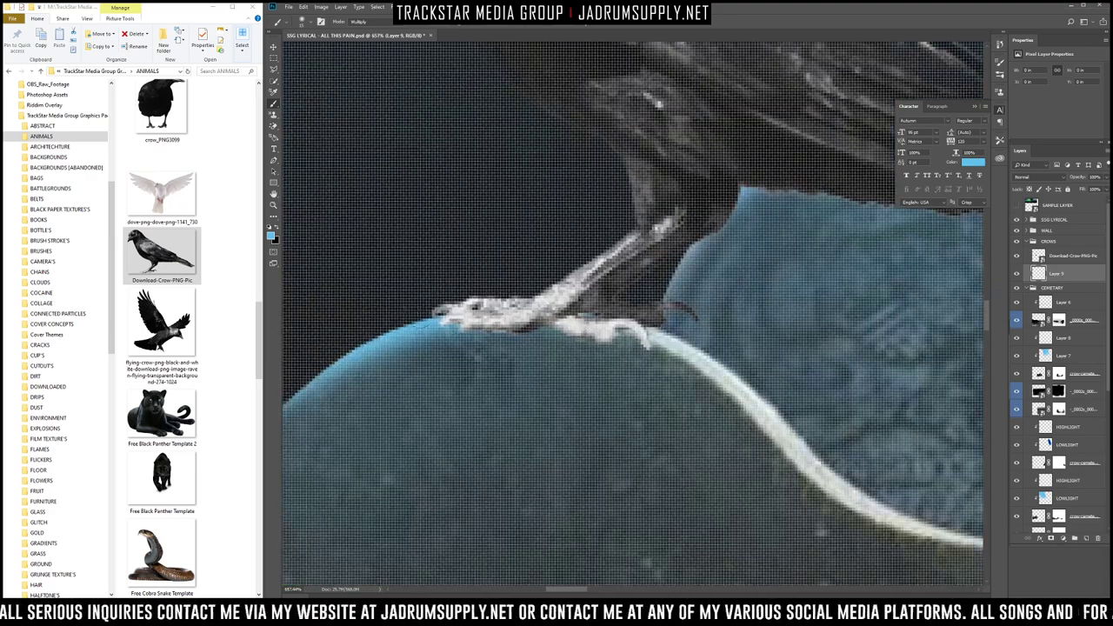
pyautogui.scroll(1, 592, 363)
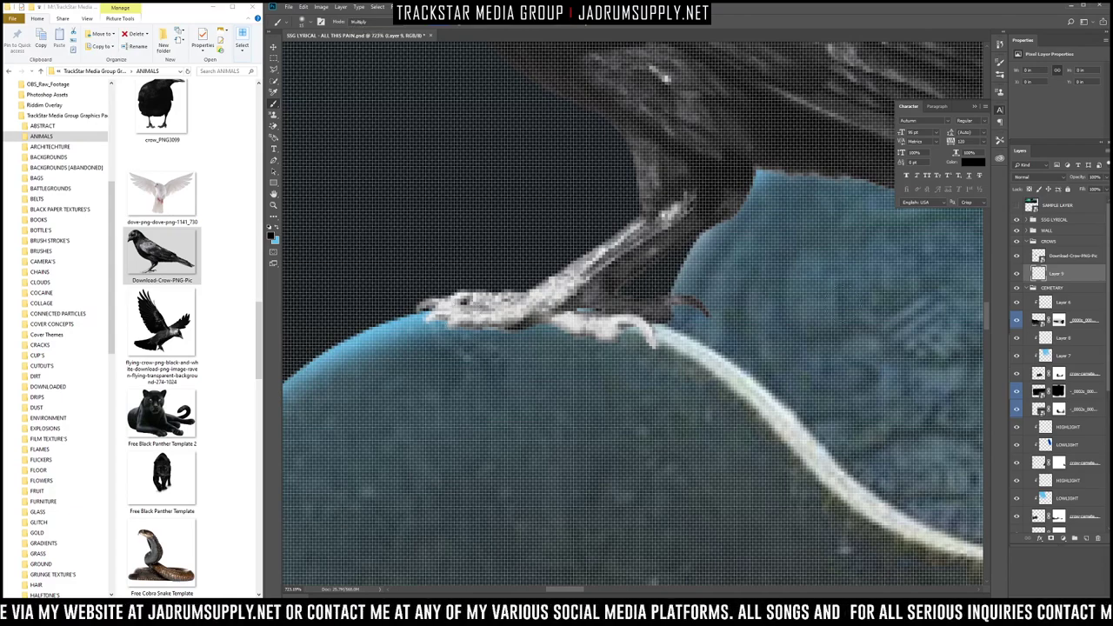
pyautogui.keyDown('alt'); pyautogui.moveTo(1061, 275); pyautogui.dragTo(1066, 255); pyautogui.keyUp('alt')
pyautogui.keyDown('alt'); pyautogui.click(1062, 263); pyautogui.keyUp('alt')
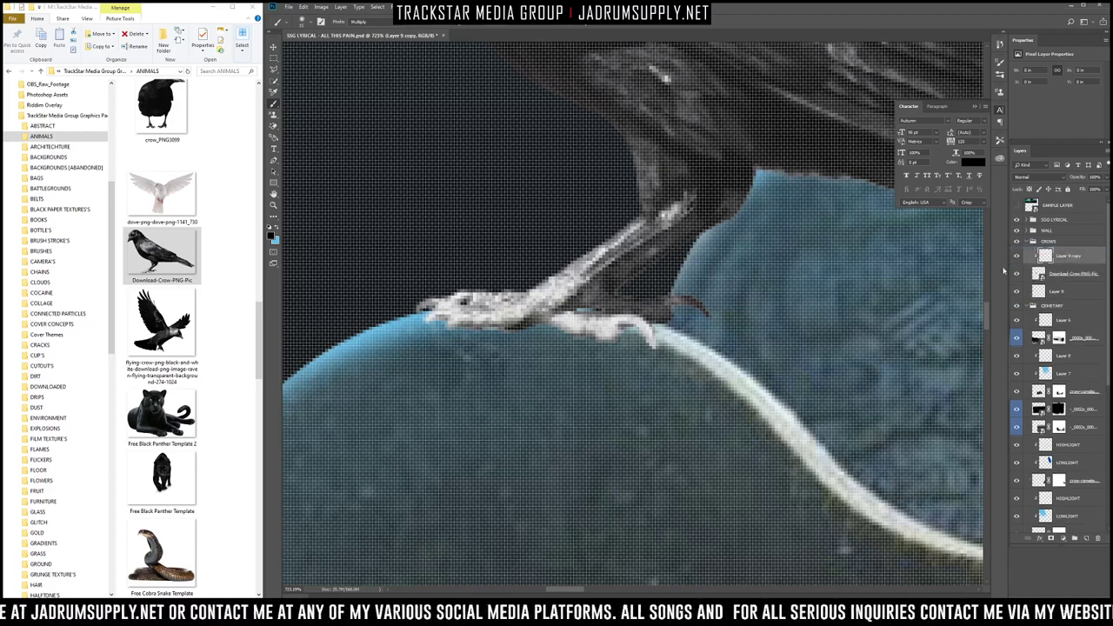
pyautogui.click(404, 308)
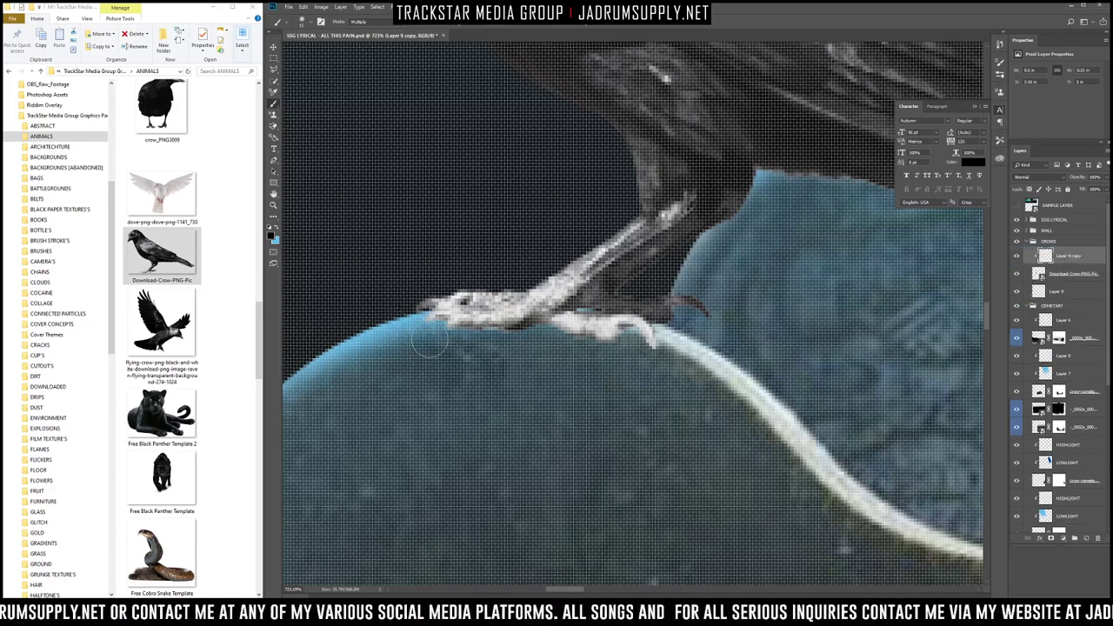
pyautogui.moveTo(450, 346)
pyautogui.mouseDown()
pyautogui.moveTo(633, 346)
pyautogui.moveTo(725, 321)
pyautogui.mouseUp()
pyautogui.moveTo(604, 296)
pyautogui.mouseDown()
pyautogui.moveTo(538, 285)
pyautogui.moveTo(678, 204)
pyautogui.moveTo(496, 287)
pyautogui.moveTo(650, 200)
pyautogui.moveTo(479, 272)
pyautogui.moveTo(467, 320)
pyautogui.moveTo(320, 309)
pyautogui.mouseUp()
pyautogui.moveTo(635, 339)
pyautogui.mouseDown()
pyautogui.moveTo(533, 306)
pyautogui.moveTo(558, 317)
pyautogui.moveTo(668, 212)
pyautogui.mouseUp()
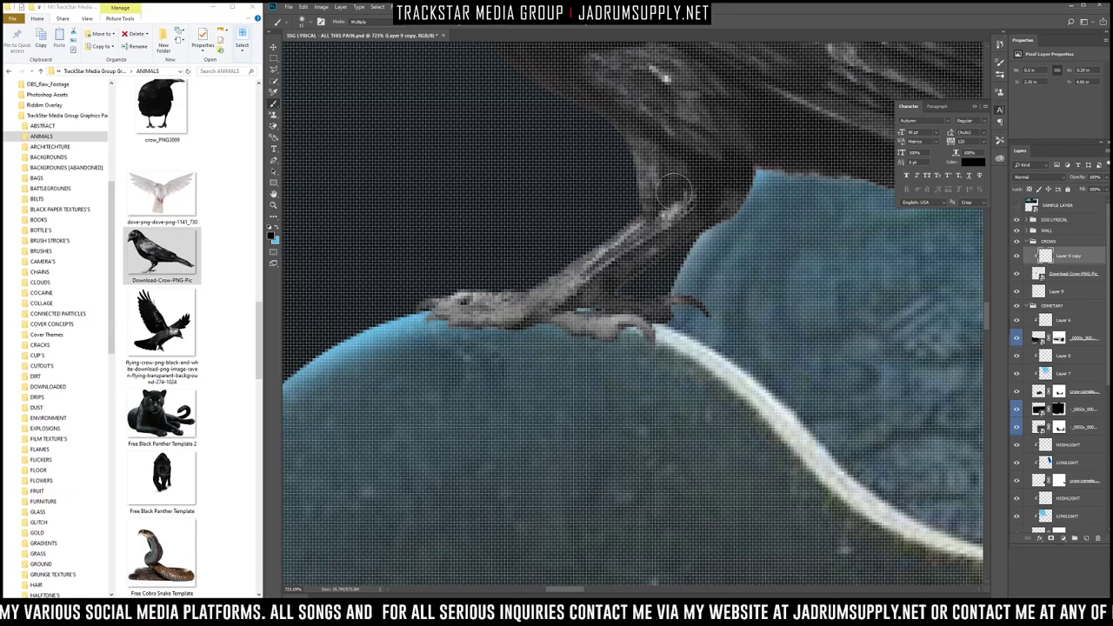
# Step: On the layer beneath the crow, paint a soft black shadow along the gravestone's top edge inside a selection of the gravestones, then deselect
pyautogui.scroll(-8, 522, 318)
pyautogui.scroll(8, 509, 323)
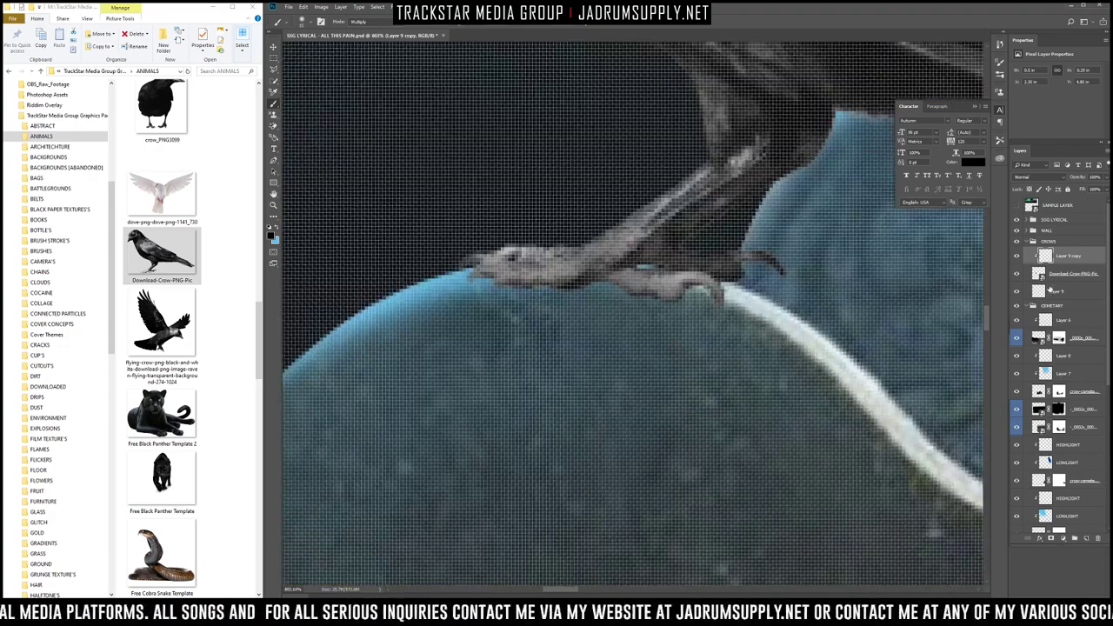
pyautogui.click(1048, 292)
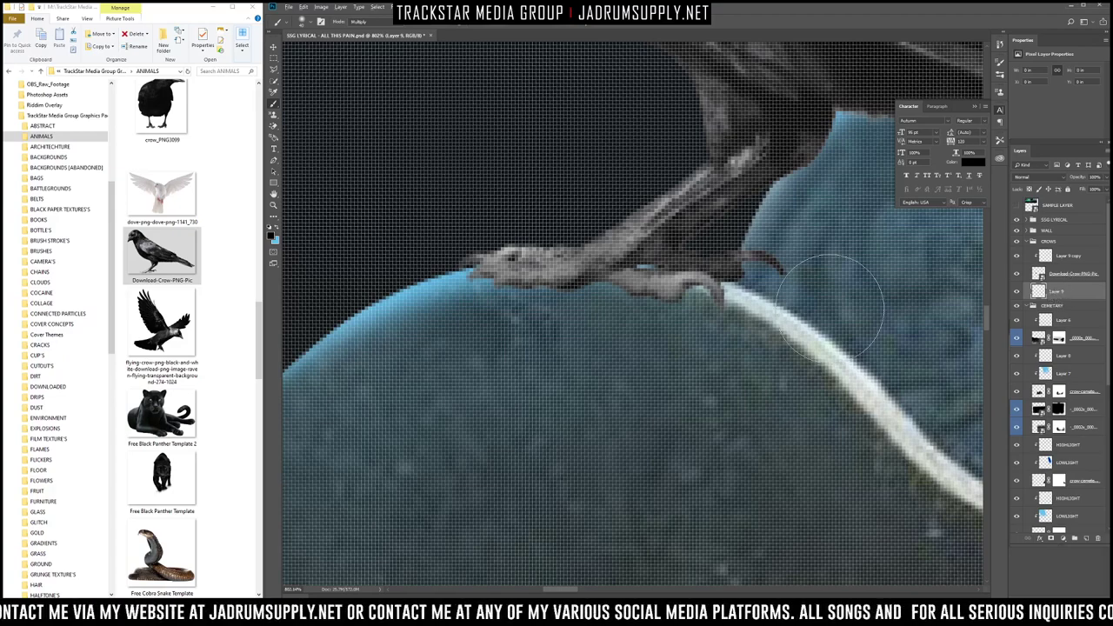
pyautogui.scroll(1, 503, 304)
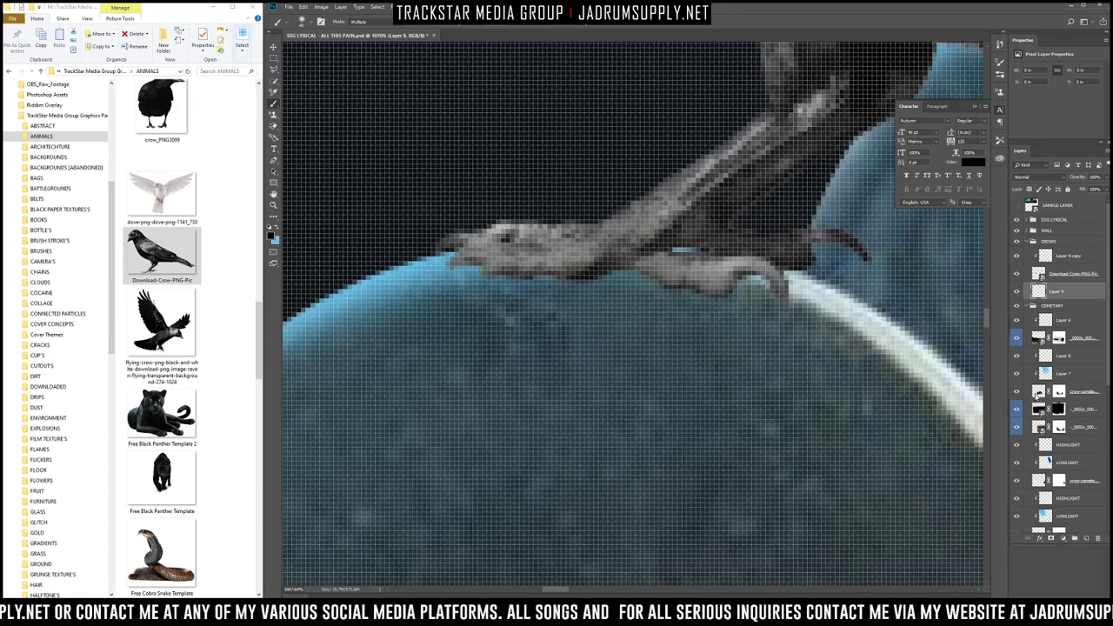
pyautogui.scroll(-6, 874, 361)
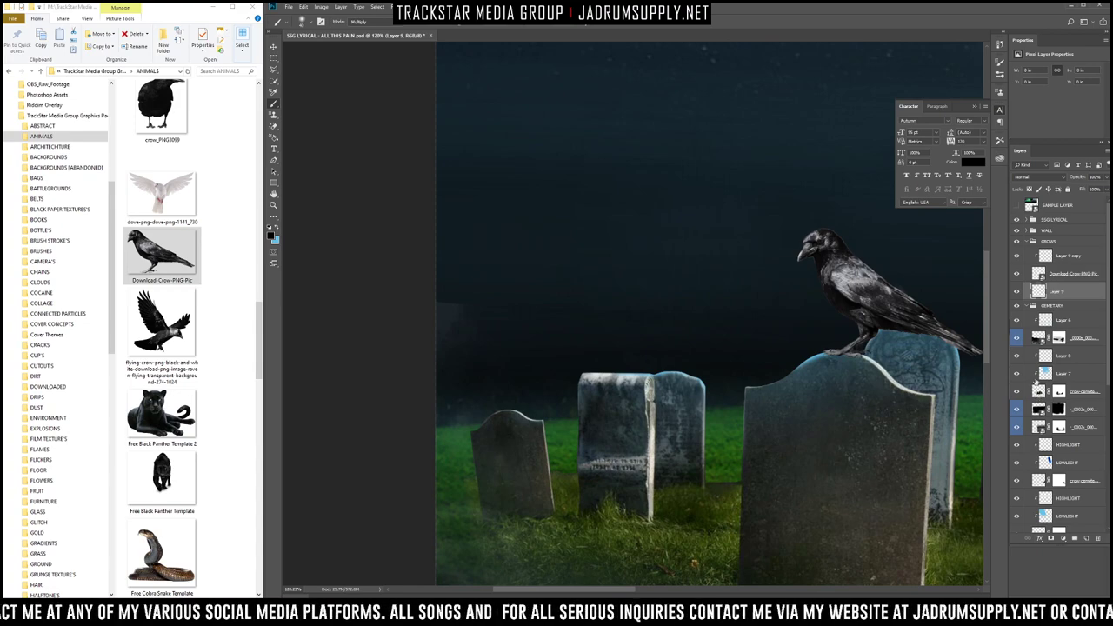
pyautogui.scroll(-5, 1052, 374)
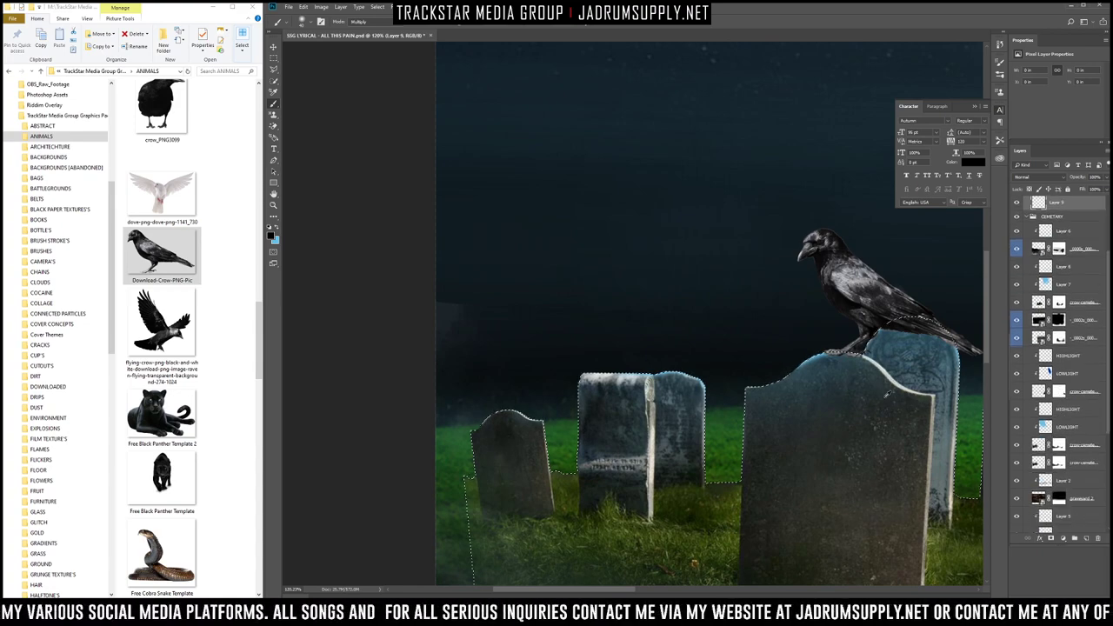
pyautogui.scroll(5, 861, 361)
pyautogui.scroll(4, 1057, 347)
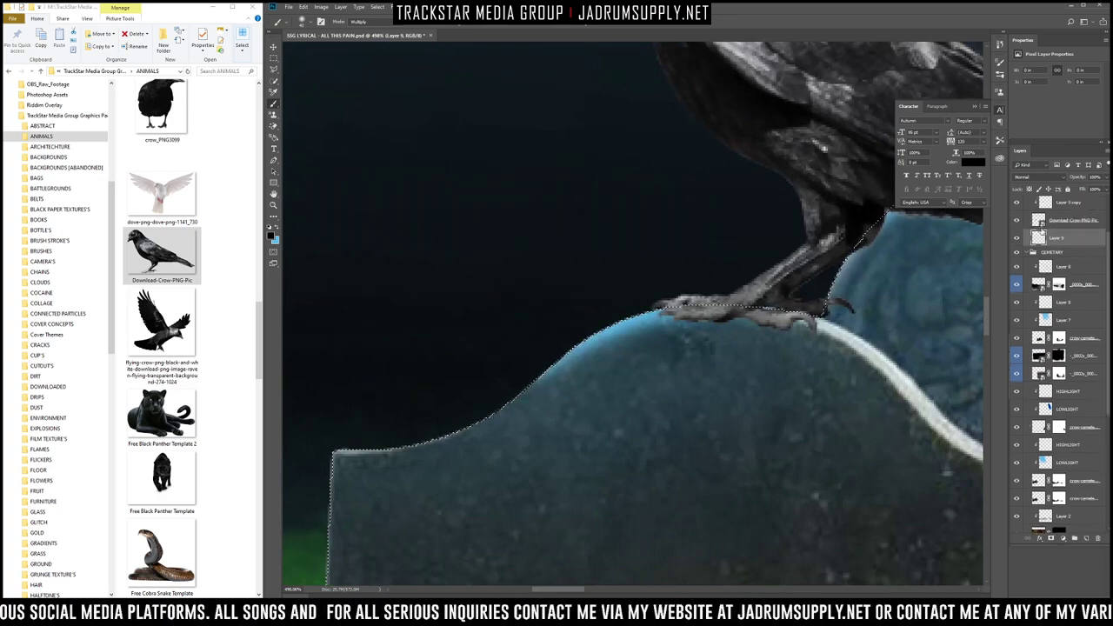
pyautogui.moveTo(716, 300); pyautogui.dragTo(559, 311)
pyautogui.moveTo(677, 283)
pyautogui.mouseDown()
pyautogui.moveTo(644, 304)
pyautogui.moveTo(517, 321)
pyautogui.mouseUp()
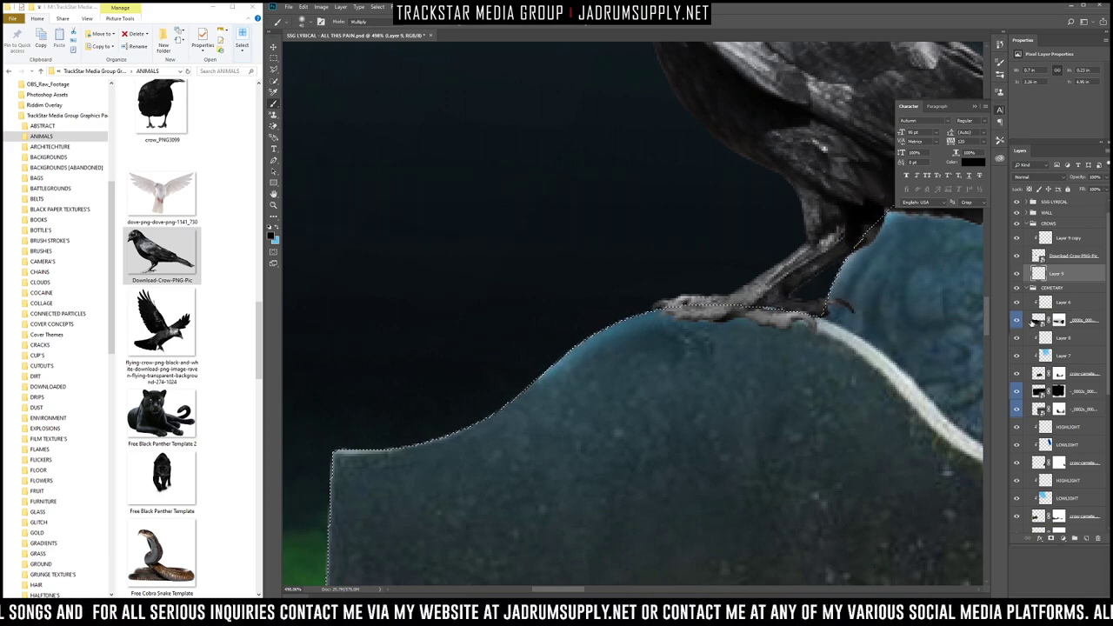
pyautogui.hotkey('ctrl', 'd')
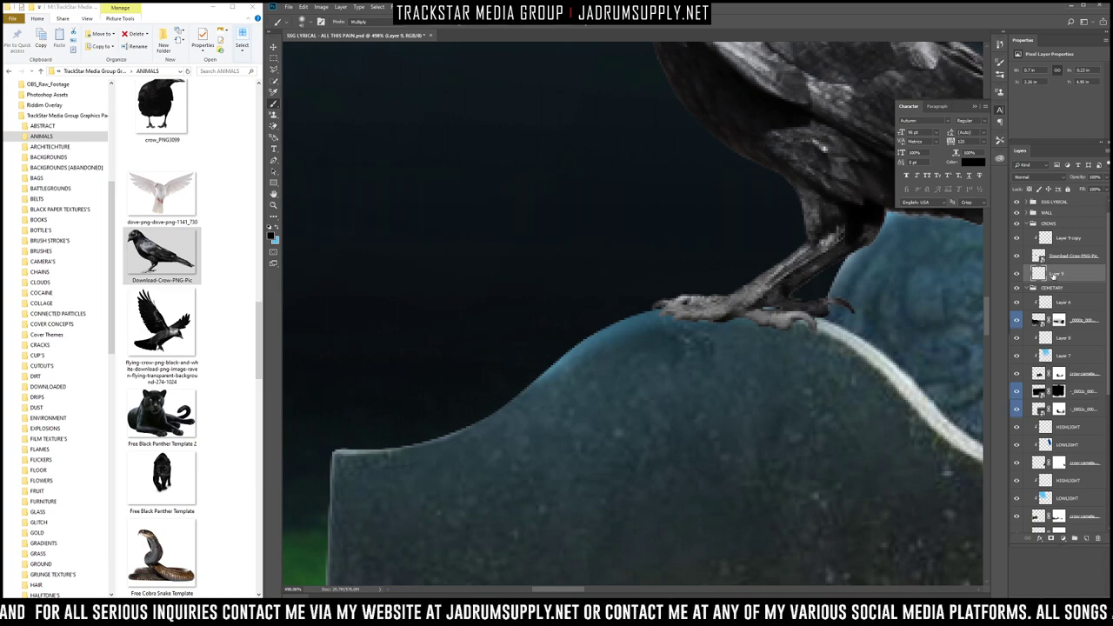
# Step: Trace a closed Pen path along the large gravestone's curved top and through its face, and convert it to a selection
pyautogui.press('p')
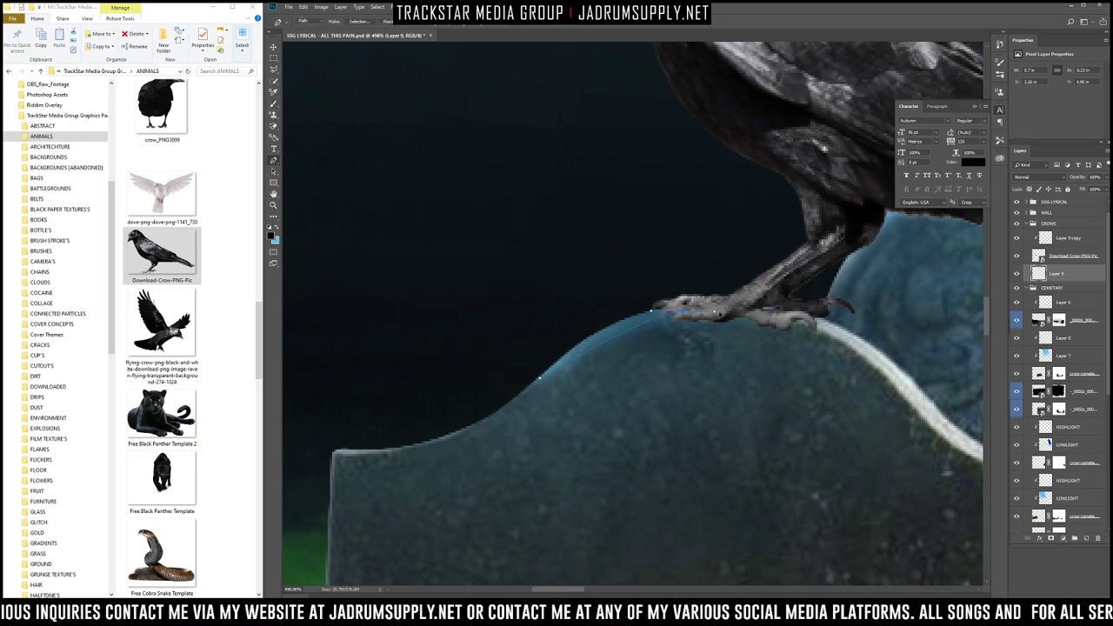
pyautogui.moveTo(761, 314); pyautogui.dragTo(774, 311)
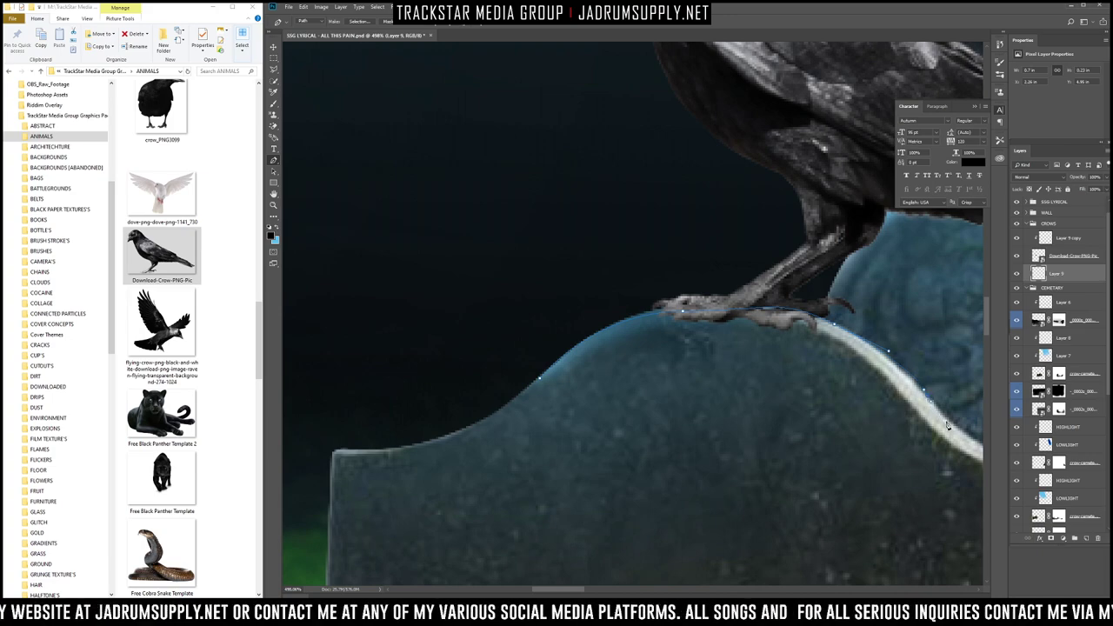
pyautogui.scroll(-5, 973, 443)
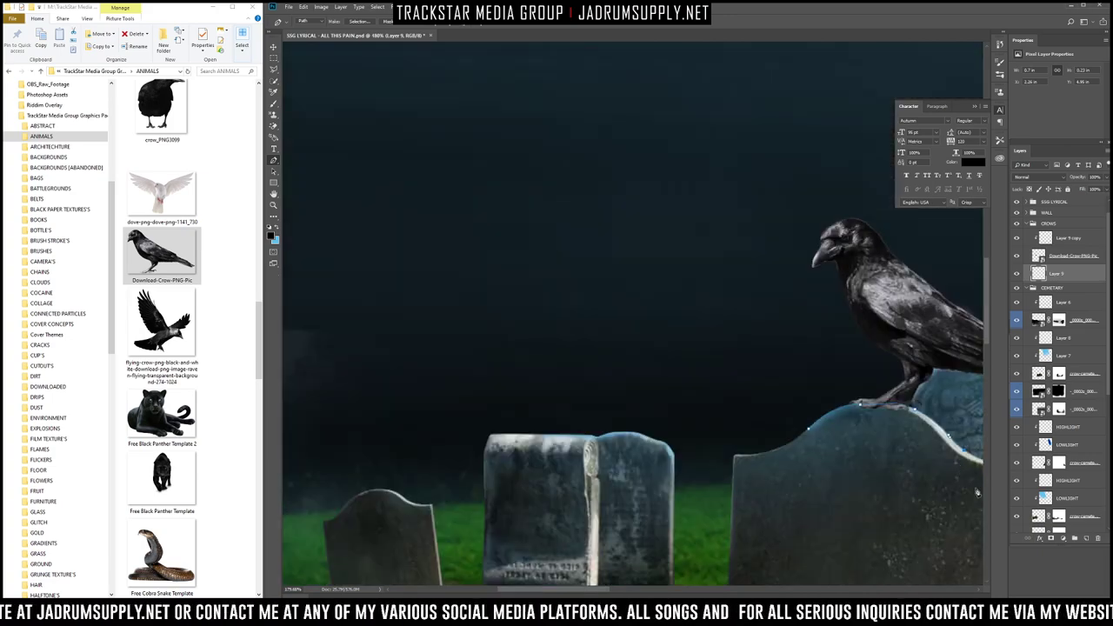
pyautogui.rightClick(813, 438)
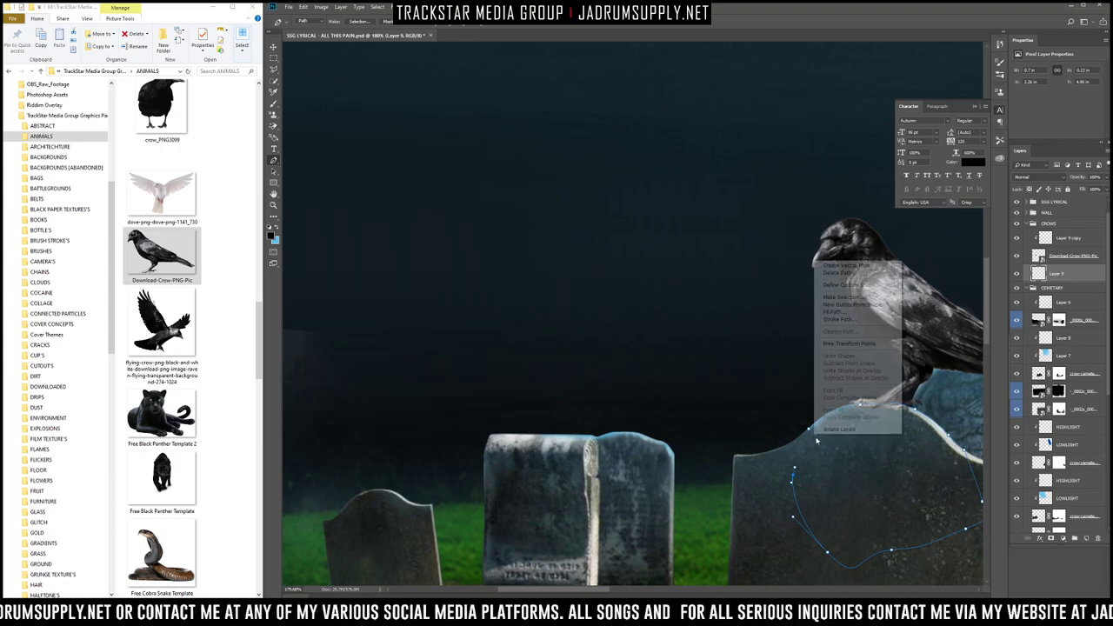
pyautogui.click(846, 298)
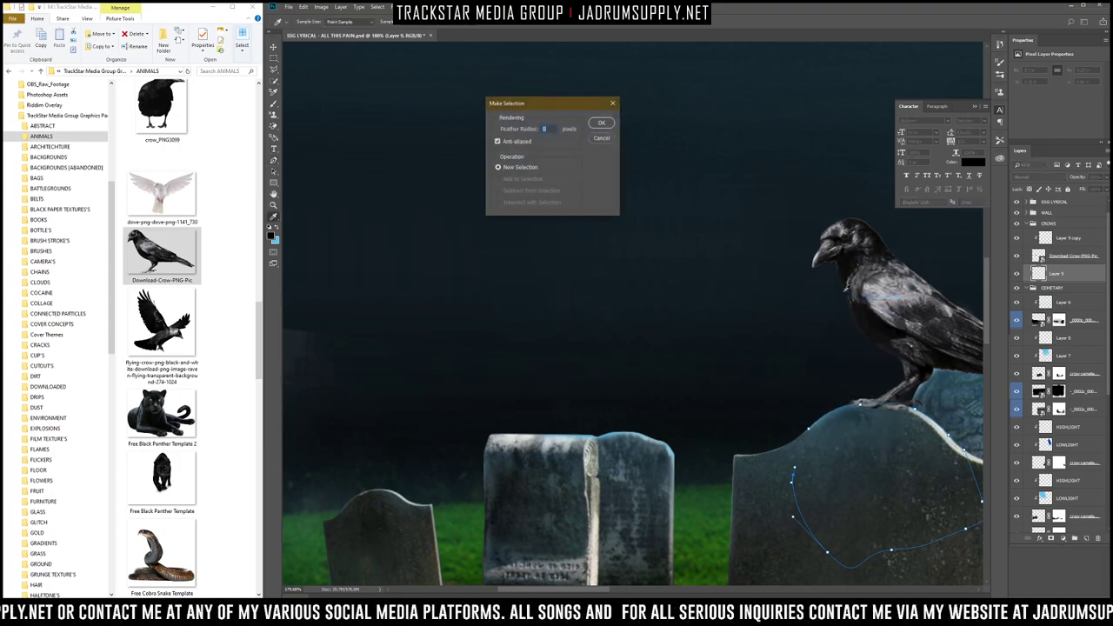
pyautogui.press('Return')
pyautogui.scroll(5, 852, 358)
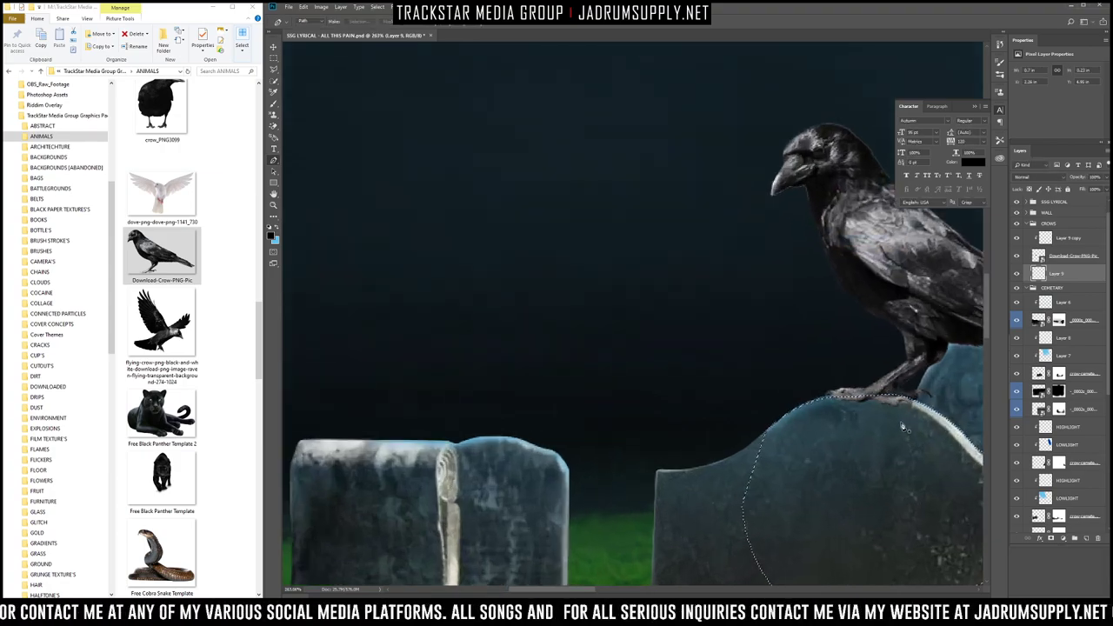
# Step: Brush a soft black contact shadow onto the gravestone beneath the crow's feet, within the selection
pyautogui.press('b')
pyautogui.scroll(-2, 848, 357)
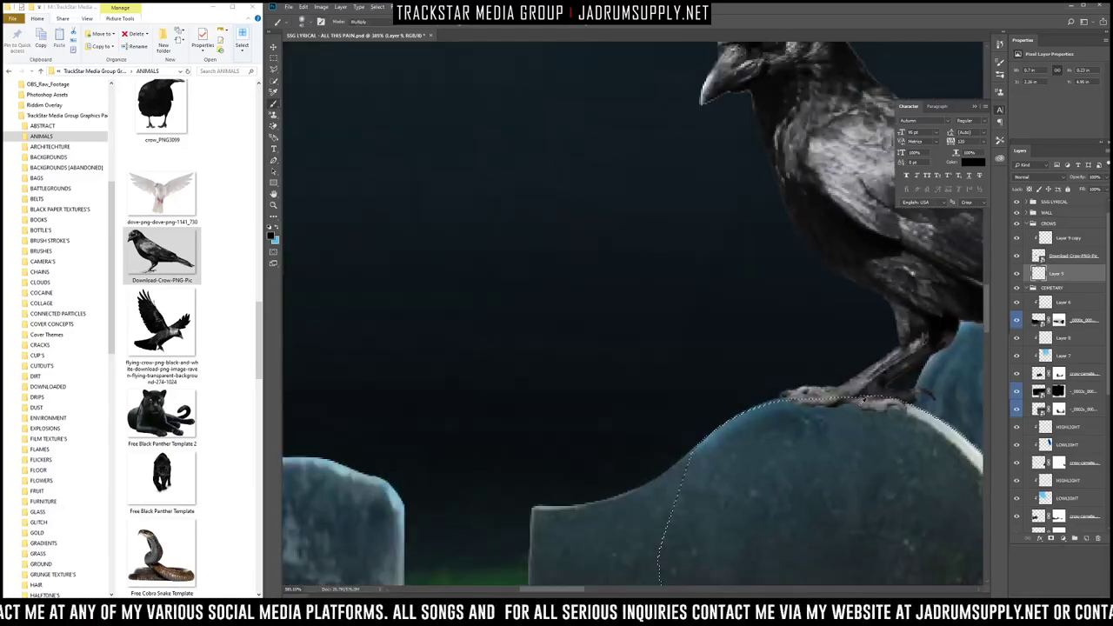
pyautogui.moveTo(888, 410)
pyautogui.mouseDown()
pyautogui.moveTo(836, 406)
pyautogui.moveTo(882, 390)
pyautogui.moveTo(732, 404)
pyautogui.moveTo(801, 382)
pyautogui.moveTo(742, 390)
pyautogui.moveTo(920, 395)
pyautogui.moveTo(886, 376)
pyautogui.moveTo(970, 399)
pyautogui.moveTo(912, 392)
pyautogui.moveTo(937, 390)
pyautogui.moveTo(1003, 435)
pyautogui.moveTo(926, 388)
pyautogui.mouseUp()
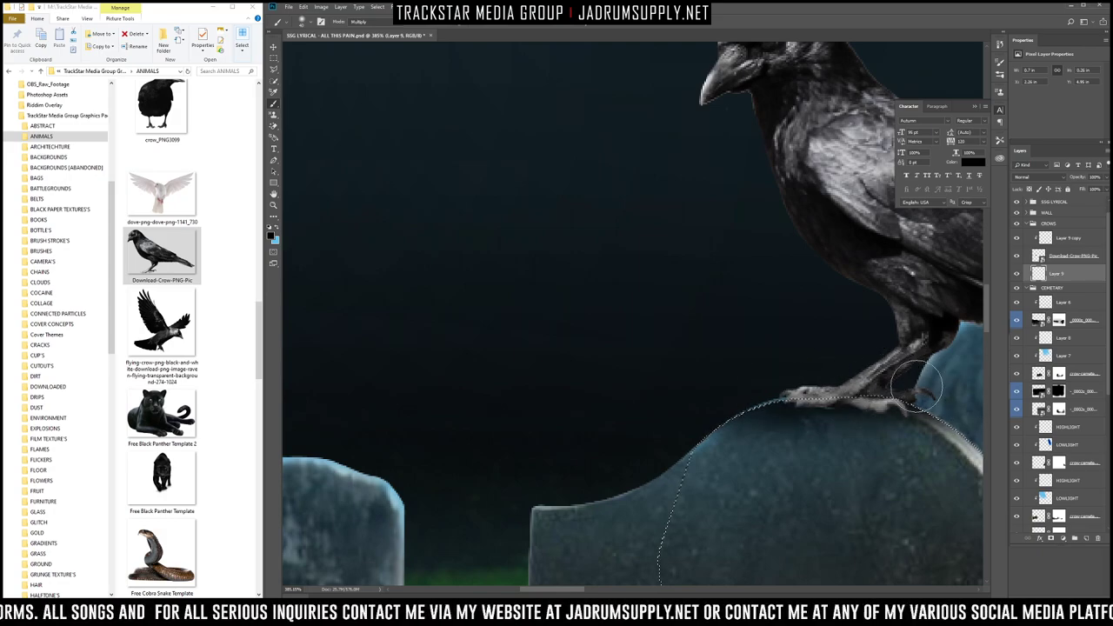
pyautogui.scroll(-3, 824, 366)
pyautogui.scroll(-2, 824, 366)
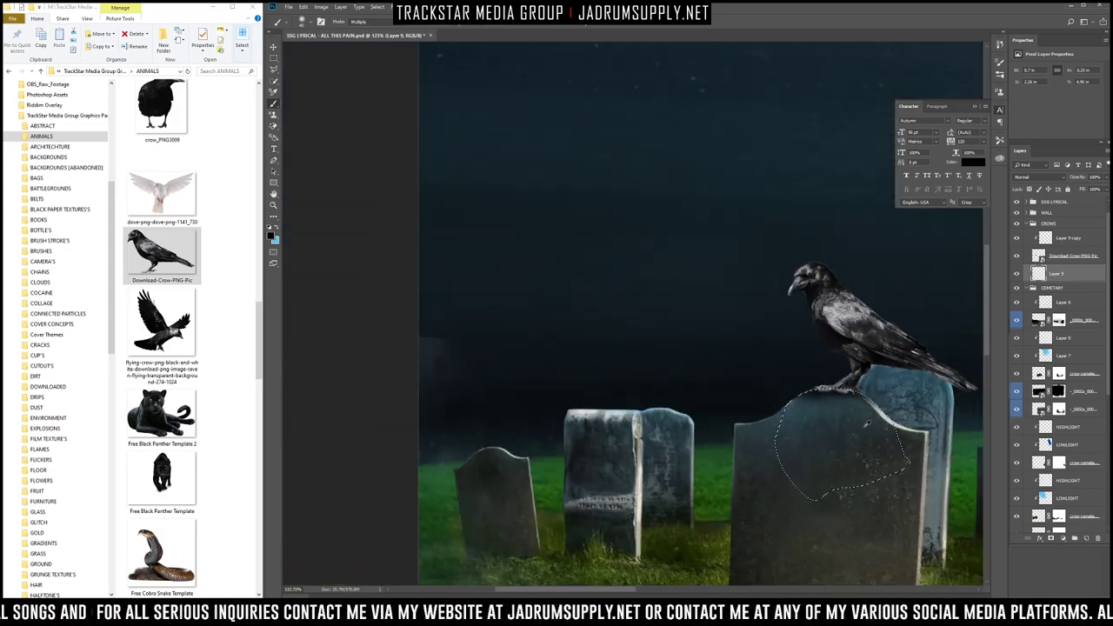
# Step: Deselect, and shift the shadow layer slightly upward so it meets the gravestone's top edge beneath the crow's feet
pyautogui.scroll(5, 840, 322)
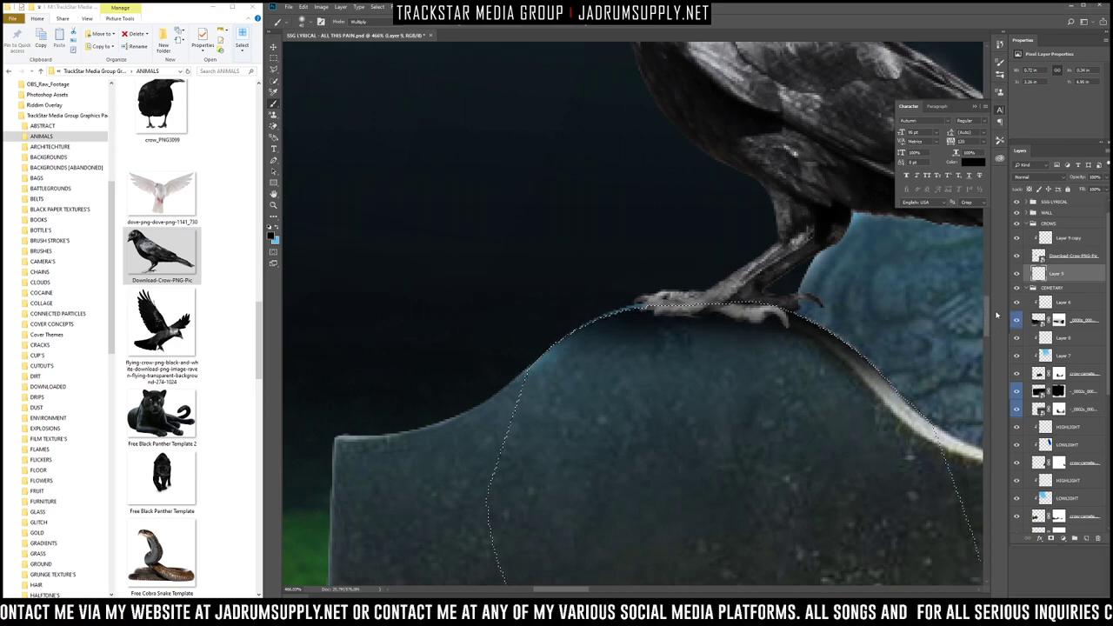
pyautogui.hotkey('ctrl', 'd')
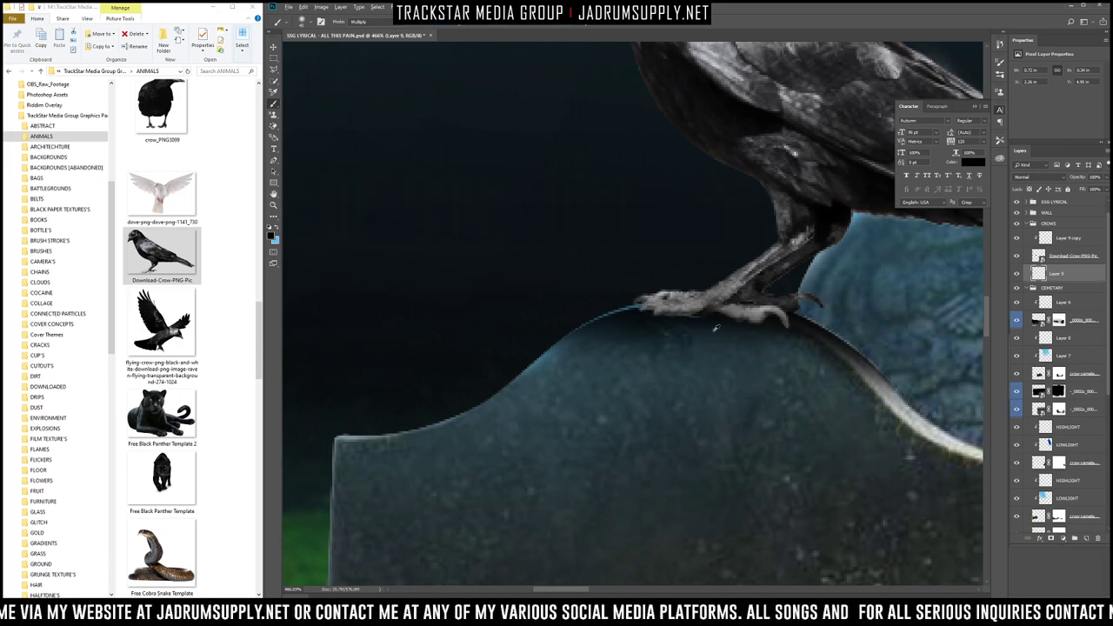
pyautogui.click(1039, 276)
pyautogui.hotkey('ctrl', 't')
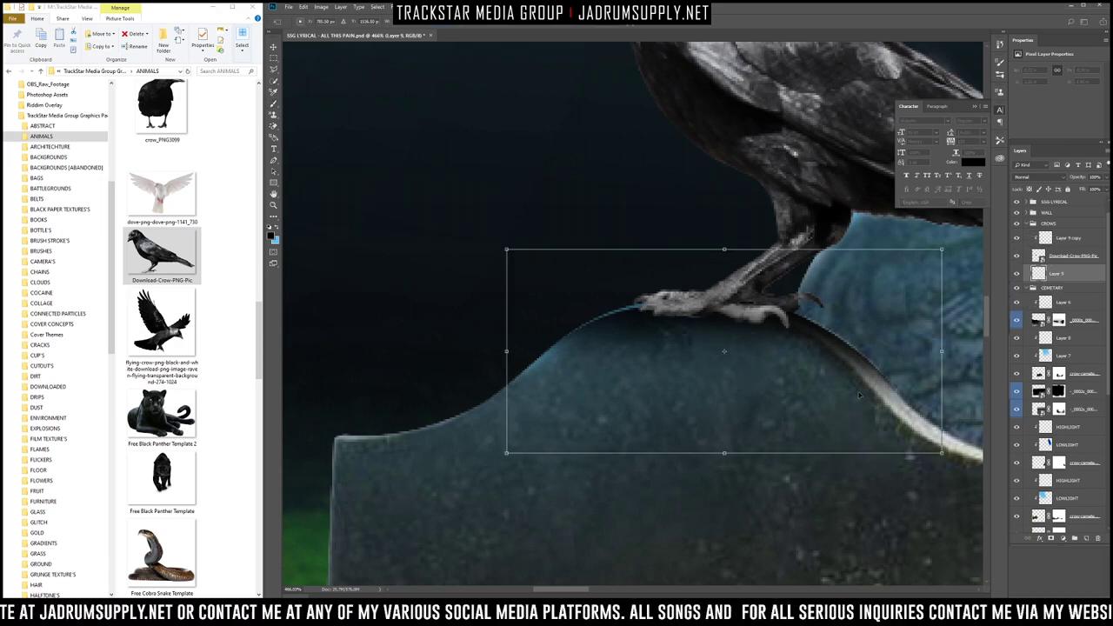
pyautogui.moveTo(800, 410); pyautogui.dragTo(800, 407)
pyautogui.scroll(-5, 801, 407)
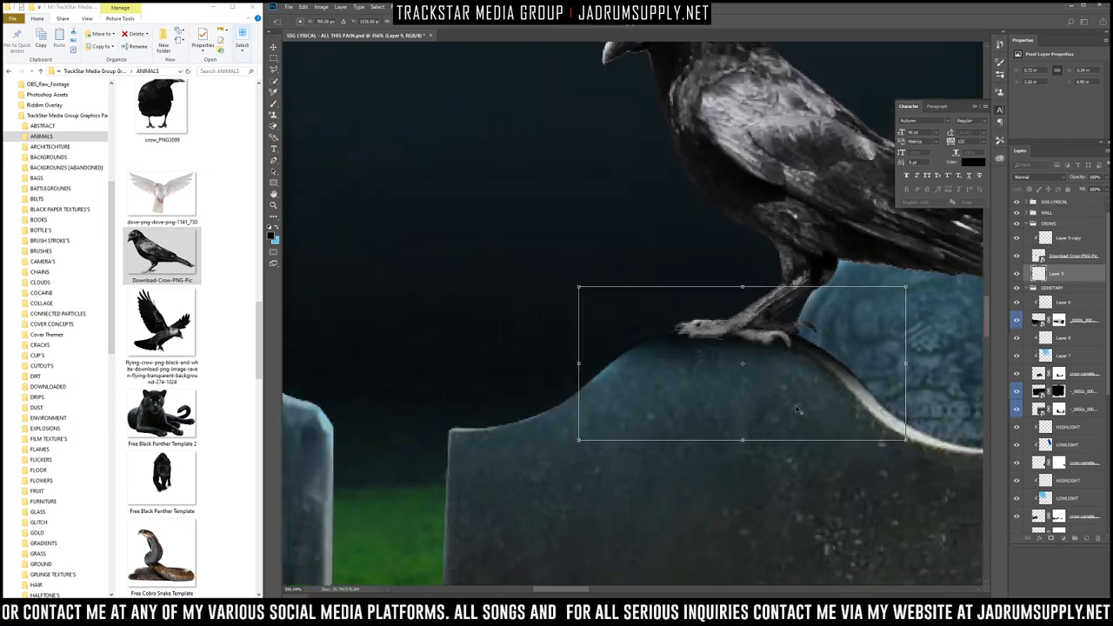
pyautogui.scroll(6, 798, 414)
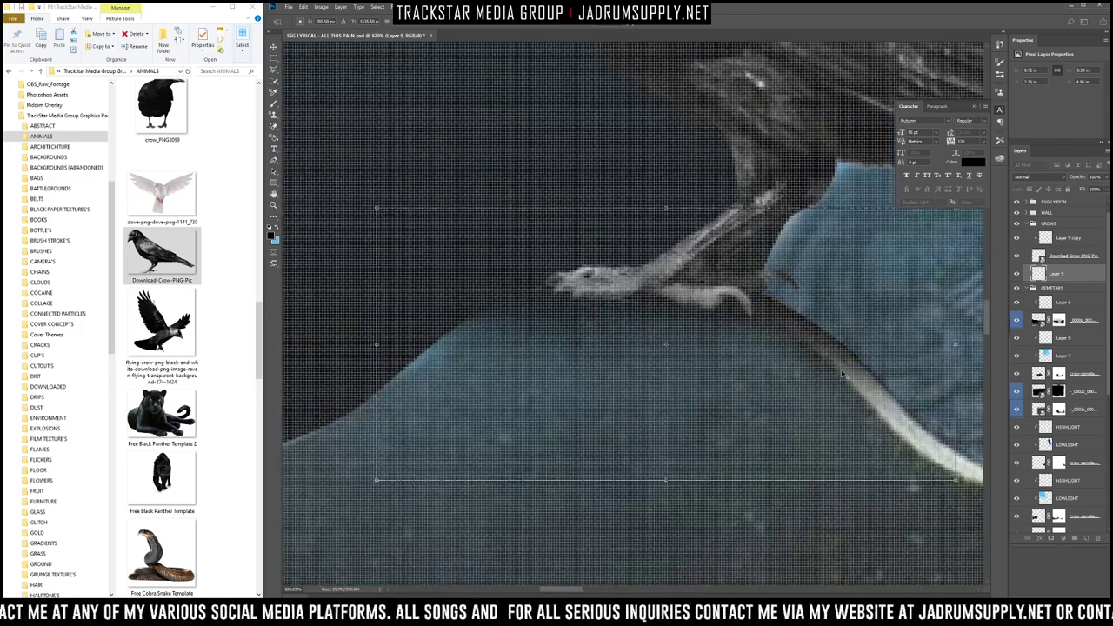
pyautogui.scroll(-2, 842, 374)
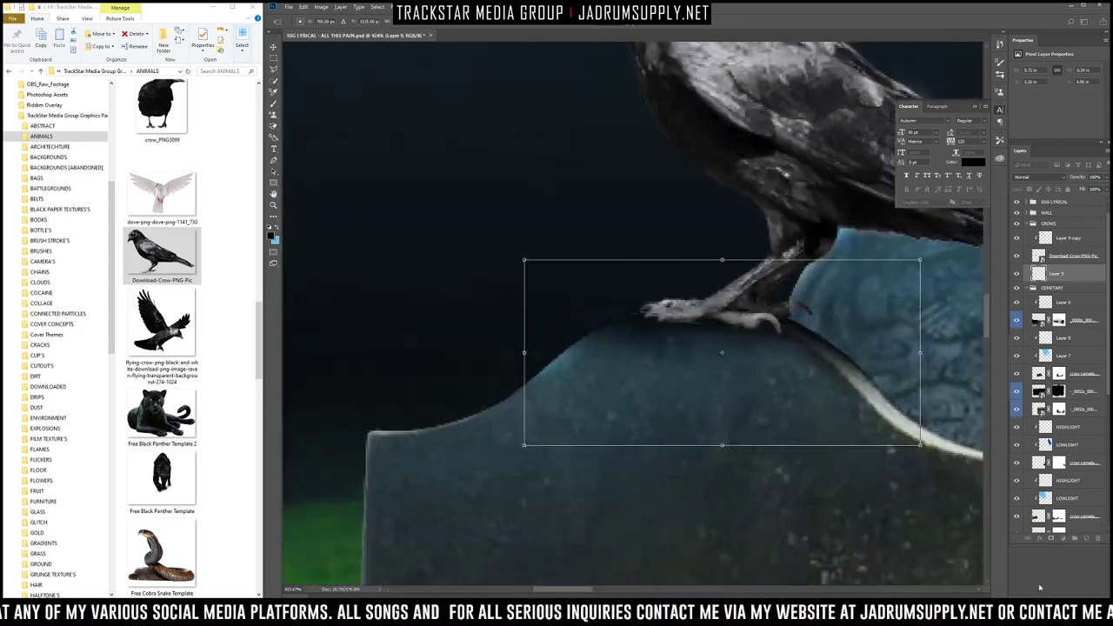
pyautogui.press('Return')
# Step: Add a layer mask to the shadow layer and brush black on it to hide the shadow spilling behind the crow's rear claw
pyautogui.press('b')
pyautogui.click(1050, 540)
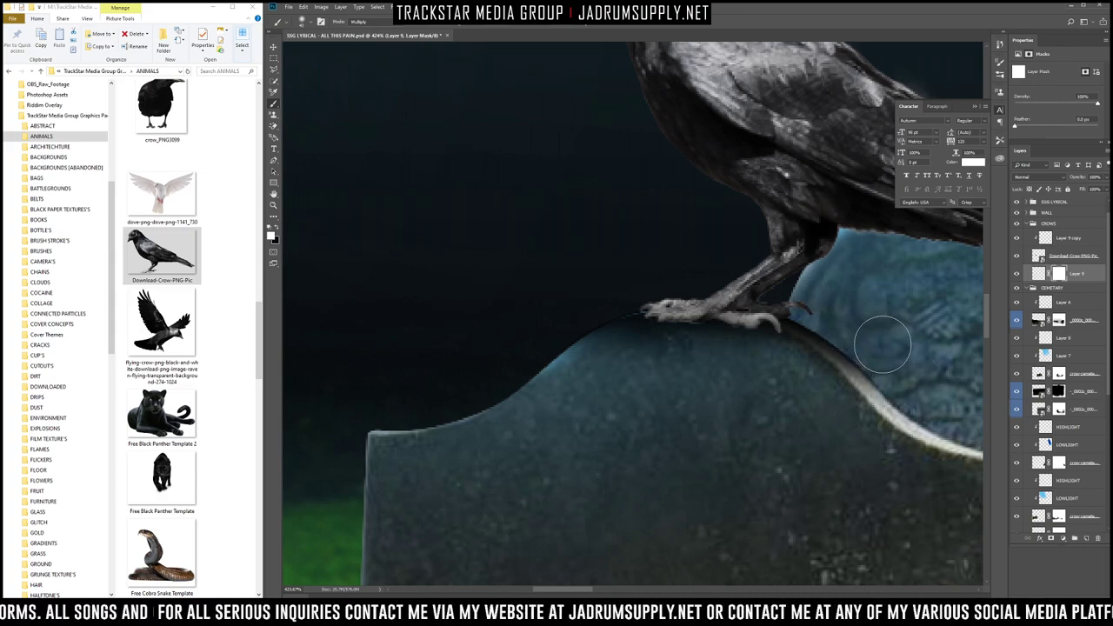
pyautogui.press('x')
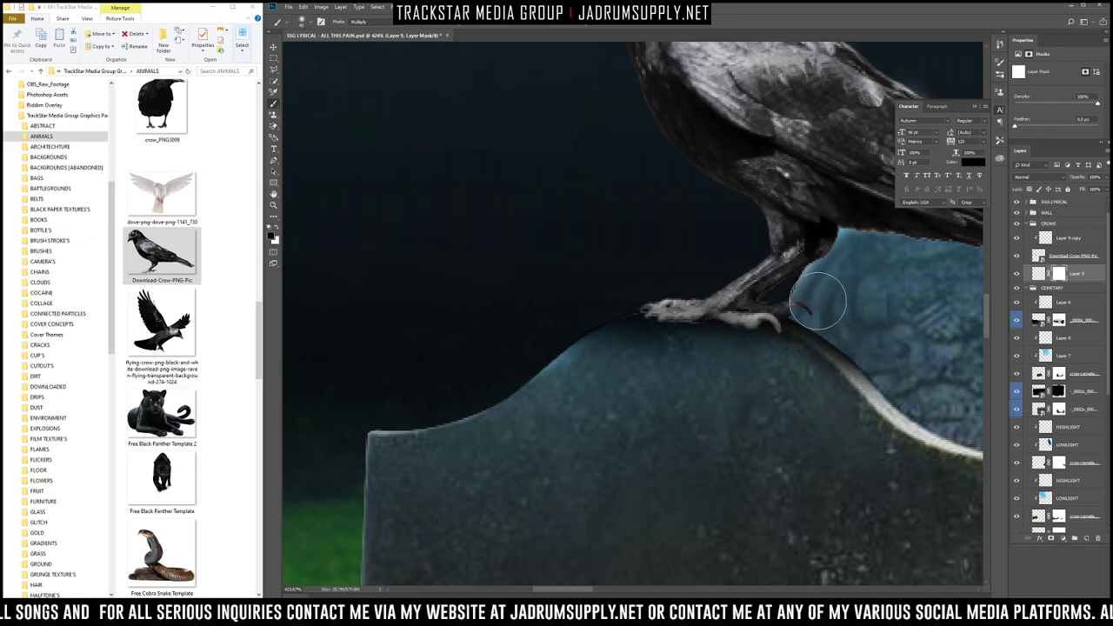
pyautogui.moveTo(848, 322); pyautogui.dragTo(833, 312)
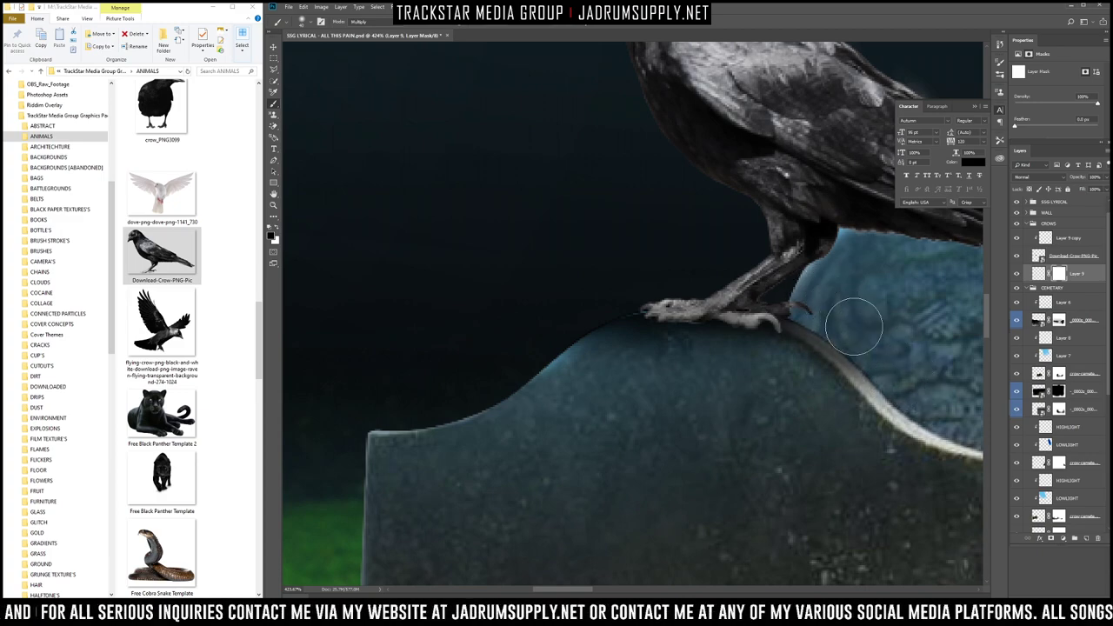
# Step: Free-transform the shadow layer's pixels and nudge them slightly down and left against the gravestone's curved top
pyautogui.click(1038, 274)
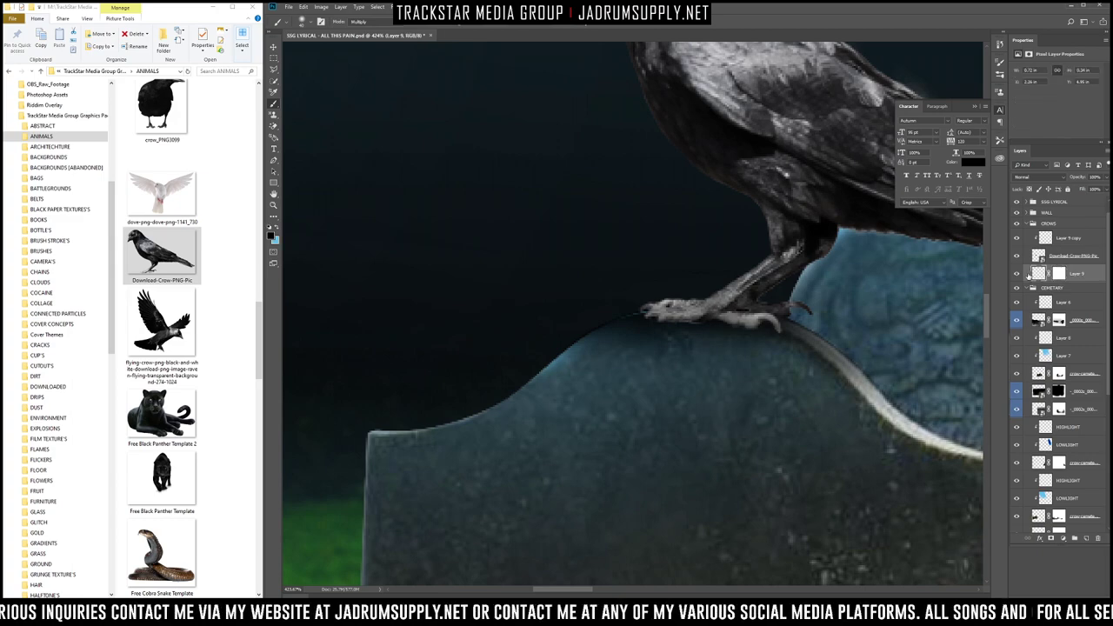
pyautogui.hotkey('ctrl', 't')
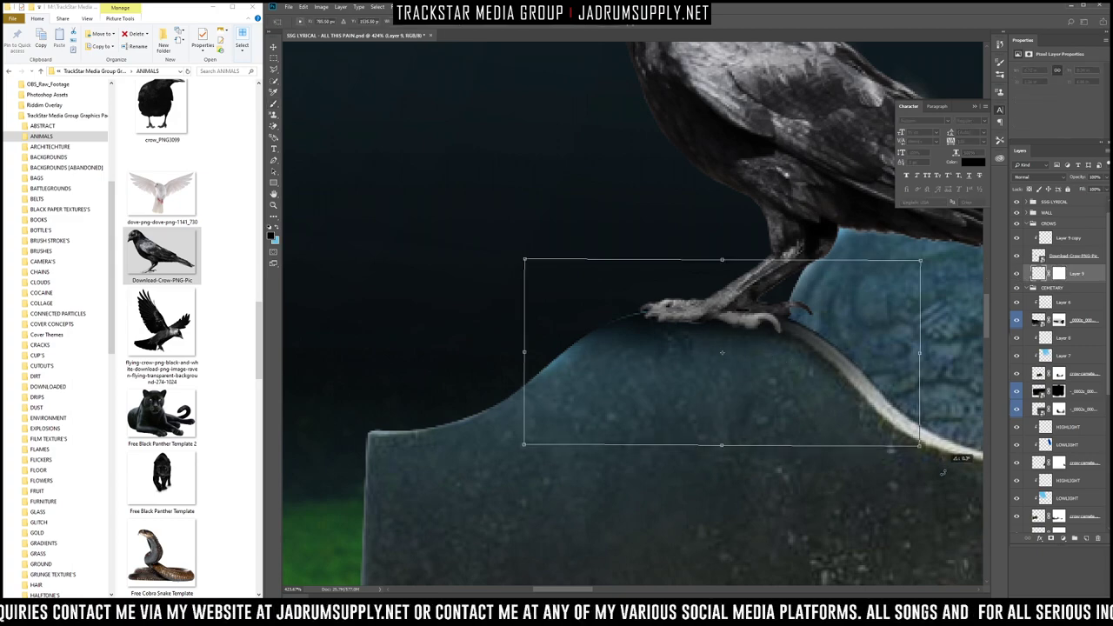
pyautogui.moveTo(861, 393); pyautogui.dragTo(822, 426)
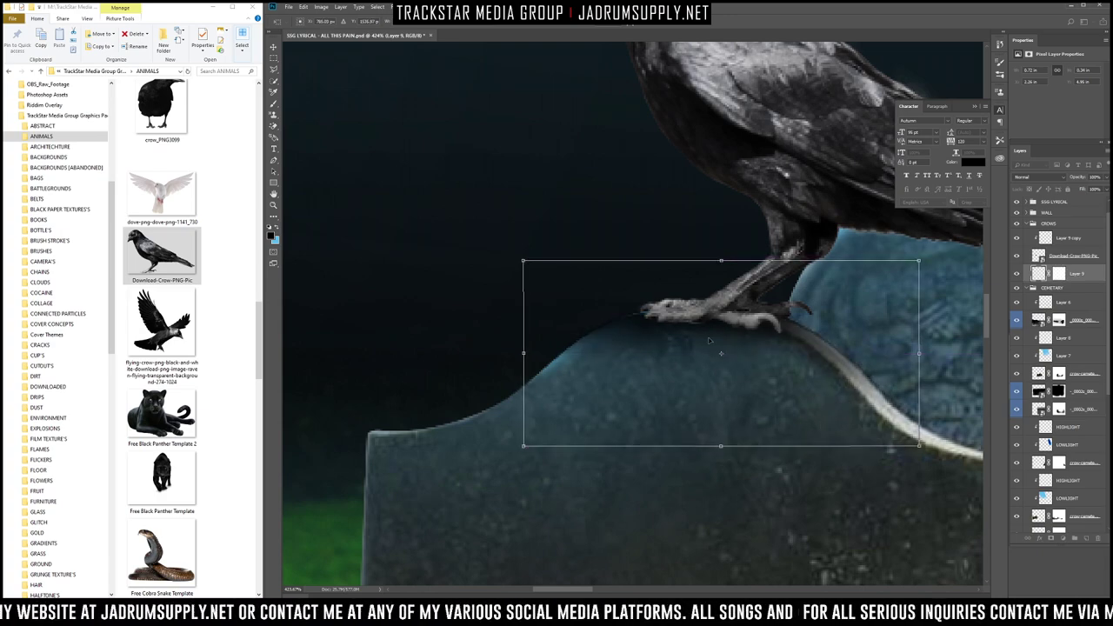
pyautogui.press('Return')
pyautogui.hotkey('ctrl', '0')
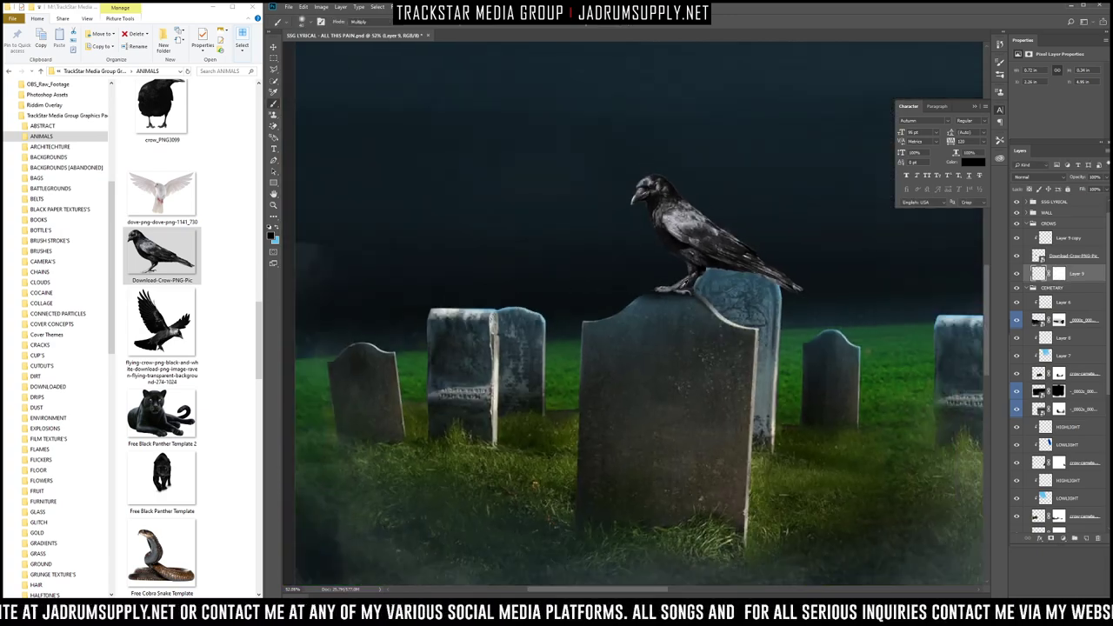
# Step: Brush black on the shadow layer's mask to clean up the shadow along the gravestone's top edge near the crow's front foot
pyautogui.press('b')
pyautogui.scroll(-3, 609, 332)
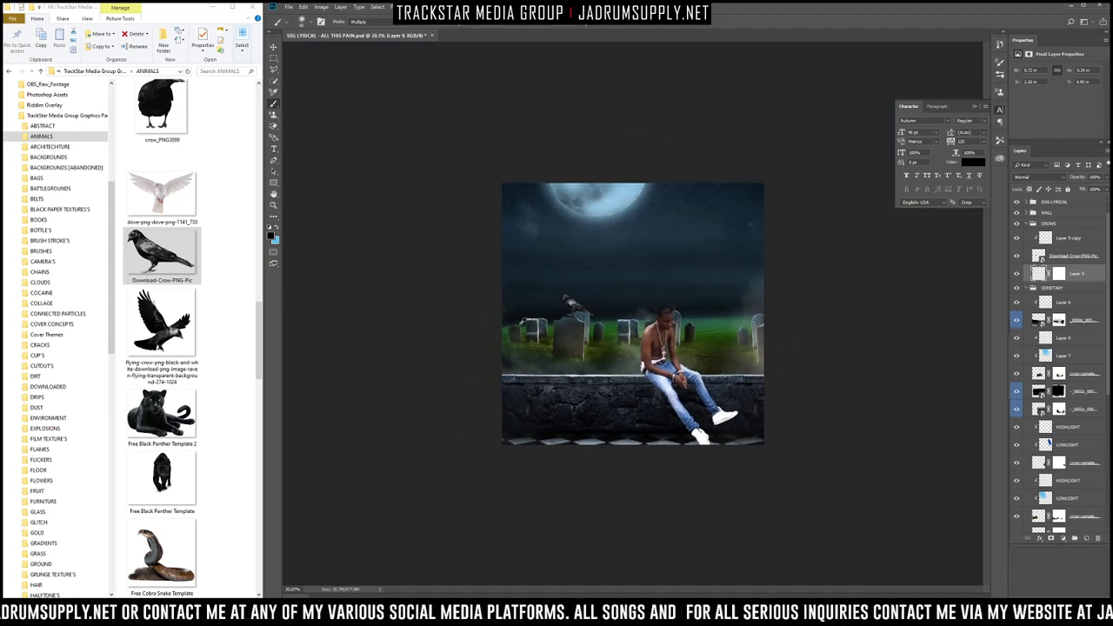
pyautogui.scroll(8, 523, 323)
pyautogui.scroll(4, 513, 341)
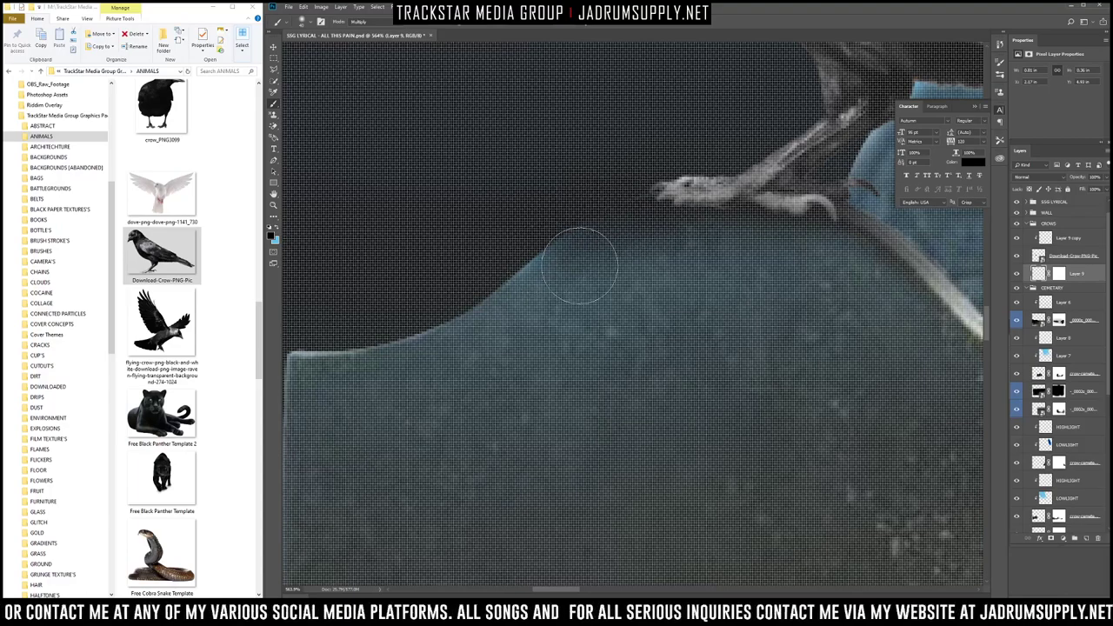
pyautogui.scroll(-1, 803, 306)
pyautogui.scroll(-1, 803, 306)
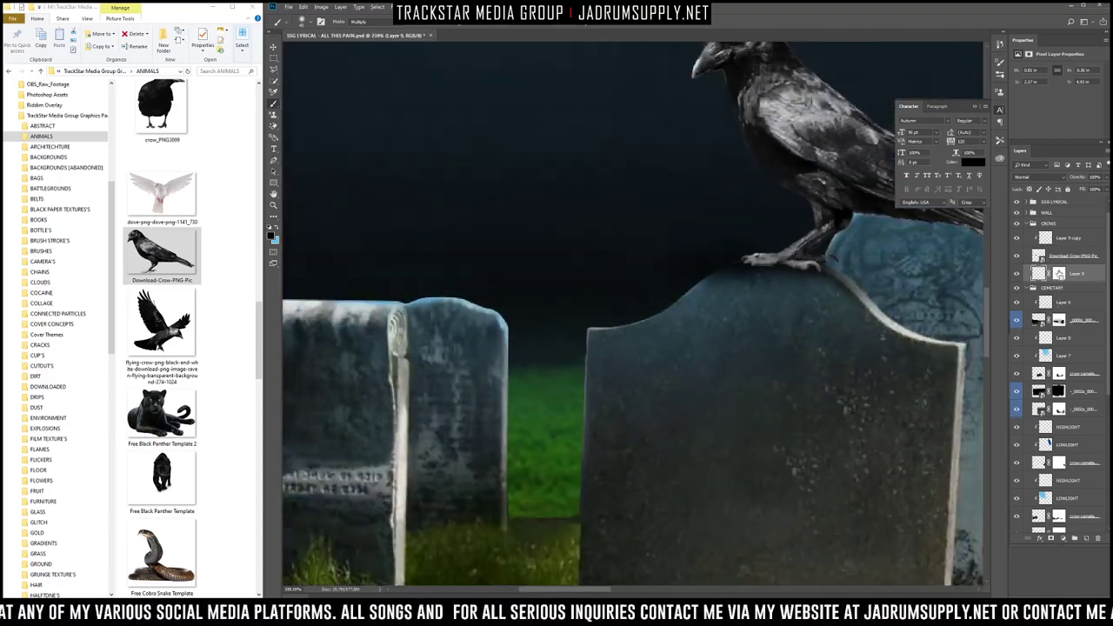
pyautogui.click(1059, 276)
pyautogui.moveTo(742, 266)
pyautogui.mouseDown()
pyautogui.moveTo(705, 267)
pyautogui.moveTo(751, 288)
pyautogui.moveTo(769, 282)
pyautogui.moveTo(647, 320)
pyautogui.moveTo(776, 282)
pyautogui.mouseUp()
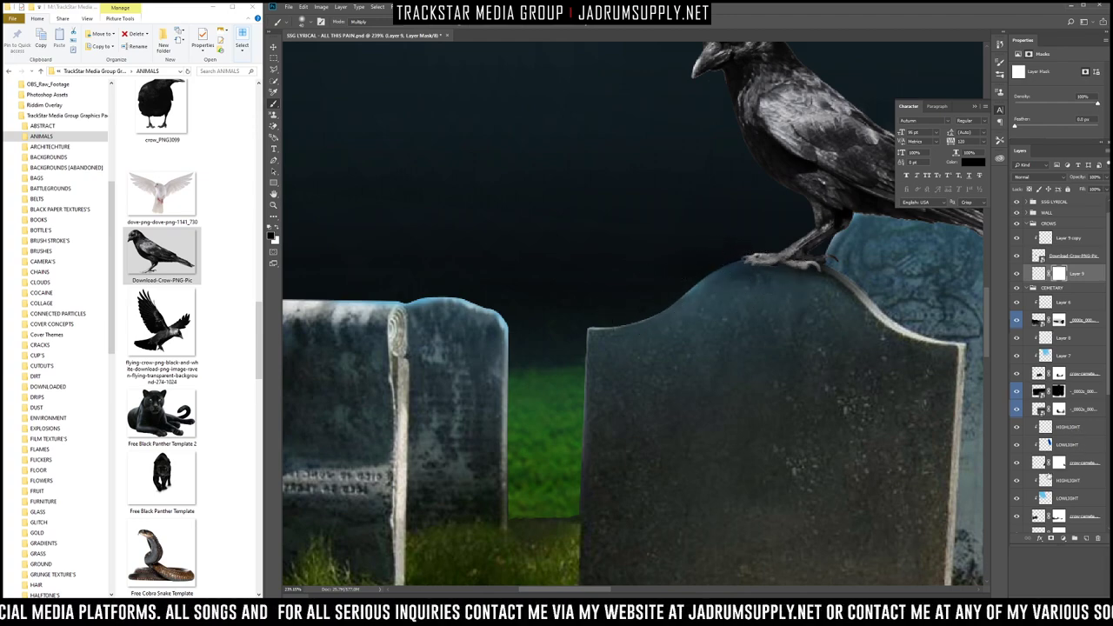
# Step: Examine how the crow and its shadow blend with the gravestone, both close up and across the whole cover
pyautogui.hotkey('ctrl', '0')
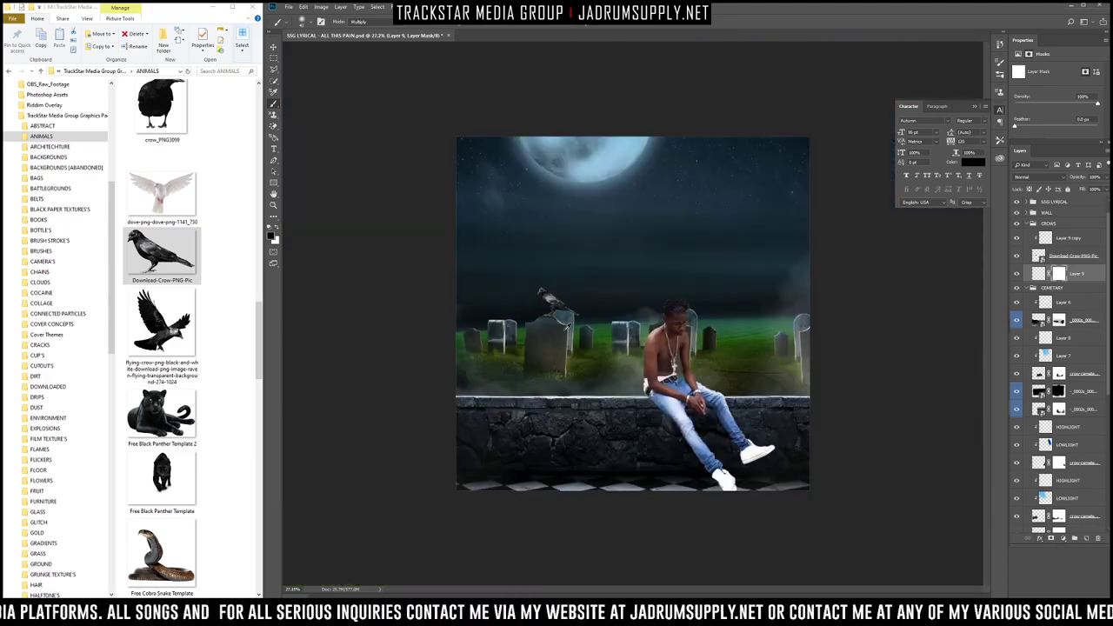
pyautogui.scroll(3, 600, 318)
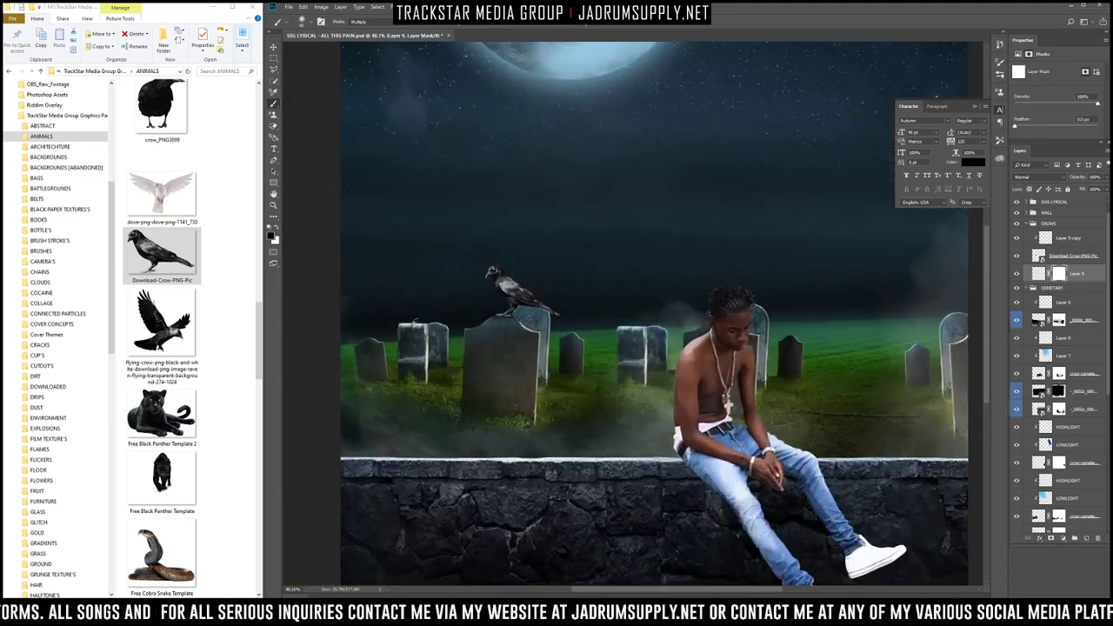
pyautogui.scroll(3, 415, 321)
pyautogui.scroll(2, 547, 315)
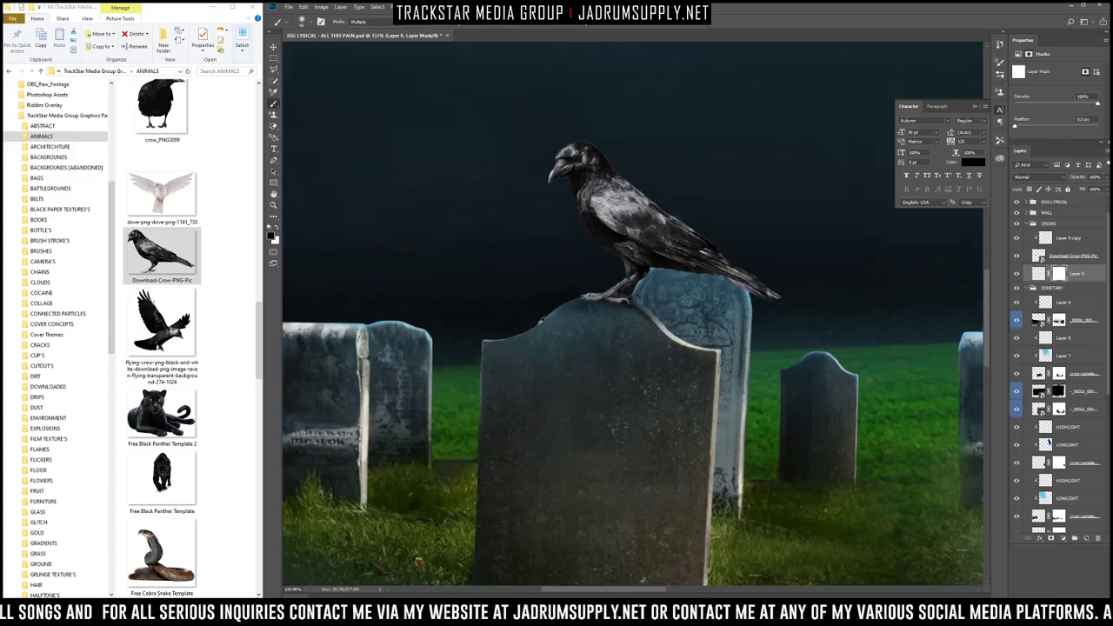
pyautogui.scroll(-3, 598, 316)
pyautogui.scroll(-4, 667, 302)
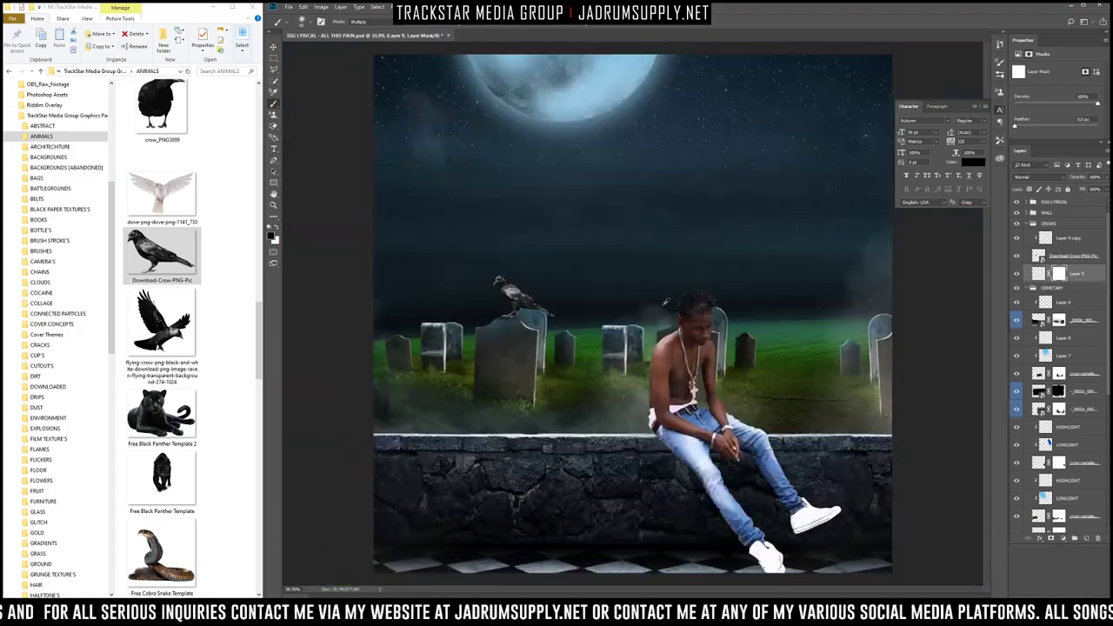
pyautogui.scroll(2, 577, 308)
pyautogui.scroll(-1, 515, 297)
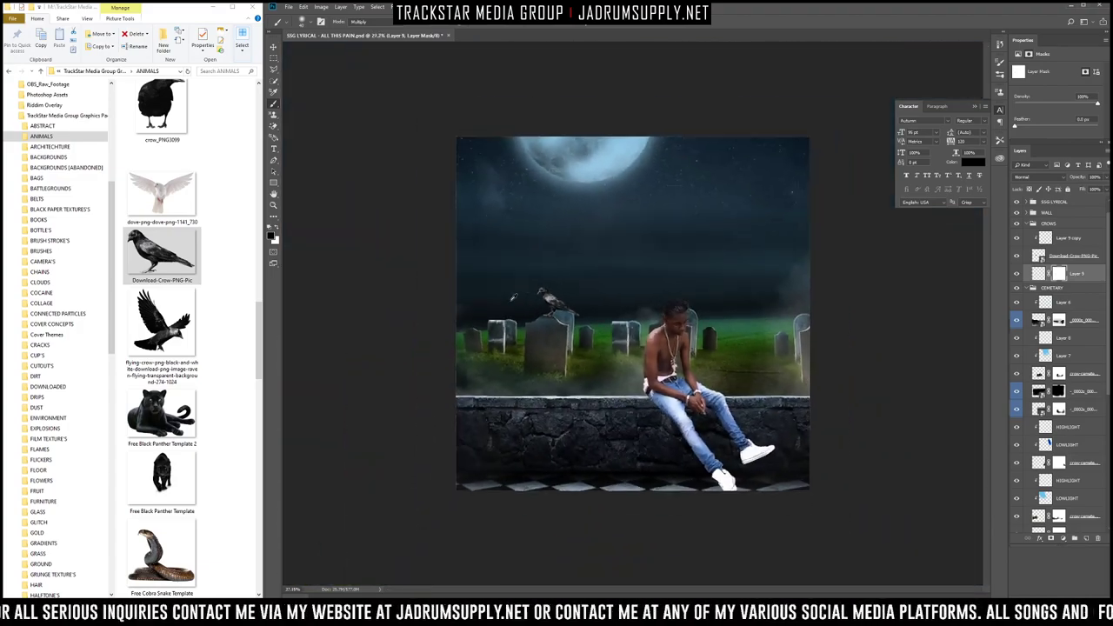
pyautogui.scroll(-2, 501, 298)
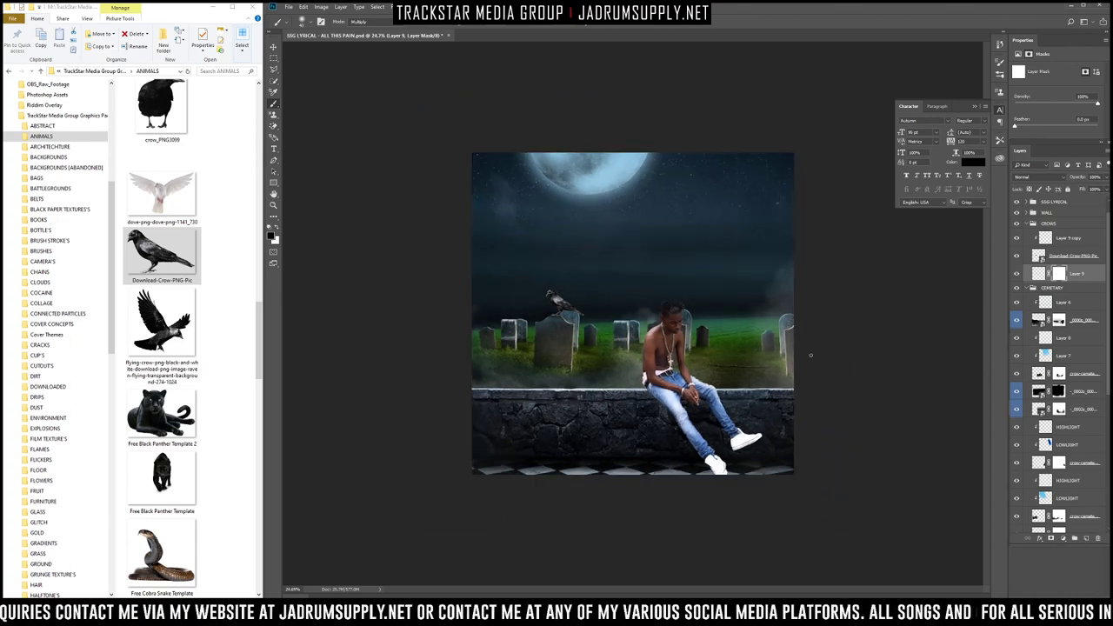
pyautogui.scroll(-5, 1052, 392)
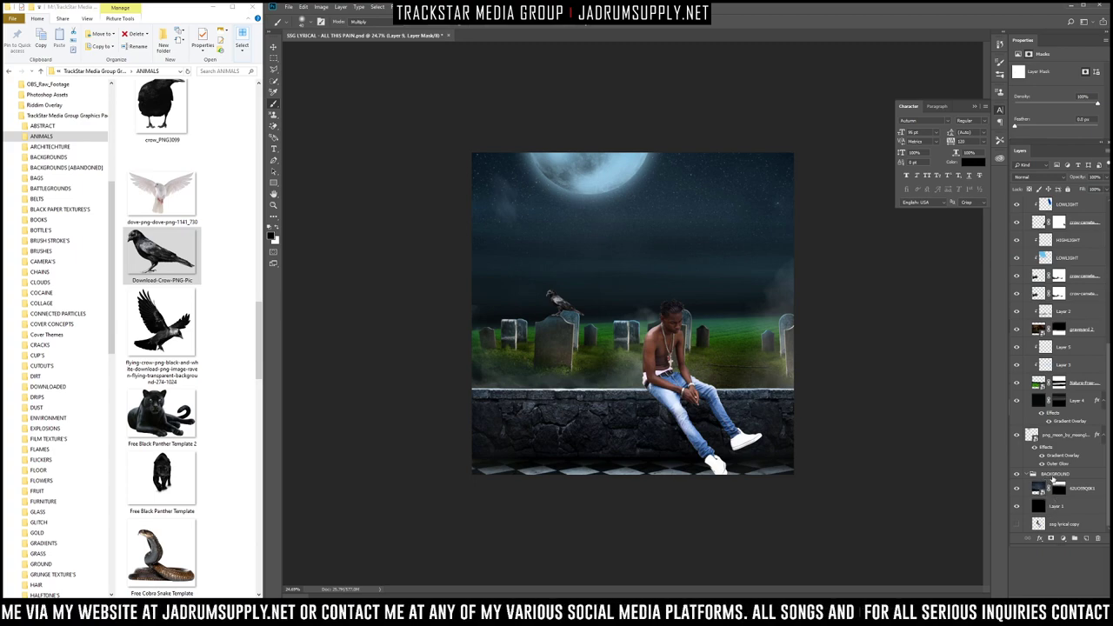
pyautogui.click(1052, 475)
pyautogui.scroll(5, 1066, 345)
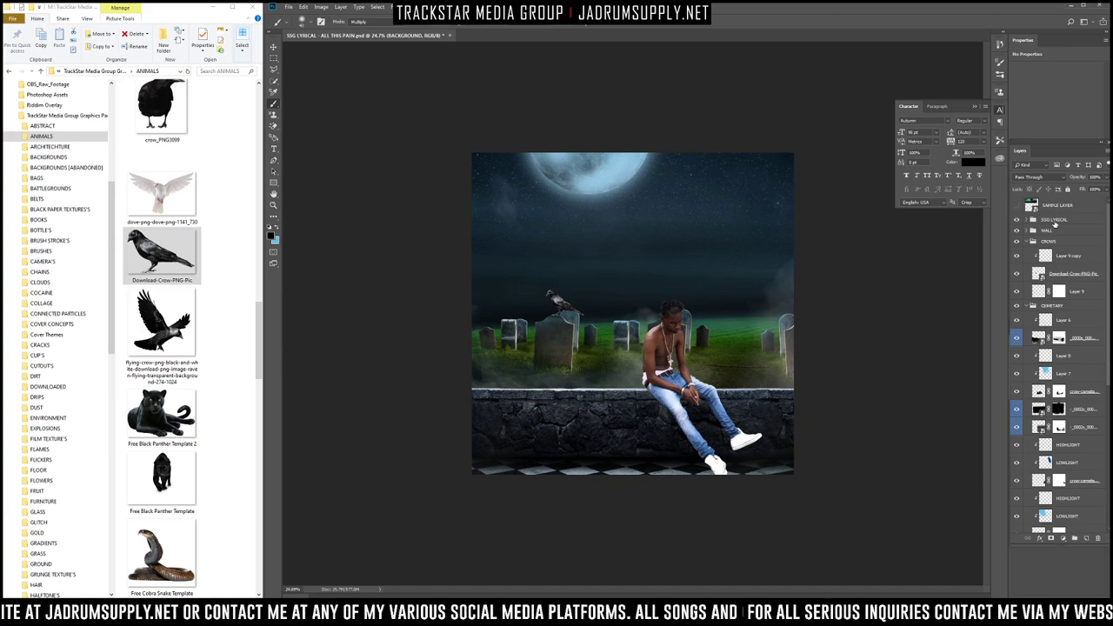
pyautogui.click(1055, 221)
pyautogui.hotkey('ctrl', 't')
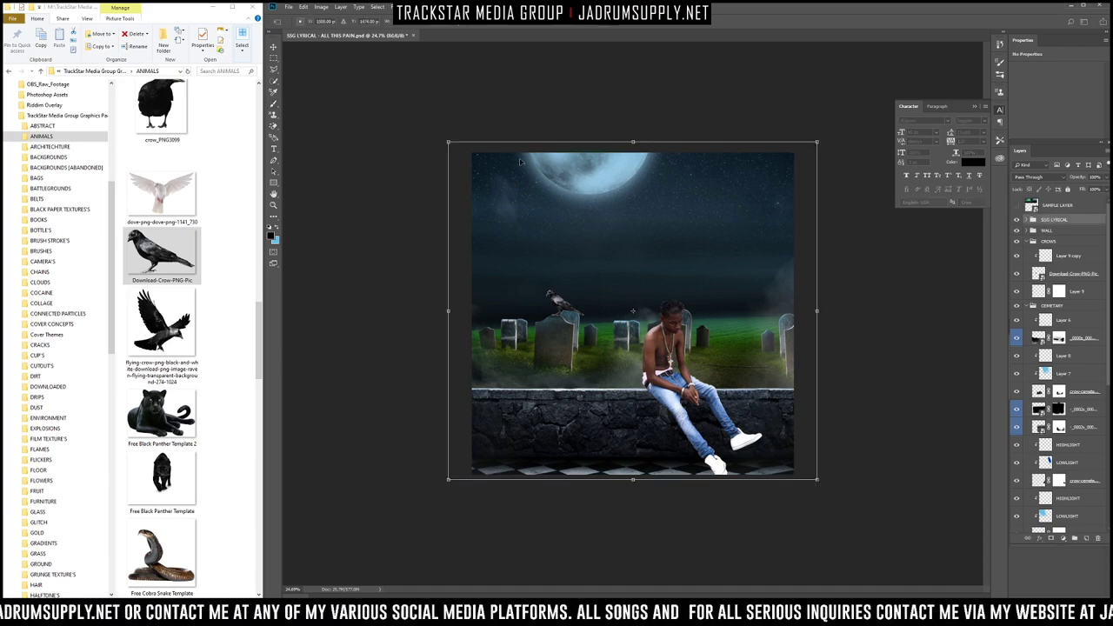
pyautogui.moveTo(446, 140); pyautogui.dragTo(440, 134)
pyautogui.press('Return')
pyautogui.scroll(-5, 1026, 398)
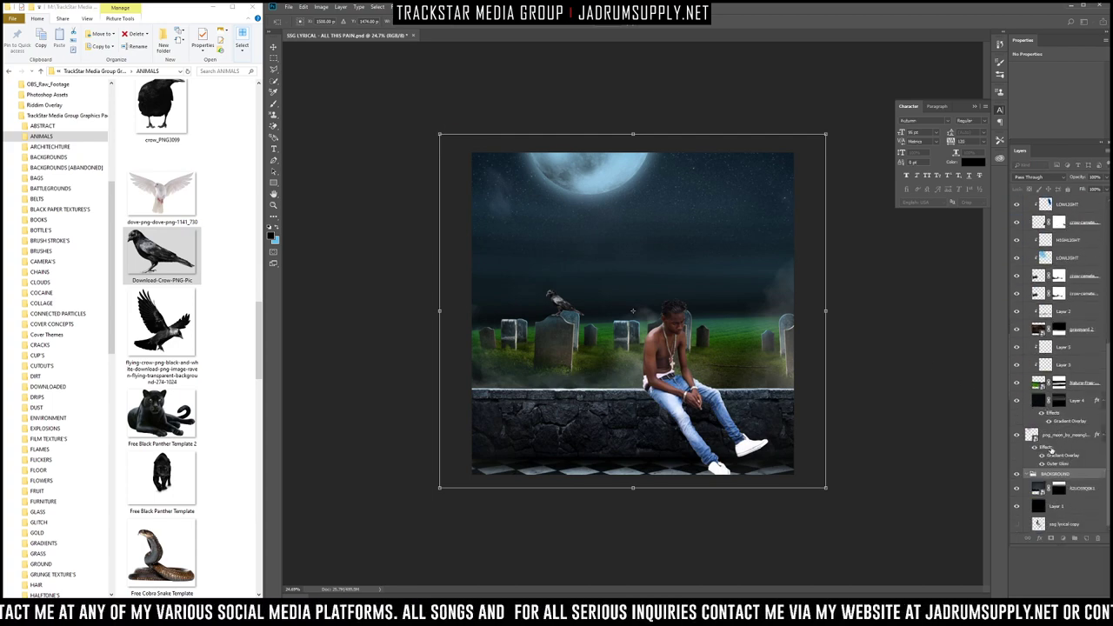
pyautogui.scroll(5, 1050, 227)
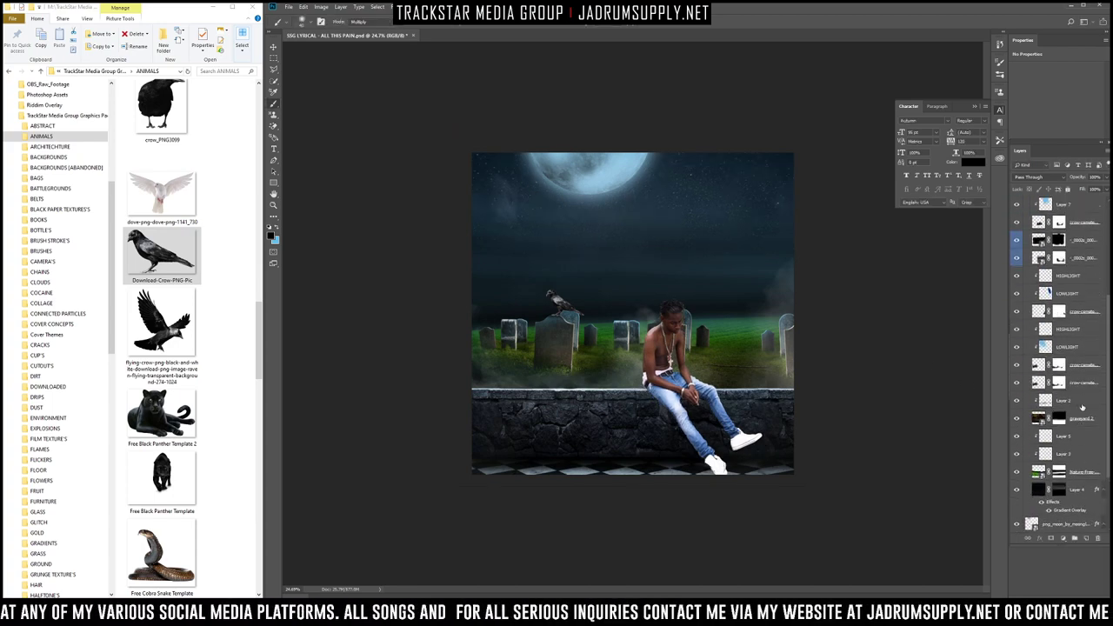
# Step: Select the SSG LYRICAL and WALL groups together, scale them up slightly, and reposition the seated man and wall
pyautogui.click(1058, 223)
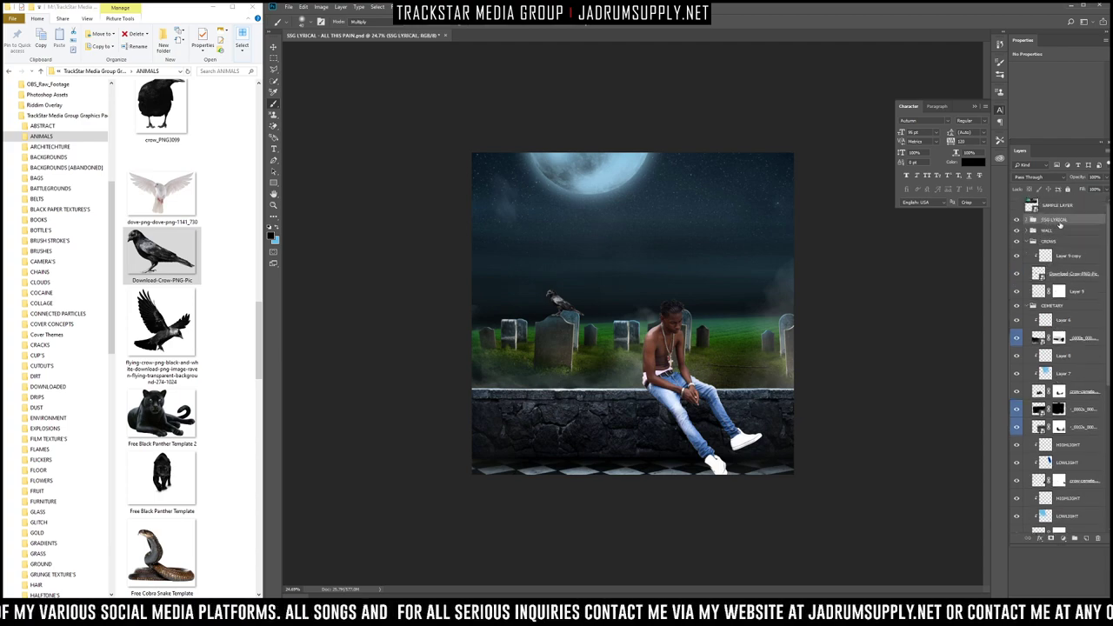
pyautogui.click(1052, 230)
pyautogui.keyDown('shift'); pyautogui.click(1058, 220); pyautogui.keyUp('shift')
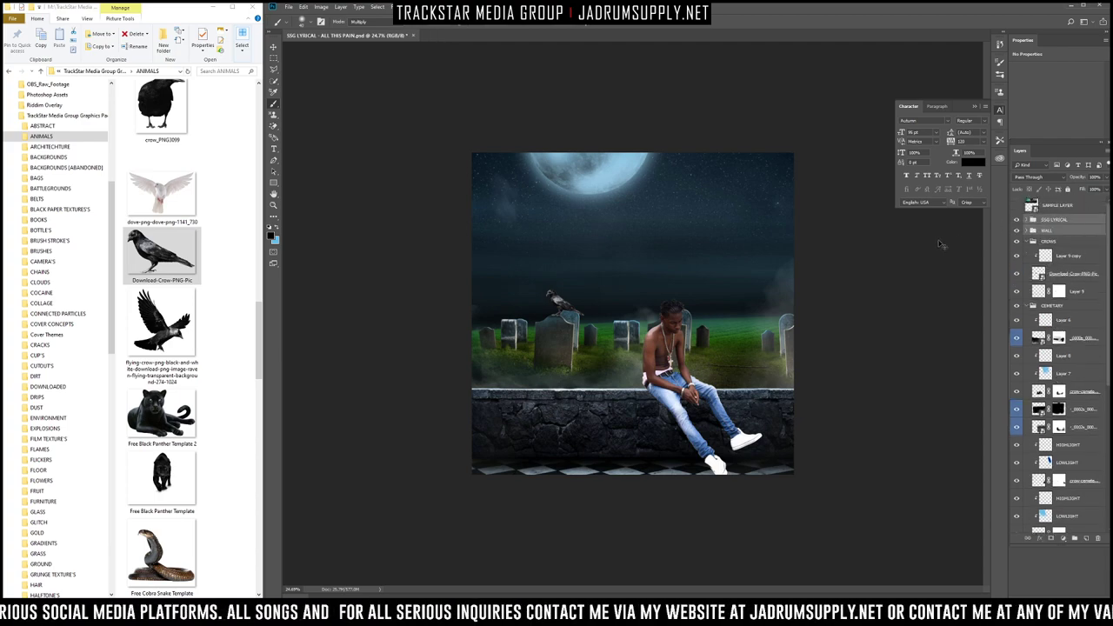
pyautogui.hotkey('ctrl', 't')
pyautogui.moveTo(470, 298); pyautogui.dragTo(463, 287)
pyautogui.moveTo(458, 280); pyautogui.dragTo(454, 278)
pyautogui.moveTo(679, 373); pyautogui.dragTo(680, 372)
pyautogui.press('Return')
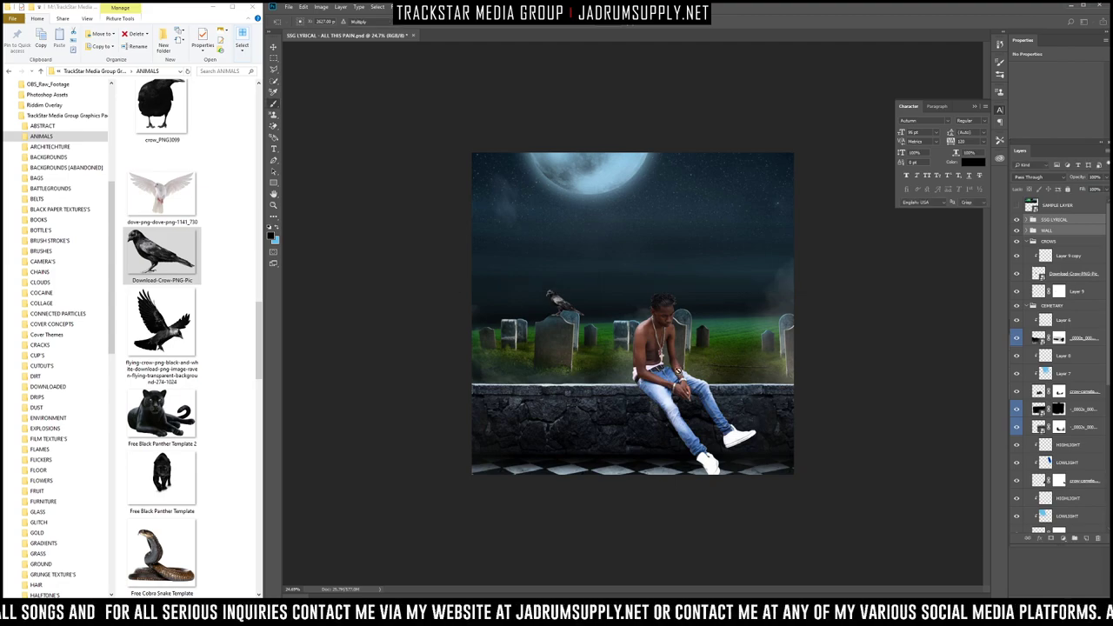
# Step: Scale the crow layer down slightly and reposition its feet on top of the large gravestone
pyautogui.scroll(4, 540, 310)
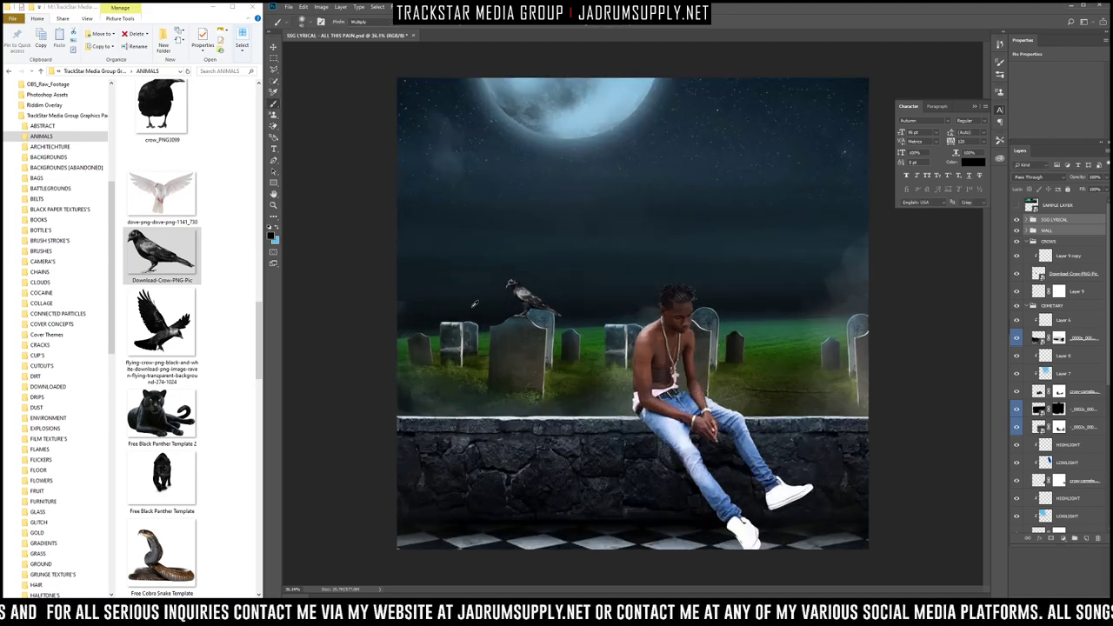
pyautogui.scroll(5, 474, 304)
pyautogui.scroll(3, 546, 301)
pyautogui.keyDown('ctrl'); pyautogui.click(558, 291); pyautogui.keyUp('ctrl')
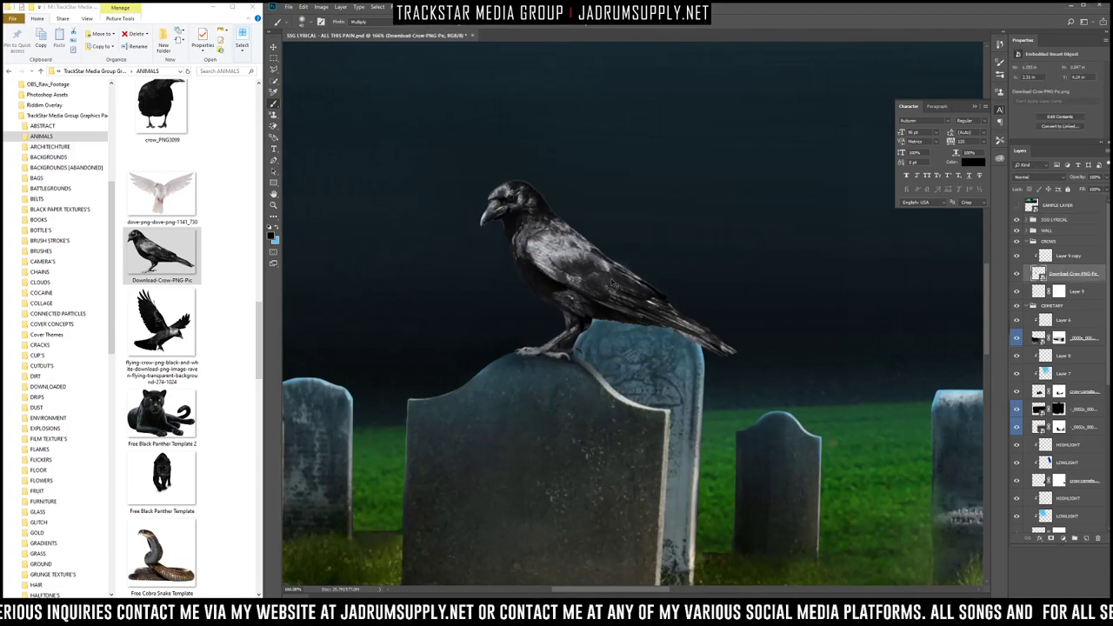
pyautogui.hotkey('ctrl', 't')
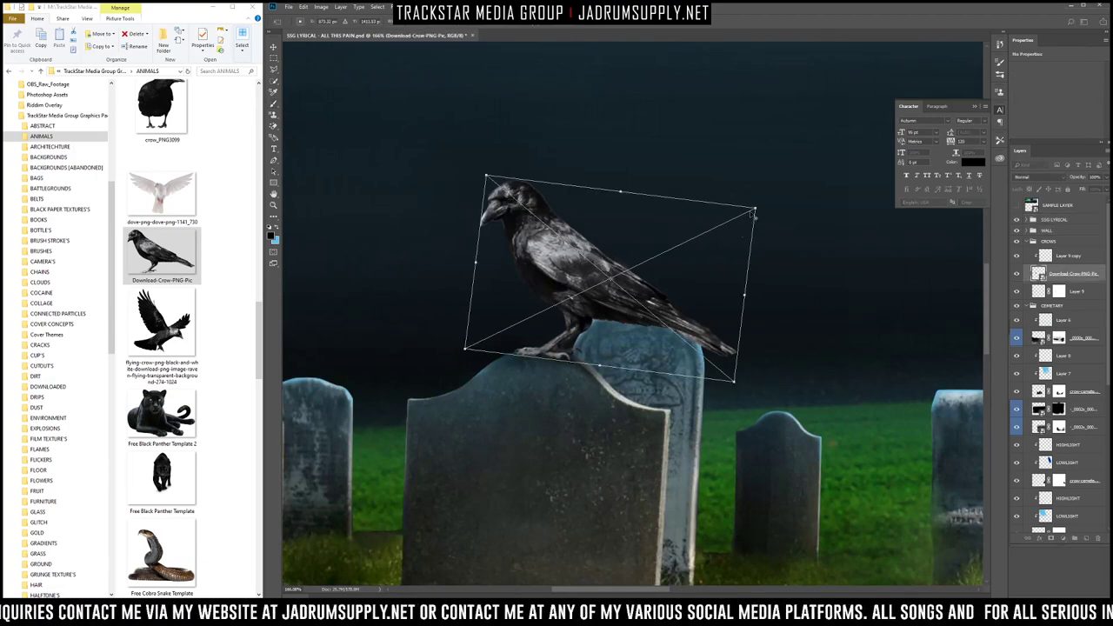
pyautogui.moveTo(754, 207); pyautogui.dragTo(741, 211)
pyautogui.moveTo(637, 273); pyautogui.dragTo(633, 279)
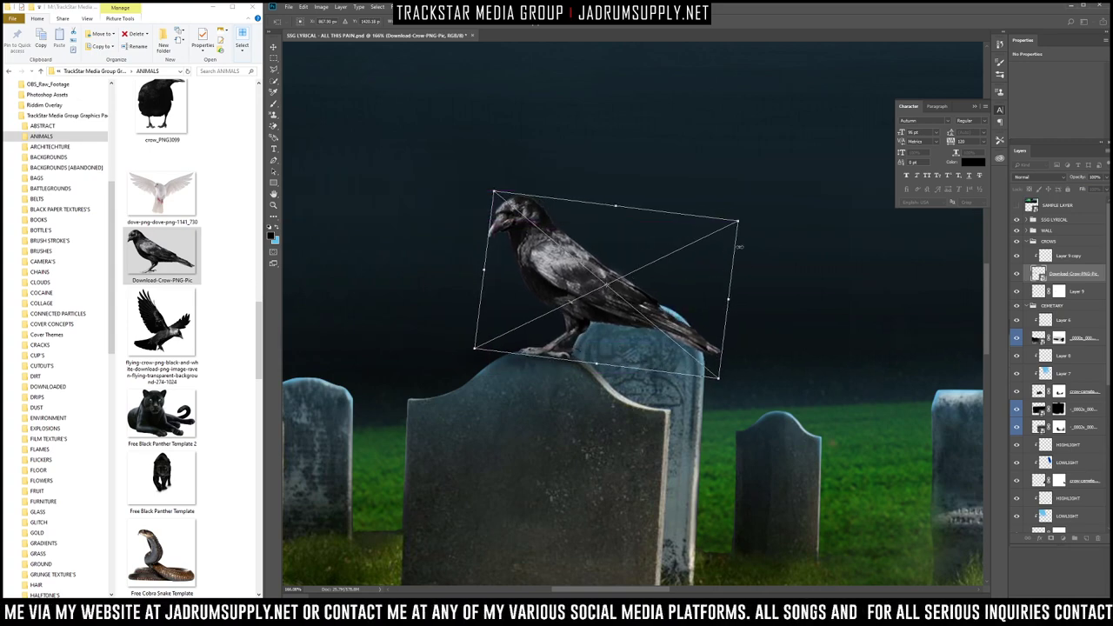
pyautogui.moveTo(741, 224); pyautogui.dragTo(722, 218)
pyautogui.moveTo(674, 277); pyautogui.dragTo(666, 295)
pyautogui.press('Return')
# Step: Set the painting colour to pure red (ff0000), rasterize the crow layer, and brush a soft red tint over the crow's eye
pyautogui.scroll(8, 470, 231)
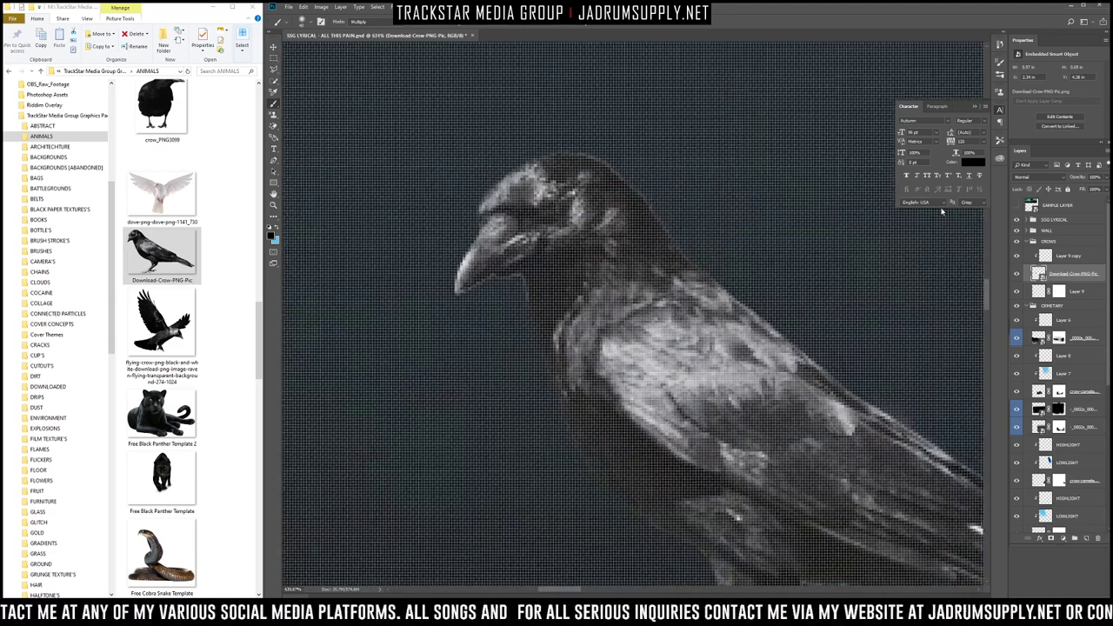
pyautogui.click(972, 163)
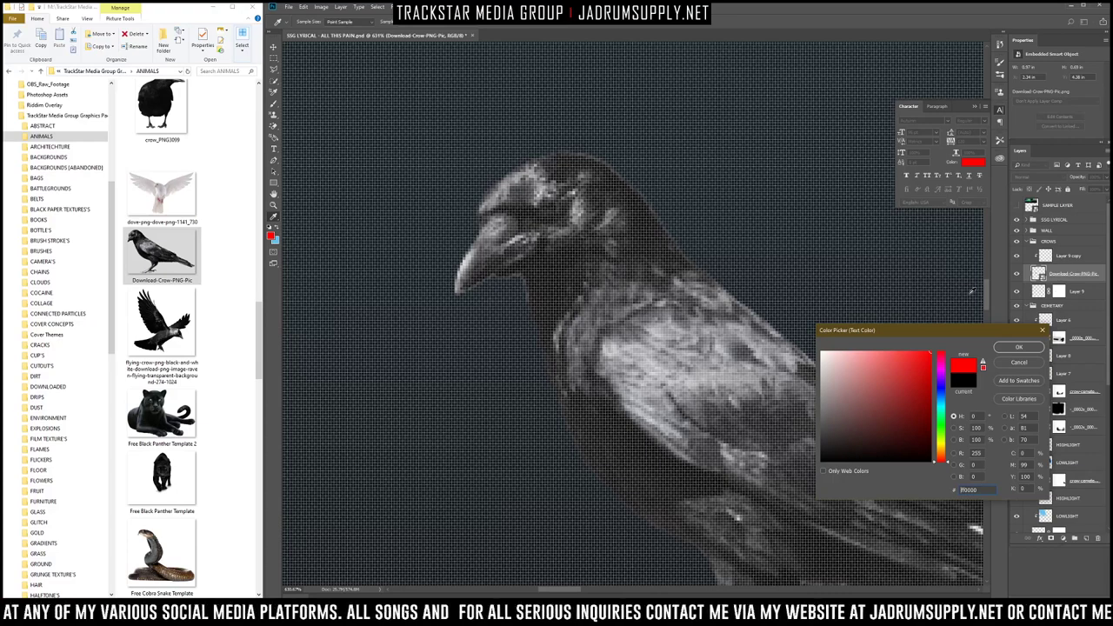
pyautogui.press('Return')
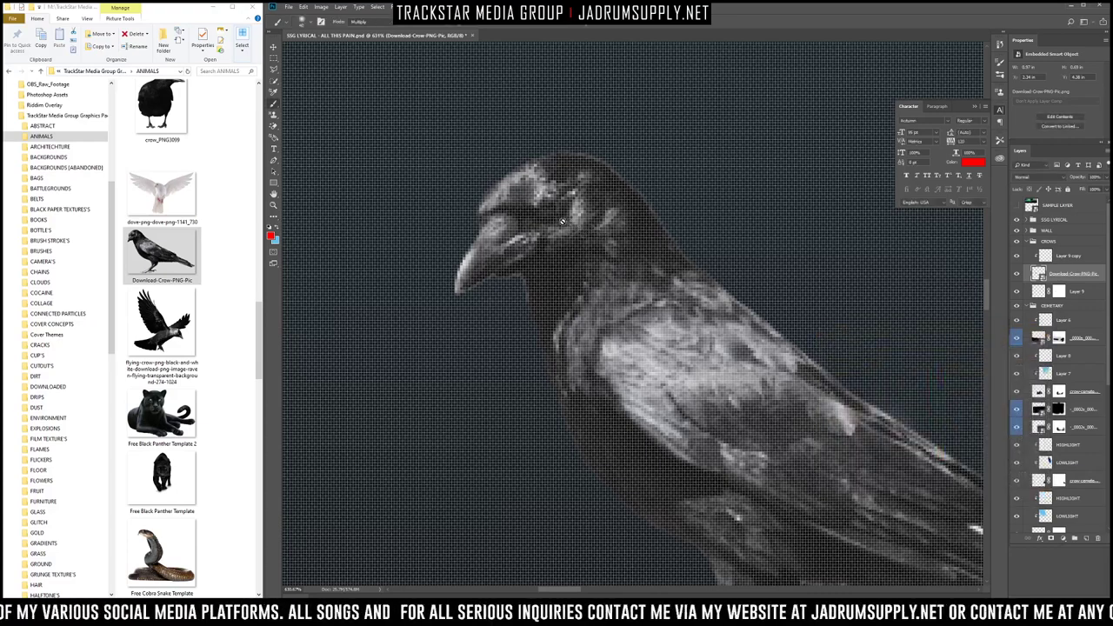
pyautogui.click(553, 214)
pyautogui.press('Return')
pyautogui.press('o')
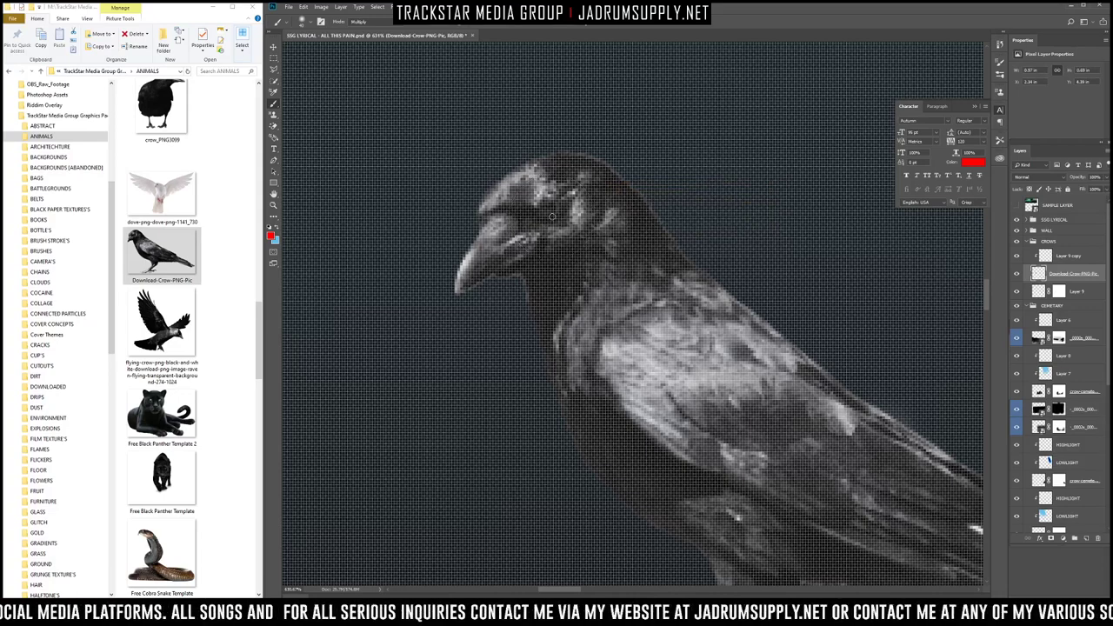
pyautogui.press('p')
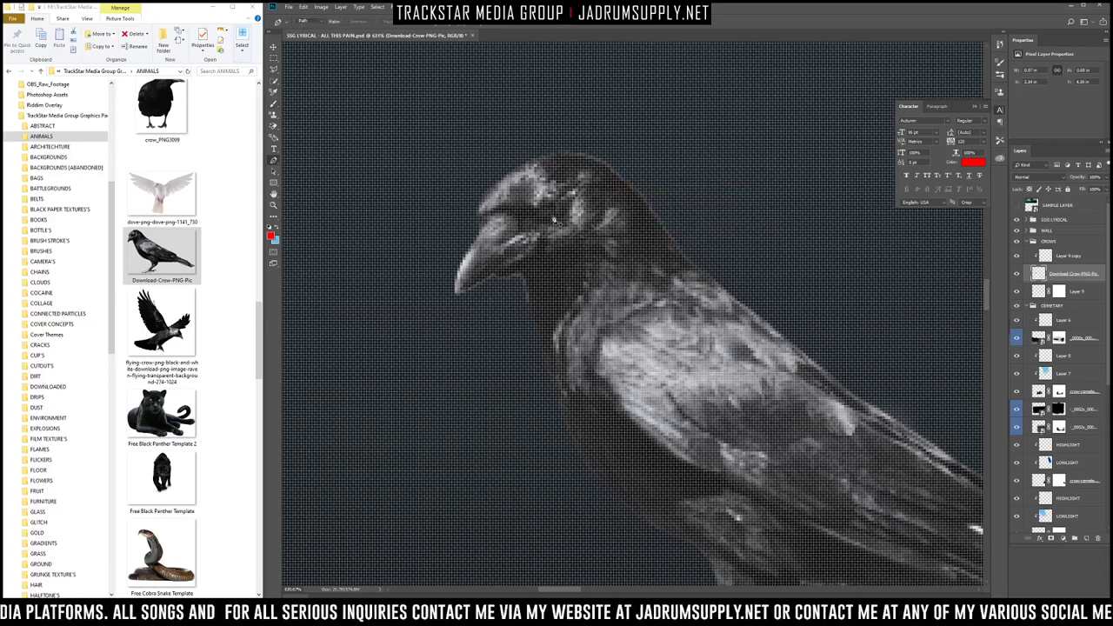
pyautogui.press('b')
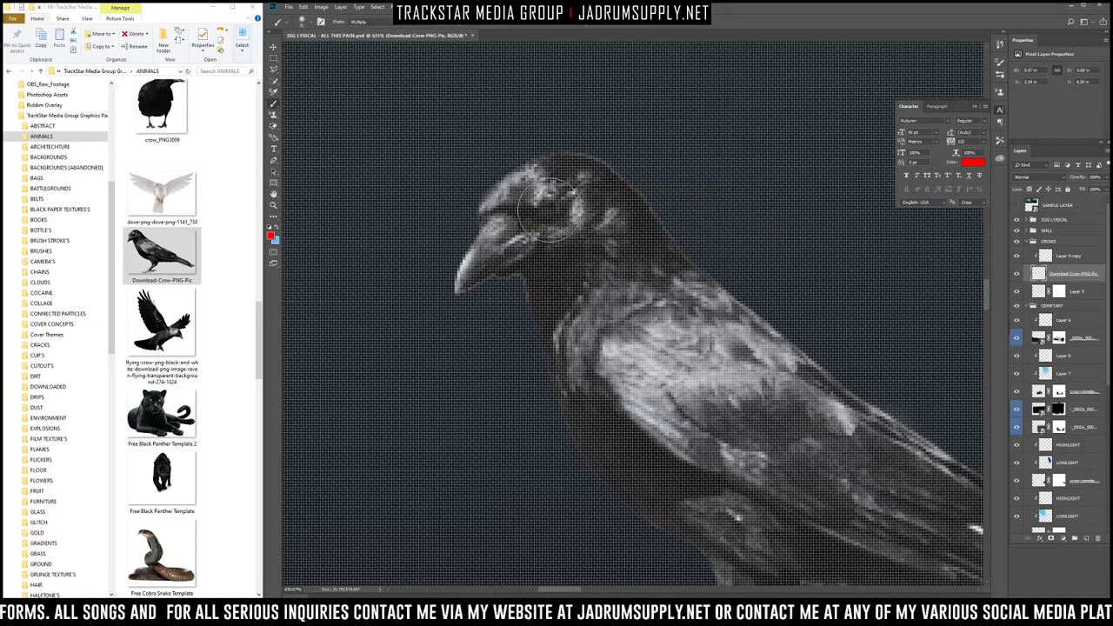
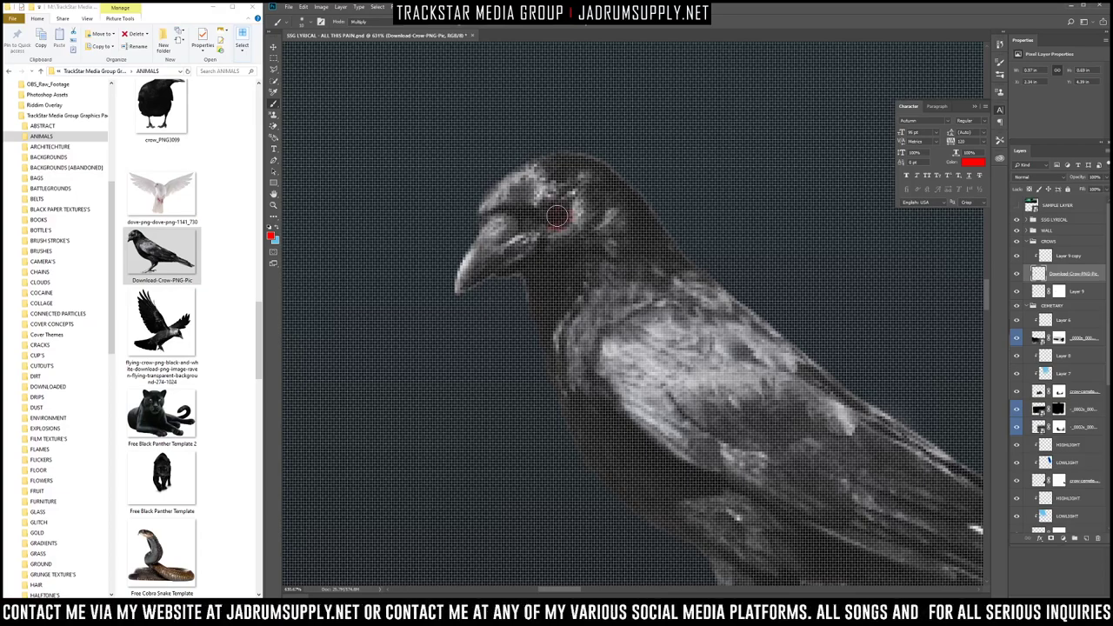
pyautogui.scroll(-10, 713, 202)
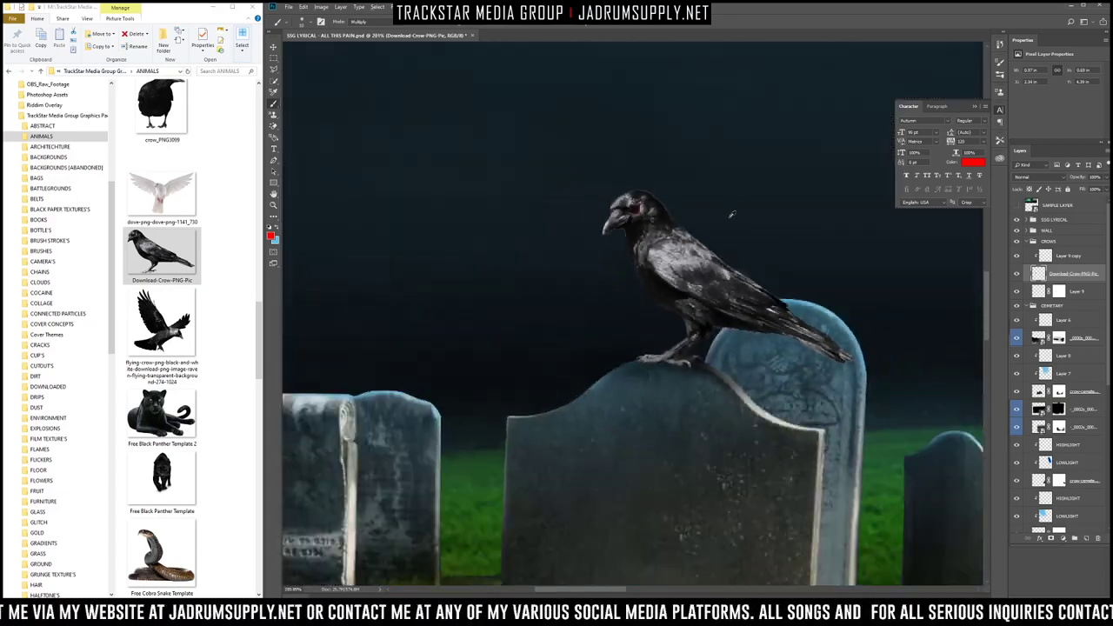
# Step: Paint the crow's eye solid red with a hard round brush in Normal mode and check it against the whole cover
pyautogui.scroll(12, 682, 198)
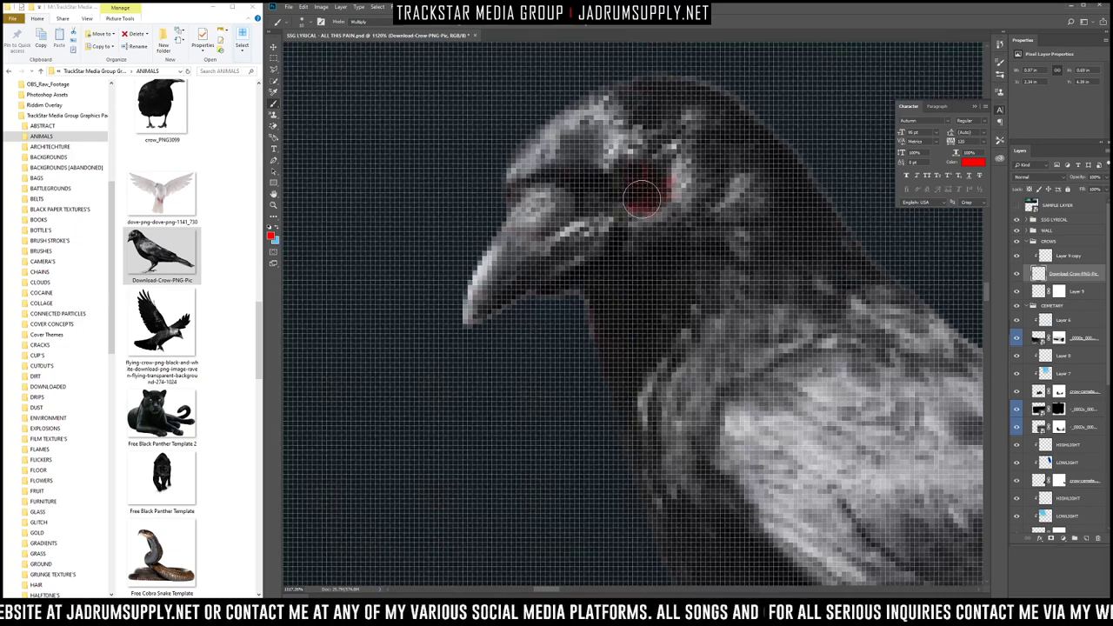
pyautogui.rightClick(641, 198)
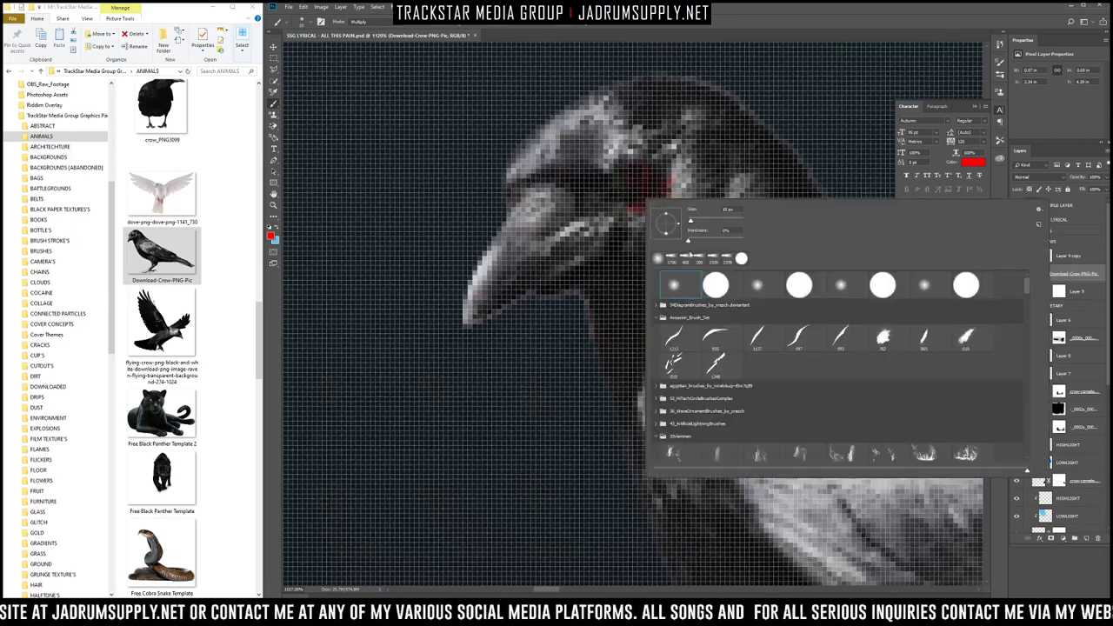
pyautogui.click(712, 275)
pyautogui.click(623, 202)
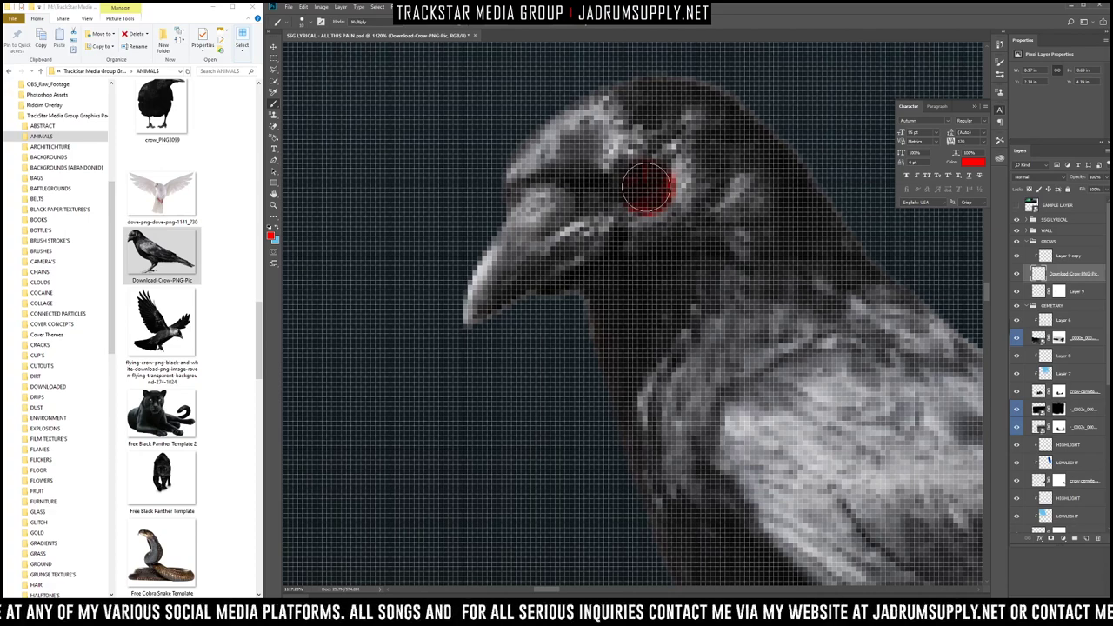
pyautogui.click(360, 23)
pyautogui.click(374, 32)
pyautogui.click(643, 183)
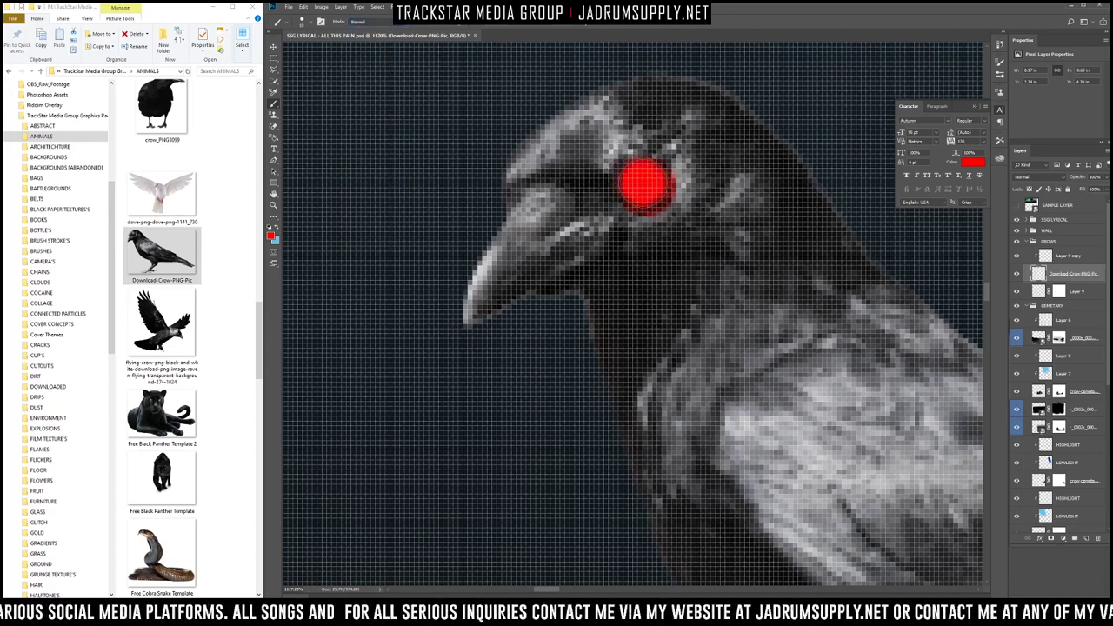
pyautogui.scroll(-15, 646, 185)
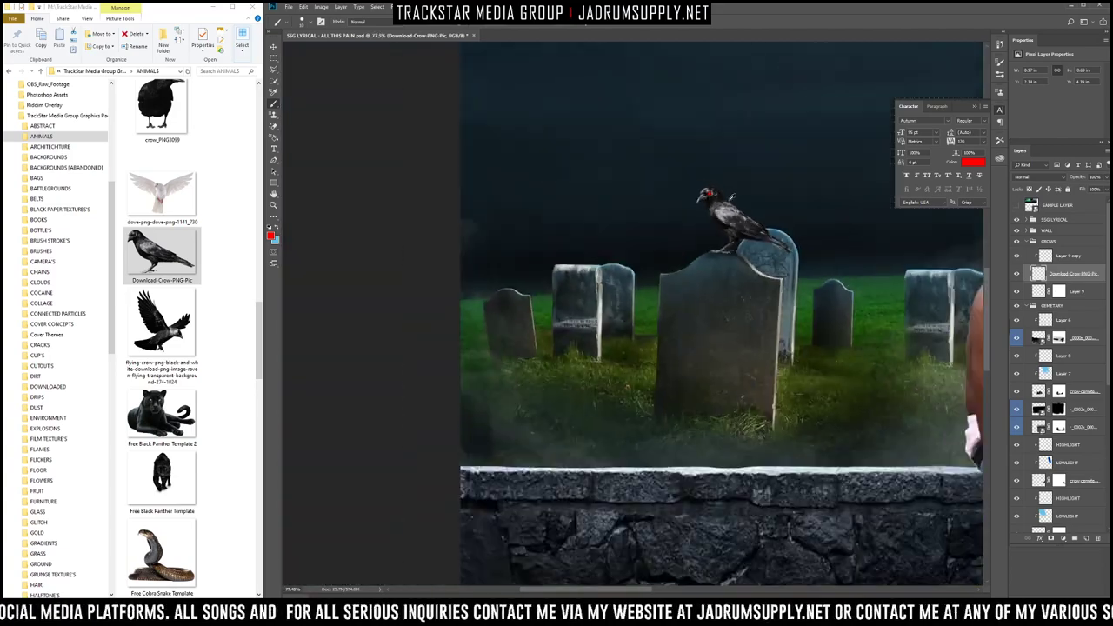
pyautogui.scroll(-3, 786, 213)
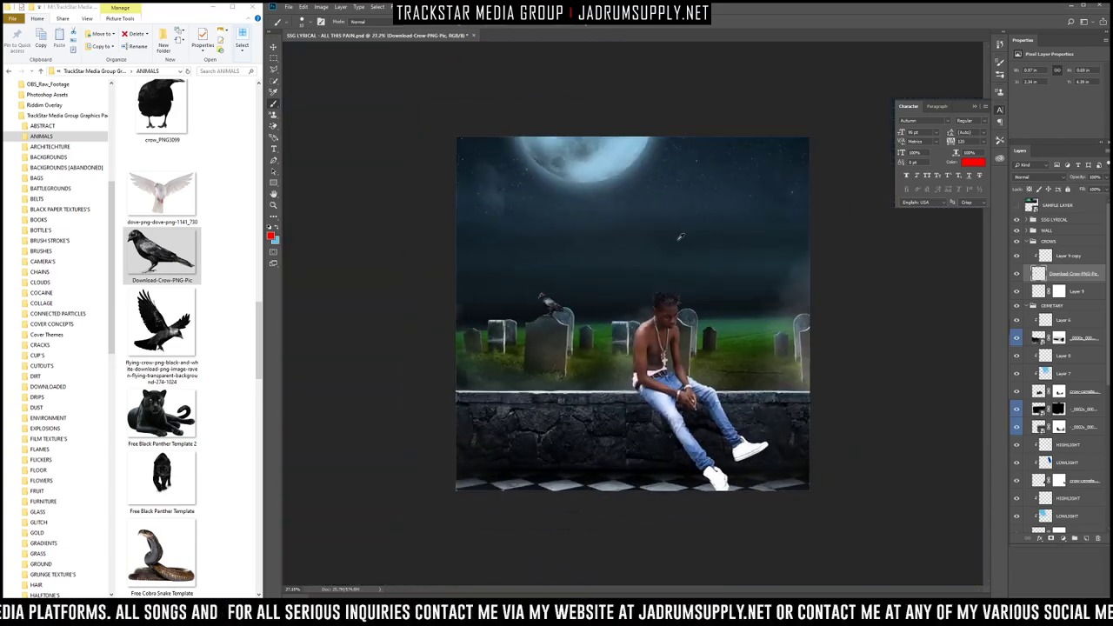
pyautogui.scroll(2, 680, 236)
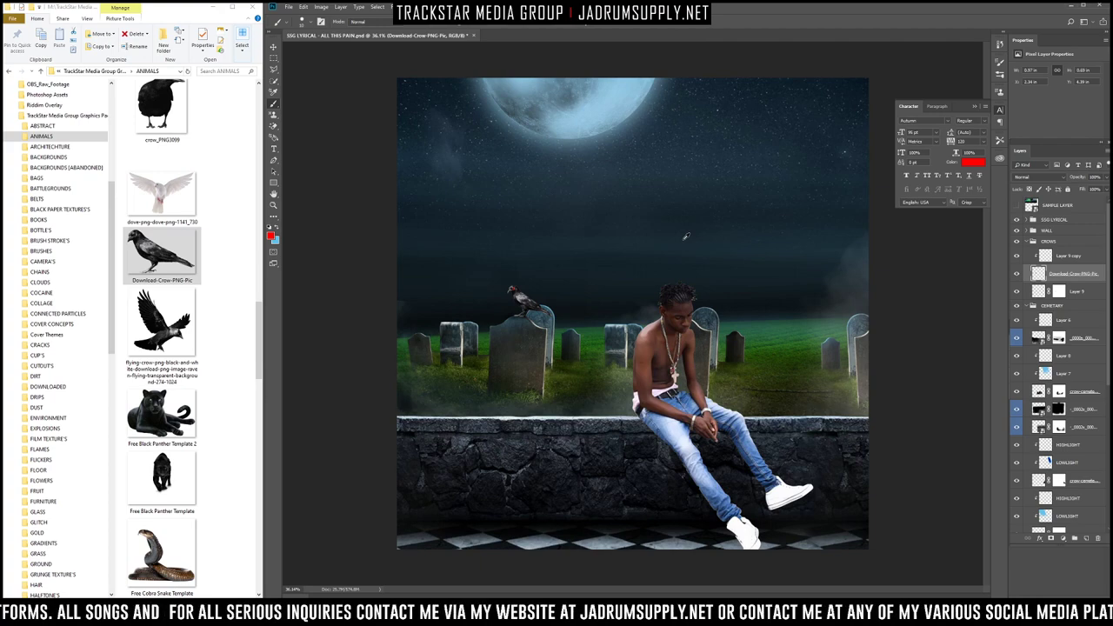
pyautogui.scroll(-3, 681, 289)
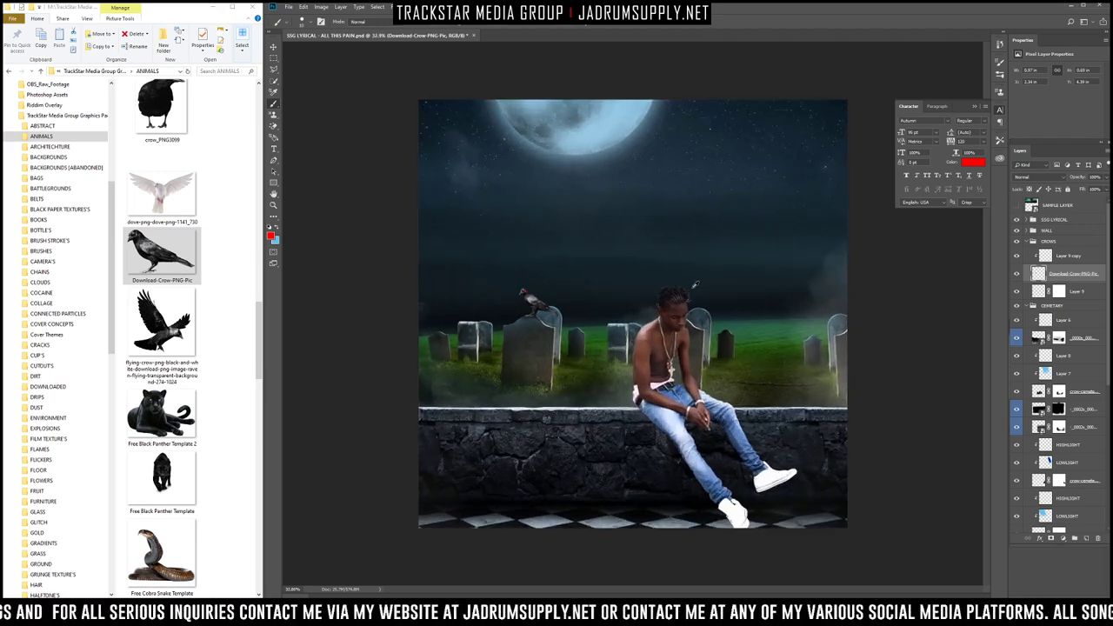
pyautogui.scroll(3, 698, 280)
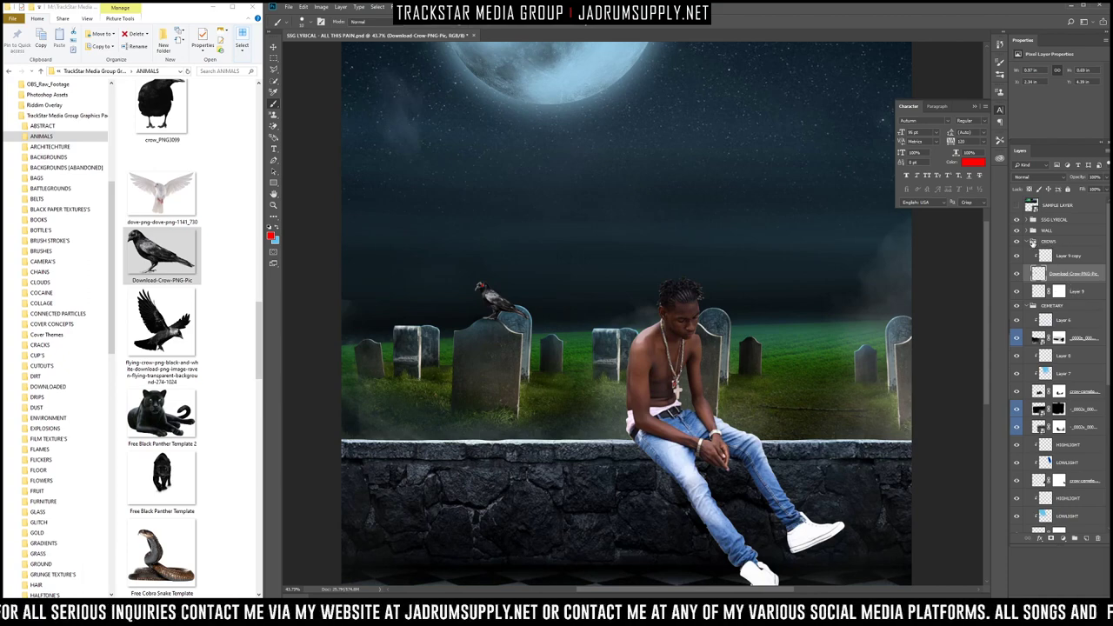
# Step: Collapse the CROWS and CEMETARY groups, and place the moon layer in a new group named MOON
pyautogui.click(1031, 242)
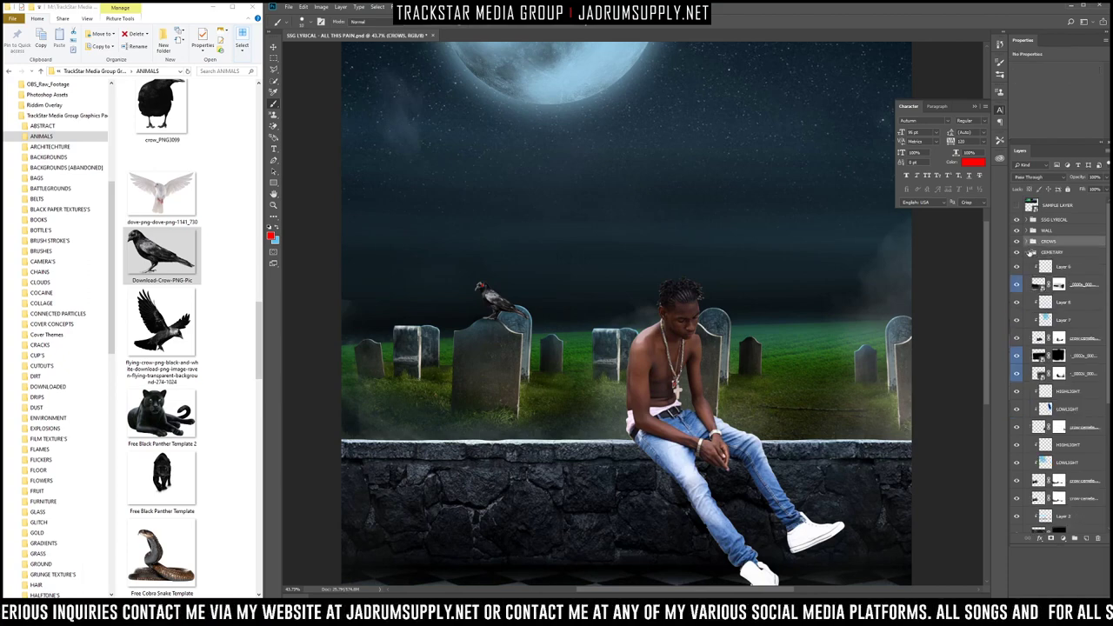
pyautogui.click(1031, 253)
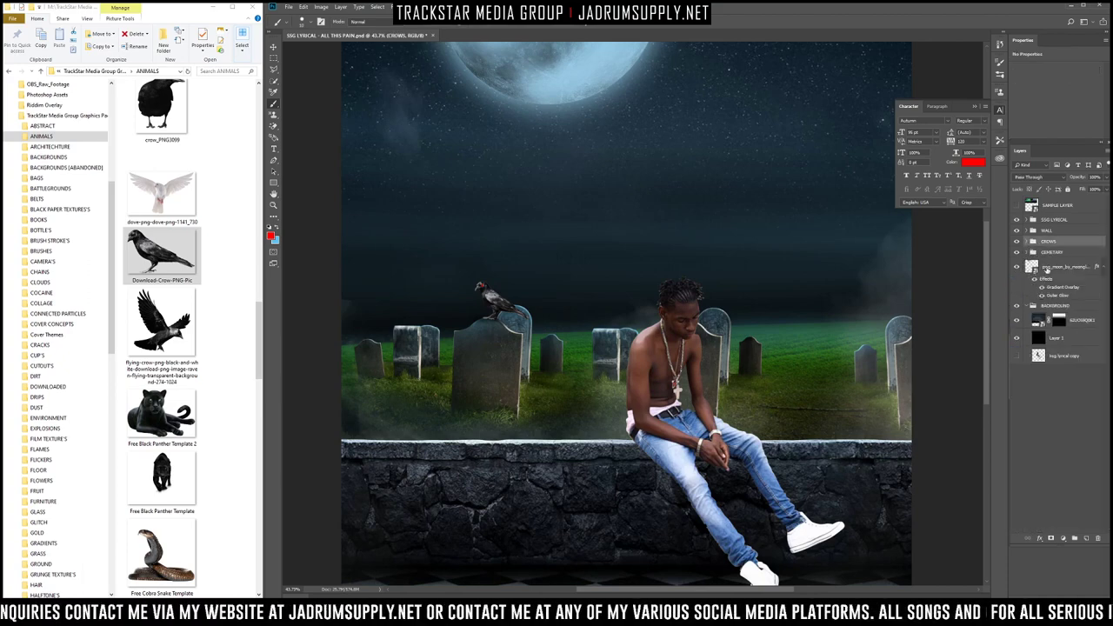
pyautogui.click(1057, 268)
pyautogui.click(1016, 267)
pyautogui.click(1016, 267)
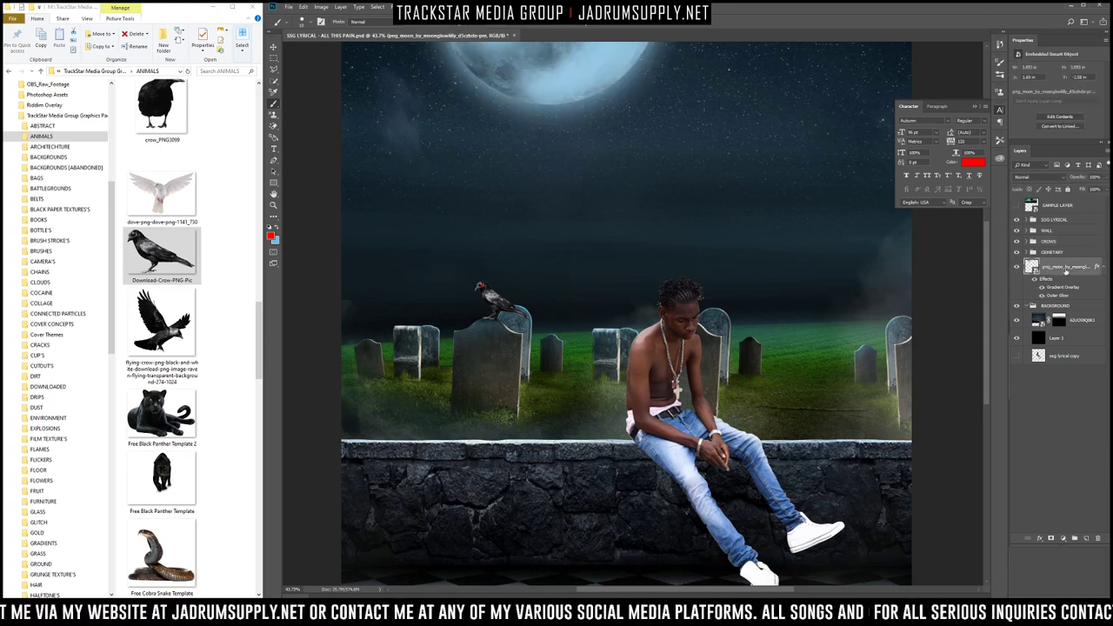
pyautogui.hotkey('ctrl', 'g')
pyautogui.write('MOON')
pyautogui.press('Return')
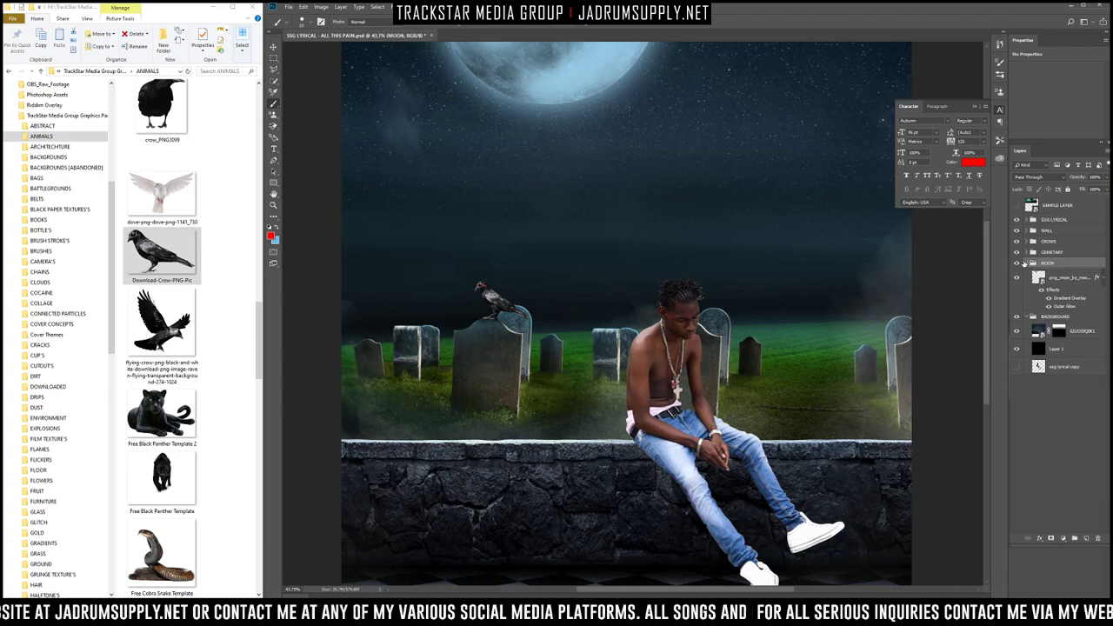
pyautogui.click(1027, 263)
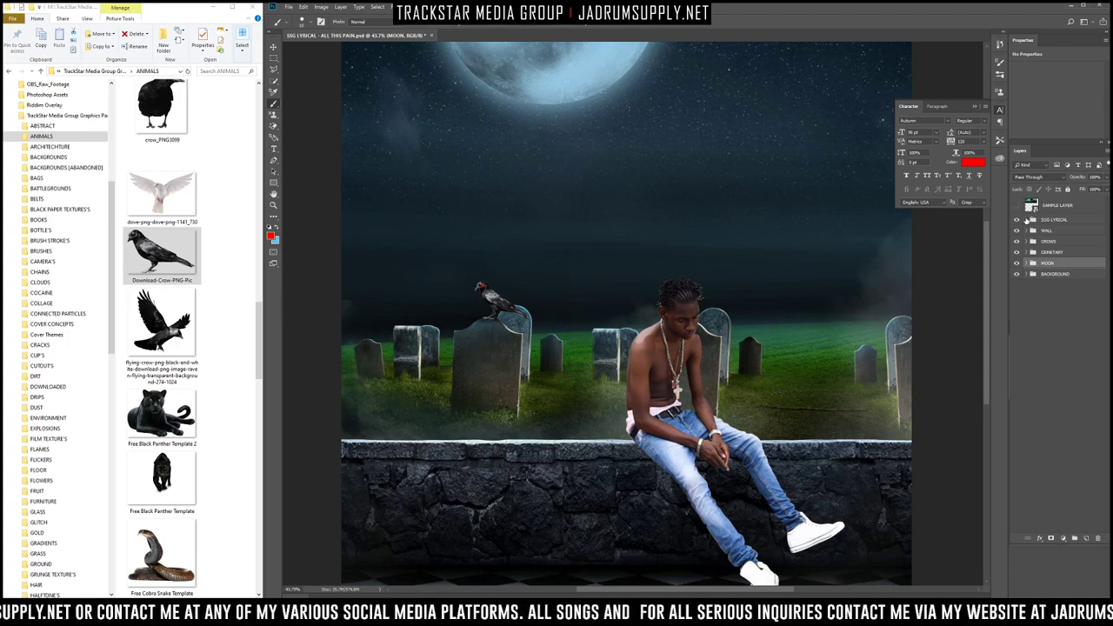
# Step: Add a layer mask to the ssg lyrical layer inside the SSG LYRICAL group
pyautogui.click(1027, 220)
pyautogui.click(1057, 234)
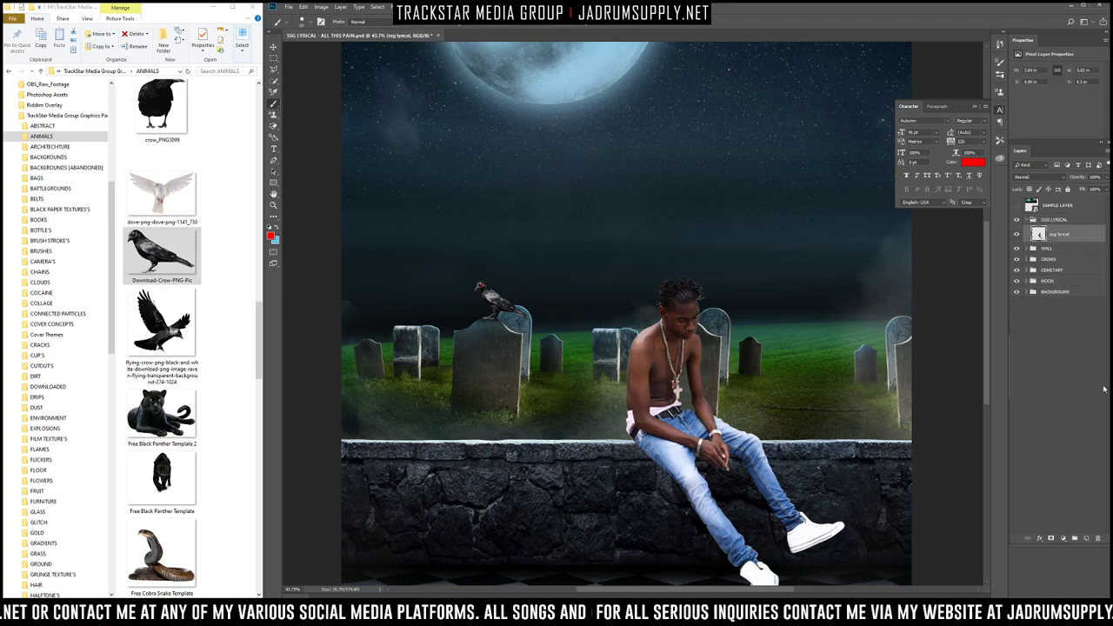
pyautogui.click(1064, 538)
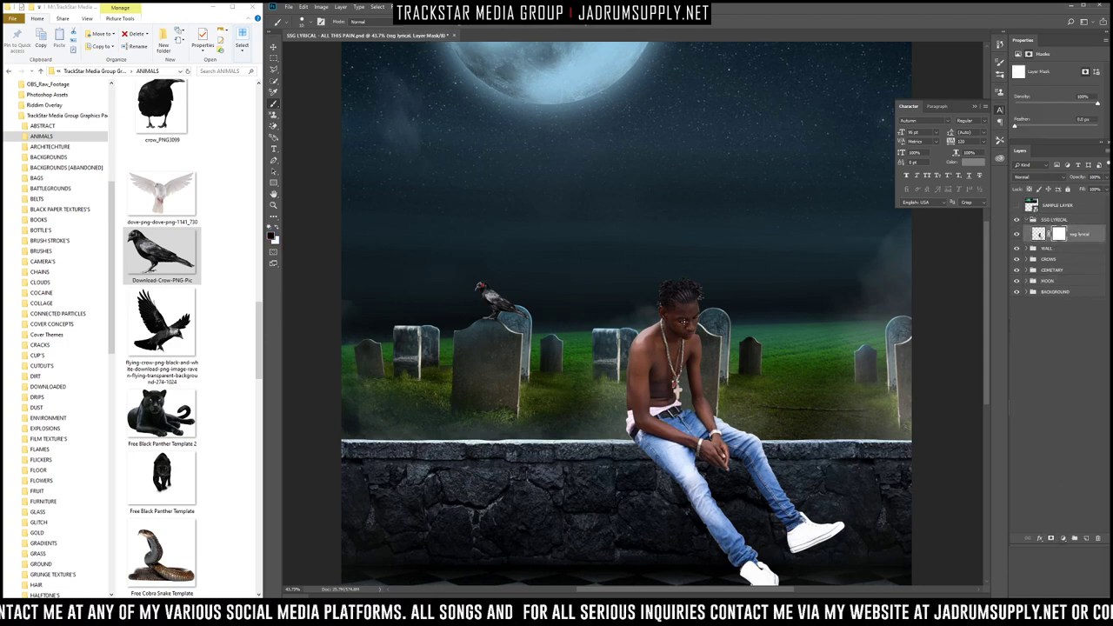
# Step: Choose the first beam-shaped brush from the recently used brushes and look through the brush presets
pyautogui.rightClick(551, 233)
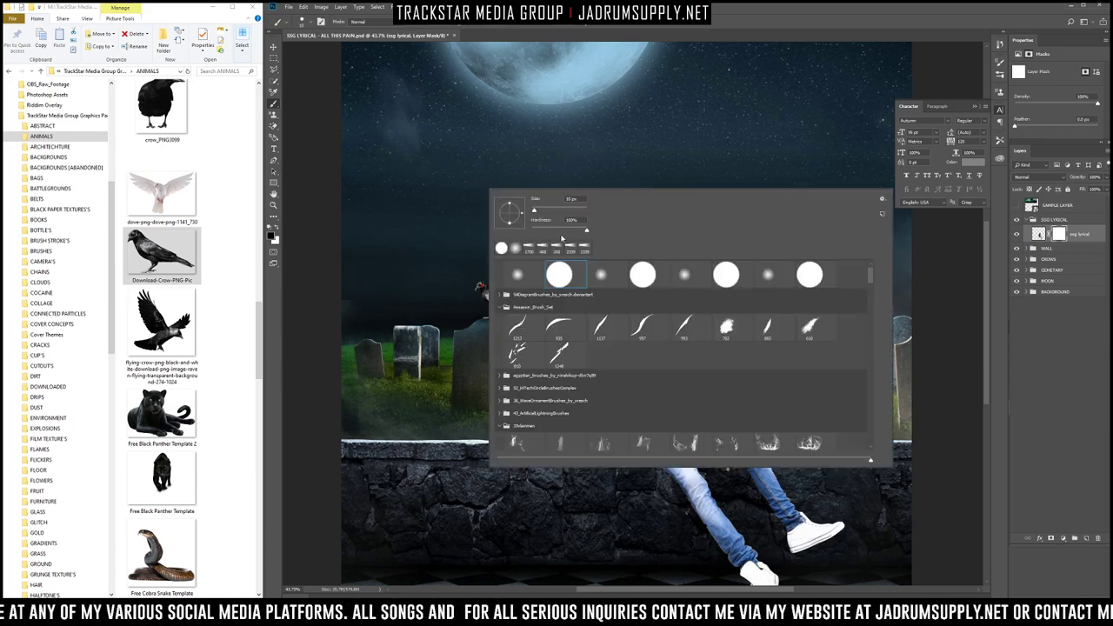
pyautogui.click(528, 248)
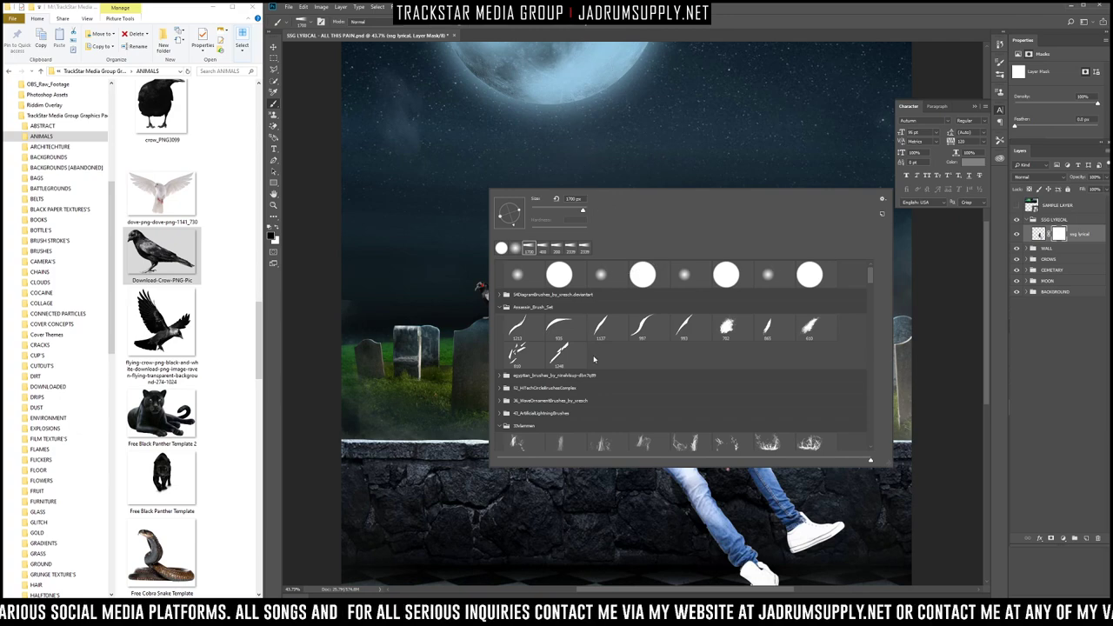
pyautogui.scroll(-10, 609, 352)
pyautogui.scroll(-10, 638, 355)
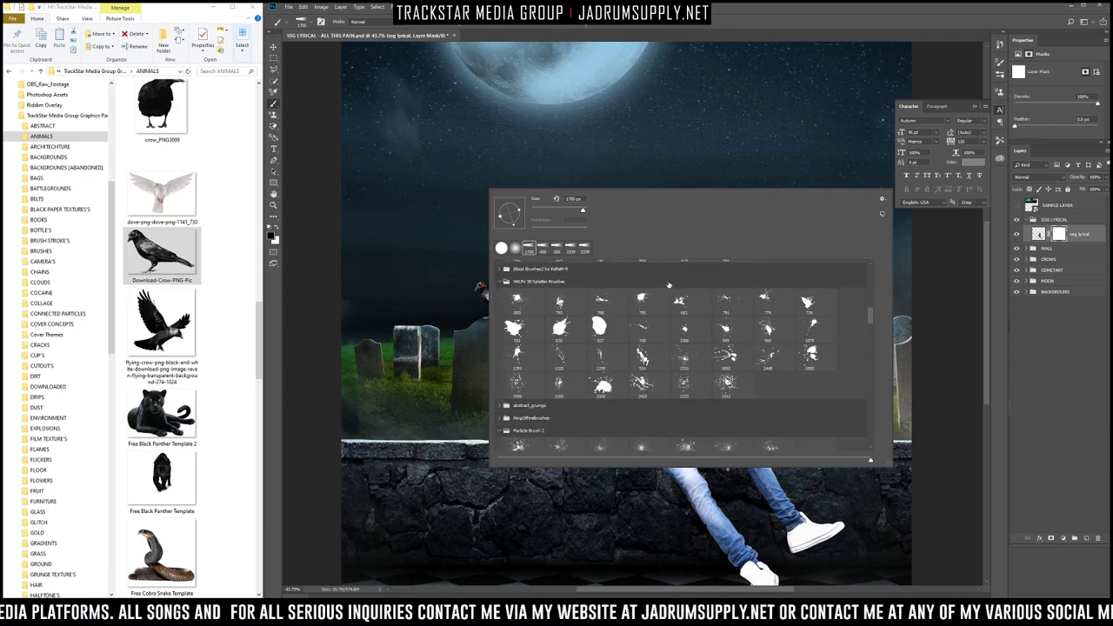
pyautogui.press('Escape')
pyautogui.scroll(-3, 619, 182)
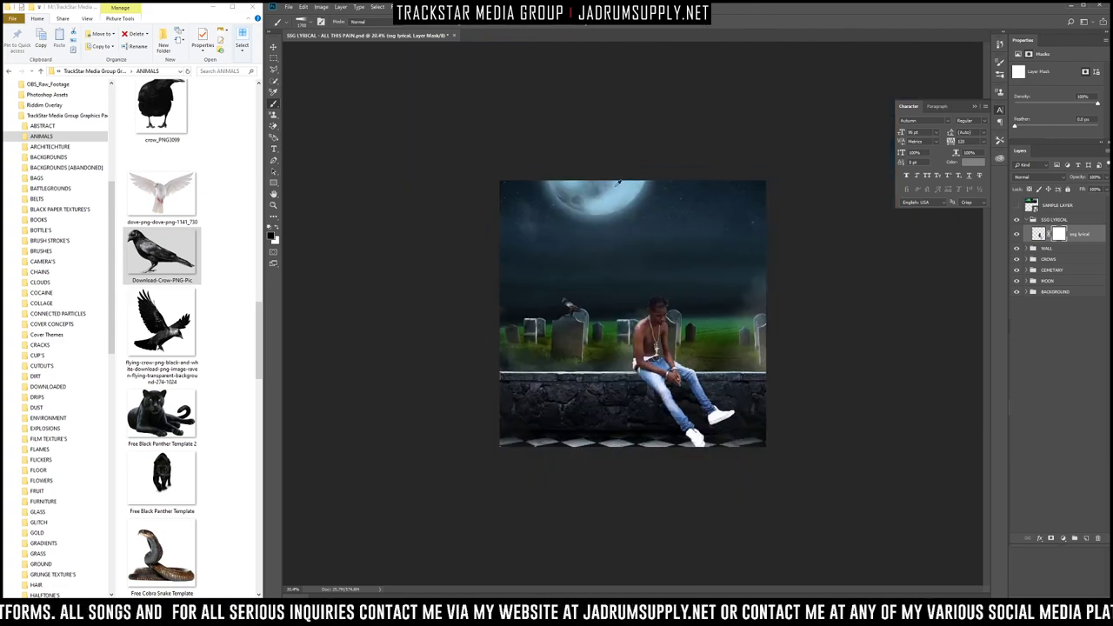
# Step: Enlarge the beam-shaped brush to about 4200 px and rotate its tip so the beam slants diagonally down from the moon side
pyautogui.press(']')
pyautogui.press(']')
pyautogui.press(']')
pyautogui.press(']')
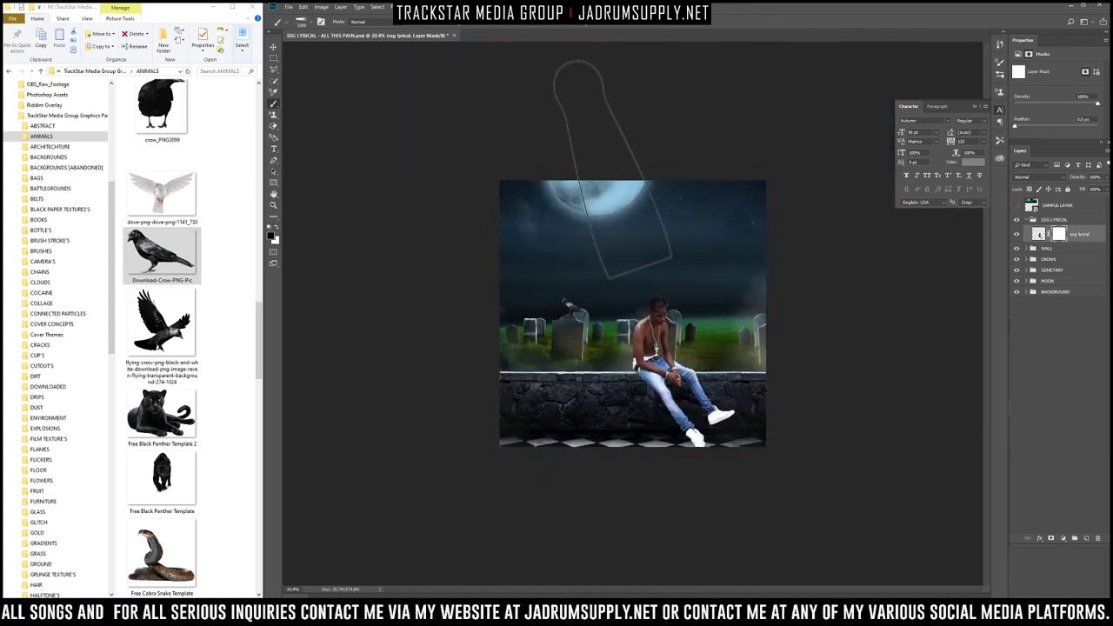
pyautogui.rightClick(600, 207)
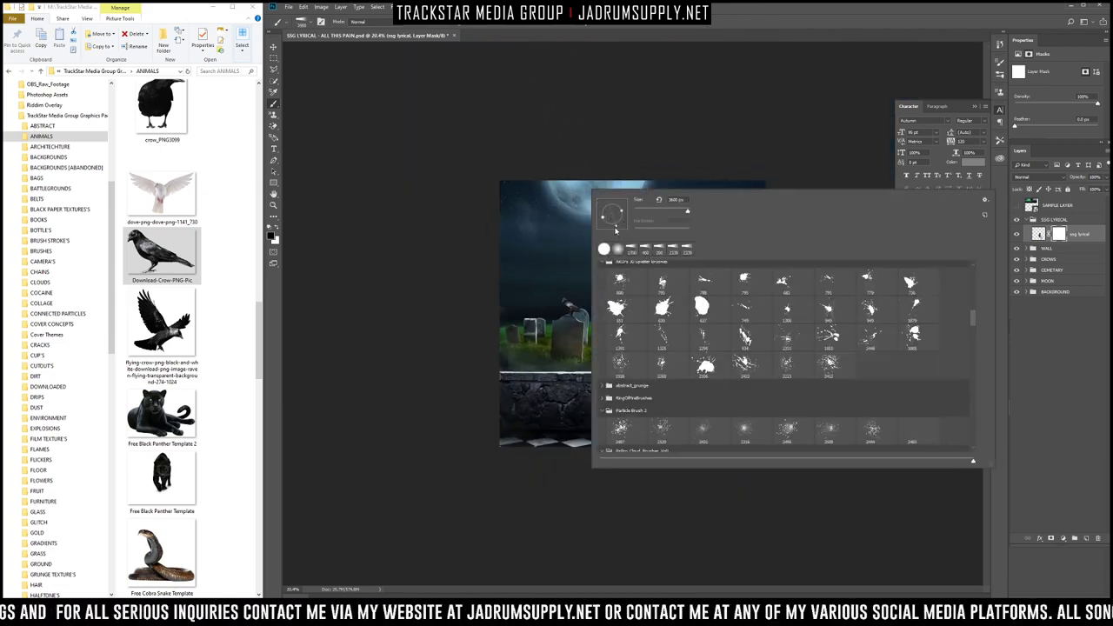
pyautogui.press('Escape')
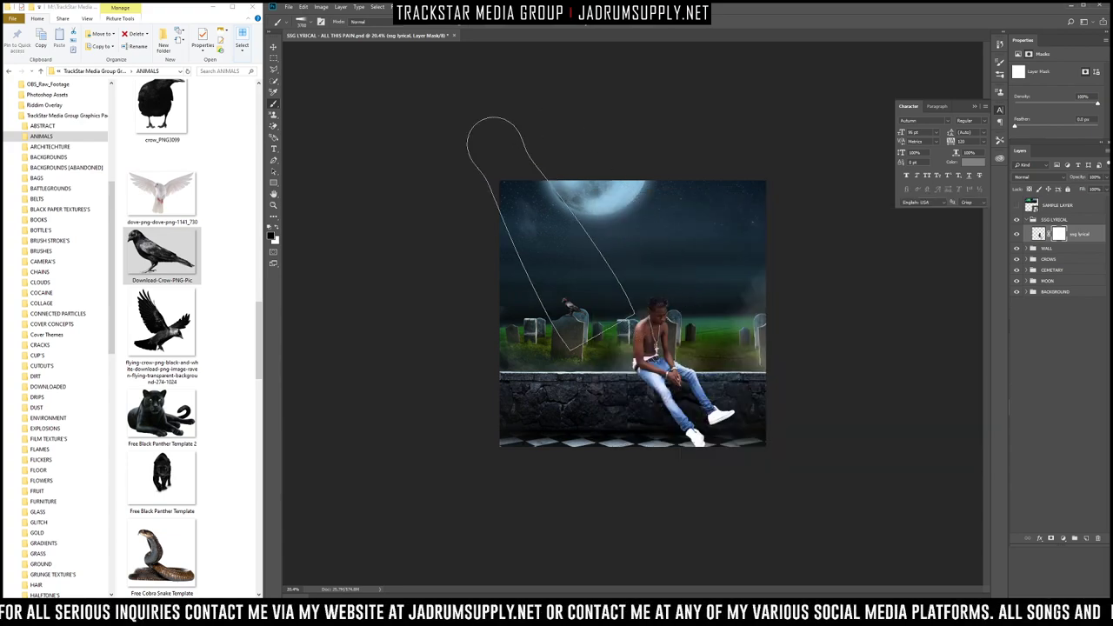
pyautogui.rightClick(636, 237)
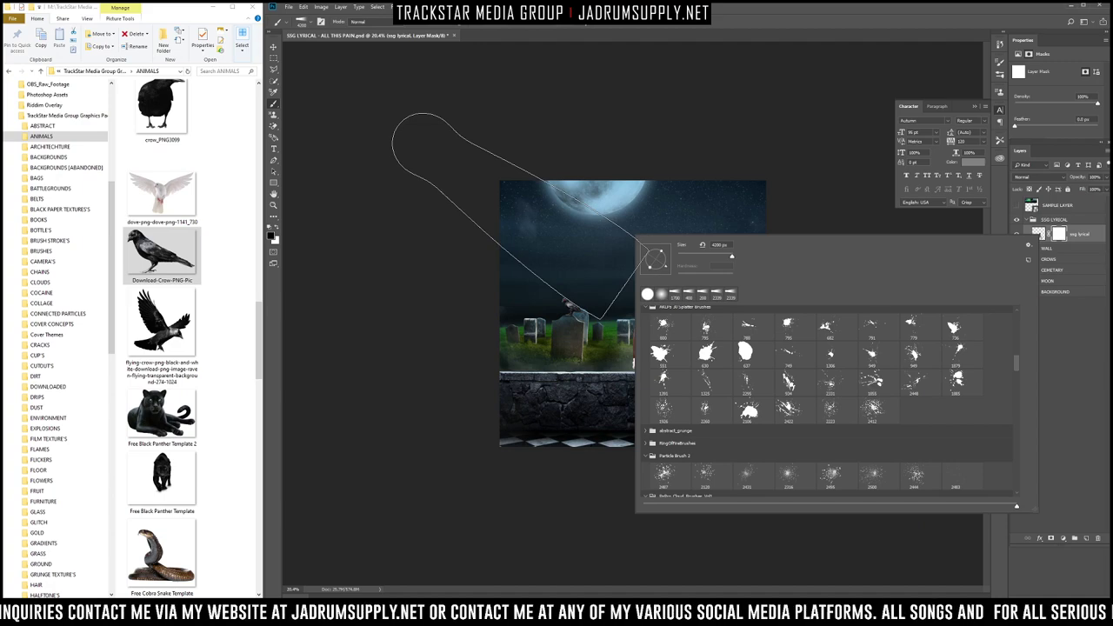
pyautogui.press('Escape')
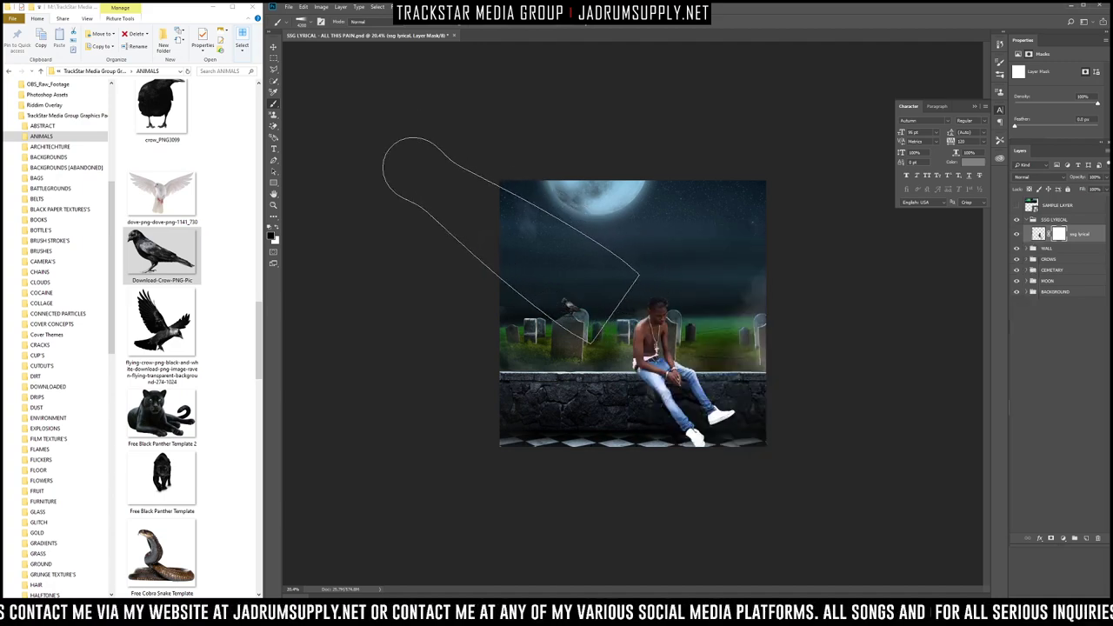
# Step: Add a layer clipped to the ssg lyrical layer and paint a light blue beam over the seated man
pyautogui.click(1087, 540)
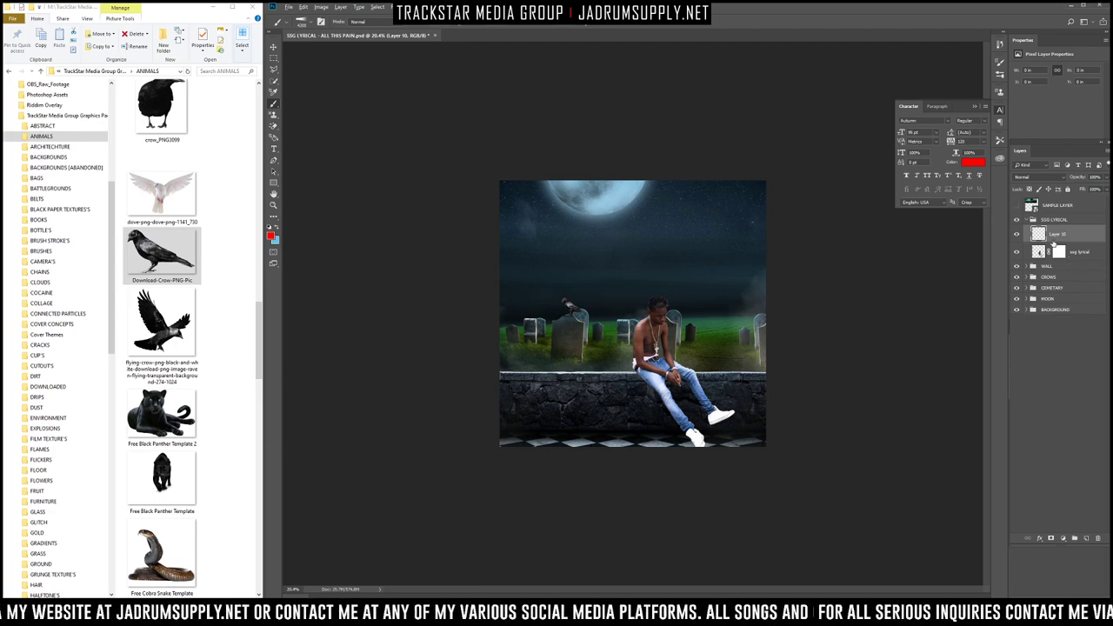
pyautogui.press('x')
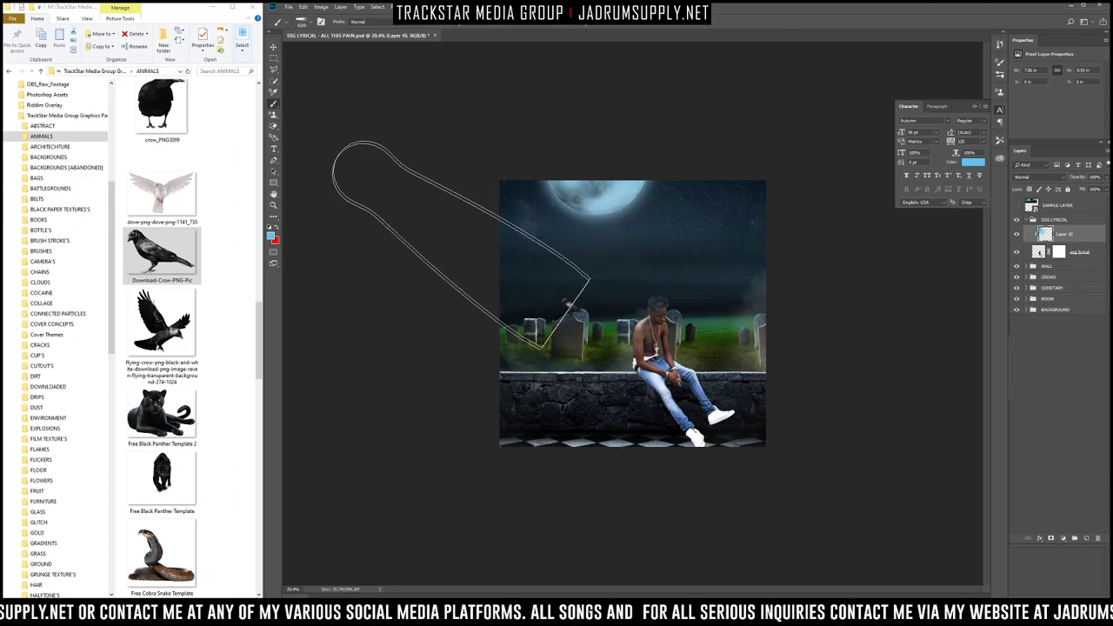
pyautogui.hotkey('ctrl', 'alt', 'z')
pyautogui.scroll(-3, 592, 279)
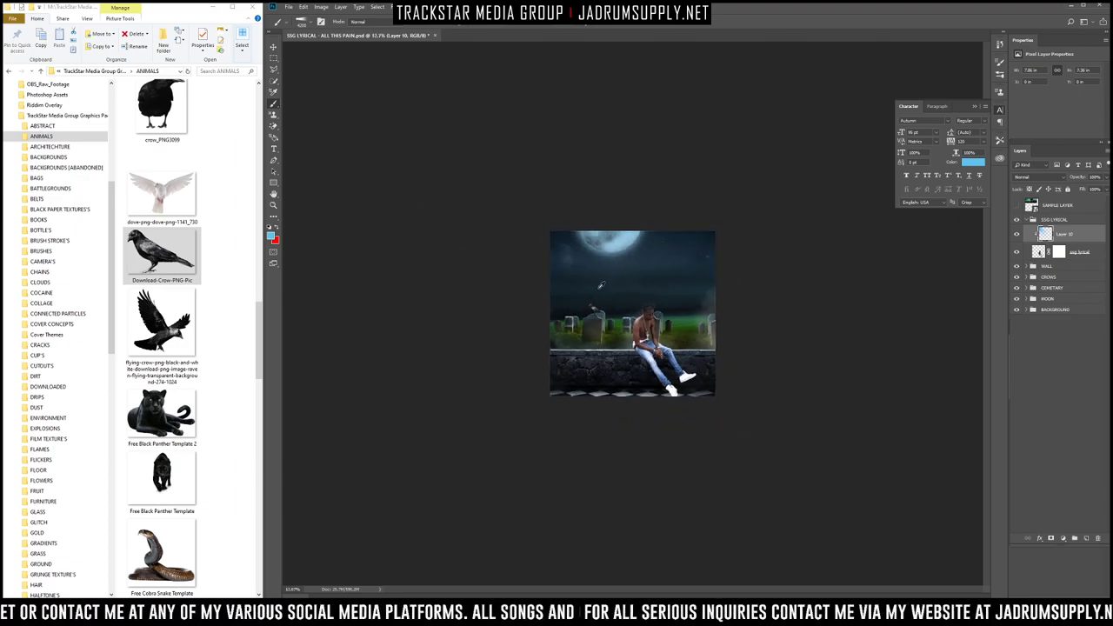
pyautogui.scroll(6, 593, 280)
pyautogui.scroll(1, 591, 280)
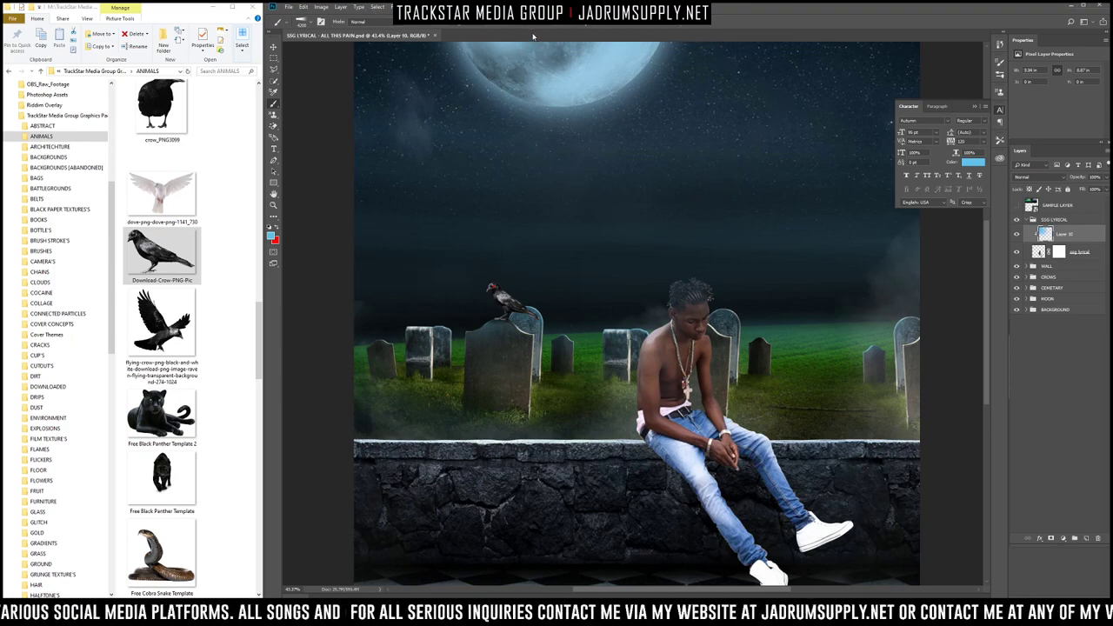
pyautogui.scroll(-2, 700, 287)
pyautogui.scroll(8, 704, 287)
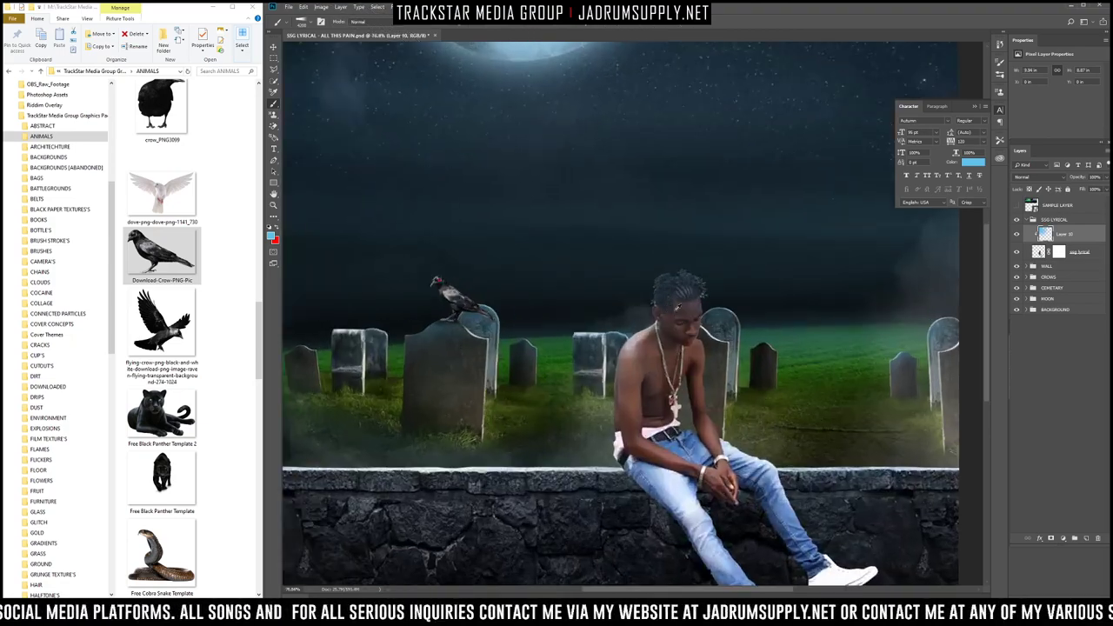
pyautogui.scroll(-2, 707, 287)
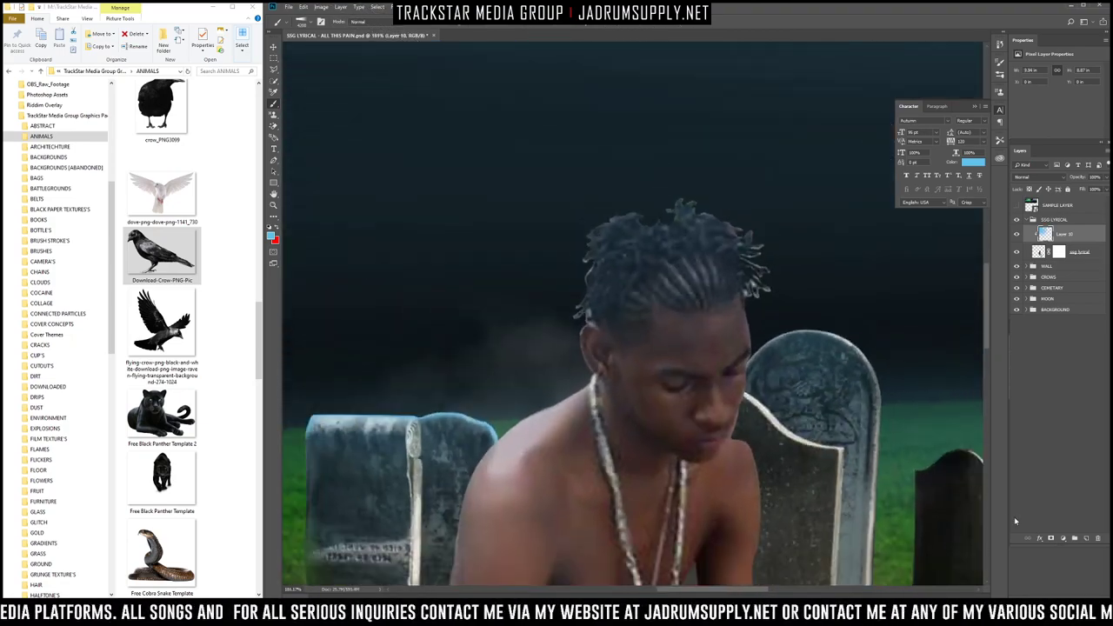
# Step: Add another clipped layer between the blue light layer and the ssg lyrical layer, and set the painting color to black
pyautogui.click(1085, 539)
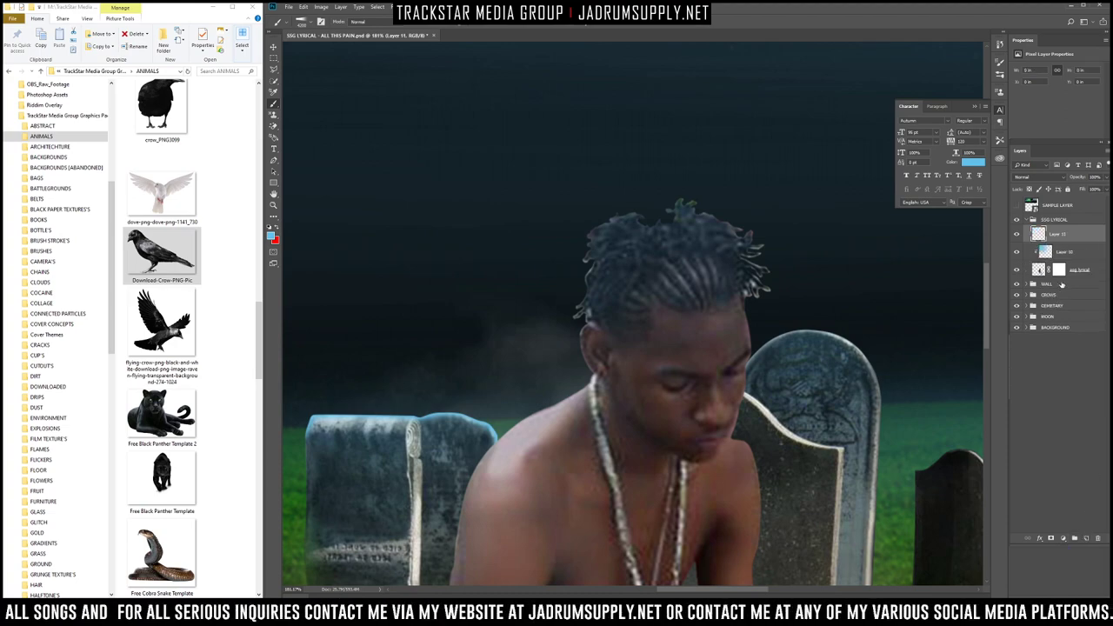
pyautogui.moveTo(1067, 237); pyautogui.dragTo(1057, 253)
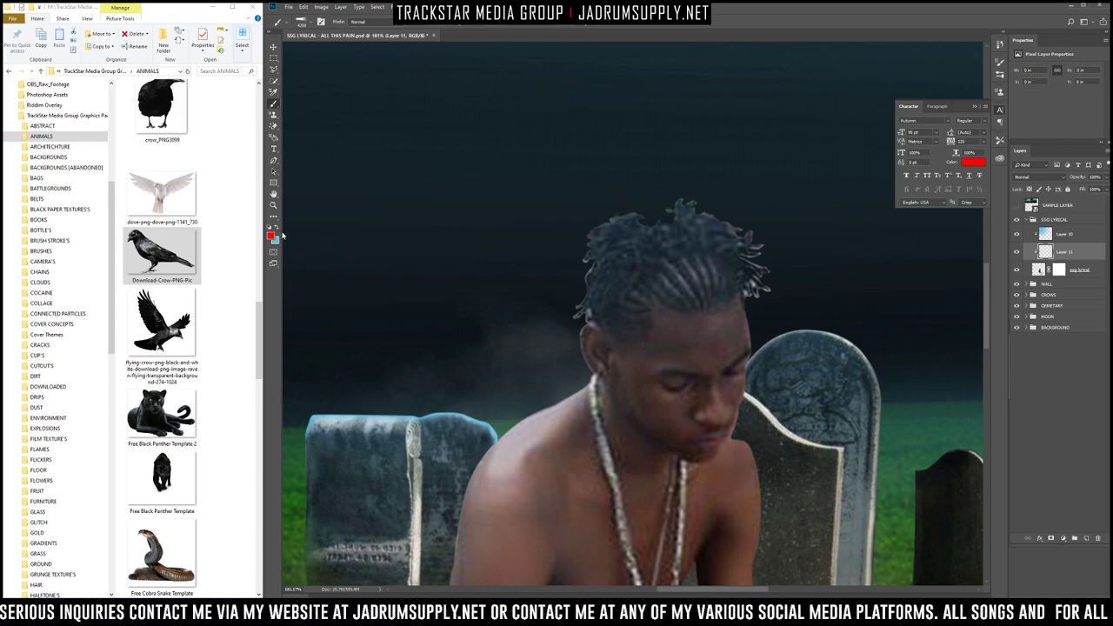
pyautogui.click(972, 164)
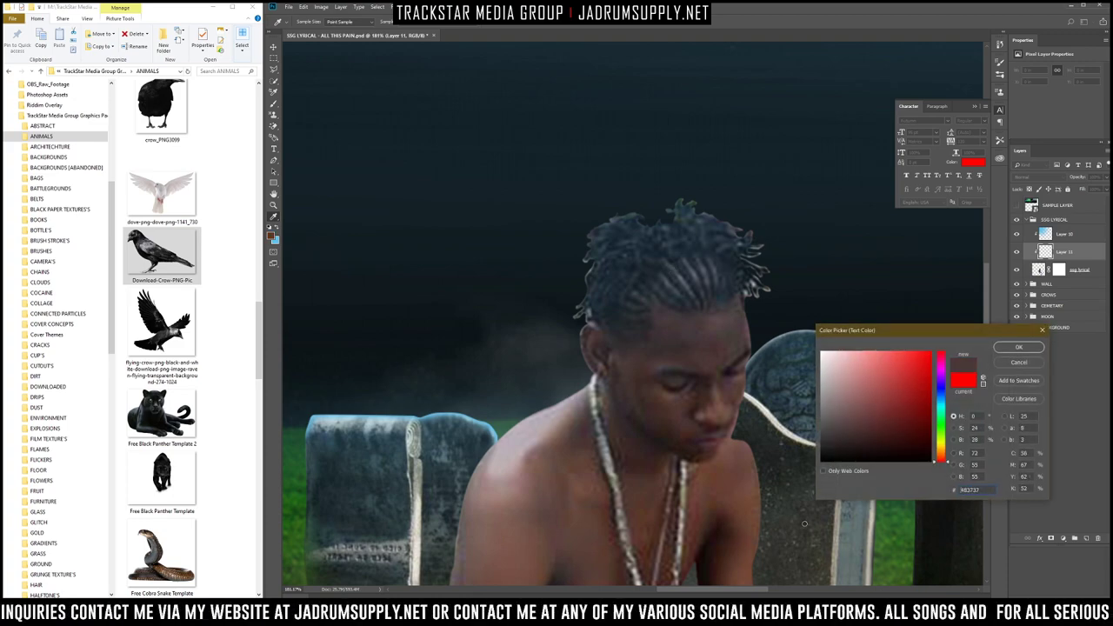
pyautogui.press('Return')
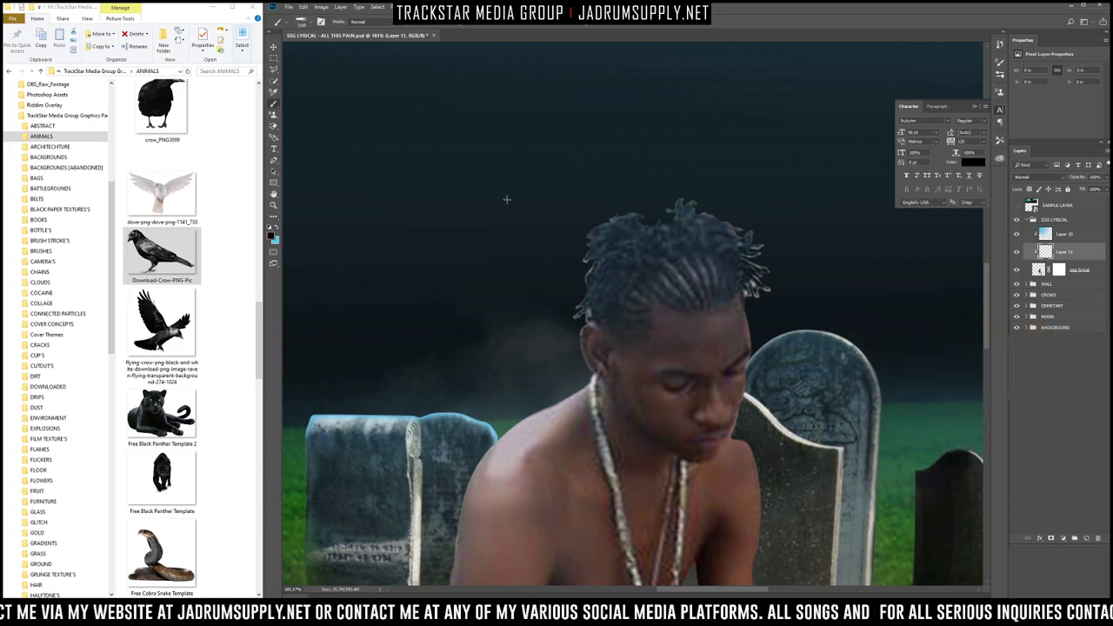
# Step: Resize the beam-shaped brush to about 700 px and paint black shading over the man's hair on the new clipped layer
pyautogui.press('[')
pyautogui.press('[')
pyautogui.press('[')
pyautogui.press('[')
pyautogui.press('[')
pyautogui.press('[')
pyautogui.press('[')
pyautogui.press('[')
pyautogui.press('[')
pyautogui.press('[')
pyautogui.press('[')
pyautogui.press('[')
pyautogui.press('[')
pyautogui.press('[')
pyautogui.press('[')
pyautogui.press('[')
pyautogui.press('[')
pyautogui.press('[')
pyautogui.press('[')
pyautogui.press('[')
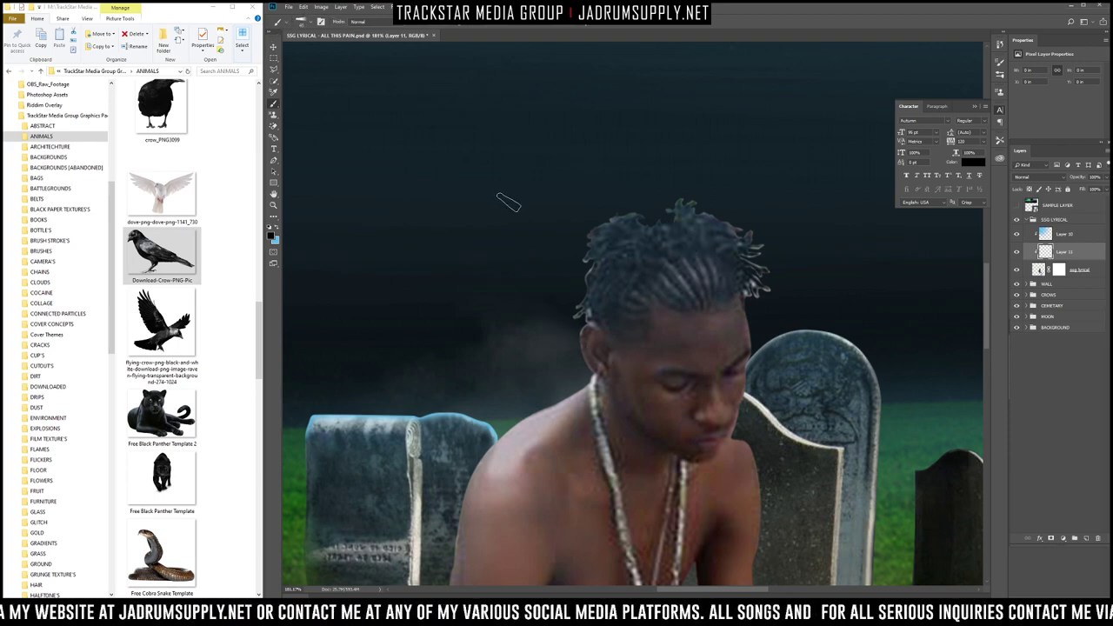
pyautogui.press(']')
pyautogui.press(']')
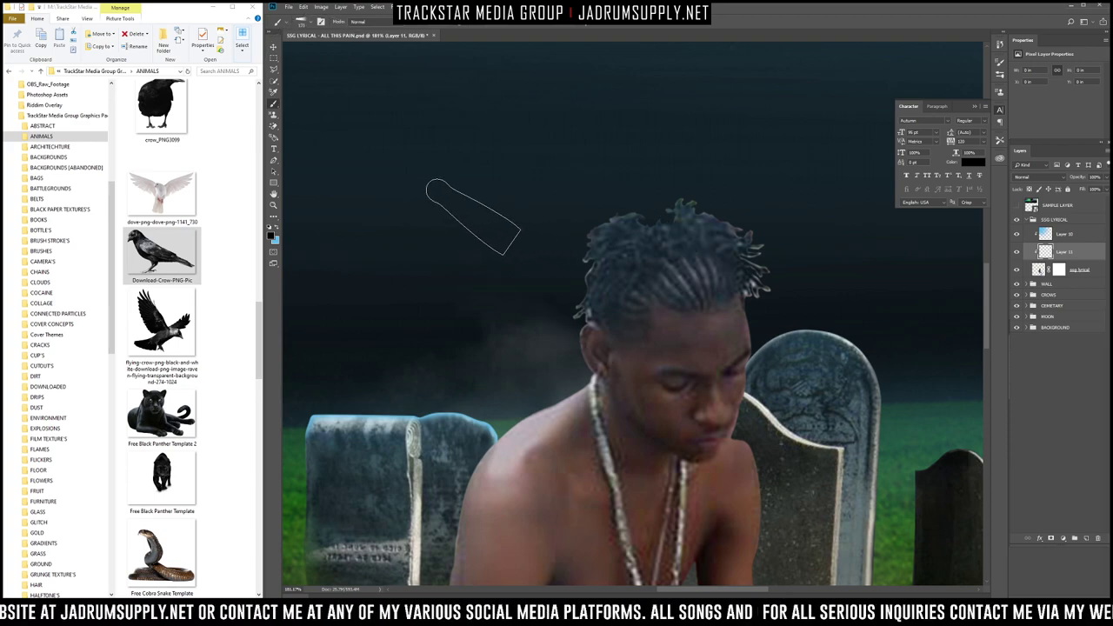
pyautogui.press(']')
pyautogui.press(']')
pyautogui.press(']')
pyautogui.press(']')
pyautogui.press(']')
pyautogui.press(']')
pyautogui.press(']')
pyautogui.press(']')
pyautogui.press(']')
pyautogui.press(']')
pyautogui.press(']')
pyautogui.press(']')
pyautogui.press(']')
pyautogui.press(']')
pyautogui.press('[')
pyautogui.press('[')
pyautogui.press('[')
pyautogui.press('[')
pyautogui.press('[')
pyautogui.press('[')
pyautogui.click(368, 157)
pyautogui.click(382, 154)
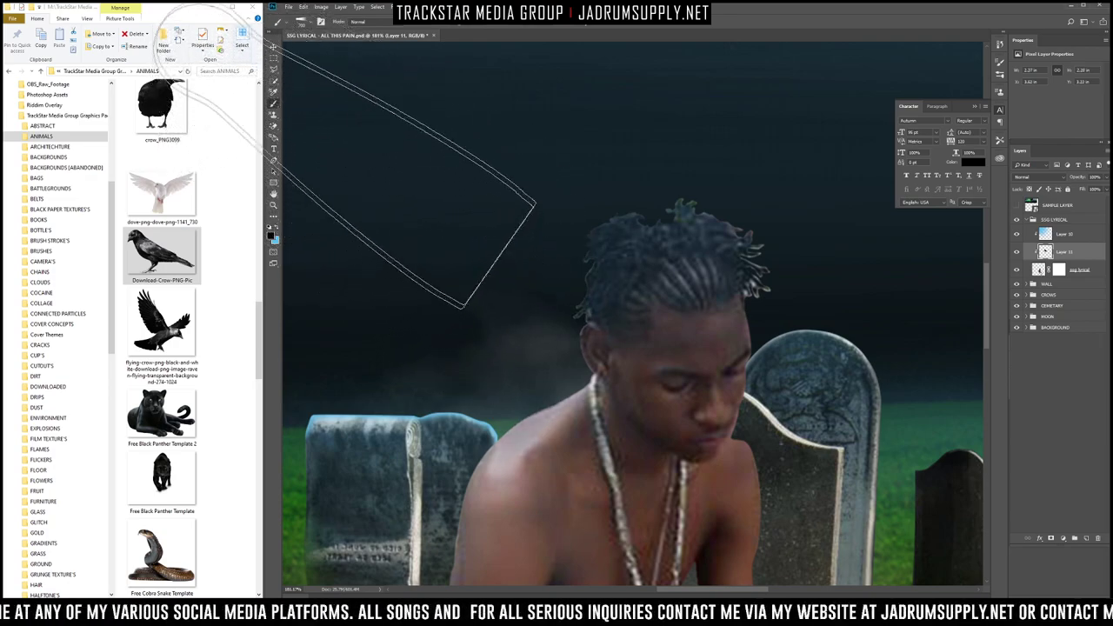
# Step: Dab black over the light hair tips beside the forehead with a small hard round brush, and undo the last dab
pyautogui.rightClick(643, 228)
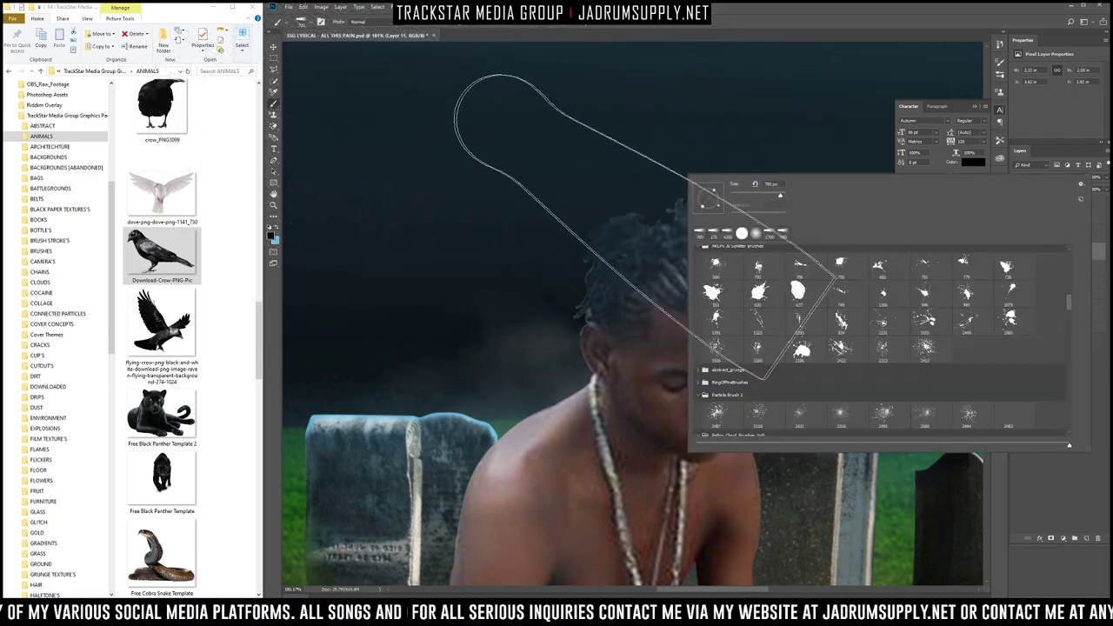
pyautogui.click(741, 234)
pyautogui.click(518, 141)
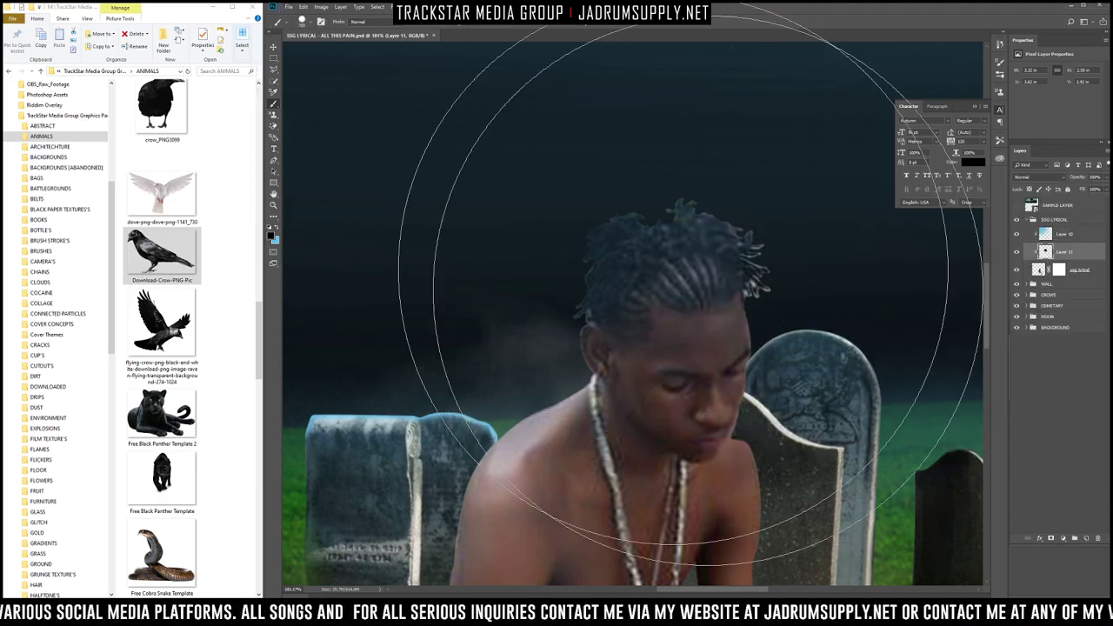
pyautogui.press('[')
pyautogui.press('[')
pyautogui.press('[')
pyautogui.press('[')
pyautogui.press('[')
pyautogui.press('[')
pyautogui.press('[')
pyautogui.press('[')
pyautogui.press('[')
pyautogui.press('[')
pyautogui.press('[')
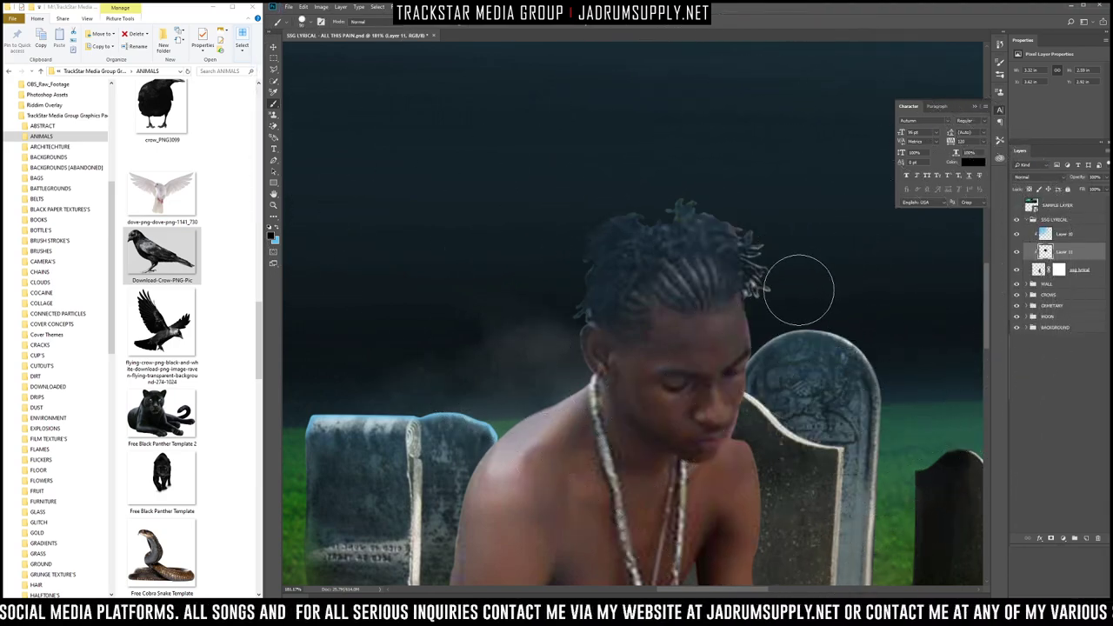
pyautogui.click(787, 290)
pyautogui.click(770, 280)
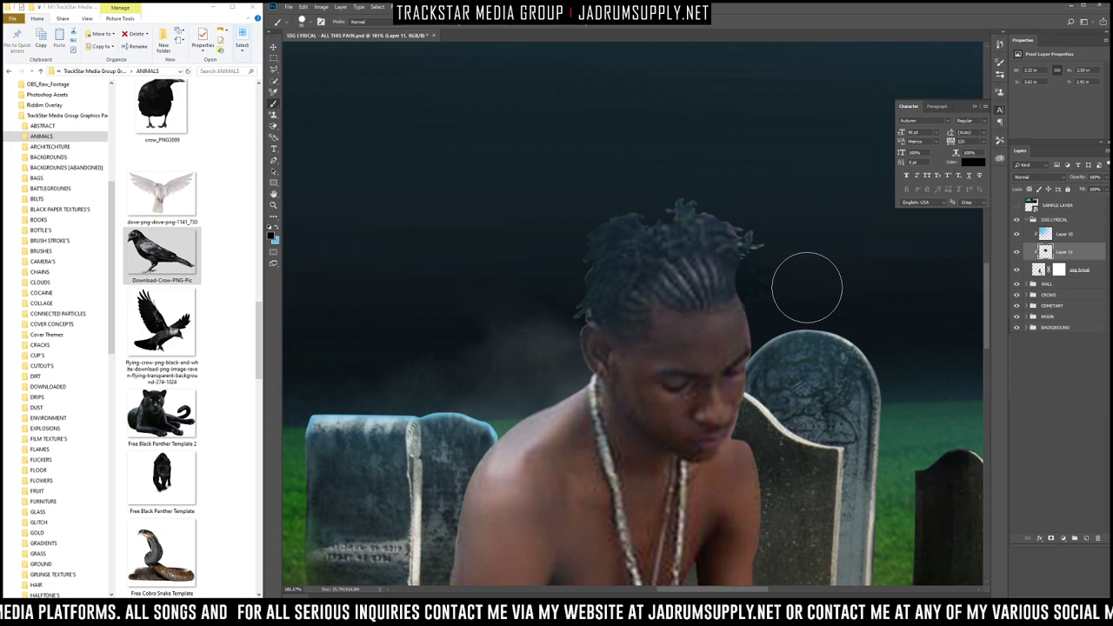
pyautogui.hotkey('ctrl', 'z')
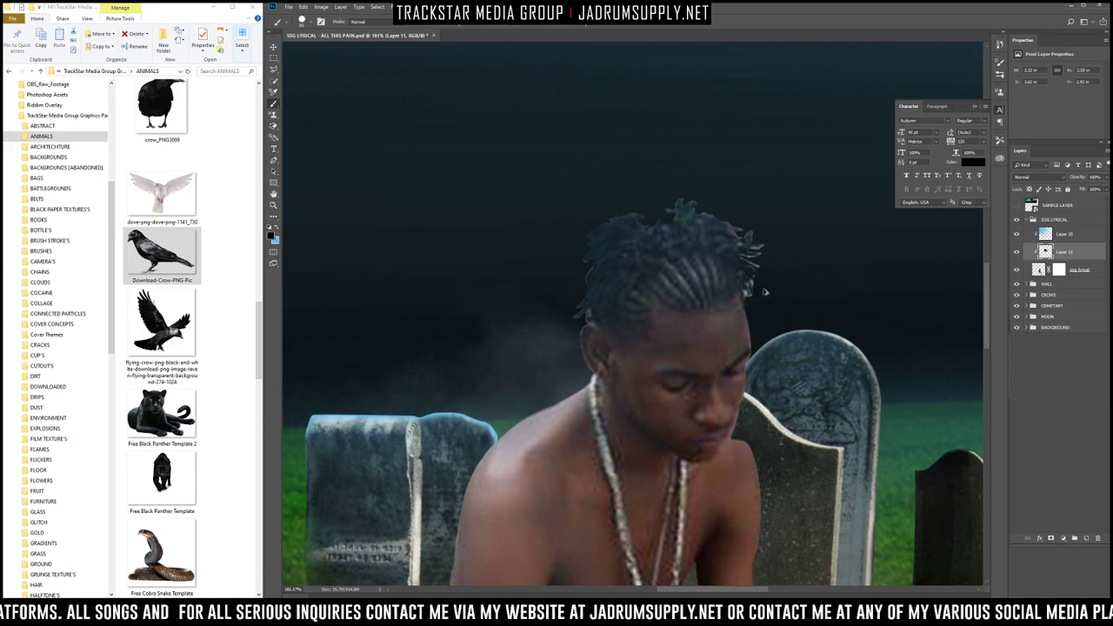
# Step: Paint black over the light hair tips directly on the ssg lyrical layer with a soft round brush at 0% hardness
pyautogui.scroll(-12, 753, 247)
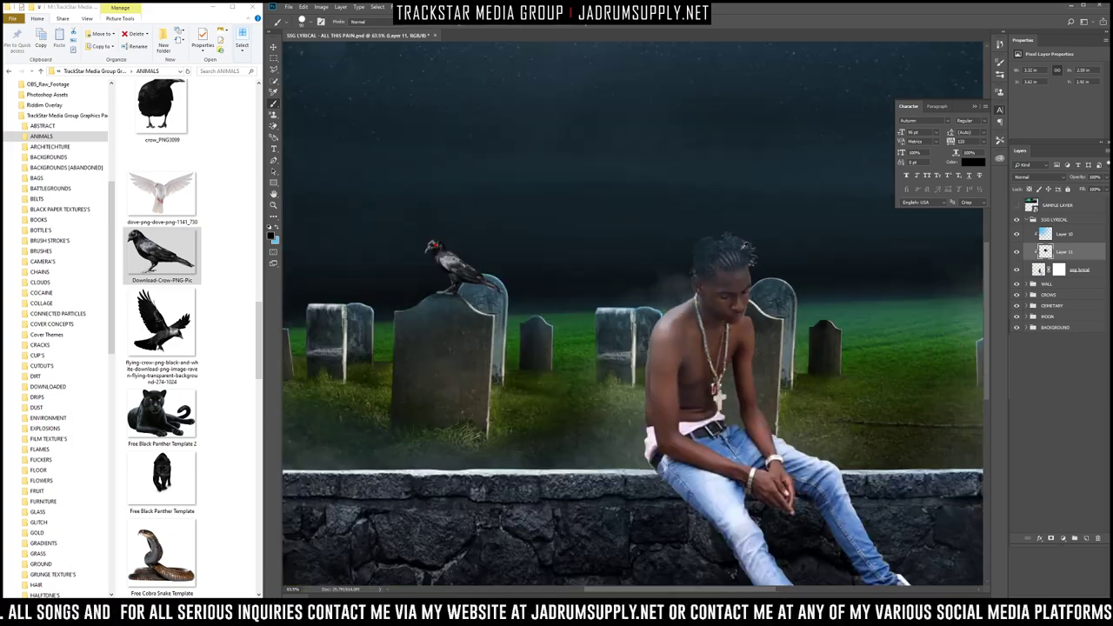
pyautogui.scroll(3, 650, 250)
pyautogui.scroll(8, 659, 282)
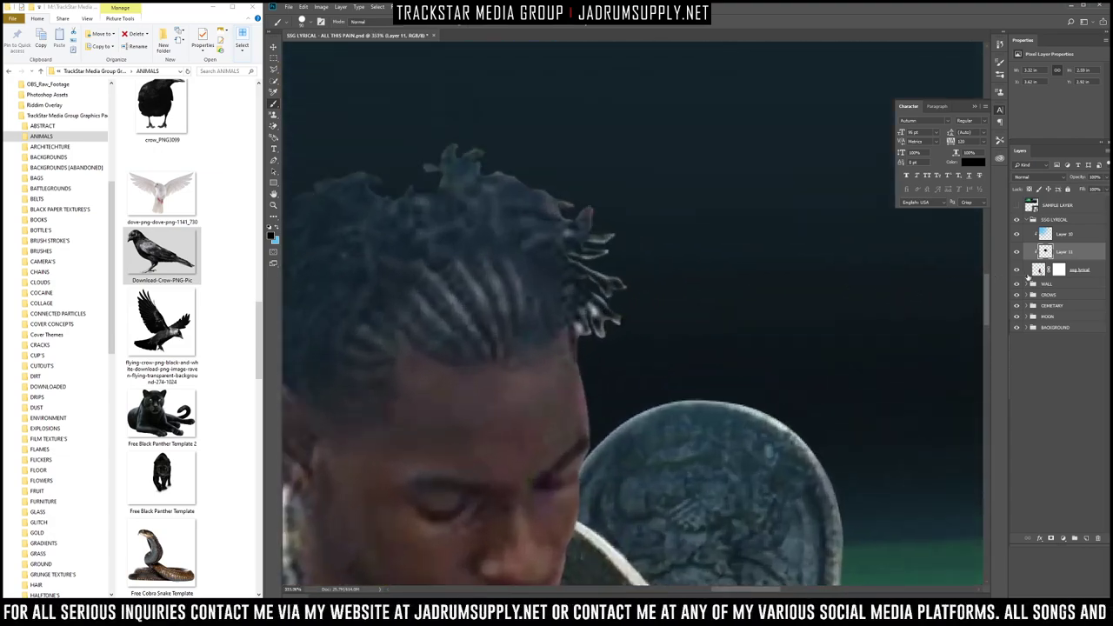
pyautogui.click(1039, 270)
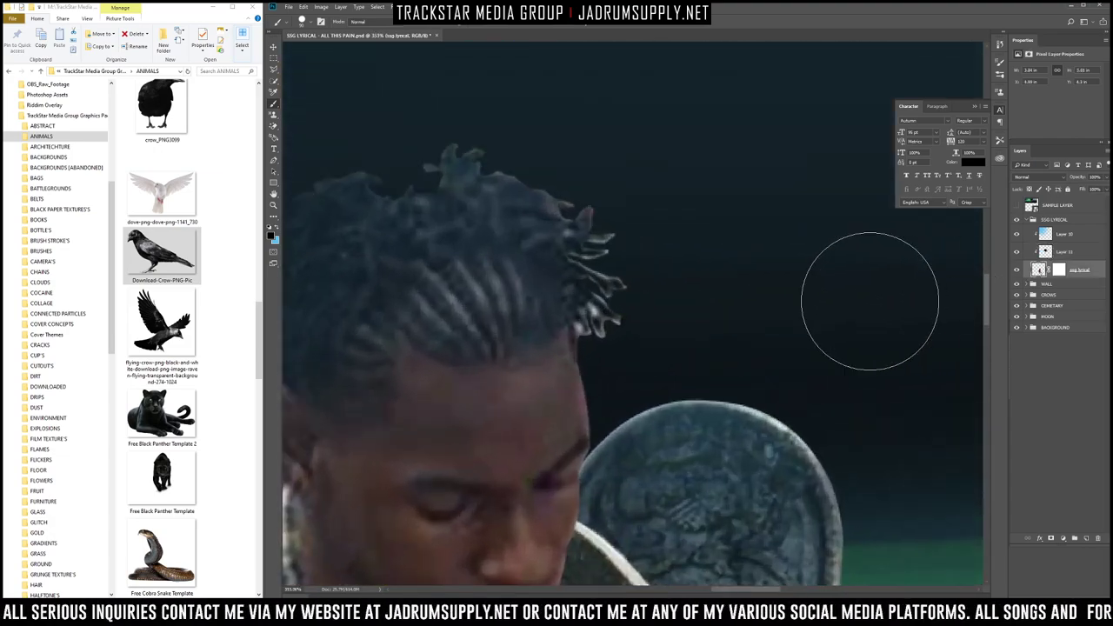
pyautogui.rightClick(713, 315)
pyautogui.doubleClick(745, 387)
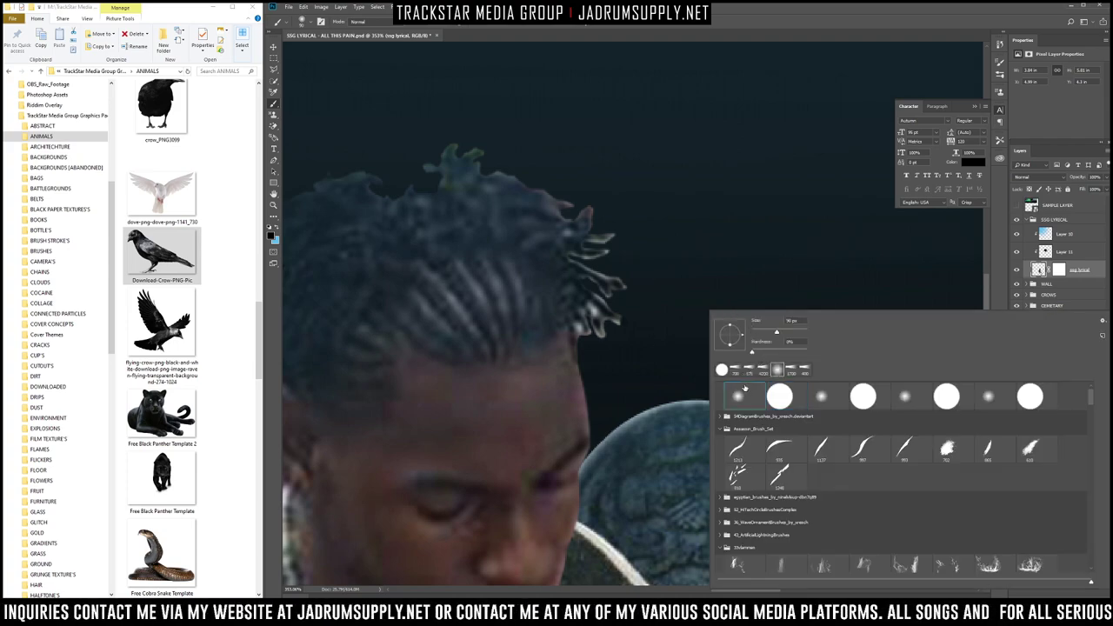
pyautogui.moveTo(674, 301)
pyautogui.mouseDown()
pyautogui.moveTo(641, 249)
pyautogui.moveTo(652, 173)
pyautogui.moveTo(629, 319)
pyautogui.moveTo(726, 323)
pyautogui.mouseUp()
pyautogui.moveTo(589, 248)
pyautogui.mouseDown()
pyautogui.moveTo(588, 213)
pyautogui.moveTo(641, 160)
pyautogui.moveTo(558, 168)
pyautogui.moveTo(488, 101)
pyautogui.moveTo(472, 121)
pyautogui.moveTo(422, 94)
pyautogui.mouseUp()
pyautogui.scroll(-7, 580, 171)
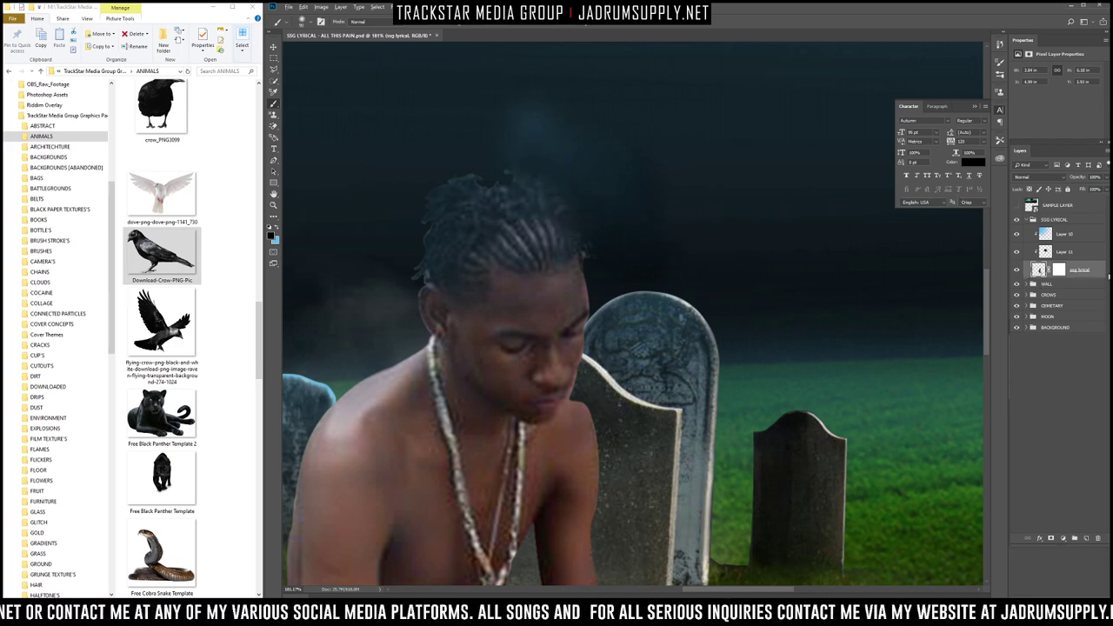
# Step: Delete the layer mask of the ssg lyrical layer and paint a soft black test stroke in the sky beside the head
pyautogui.click(1058, 270)
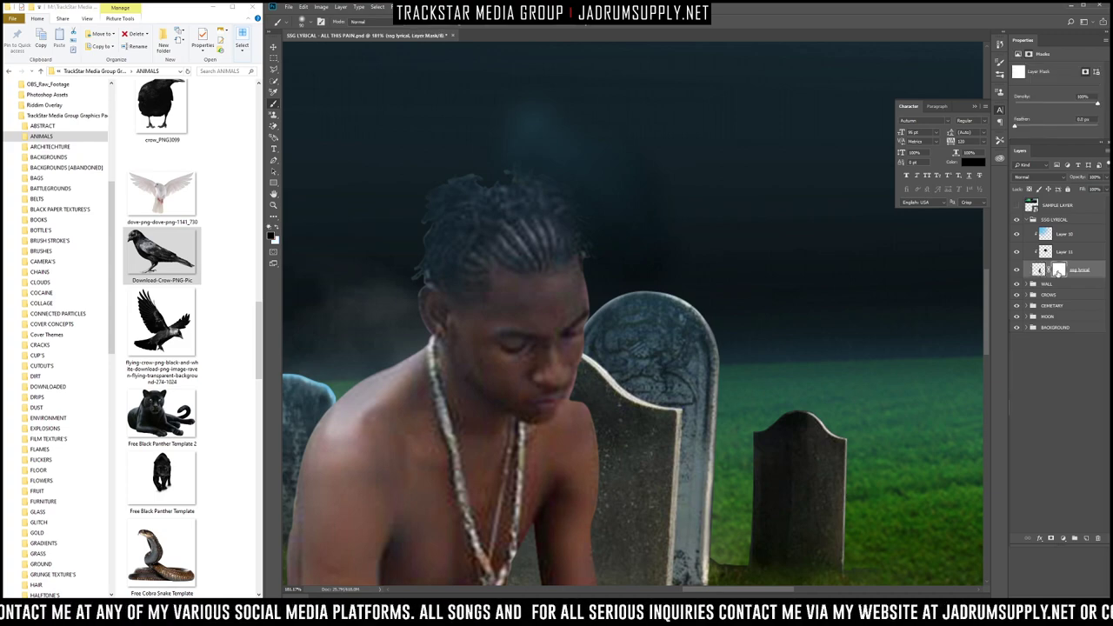
pyautogui.press('Delete')
pyautogui.hotkey('ctrl', 'z')
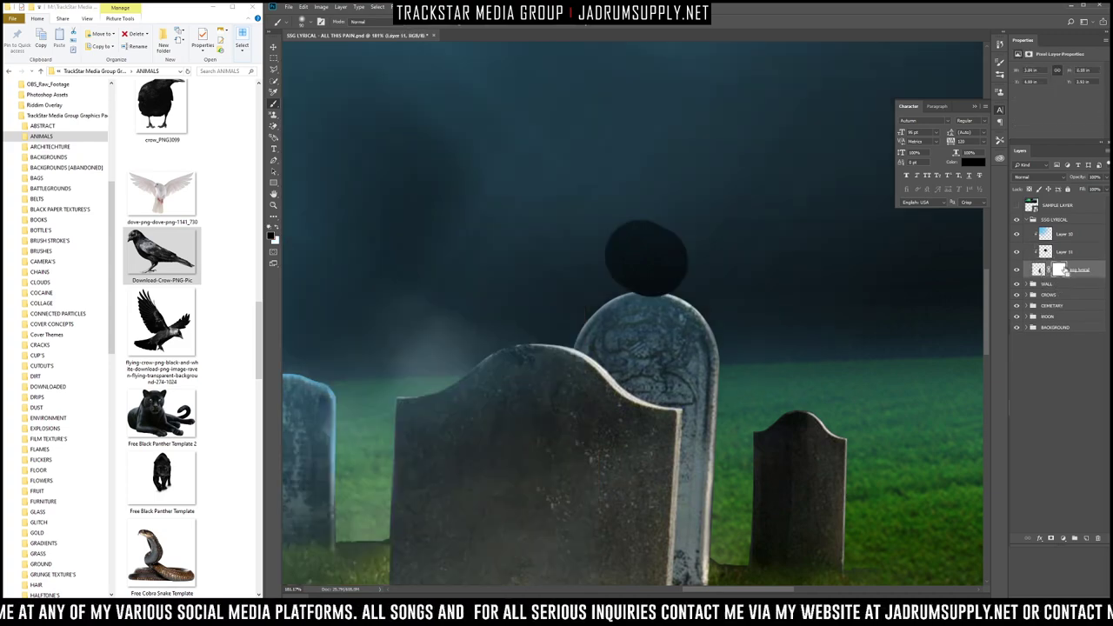
pyautogui.rightClick(1058, 270)
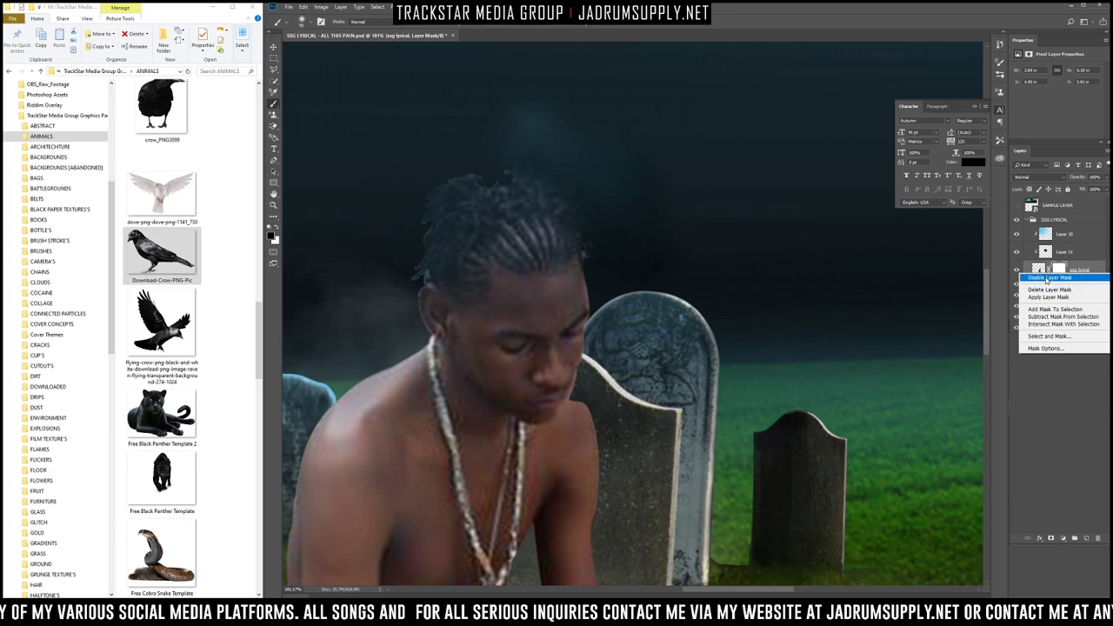
pyautogui.click(1056, 290)
pyautogui.moveTo(689, 163); pyautogui.dragTo(777, 169)
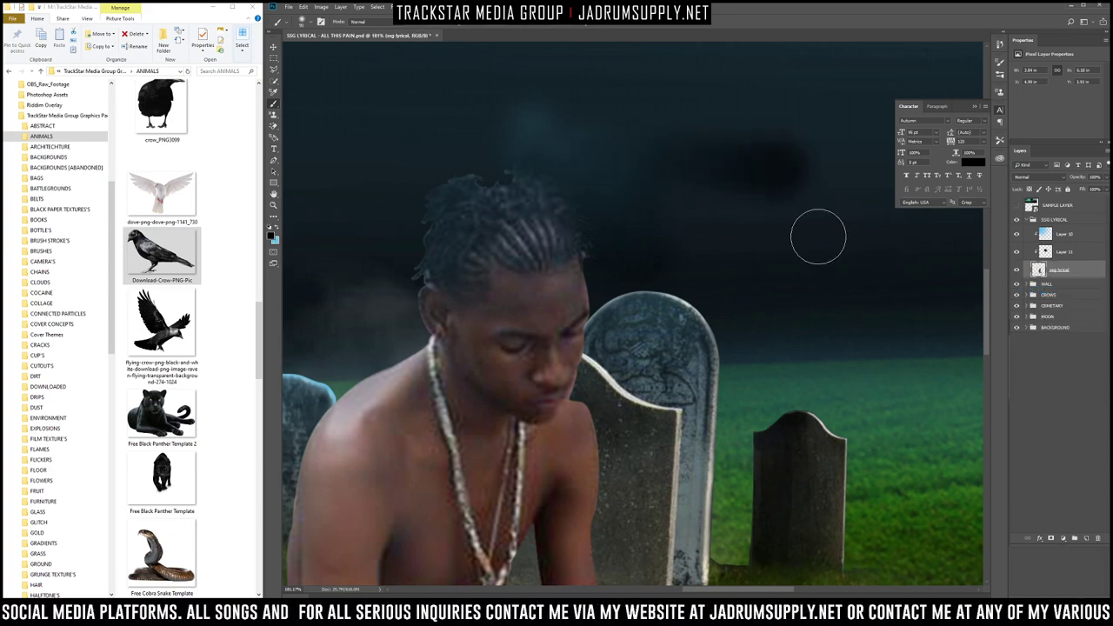
# Step: Undo the black sky stroke, the mask deletion and the hair-tip painting on the ssg lyrical layer
pyautogui.hotkey('ctrl', 'z')
pyautogui.hotkey('ctrl', 'z')
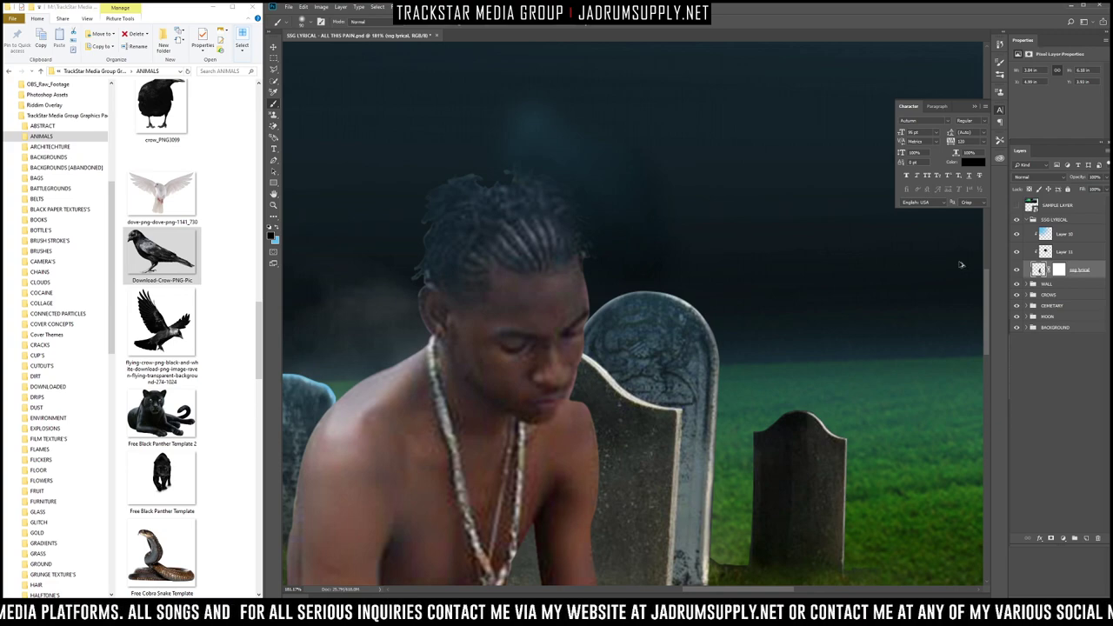
pyautogui.hotkey('ctrl', 'shift', 'z')
pyautogui.hotkey('ctrl', 'shift', 'z')
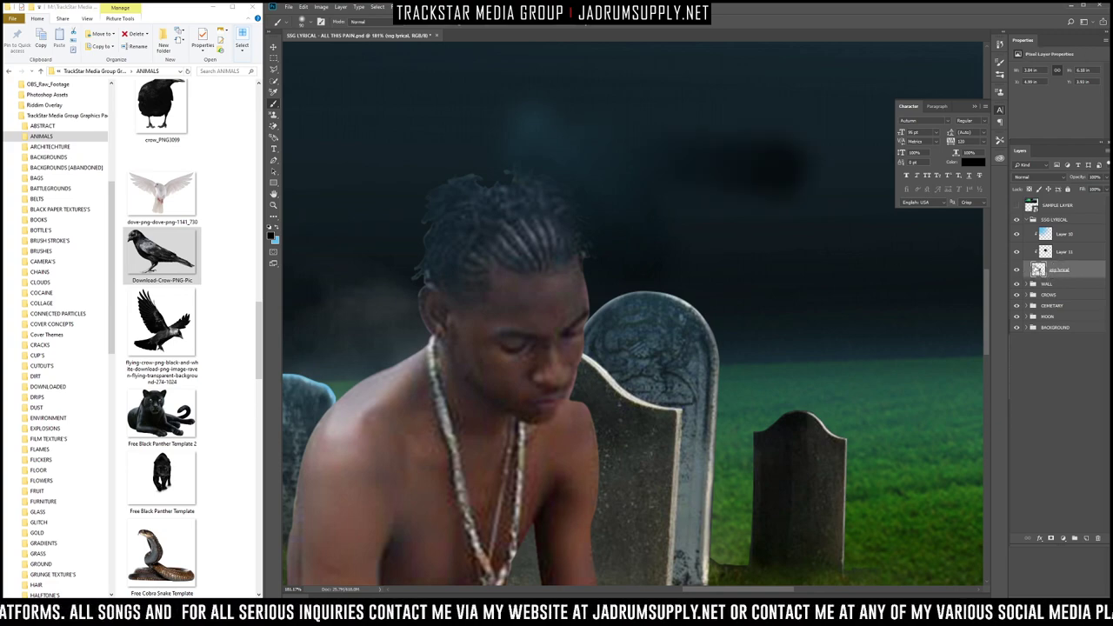
pyautogui.hotkey('ctrl', 'z')
pyautogui.hotkey('ctrl', 'z')
pyautogui.hotkey('ctrl', 'z')
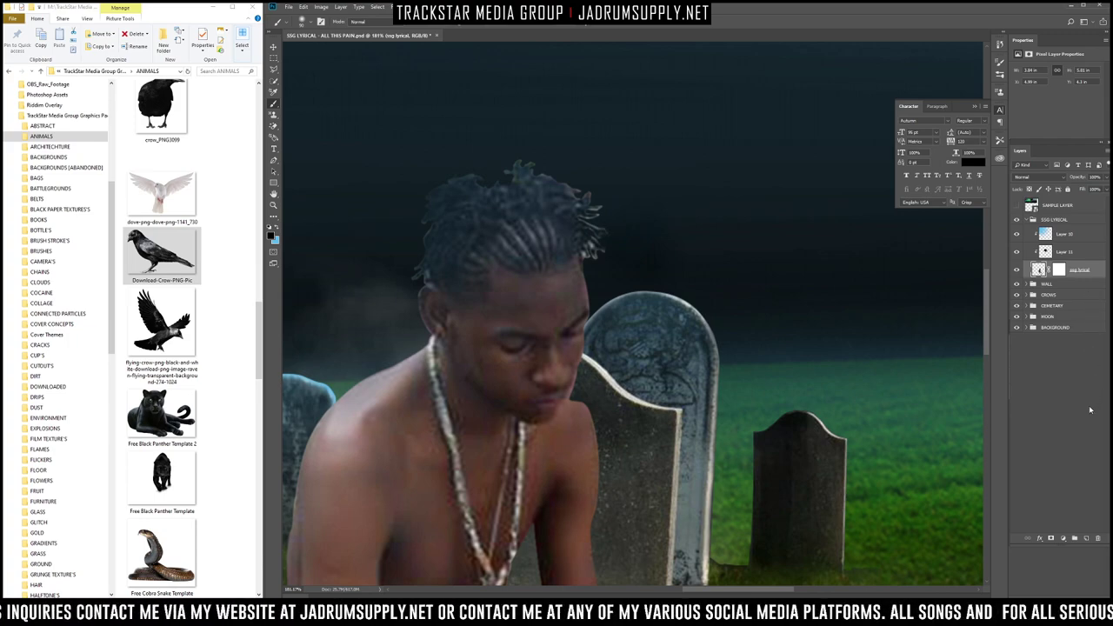
# Step: Add a new clipped layer directly above the ssg lyrical layer and paint soft black over the light hair tips
pyautogui.click(1086, 540)
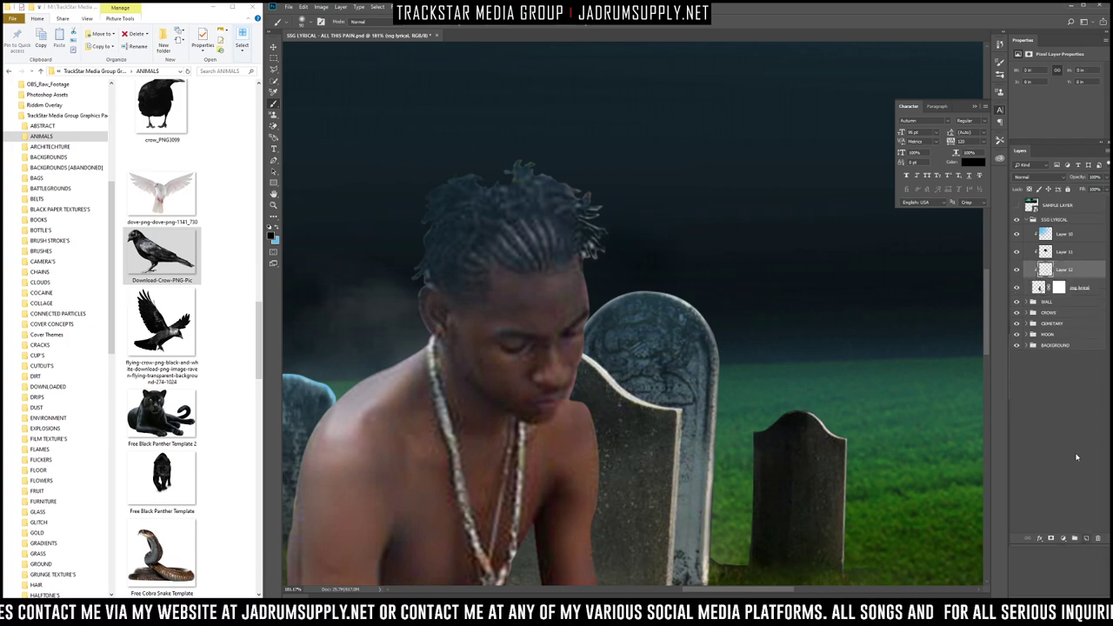
pyautogui.moveTo(617, 242)
pyautogui.mouseDown()
pyautogui.moveTo(610, 209)
pyautogui.moveTo(618, 184)
pyautogui.moveTo(600, 215)
pyautogui.moveTo(633, 251)
pyautogui.moveTo(599, 253)
pyautogui.moveTo(629, 211)
pyautogui.moveTo(600, 198)
pyautogui.moveTo(560, 119)
pyautogui.moveTo(506, 153)
pyautogui.moveTo(494, 132)
pyautogui.moveTo(468, 166)
pyautogui.moveTo(439, 133)
pyautogui.moveTo(443, 168)
pyautogui.moveTo(416, 174)
pyautogui.moveTo(349, 227)
pyautogui.moveTo(354, 237)
pyautogui.moveTo(394, 234)
pyautogui.moveTo(344, 271)
pyautogui.moveTo(379, 261)
pyautogui.mouseUp()
pyautogui.hotkey('ctrl', '0')
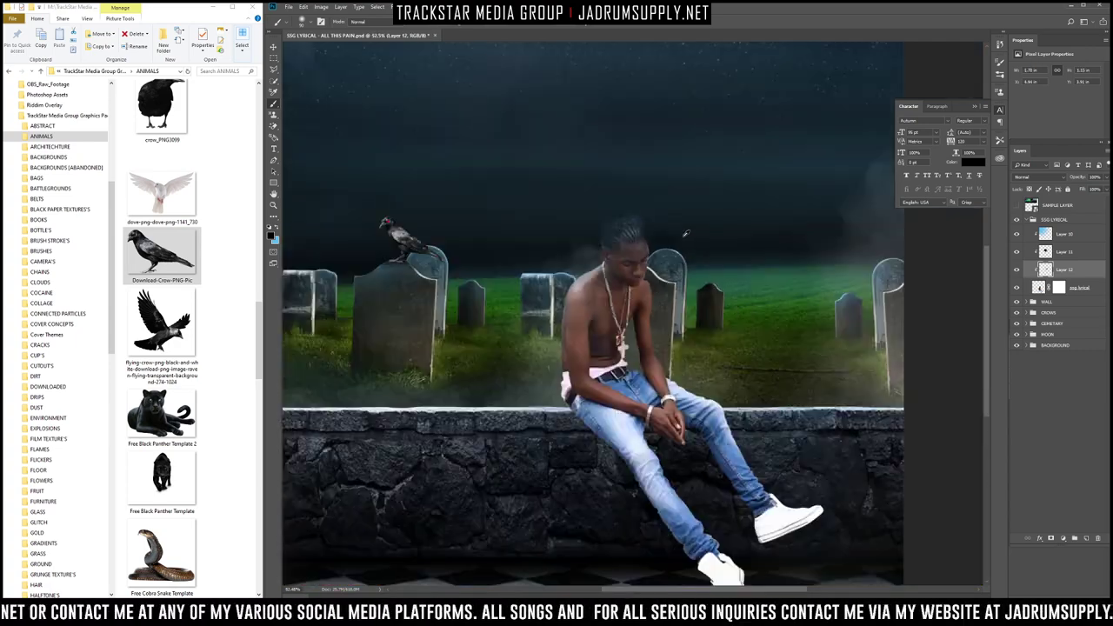
pyautogui.scroll(-5, 724, 258)
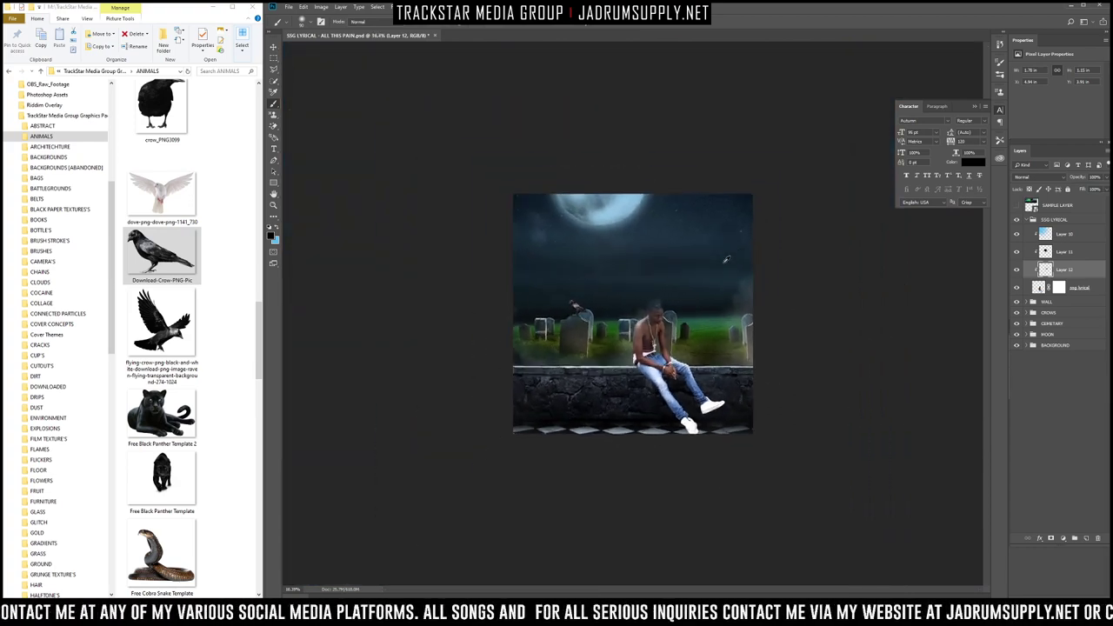
pyautogui.scroll(7, 725, 261)
pyautogui.scroll(2, 735, 289)
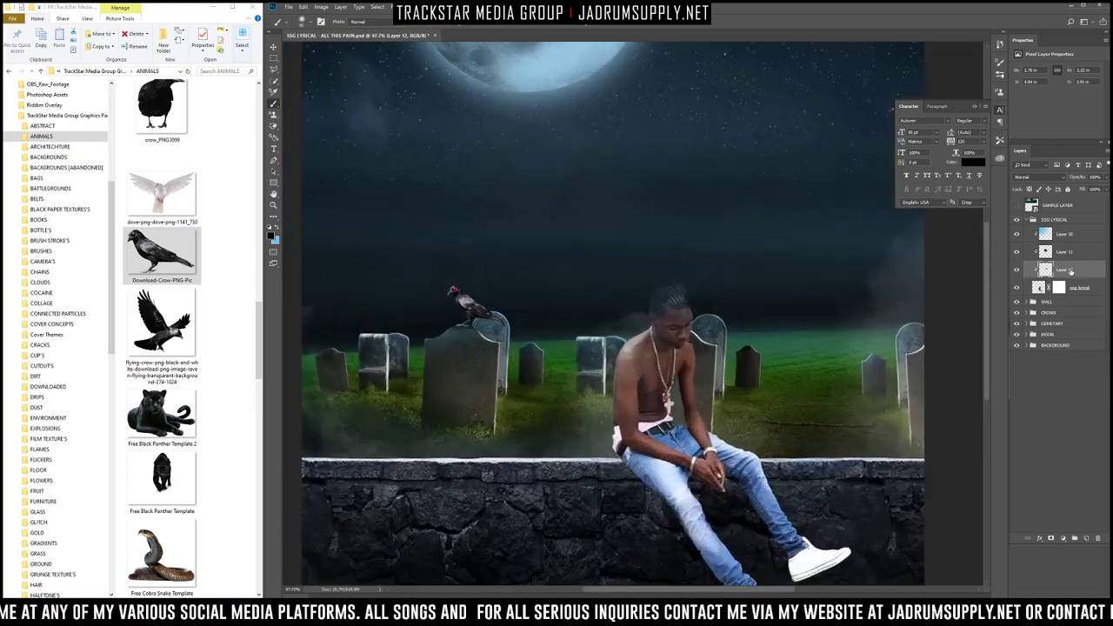
# Step: Compare the man with and without the blue moonlight on Layer 10
pyautogui.click(1025, 250)
pyautogui.click(1017, 235)
pyautogui.click(1018, 235)
pyautogui.click(1017, 235)
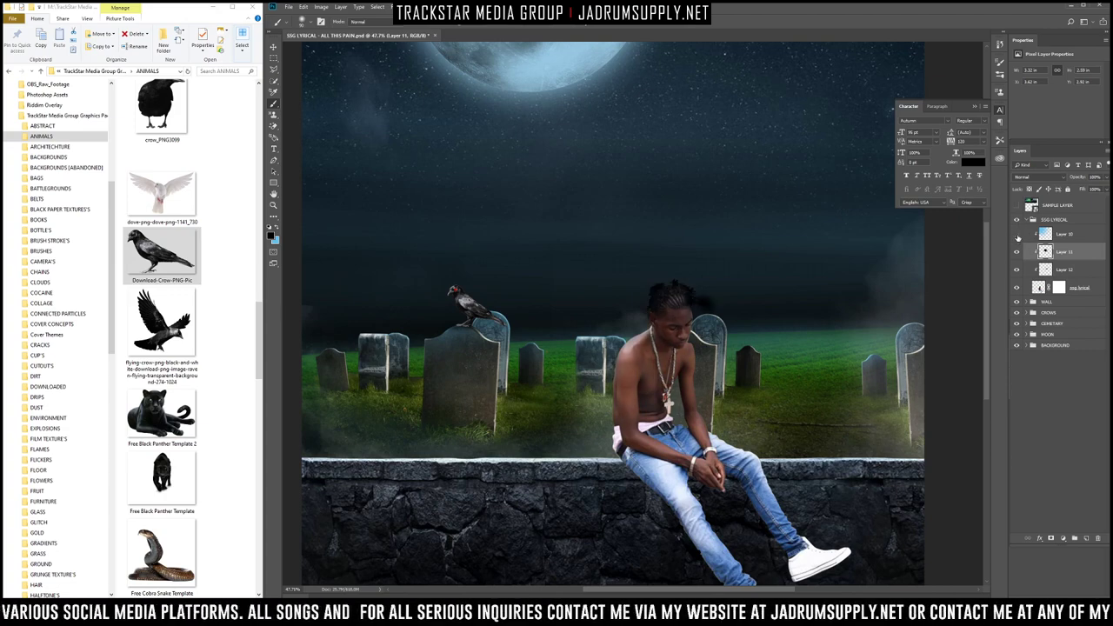
pyautogui.click(1017, 236)
# Step: Choose the light-beam shaped brush preset and enlarge it until the beam spans the sky down to the man
pyautogui.click(1059, 287)
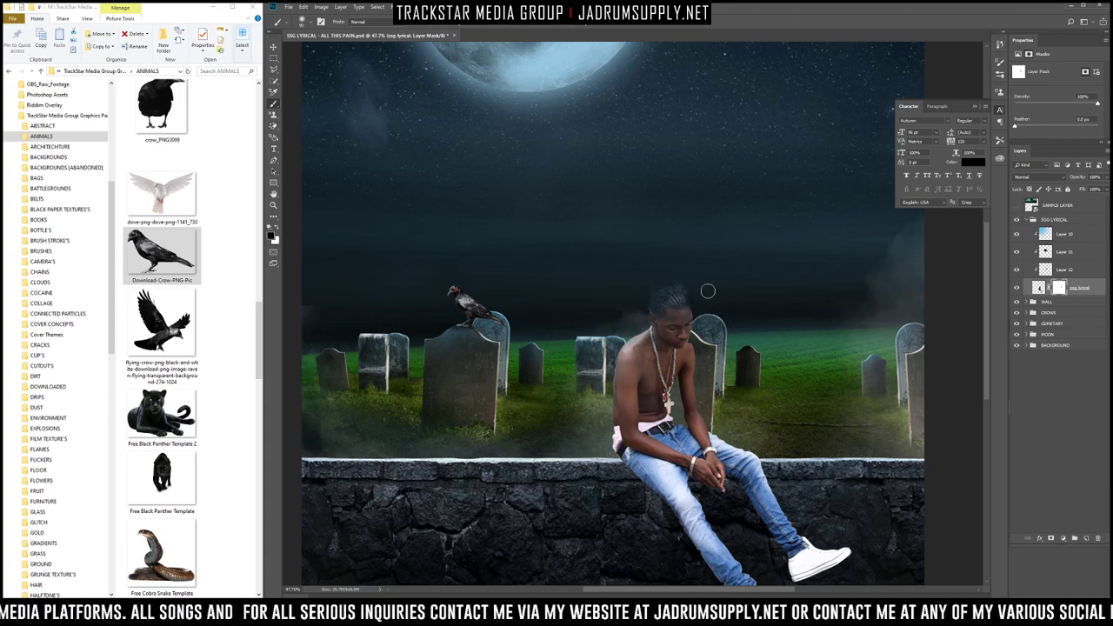
pyautogui.scroll(7, 613, 293)
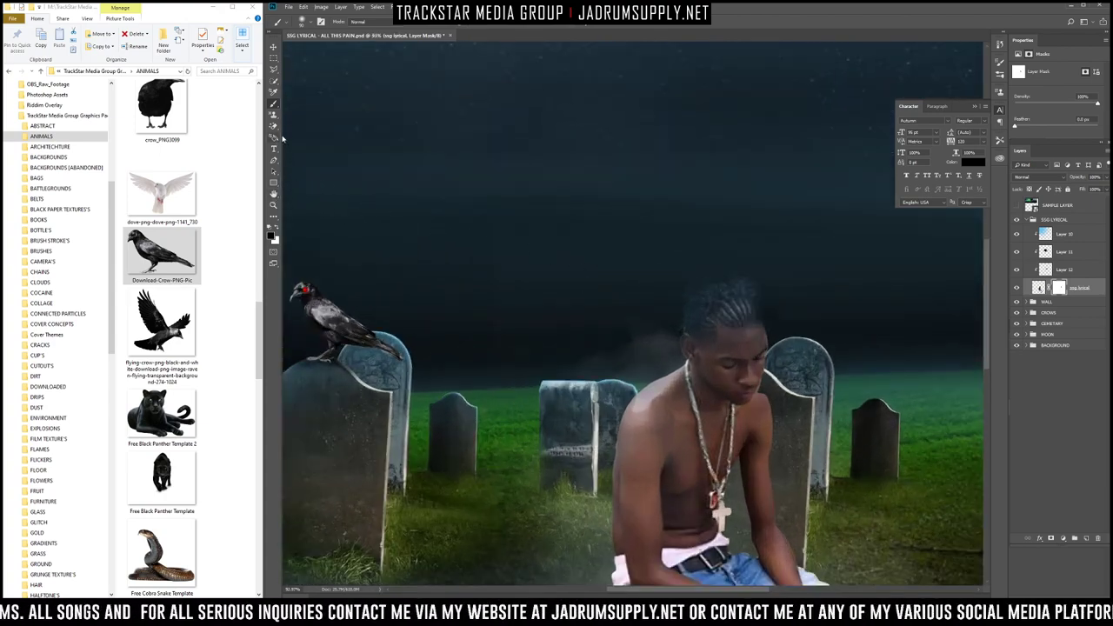
pyautogui.rightClick(440, 182)
pyautogui.click(486, 241)
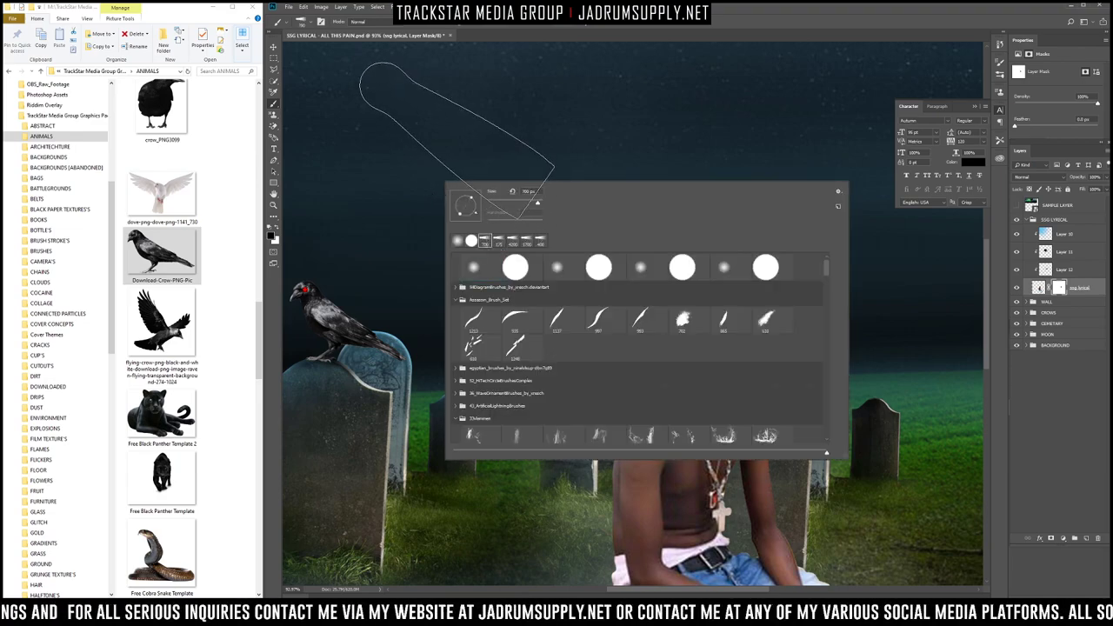
pyautogui.click(457, 140)
pyautogui.press(']')
pyautogui.press(']')
pyautogui.press(']')
pyautogui.press(']')
pyautogui.press(']')
pyautogui.press(']')
pyautogui.press(']')
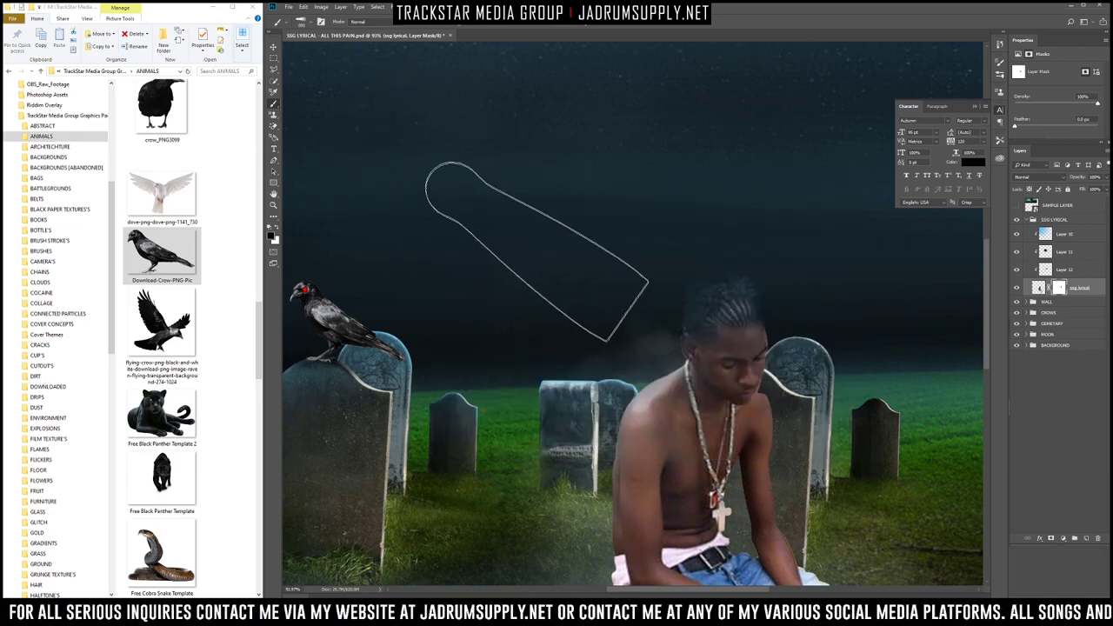
pyautogui.press(']')
pyautogui.press(']')
pyautogui.press(']')
pyautogui.press(']')
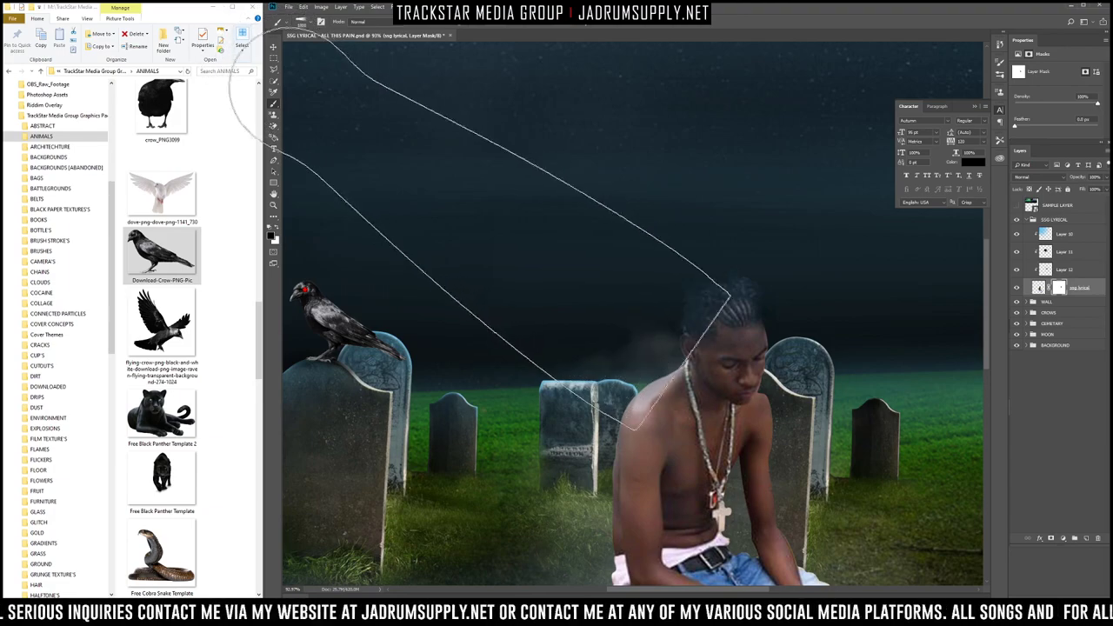
# Step: Sample a muted blue from the moon, try stamping the beam on the ssg lyrical layer, and undo the stamp
pyautogui.click(1040, 288)
pyautogui.press('s')
pyautogui.press('x')
pyautogui.scroll(-10, 544, 189)
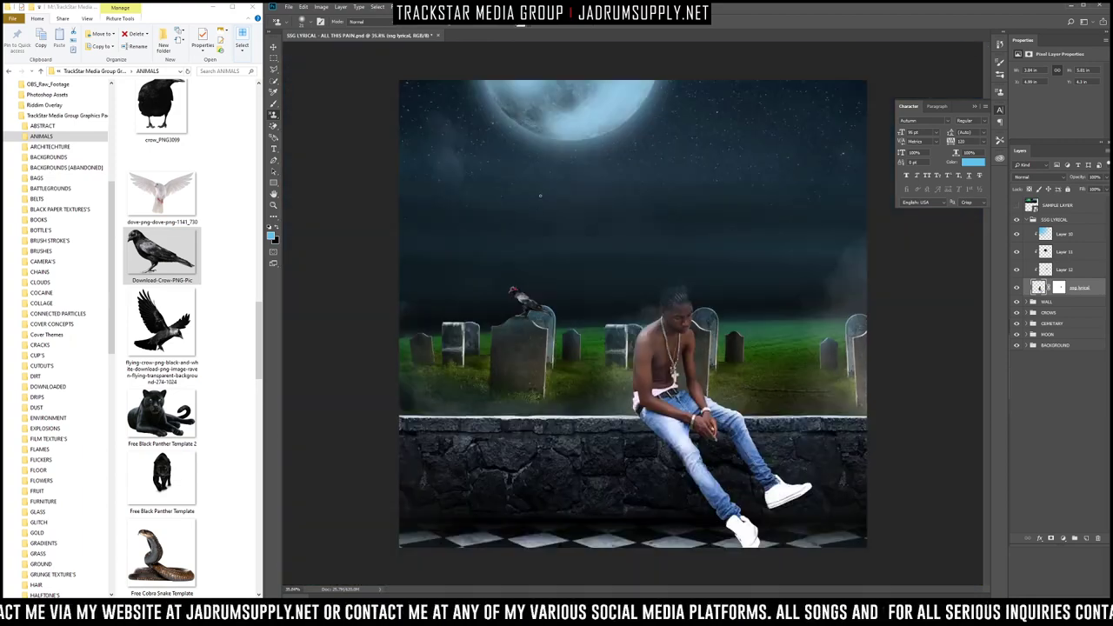
pyautogui.hotkey('ctrl', '-')
pyautogui.press('b')
pyautogui.keyDown('alt'); pyautogui.click(621, 197); pyautogui.keyUp('alt')
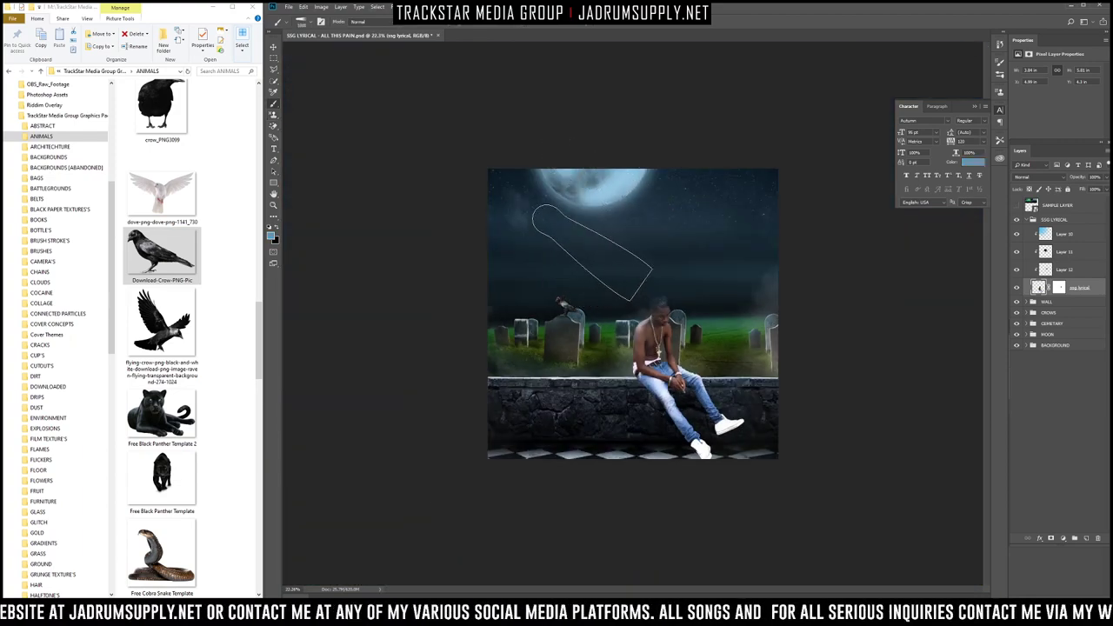
pyautogui.click(593, 251)
pyautogui.hotkey('ctrl', 'z')
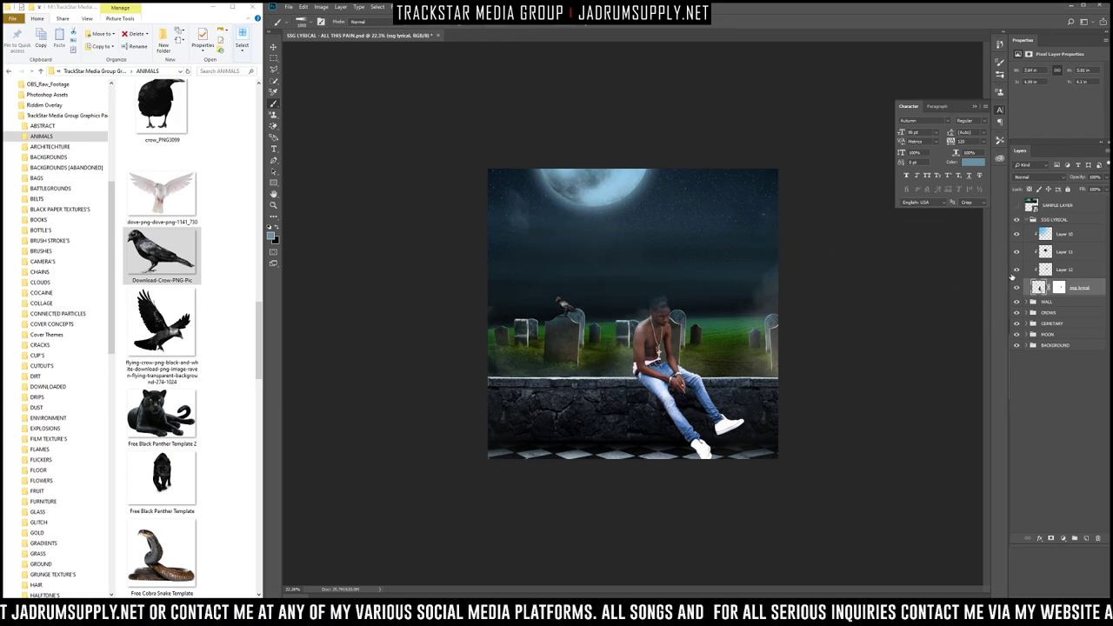
# Step: Stamp the muted blue moonlight beam over the man on Layer 10
pyautogui.click(1063, 234)
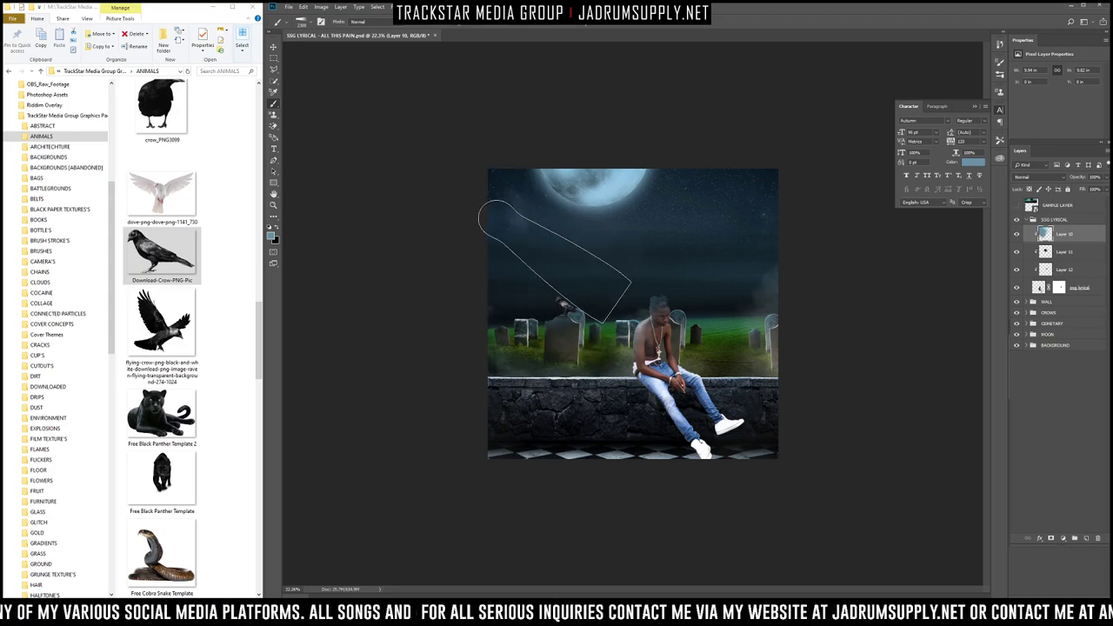
pyautogui.scroll(5, 616, 274)
pyautogui.scroll(-2, 639, 302)
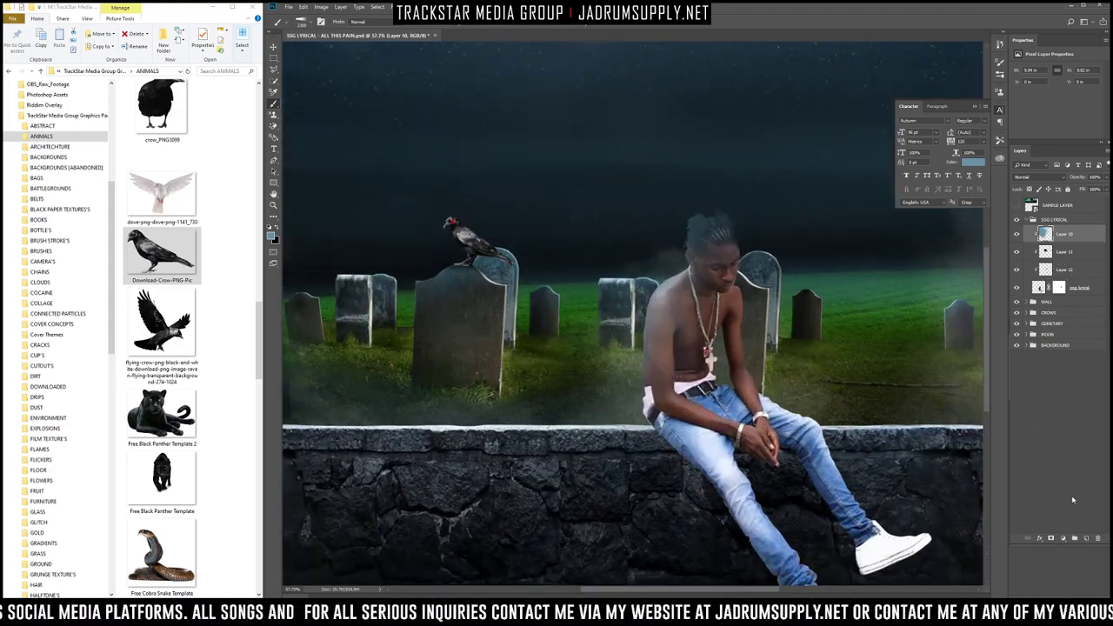
# Step: Add a new layer above Layer 10, clip it to the man, and name it HIGHLIGHTS
pyautogui.click(1083, 540)
pyautogui.keyDown('alt'); pyautogui.click(1060, 241); pyautogui.keyUp('alt')
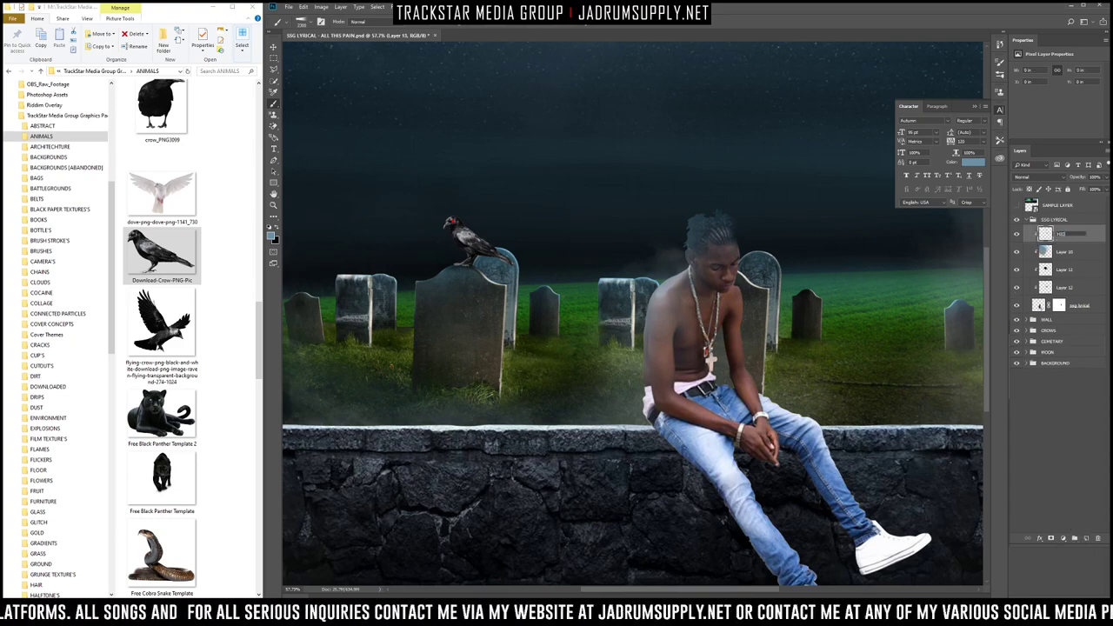
pyautogui.press('Return')
# Step: Set the foreground colour to white (ffffff) for painting the highlights
pyautogui.scroll(5, 703, 309)
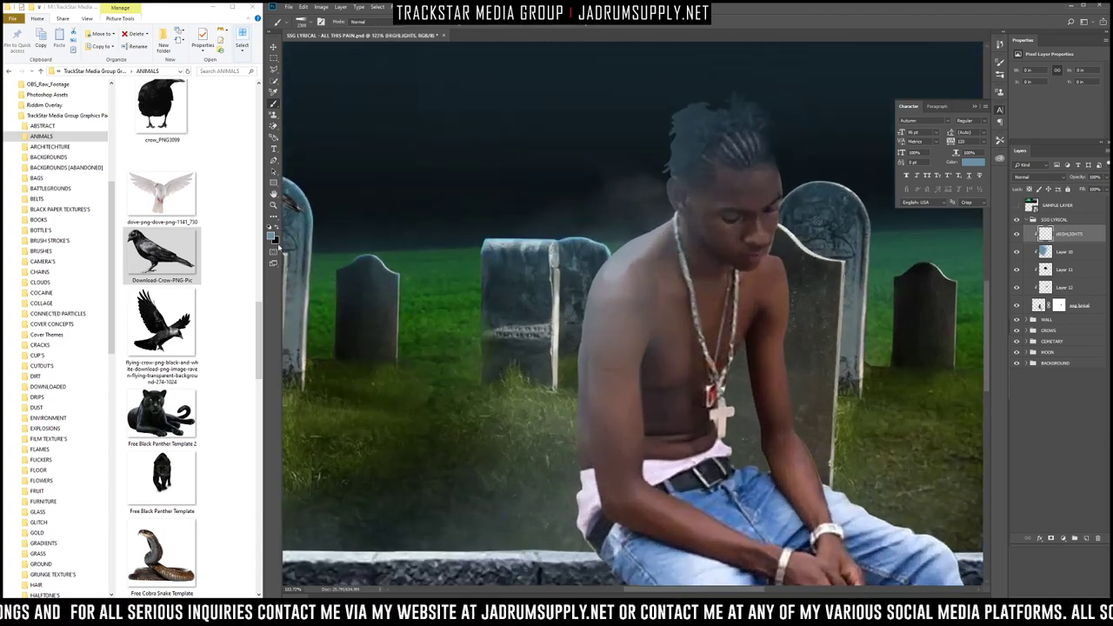
pyautogui.click(272, 235)
pyautogui.write('ffffff')
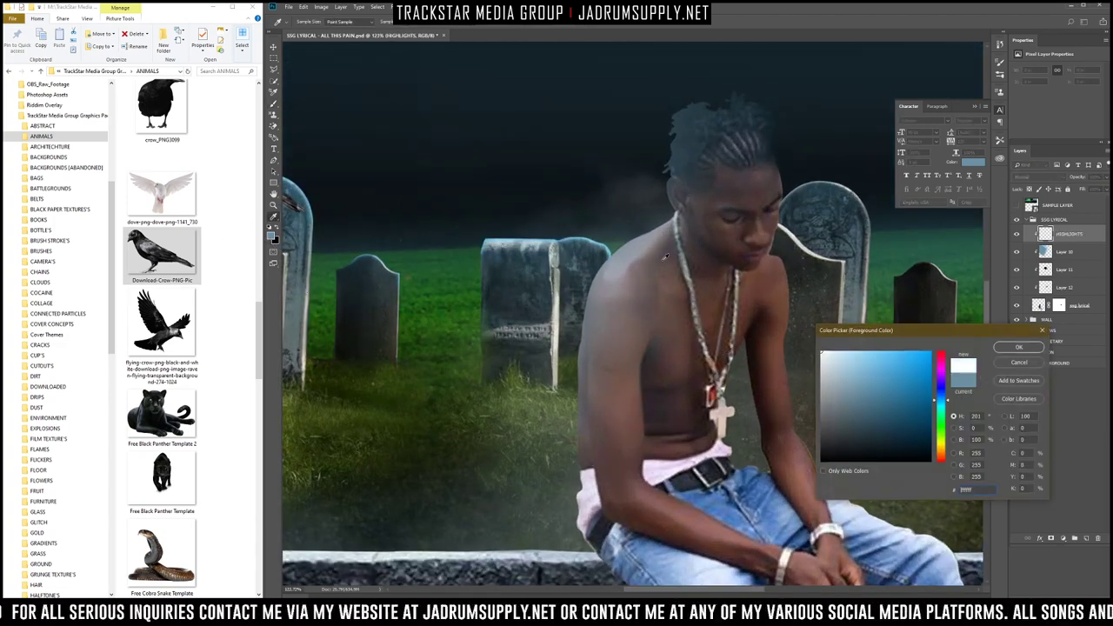
pyautogui.press('Return')
pyautogui.press('b')
pyautogui.scroll(2, 541, 454)
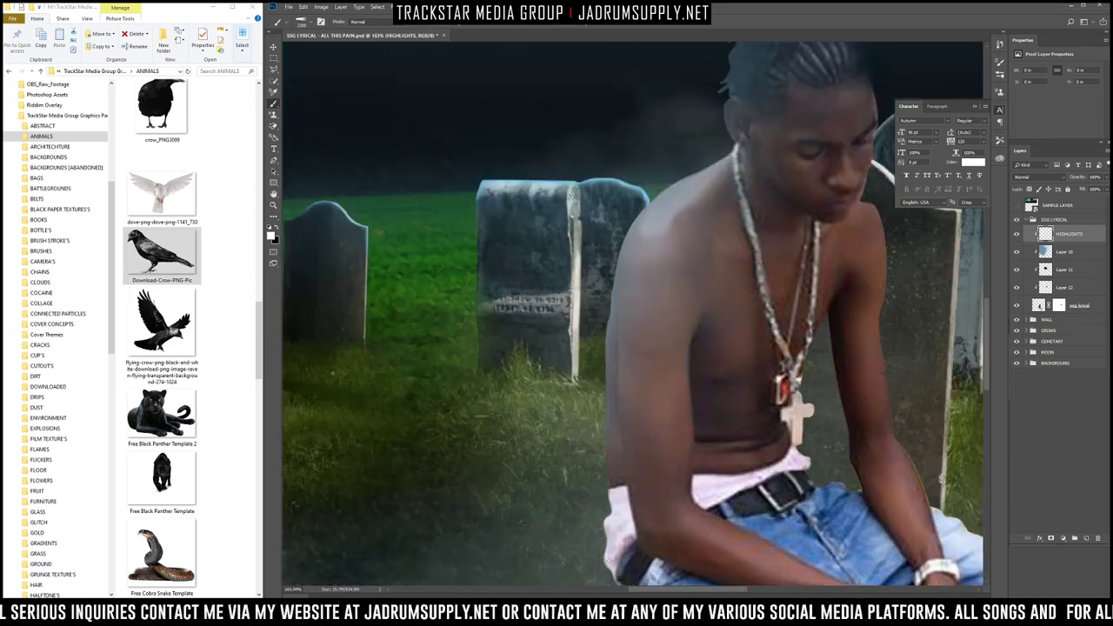
# Step: Switch to the soft round brush at 0% hardness and shrink it to a small tip for edge painting
pyautogui.rightClick(598, 466)
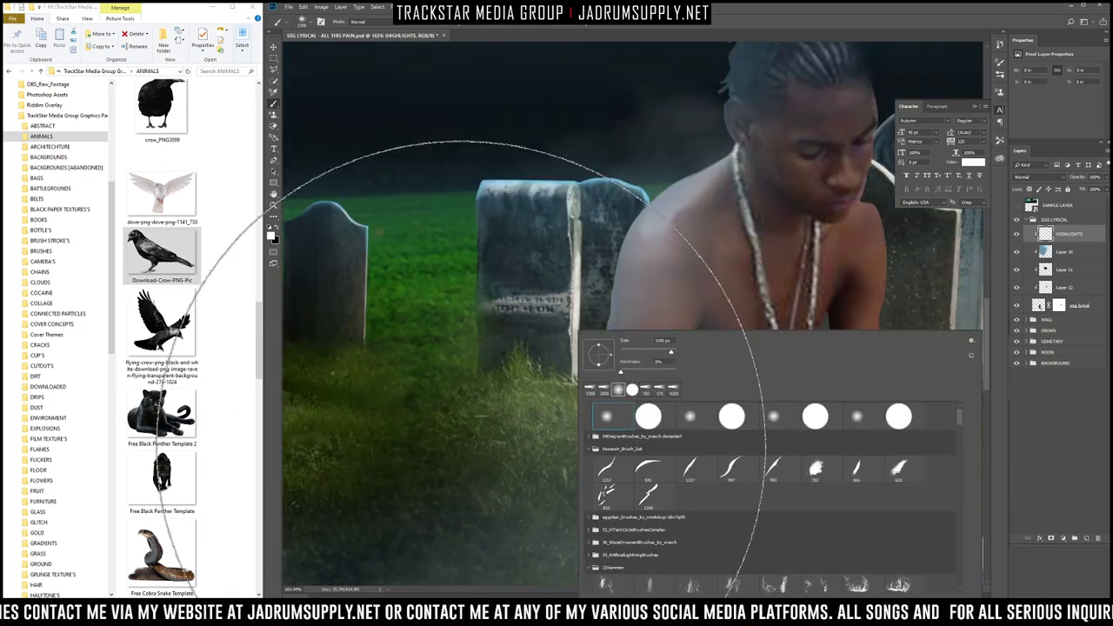
pyautogui.press('Return')
pyautogui.press('[')
pyautogui.press('[')
pyautogui.press('[')
pyautogui.press('[')
pyautogui.press('[')
pyautogui.press('[')
pyautogui.press('[')
pyautogui.press('[')
pyautogui.press('[')
pyautogui.press('[')
pyautogui.press('[')
pyautogui.press('[')
pyautogui.press('[')
pyautogui.press('[')
pyautogui.press('[')
pyautogui.press('[')
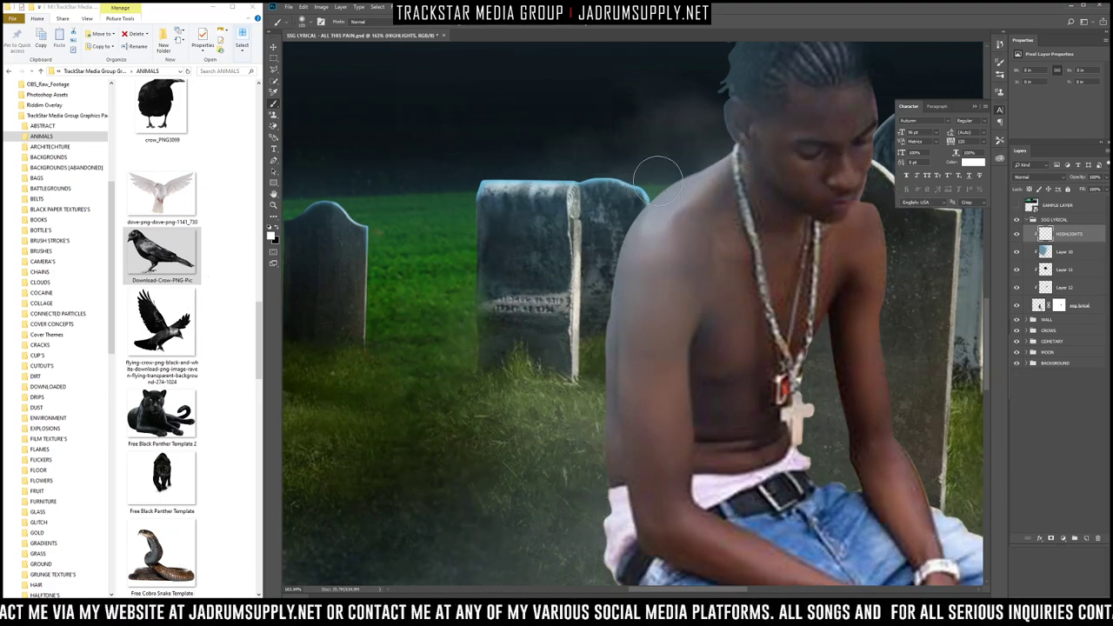
# Step: Paint a thin white rim light along the moonlit edge of the man's hair, shoulder, arm and waist
pyautogui.scroll(3, 671, 182)
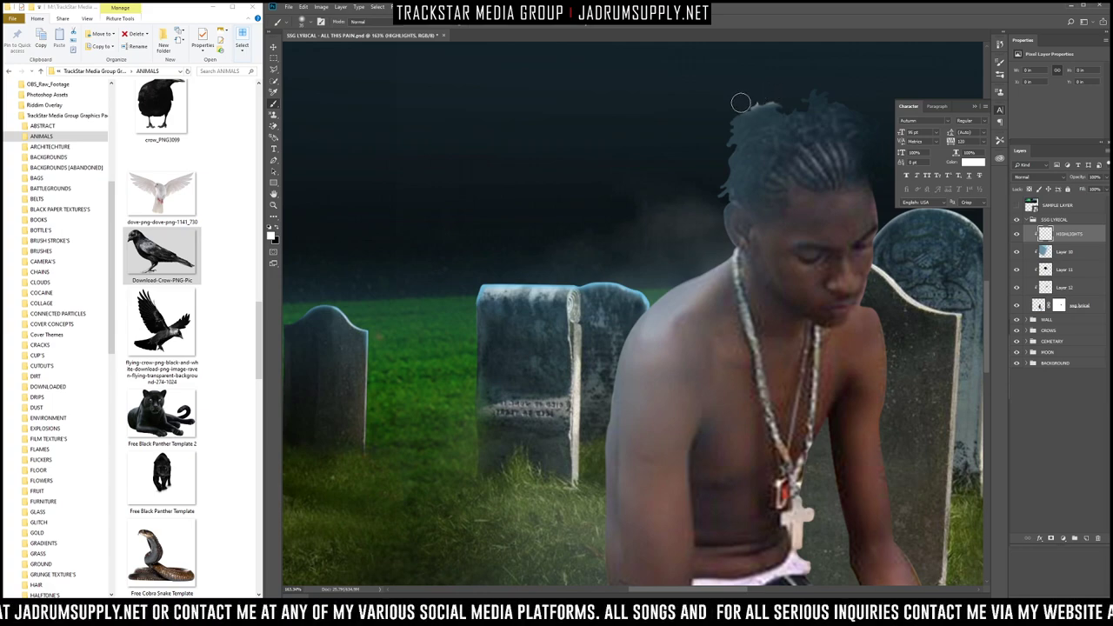
pyautogui.moveTo(728, 110)
pyautogui.mouseDown()
pyautogui.moveTo(711, 188)
pyautogui.moveTo(726, 246)
pyautogui.moveTo(633, 313)
pyautogui.moveTo(604, 374)
pyautogui.mouseUp()
pyautogui.scroll(-5, 579, 473)
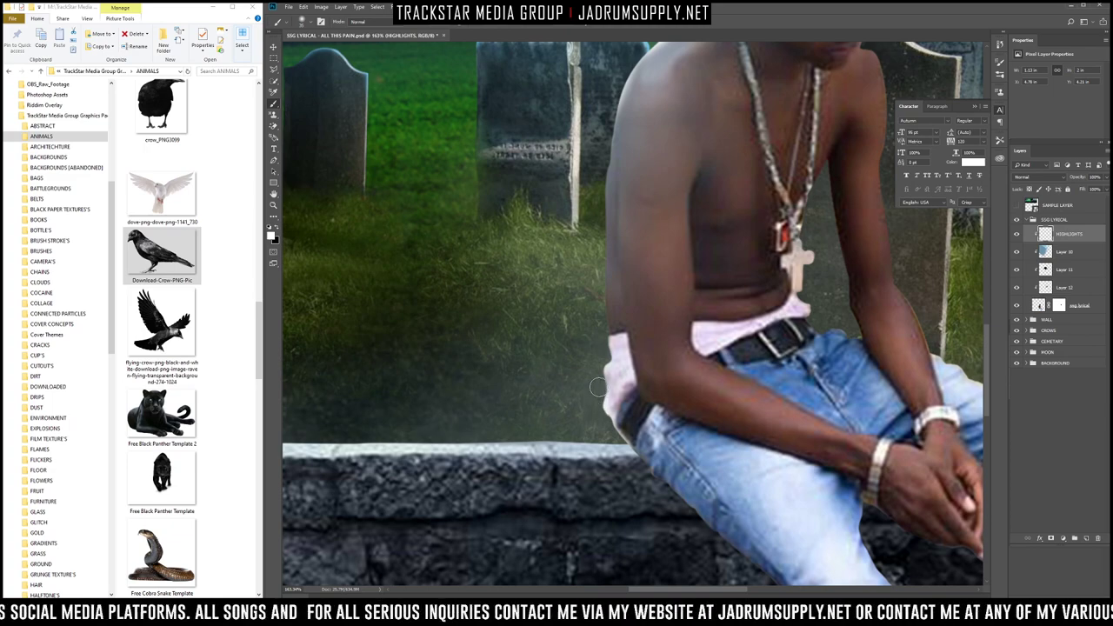
pyautogui.moveTo(602, 352); pyautogui.dragTo(600, 141)
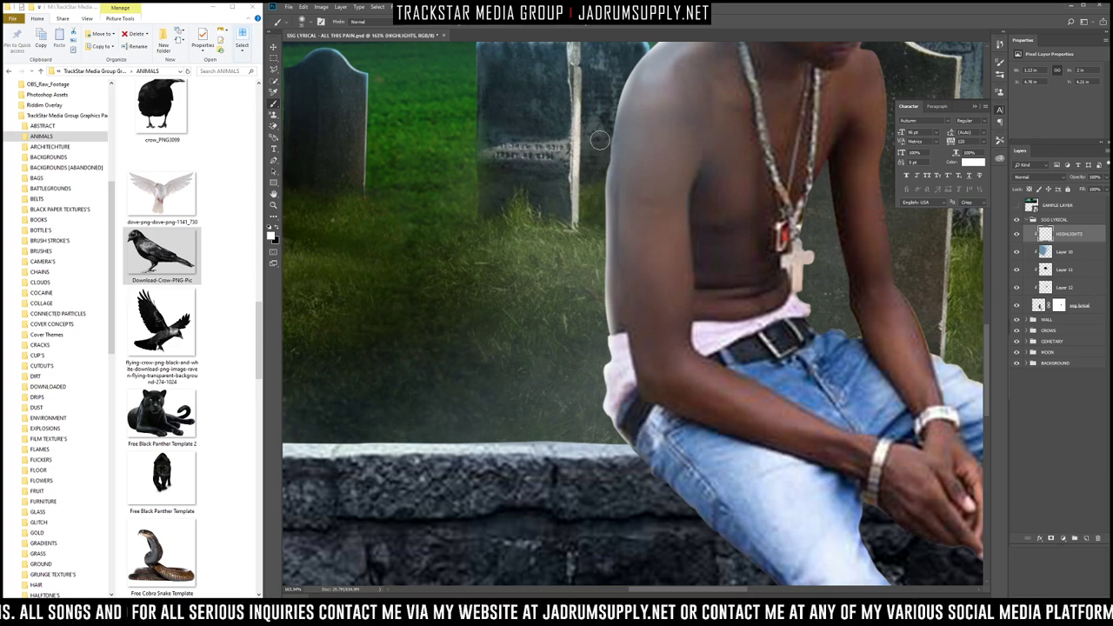
pyautogui.scroll(-8, 502, 209)
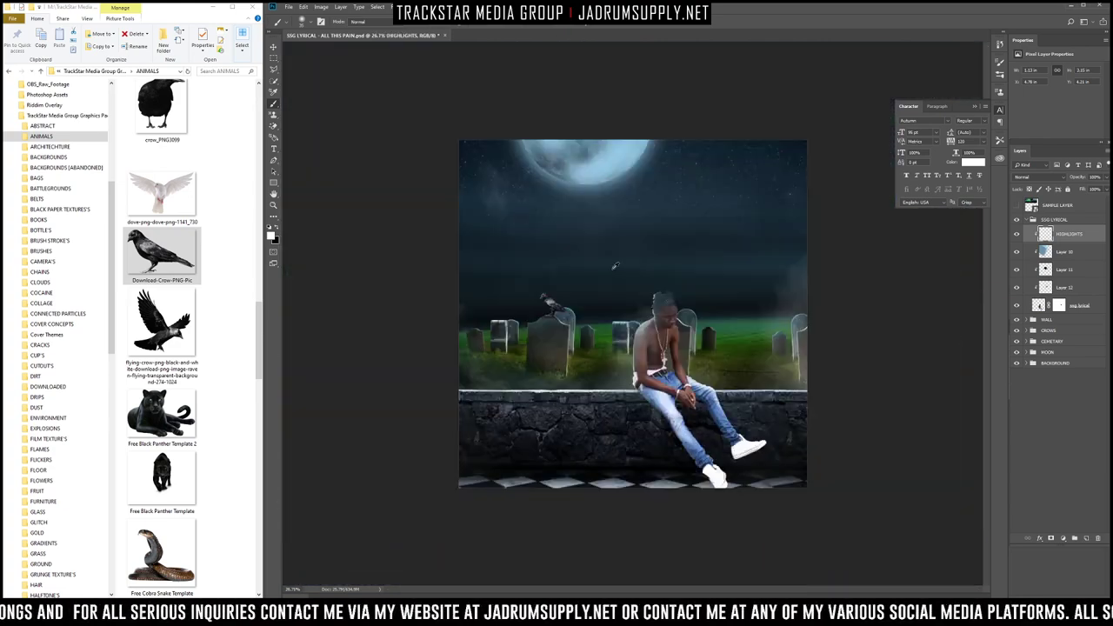
# Step: Compare the man with and without the HIGHLIGHTS layer's rim light
pyautogui.click(1017, 235)
pyautogui.click(1017, 235)
pyautogui.click(1017, 235)
pyautogui.click(1018, 235)
pyautogui.scroll(3, 701, 283)
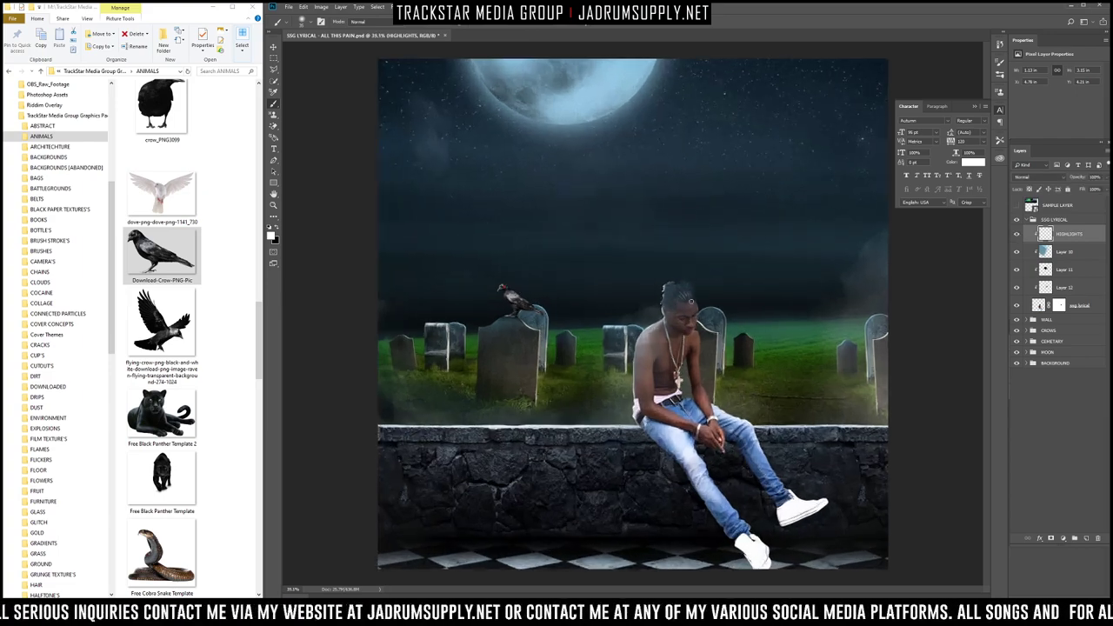
pyautogui.scroll(6, 664, 434)
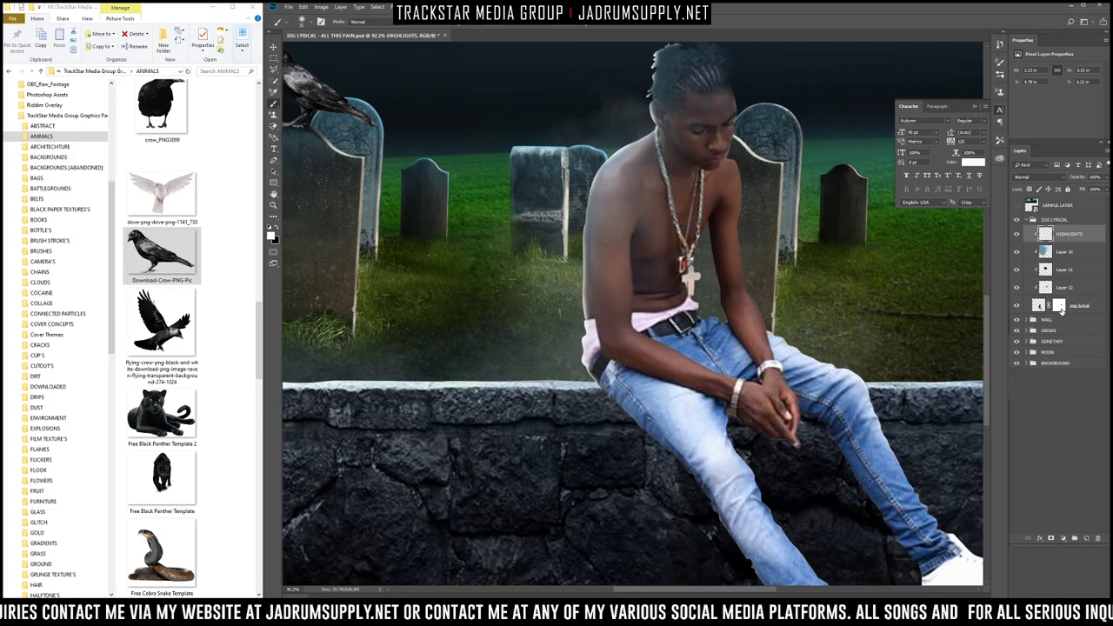
# Step: Add a new layer and place it directly beneath the ssg lyrical layer
pyautogui.click(1060, 306)
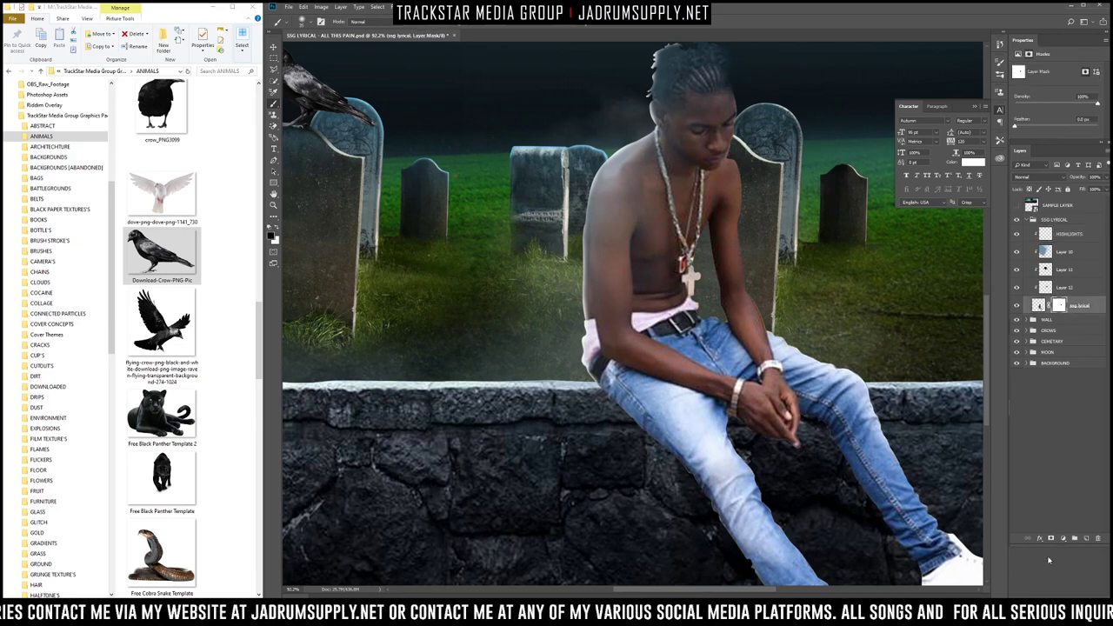
pyautogui.click(1086, 540)
pyautogui.moveTo(1065, 306); pyautogui.dragTo(1066, 323)
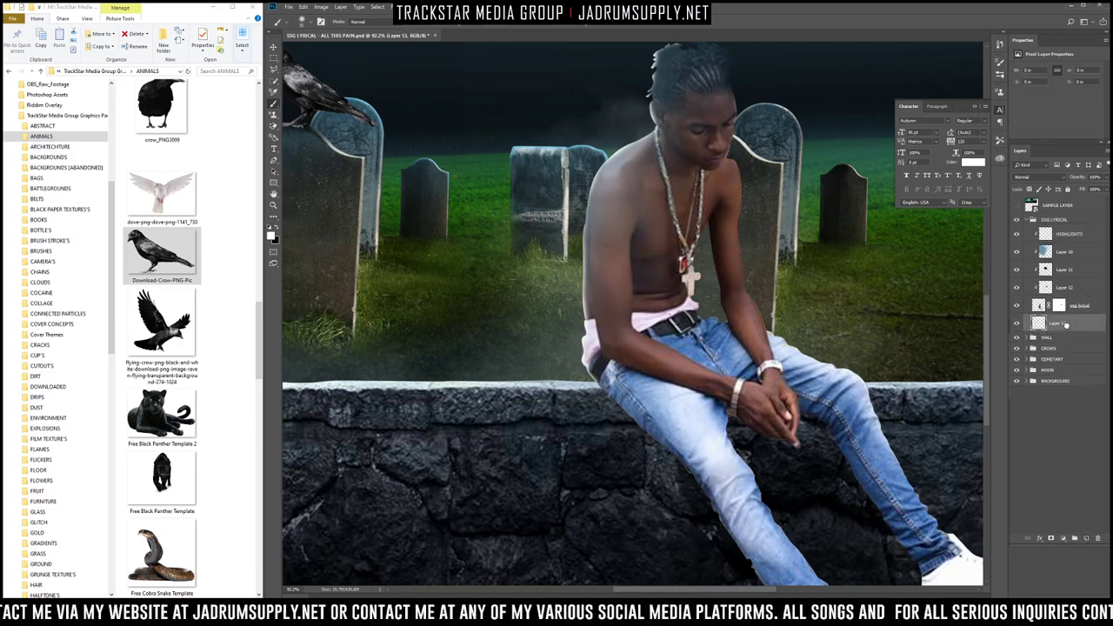
pyautogui.scroll(-1, 703, 358)
pyautogui.scroll(2, 690, 398)
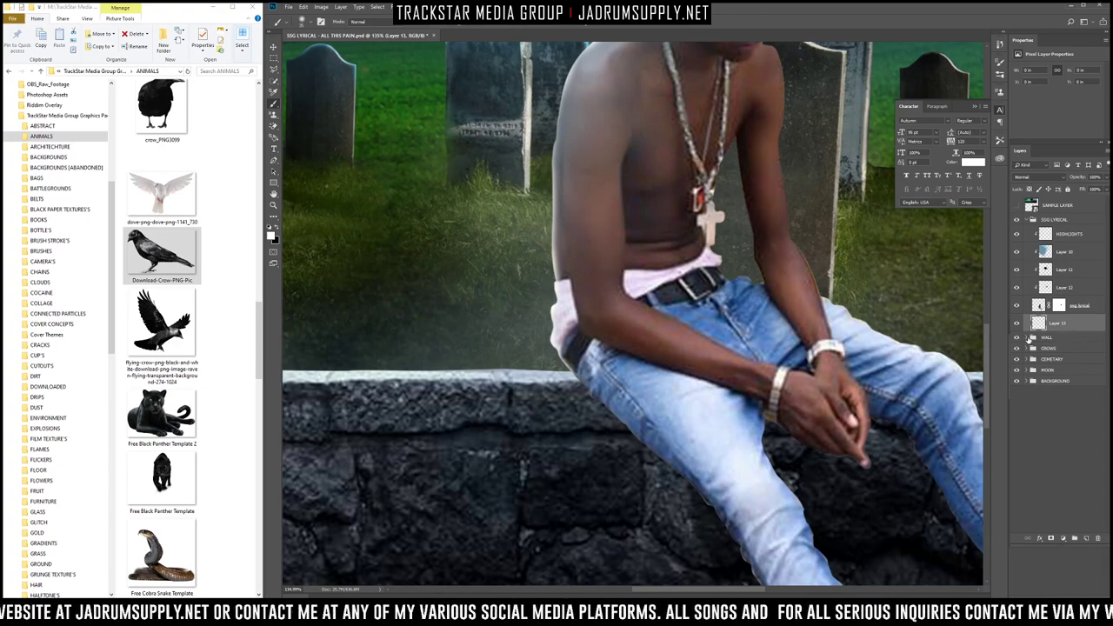
# Step: Try masking the new layer with a selection loaded from the wall layer's outline
pyautogui.click(1030, 337)
pyautogui.keyDown('ctrl'); pyautogui.click(1038, 370); pyautogui.keyUp('ctrl')
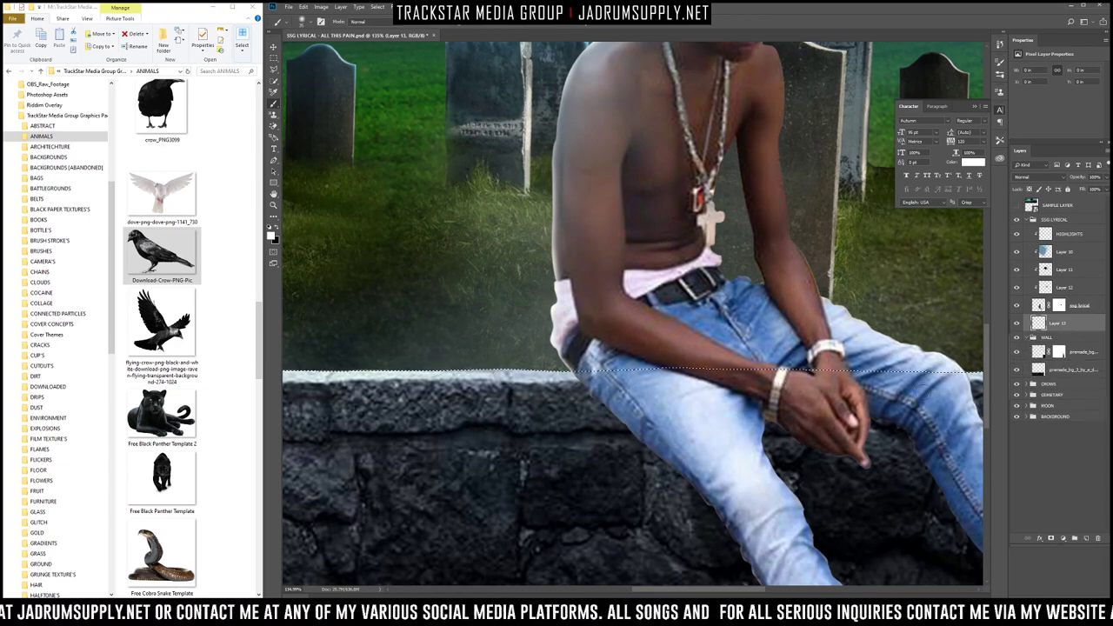
pyautogui.click(1051, 539)
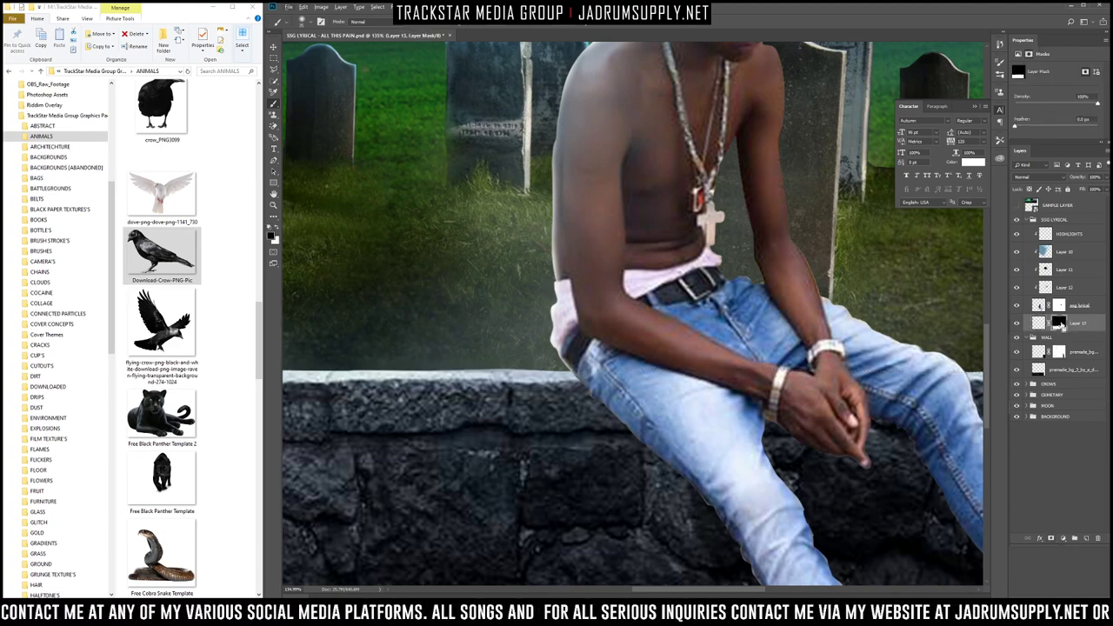
pyautogui.click(1038, 323)
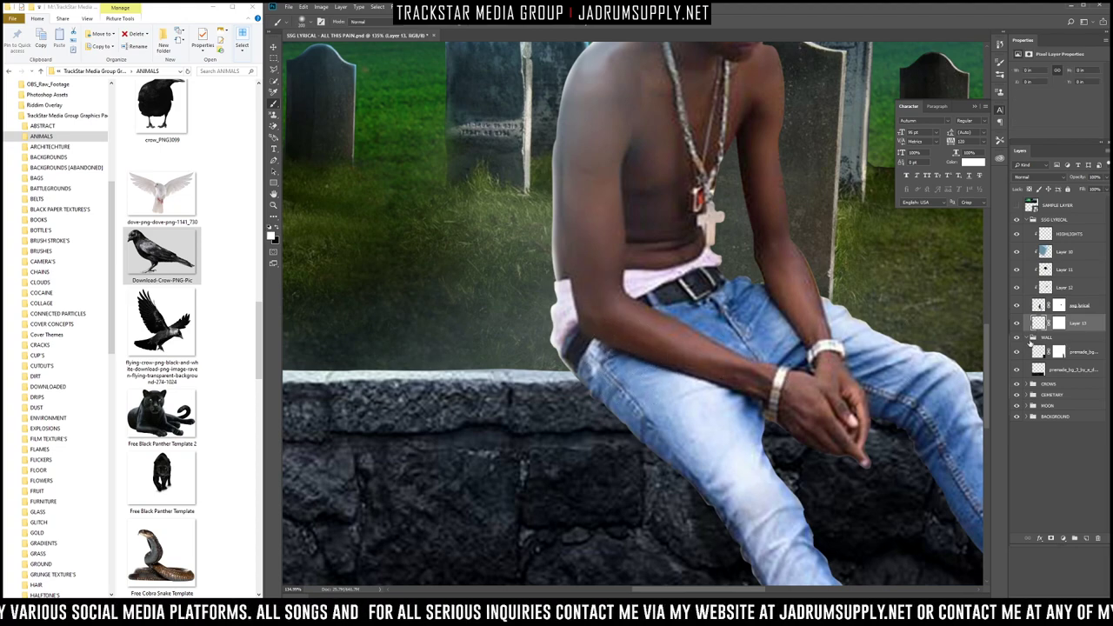
# Step: Load the wall outline as a selection and paint a soft black shadow beneath the man on Layer 13
pyautogui.keyDown('ctrl'); pyautogui.click(1038, 371); pyautogui.keyUp('ctrl')
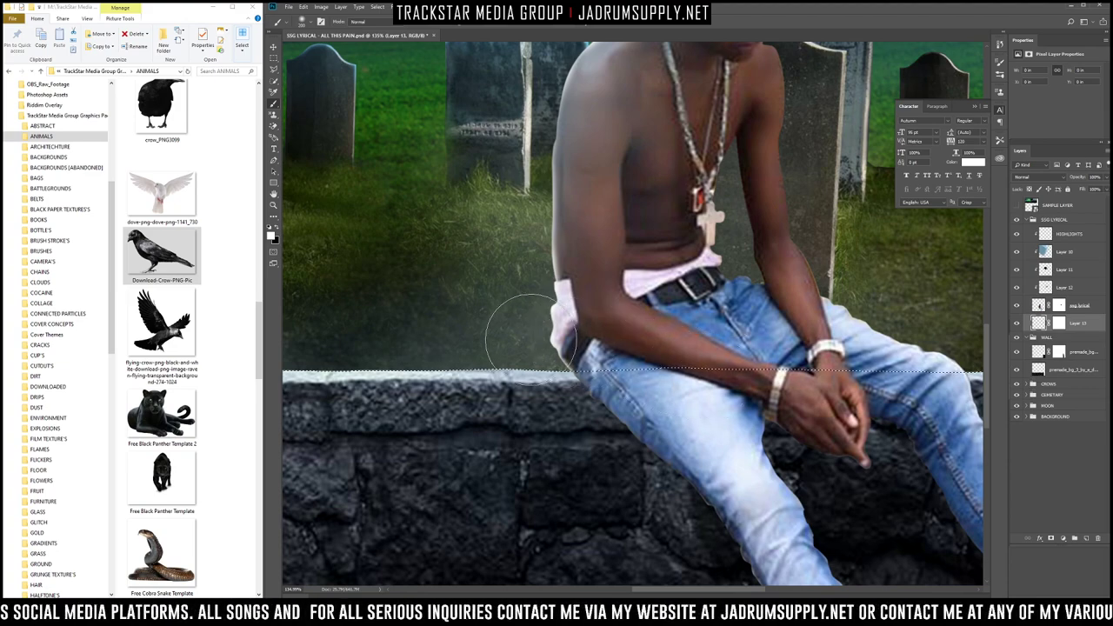
pyautogui.hotkey('ctrl', 'z')
pyautogui.press('x')
pyautogui.moveTo(456, 319)
pyautogui.mouseDown()
pyautogui.moveTo(696, 307)
pyautogui.moveTo(527, 346)
pyautogui.moveTo(694, 326)
pyautogui.mouseUp()
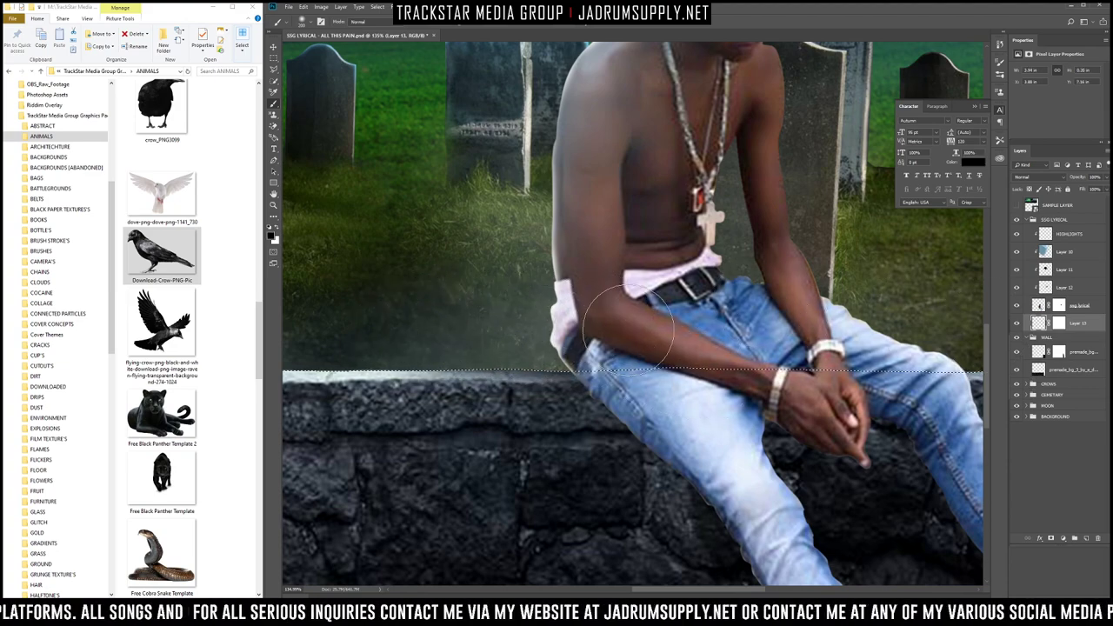
# Step: Extend the soft black shadow on Layer 13 across the wall behind and beneath the man's legs, within the wall selection
pyautogui.scroll(-5, 805, 319)
pyautogui.moveTo(887, 328)
pyautogui.mouseDown()
pyautogui.moveTo(965, 322)
pyautogui.moveTo(762, 327)
pyautogui.mouseUp()
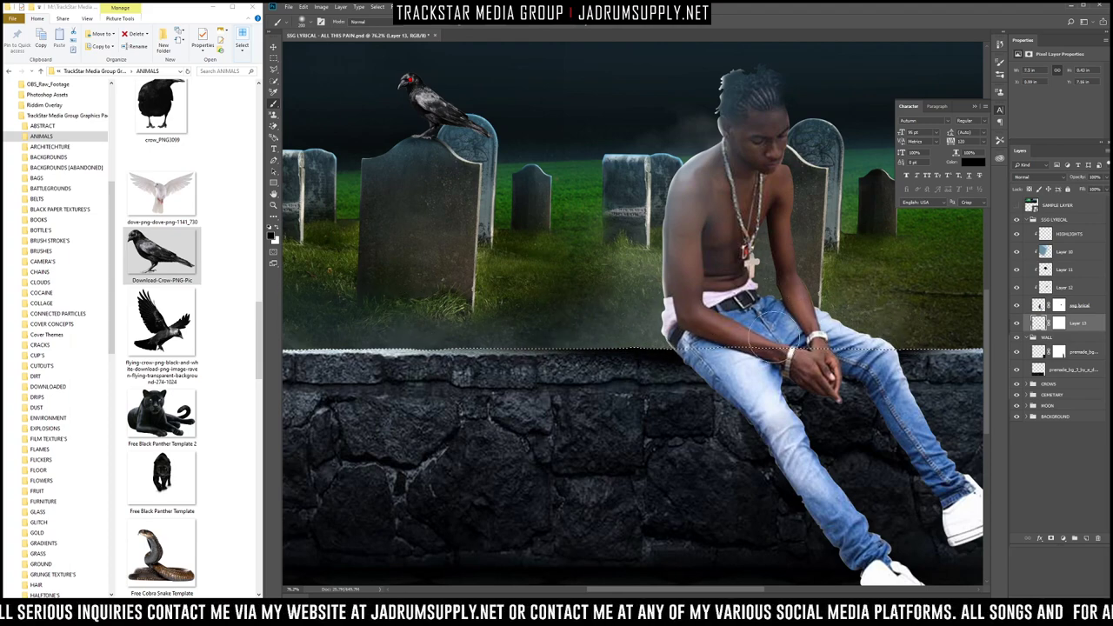
pyautogui.moveTo(764, 367)
pyautogui.mouseDown()
pyautogui.moveTo(759, 395)
pyautogui.moveTo(708, 379)
pyautogui.moveTo(803, 478)
pyautogui.moveTo(769, 391)
pyautogui.moveTo(782, 449)
pyautogui.moveTo(782, 375)
pyautogui.moveTo(869, 409)
pyautogui.moveTo(835, 372)
pyautogui.moveTo(917, 452)
pyautogui.mouseUp()
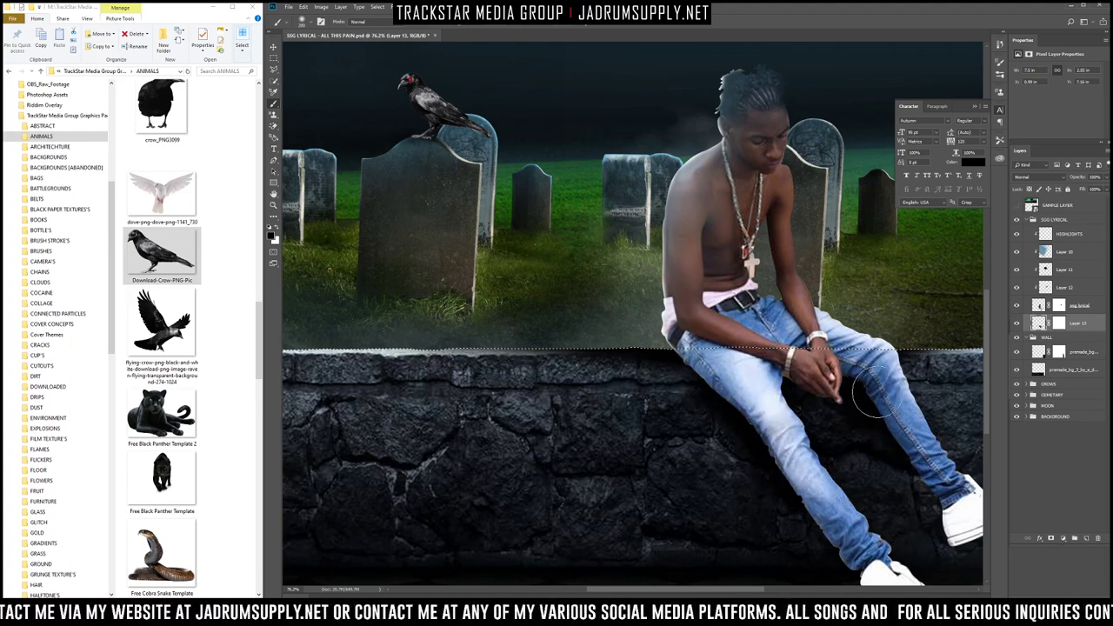
pyautogui.scroll(-1, 879, 409)
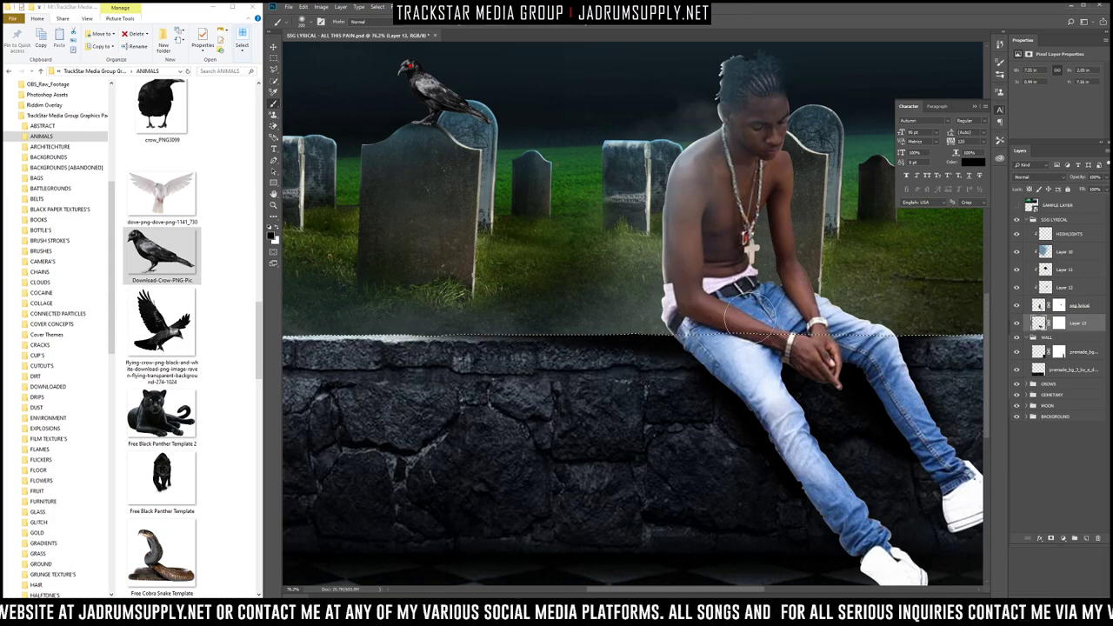
pyautogui.scroll(-5, 702, 320)
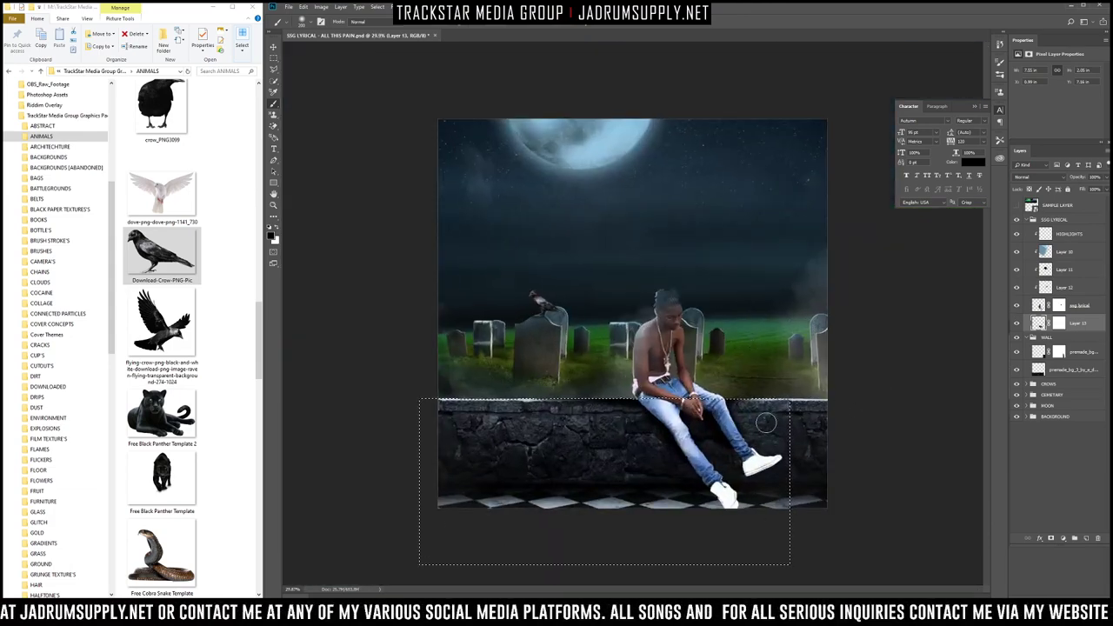
pyautogui.scroll(4, 644, 374)
pyautogui.scroll(-3, 703, 408)
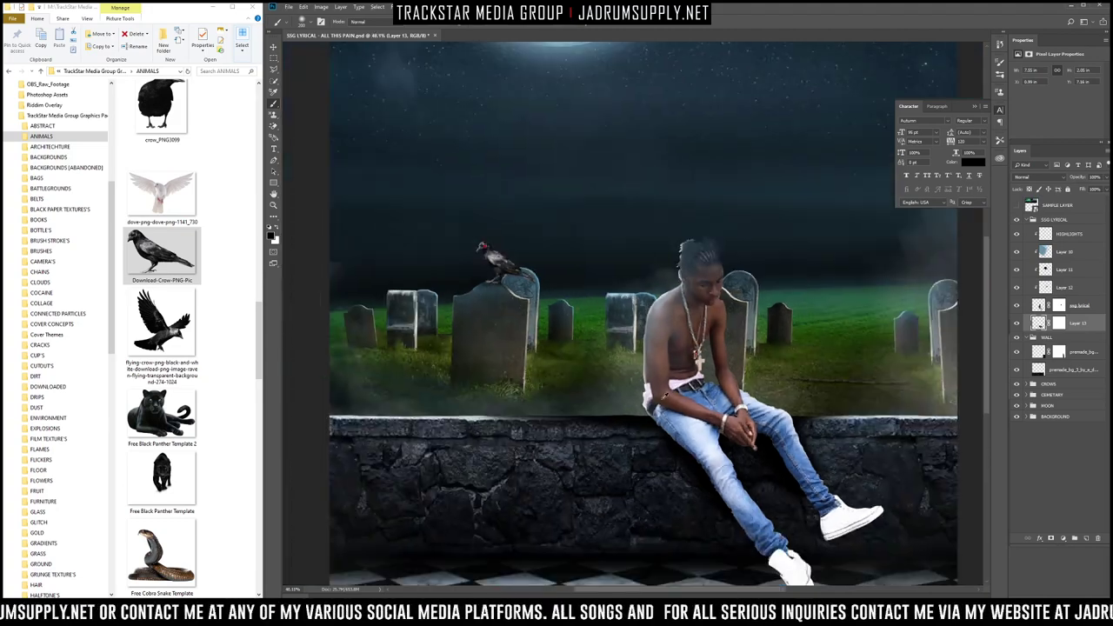
pyautogui.press('x')
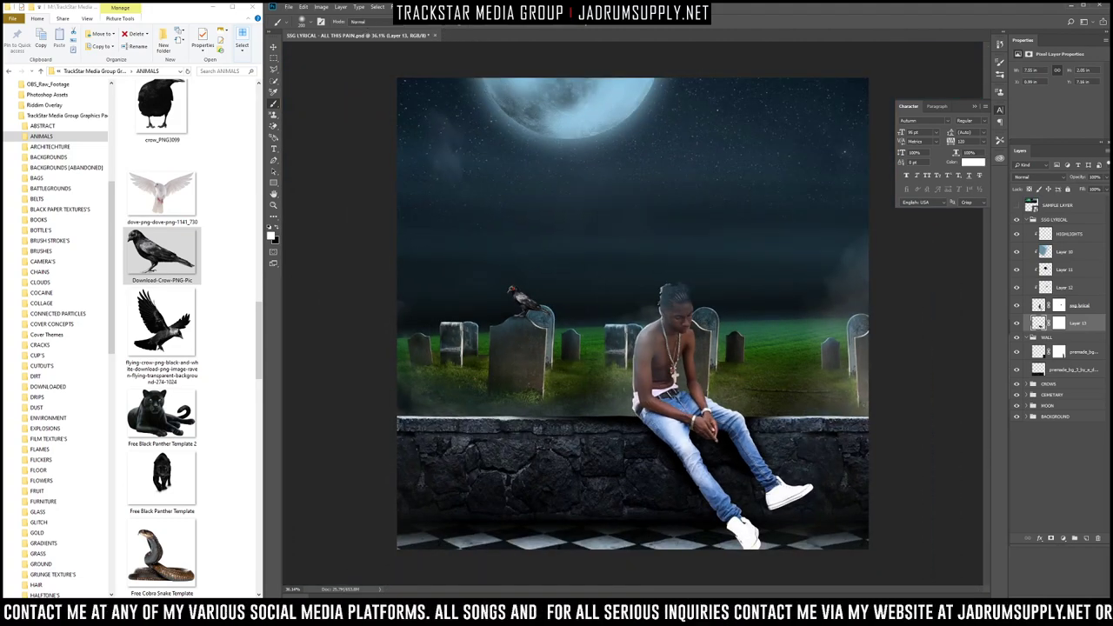
pyautogui.moveTo(565, 419)
pyautogui.mouseDown()
pyautogui.moveTo(542, 407)
pyautogui.moveTo(623, 429)
pyautogui.moveTo(557, 424)
pyautogui.mouseUp()
pyautogui.hotkey('ctrl', 'z')
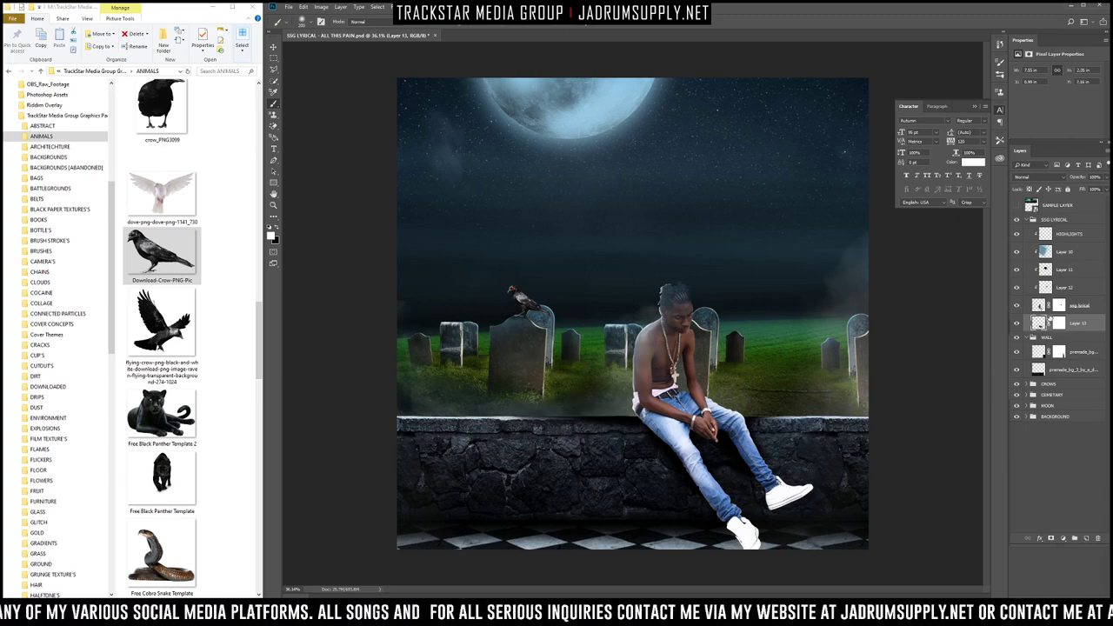
# Step: Paint black on Layer 13's mask to trim and soften the shadow on the wall around the man
pyautogui.click(1057, 325)
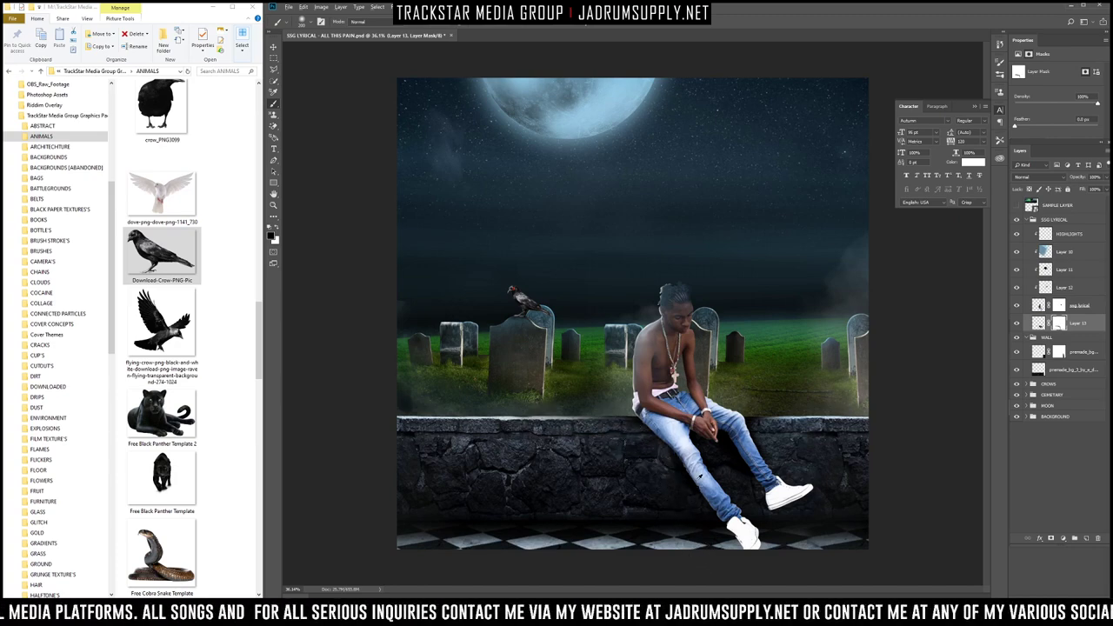
pyautogui.scroll(5, 700, 477)
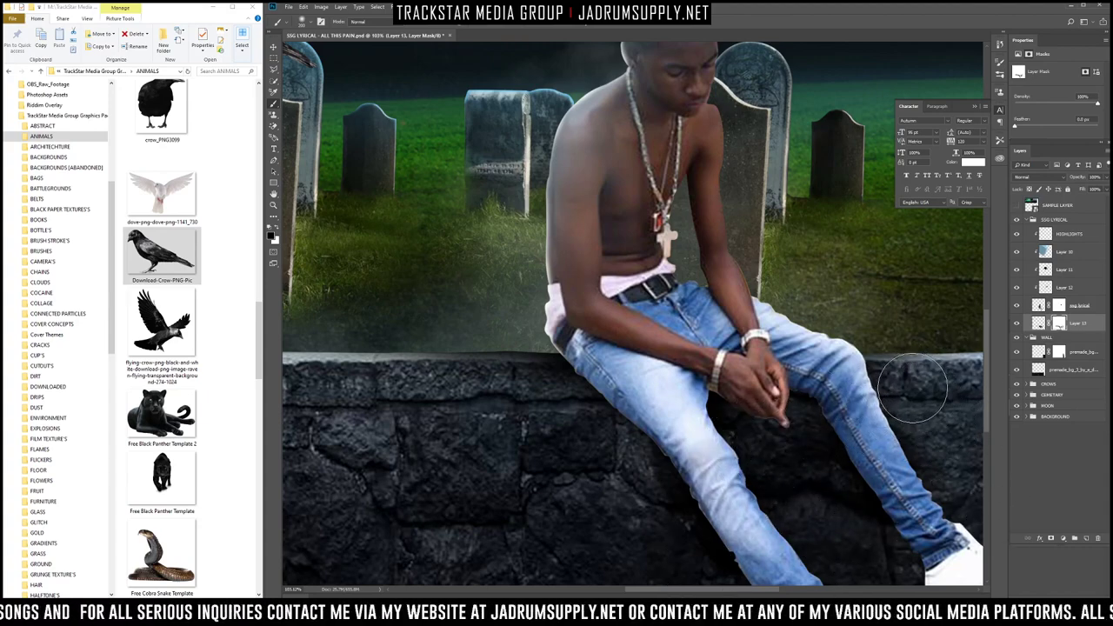
pyautogui.scroll(-3, 937, 462)
pyautogui.scroll(4, 702, 396)
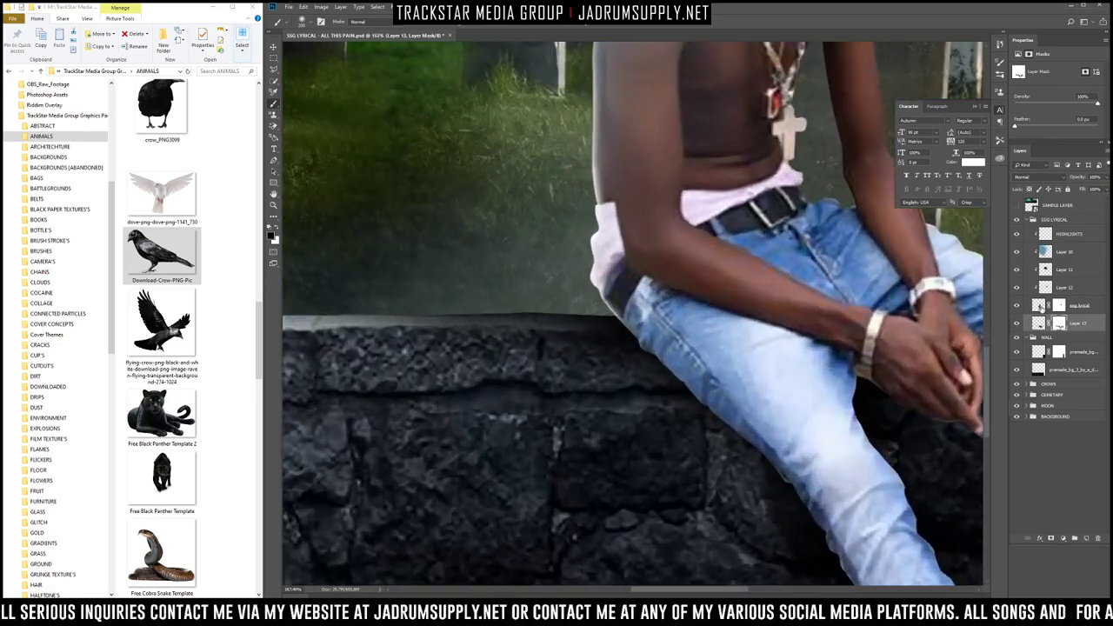
# Step: Add a new clipped layer directly above the ssg lyrical layer and paint soft black shading along the underside of the man's jeans and hands
pyautogui.click(1040, 305)
pyautogui.click(1087, 539)
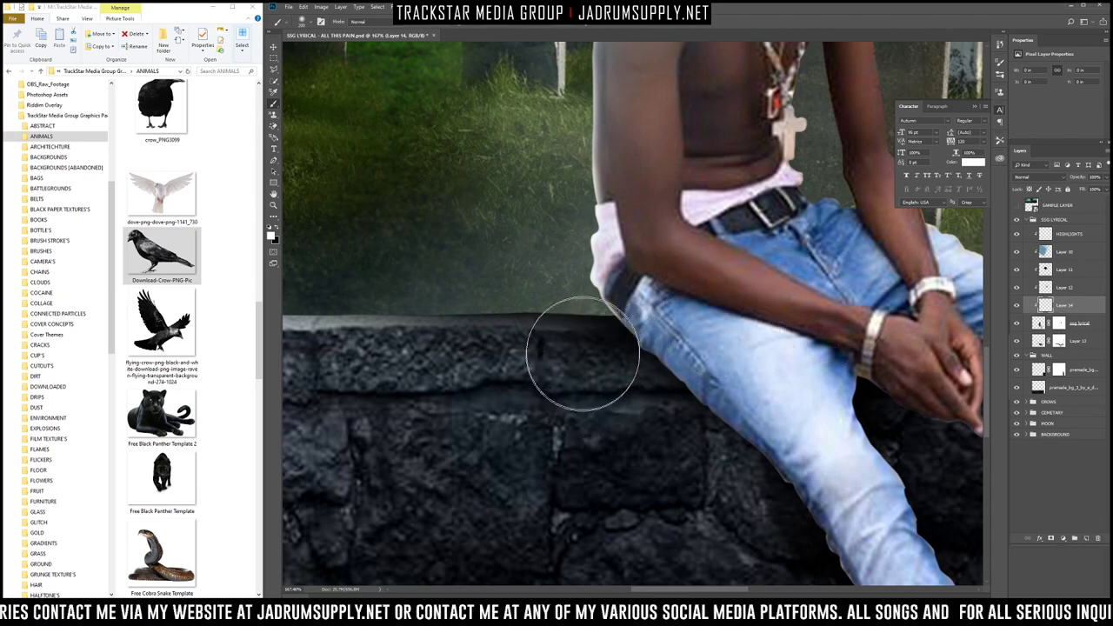
pyautogui.click(584, 375)
pyautogui.press('x')
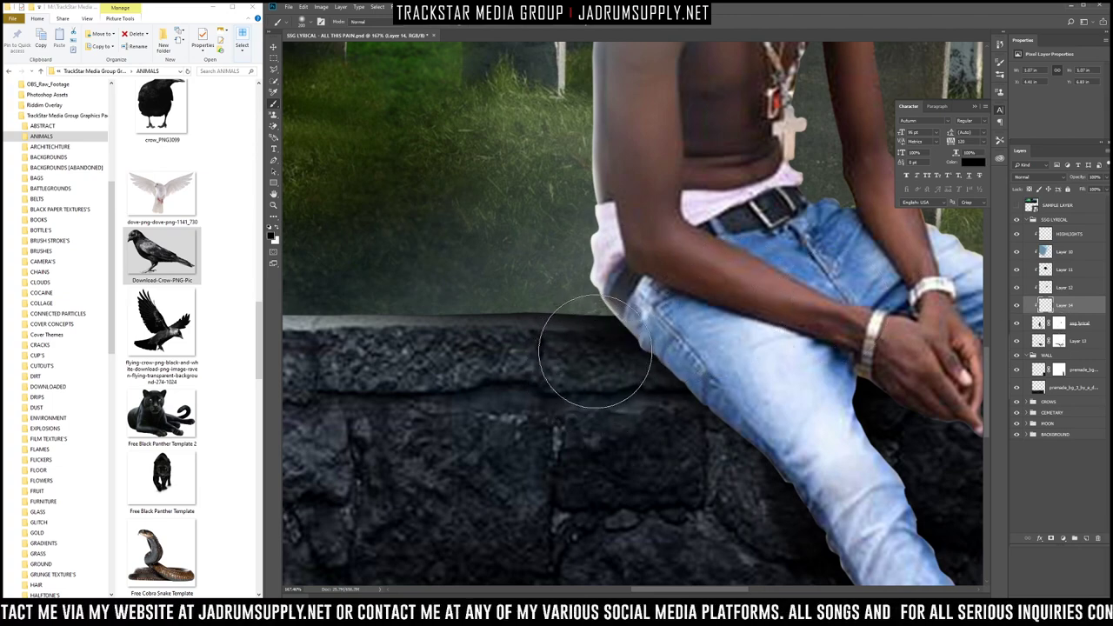
pyautogui.click(593, 379)
pyautogui.moveTo(605, 389)
pyautogui.mouseDown()
pyautogui.moveTo(641, 403)
pyautogui.moveTo(757, 537)
pyautogui.moveTo(557, 334)
pyautogui.moveTo(635, 427)
pyautogui.moveTo(740, 510)
pyautogui.mouseUp()
pyautogui.hotkey('ctrl', '0')
pyautogui.scroll(-2, 681, 450)
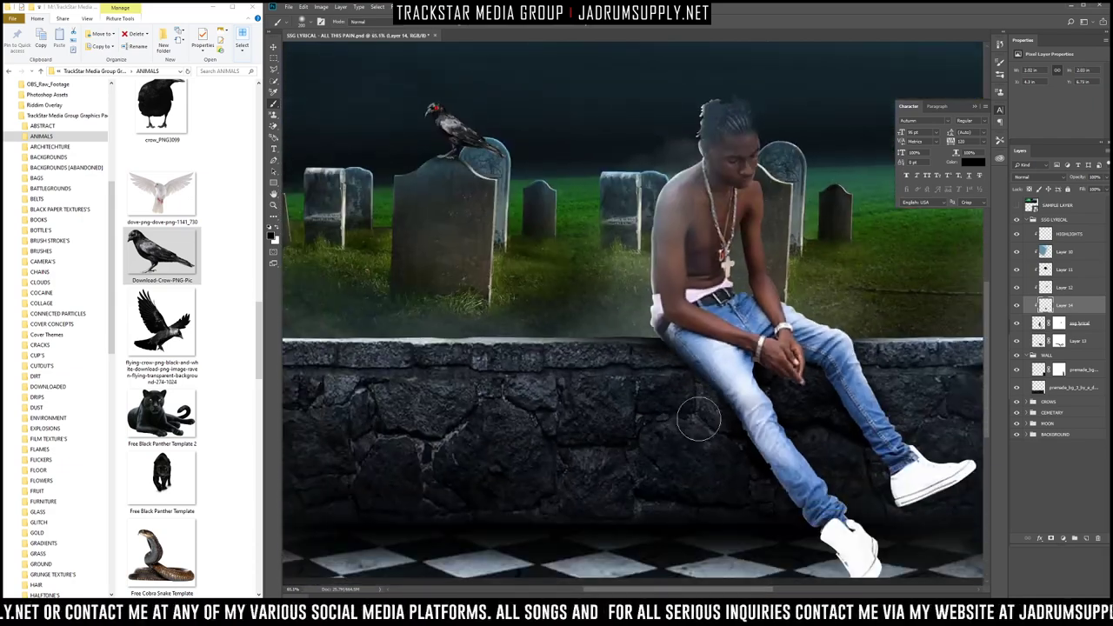
pyautogui.moveTo(726, 436)
pyautogui.mouseDown()
pyautogui.moveTo(780, 522)
pyautogui.moveTo(760, 518)
pyautogui.mouseUp()
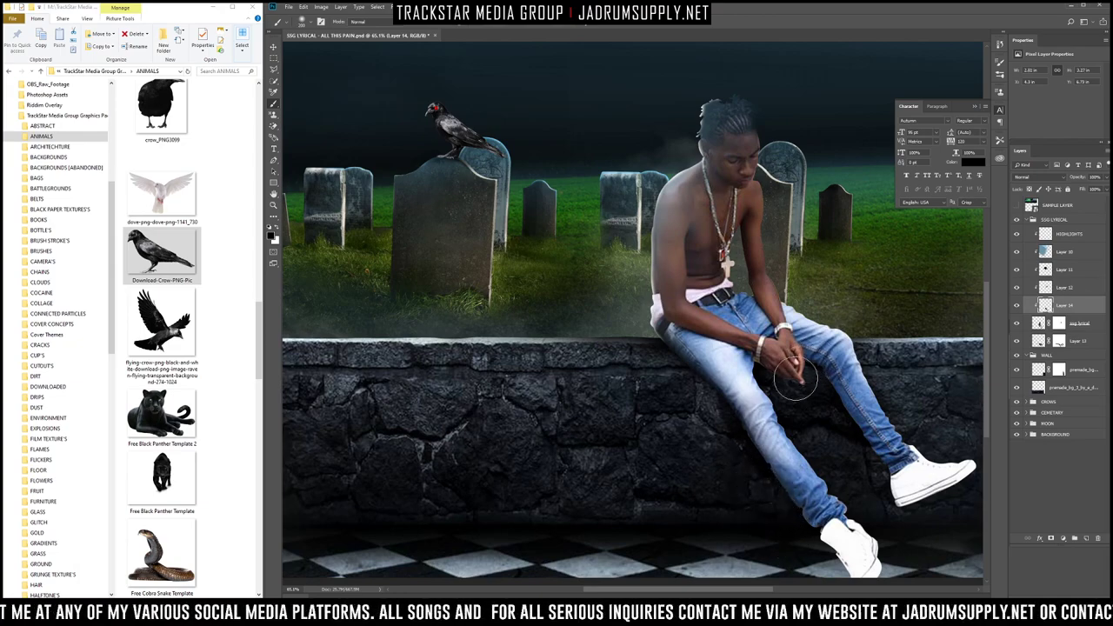
pyautogui.moveTo(800, 383); pyautogui.dragTo(805, 380)
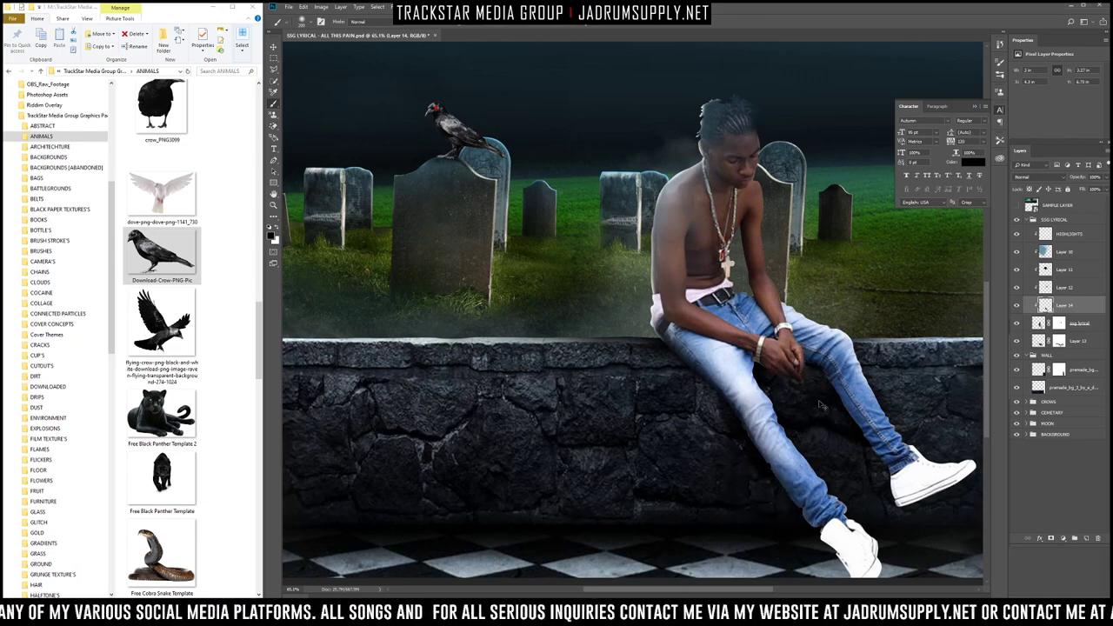
# Step: Shade the edges of the man's far leg in black on Layer 14 with a smaller brush
pyautogui.scroll(5, 821, 404)
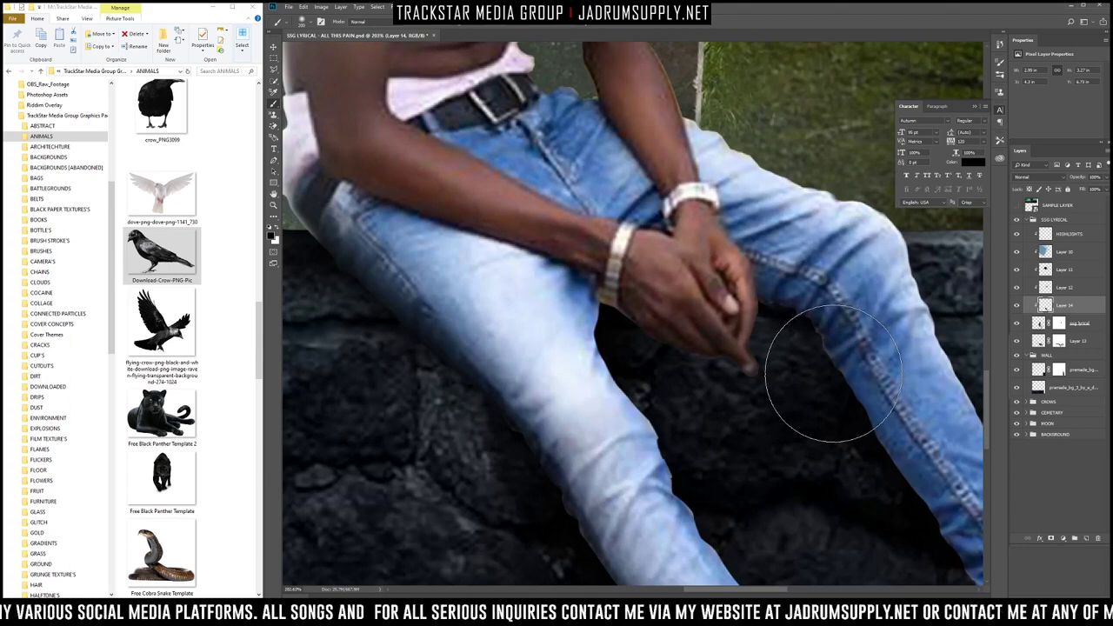
pyautogui.press('[')
pyautogui.press('[')
pyautogui.press('[')
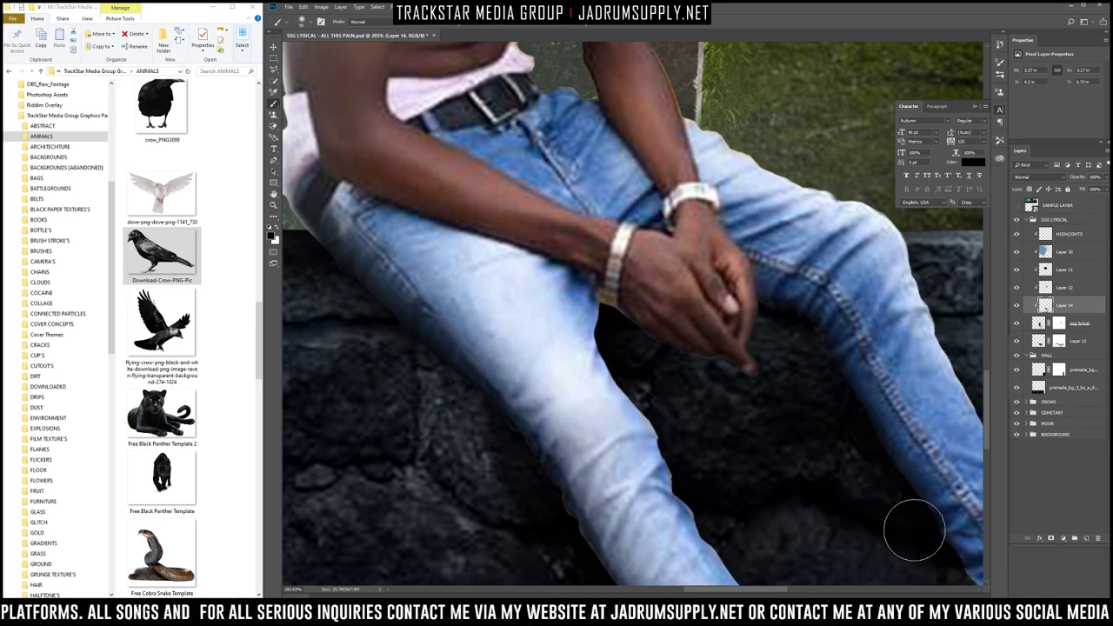
pyautogui.scroll(-2, 869, 494)
pyautogui.scroll(-1, 869, 494)
pyautogui.scroll(-1, 875, 505)
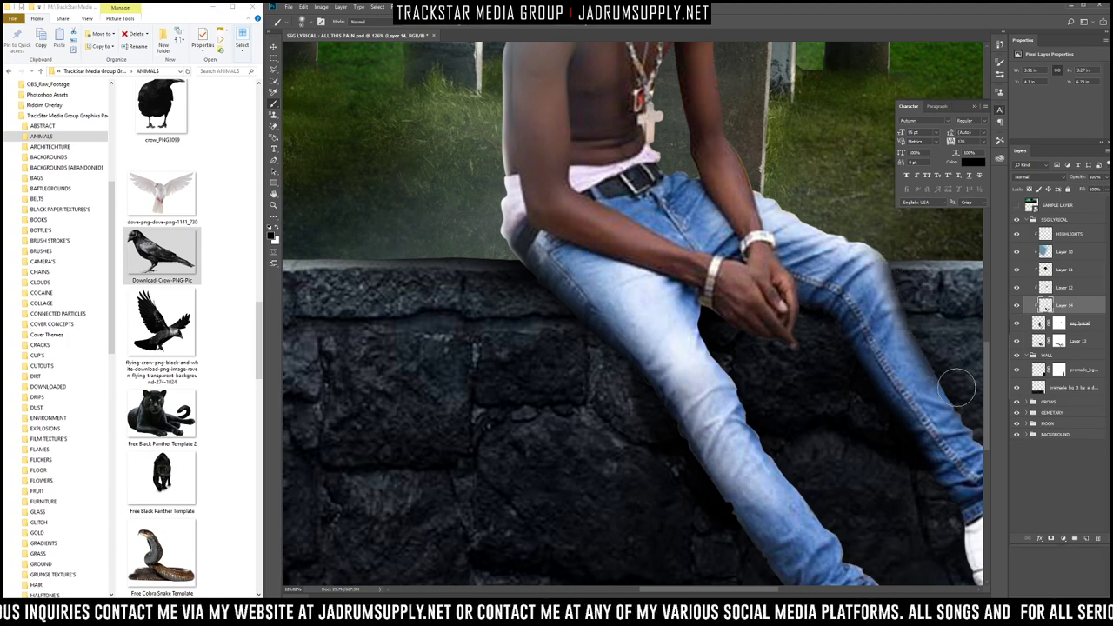
# Step: Set the opacity of the clipped shading on Layer 14 to 80%
pyautogui.scroll(-5, 956, 387)
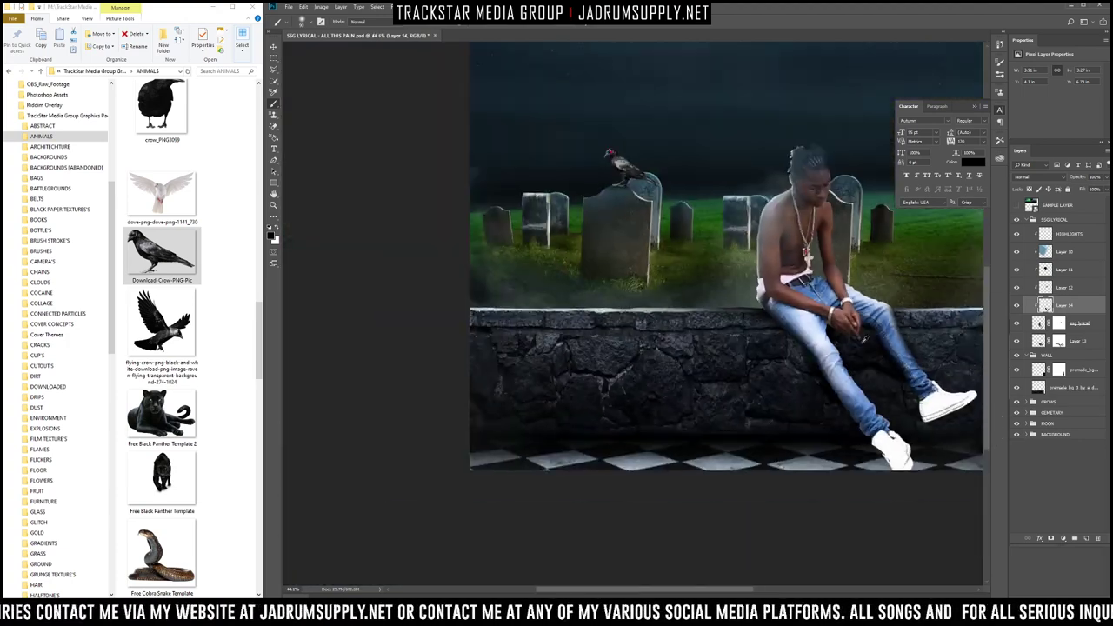
pyautogui.scroll(-2, 871, 375)
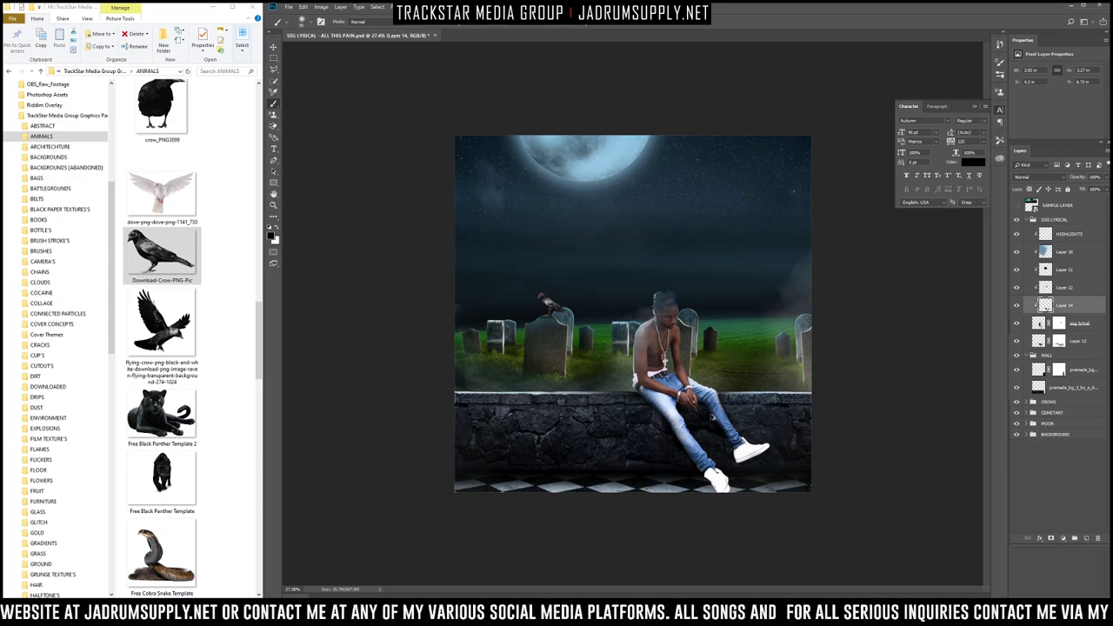
pyautogui.scroll(7, 685, 409)
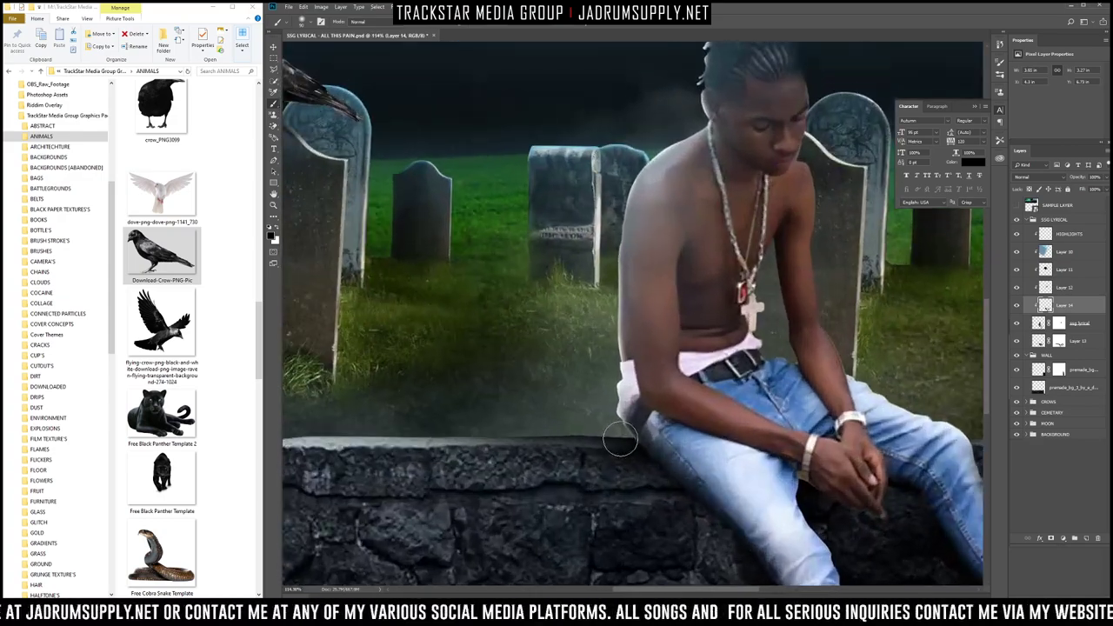
pyautogui.click(1068, 234)
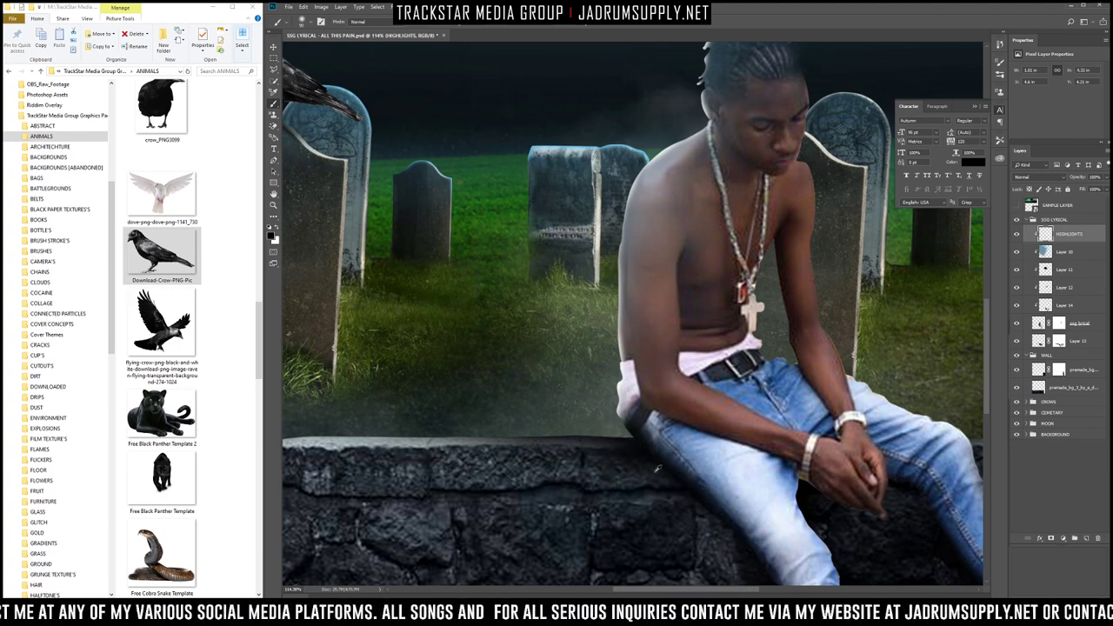
pyautogui.scroll(-5, 658, 469)
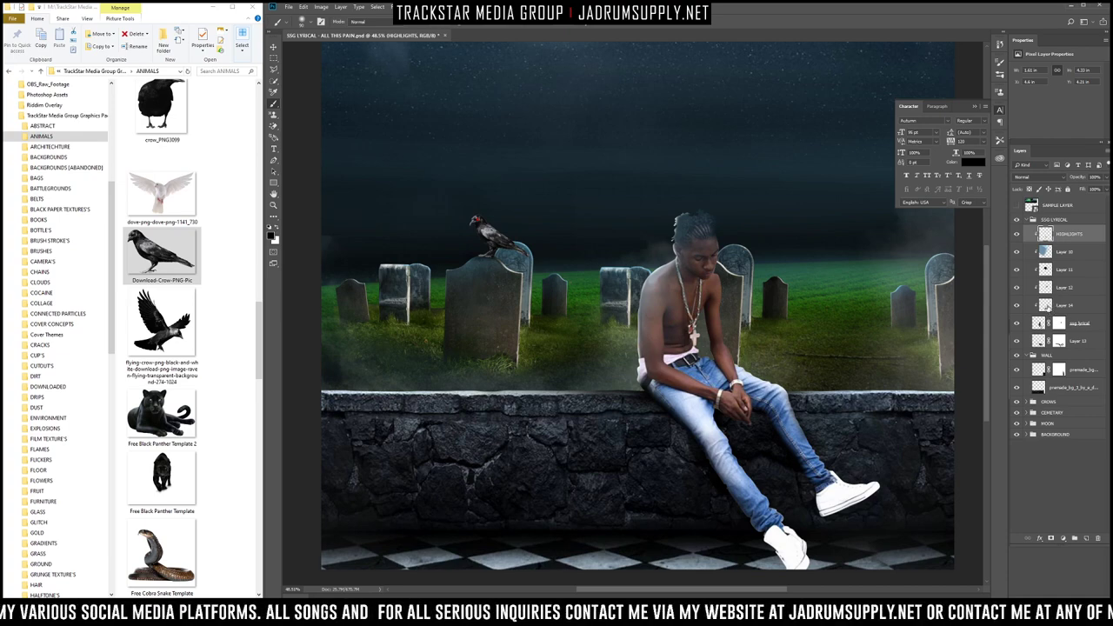
pyautogui.click(1064, 305)
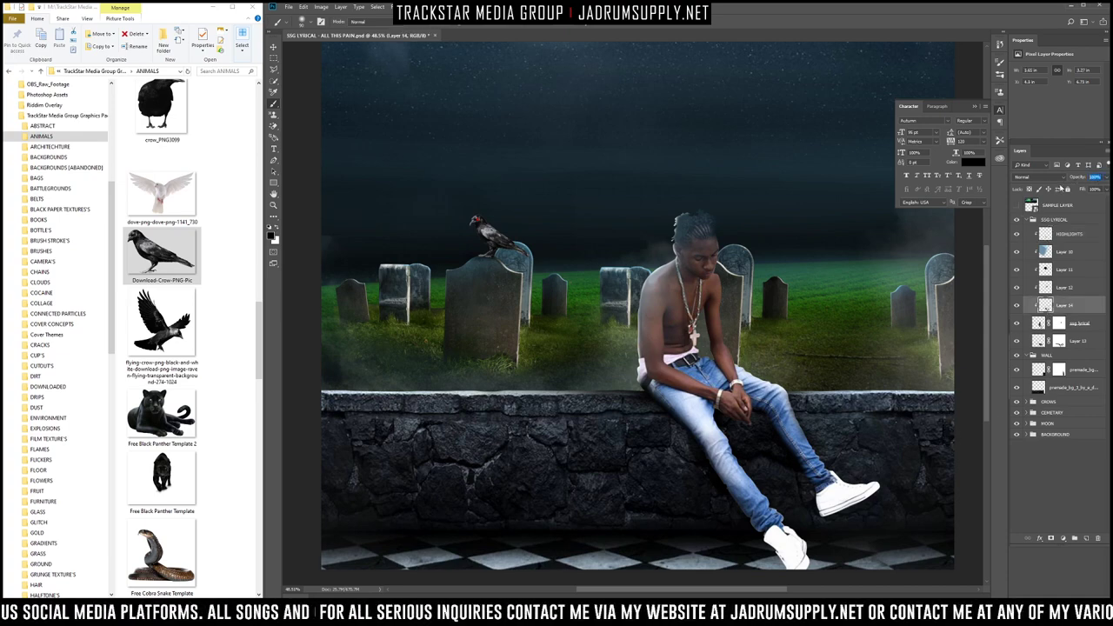
pyautogui.write('80')
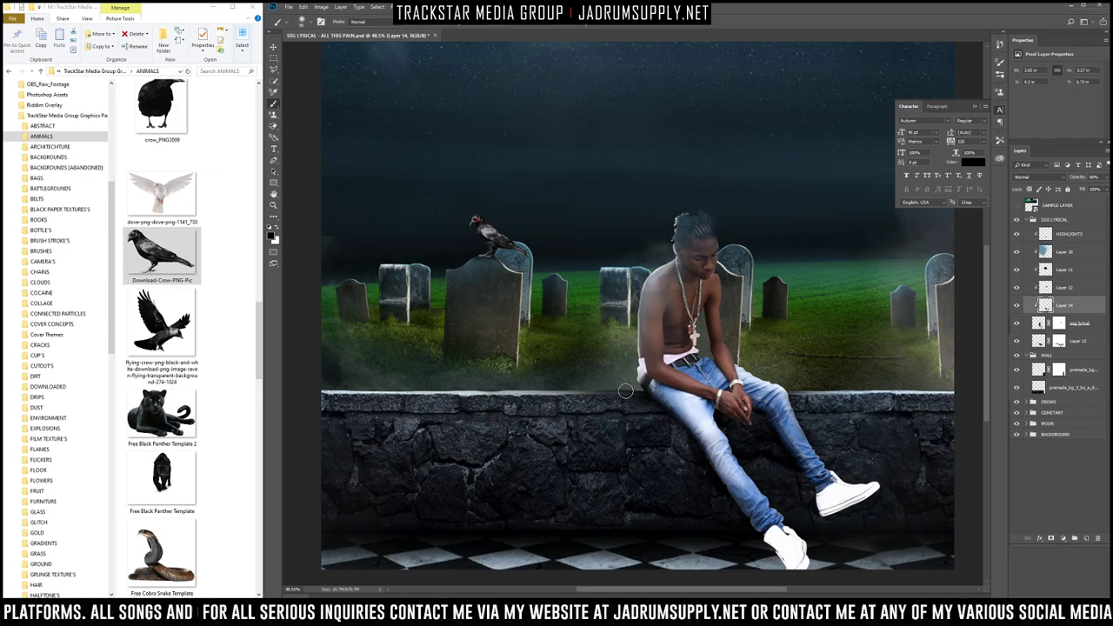
pyautogui.click(1040, 343)
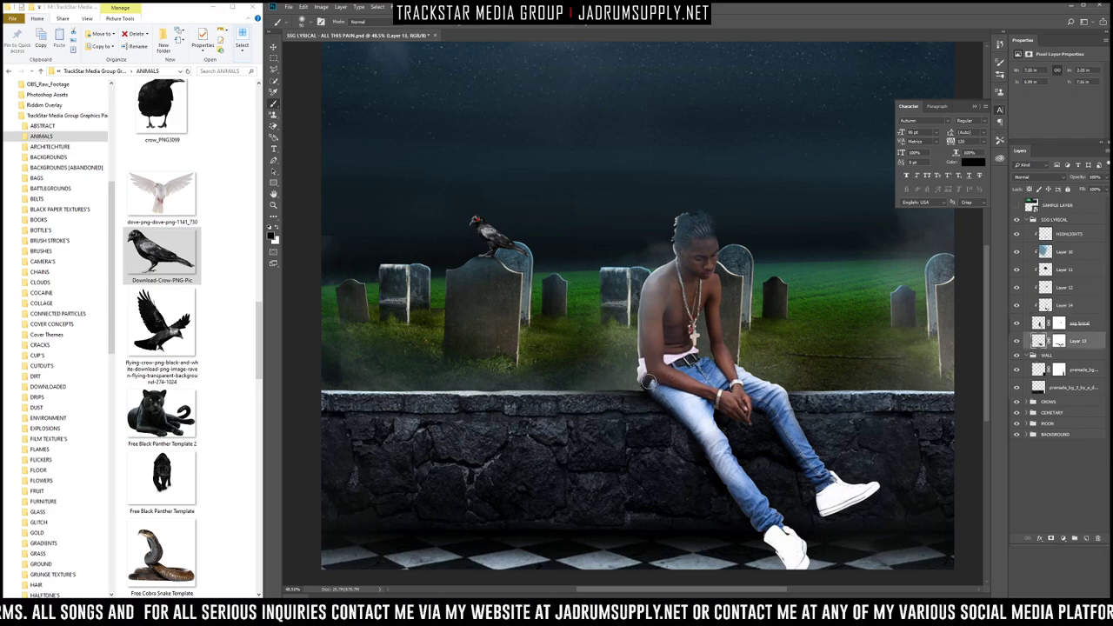
pyautogui.scroll(10, 609, 412)
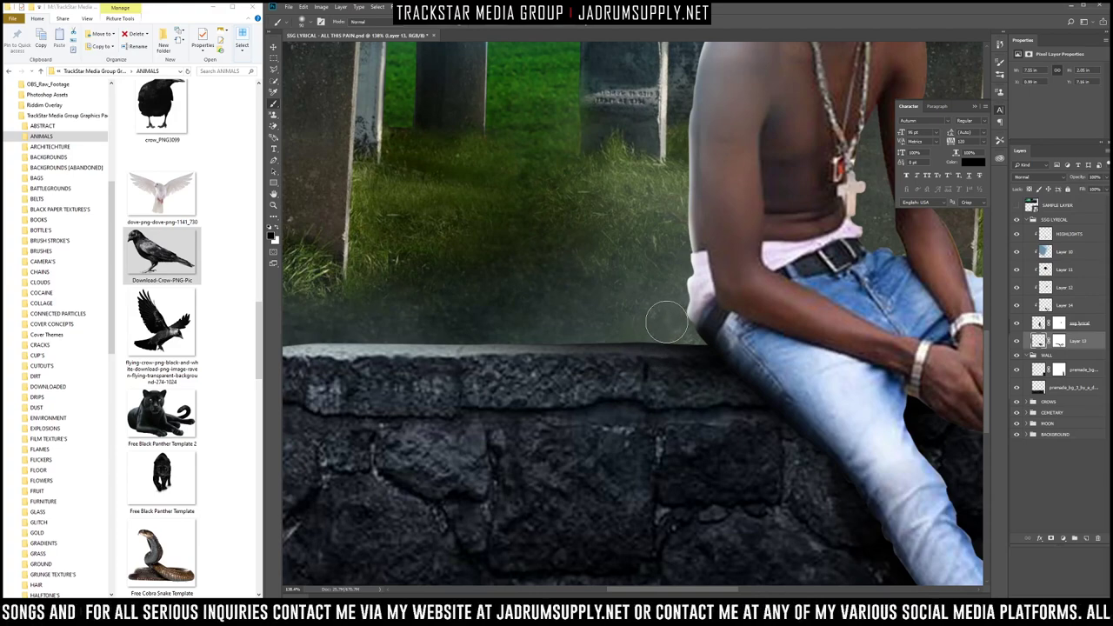
pyautogui.moveTo(668, 323); pyautogui.dragTo(429, 303)
pyautogui.hotkey('ctrl', 'z')
# Step: Refine Layer 13's shadow and its mask where the man's hip meets the top edge of the wall
pyautogui.click(1059, 340)
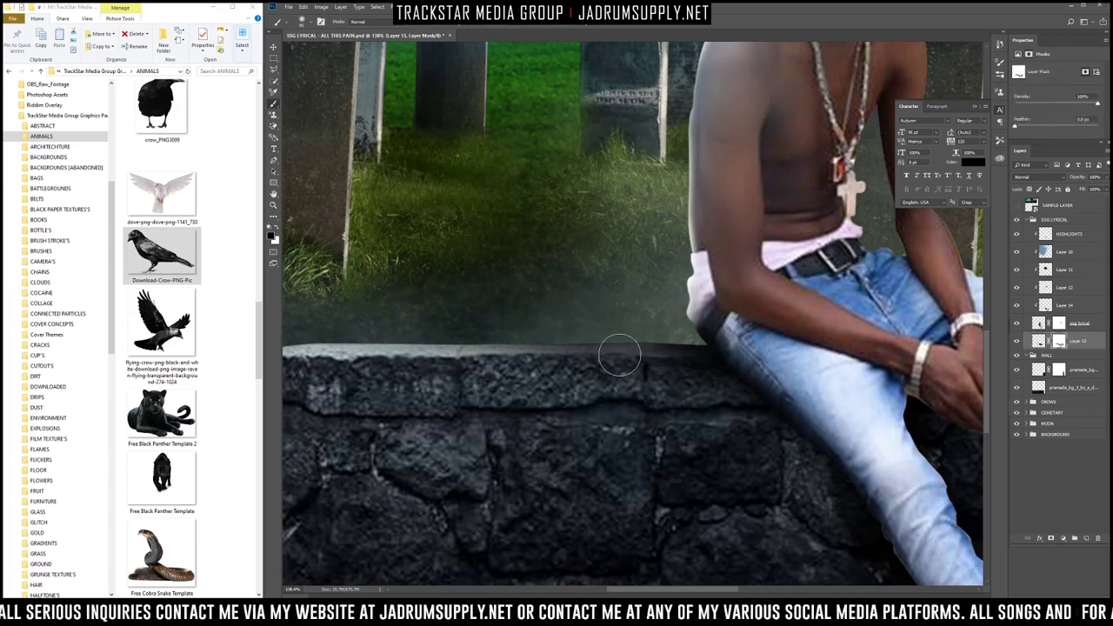
pyautogui.scroll(-2, 852, 371)
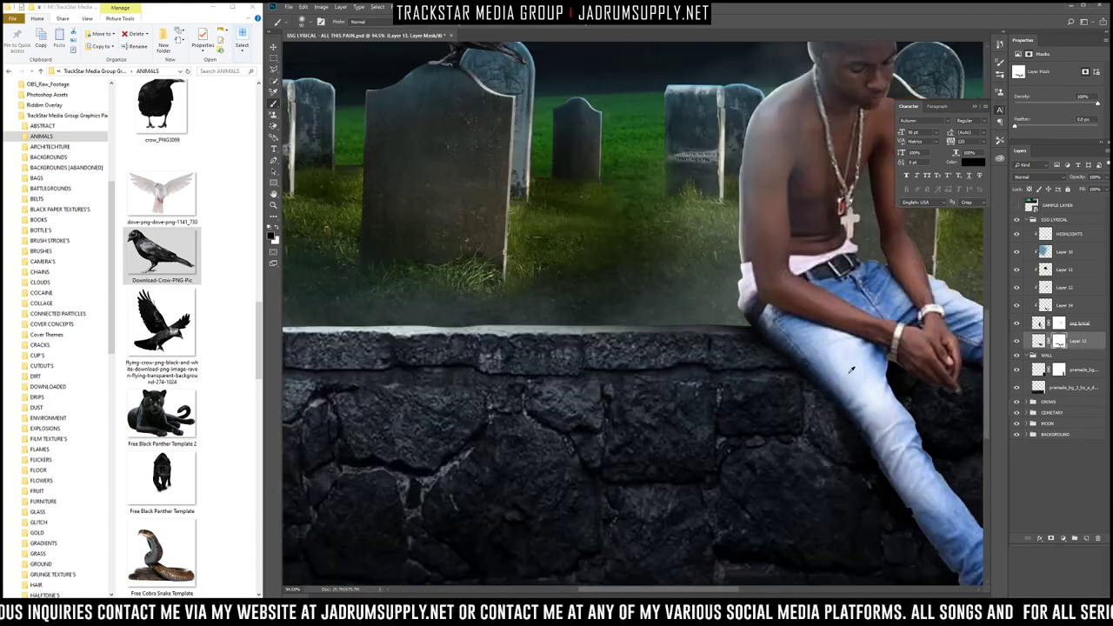
pyautogui.click(1037, 341)
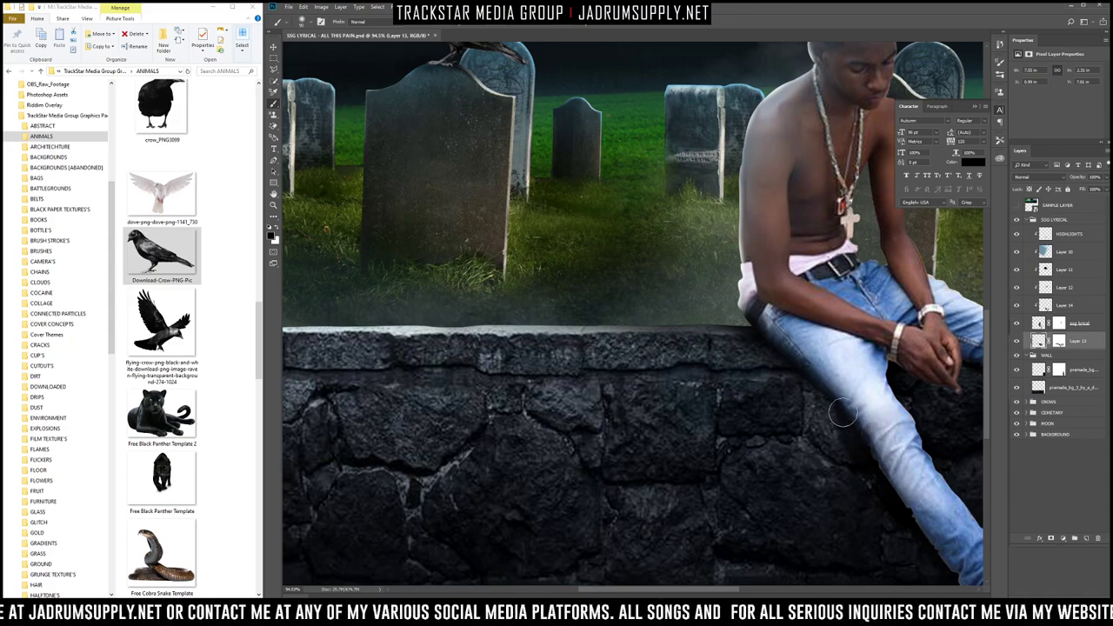
# Step: Review the whole cover and compare it with and without the lower image layer in the WALL group
pyautogui.scroll(-8, 922, 419)
pyautogui.scroll(3, 783, 397)
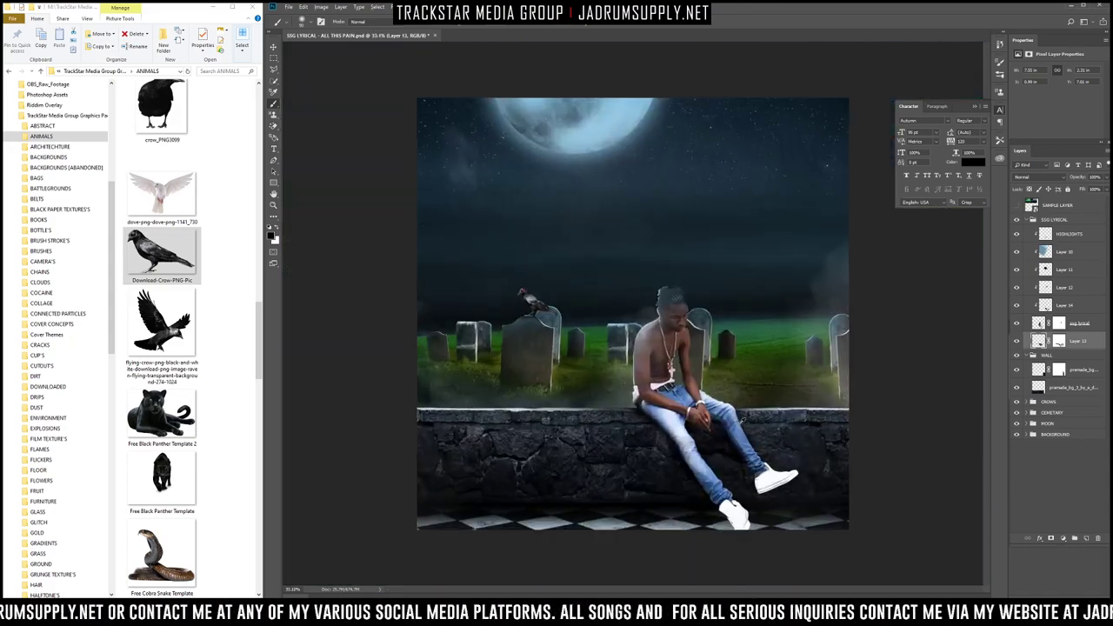
pyautogui.scroll(-3, 684, 376)
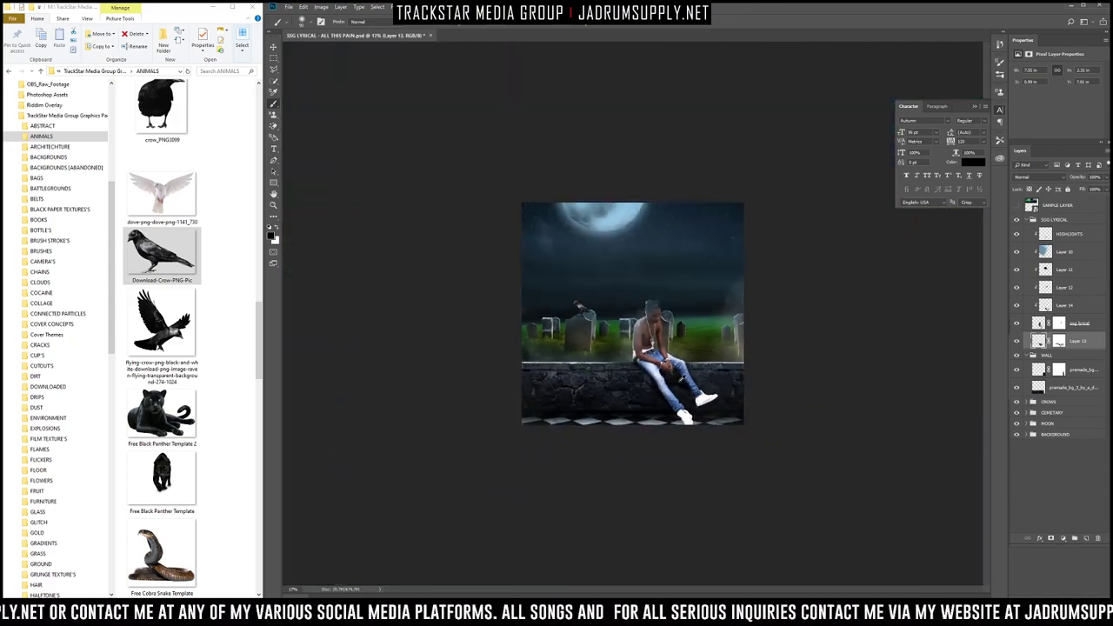
pyautogui.scroll(1, 633, 315)
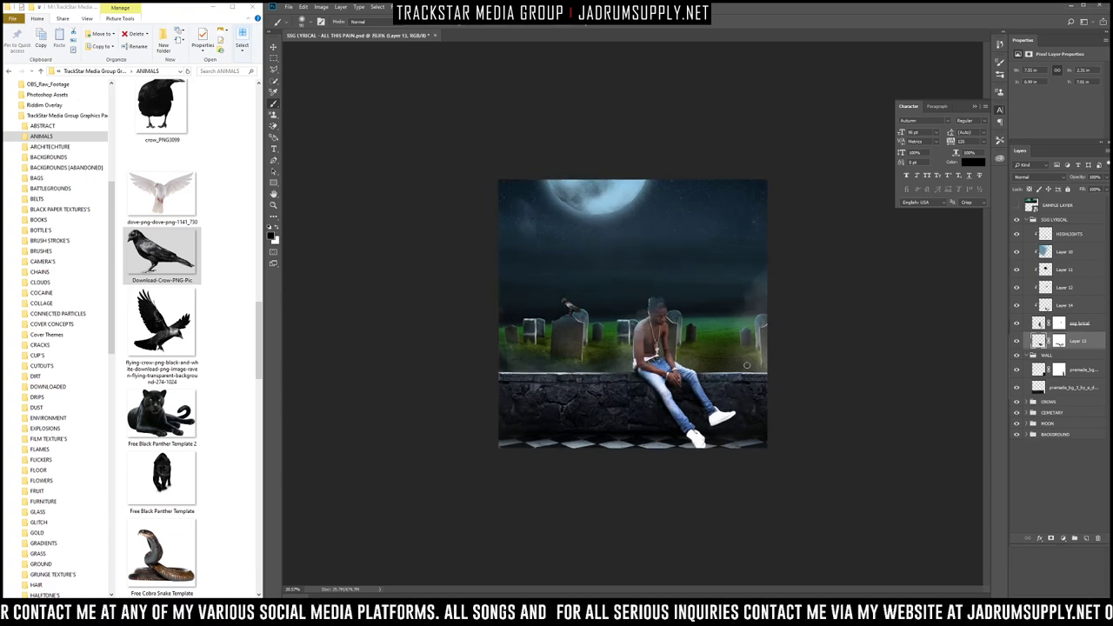
pyautogui.click(1053, 389)
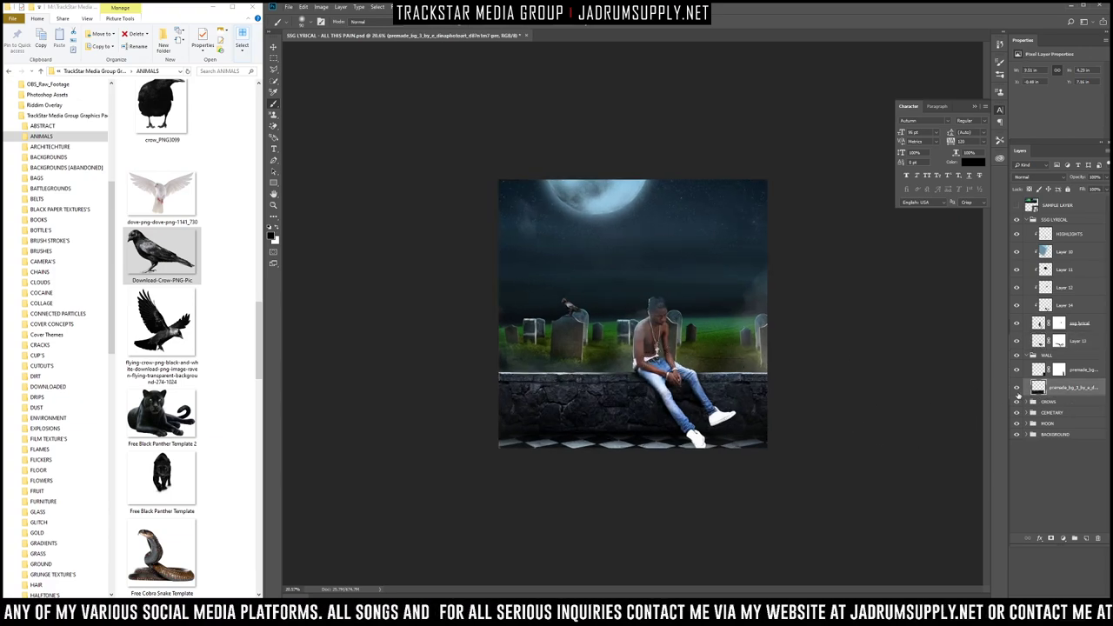
pyautogui.click(1016, 389)
pyautogui.click(1017, 389)
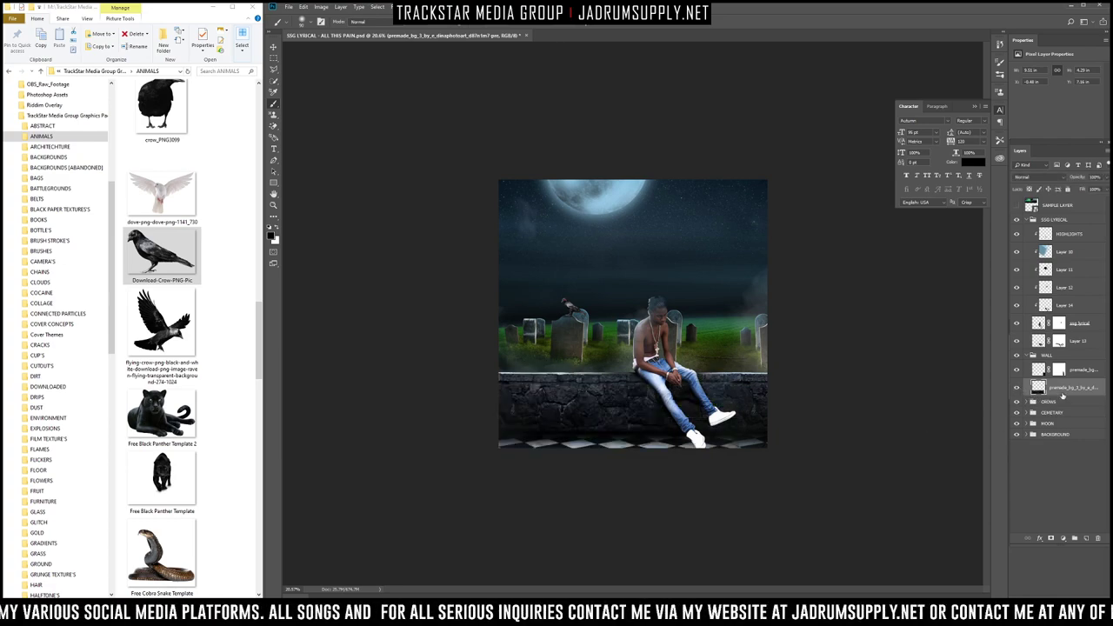
# Step: Add a mask to the WALL group and paint out the checkered floor below the wall in black
pyautogui.click(1048, 355)
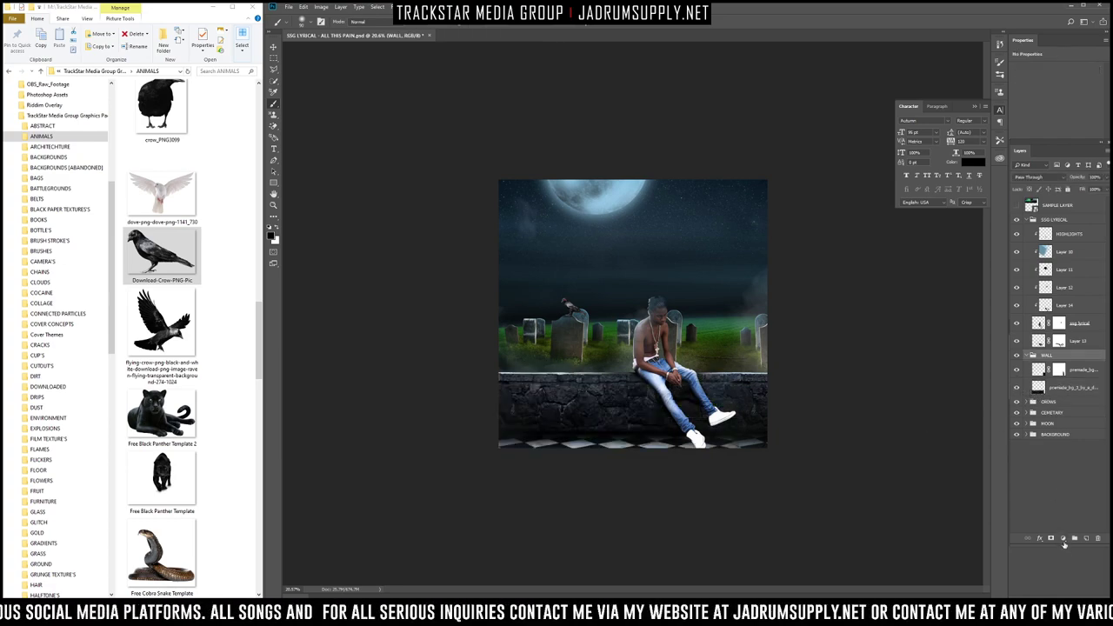
pyautogui.click(1050, 539)
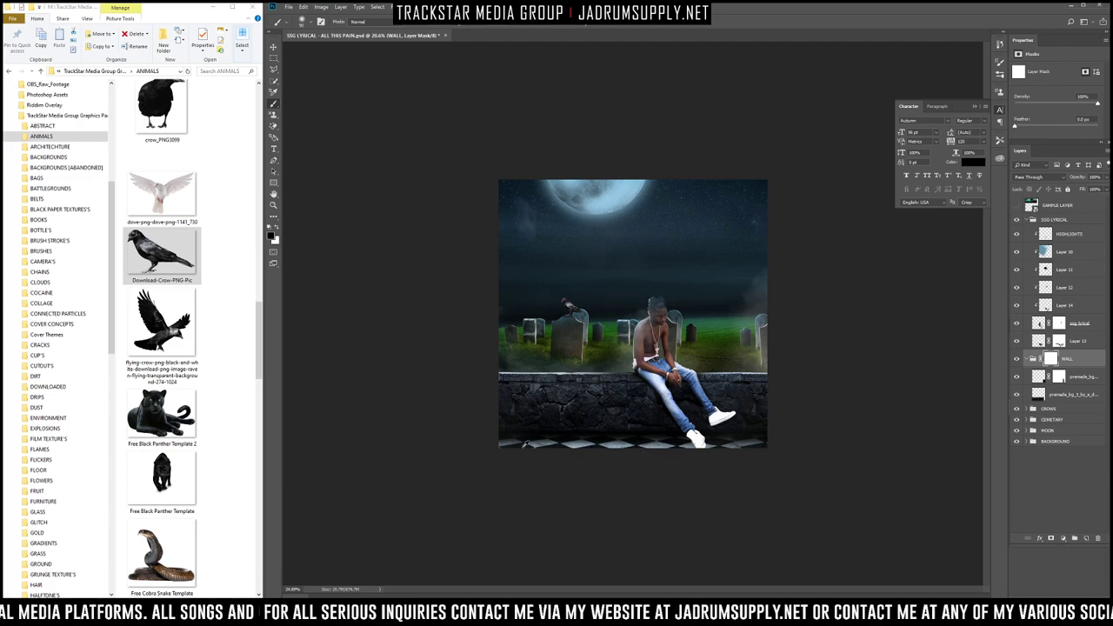
pyautogui.scroll(4, 524, 444)
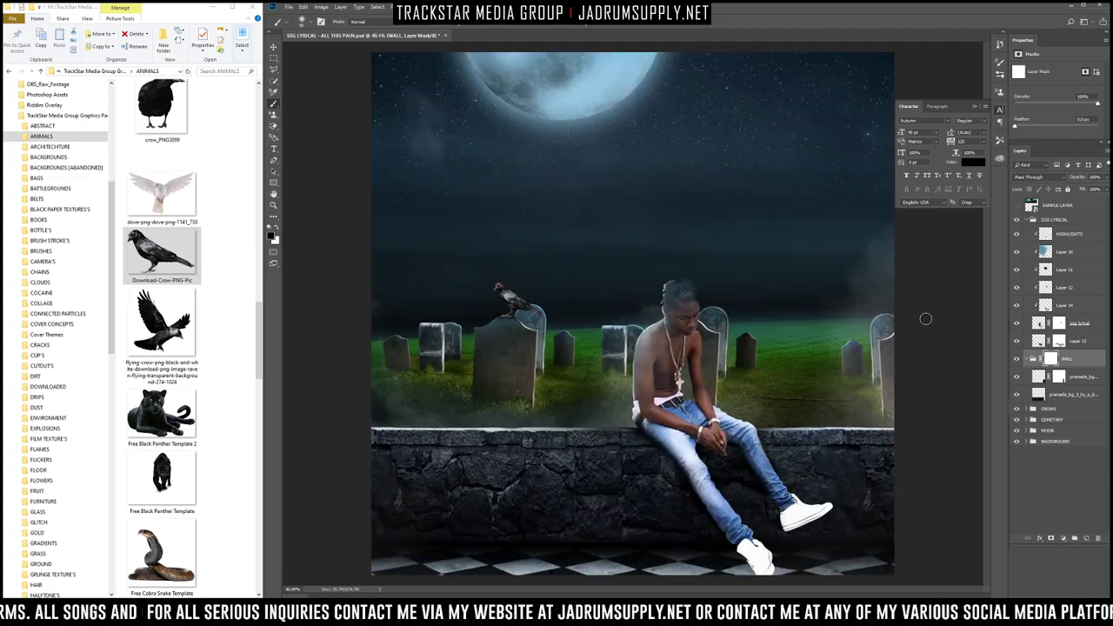
pyautogui.scroll(-3, 757, 297)
pyautogui.scroll(6, 601, 462)
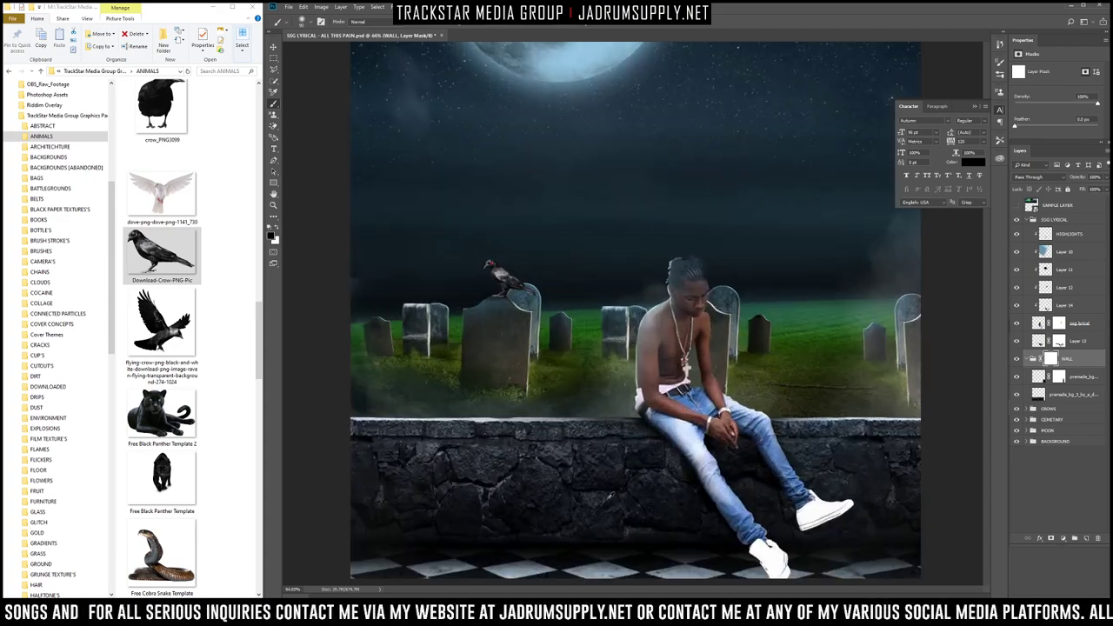
pyautogui.scroll(-4, 601, 462)
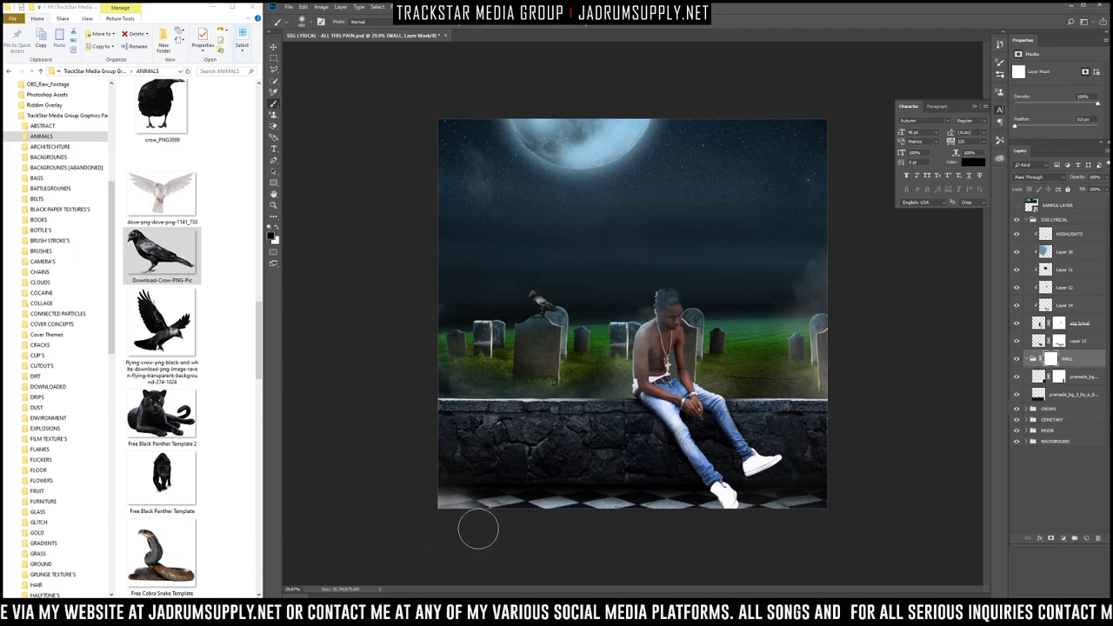
pyautogui.moveTo(462, 522)
pyautogui.mouseDown()
pyautogui.moveTo(848, 514)
pyautogui.moveTo(419, 515)
pyautogui.moveTo(780, 516)
pyautogui.mouseUp()
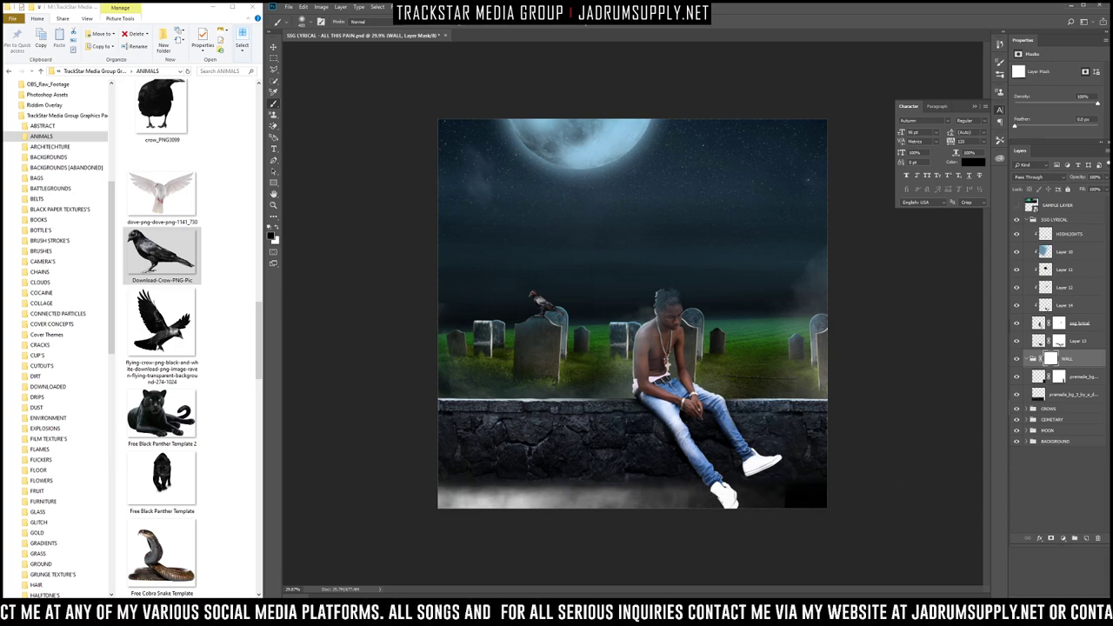
# Step: Select Layer 4 in the CEMETARY group and look through the GLASS, GRASS and GROUND asset folders in File Explorer for a ground image
pyautogui.click(1026, 420)
pyautogui.scroll(-8, 1050, 439)
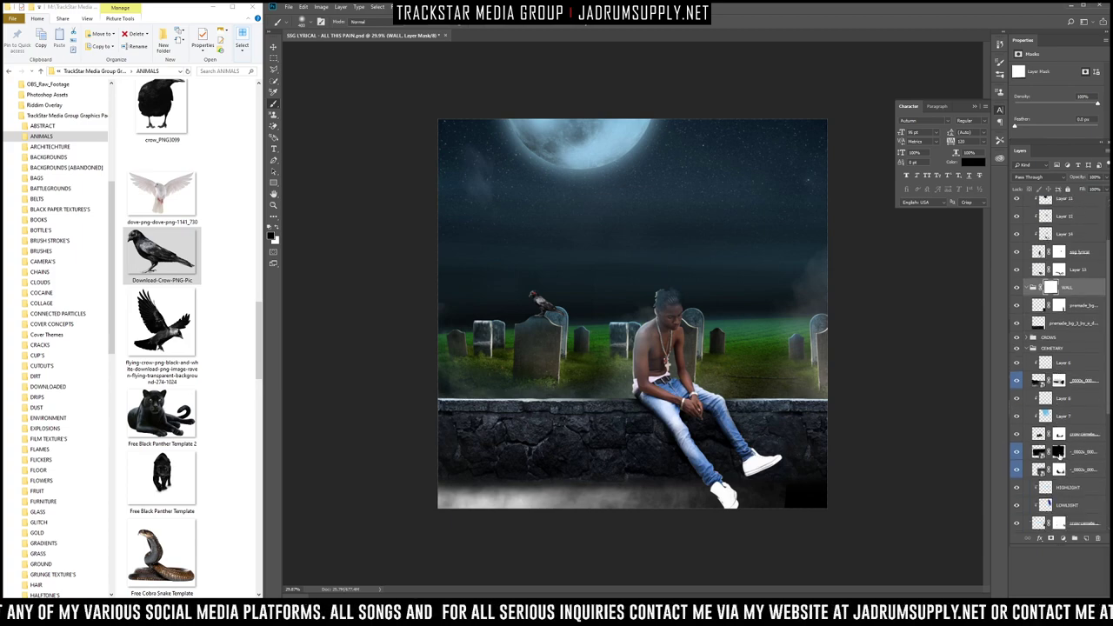
pyautogui.scroll(-1, 1064, 487)
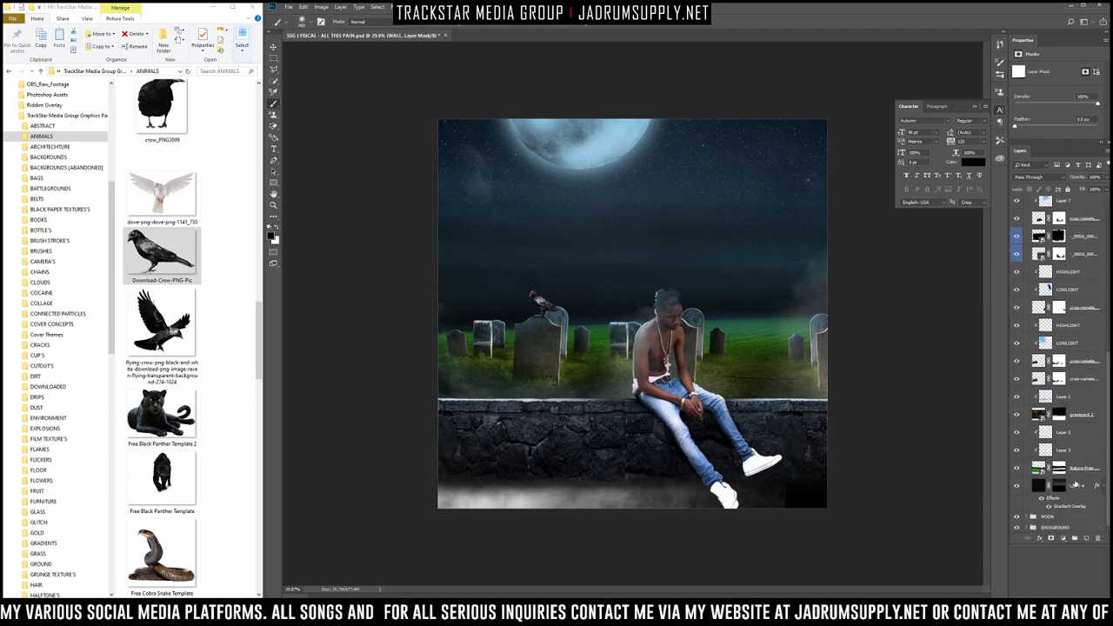
pyautogui.click(1073, 489)
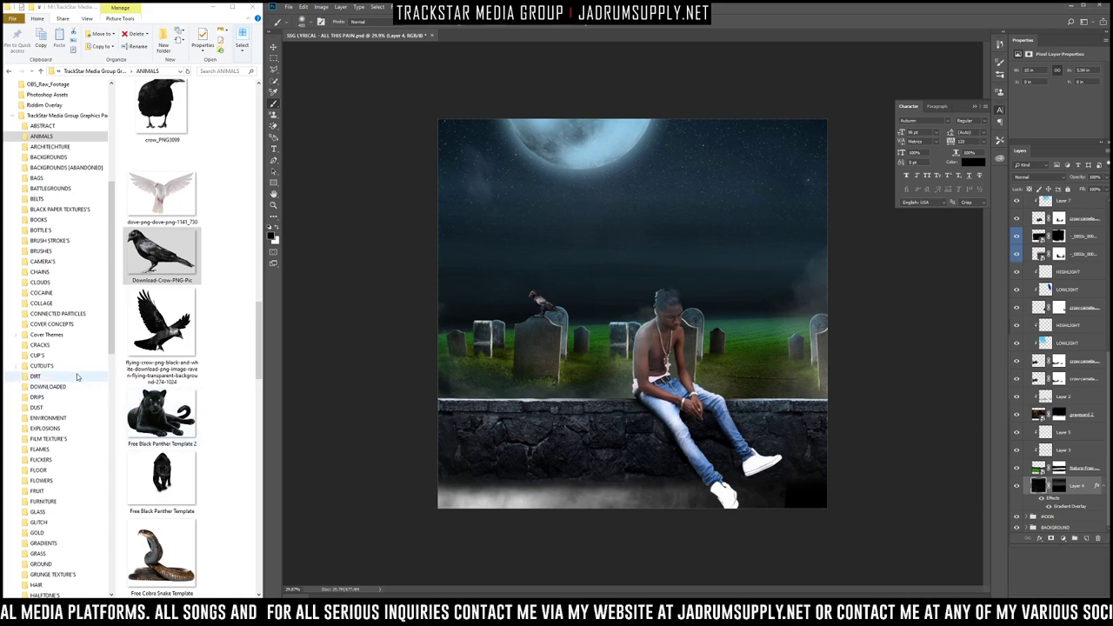
pyautogui.click(45, 513)
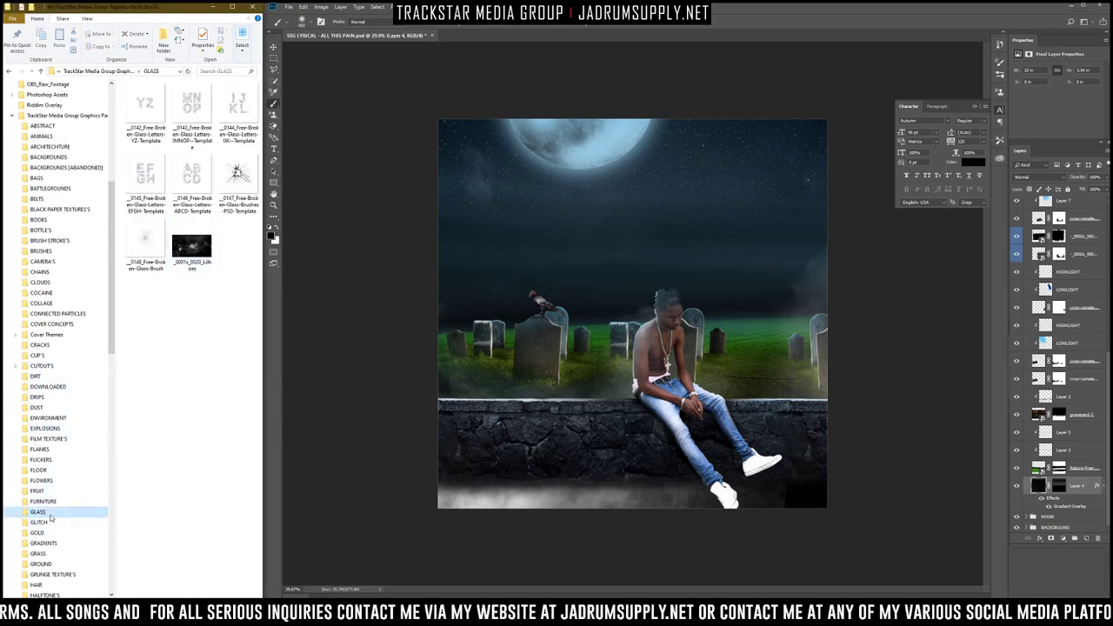
pyautogui.click(39, 553)
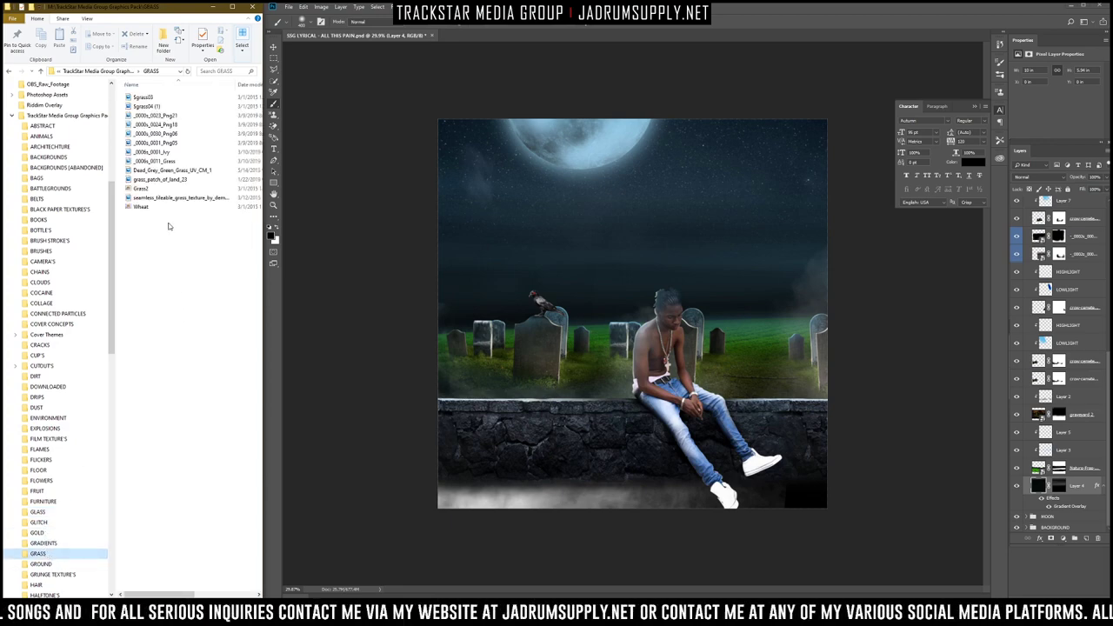
pyautogui.click(255, 603)
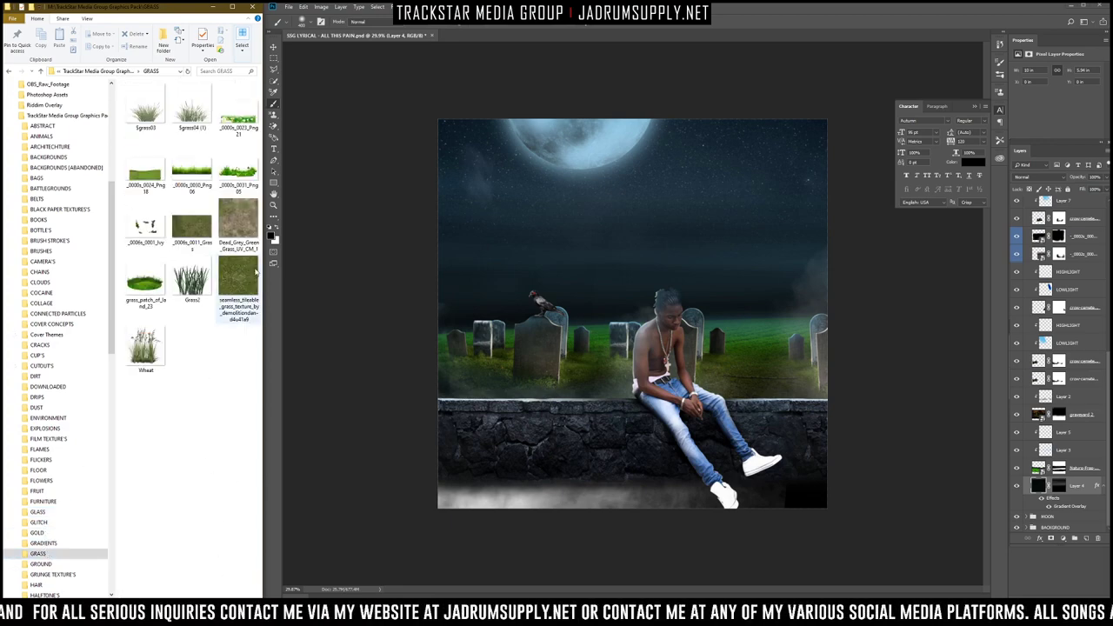
pyautogui.click(42, 564)
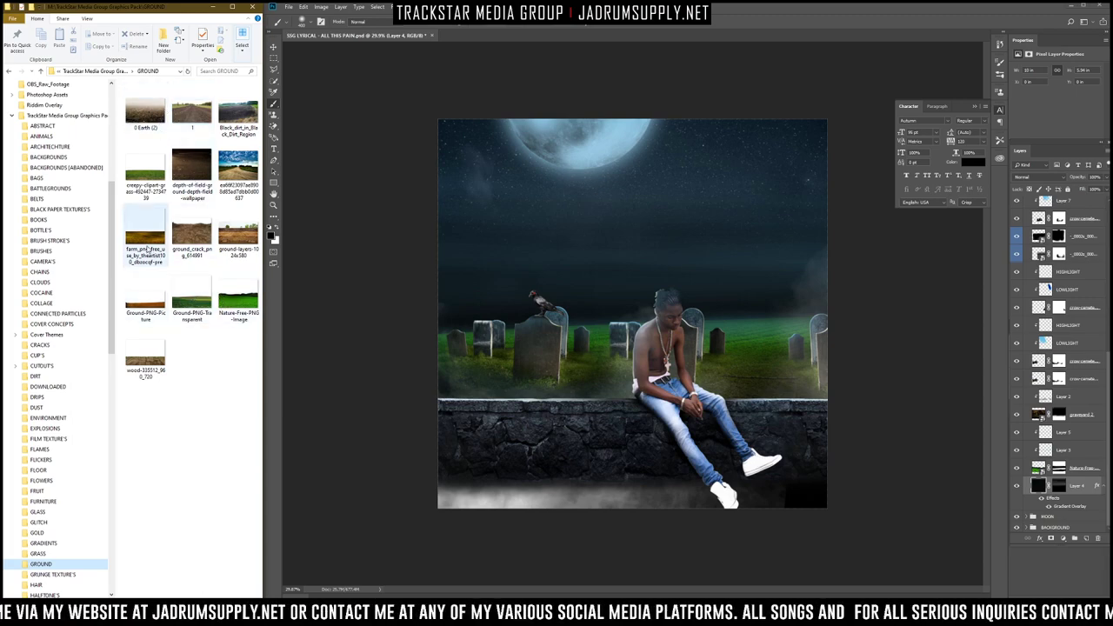
# Step: Place the creepy-clipart-grass image above Layer 4, moved down so its grass covers the ground below the wall
pyautogui.click(156, 181)
pyautogui.moveTo(157, 180); pyautogui.dragTo(596, 305)
pyautogui.moveTo(733, 303); pyautogui.dragTo(748, 435)
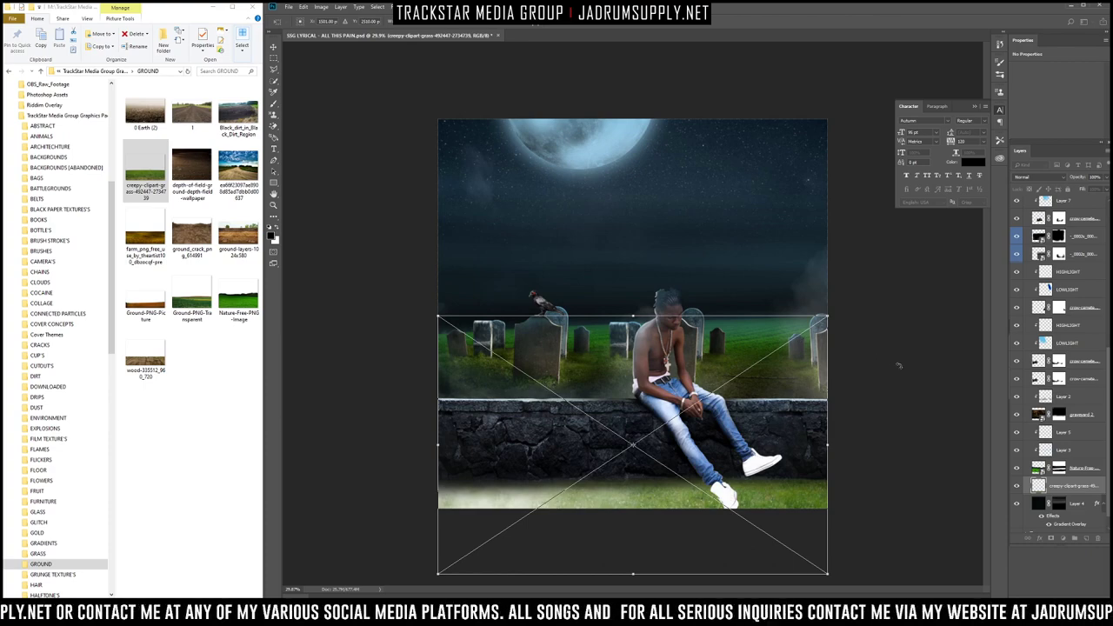
pyautogui.press('Return')
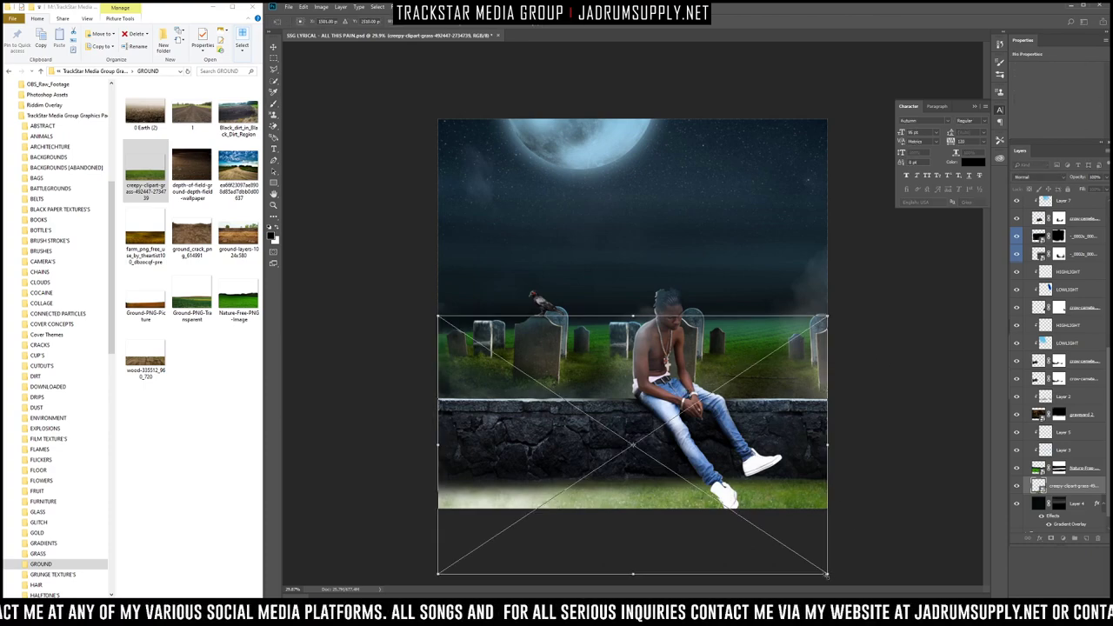
pyautogui.press('Return')
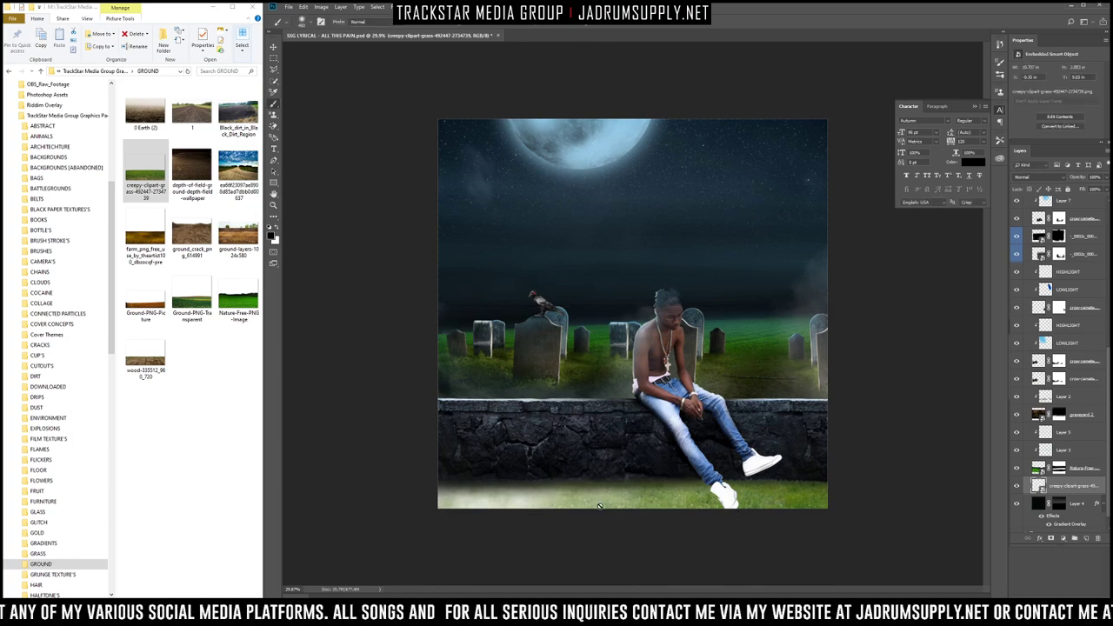
# Step: Collapse the SSG LYRICAL and WALL groups and compare the scene with and without the WALL group
pyautogui.scroll(5, 1035, 342)
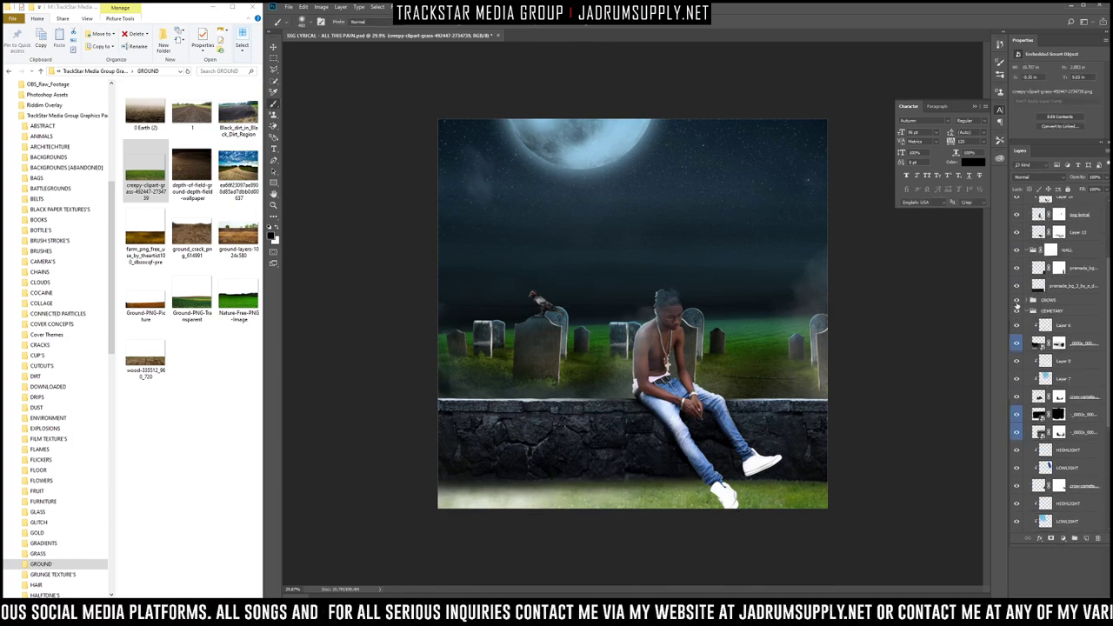
pyautogui.scroll(3, 1022, 295)
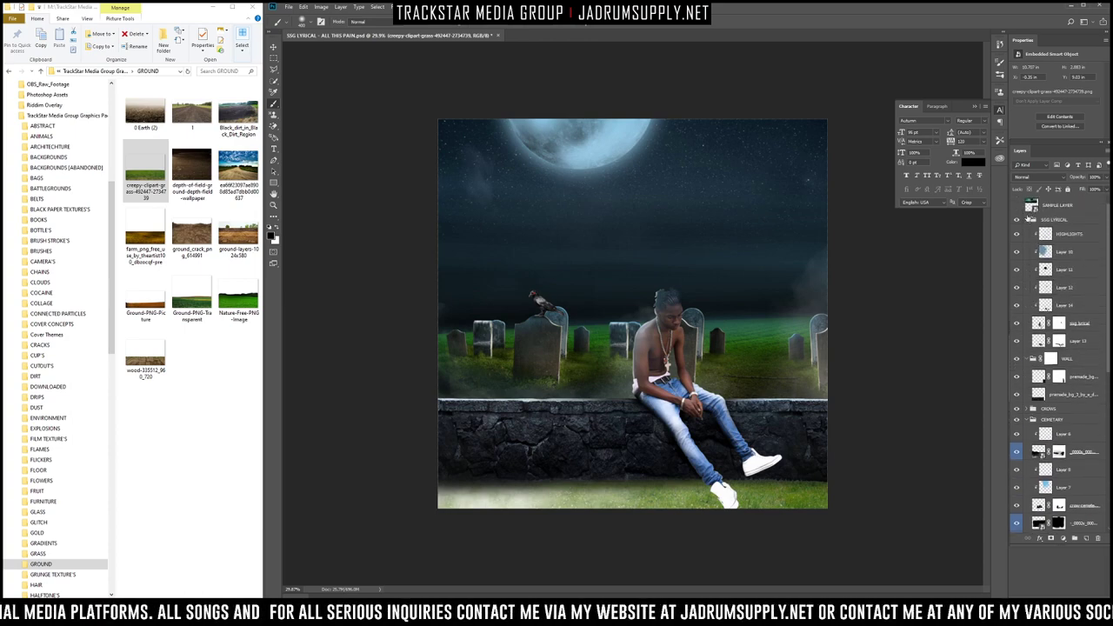
pyautogui.click(1031, 219)
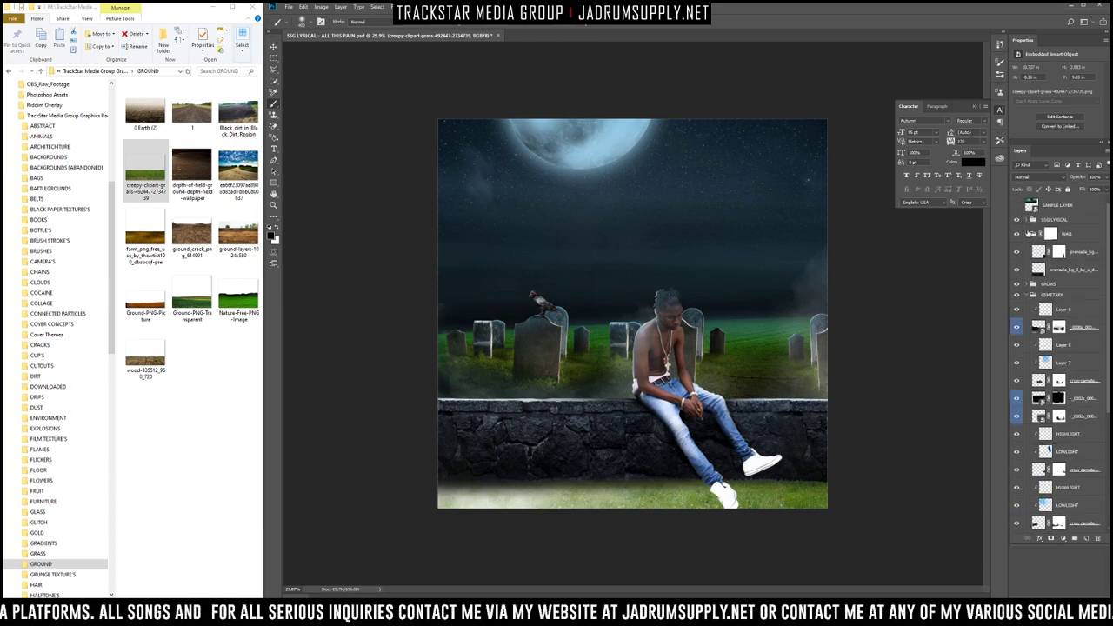
pyautogui.click(1031, 233)
pyautogui.click(1017, 235)
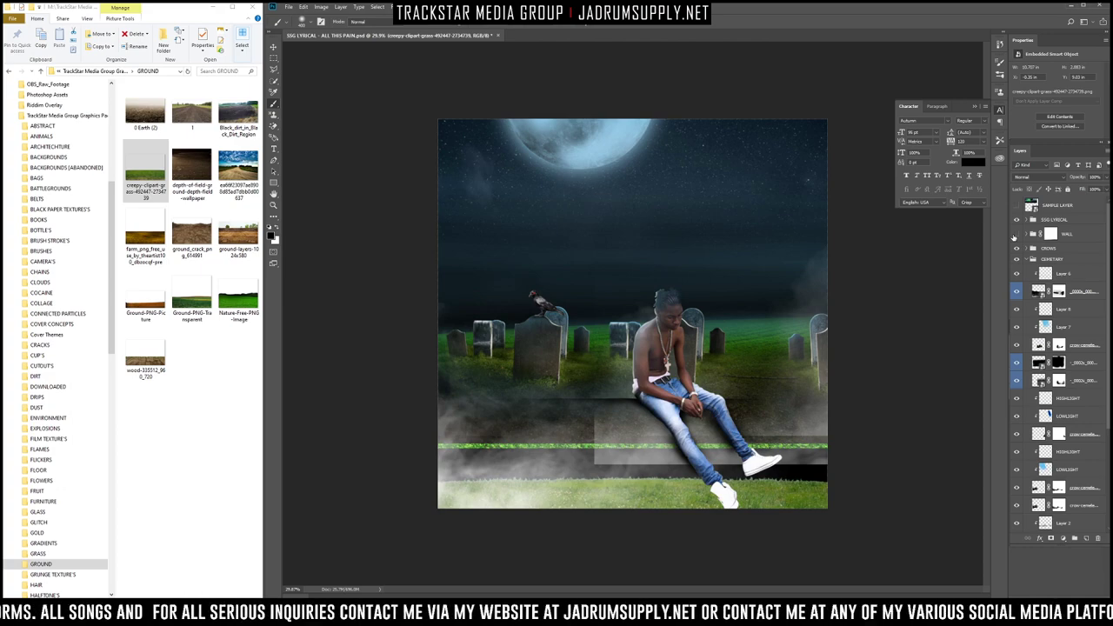
pyautogui.click(1017, 235)
pyautogui.click(1016, 234)
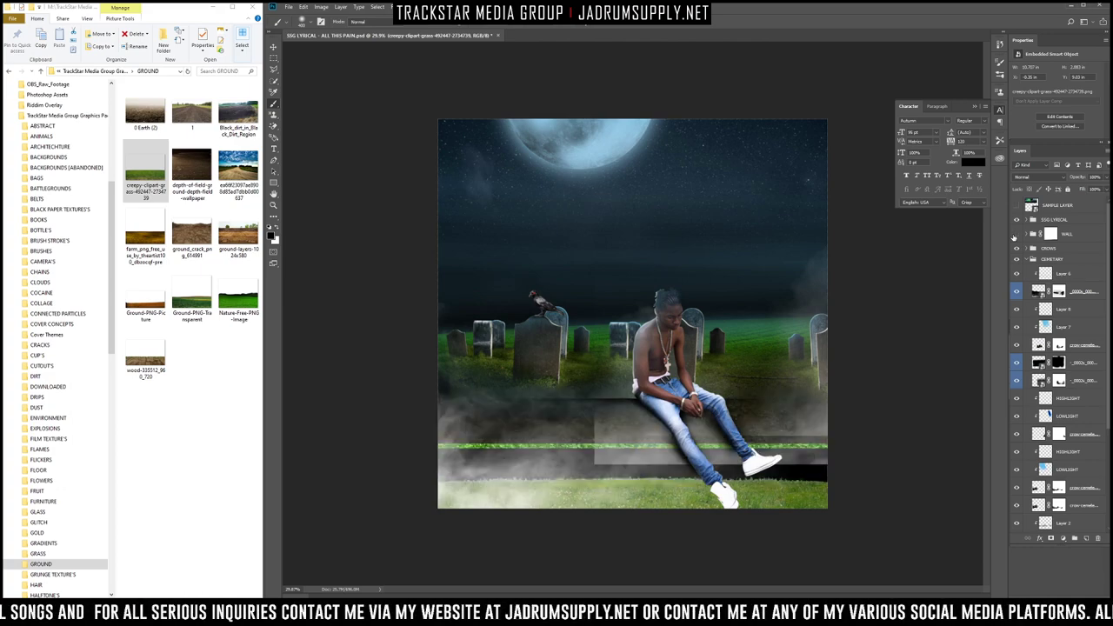
pyautogui.click(1017, 235)
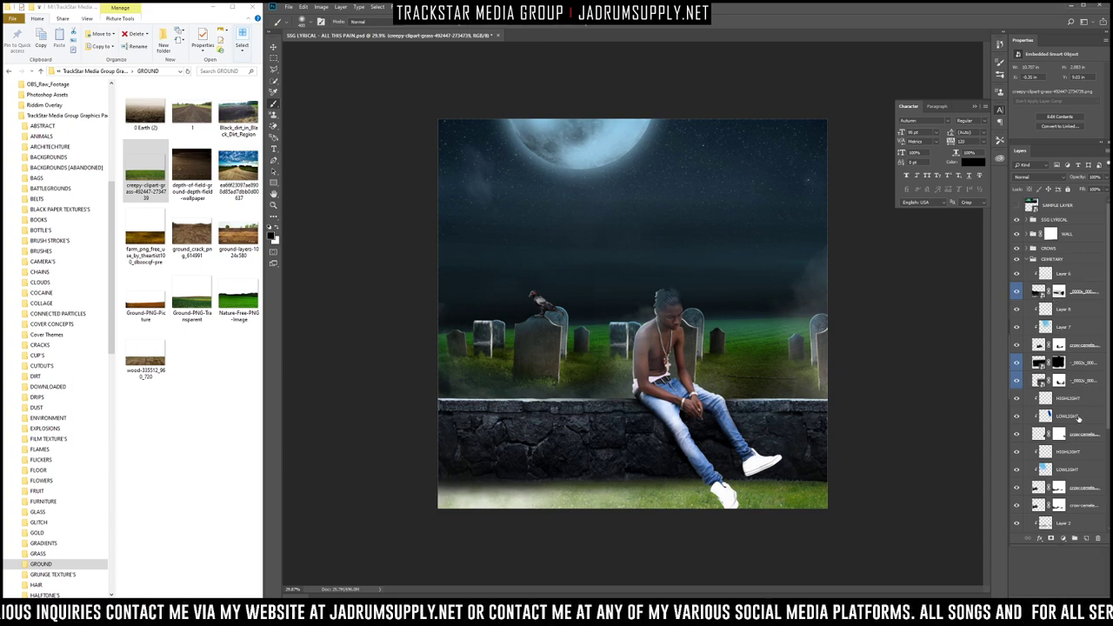
# Step: Move the creepy-clipart-grass layer to the top of the CEMETARY group and mask out its upper edge in black with a large soft brush
pyautogui.scroll(-5, 1066, 424)
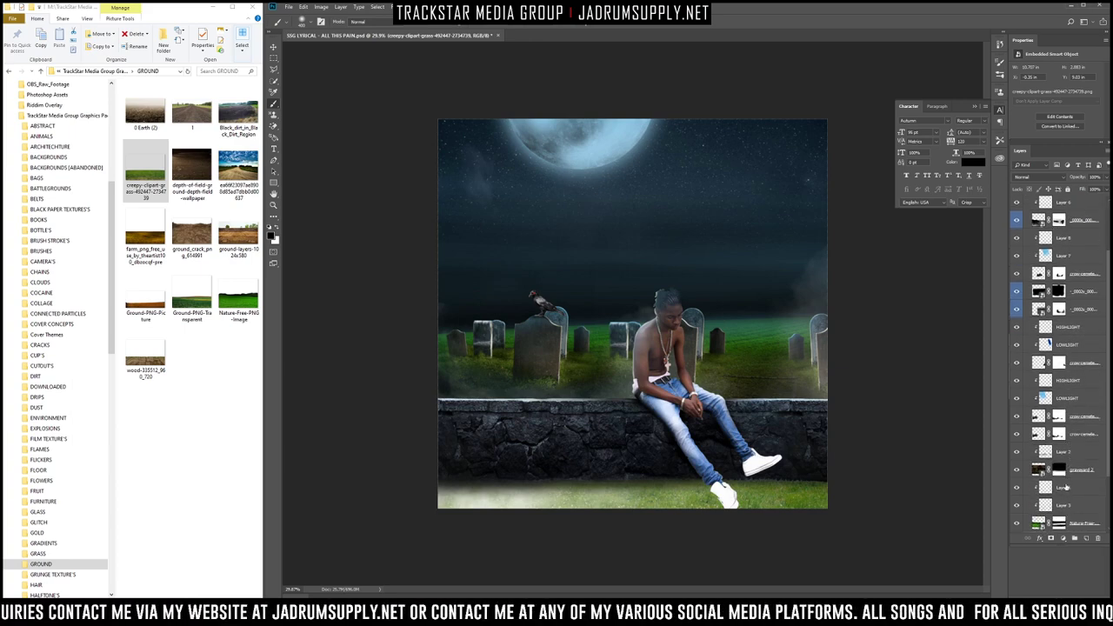
pyautogui.moveTo(1061, 507); pyautogui.dragTo(1081, 266)
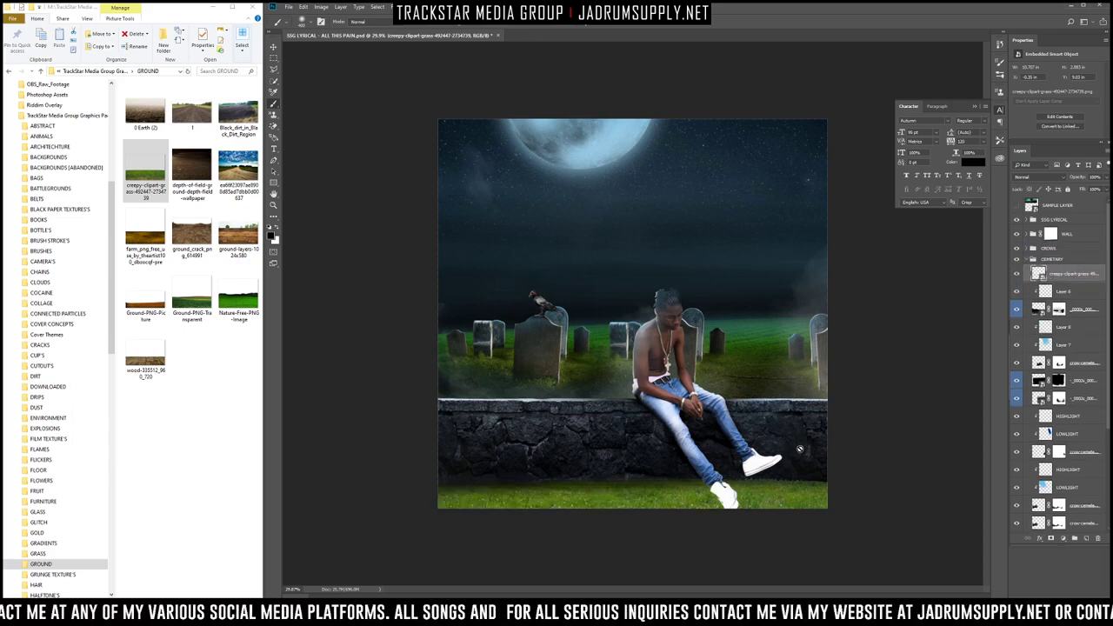
pyautogui.click(1050, 539)
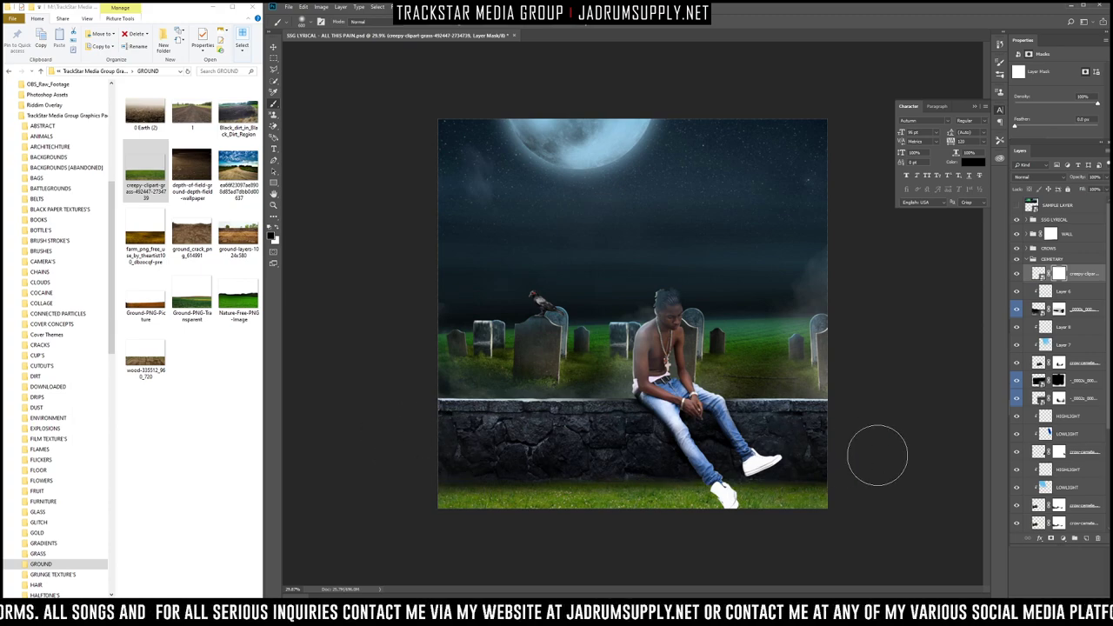
pyautogui.moveTo(414, 452)
pyautogui.mouseDown()
pyautogui.moveTo(674, 461)
pyautogui.moveTo(852, 447)
pyautogui.mouseUp()
pyautogui.press('x')
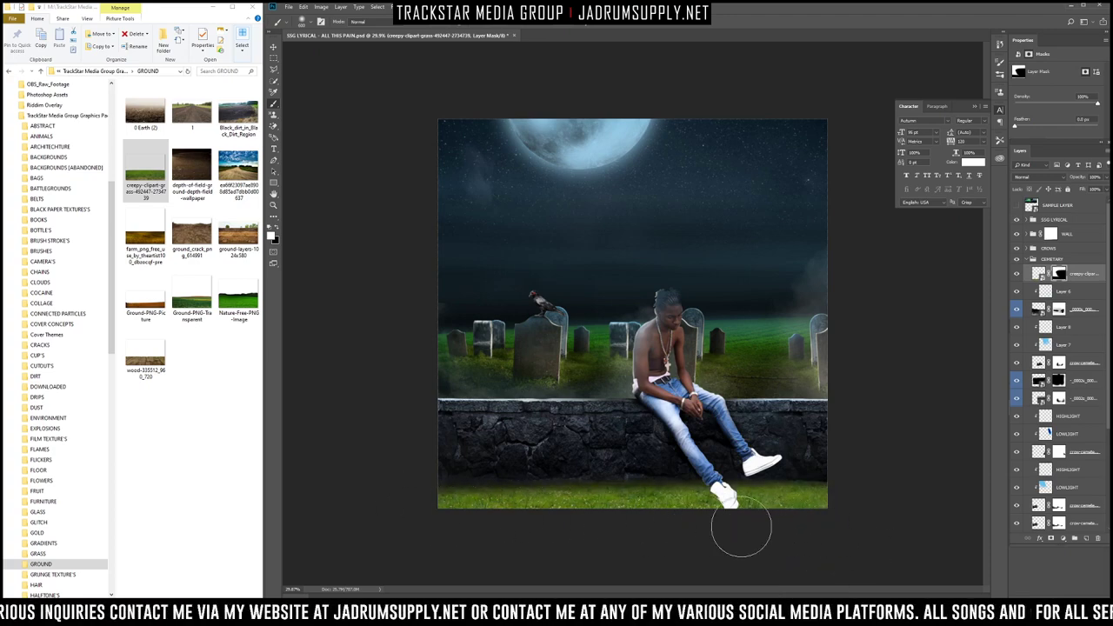
# Step: Paint black shading along the wall's base on a new layer and over the grass on a second new layer clipped to the creepy-clipart-grass image
pyautogui.click(1086, 538)
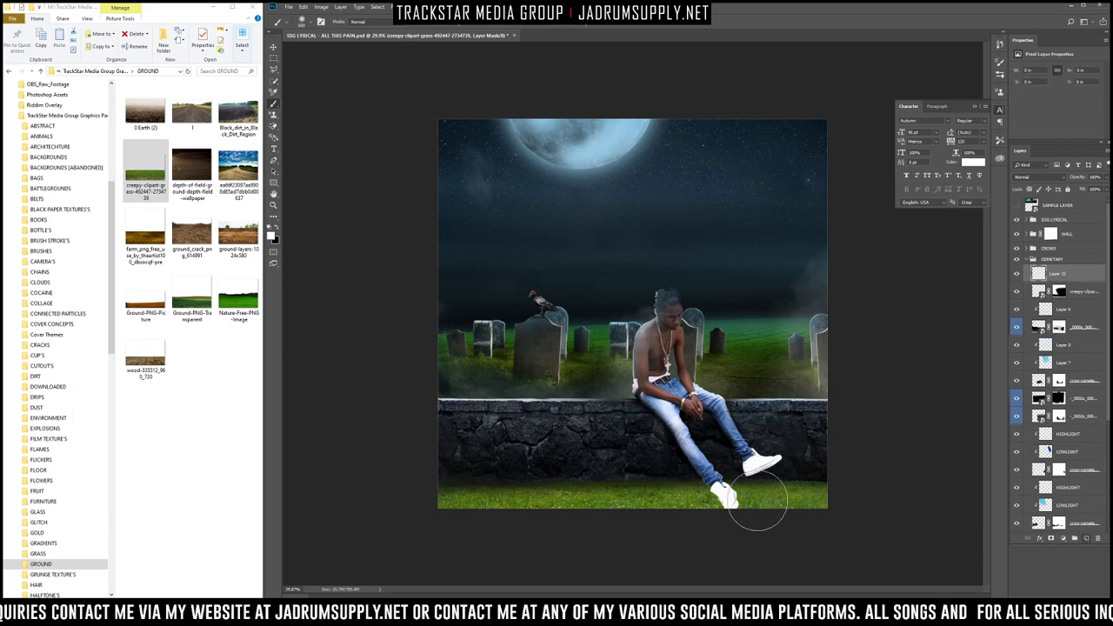
pyautogui.moveTo(757, 454)
pyautogui.mouseDown()
pyautogui.moveTo(770, 456)
pyautogui.moveTo(398, 450)
pyautogui.moveTo(746, 447)
pyautogui.mouseUp()
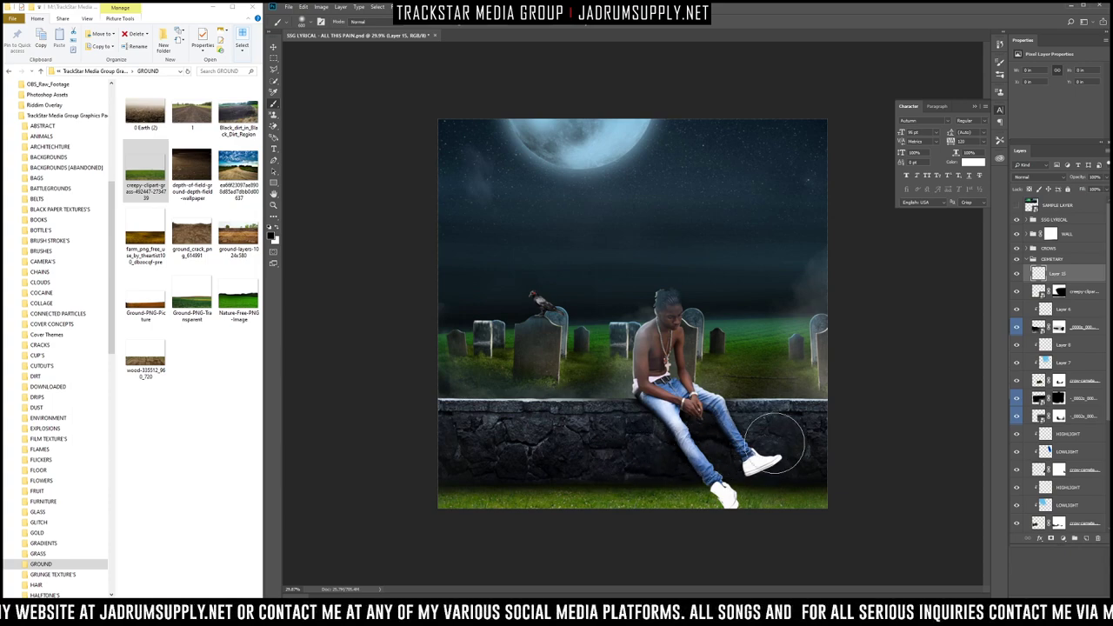
pyautogui.click(1087, 539)
pyautogui.moveTo(1061, 274); pyautogui.dragTo(1061, 297)
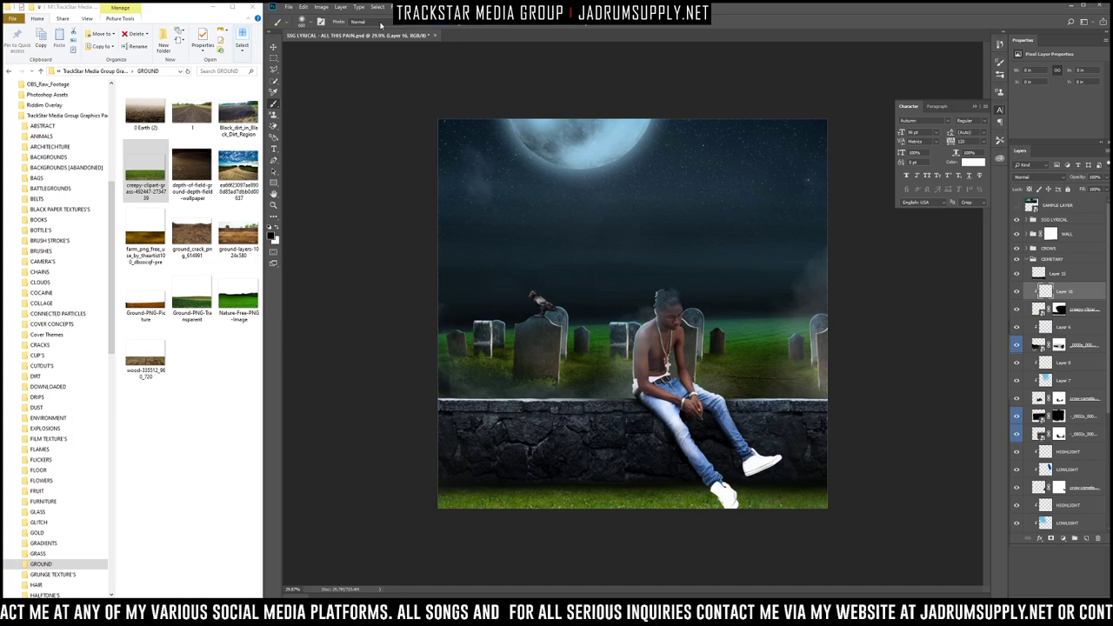
pyautogui.moveTo(420, 522)
pyautogui.mouseDown()
pyautogui.moveTo(831, 544)
pyautogui.moveTo(253, 510)
pyautogui.moveTo(878, 528)
pyautogui.moveTo(361, 502)
pyautogui.mouseUp()
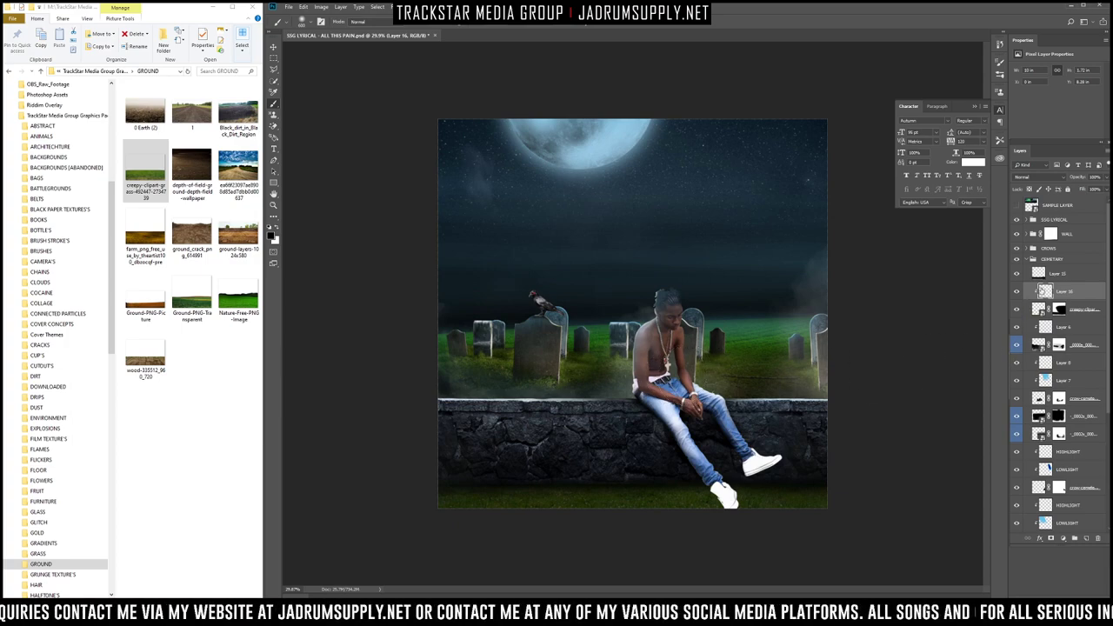
# Step: Collapse the CEMETARY group and select the HIGHLIGHTS layer in the SSG LYRICAL group
pyautogui.click(1031, 260)
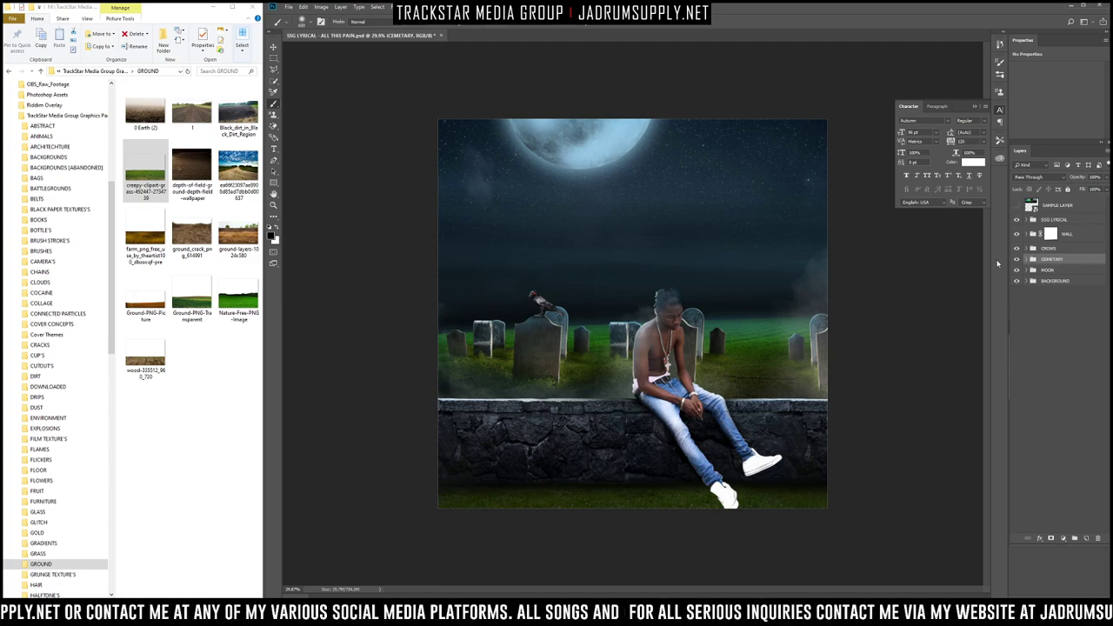
pyautogui.click(1026, 220)
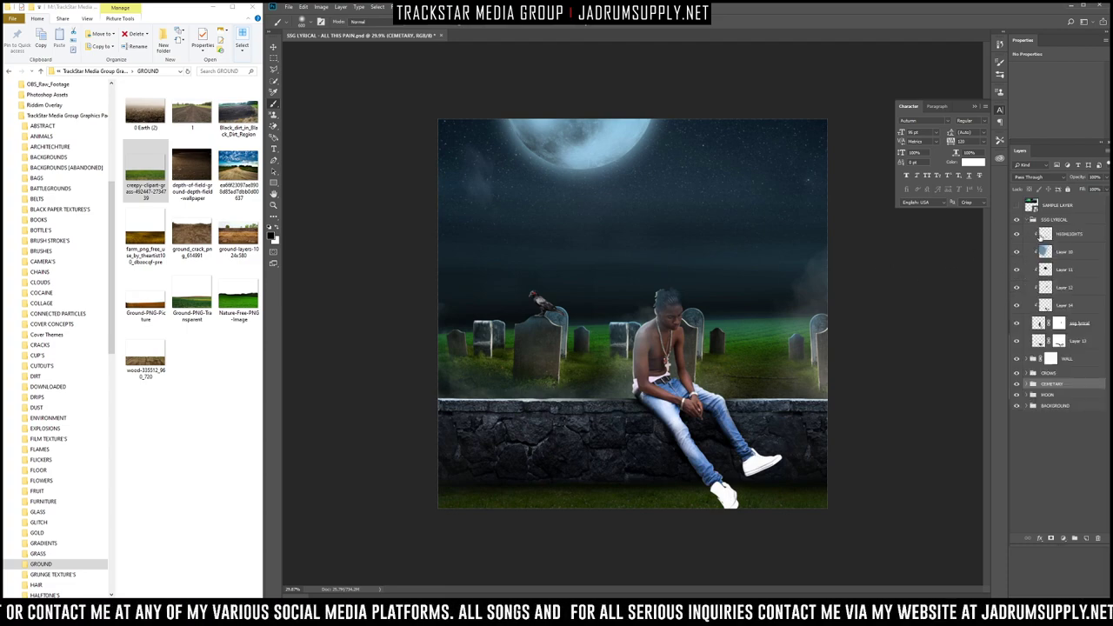
pyautogui.click(1045, 235)
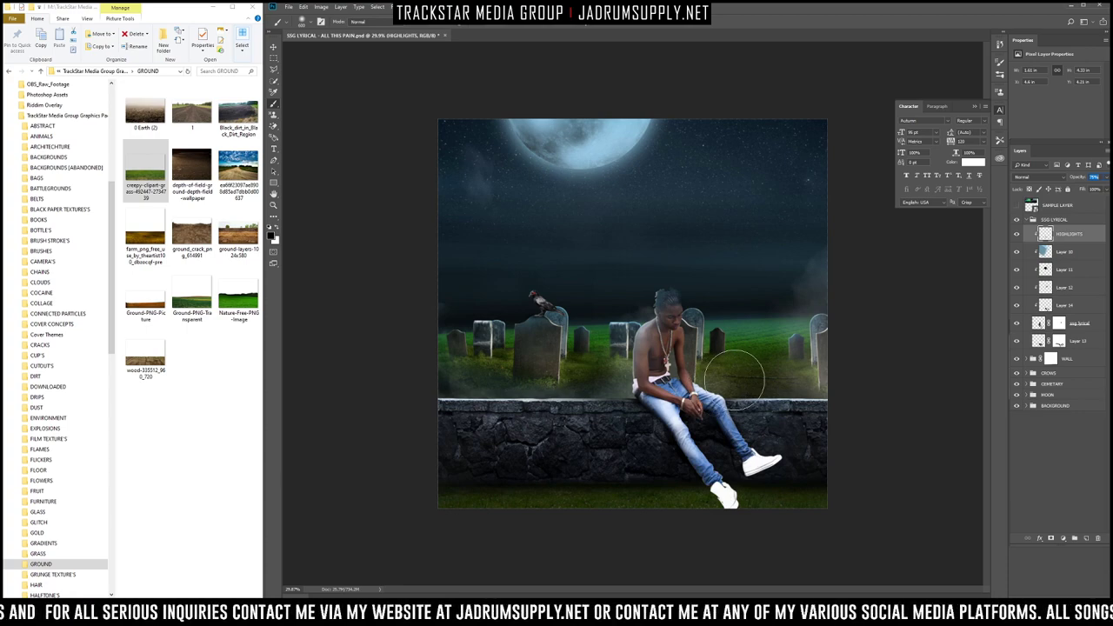
# Step: Browse the Photoshop Assets folder, open the Dream X - Riddim Wallpaper PSD to check its layers and close it again
pyautogui.scroll(1, 57, 304)
pyautogui.scroll(3, 57, 304)
pyautogui.click(59, 179)
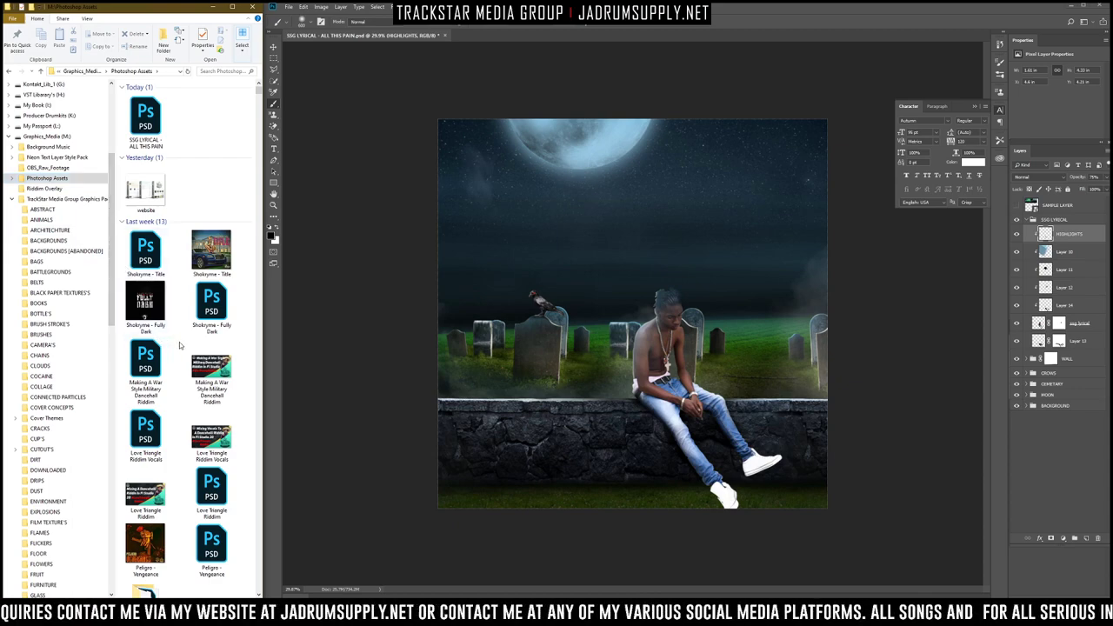
pyautogui.press('s')
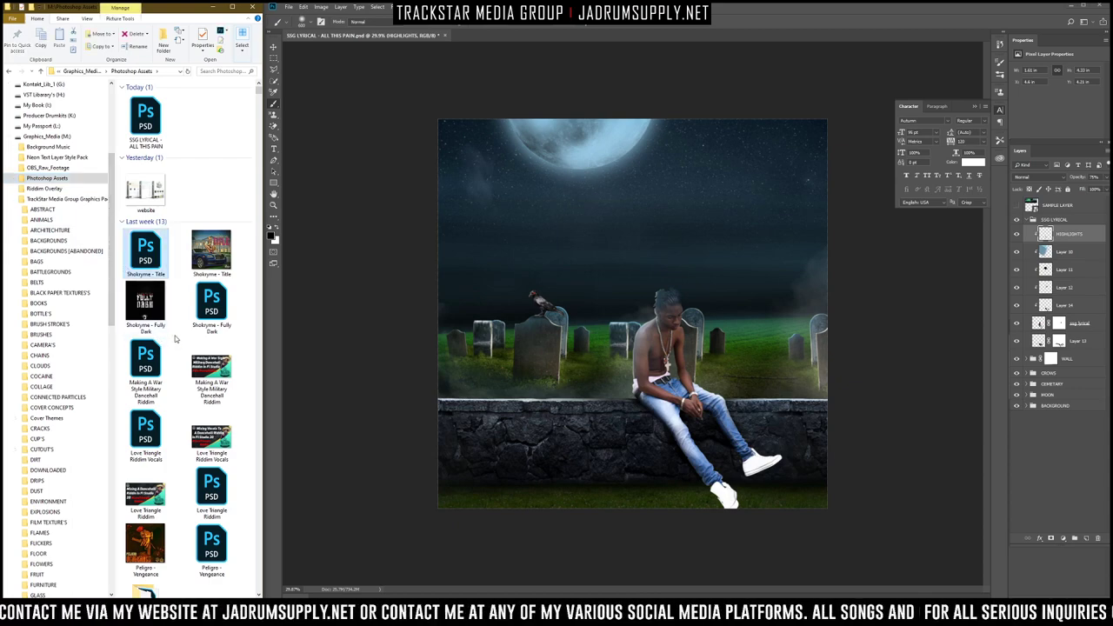
pyautogui.scroll(-10, 175, 338)
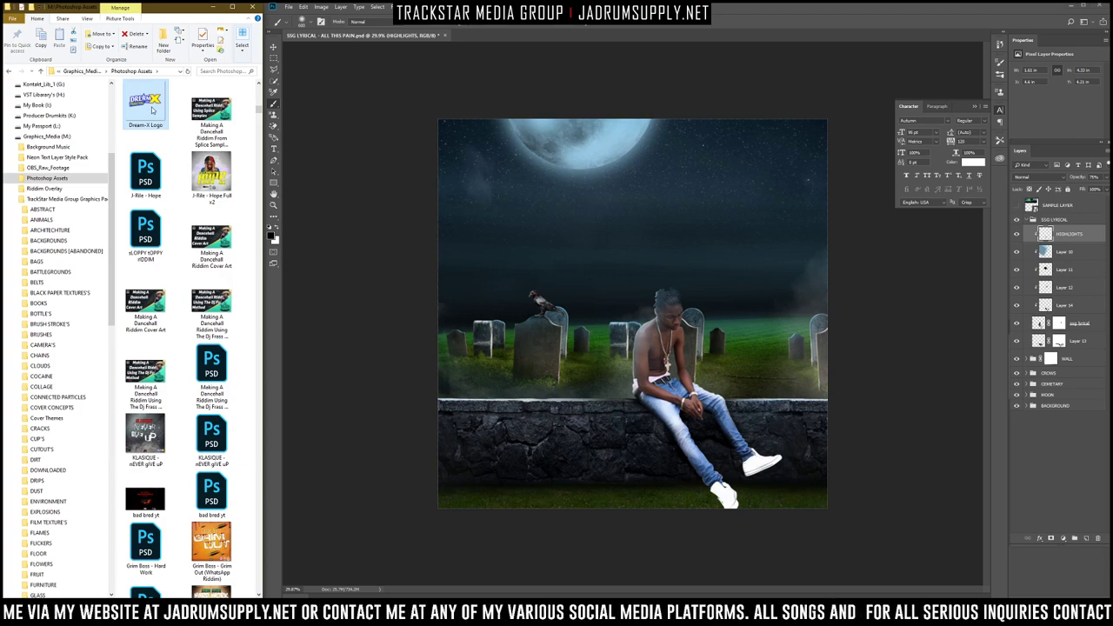
pyautogui.moveTo(150, 108)
pyautogui.mouseDown()
pyautogui.moveTo(735, 243)
pyautogui.moveTo(246, 169)
pyautogui.moveTo(157, 114)
pyautogui.mouseUp()
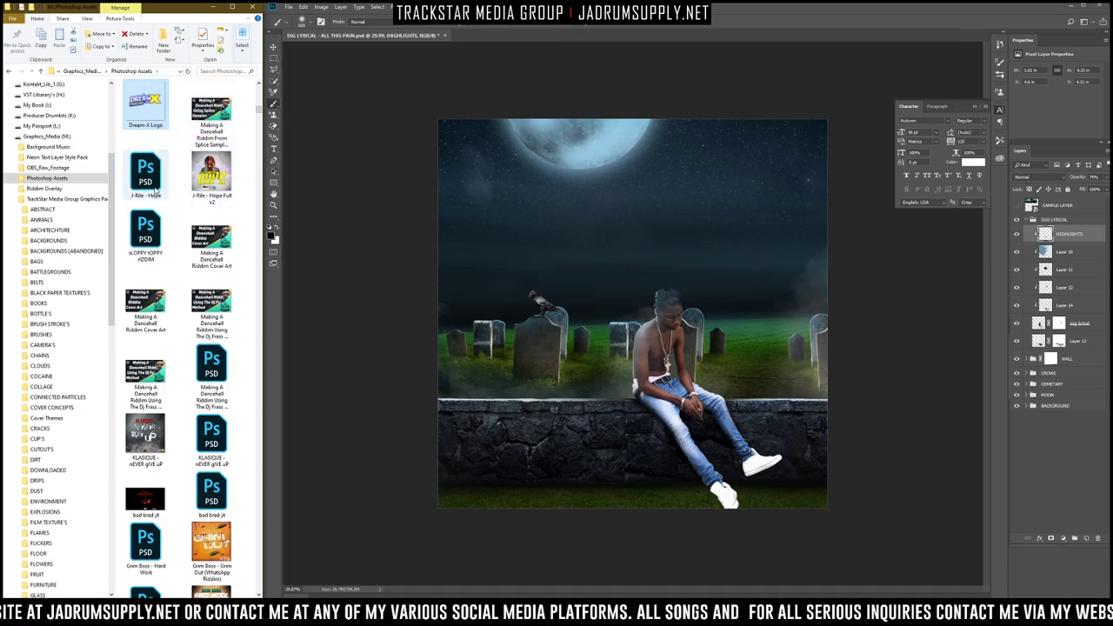
pyautogui.scroll(-3, 144, 184)
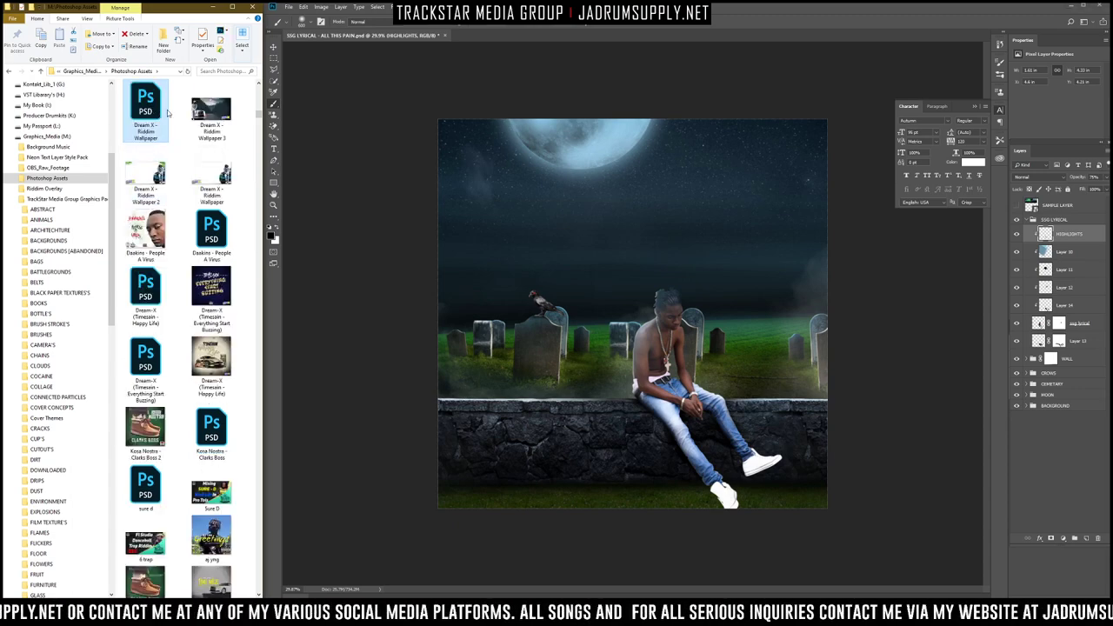
pyautogui.doubleClick(153, 111)
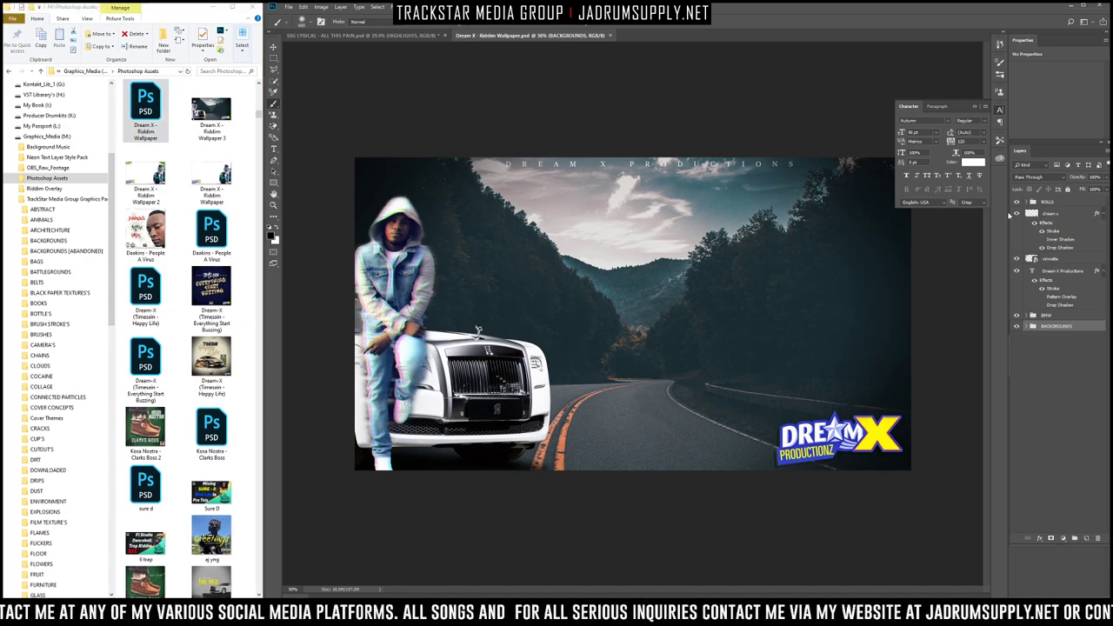
pyautogui.click(612, 35)
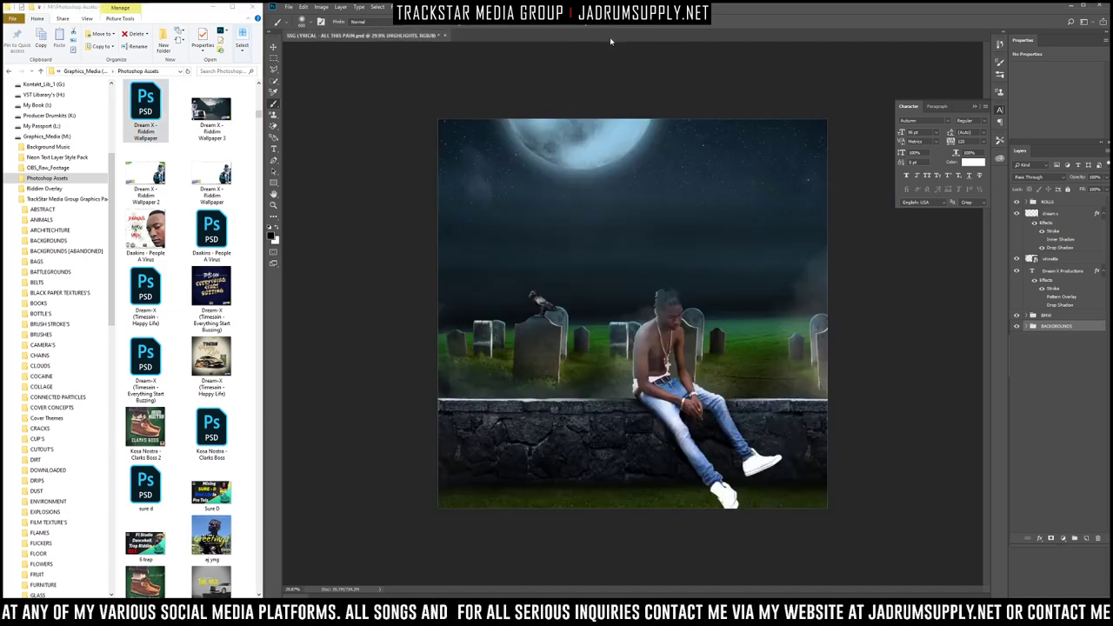
# Step: Find the SSG Lyrical - Air Force 1 x Jordan [All White] PSD in the Photoshop Assets folder and open it
pyautogui.click(198, 115)
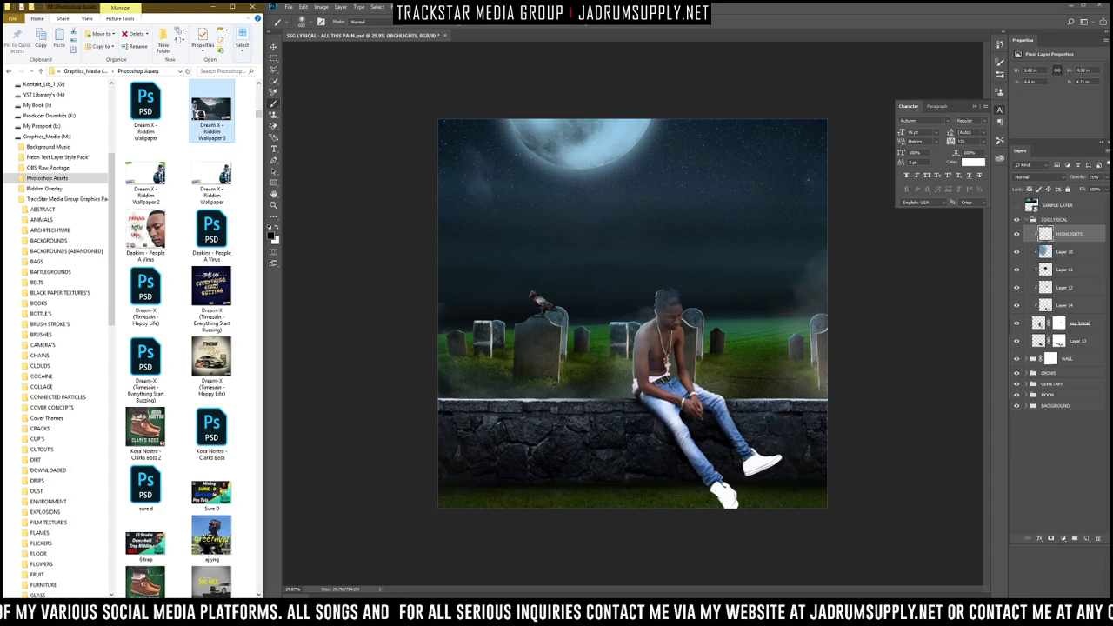
pyautogui.scroll(5, 206, 112)
pyautogui.click(148, 102)
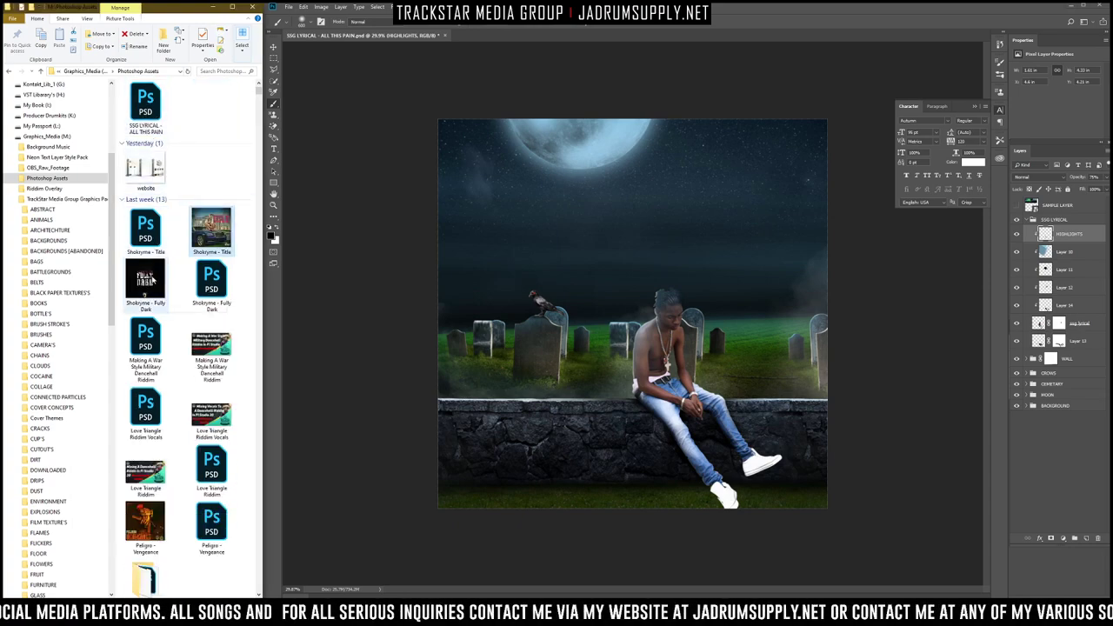
pyautogui.scroll(-5, 152, 278)
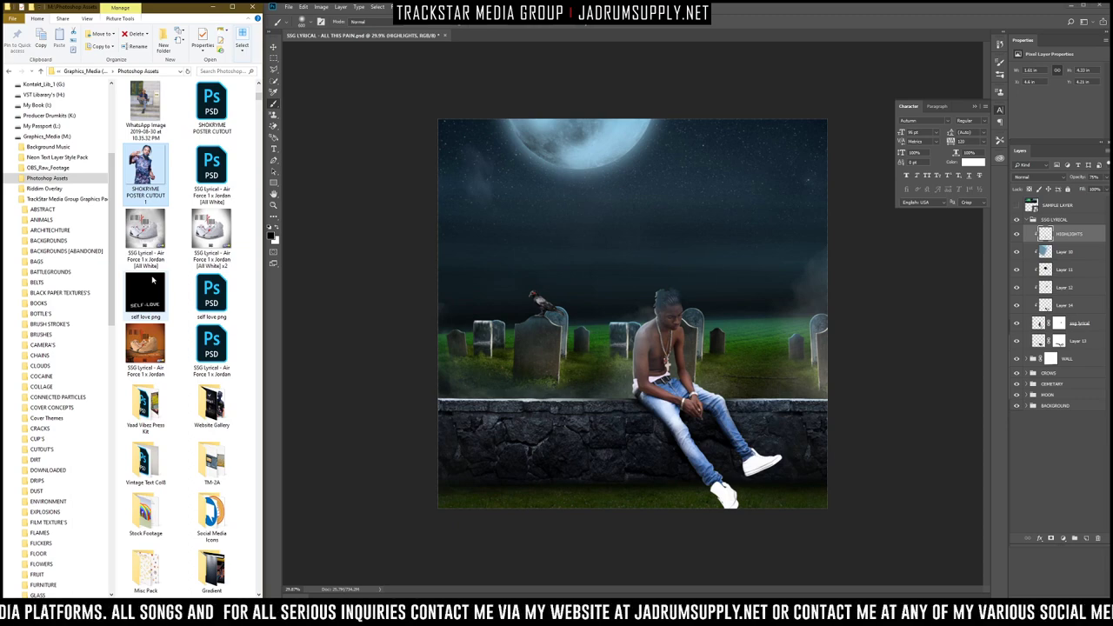
pyautogui.click(211, 168)
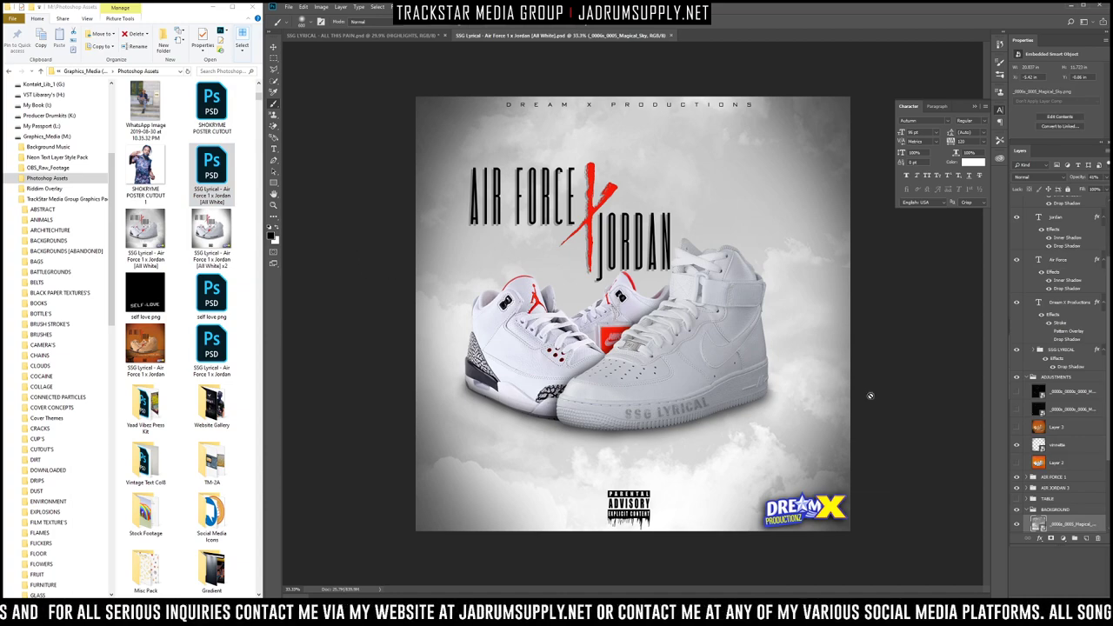
# Step: Copy the LOGO group from the Air Force 1 x Jordan document into the ALL THIS PAIN cover and place it above the SSG LYRICAL group
pyautogui.scroll(3, 1061, 295)
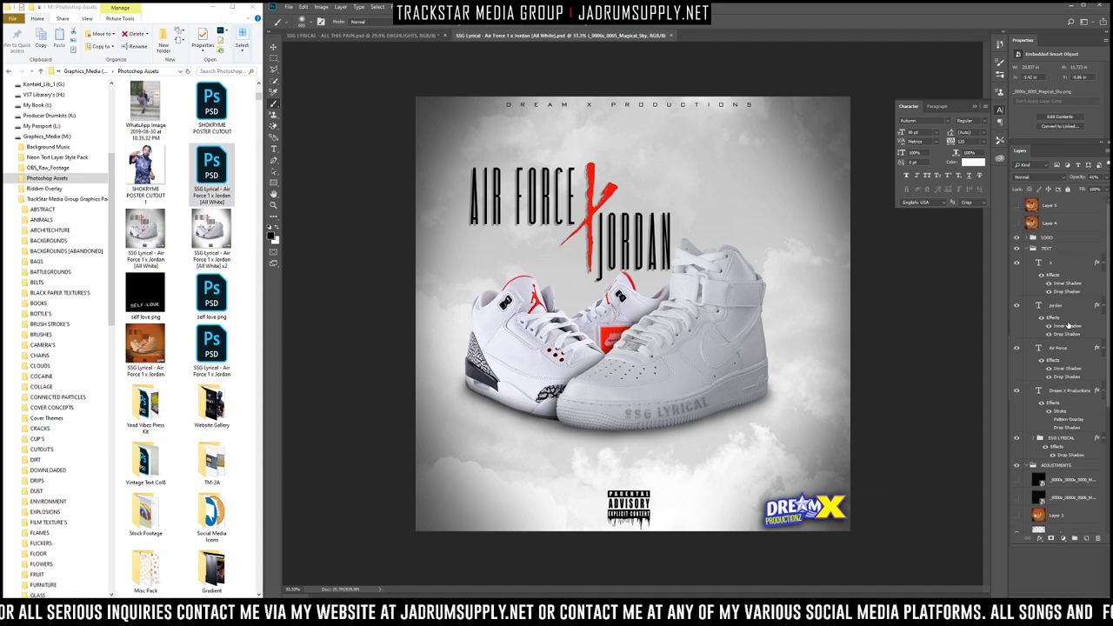
pyautogui.click(1046, 237)
pyautogui.moveTo(1046, 239); pyautogui.dragTo(675, 280)
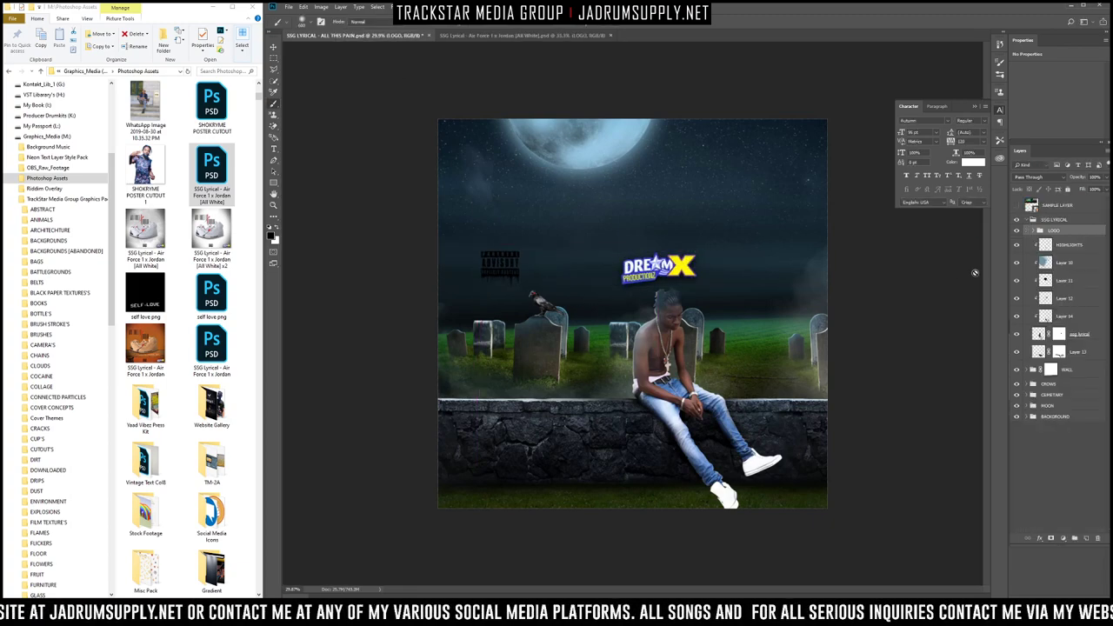
pyautogui.moveTo(1038, 232); pyautogui.dragTo(1037, 224)
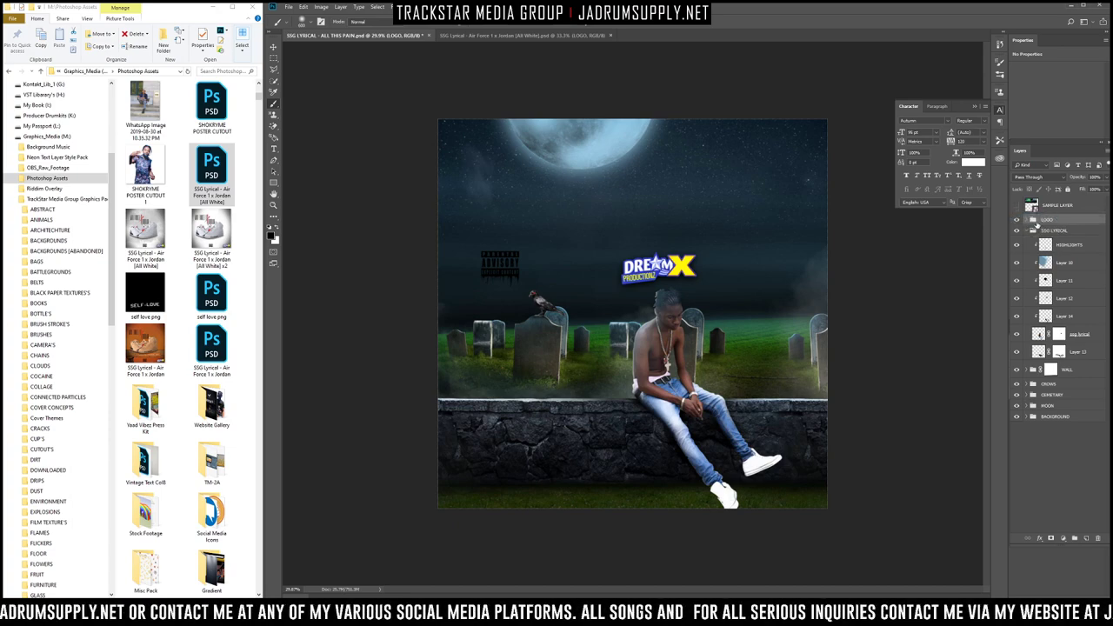
# Step: Expand the LOGO group and delete its parental advisory layer
pyautogui.click(1032, 220)
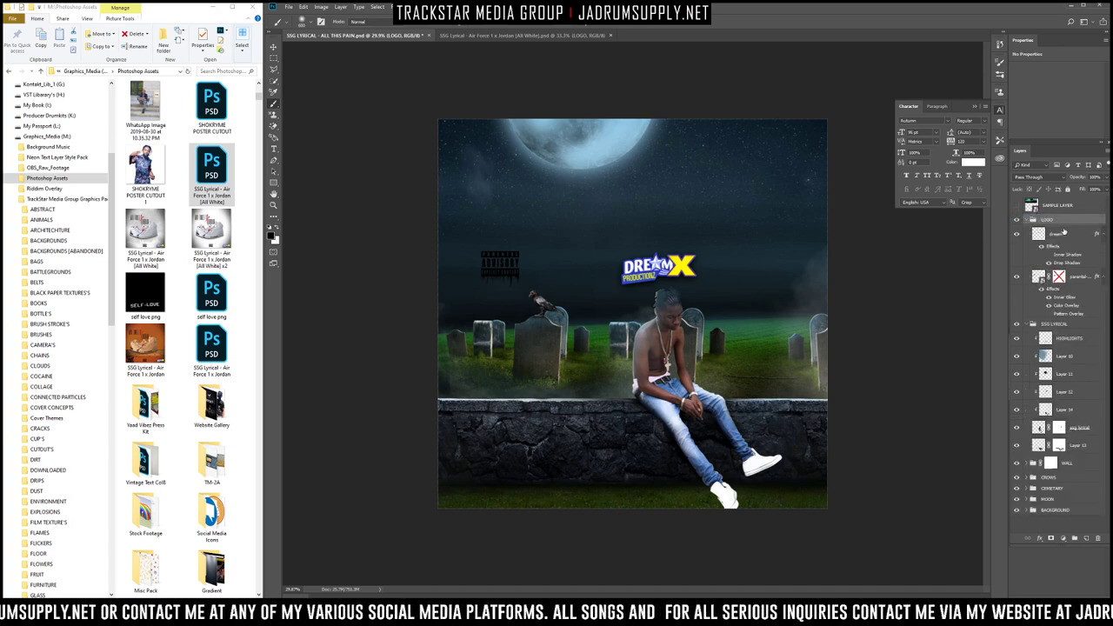
pyautogui.click(1076, 278)
pyautogui.press('Delete')
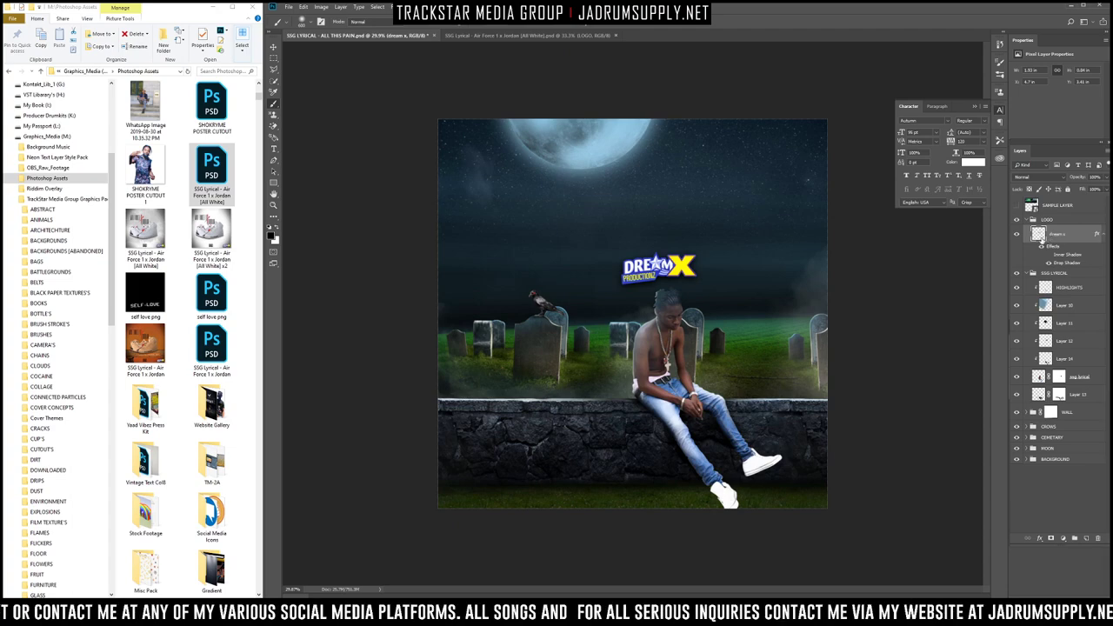
# Step: Move the Dream X Productionz logo into the lower-left corner of the cover, nudging it slightly inward from the edges
pyautogui.moveTo(652, 280)
pyautogui.mouseDown()
pyautogui.moveTo(556, 339)
pyautogui.moveTo(486, 467)
pyautogui.moveTo(480, 501)
pyautogui.mouseUp()
pyautogui.press('b')
pyautogui.hotkey('ctrl', 'Right')
pyautogui.hotkey('ctrl', 'Right')
pyautogui.hotkey('ctrl', 'Right')
pyautogui.hotkey('ctrl', 'Right')
pyautogui.hotkey('ctrl', 'Right')
pyautogui.hotkey('ctrl', 'Right')
pyautogui.hotkey('ctrl', 'Right')
pyautogui.hotkey('ctrl', 'Right')
pyautogui.hotkey('ctrl', 'Right')
pyautogui.hotkey('ctrl', 'Right')
pyautogui.hotkey('ctrl', 'Right')
pyautogui.hotkey('ctrl', 'Right')
pyautogui.hotkey('ctrl', 'Up')
pyautogui.hotkey('ctrl', 'Up')
pyautogui.hotkey('ctrl', 'Up')
pyautogui.hotkey('ctrl', 'Up')
pyautogui.hotkey('ctrl', 'Up')
pyautogui.hotkey('ctrl', 'Up')
pyautogui.hotkey('ctrl', 'Up')
pyautogui.hotkey('ctrl', 'Up')
pyautogui.hotkey('ctrl', 'Up')
pyautogui.hotkey('ctrl', 'Up')
pyautogui.hotkey('ctrl', 'Up')
pyautogui.hotkey('ctrl', 'Up')
pyautogui.hotkey('ctrl', 'Up')
pyautogui.hotkey('ctrl', 'Up')
pyautogui.hotkey('ctrl', 'Up')
pyautogui.moveTo(484, 499); pyautogui.dragTo(485, 497)
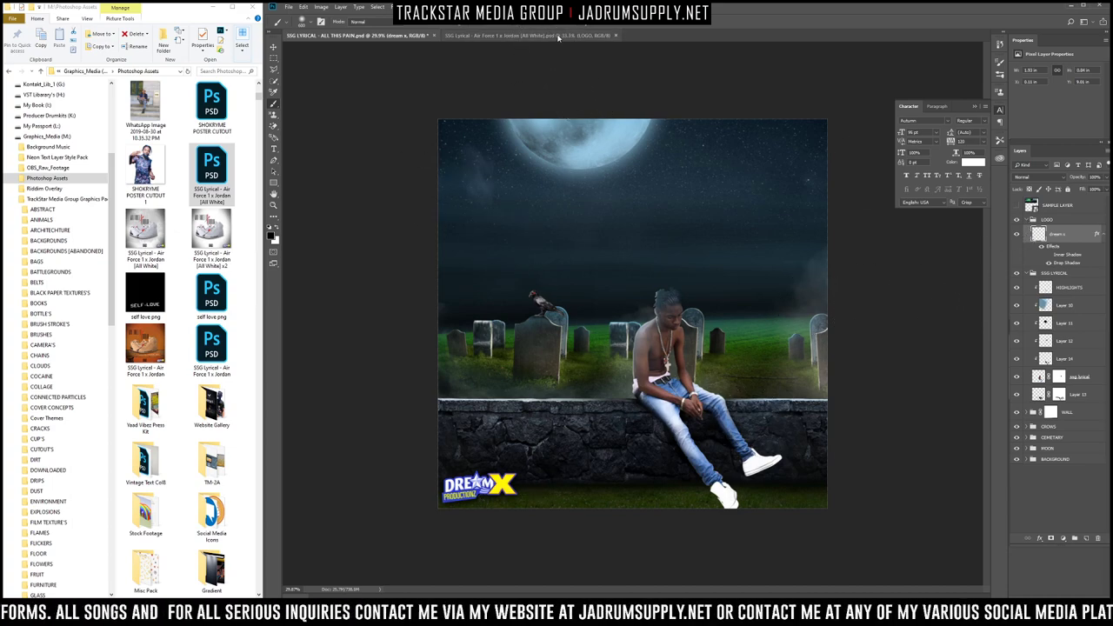
# Step: Copy the TEXT group from the Air Force 1 x Jordan document into the cover and place it above the LOGO group
pyautogui.click(530, 35)
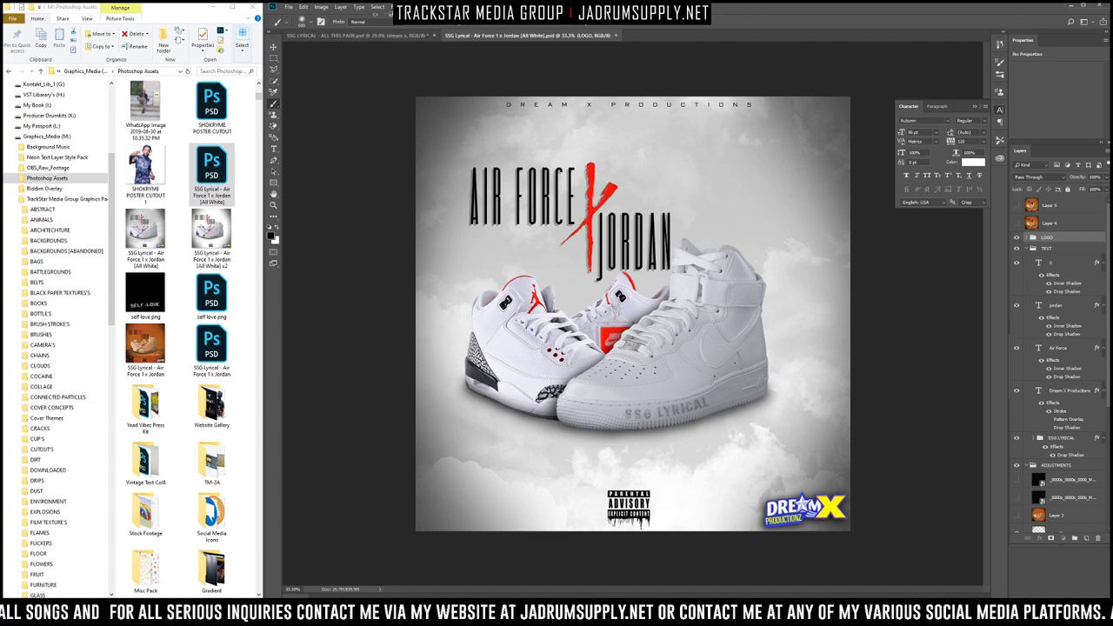
pyautogui.click(383, 35)
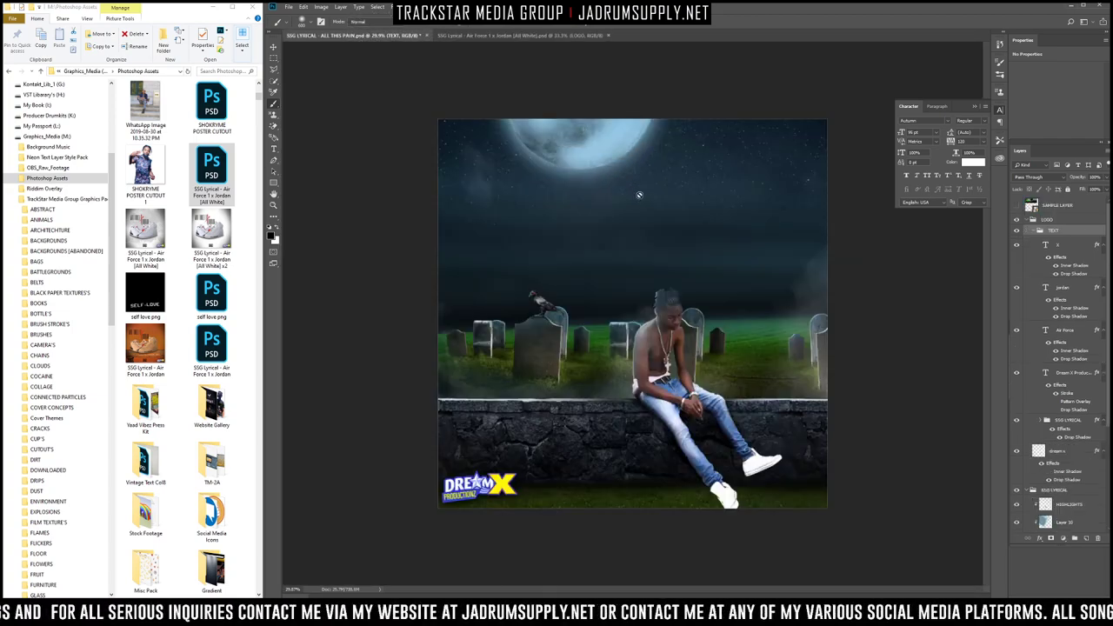
pyautogui.hotkey('ctrl', 't')
pyautogui.moveTo(622, 139); pyautogui.dragTo(770, 450)
pyautogui.press('Return')
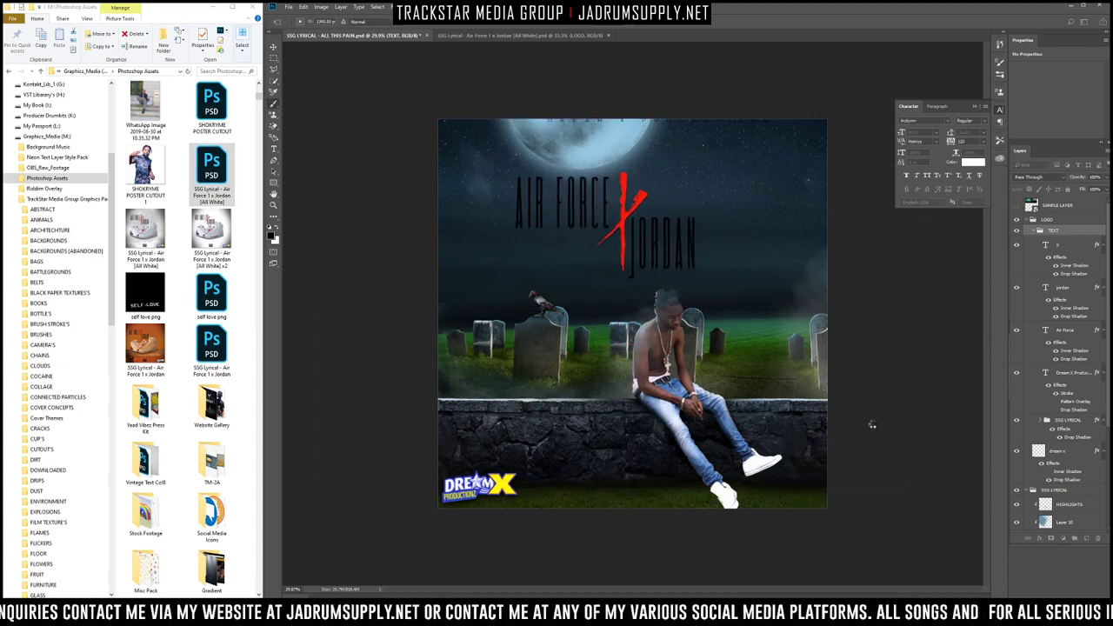
pyautogui.moveTo(1056, 233); pyautogui.dragTo(1051, 213)
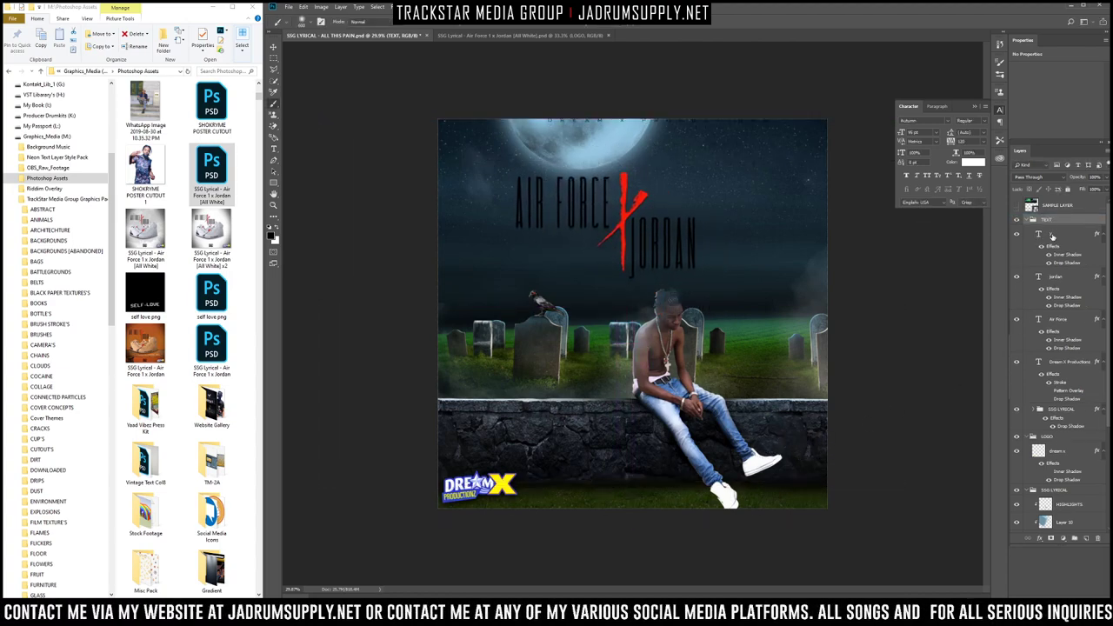
# Step: Delete the X, Jordan and Air Force text layers from the TEXT group
pyautogui.click(1056, 233)
pyautogui.keyDown('ctrl'); pyautogui.click(1056, 276); pyautogui.keyUp('ctrl')
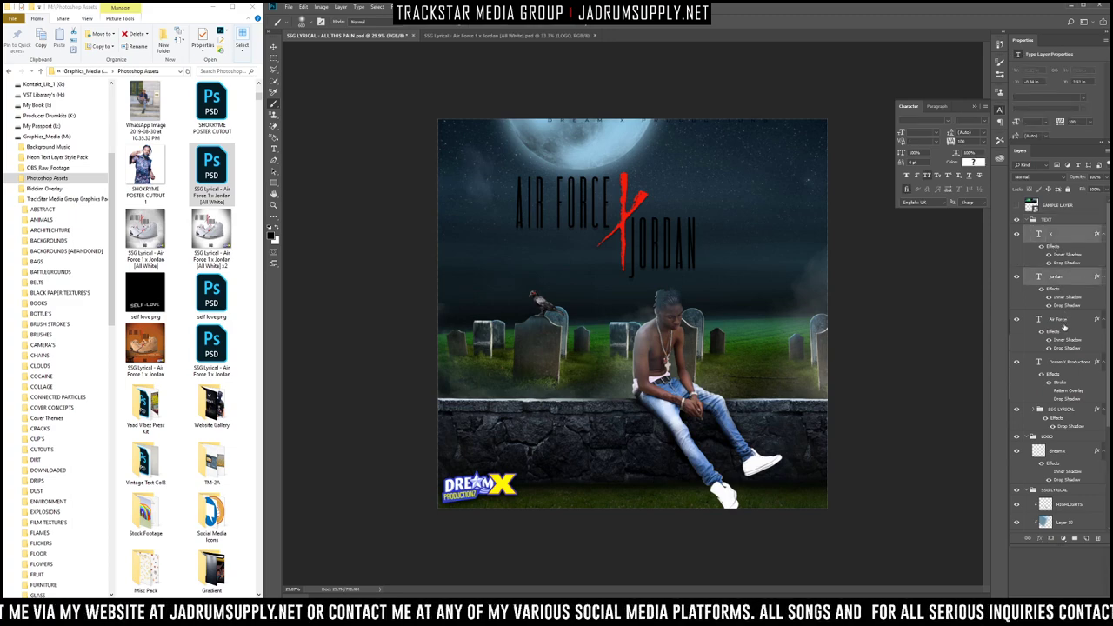
pyautogui.keyDown('ctrl'); pyautogui.click(1057, 319); pyautogui.keyUp('ctrl')
pyautogui.press('Delete')
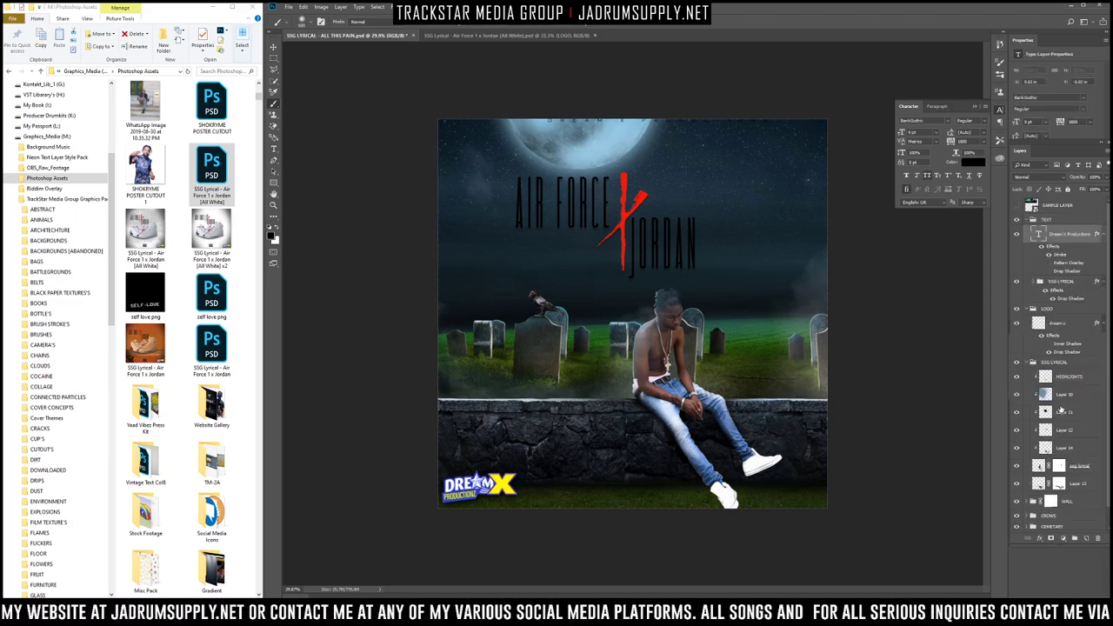
# Step: Reposition the Dream X Productions text so it sits centred along the cover's upper edge
pyautogui.hotkey('ctrl', 't')
pyautogui.moveTo(627, 141); pyautogui.dragTo(601, 144)
pyautogui.press('Return')
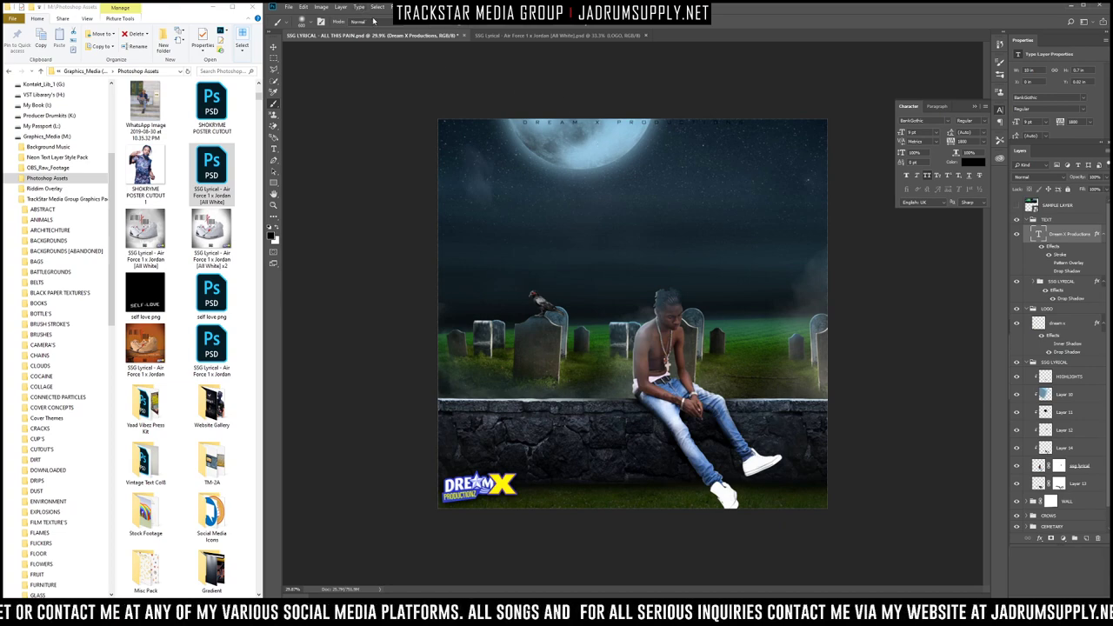
# Step: Preview the available fonts for the Dream X Productions text and pick BankGothic
pyautogui.press('t')
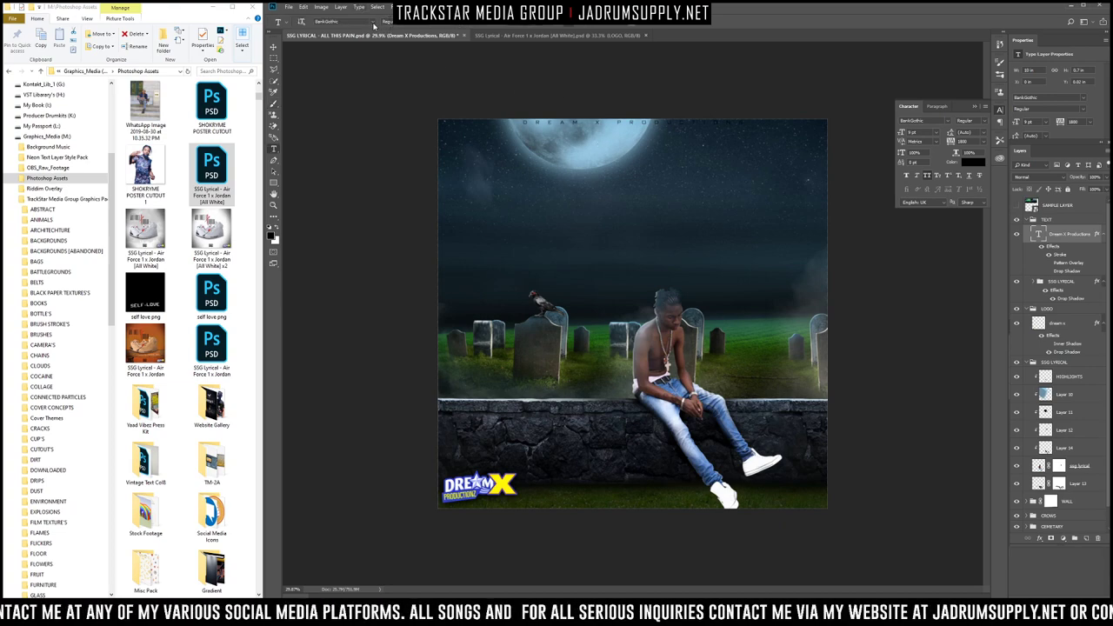
pyautogui.moveTo(374, 26); pyautogui.dragTo(374, 27)
pyautogui.click(374, 24)
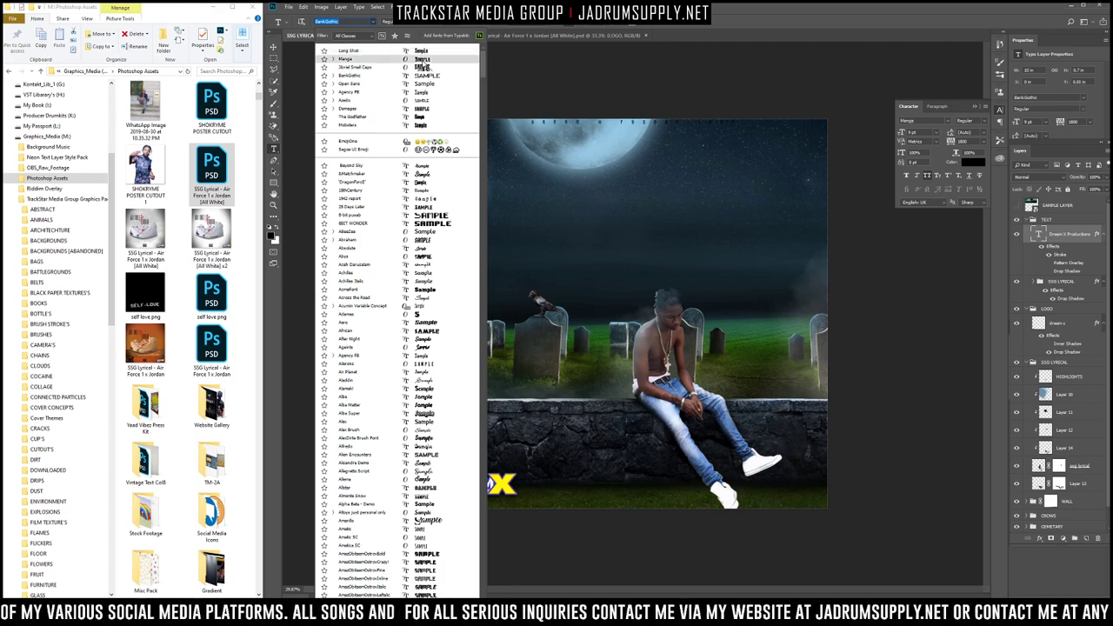
pyautogui.click(424, 77)
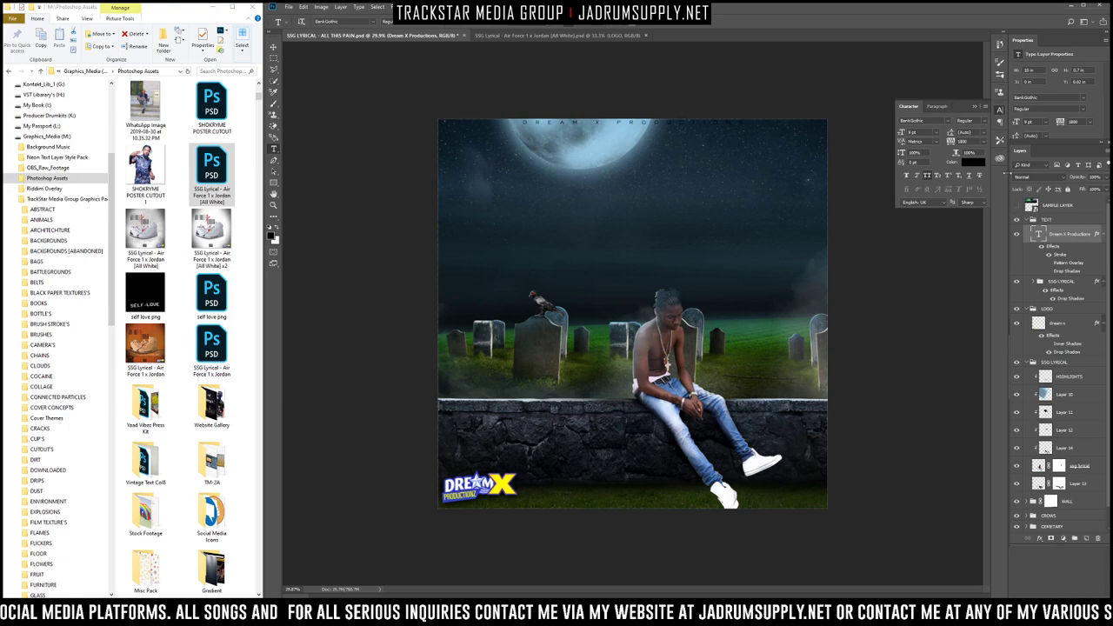
# Step: Set the Dream X Productions text to 10 pt and colour it white (ffffff)
pyautogui.click(913, 132)
pyautogui.press('Up')
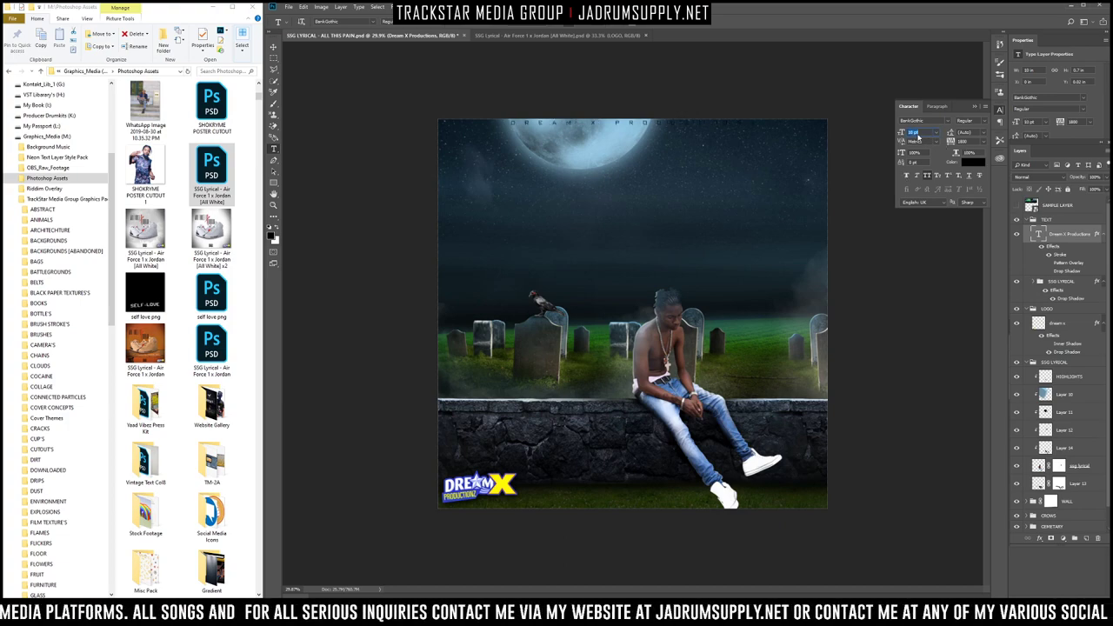
pyautogui.click(973, 165)
pyautogui.write('ffffff')
pyautogui.press('Return')
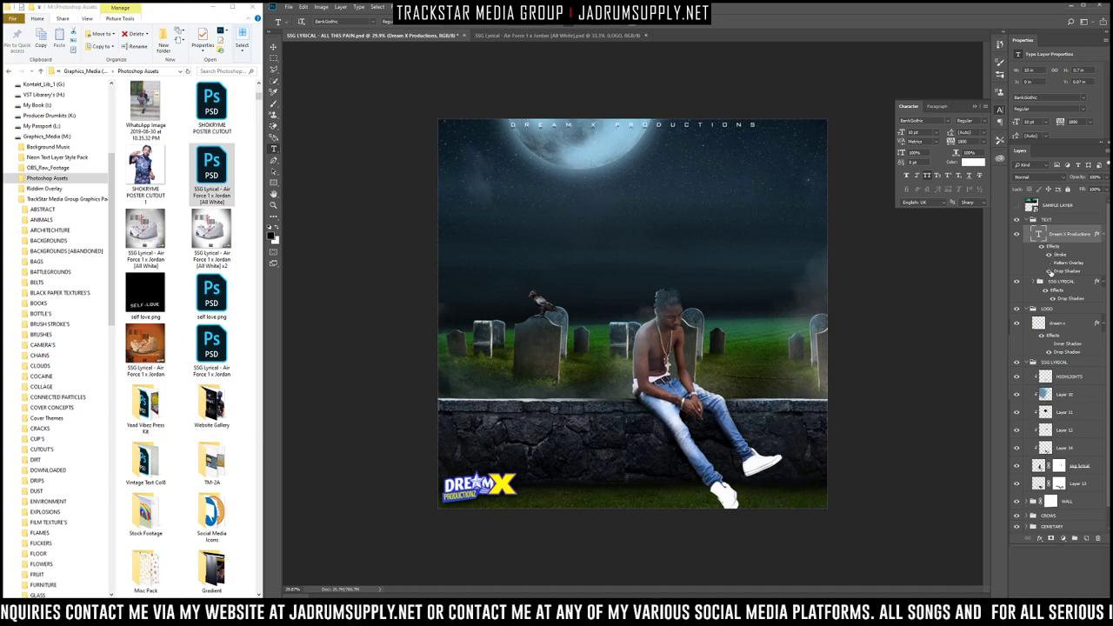
# Step: Adjust the drop shadow of the Dream X Productions text and turn off its stroke effect
pyautogui.doubleClick(1068, 270)
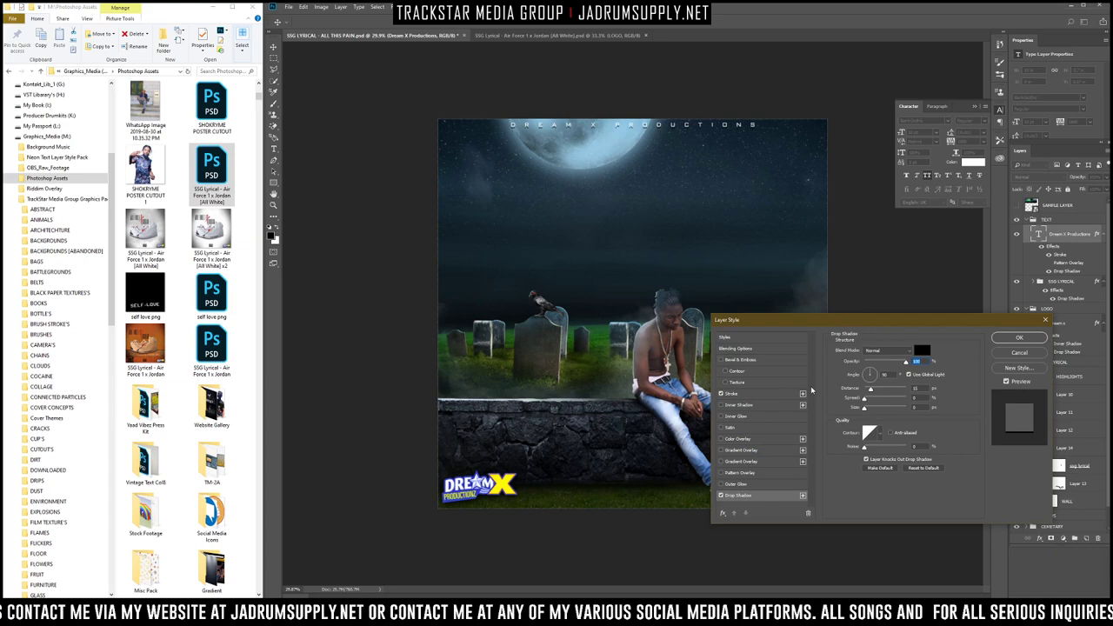
pyautogui.write('35')
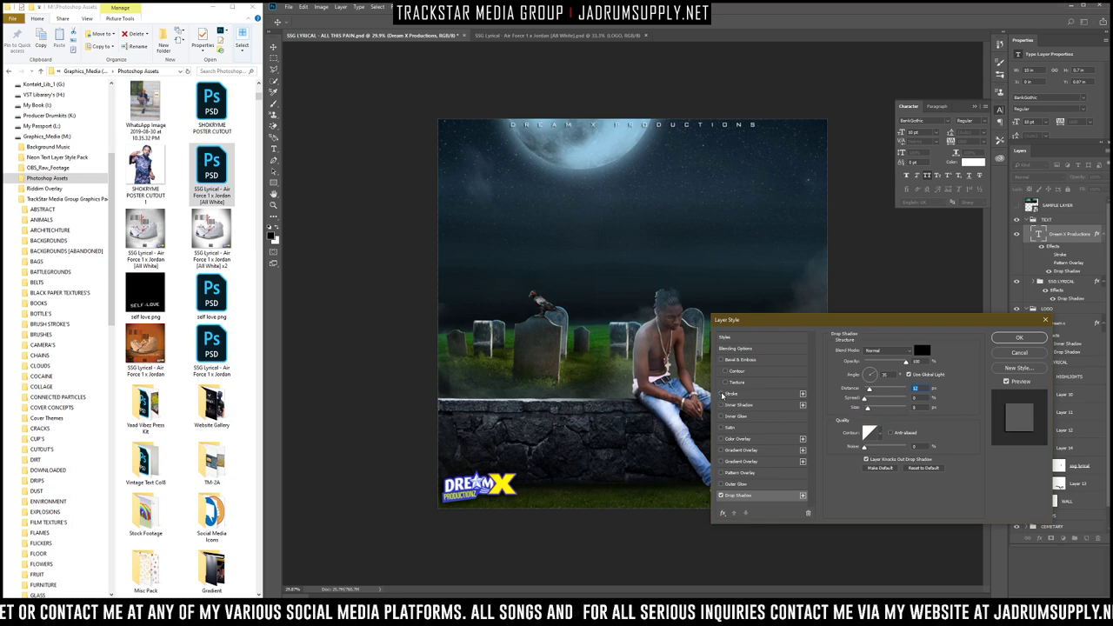
pyautogui.press('Return')
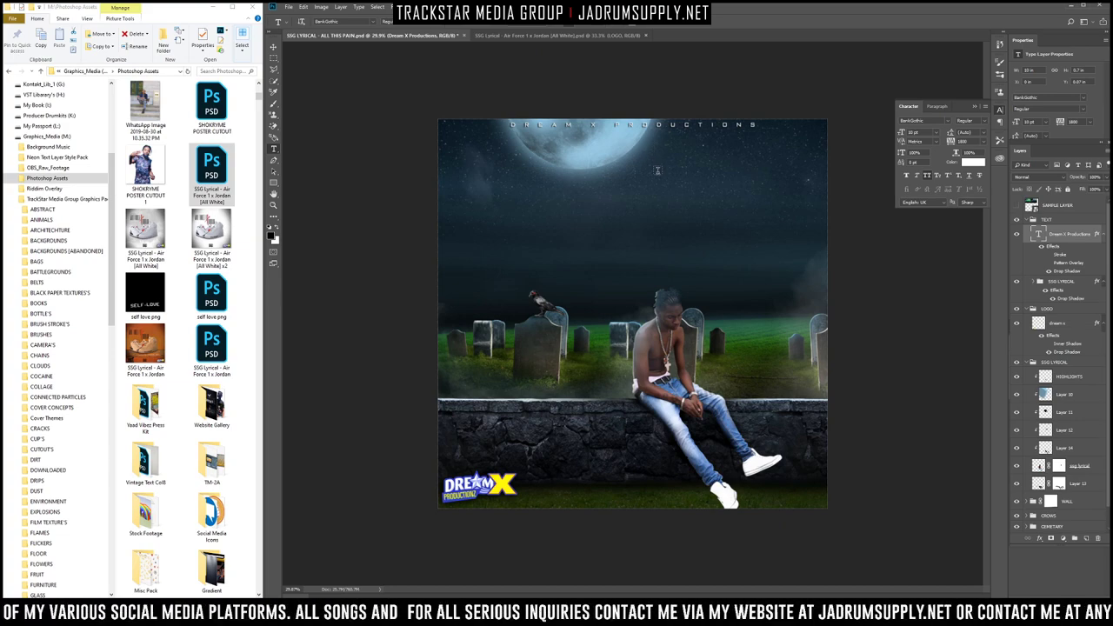
# Step: Collapse the TEXT, LOGO and SSG LYRICAL layer groups
pyautogui.click(1028, 220)
pyautogui.click(1028, 230)
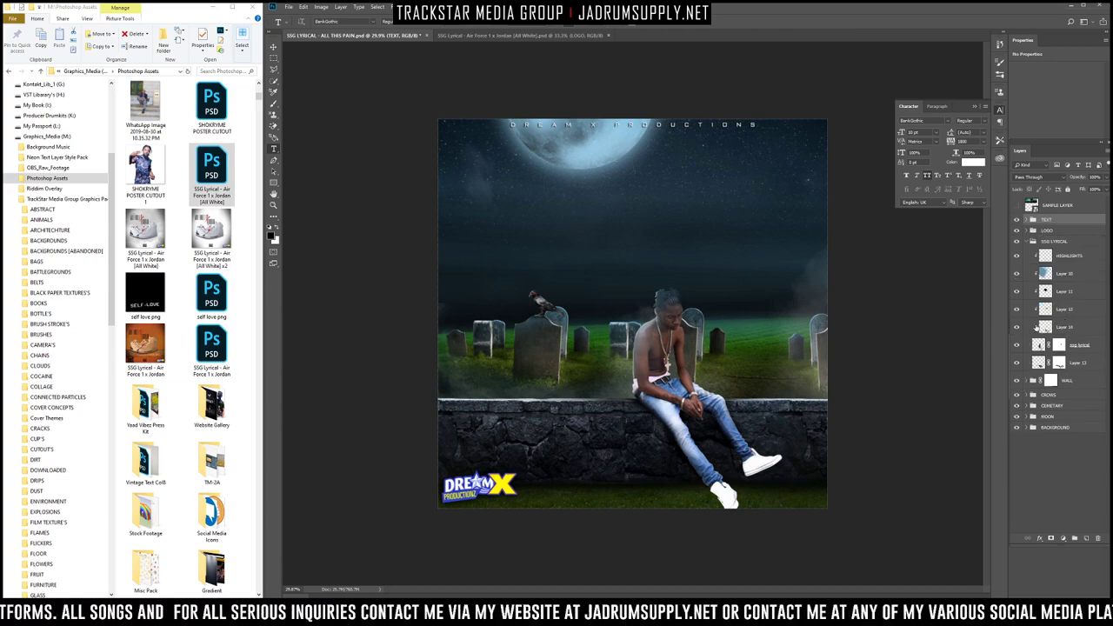
pyautogui.click(1028, 241)
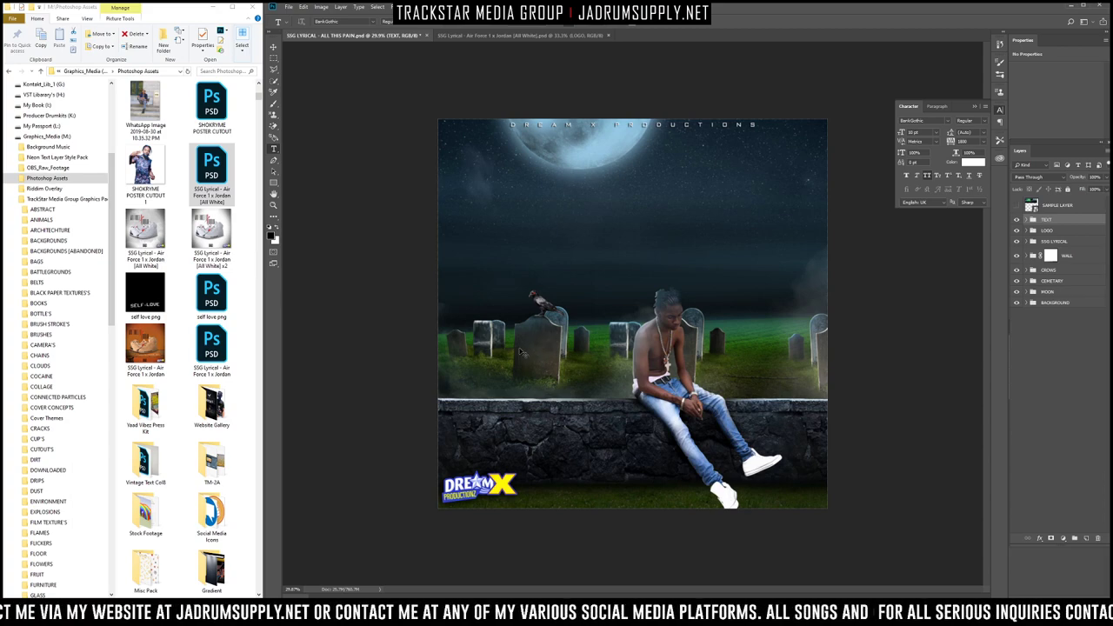
# Step: Expand the CEMETARY group and toggle the creepy layer's visibility off and on to identify its content
pyautogui.click(1028, 281)
pyautogui.scroll(-2, 1040, 331)
pyautogui.scroll(1, 1042, 309)
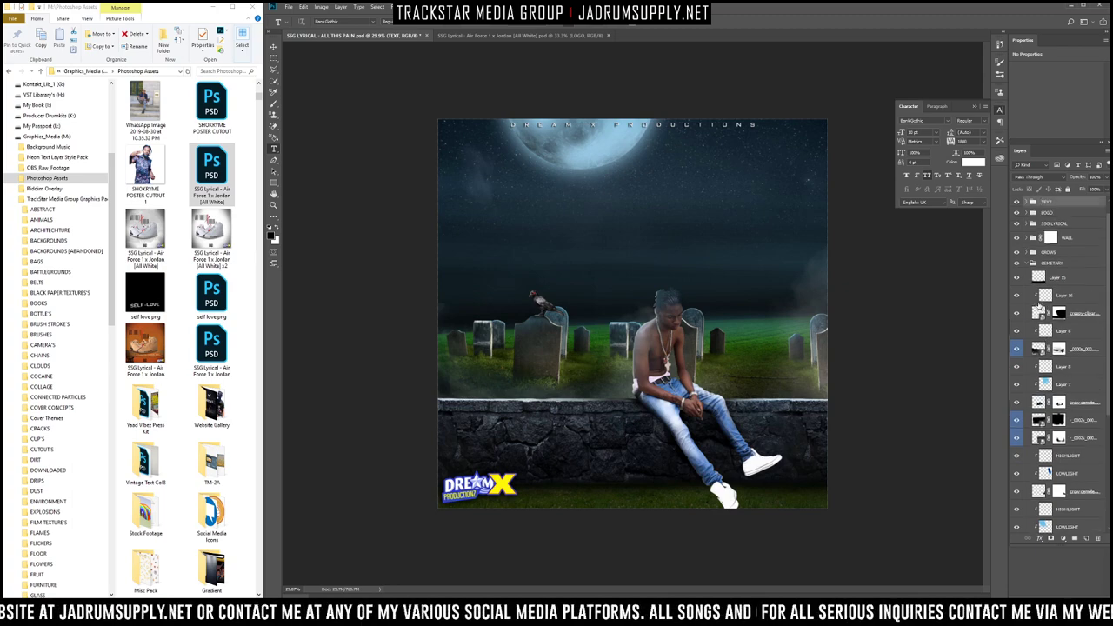
pyautogui.click(1016, 315)
pyautogui.click(1016, 316)
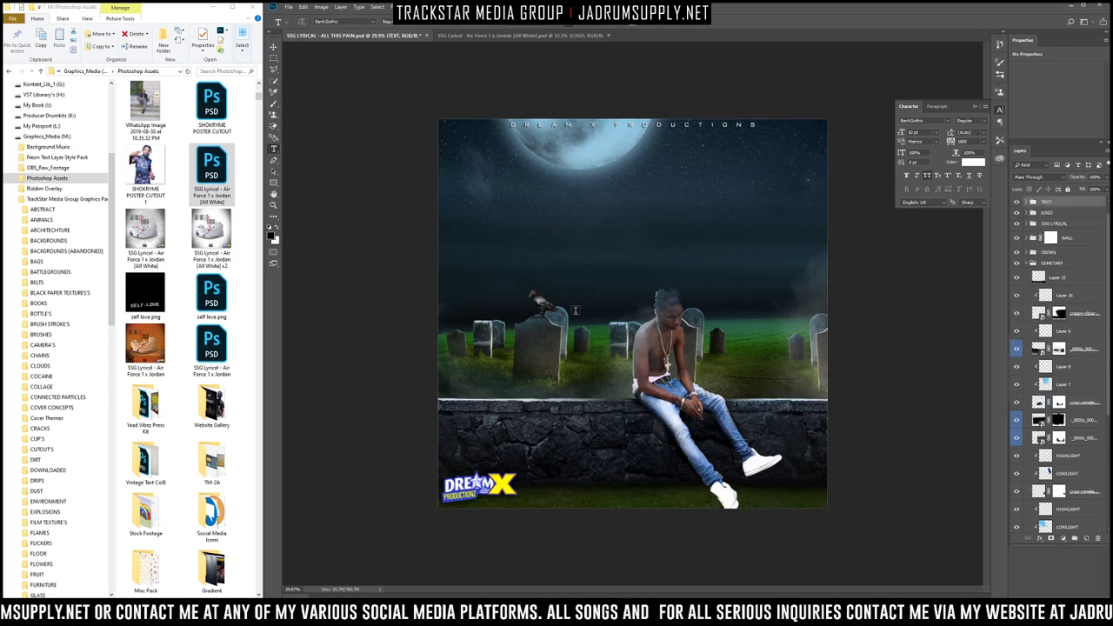
# Step: Examine the cemetery scene, then inspect the large blank tombstone beneath the crow up close
pyautogui.scroll(2, 524, 341)
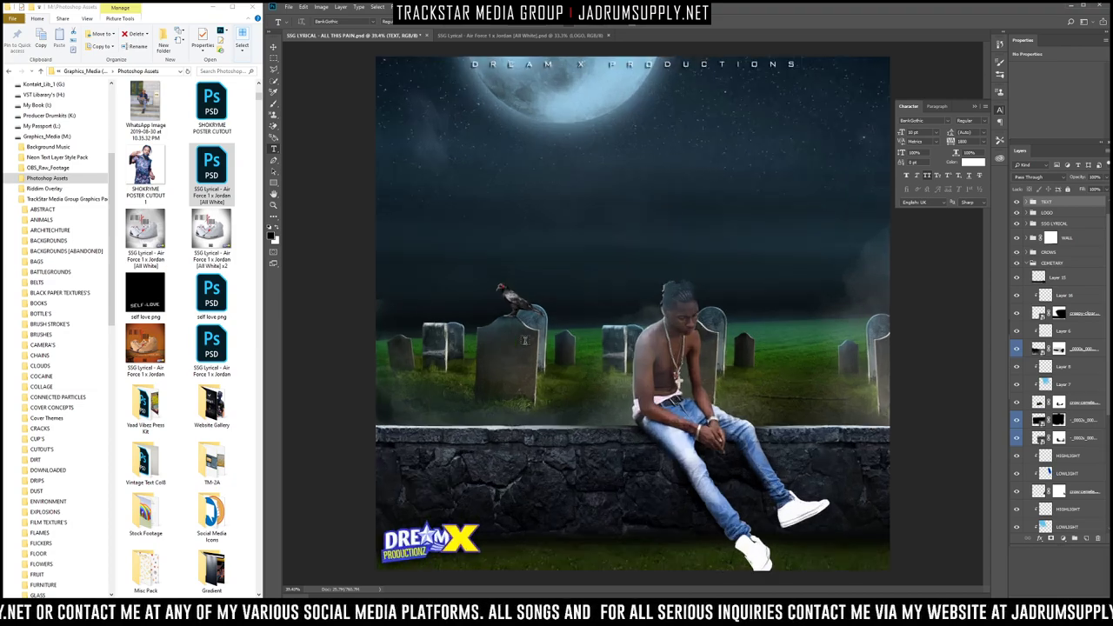
pyautogui.scroll(2, 524, 341)
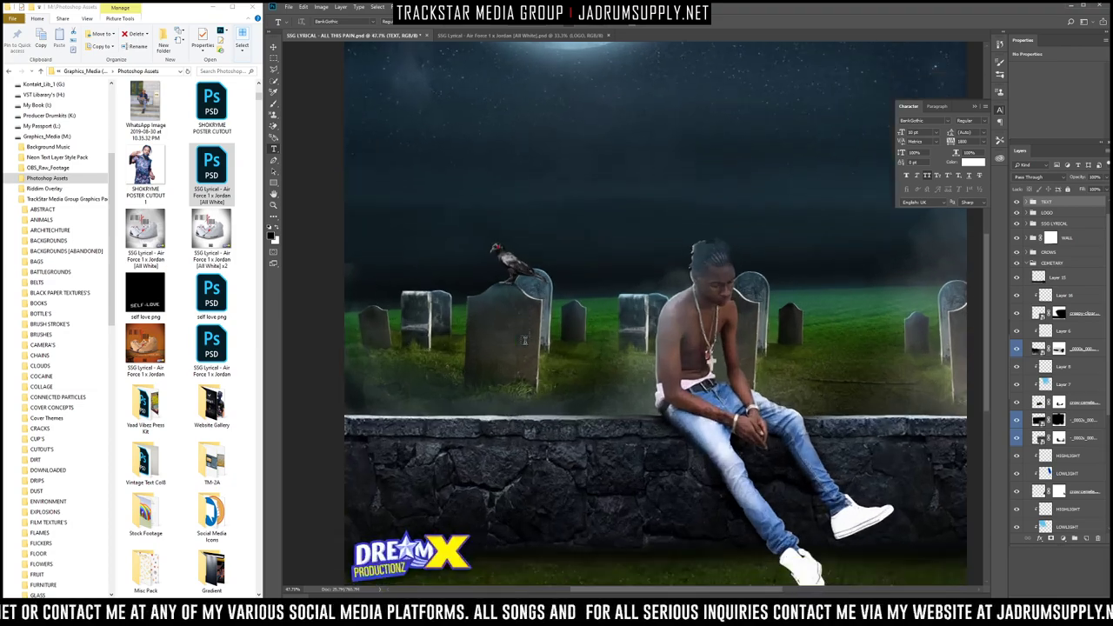
pyautogui.scroll(1, 505, 322)
pyautogui.scroll(1, 460, 311)
pyautogui.scroll(-4, 460, 310)
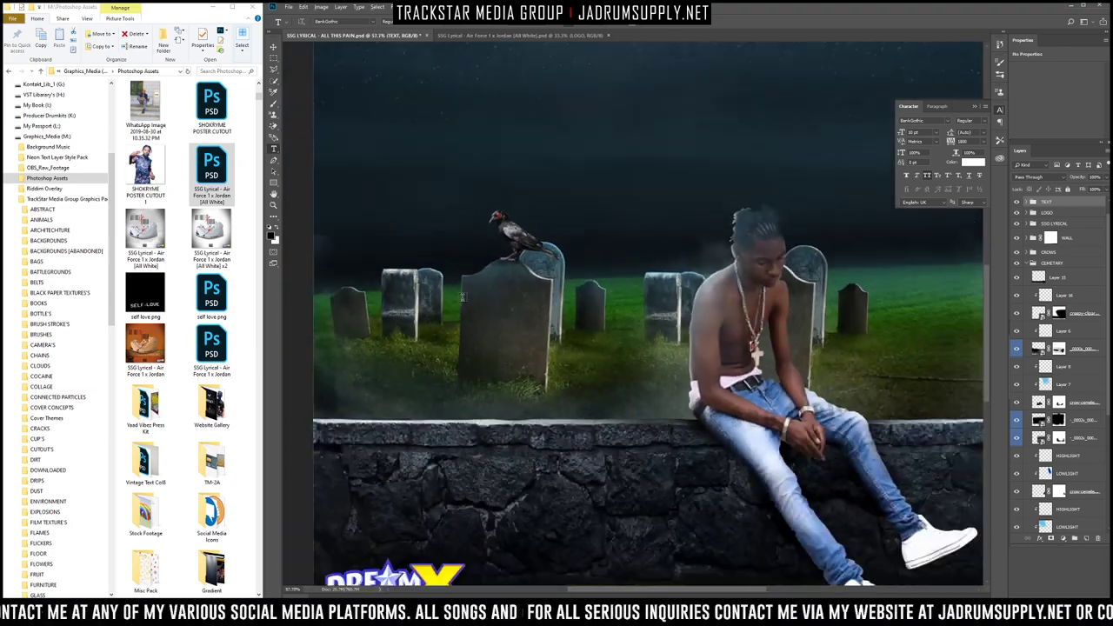
pyautogui.scroll(2, 463, 297)
pyautogui.scroll(-1, 462, 296)
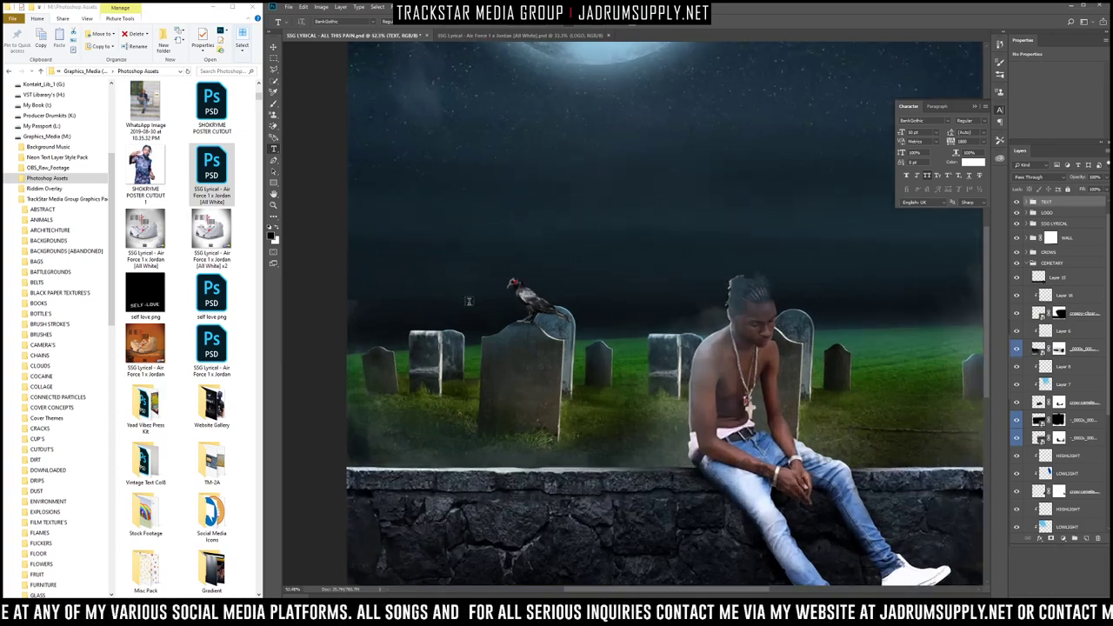
pyautogui.scroll(-1, 518, 339)
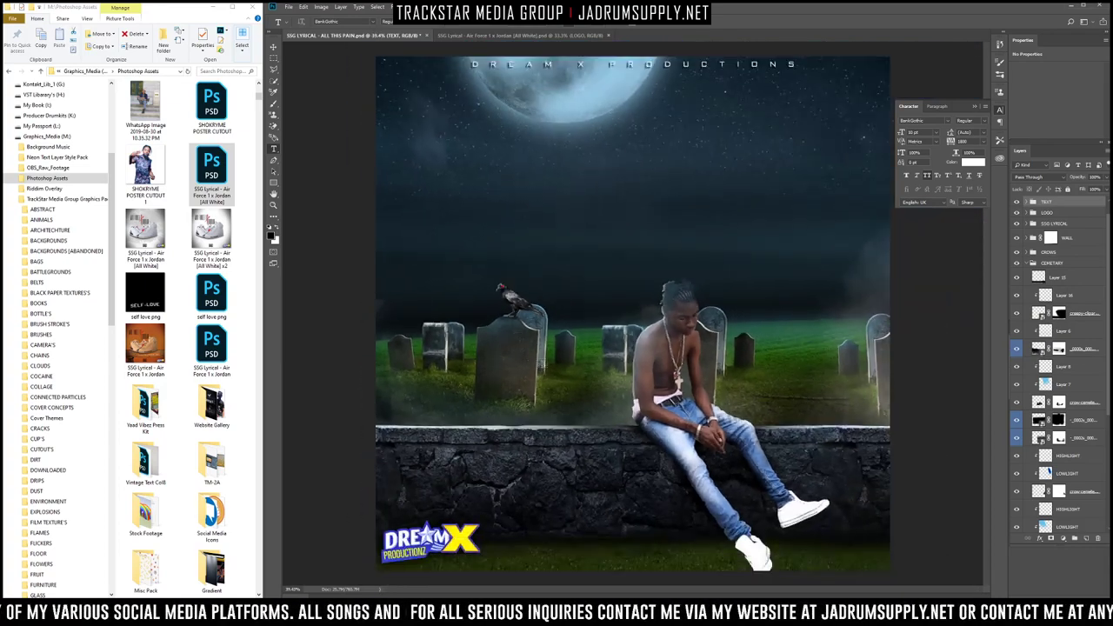
pyautogui.scroll(-1, 504, 363)
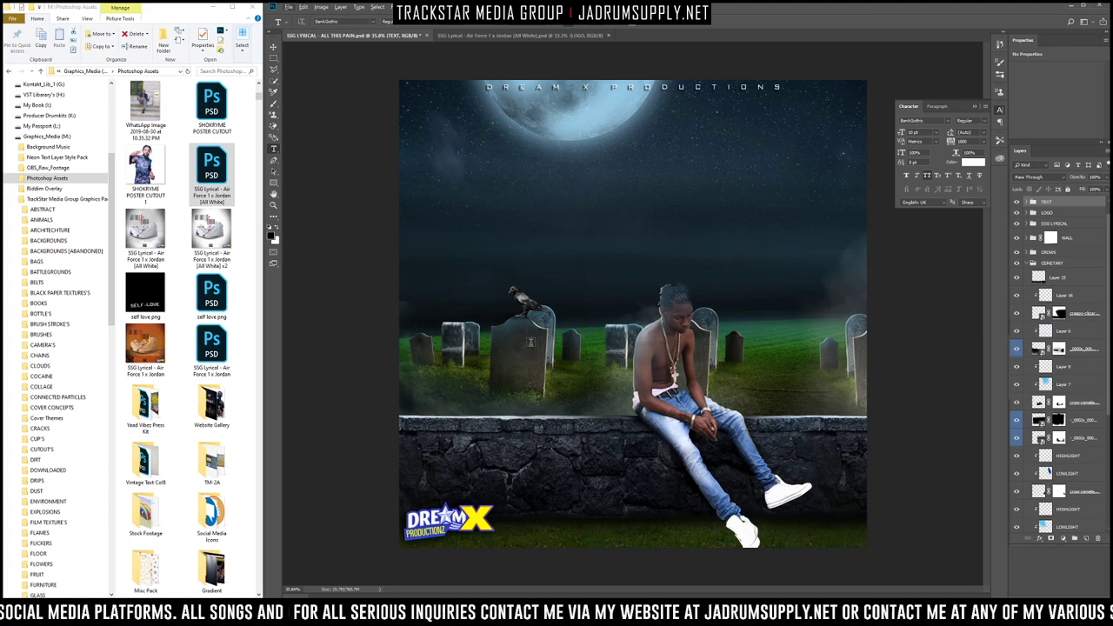
pyautogui.scroll(4, 489, 339)
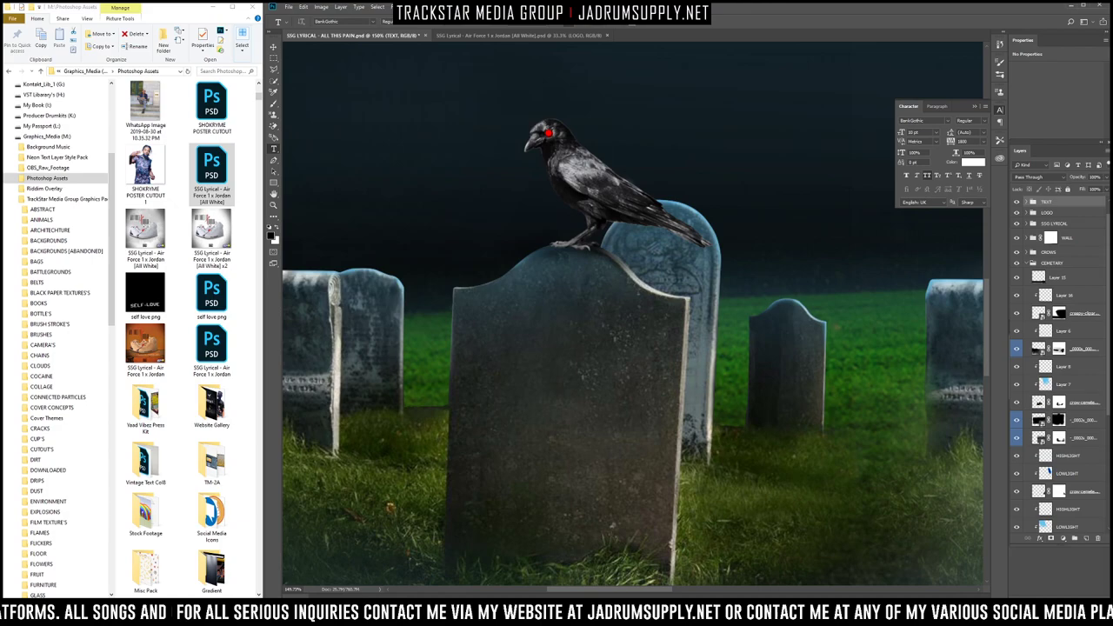
# Step: Switch to the Chrome window with the Google image results and replace the search query with "rip fom"
pyautogui.hotkey('alt', 'Tab')
pyautogui.scroll(-5, 617, 222)
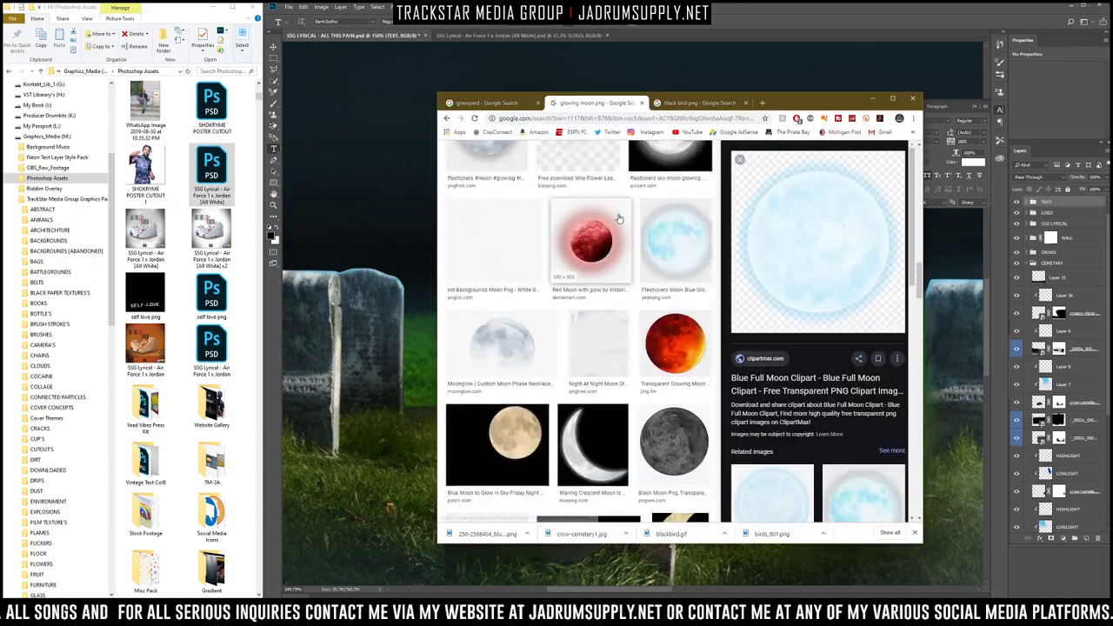
pyautogui.scroll(5, 617, 222)
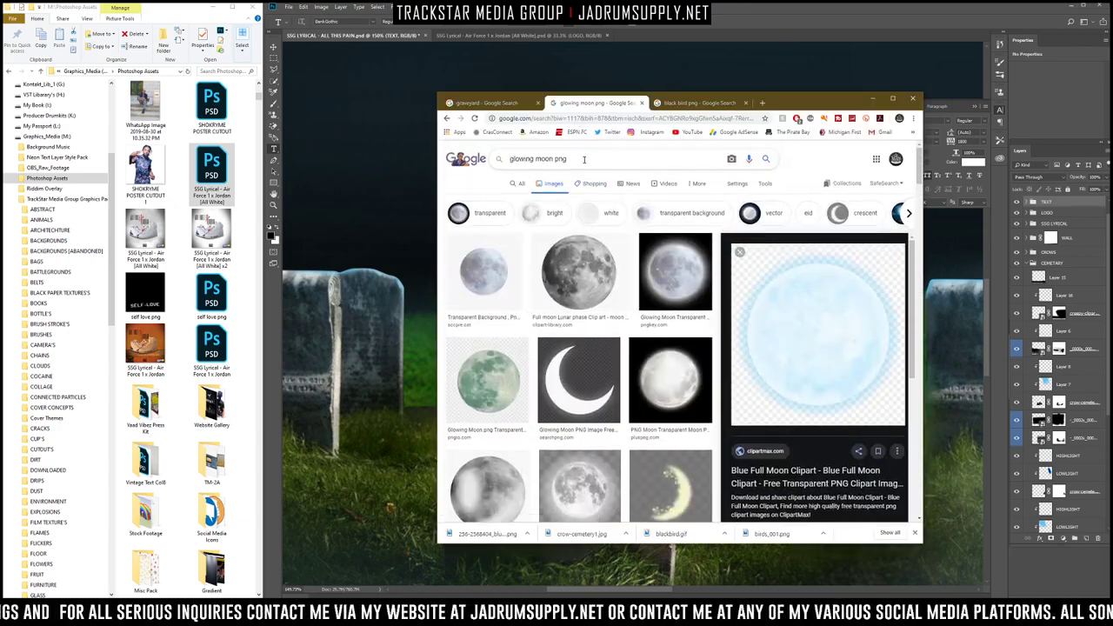
pyautogui.tripleClick(583, 159)
pyautogui.write('rip fom')
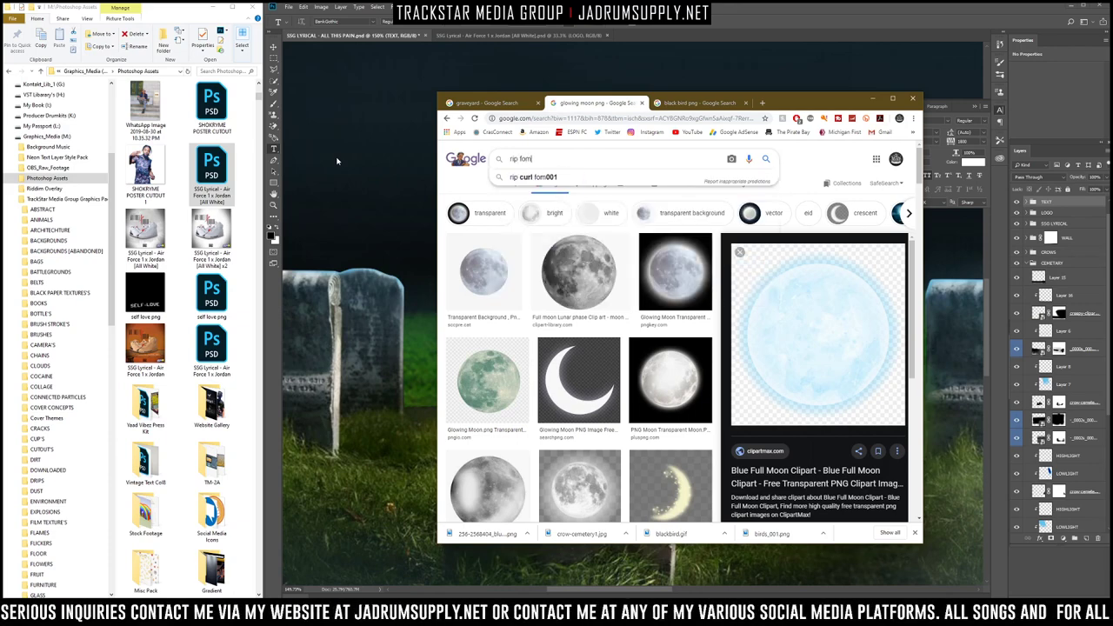
# Step: Save the open search page as a complete webpage named "tombstone font" in the CUTOUTS folder
pyautogui.hotkey('ctrl', 'a')
pyautogui.hotkey('ctrl', 's')
pyautogui.write('tombs')
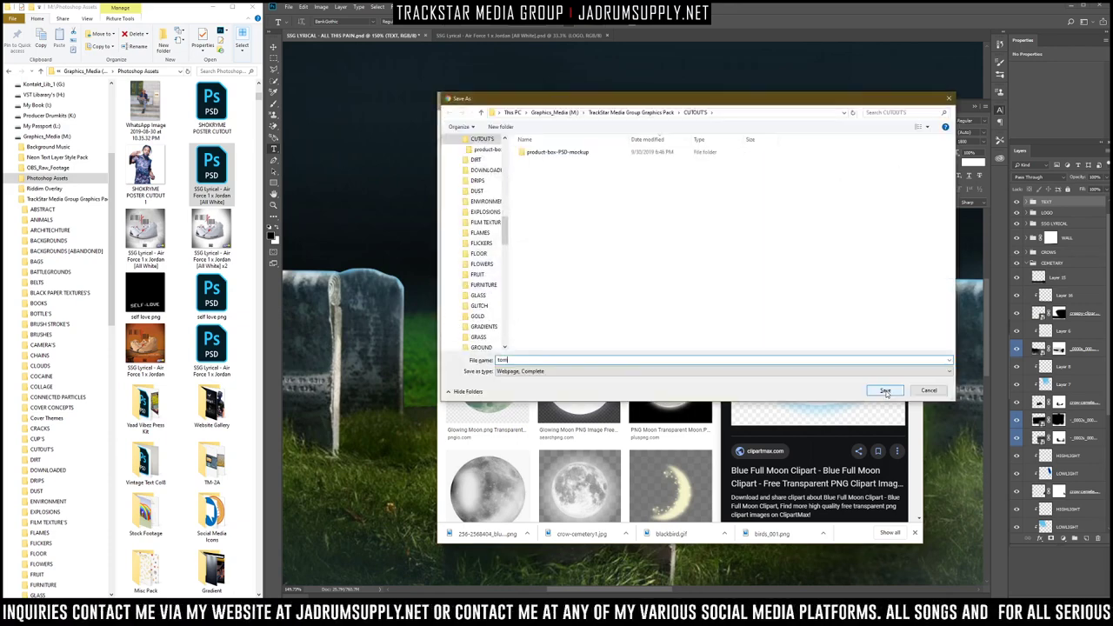
pyautogui.write('tone fon')
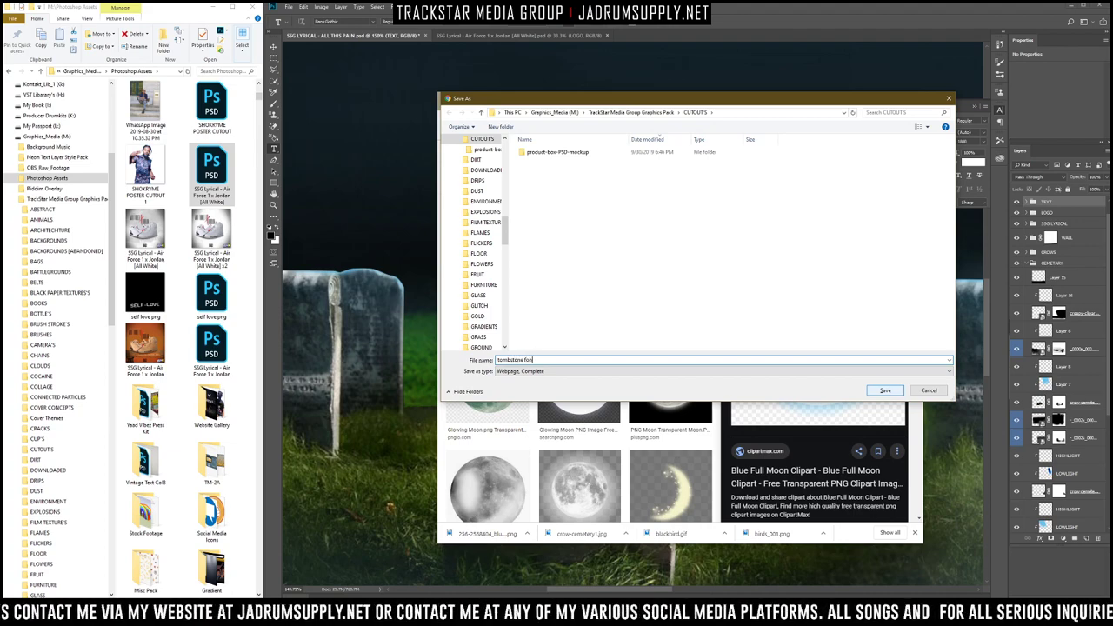
pyautogui.write('t')
pyautogui.press('Return')
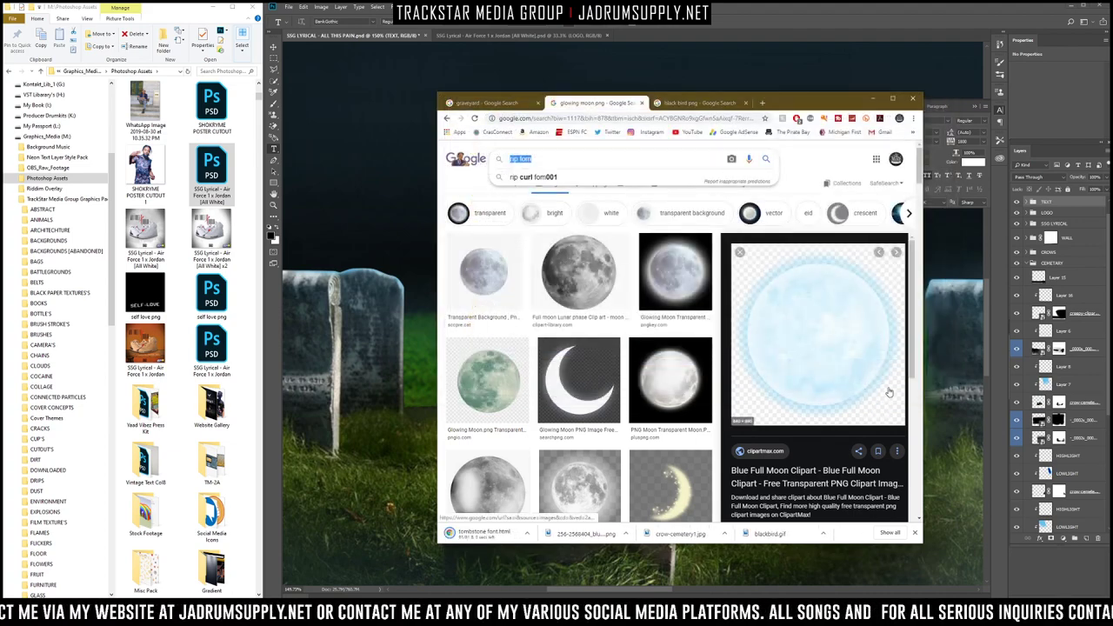
# Step: Search Google for "tombstone font" across all results and open the FontSpace Tombstone Fonts page
pyautogui.write('tombstone font')
pyautogui.press('Return')
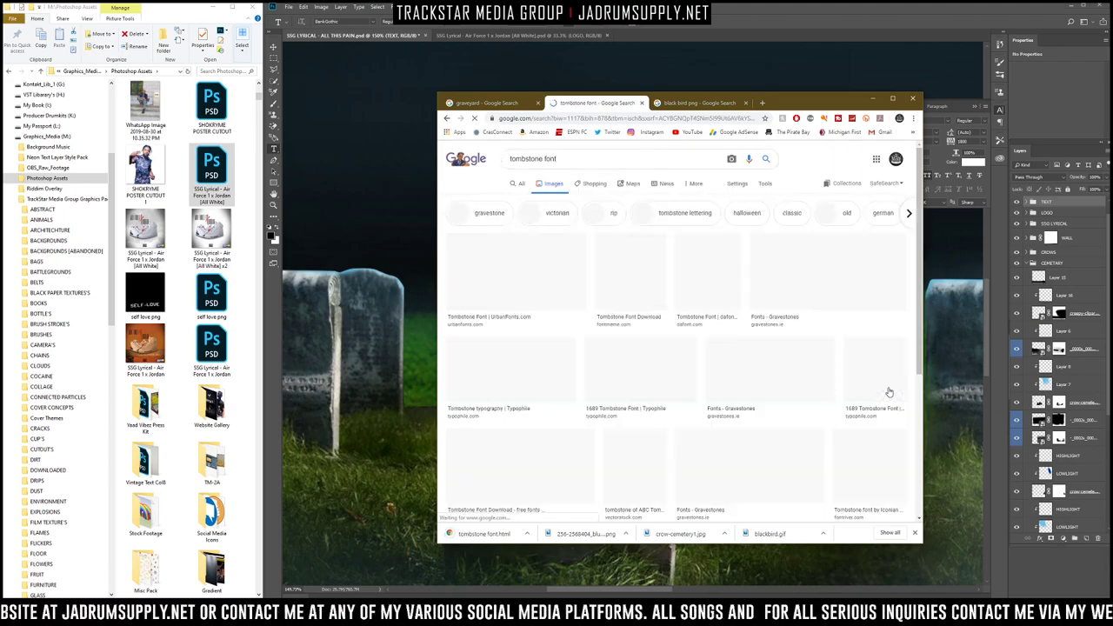
pyautogui.click(521, 185)
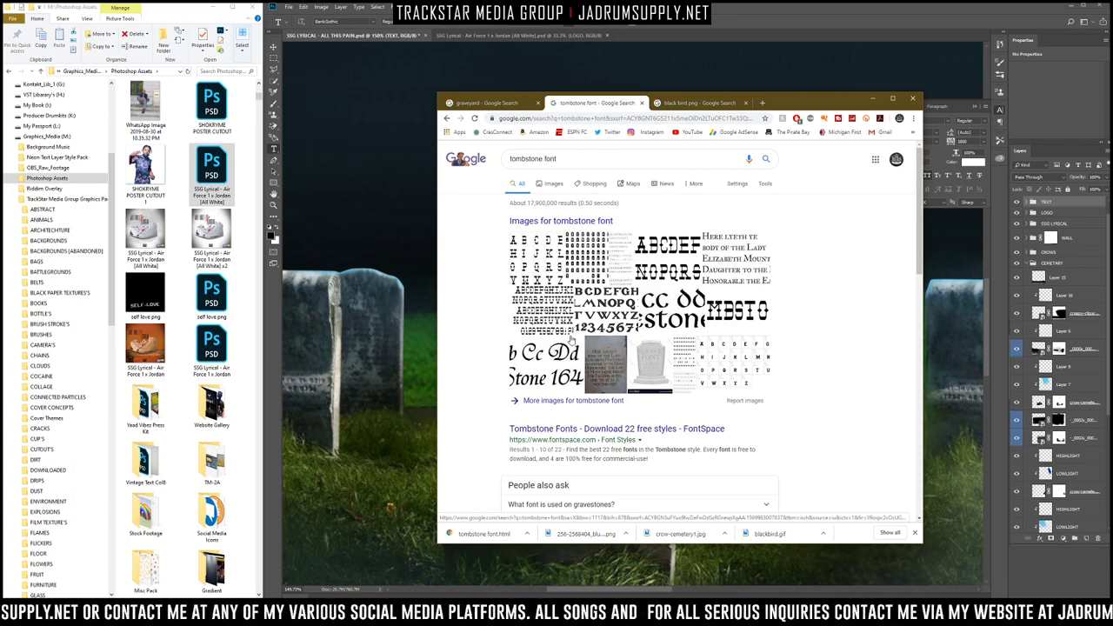
pyautogui.scroll(-2, 572, 340)
pyautogui.click(570, 348)
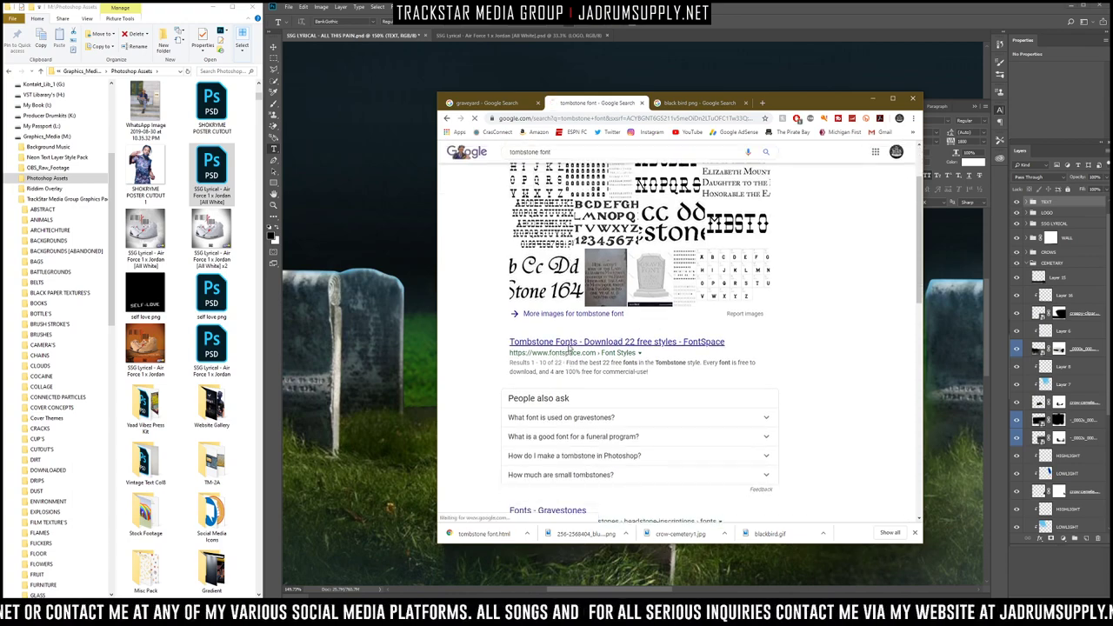
# Step: Download the Nightmare Pills font from the FontSpace tombstone list and look through the remaining fonts
pyautogui.scroll(-2, 608, 329)
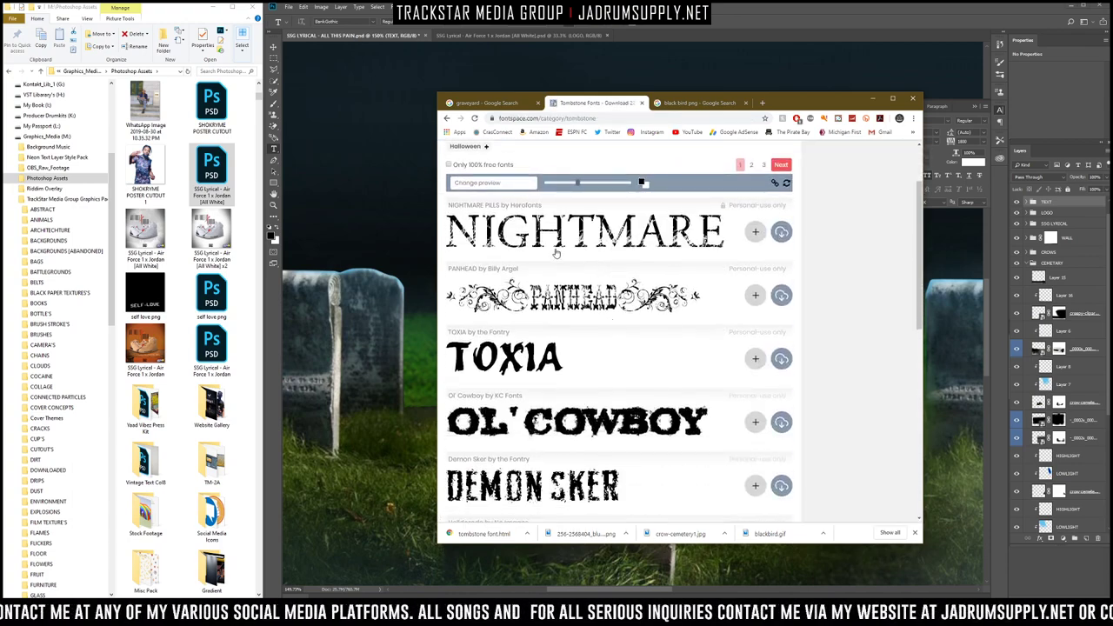
pyautogui.scroll(-1, 735, 331)
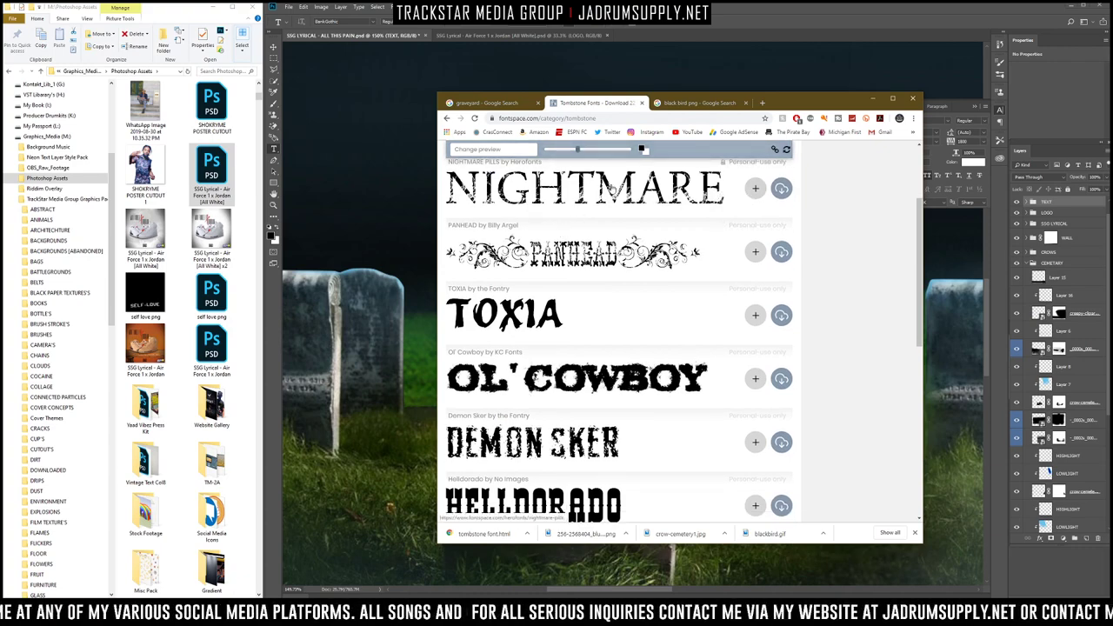
pyautogui.click(781, 188)
pyautogui.scroll(-5, 635, 218)
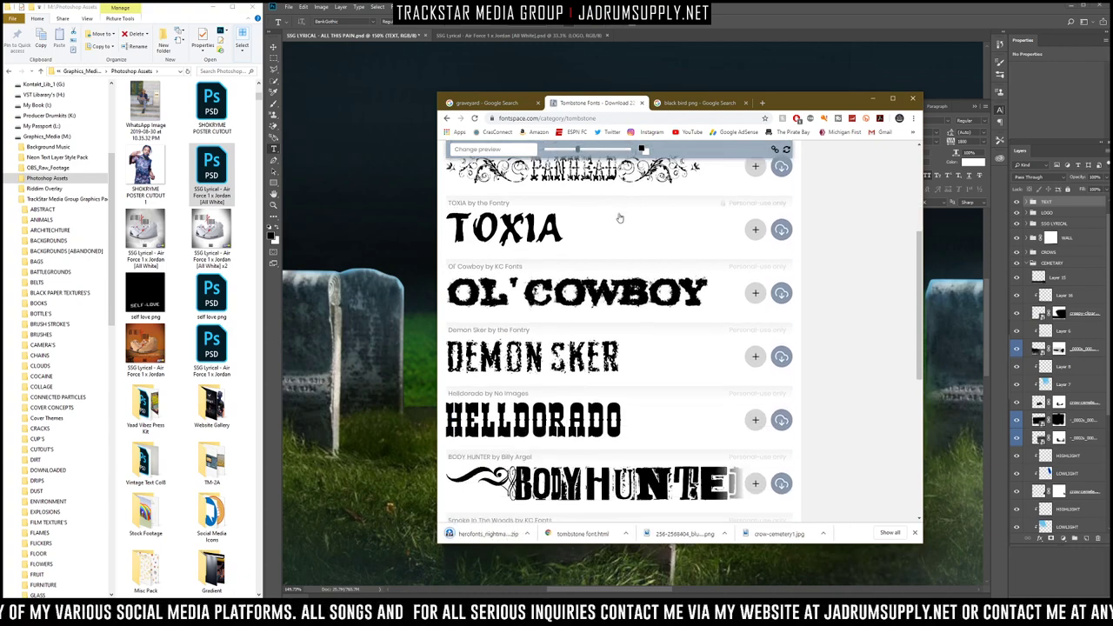
pyautogui.scroll(-5, 610, 278)
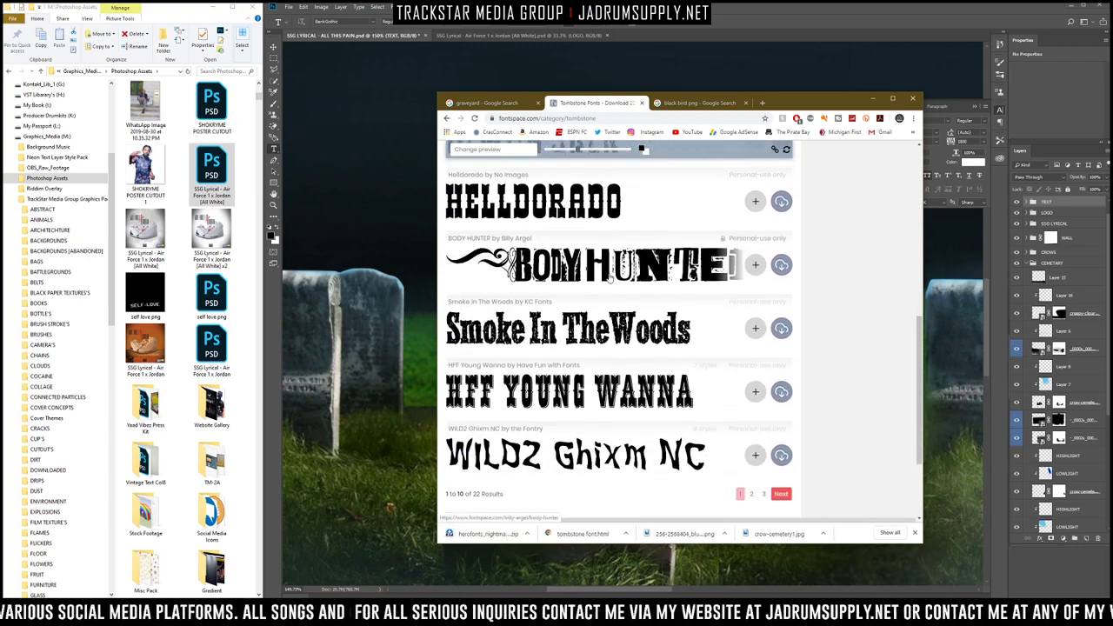
pyautogui.scroll(10, 611, 275)
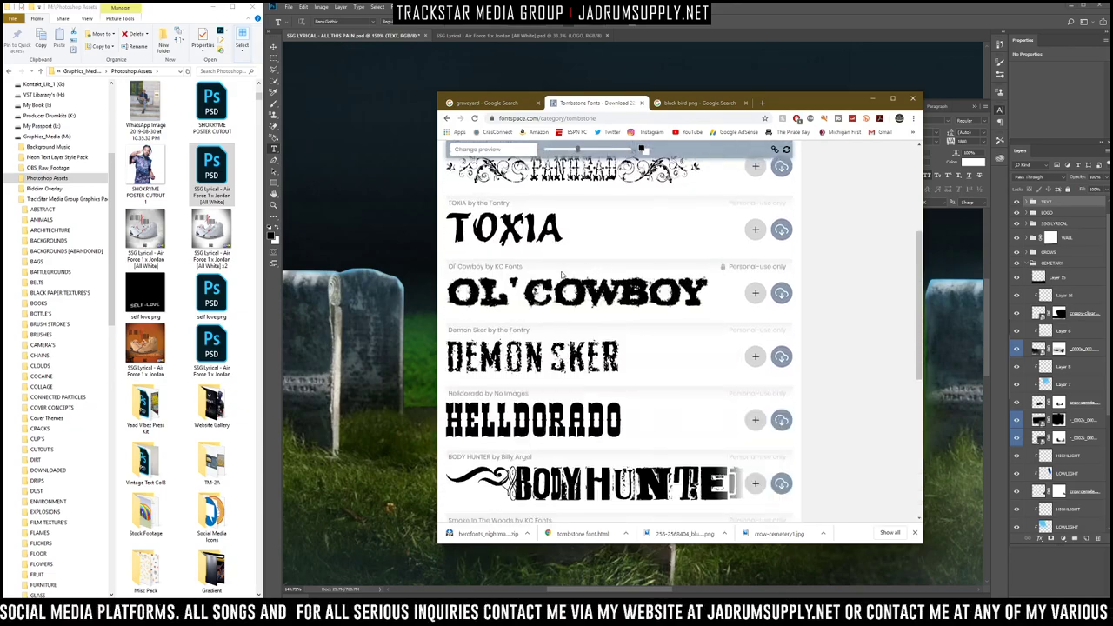
# Step: Return to the Google results, search for "tombstone font dafont" and open DaFont's Tombstone font page
pyautogui.hotkey('alt', 'Left')
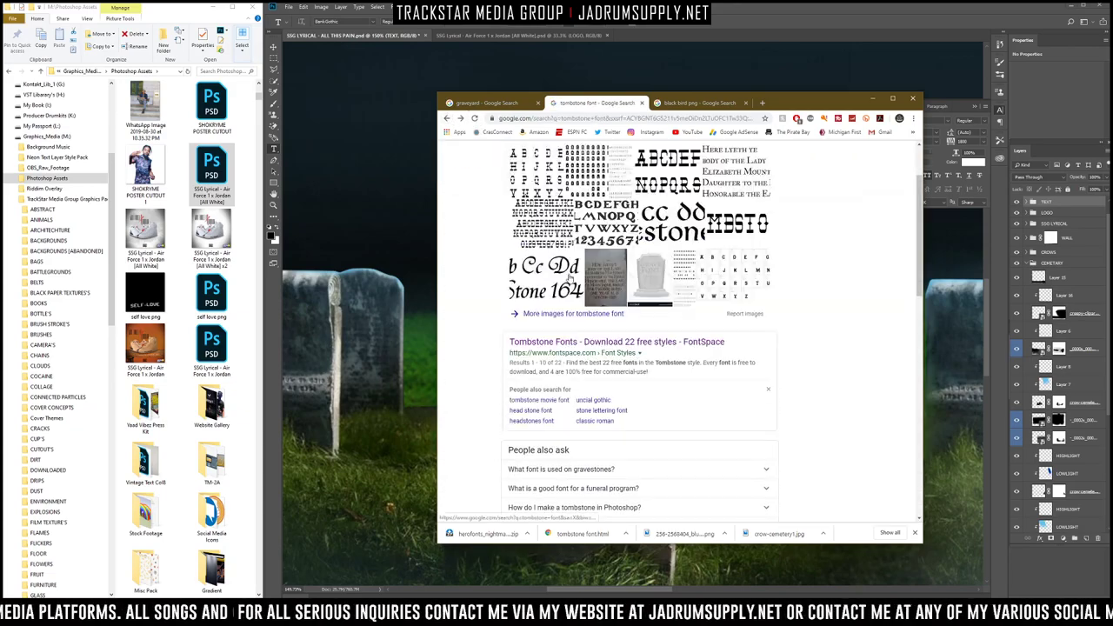
pyautogui.scroll(-3, 568, 342)
pyautogui.scroll(4, 568, 341)
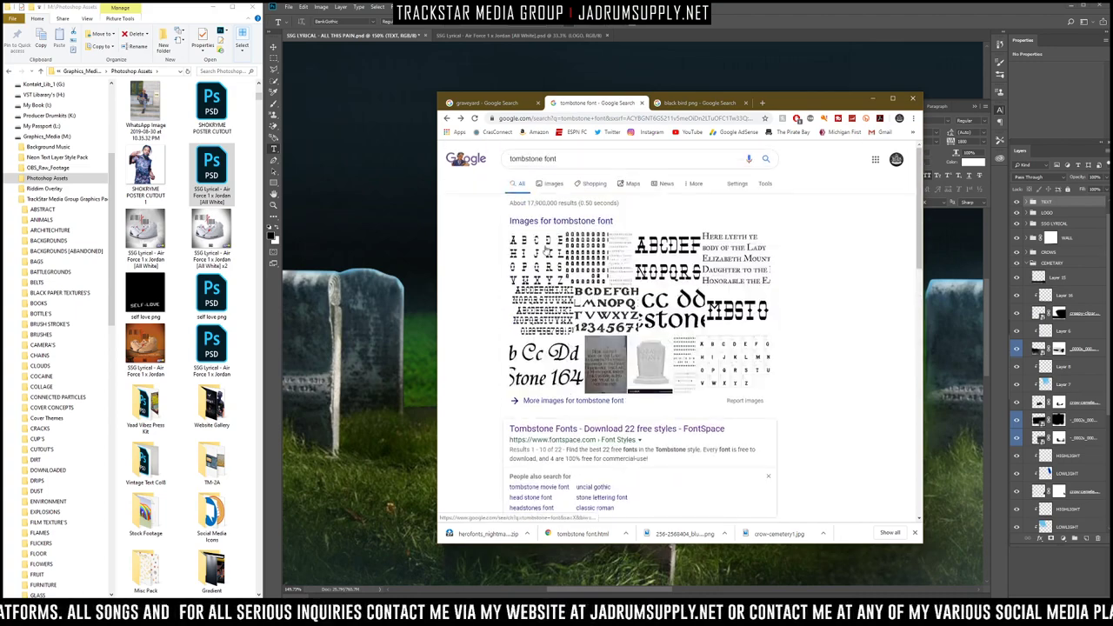
pyautogui.click(571, 158)
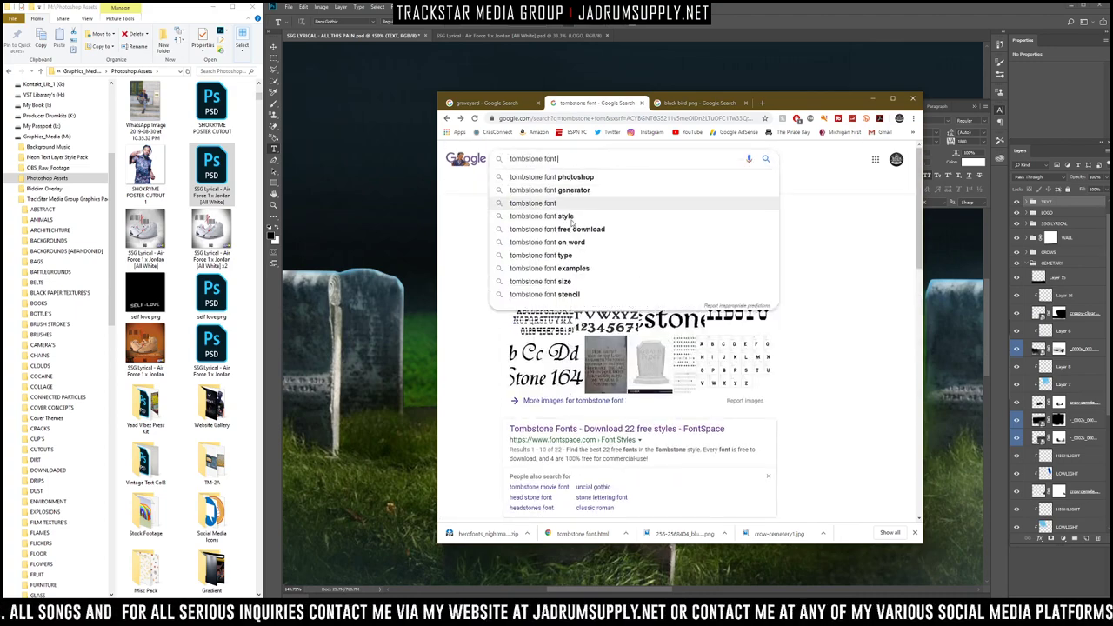
pyautogui.write('dafont')
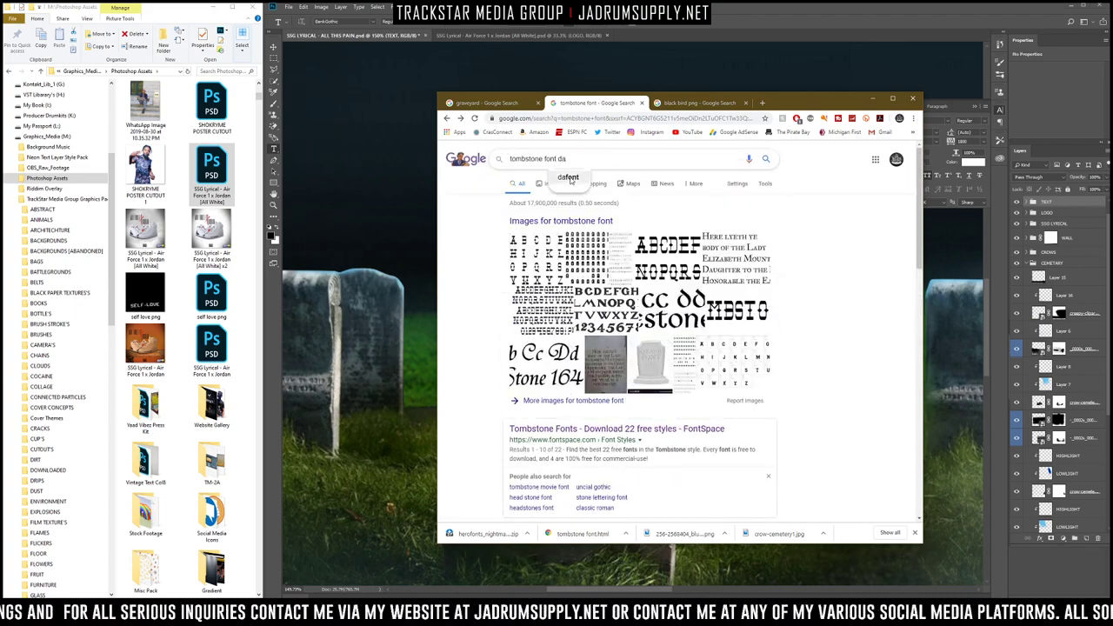
pyautogui.press('Return')
pyautogui.click(559, 223)
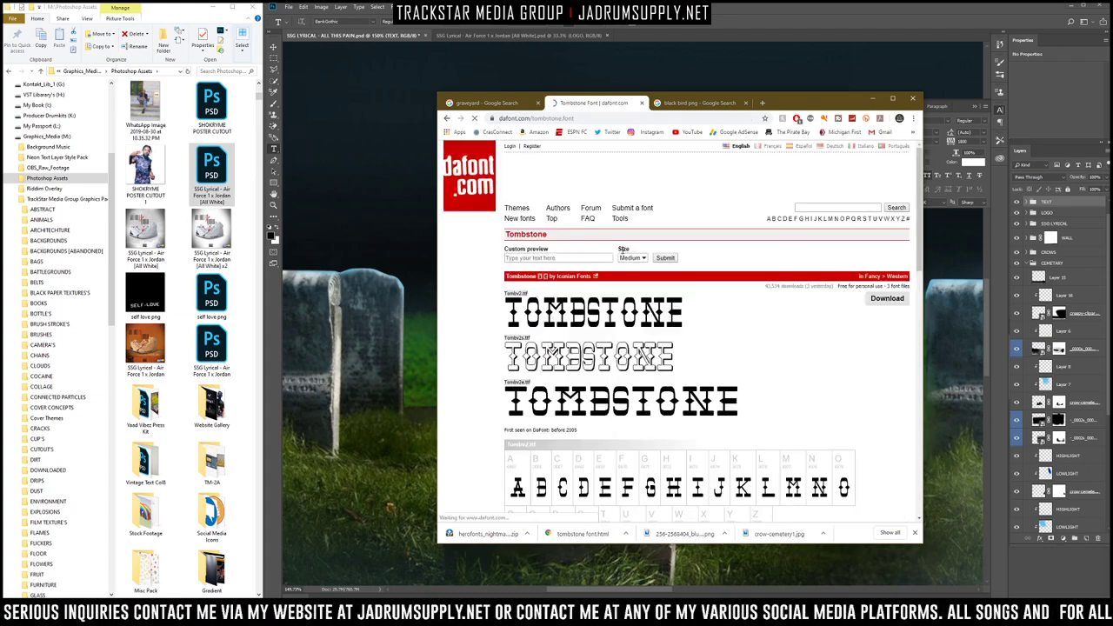
# Step: Look over the Tombstone font's characters, download the font from DaFont and open the downloaded tombstone.zip archive
pyautogui.scroll(-3, 621, 256)
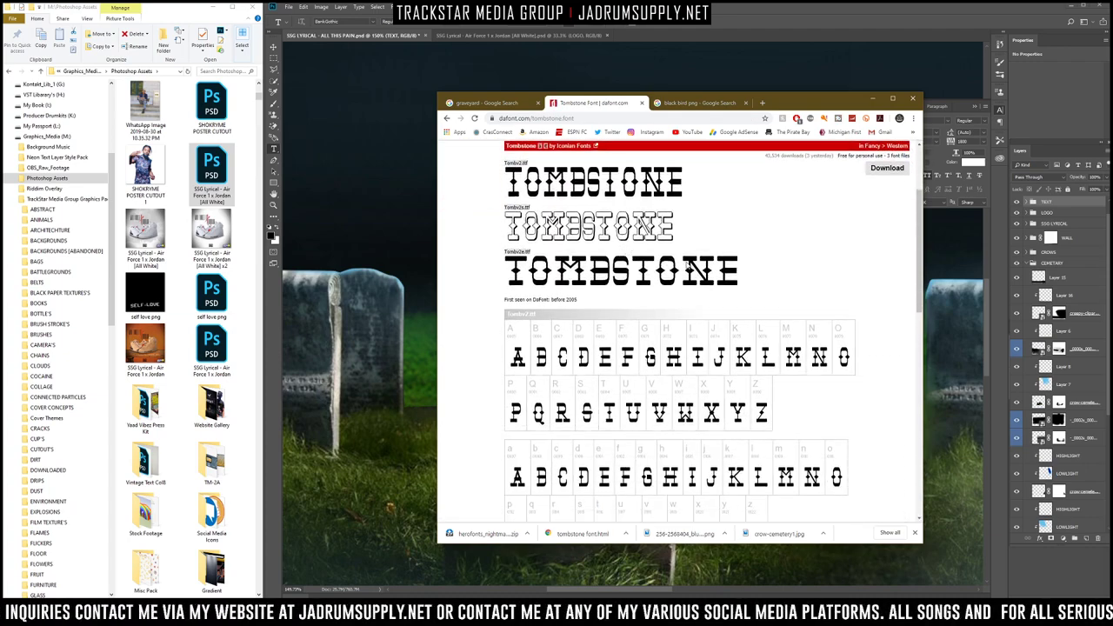
pyautogui.scroll(-1, 685, 266)
pyautogui.scroll(4, 621, 250)
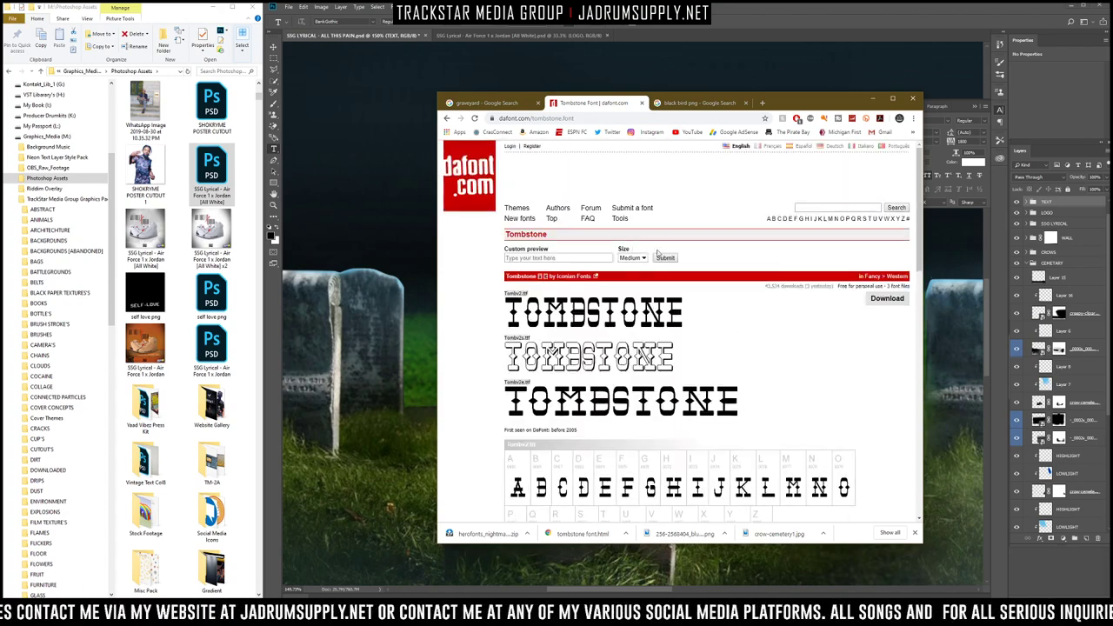
pyautogui.click(887, 298)
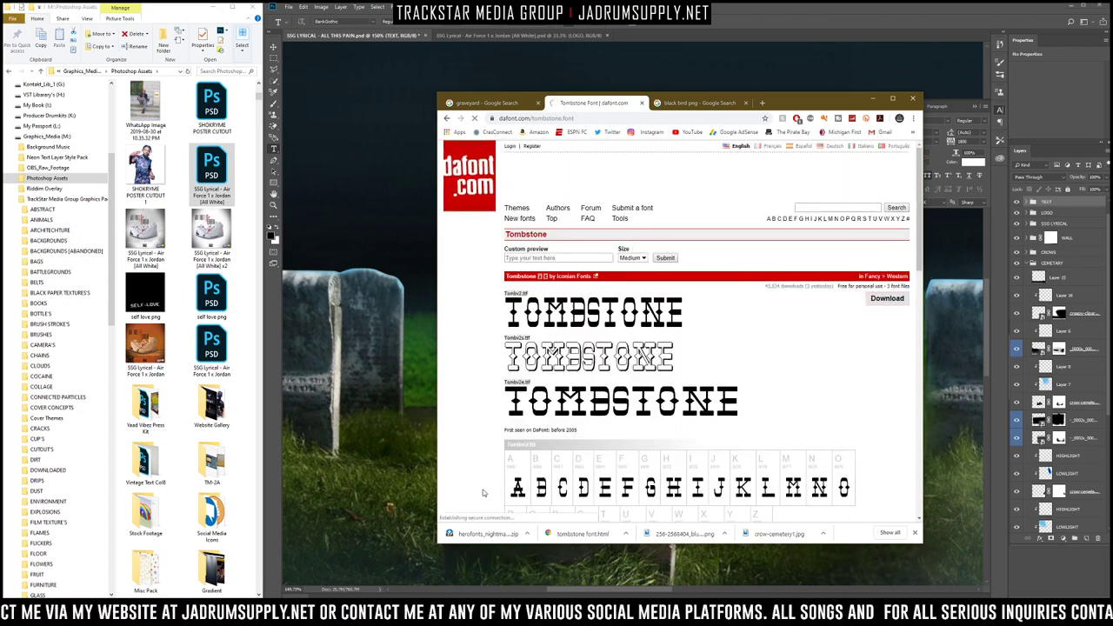
pyautogui.click(478, 533)
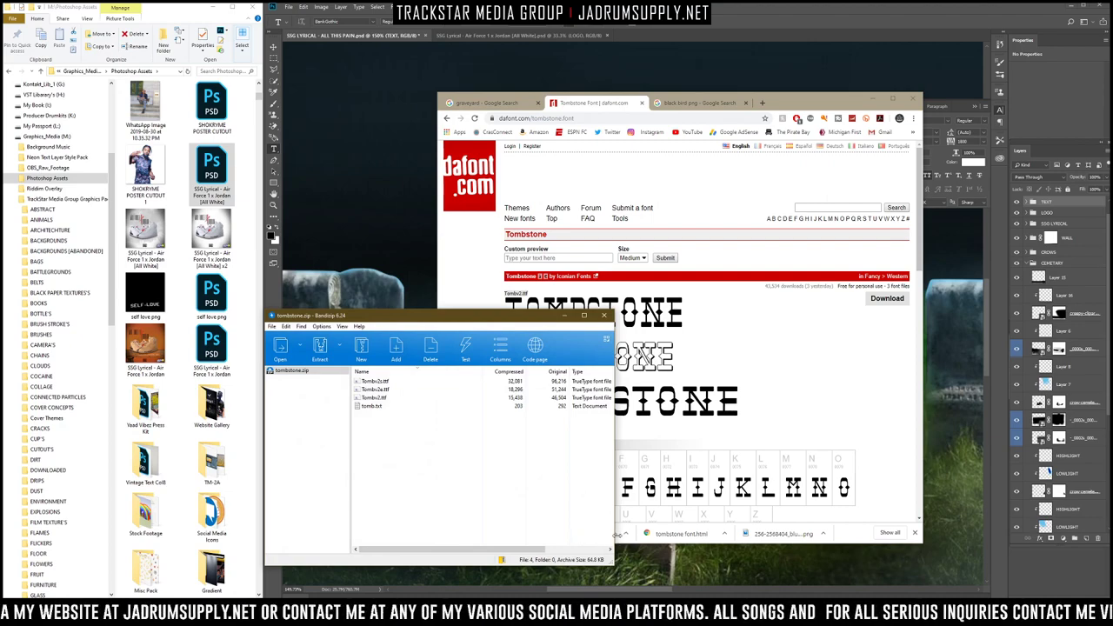
# Step: Open the downloaded Nightmare Pills archive, install its font file, and close the font preview and archive
pyautogui.click(622, 537)
pyautogui.click(602, 534)
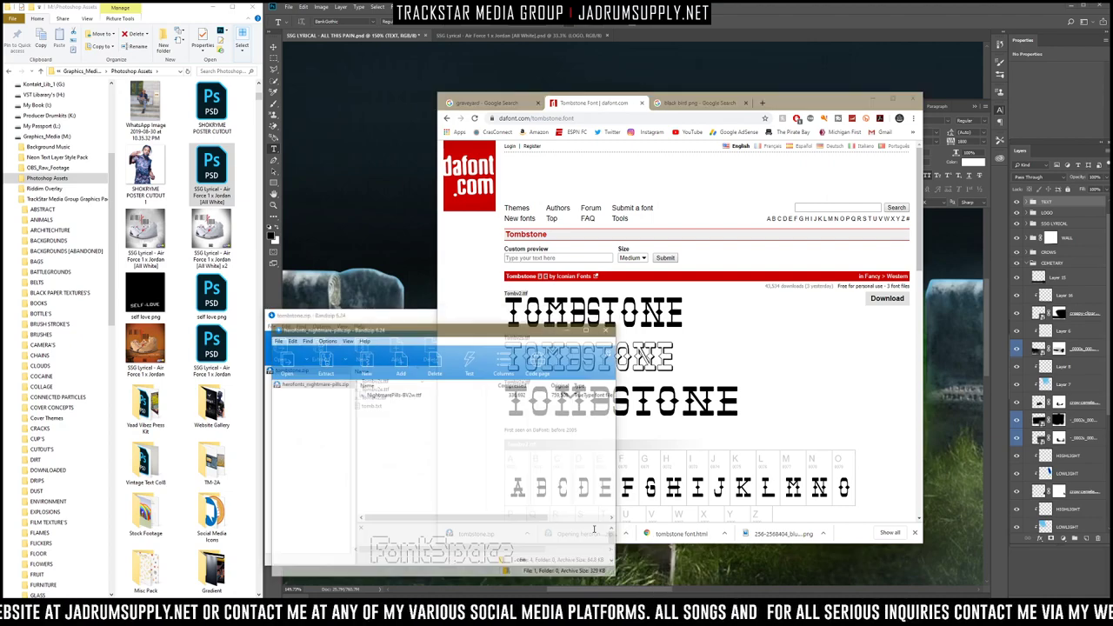
pyautogui.click(372, 397)
pyautogui.click(377, 397)
pyautogui.doubleClick(382, 396)
pyautogui.click(410, 406)
pyautogui.doubleClick(420, 395)
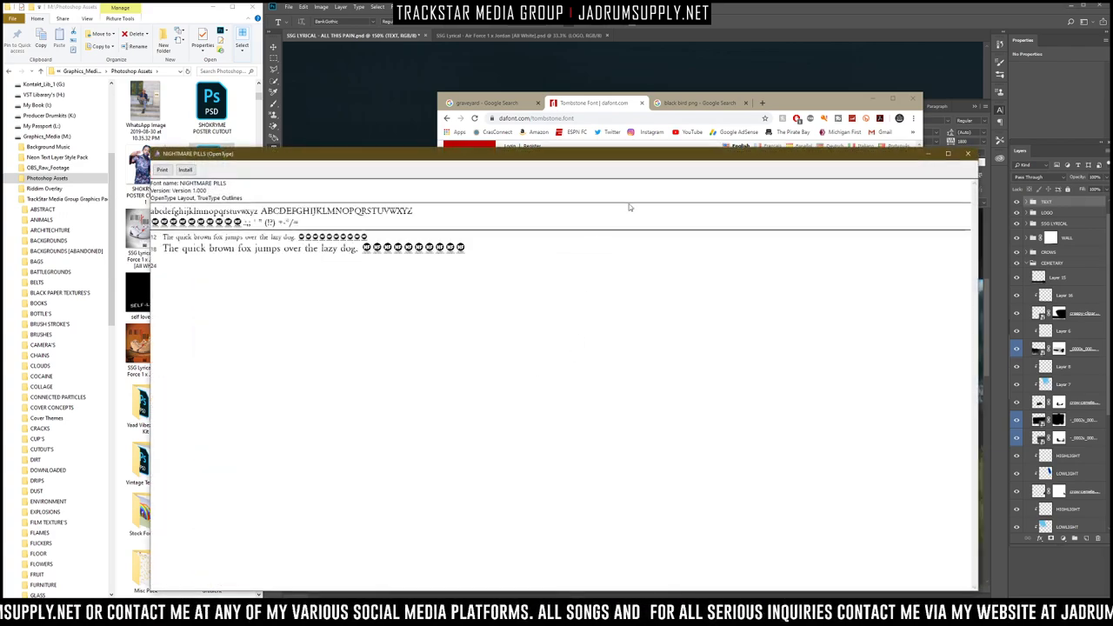
pyautogui.click(184, 168)
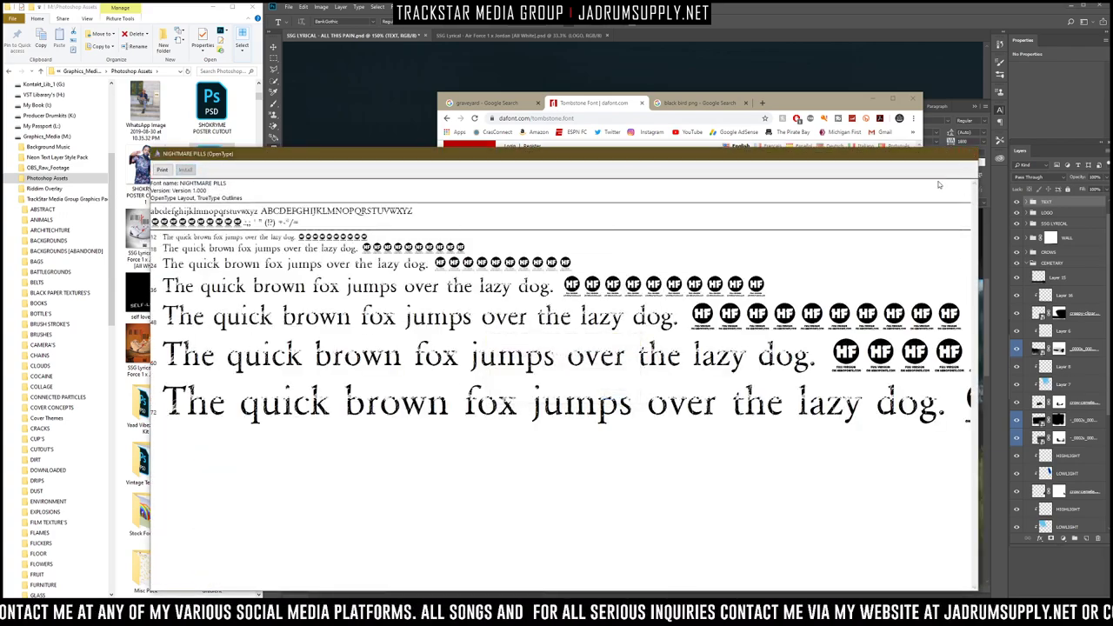
pyautogui.click(969, 154)
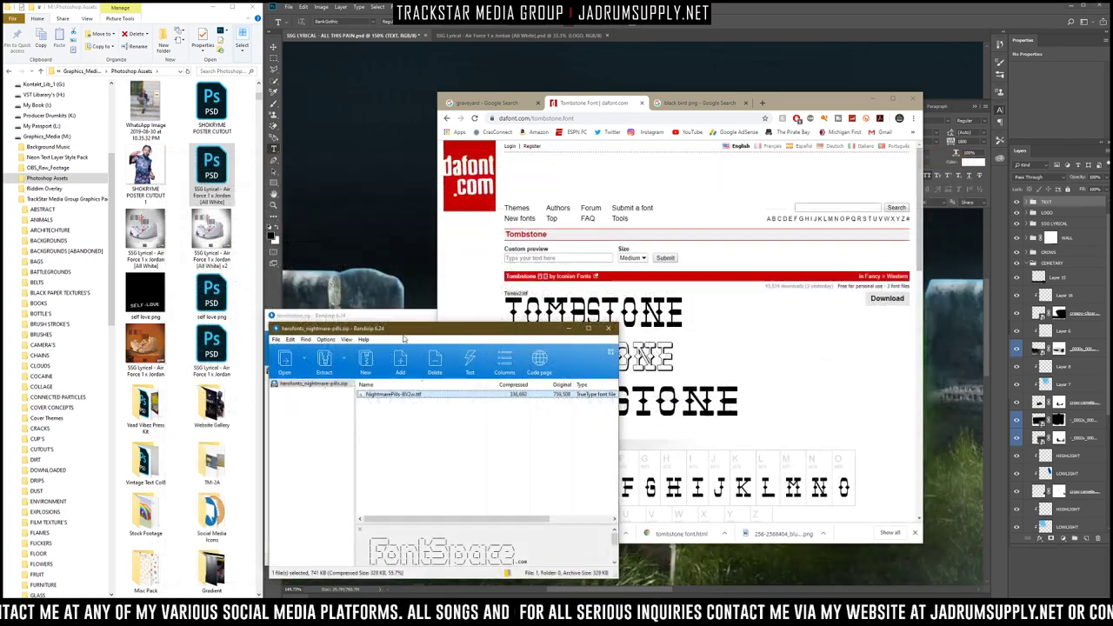
pyautogui.click(608, 328)
# Step: Open previews of all three TrueType files in tombstone.zip: Tombstone Expanded, Tombstone and Tombstone Shadow
pyautogui.click(380, 397)
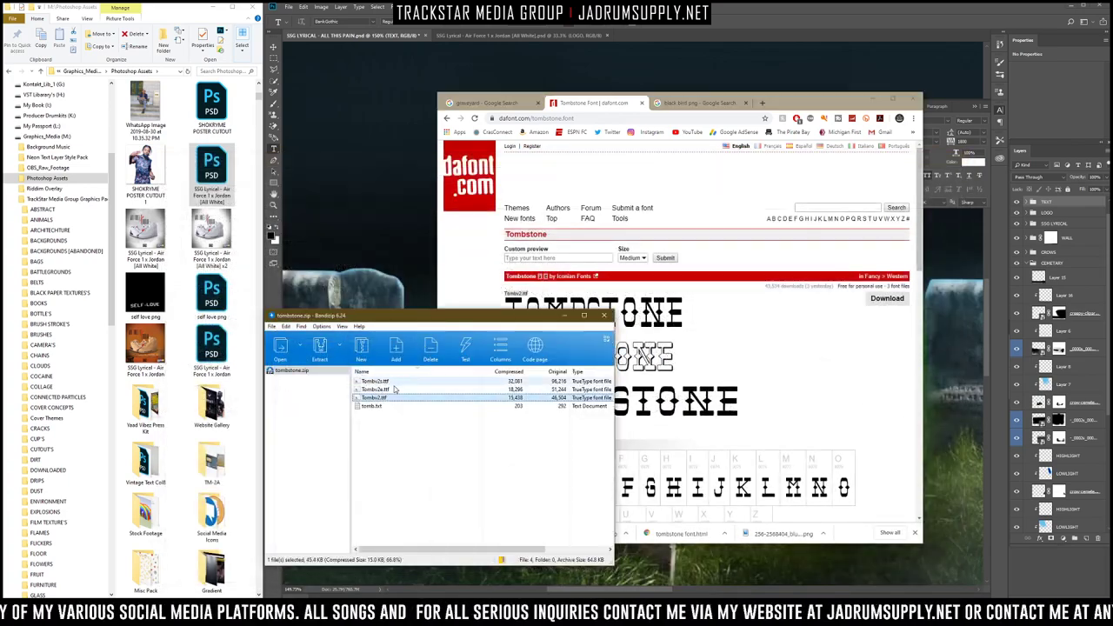
pyautogui.keyDown('shift'); pyautogui.click(383, 382); pyautogui.keyUp('shift')
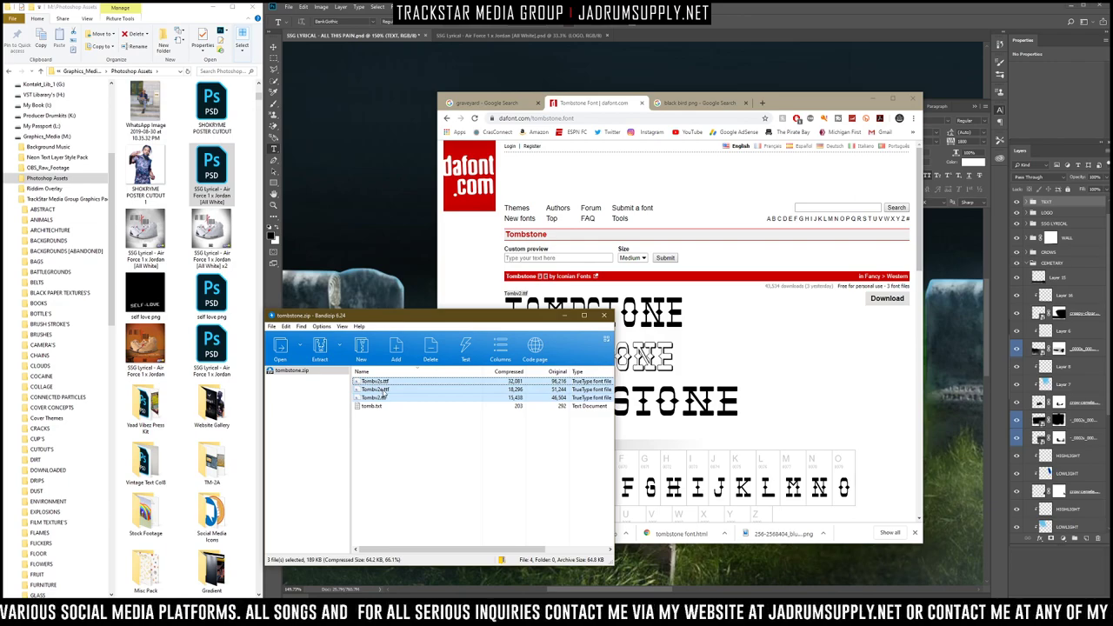
pyautogui.doubleClick(380, 389)
pyautogui.click(377, 398)
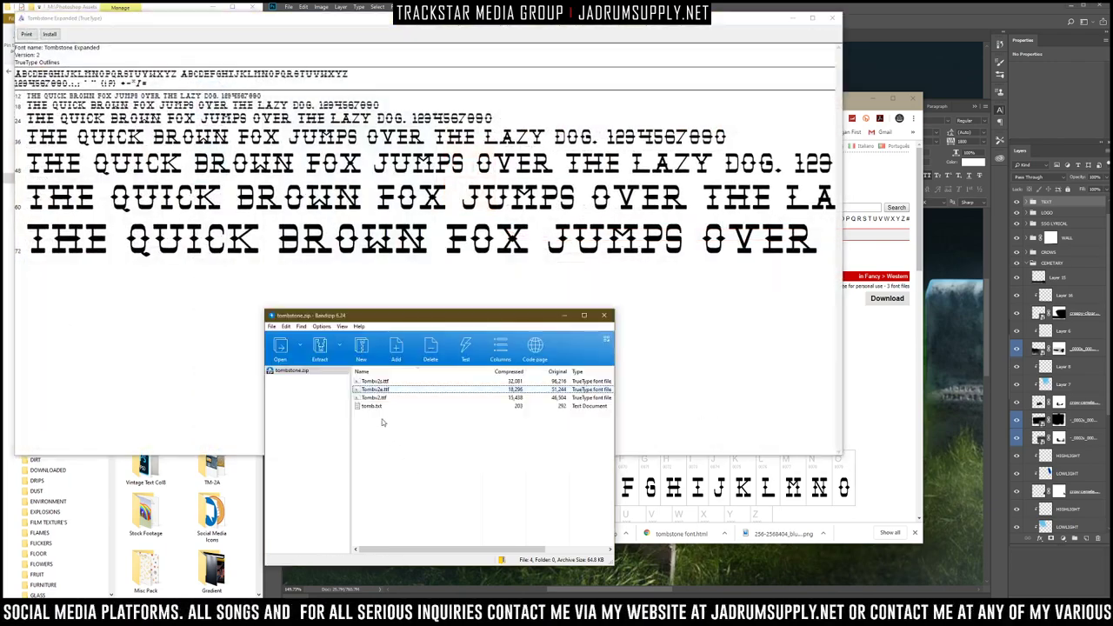
pyautogui.doubleClick(377, 398)
pyautogui.click(406, 476)
pyautogui.click(382, 382)
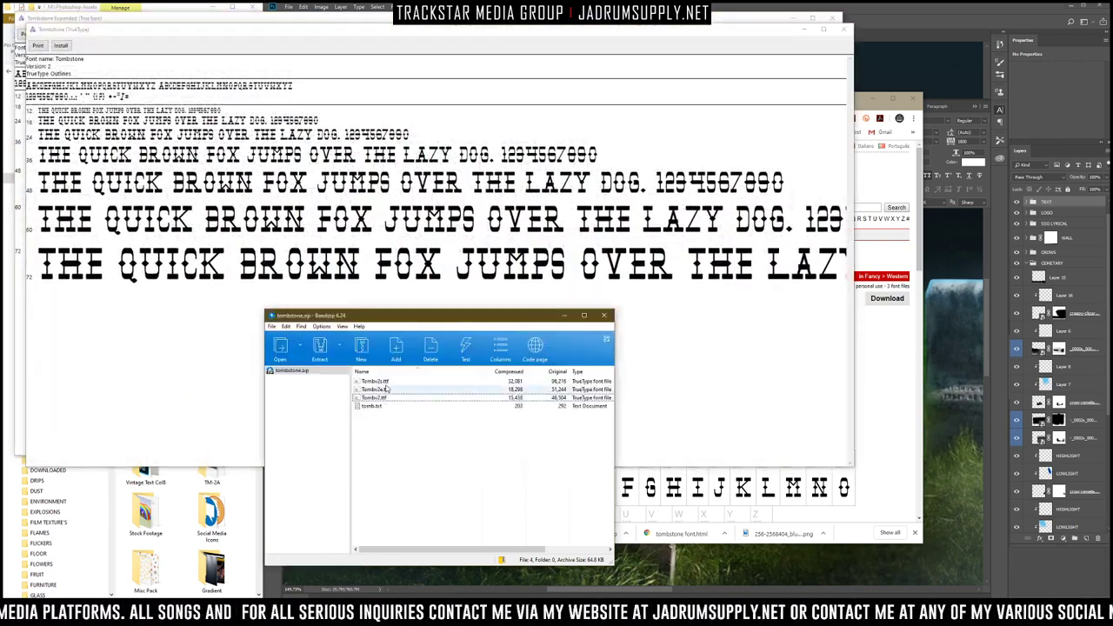
pyautogui.doubleClick(388, 382)
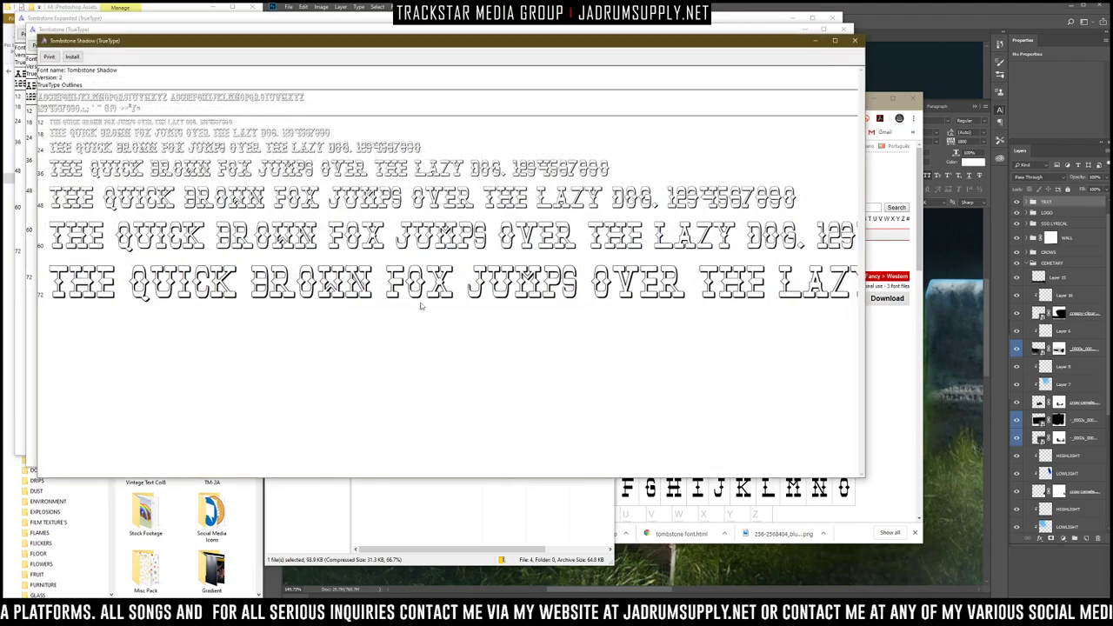
# Step: Install the Tombstone Shadow, Tombstone and Tombstone Expanded fonts, close their previews and return to Photoshop
pyautogui.click(73, 56)
pyautogui.click(121, 28)
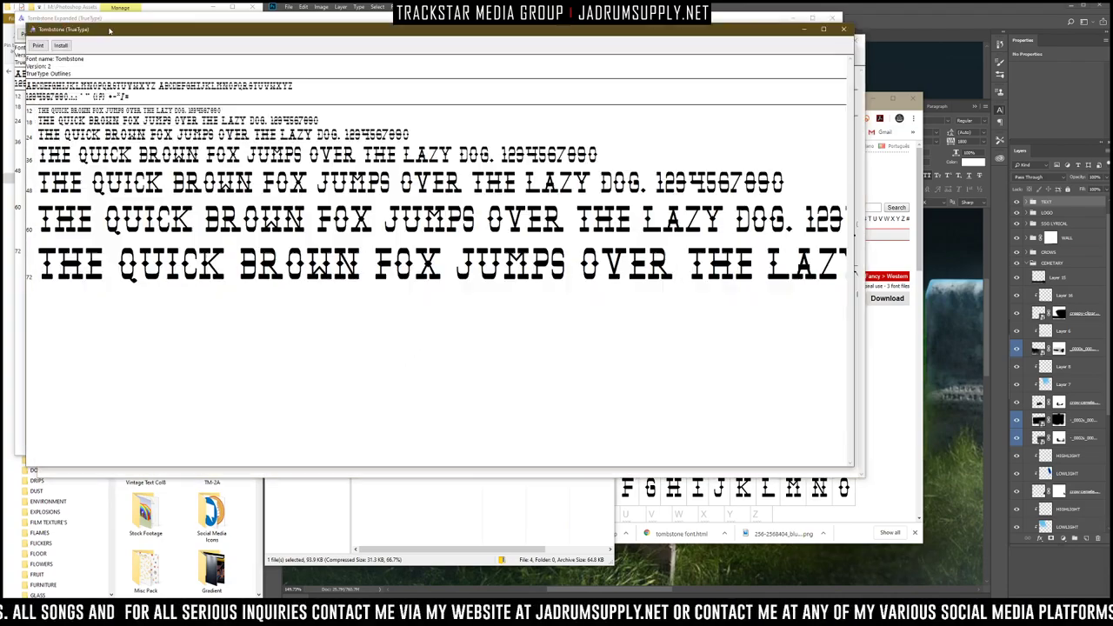
pyautogui.click(60, 45)
pyautogui.click(252, 18)
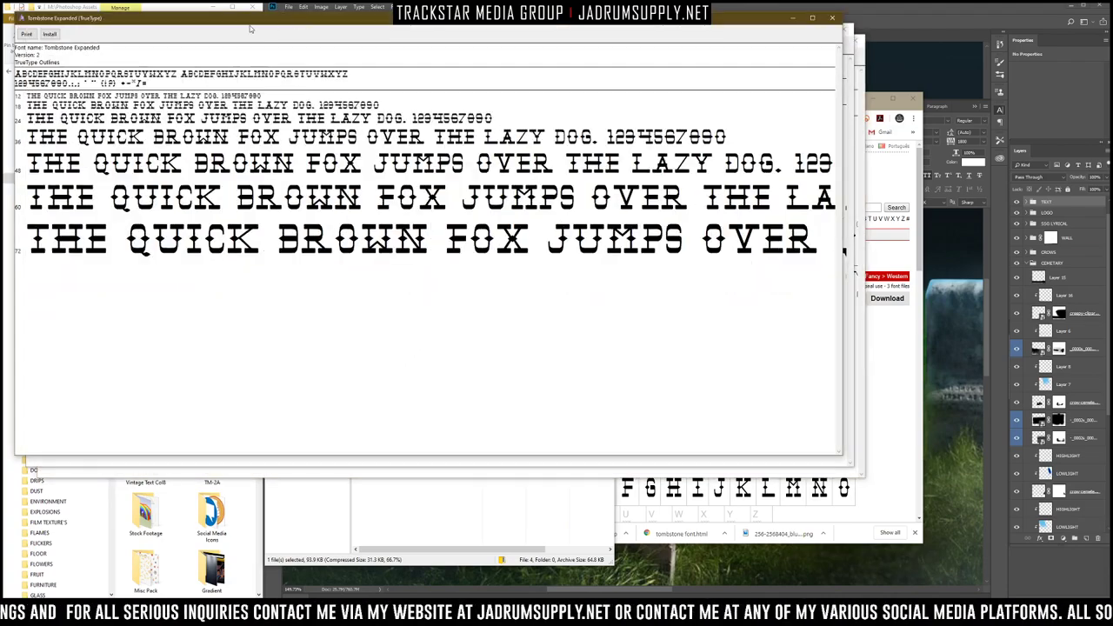
pyautogui.click(50, 35)
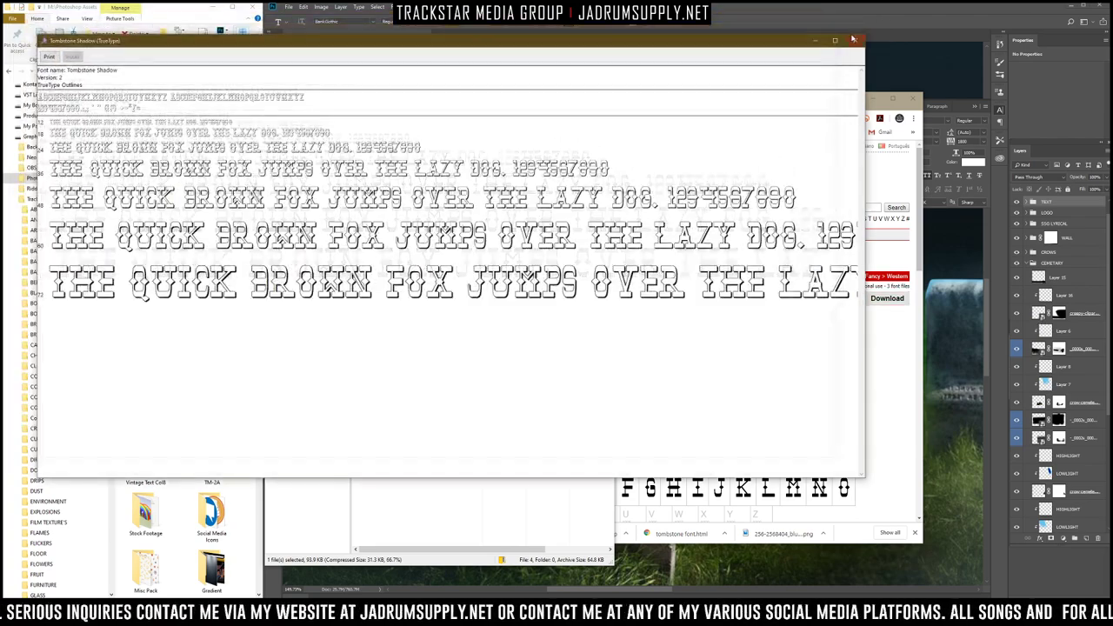
pyautogui.click(841, 29)
pyautogui.click(357, 21)
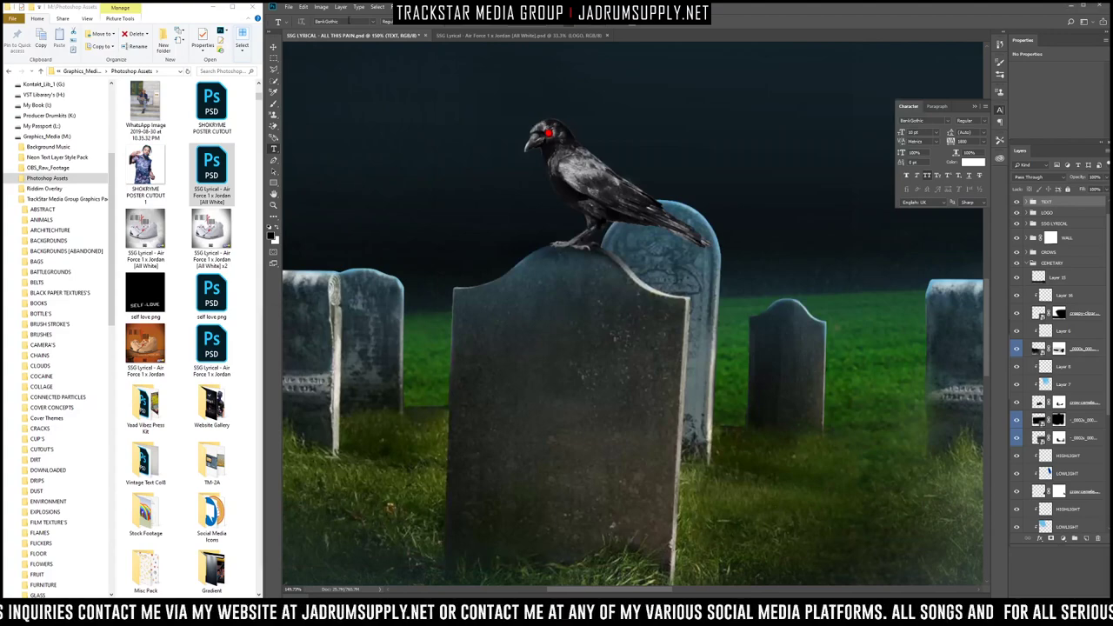
# Step: Create a paragraph text box spanning the front gravestone's face and enter "R.I.P"
pyautogui.moveTo(460, 299); pyautogui.dragTo(672, 537)
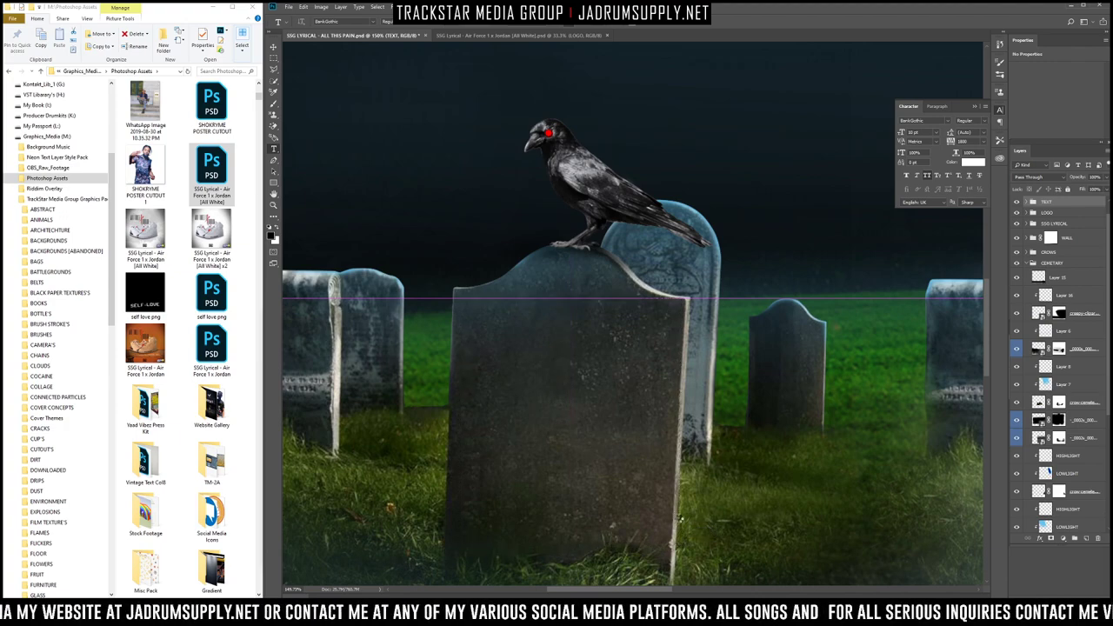
pyautogui.write('RIP')
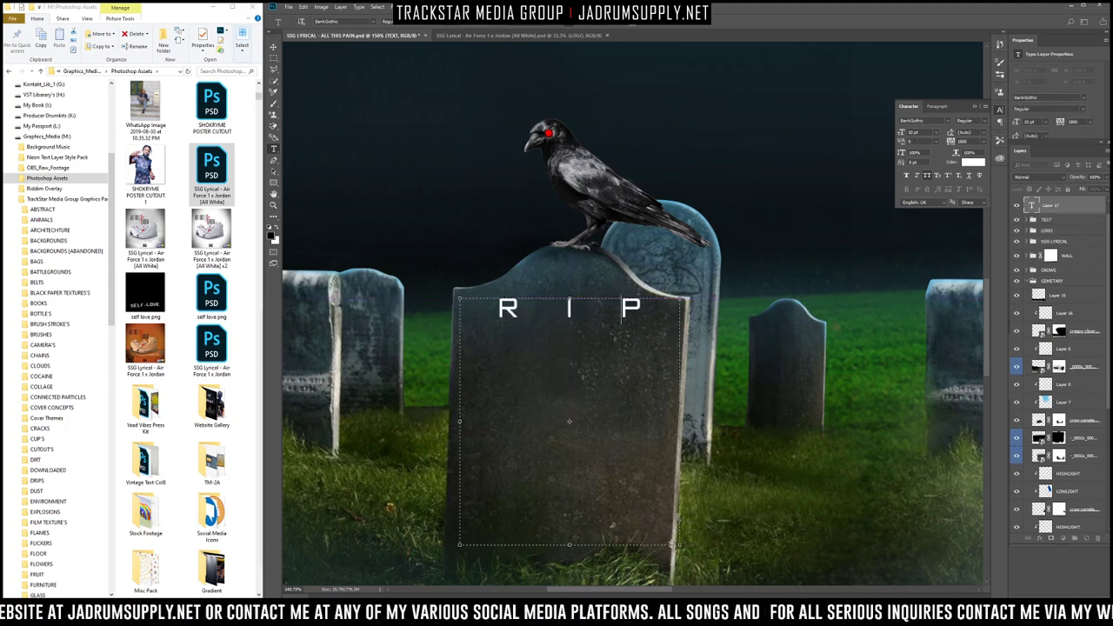
pyautogui.write('.')
pyautogui.press('Left')
pyautogui.press('Left')
pyautogui.press('Right')
pyautogui.write('.')
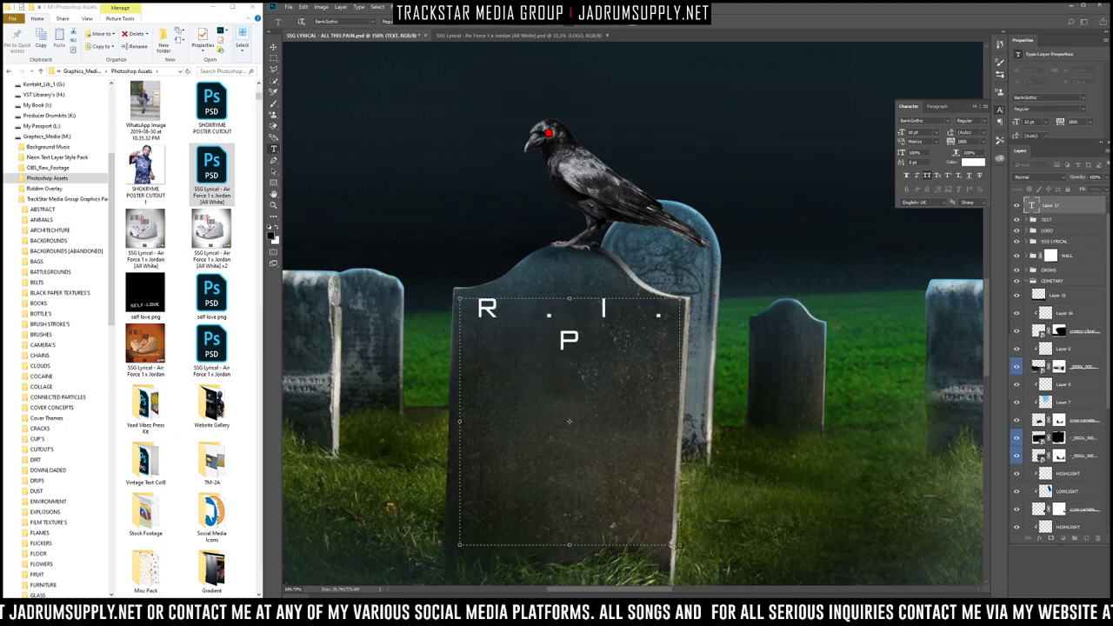
# Step: Set the tracking of the whole gravestone text to 0 and change its font to Tombstone Regular
pyautogui.hotkey('ctrl', 'a')
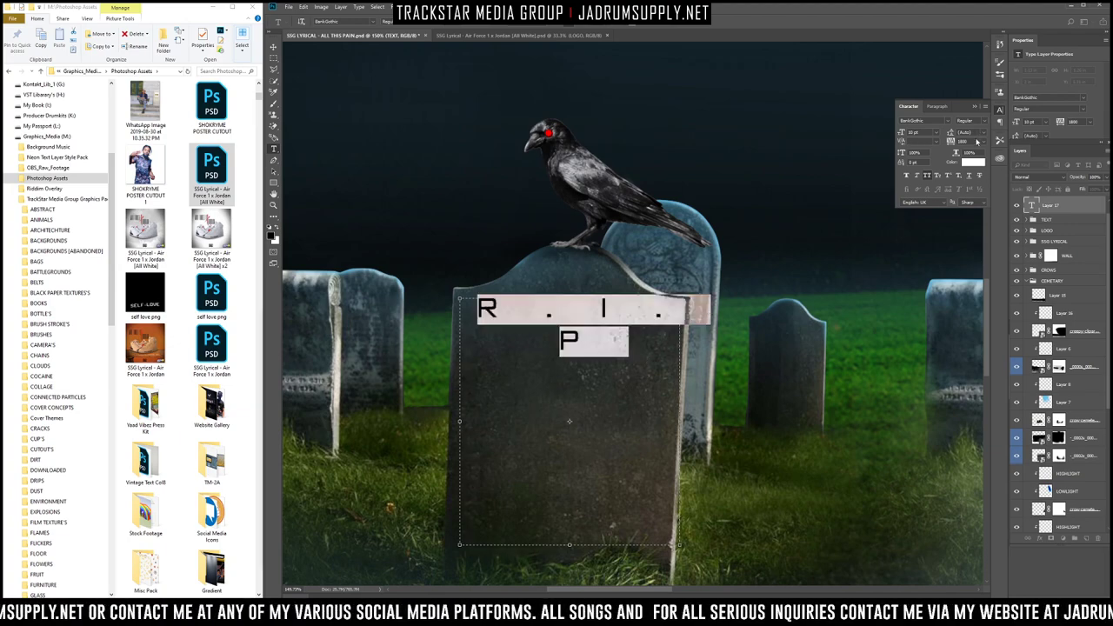
pyautogui.write('0')
pyautogui.press('Return')
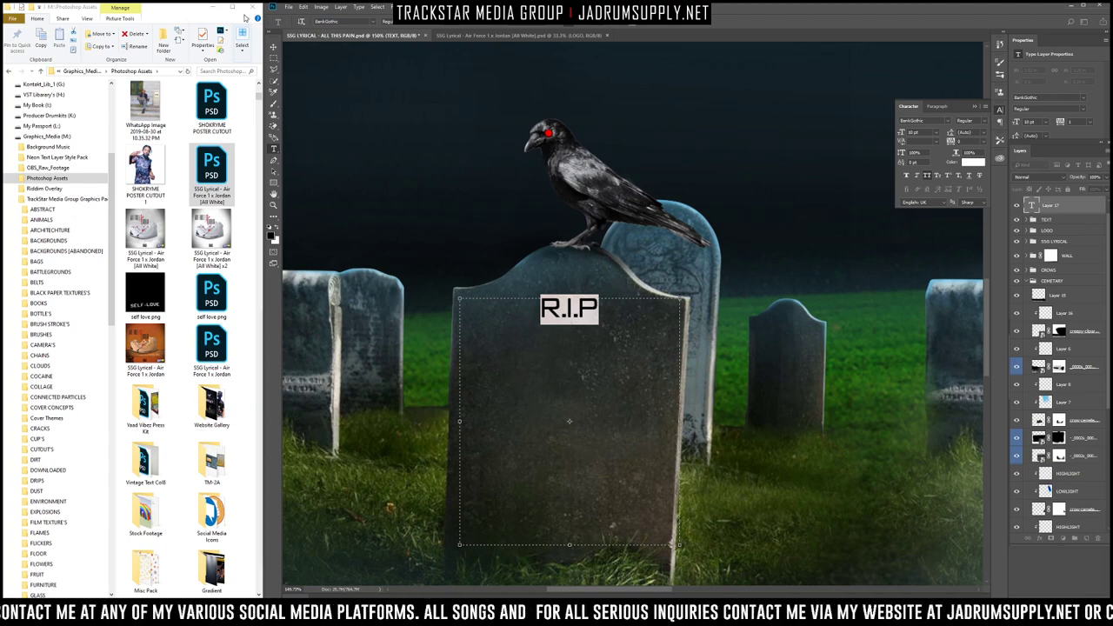
pyautogui.click(316, 21)
pyautogui.write('tombs')
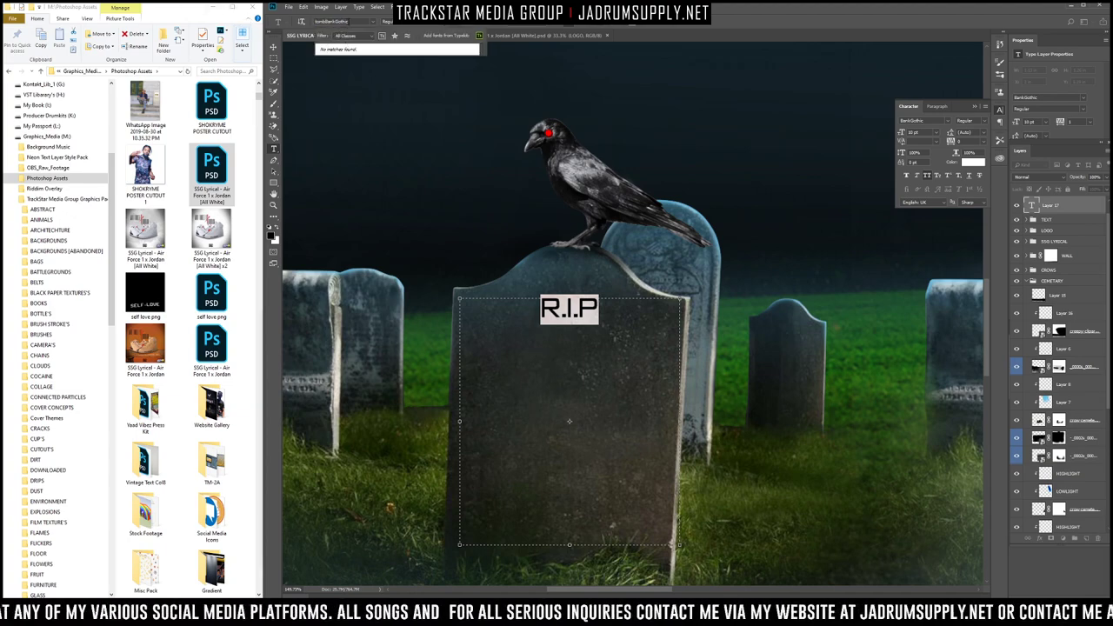
pyautogui.hotkey('ctrl', 'a')
pyautogui.write('tom')
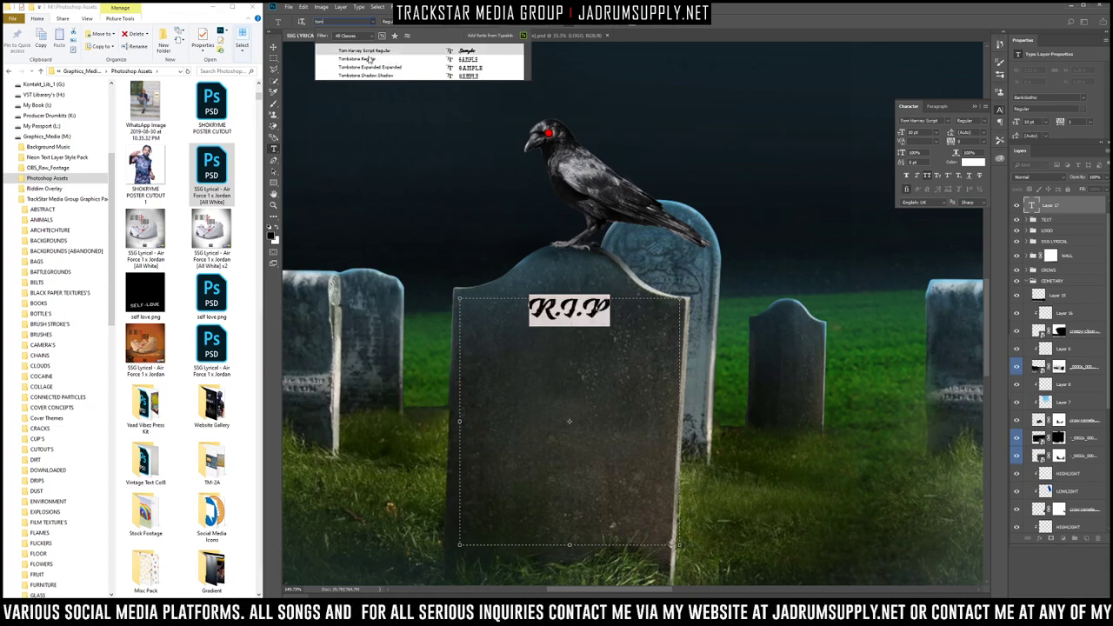
pyautogui.click(369, 61)
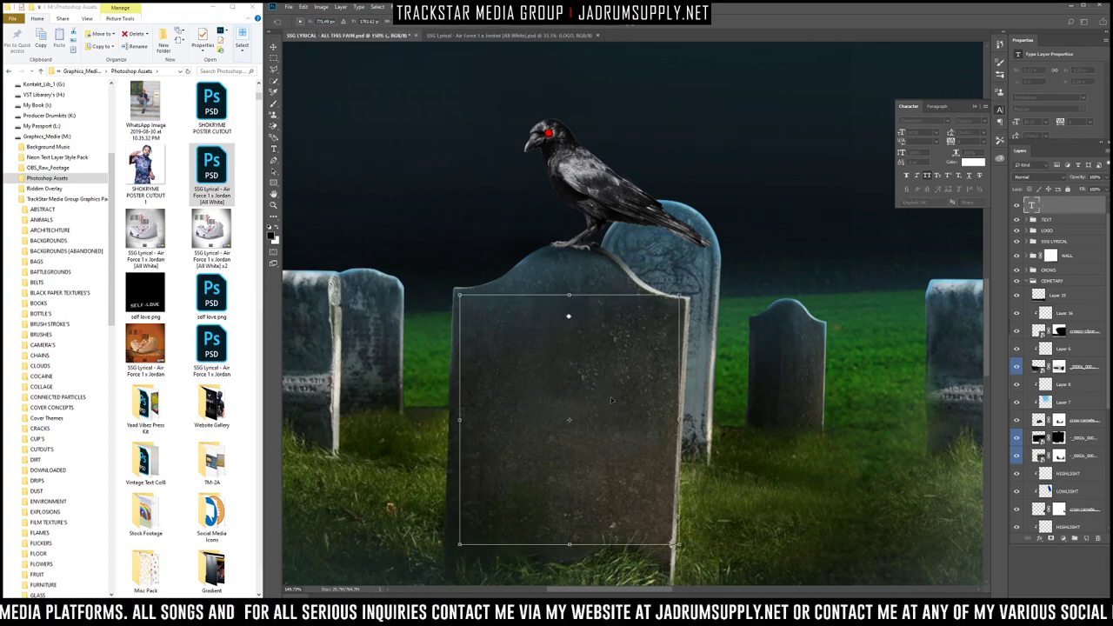
# Step: Re-enter "R.I.P" in the gravestone text box and set its font size to 20 pt
pyautogui.click(569, 319)
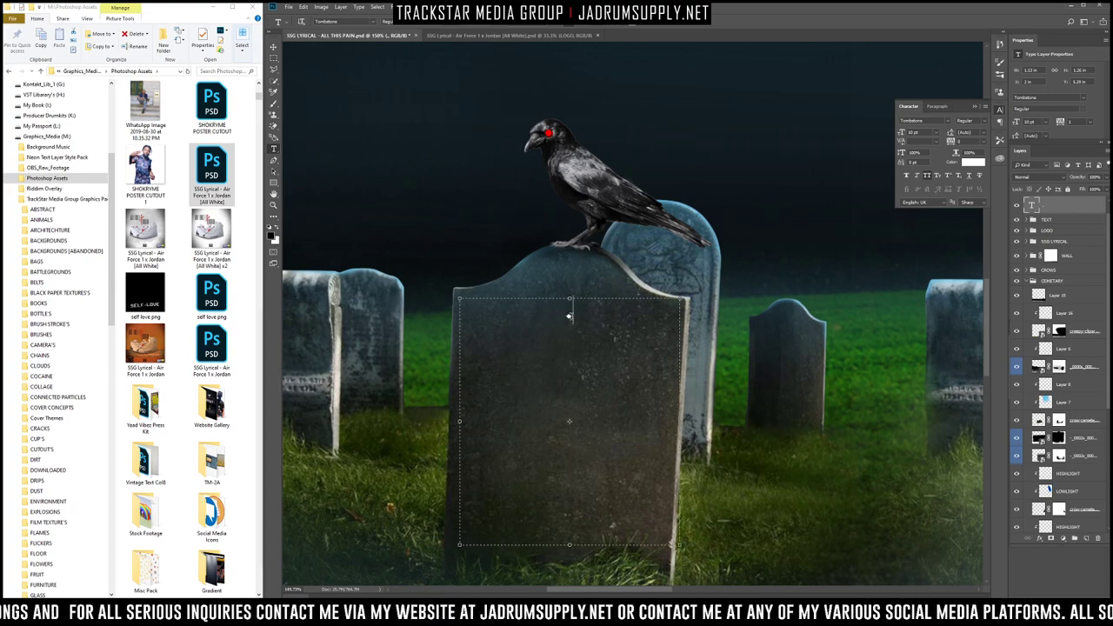
pyautogui.write('R.I.P')
pyautogui.hotkey('ctrl', 'Return')
pyautogui.hotkey('ctrl', 't')
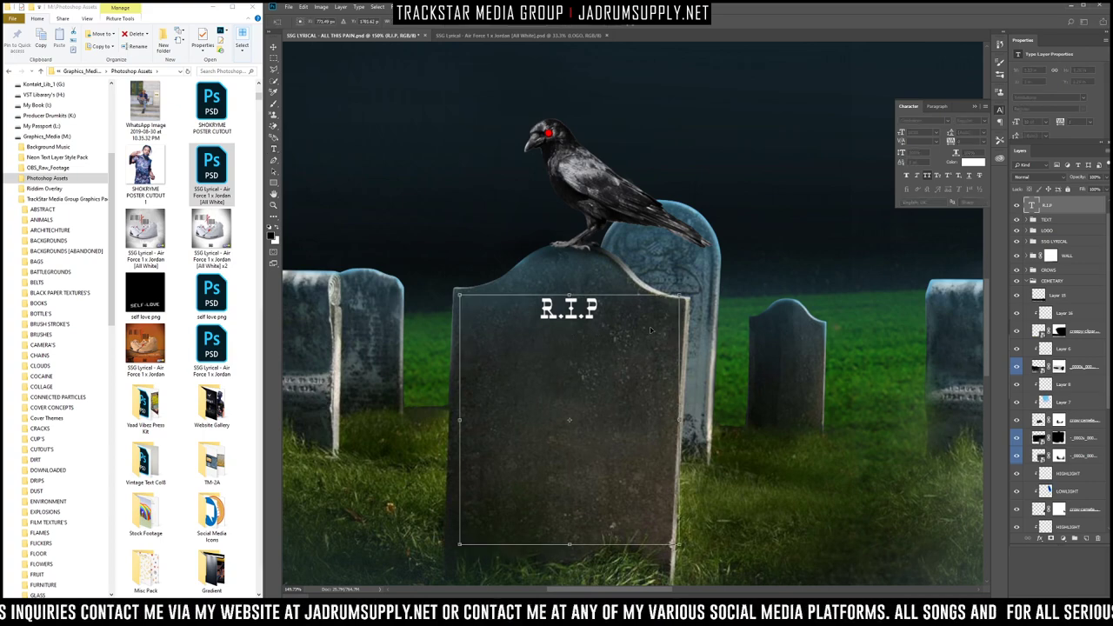
pyautogui.press('Escape')
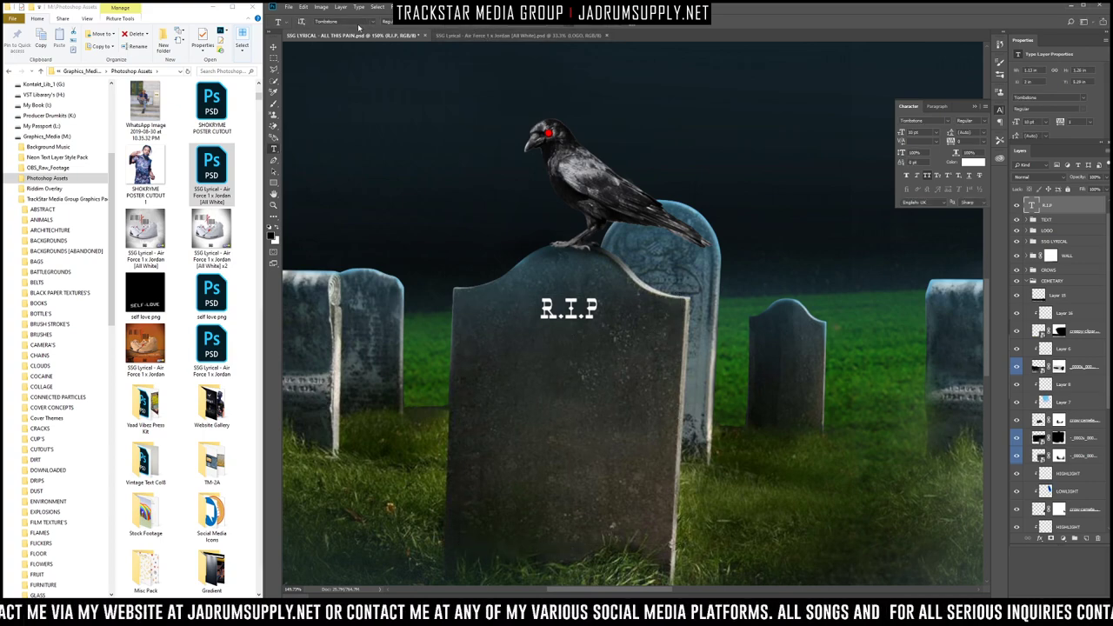
pyautogui.press('Return')
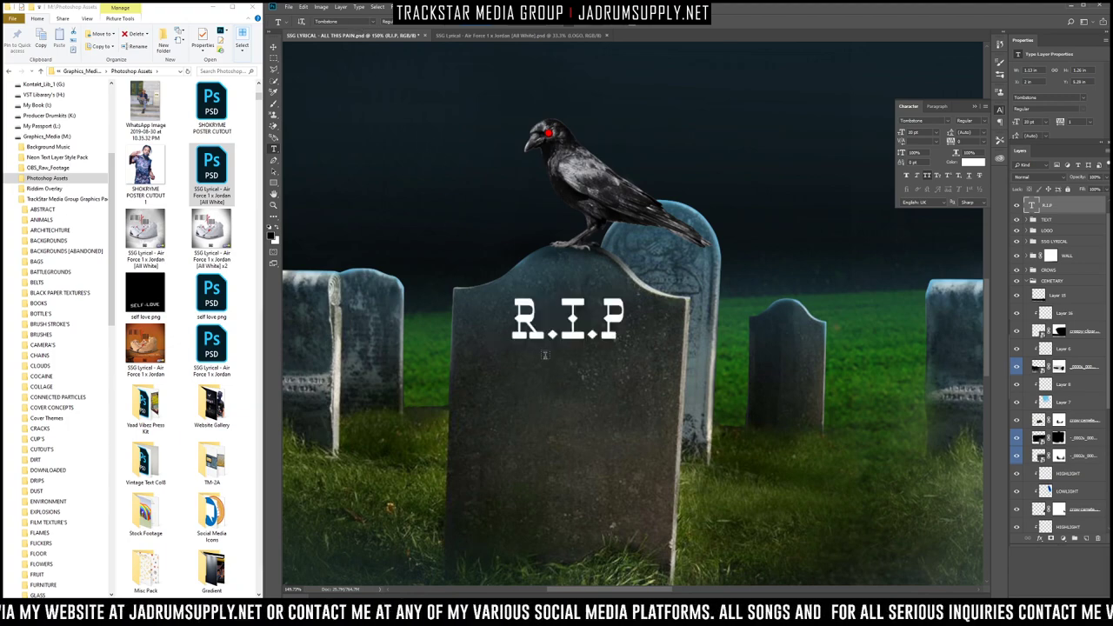
# Step: Transform the R.I.P text with a slight clockwise tilt and shift it slightly left on the gravestone
pyautogui.hotkey('ctrl', 't')
pyautogui.moveTo(718, 358)
pyautogui.mouseDown()
pyautogui.moveTo(721, 370)
pyautogui.moveTo(736, 358)
pyautogui.mouseUp()
pyautogui.moveTo(569, 380); pyautogui.dragTo(561, 380)
pyautogui.press('Return')
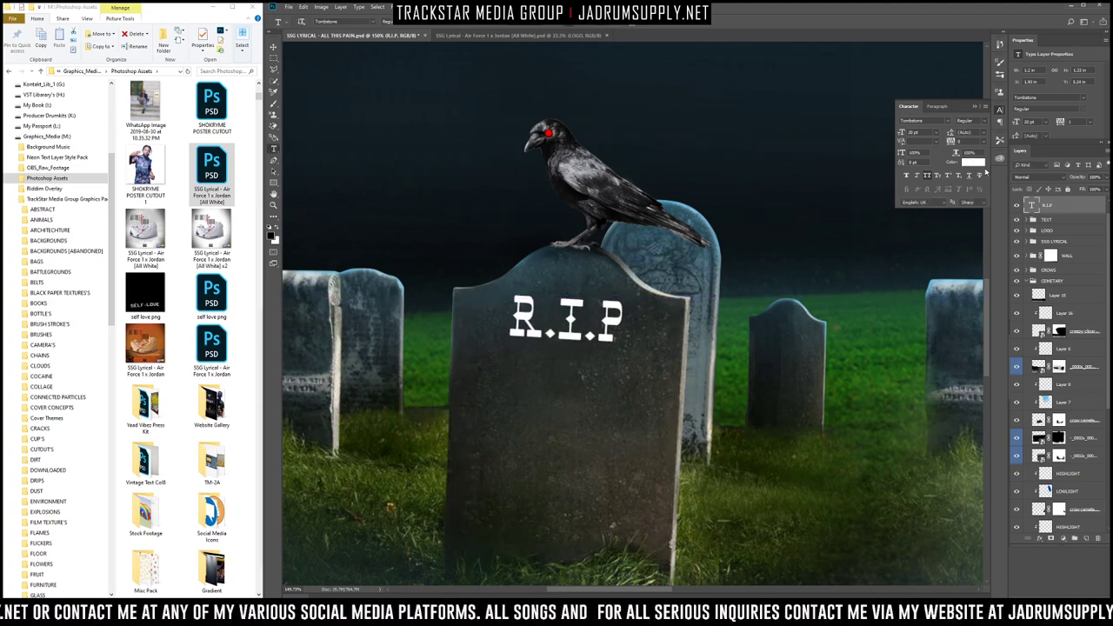
# Step: Open the layer style settings of the R.I.P text layer and enable an Inner Shadow effect
pyautogui.rightClick(1042, 201)
pyautogui.click(1041, 207)
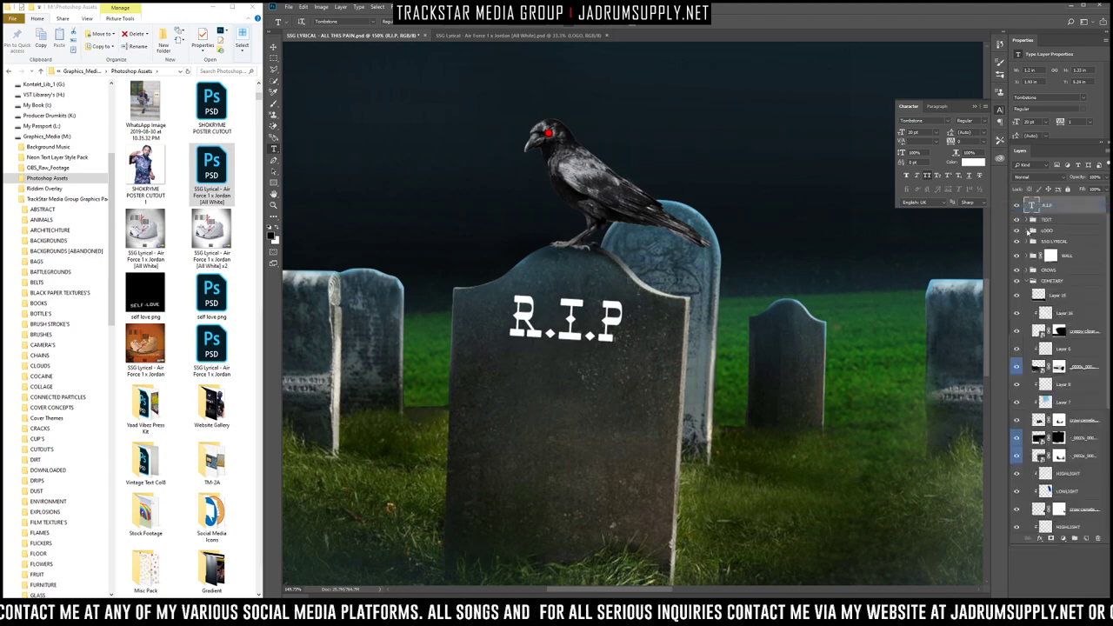
pyautogui.doubleClick(1070, 205)
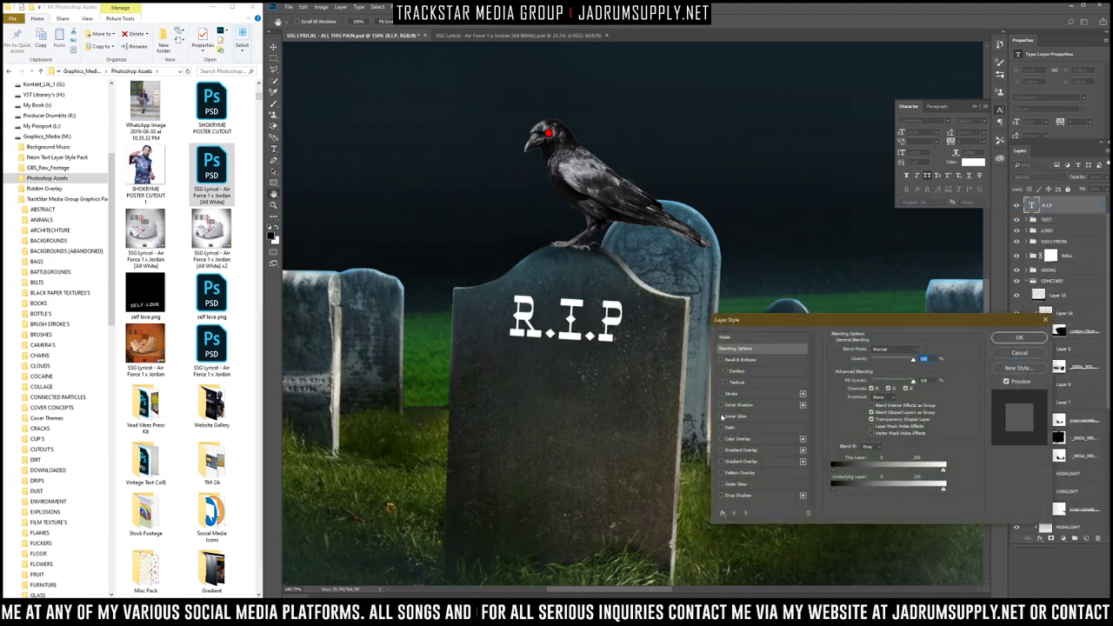
pyautogui.click(723, 416)
pyautogui.click(723, 415)
pyautogui.click(723, 405)
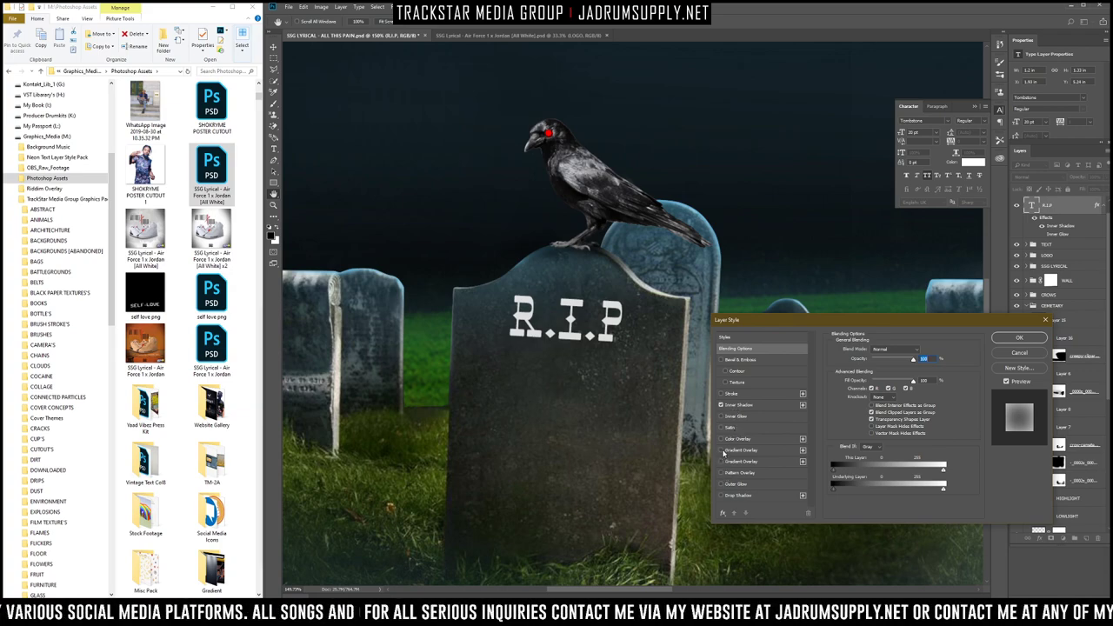
# Step: Add a Gradient Overlay to the R.I.P text using a white-to-light-grey gradient preset and raise the overlay's opacity
pyautogui.click(721, 449)
pyautogui.click(886, 370)
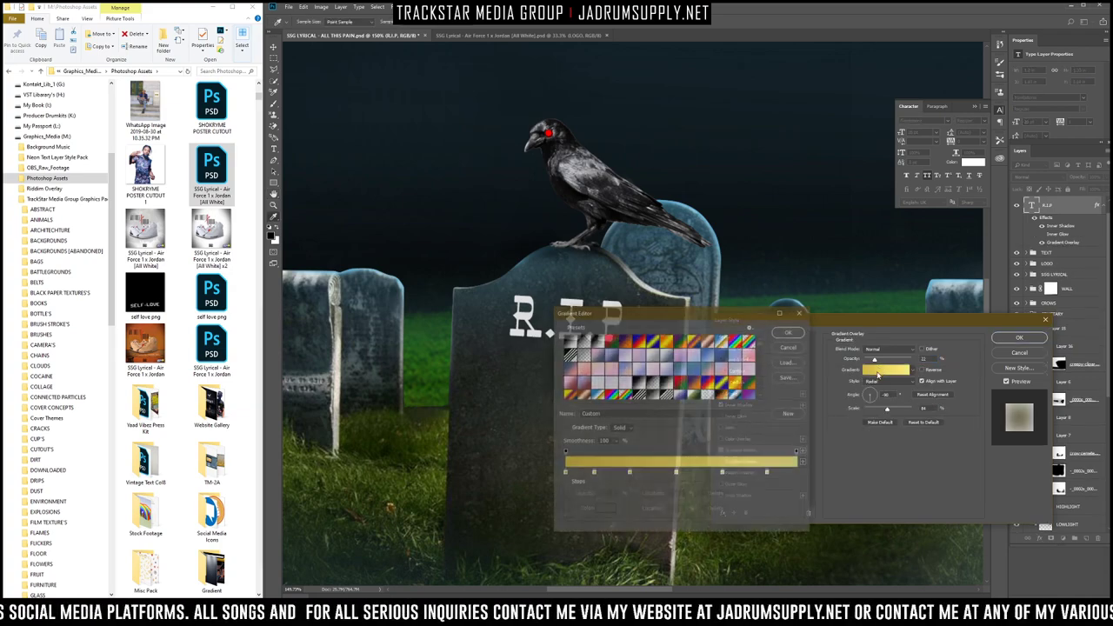
pyautogui.click(652, 361)
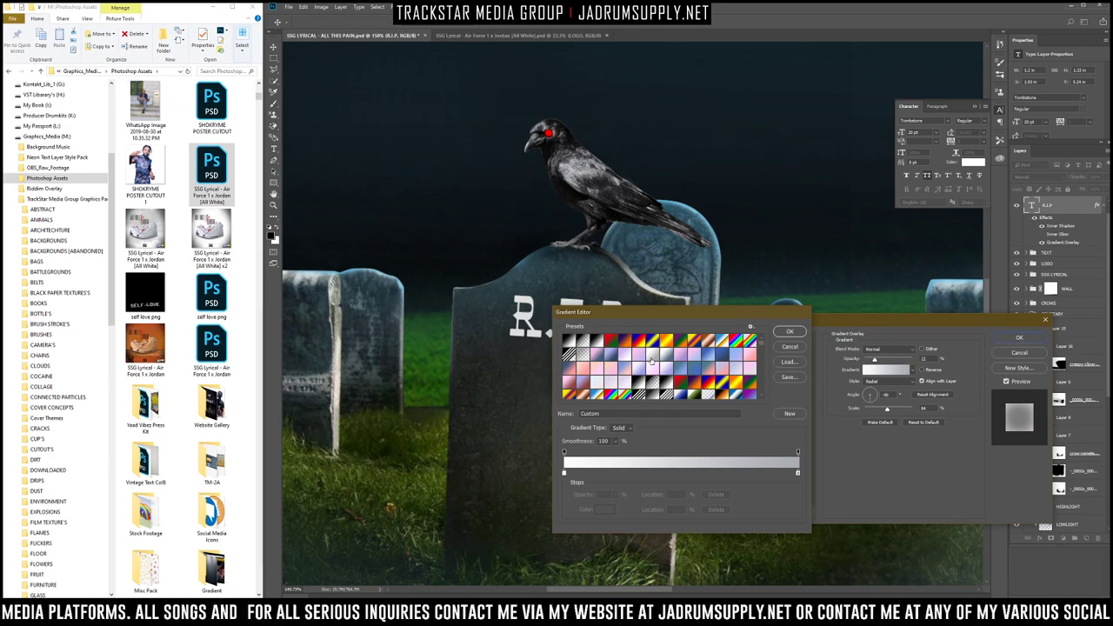
pyautogui.press('Return')
pyautogui.moveTo(875, 360); pyautogui.dragTo(887, 360)
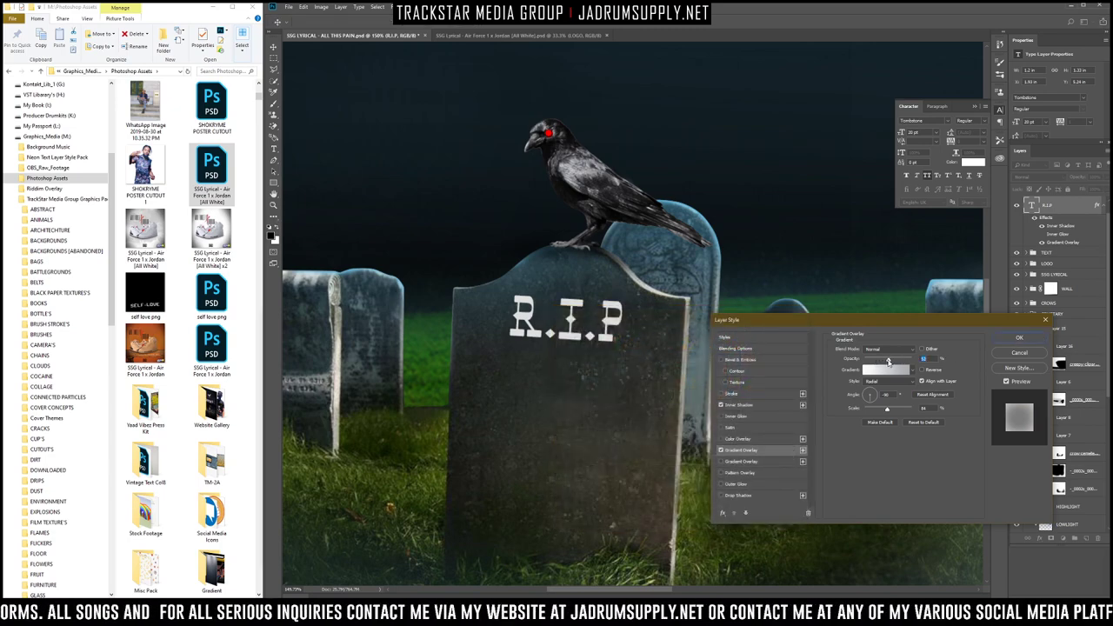
# Step: Change the R.I.P text's Inner Shadow color to dark grey #373737 and reduce its opacity and size
pyautogui.click(741, 406)
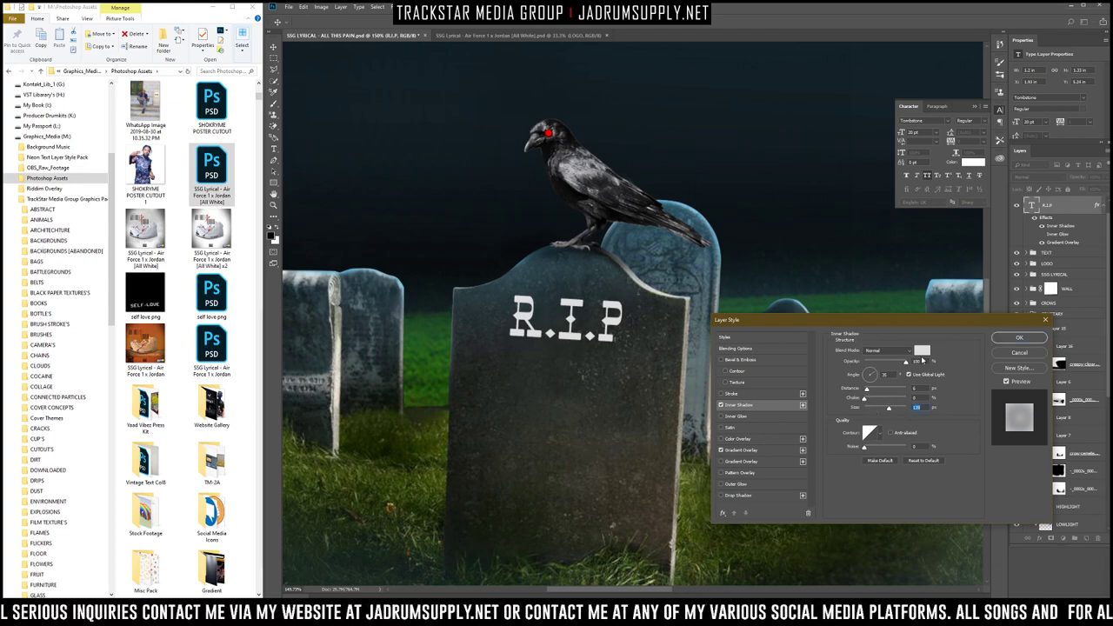
pyautogui.click(922, 349)
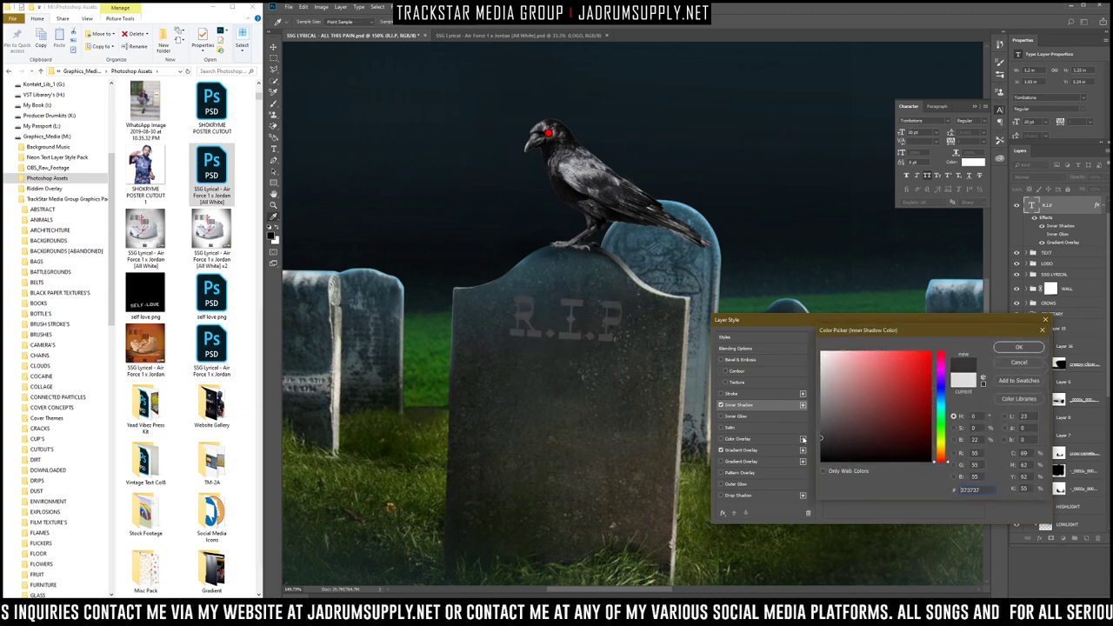
pyautogui.click(1020, 347)
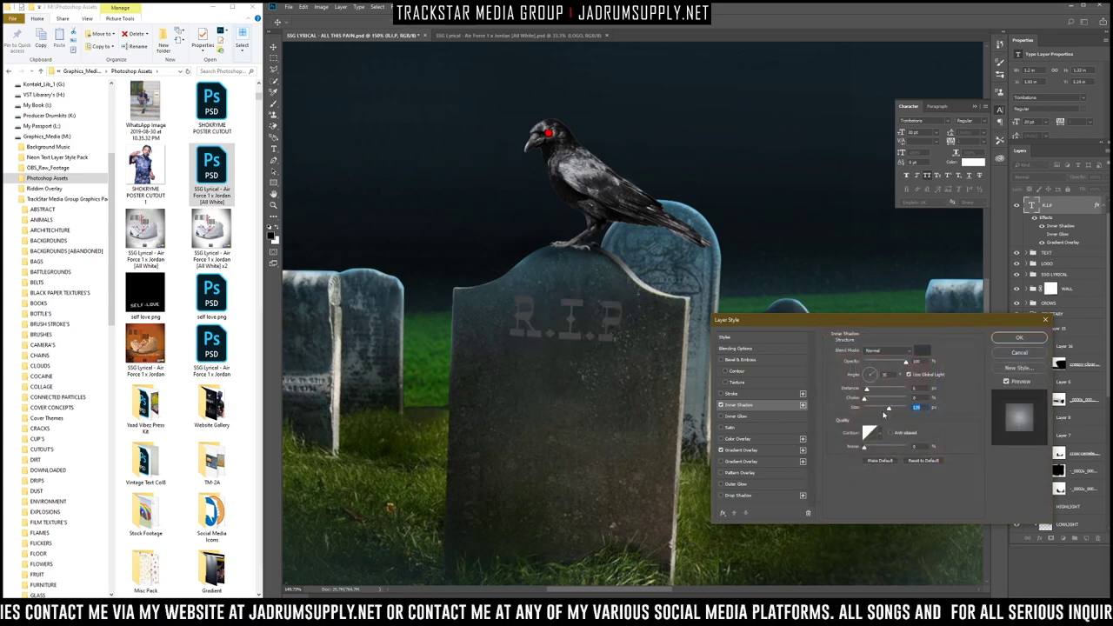
pyautogui.moveTo(889, 409); pyautogui.dragTo(877, 409)
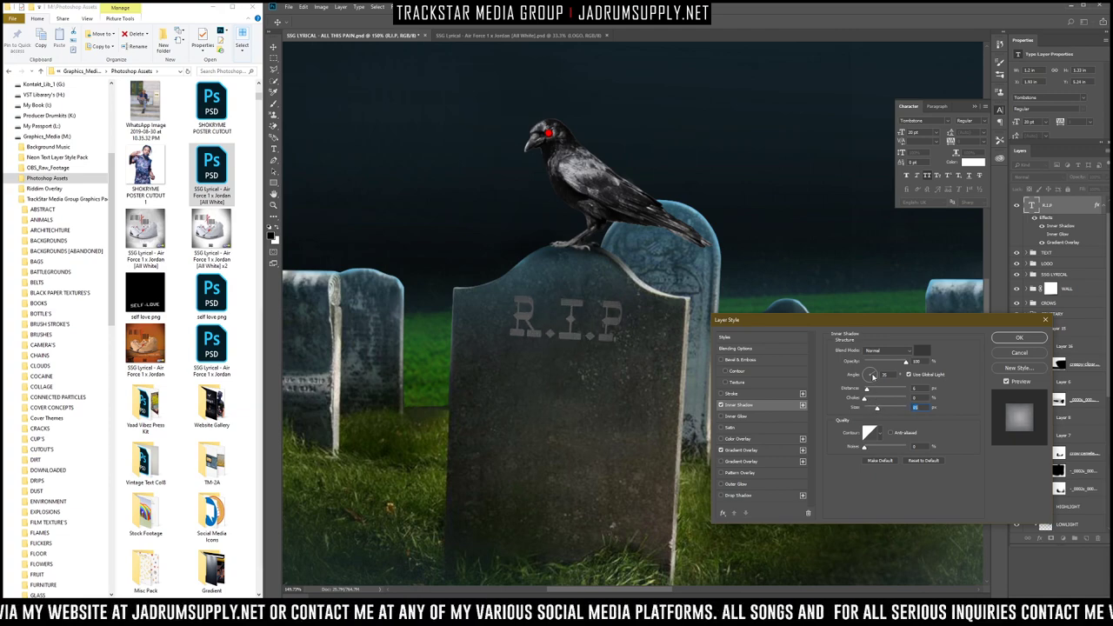
pyautogui.moveTo(906, 363); pyautogui.dragTo(891, 362)
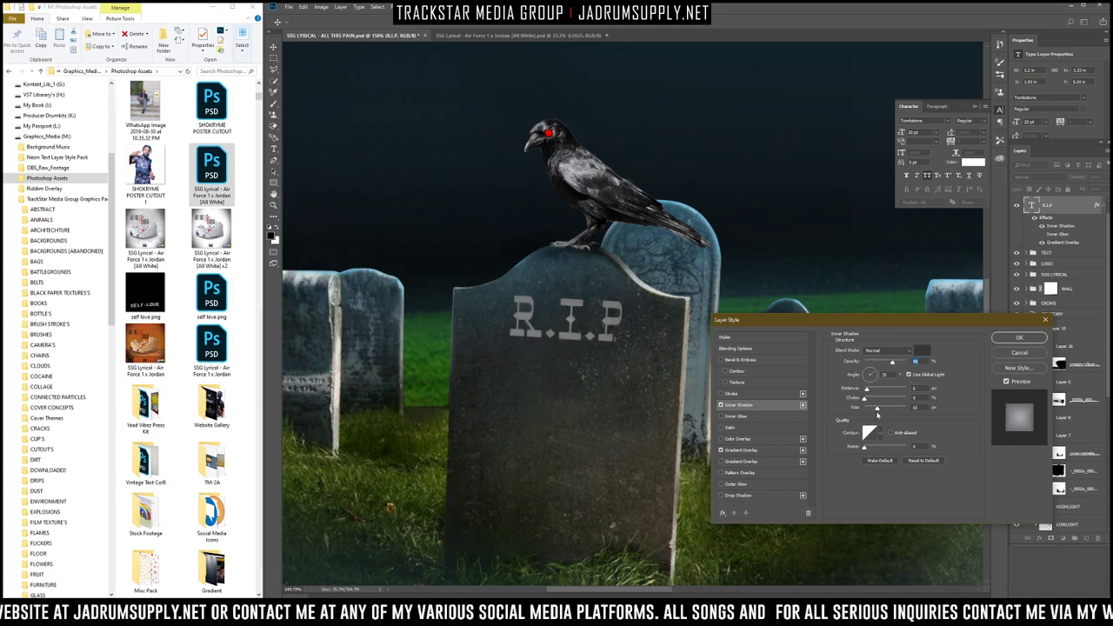
pyautogui.moveTo(880, 409); pyautogui.dragTo(869, 391)
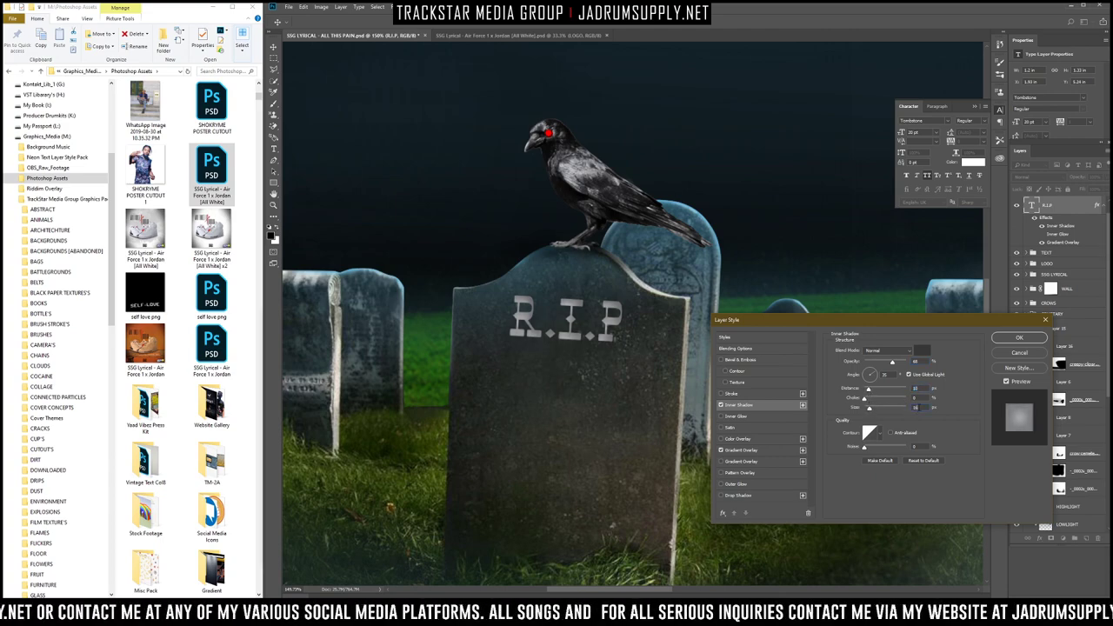
# Step: Fine-tune the Inner Shadow with a minimal distance and a small size, and apply the layer style
pyautogui.scroll(-6, 919, 407)
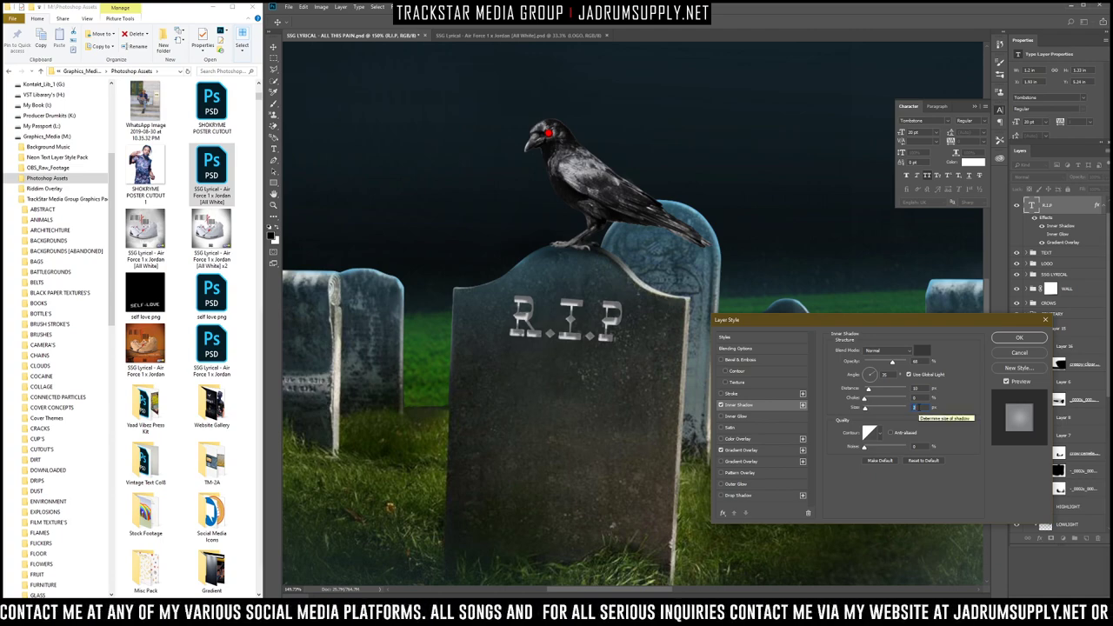
pyautogui.click(920, 388)
pyautogui.scroll(-9, 924, 387)
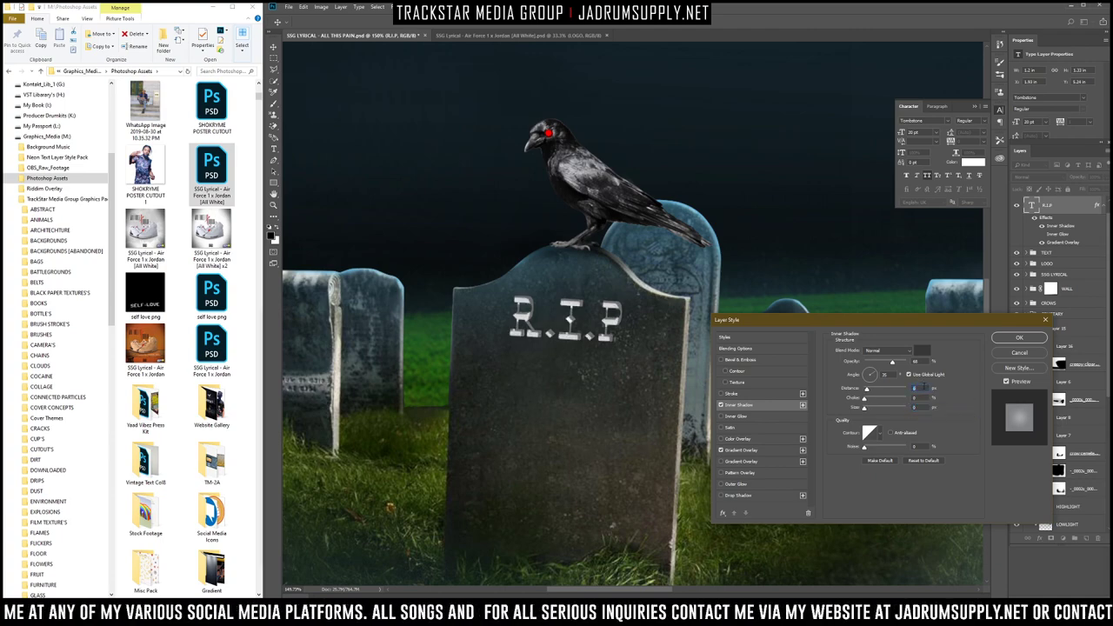
pyautogui.scroll(1, 923, 387)
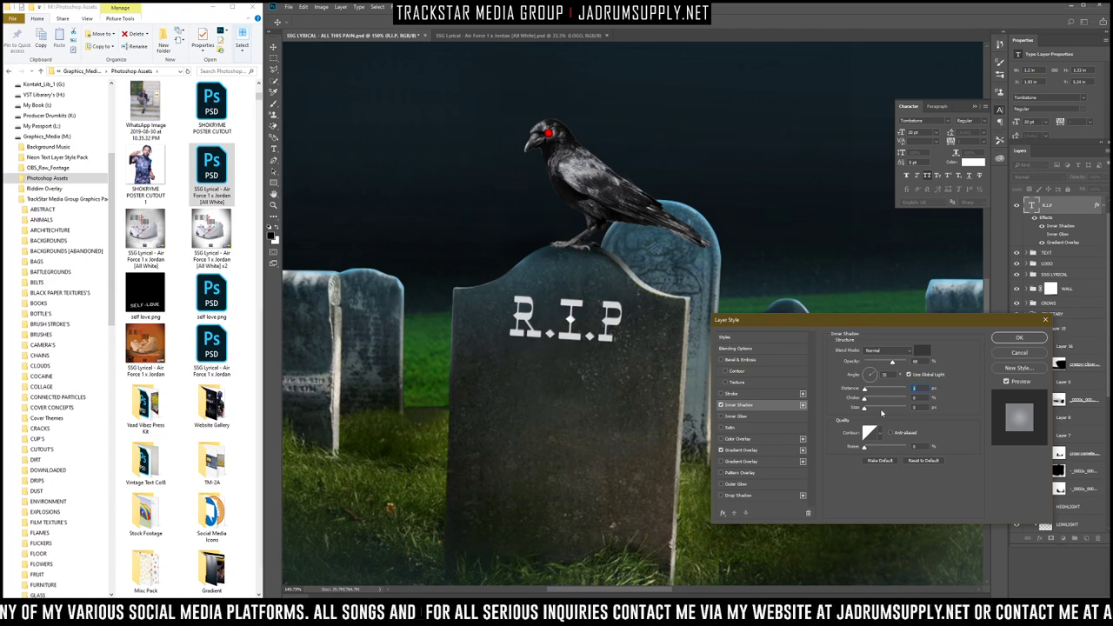
pyautogui.moveTo(866, 411); pyautogui.dragTo(869, 410)
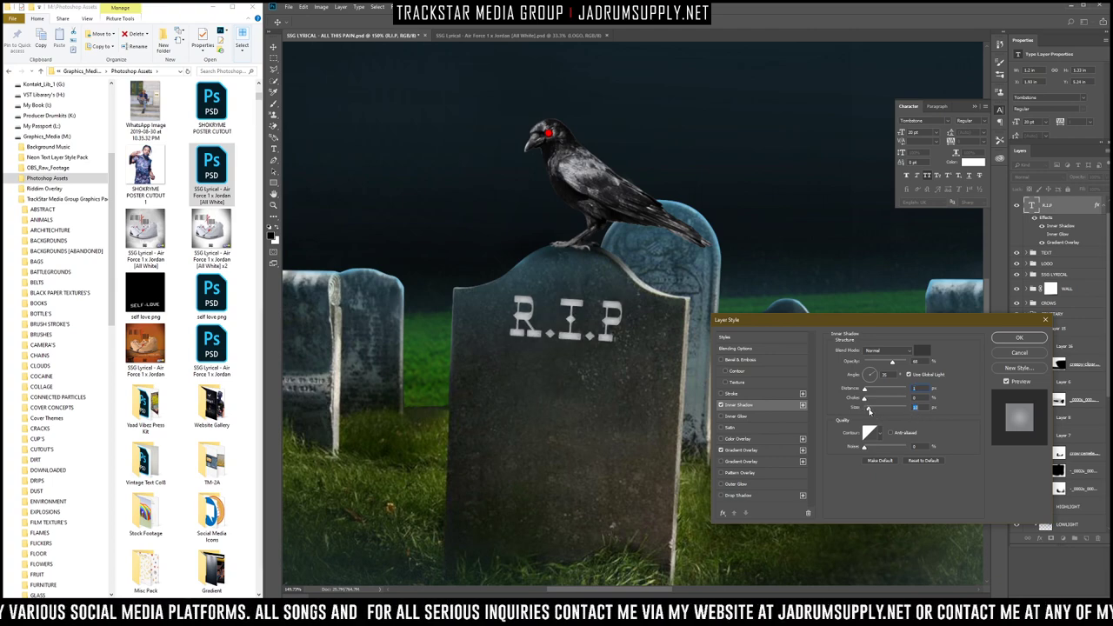
pyautogui.press('Return')
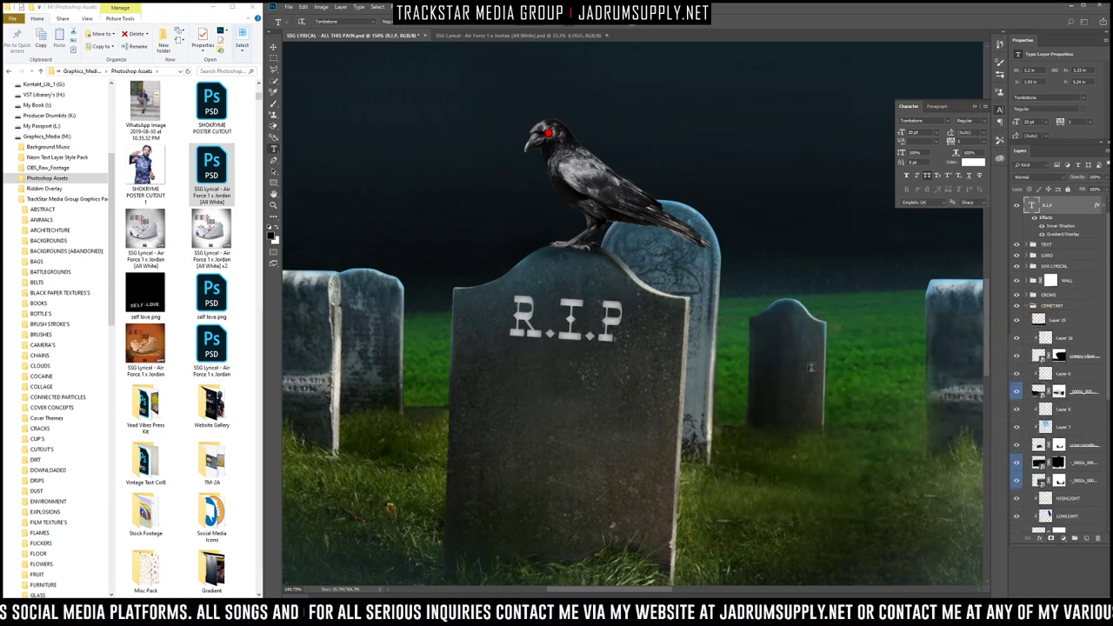
# Step: Place the "15-grunge-texture-overlay" image from the GRUNGE TEXTURE'S folder above the R.I.P text and clip it to the lettering
pyautogui.scroll(-5, 69, 385)
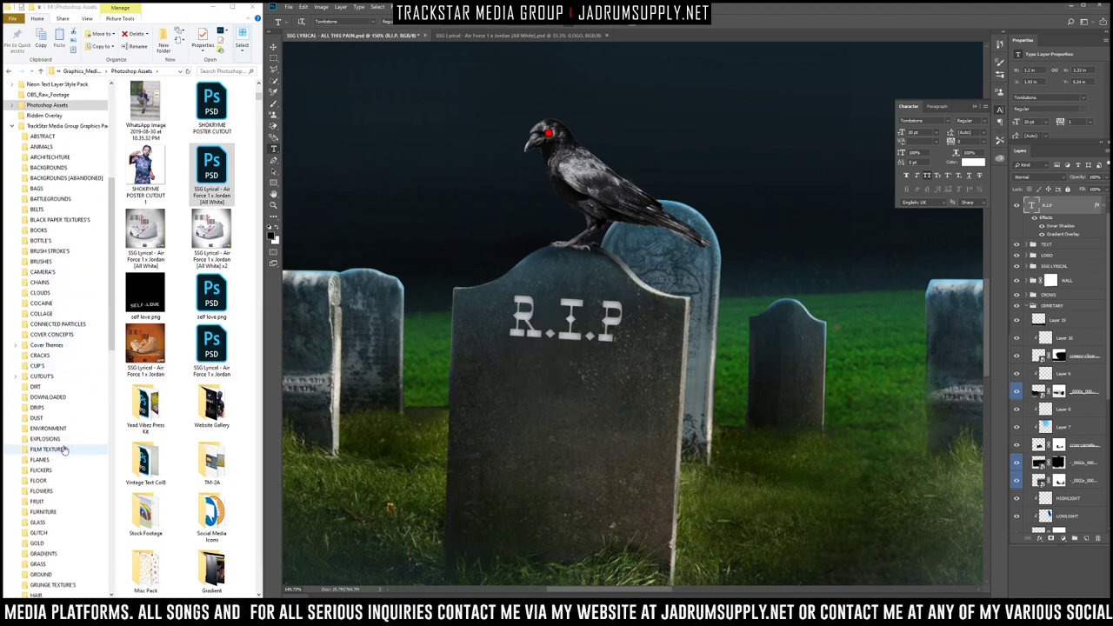
pyautogui.click(70, 542)
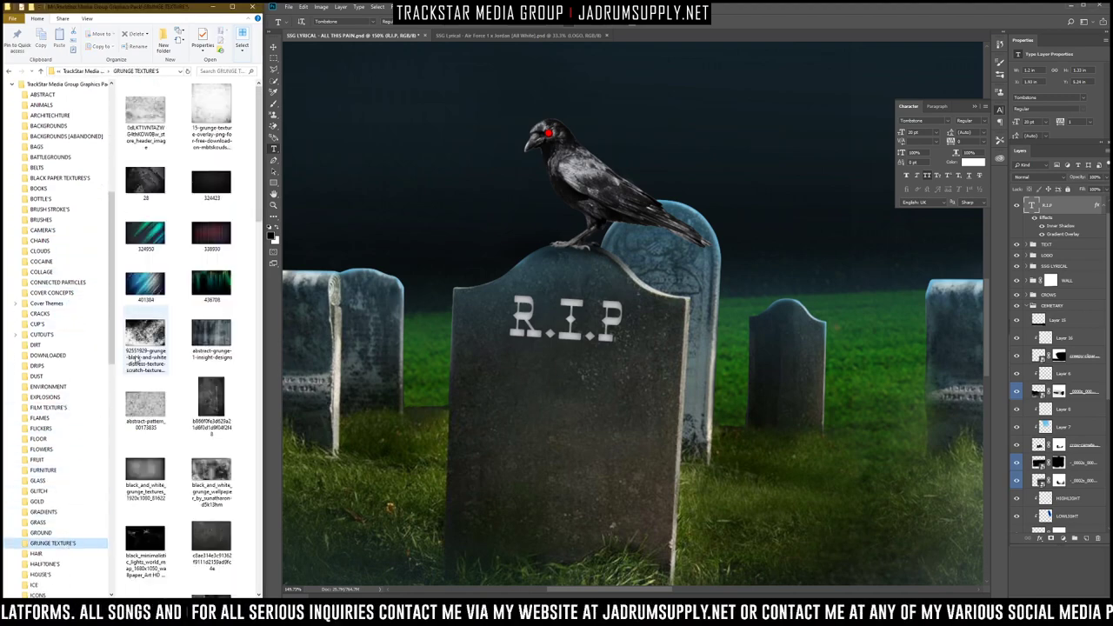
pyautogui.moveTo(201, 114); pyautogui.dragTo(627, 313)
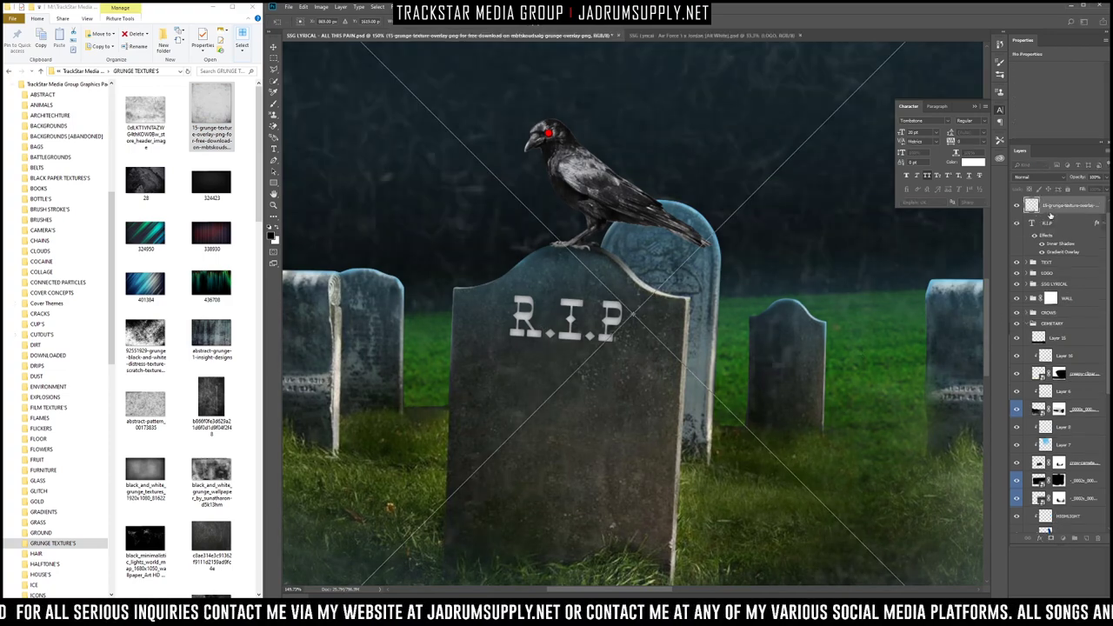
pyautogui.press('Return')
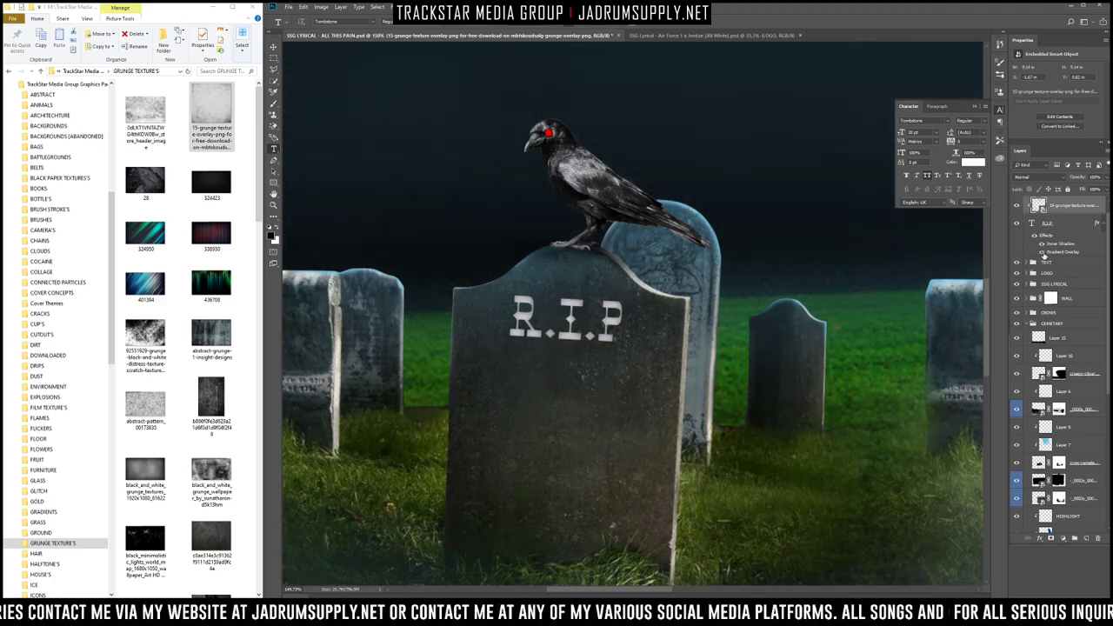
pyautogui.click(1042, 253)
pyautogui.scroll(1, 1053, 244)
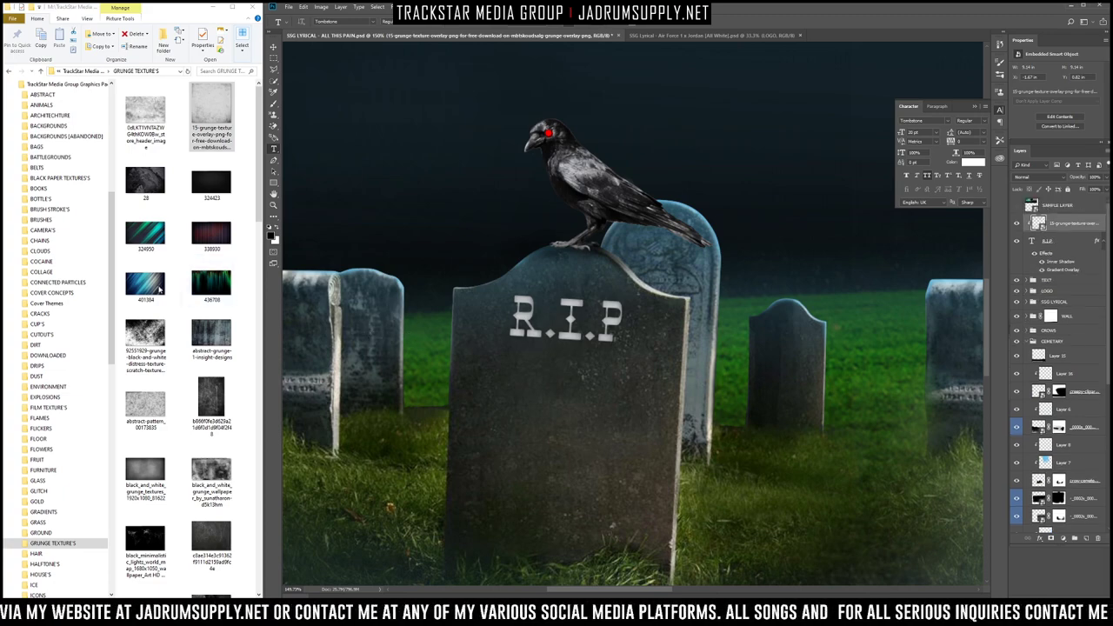
# Step: Place the dark cracked-stone grunge texture from the same folder and clip it to the R.I.P lettering above the first texture
pyautogui.scroll(-10, 202, 376)
pyautogui.moveTo(203, 375); pyautogui.dragTo(554, 367)
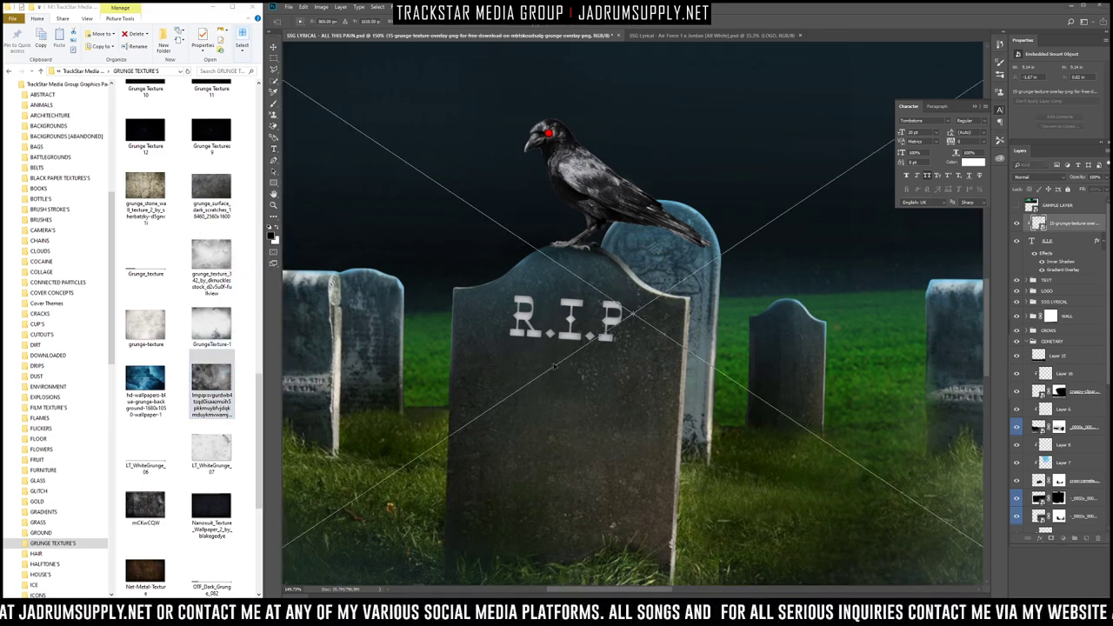
pyautogui.press('Return')
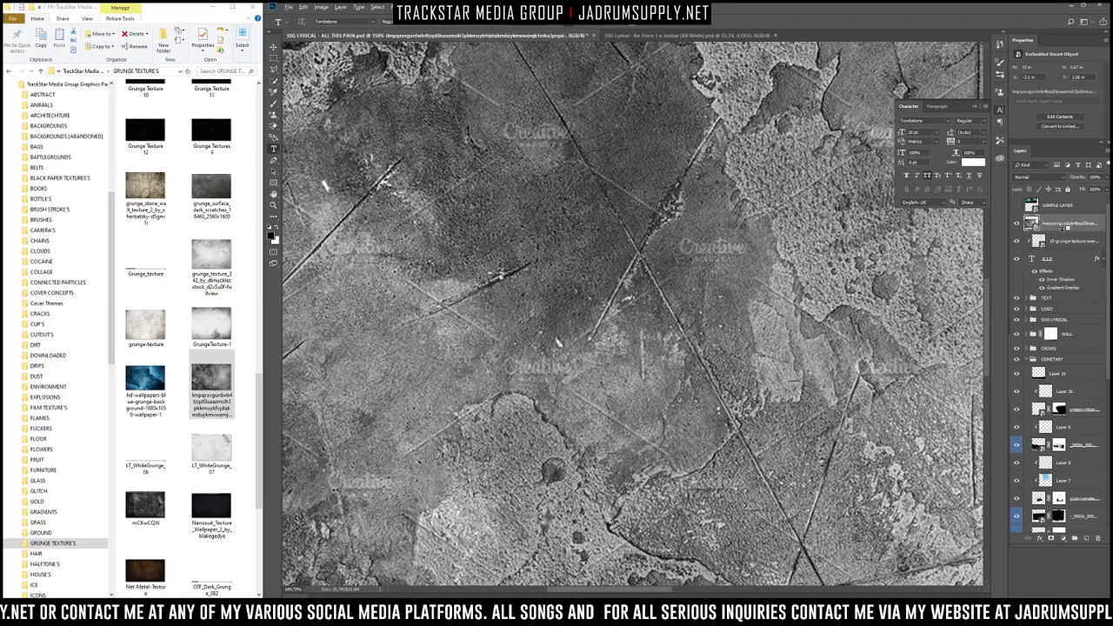
pyautogui.click(1017, 224)
pyautogui.scroll(-5, 609, 326)
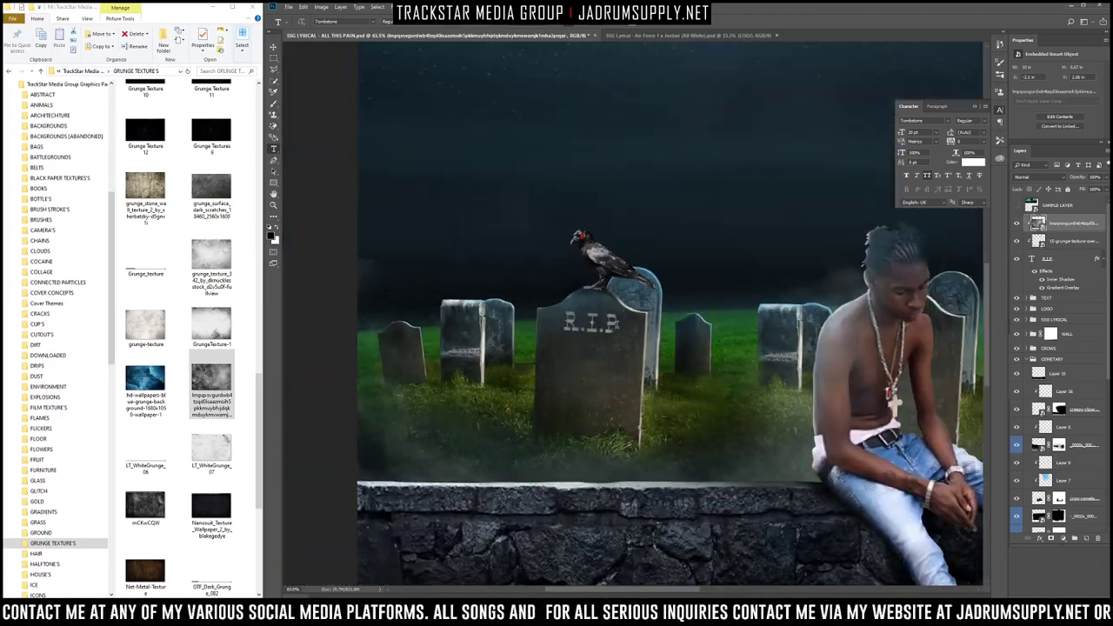
pyautogui.scroll(3, 481, 339)
pyautogui.scroll(4, 481, 339)
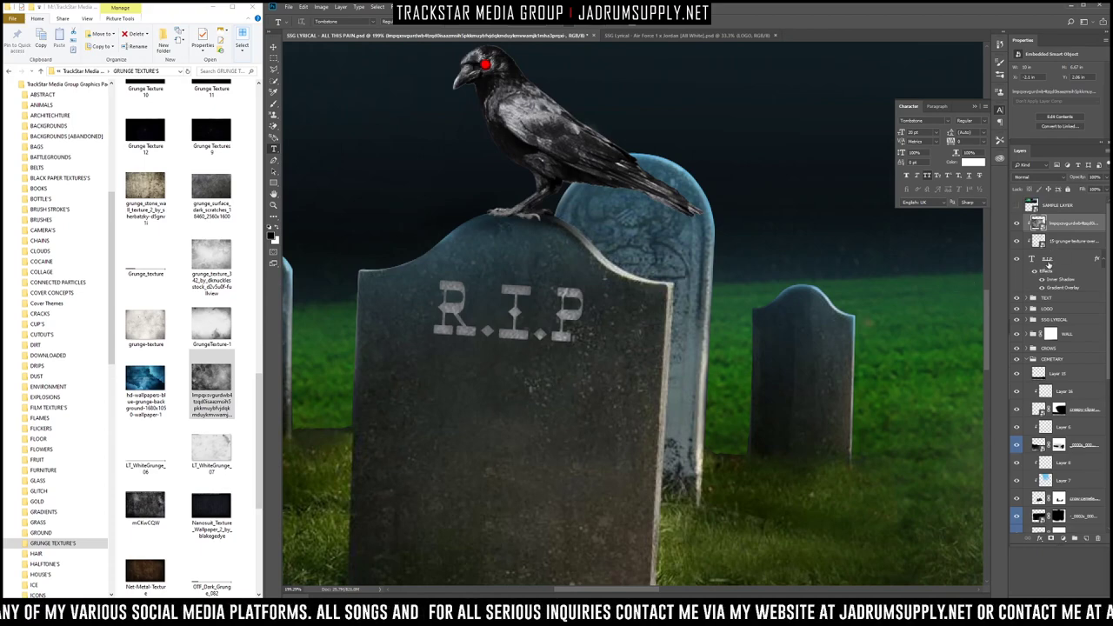
# Step: Add a black Drop Shadow to the R.I.P text layer with reduced opacity and a small distance and size
pyautogui.click(1050, 260)
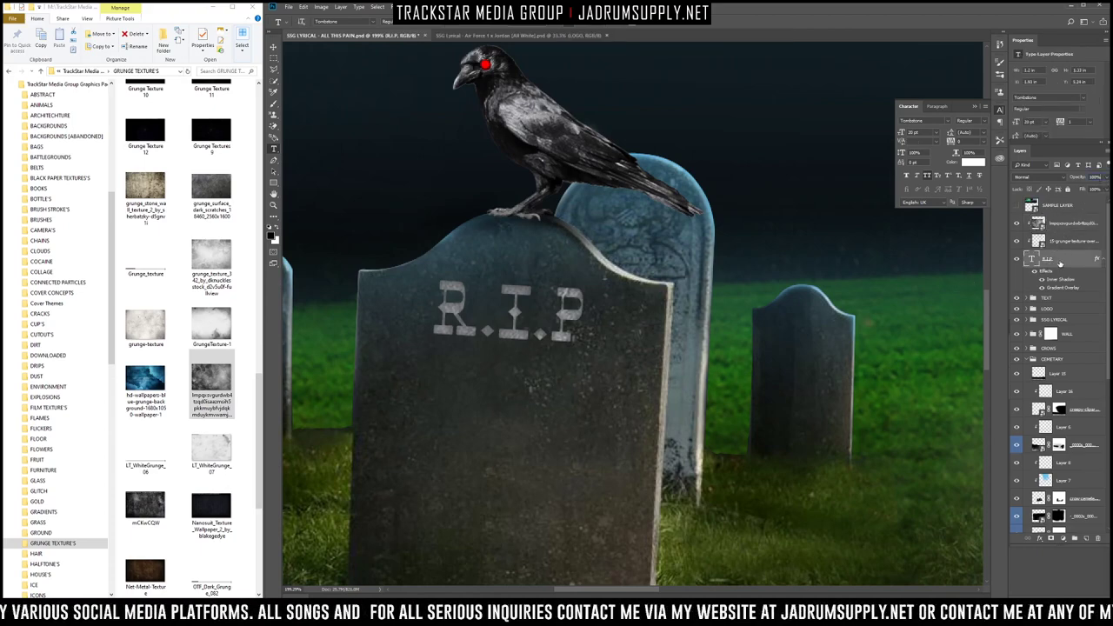
pyautogui.rightClick(1059, 262)
pyautogui.click(988, 239)
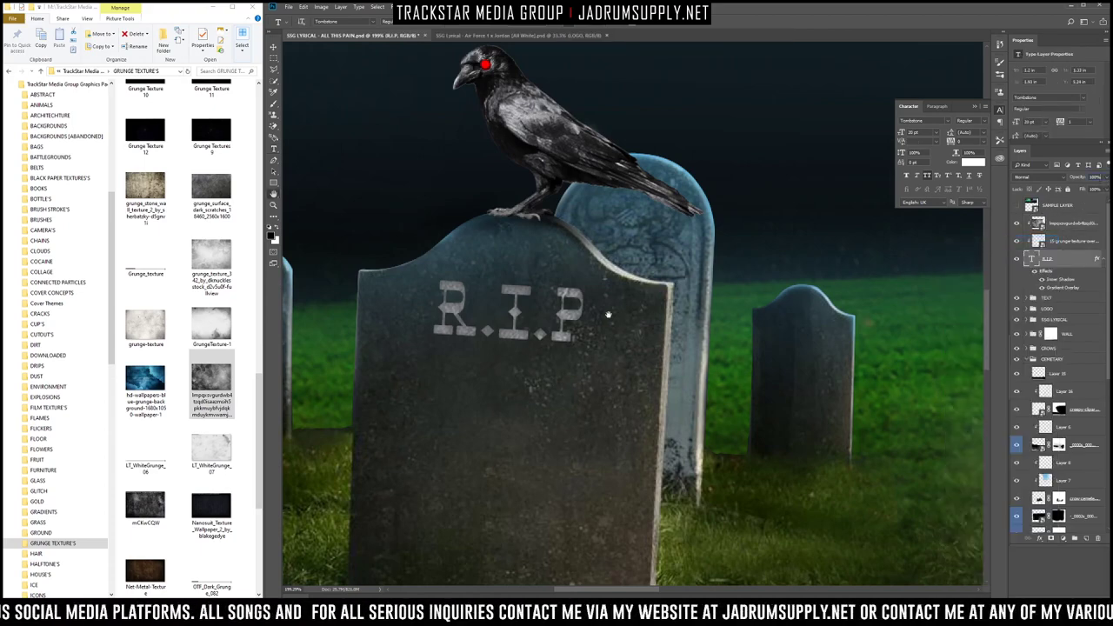
pyautogui.click(723, 496)
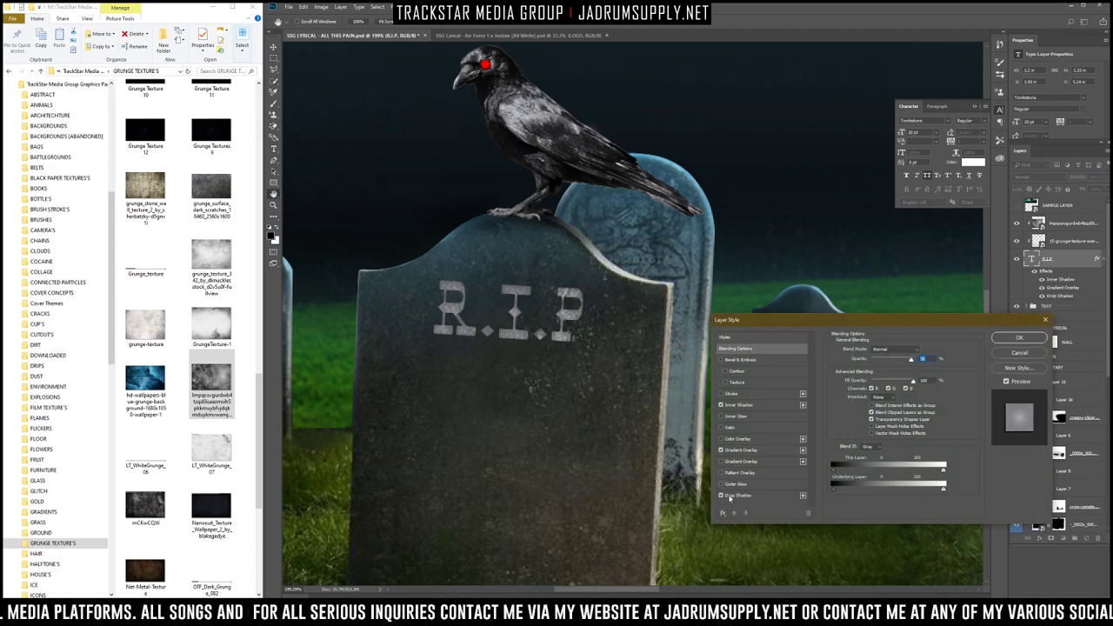
pyautogui.moveTo(906, 364); pyautogui.dragTo(887, 362)
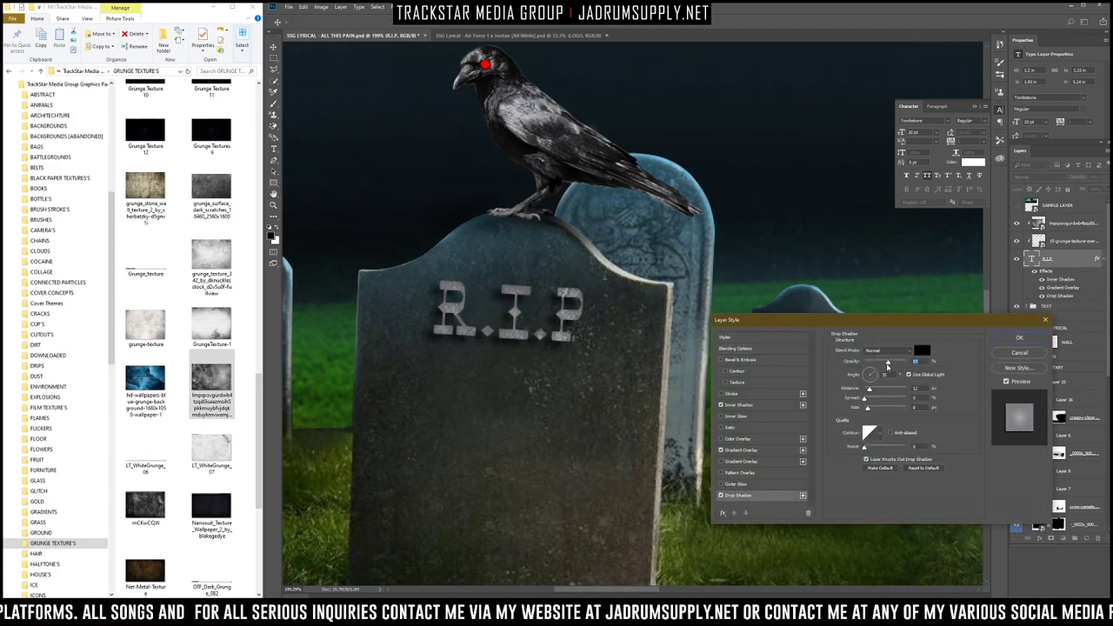
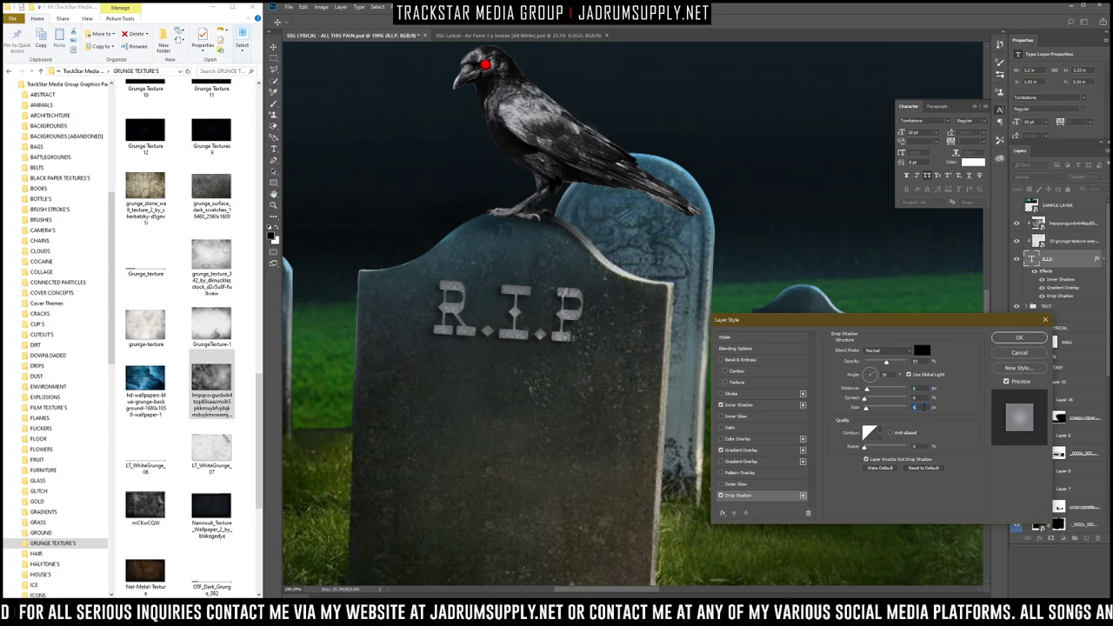
pyautogui.click(1019, 337)
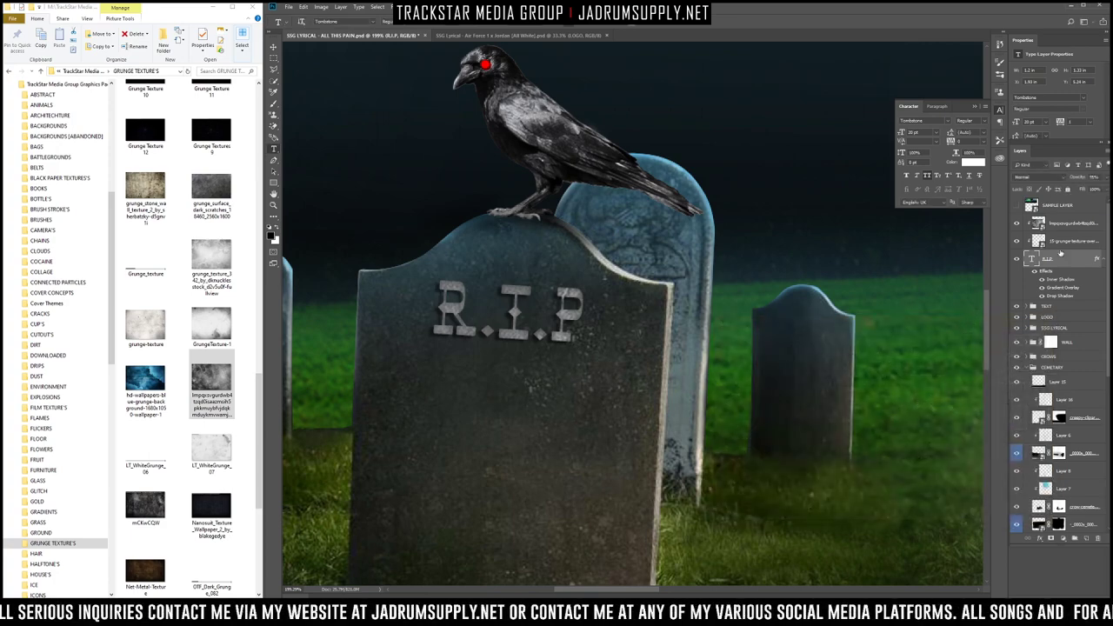
# Step: Lower the R.I.P layer's opacity to 28% and slightly adjust the text's size and position on the gravestone with Free Transform
pyautogui.scroll(-3, 939, 273)
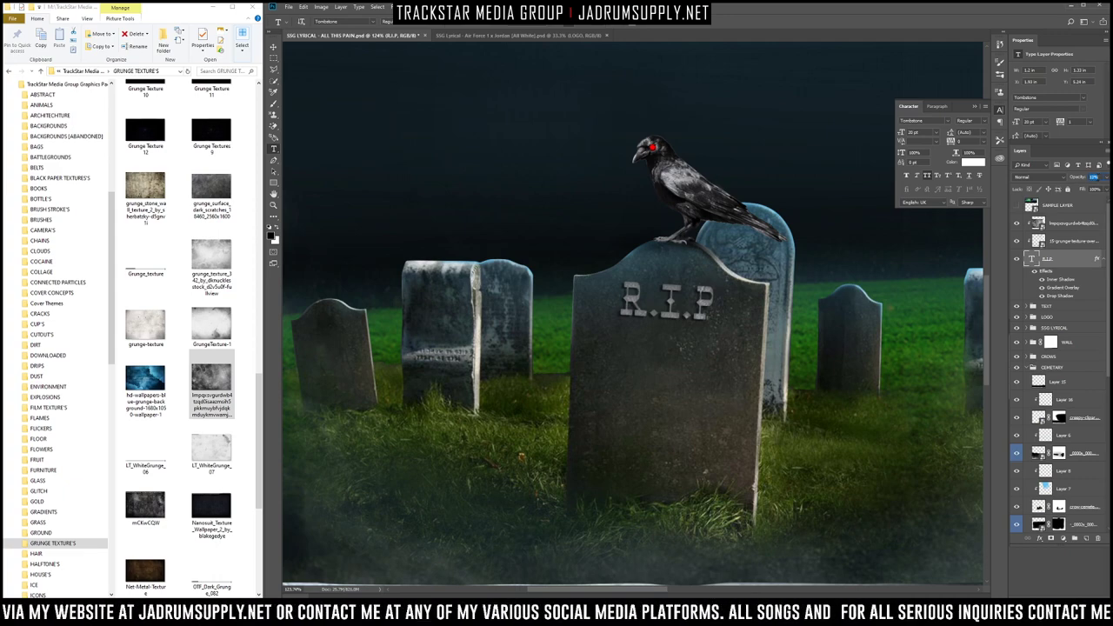
pyautogui.write('0')
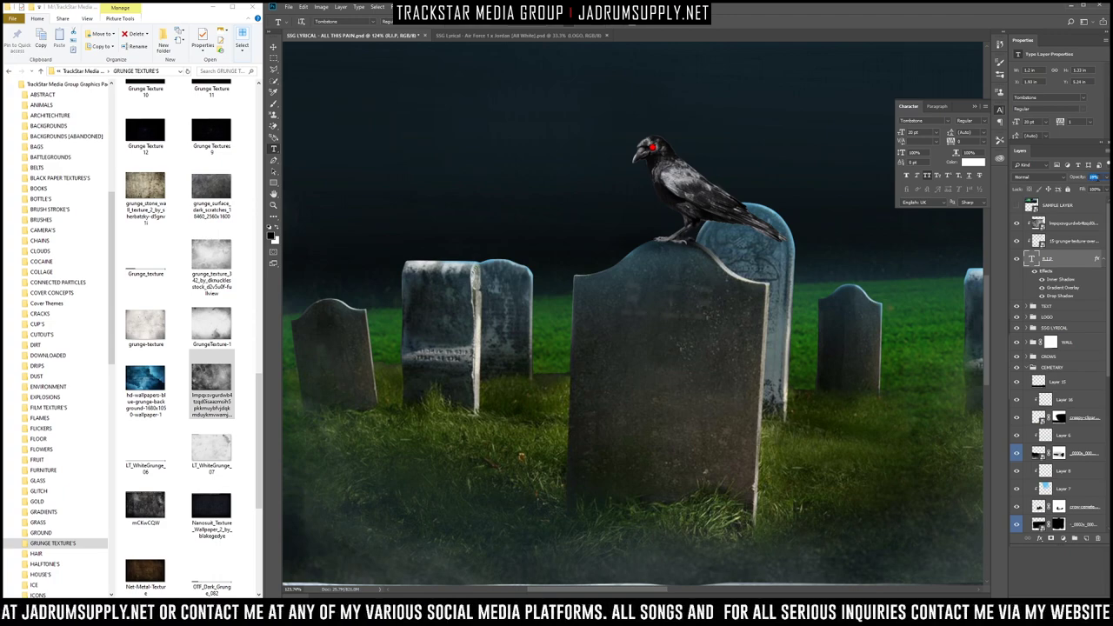
pyautogui.write('20')
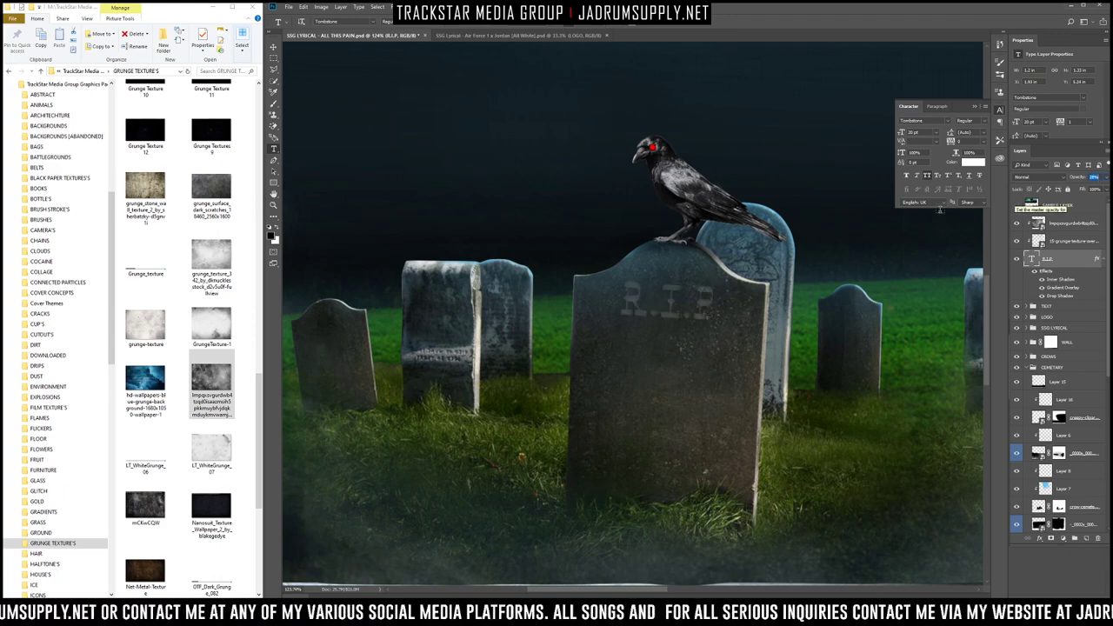
pyautogui.press('Return')
pyautogui.scroll(-8, 836, 287)
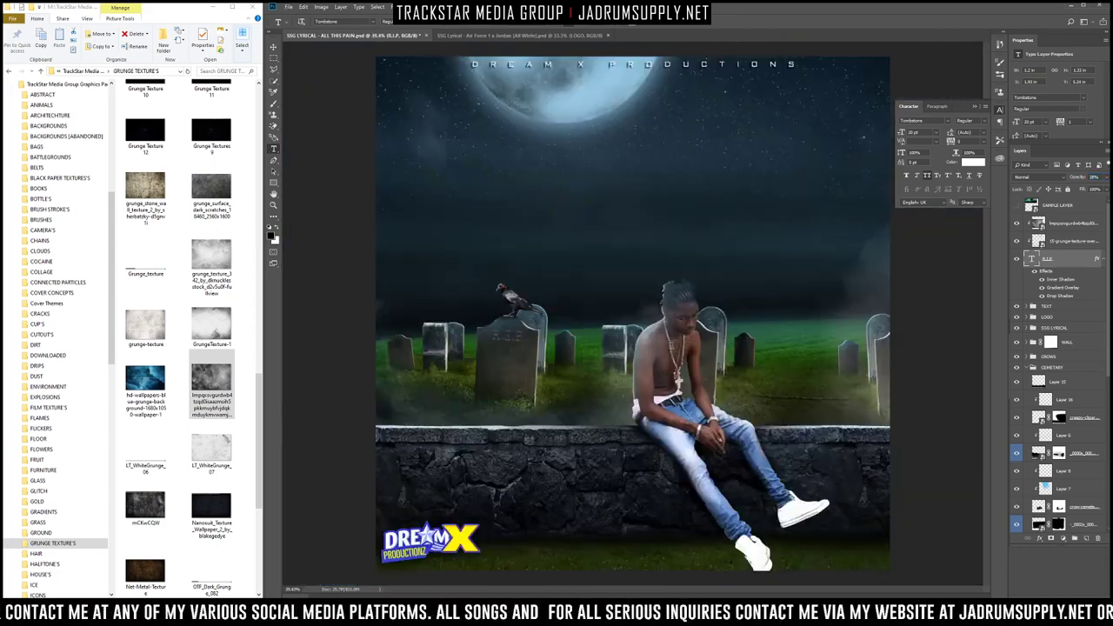
pyautogui.hotkey('ctrl', 't')
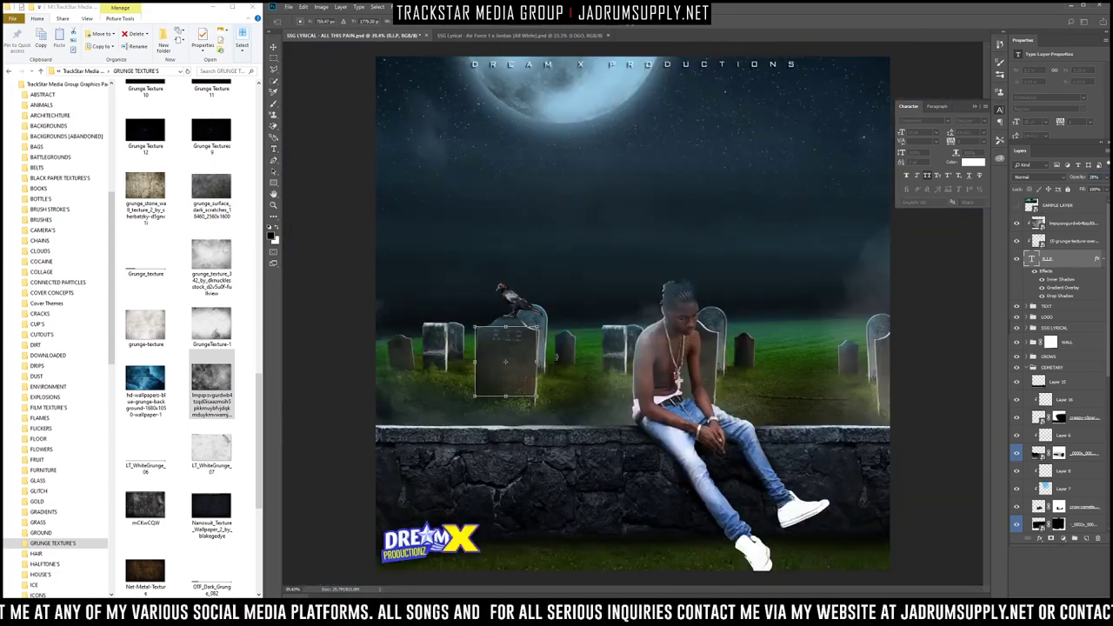
pyautogui.press('Return')
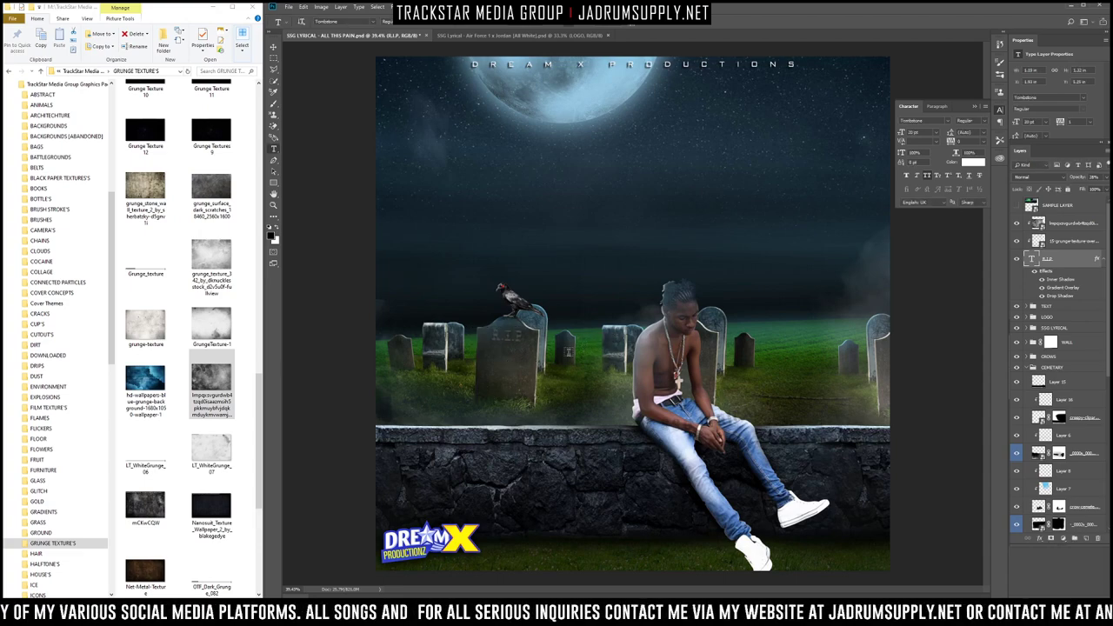
pyautogui.click(1050, 306)
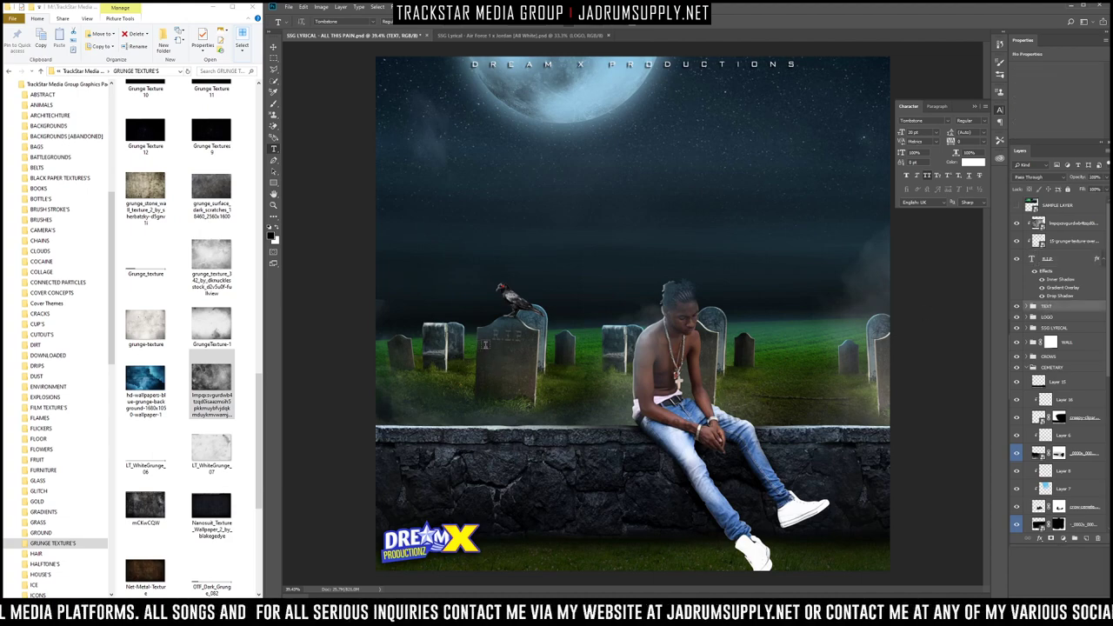
pyautogui.moveTo(493, 341); pyautogui.dragTo(493, 365)
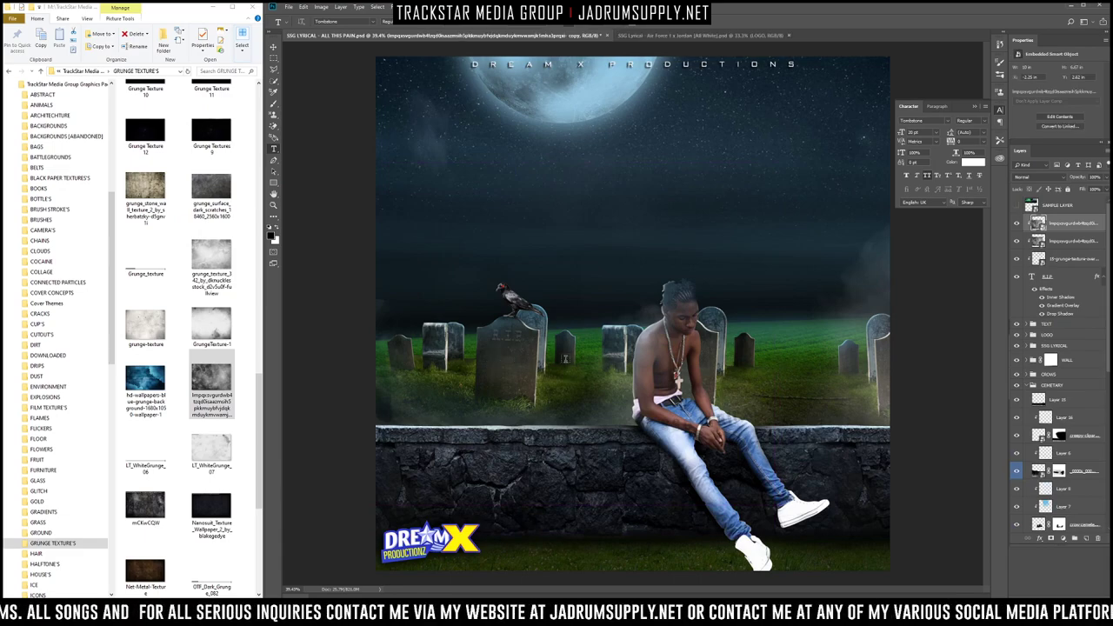
pyautogui.hotkey('ctrl', 'z')
pyautogui.scroll(6, 470, 351)
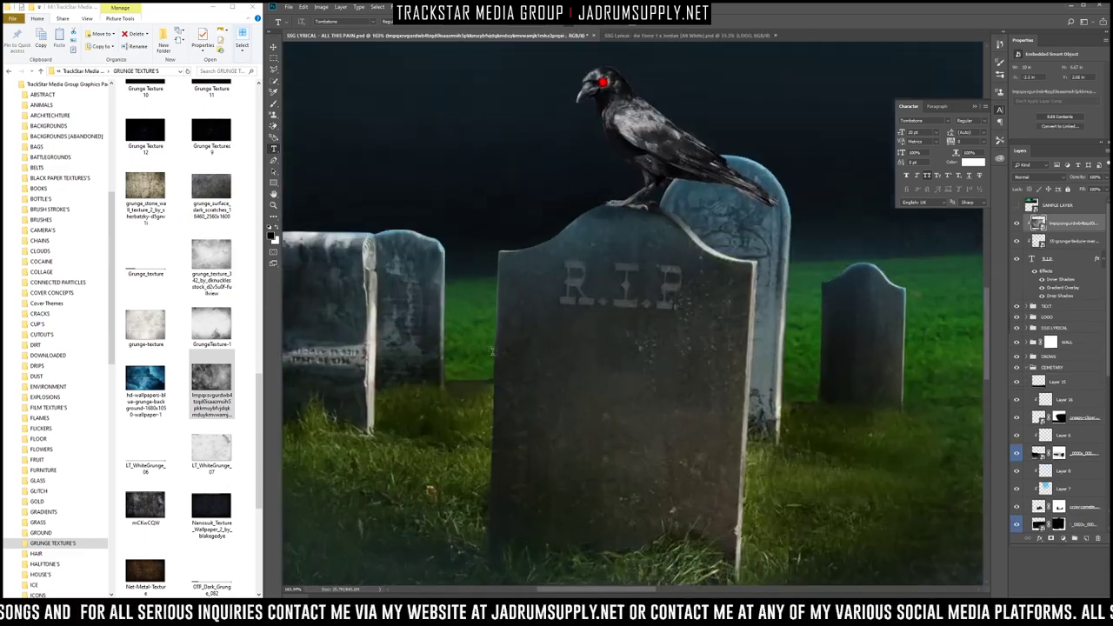
pyautogui.scroll(-1, 550, 365)
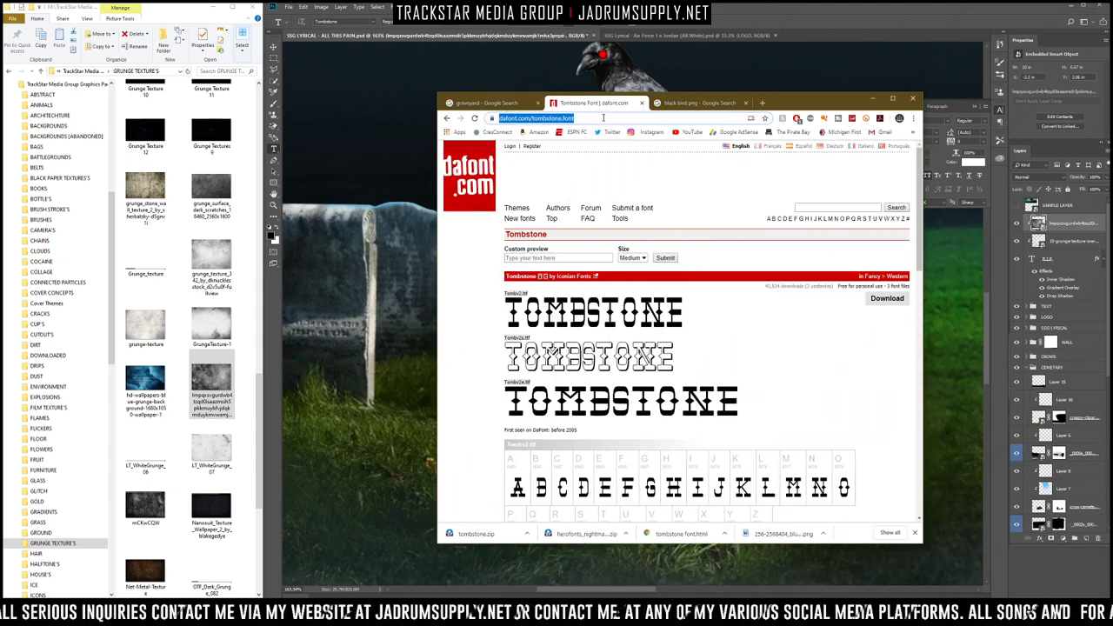
# Step: Switch to the browser, search for "louie rankin" and read the Wikipedia article about him
pyautogui.write('louie rankin')
pyautogui.press('Return')
pyautogui.scroll(-3, 859, 333)
pyautogui.scroll(3, 859, 333)
pyautogui.scroll(-2, 703, 367)
pyautogui.scroll(2, 807, 361)
pyautogui.scroll(-6, 695, 348)
pyautogui.click(588, 289)
pyautogui.scroll(-2, 778, 318)
pyautogui.scroll(2, 748, 304)
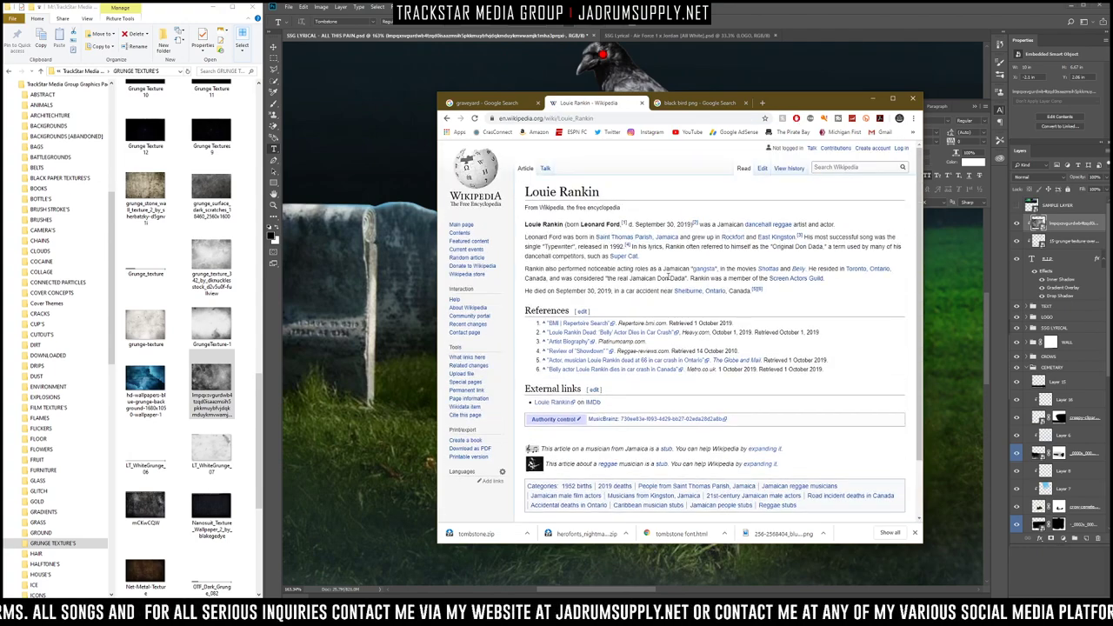
# Step: Search Google for "louie rankin age" and "louie rankin birthday" and look through the results for his birth date
pyautogui.click(446, 119)
pyautogui.click(609, 159)
pyautogui.write('age')
pyautogui.press('Return')
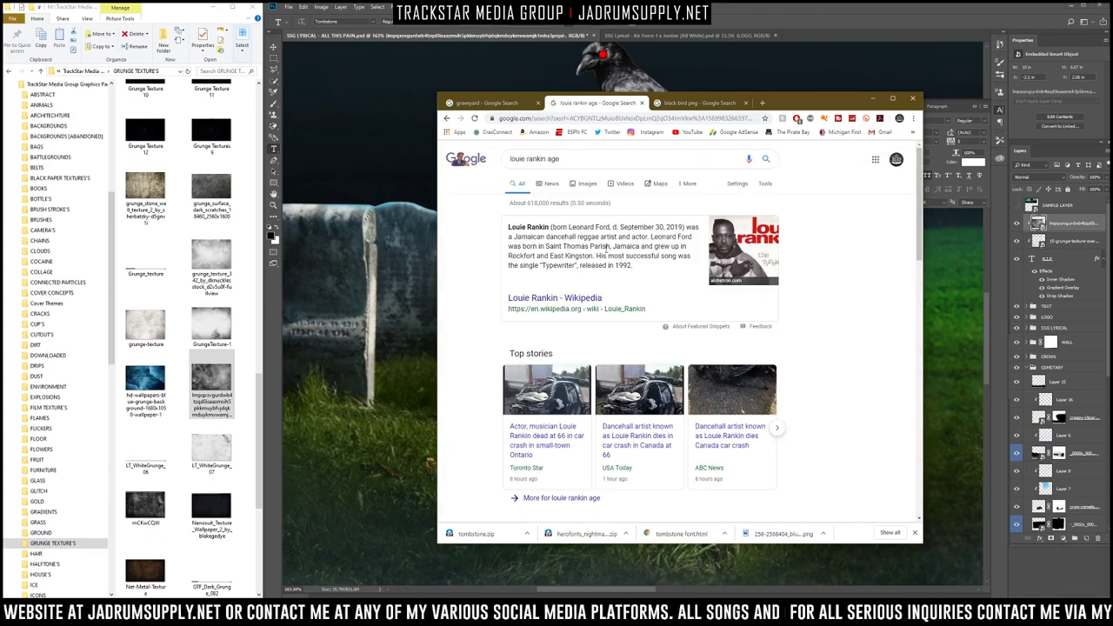
pyautogui.press('BackSpace')
pyautogui.press('BackSpace')
pyautogui.press('BackSpace')
pyautogui.write('birthday')
pyautogui.press('Return')
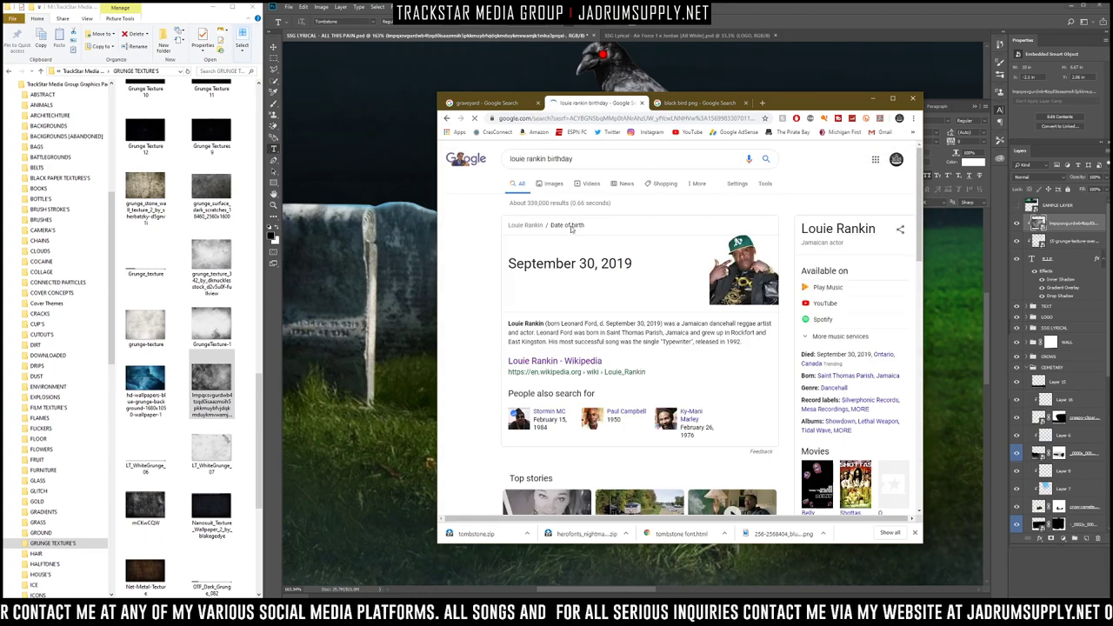
pyautogui.scroll(-8, 678, 313)
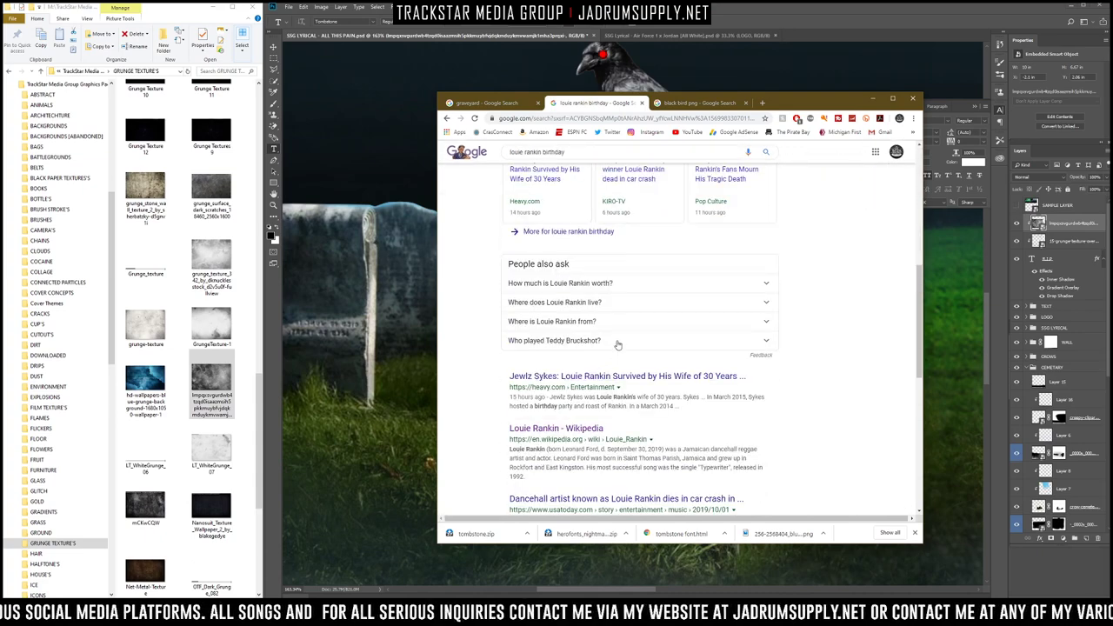
pyautogui.scroll(8, 632, 328)
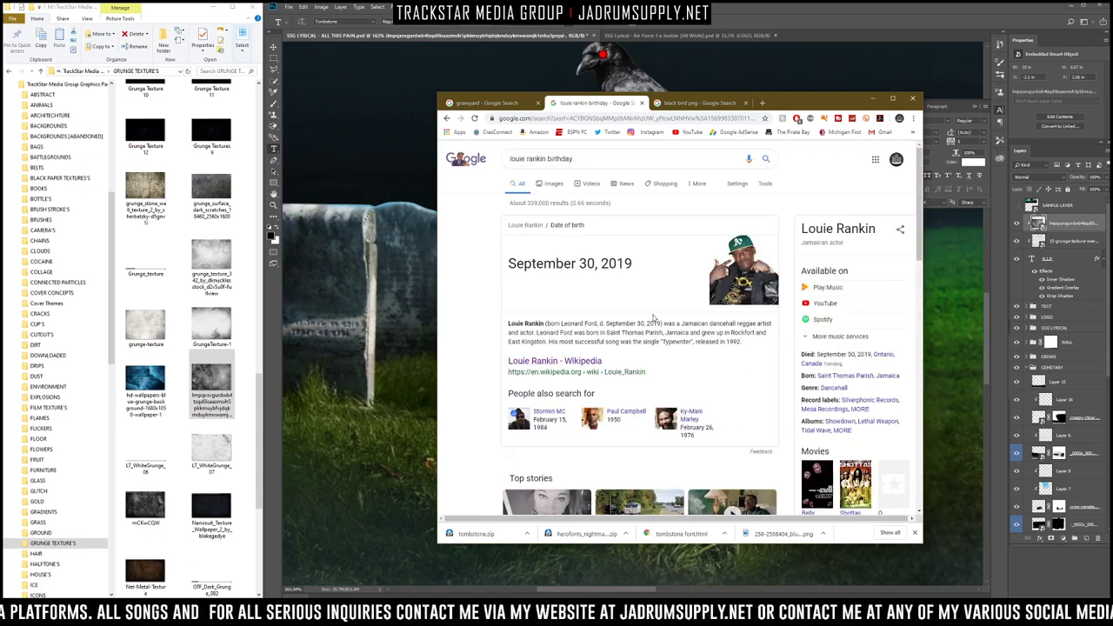
# Step: Search for "louie rankin imdb" and check the IMDb news article and the list of his most popular movies and TV shows
pyautogui.click(547, 158)
pyautogui.click(547, 282)
pyautogui.click(718, 324)
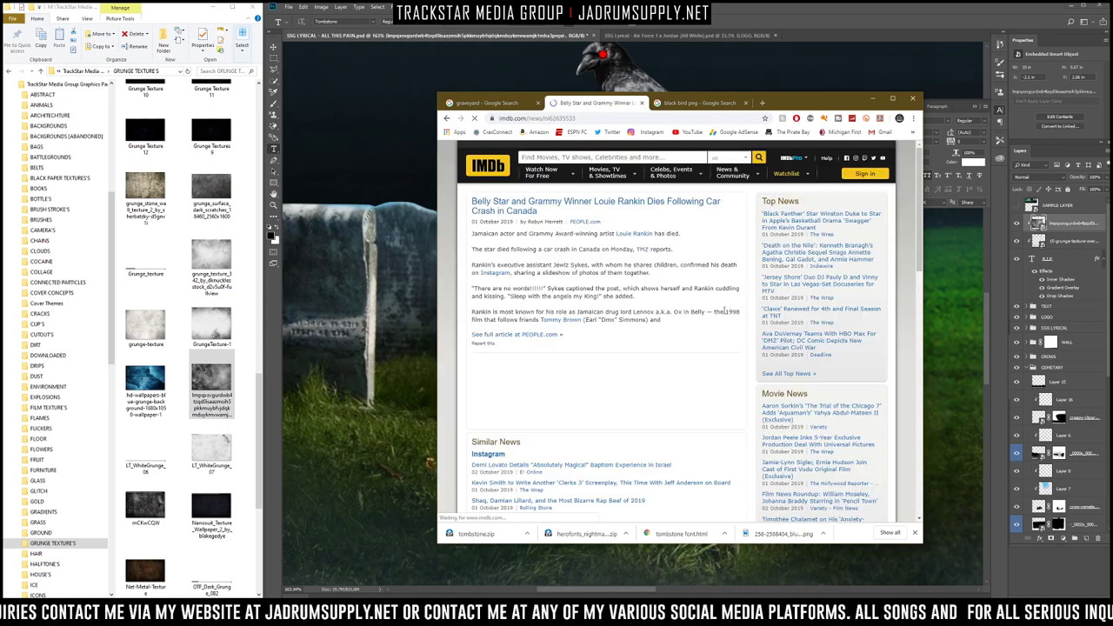
pyautogui.scroll(-10, 718, 296)
pyautogui.scroll(10, 692, 254)
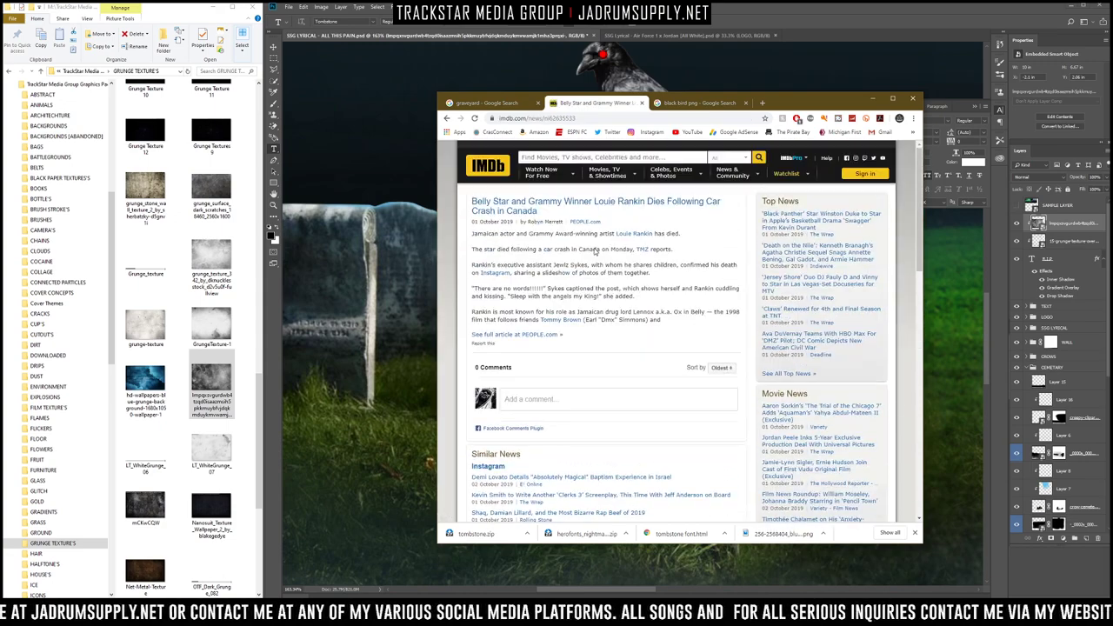
pyautogui.hotkey('alt', 'Left')
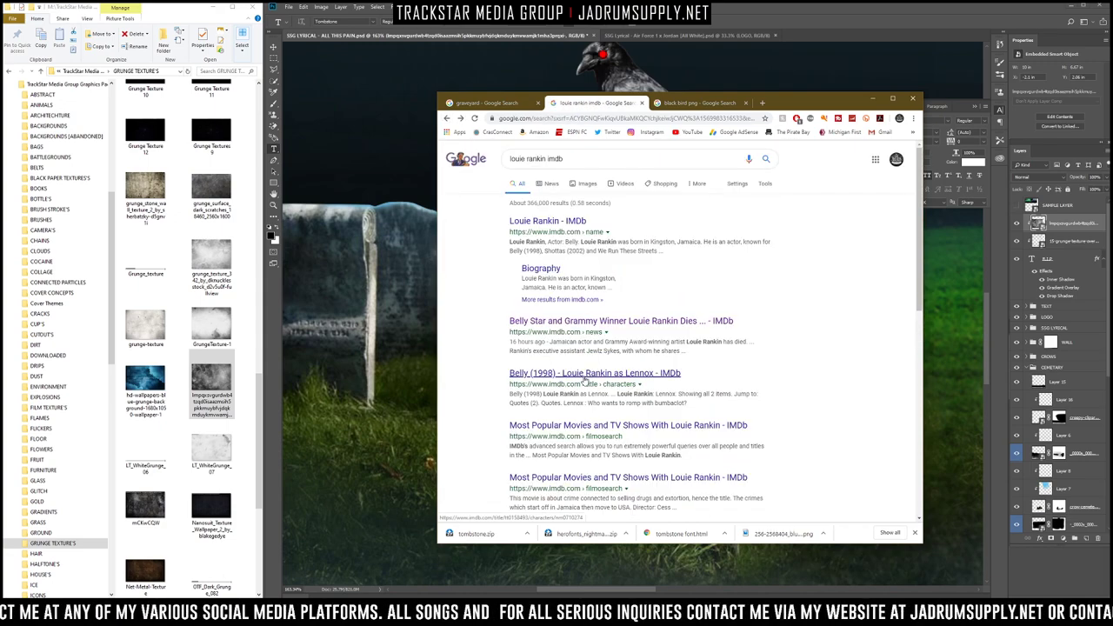
pyautogui.scroll(-3, 574, 330)
pyautogui.click(575, 350)
pyautogui.scroll(-1, 645, 298)
pyautogui.click(679, 119)
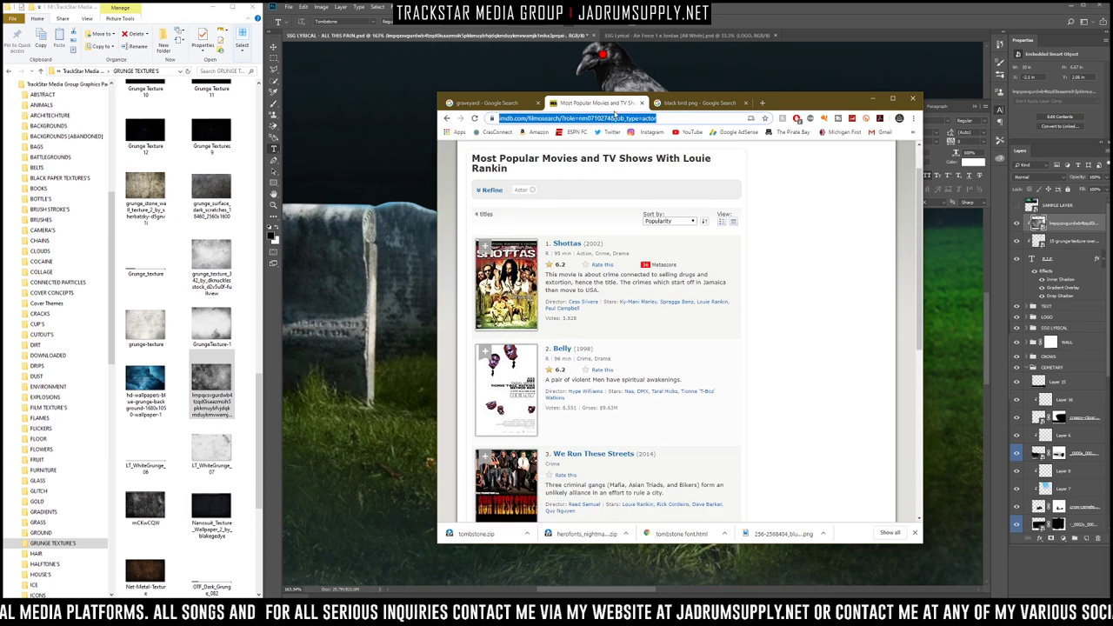
# Step: Search for "louie rankin" again, check the news results, and calculate 2019-66 in Google
pyautogui.write('louie rankin')
pyautogui.press('Return')
pyautogui.scroll(-1, 655, 172)
pyautogui.click(750, 120)
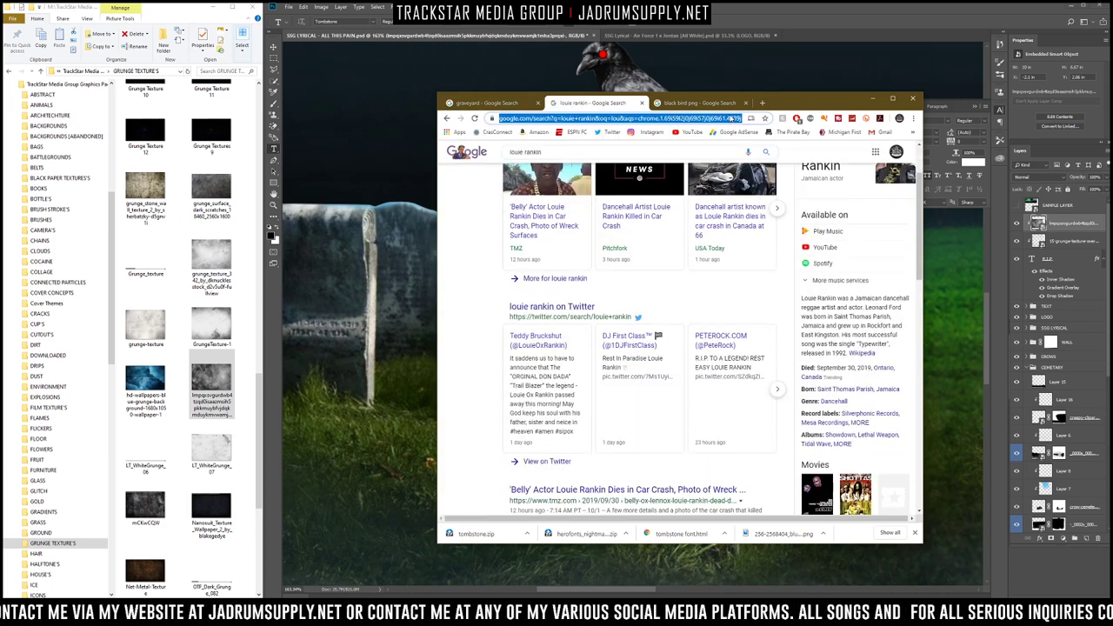
pyautogui.write('2019-66')
pyautogui.press('Return')
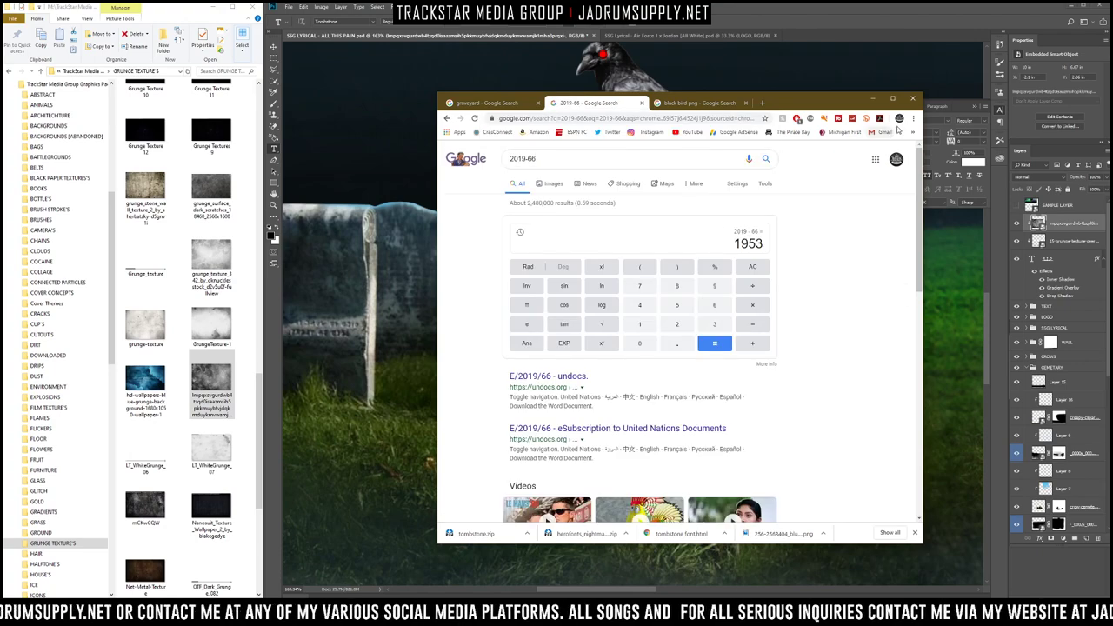
# Step: Open Instagram in the black bird search tab and browse profile posts and the home feed
pyautogui.scroll(-1, 795, 223)
pyautogui.click(699, 102)
pyautogui.click(699, 118)
pyautogui.write('instagram.com/trackstar_beezy')
pyautogui.press('Return')
pyautogui.click(682, 159)
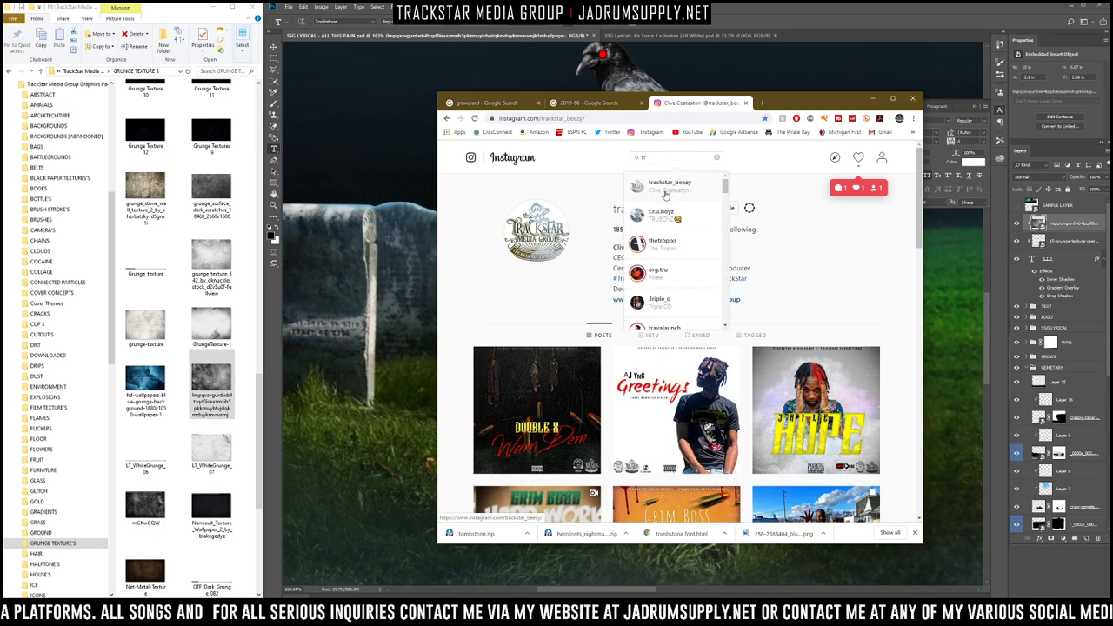
pyautogui.click(661, 248)
pyautogui.scroll(-10, 661, 248)
pyautogui.scroll(3, 661, 248)
pyautogui.click(470, 152)
pyautogui.scroll(-10, 628, 211)
pyautogui.scroll(-10, 628, 210)
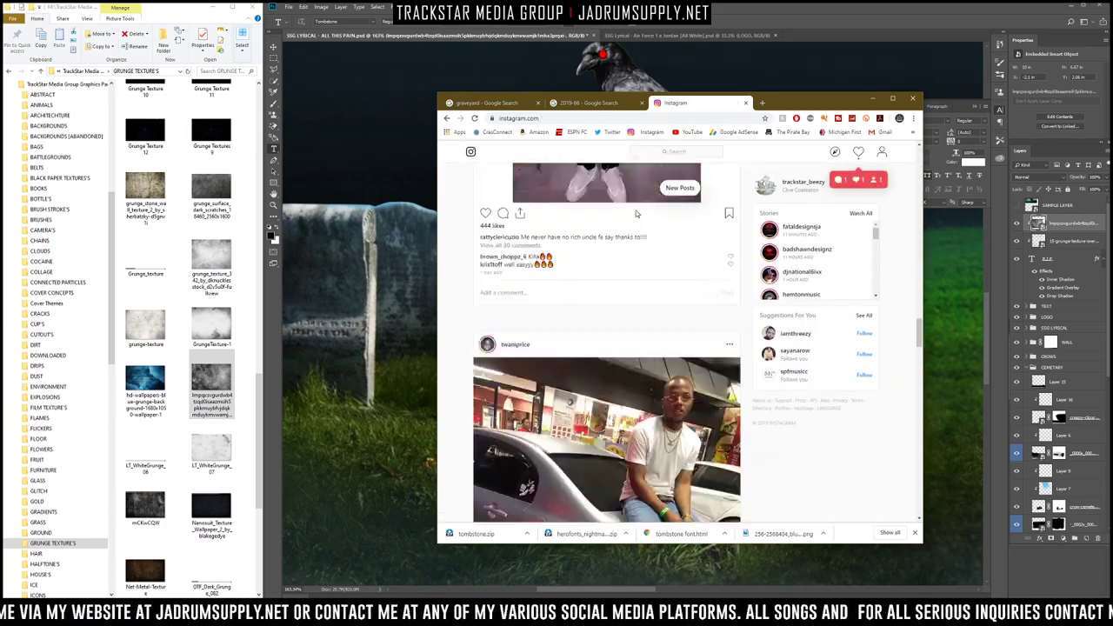
# Step: Find the Essence photo in Google Images with "louie rankin png" and save it as louie-rankin-1920x1080 in the CUTOUTS folder
pyautogui.click(717, 118)
pyautogui.write('louie rankin png')
pyautogui.press('Return')
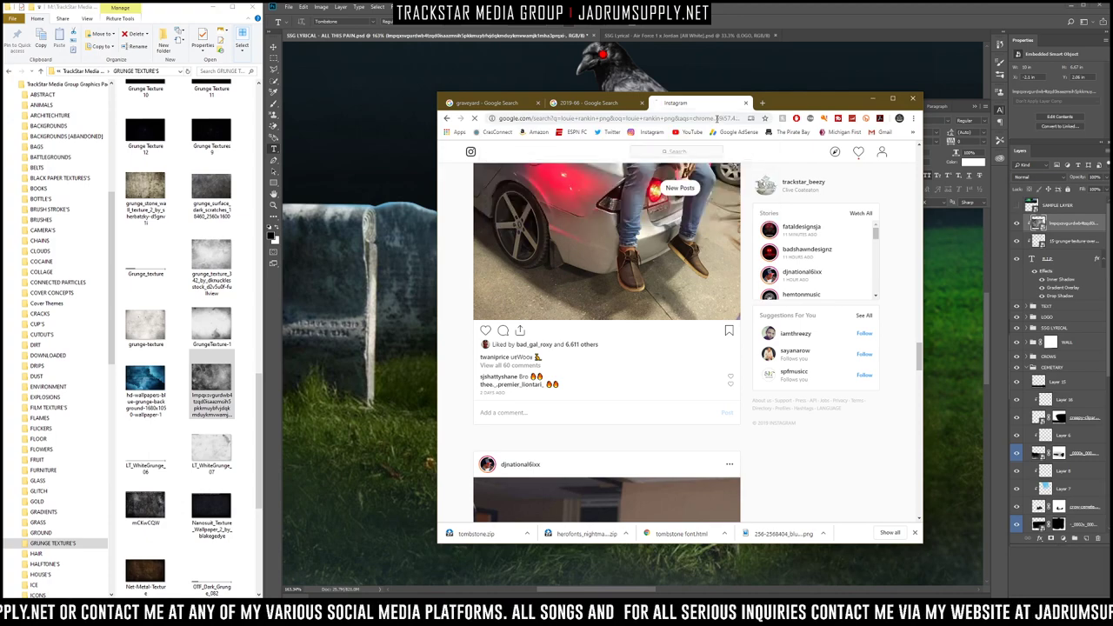
pyautogui.click(550, 184)
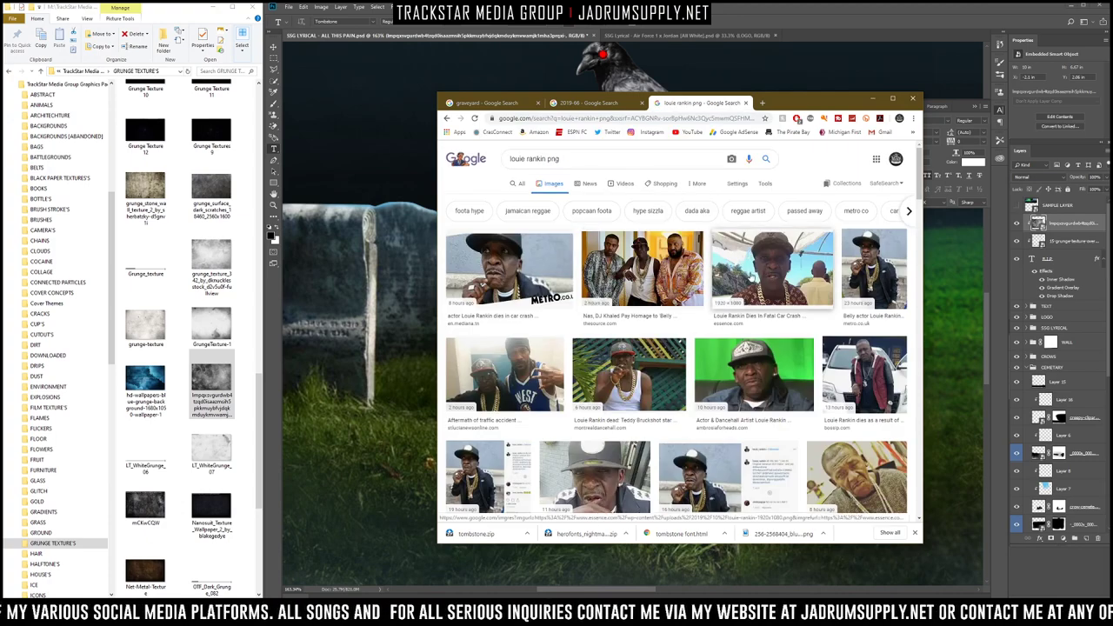
pyautogui.click(774, 272)
pyautogui.rightClick(783, 231)
pyautogui.click(793, 259)
pyautogui.press('Return')
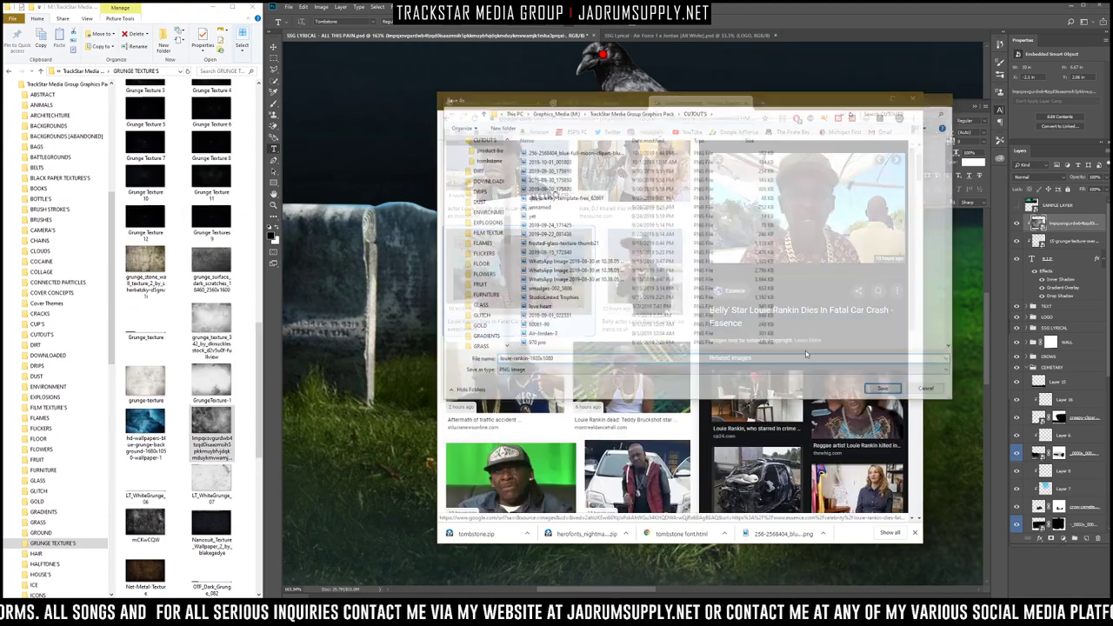
# Step: Place the louie-rankin-1920x1080 photo in the Photoshop cover and scale it down, slightly tilted, over the front gravestone below R.I.P
pyautogui.click(393, 403)
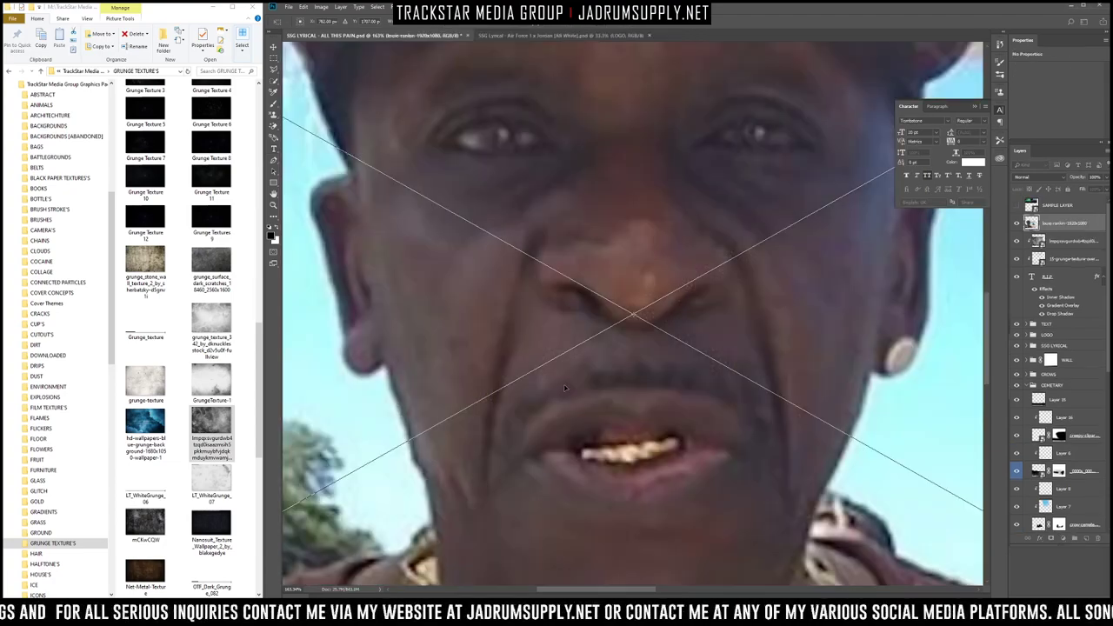
pyautogui.scroll(-7, 565, 388)
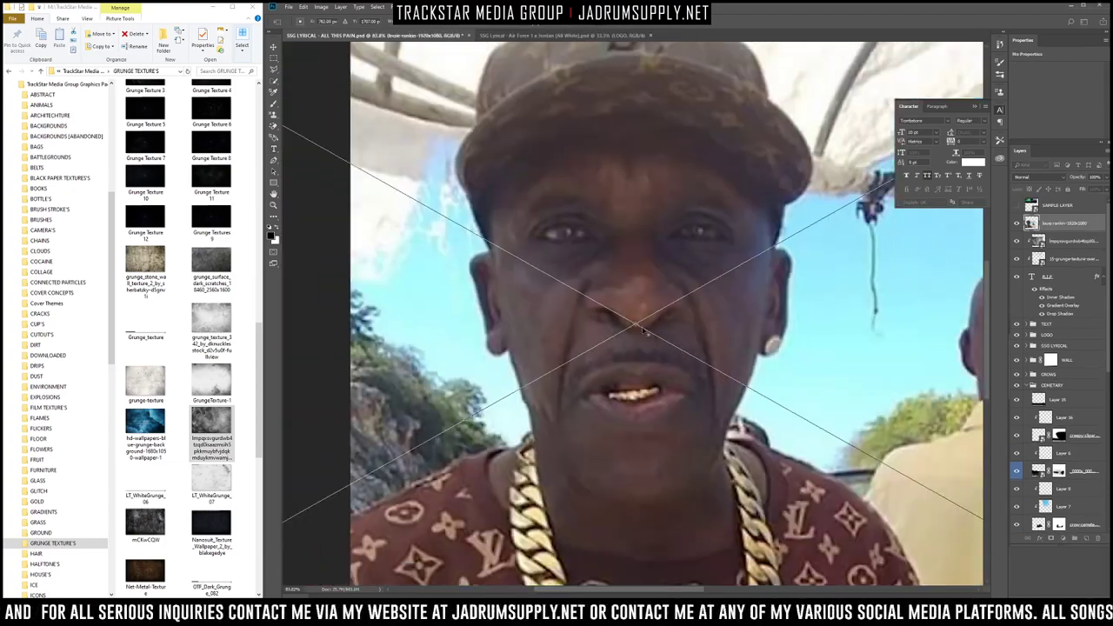
pyautogui.moveTo(707, 415); pyautogui.dragTo(587, 361)
pyautogui.press('Return')
pyautogui.scroll(12, 598, 322)
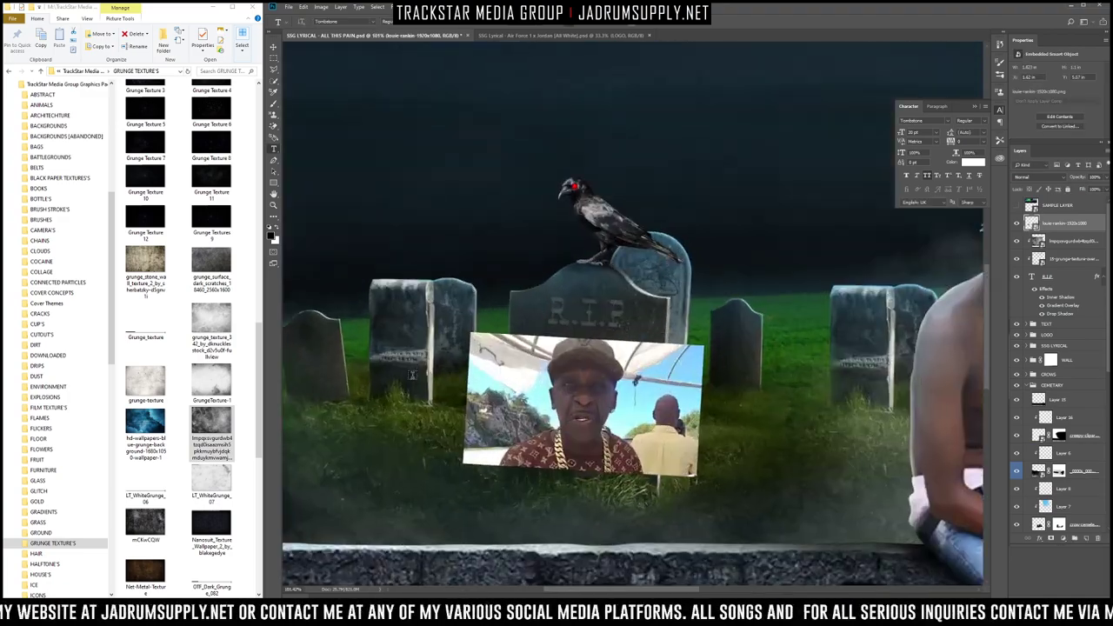
pyautogui.scroll(2, 439, 383)
pyautogui.moveTo(674, 409); pyautogui.dragTo(673, 406)
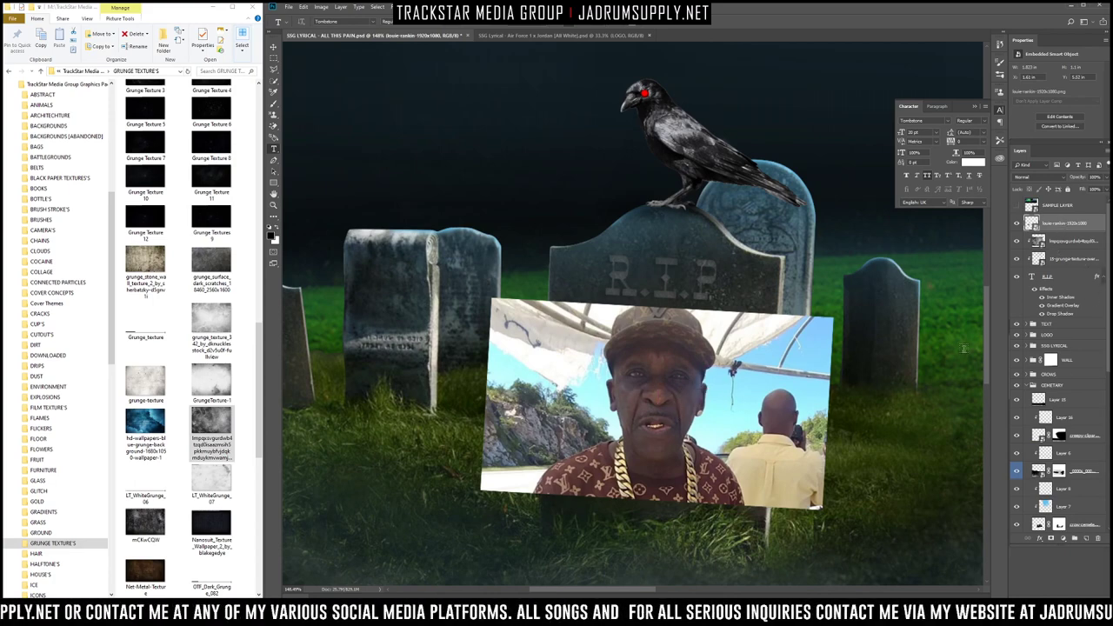
# Step: Add a layer mask to the photo and paint it black with a soft brush to hide the background around the face
pyautogui.click(1048, 541)
pyautogui.press('b')
pyautogui.press('[')
pyautogui.press('[')
pyautogui.press('[')
pyautogui.press('[')
pyautogui.press('[')
pyautogui.press('[')
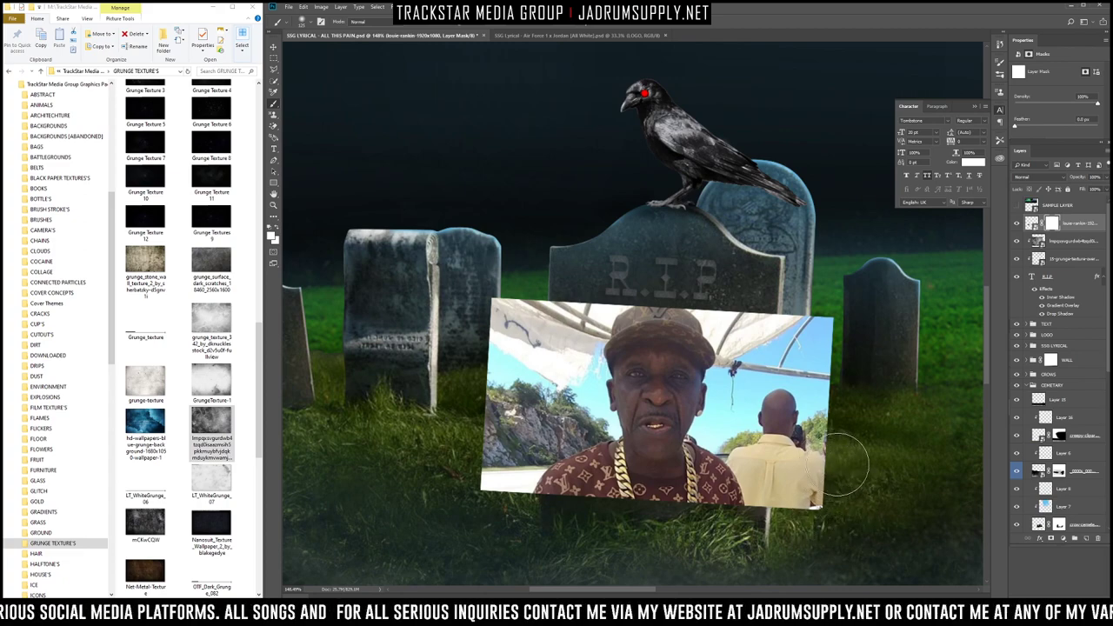
pyautogui.press('x')
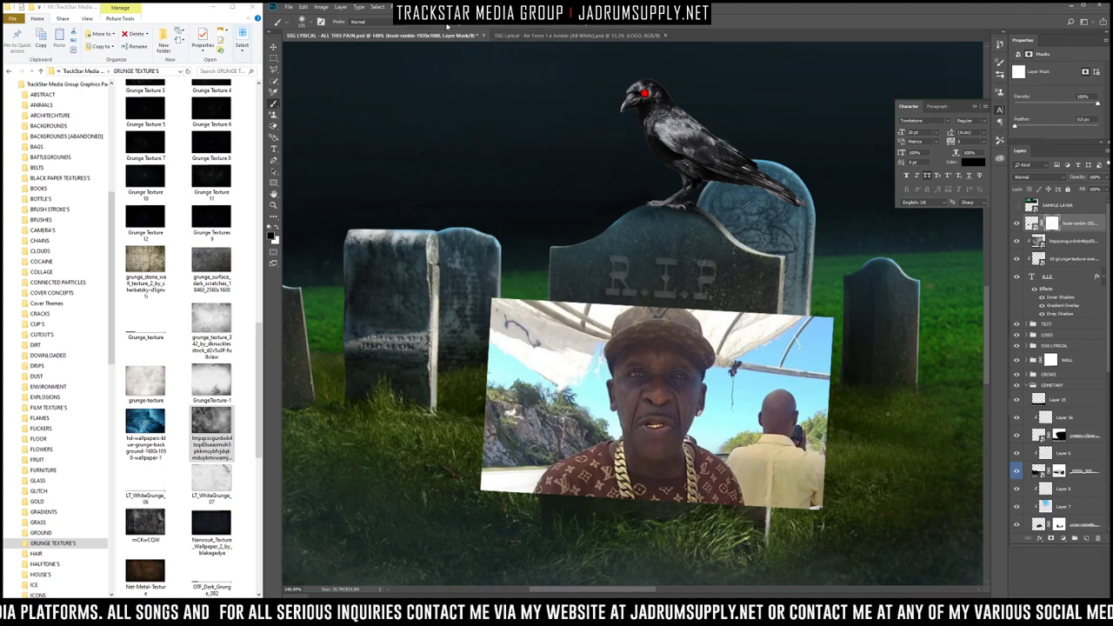
pyautogui.moveTo(556, 303); pyautogui.dragTo(494, 341)
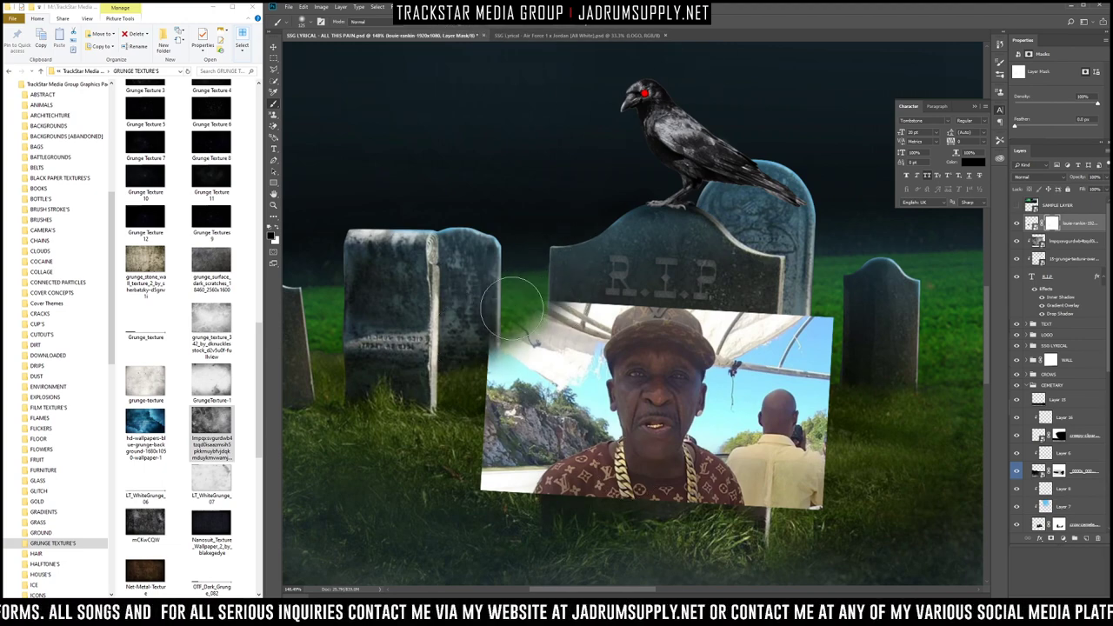
pyautogui.moveTo(677, 267)
pyautogui.mouseDown()
pyautogui.moveTo(576, 289)
pyautogui.moveTo(602, 277)
pyautogui.moveTo(564, 296)
pyautogui.moveTo(528, 406)
pyautogui.moveTo(489, 403)
pyautogui.moveTo(515, 391)
pyautogui.moveTo(516, 456)
pyautogui.moveTo(612, 534)
pyautogui.moveTo(570, 419)
pyautogui.moveTo(575, 480)
pyautogui.moveTo(568, 316)
pyautogui.moveTo(555, 345)
pyautogui.moveTo(551, 485)
pyautogui.moveTo(674, 543)
pyautogui.moveTo(683, 538)
pyautogui.moveTo(582, 505)
pyautogui.moveTo(580, 493)
pyautogui.moveTo(676, 524)
pyautogui.moveTo(798, 477)
pyautogui.moveTo(762, 455)
pyautogui.moveTo(724, 486)
pyautogui.moveTo(765, 443)
pyautogui.moveTo(784, 328)
pyautogui.moveTo(767, 333)
pyautogui.moveTo(704, 279)
pyautogui.moveTo(744, 299)
pyautogui.moveTo(765, 355)
pyautogui.moveTo(768, 419)
pyautogui.moveTo(762, 343)
pyautogui.moveTo(758, 405)
pyautogui.moveTo(753, 388)
pyautogui.moveTo(743, 404)
pyautogui.moveTo(743, 464)
pyautogui.moveTo(741, 443)
pyautogui.moveTo(732, 447)
pyautogui.moveTo(750, 425)
pyautogui.moveTo(746, 328)
pyautogui.moveTo(709, 288)
pyautogui.moveTo(603, 281)
pyautogui.mouseUp()
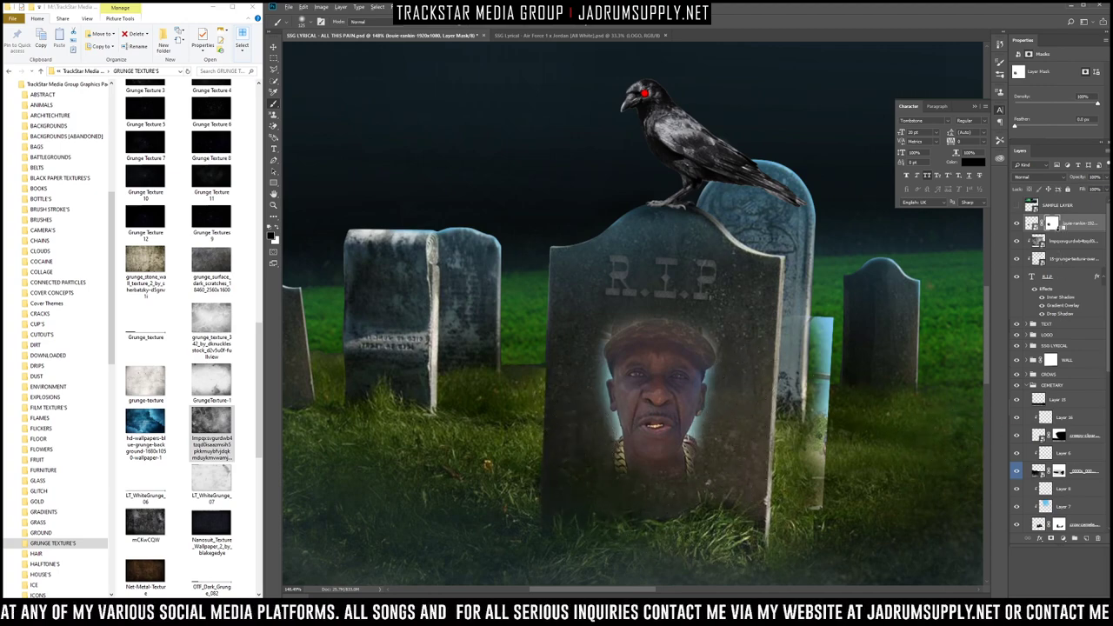
# Step: Add a new layer clipped to the photo and paint sampled gravestone tones over the cap, neck and edges of the face
pyautogui.click(1085, 540)
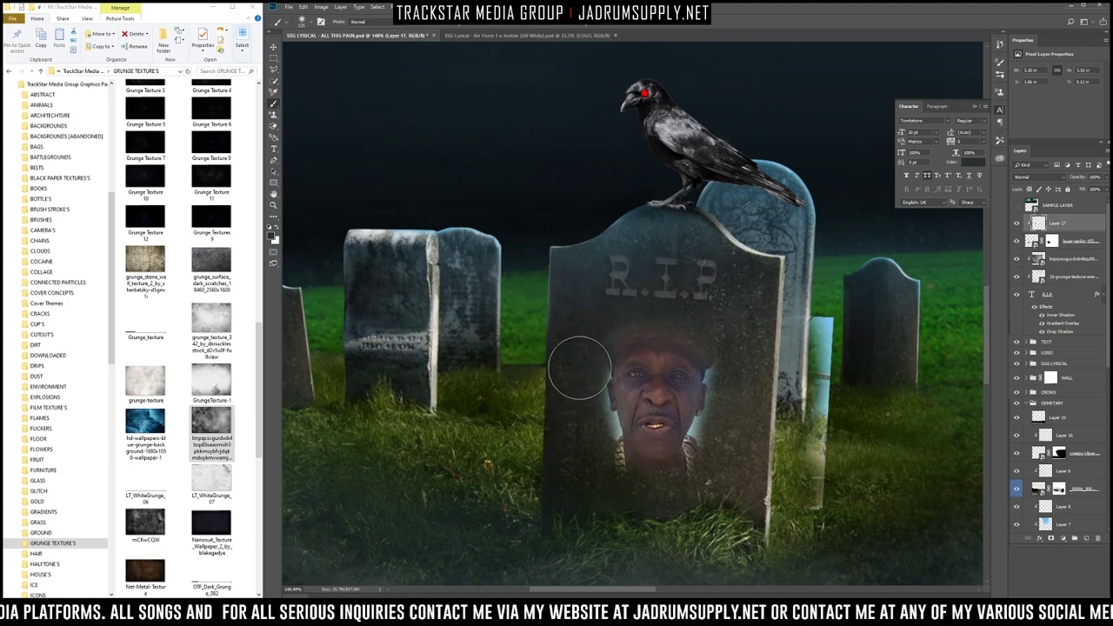
pyautogui.moveTo(580, 397)
pyautogui.mouseDown()
pyautogui.moveTo(583, 456)
pyautogui.moveTo(605, 487)
pyautogui.mouseUp()
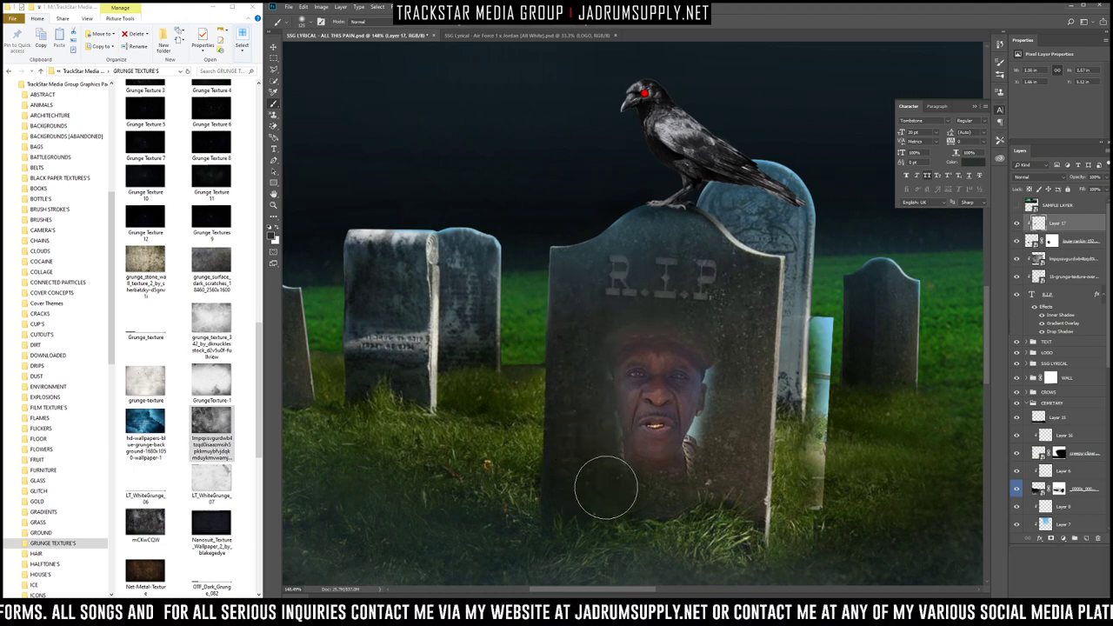
pyautogui.keyDown('alt'); pyautogui.click(739, 471); pyautogui.keyUp('alt')
pyautogui.moveTo(702, 462)
pyautogui.mouseDown()
pyautogui.moveTo(720, 490)
pyautogui.moveTo(724, 439)
pyautogui.moveTo(736, 450)
pyautogui.moveTo(708, 428)
pyautogui.moveTo(740, 383)
pyautogui.mouseUp()
pyautogui.keyDown('alt'); pyautogui.click(625, 339); pyautogui.keyUp('alt')
pyautogui.moveTo(579, 329)
pyautogui.mouseDown()
pyautogui.moveTo(567, 365)
pyautogui.moveTo(603, 406)
pyautogui.moveTo(593, 402)
pyautogui.moveTo(591, 462)
pyautogui.mouseUp()
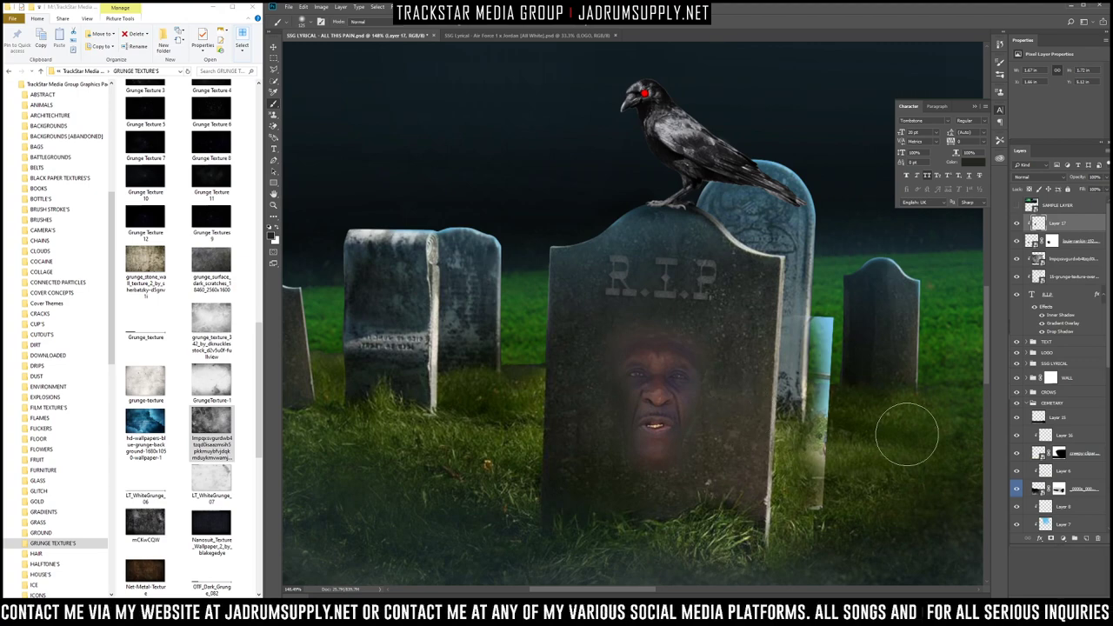
# Step: Add a second clipped layer, brush a dark stone tone over the face, and slightly resize the painted area with Free Transform
pyautogui.click(1086, 540)
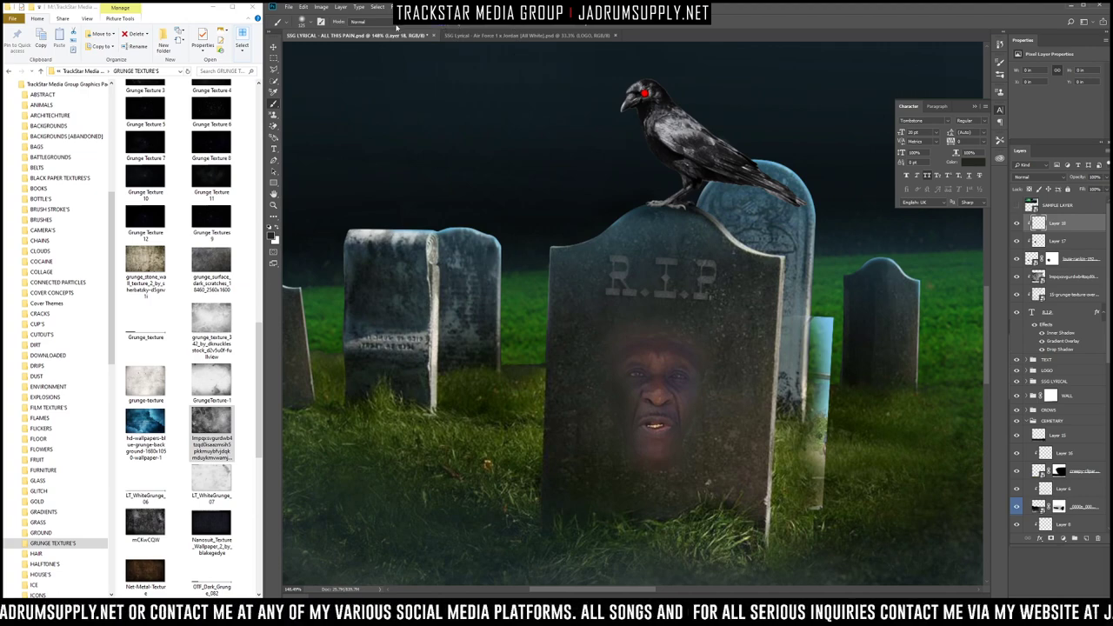
pyautogui.moveTo(580, 368)
pyautogui.mouseDown()
pyautogui.moveTo(704, 472)
pyautogui.moveTo(772, 425)
pyautogui.moveTo(507, 378)
pyautogui.mouseUp()
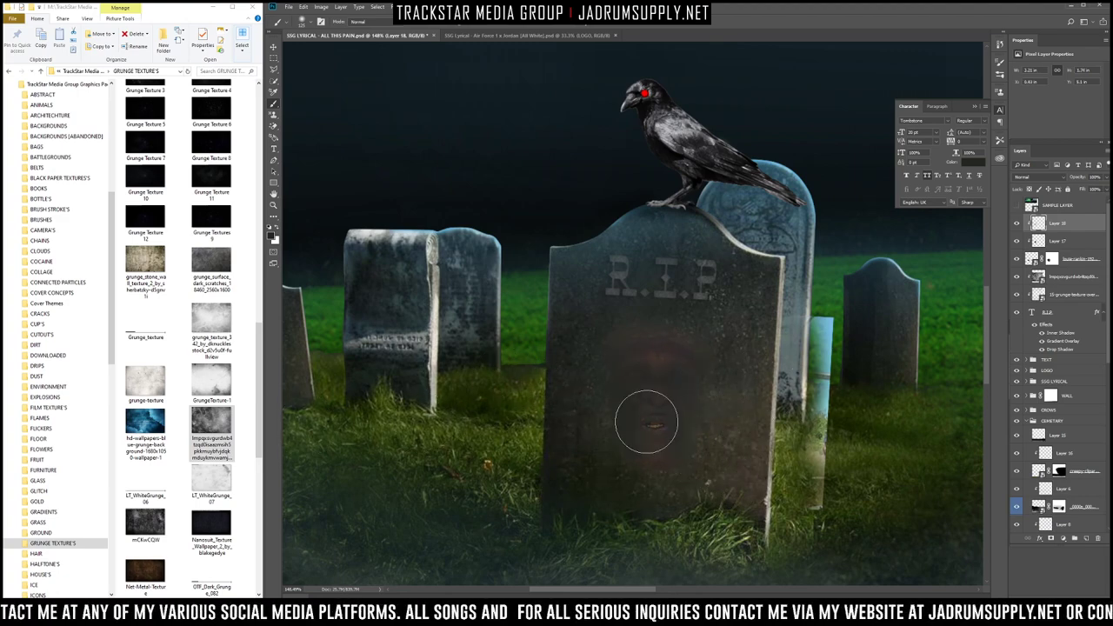
pyautogui.hotkey('ctrl', 't')
pyautogui.moveTo(872, 552); pyautogui.dragTo(867, 546)
pyautogui.press('Return')
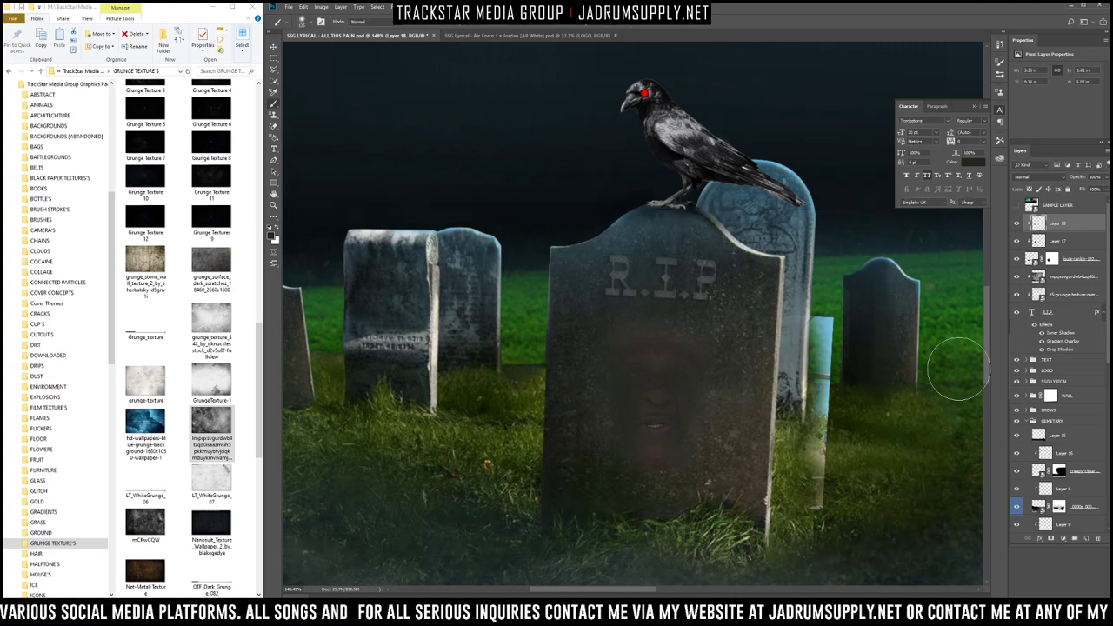
# Step: Slightly enlarge the portrait photo together with its two clipped paint layers over the front gravestone using Free Transform
pyautogui.keyDown('shift'); pyautogui.click(1070, 261); pyautogui.keyUp('shift')
pyautogui.hotkey('ctrl', 't')
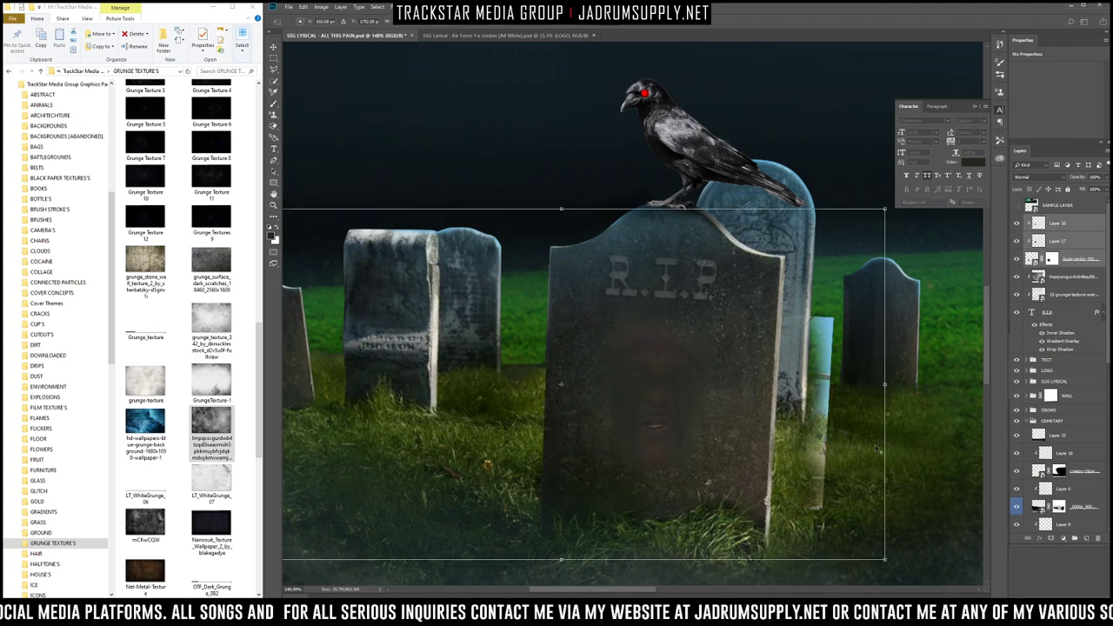
pyautogui.moveTo(885, 209); pyautogui.dragTo(938, 173)
pyautogui.press('Return')
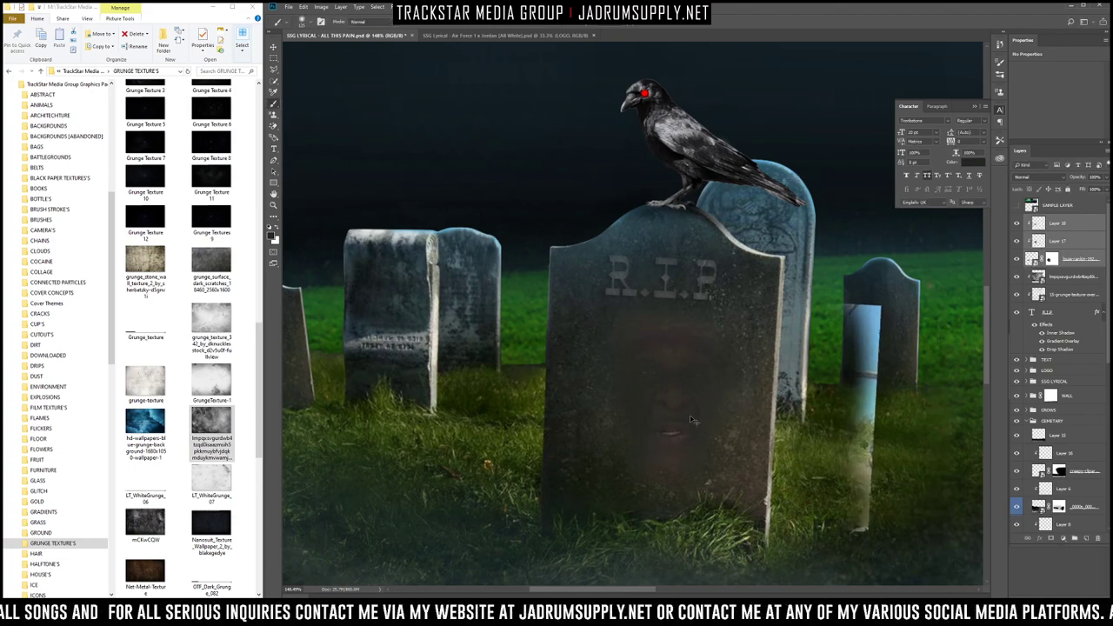
# Step: Compare the portrait with and without the upper clipped paint layer, and add a layer mask to that layer to bring the face back faintly
pyautogui.hotkey('ctrl', '0')
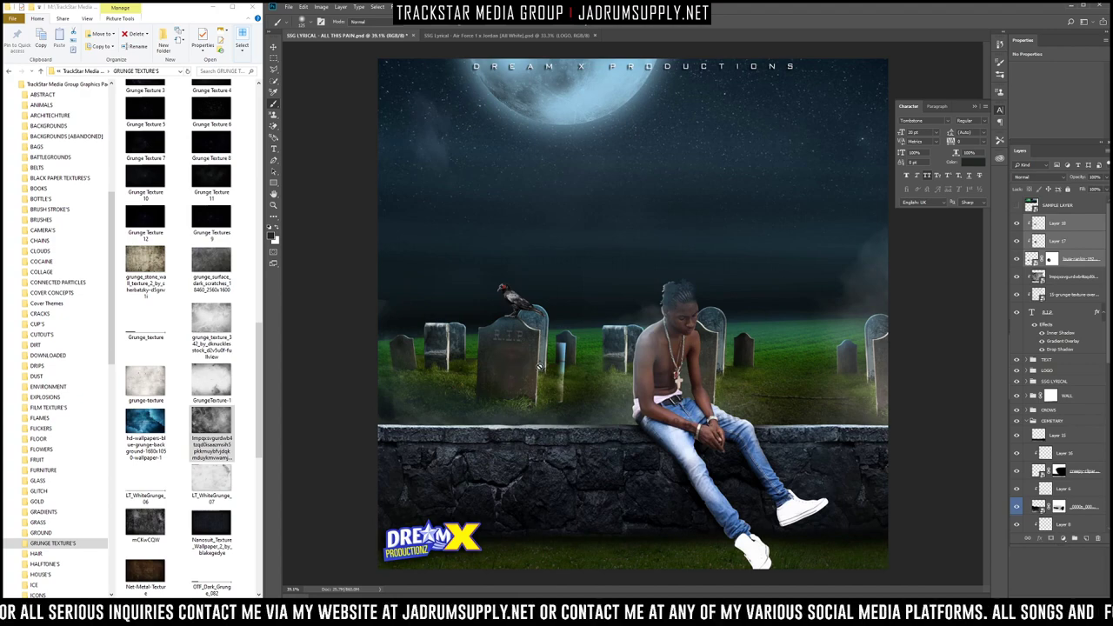
pyautogui.click(1018, 224)
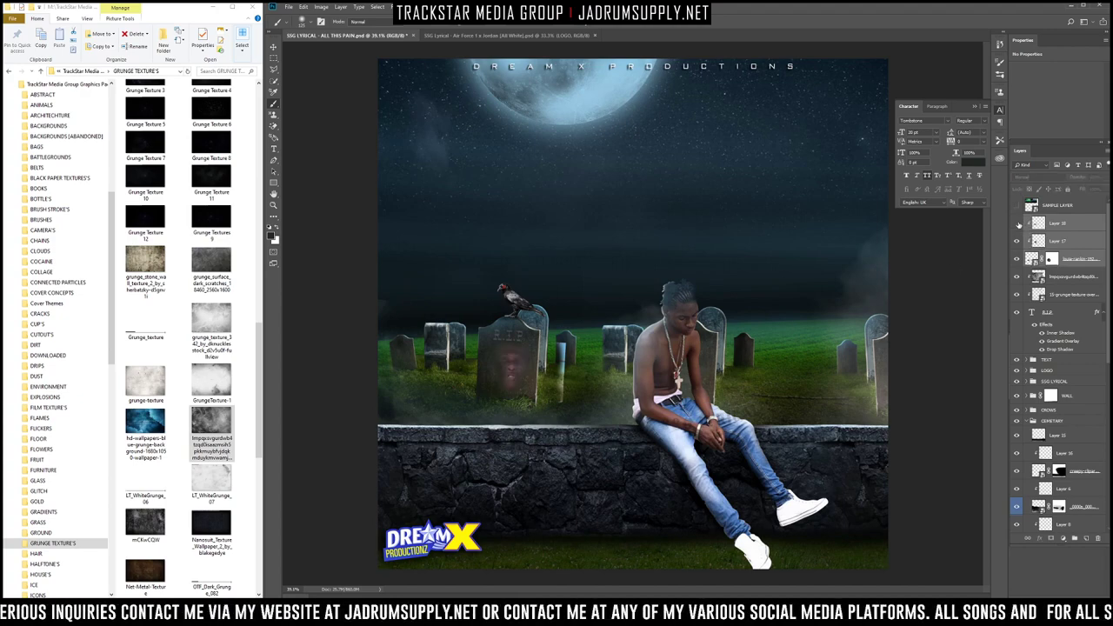
pyautogui.click(1018, 223)
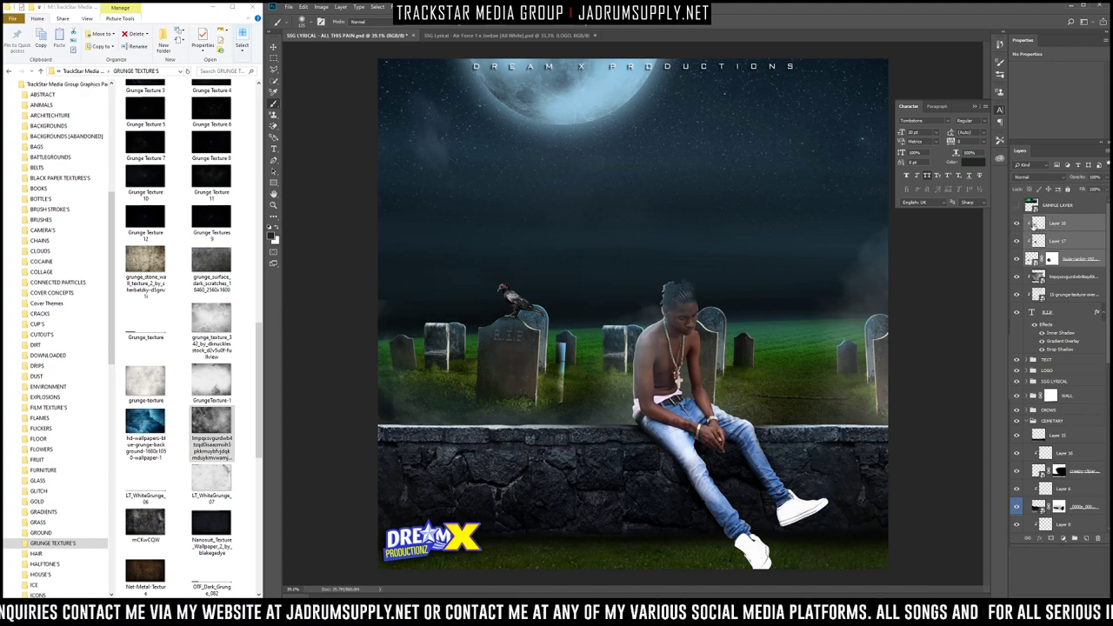
pyautogui.click(1053, 227)
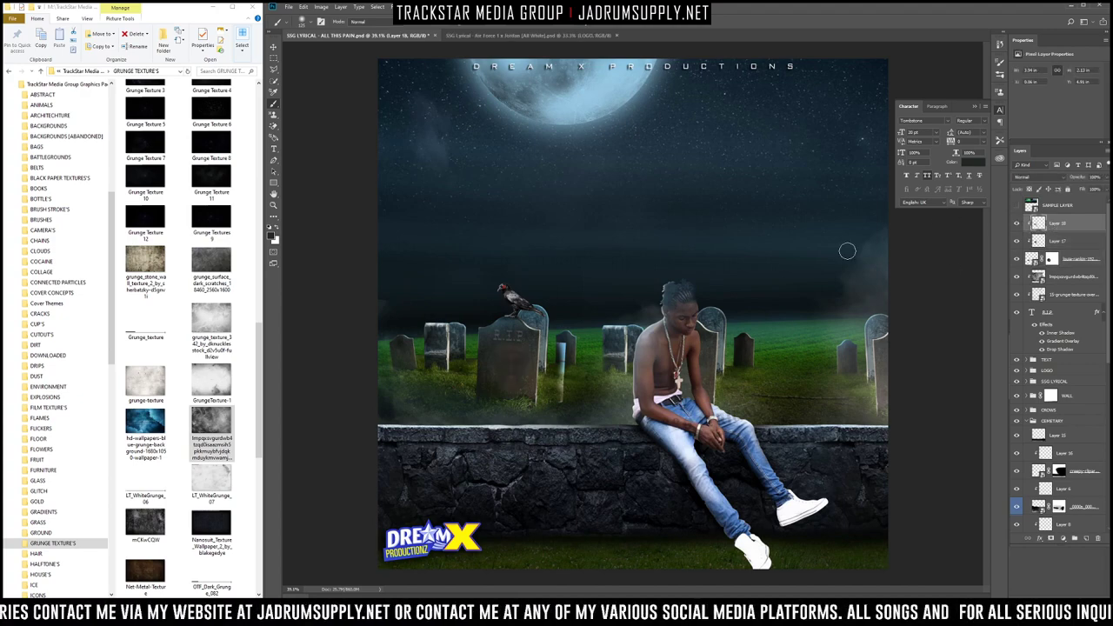
pyautogui.click(1050, 538)
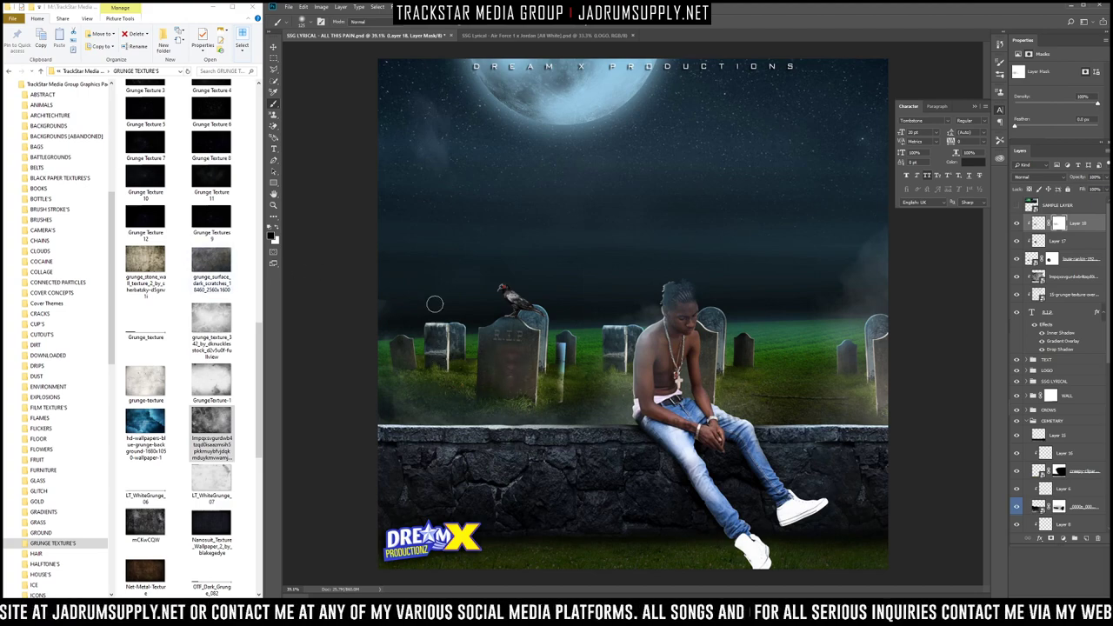
pyautogui.scroll(-3, 716, 210)
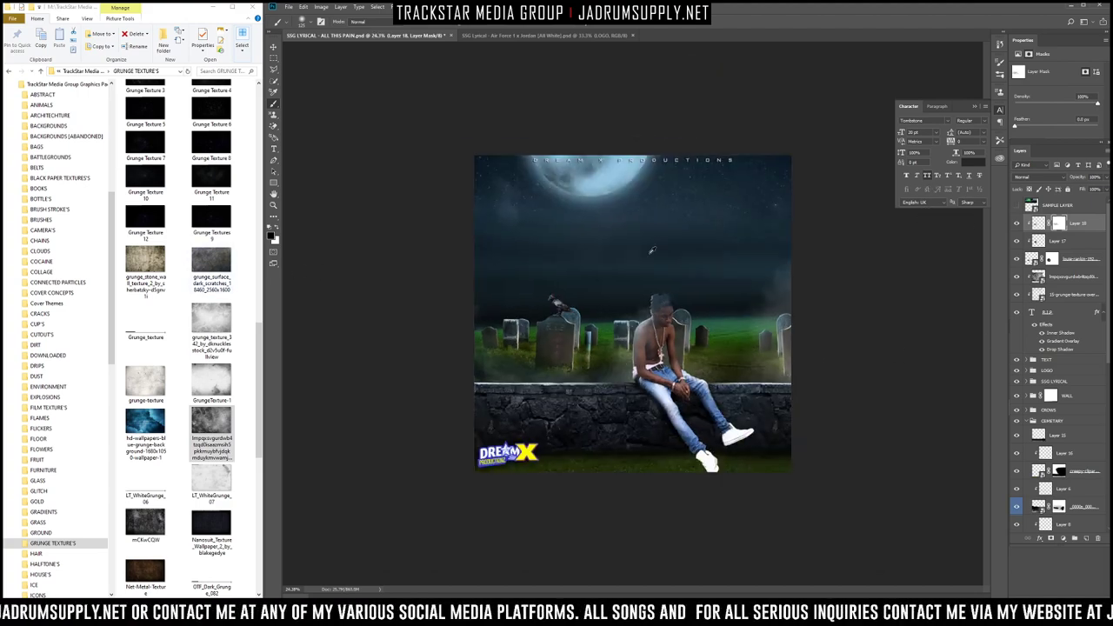
pyautogui.scroll(1, 633, 315)
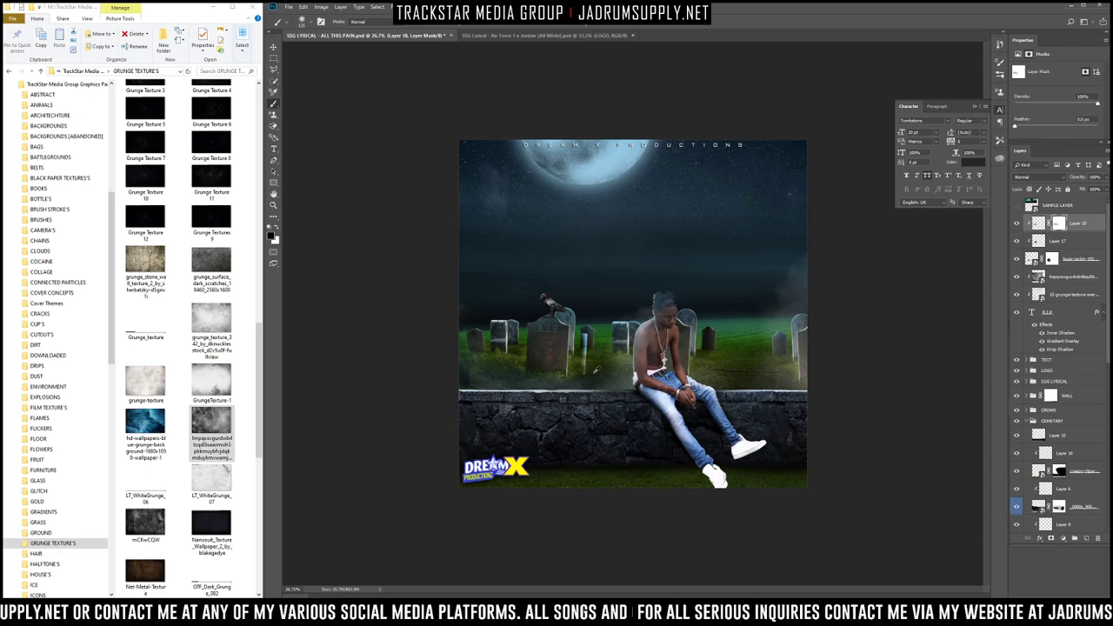
# Step: Paint black on the portrait photo's layer mask to hide the leftover strip beside the front gravestone
pyautogui.click(1051, 259)
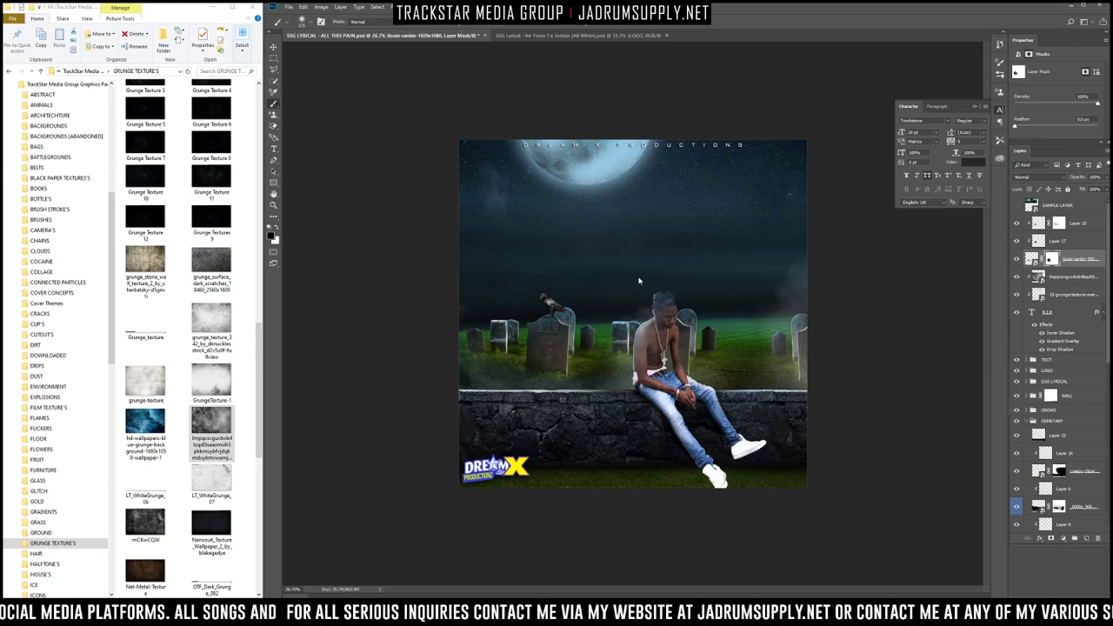
pyautogui.moveTo(621, 277); pyautogui.dragTo(765, 296)
pyautogui.scroll(-2, 611, 287)
pyautogui.scroll(6, 600, 266)
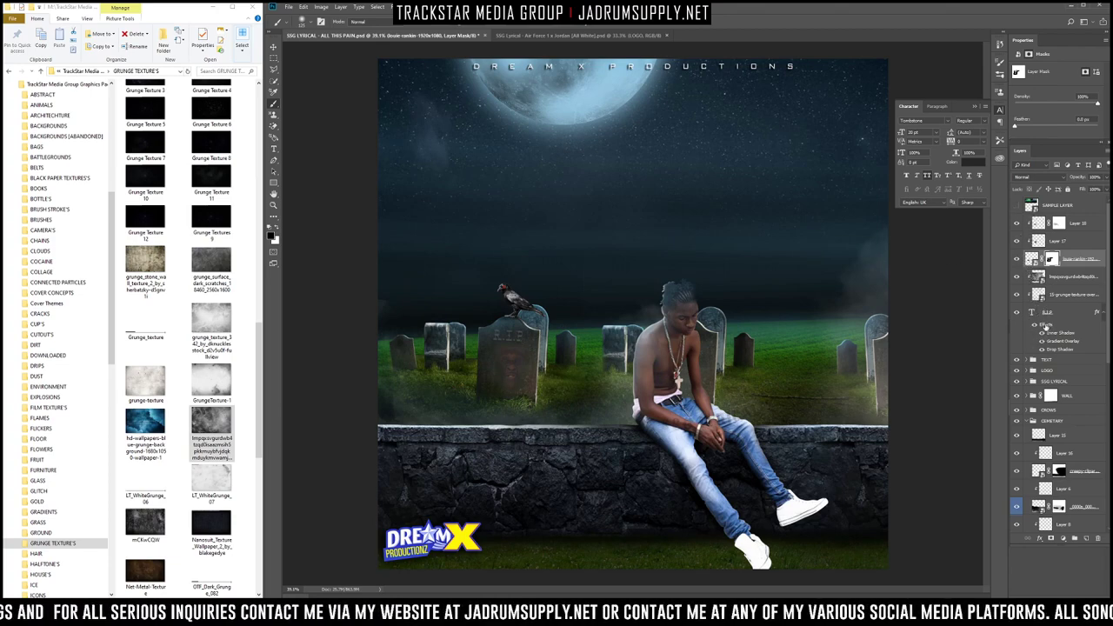
# Step: Group the R.I.P text with its texture, portrait and paint layers, name the group RIP RANKIN, and collapse the CEMETARY group
pyautogui.click(1047, 311)
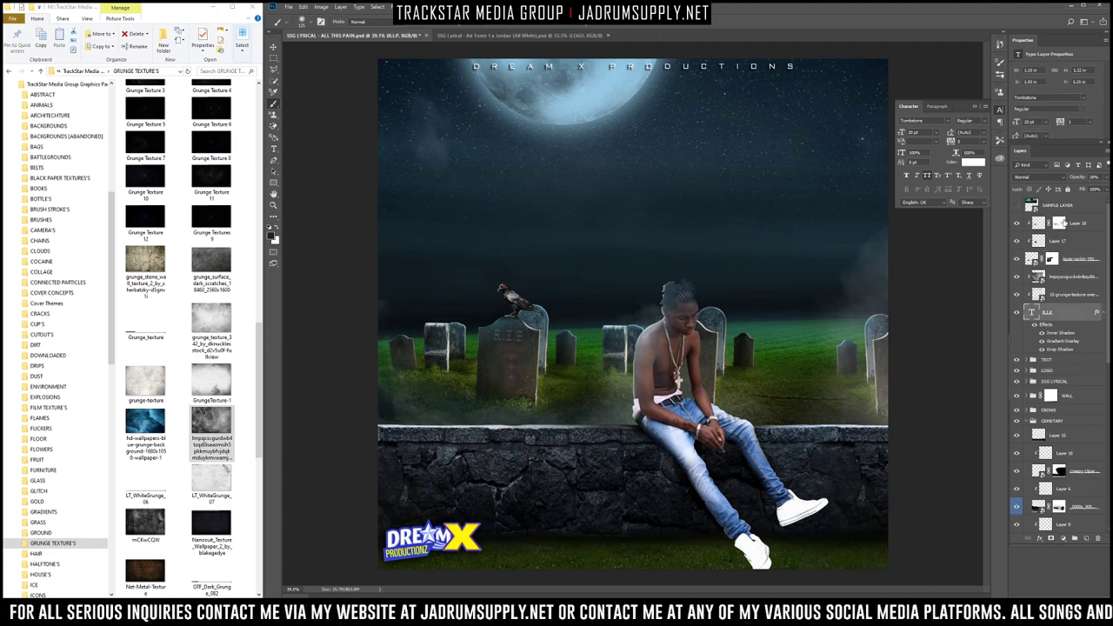
pyautogui.keyDown('shift'); pyautogui.click(1075, 224); pyautogui.keyUp('shift')
pyautogui.hotkey('ctrl', 'g')
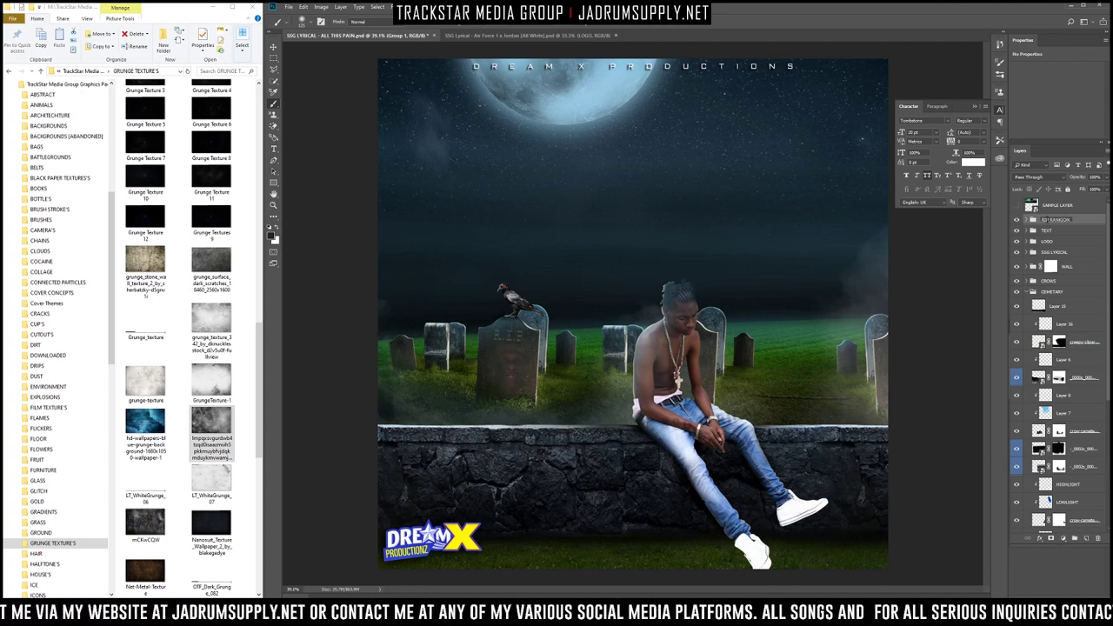
pyautogui.click(1052, 220)
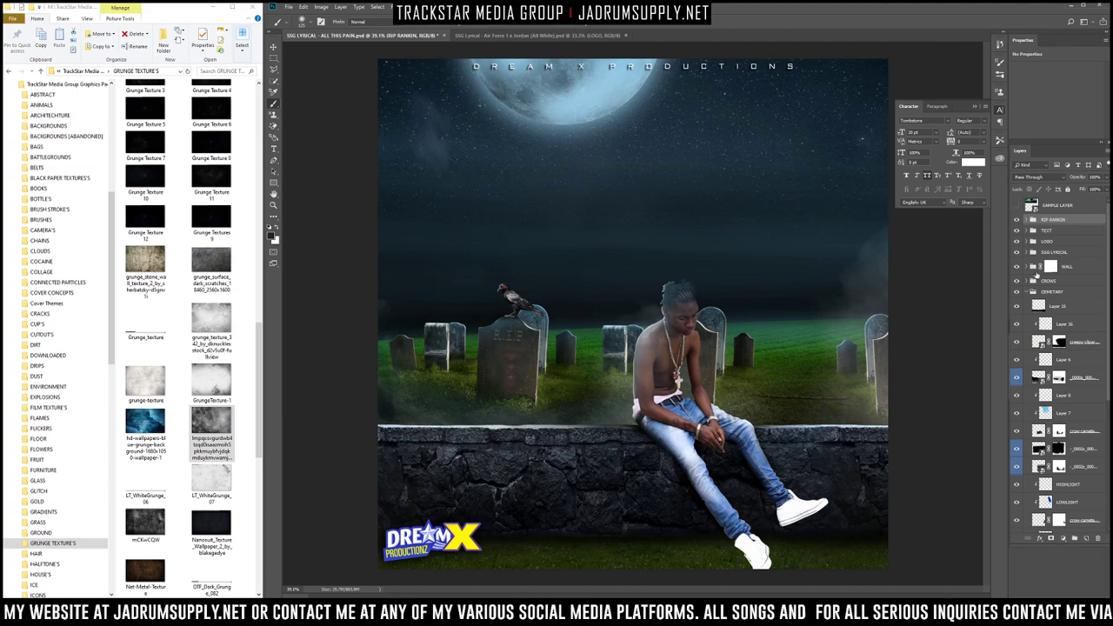
pyautogui.click(1037, 292)
pyautogui.click(1030, 291)
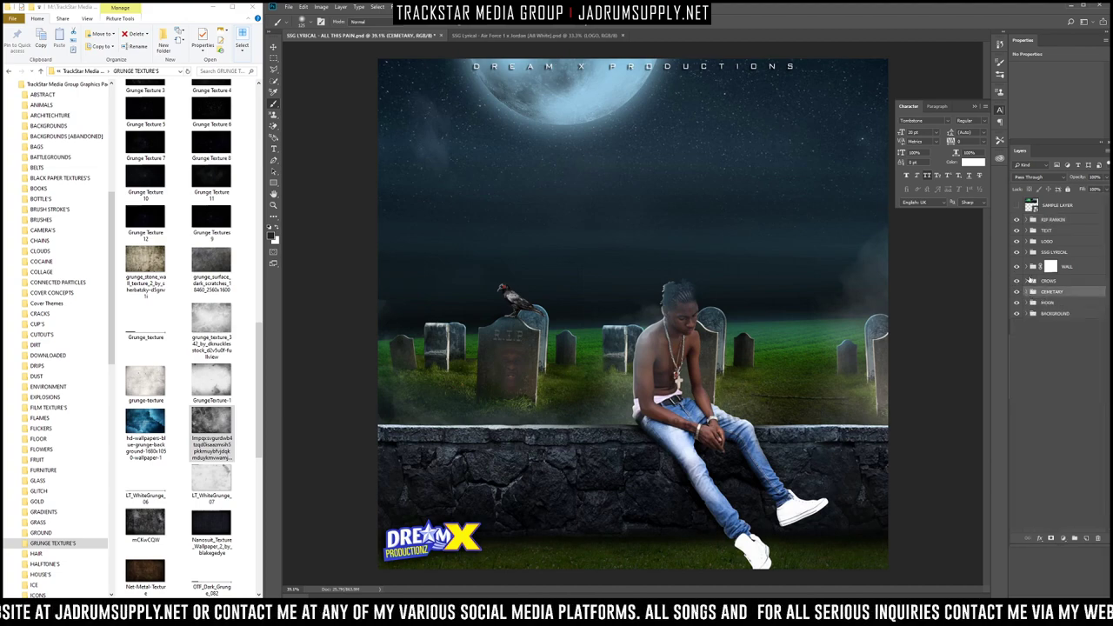
pyautogui.click(1049, 221)
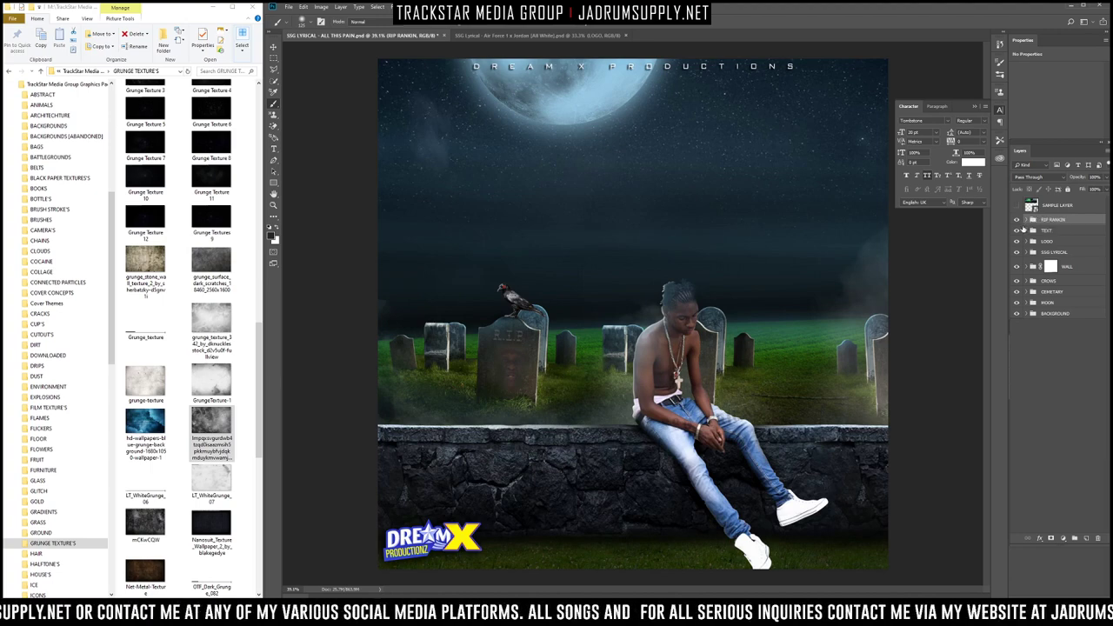
# Step: Hide the TEXT and LOGO groups and move them above the RIP RANKIN group, which stays visible
pyautogui.moveTo(1016, 241); pyautogui.dragTo(1018, 221)
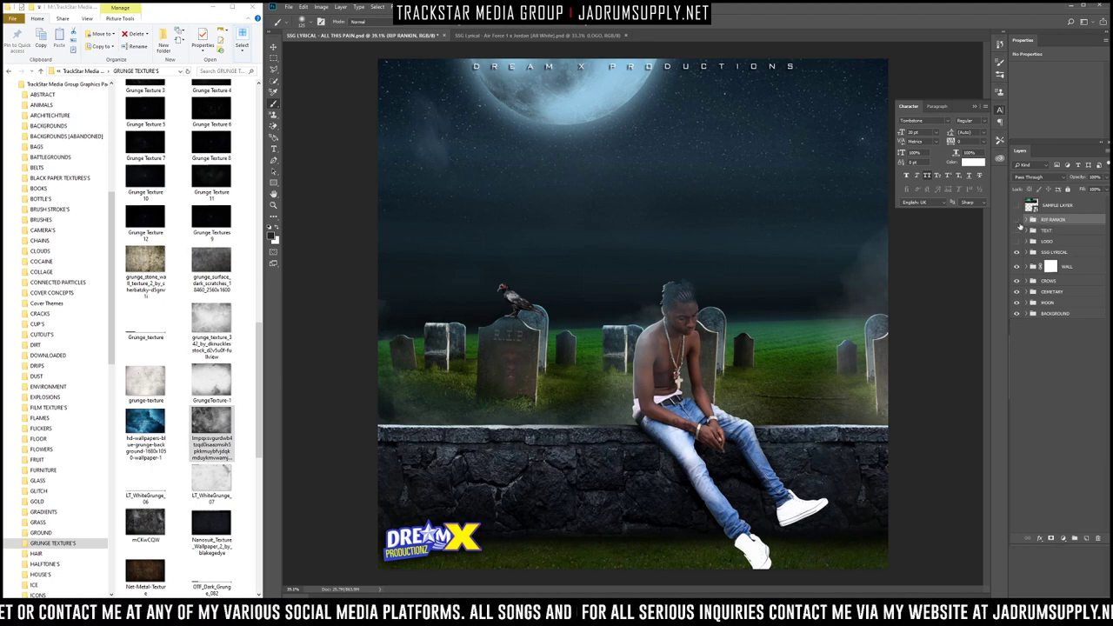
pyautogui.click(1016, 220)
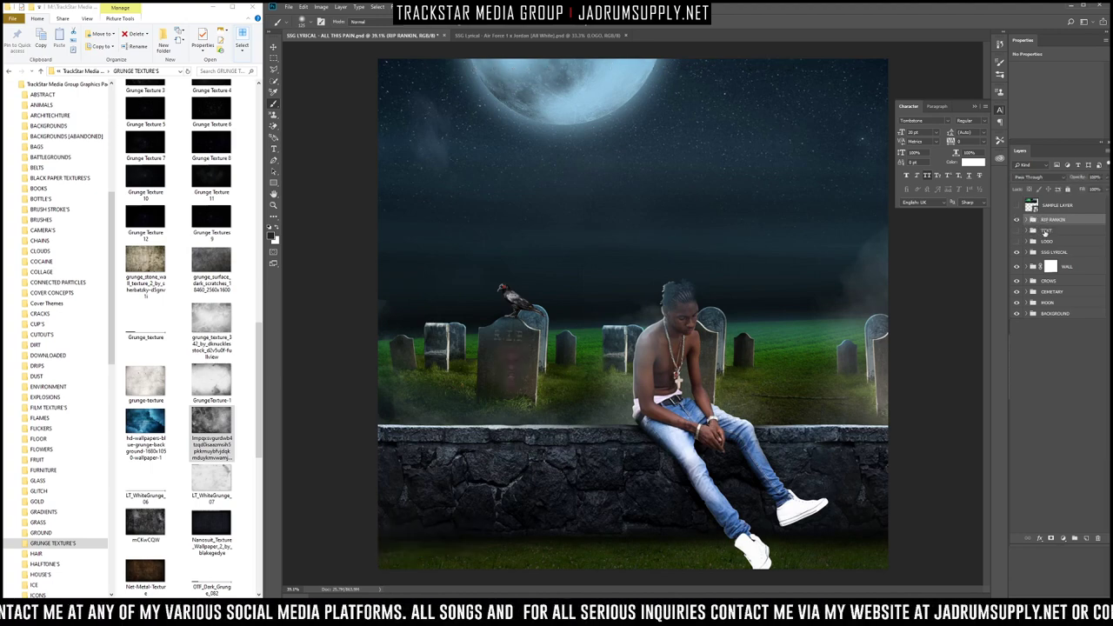
pyautogui.click(1046, 230)
pyautogui.keyDown('shift'); pyautogui.click(1047, 242); pyautogui.keyUp('shift')
pyautogui.moveTo(1052, 232); pyautogui.dragTo(1065, 218)
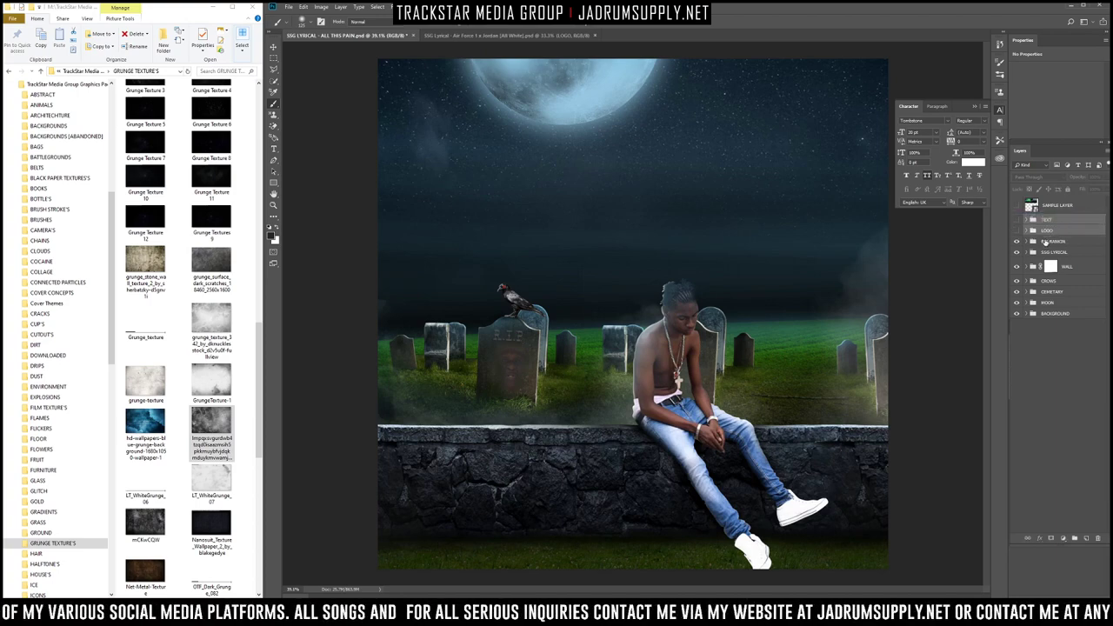
# Step: Stamp all visible layers into a new merged layer directly above the RIP RANKIN group
pyautogui.click(1056, 243)
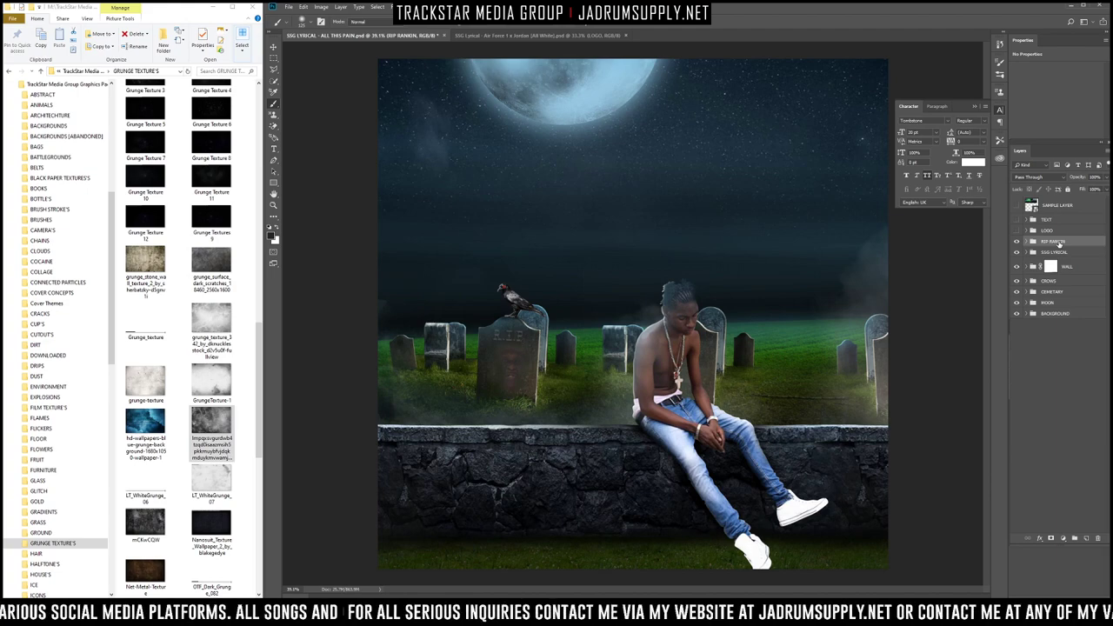
pyautogui.hotkey('ctrl', 'shift', 'alt', 'e')
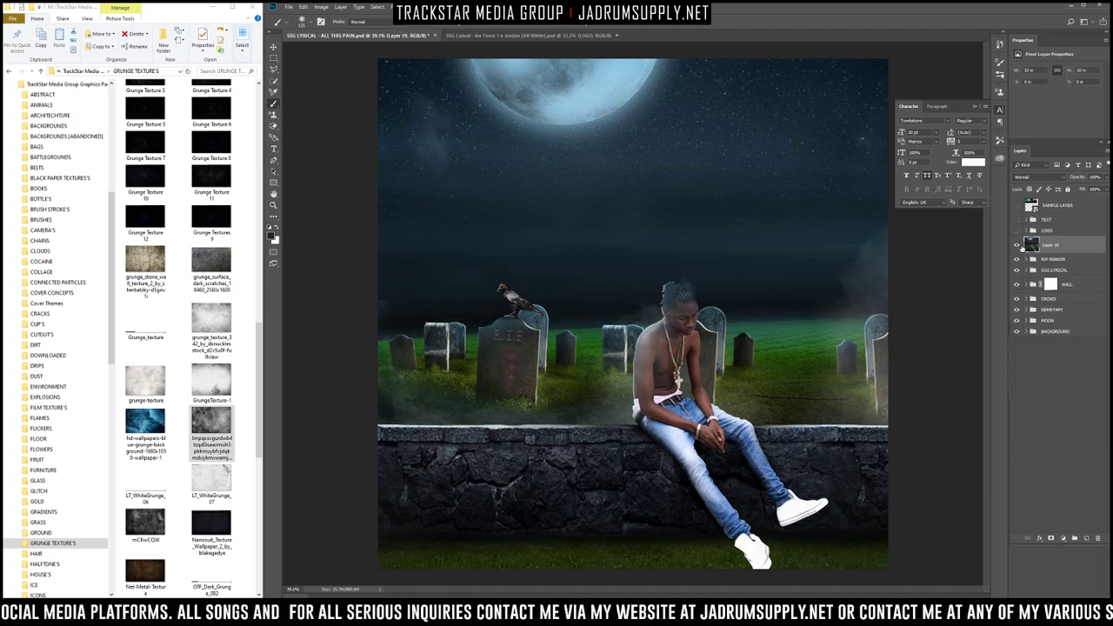
pyautogui.click(1018, 246)
pyautogui.click(1018, 245)
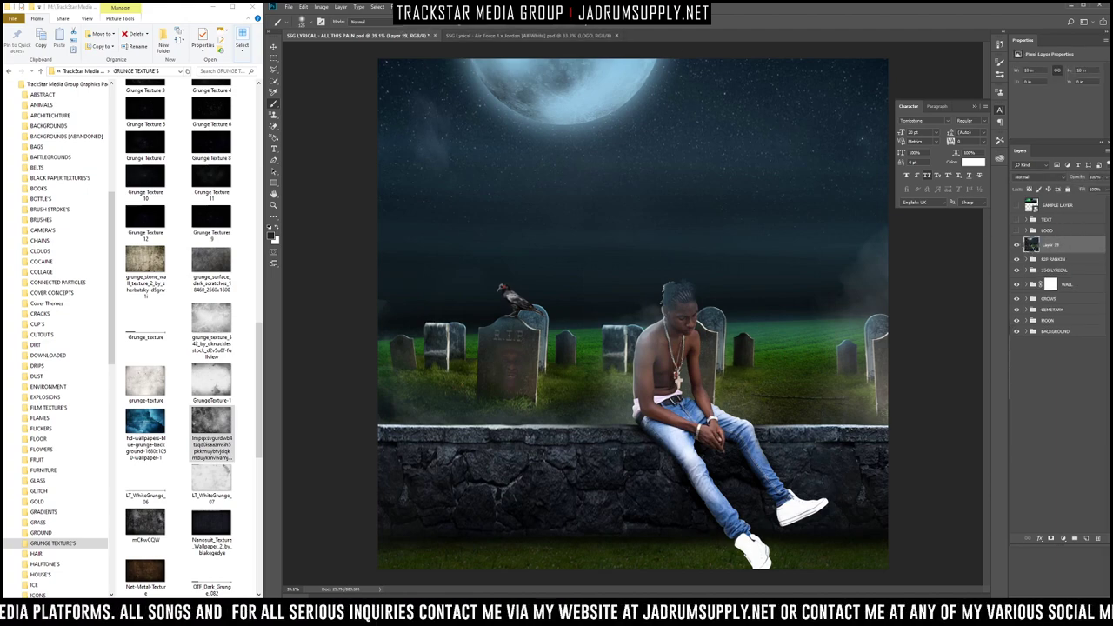
# Step: Try Topaz Detail 3 stylized presets such as Cloud Detail I, Summer Landscape II and Spring Landscape II, leave the filter, and delete the merged layer
pyautogui.click(402, 7)
pyautogui.moveTo(453, 209)
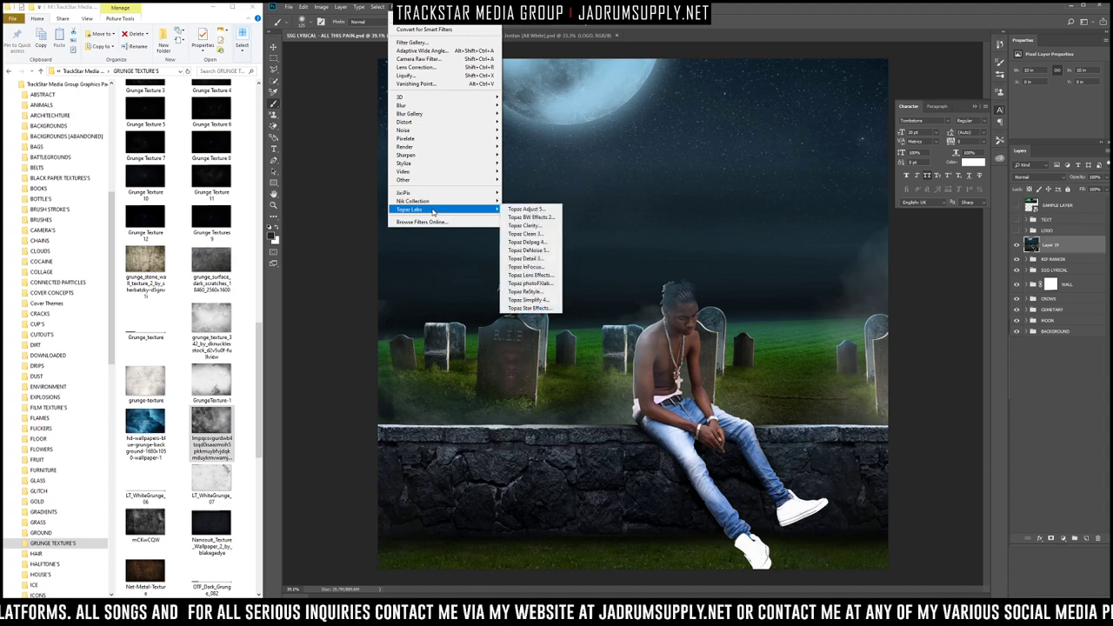
pyautogui.click(537, 259)
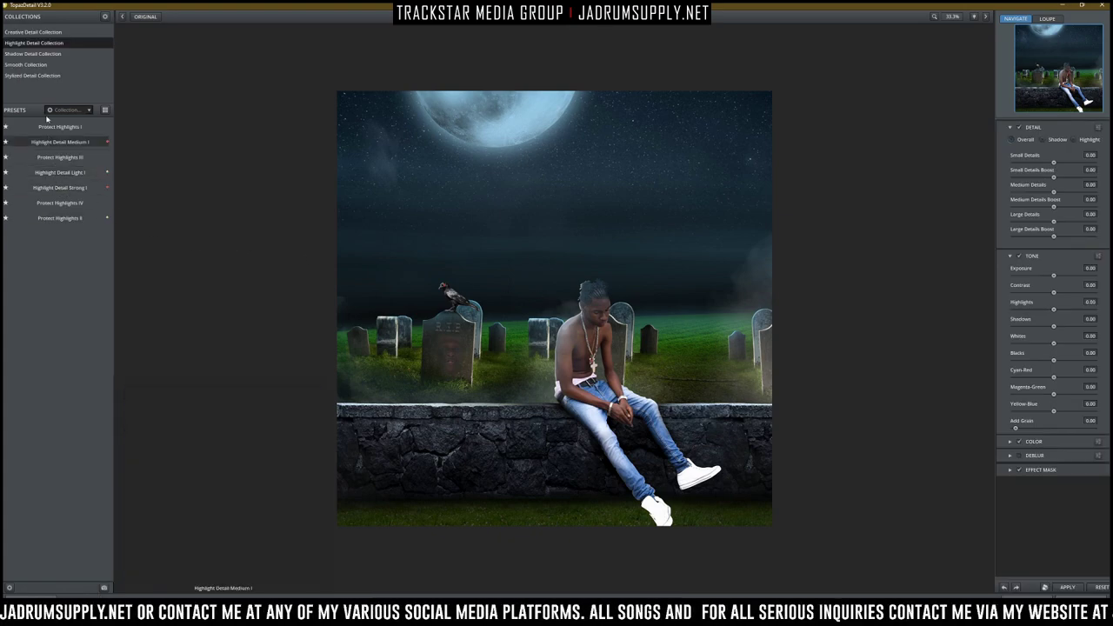
pyautogui.click(41, 77)
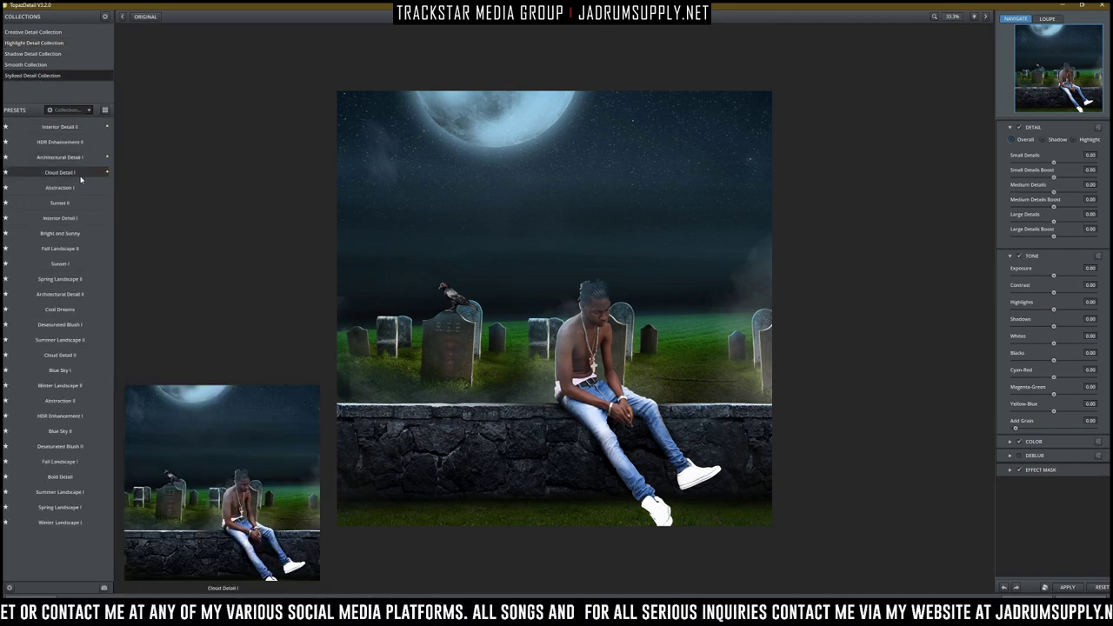
pyautogui.click(80, 176)
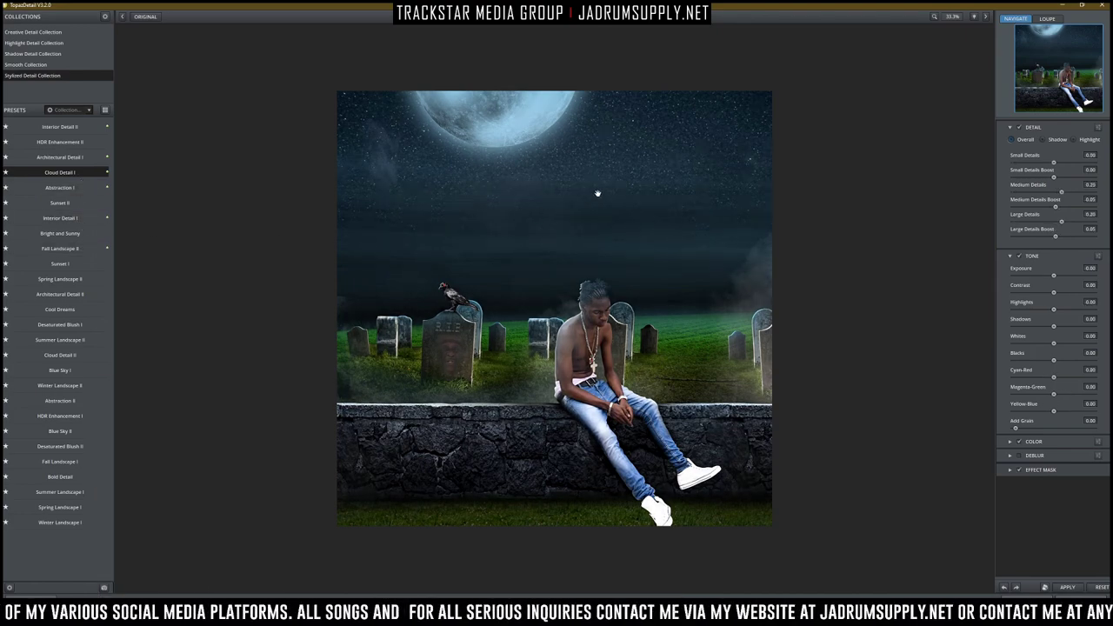
pyautogui.click(69, 372)
pyautogui.click(66, 340)
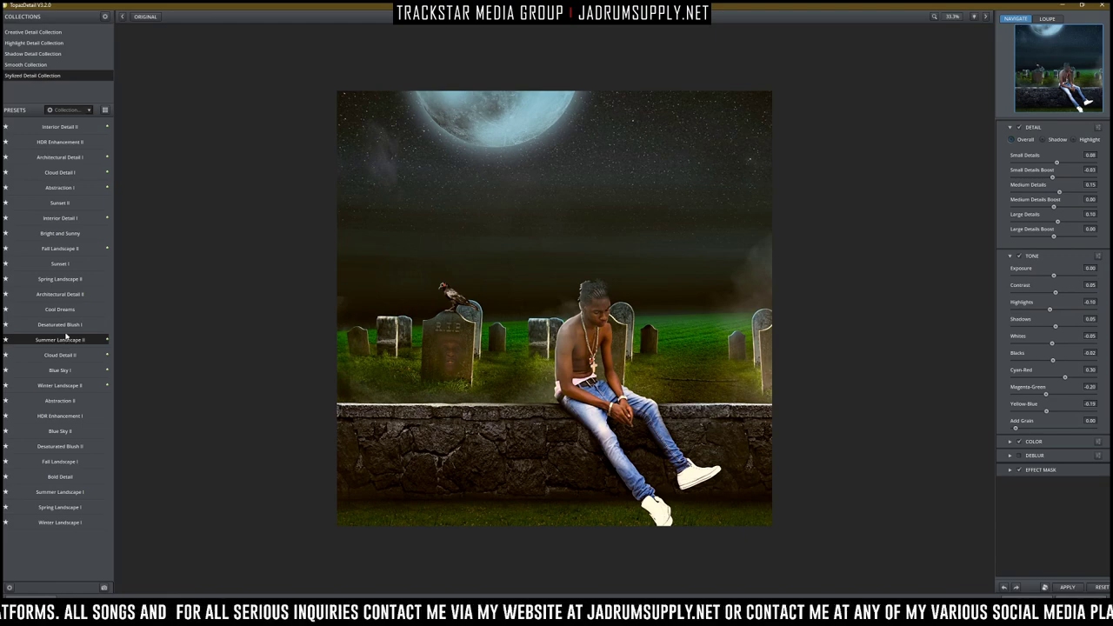
pyautogui.moveTo(62, 329)
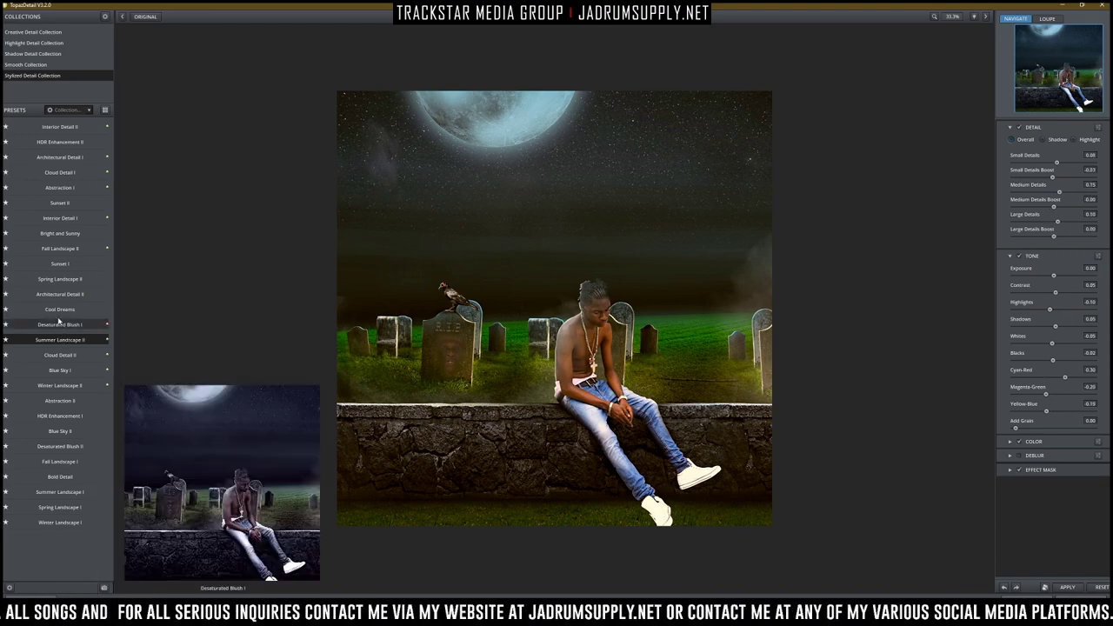
pyautogui.click(105, 338)
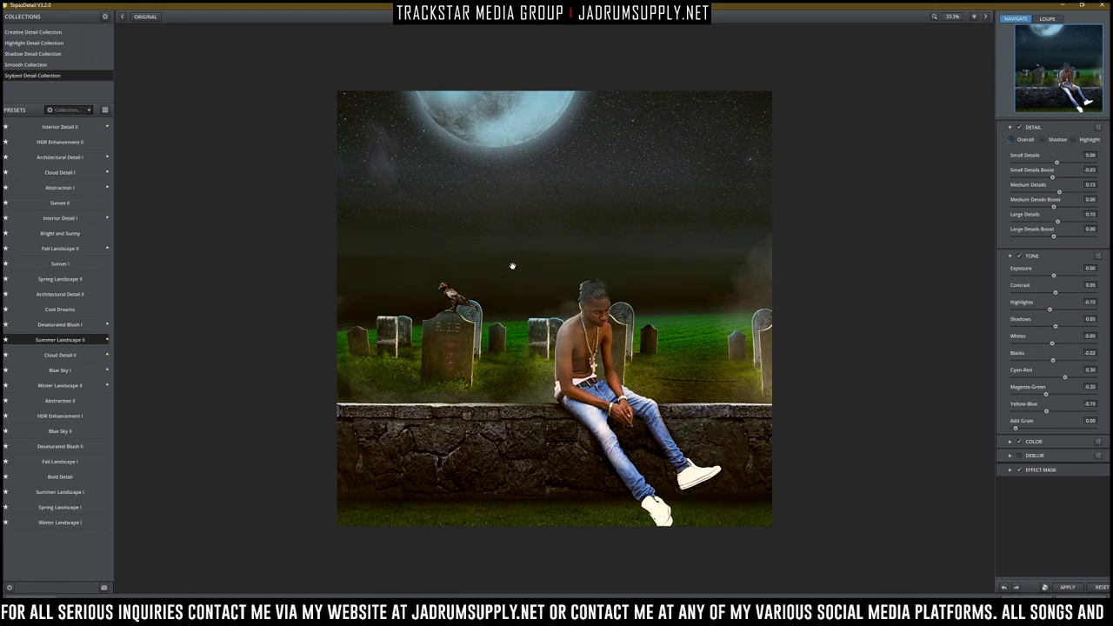
pyautogui.click(60, 281)
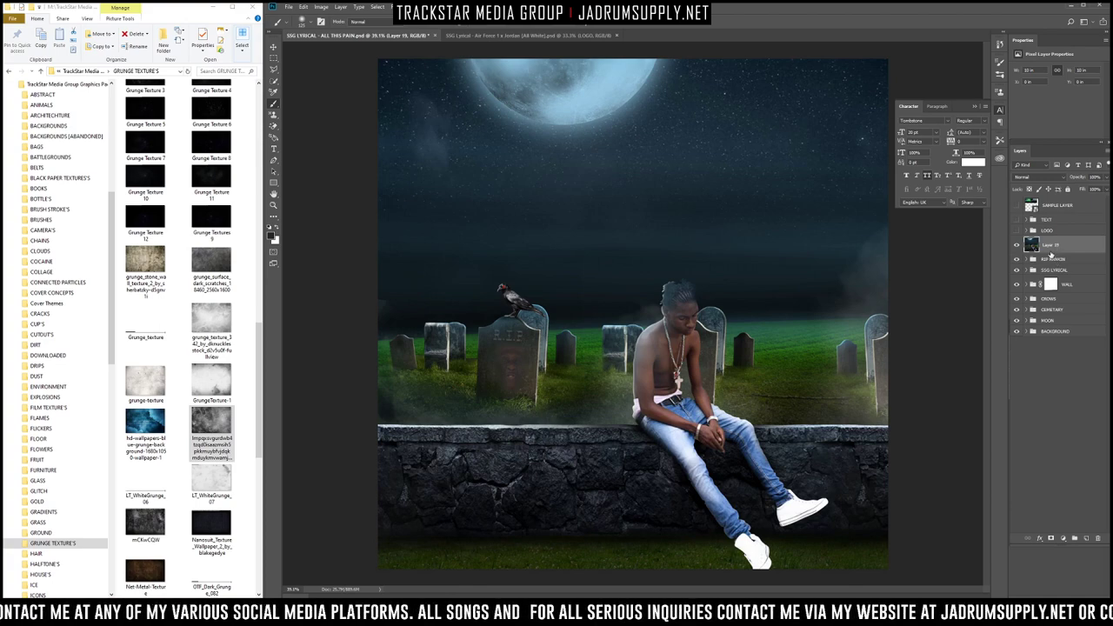
pyautogui.press('Delete')
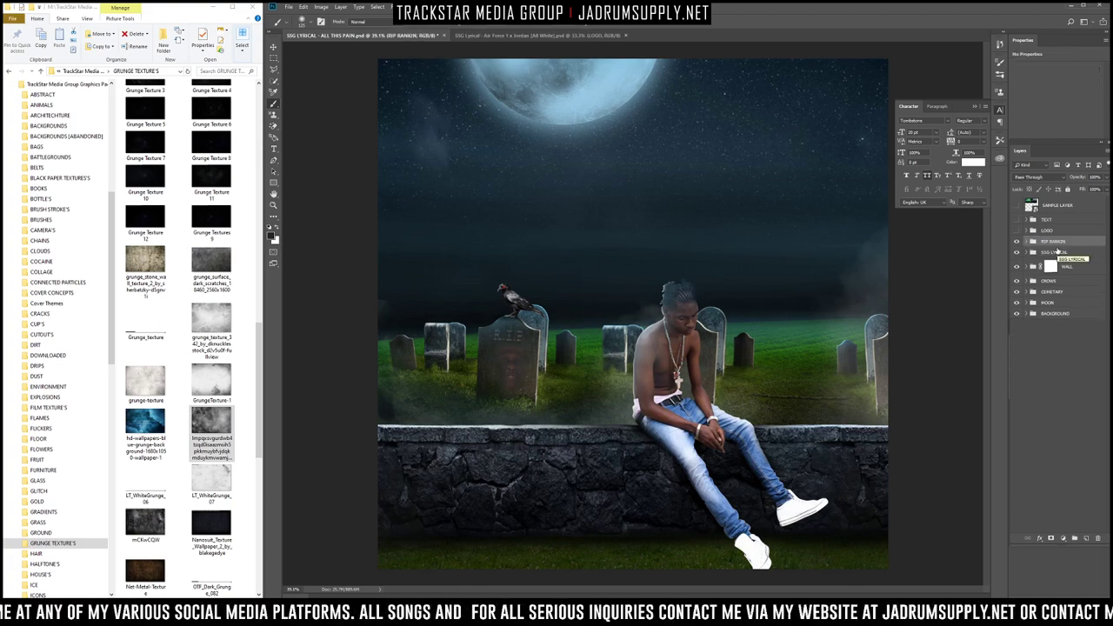
# Step: Lower the RIP RANKIN group's opacity and stamp all visible layers into a new layer above it
pyautogui.click(1094, 177)
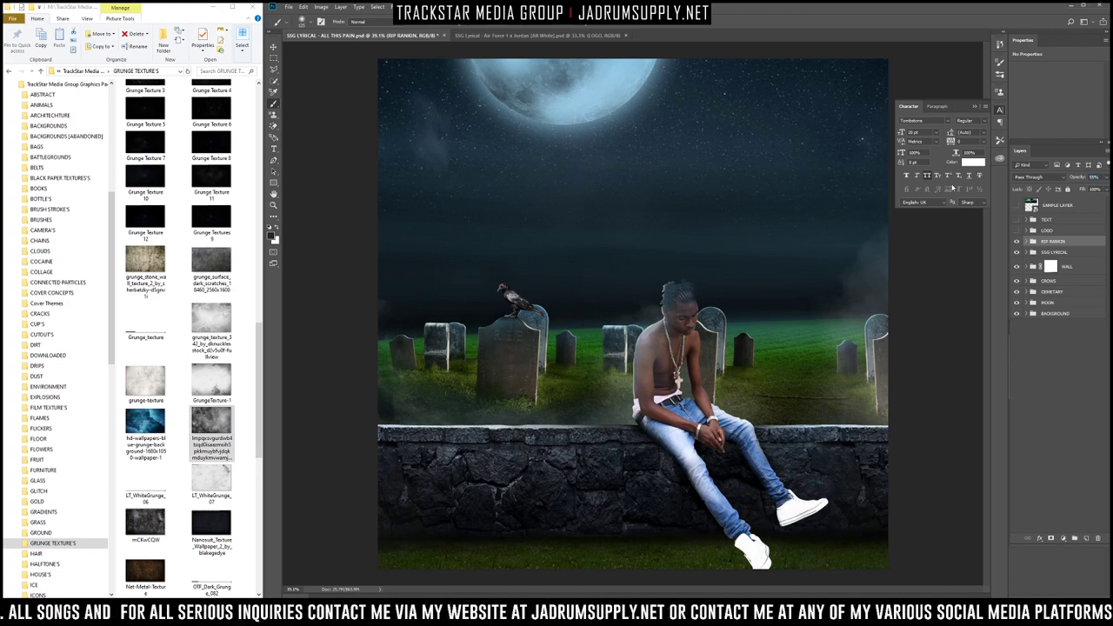
pyautogui.hotkey('ctrl', 'shift', 'alt', 'e')
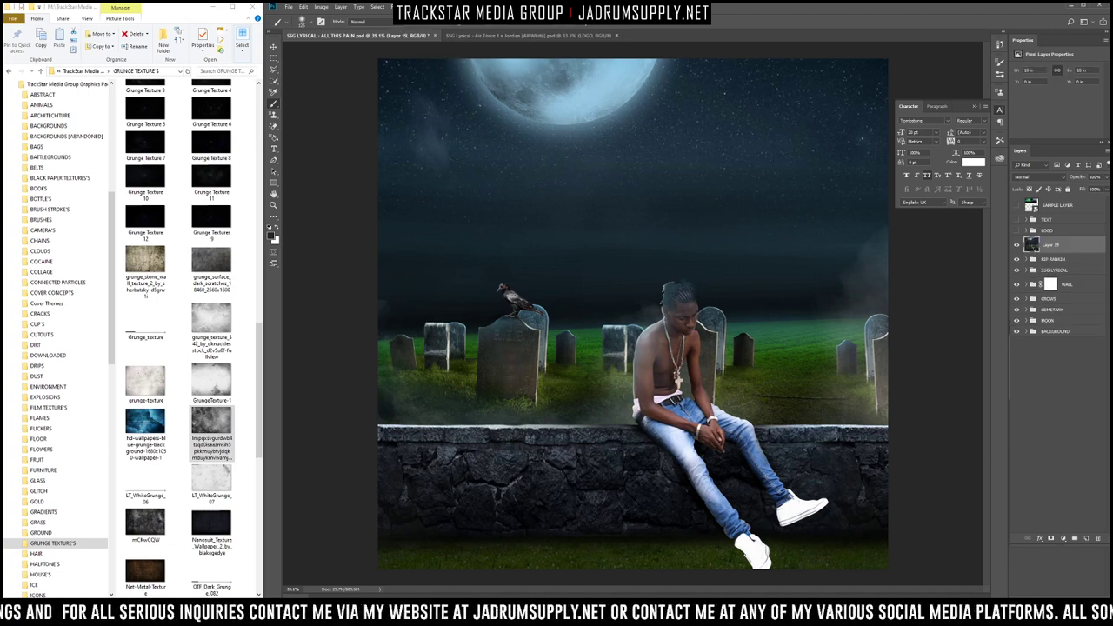
# Step: Apply the Topaz Detail 3 filter with the stylized Spring Landscape II preset to the merged layer
pyautogui.click(398, 7)
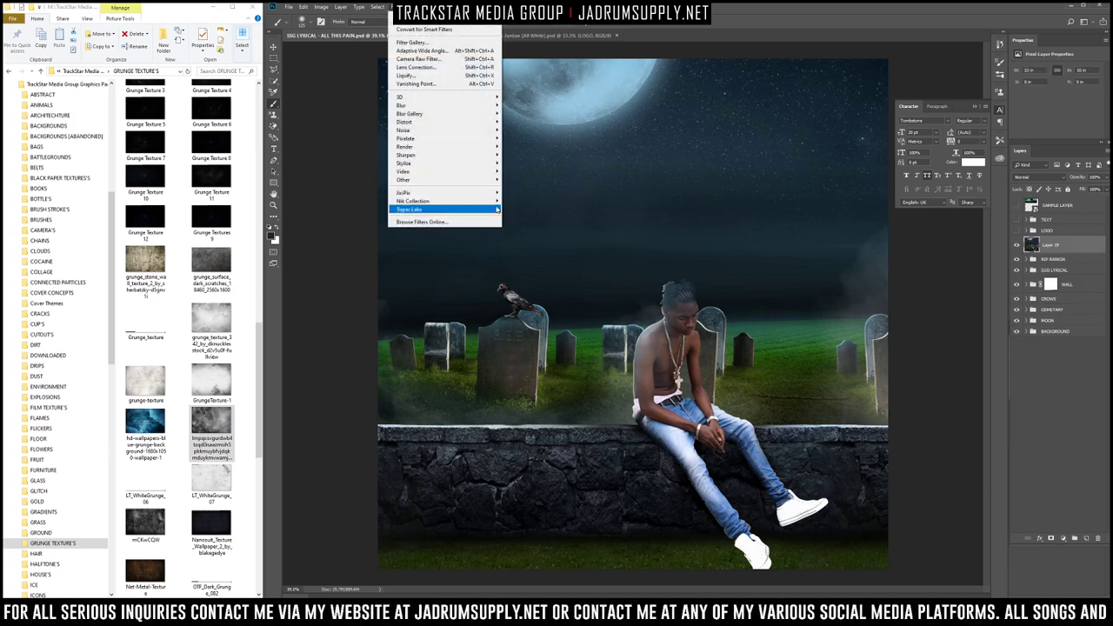
pyautogui.moveTo(498, 209)
pyautogui.click(535, 259)
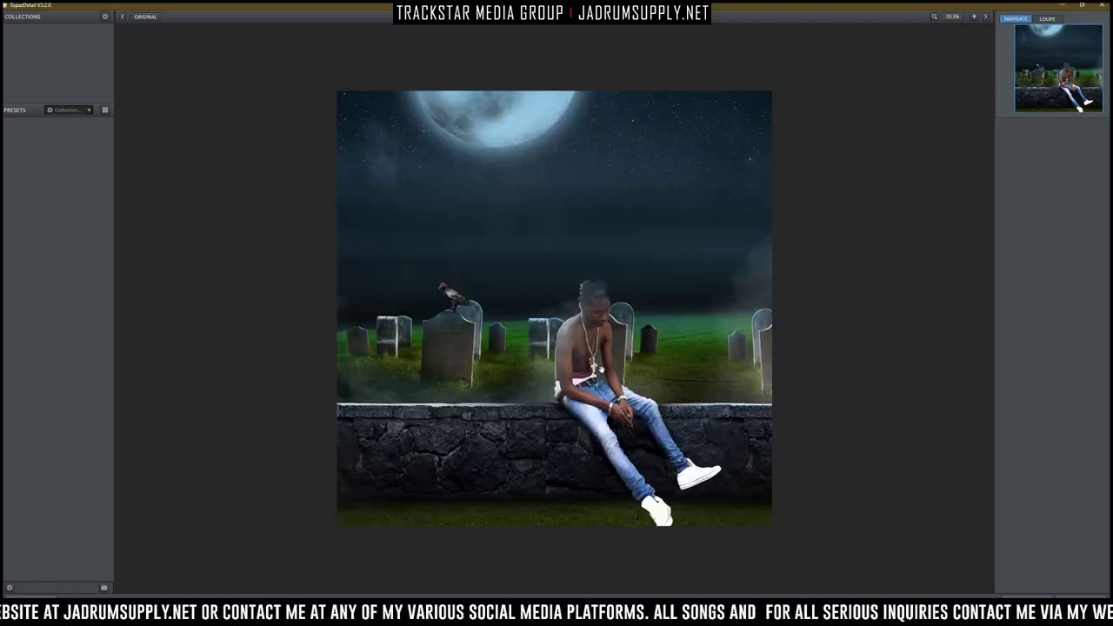
pyautogui.moveTo(68, 287)
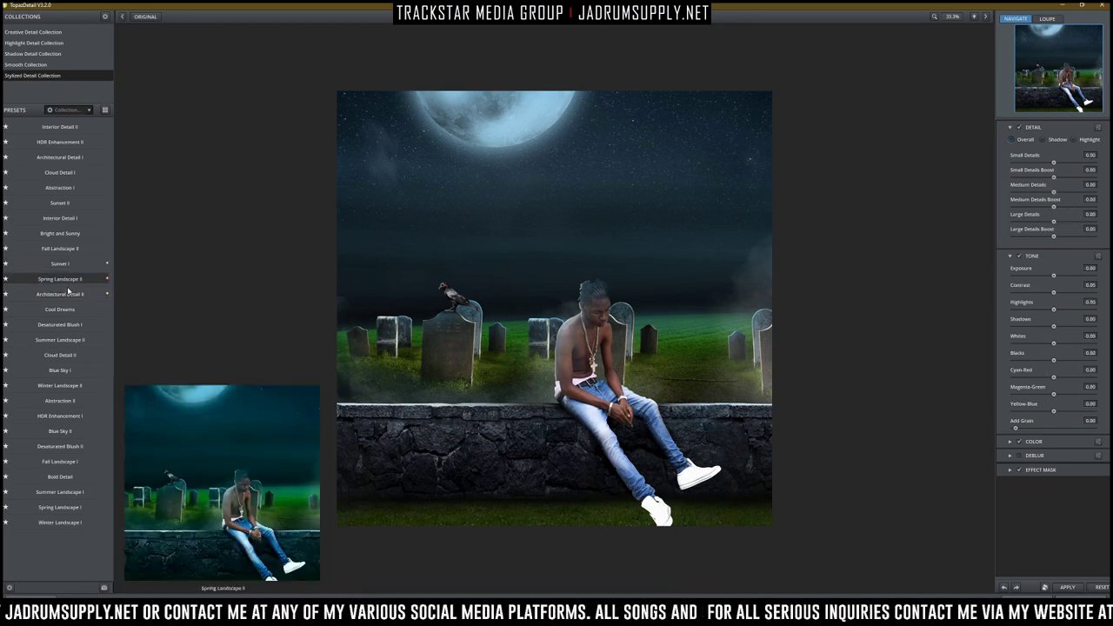
pyautogui.click(71, 282)
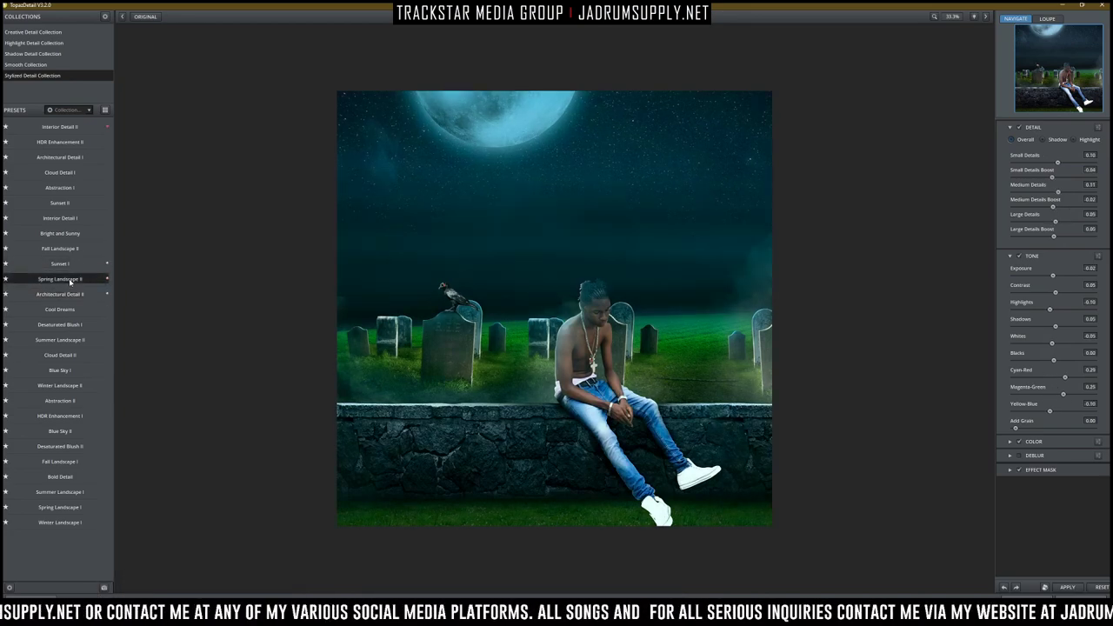
pyautogui.click(1068, 588)
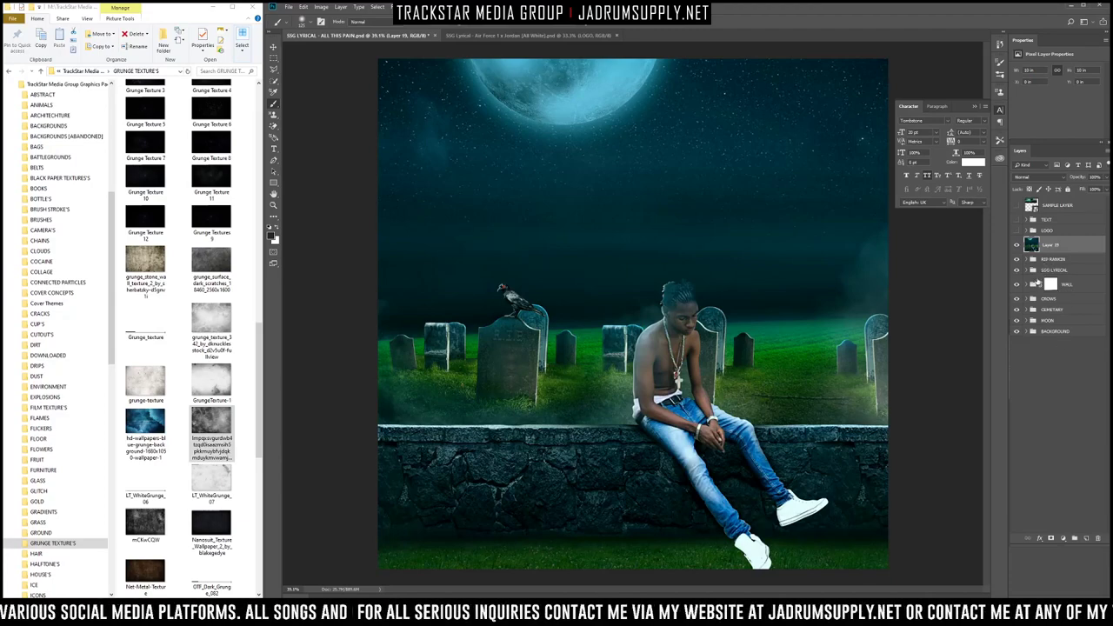
# Step: Stamp all visible layers into another new merged layer and set its opacity to 75%
pyautogui.hotkey('ctrl', 'shift', 'alt', 'e')
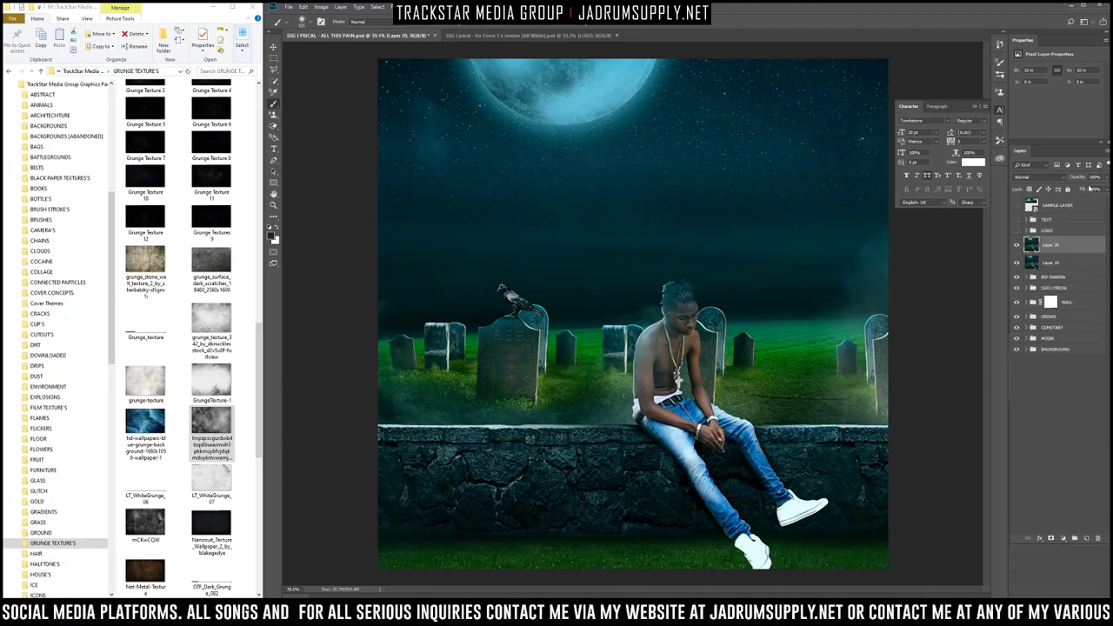
pyautogui.click(1094, 177)
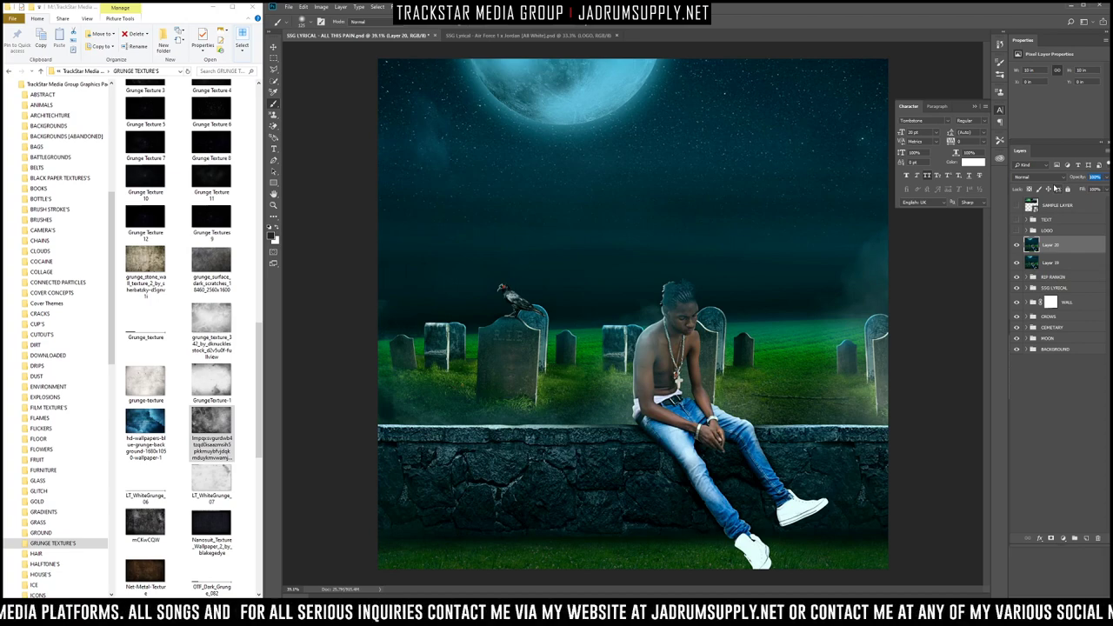
pyautogui.write('75')
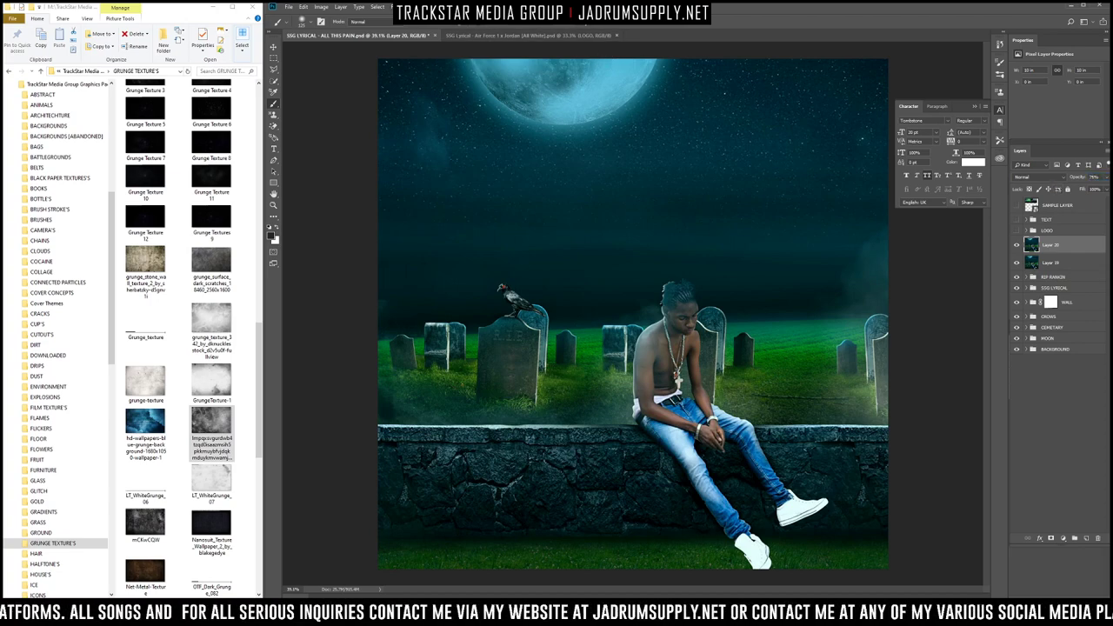
# Step: Run Topaz Adjust 5 on the new layer, try the film presets TMG Film Tone 1 and Vintage Grunge I, and choose Vintage Grunge II
pyautogui.click(396, 7)
pyautogui.moveTo(448, 210)
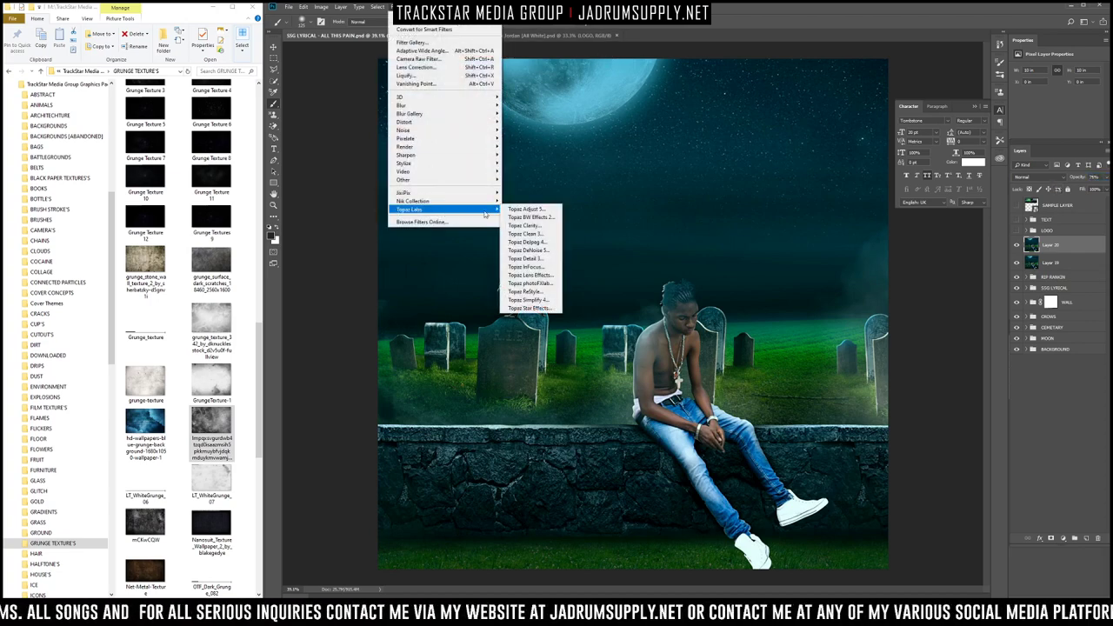
pyautogui.click(537, 211)
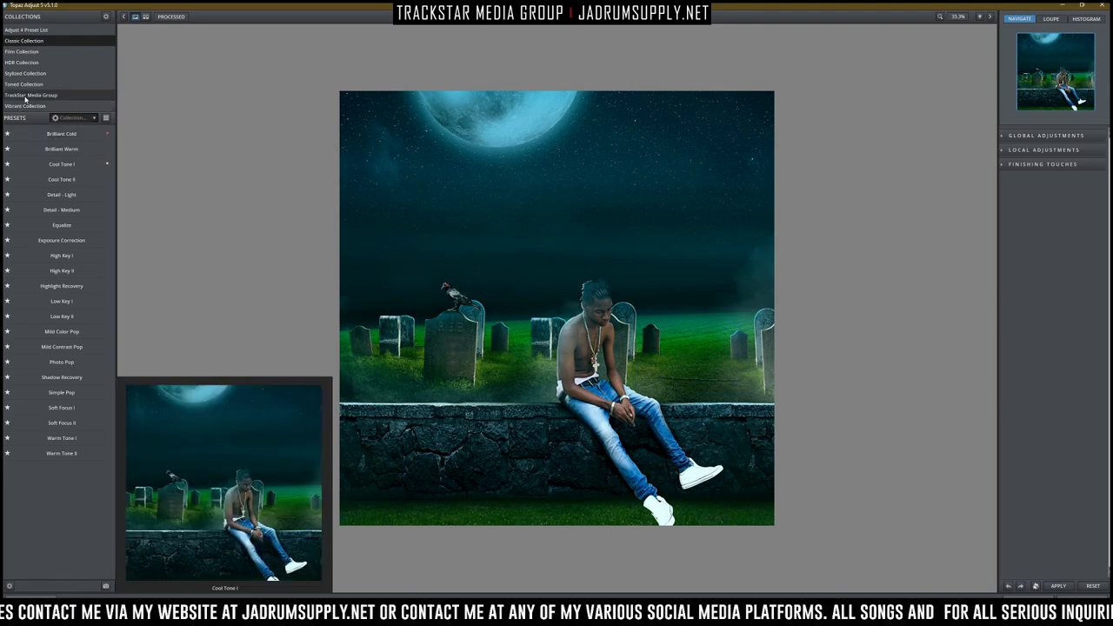
pyautogui.click(22, 51)
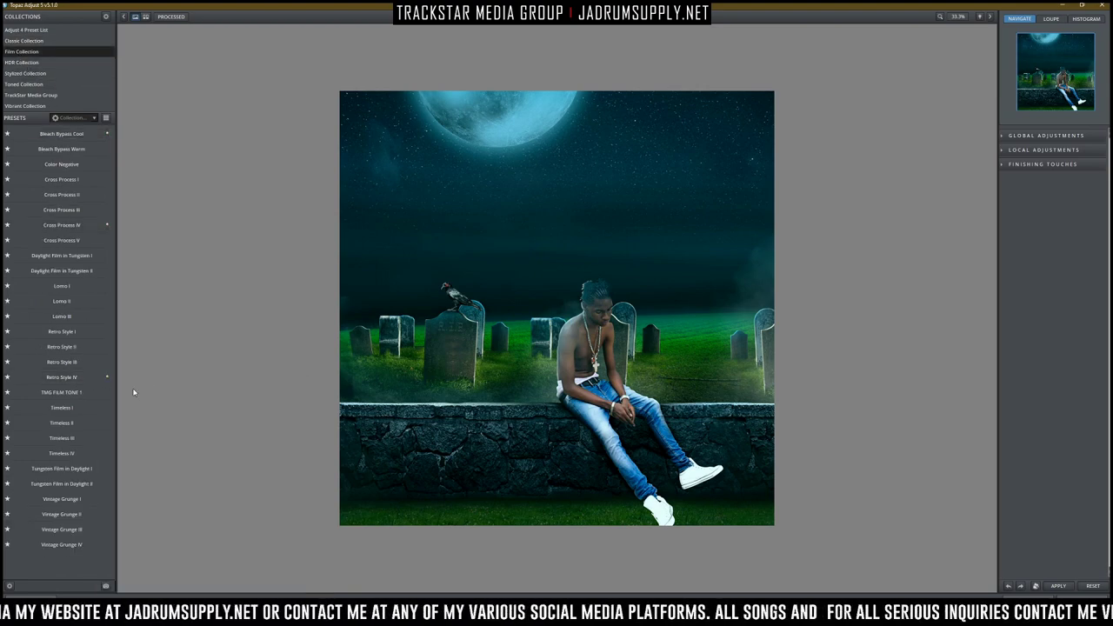
pyautogui.click(88, 395)
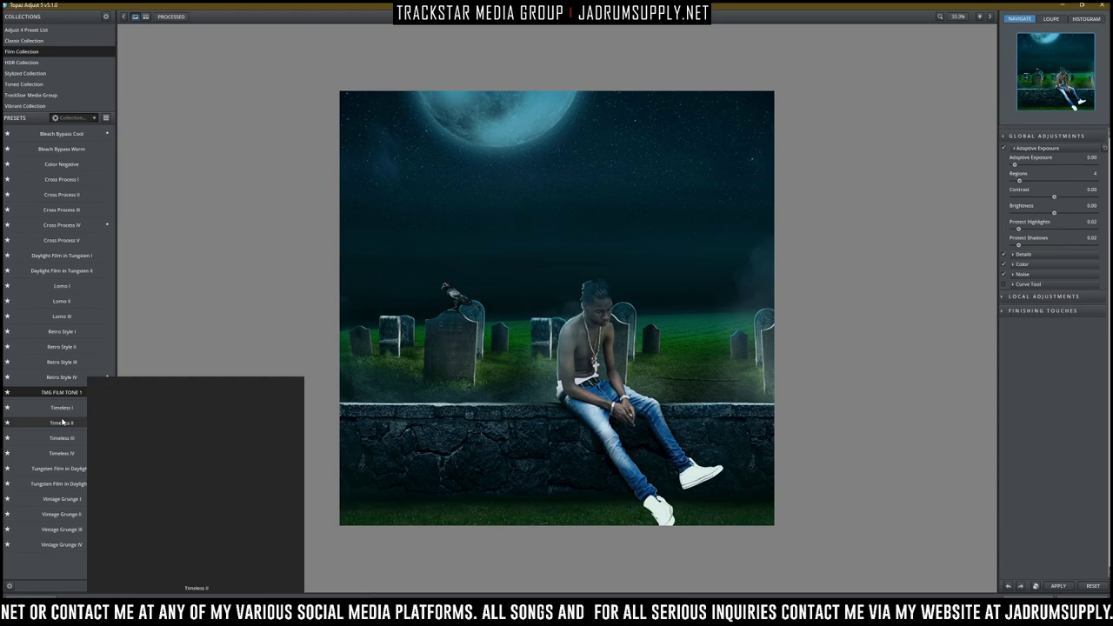
pyautogui.moveTo(64, 501)
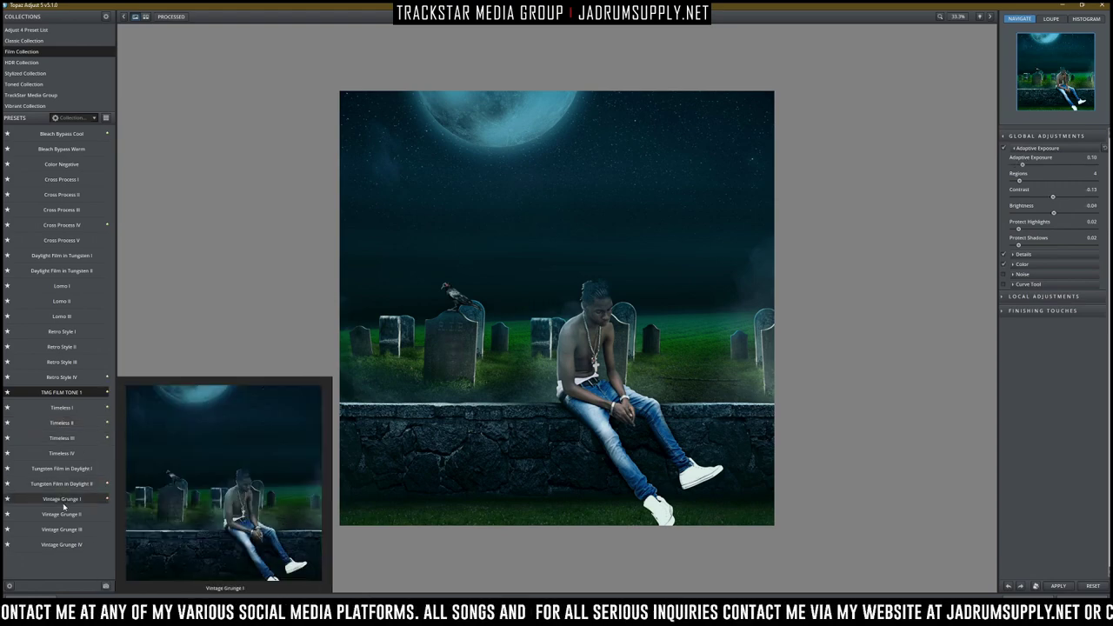
pyautogui.click(65, 501)
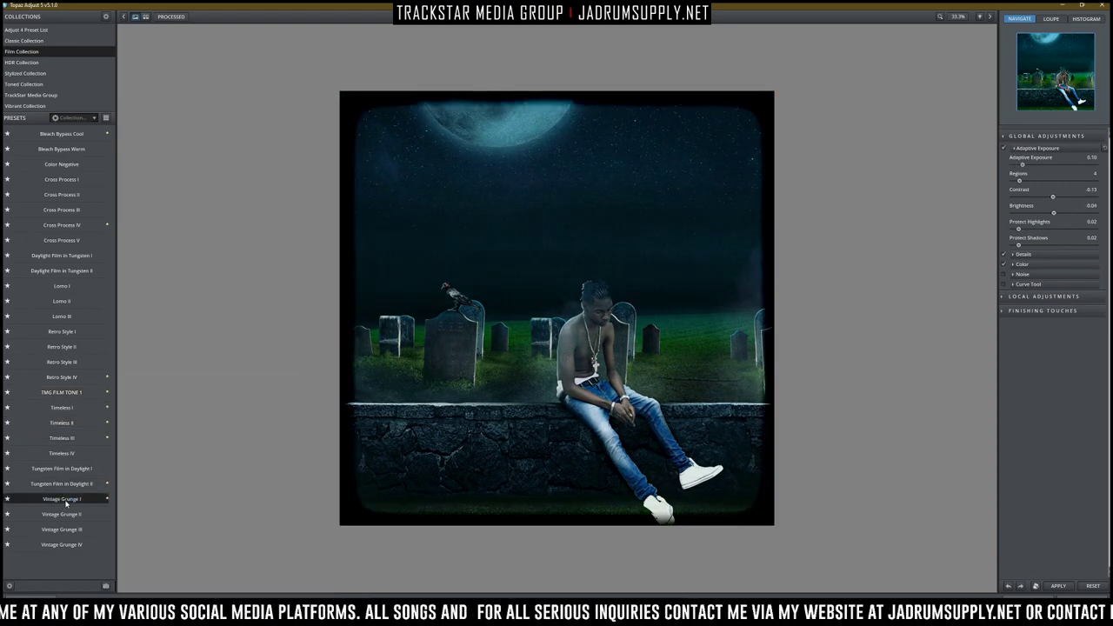
pyautogui.moveTo(66, 521)
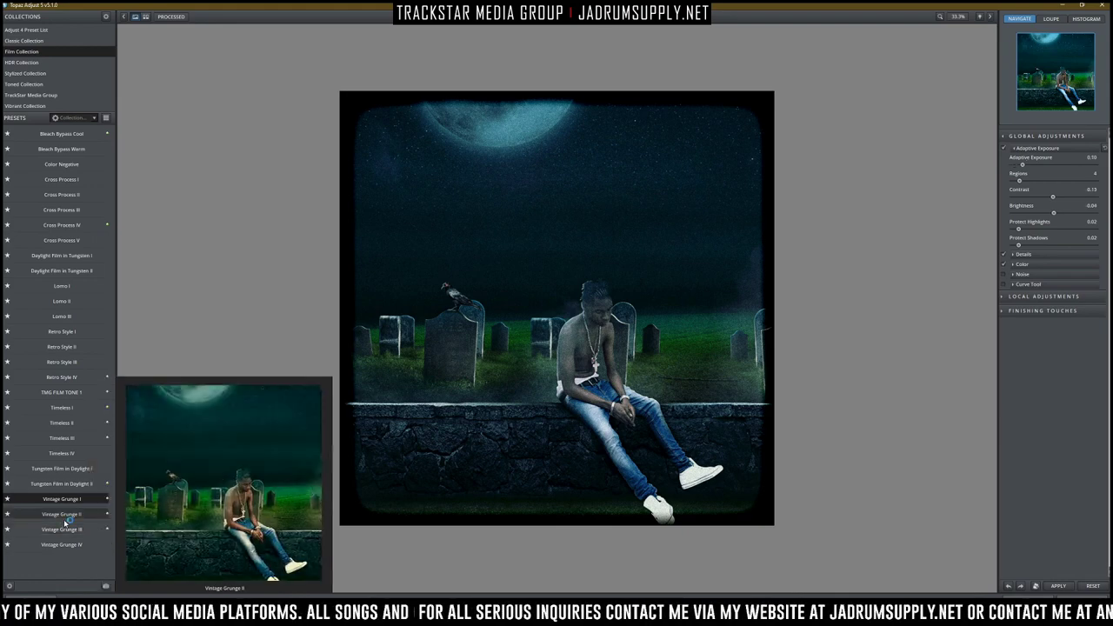
pyautogui.click(66, 521)
pyautogui.moveTo(64, 525)
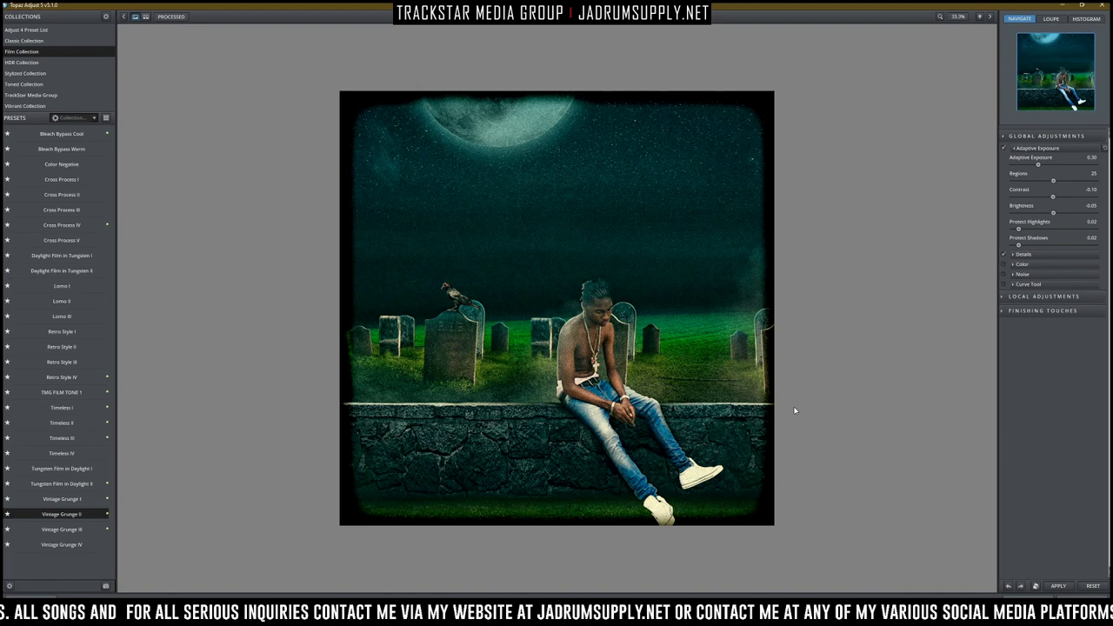
# Step: In the finishing touches, set the vignette strength to -0.20 and the vignette size to 0.75
pyautogui.click(1005, 297)
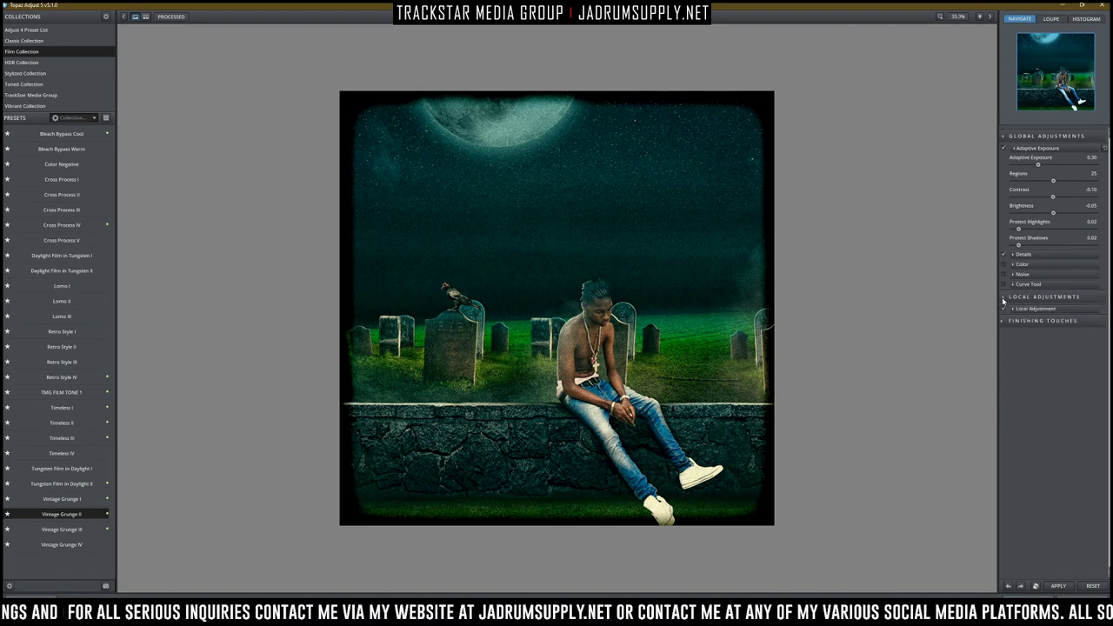
pyautogui.click(1007, 321)
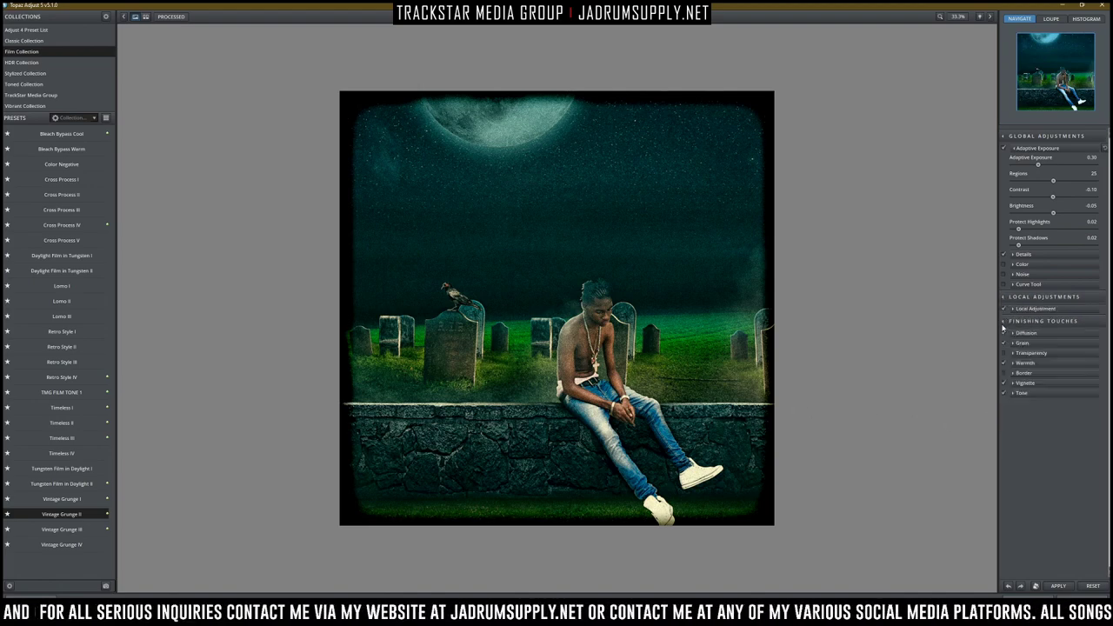
pyautogui.click(1010, 382)
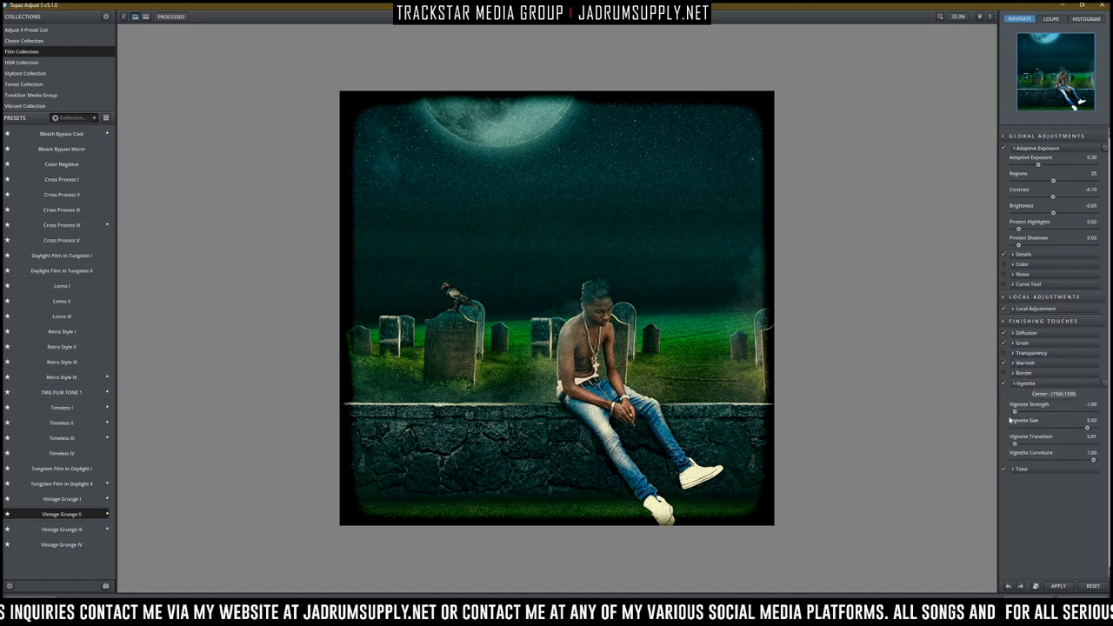
pyautogui.click(1061, 412)
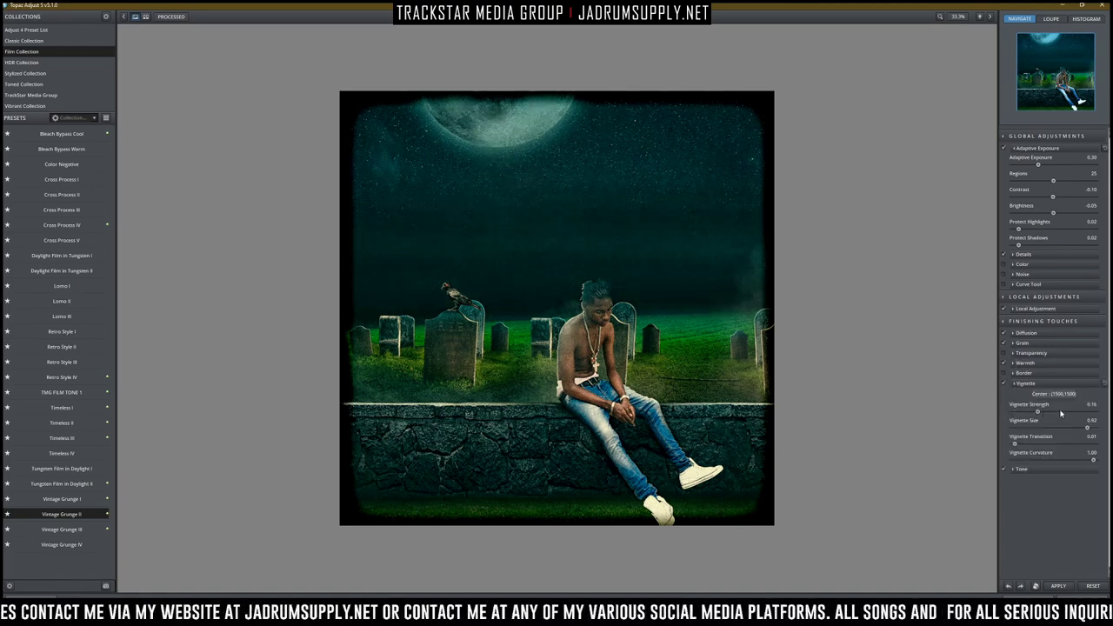
pyautogui.click(1046, 416)
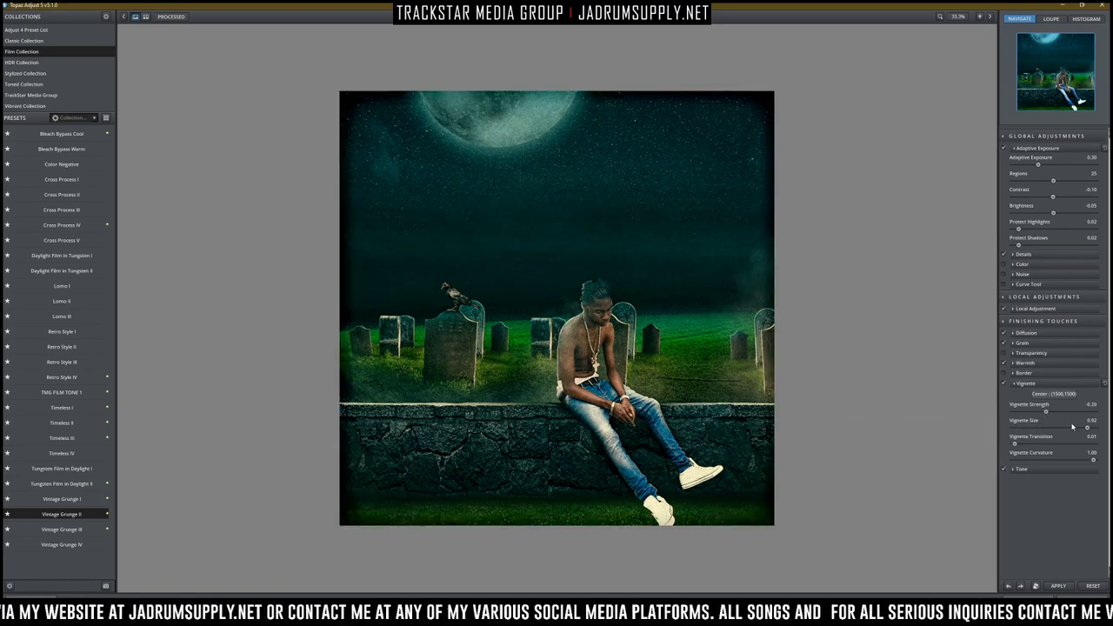
pyautogui.click(1086, 428)
pyautogui.click(1074, 429)
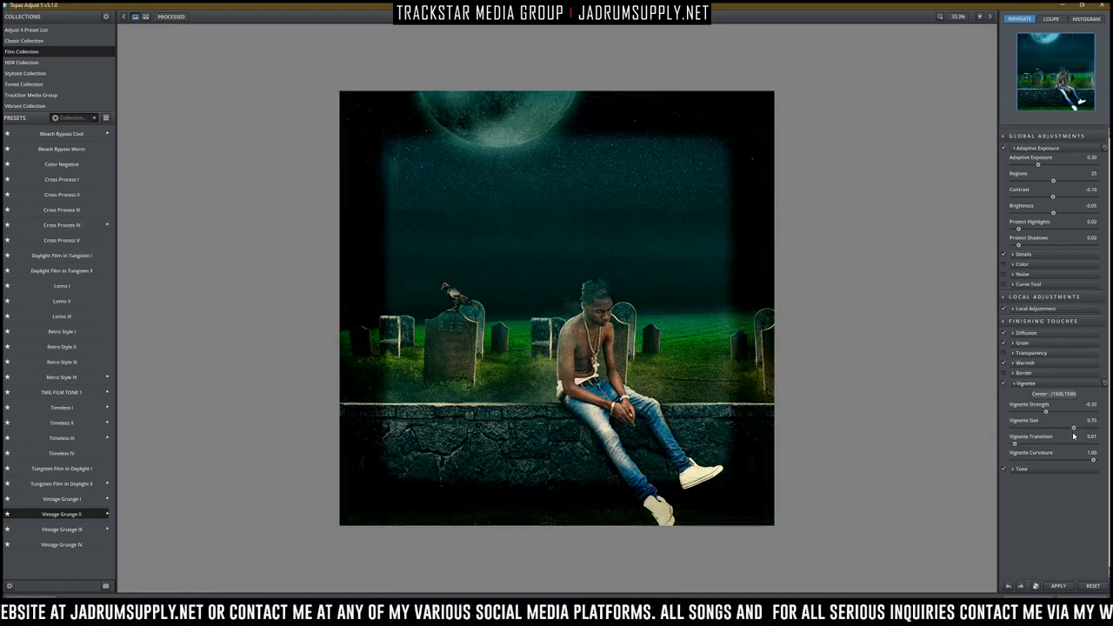
# Step: Soften the vignette with a transition of 0.13 and apply the Topaz Adjust effect to the layer
pyautogui.click(1032, 445)
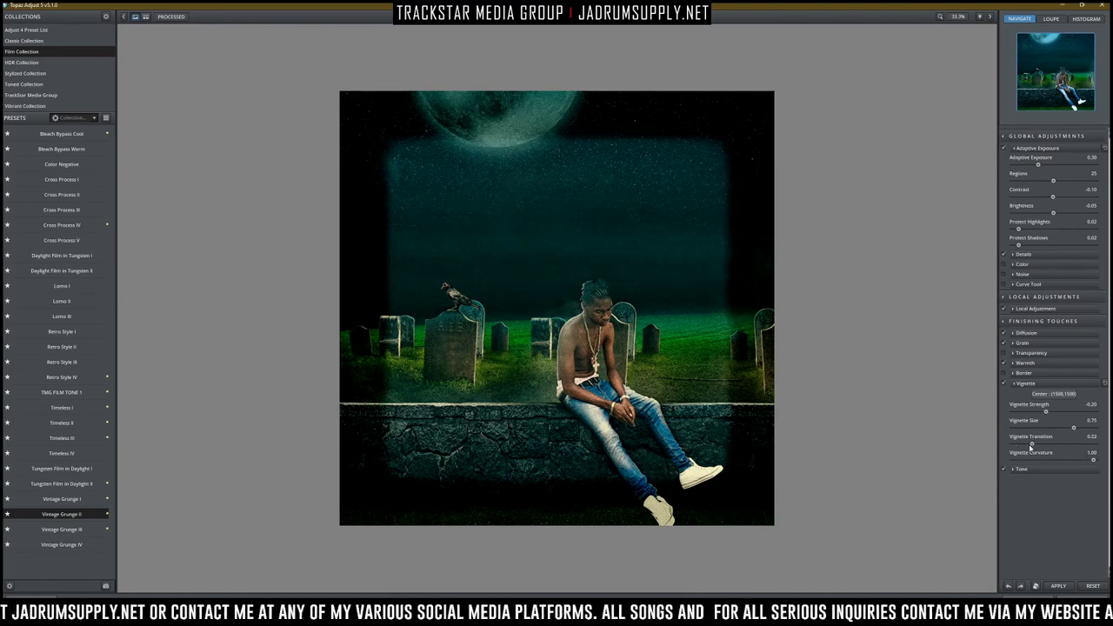
pyautogui.click(1019, 445)
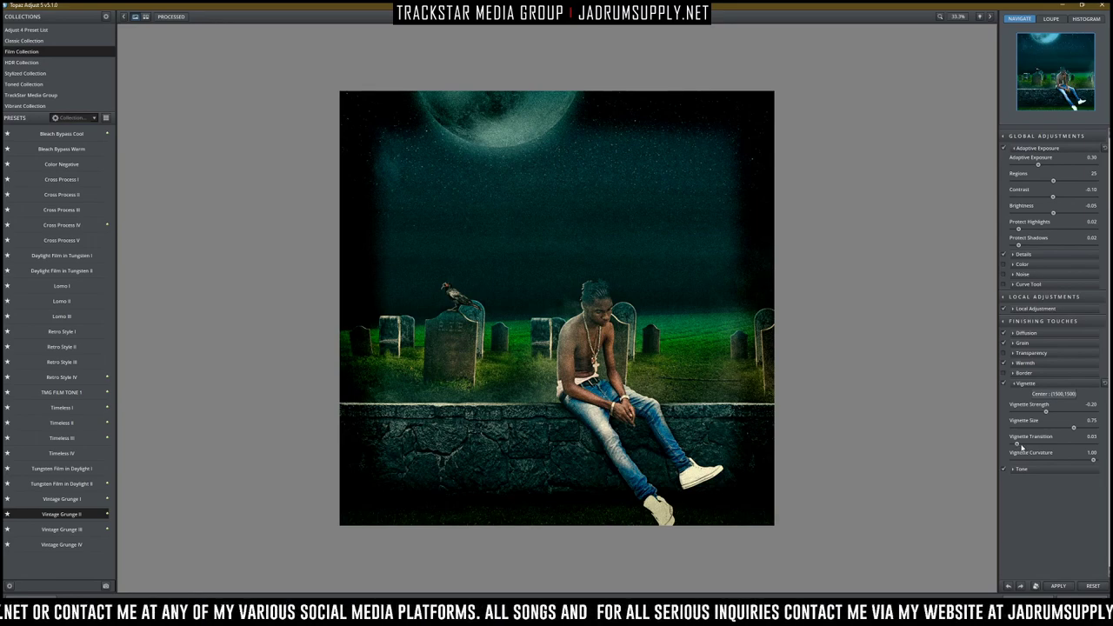
pyautogui.moveTo(1018, 445); pyautogui.dragTo(1022, 445)
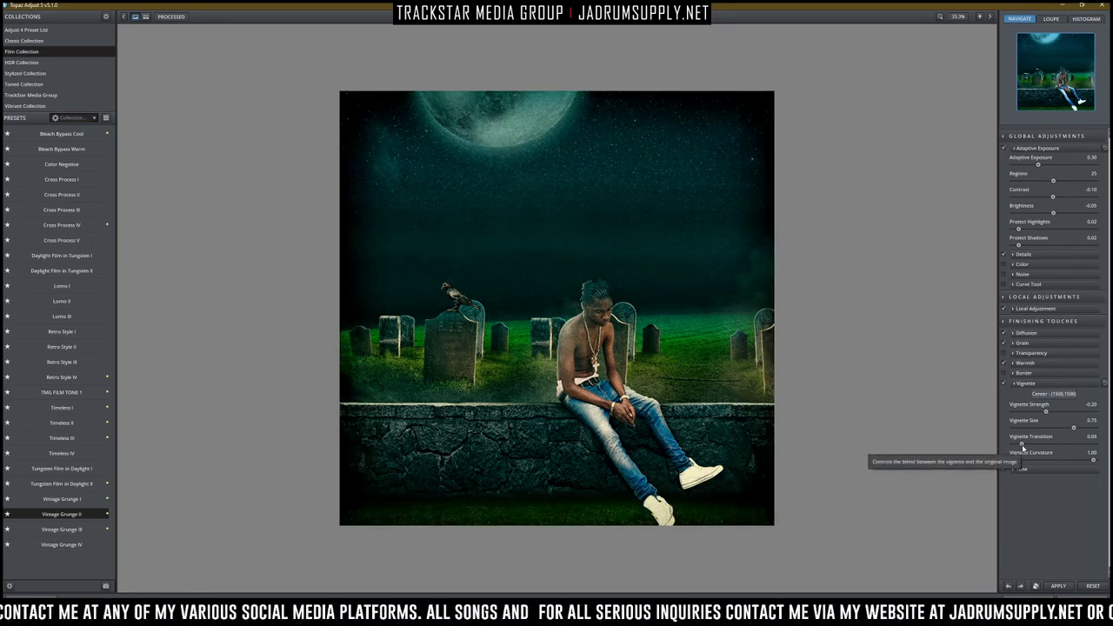
pyautogui.click(1025, 447)
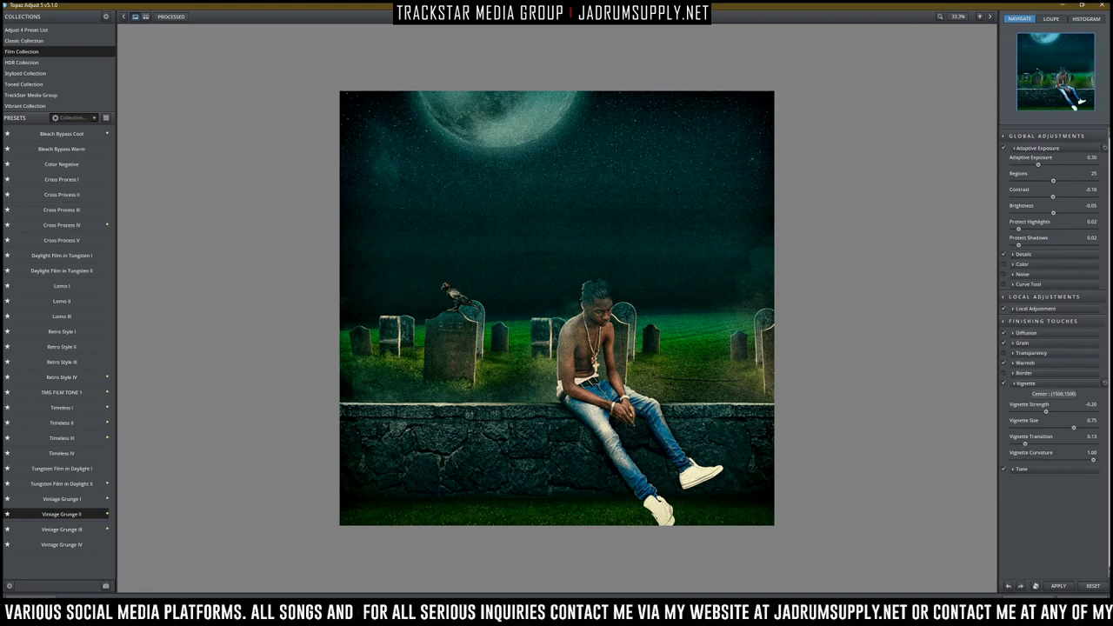
pyautogui.click(1061, 587)
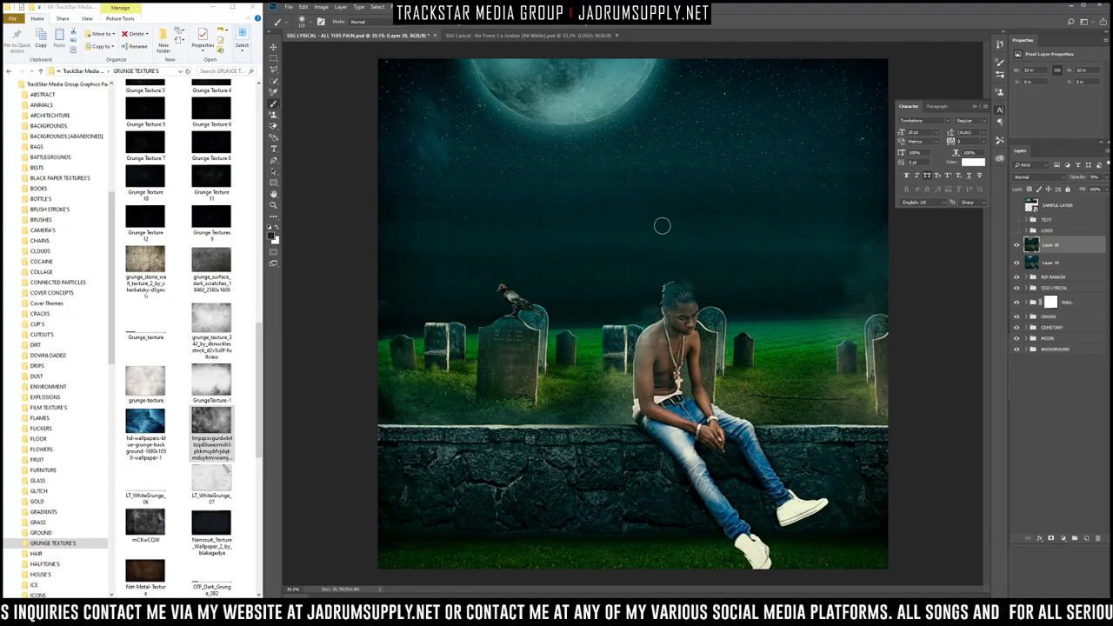
# Step: Show the TEXT and LOGO groups again over the finished artwork
pyautogui.scroll(-2, 705, 276)
pyautogui.scroll(-1, 704, 276)
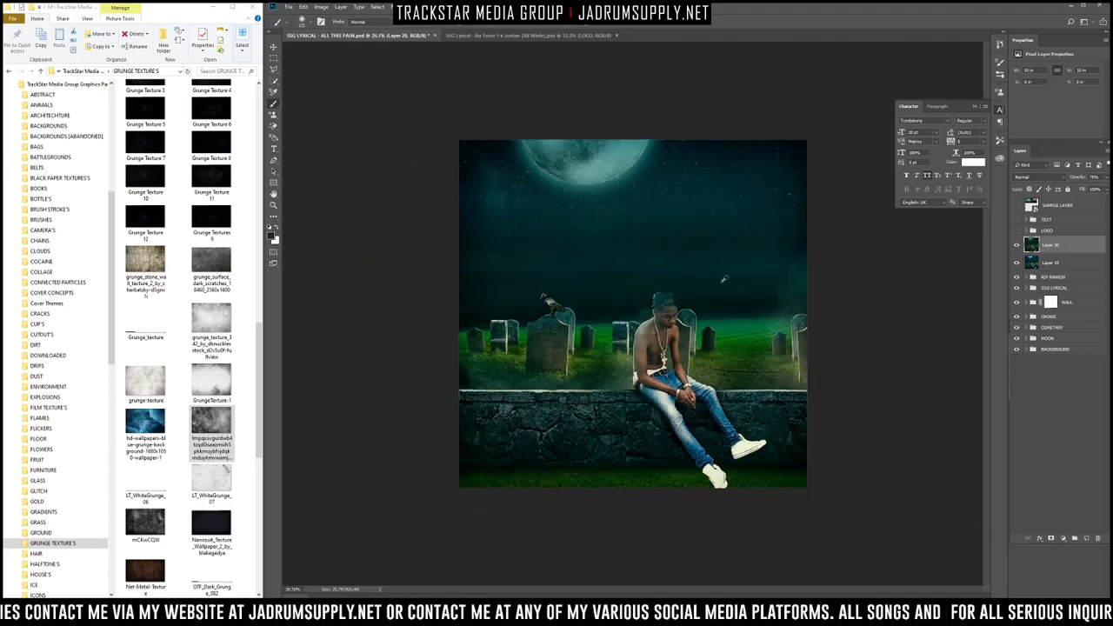
pyautogui.click(1016, 221)
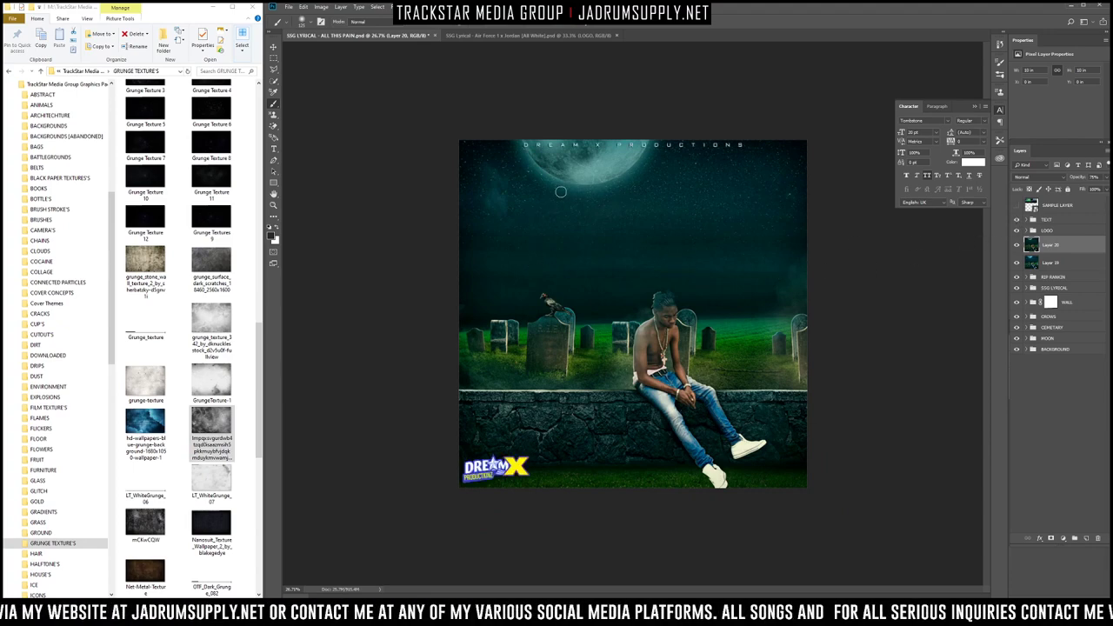
# Step: Add a paragraph text box across the night sky beside the moon with the title "SSG LYRICAL"
pyautogui.click(274, 149)
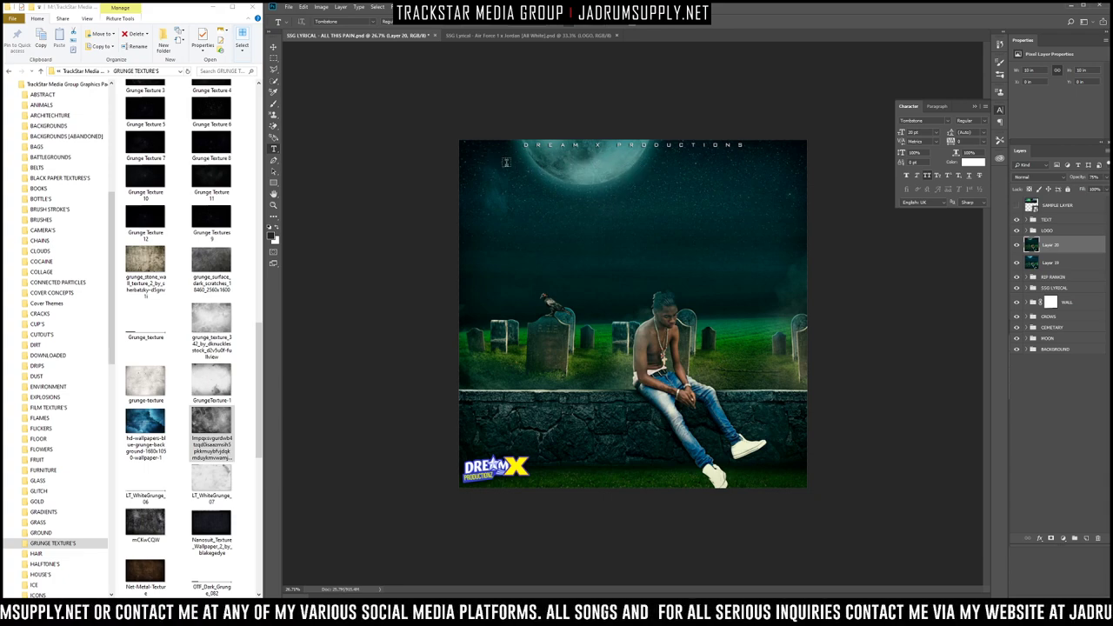
pyautogui.moveTo(533, 162); pyautogui.dragTo(784, 260)
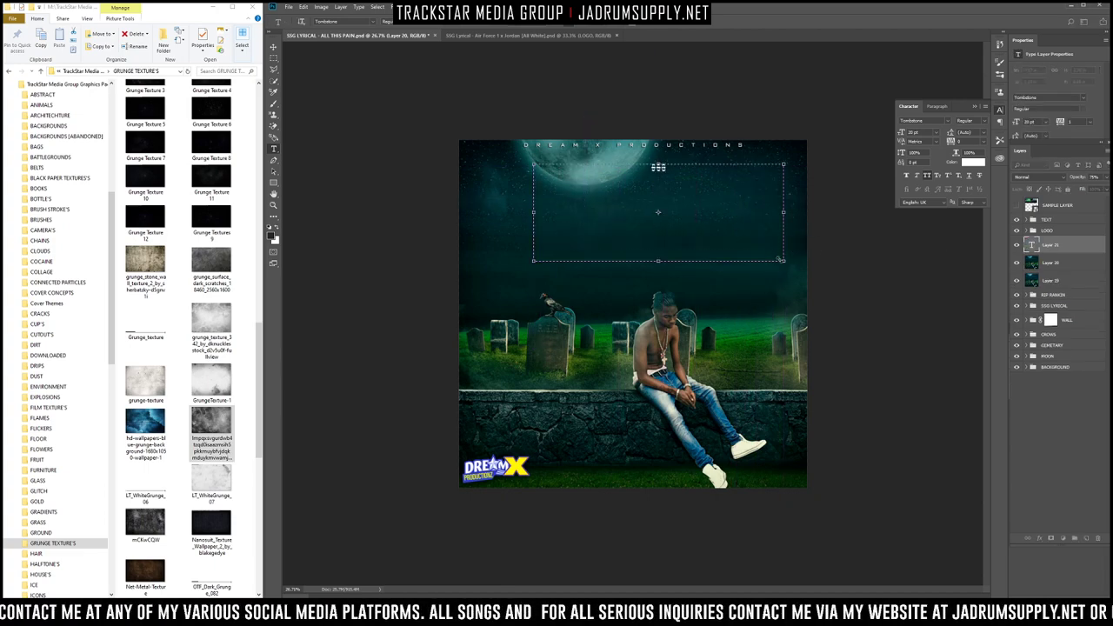
pyautogui.write('SSG L')
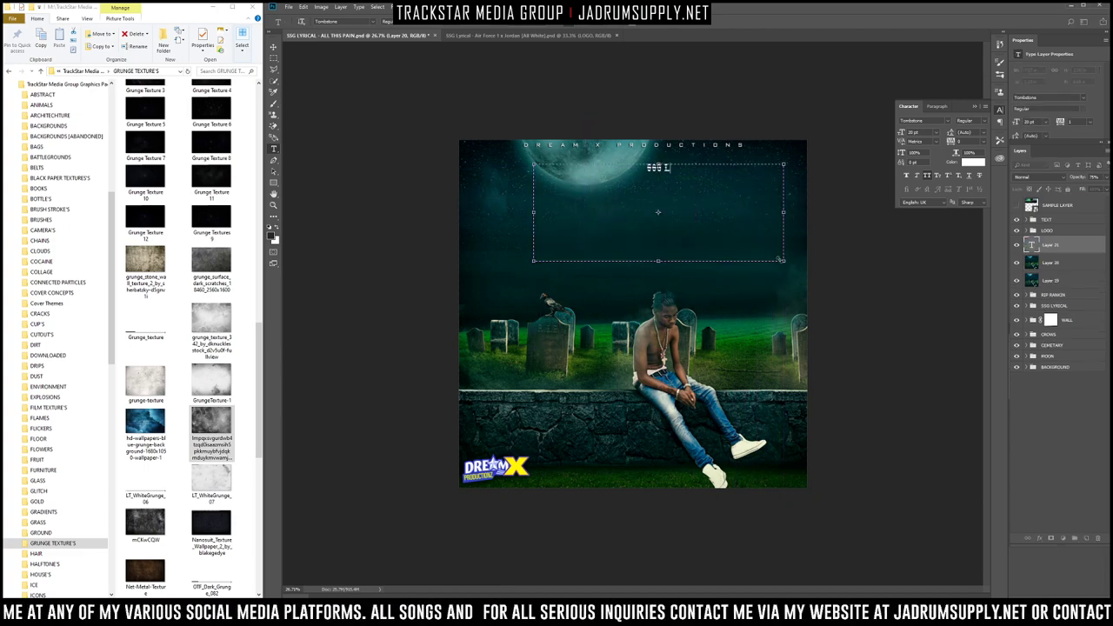
pyautogui.write('YRICAL')
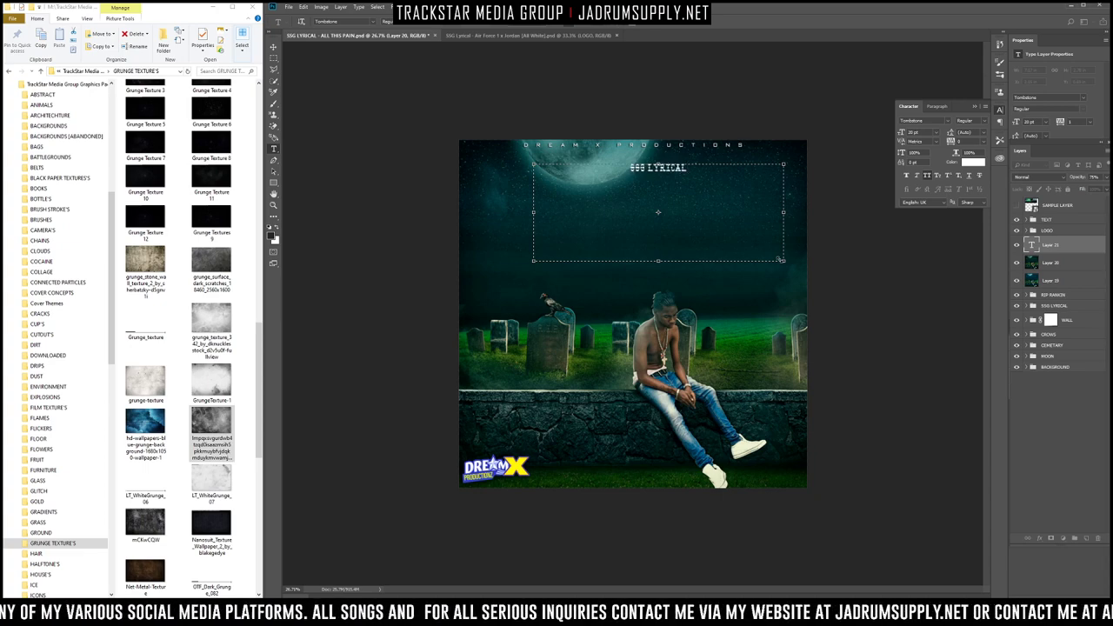
pyautogui.hotkey('ctrl', 'Return')
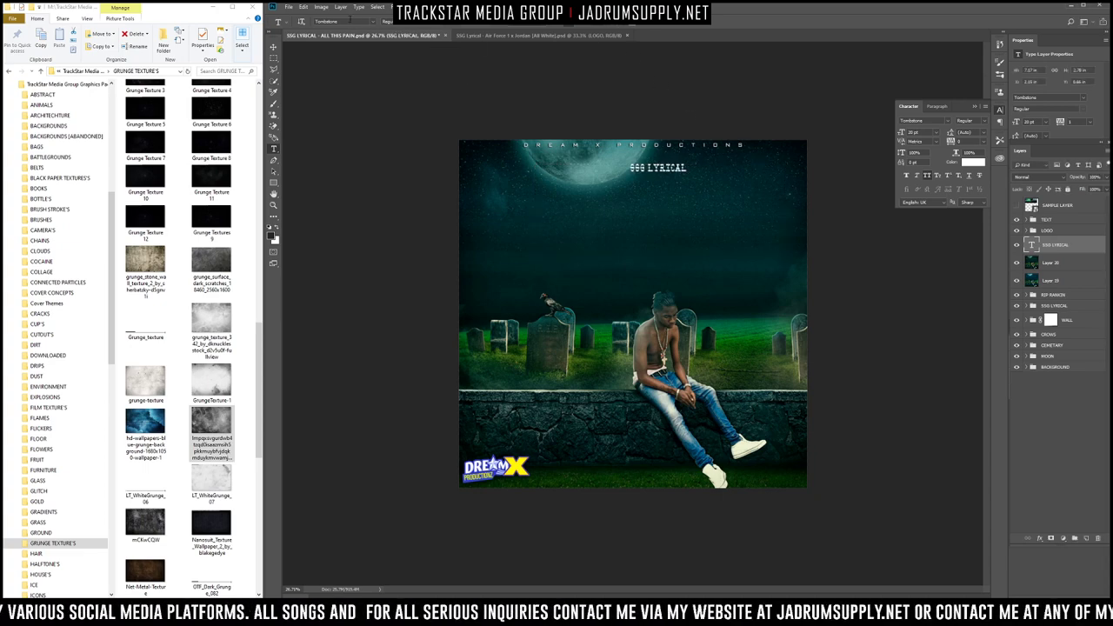
# Step: Set the SSG LYRICAL title in the Long Shot font at 60 pt and move it just below the moon
pyautogui.click(374, 23)
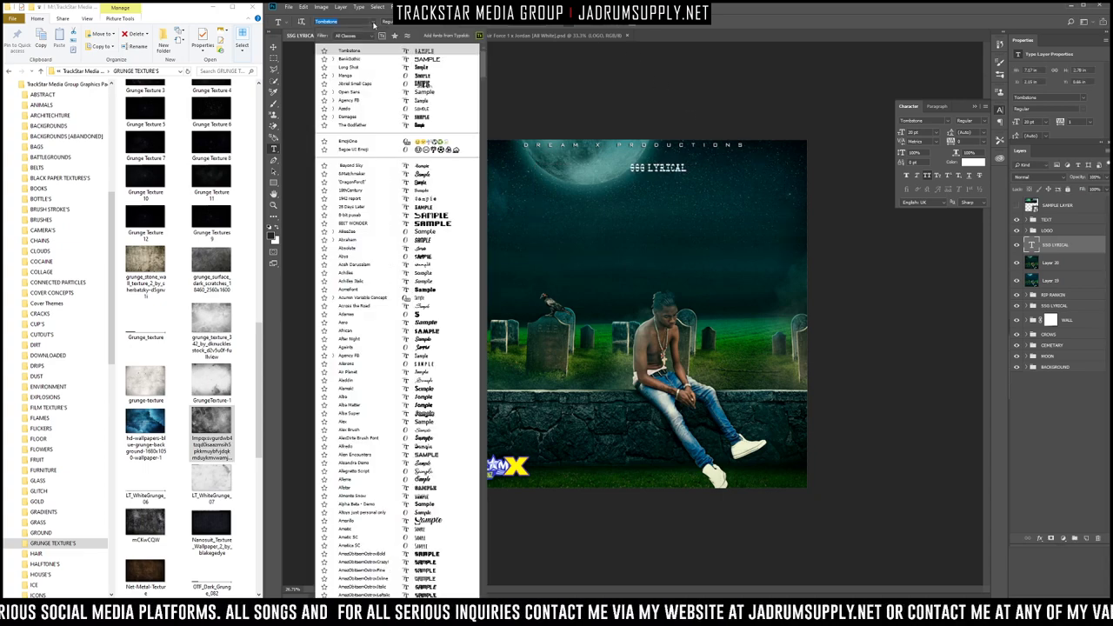
pyautogui.click(431, 68)
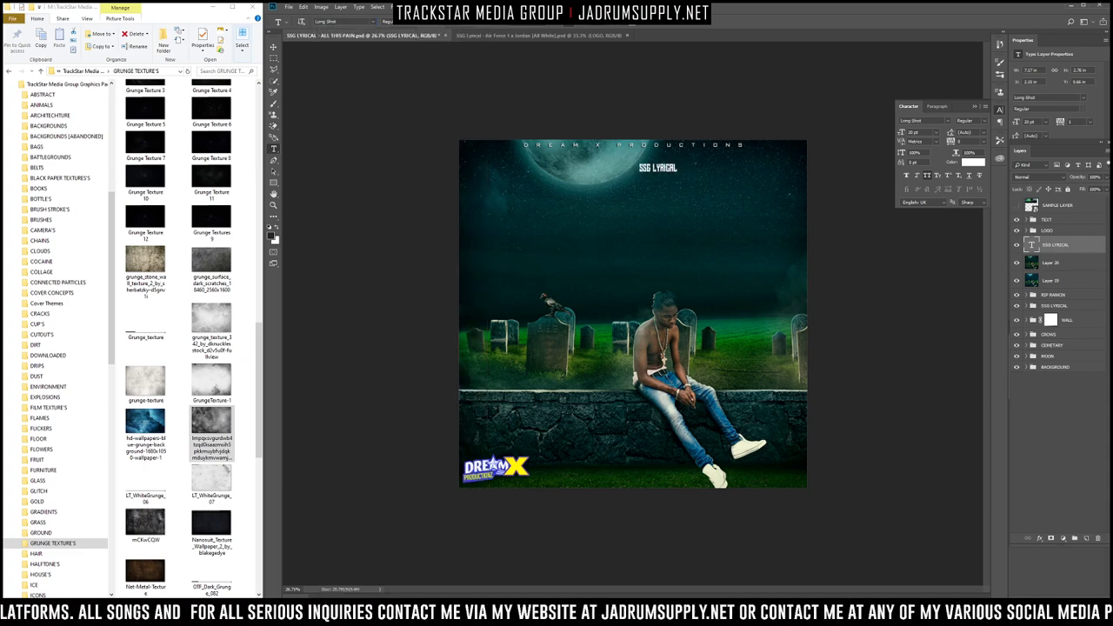
pyautogui.press('Return')
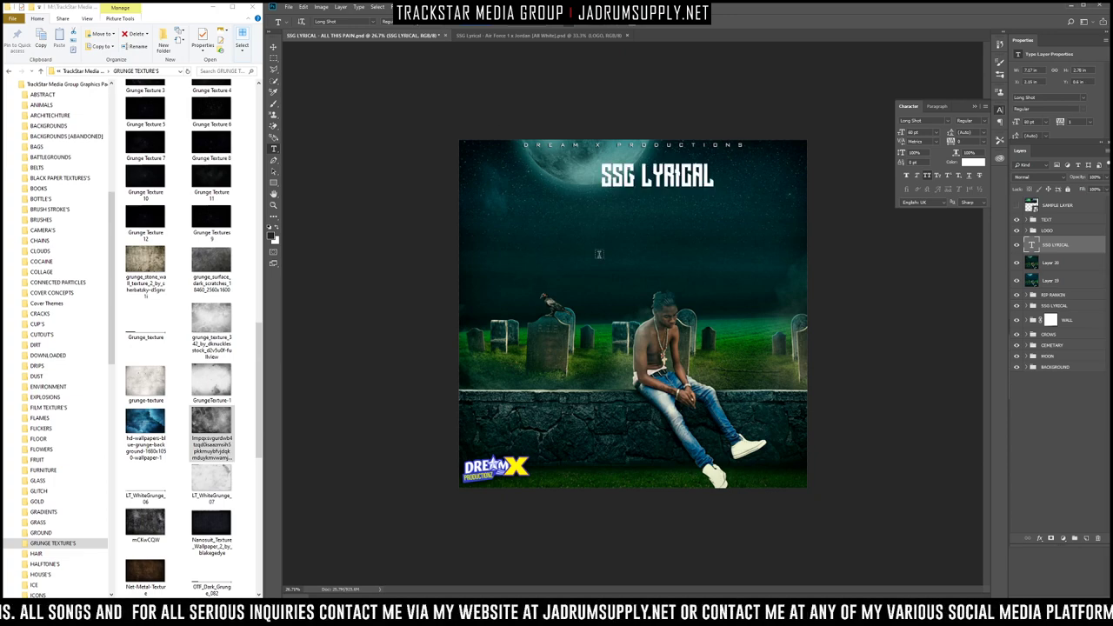
pyautogui.moveTo(633, 190); pyautogui.dragTo(604, 213)
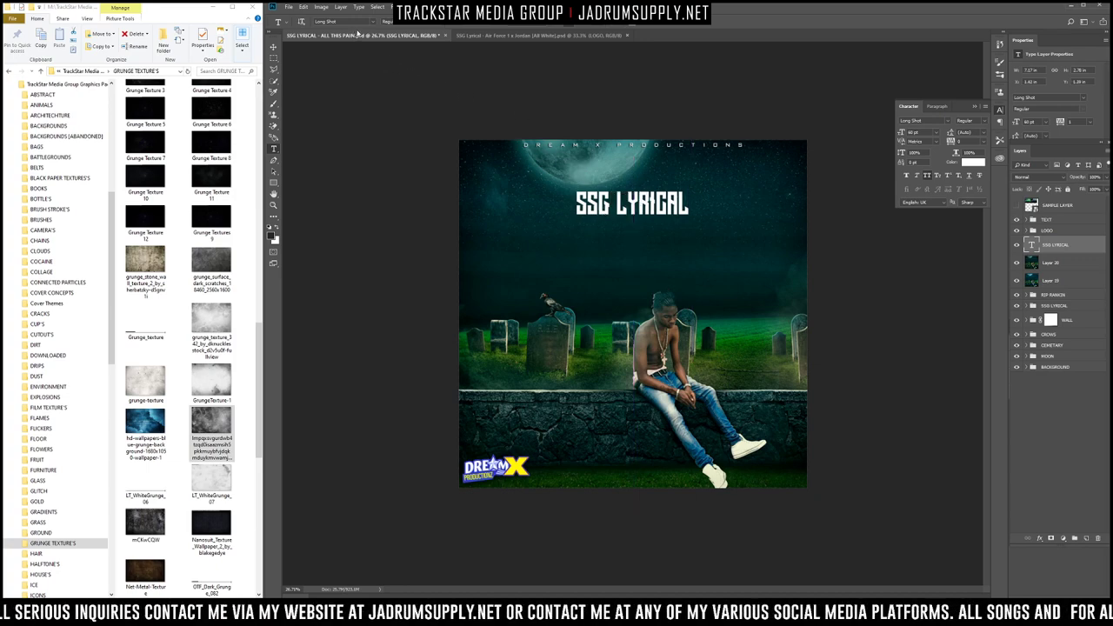
# Step: Try other fonts on the SSG LYRICAL title, including Manga, Open Sans and The Godfather
pyautogui.press('Down')
pyautogui.press('Down')
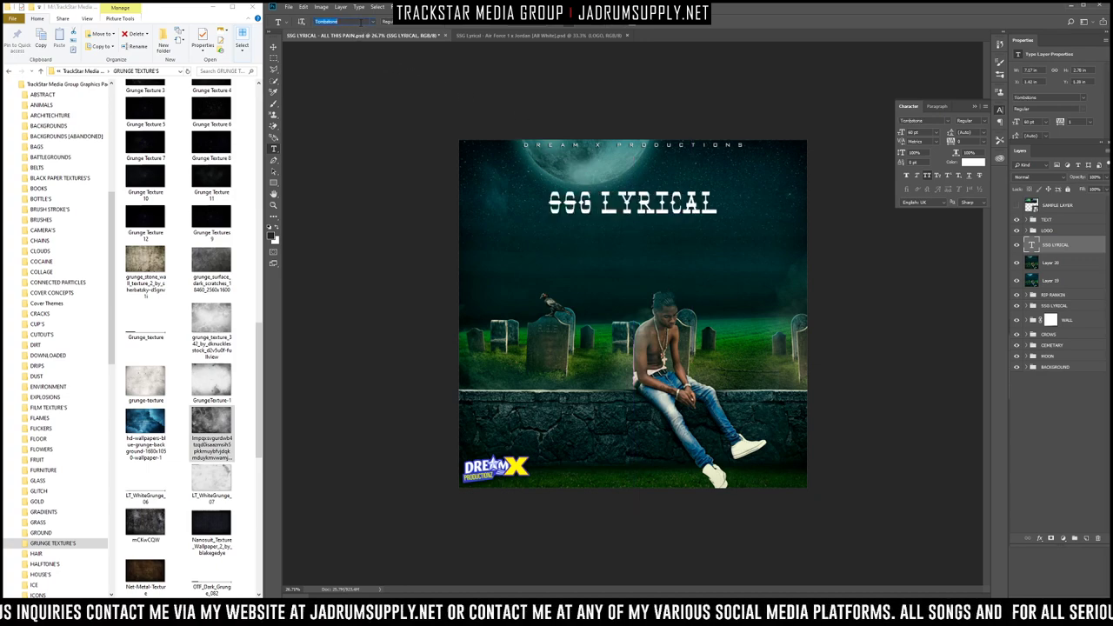
pyautogui.press('Down')
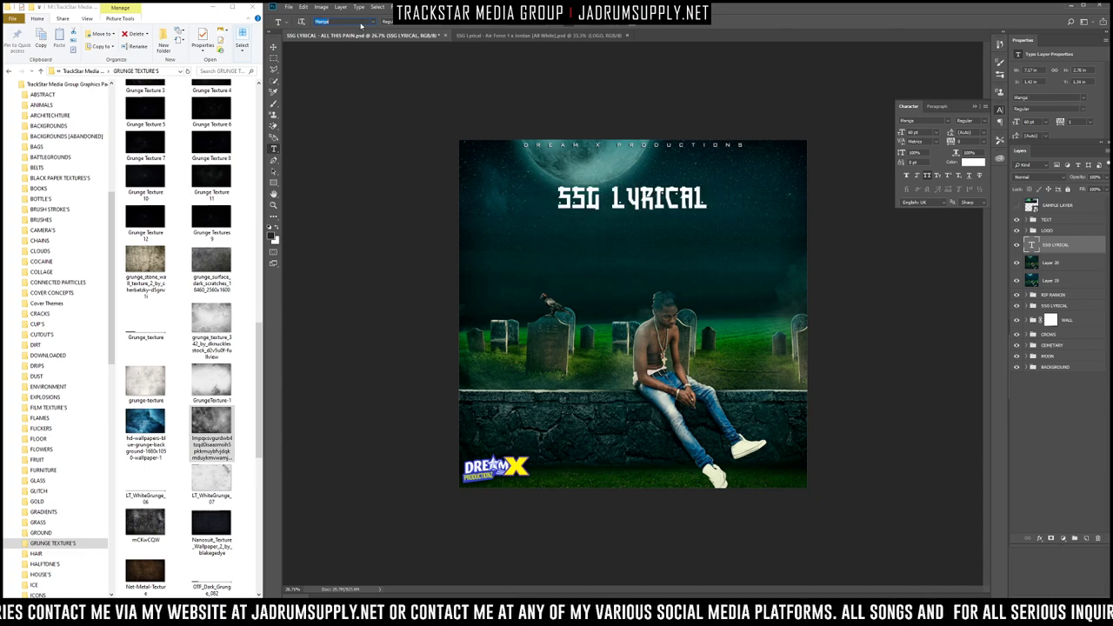
pyautogui.press('Down')
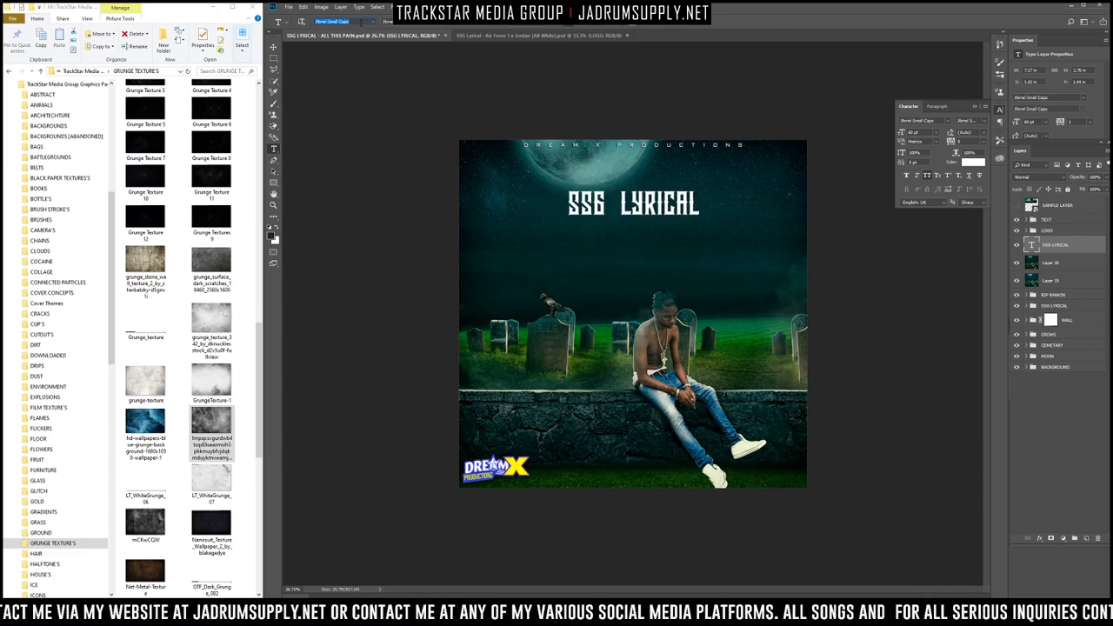
pyautogui.write('Open Sans')
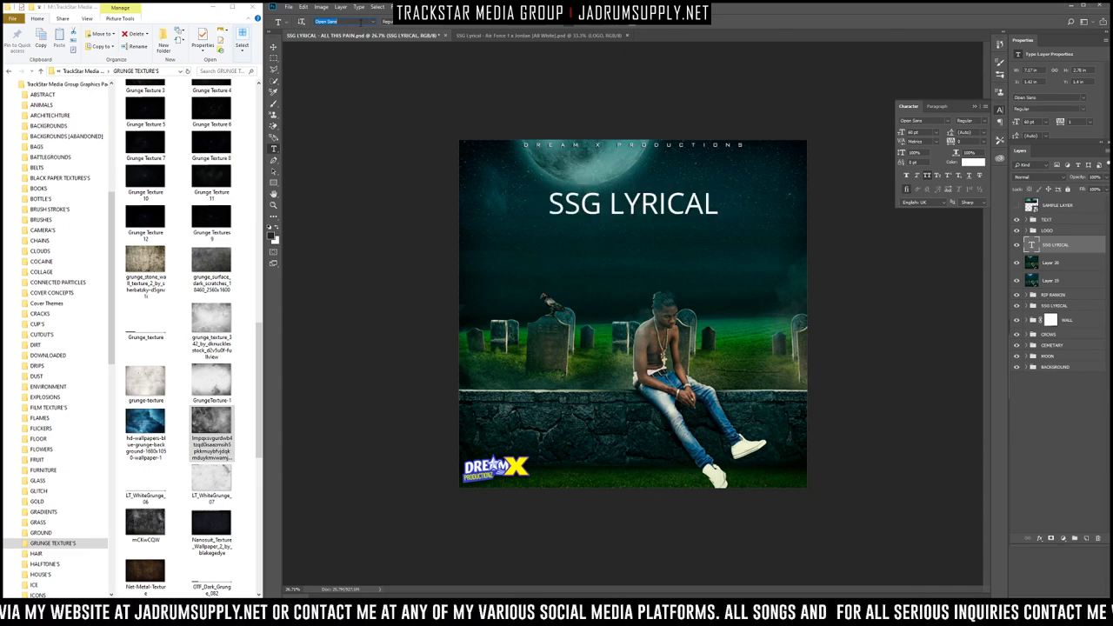
pyautogui.press('Down')
pyautogui.press('Down')
pyautogui.press('Down')
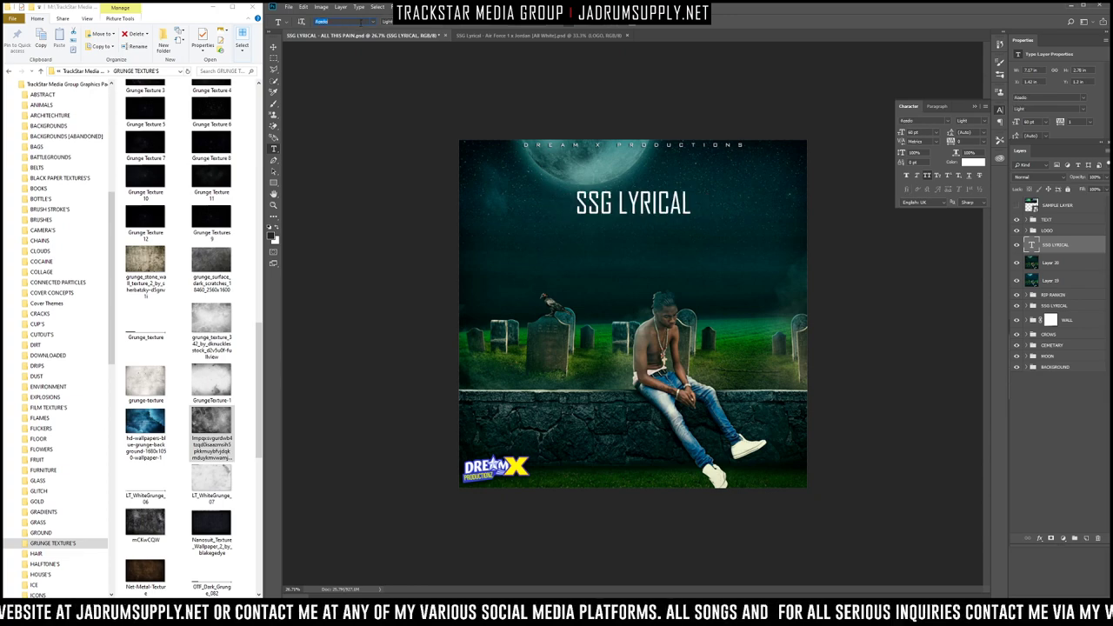
pyautogui.press('Down')
pyautogui.press('Up')
pyautogui.press('Down')
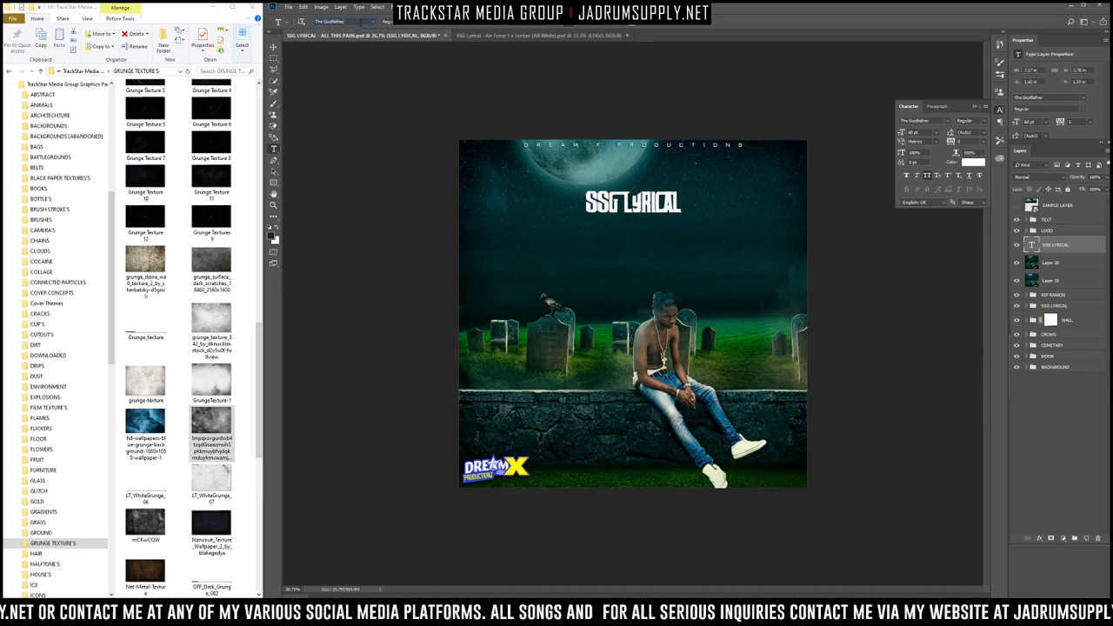
pyautogui.press('Down')
pyautogui.press('Down')
pyautogui.press('Escape')
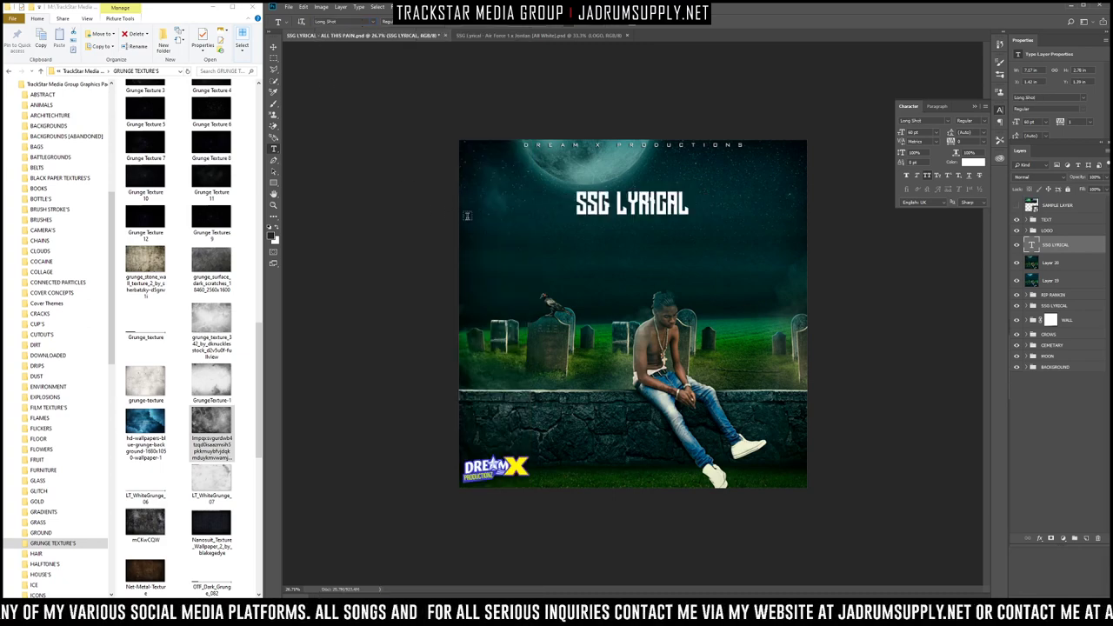
# Step: Add a separate paragraph text box reading "ALL THIS PAIN" under the SSG LYRICAL title
pyautogui.moveTo(517, 211); pyautogui.dragTo(787, 340)
pyautogui.write('ALL T')
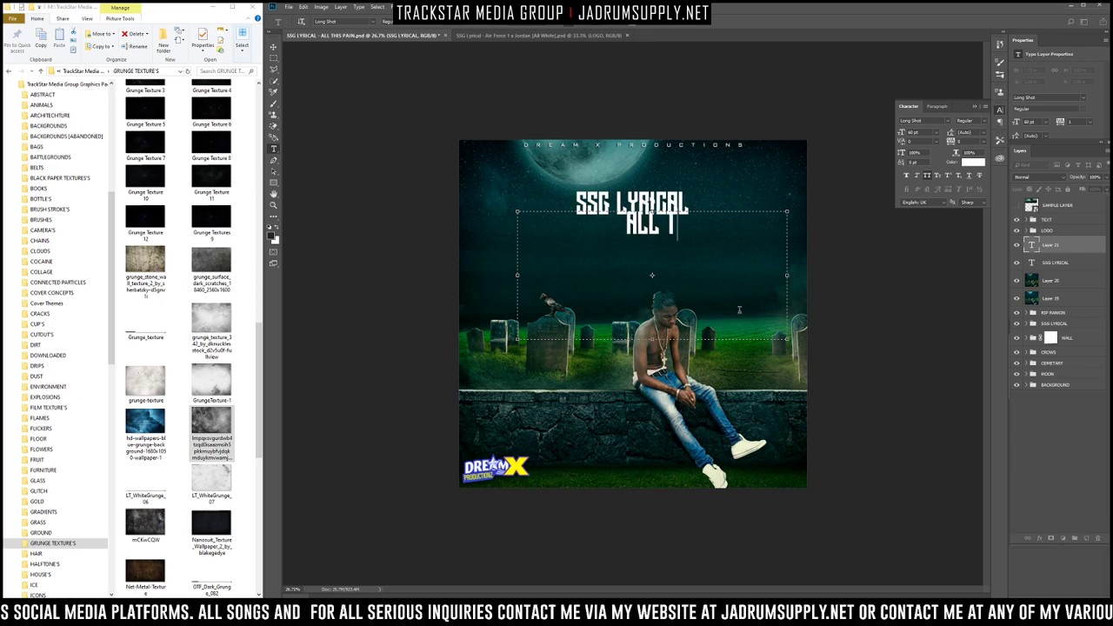
pyautogui.write('HIS PAIN')
pyautogui.hotkey('ctrl', 'Return')
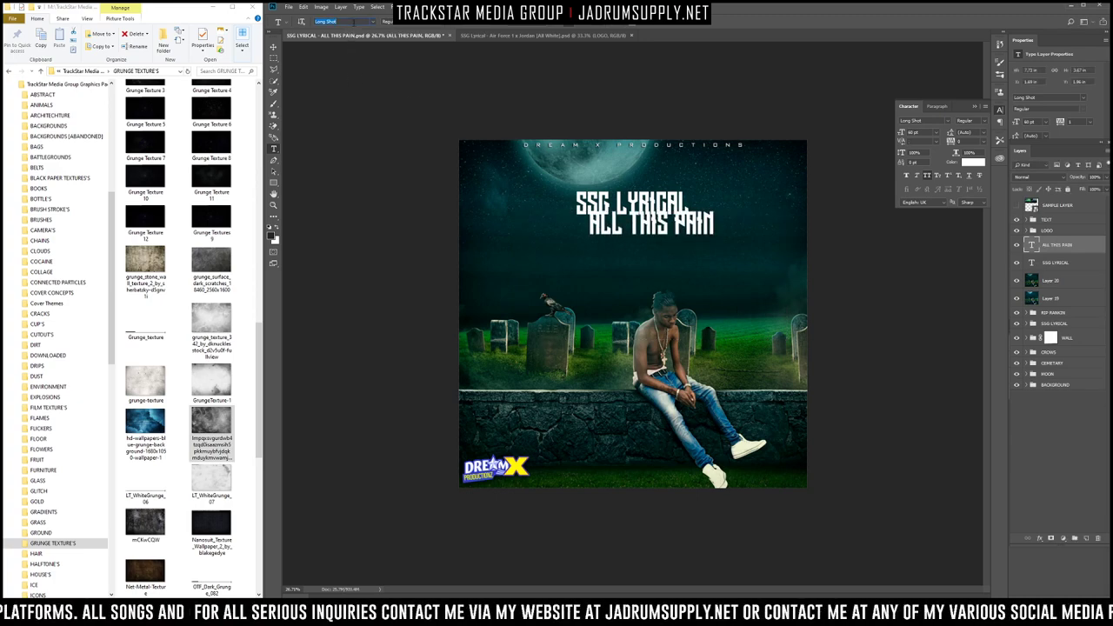
# Step: Set the ALL THIS PAIN text in the WALK Personal Use font, stretch its letters taller and reduce the size to 57 pt
pyautogui.write('walk')
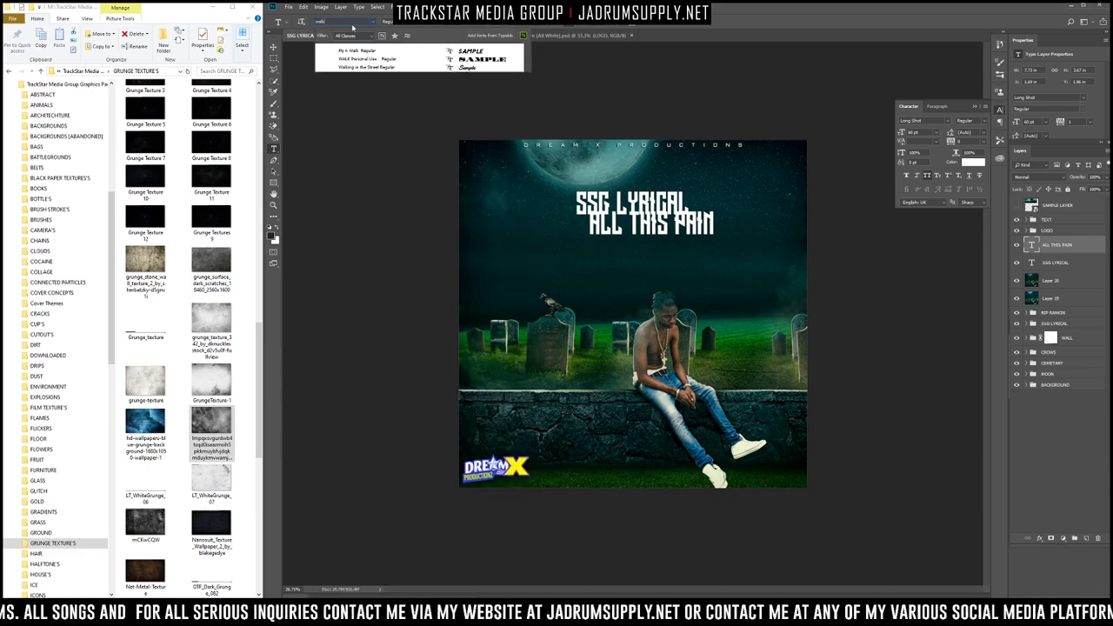
pyautogui.click(456, 57)
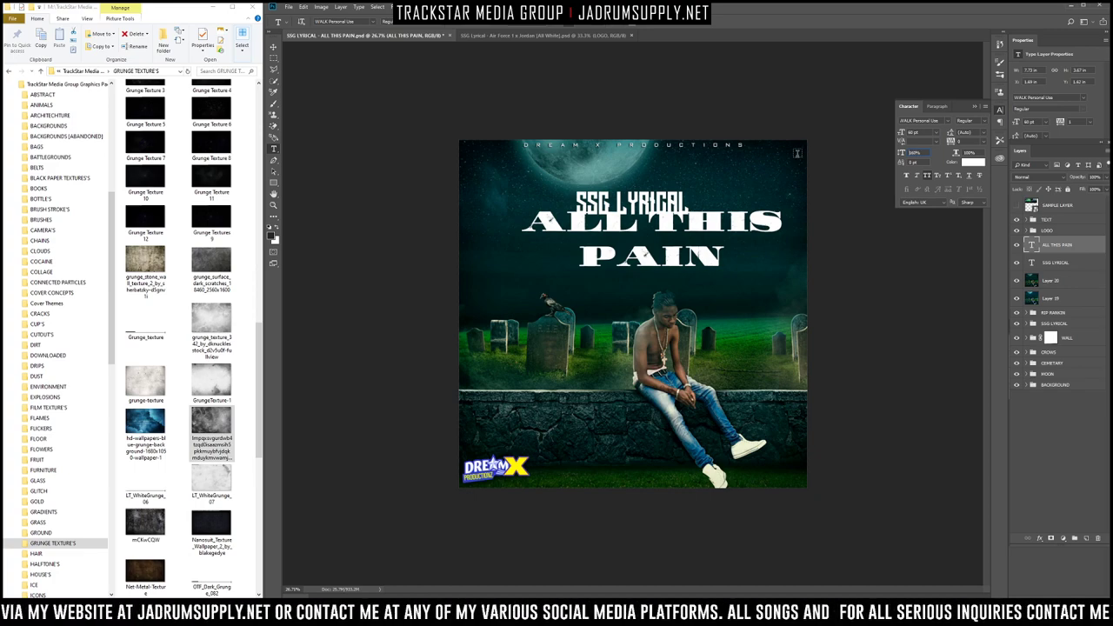
pyautogui.press('Return')
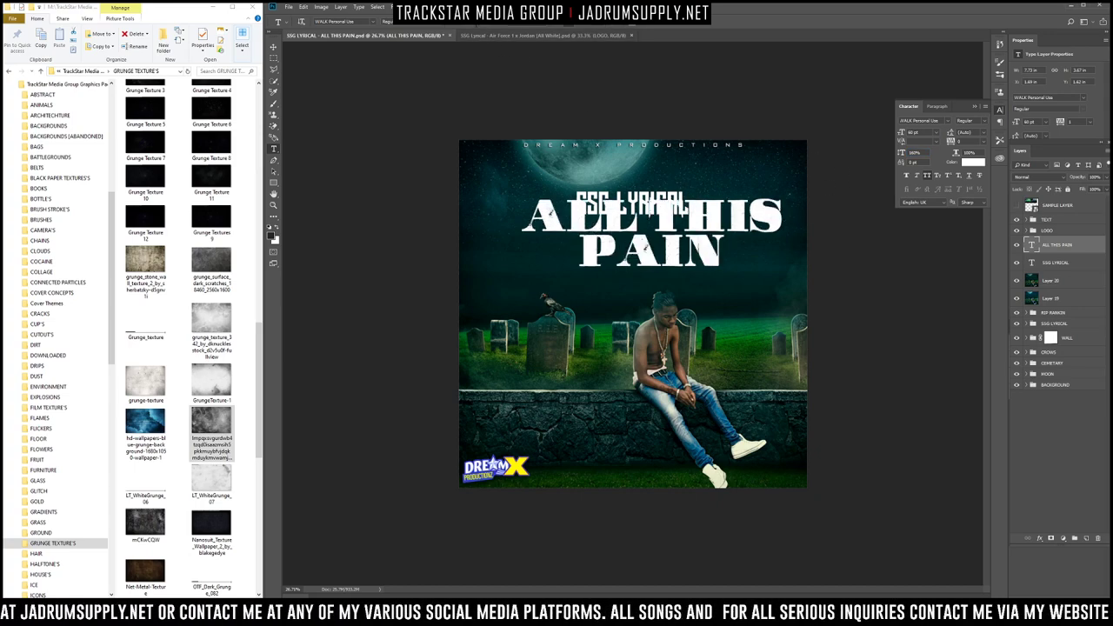
pyautogui.hotkey('ctrl', 'shift', ',')
pyautogui.hotkey('ctrl', 'shift', ',')
pyautogui.hotkey('ctrl', 'shift', ',')
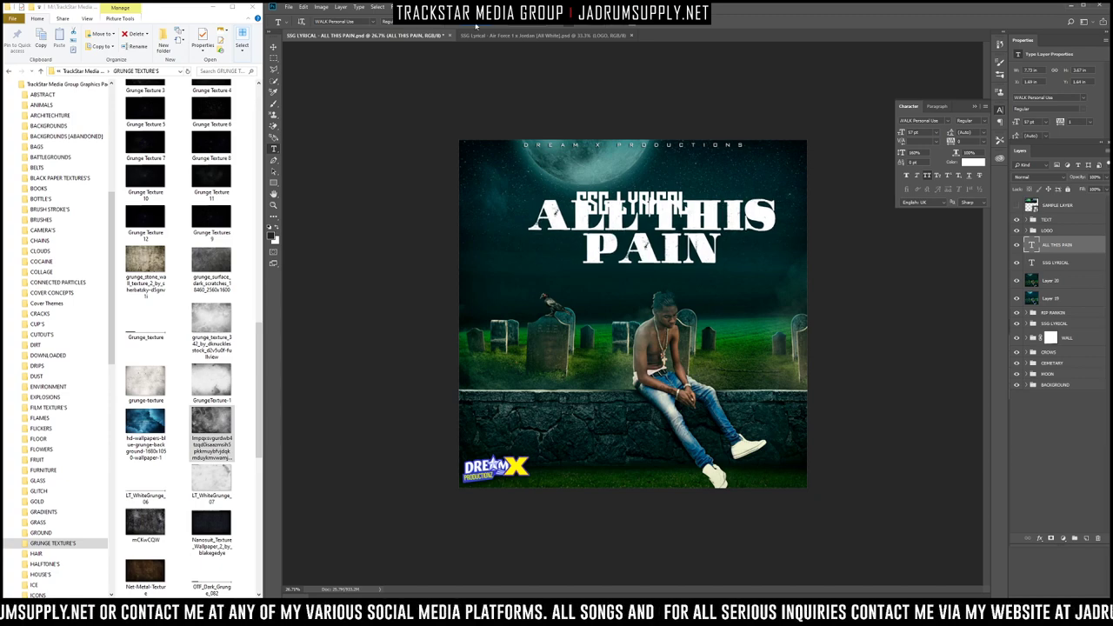
# Step: Reposition the ALL THIS PAIN text in the night sky below the moon, with the SSG LYRICAL text hidden
pyautogui.moveTo(668, 224); pyautogui.dragTo(677, 191)
pyautogui.scroll(3, 607, 241)
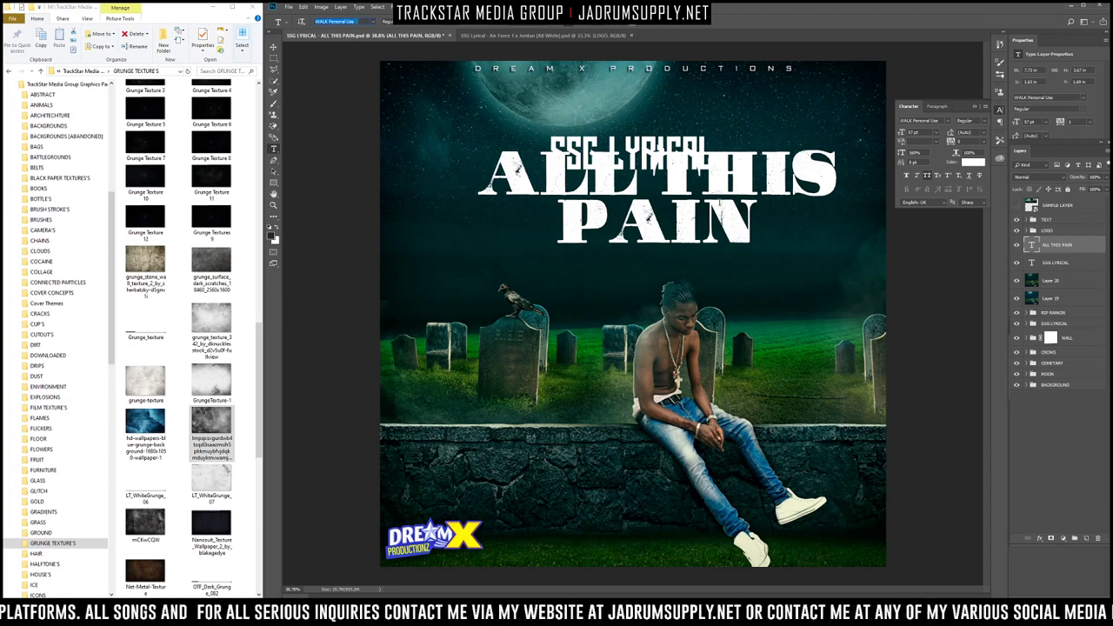
pyautogui.press('v')
pyautogui.moveTo(644, 215); pyautogui.dragTo(621, 221)
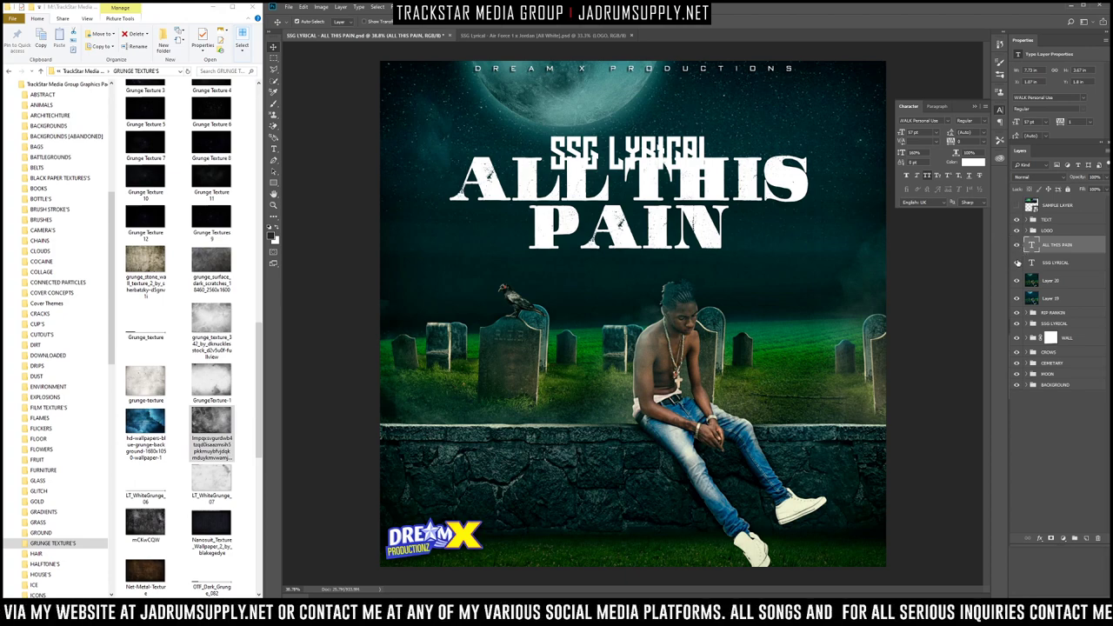
pyautogui.moveTo(652, 194)
pyautogui.mouseDown()
pyautogui.moveTo(576, 192)
pyautogui.moveTo(665, 193)
pyautogui.moveTo(667, 174)
pyautogui.moveTo(644, 193)
pyautogui.mouseUp()
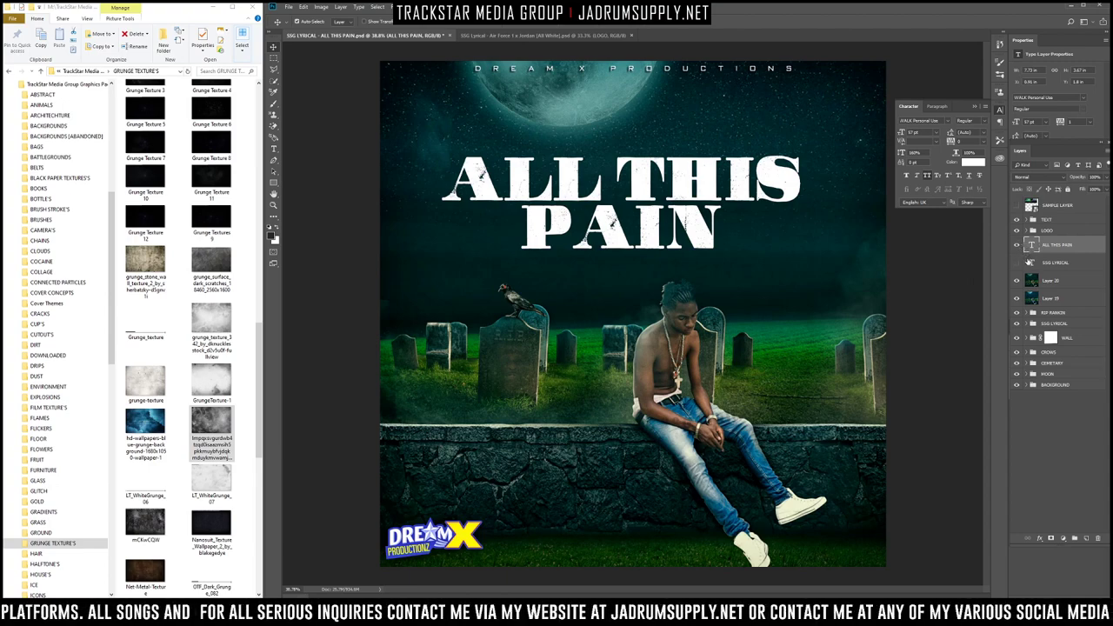
# Step: Show the SSG LYRICAL text layer stacked above ALL THIS PAIN and lower the ALL THIS PAIN opacity to 7%
pyautogui.click(1017, 264)
pyautogui.moveTo(1049, 265); pyautogui.dragTo(1049, 242)
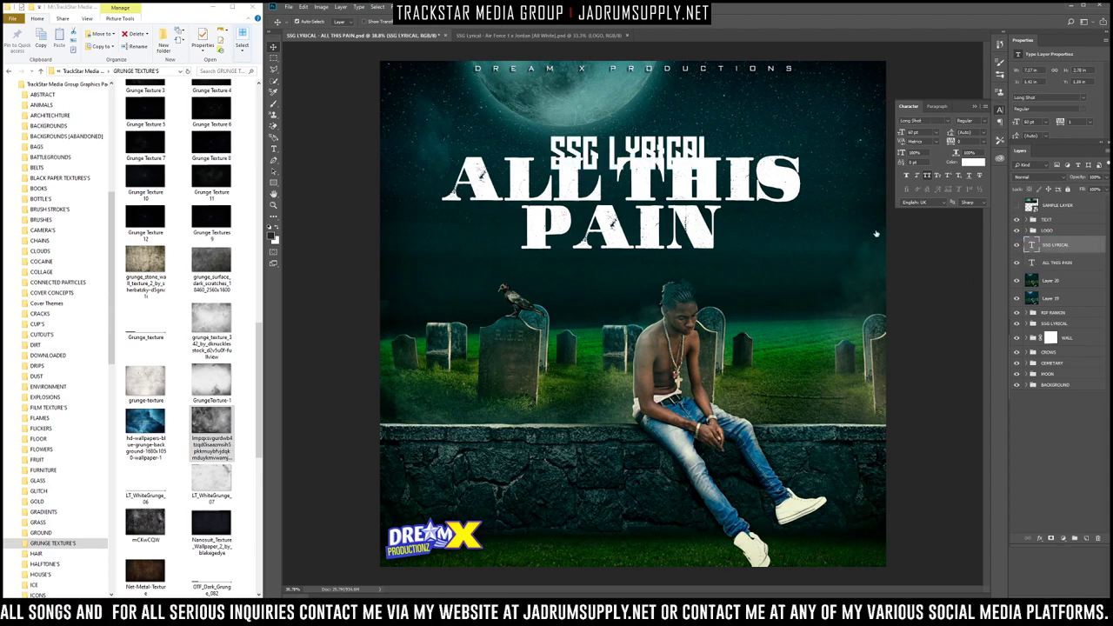
pyautogui.click(1052, 264)
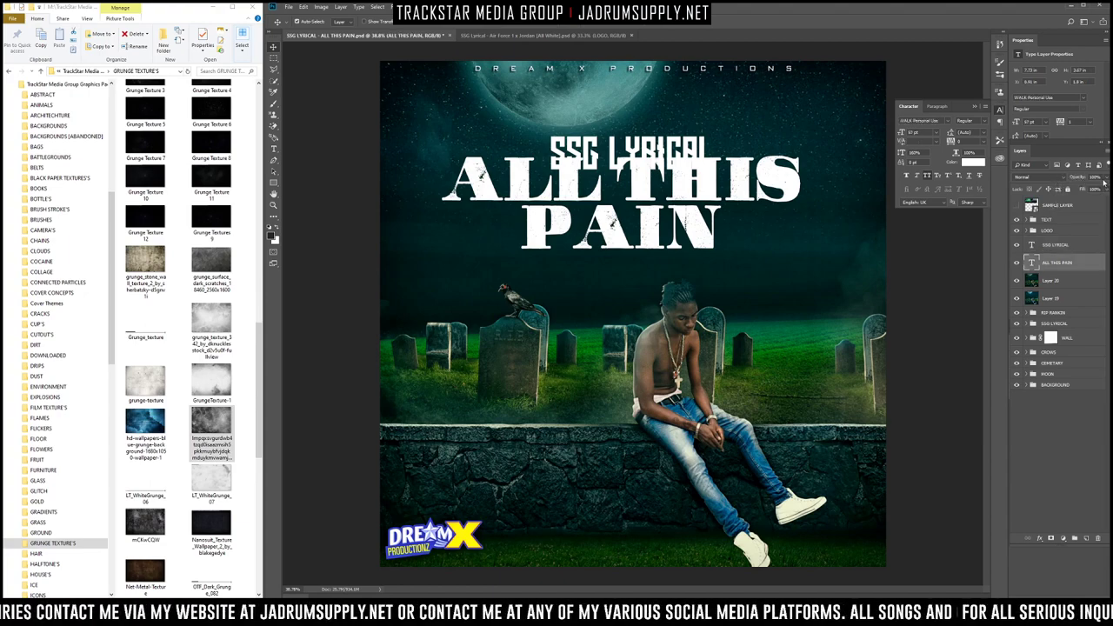
pyautogui.moveTo(1076, 190); pyautogui.dragTo(1070, 190)
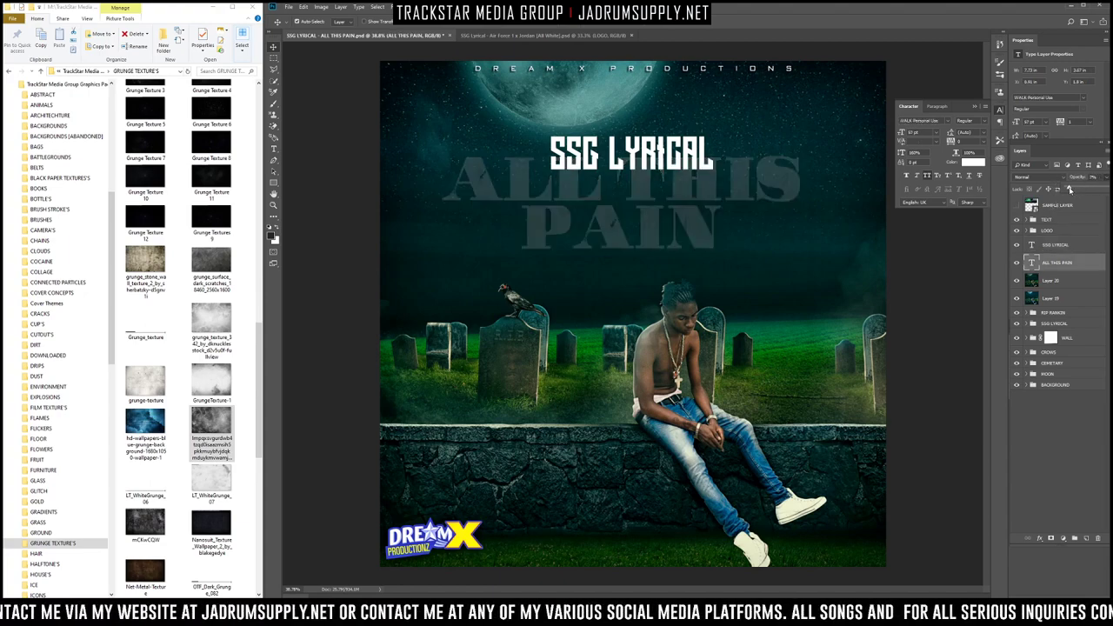
pyautogui.scroll(4, 561, 151)
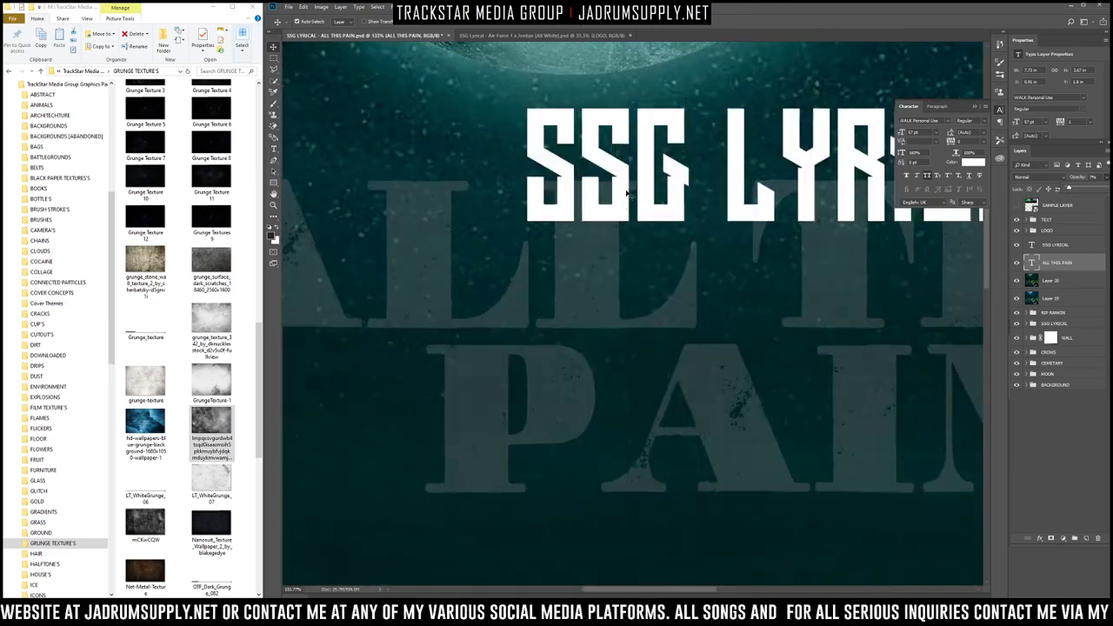
pyautogui.scroll(-4, 751, 223)
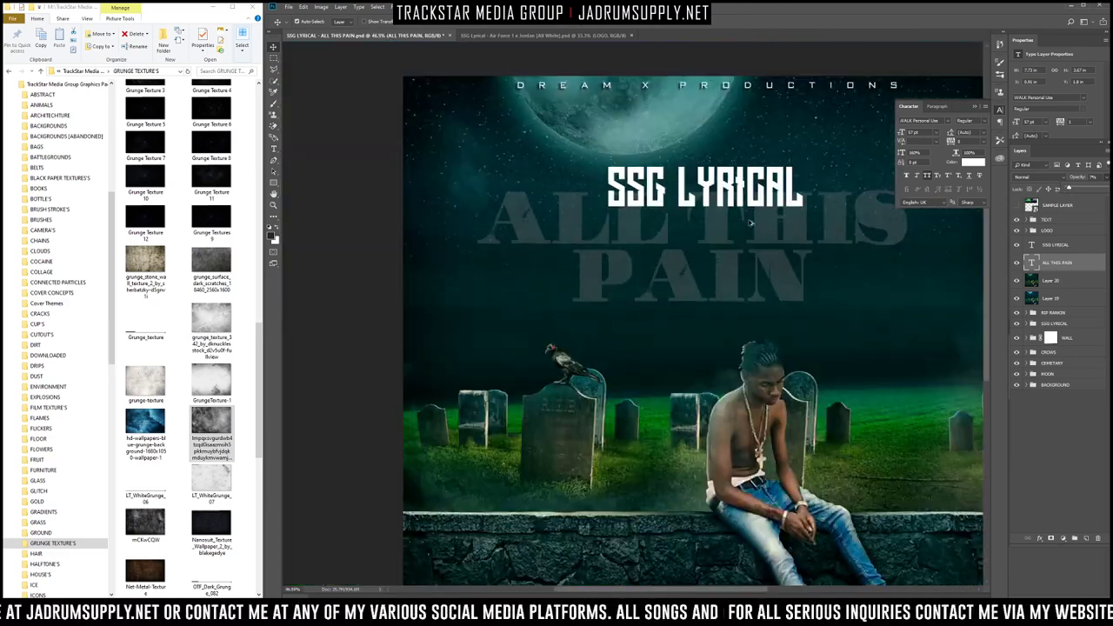
# Step: Align the SSG LYRICAL title to the canvas's vertical centre line, overlapping the faded ALL THIS text
pyautogui.click(710, 201)
pyautogui.moveTo(712, 202); pyautogui.dragTo(706, 201)
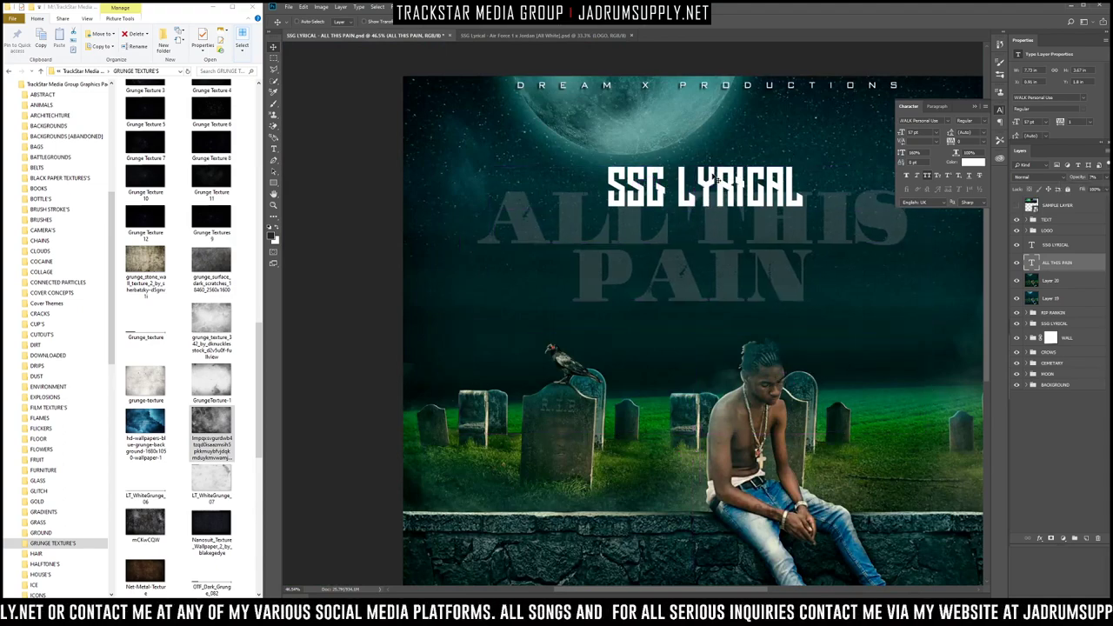
pyautogui.click(718, 179)
pyautogui.moveTo(719, 178)
pyautogui.mouseDown()
pyautogui.moveTo(692, 178)
pyautogui.moveTo(703, 177)
pyautogui.mouseUp()
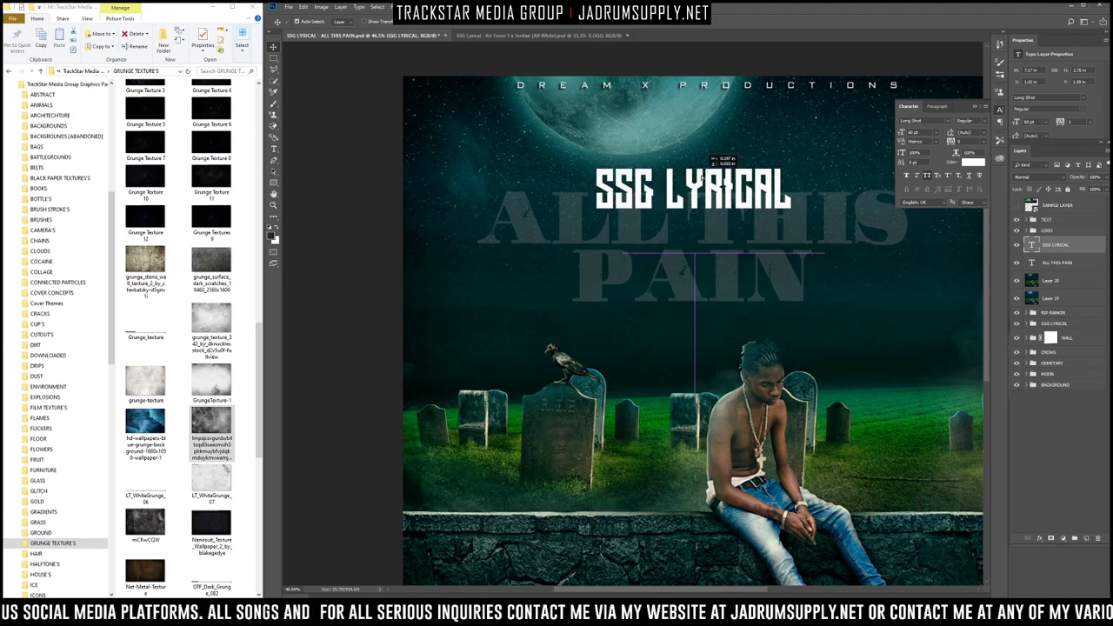
pyautogui.moveTo(703, 176); pyautogui.dragTo(713, 176)
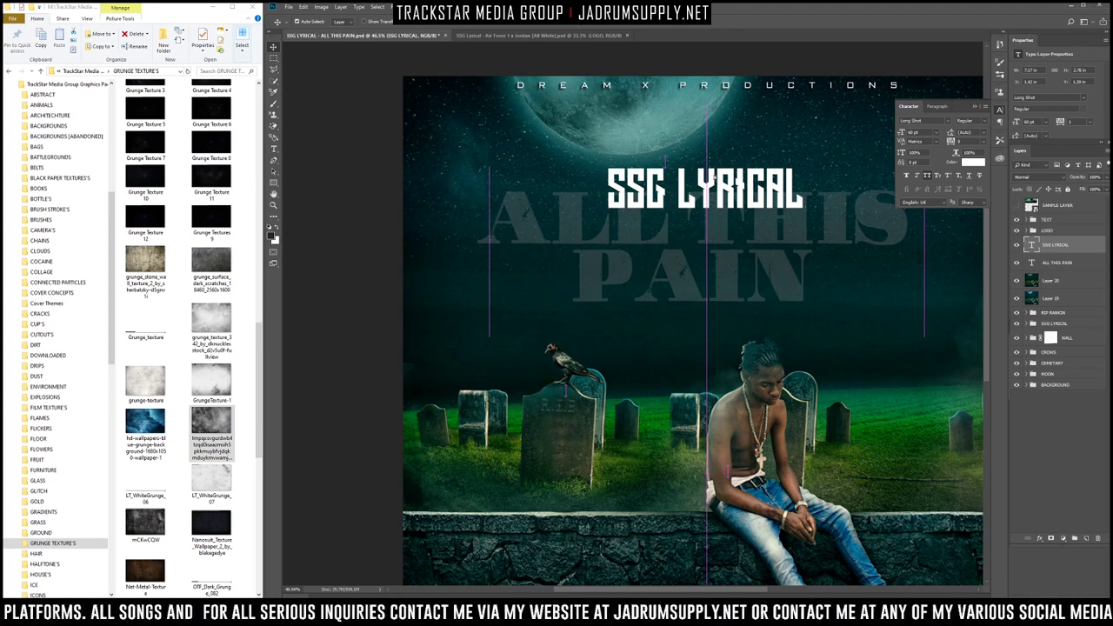
pyautogui.scroll(-3, 739, 208)
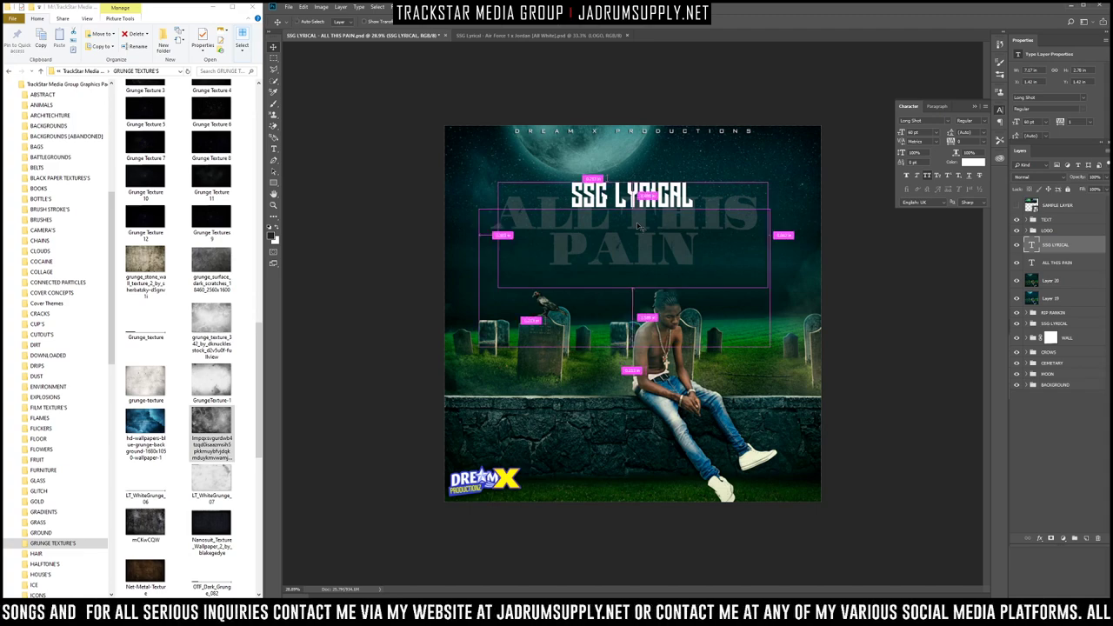
# Step: Remove the word PAIN from the faded text so that layer contains only ALL THIS
pyautogui.click(1056, 263)
pyautogui.press('t')
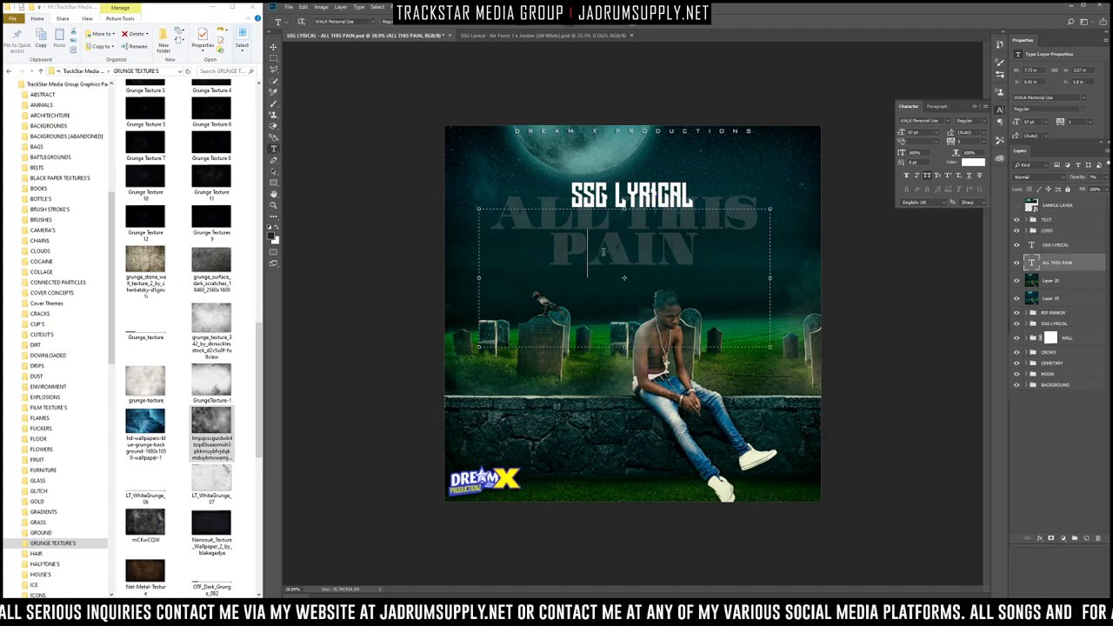
pyautogui.doubleClick(559, 253)
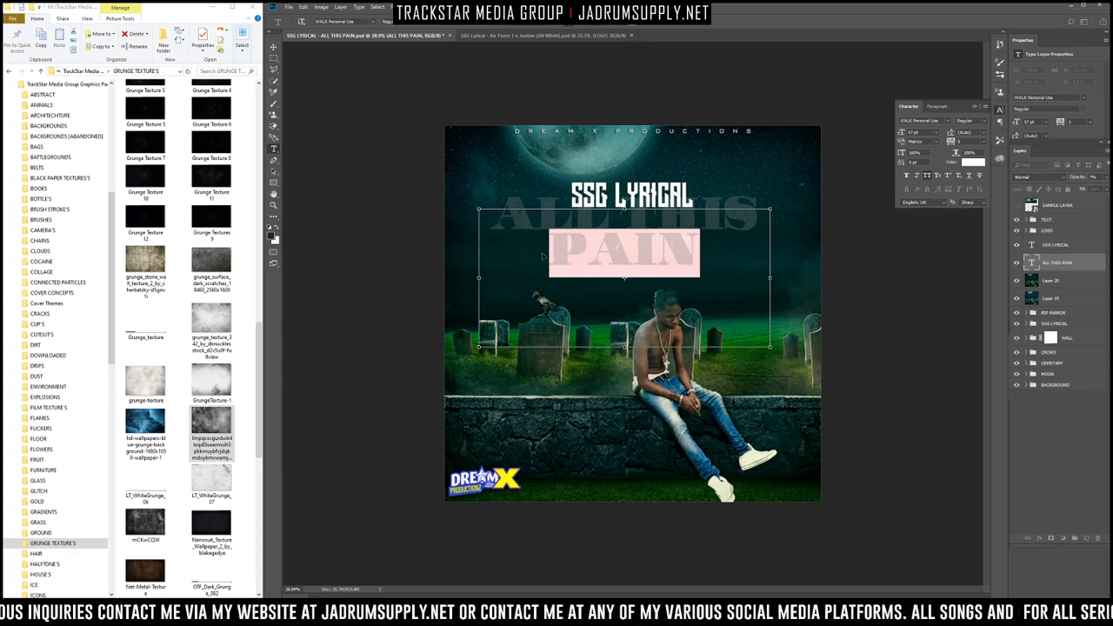
pyautogui.press('BackSpace')
pyautogui.hotkey('ctrl', 'Return')
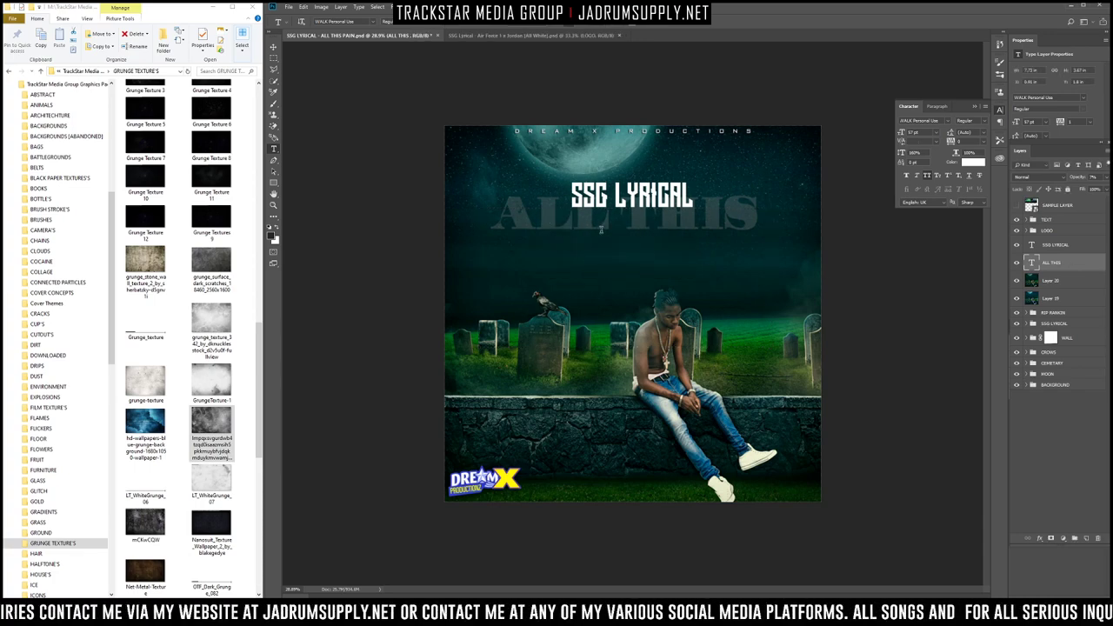
# Step: Add "PAIN" as its own text centred beneath the faded ALL THIS text and stack the ALL THIS layer above it
pyautogui.moveTo(596, 228); pyautogui.dragTo(740, 374)
pyautogui.write('PAIN')
pyautogui.hotkey('ctrl', 'Return')
pyautogui.moveTo(649, 274); pyautogui.dragTo(628, 263)
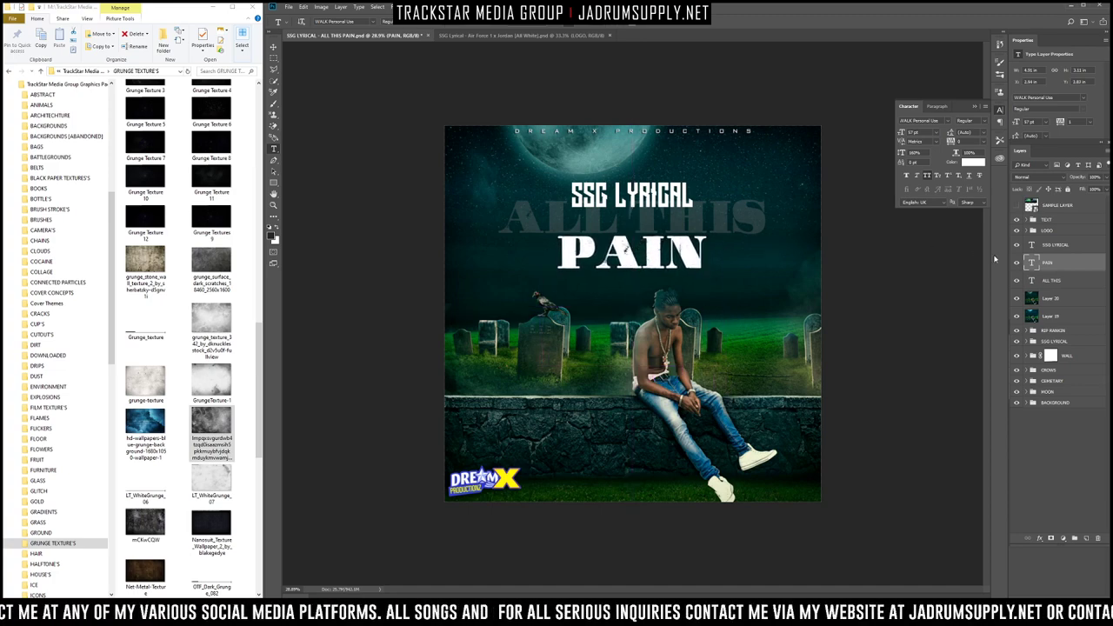
pyautogui.moveTo(1046, 283); pyautogui.dragTo(1048, 258)
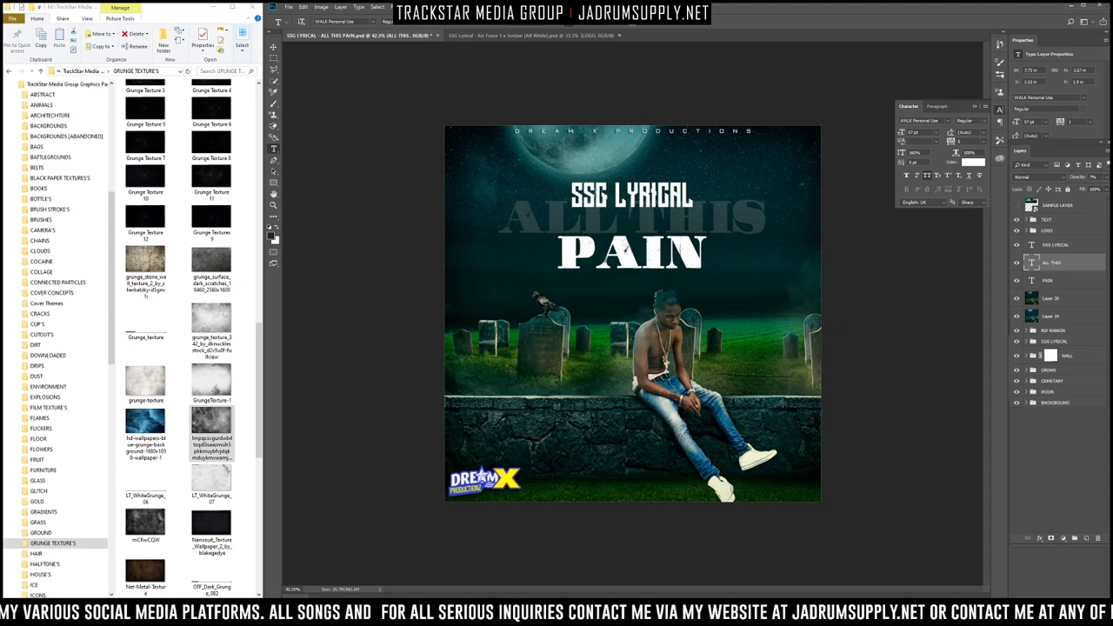
pyautogui.scroll(5, 626, 247)
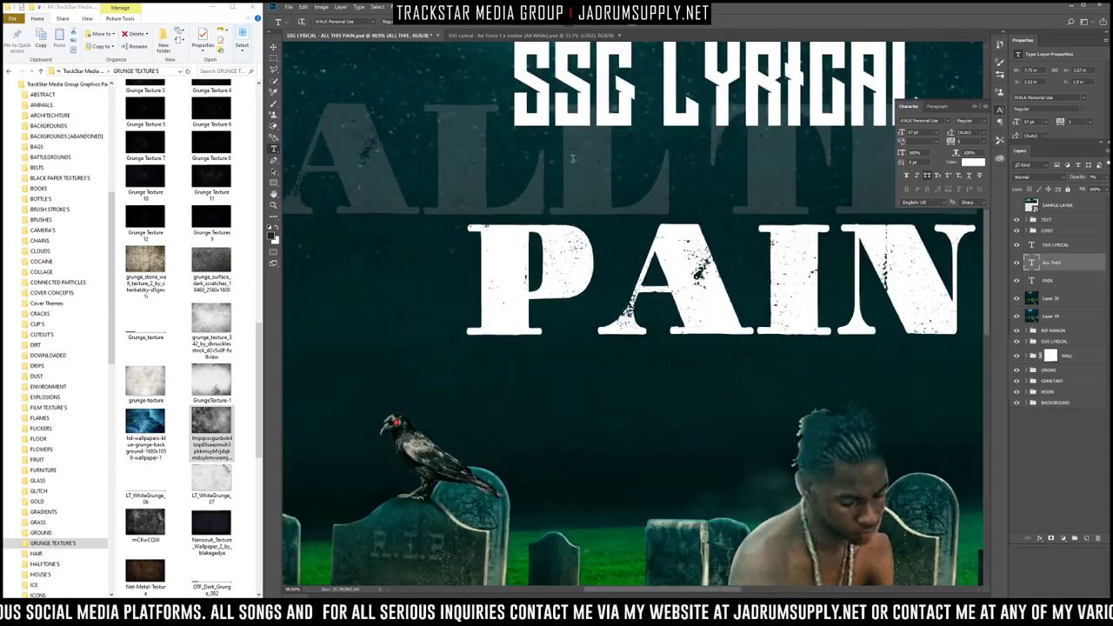
# Step: Draw a closed pen path around the SSG LYRICAL title, running straight just beneath the bottom of its letters
pyautogui.scroll(-2, 572, 158)
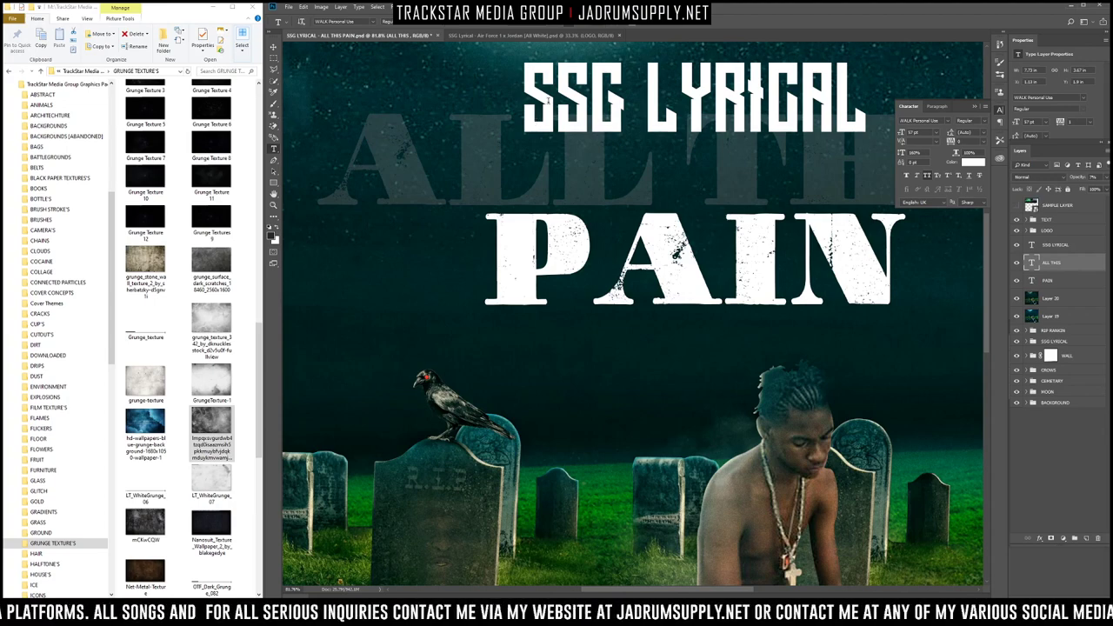
pyautogui.press('p')
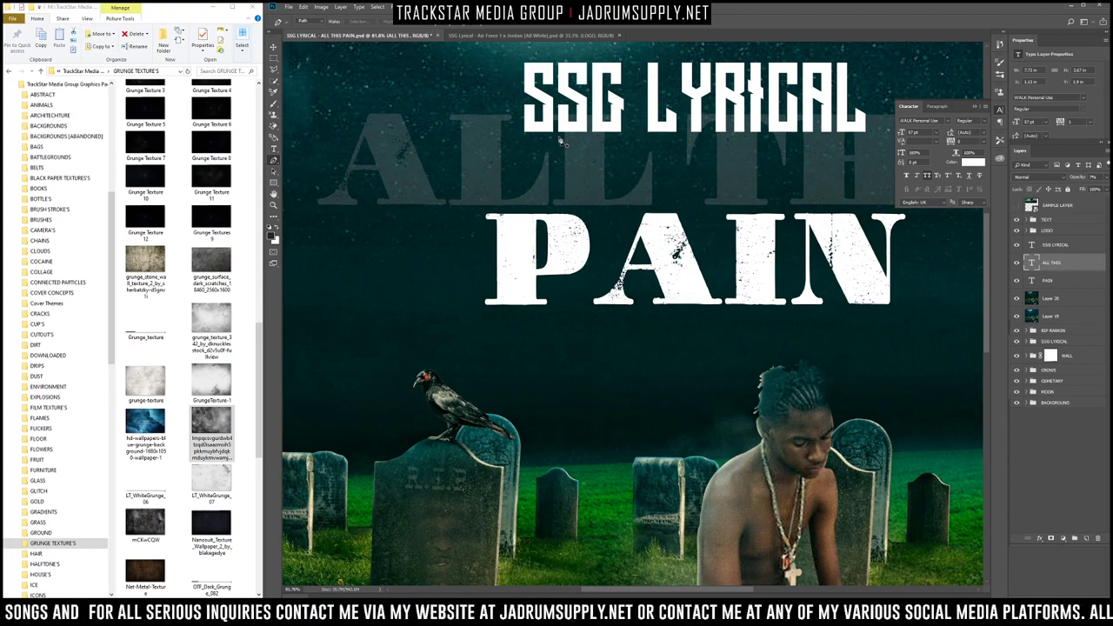
pyautogui.click(558, 135)
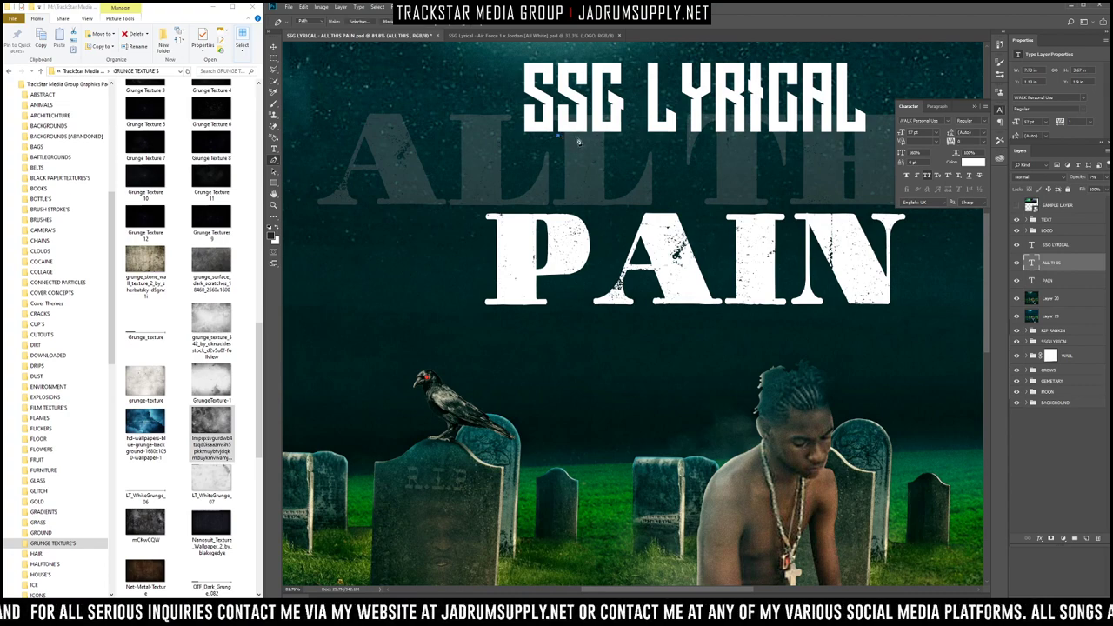
pyautogui.click(868, 137)
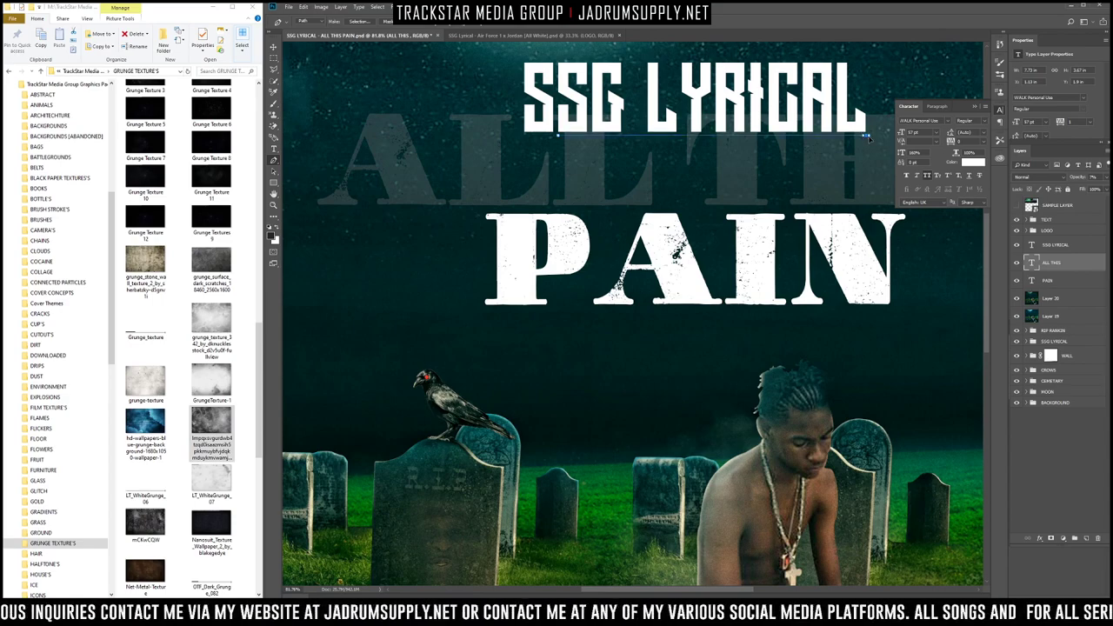
pyautogui.scroll(5, 871, 139)
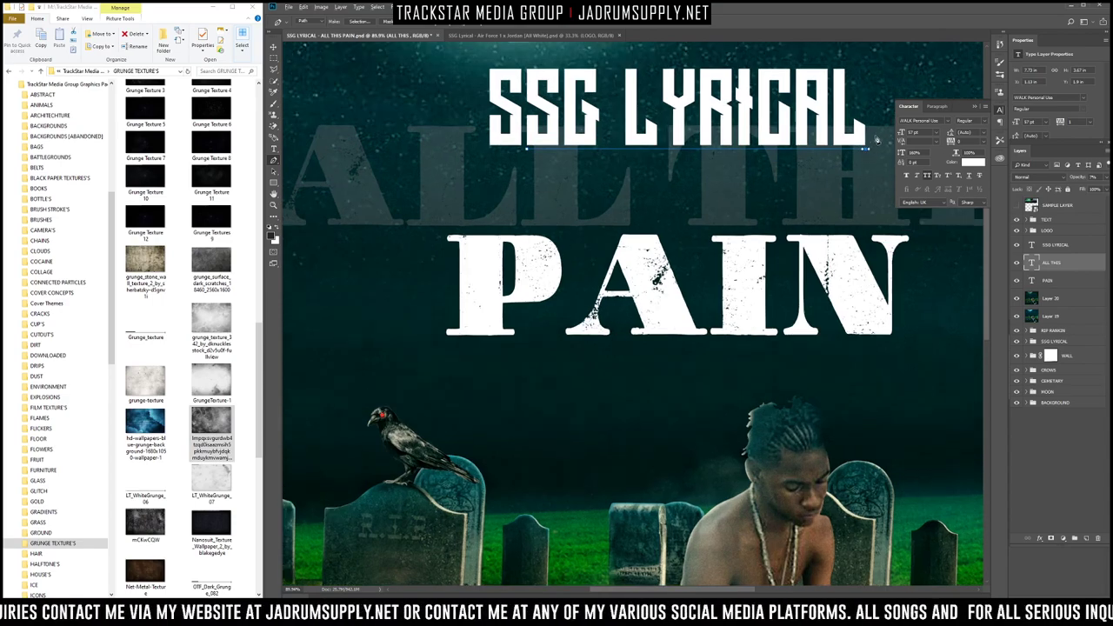
pyautogui.scroll(4, 877, 156)
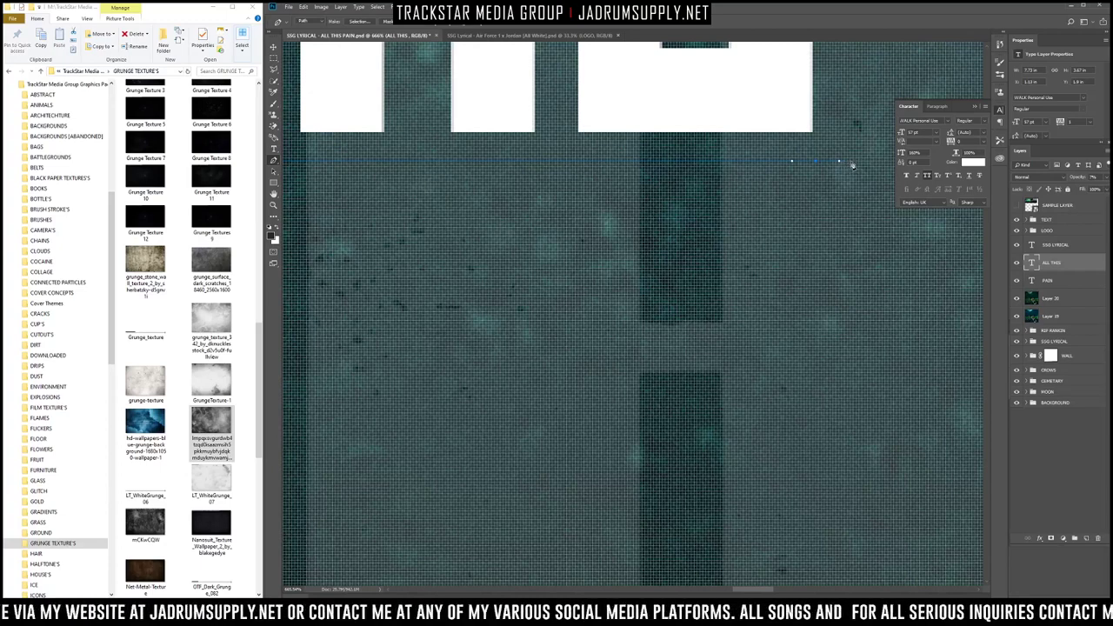
pyautogui.scroll(3, 861, 153)
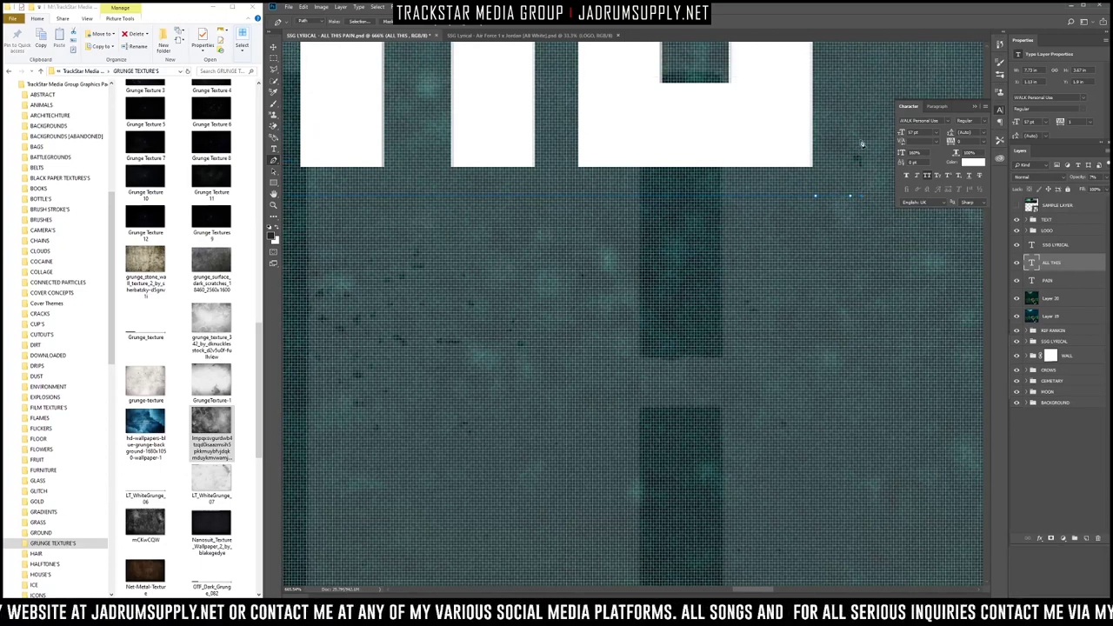
pyautogui.scroll(1, 868, 134)
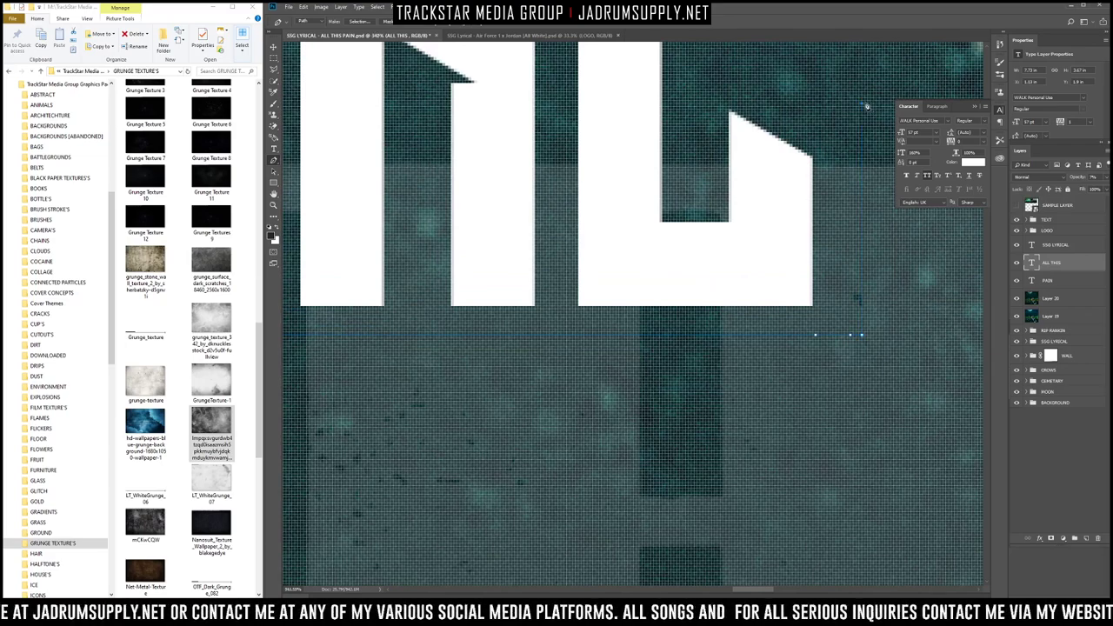
pyautogui.hotkey('ctrl', '0')
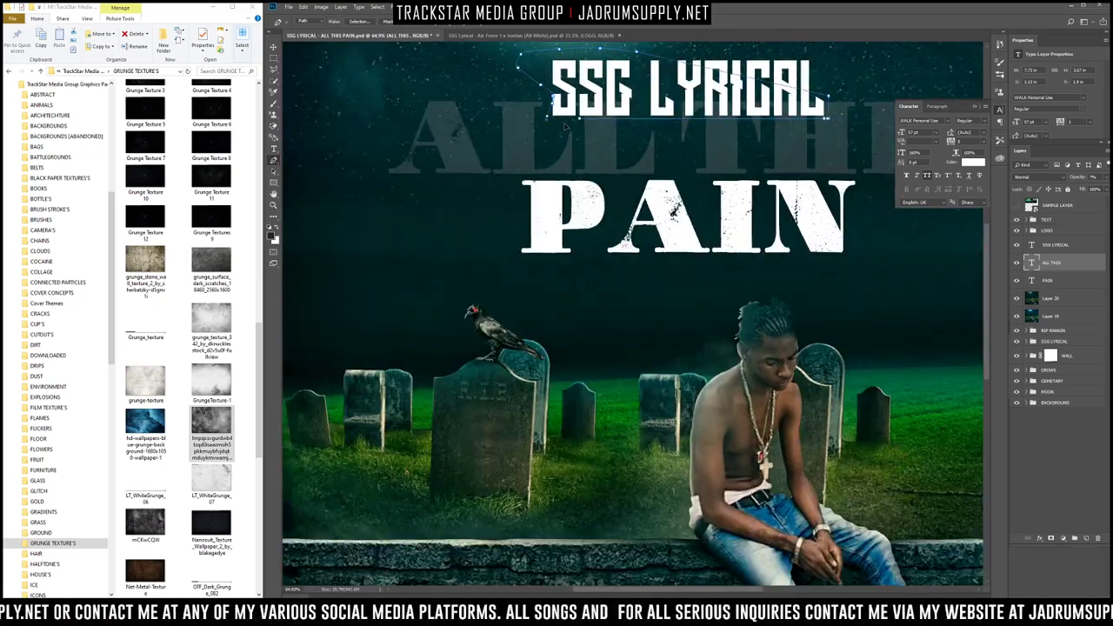
# Step: Add a layer mask to ALL THIS and mask out the area inside the path, converted to a selection, behind SSG LYRICAL
pyautogui.rightClick(590, 95)
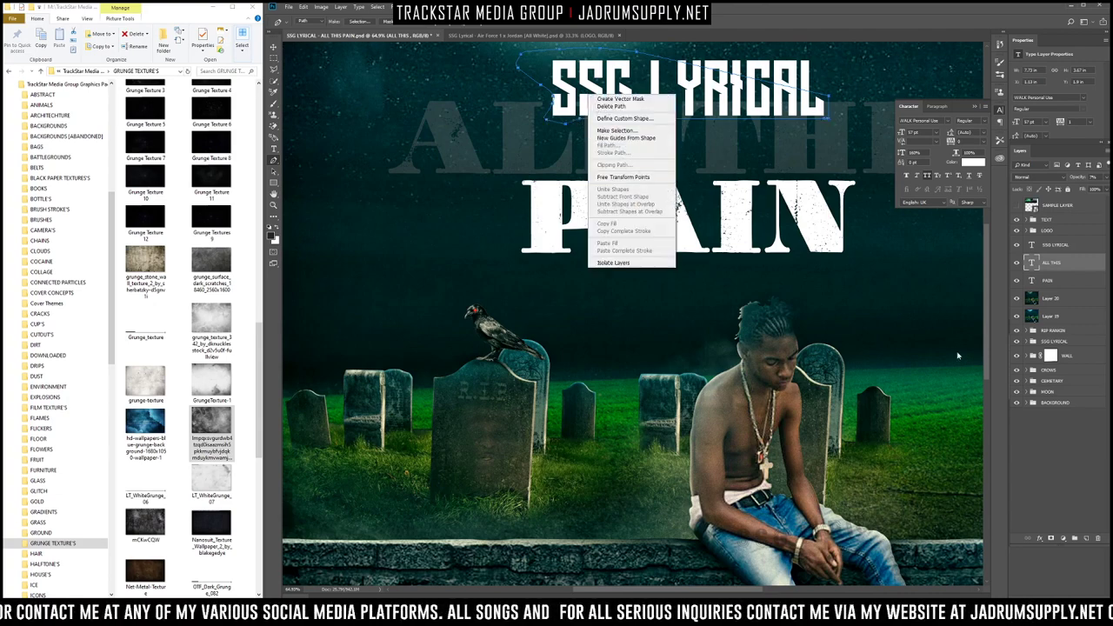
pyautogui.click(1087, 541)
pyautogui.click(1051, 538)
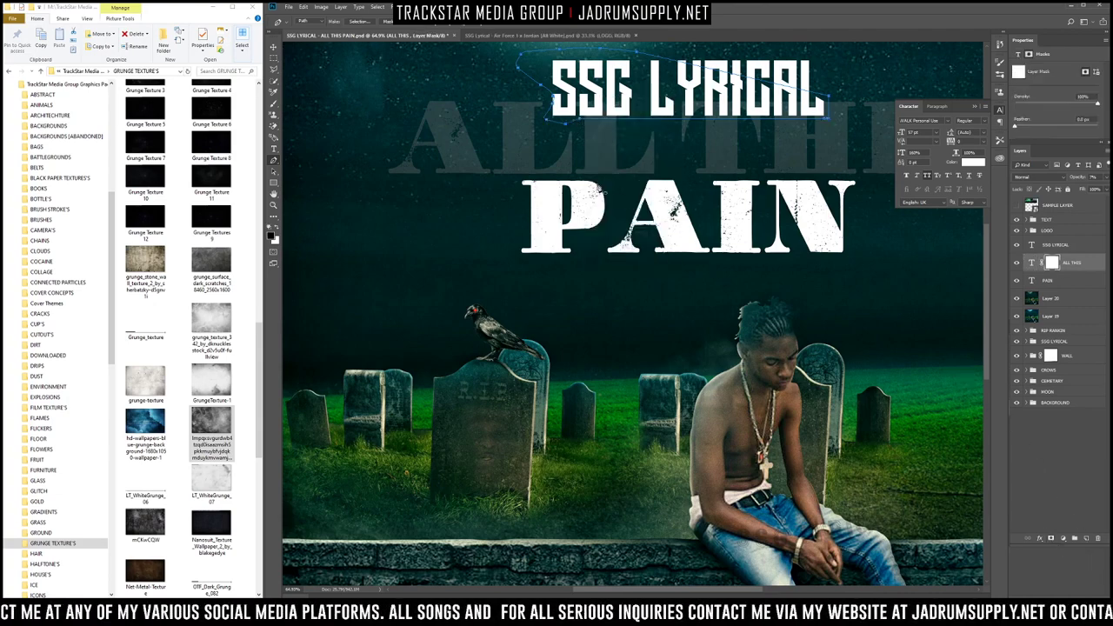
pyautogui.rightClick(582, 111)
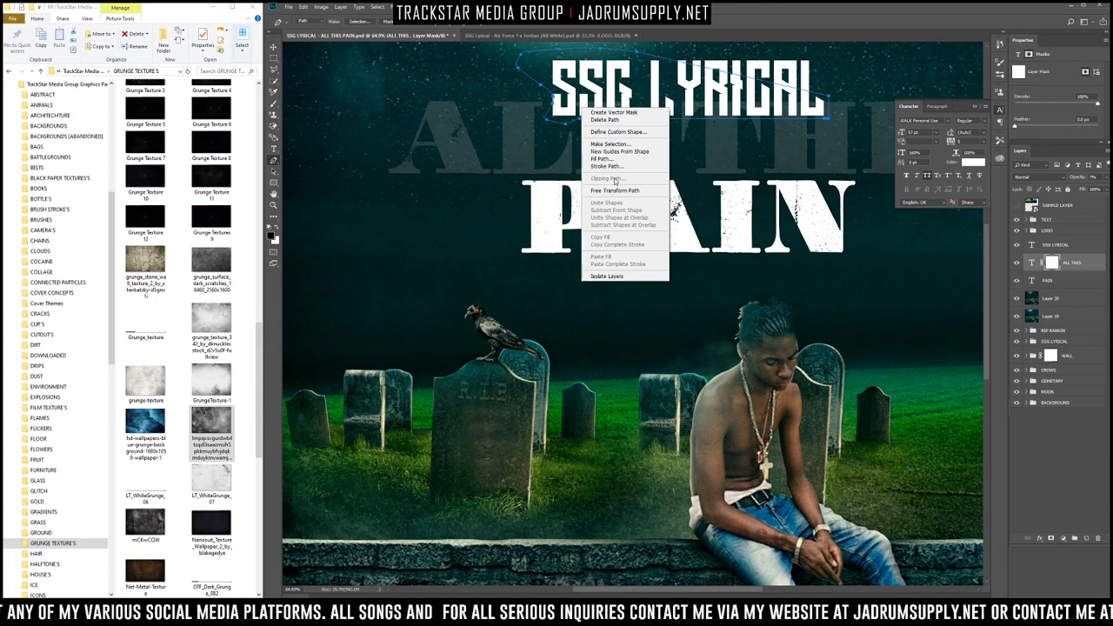
pyautogui.click(607, 145)
pyautogui.press('Return')
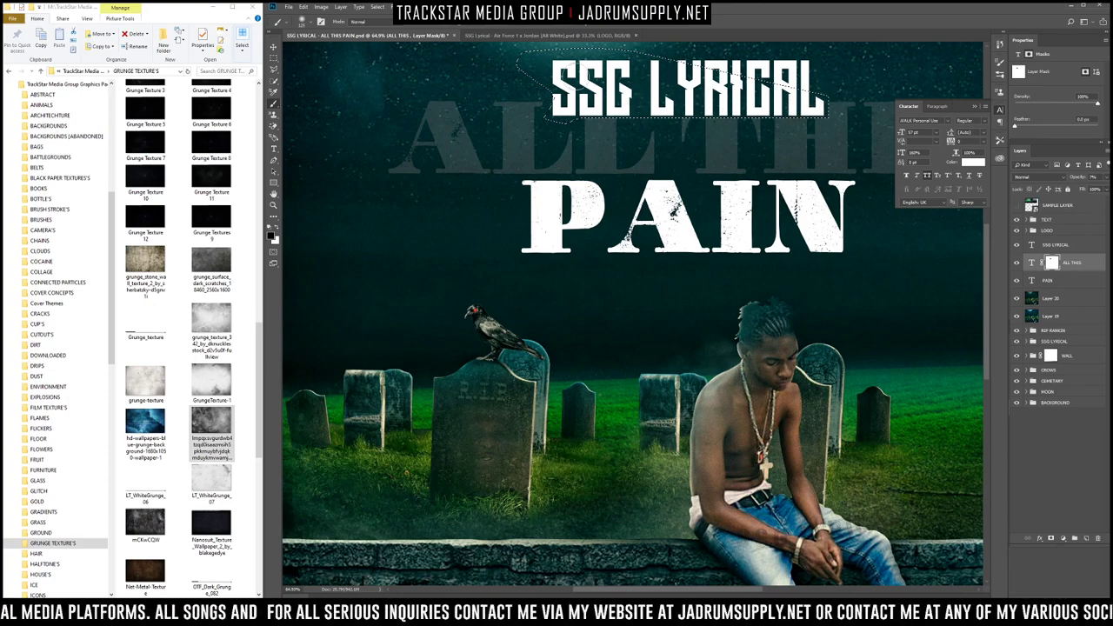
pyautogui.hotkey('ctrl', 'd')
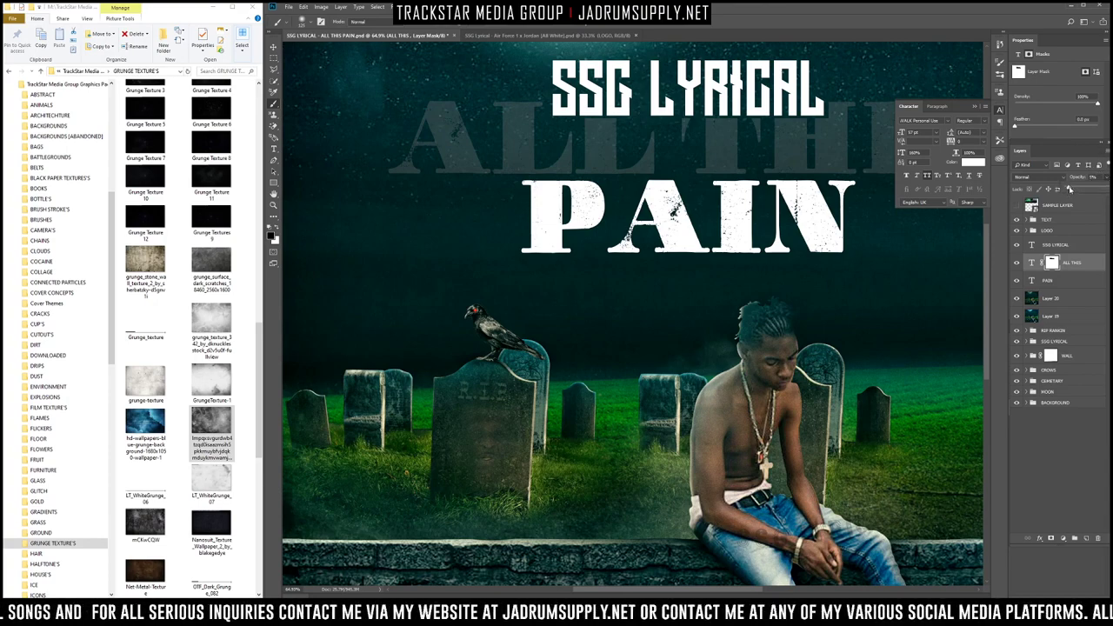
# Step: Raise the opacity of the masked ALL THIS layer to 100%
pyautogui.moveTo(1069, 190); pyautogui.dragTo(1109, 189)
pyautogui.hotkey('ctrl', '0')
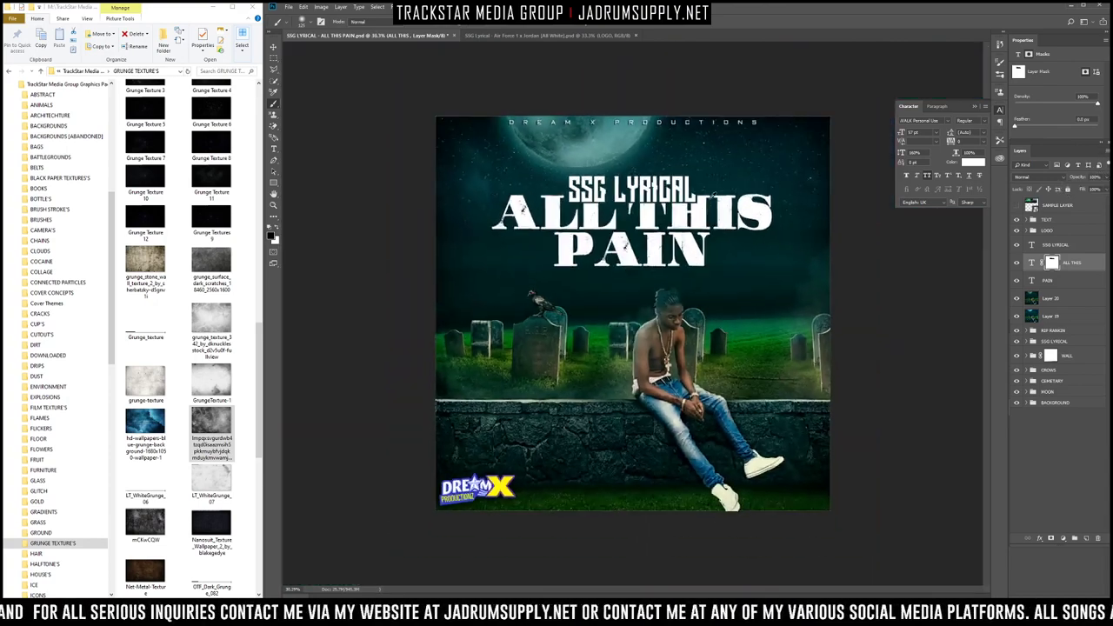
pyautogui.scroll(-2, 682, 209)
pyautogui.scroll(-1, 670, 214)
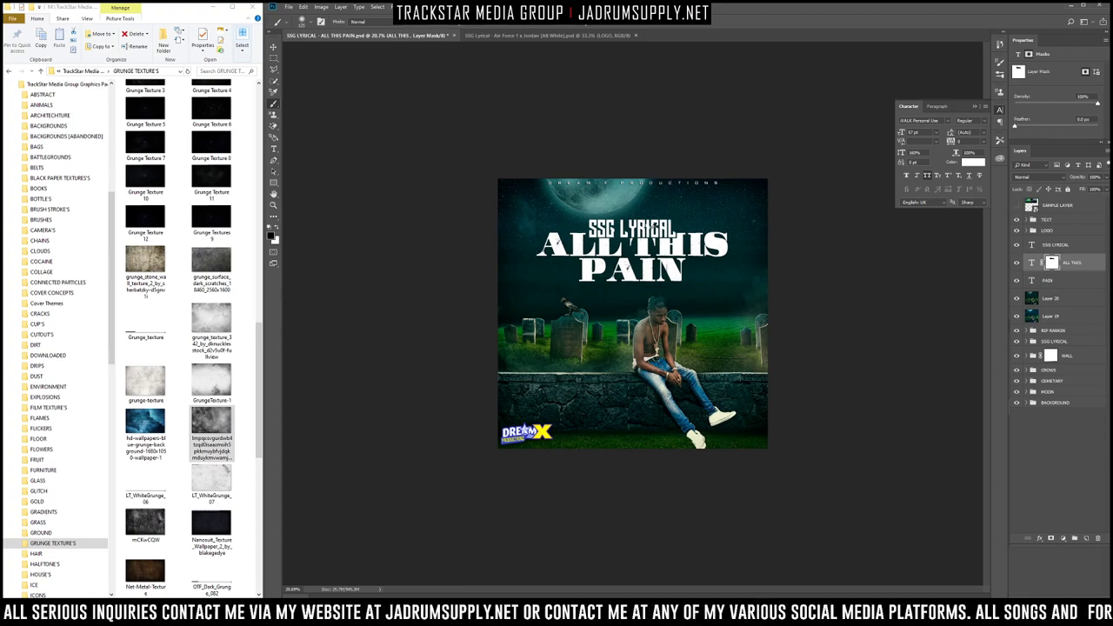
pyautogui.scroll(3, 654, 224)
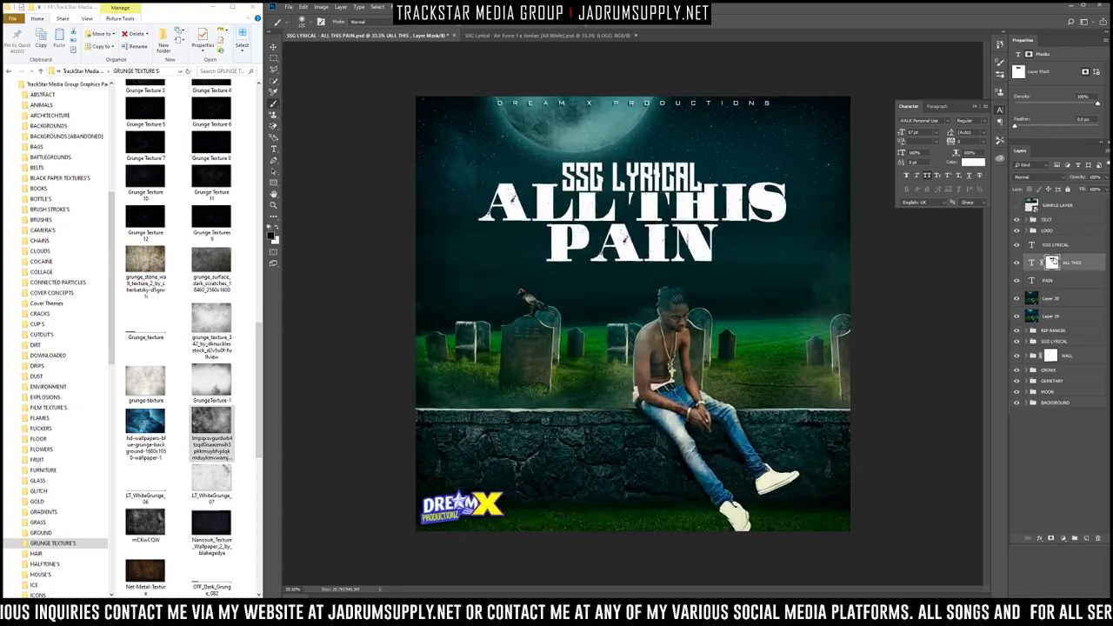
# Step: Change the text colour of the SSG LYRICAL title to bright red
pyautogui.click(1056, 244)
pyautogui.click(974, 161)
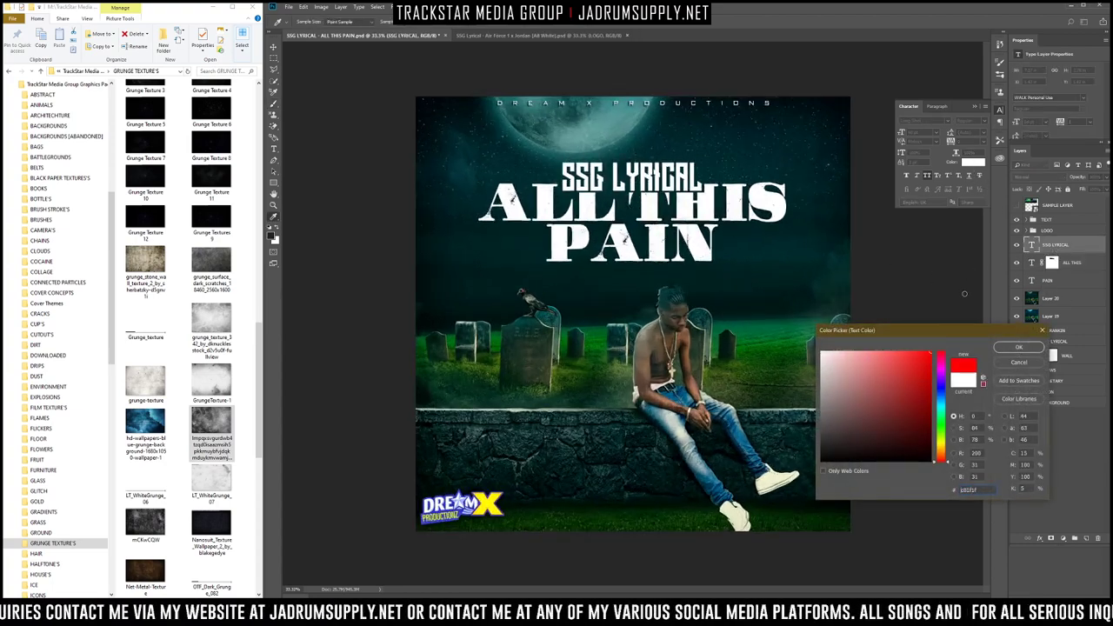
pyautogui.moveTo(965, 294); pyautogui.dragTo(997, 247)
pyautogui.press('Return')
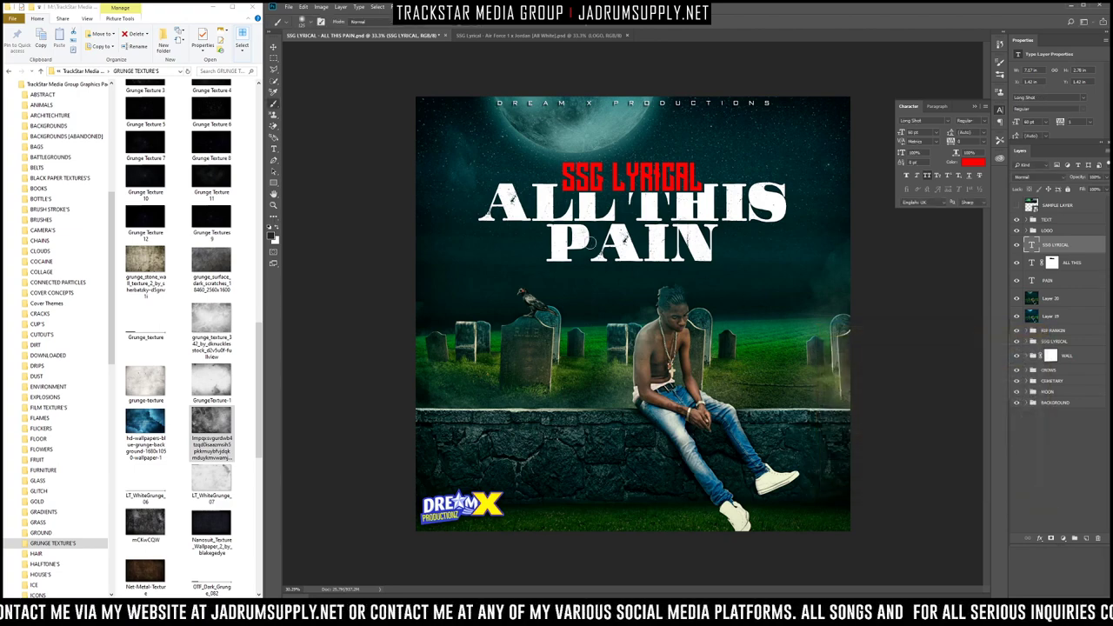
pyautogui.scroll(-2, 590, 242)
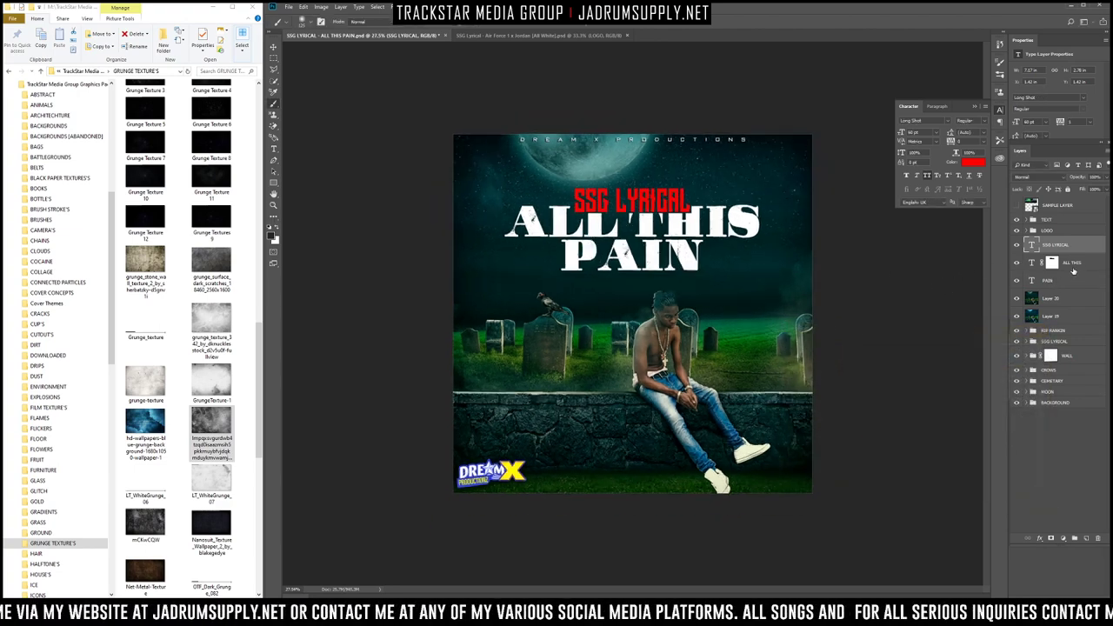
# Step: Add a black drop shadow to the PAIN text with 100% opacity and a 12 px distance
pyautogui.rightClick(1051, 285)
pyautogui.press('Escape')
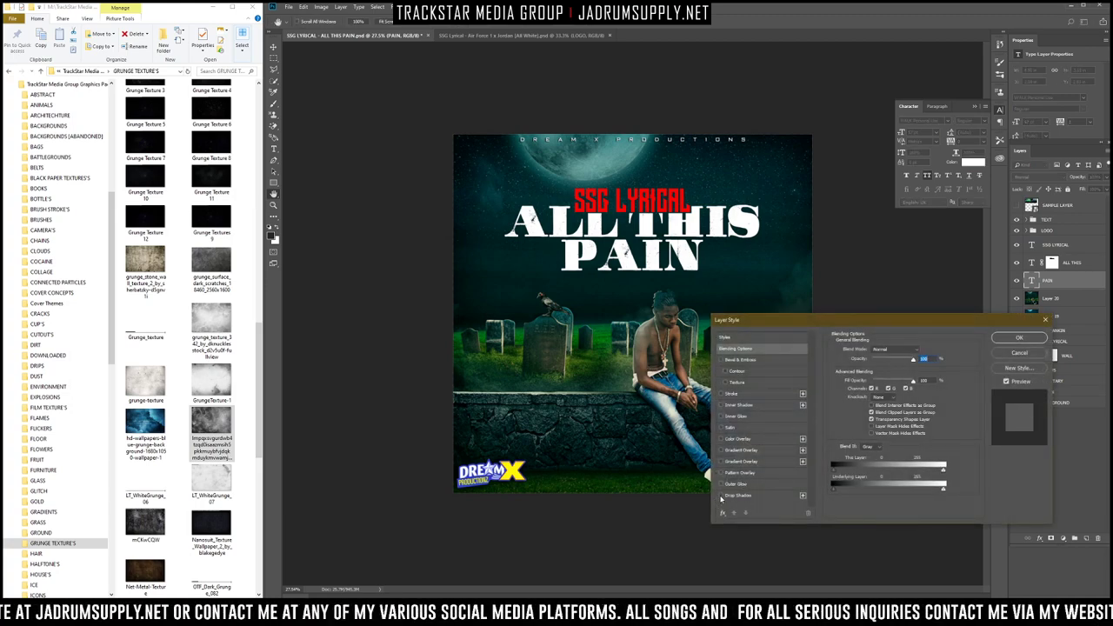
pyautogui.click(721, 496)
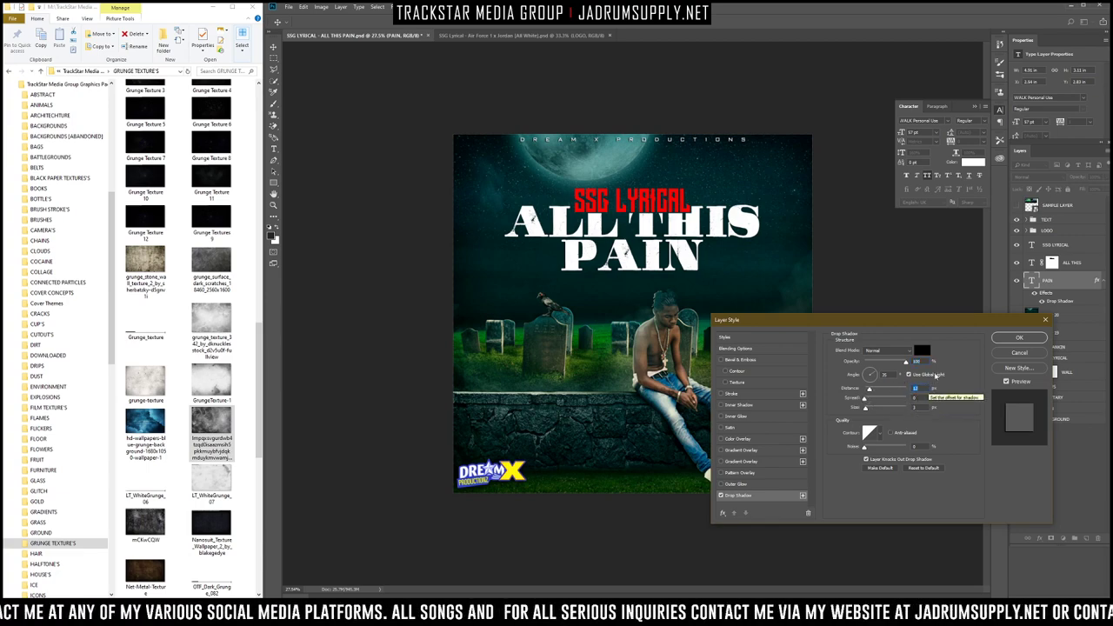
pyautogui.click(1020, 337)
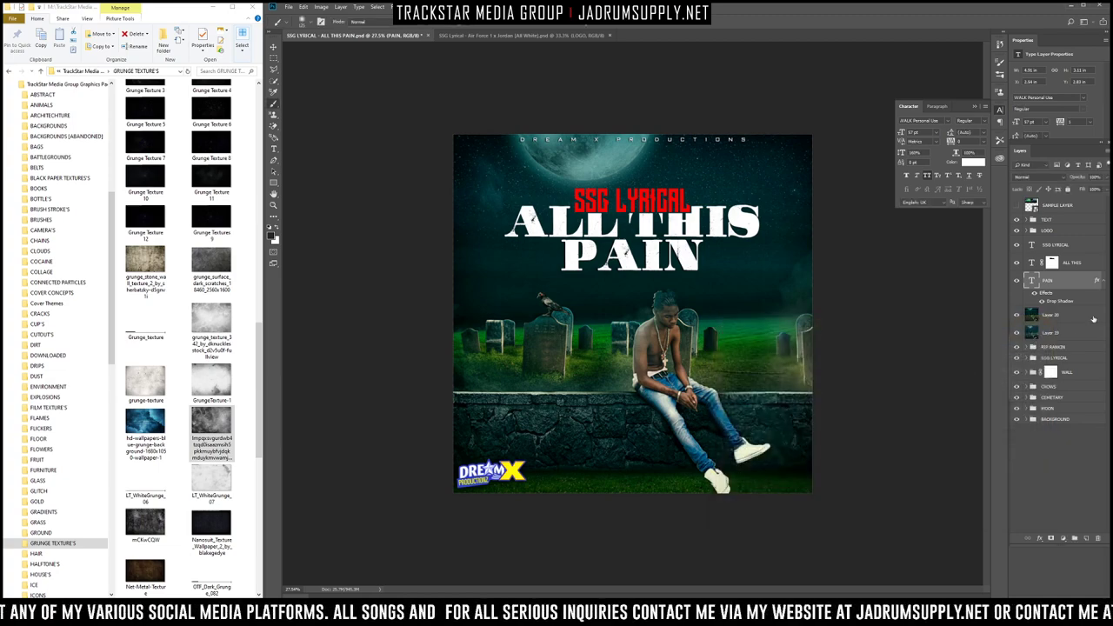
pyautogui.scroll(5, 577, 249)
pyautogui.scroll(-3, 633, 313)
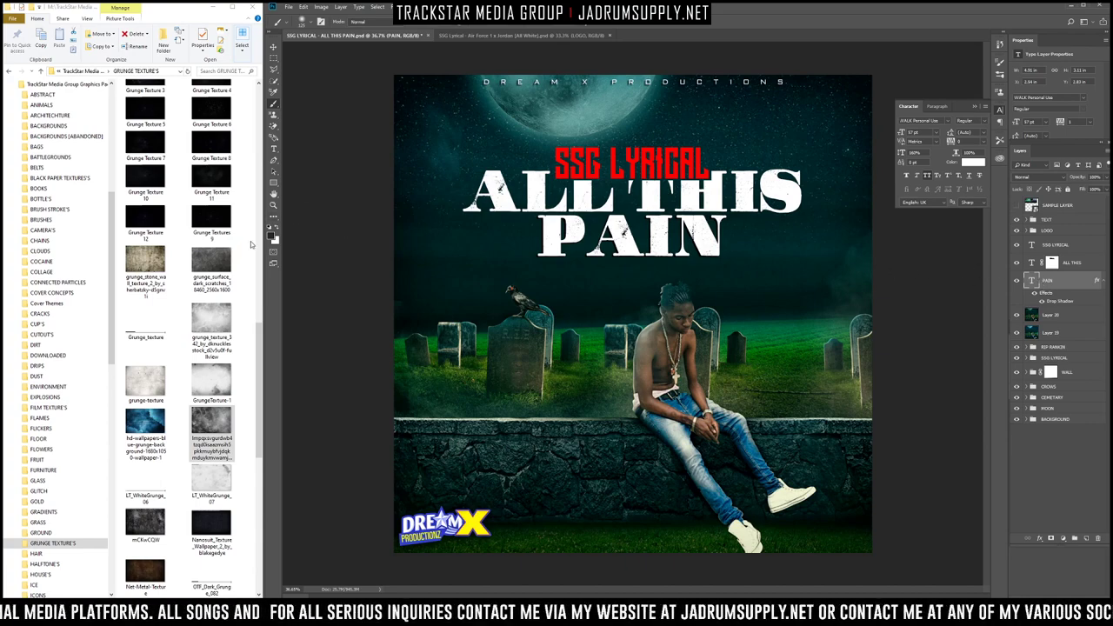
pyautogui.scroll(-2, 198, 329)
pyautogui.moveTo(211, 280); pyautogui.dragTo(660, 282)
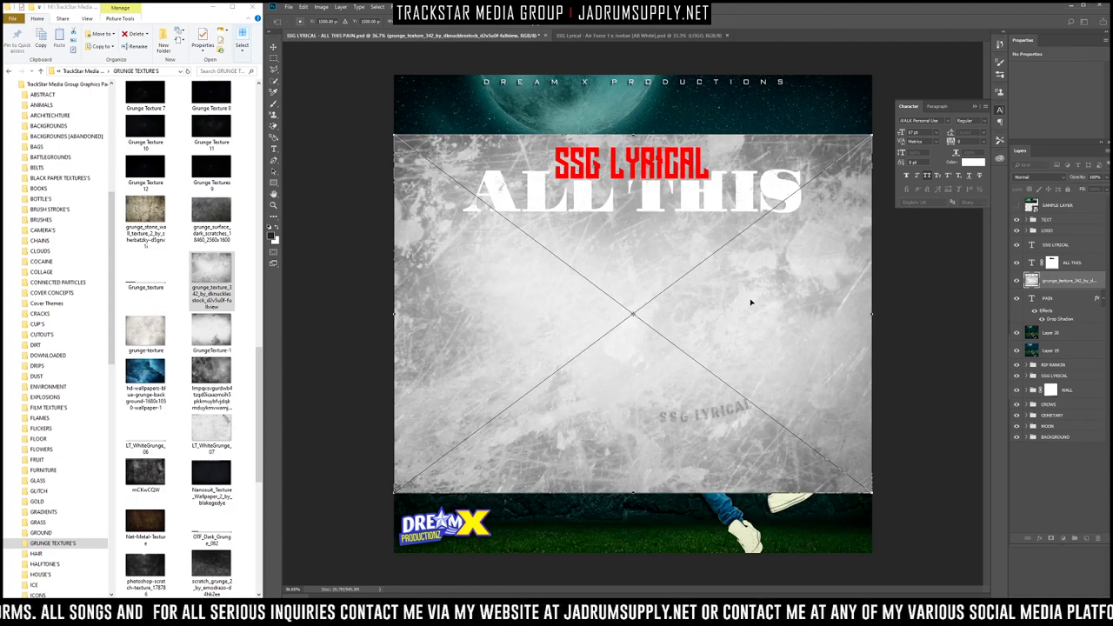
pyautogui.press('Escape')
pyautogui.scroll(-5, 150, 408)
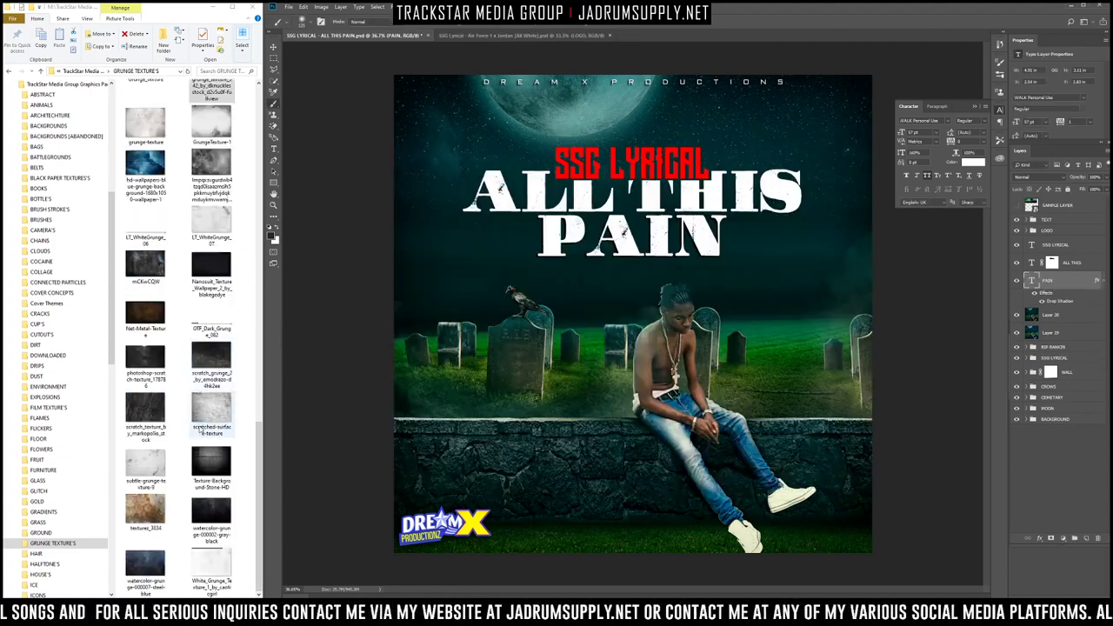
pyautogui.moveTo(211, 358); pyautogui.dragTo(604, 303)
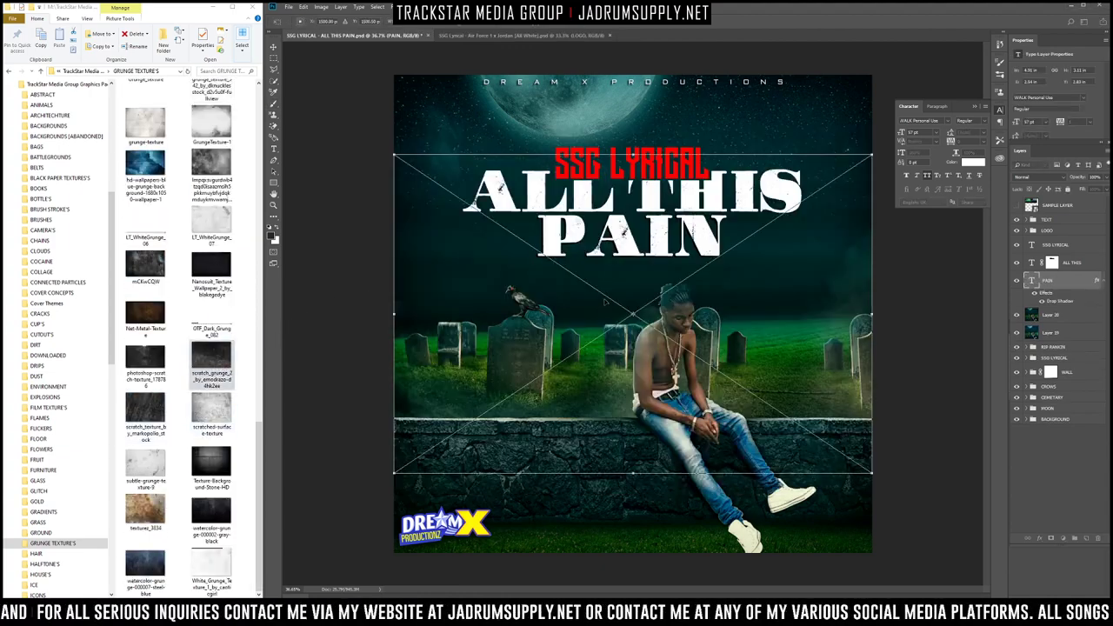
pyautogui.press('Escape')
# Step: Place the photoshop-scratch-texture_178786 image directly above the PAIN layer and clip it to the PAIN text
pyautogui.moveTo(145, 364); pyautogui.dragTo(566, 348)
pyautogui.press('Return')
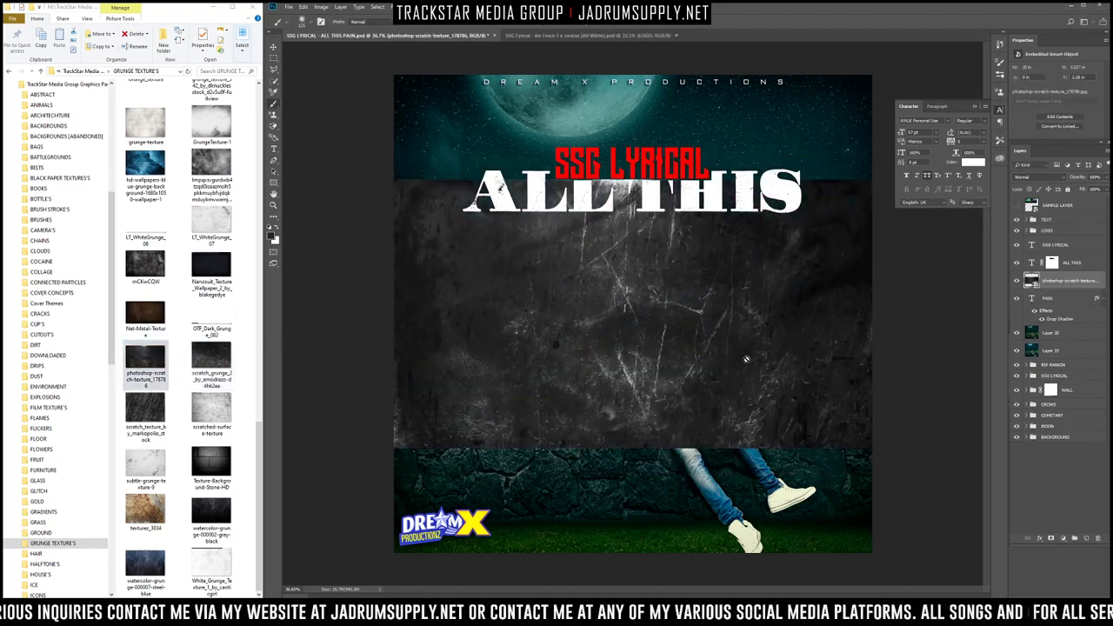
pyautogui.keyDown('alt'); pyautogui.click(1039, 291); pyautogui.keyUp('alt')
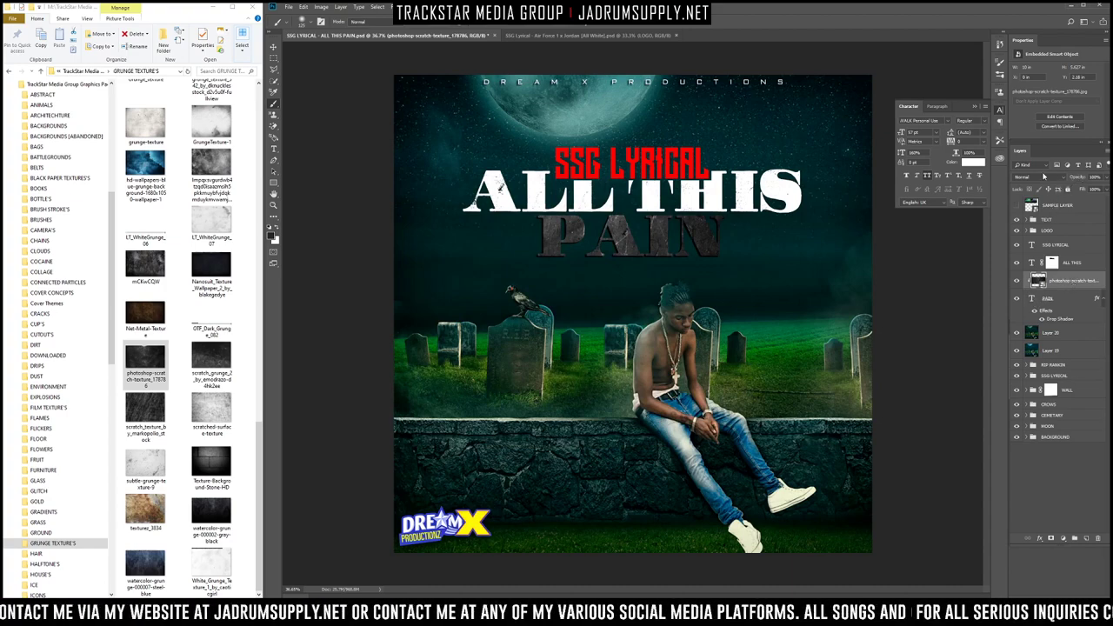
# Step: Try Screen blending on the clipped scratch texture, then keep it at Normal with its opacity lowered to 34%
pyautogui.click(1045, 178)
pyautogui.click(1023, 255)
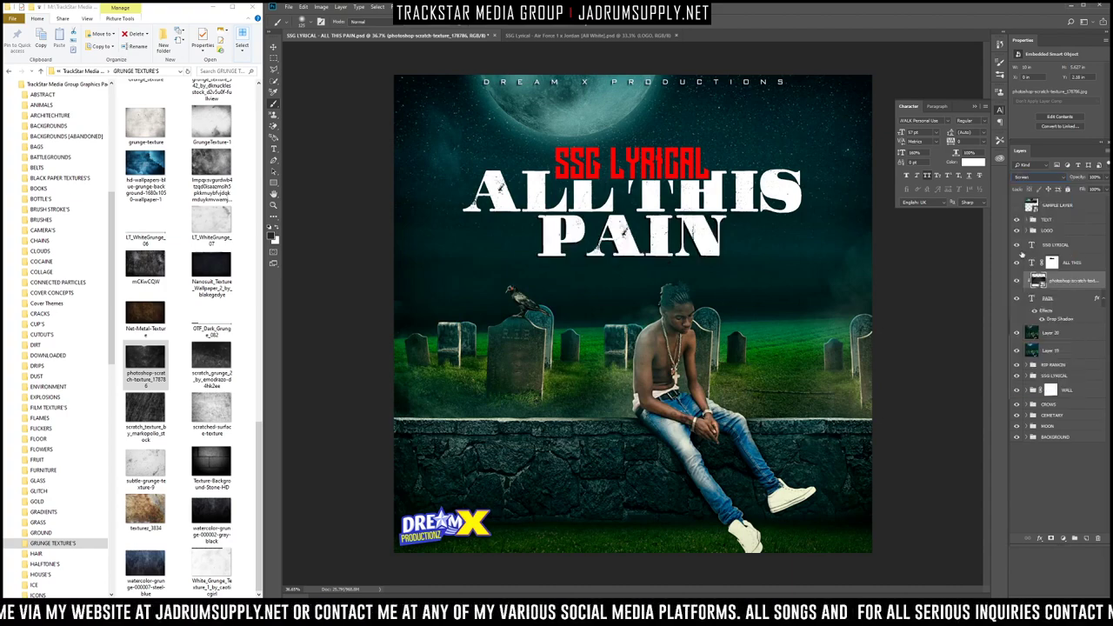
pyautogui.click(1046, 186)
pyautogui.click(1023, 135)
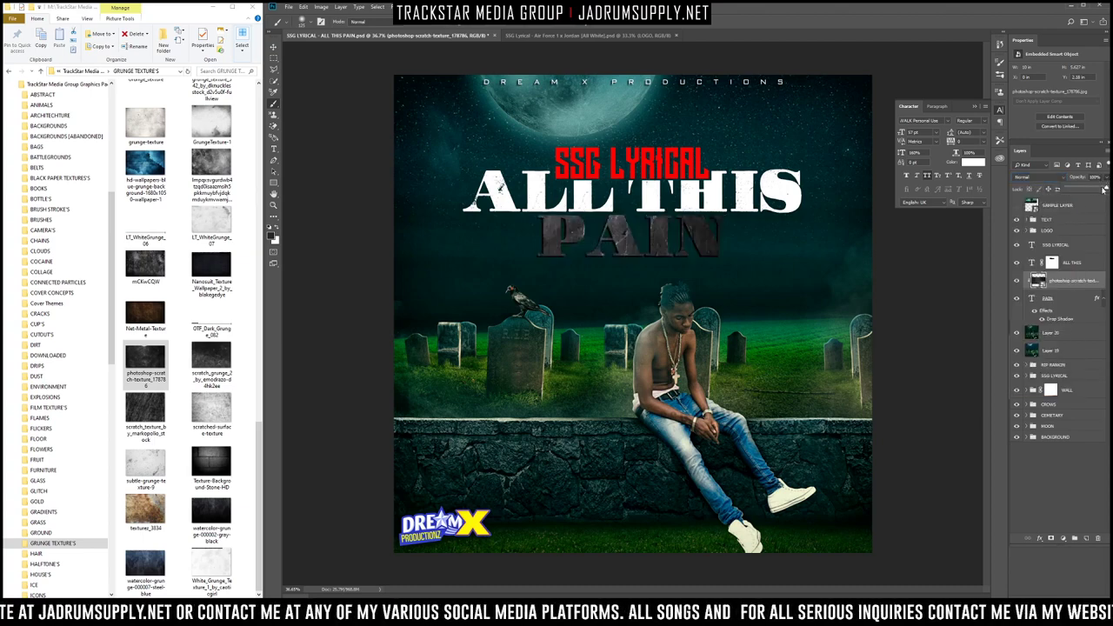
pyautogui.moveTo(1105, 189); pyautogui.dragTo(1084, 189)
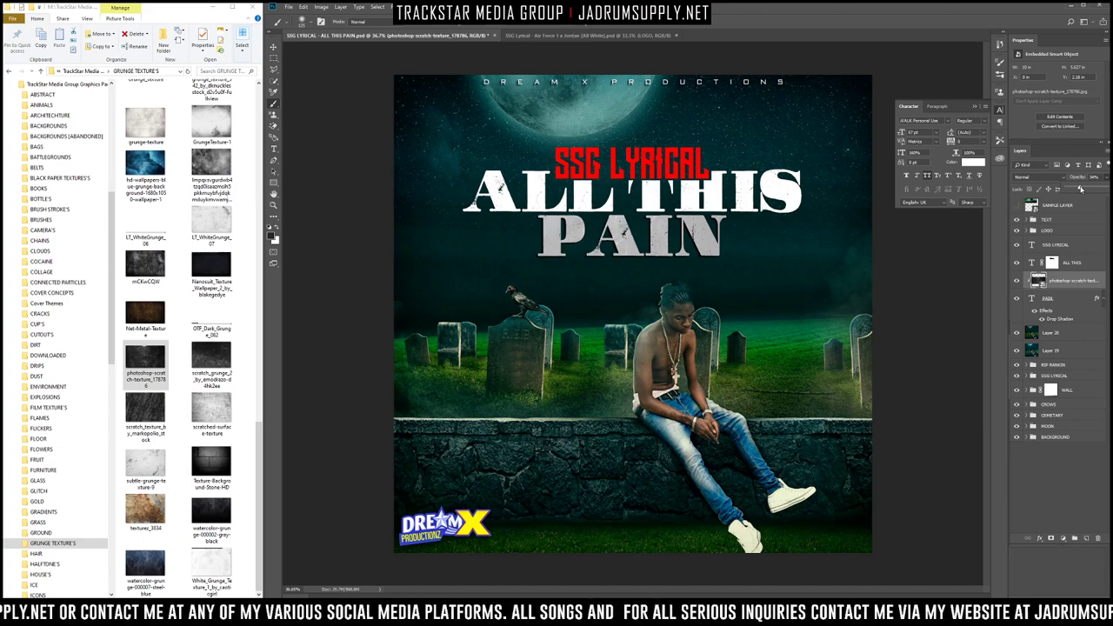
# Step: Add an inner shadow to the PAIN text with 100% opacity and a slightly increased distance and size
pyautogui.doubleClick(1049, 319)
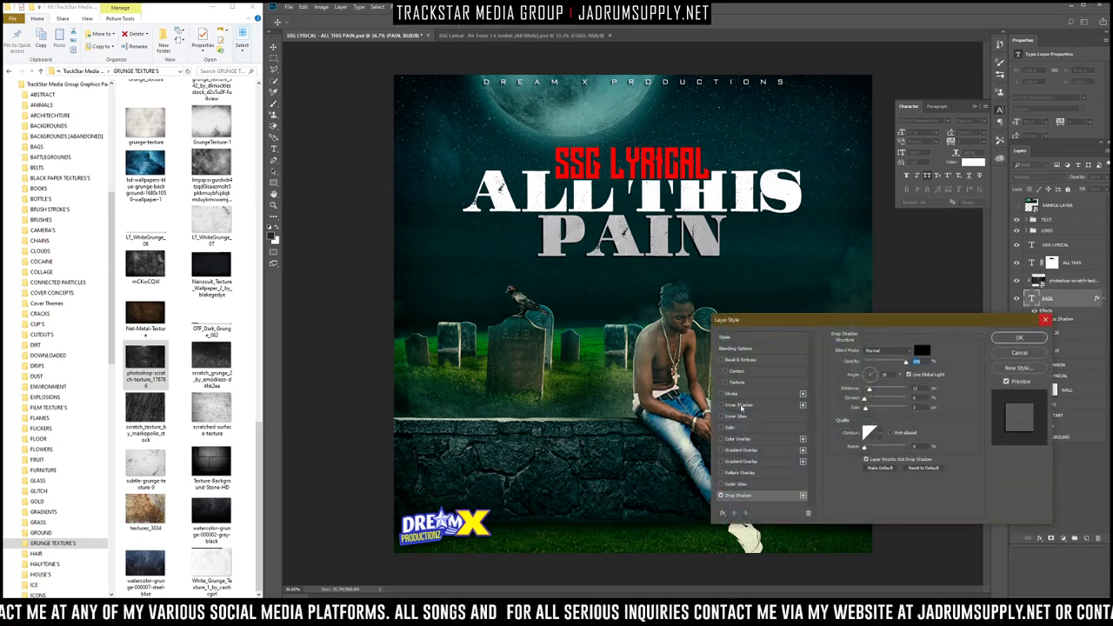
pyautogui.click(721, 406)
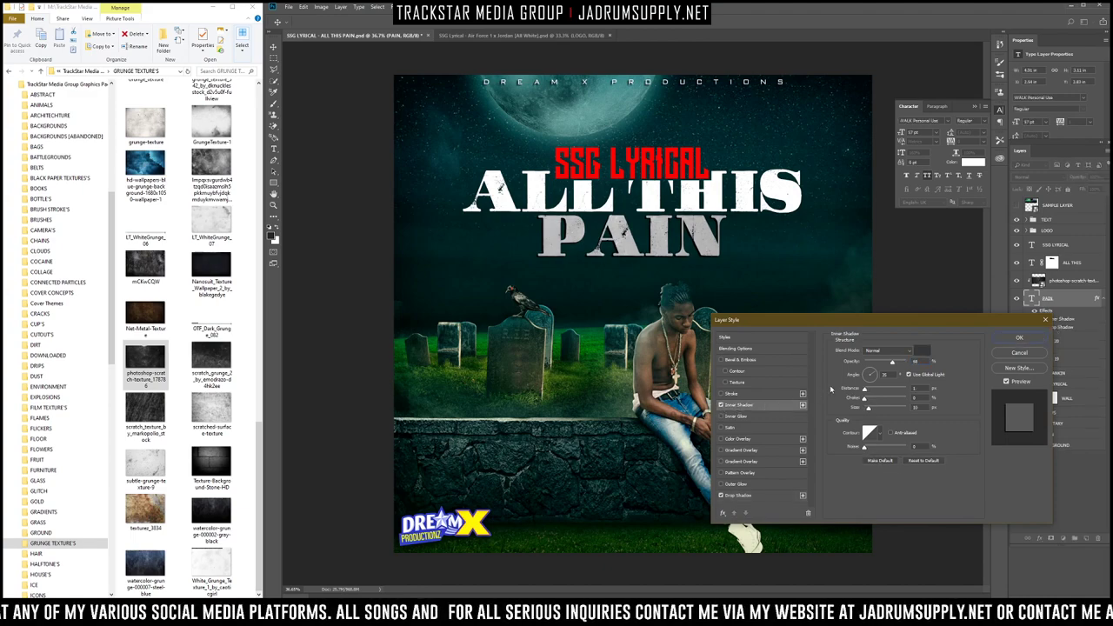
pyautogui.moveTo(891, 364); pyautogui.dragTo(948, 372)
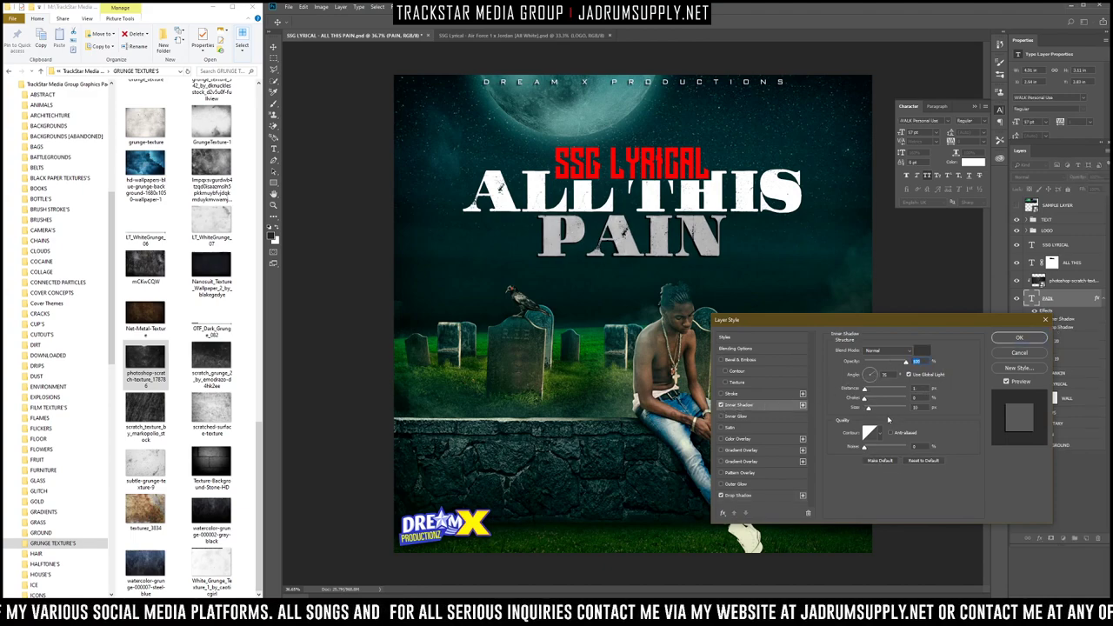
pyautogui.moveTo(868, 409); pyautogui.dragTo(867, 393)
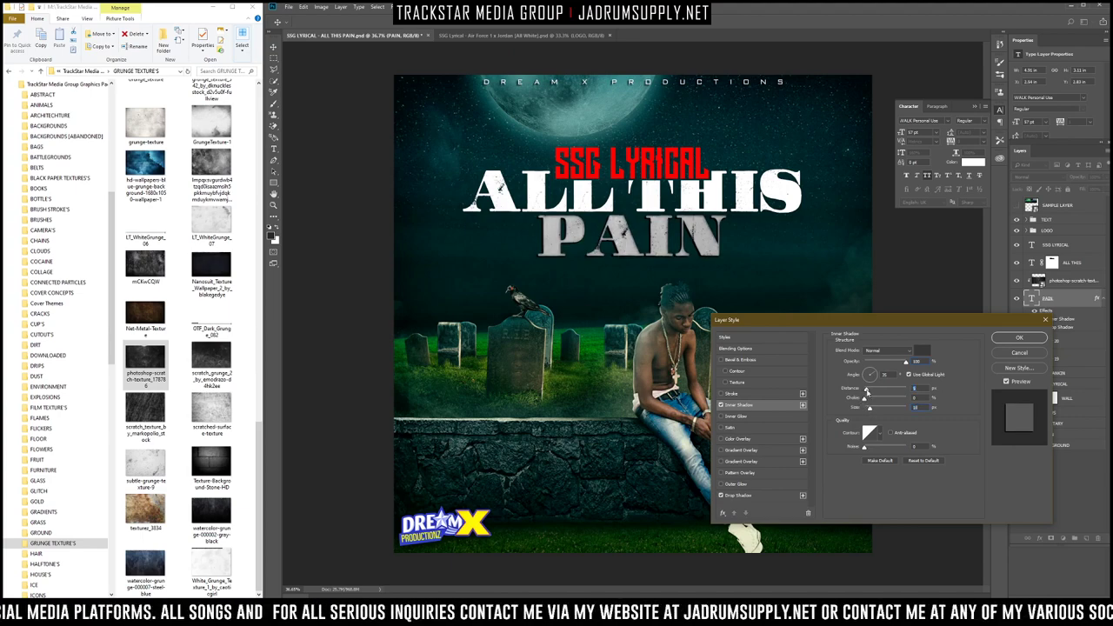
pyautogui.click(1023, 338)
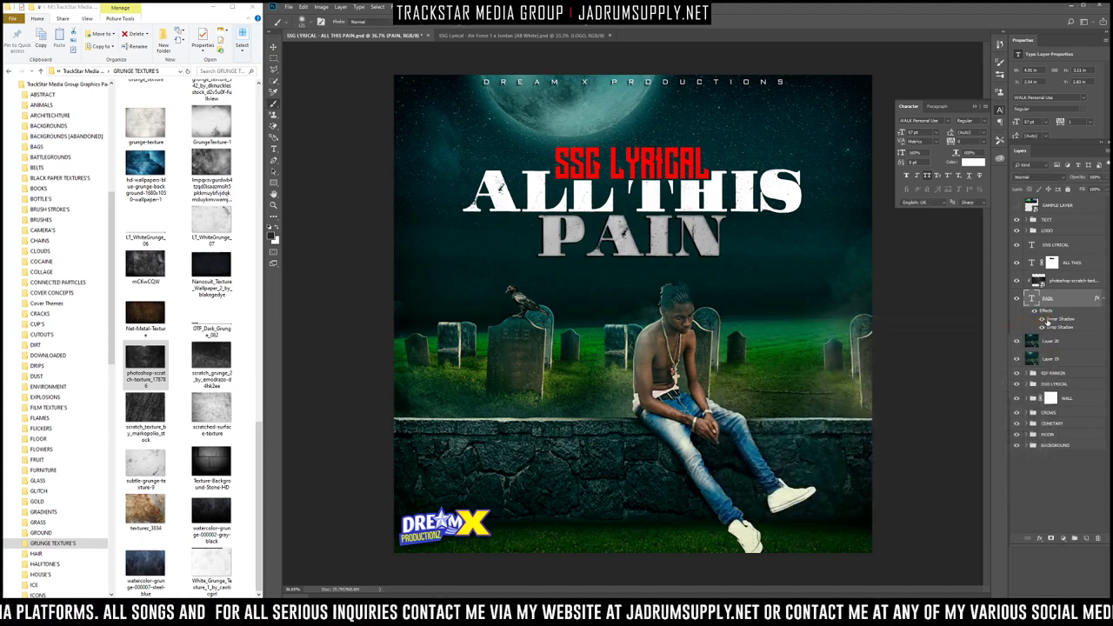
# Step: Try different opacities on the scratch texture clipped to the PAIN text, then delete that texture layer
pyautogui.click(1056, 282)
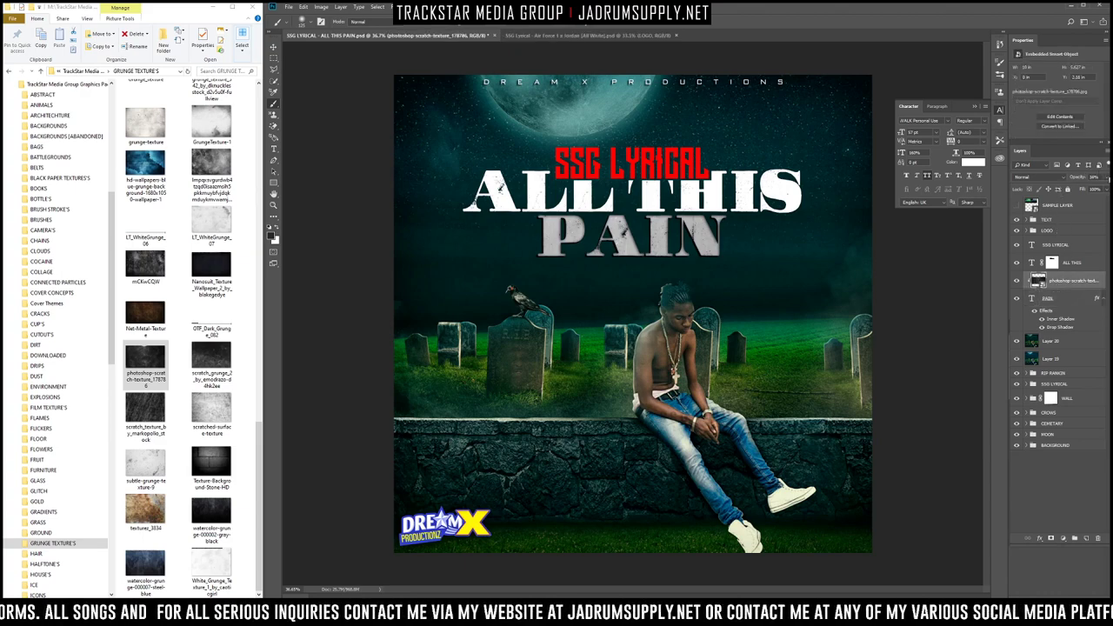
pyautogui.click(1107, 177)
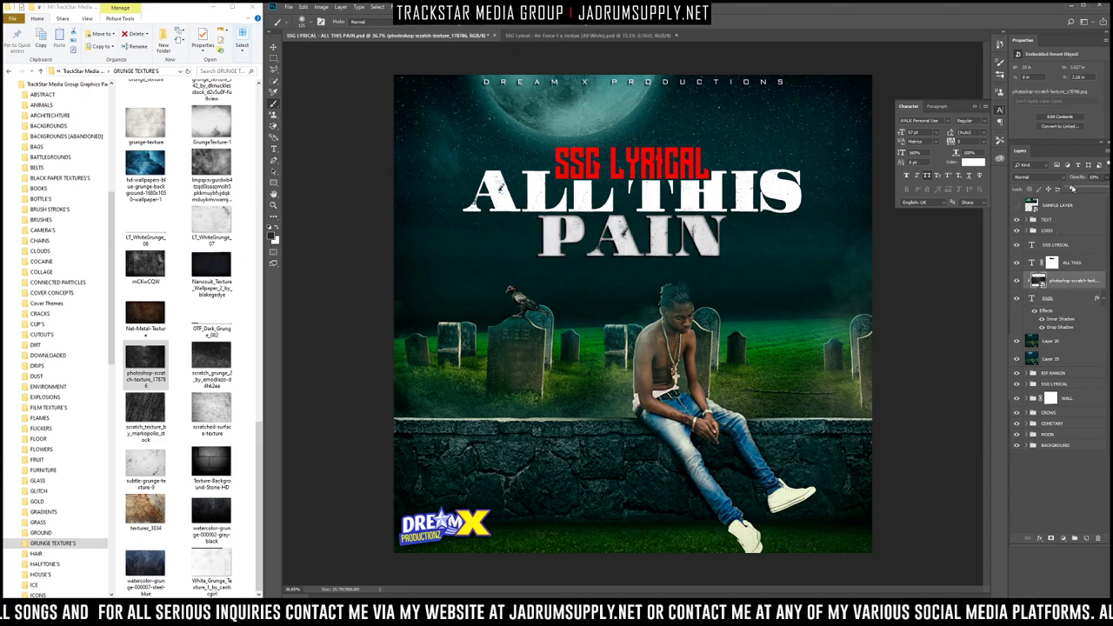
pyautogui.moveTo(1072, 188); pyautogui.dragTo(1078, 188)
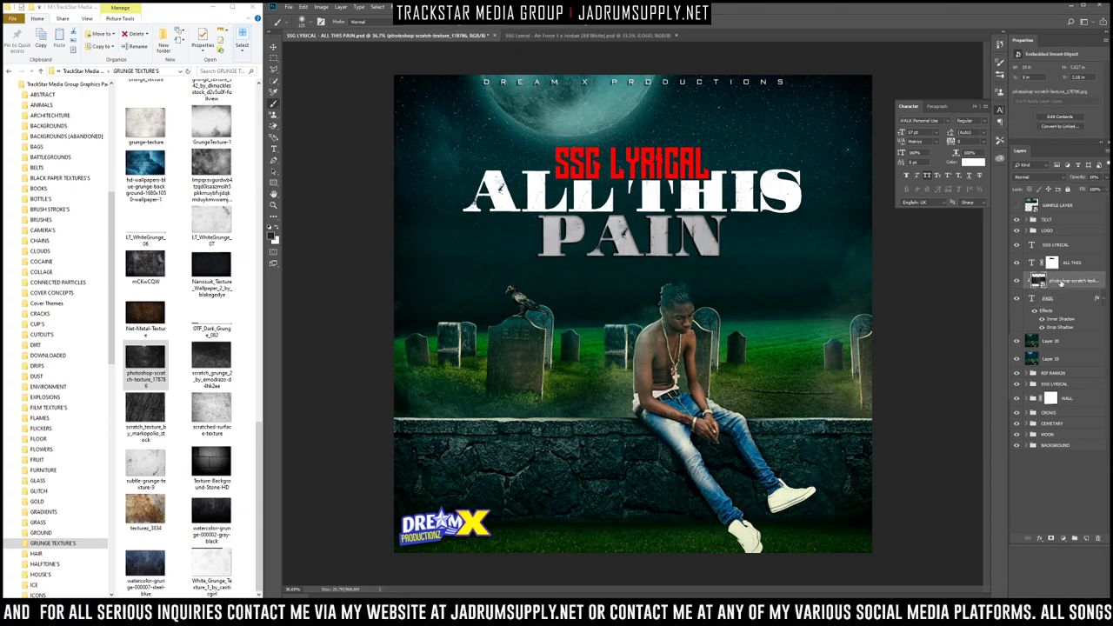
pyautogui.press('Delete')
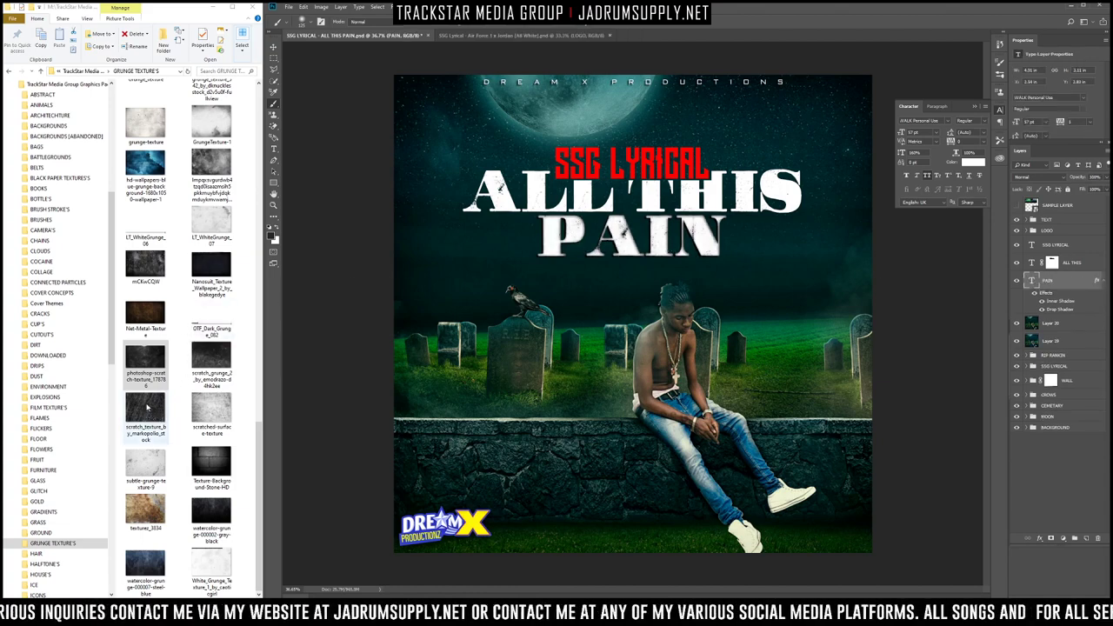
# Step: Place the dark grey scratched grunge texture above the PAIN layer, set it to Screen blending and clip it to the PAIN text
pyautogui.scroll(-6, 168, 406)
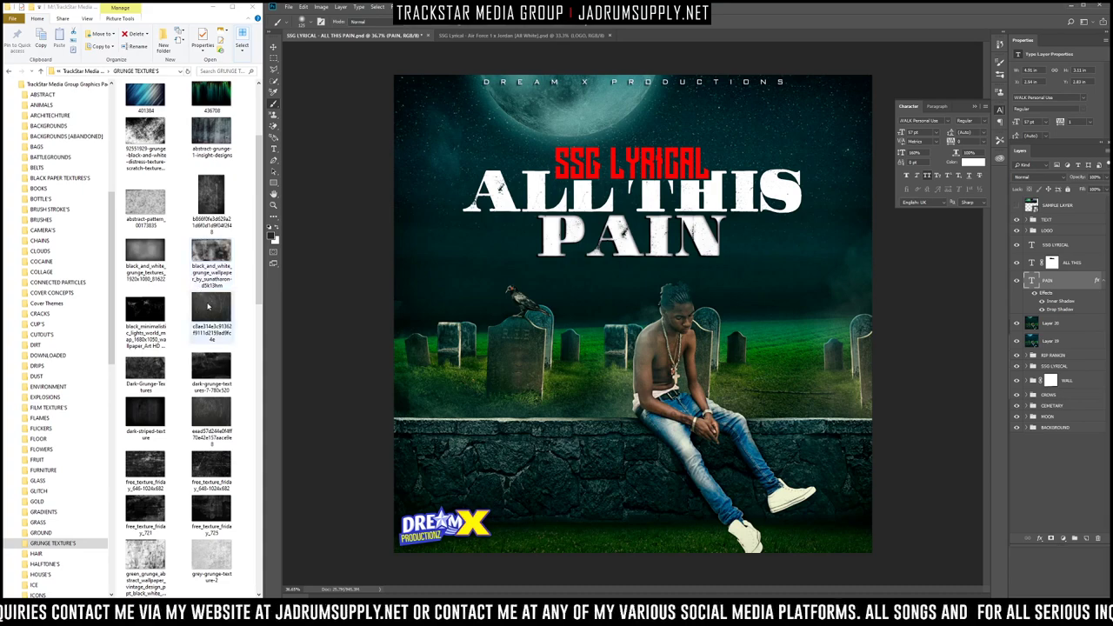
pyautogui.moveTo(214, 319); pyautogui.dragTo(638, 248)
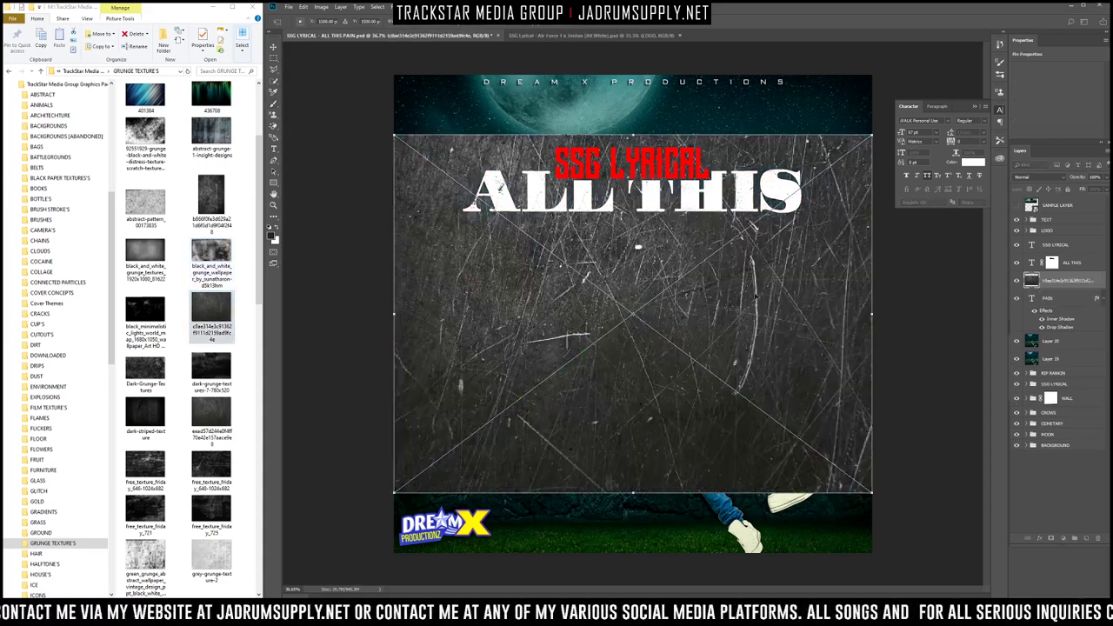
pyautogui.press('Return')
pyautogui.click(1055, 178)
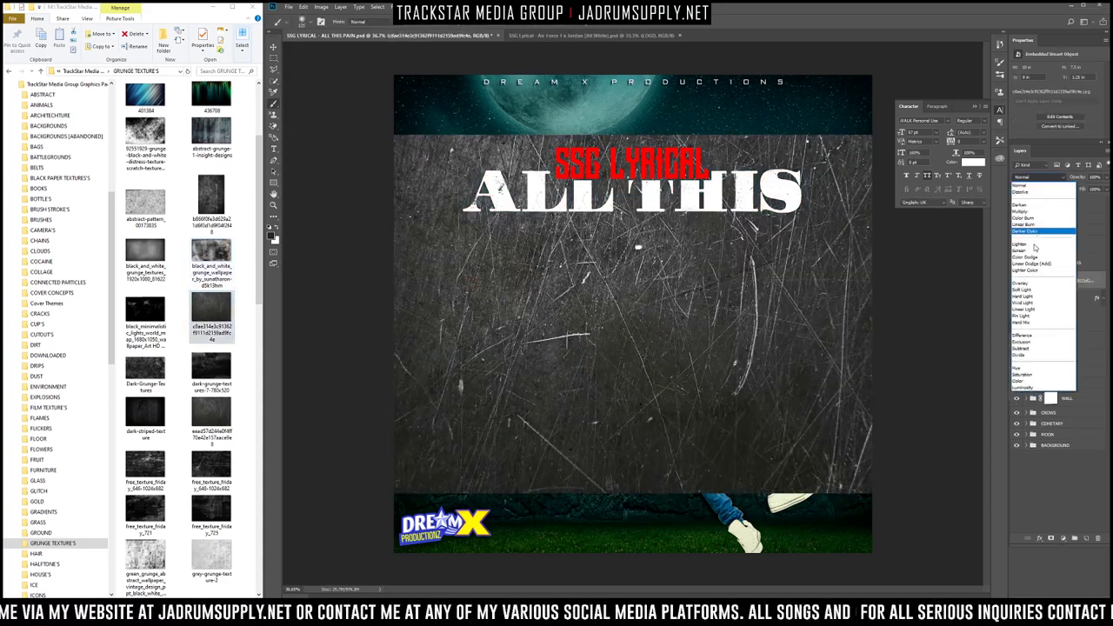
pyautogui.click(1044, 252)
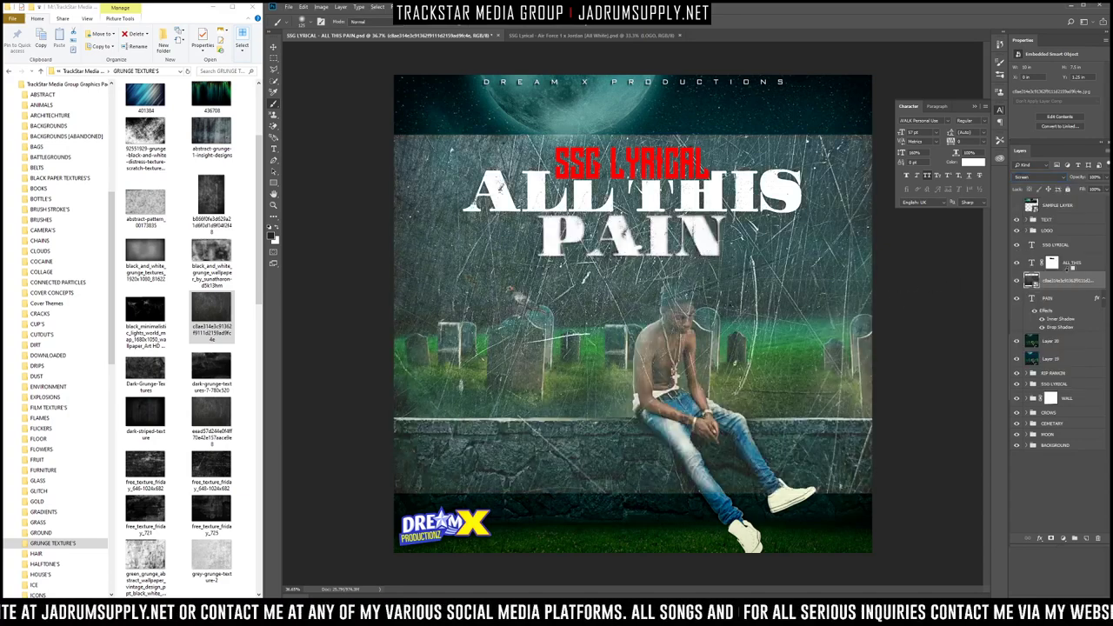
pyautogui.keyDown('alt'); pyautogui.click(1061, 287); pyautogui.keyUp('alt')
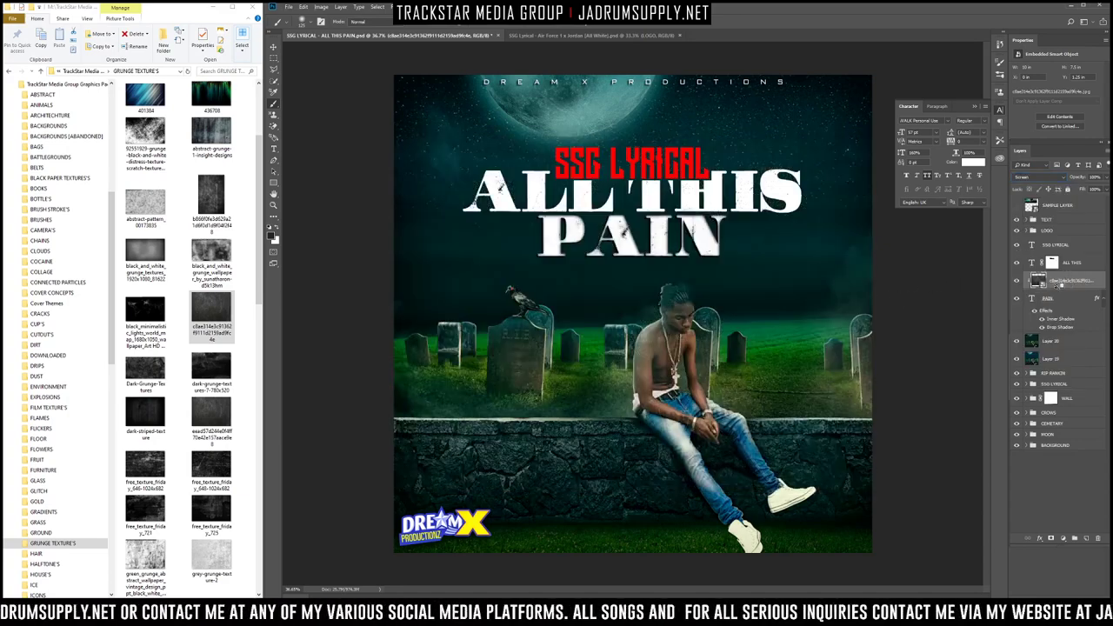
# Step: Try blue and teal on the PAIN text, then set its colour to a light grey with RGB 221, 221, 221
pyautogui.click(1047, 300)
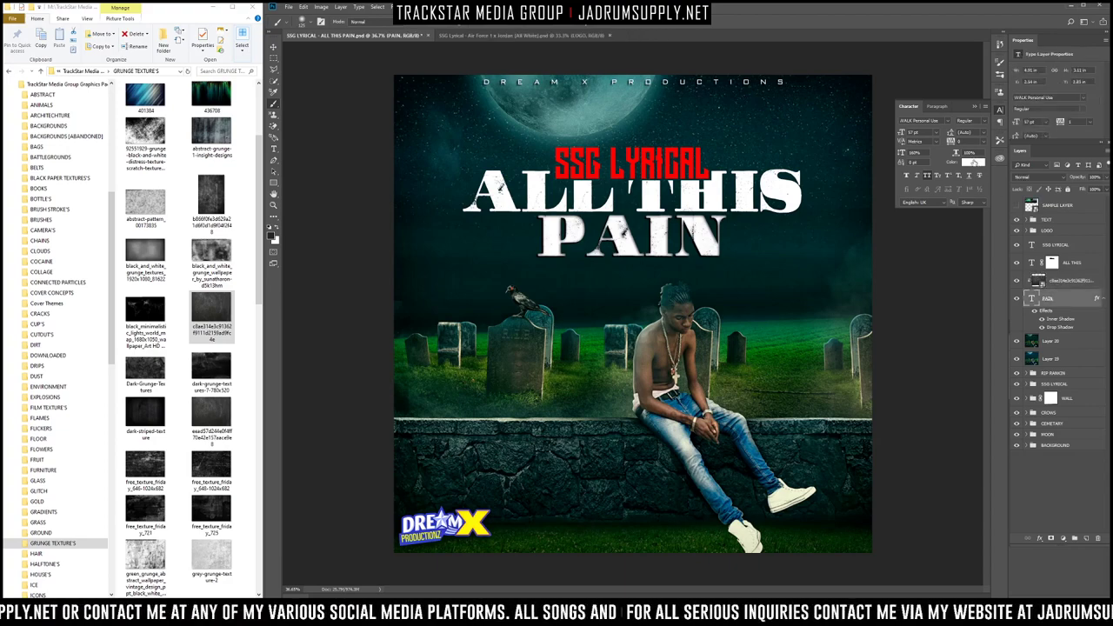
pyautogui.click(976, 162)
pyautogui.moveTo(834, 409); pyautogui.dragTo(839, 453)
pyautogui.click(813, 419)
pyautogui.moveTo(822, 416); pyautogui.dragTo(784, 348)
pyautogui.click(738, 430)
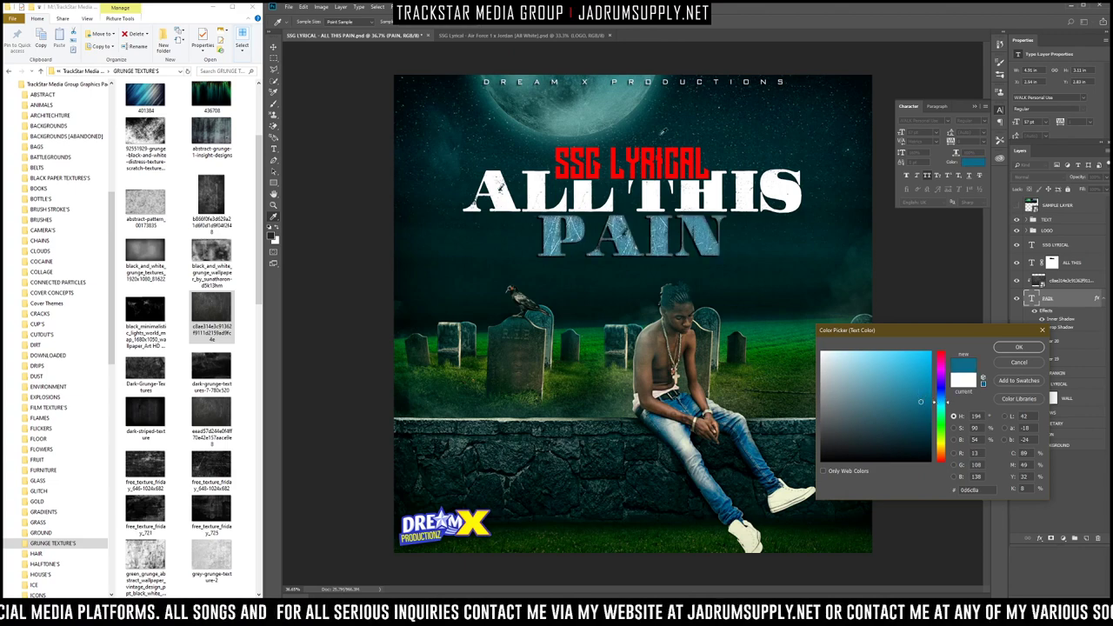
pyautogui.click(663, 131)
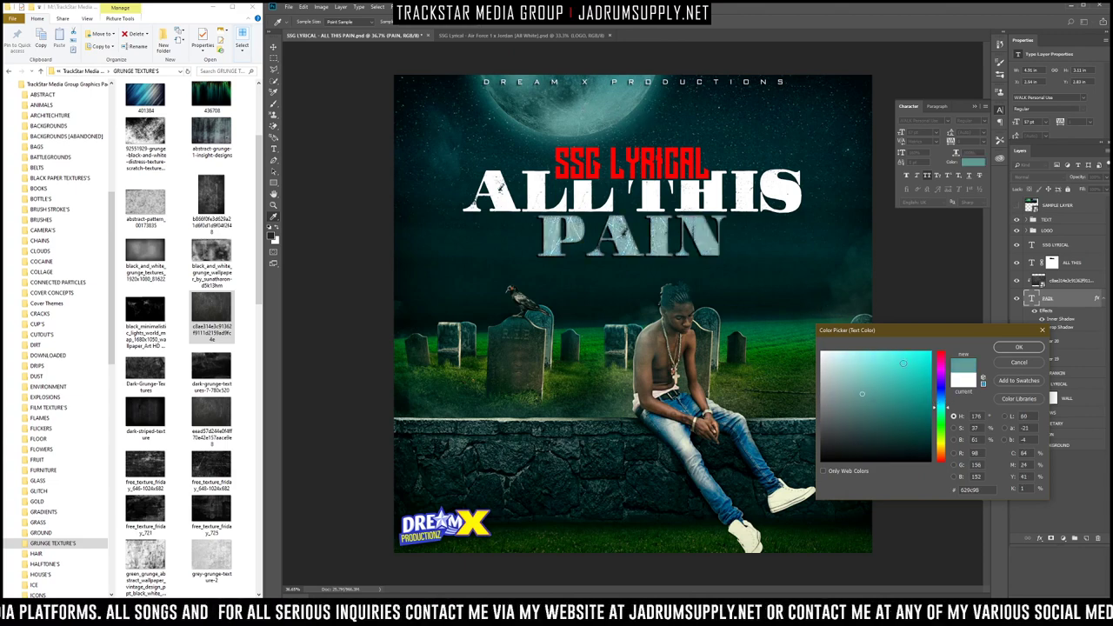
pyautogui.moveTo(844, 400)
pyautogui.mouseDown()
pyautogui.moveTo(789, 382)
pyautogui.moveTo(821, 366)
pyautogui.mouseUp()
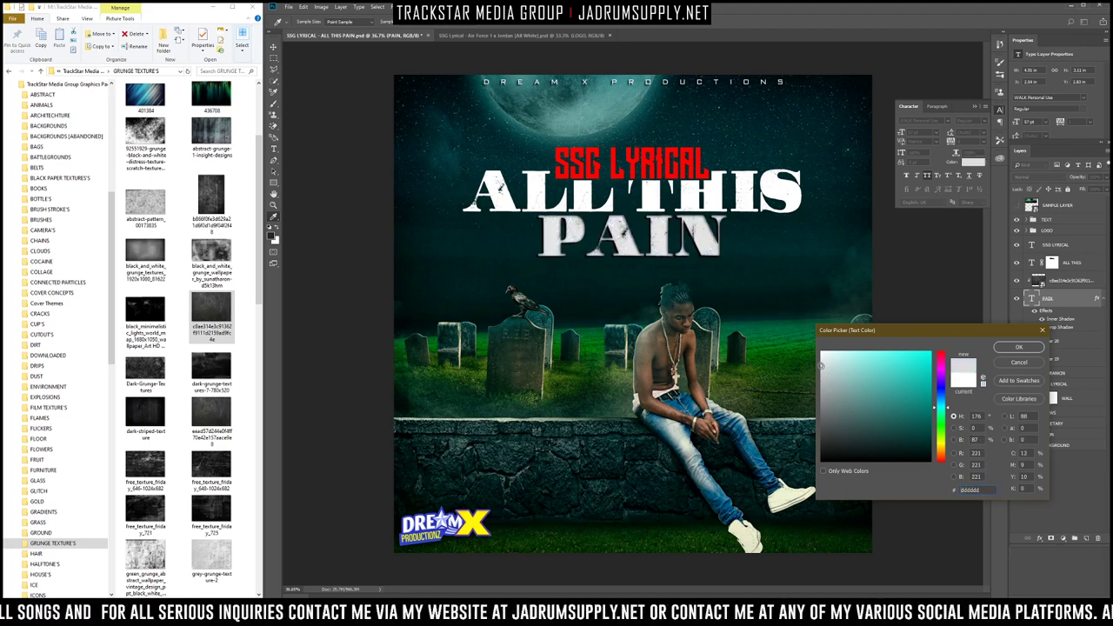
pyautogui.press('Return')
# Step: Clip a copy of the scratched texture to the ALL THIS text and change that text's colour to light grey
pyautogui.moveTo(1068, 287); pyautogui.dragTo(1067, 262)
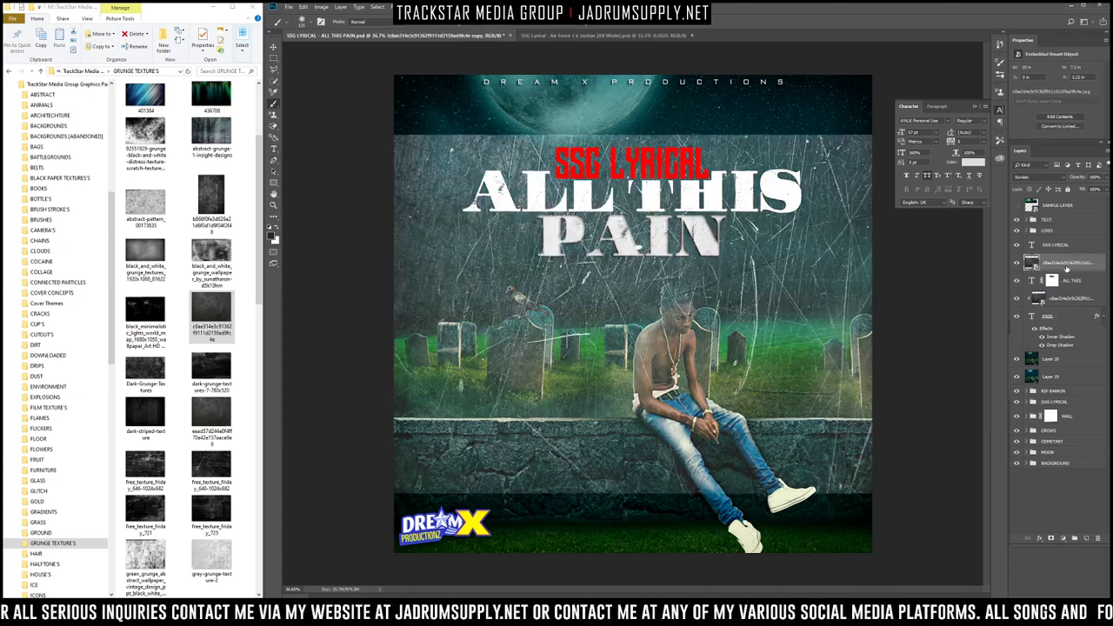
pyautogui.keyDown('alt'); pyautogui.click(1068, 271); pyautogui.keyUp('alt')
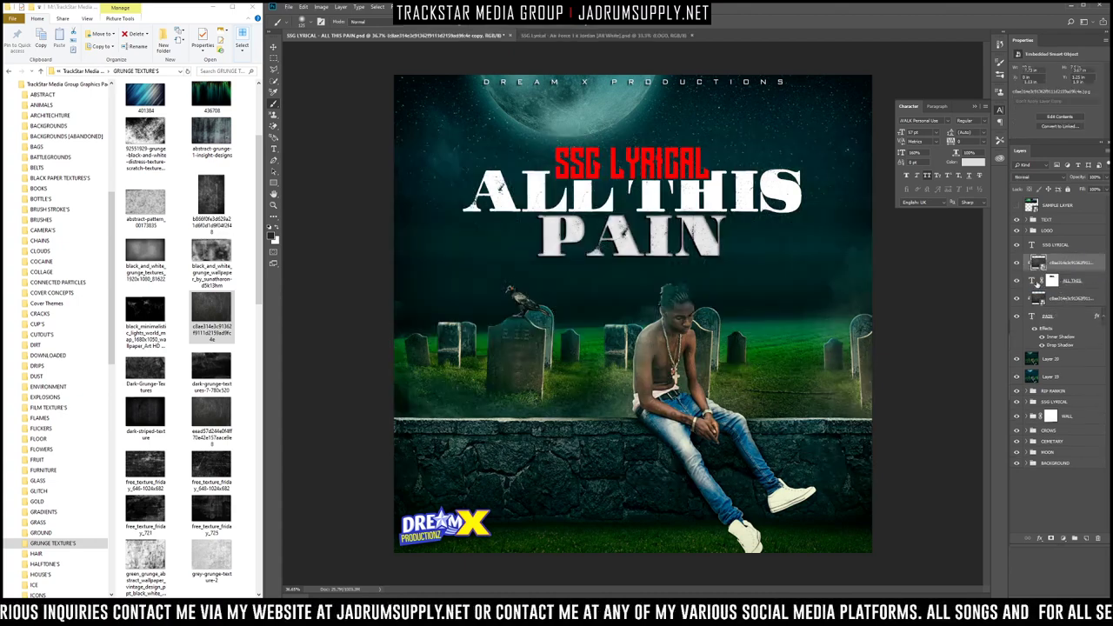
pyautogui.click(1071, 280)
pyautogui.click(972, 162)
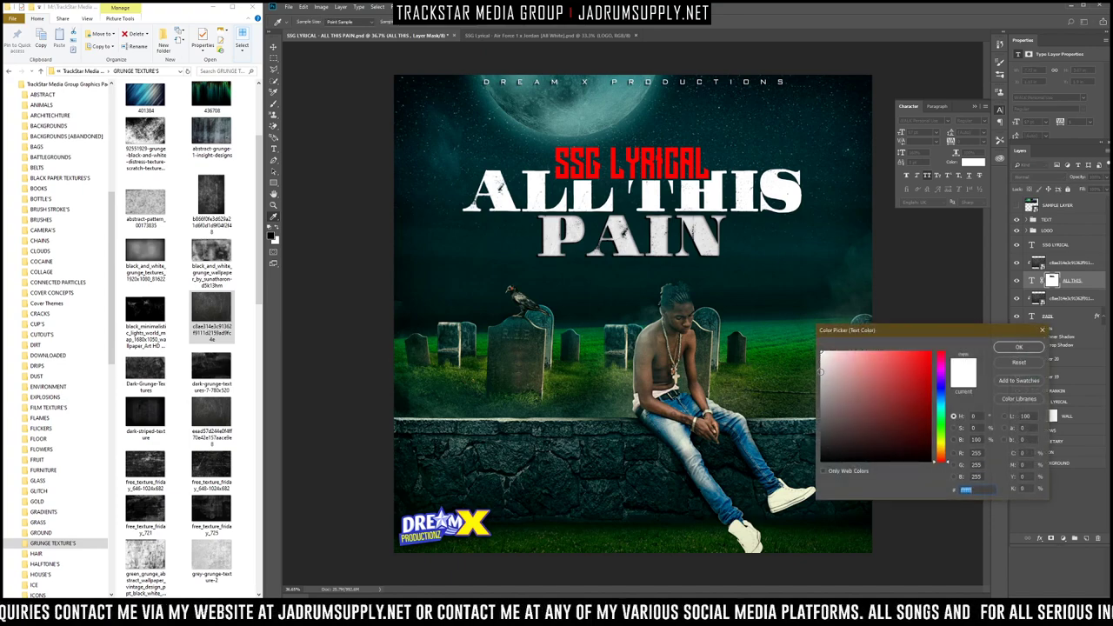
pyautogui.click(820, 372)
pyautogui.press('Return')
# Step: Stamp all visible layers into a new merged layer directly above the TEXT group
pyautogui.scroll(-3, 612, 290)
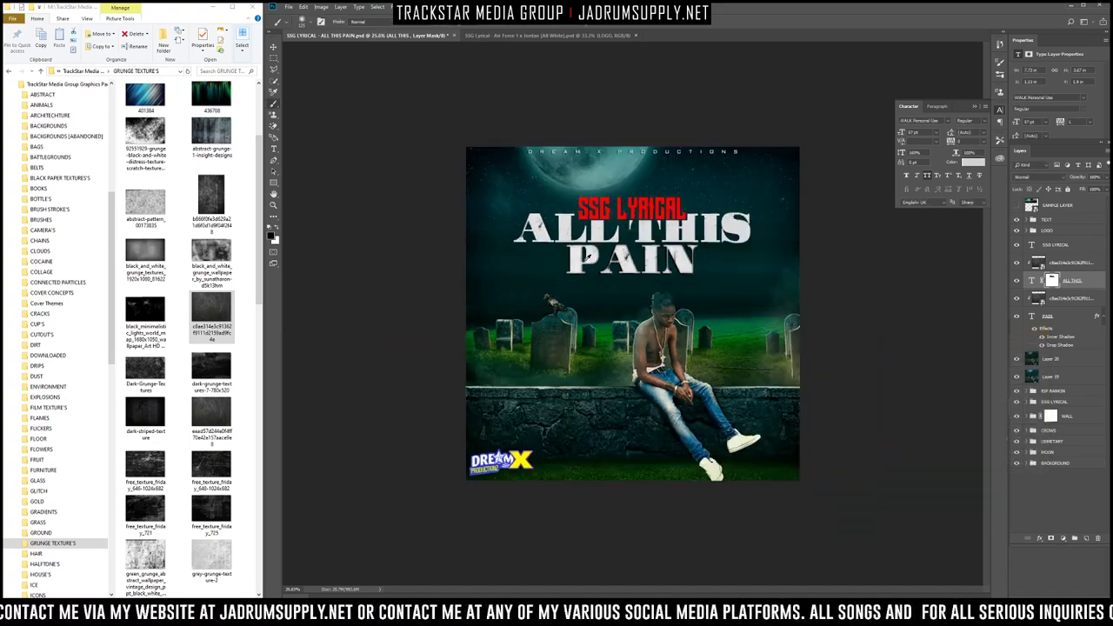
pyautogui.scroll(-2, 611, 290)
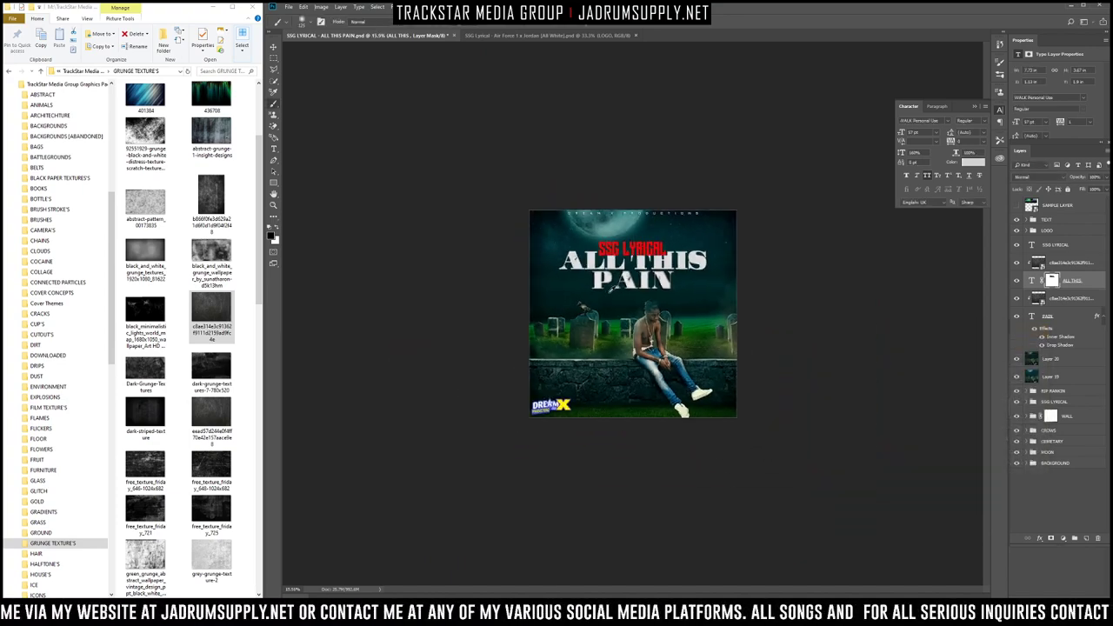
pyautogui.scroll(3, 612, 289)
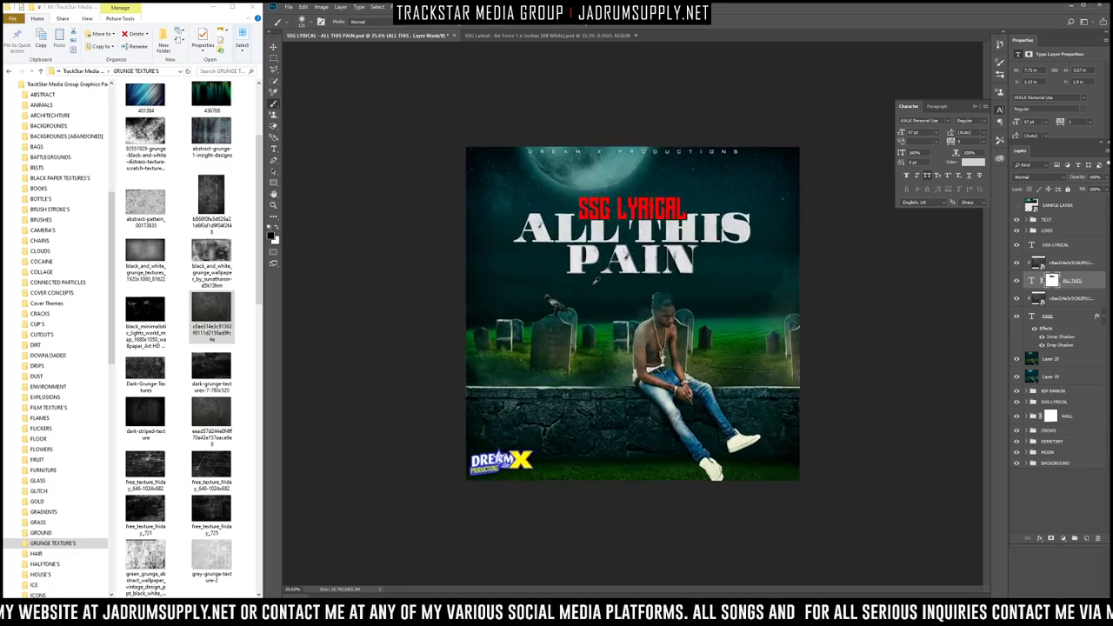
pyautogui.scroll(2, 596, 280)
pyautogui.scroll(1, 595, 280)
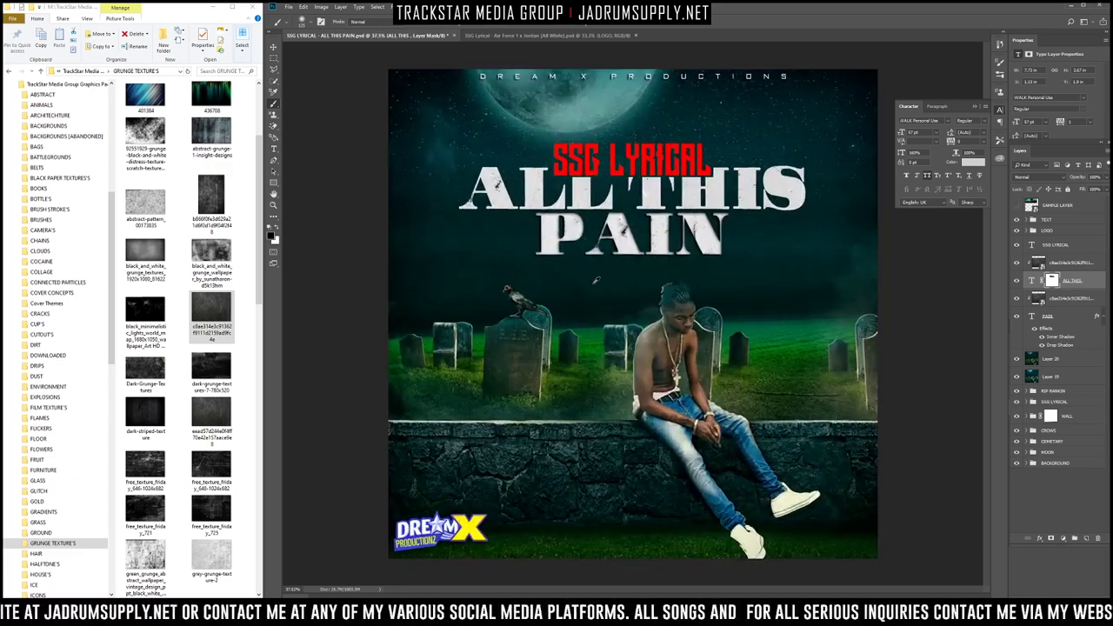
pyautogui.click(1050, 223)
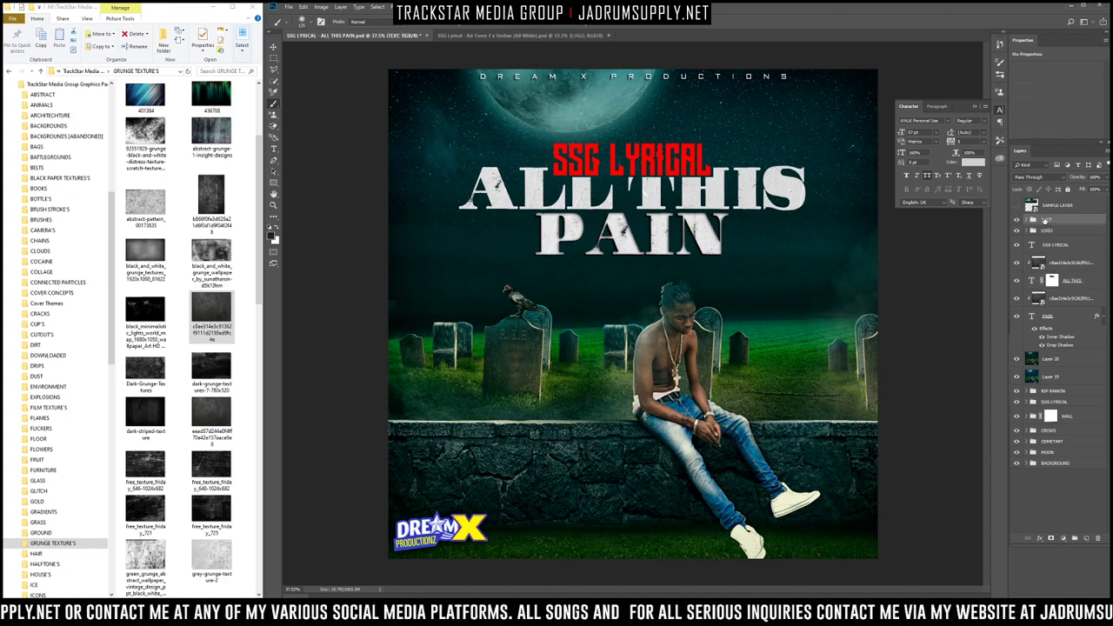
pyautogui.hotkey('ctrl', 'alt', 'shift', 'e')
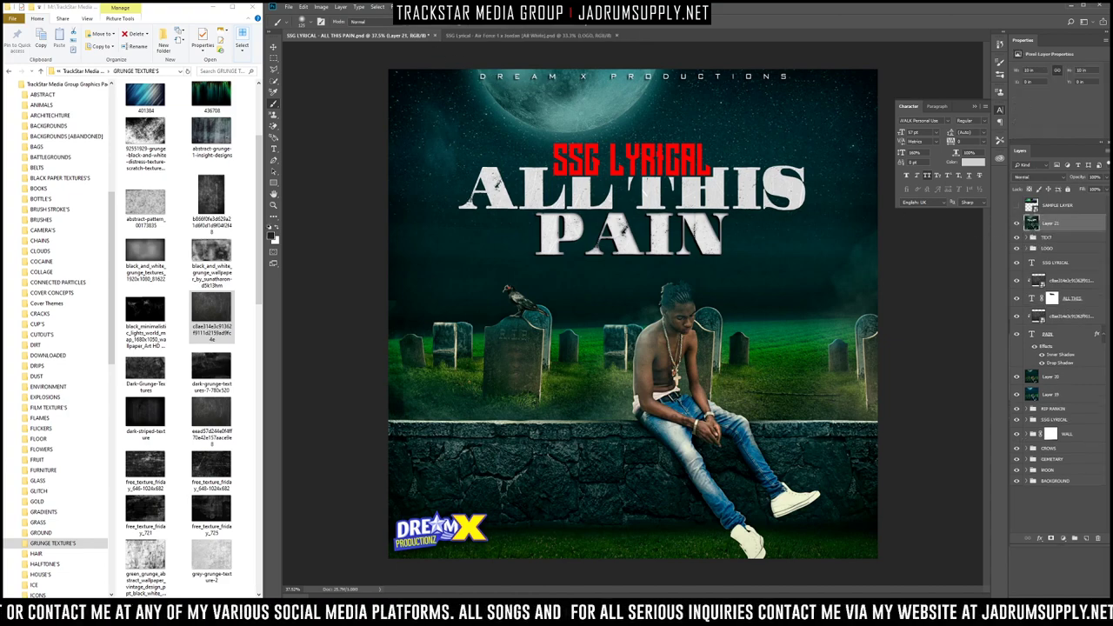
# Step: Open the merged layer in the Topaz Adjust 5 filter and show the presets of the Vibrant Collection
pyautogui.click(389, 6)
pyautogui.moveTo(432, 211)
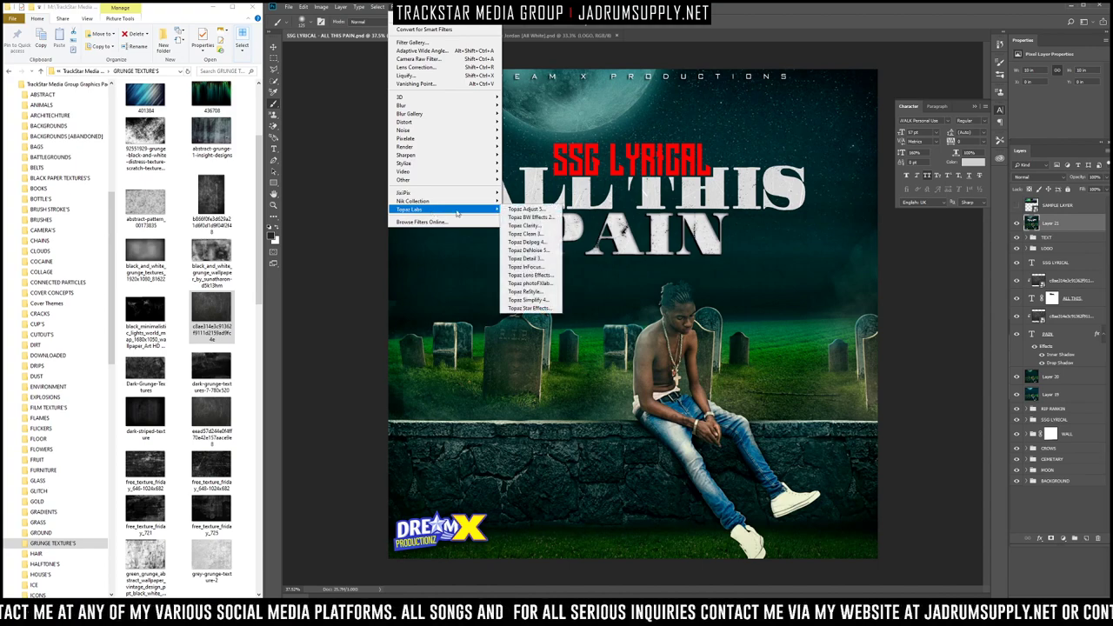
pyautogui.click(526, 209)
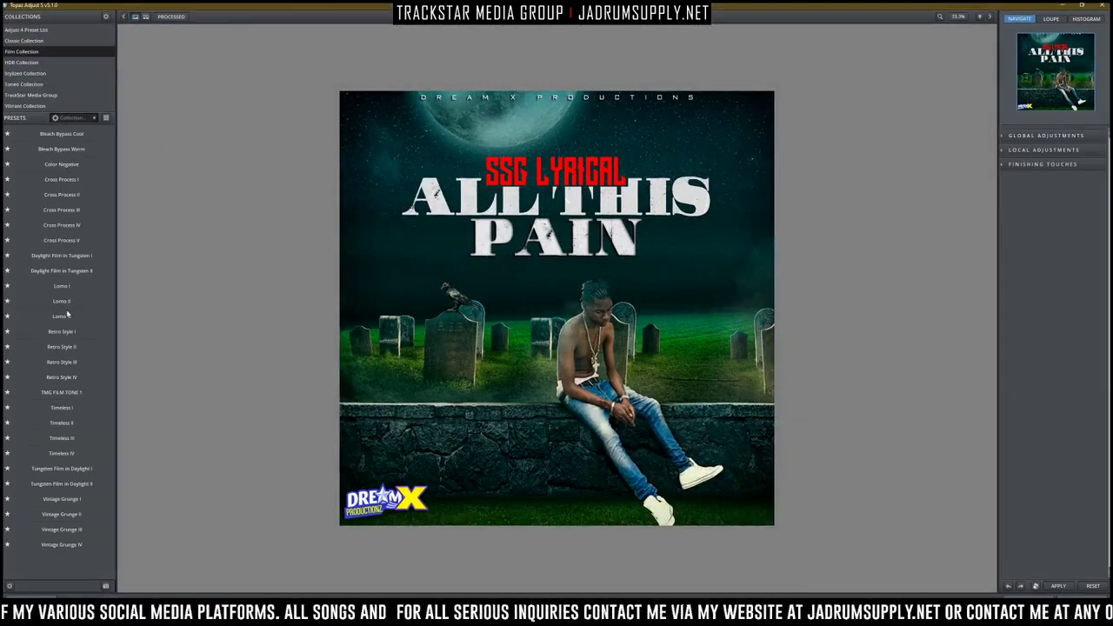
pyautogui.click(27, 106)
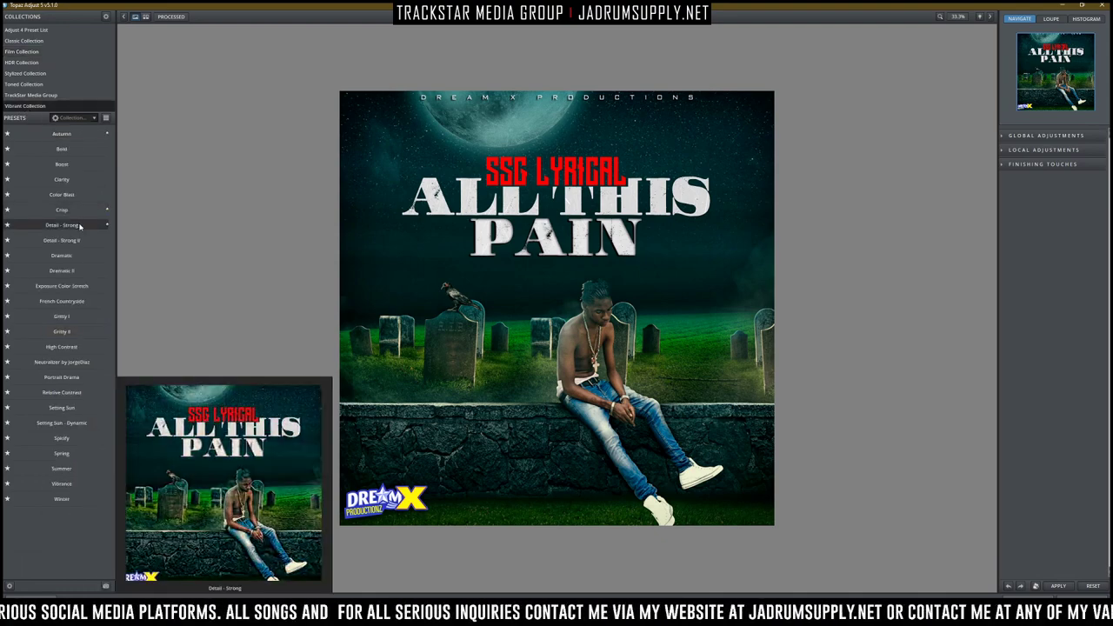
# Step: Try the Detail - Strong, Crisp, Color Blast and Clarity presets of the Vibrant Collection on the artwork
pyautogui.click(80, 225)
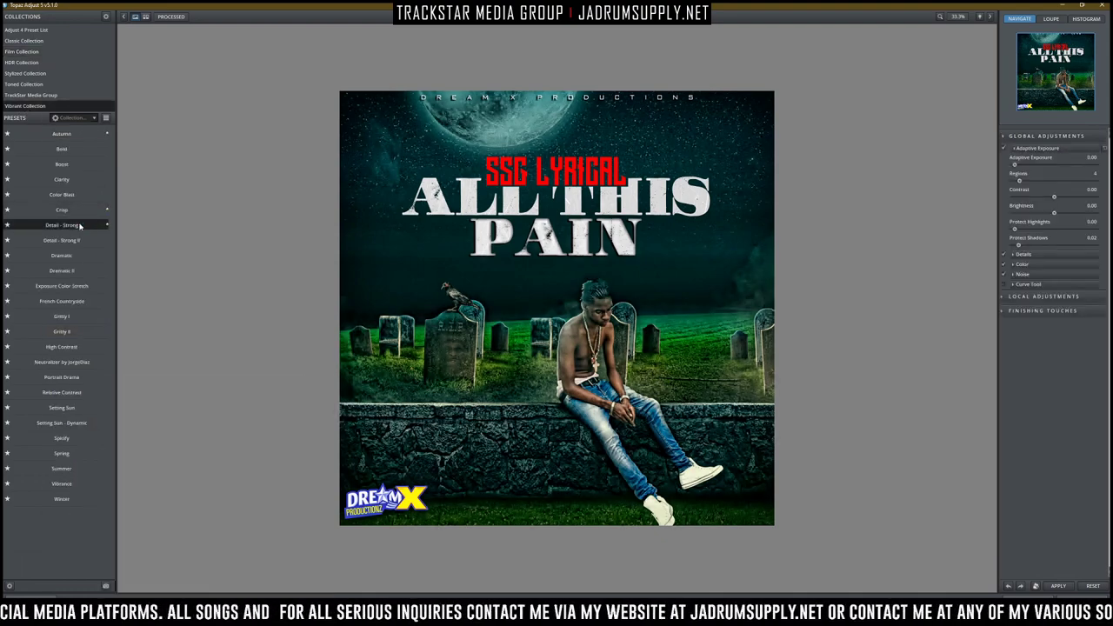
pyautogui.moveTo(57, 217)
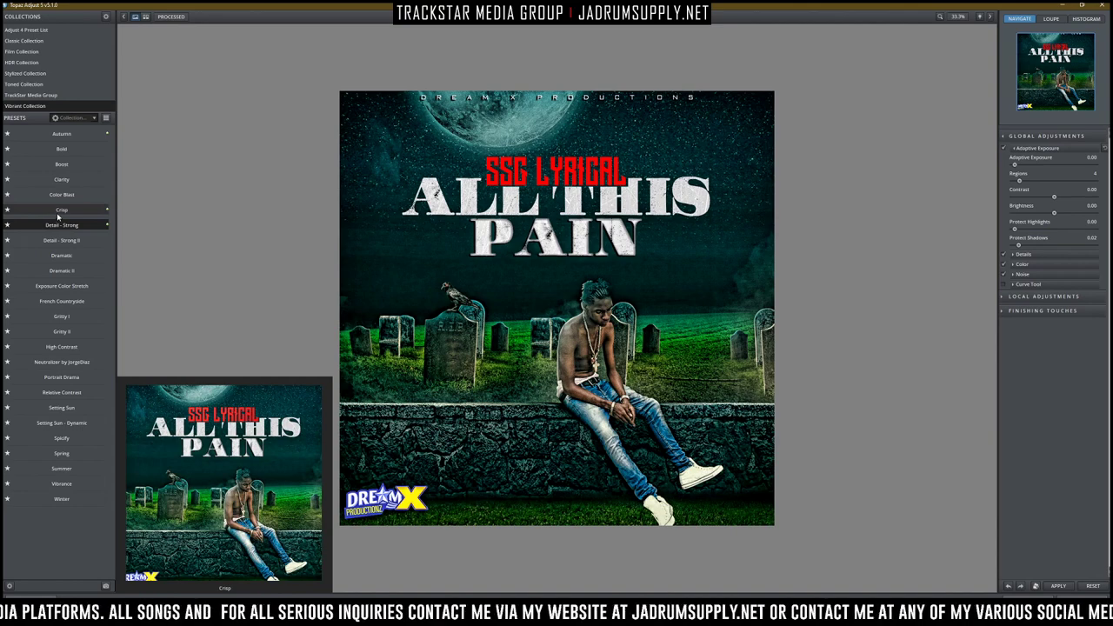
pyautogui.click(58, 216)
pyautogui.click(64, 197)
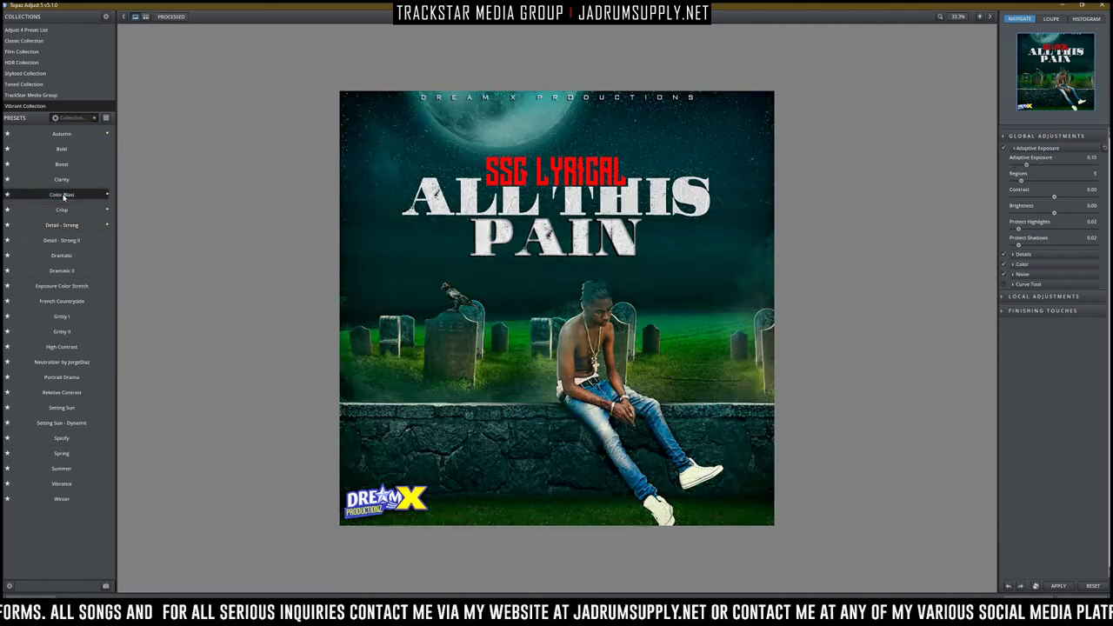
pyautogui.click(68, 183)
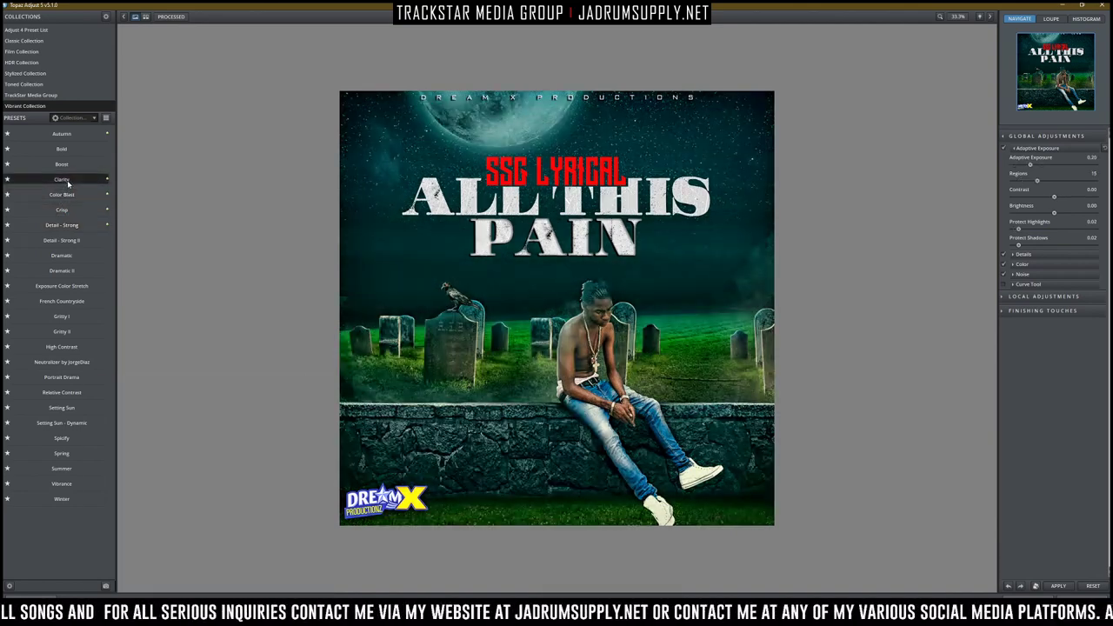
# Step: Choose the Extreme Color Blast preset from the Stylized Collection and apply the filter to the merged layer
pyautogui.click(27, 83)
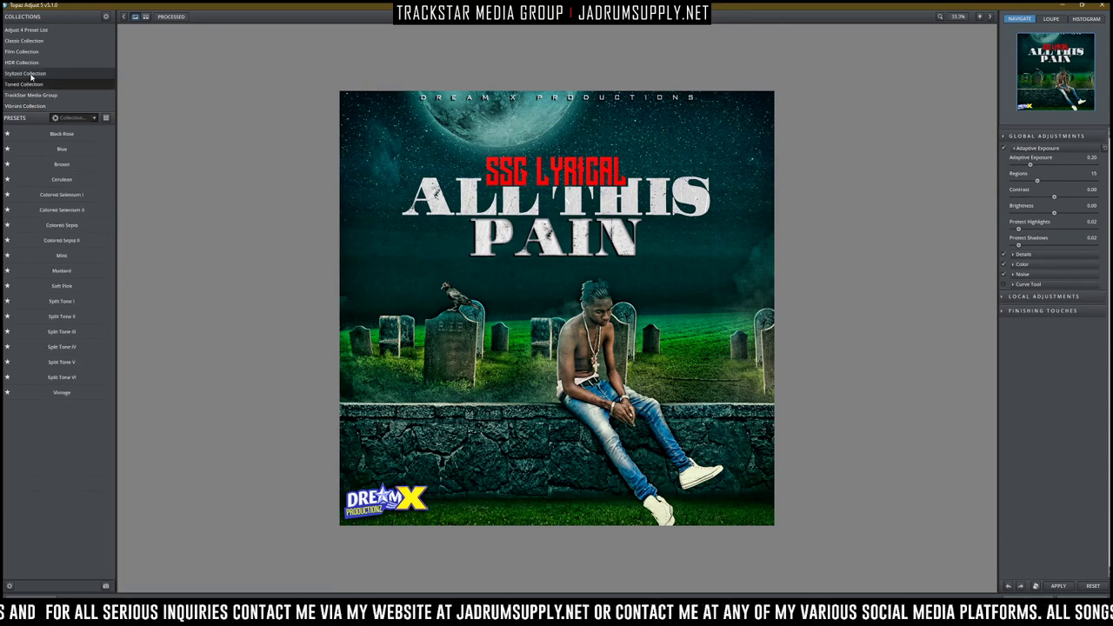
pyautogui.click(30, 74)
pyautogui.moveTo(66, 167)
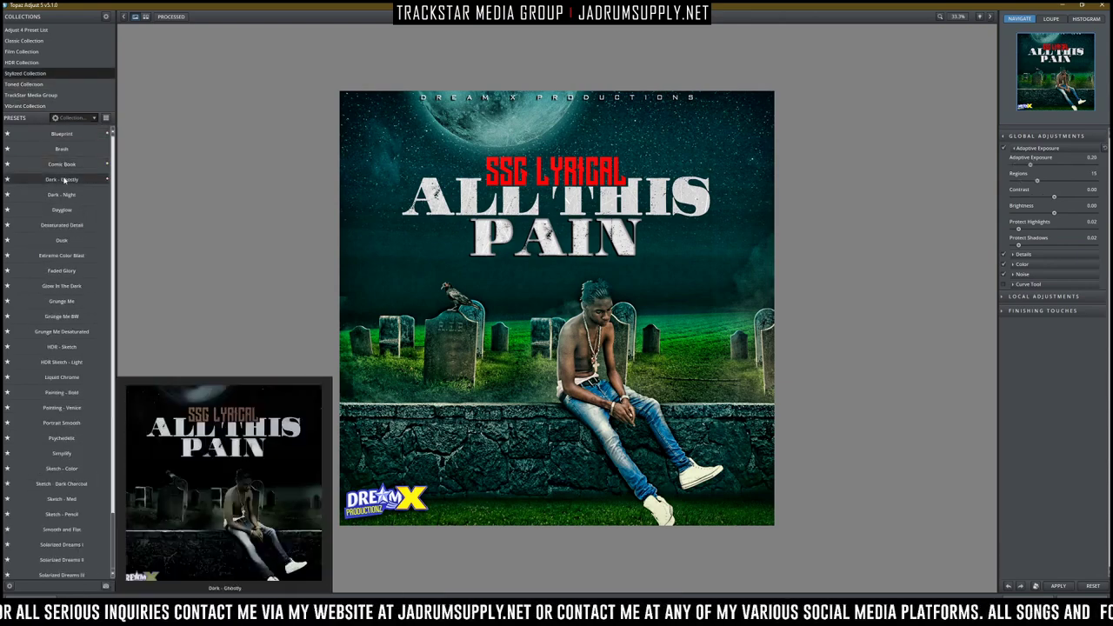
pyautogui.moveTo(58, 226)
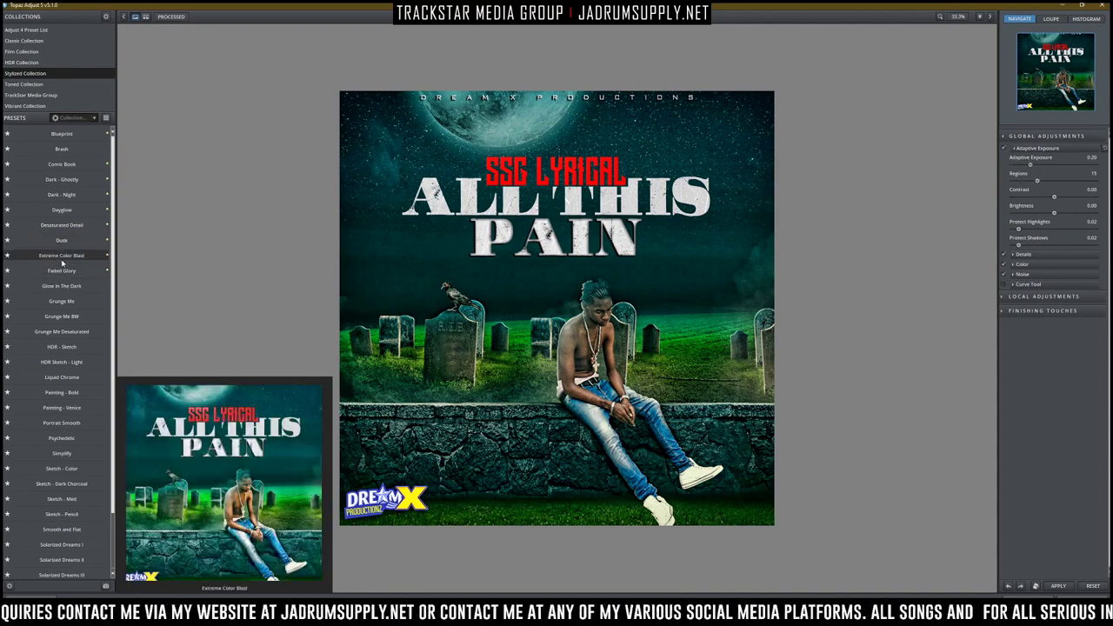
pyautogui.click(62, 258)
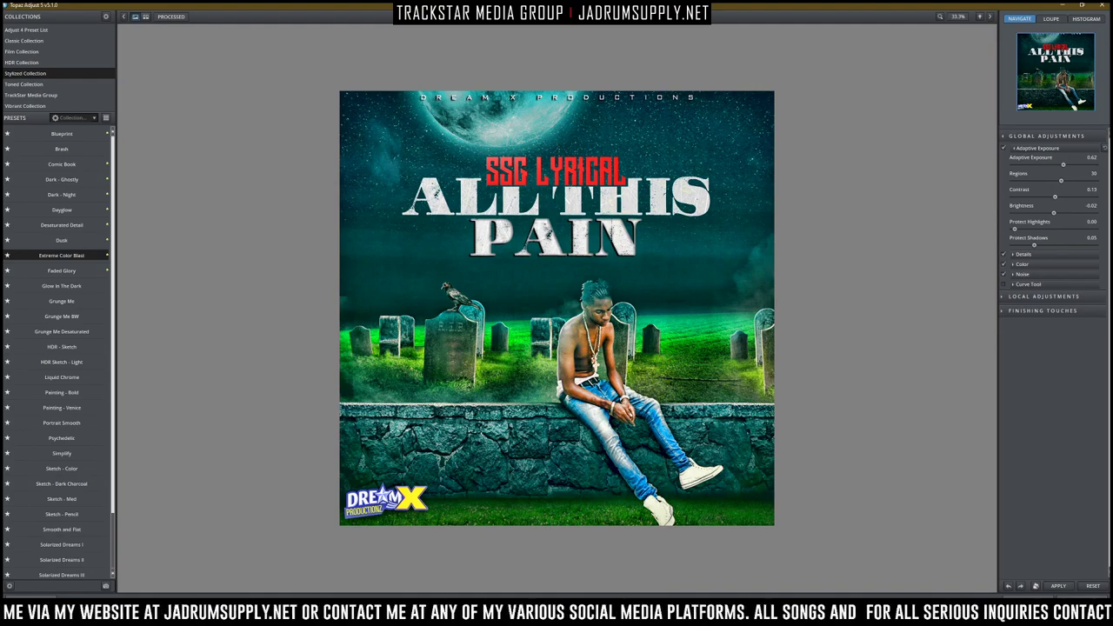
pyautogui.click(1087, 587)
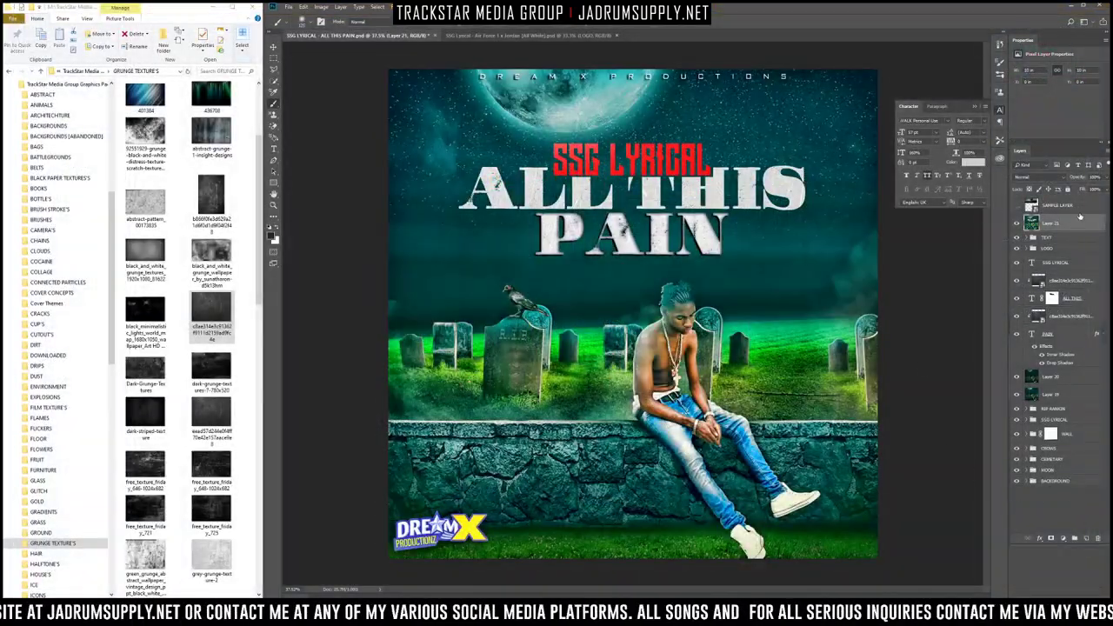
# Step: Lower the filtered layer's opacity and stamp all visible layers into a new merged layer directly above it
pyautogui.click(1095, 176)
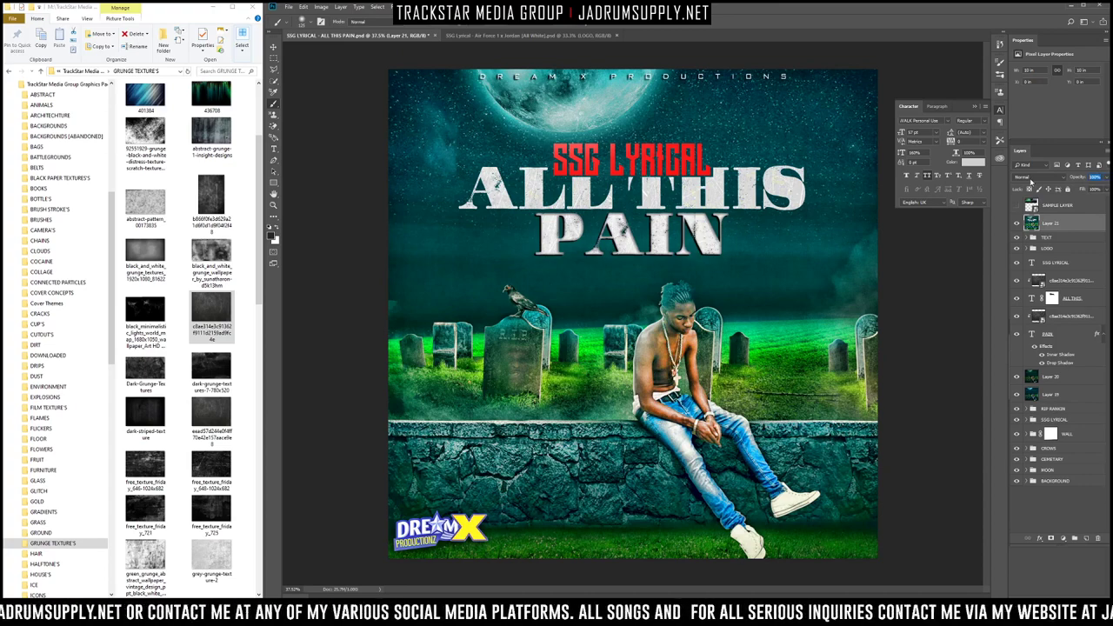
pyautogui.write('10')
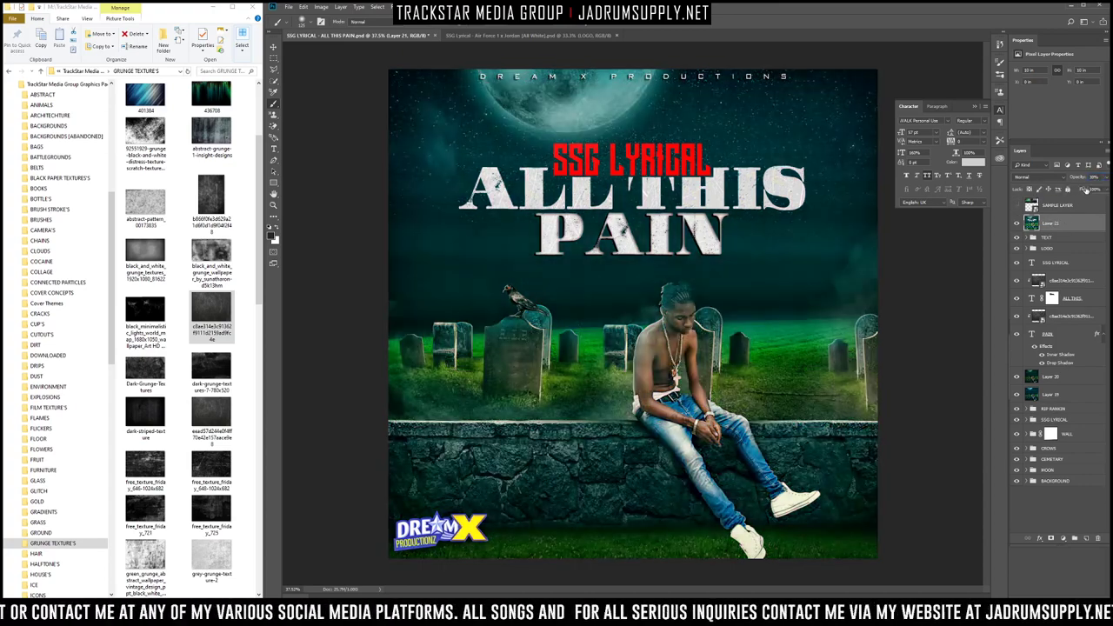
pyautogui.click(1046, 236)
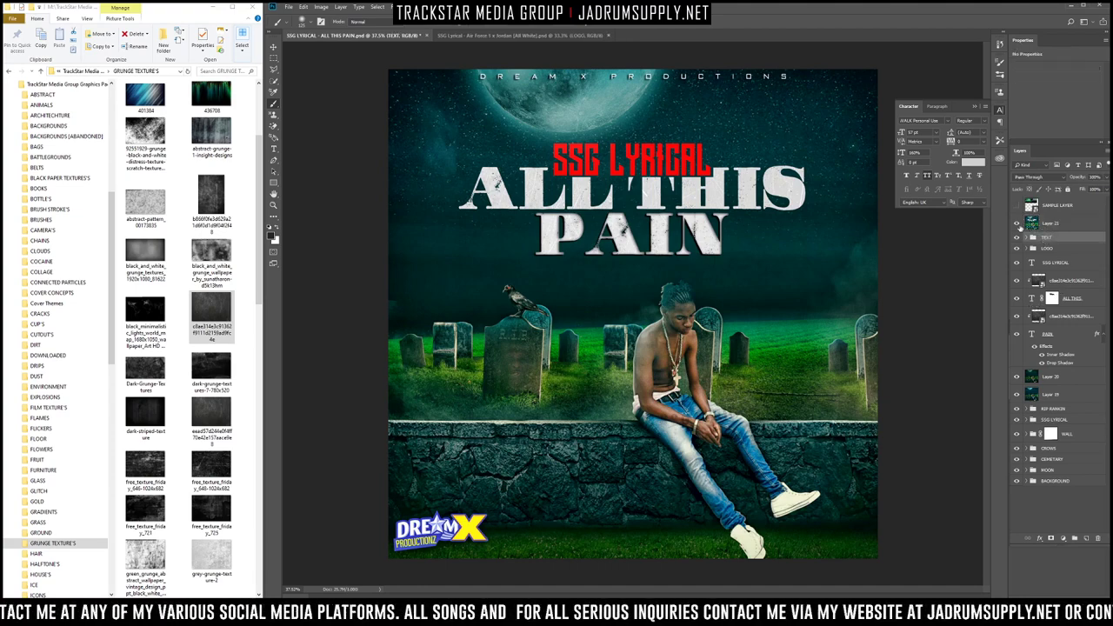
pyautogui.hotkey('ctrl', 'shift', 'alt', 'e')
pyautogui.moveTo(1047, 237); pyautogui.dragTo(1047, 220)
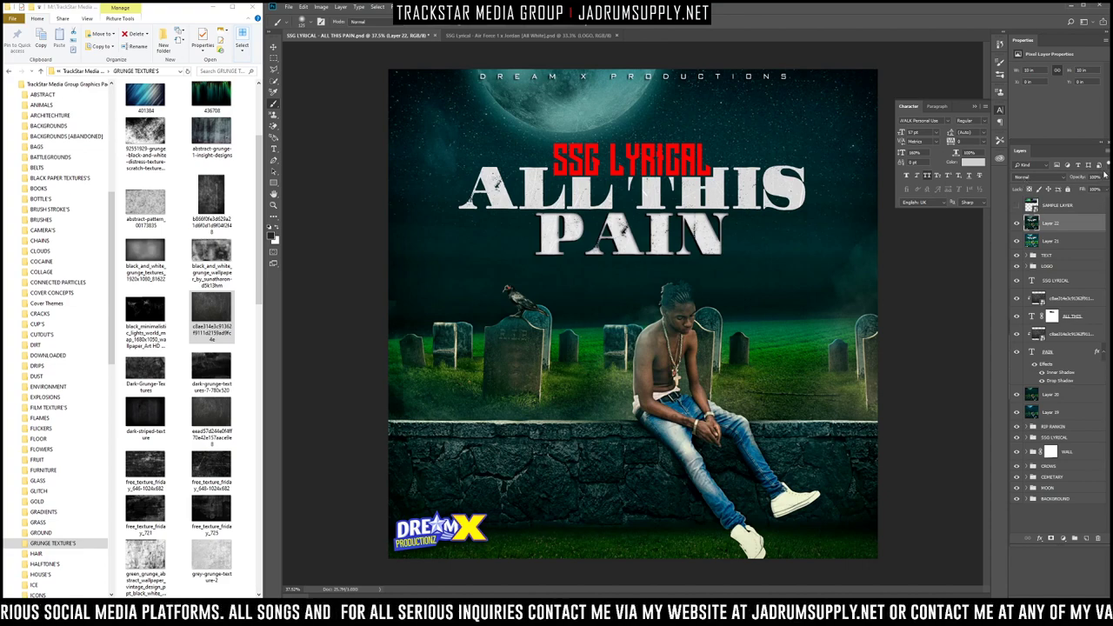
# Step: Set the new merged layer's opacity to 50% and open it in the Topaz Detail 3 filter
pyautogui.click(1095, 177)
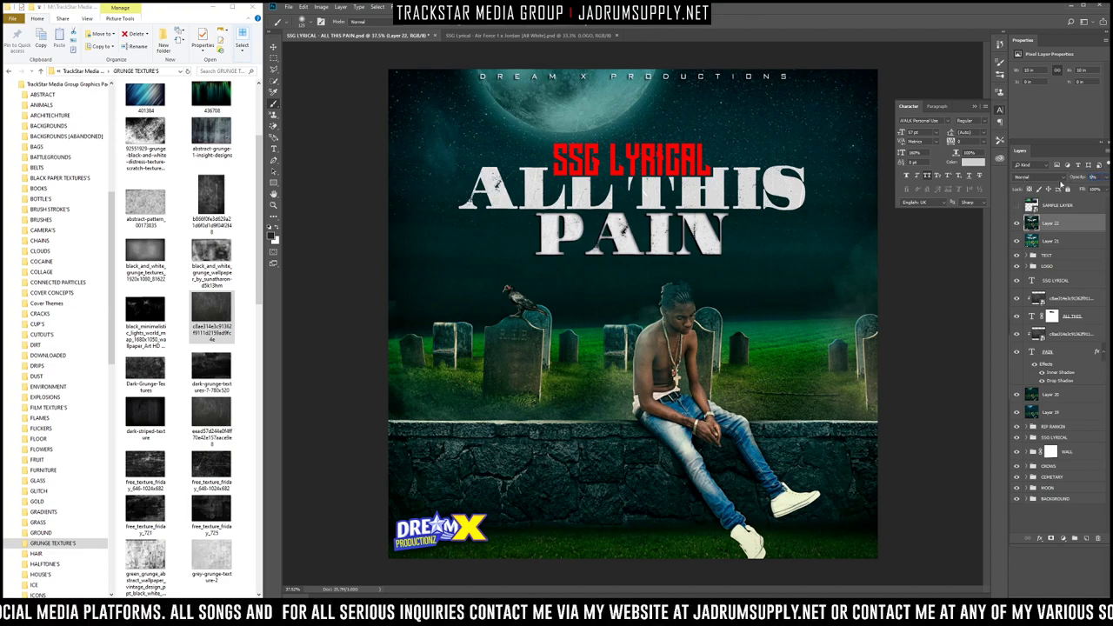
pyautogui.click(388, 7)
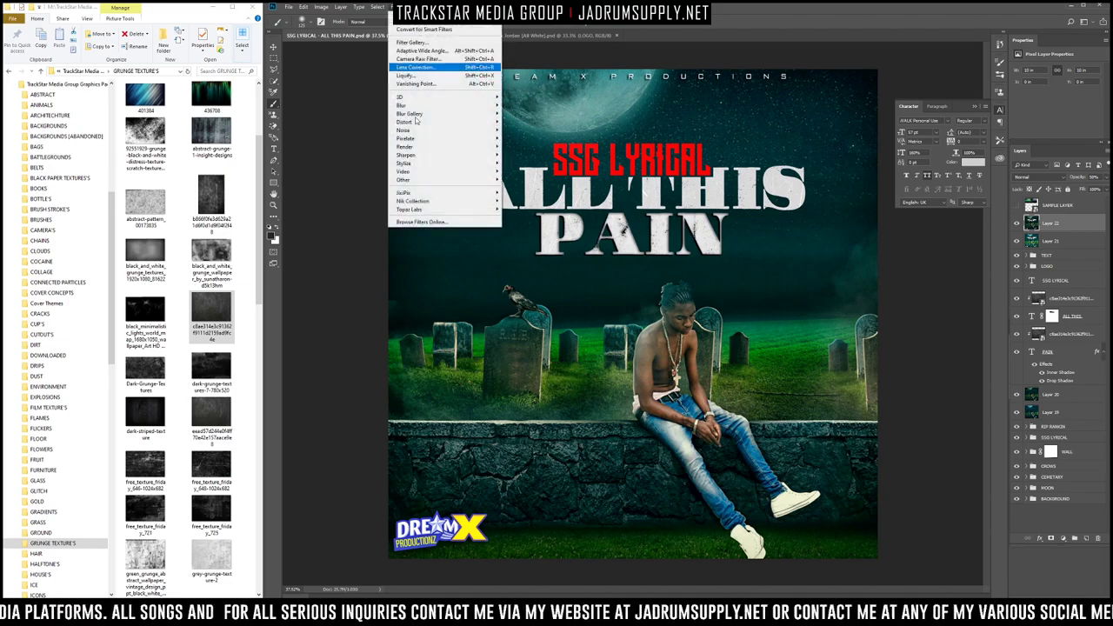
pyautogui.moveTo(447, 210)
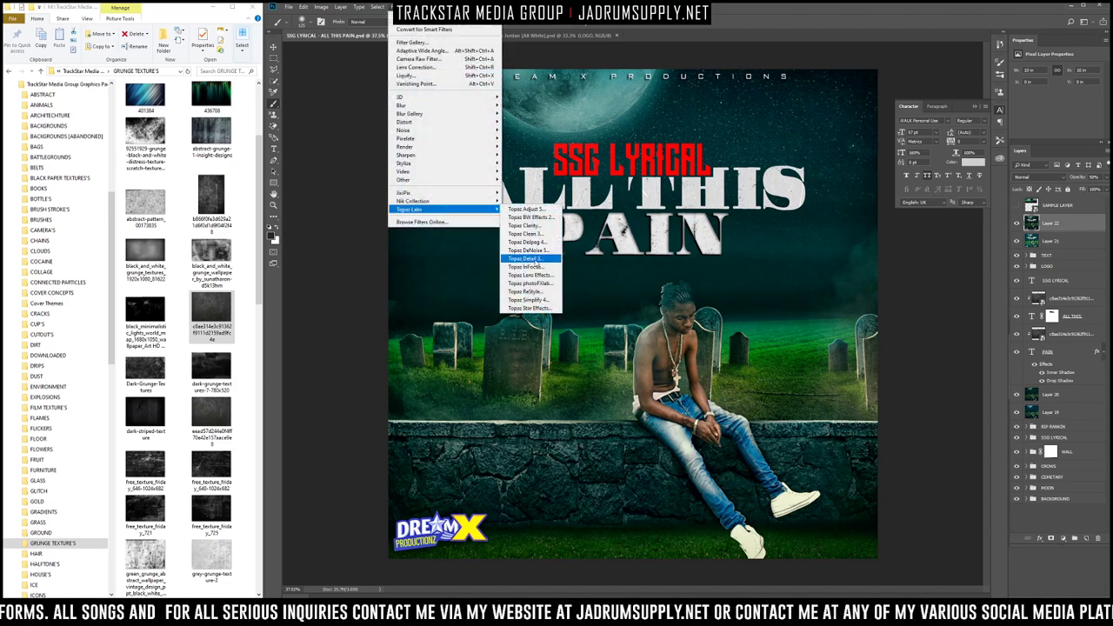
pyautogui.click(532, 259)
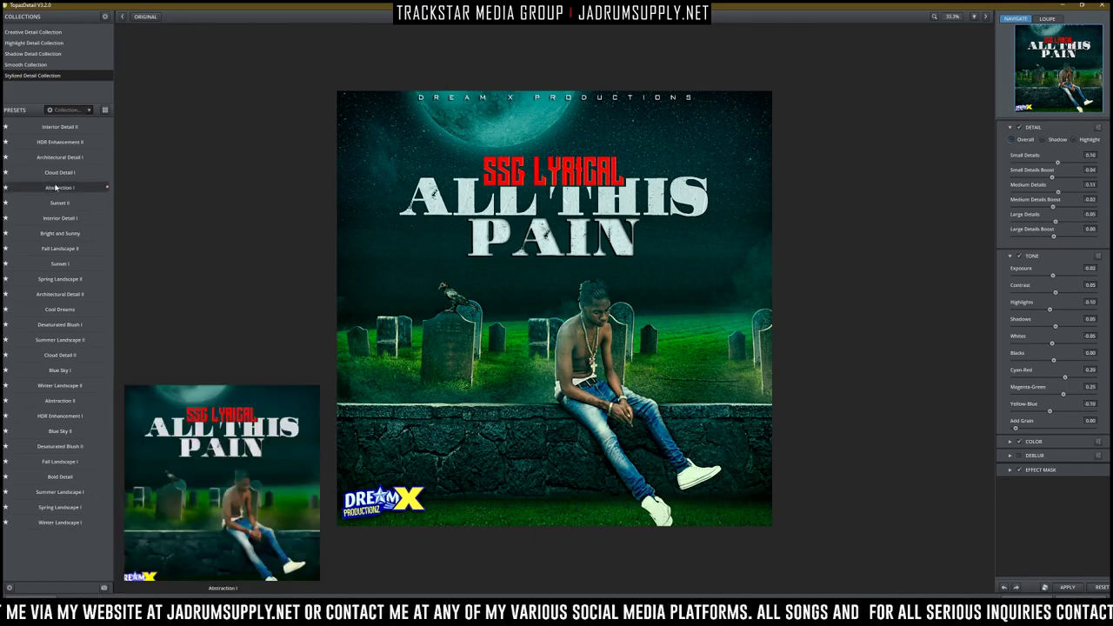
# Step: Try the Cloud Detail I and Cool Dreams presets, then choose Highlight Detail Medium I from the Highlight Detail Collection
pyautogui.click(60, 179)
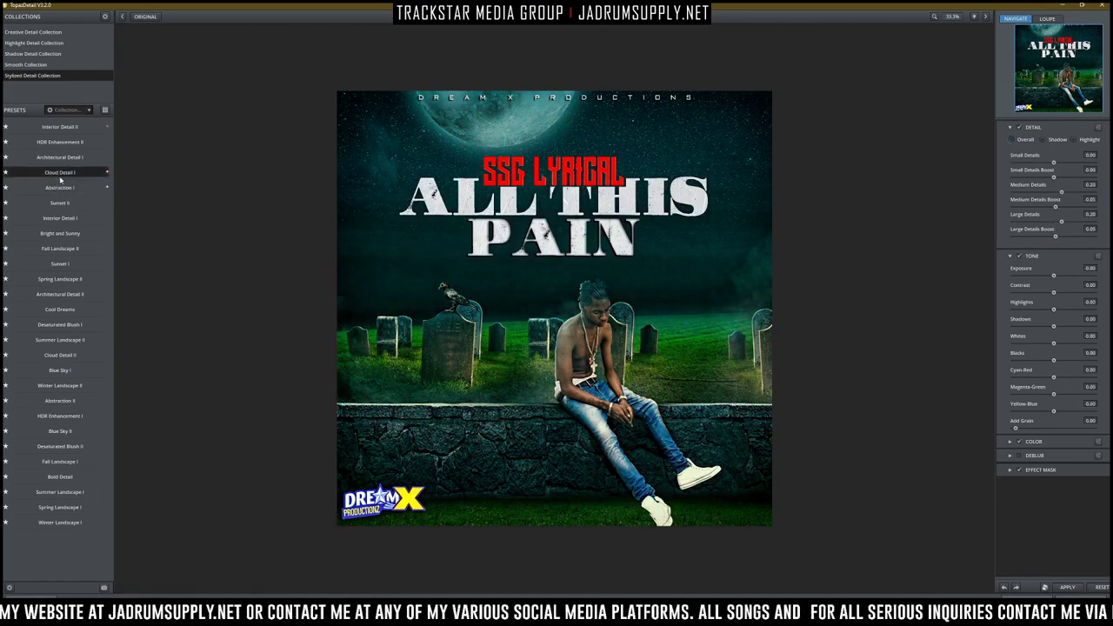
pyautogui.moveTo(55, 307)
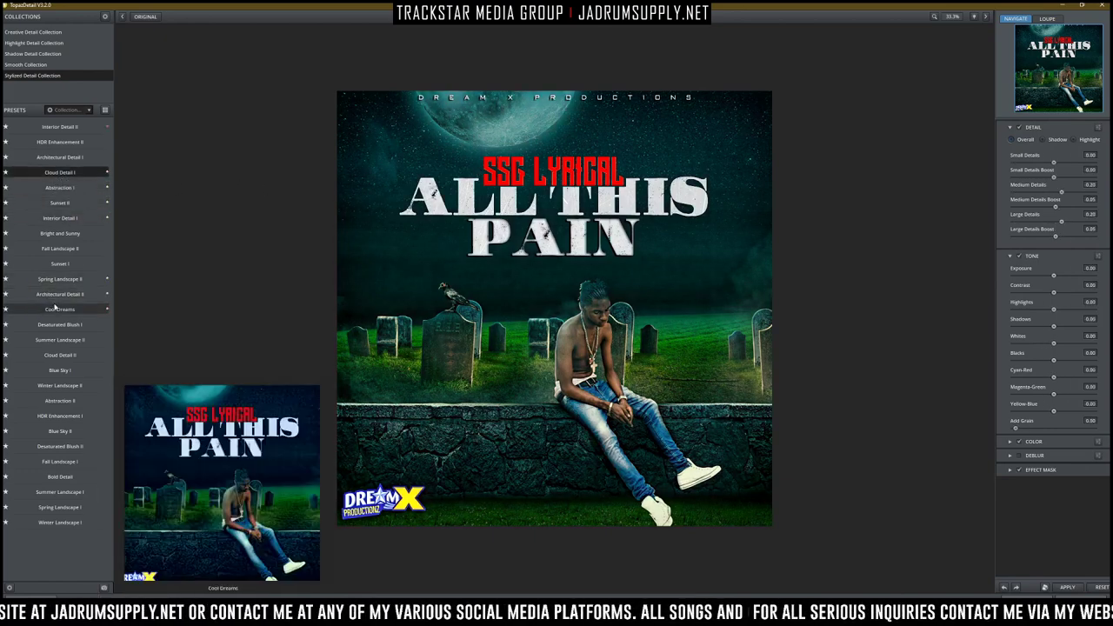
pyautogui.click(55, 307)
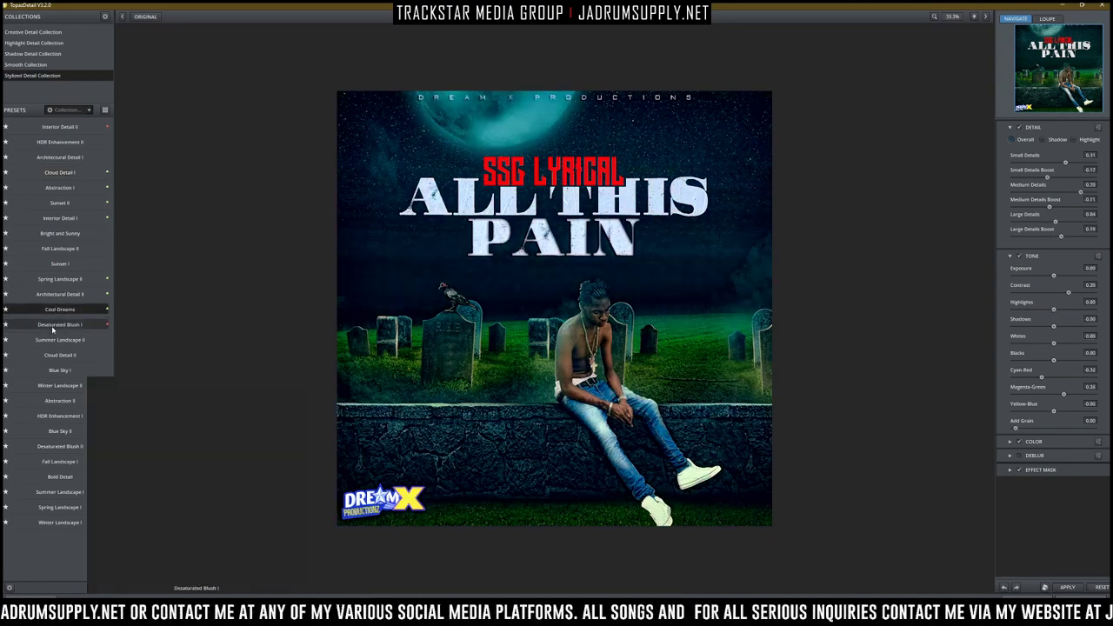
pyautogui.moveTo(53, 328)
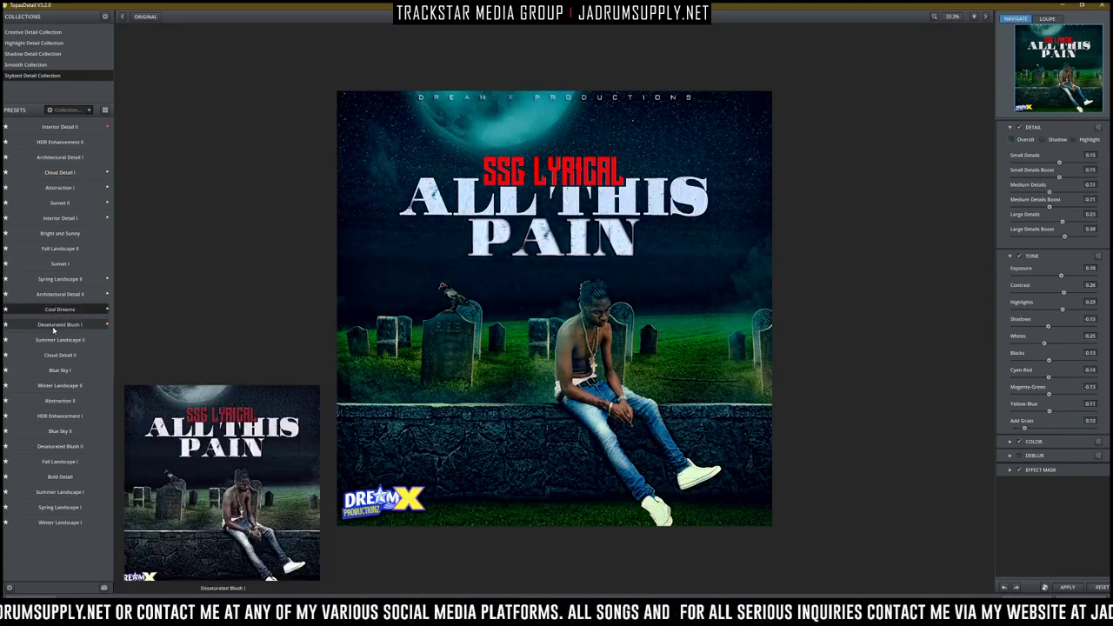
pyautogui.click(33, 43)
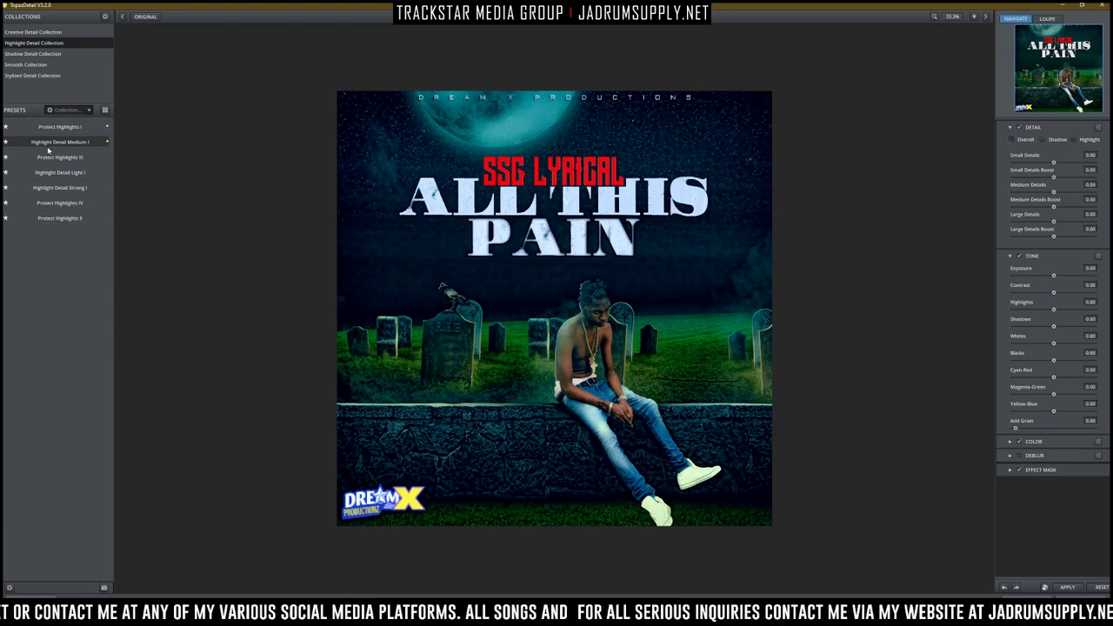
pyautogui.click(52, 142)
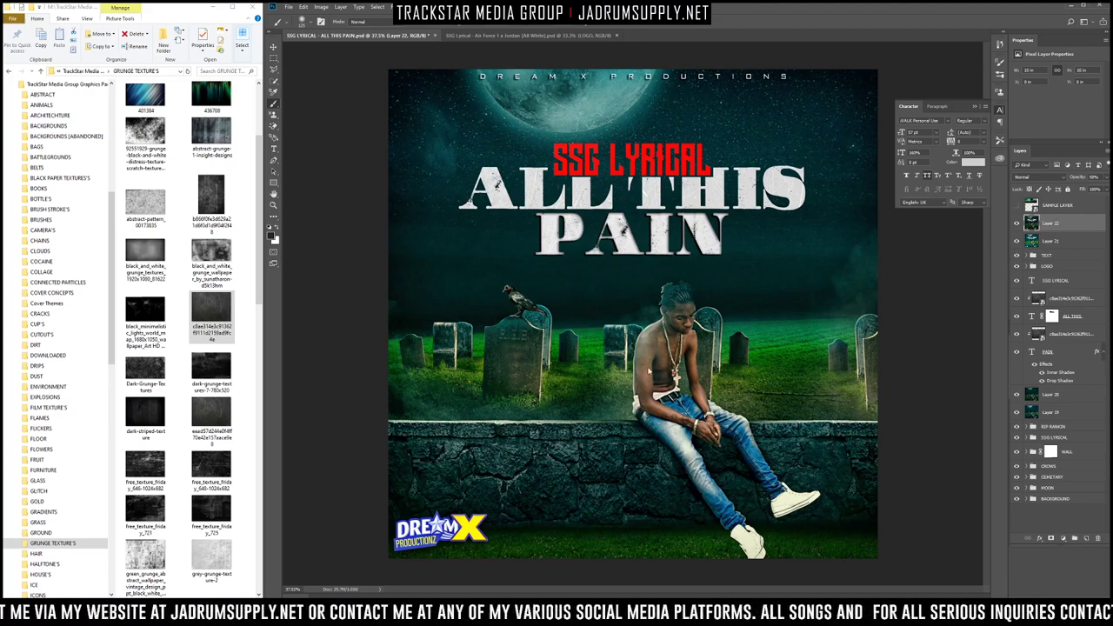
# Step: Save a JPEG version of the cover as SSG LYRICAL - ALL THIS PAIN, accepting the JPEG options
pyautogui.hotkey('ctrl', 'shift', 's')
pyautogui.click(352, 279)
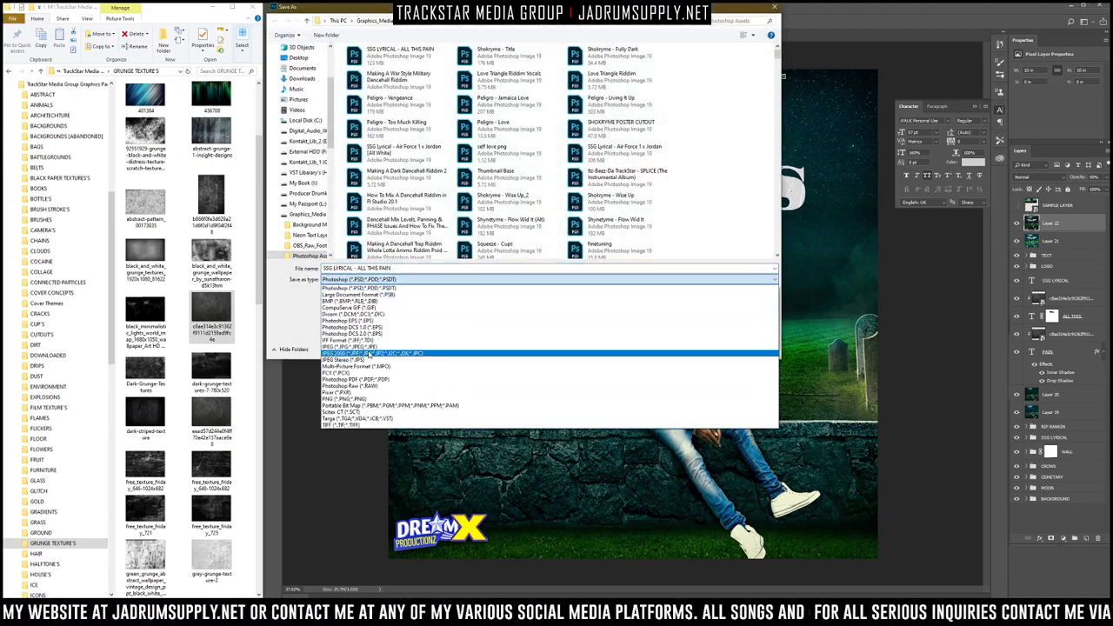
pyautogui.click(365, 348)
pyautogui.click(712, 349)
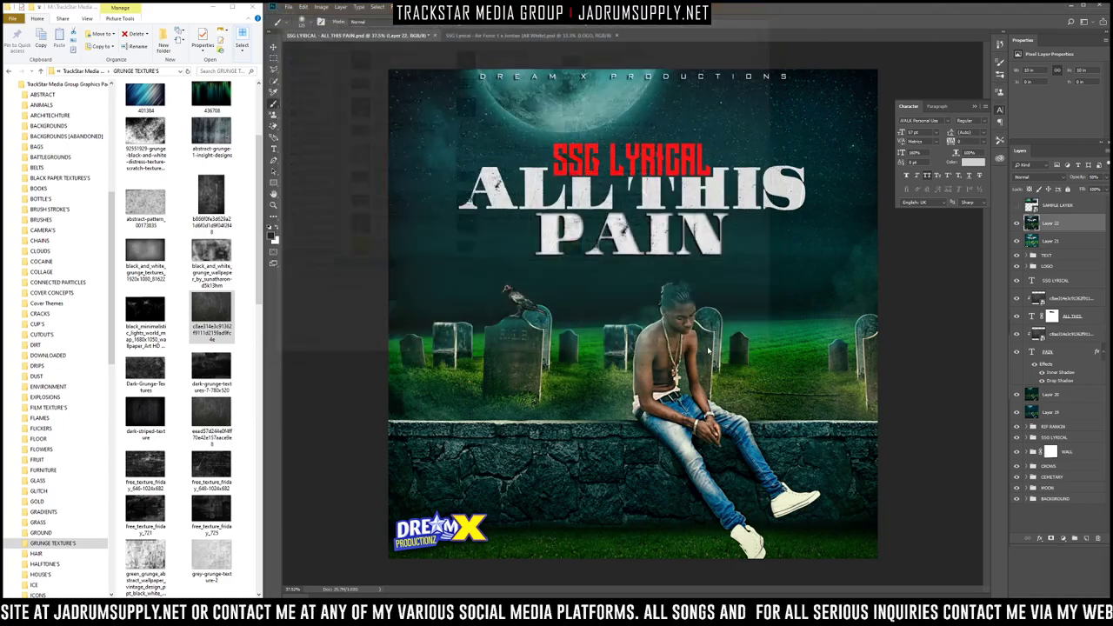
pyautogui.press('Return')
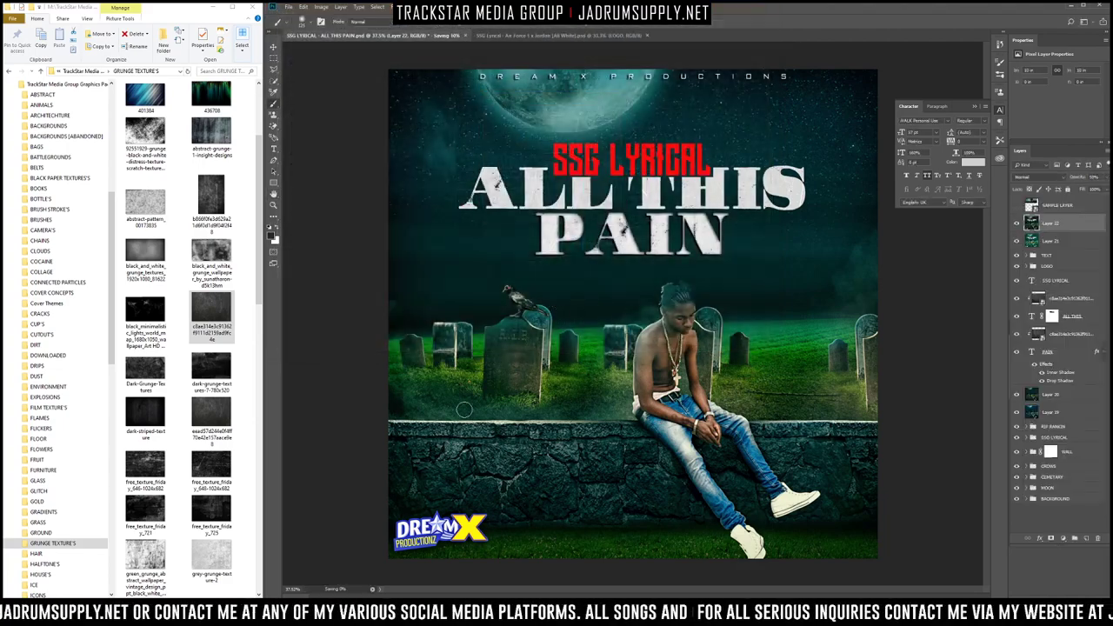
# Step: Switch to File Explorer, go to the Photoshop Assets folder and open the exported SSG LYRICAL - ALL THIS PAIN JPEG for viewing
pyautogui.click(240, 609)
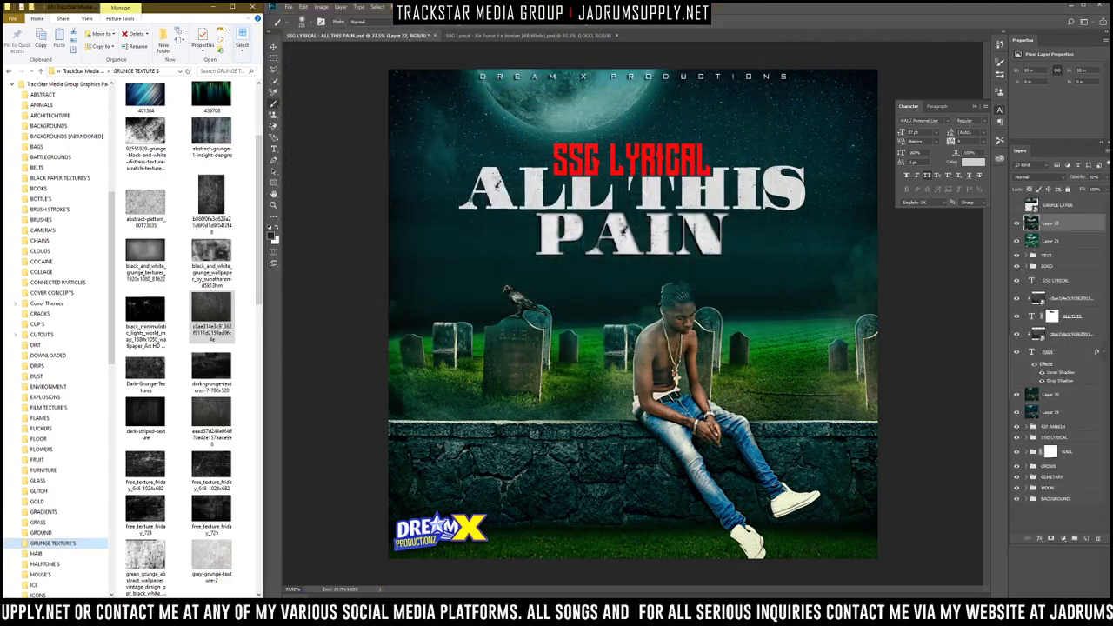
pyautogui.click(240, 609)
pyautogui.click(240, 609)
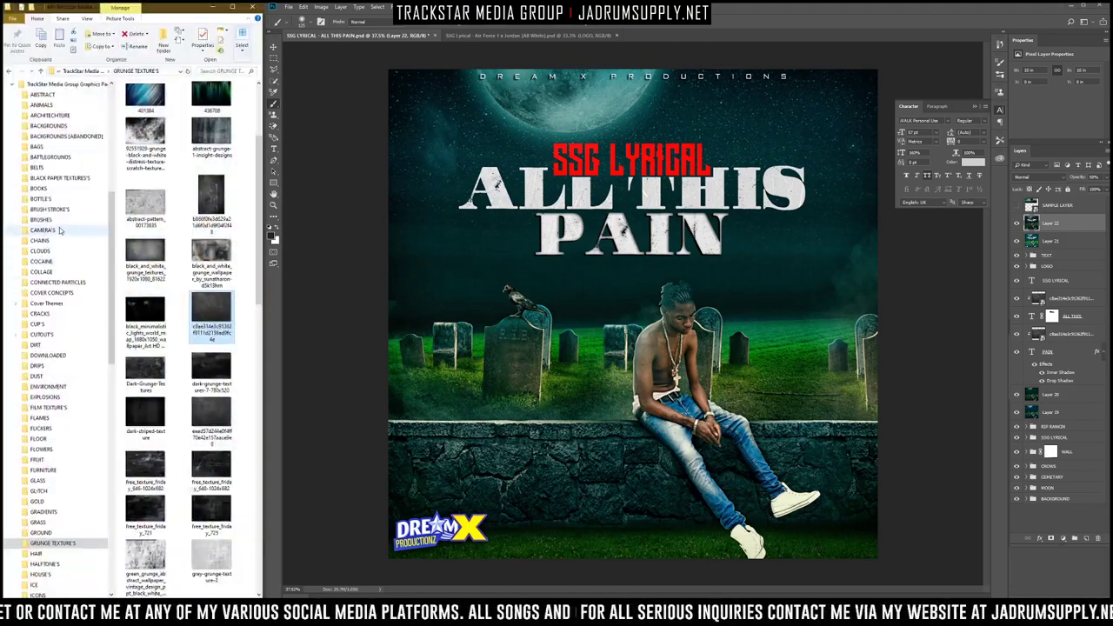
pyautogui.scroll(2, 56, 228)
pyautogui.click(48, 137)
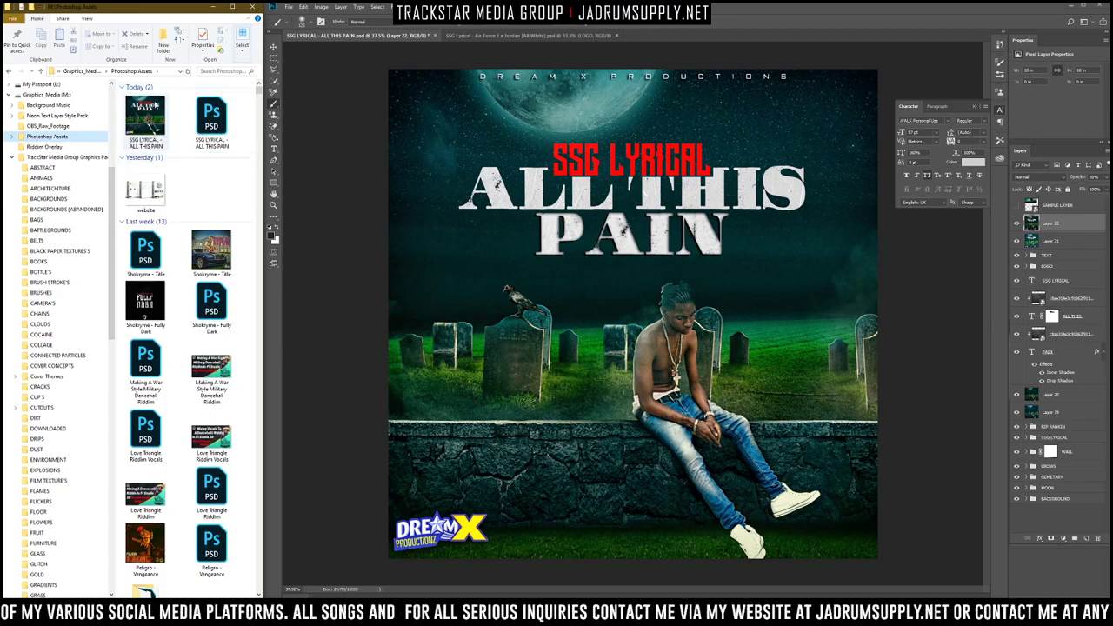
pyautogui.doubleClick(145, 117)
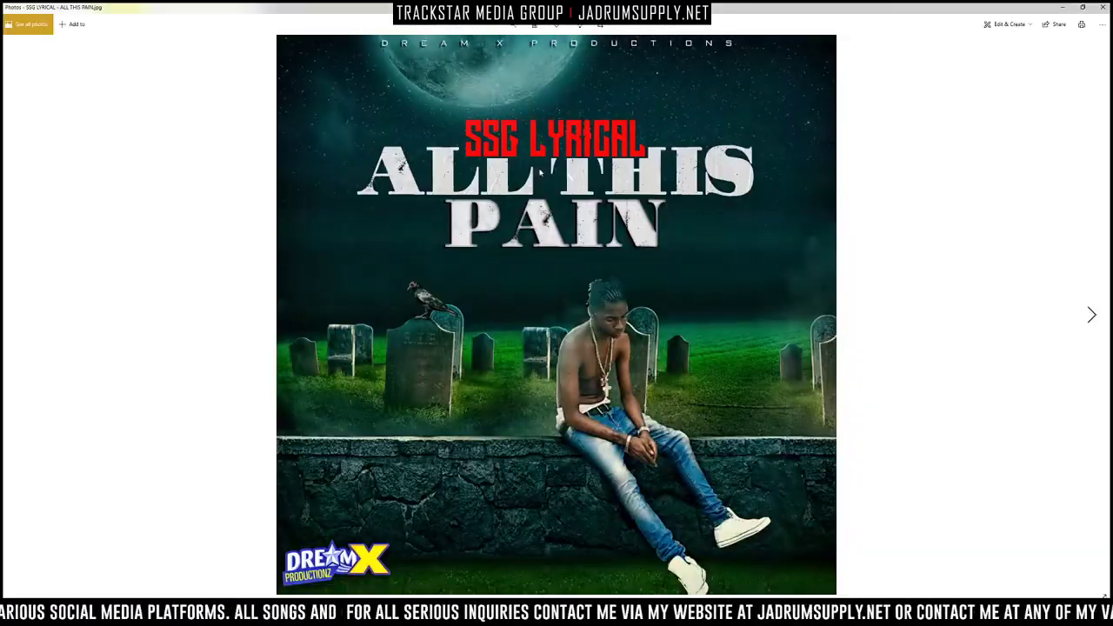